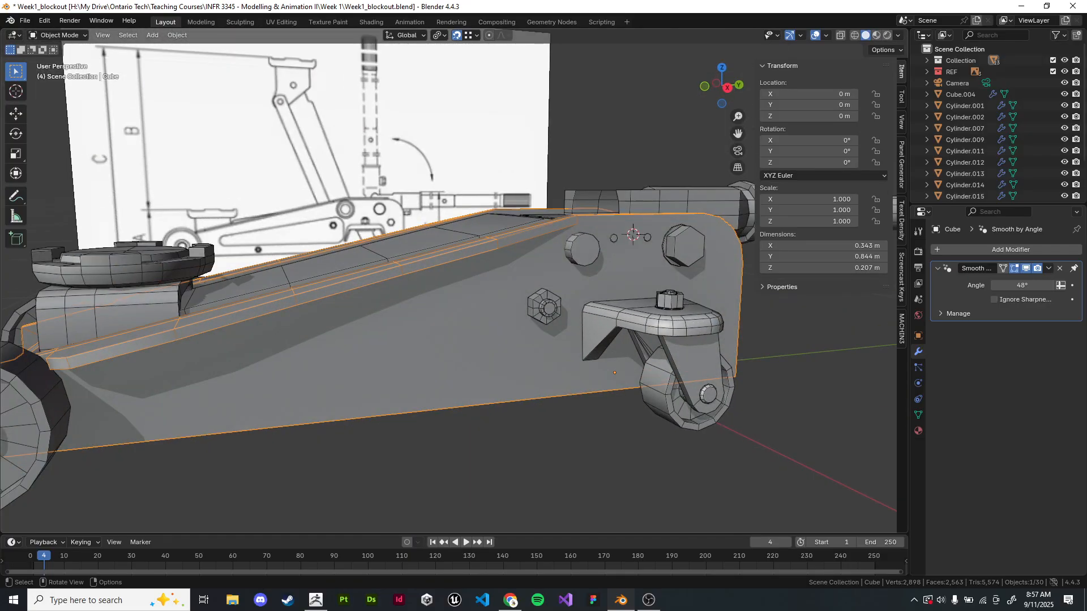
- Isolate the pair of large front wheels of the floor jack in local view
{"action": "scroll", "coordinate": [448, 280], "scroll_direction": "down", "scroll_amount": 4}
{"action": "middle_click_drag", "start_coordinate": [448, 280], "coordinate": [440, 340]}
{"action": "scroll", "coordinate": [481, 310], "scroll_direction": "up", "scroll_amount": 1}
{"action": "left_click", "coordinate": [272, 381]}
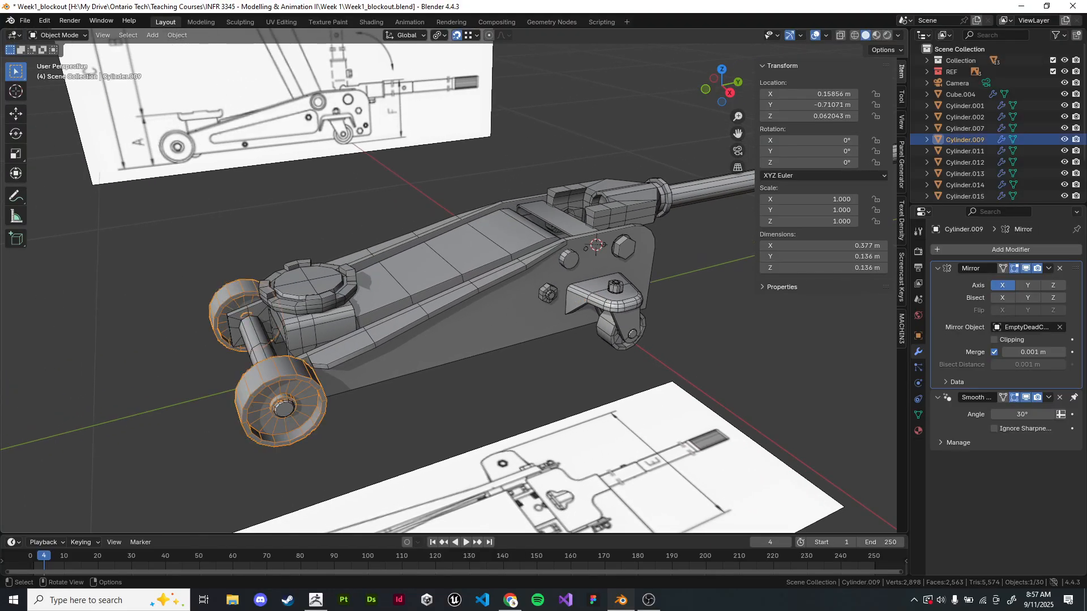
{"action": "key", "text": "KP_Divide"}
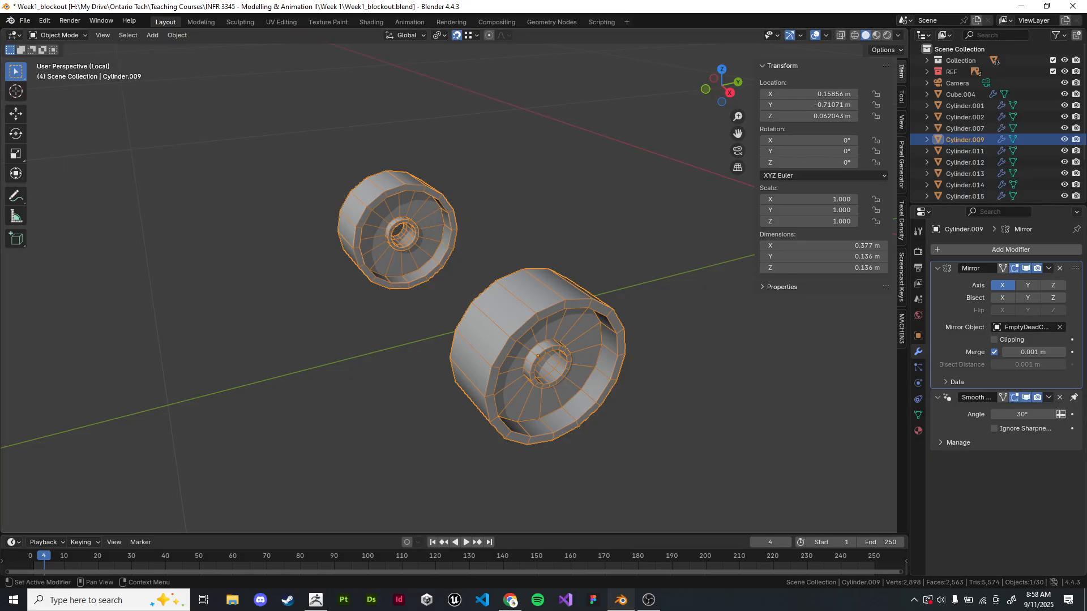
- Collapse the wheels' existing modifiers and add a Subdivision Surface modifier to them
{"action": "key", "text": "a"}
{"action": "key", "text": "a"}
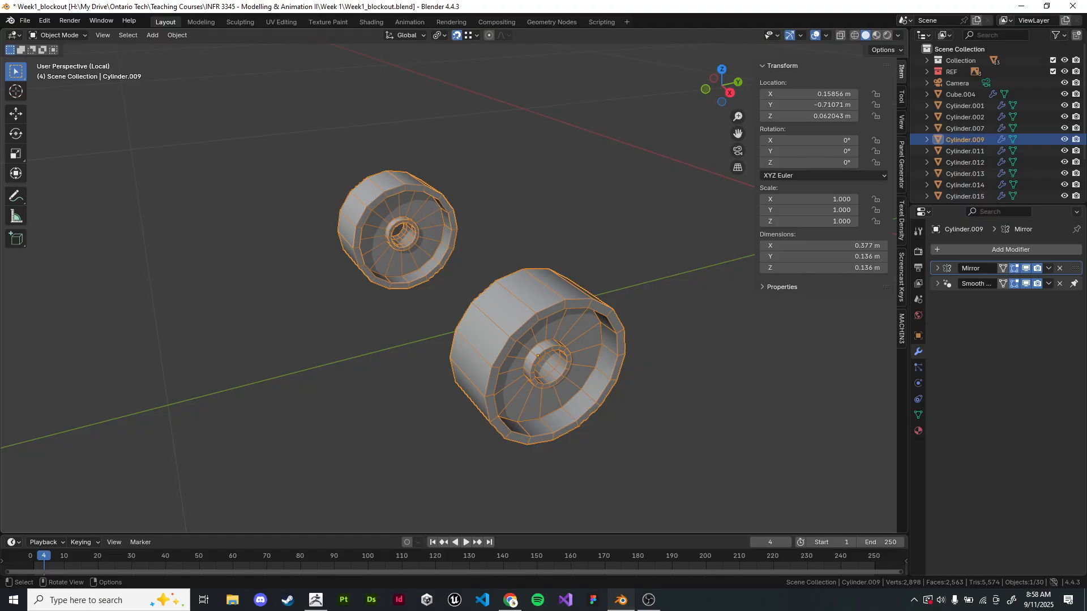
{"action": "middle_click_drag", "start_coordinate": [538, 357], "coordinate": [438, 305], "text": "shift"}
{"action": "scroll", "coordinate": [438, 306], "scroll_direction": "up", "scroll_amount": 3}
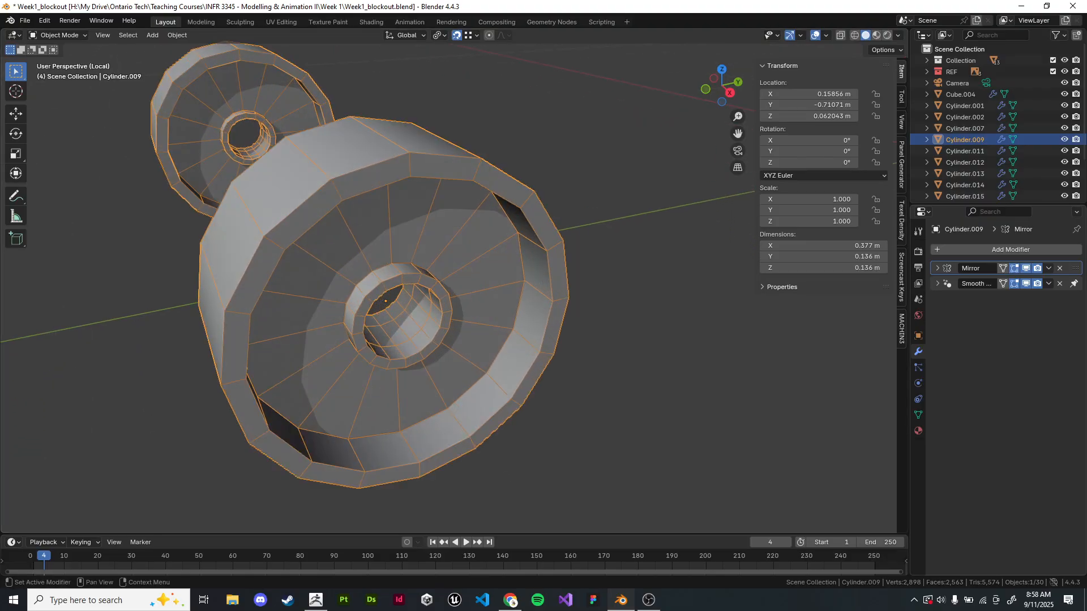
{"action": "left_click", "coordinate": [982, 249]}
{"action": "left_click", "coordinate": [982, 249]}
{"action": "type", "text": "sub"}
{"action": "key", "text": "Return"}
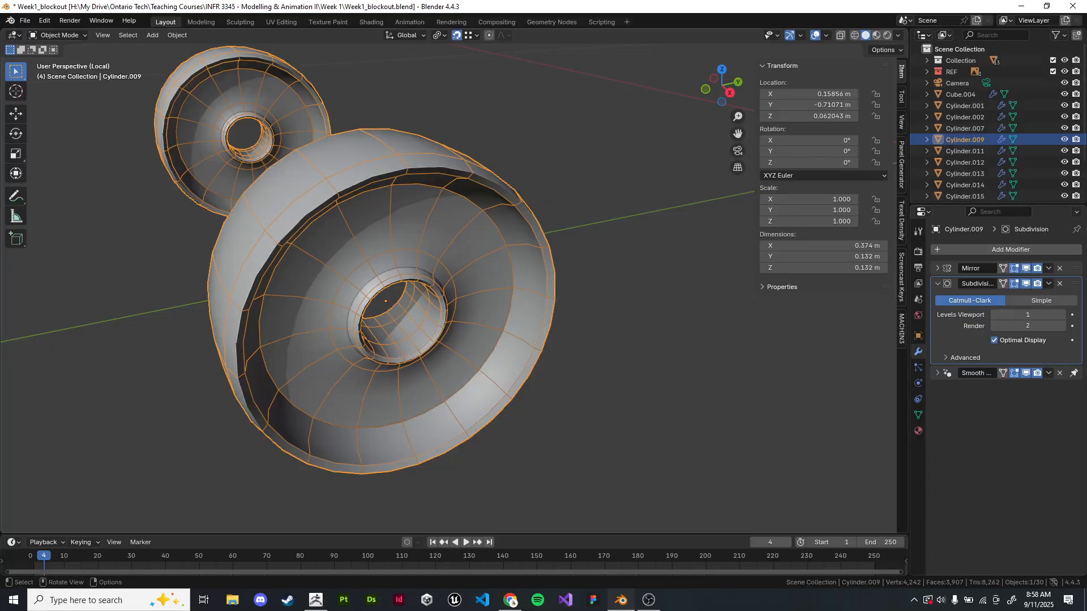
- Deselect the wheels and turn off the wireframe overlay in the viewport
{"action": "middle_click_drag", "start_coordinate": [441, 294], "coordinate": [465, 293]}
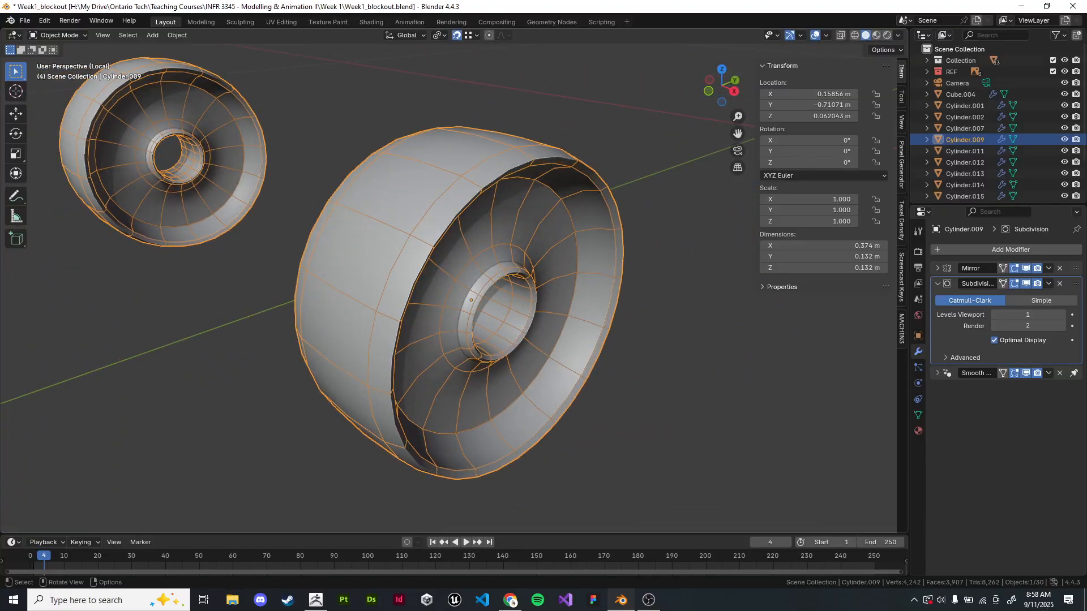
{"action": "scroll", "coordinate": [447, 288], "scroll_direction": "up", "scroll_amount": 2}
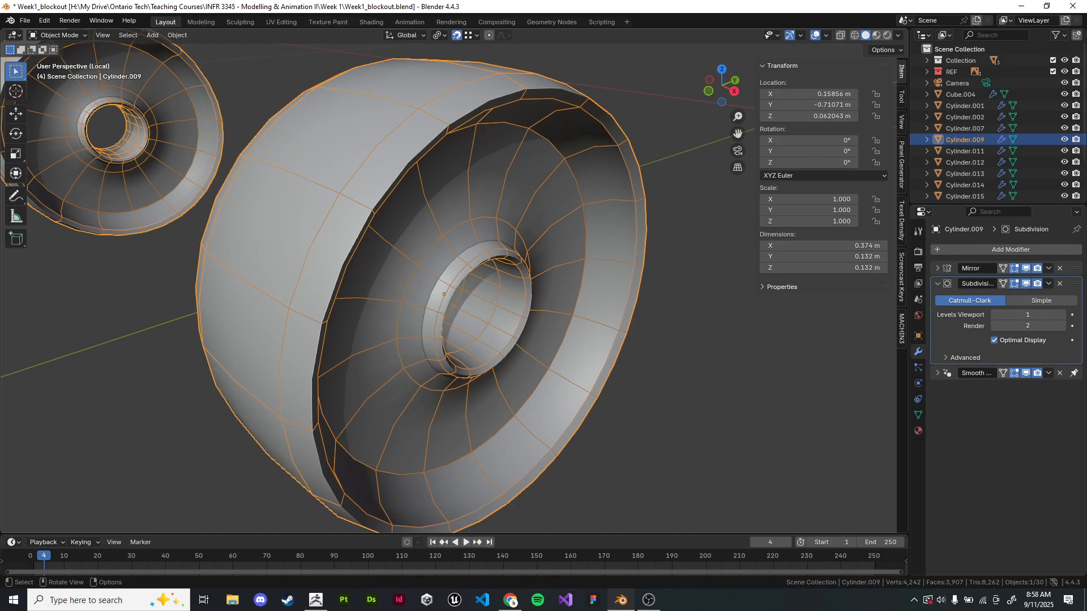
{"action": "scroll", "coordinate": [453, 288], "scroll_direction": "up", "scroll_amount": 2}
{"action": "key", "text": "alt+a"}
{"action": "scroll", "coordinate": [453, 289], "scroll_direction": "down", "scroll_amount": 7}
{"action": "mouse_move", "coordinate": [453, 288]}
{"action": "middle_mouse_down"}
{"action": "mouse_move", "coordinate": [419, 283]}
{"action": "mouse_move", "coordinate": [453, 289]}
{"action": "middle_mouse_up"}
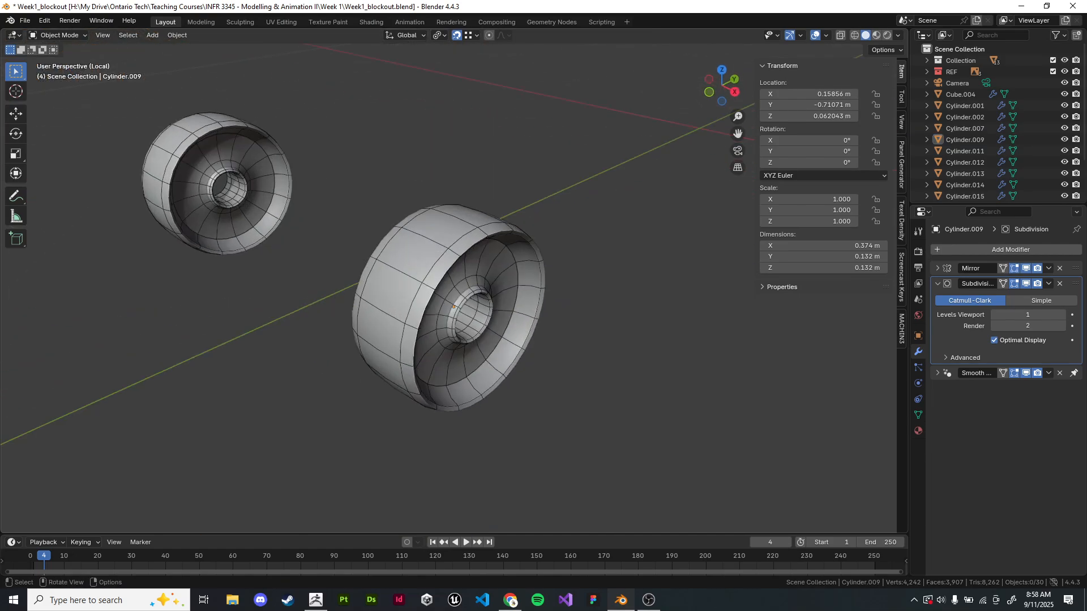
{"action": "scroll", "coordinate": [453, 295], "scroll_direction": "up", "scroll_amount": 5}
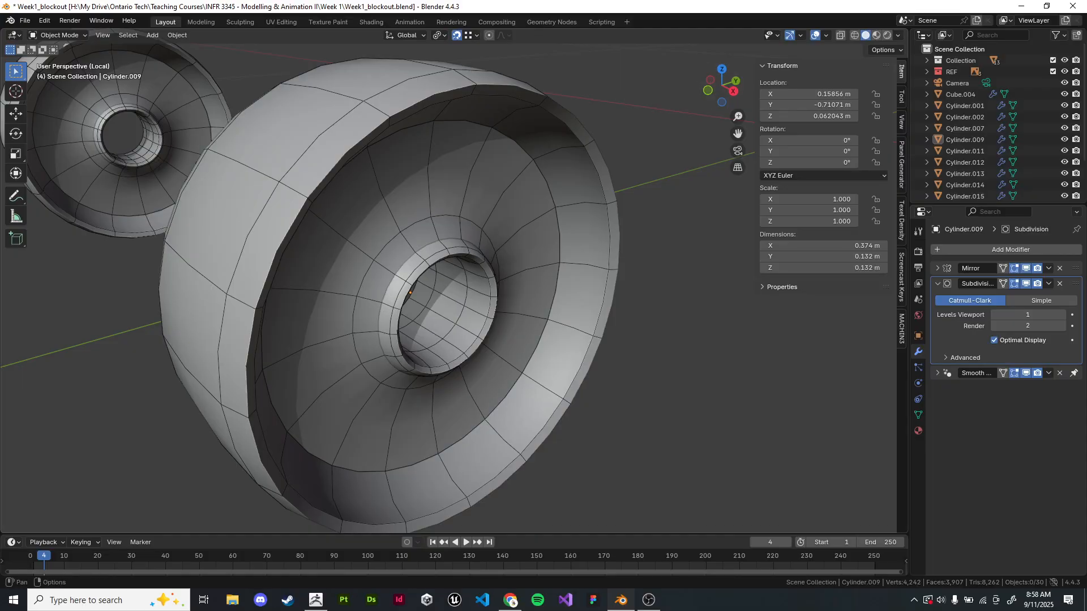
{"action": "left_click", "coordinate": [826, 36]}
{"action": "left_click", "coordinate": [756, 227]}
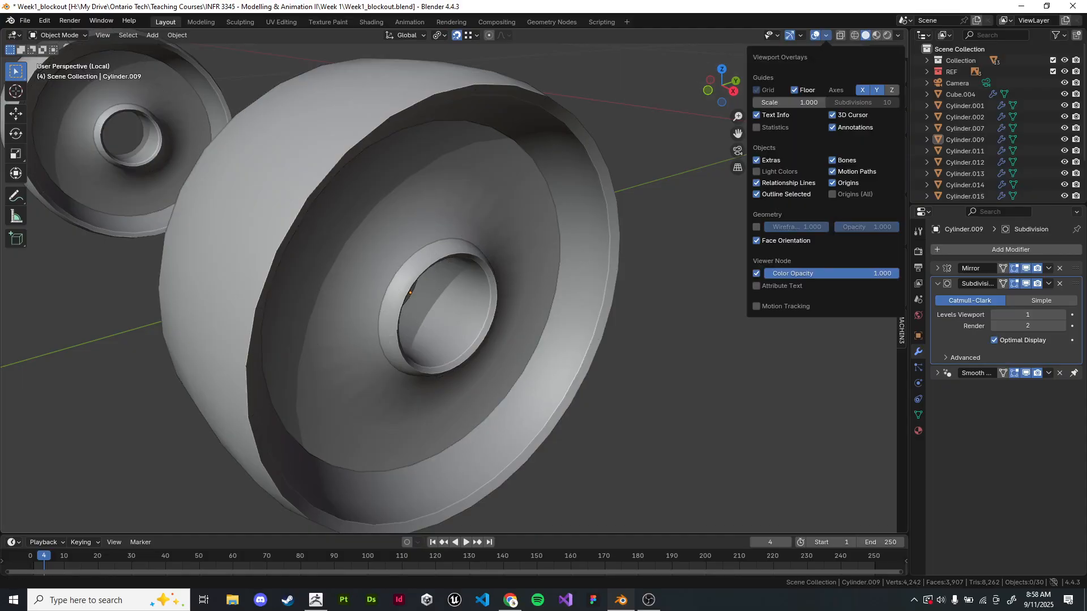
{"action": "left_click", "coordinate": [509, 227]}
- In Edit Mode, add one centred edge loop around the wheel's outer tread and switch to edge selection
{"action": "key", "text": "Tab"}
{"action": "middle_click_drag", "start_coordinate": [453, 294], "coordinate": [348, 271], "text": "shift"}
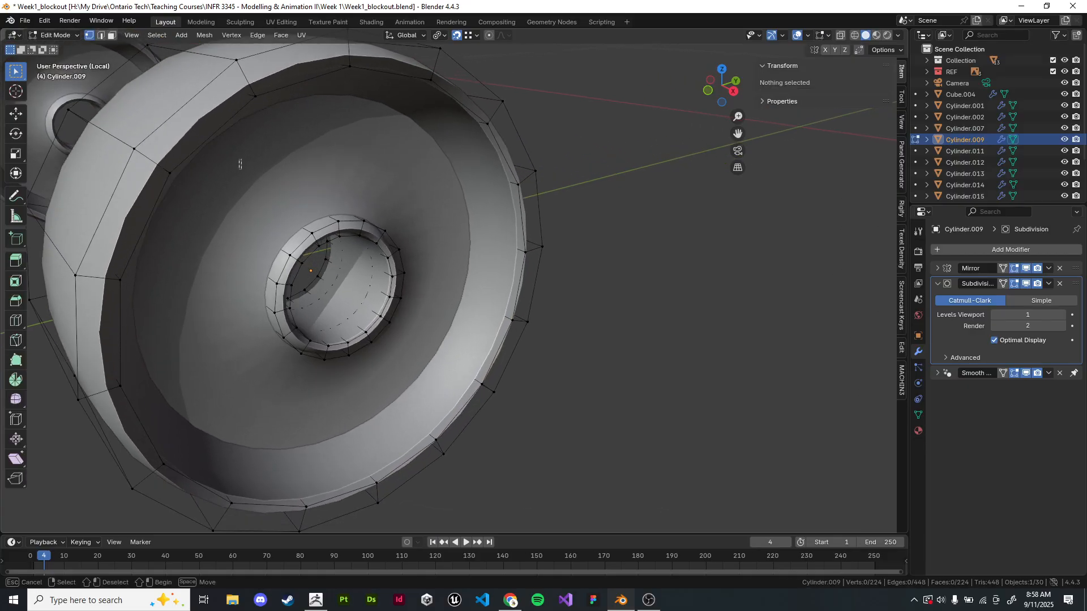
{"action": "left_click_drag", "start_coordinate": [241, 168], "coordinate": [416, 371]}
{"action": "key", "text": "KP_Decimal"}
{"action": "scroll", "coordinate": [453, 283], "scroll_direction": "down", "scroll_amount": 8}
{"action": "key", "text": "alt+a"}
{"action": "middle_click_drag", "start_coordinate": [452, 283], "coordinate": [509, 306]}
{"action": "scroll", "coordinate": [453, 283], "scroll_direction": "up", "scroll_amount": 3}
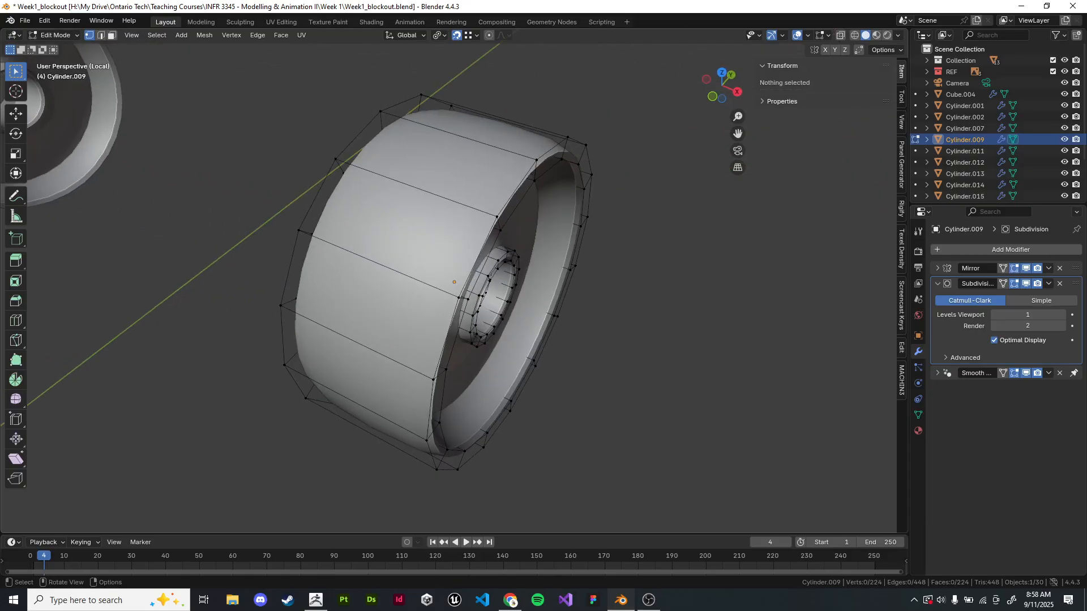
{"action": "middle_click_drag", "start_coordinate": [453, 283], "coordinate": [470, 311]}
{"action": "scroll", "coordinate": [469, 311], "scroll_direction": "down", "scroll_amount": 1}
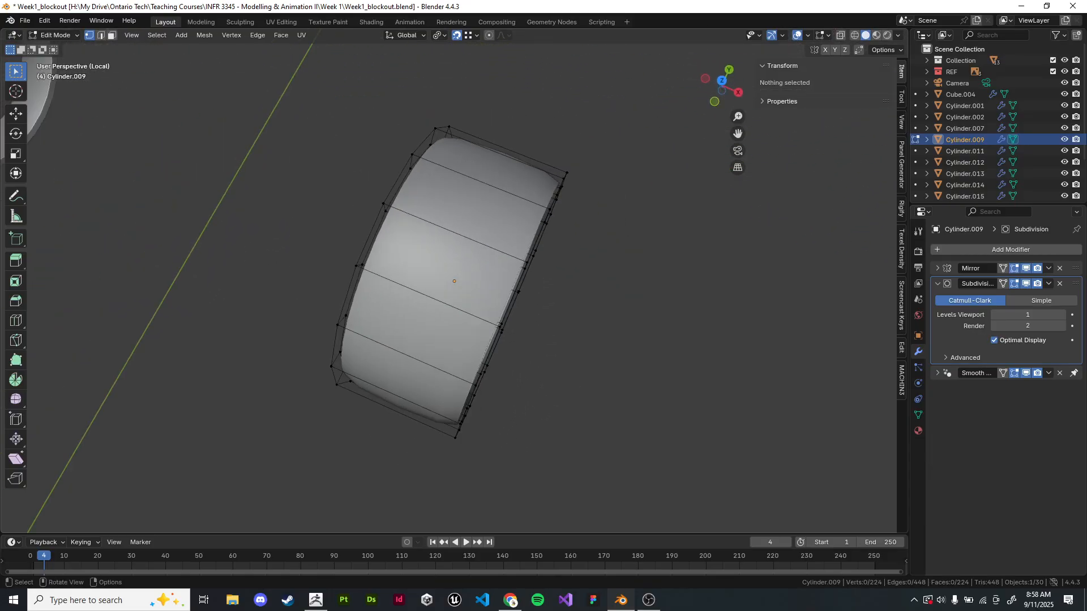
{"action": "key", "text": "ctrl+r"}
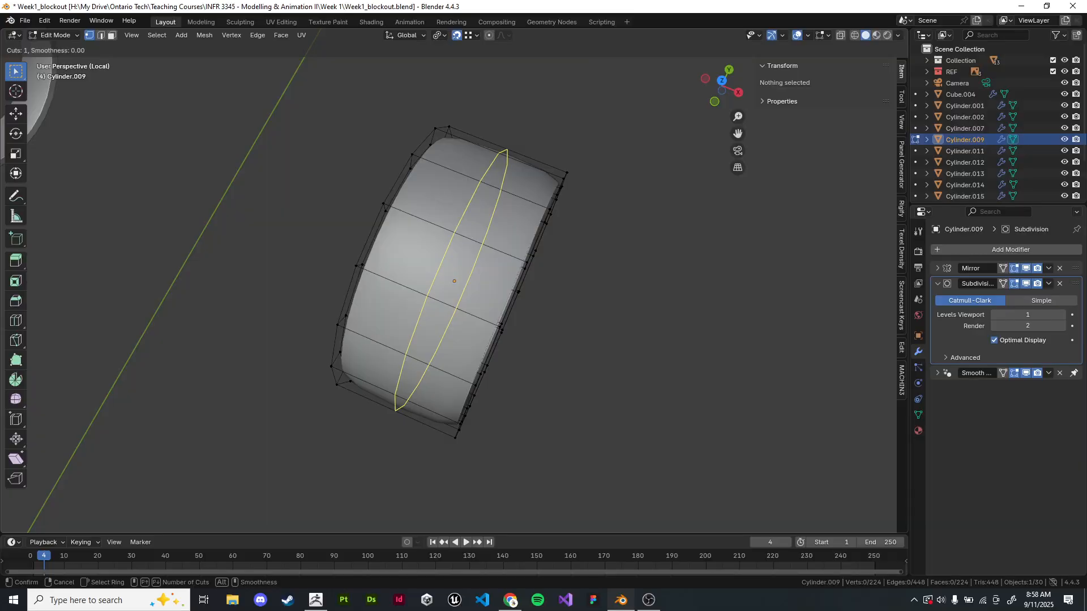
{"action": "left_click", "coordinate": [453, 283]}
{"action": "right_click", "coordinate": [453, 283]}
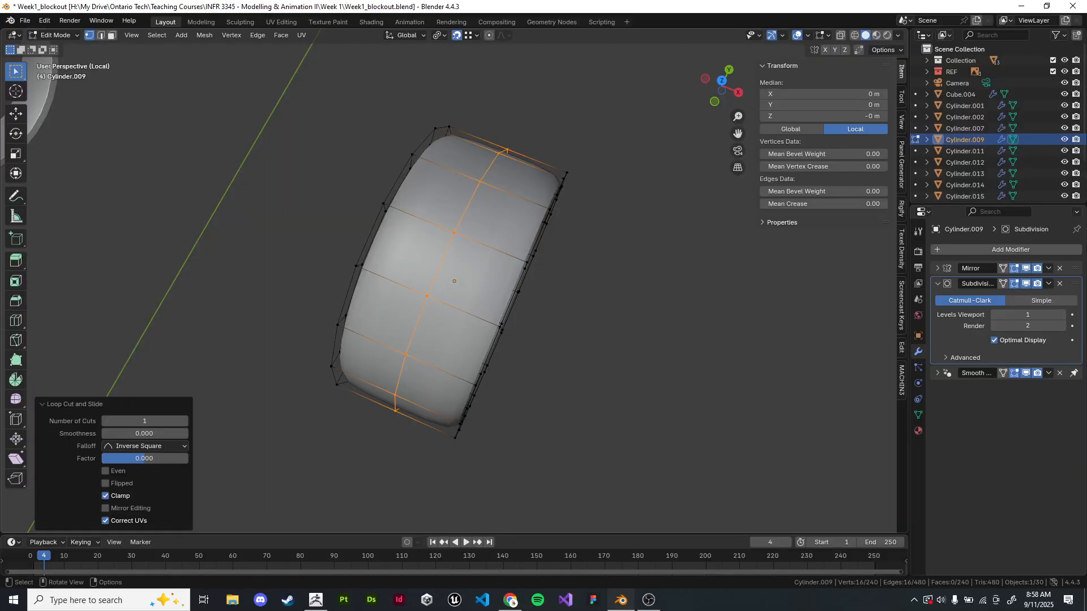
{"action": "left_click", "coordinate": [101, 35]}
{"action": "middle_click_drag", "start_coordinate": [510, 271], "coordinate": [464, 266]}
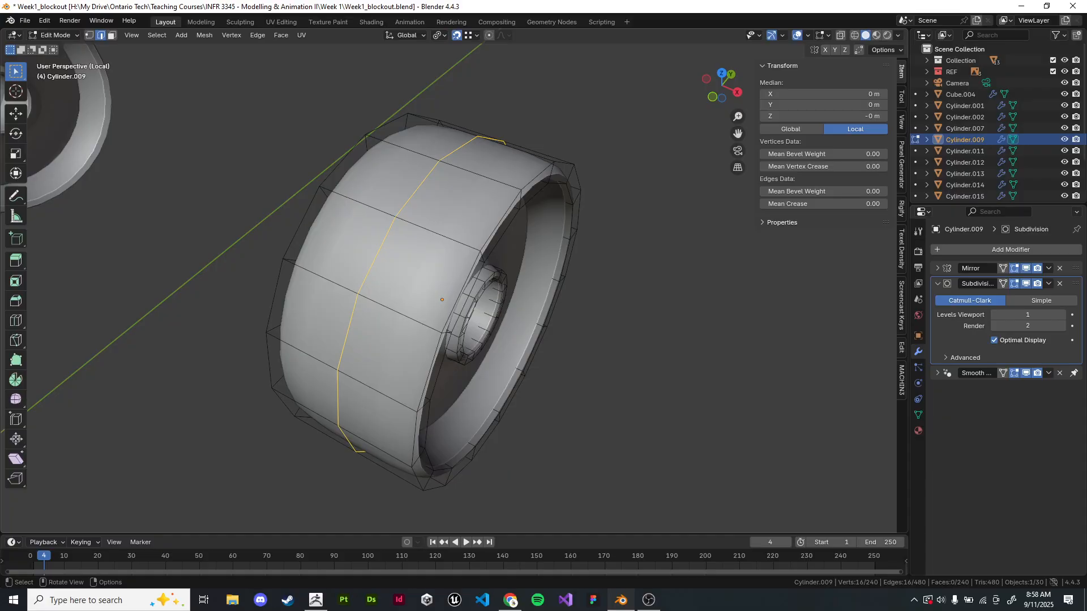
- Try sliding the tread's centre loop by a factor of about 0.926 toward the outer rim, and undo the slide
{"action": "key", "text": "g"}
{"action": "key", "text": "g"}
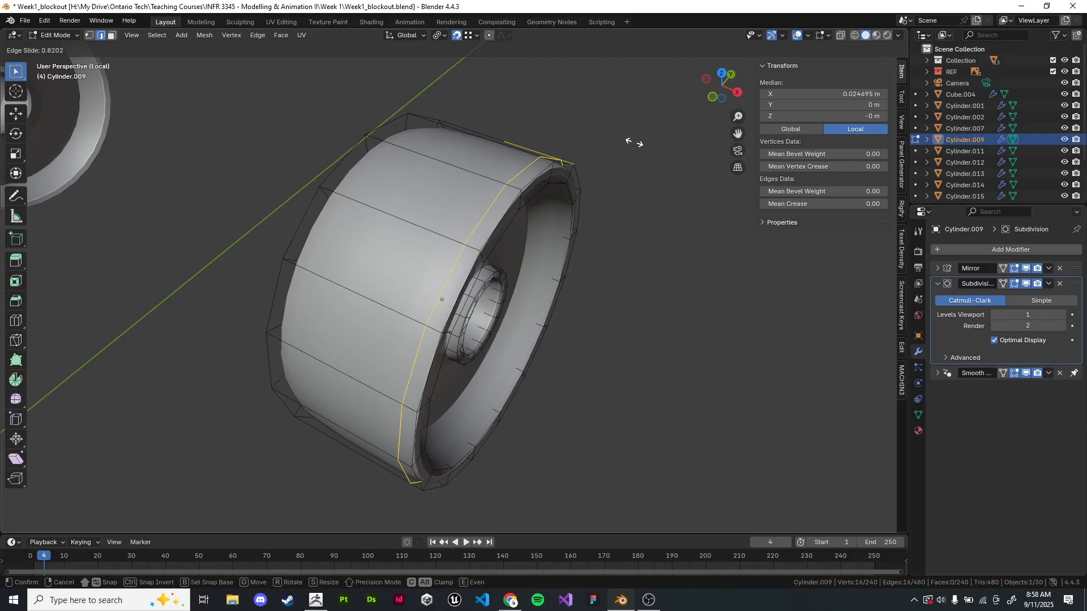
{"action": "left_click", "coordinate": [639, 146]}
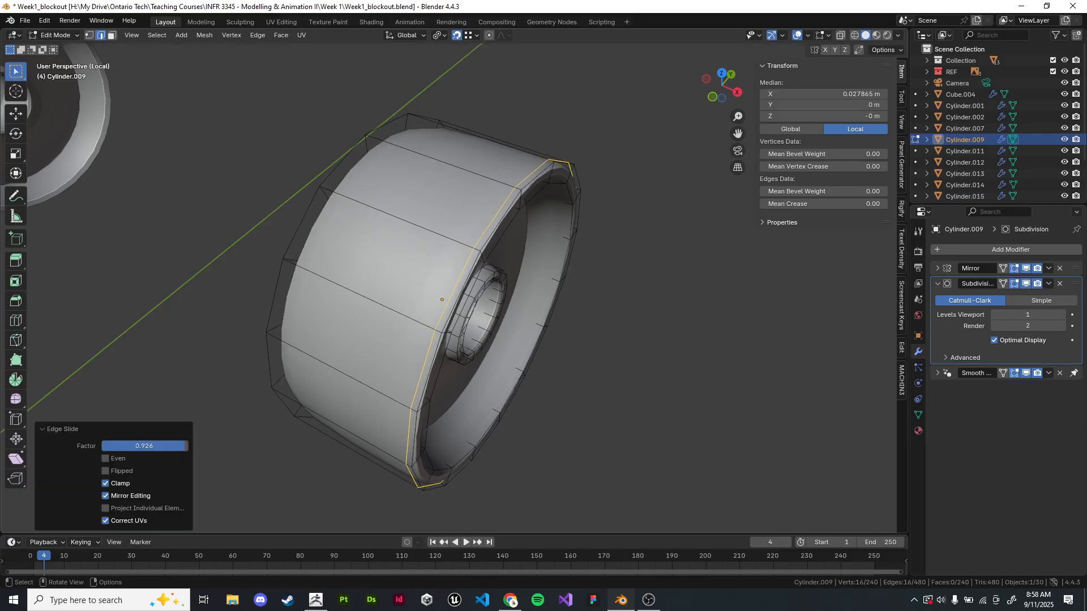
{"action": "middle_click_drag", "start_coordinate": [576, 187], "coordinate": [606, 179]}
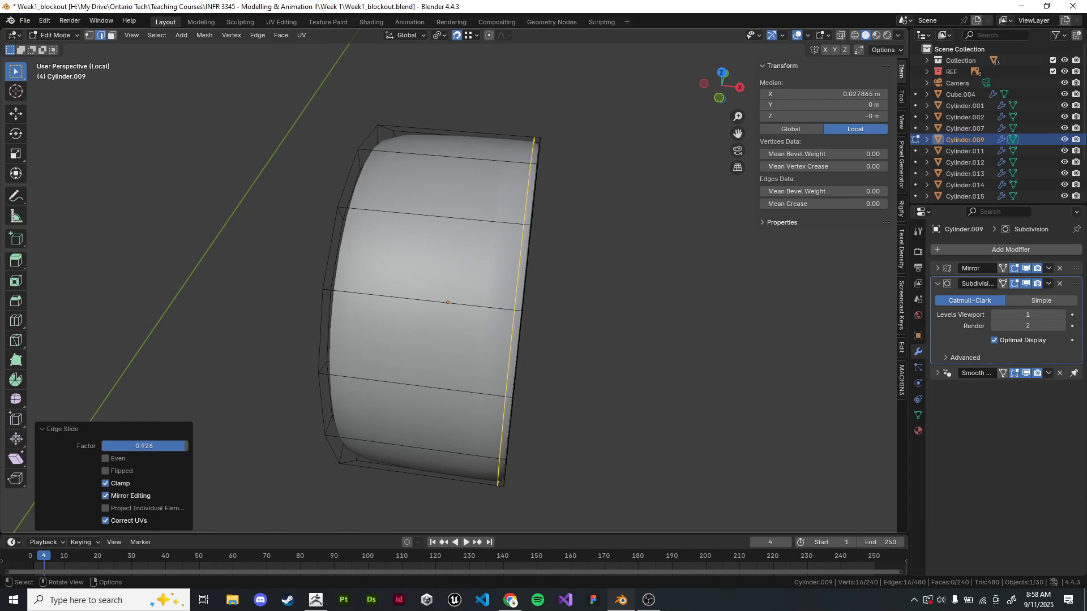
{"action": "middle_click_drag", "start_coordinate": [340, 111], "coordinate": [306, 121]}
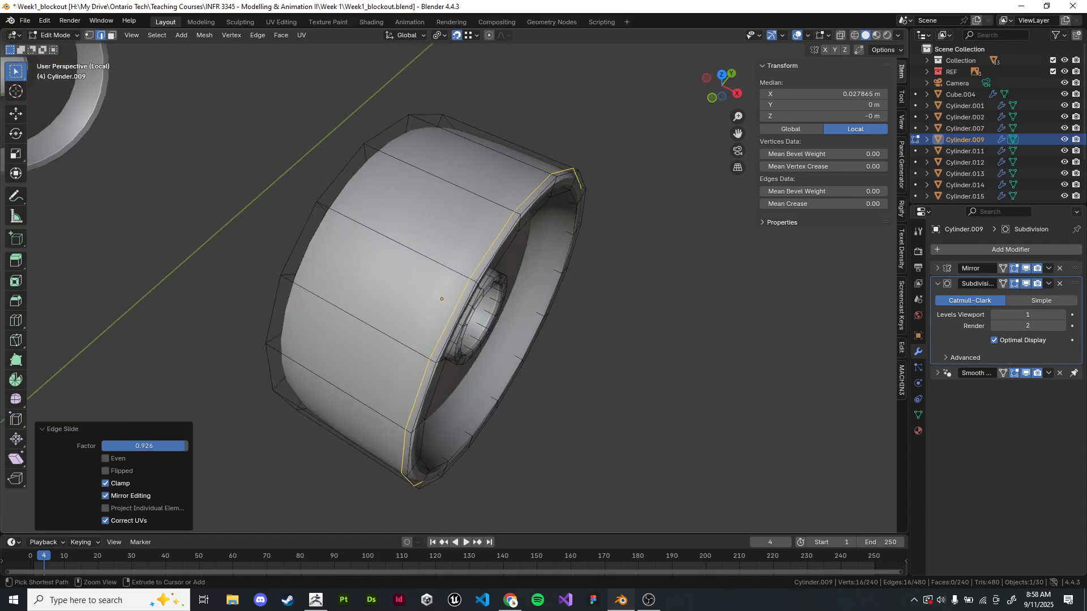
{"action": "key", "text": "ctrl+z"}
- Bevel the tread's centre loop about 0.027 m with one segment to form support loops near both tread edges, and deselect it
{"action": "key", "text": "ctrl+b"}
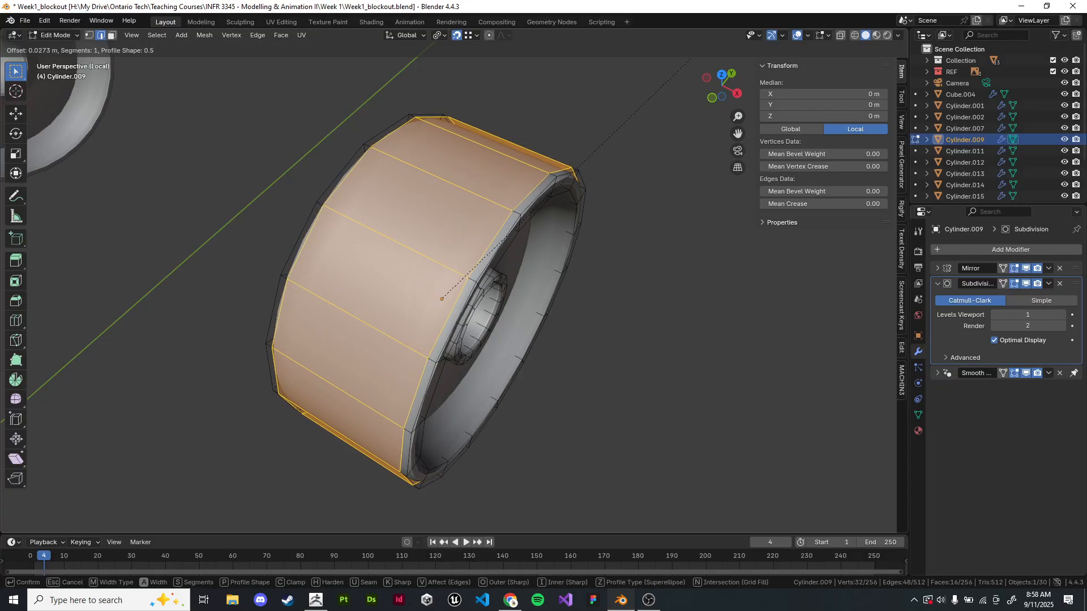
{"action": "key", "text": "Return"}
{"action": "key", "text": "alt+a"}
- Add a centred edge loop on the narrow outer rim face and bevel it about 0.002 m with one segment
{"action": "scroll", "coordinate": [447, 283], "scroll_direction": "up", "scroll_amount": 4}
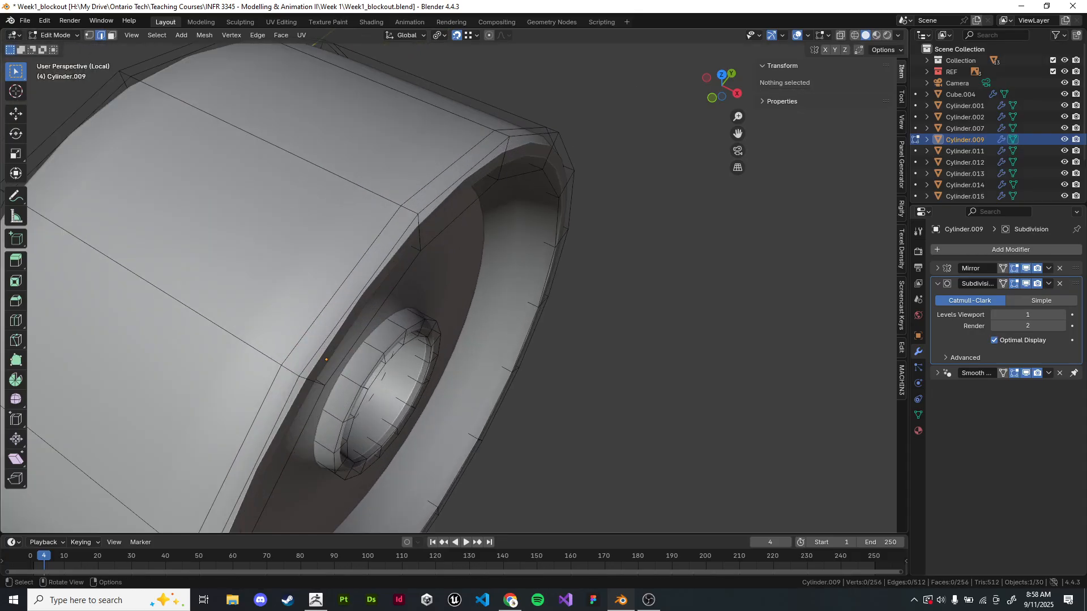
{"action": "middle_click_drag", "start_coordinate": [326, 359], "coordinate": [346, 367]}
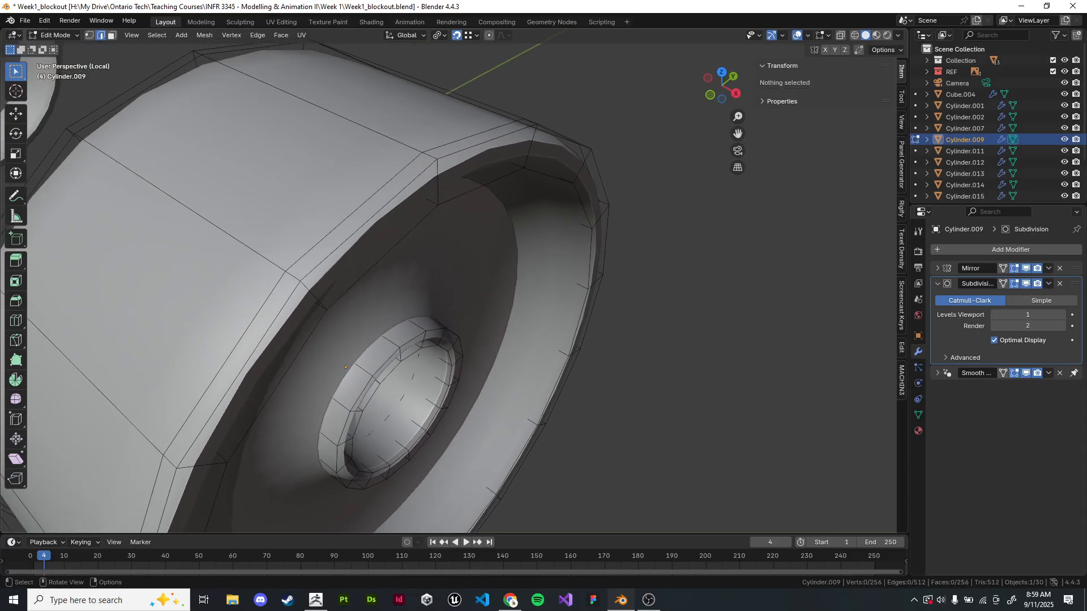
{"action": "key", "text": "ctrl+r"}
{"action": "left_click", "coordinate": [582, 166]}
{"action": "right_click", "coordinate": [582, 166]}
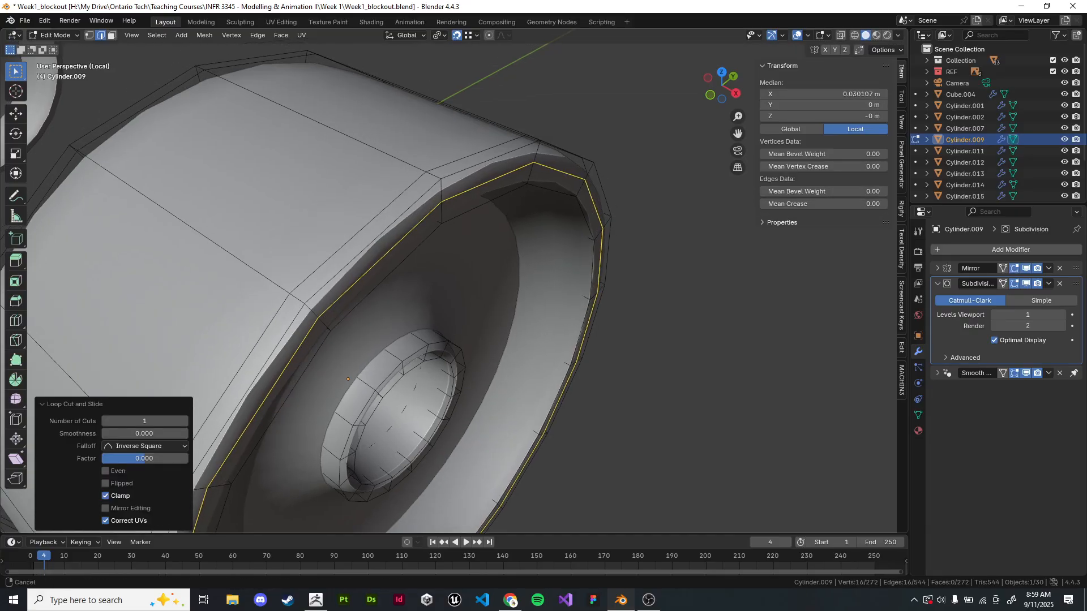
{"action": "middle_click_drag", "start_coordinate": [582, 166], "coordinate": [577, 232], "text": "shift"}
{"action": "scroll", "coordinate": [577, 232], "scroll_direction": "up", "scroll_amount": 1}
{"action": "key", "text": "ctrl+b"}
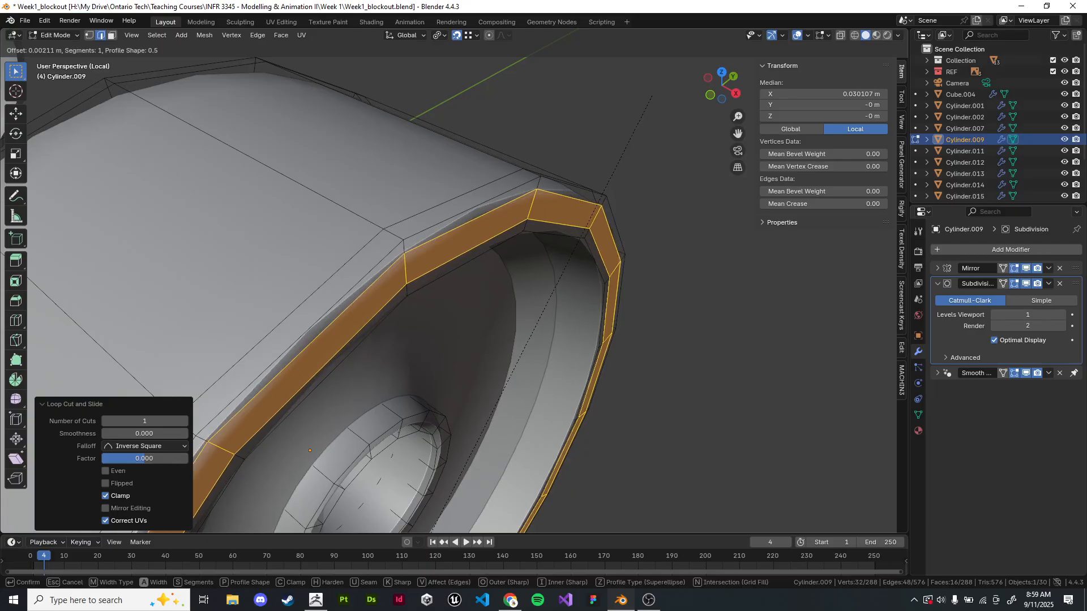
{"action": "left_click", "coordinate": [648, 102]}
- Remove the Smooth by Angle modifier from the wheels and check the smoothed shape in Object Mode
{"action": "key", "text": "ctrl+x"}
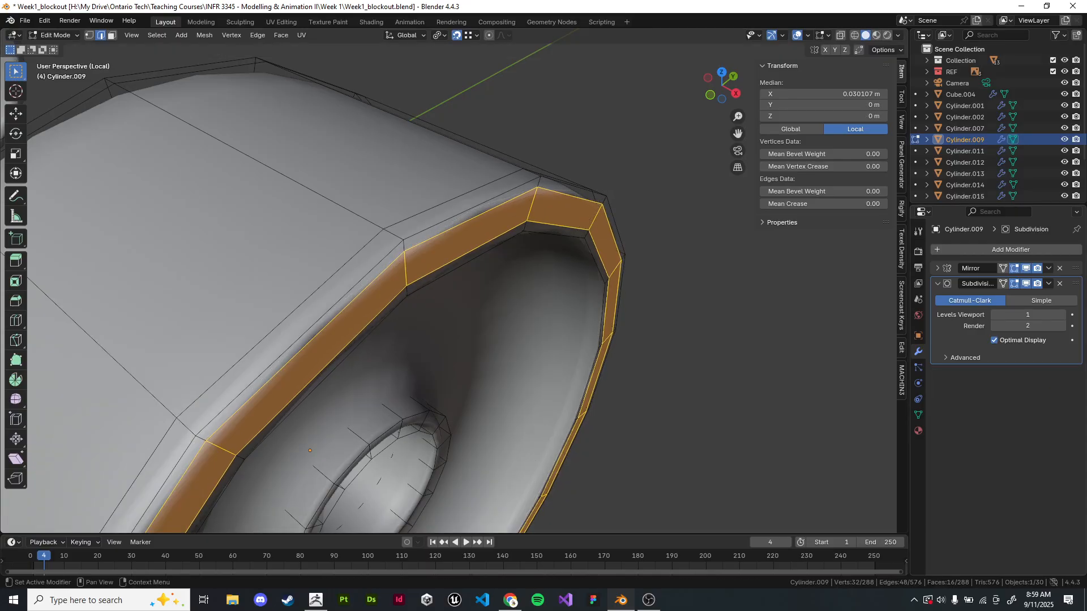
{"action": "scroll", "coordinate": [454, 280], "scroll_direction": "down", "scroll_amount": 4}
{"action": "key", "text": "Tab"}
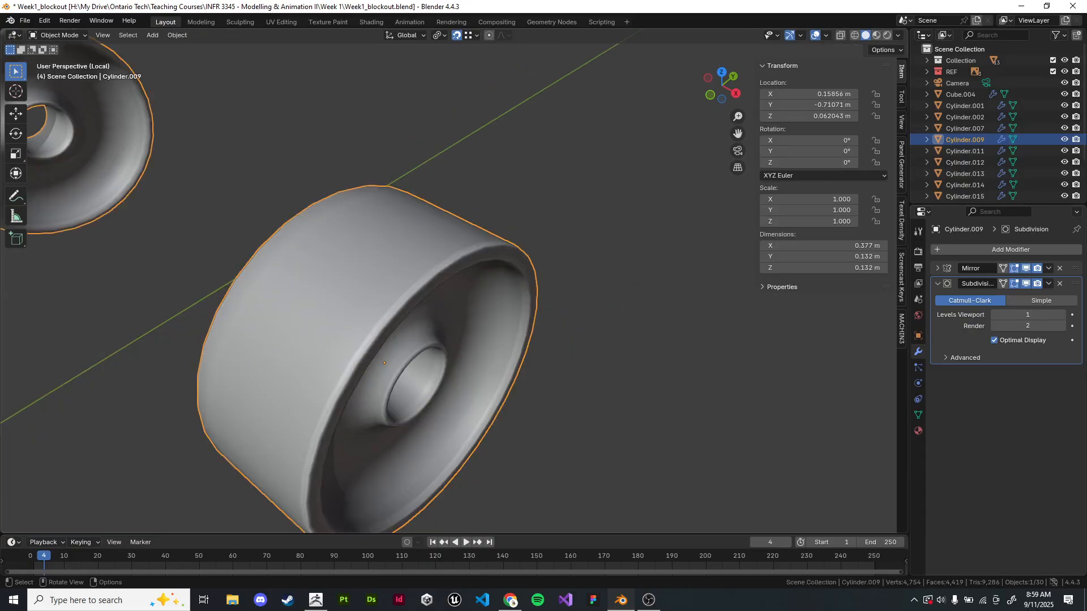
{"action": "mouse_move", "coordinate": [454, 281]}
{"action": "middle_mouse_down"}
{"action": "mouse_move", "coordinate": [489, 301]}
{"action": "mouse_move", "coordinate": [436, 283]}
{"action": "middle_mouse_up"}
{"action": "key", "text": "Tab"}
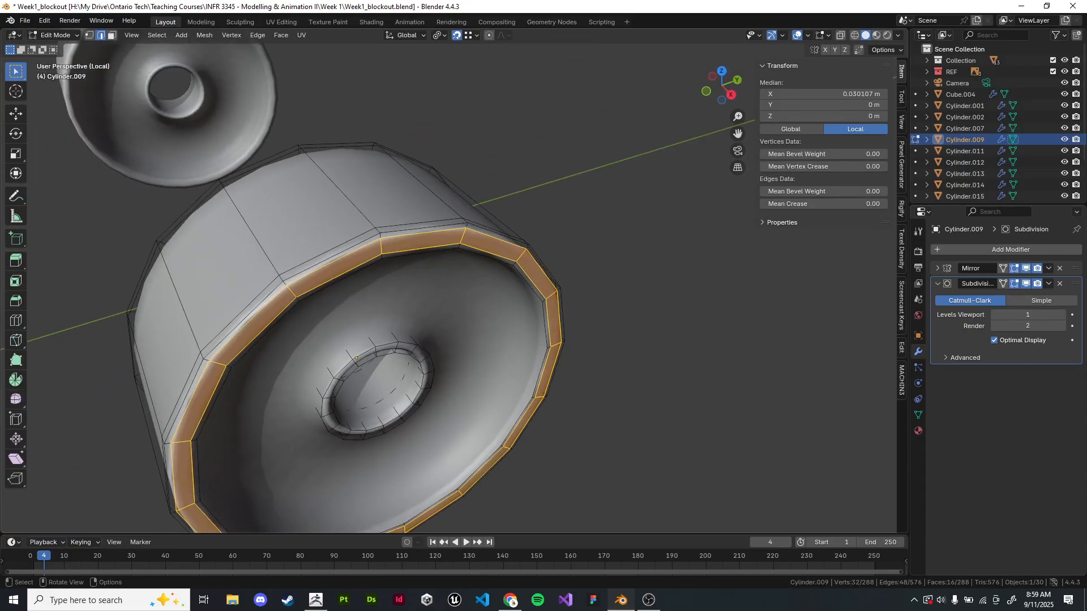
- Set the Subdivision modifier's viewport levels to 2 for the wheels in Object Mode
{"action": "key", "text": "Tab"}
{"action": "scroll", "coordinate": [447, 283], "scroll_direction": "up", "scroll_amount": 3}
{"action": "left_click", "coordinate": [1061, 314]}
{"action": "scroll", "coordinate": [665, 194], "scroll_direction": "down", "scroll_amount": 3}
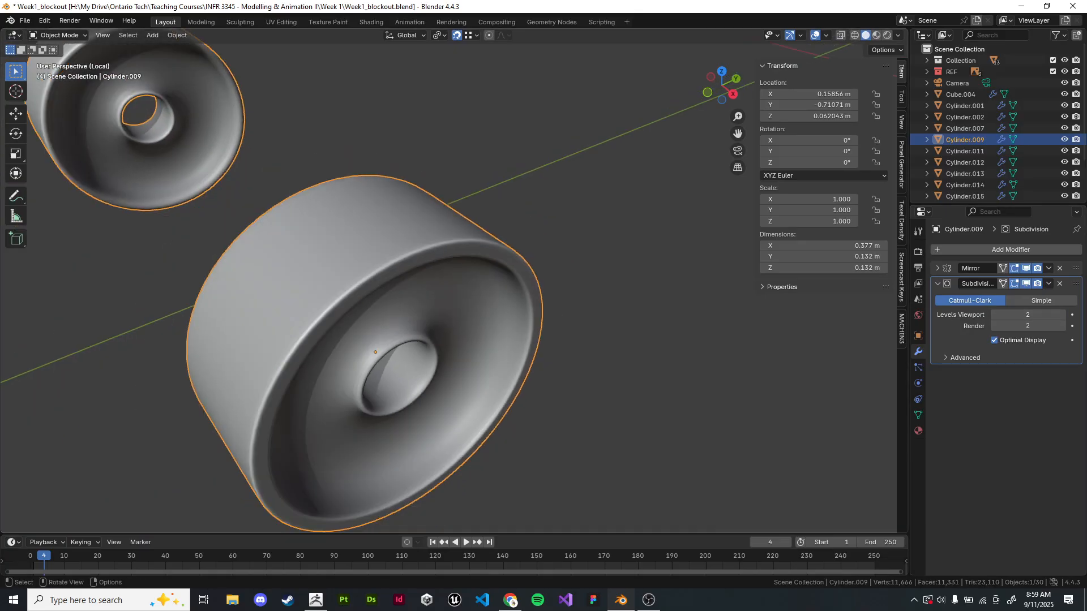
- Symmetrize the wheel mesh along X from the positive to the negative side in Edit Mode
{"action": "left_click", "coordinate": [665, 194]}
{"action": "middle_click_drag", "start_coordinate": [664, 194], "coordinate": [787, 189]}
{"action": "left_click", "coordinate": [487, 306]}
{"action": "middle_click_drag", "start_coordinate": [532, 306], "coordinate": [464, 306]}
{"action": "key", "text": "Tab"}
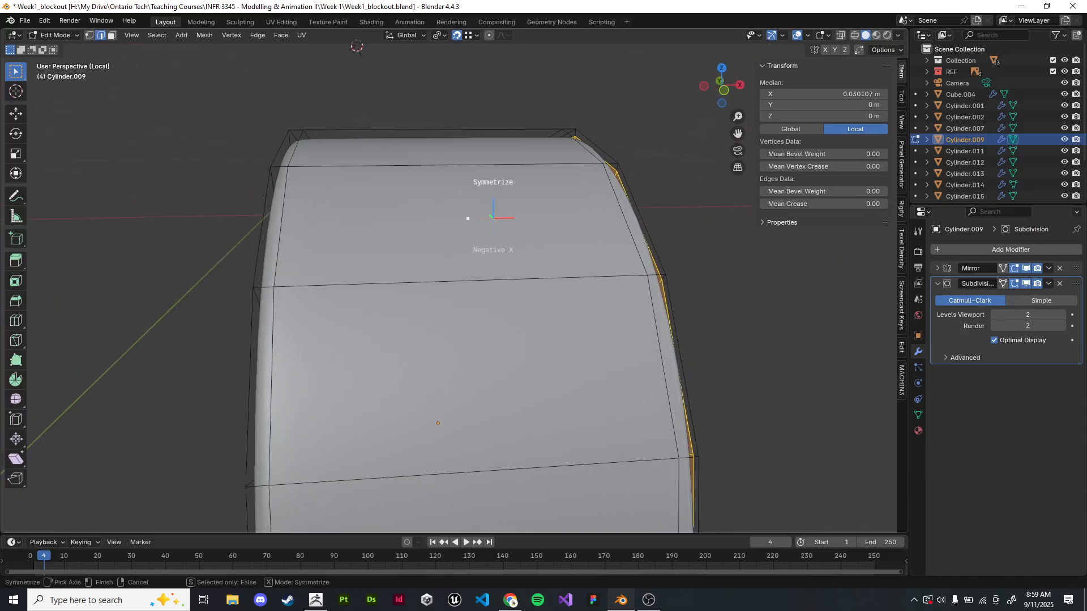
{"action": "middle_click_drag", "start_coordinate": [450, 219], "coordinate": [431, 192]}
- Add a centred edge loop on the wheel's recessed disc face and bevel it about 0.014 m with one segment
{"action": "middle_click_drag", "start_coordinate": [507, 227], "coordinate": [873, 233]}
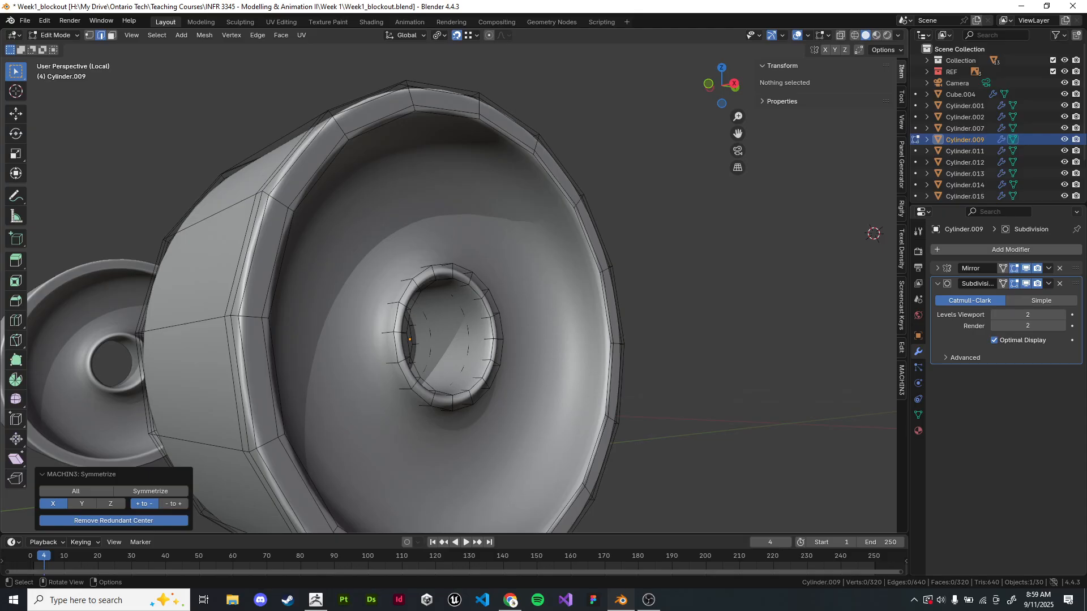
{"action": "key", "text": "ctrl+r"}
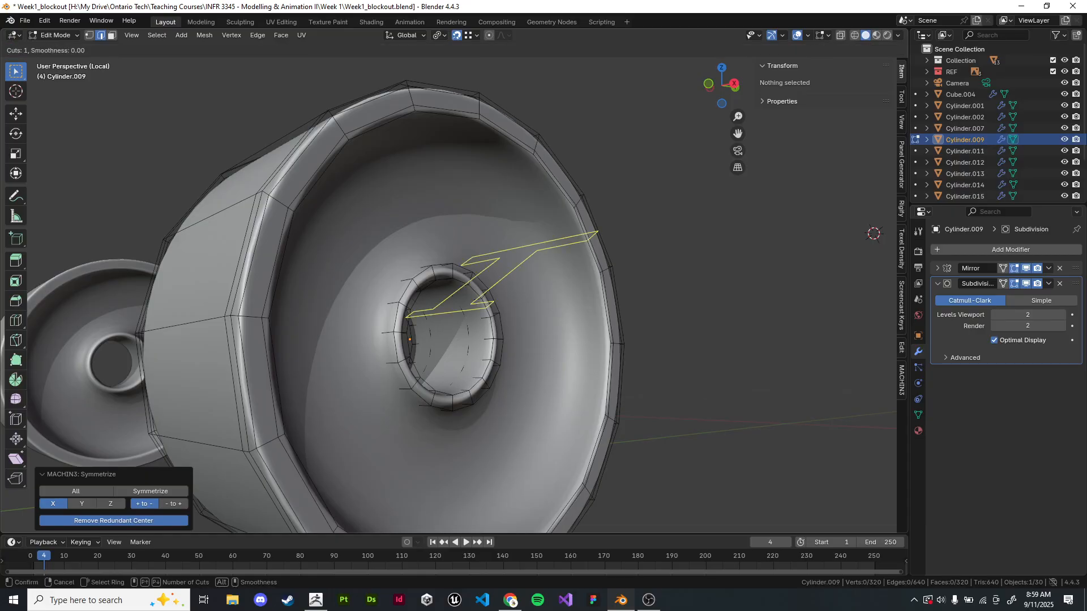
{"action": "left_click", "coordinate": [463, 235]}
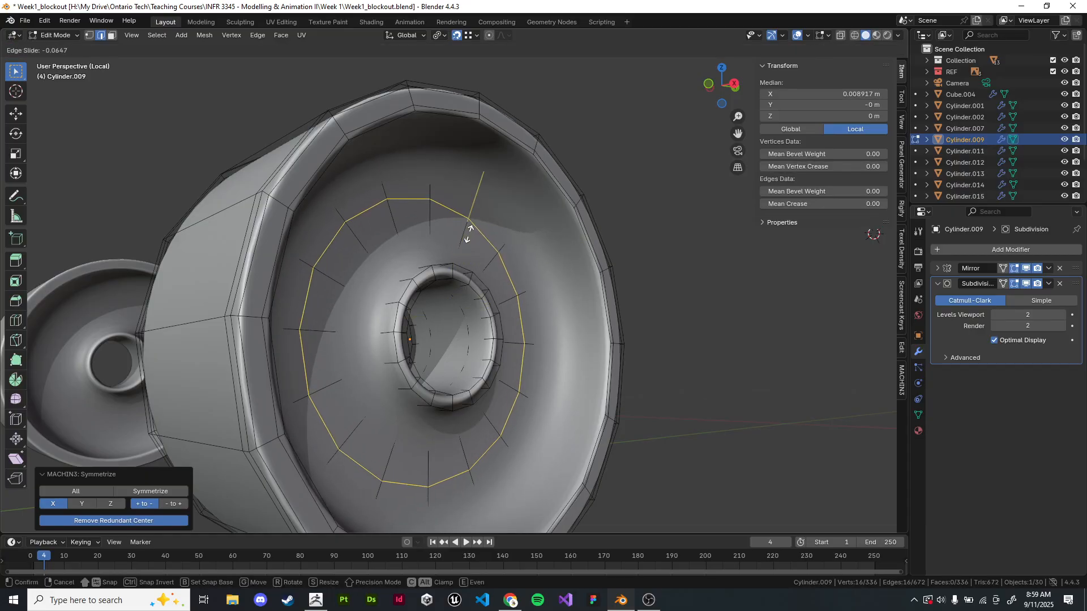
{"action": "right_click", "coordinate": [468, 234]}
{"action": "middle_click_drag", "start_coordinate": [469, 234], "coordinate": [424, 241]}
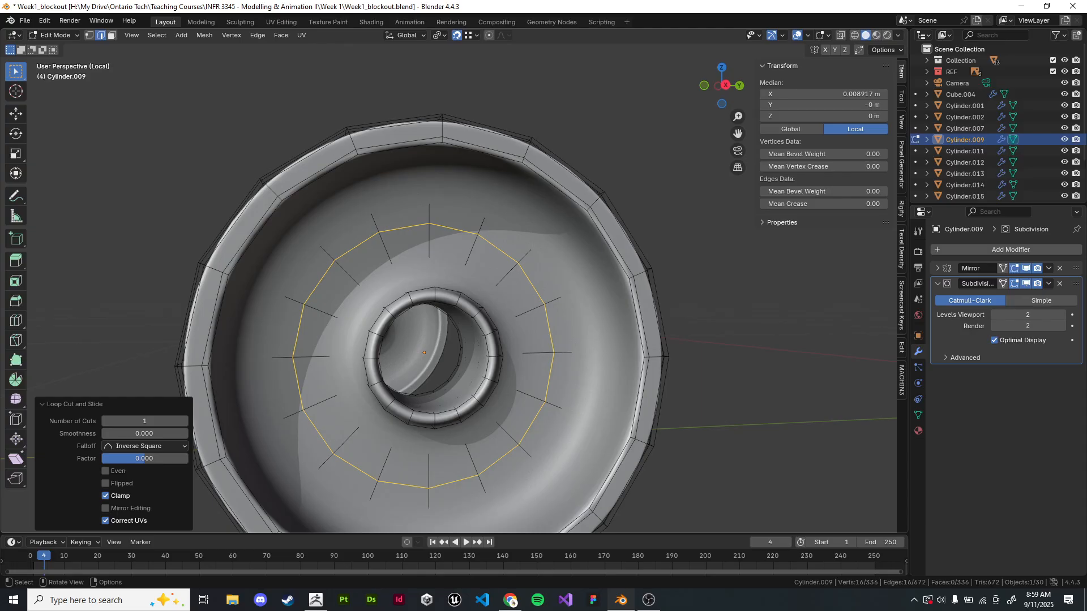
{"action": "key", "text": "ctrl+b"}
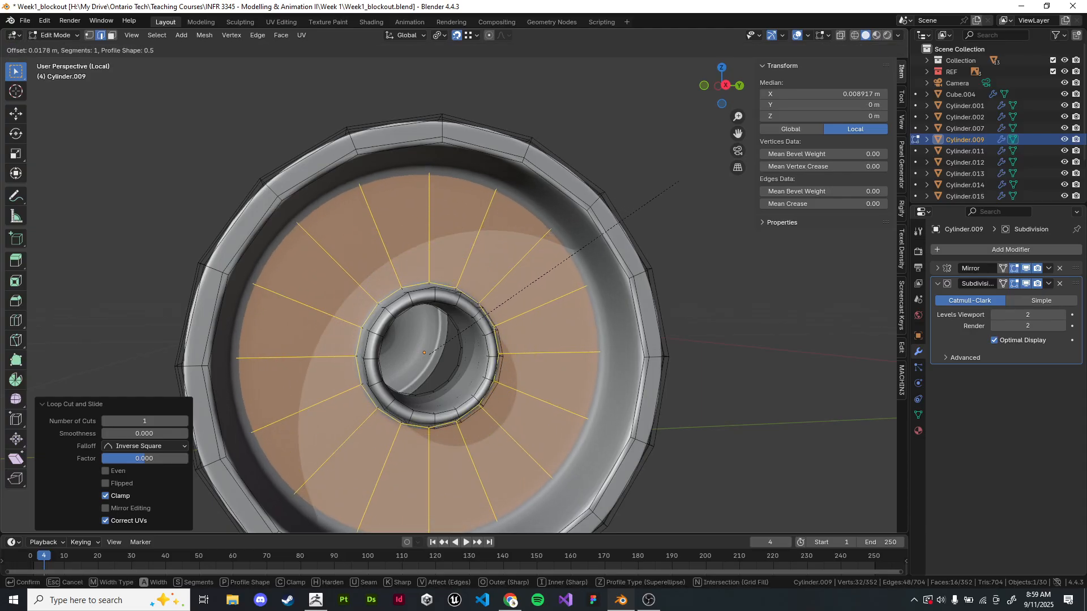
{"action": "left_click", "coordinate": [643, 205]}
- Scale the bevelled disc loops up slightly in wireframe display and return to solid display
{"action": "key", "text": "shift+z"}
{"action": "scroll", "coordinate": [607, 233], "scroll_direction": "up", "scroll_amount": 4}
{"action": "mouse_move", "coordinate": [606, 233]}
{"action": "middle_mouse_down"}
{"action": "mouse_move", "coordinate": [617, 213]}
{"action": "mouse_move", "coordinate": [528, 192]}
{"action": "middle_mouse_up"}
{"action": "scroll", "coordinate": [617, 214], "scroll_direction": "up", "scroll_amount": 2}
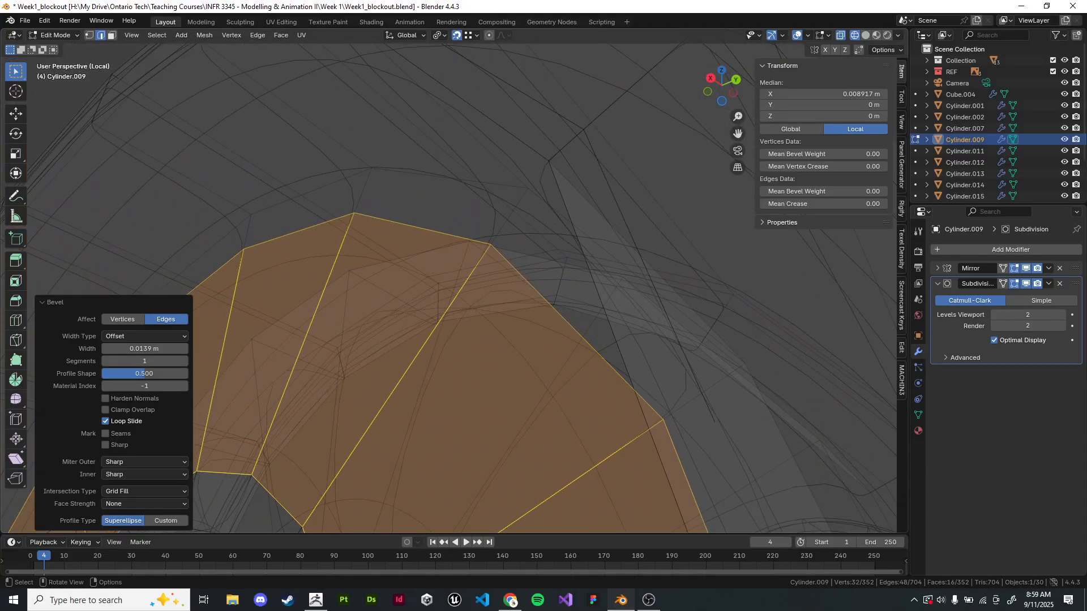
{"action": "key", "text": "s"}
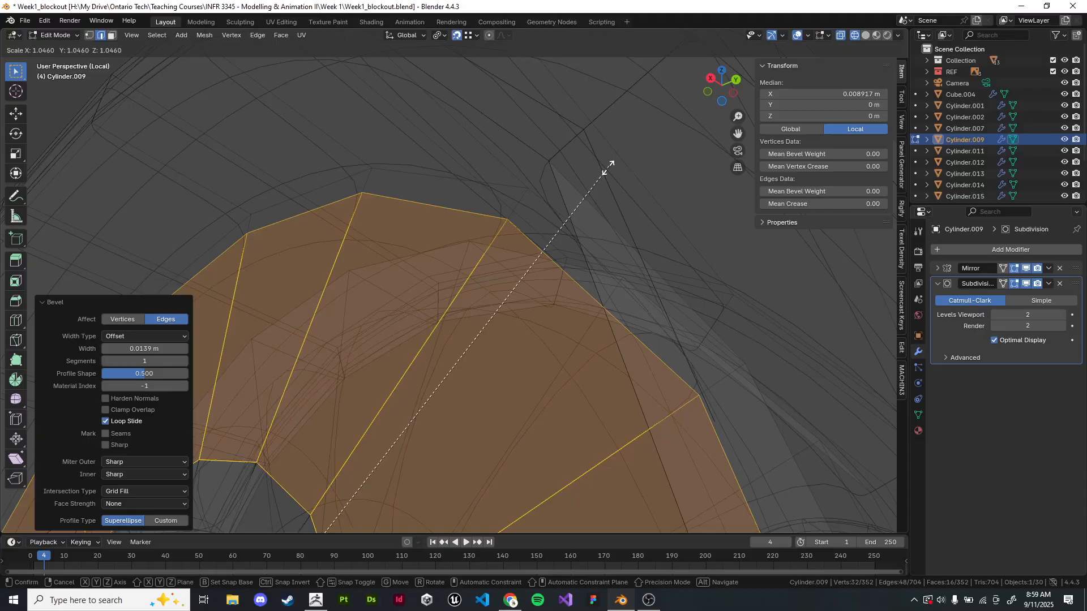
{"action": "left_click", "coordinate": [597, 177]}
{"action": "key", "text": "shift+z"}
- Add a centred edge loop on the rim's inner wall and bevel it about 0.01 m with one segment
{"action": "scroll", "coordinate": [596, 177], "scroll_direction": "down", "scroll_amount": 5}
{"action": "mouse_move", "coordinate": [597, 177]}
{"action": "middle_mouse_down"}
{"action": "mouse_move", "coordinate": [671, 144]}
{"action": "mouse_move", "coordinate": [669, 127]}
{"action": "middle_mouse_up"}
{"action": "left_click", "coordinate": [575, 180]}
{"action": "key", "text": "ctrl+r"}
{"action": "left_click", "coordinate": [575, 180]}
{"action": "right_click", "coordinate": [575, 180]}
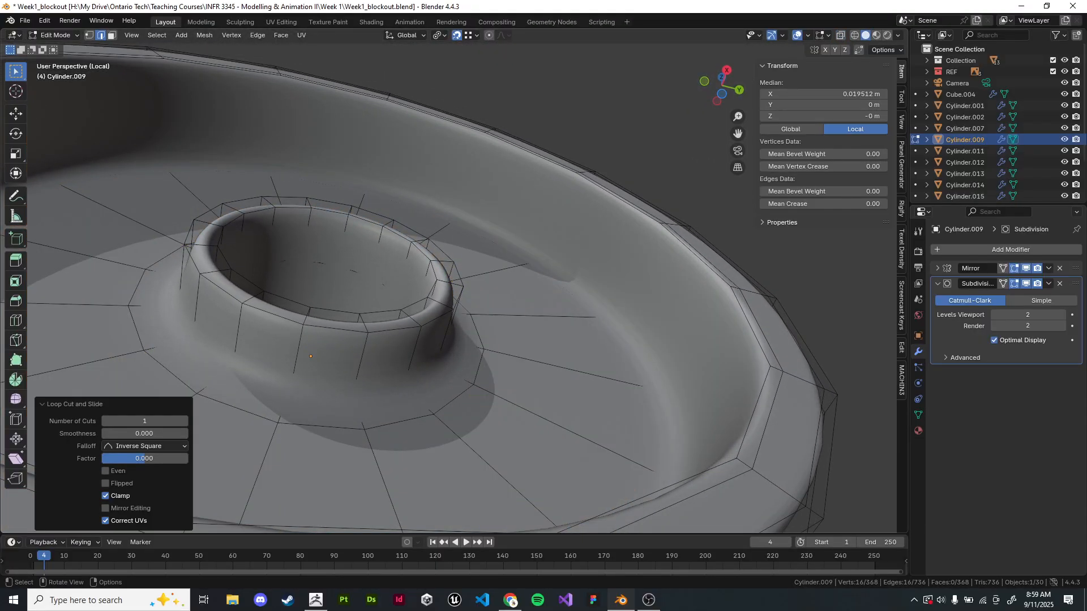
{"action": "key", "text": "ctrl+b"}
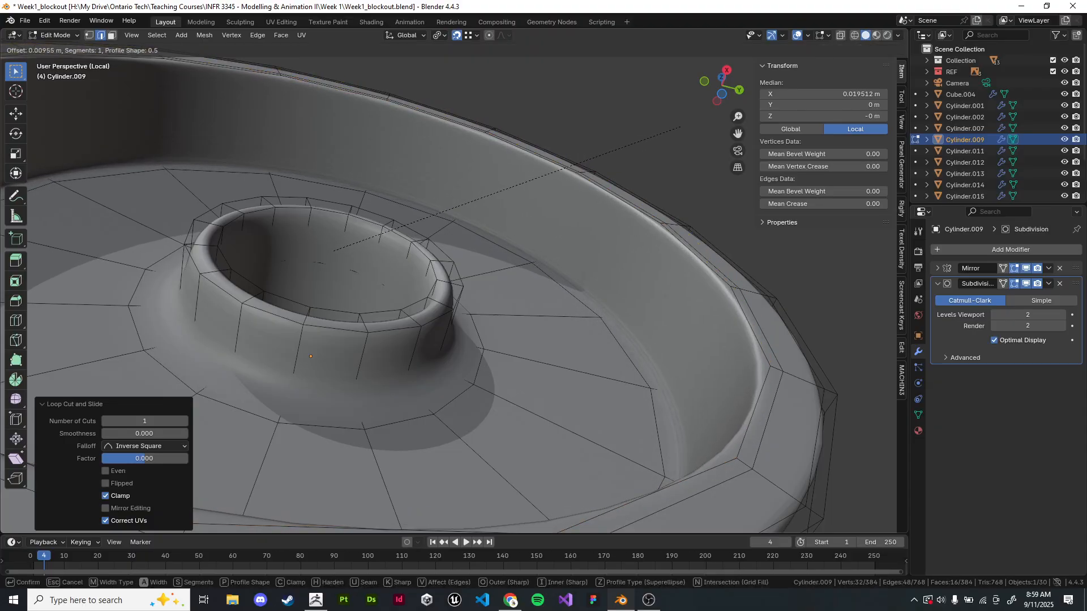
{"action": "left_click", "coordinate": [664, 130]}
- Examine the smoothed wheel in Object Mode and return to Edit Mode
{"action": "key", "text": "Tab"}
{"action": "scroll", "coordinate": [664, 130], "scroll_direction": "down", "scroll_amount": 5}
{"action": "middle_click_drag", "start_coordinate": [663, 130], "coordinate": [722, 272]}
{"action": "left_click", "coordinate": [664, 221]}
{"action": "middle_click_drag", "start_coordinate": [441, 431], "coordinate": [447, 427]}
{"action": "scroll", "coordinate": [447, 427], "scroll_direction": "up", "scroll_amount": 3}
{"action": "middle_click_drag", "start_coordinate": [445, 373], "coordinate": [462, 315], "text": "shift"}
{"action": "key", "text": "Tab"}
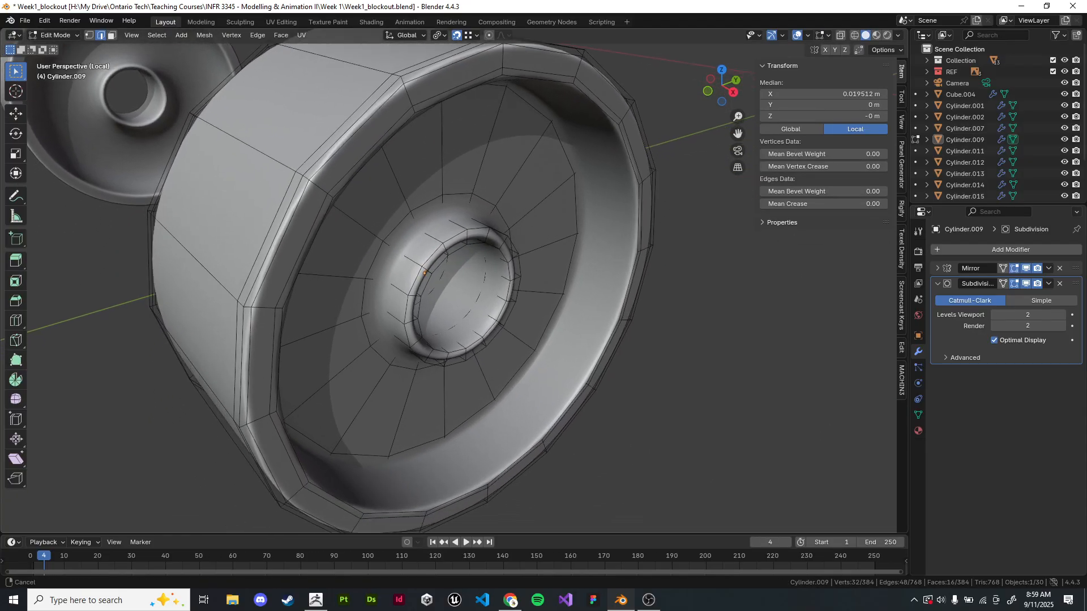
- Add a centred edge loop on the hub's outer wall and bevel it about 0.004 m with one segment
{"action": "scroll", "coordinate": [462, 315], "scroll_direction": "up", "scroll_amount": 4}
{"action": "key", "text": "ctrl+r"}
{"action": "left_click", "coordinate": [396, 255]}
{"action": "right_click", "coordinate": [396, 254]}
{"action": "key", "text": "ctrl+b"}
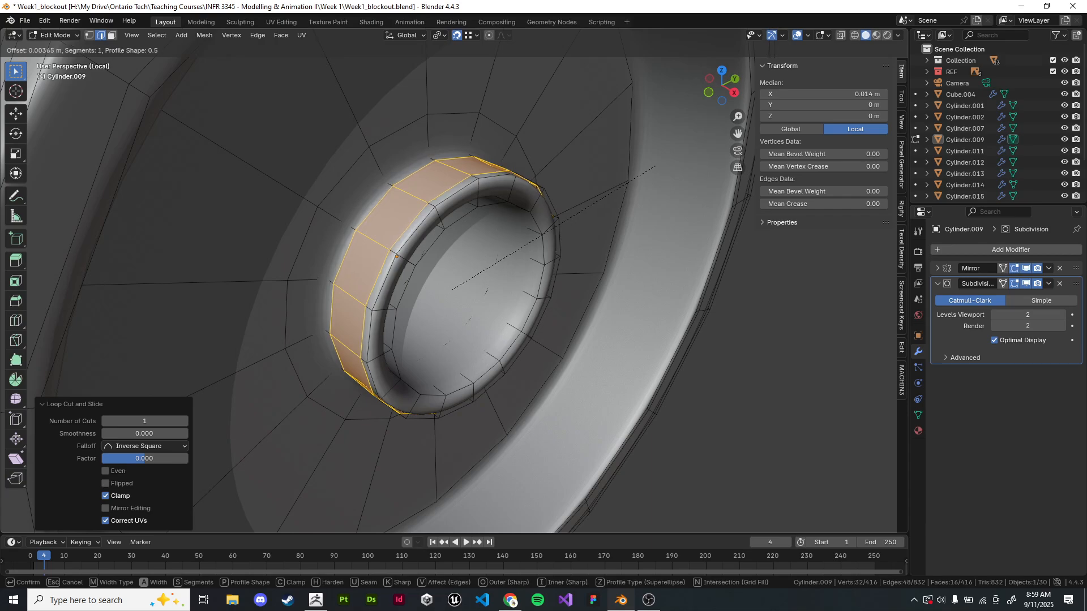
{"action": "left_click", "coordinate": [652, 164]}
- Add a centred edge loop on the hub's narrow front face and bevel it about 0.001 m with one segment
{"action": "middle_click_drag", "start_coordinate": [652, 165], "coordinate": [625, 150]}
{"action": "key", "text": "ctrl+r"}
{"action": "left_click", "coordinate": [509, 226]}
{"action": "right_click", "coordinate": [510, 226]}
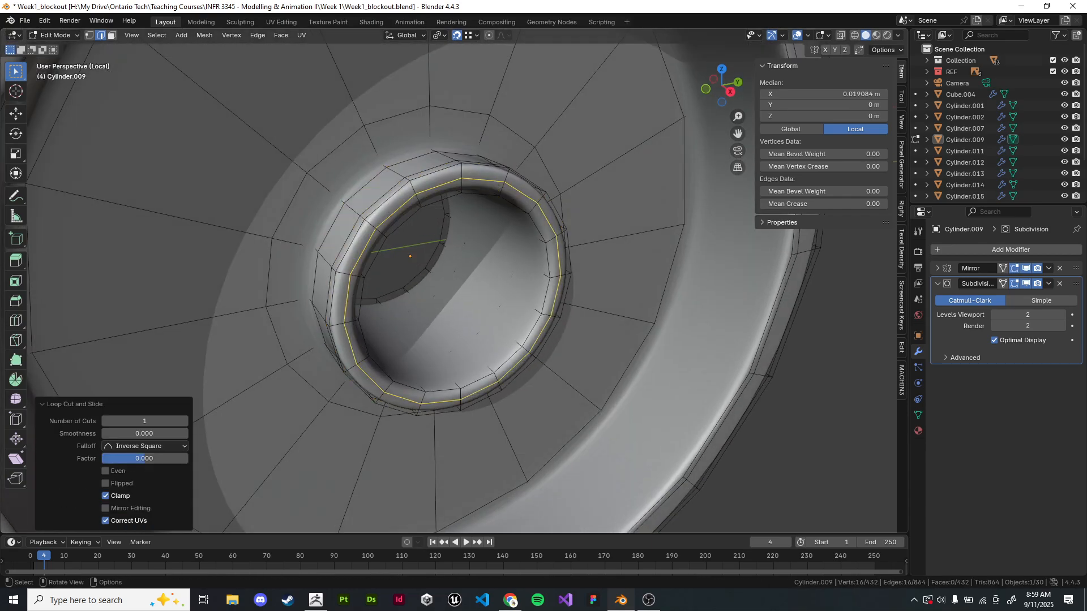
{"action": "middle_click_drag", "start_coordinate": [510, 227], "coordinate": [480, 271], "text": "shift"}
{"action": "scroll", "coordinate": [480, 270], "scroll_direction": "up", "scroll_amount": 3}
{"action": "key", "text": "ctrl+b"}
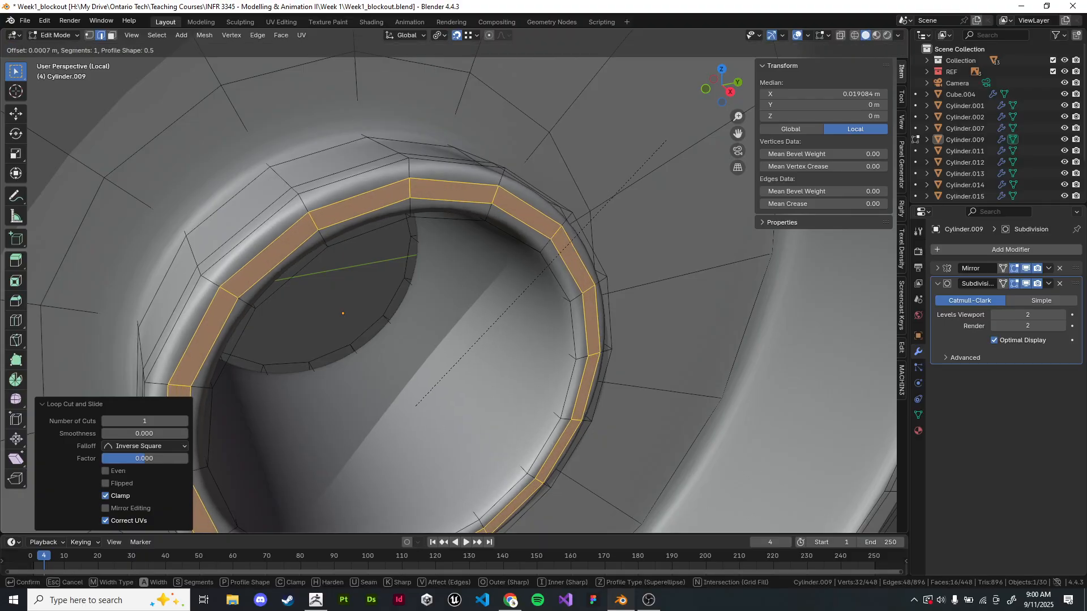
{"action": "left_click", "coordinate": [674, 139]}
- Add a centred edge loop inside the hub's bore and bevel it about 0.005 m with one segment
{"action": "scroll", "coordinate": [674, 139], "scroll_direction": "down", "scroll_amount": 3}
{"action": "middle_click_drag", "start_coordinate": [451, 289], "coordinate": [470, 247]}
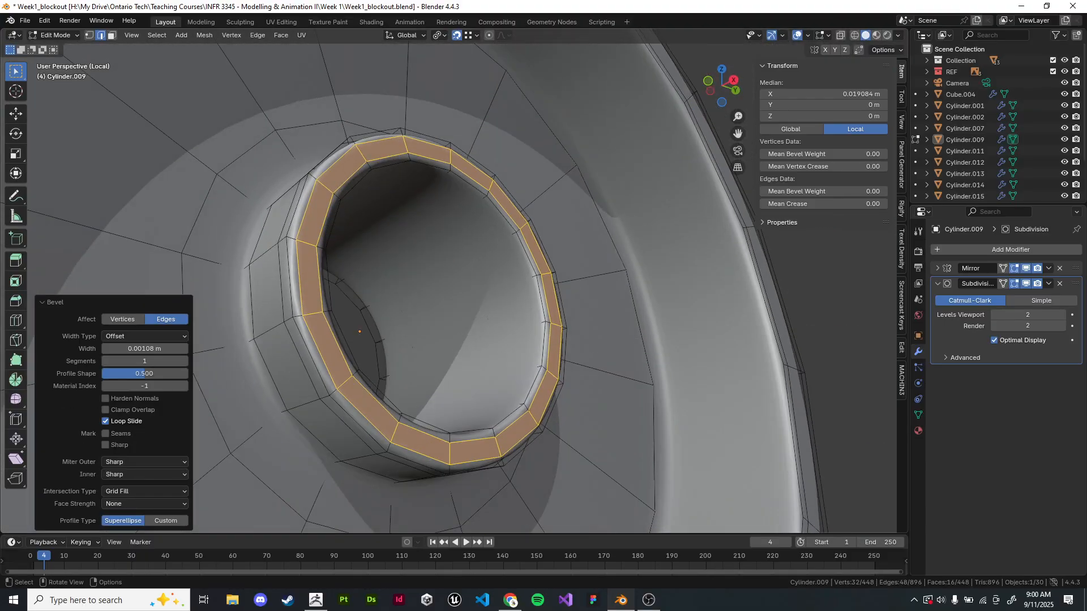
{"action": "key", "text": "ctrl+r"}
{"action": "left_click", "coordinate": [469, 247]}
{"action": "right_click", "coordinate": [469, 247]}
{"action": "key", "text": "ctrl+b"}
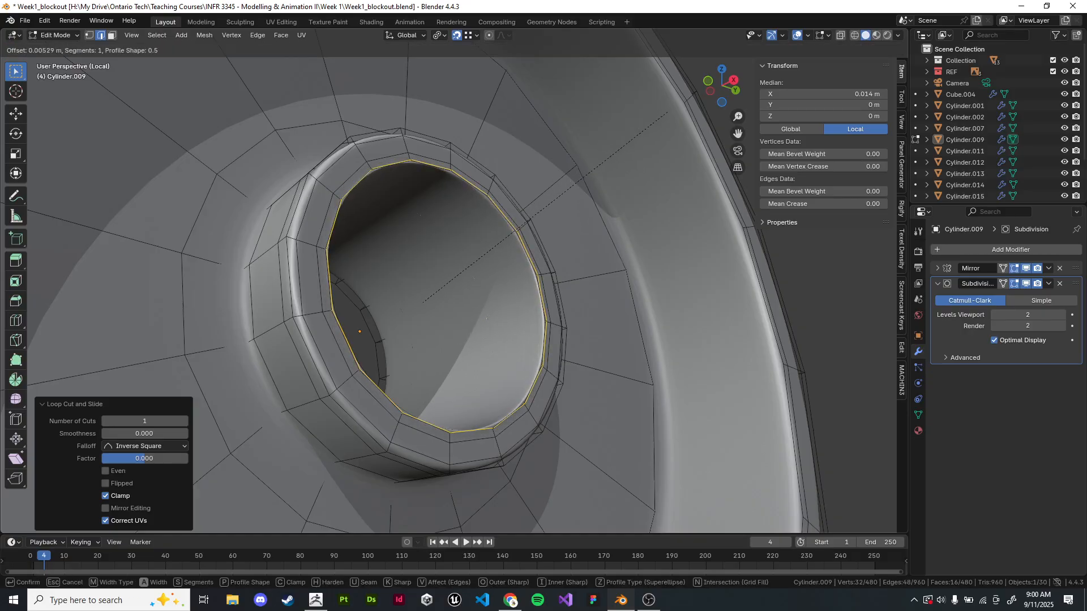
{"action": "left_click", "coordinate": [647, 119]}
- Check the smoothed wheel in Object Mode and symmetrize its mesh along X in Edit Mode
{"action": "scroll", "coordinate": [648, 119], "scroll_direction": "down", "scroll_amount": 8}
{"action": "key", "text": "Tab"}
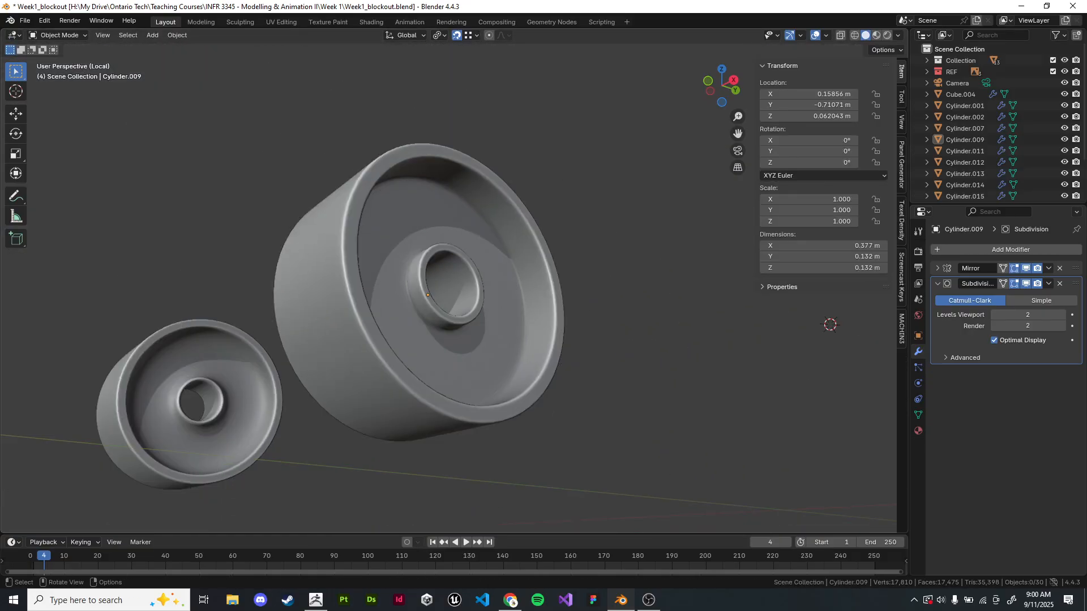
{"action": "middle_click_drag", "start_coordinate": [454, 280], "coordinate": [549, 362]}
{"action": "left_click", "coordinate": [433, 310]}
{"action": "key", "text": "Tab"}
{"action": "middle_click_drag", "start_coordinate": [453, 339], "coordinate": [752, 265]}
{"action": "key", "text": "alt+x"}
{"action": "key", "text": "ctrl+z"}
{"action": "key", "text": "alt+x"}
{"action": "key", "text": "Tab"}
- Add another centred edge loop to the wheel body in Edit Mode and clear the selection
{"action": "scroll", "coordinate": [453, 288], "scroll_direction": "down", "scroll_amount": 4}
{"action": "key", "text": "alt+a"}
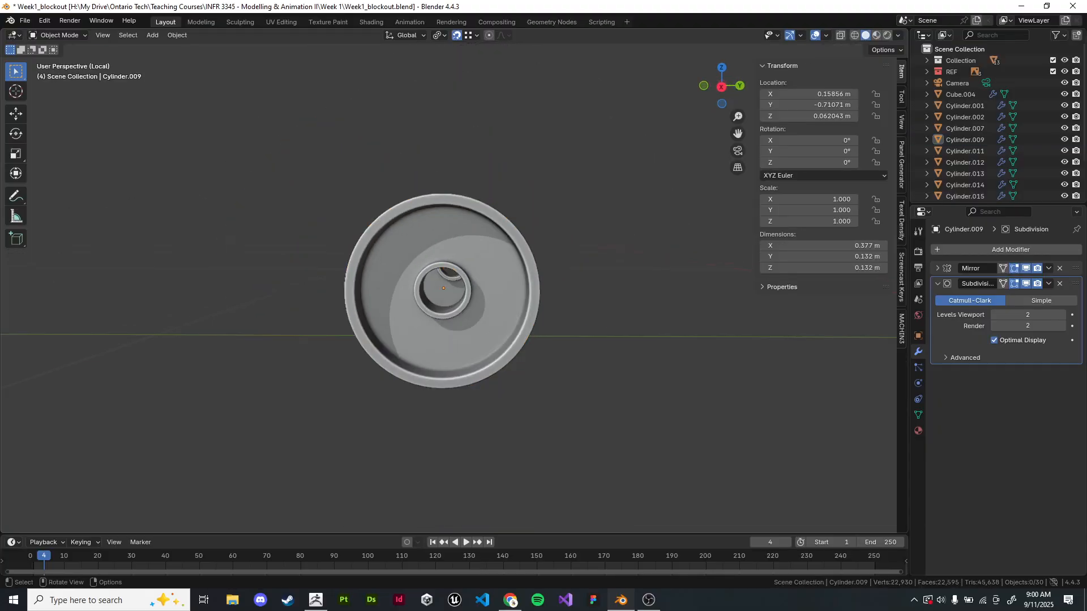
{"action": "middle_click_drag", "start_coordinate": [453, 288], "coordinate": [521, 283]}
{"action": "middle_click_drag", "start_coordinate": [453, 283], "coordinate": [572, 317]}
{"action": "left_click", "coordinate": [461, 260]}
{"action": "key", "text": "Tab"}
{"action": "middle_click_drag", "start_coordinate": [462, 260], "coordinate": [356, 198]}
{"action": "key", "text": "ctrl+r"}
{"action": "left_click", "coordinate": [462, 266]}
{"action": "right_click", "coordinate": [462, 266]}
{"action": "key", "text": "alt+a"}
- Add a centred edge loop around the middle of the recessed disc face and clear the selection
{"action": "scroll", "coordinate": [453, 249], "scroll_direction": "up", "scroll_amount": 1}
{"action": "key", "text": "ctrl+r"}
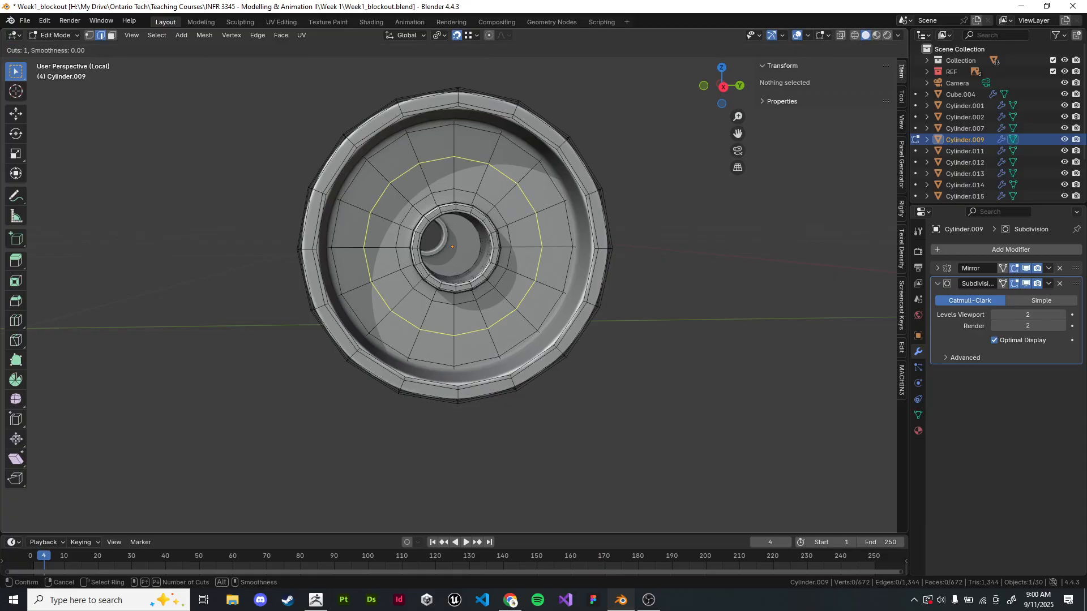
{"action": "left_click", "coordinate": [538, 248]}
{"action": "right_click", "coordinate": [538, 247]}
{"action": "key", "text": "alt+a"}
{"action": "middle_click_drag", "start_coordinate": [538, 247], "coordinate": [493, 208]}
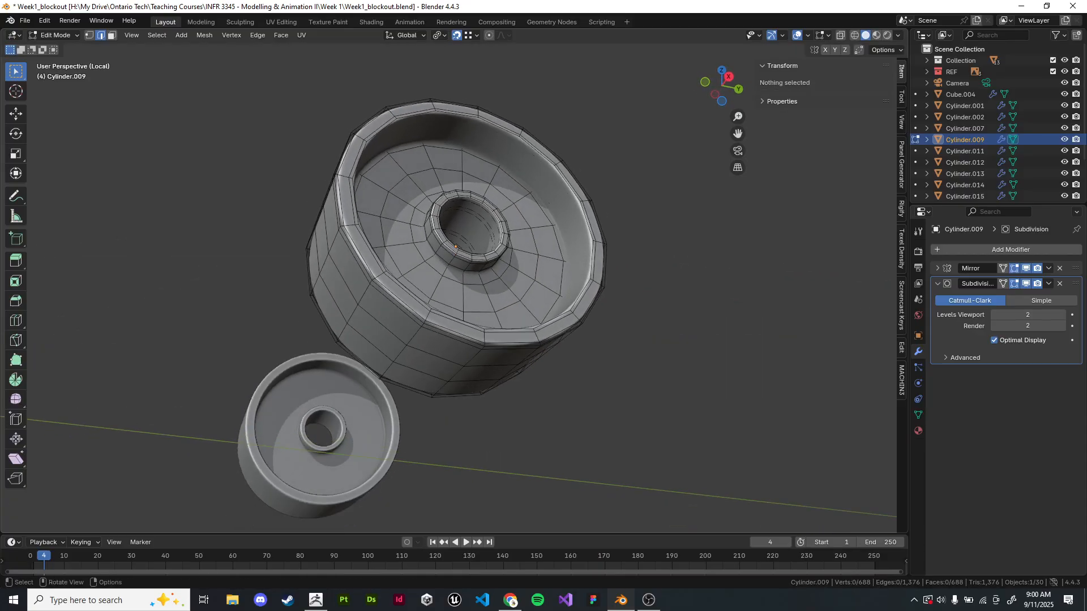
- Turn off the Subdivision modifier's viewport display and add an edge loop around the rim's inner wall
{"action": "middle_click_drag", "start_coordinate": [453, 249], "coordinate": [441, 272], "text": "shift"}
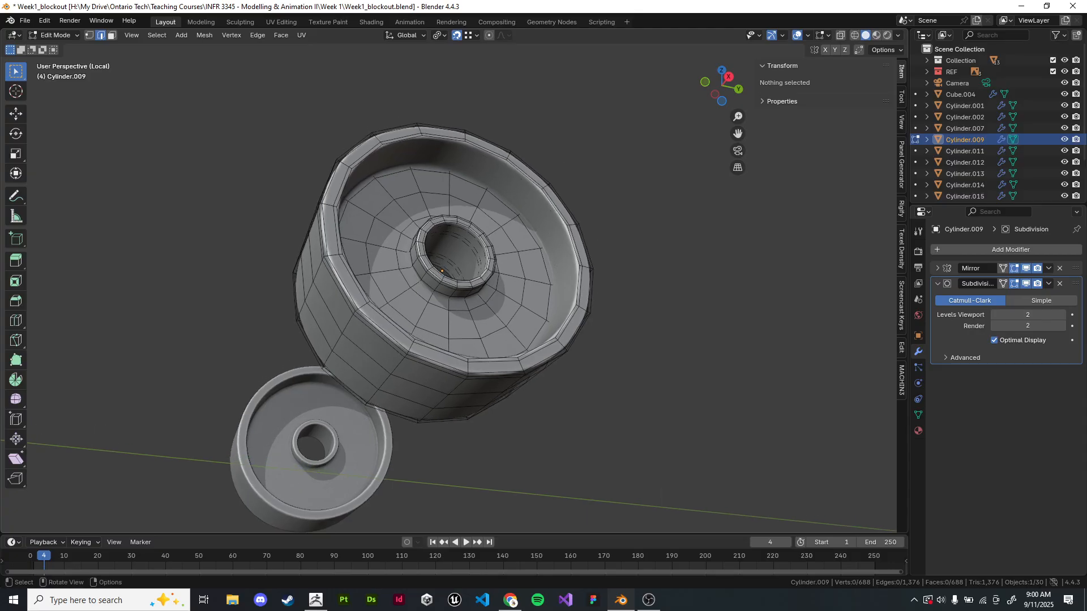
{"action": "scroll", "coordinate": [538, 248], "scroll_direction": "up", "scroll_amount": 2}
{"action": "left_click", "coordinate": [1025, 284]}
{"action": "middle_click_drag", "start_coordinate": [572, 220], "coordinate": [519, 249], "text": "shift"}
{"action": "key", "text": "ctrl+r"}
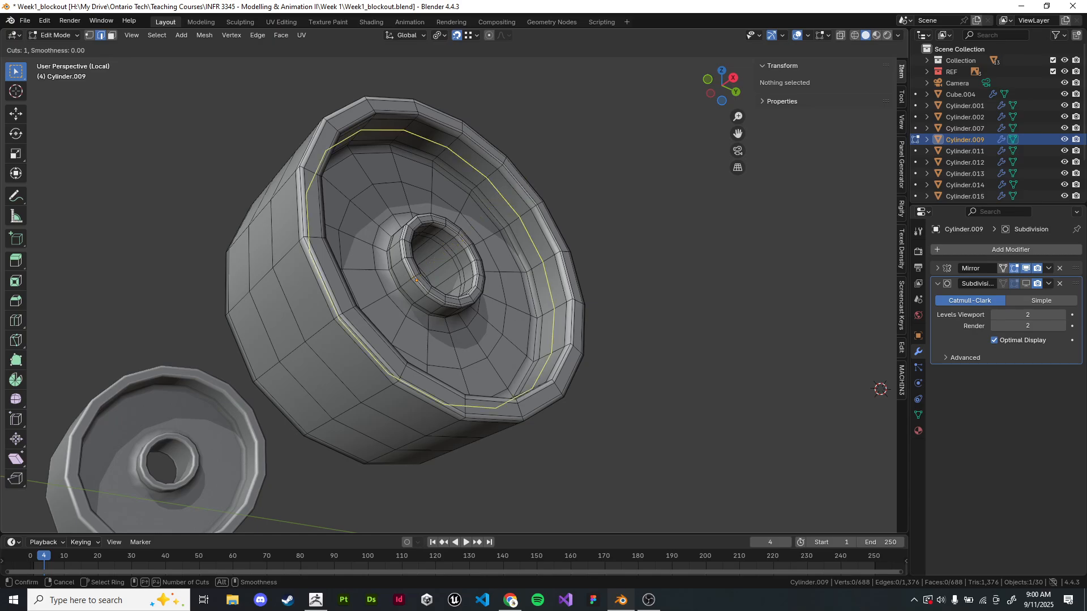
{"action": "left_click", "coordinate": [545, 257]}
{"action": "left_click", "coordinate": [545, 257]}
{"action": "key", "text": "alt+a"}
{"action": "middle_click_drag", "start_coordinate": [545, 257], "coordinate": [374, 279]}
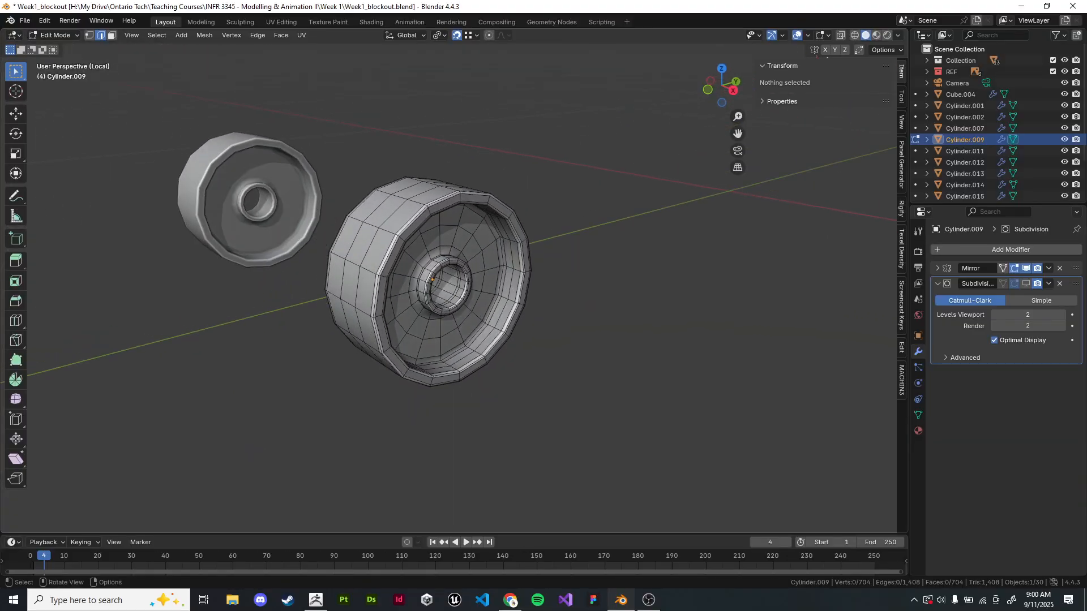
- Dissolve the surplus edge loops inside the hub's bore
{"action": "scroll", "coordinate": [442, 280], "scroll_direction": "up", "scroll_amount": 10}
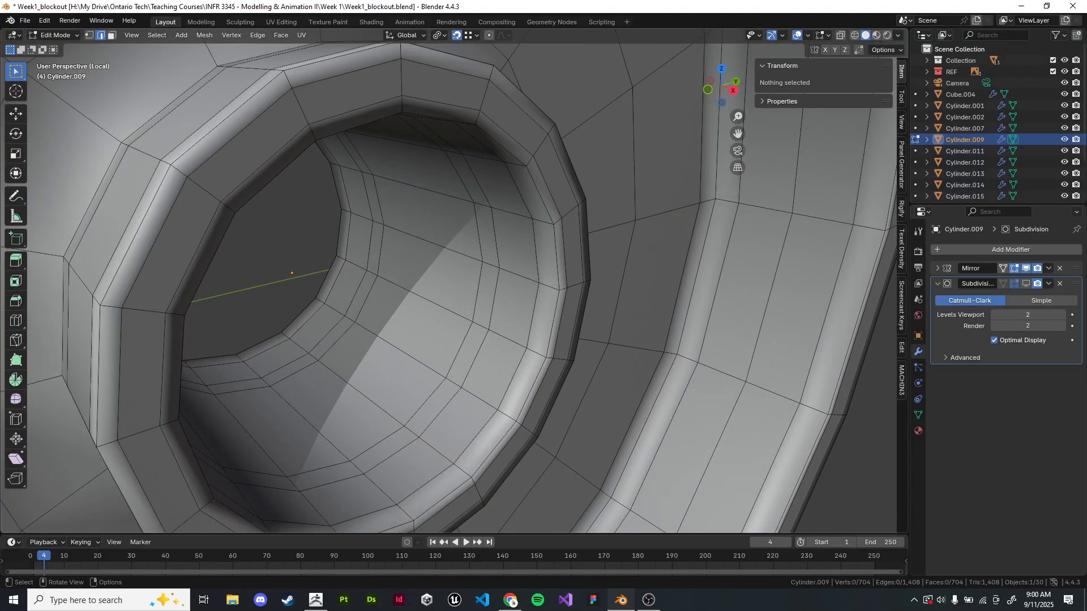
{"action": "left_click", "coordinate": [477, 292]}
{"action": "middle_click_drag", "start_coordinate": [477, 292], "coordinate": [508, 249]}
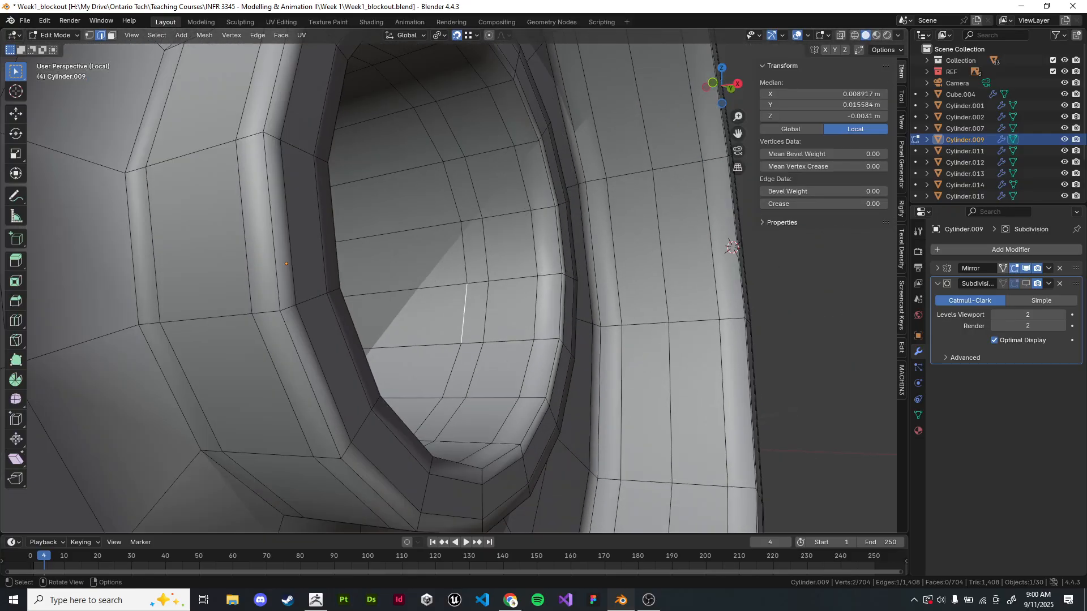
{"action": "left_click", "coordinate": [464, 313], "text": "alt"}
{"action": "mouse_move", "coordinate": [464, 313]}
{"action": "middle_mouse_down"}
{"action": "mouse_move", "coordinate": [421, 333]}
{"action": "mouse_move", "coordinate": [477, 300]}
{"action": "middle_mouse_up"}
{"action": "key", "text": "ctrl+x"}
{"action": "left_click", "coordinate": [477, 300]}
{"action": "key", "text": "alt+a"}
- Slide the remaining inner edge loop along the hub's bore
{"action": "left_click", "coordinate": [477, 300], "text": "alt"}
{"action": "scroll", "coordinate": [456, 286], "scroll_direction": "down", "scroll_amount": 4}
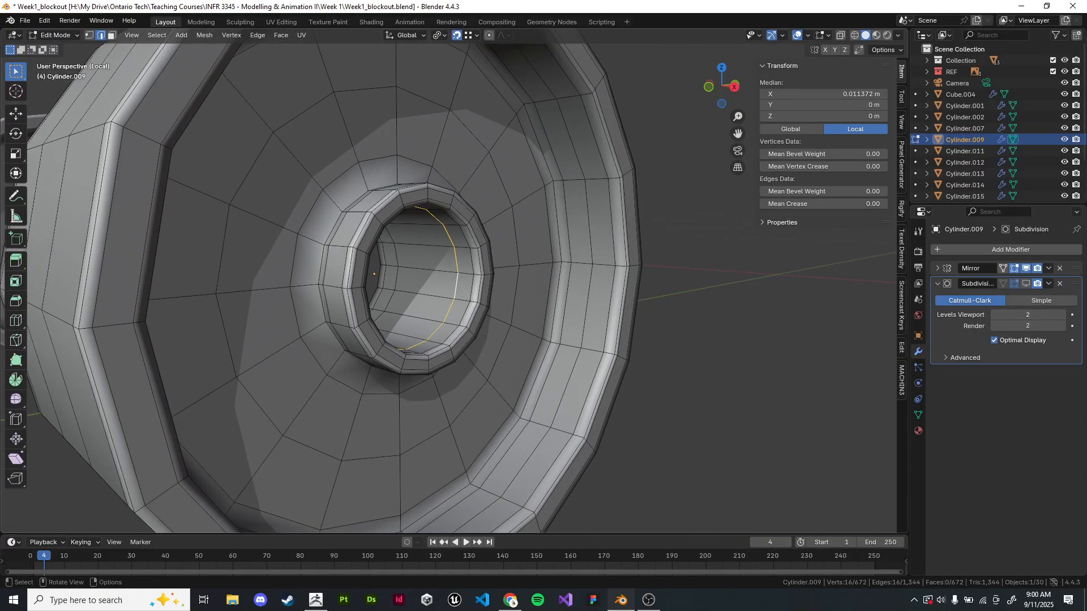
{"action": "key", "text": "g"}
{"action": "key", "text": "g"}
{"action": "left_click", "coordinate": [732, 294]}
- Symmetrize the wheel mesh along X from positive to negative and turn the Subdivision modifier's viewport display back on
{"action": "key", "text": "alt+a"}
{"action": "middle_click_drag", "start_coordinate": [701, 296], "coordinate": [684, 243]}
{"action": "key", "text": "alt+x"}
{"action": "left_click", "coordinate": [1025, 283]}
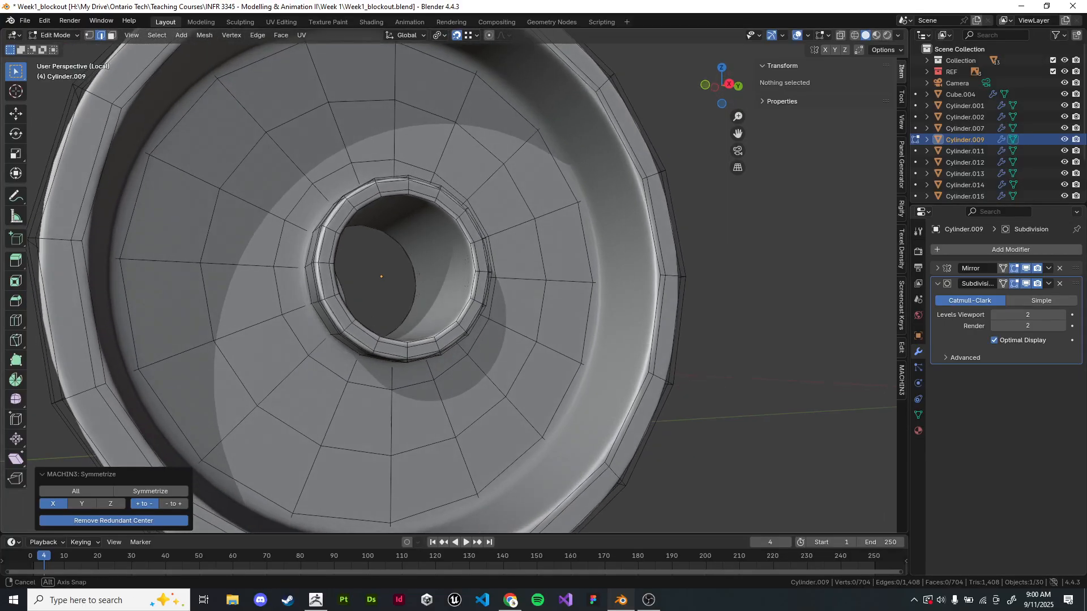
- Examine both smoothed wheels from several angles in Object Mode
{"action": "key", "text": "Tab"}
{"action": "key", "text": "alt+a"}
{"action": "scroll", "coordinate": [430, 272], "scroll_direction": "down", "scroll_amount": 5}
{"action": "middle_click_drag", "start_coordinate": [430, 272], "coordinate": [391, 308]}
{"action": "scroll", "coordinate": [430, 278], "scroll_direction": "up", "scroll_amount": 4}
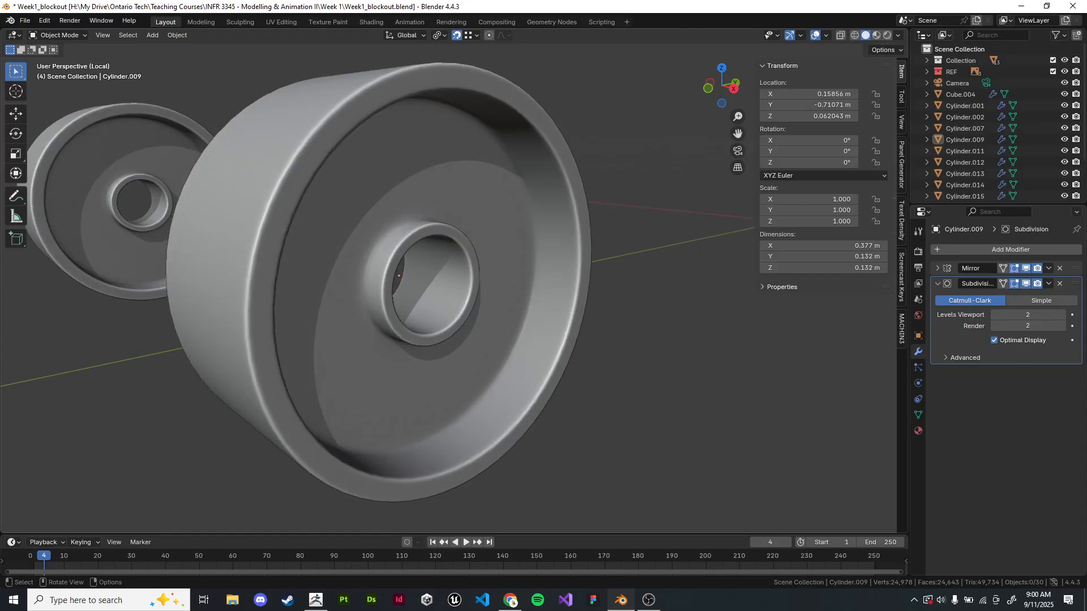
{"action": "middle_click_drag", "start_coordinate": [430, 278], "coordinate": [391, 328]}
{"action": "scroll", "coordinate": [442, 284], "scroll_direction": "down", "scroll_amount": 6}
{"action": "scroll", "coordinate": [390, 328], "scroll_direction": "down", "scroll_amount": 6}
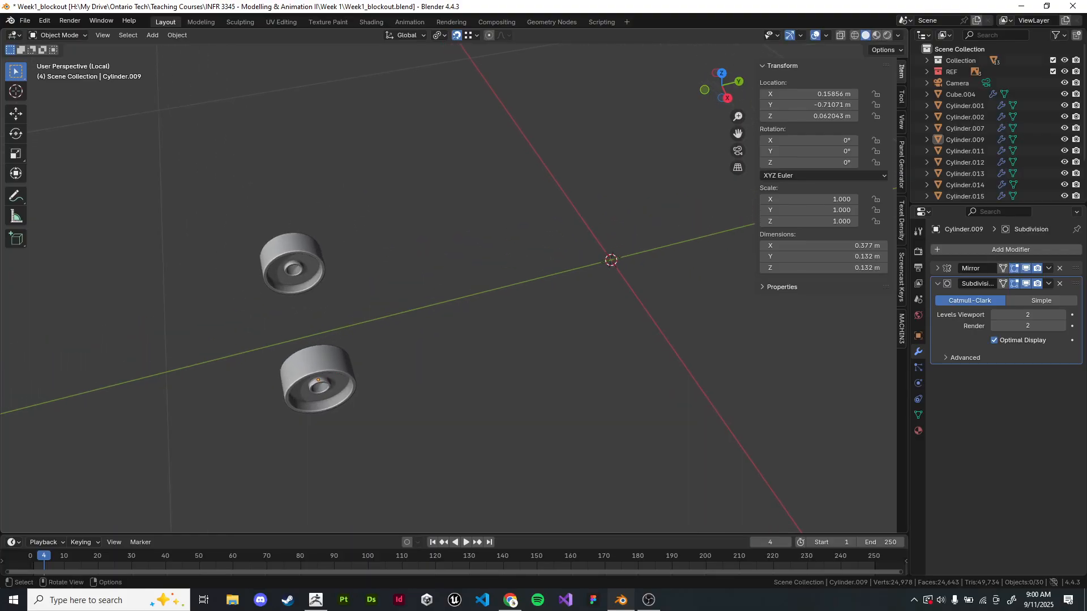
- Leave local view and add a 2 m cube at the world origin
{"action": "key", "text": "KP_Divide"}
{"action": "key", "text": "shift+a"}
{"action": "left_click", "coordinate": [668, 283]}
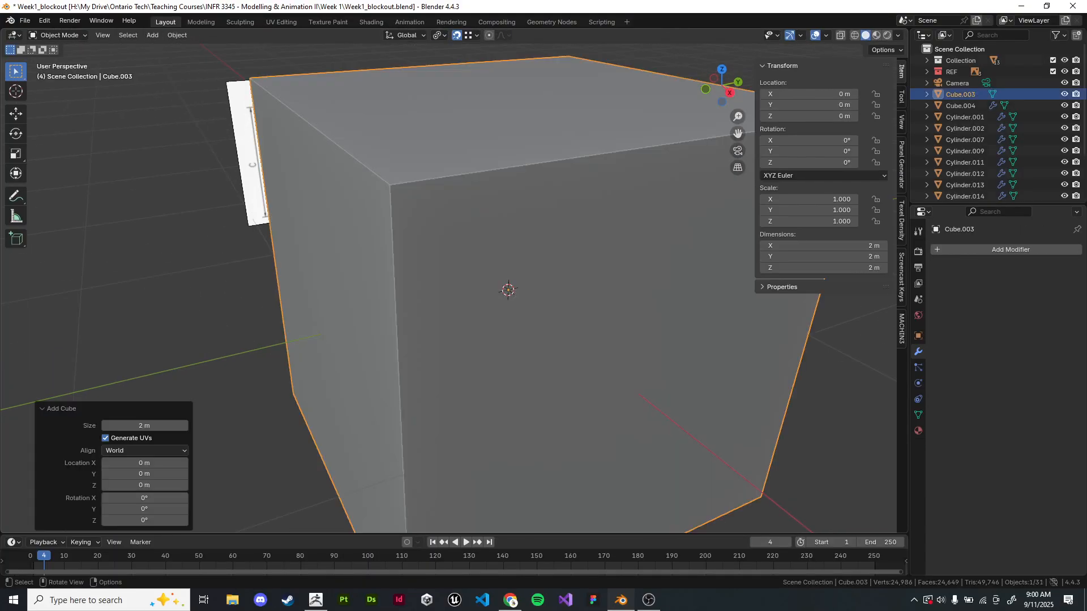
- Move the cube up along Z to about 4.92 m, clear of the jack blockout, and show it in solid shading
{"action": "scroll", "coordinate": [668, 283], "scroll_direction": "down", "scroll_amount": 4}
{"action": "key", "text": "g"}
{"action": "key", "text": "z"}
{"action": "left_click", "coordinate": [656, 266]}
{"action": "middle_click_drag", "start_coordinate": [657, 266], "coordinate": [653, 225]}
{"action": "scroll", "coordinate": [653, 225], "scroll_direction": "down", "scroll_amount": 4}
{"action": "key", "text": "z"}
{"action": "left_click", "coordinate": [652, 274]}
{"action": "key", "text": "g"}
{"action": "key", "text": "z"}
{"action": "left_click", "coordinate": [650, 209]}
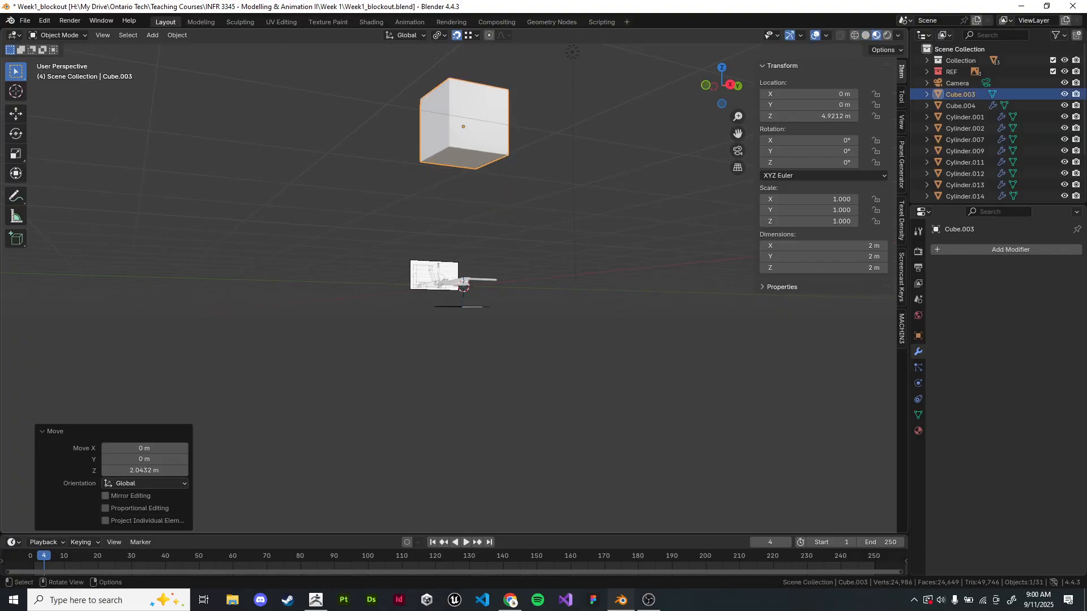
{"action": "key", "text": "KP_Decimal"}
{"action": "key", "text": "z"}
{"action": "mouse_move", "coordinate": [577, 210]}
{"action": "middle_mouse_down"}
{"action": "mouse_move", "coordinate": [568, 262]}
{"action": "mouse_move", "coordinate": [628, 297]}
{"action": "middle_mouse_up"}
{"action": "left_click", "coordinate": [628, 262]}
- Add a Subdivision Surface modifier to the cube and enter Edit Mode
{"action": "left_click", "coordinate": [985, 249]}
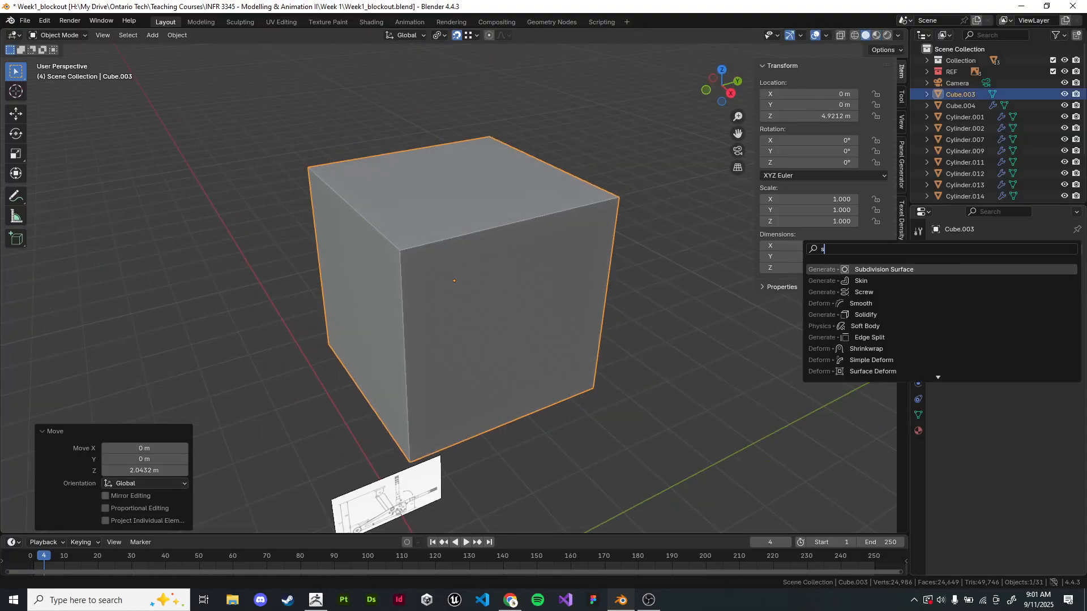
{"action": "key", "text": "Return"}
{"action": "key", "text": "Tab"}
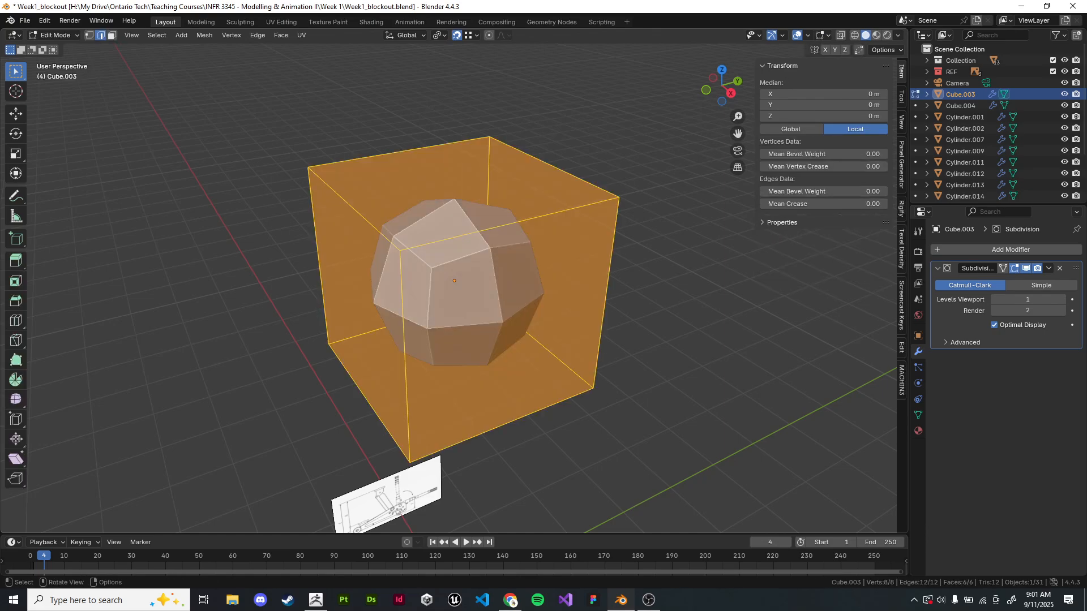
- Add a horizontal edge loop around the cube and slide it close to the top edge
{"action": "key", "text": "ctrl+r"}
{"action": "left_click", "coordinate": [605, 294]}
{"action": "right_click", "coordinate": [606, 294]}
{"action": "key", "text": "g"}
{"action": "key", "text": "g"}
{"action": "left_click", "coordinate": [609, 221]}
- Scale the cube's top face to about 0.586 and extrude it upward about 1 m
{"action": "scroll", "coordinate": [608, 221], "scroll_direction": "up", "scroll_amount": 1}
{"action": "mouse_move", "coordinate": [608, 221]}
{"action": "middle_mouse_down", "text": "shift"}
{"action": "mouse_move", "coordinate": [575, 292]}
{"action": "mouse_move", "coordinate": [602, 234]}
{"action": "middle_mouse_up", "text": "shift"}
{"action": "key", "text": "3"}
{"action": "left_click", "coordinate": [510, 255]}
{"action": "key", "text": "s"}
{"action": "left_click", "coordinate": [607, 268]}
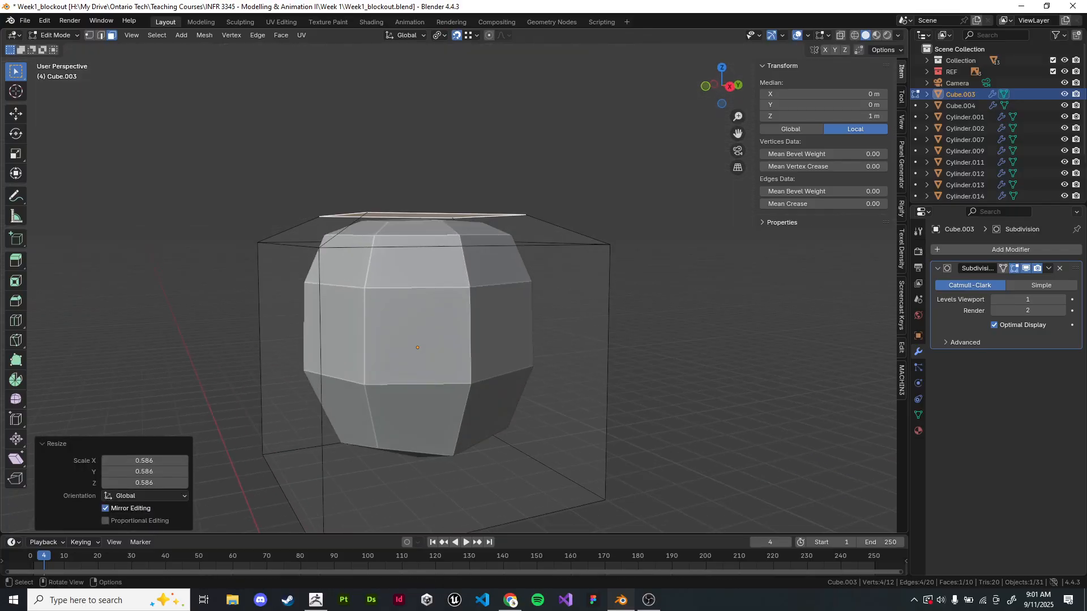
{"action": "key", "text": "e"}
{"action": "left_click", "coordinate": [602, 98]}
- Add an edge loop around the extruded block, slide it near its base and return to Object Mode
{"action": "scroll", "coordinate": [679, 294], "scroll_direction": "down", "scroll_amount": 3}
{"action": "middle_click_drag", "start_coordinate": [735, 293], "coordinate": [689, 395], "text": "shift"}
{"action": "scroll", "coordinate": [718, 364], "scroll_direction": "up", "scroll_amount": 2}
{"action": "key", "text": "ctrl+r"}
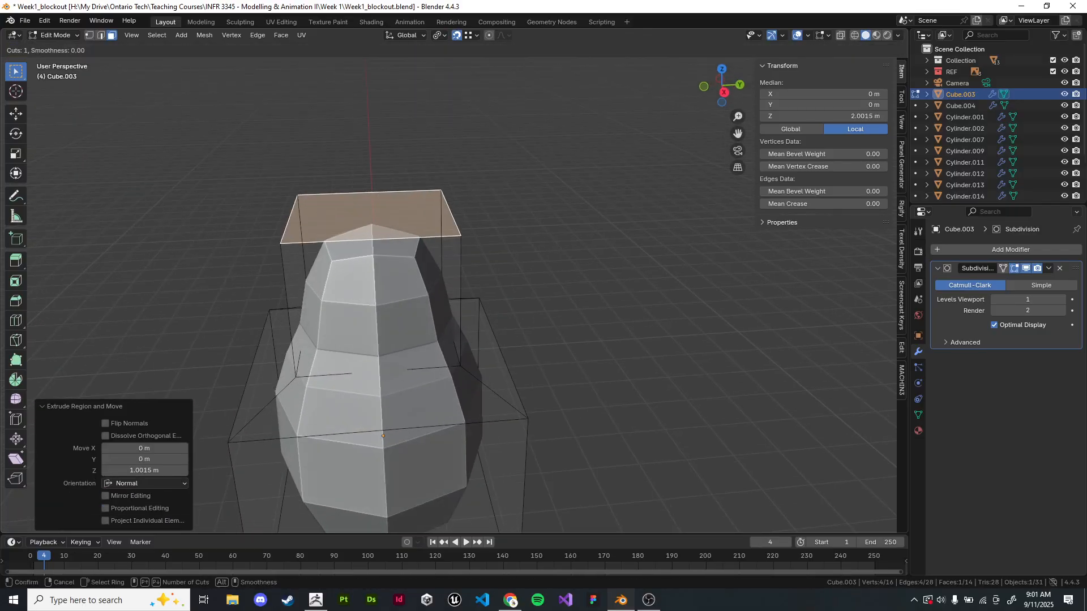
{"action": "left_click", "coordinate": [460, 304]}
{"action": "right_click", "coordinate": [460, 304]}
{"action": "key", "text": "g"}
{"action": "key", "text": "Tab"}
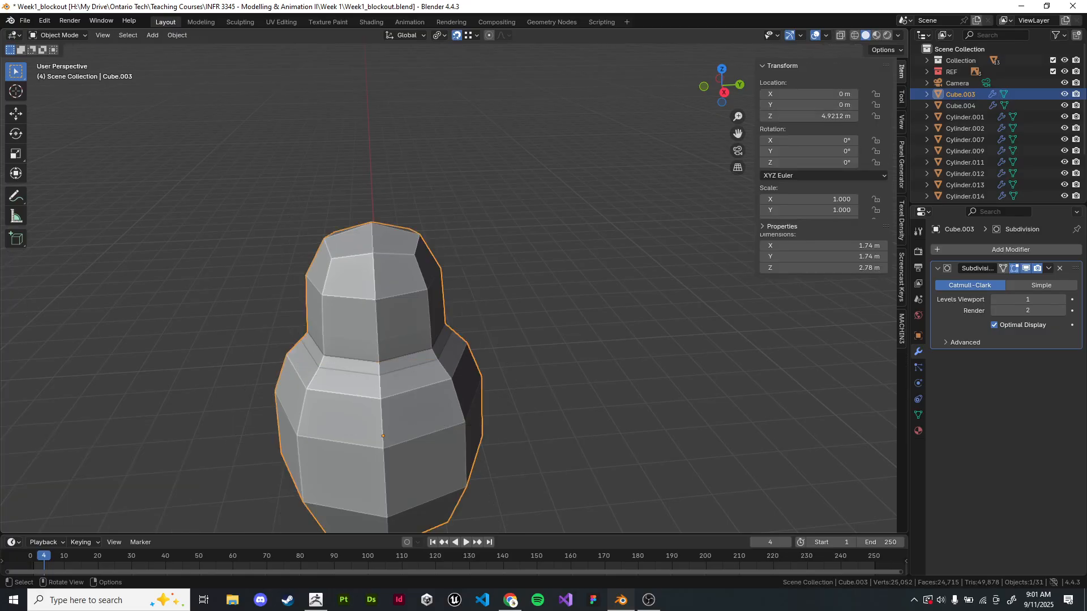
- Add a horizontal edge loop around the cube's lower block, slide it close to the bottom edge and return to Object Mode
{"action": "key", "text": "alt+a"}
{"action": "middle_click_drag", "start_coordinate": [430, 340], "coordinate": [493, 325]}
{"action": "scroll", "coordinate": [430, 351], "scroll_direction": "down", "scroll_amount": 2}
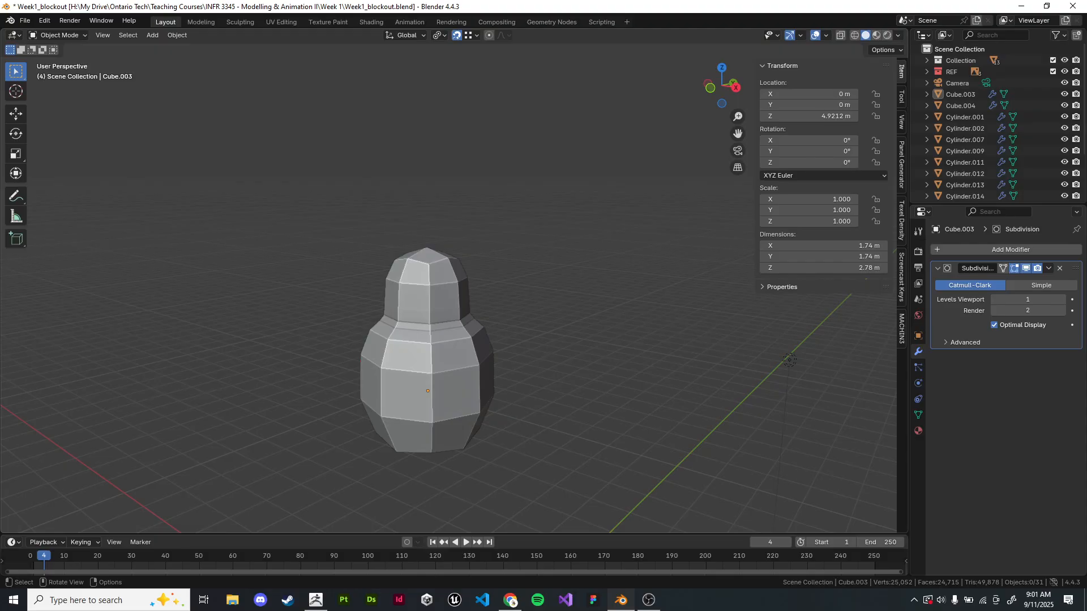
{"action": "middle_click_drag", "start_coordinate": [430, 396], "coordinate": [439, 238], "text": "shift"}
{"action": "scroll", "coordinate": [422, 295], "scroll_direction": "up", "scroll_amount": 1}
{"action": "left_click", "coordinate": [421, 271]}
{"action": "key", "text": "Tab"}
{"action": "key", "text": "ctrl+r"}
{"action": "double_click", "coordinate": [441, 267]}
{"action": "key", "text": "g"}
{"action": "key", "text": "g"}
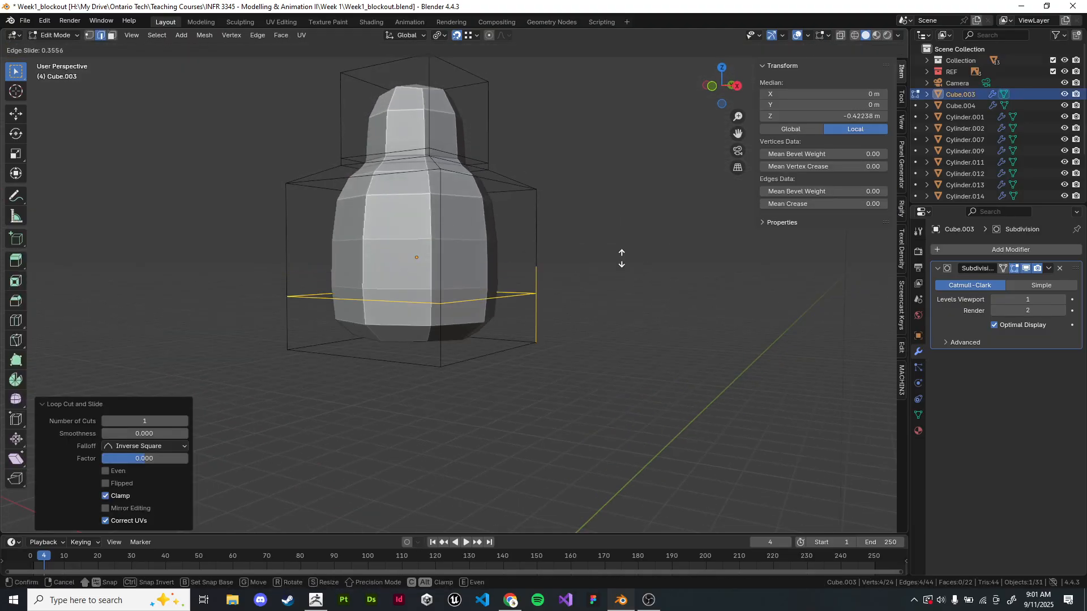
{"action": "left_click", "coordinate": [626, 289]}
{"action": "middle_click_drag", "start_coordinate": [626, 289], "coordinate": [877, 272]}
{"action": "key", "text": "Tab"}
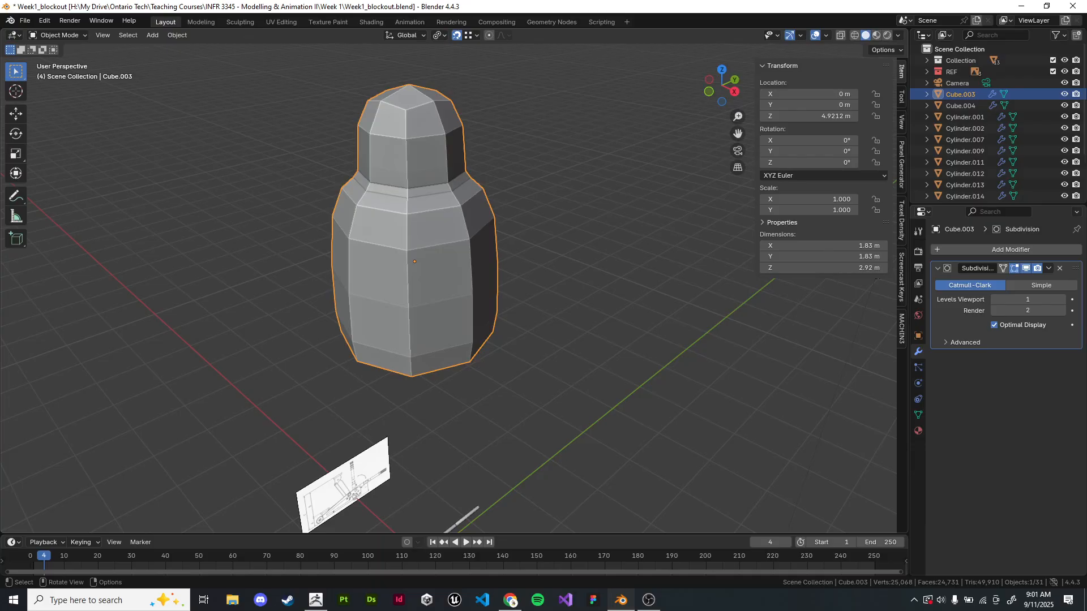
- Enter Edit Mode on the cube and raise its Subdivision viewport level to 3
{"action": "left_click", "coordinate": [566, 283]}
{"action": "middle_click_drag", "start_coordinate": [566, 283], "coordinate": [802, 432]}
{"action": "left_click", "coordinate": [441, 255]}
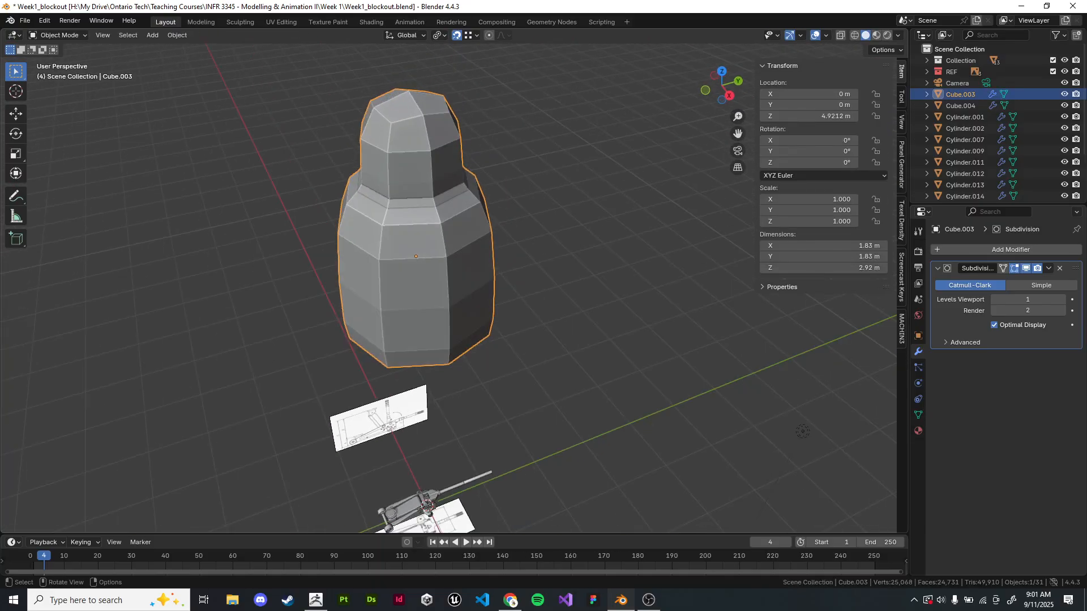
{"action": "scroll", "coordinate": [803, 431], "scroll_direction": "up", "scroll_amount": 3}
{"action": "key", "text": "Tab"}
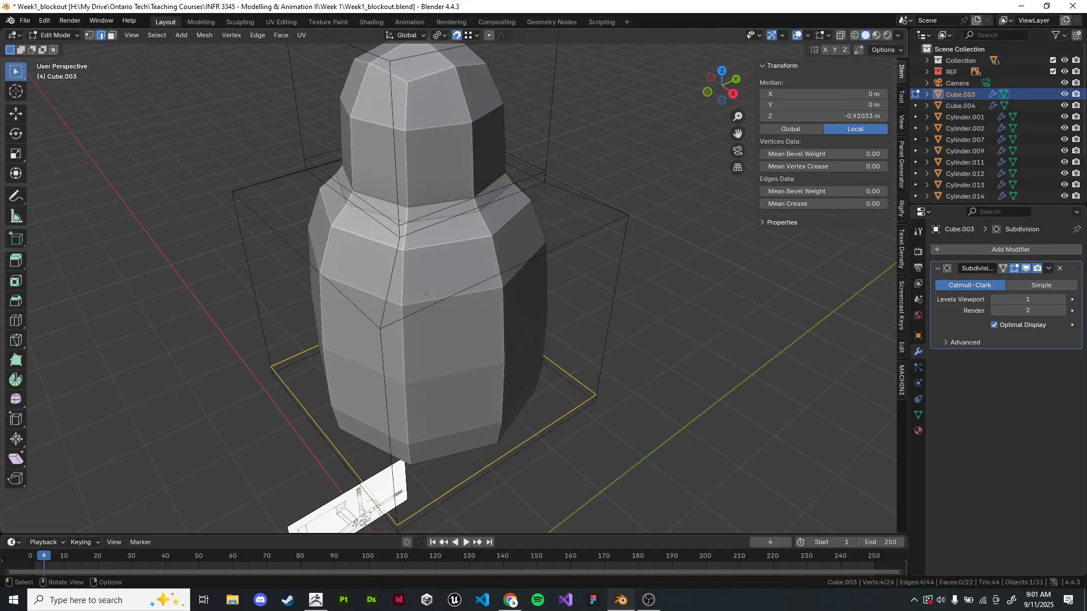
{"action": "left_click", "coordinate": [1061, 300]}
{"action": "left_click", "coordinate": [1061, 299]}
{"action": "middle_click_drag", "start_coordinate": [566, 316], "coordinate": [583, 266]}
{"action": "scroll", "coordinate": [583, 266], "scroll_direction": "down", "scroll_amount": 1}
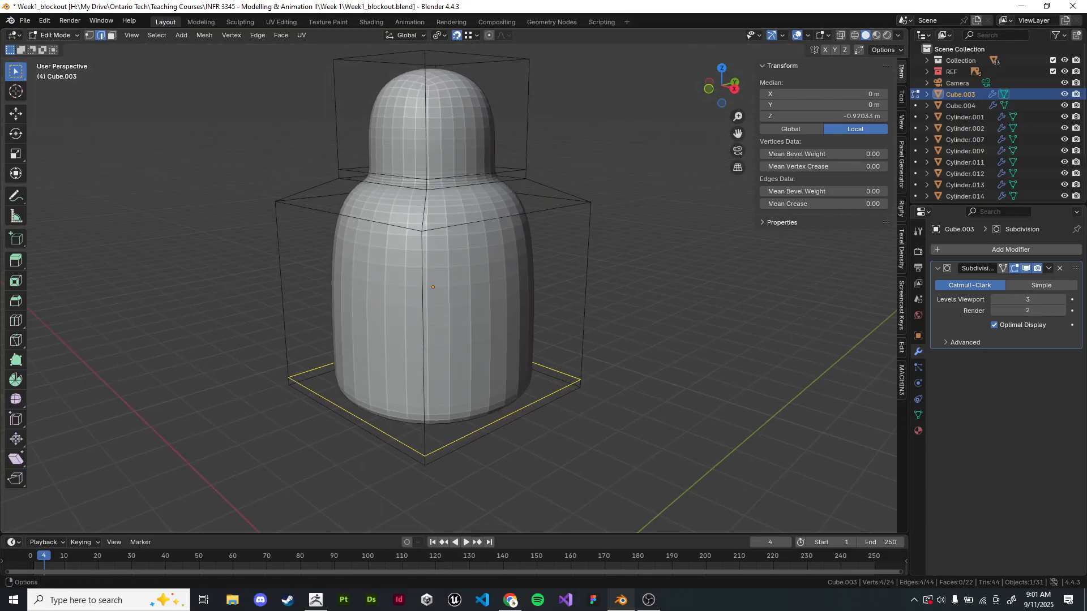
- Inset one side face of the lower block and extrude it outward twice to form a narrow neck
{"action": "key", "text": "3"}
{"action": "left_click", "coordinate": [504, 325]}
{"action": "key", "text": "i"}
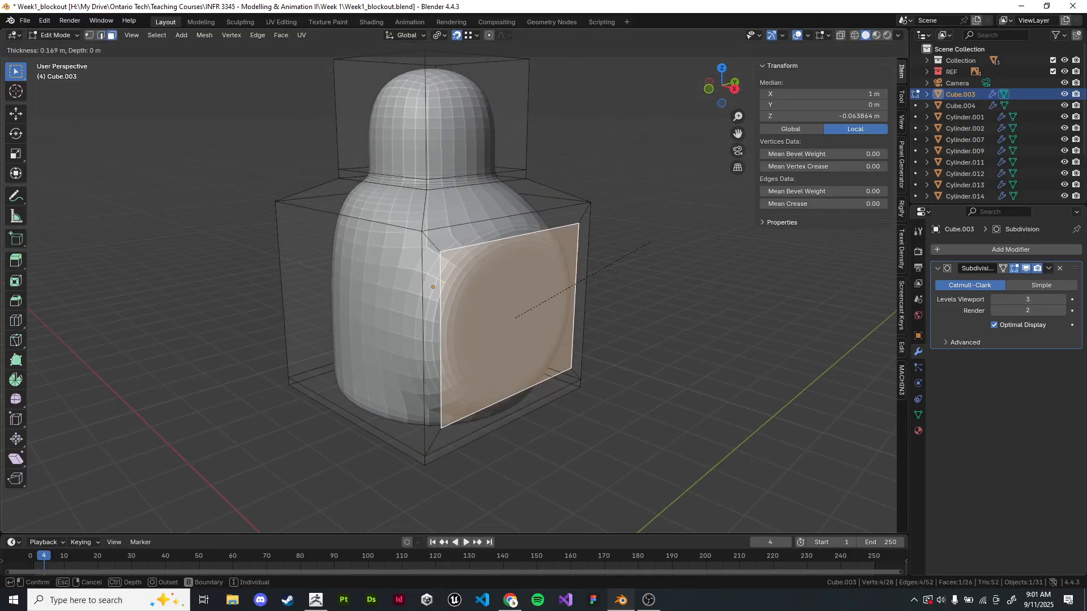
{"action": "left_click", "coordinate": [509, 328]}
{"action": "key", "text": "e"}
{"action": "left_click", "coordinate": [695, 374]}
{"action": "scroll", "coordinate": [695, 373], "scroll_direction": "down", "scroll_amount": 3}
{"action": "scroll", "coordinate": [684, 376], "scroll_direction": "up", "scroll_amount": 3}
{"action": "middle_click_drag", "start_coordinate": [694, 374], "coordinate": [575, 350], "text": "shift"}
{"action": "key", "text": "e"}
{"action": "left_click", "coordinate": [755, 390]}
{"action": "scroll", "coordinate": [755, 390], "scroll_direction": "down", "scroll_amount": 2}
- Scale the neck's end face up by about 2.333 and extrude it outward about 1 m
{"action": "key", "text": "s"}
{"action": "left_click", "coordinate": [634, 334]}
{"action": "key", "text": "s"}
{"action": "left_click", "coordinate": [778, 313]}
{"action": "key", "text": "e"}
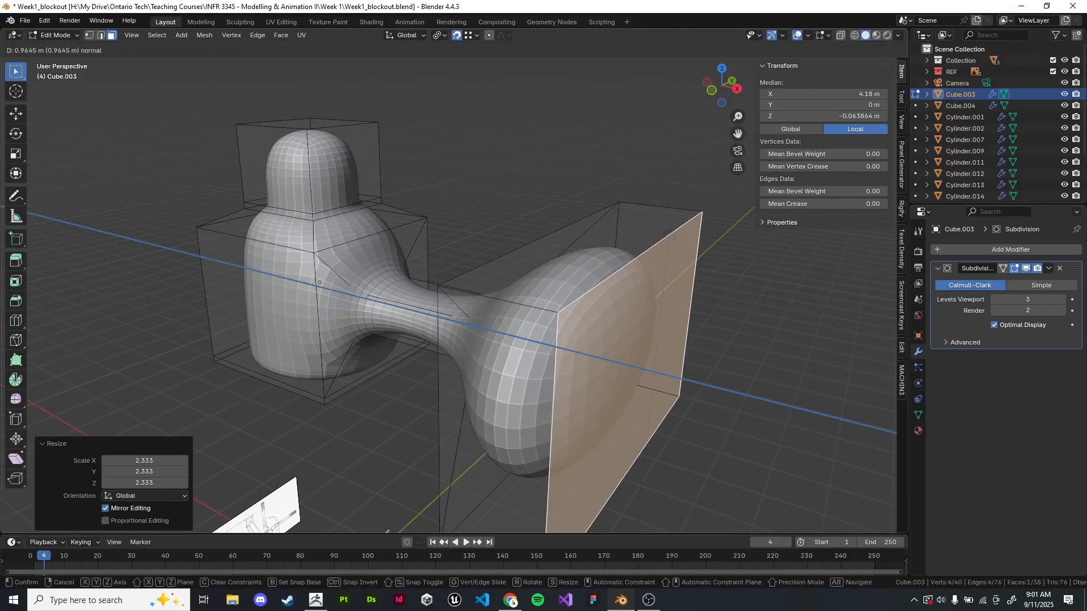
{"action": "left_click", "coordinate": [755, 314]}
- Scale the new end face down, extrude it further outward and return to Object Mode
{"action": "key", "text": "s"}
{"action": "left_click", "coordinate": [711, 337]}
{"action": "key", "text": "e"}
{"action": "left_click", "coordinate": [849, 368]}
{"action": "scroll", "coordinate": [849, 368], "scroll_direction": "down", "scroll_amount": 2}
{"action": "key", "text": "Tab"}
{"action": "key", "text": "alt+a"}
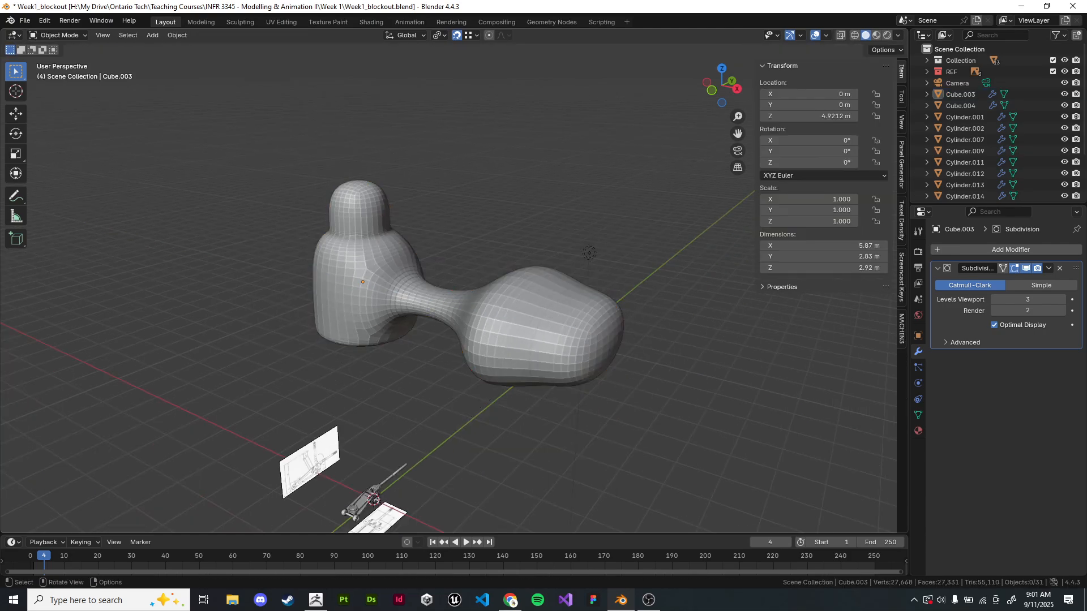
- Shade the example object smooth
{"action": "right_click", "coordinate": [663, 306]}
{"action": "left_click", "coordinate": [663, 306]}
{"action": "middle_click_drag", "start_coordinate": [663, 307], "coordinate": [670, 311], "text": "shift"}
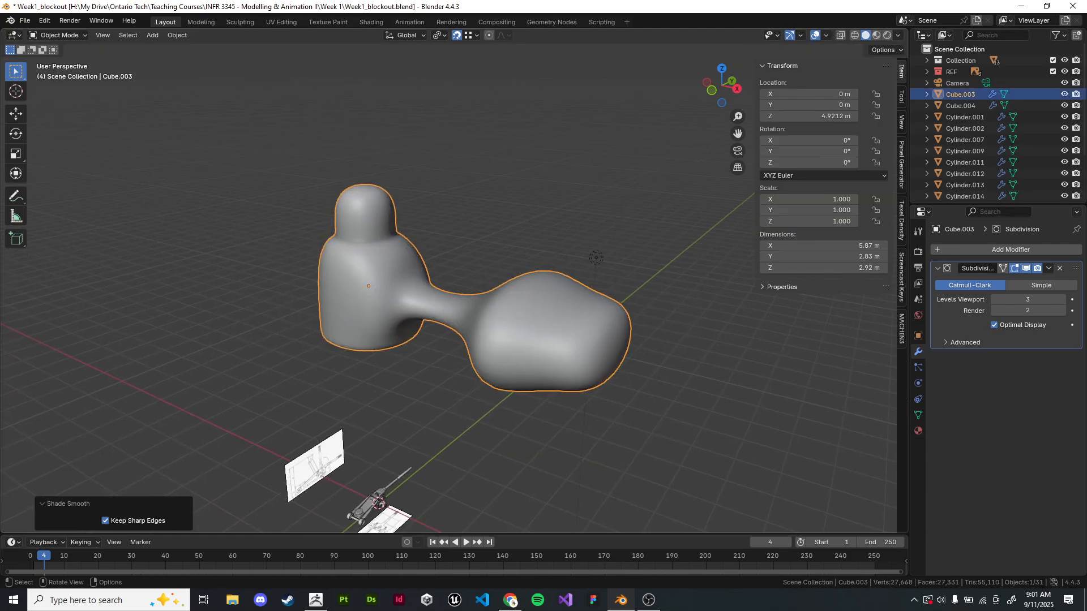
- Compare the example object with and without subdivision by repeatedly removing and restoring its level 3 Subdivision modifier
{"action": "key", "text": "x"}
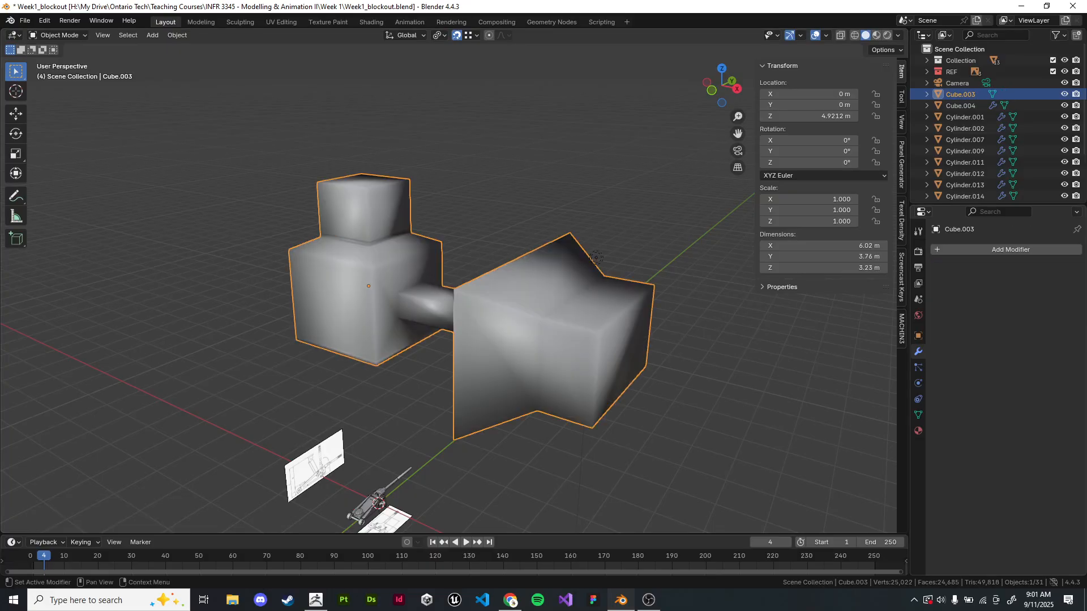
{"action": "key", "text": "ctrl+3"}
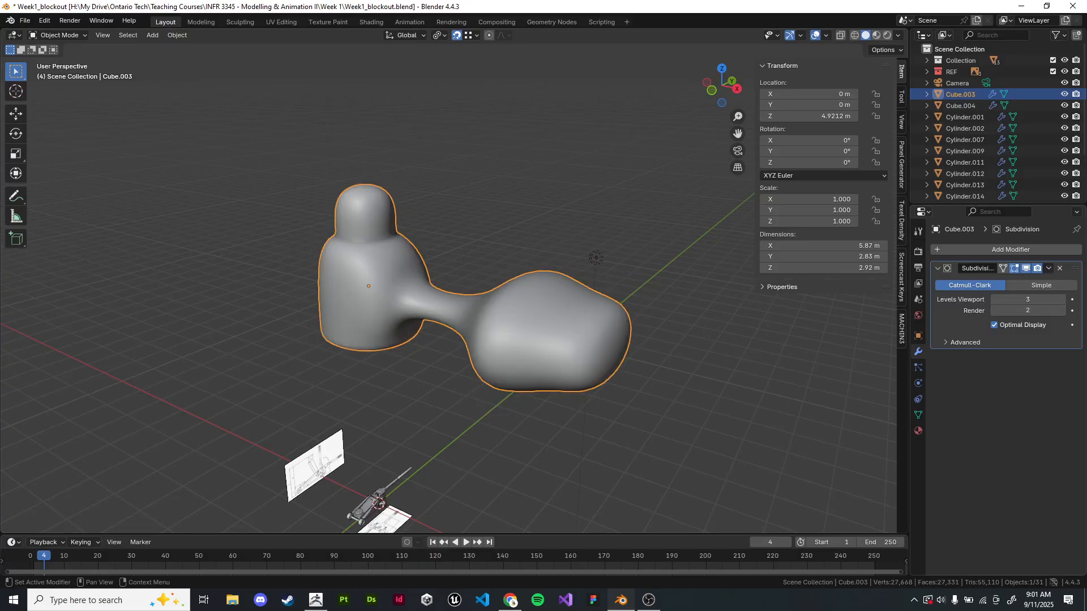
{"action": "key", "text": "ctrl+z"}
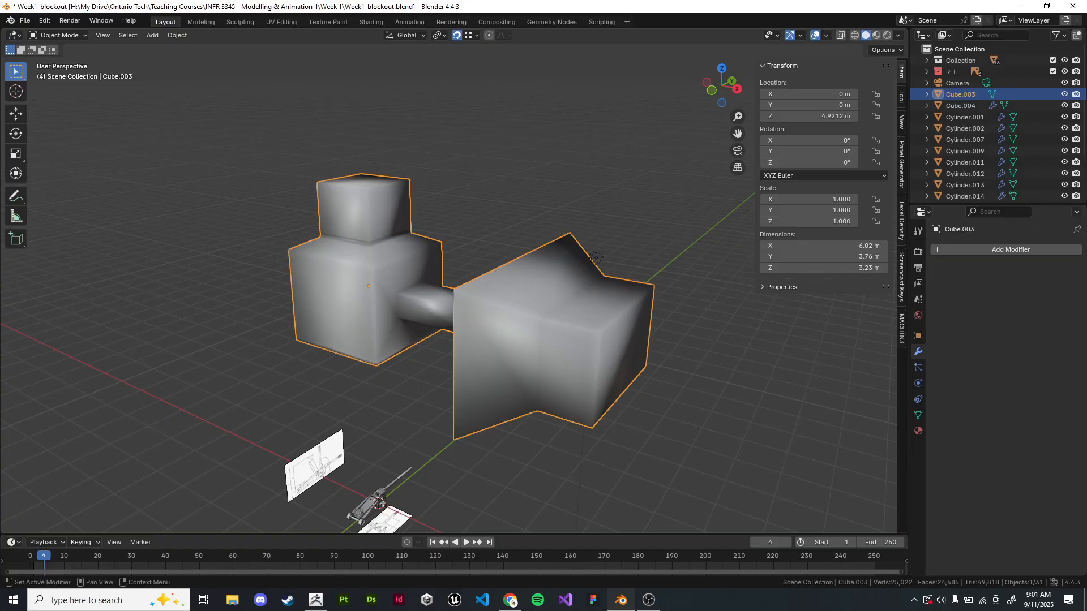
{"action": "key", "text": "ctrl+shift+z"}
{"action": "key", "text": "ctrl+z"}
{"action": "key", "text": "ctrl+shift+z"}
{"action": "key", "text": "ctrl+z"}
{"action": "key", "text": "ctrl+shift+z"}
{"action": "key", "text": "ctrl+z"}
{"action": "key", "text": "ctrl+shift+z"}
{"action": "key", "text": "ctrl+z"}
{"action": "key", "text": "ctrl+shift+z"}
{"action": "key", "text": "ctrl+z"}
{"action": "key", "text": "ctrl+shift+z"}
{"action": "key", "text": "ctrl+z"}
{"action": "key", "text": "ctrl+shift+z"}
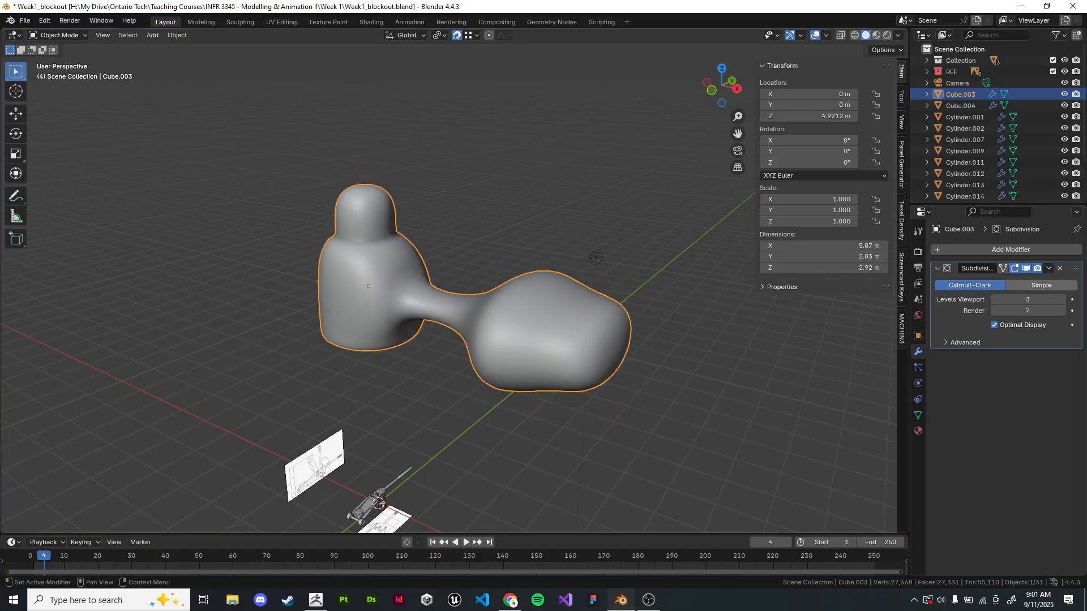
{"action": "key", "text": "ctrl+z"}
{"action": "key", "text": "ctrl+shift+z"}
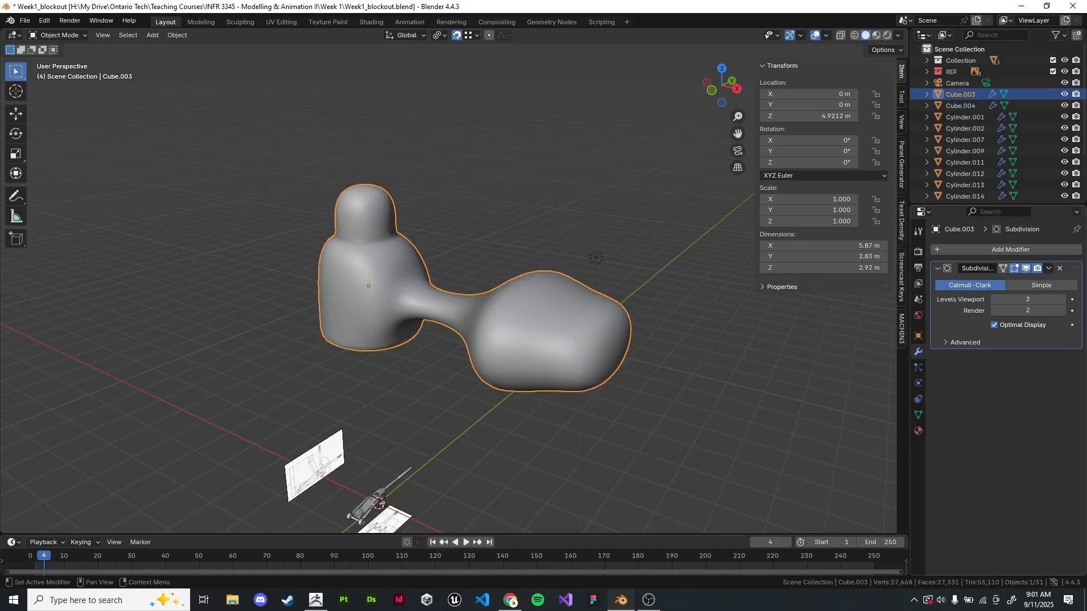
{"action": "key", "text": "ctrl+z"}
{"action": "key", "text": "ctrl+shift+z"}
{"action": "key", "text": "ctrl+z"}
{"action": "key", "text": "ctrl+shift+z"}
{"action": "key", "text": "ctrl+z"}
{"action": "key", "text": "ctrl+shift+z"}
{"action": "key", "text": "ctrl+z"}
{"action": "key", "text": "ctrl+shift+z"}
{"action": "key", "text": "ctrl+z"}
{"action": "key", "text": "ctrl+shift+z"}
{"action": "key", "text": "ctrl+z"}
{"action": "key", "text": "ctrl+shift+z"}
{"action": "key", "text": "ctrl+z"}
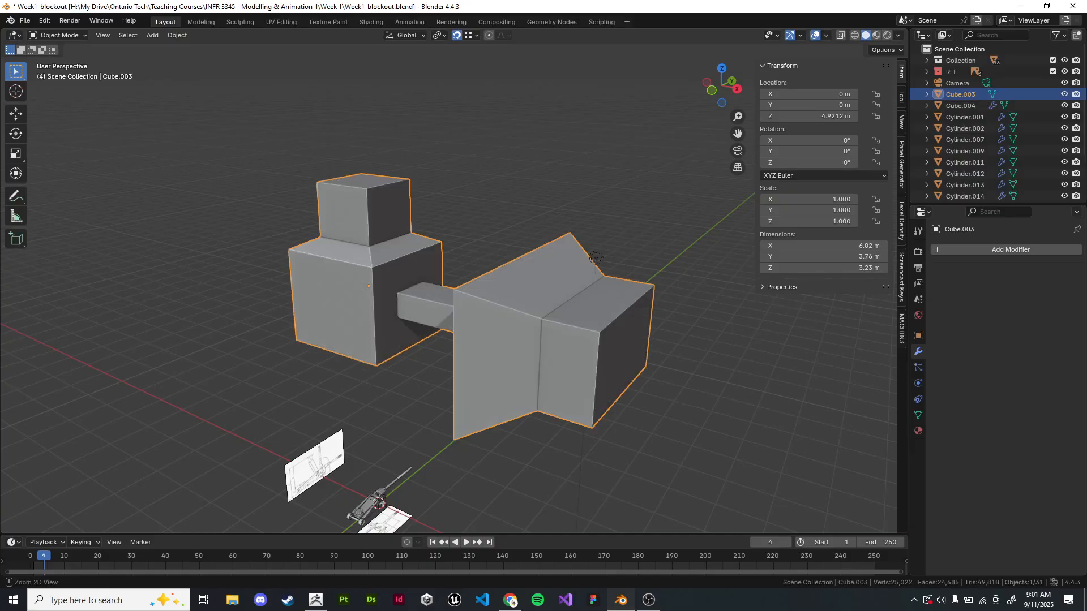
{"action": "key", "text": "ctrl+shift+z"}
{"action": "key", "text": "ctrl+z"}
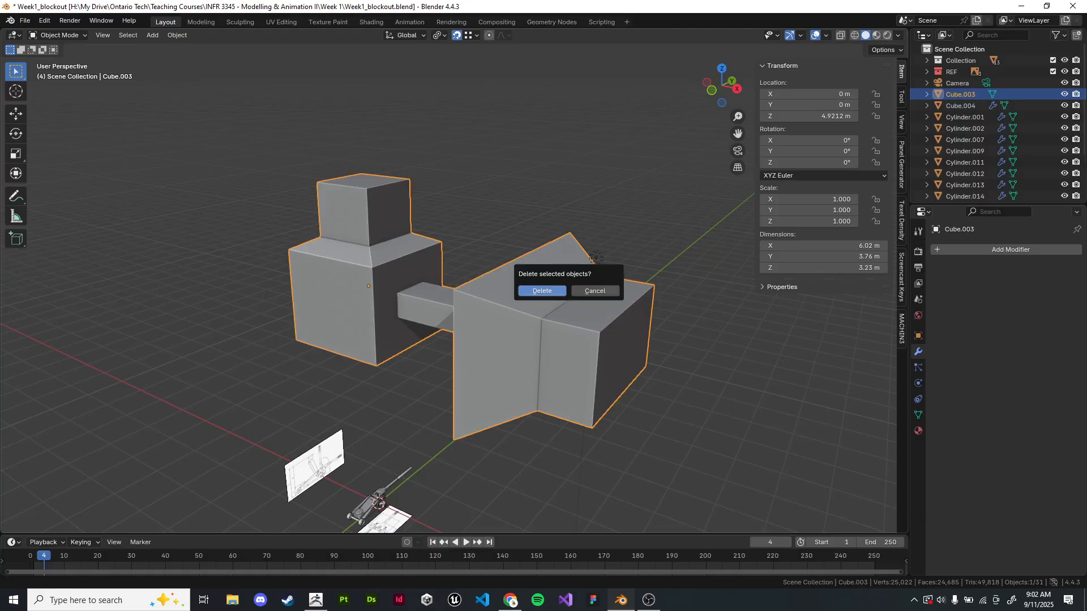
- Delete the example object and frame the floor jack's round saddle
{"action": "key", "text": "Return"}
{"action": "middle_click_drag", "start_coordinate": [542, 291], "coordinate": [575, 169], "text": "shift"}
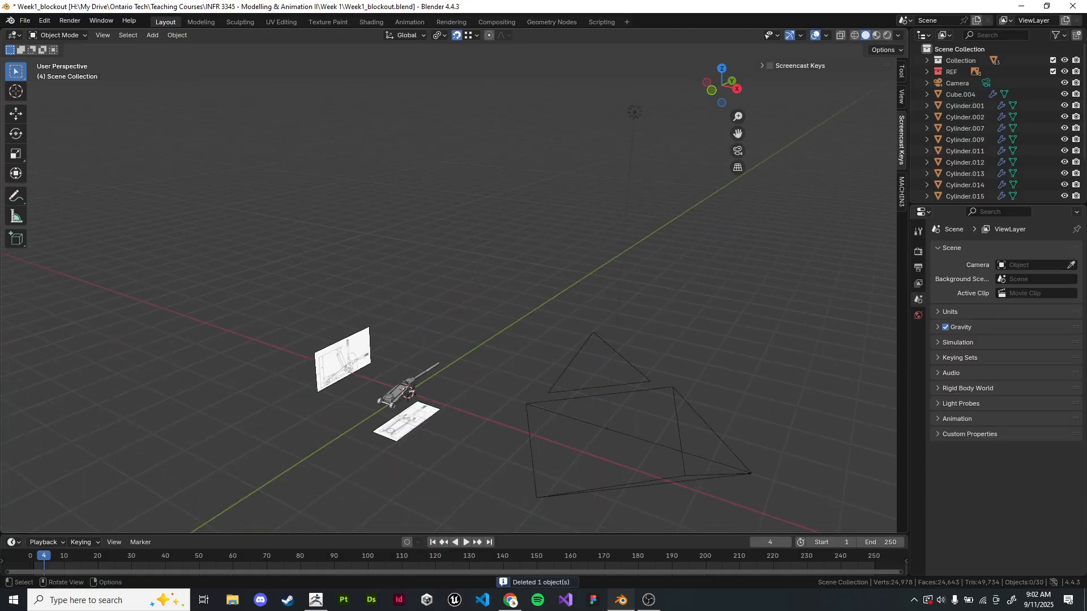
{"action": "left_click", "coordinate": [420, 227]}
{"action": "key", "text": "KP_Decimal"}
{"action": "scroll", "coordinate": [453, 285], "scroll_direction": "down", "scroll_amount": 10}
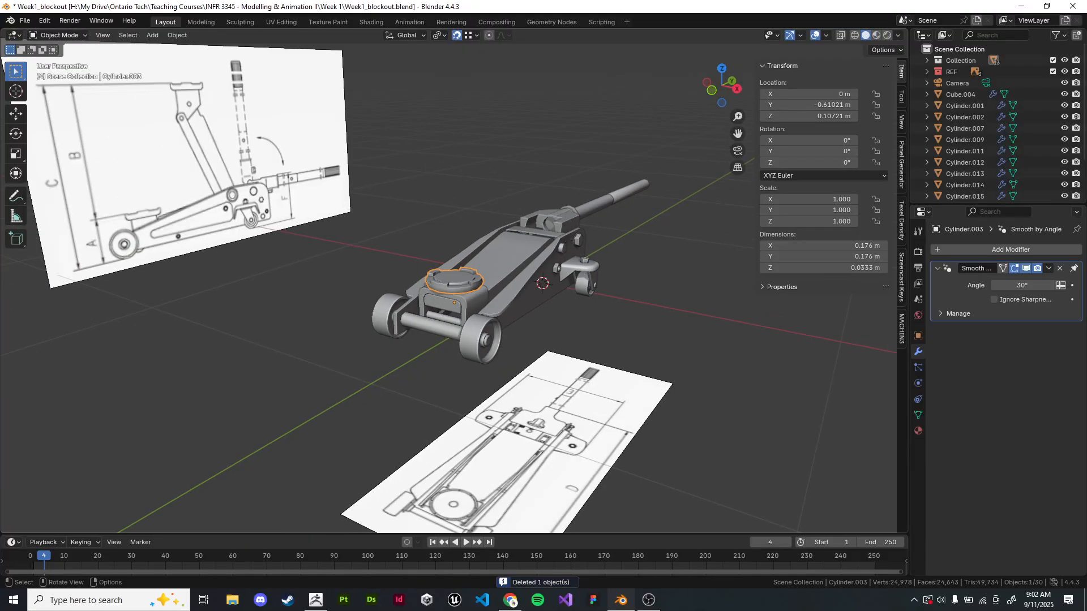
- Examine the rim and hub of the jack's front wheel up close and hide the sidebar
{"action": "key", "text": "alt+a"}
{"action": "middle_click_drag", "start_coordinate": [541, 286], "coordinate": [498, 221]}
{"action": "scroll", "coordinate": [452, 317], "scroll_direction": "up", "scroll_amount": 7}
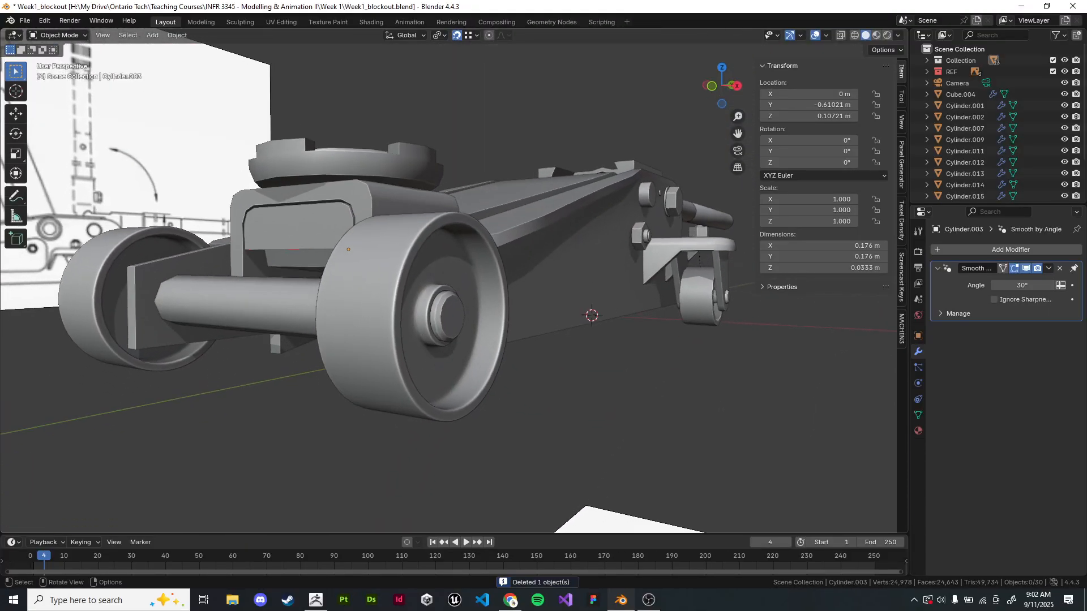
{"action": "left_click", "coordinate": [396, 317]}
{"action": "mouse_move", "coordinate": [396, 317]}
{"action": "middle_mouse_down"}
{"action": "mouse_move", "coordinate": [414, 331]}
{"action": "mouse_move", "coordinate": [353, 328]}
{"action": "mouse_move", "coordinate": [409, 318]}
{"action": "middle_mouse_up"}
{"action": "key", "text": "alt+a"}
{"action": "scroll", "coordinate": [424, 317], "scroll_direction": "up", "scroll_amount": 4}
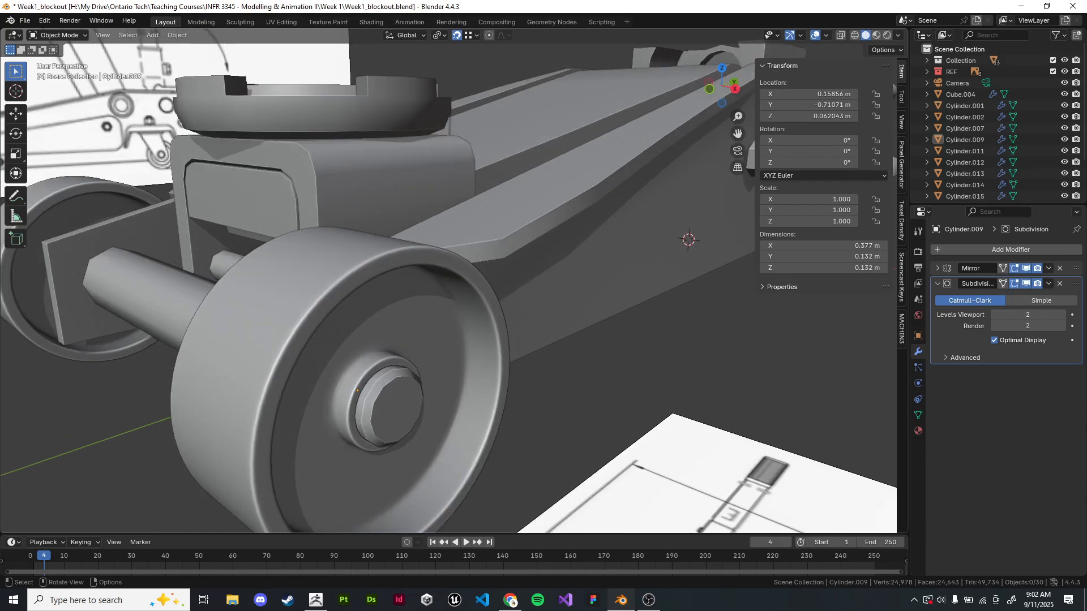
{"action": "middle_click_drag", "start_coordinate": [390, 430], "coordinate": [416, 311], "text": "shift"}
{"action": "scroll", "coordinate": [430, 317], "scroll_direction": "down", "scroll_amount": 5}
{"action": "left_click", "coordinate": [353, 346]}
{"action": "scroll", "coordinate": [354, 345], "scroll_direction": "up", "scroll_amount": 3}
{"action": "middle_click_drag", "start_coordinate": [354, 345], "coordinate": [363, 313]}
{"action": "key", "text": "n"}
{"action": "key", "text": "alt+a"}
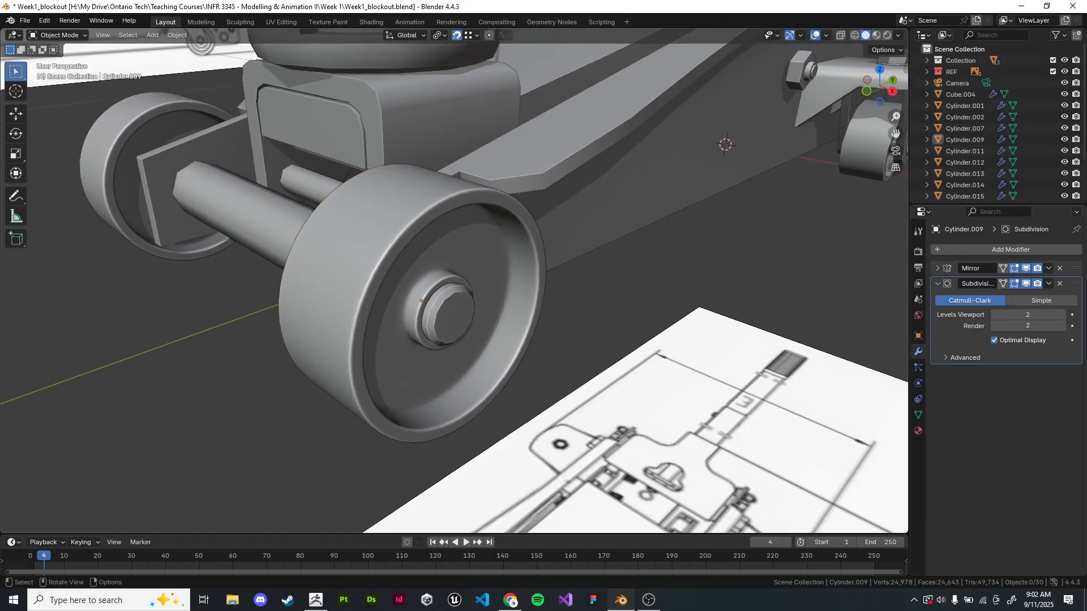
- Change the solid viewport lighting to MatCap with the glossy red metallic sphere
{"action": "left_click", "coordinate": [898, 35]}
{"action": "scroll", "coordinate": [454, 280], "scroll_direction": "down", "scroll_amount": 1}
{"action": "middle_click_drag", "start_coordinate": [454, 280], "coordinate": [441, 307], "text": "shift"}
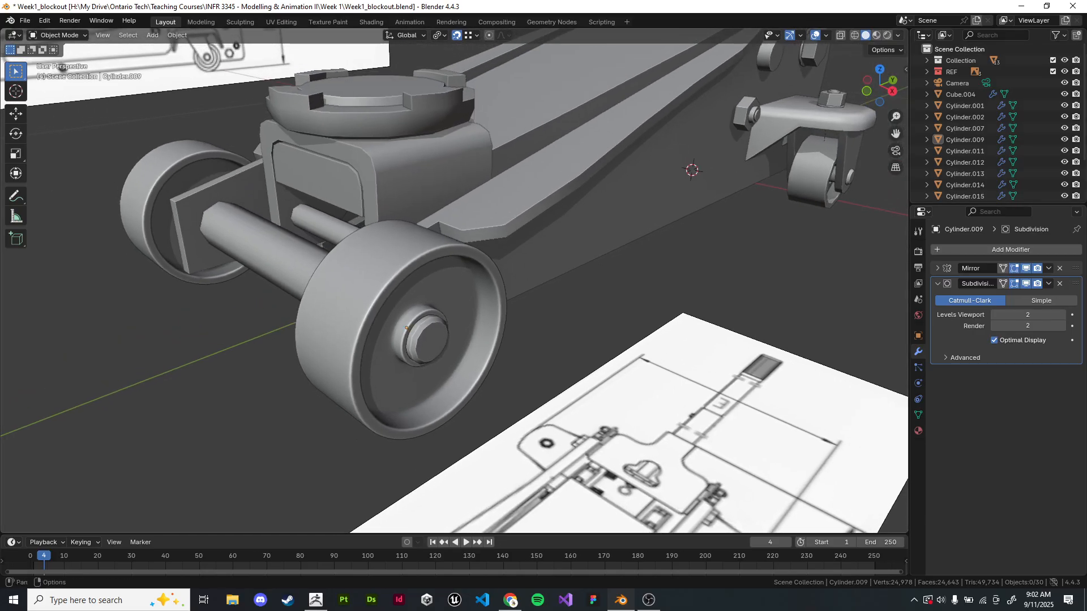
{"action": "left_click", "coordinate": [897, 36]}
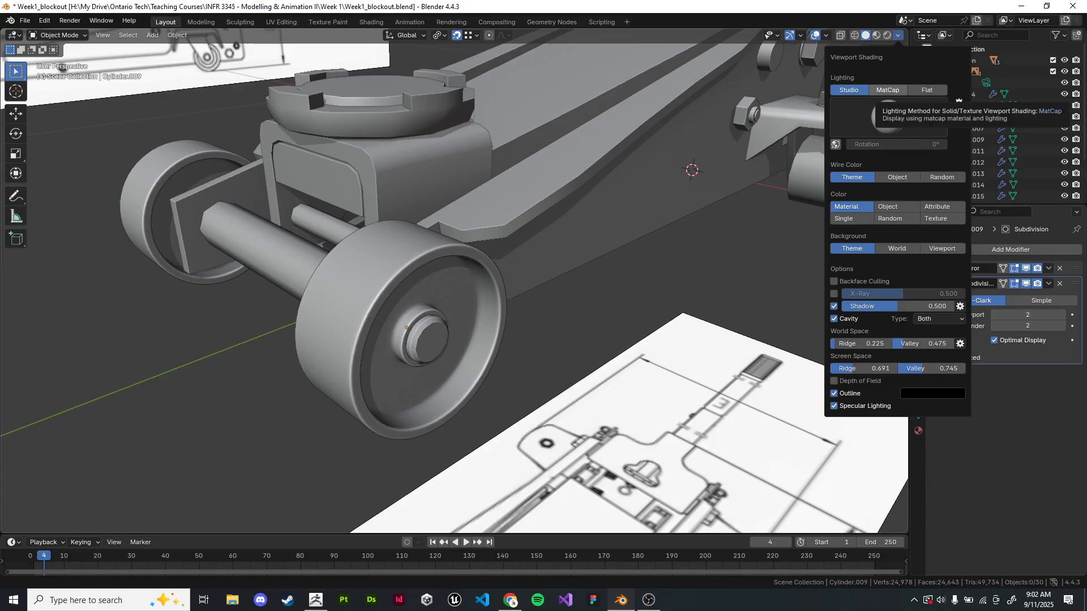
{"action": "left_click", "coordinate": [897, 35]}
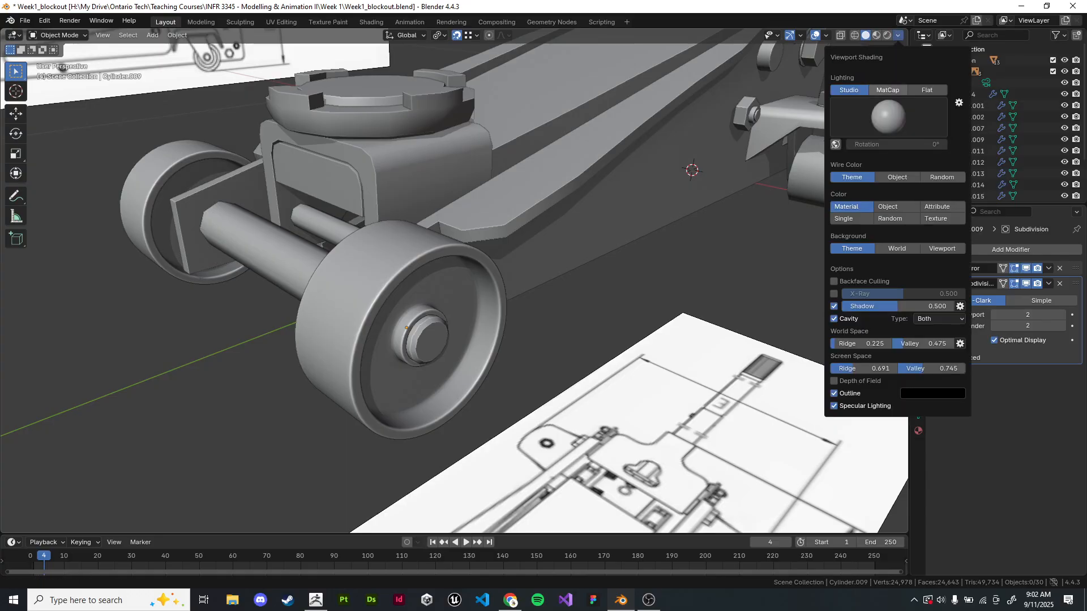
{"action": "left_click", "coordinate": [888, 90]}
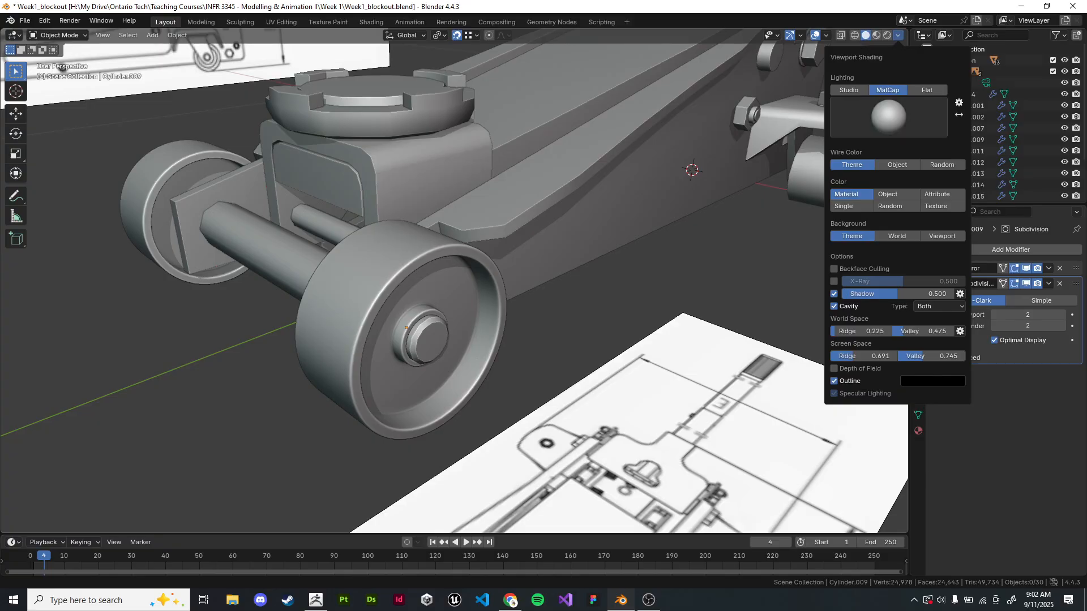
{"action": "left_click", "coordinate": [889, 116]}
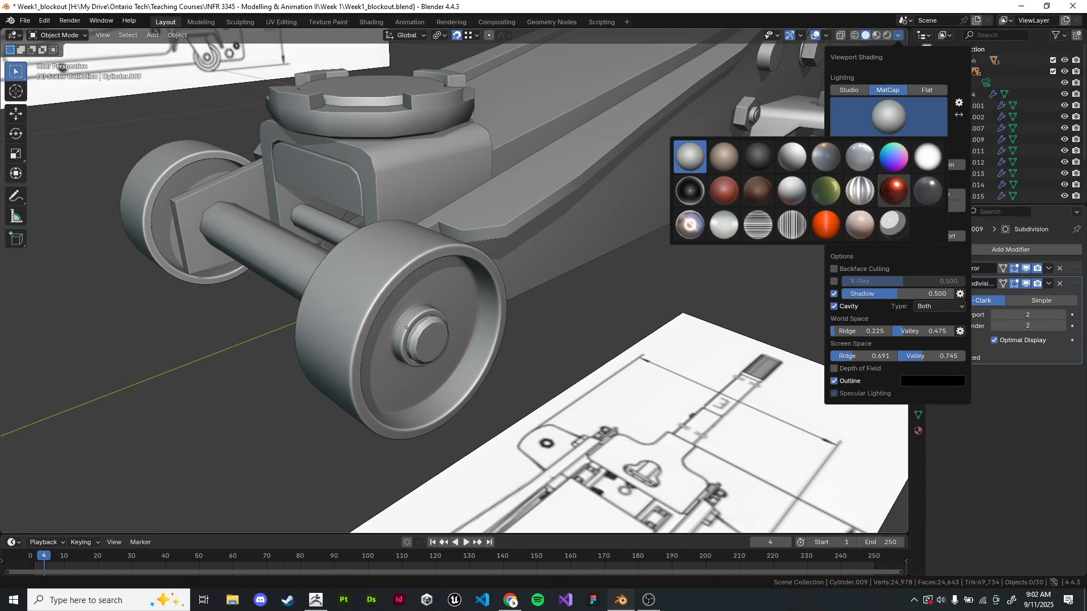
{"action": "left_click", "coordinate": [893, 191]}
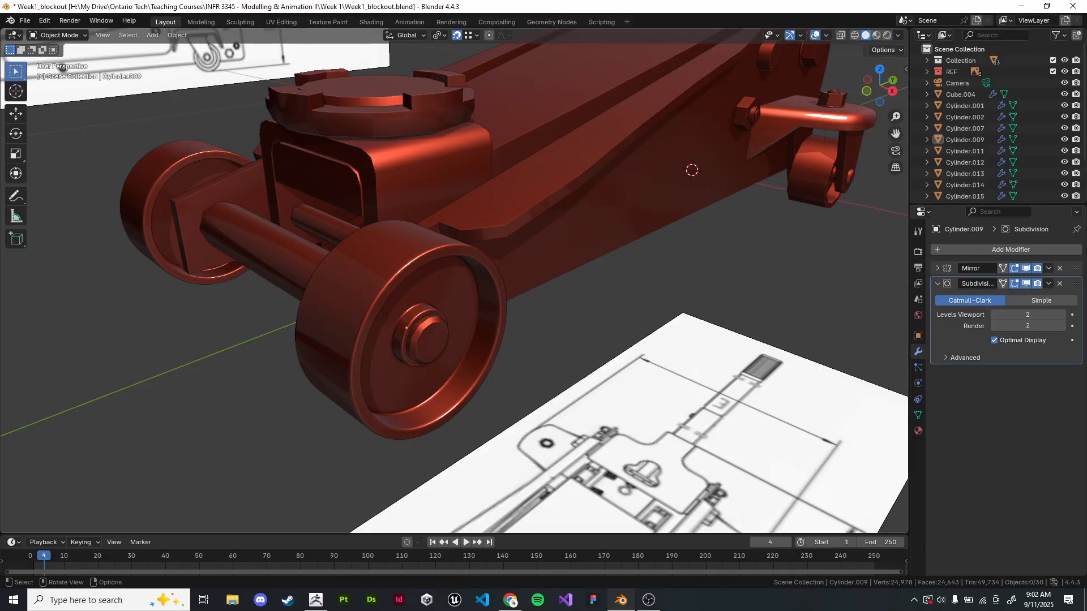
{"action": "left_click", "coordinate": [898, 35]}
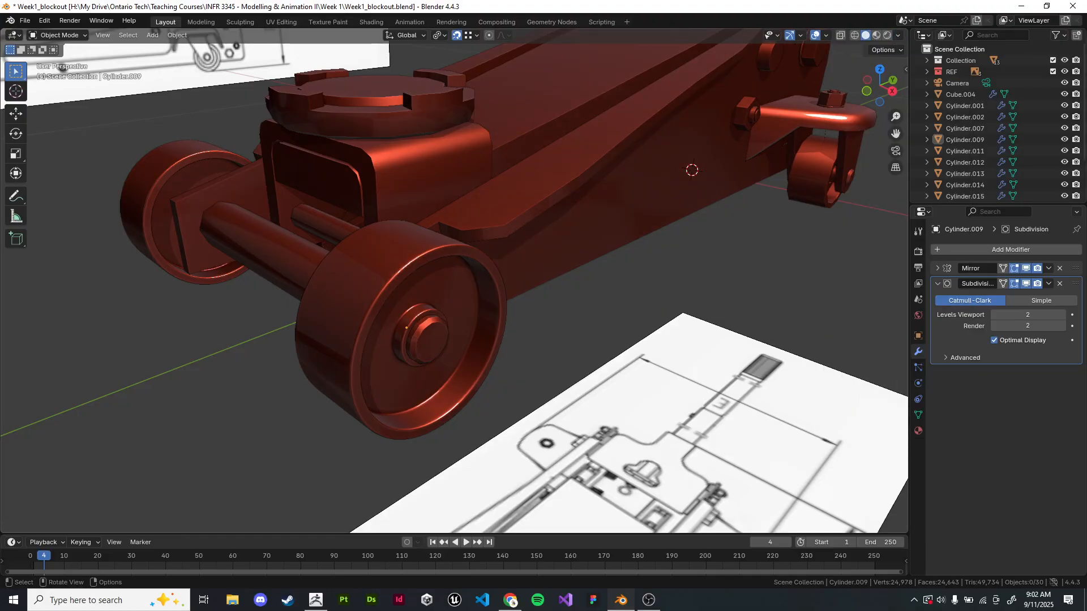
- Inspect the front wheel's highlights and try moving a single tread edge in Edit Mode before returning to Object Mode
{"action": "scroll", "coordinate": [454, 281], "scroll_direction": "down", "scroll_amount": 1}
{"action": "middle_click_drag", "start_coordinate": [454, 281], "coordinate": [494, 281]}
{"action": "scroll", "coordinate": [484, 283], "scroll_direction": "up", "scroll_amount": 2}
{"action": "middle_click_drag", "start_coordinate": [556, 86], "coordinate": [719, 226]}
{"action": "left_click", "coordinate": [481, 243]}
{"action": "middle_click_drag", "start_coordinate": [526, 204], "coordinate": [532, 306]}
{"action": "key", "text": "Tab"}
{"action": "scroll", "coordinate": [557, 198], "scroll_direction": "up", "scroll_amount": 5}
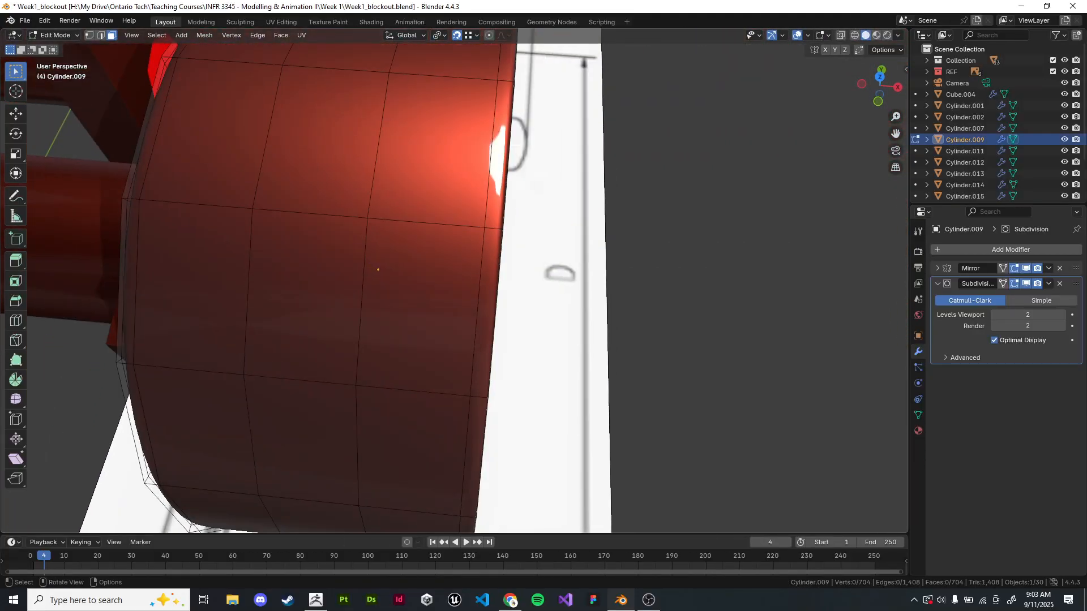
{"action": "middle_click_drag", "start_coordinate": [475, 198], "coordinate": [510, 193]}
{"action": "key", "text": "2"}
{"action": "left_click", "coordinate": [510, 192]}
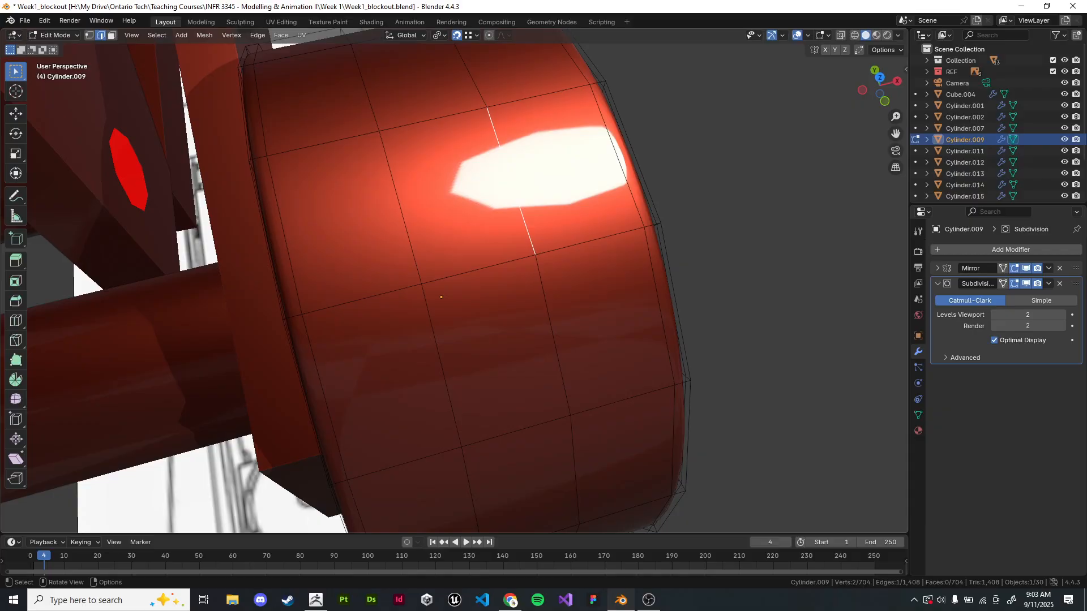
{"action": "key", "text": "g"}
{"action": "left_click", "coordinate": [529, 244]}
{"action": "key", "text": "Tab"}
{"action": "scroll", "coordinate": [529, 244], "scroll_direction": "down", "scroll_amount": 4}
{"action": "key", "text": "alt+a"}
{"action": "middle_click_drag", "start_coordinate": [529, 245], "coordinate": [454, 147]}
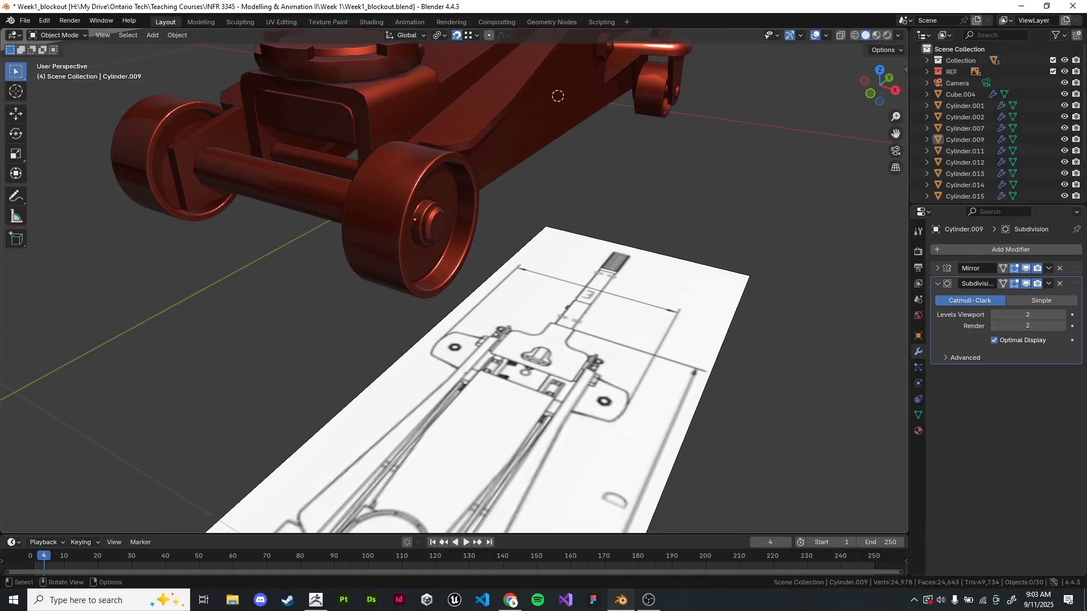
- Preview rendered shading briefly and return the viewport to solid shading with Studio lighting
{"action": "left_click", "coordinate": [886, 36]}
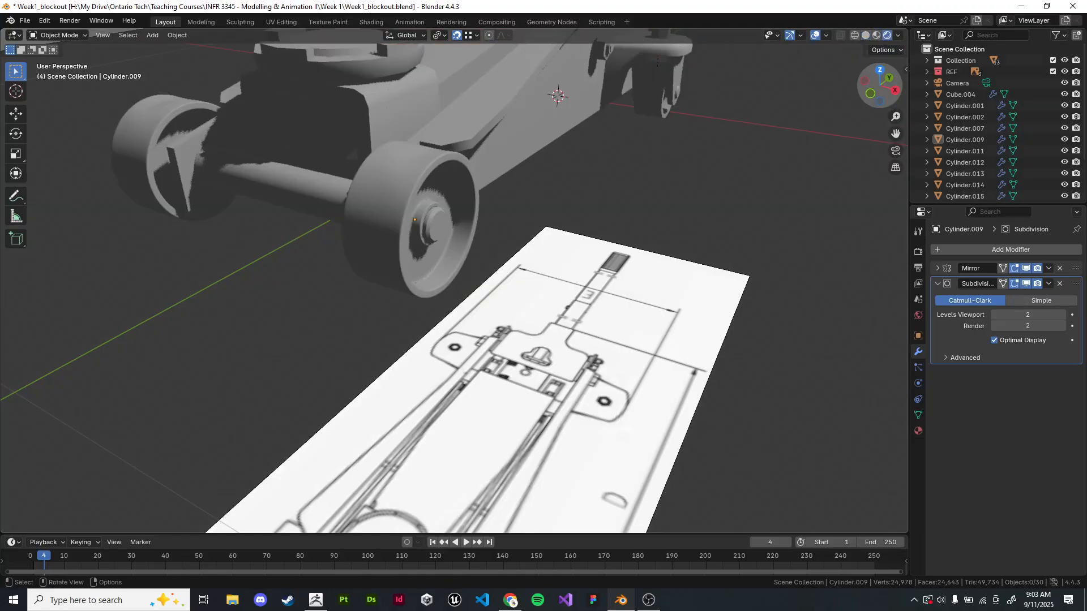
{"action": "left_click", "coordinate": [865, 35]}
{"action": "left_click", "coordinate": [898, 36]}
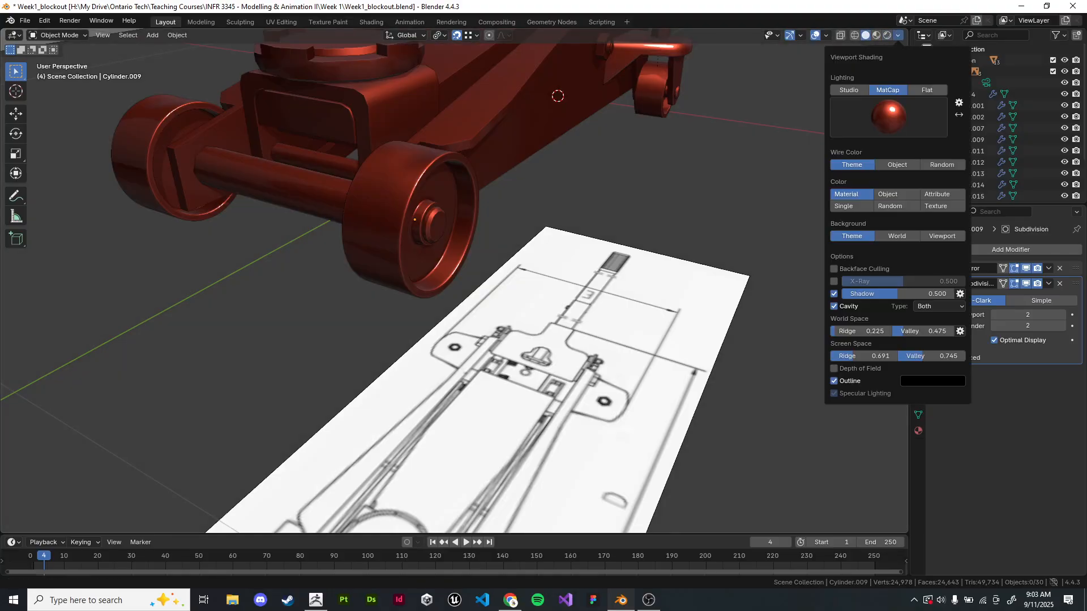
{"action": "left_click", "coordinate": [849, 90]}
{"action": "left_click", "coordinate": [888, 117]}
{"action": "scroll", "coordinate": [454, 280], "scroll_direction": "down", "scroll_amount": 3}
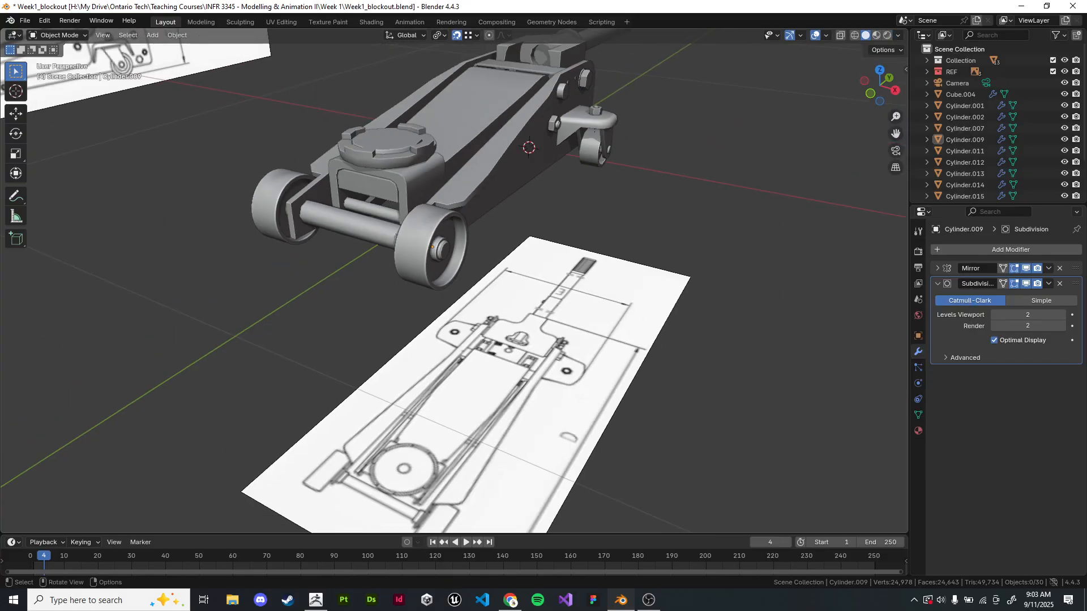
- Set the solid viewport lighting to MatCap while facing the jack's front wheels
{"action": "scroll", "coordinate": [454, 280], "scroll_direction": "up", "scroll_amount": 1}
{"action": "middle_click_drag", "start_coordinate": [453, 281], "coordinate": [337, 374]}
{"action": "scroll", "coordinate": [453, 280], "scroll_direction": "down", "scroll_amount": 3}
{"action": "scroll", "coordinate": [454, 280], "scroll_direction": "up", "scroll_amount": 2}
{"action": "middle_click_drag", "start_coordinate": [453, 280], "coordinate": [431, 300]}
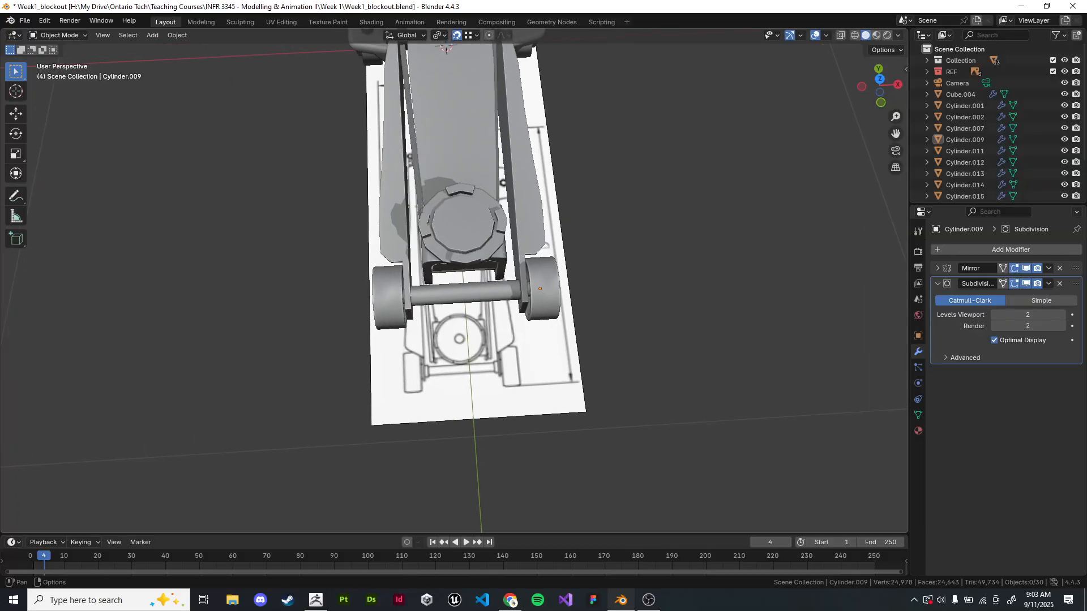
{"action": "left_click", "coordinate": [898, 35]}
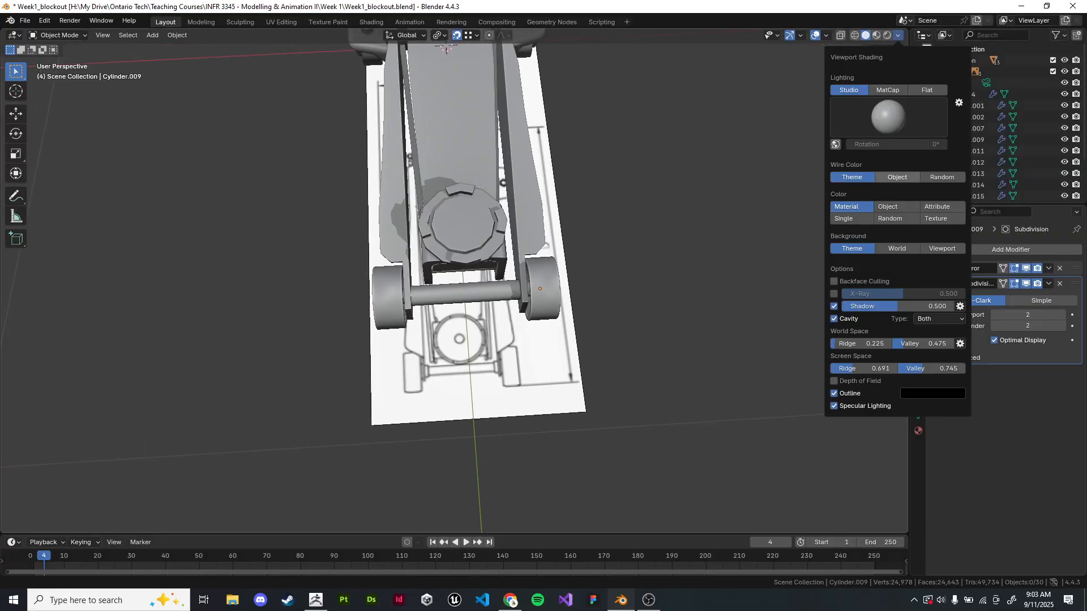
{"action": "left_click", "coordinate": [888, 90]}
{"action": "left_click", "coordinate": [888, 117]}
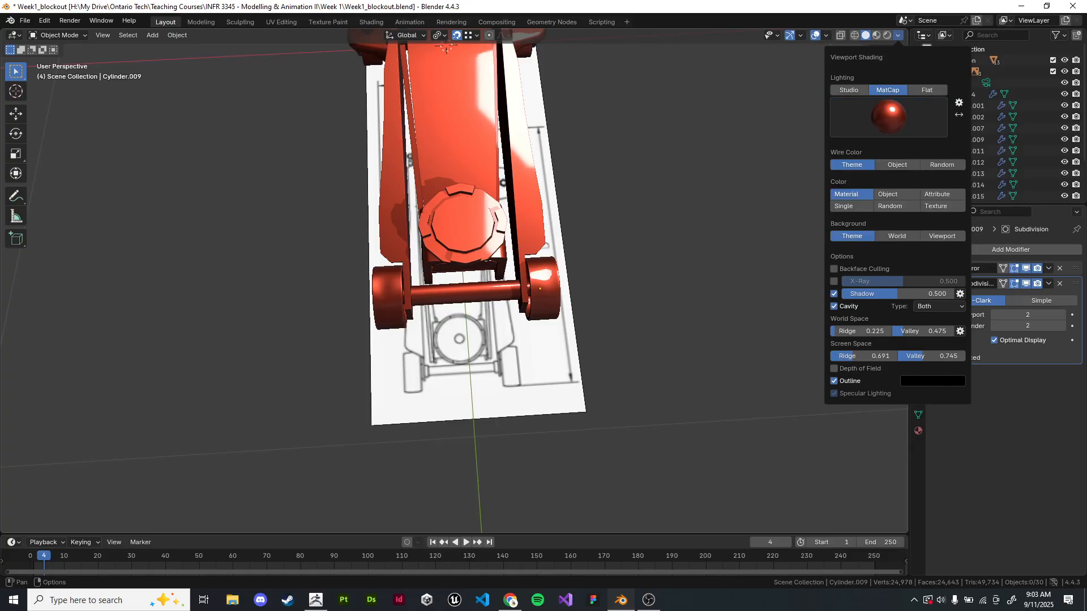
- Examine the highlights across the tread of the jack's front wheel up close from several angles
{"action": "mouse_move", "coordinate": [464, 292]}
{"action": "middle_mouse_down", "text": "shift"}
{"action": "mouse_move", "coordinate": [430, 255]}
{"action": "mouse_move", "coordinate": [465, 226]}
{"action": "mouse_move", "coordinate": [476, 238]}
{"action": "mouse_move", "coordinate": [467, 215]}
{"action": "mouse_move", "coordinate": [566, 237]}
{"action": "middle_mouse_up", "text": "shift"}
{"action": "scroll", "coordinate": [455, 281], "scroll_direction": "up", "scroll_amount": 3}
{"action": "scroll", "coordinate": [454, 281], "scroll_direction": "down", "scroll_amount": 2}
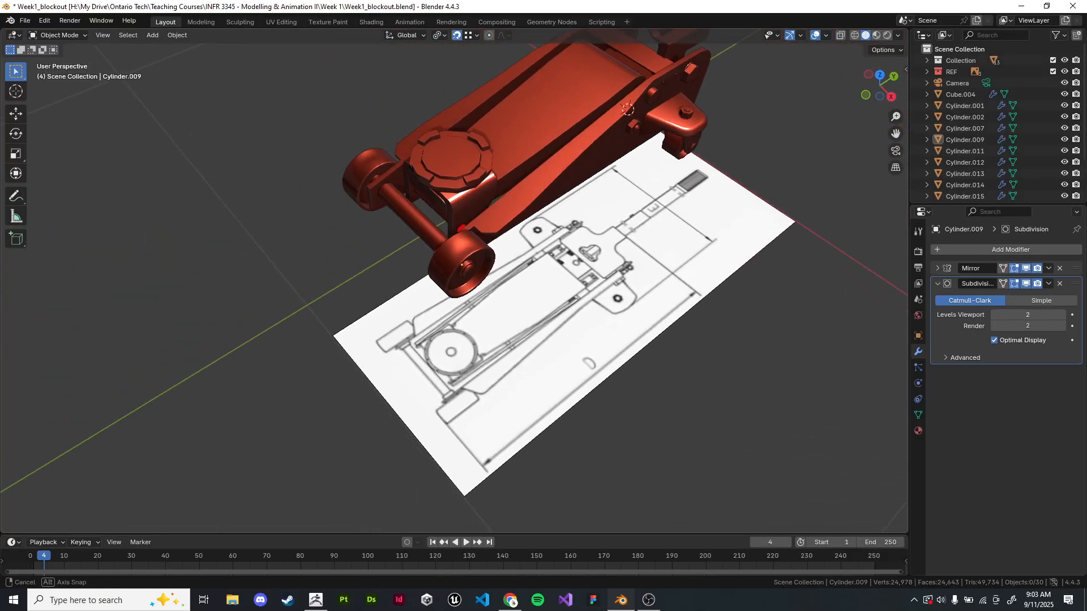
{"action": "scroll", "coordinate": [454, 280], "scroll_direction": "up", "scroll_amount": 1}
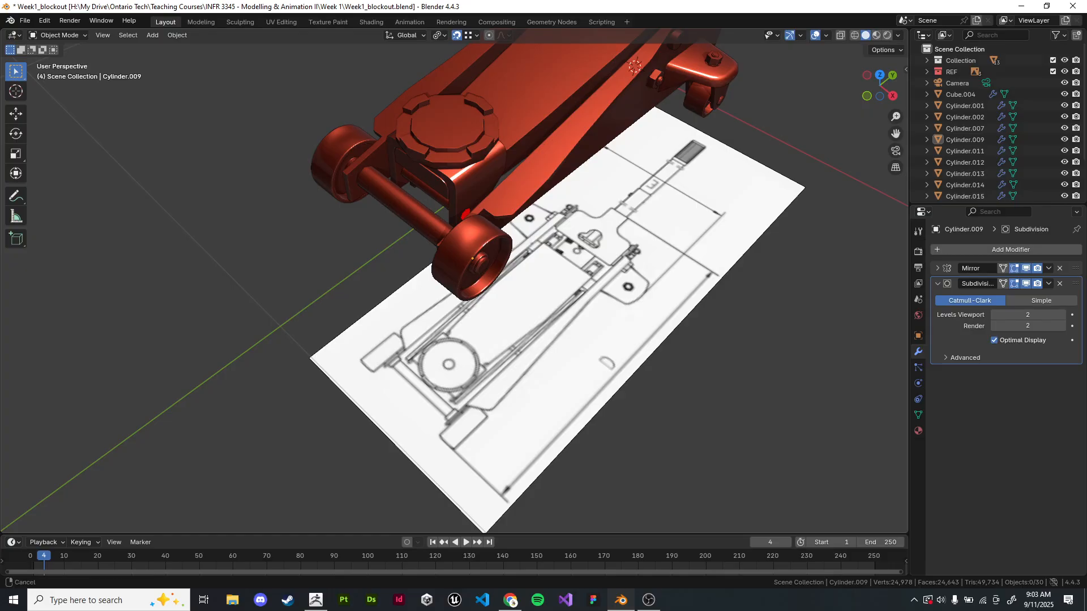
{"action": "scroll", "coordinate": [567, 207], "scroll_direction": "up", "scroll_amount": 2}
{"action": "middle_click_drag", "start_coordinate": [566, 226], "coordinate": [611, 210]}
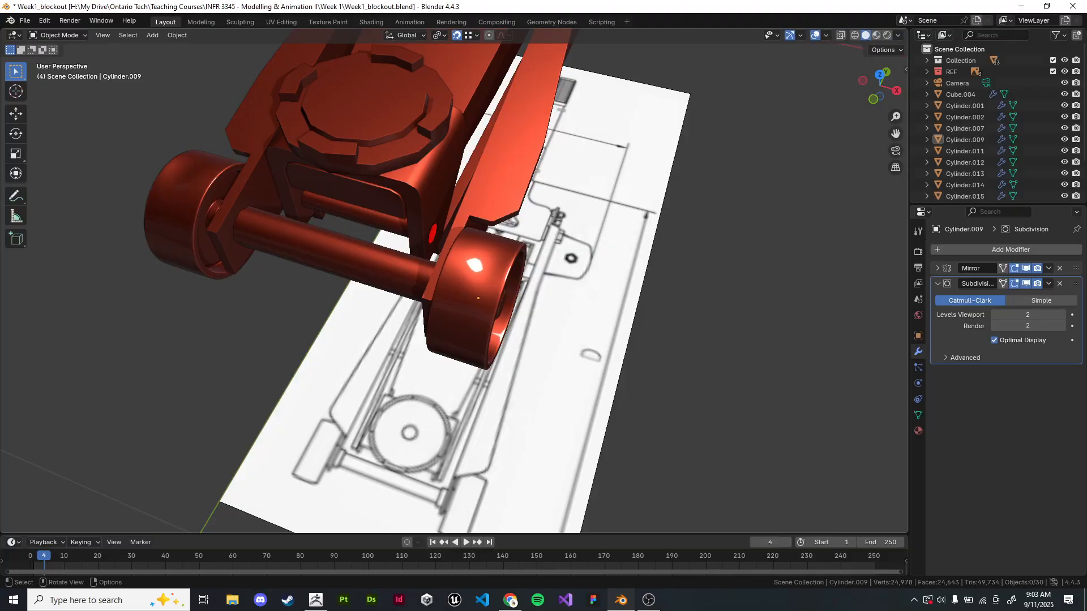
{"action": "middle_click_drag", "start_coordinate": [510, 254], "coordinate": [560, 275]}
{"action": "scroll", "coordinate": [580, 238], "scroll_direction": "up", "scroll_amount": 3}
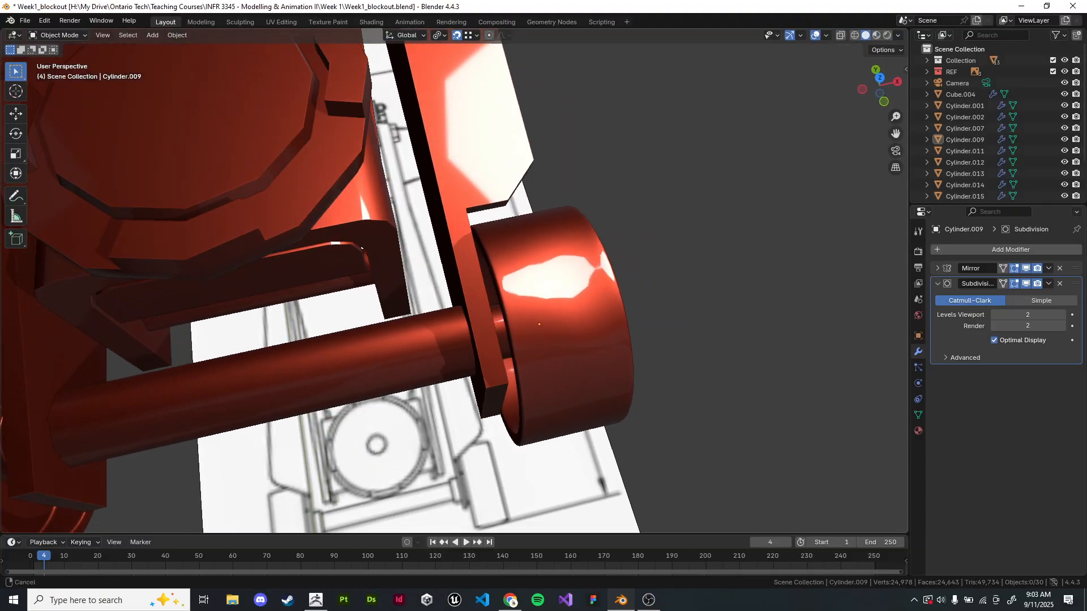
{"action": "middle_click_drag", "start_coordinate": [539, 324], "coordinate": [559, 264]}
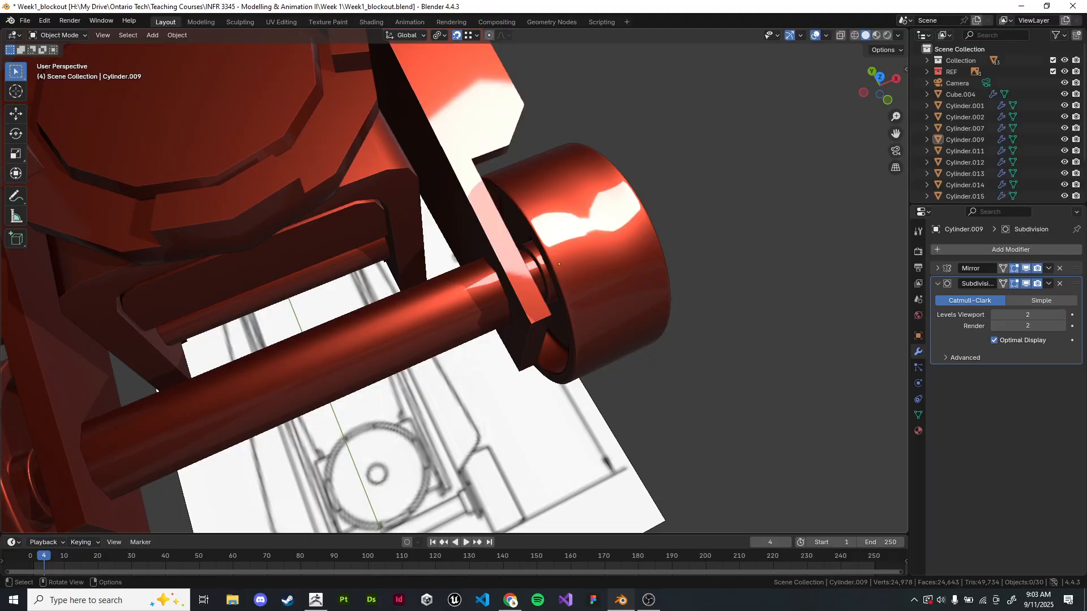
- Check the front wheel's edge layout in Edit Mode, then return to Object Mode and clear the selection
{"action": "key", "text": "Tab"}
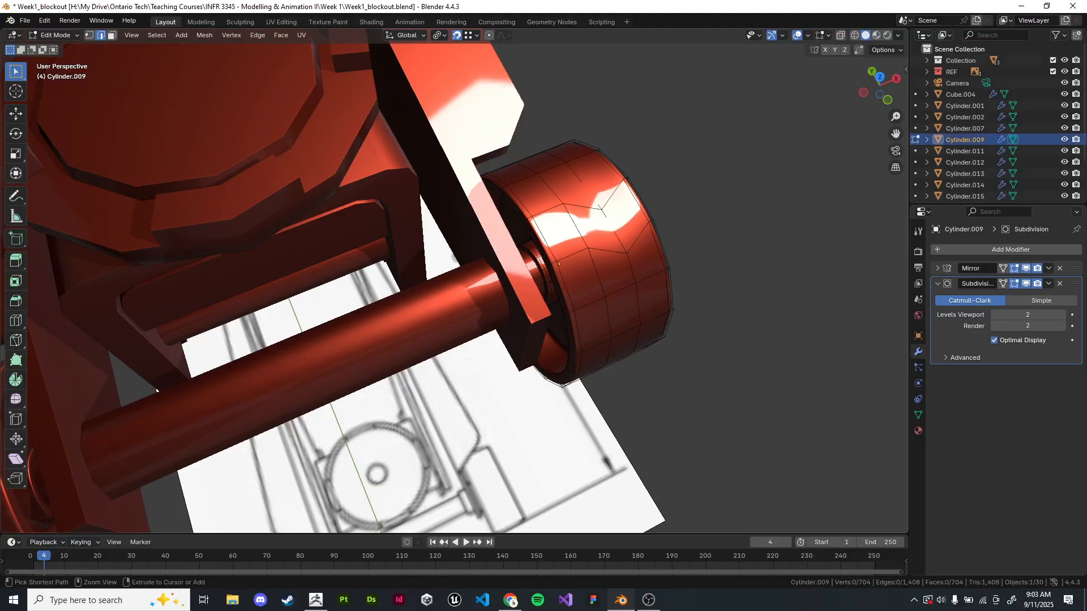
{"action": "middle_click_drag", "start_coordinate": [559, 264], "coordinate": [453, 329]}
{"action": "key", "text": "Tab"}
{"action": "scroll", "coordinate": [453, 281], "scroll_direction": "down", "scroll_amount": 5}
{"action": "key", "text": "alt+a"}
{"action": "middle_click_drag", "start_coordinate": [600, 217], "coordinate": [666, 187]}
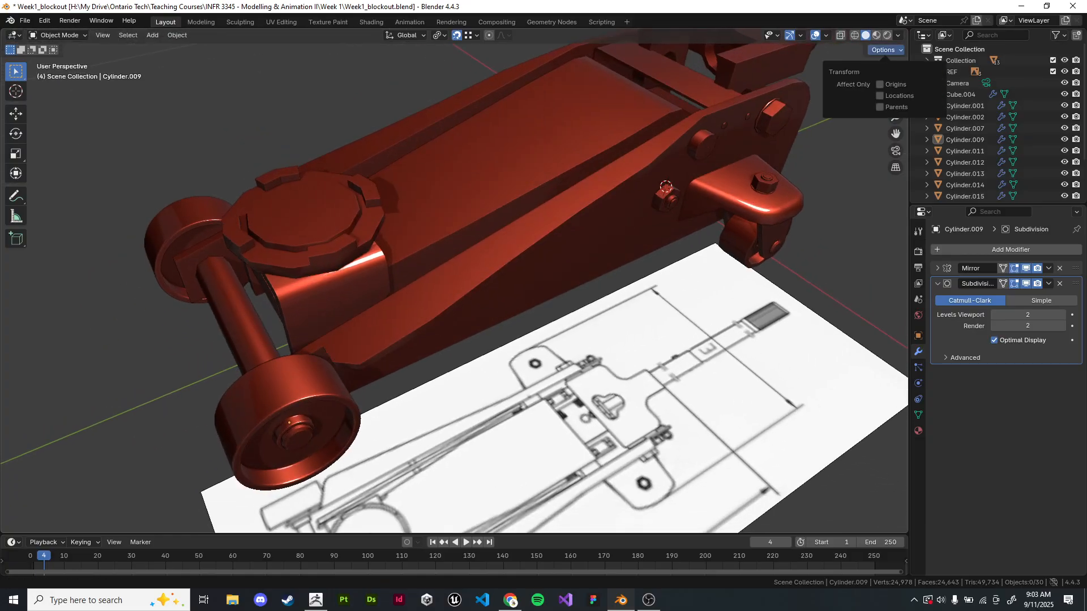
- Try the banded silver MatCap and the polished chrome MatCap on the jack, comparing the reflections on its wheels
{"action": "left_click", "coordinate": [898, 35]}
{"action": "left_click", "coordinate": [889, 117]}
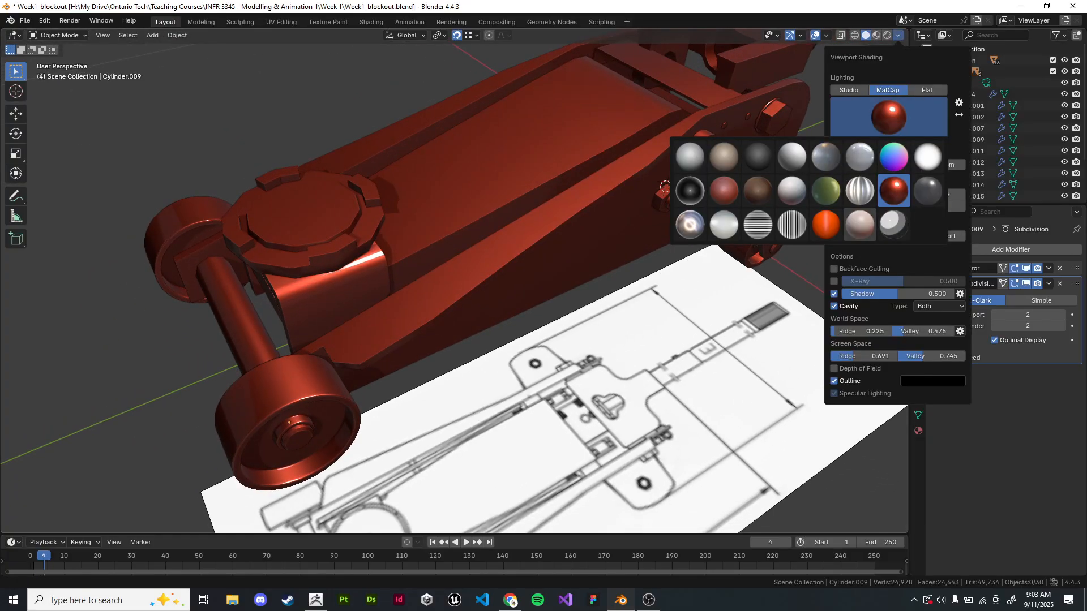
{"action": "left_click", "coordinate": [860, 190]}
{"action": "middle_click_drag", "start_coordinate": [566, 255], "coordinate": [510, 260]}
{"action": "left_click", "coordinate": [898, 35]}
{"action": "left_click", "coordinate": [888, 116]}
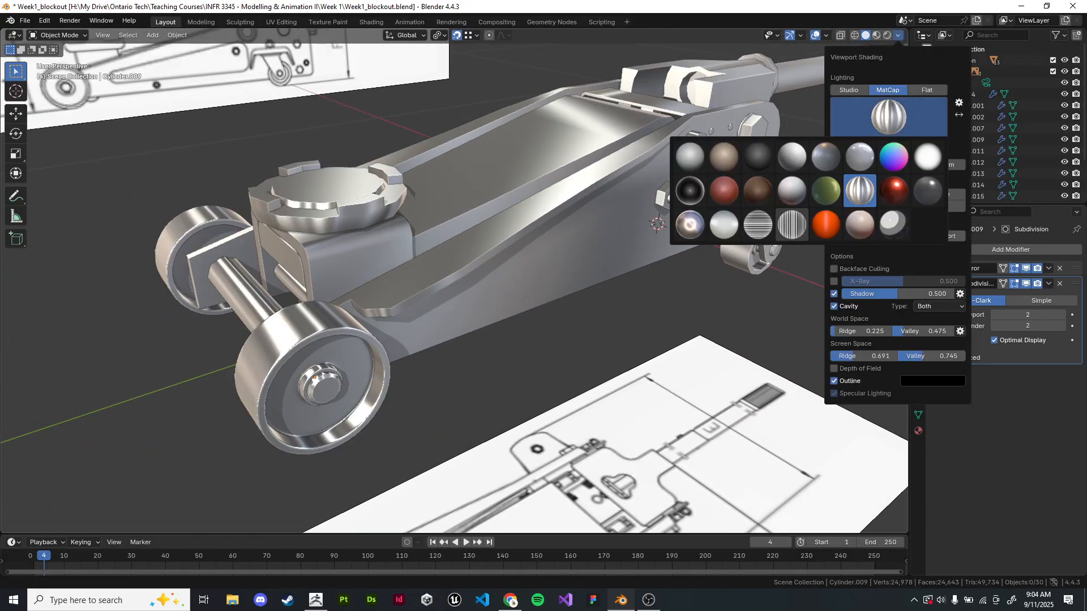
{"action": "left_click", "coordinate": [689, 225]}
{"action": "middle_click_drag", "start_coordinate": [509, 260], "coordinate": [633, 243]}
- Try the horizontal black-and-white stripe MatCap and inspect how the stripes flow over the front wheels
{"action": "left_click", "coordinate": [898, 35]}
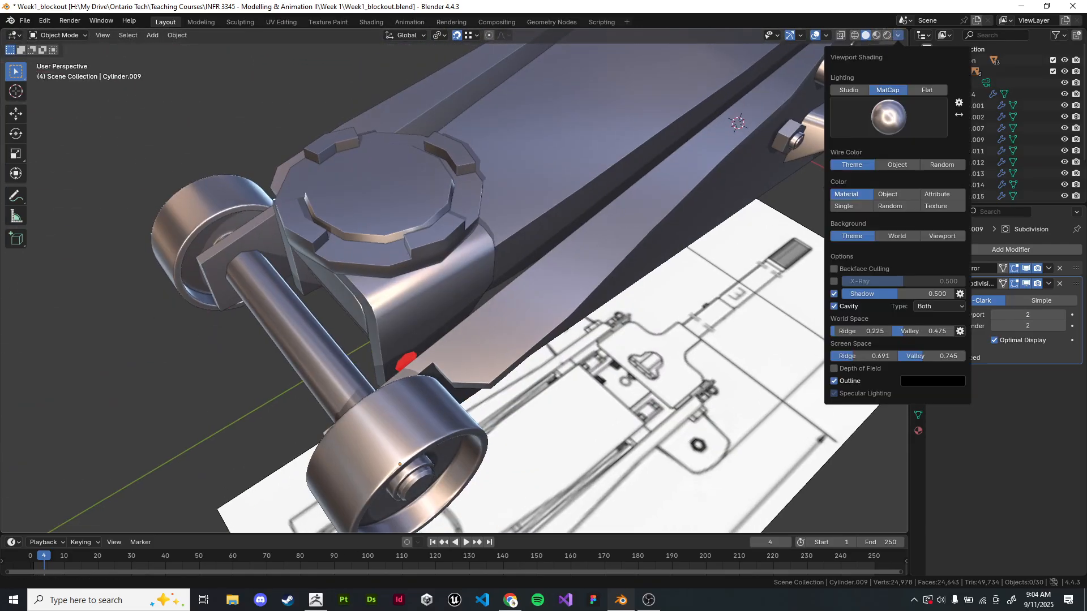
{"action": "left_click", "coordinate": [888, 117]}
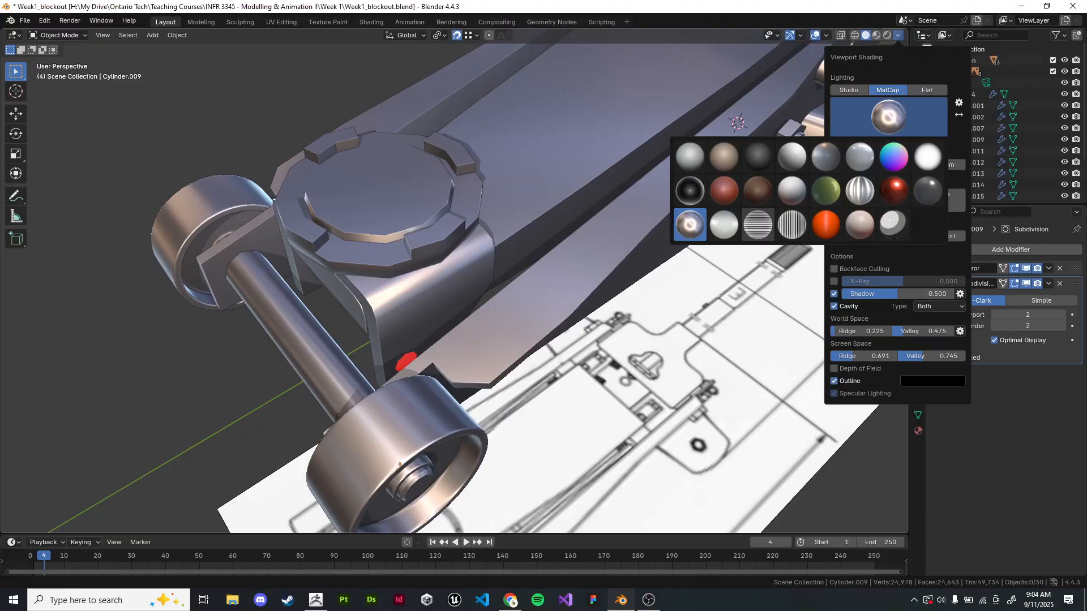
{"action": "left_click", "coordinate": [757, 225]}
{"action": "middle_click_drag", "start_coordinate": [566, 294], "coordinate": [481, 289]}
{"action": "scroll", "coordinate": [481, 288], "scroll_direction": "up", "scroll_amount": 4}
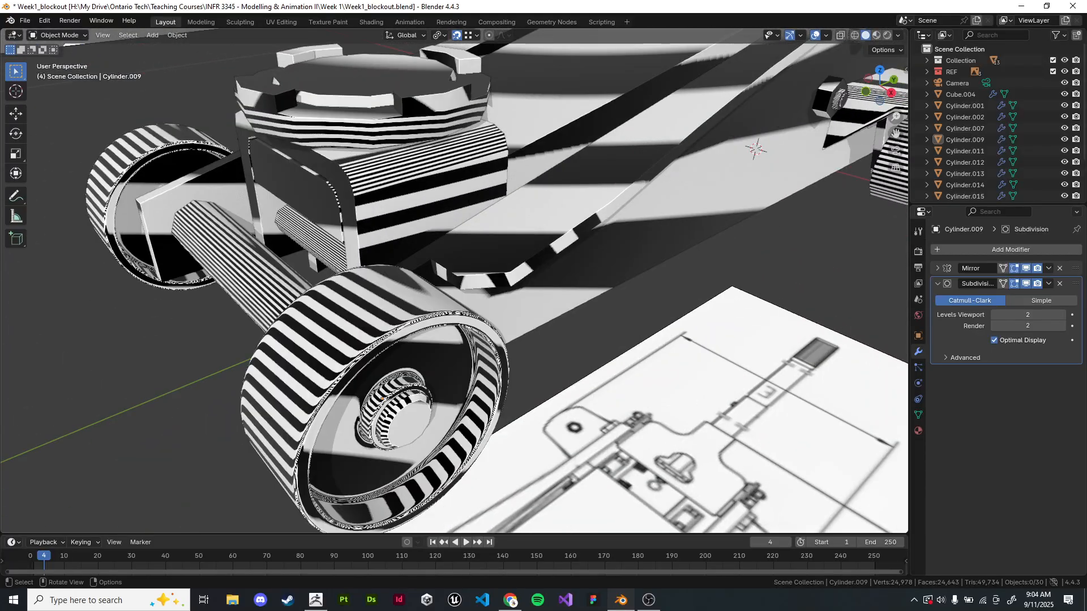
- Preview rendered shading briefly, return to solid shading and choose the glossy red metallic MatCap
{"action": "left_click", "coordinate": [887, 35]}
{"action": "left_click", "coordinate": [864, 35]}
{"action": "left_click", "coordinate": [898, 35]}
{"action": "left_click", "coordinate": [888, 117]}
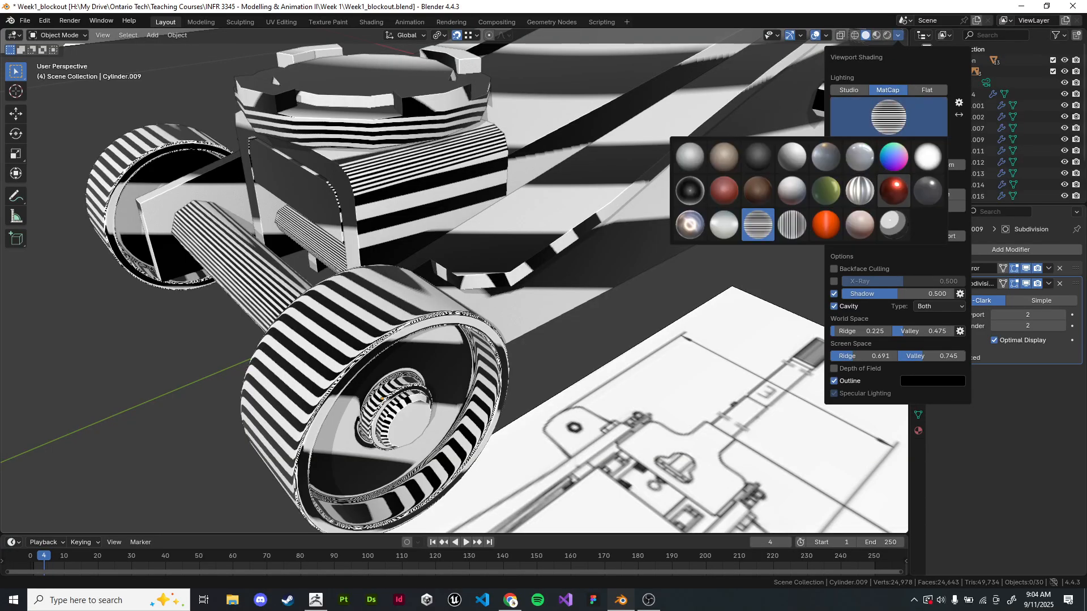
{"action": "left_click", "coordinate": [894, 191]}
{"action": "left_click", "coordinate": [651, 396]}
- Select the mounting bracket above the jack's rear caster and frame it in the view
{"action": "scroll", "coordinate": [328, 322], "scroll_direction": "down", "scroll_amount": 3}
{"action": "left_click", "coordinate": [170, 368]}
{"action": "scroll", "coordinate": [187, 272], "scroll_direction": "down", "scroll_amount": 2}
{"action": "left_click", "coordinate": [623, 184]}
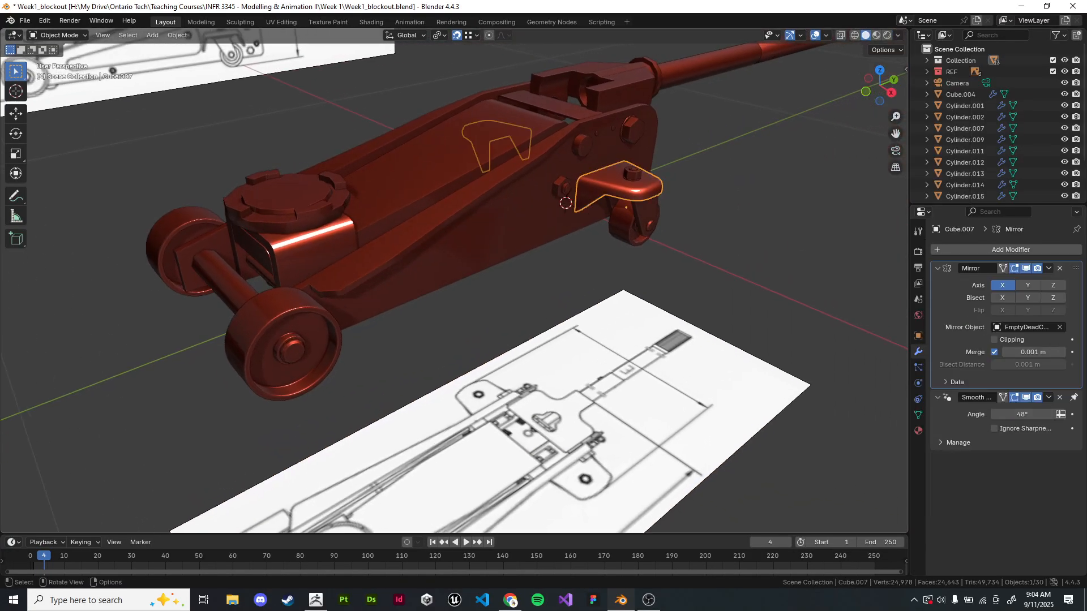
{"action": "key", "text": "KP_Decimal"}
{"action": "middle_click_drag", "start_coordinate": [622, 184], "coordinate": [610, 223]}
{"action": "middle_click_drag", "start_coordinate": [610, 222], "coordinate": [545, 131], "text": "shift"}
{"action": "scroll", "coordinate": [453, 280], "scroll_direction": "down", "scroll_amount": 4}
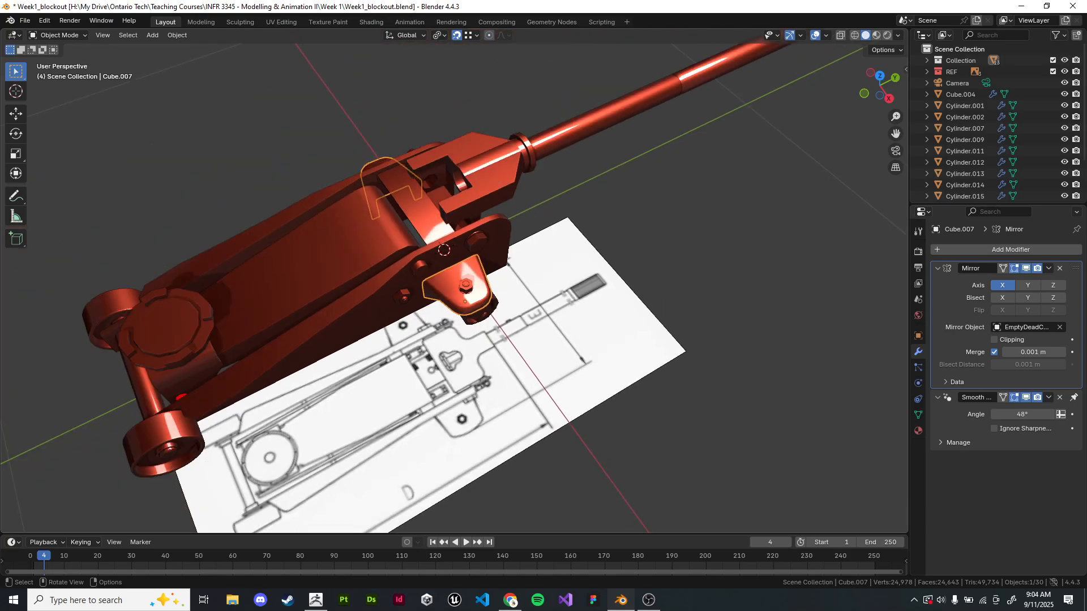
- Isolate the rear caster's mounting bracket in local view and enter Edit Mode
{"action": "middle_click_drag", "start_coordinate": [452, 281], "coordinate": [660, 168]}
{"action": "scroll", "coordinate": [659, 168], "scroll_direction": "up", "scroll_amount": 1}
{"action": "mouse_move", "coordinate": [498, 170]}
{"action": "middle_mouse_down"}
{"action": "mouse_move", "coordinate": [532, 187]}
{"action": "mouse_move", "coordinate": [484, 178]}
{"action": "middle_mouse_up"}
{"action": "left_click", "coordinate": [532, 187]}
{"action": "left_click", "coordinate": [592, 184]}
{"action": "scroll", "coordinate": [591, 184], "scroll_direction": "up", "scroll_amount": 8}
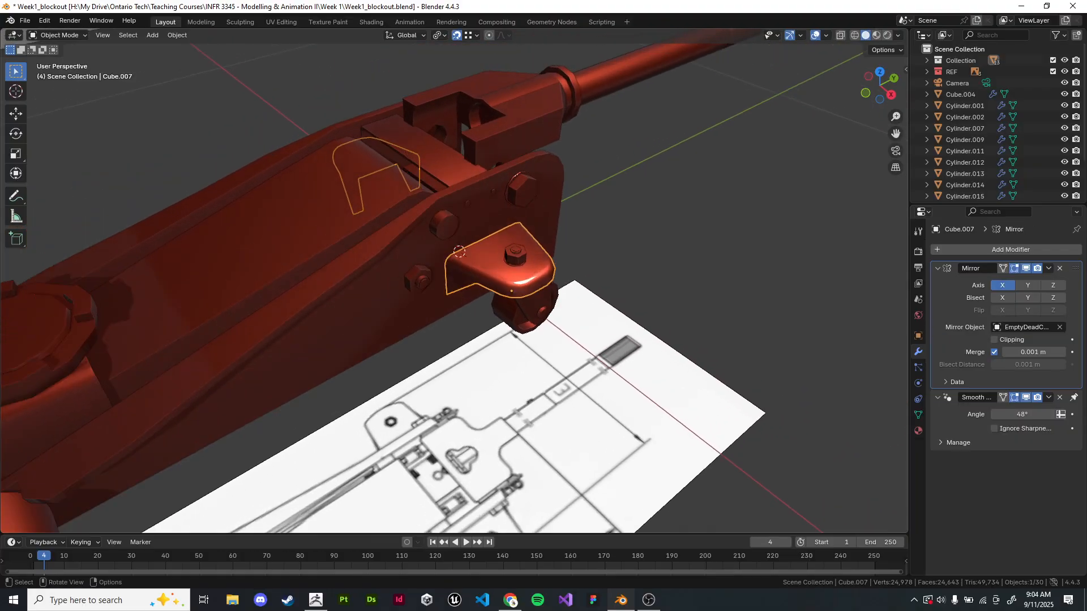
{"action": "key", "text": "Tab"}
{"action": "key", "text": "Tab"}
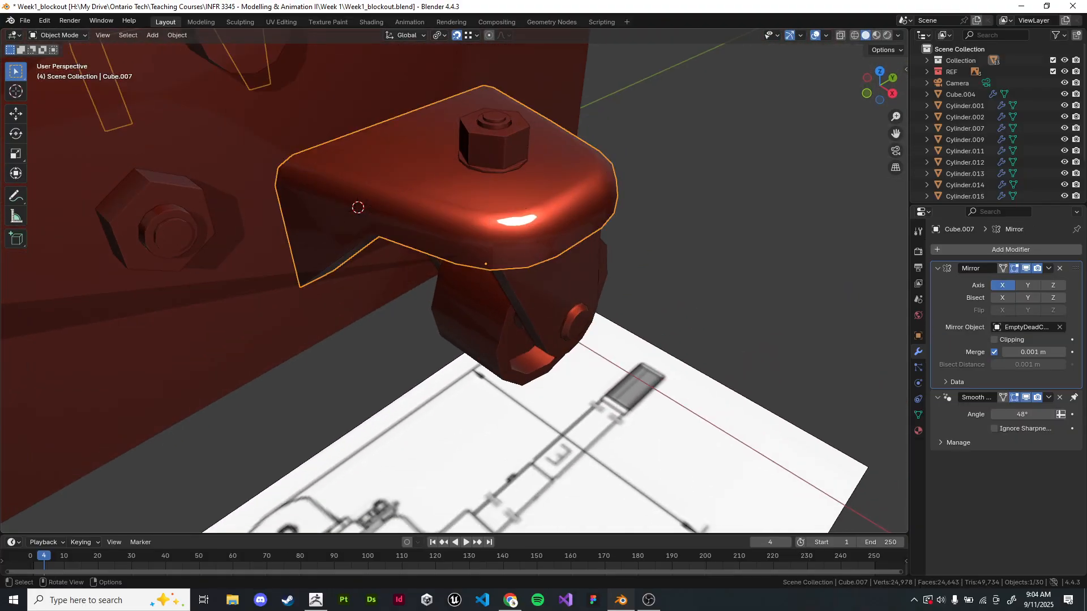
{"action": "key", "text": "slash"}
{"action": "key", "text": "Tab"}
- Examine the isolated bracket's side faces and underside, leaving nothing selected
{"action": "middle_click_drag", "start_coordinate": [520, 237], "coordinate": [591, 238]}
{"action": "scroll", "coordinate": [453, 288], "scroll_direction": "up", "scroll_amount": 7}
{"action": "middle_click_drag", "start_coordinate": [554, 293], "coordinate": [413, 249], "text": "shift"}
{"action": "scroll", "coordinate": [453, 289], "scroll_direction": "down", "scroll_amount": 5}
{"action": "key", "text": "l"}
{"action": "scroll", "coordinate": [453, 288], "scroll_direction": "up", "scroll_amount": 4}
{"action": "key", "text": "alt+a"}
{"action": "middle_click_drag", "start_coordinate": [468, 338], "coordinate": [468, 338]}
- Try adding a centred loop cut around the bracket's side and sliding it, then undo the cut
{"action": "key", "text": "ctrl+r"}
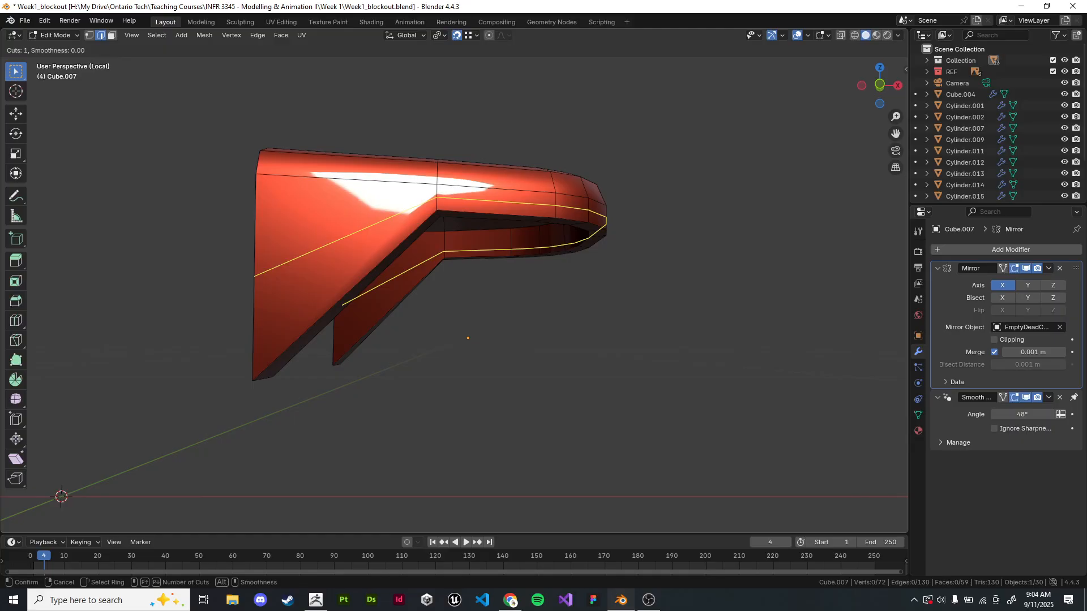
{"action": "left_click", "coordinate": [437, 197]}
{"action": "right_click", "coordinate": [437, 198]}
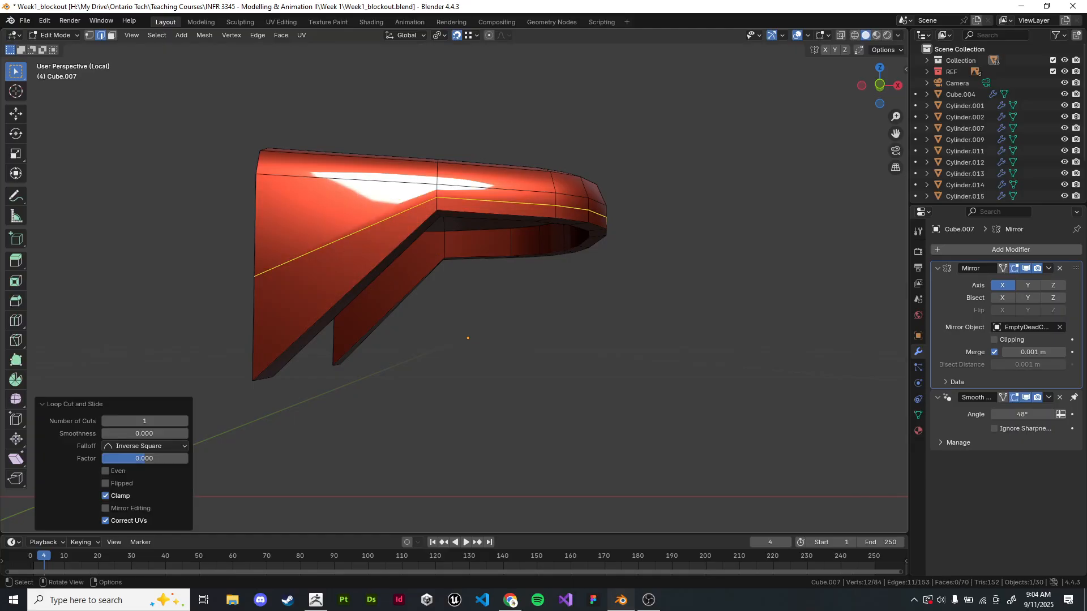
{"action": "key", "text": "g"}
{"action": "key", "text": "g"}
{"action": "right_click", "coordinate": [695, 204]}
{"action": "key", "text": "ctrl+z"}
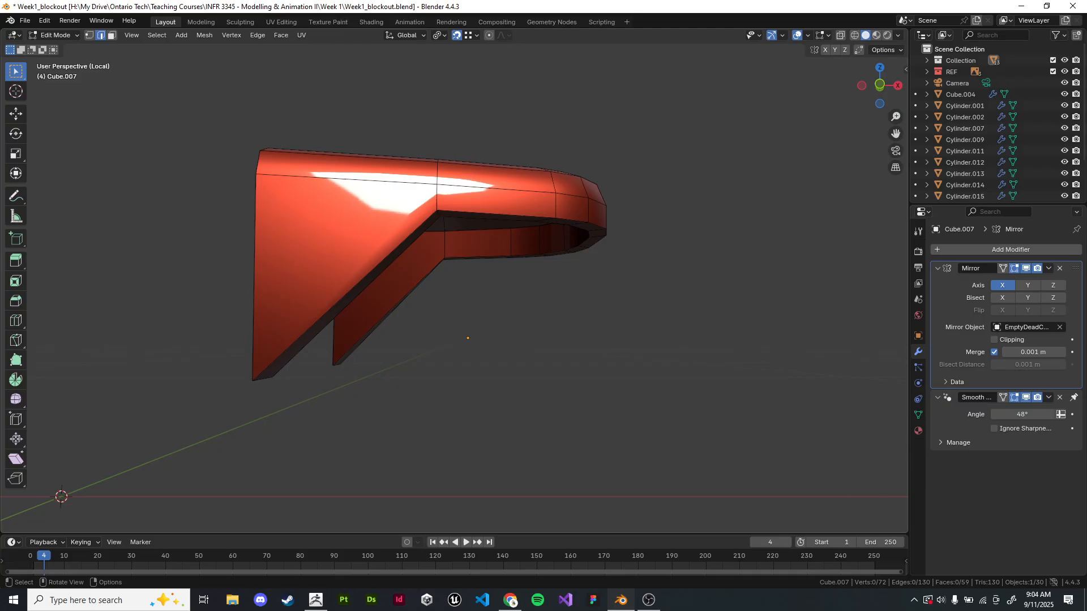
- Add one centred loop cut running around the bracket's side, comparing the mesh with and without it
{"action": "mouse_move", "coordinate": [510, 283]}
{"action": "middle_mouse_down"}
{"action": "mouse_move", "coordinate": [485, 326]}
{"action": "mouse_move", "coordinate": [512, 316]}
{"action": "mouse_move", "coordinate": [524, 286]}
{"action": "middle_mouse_up"}
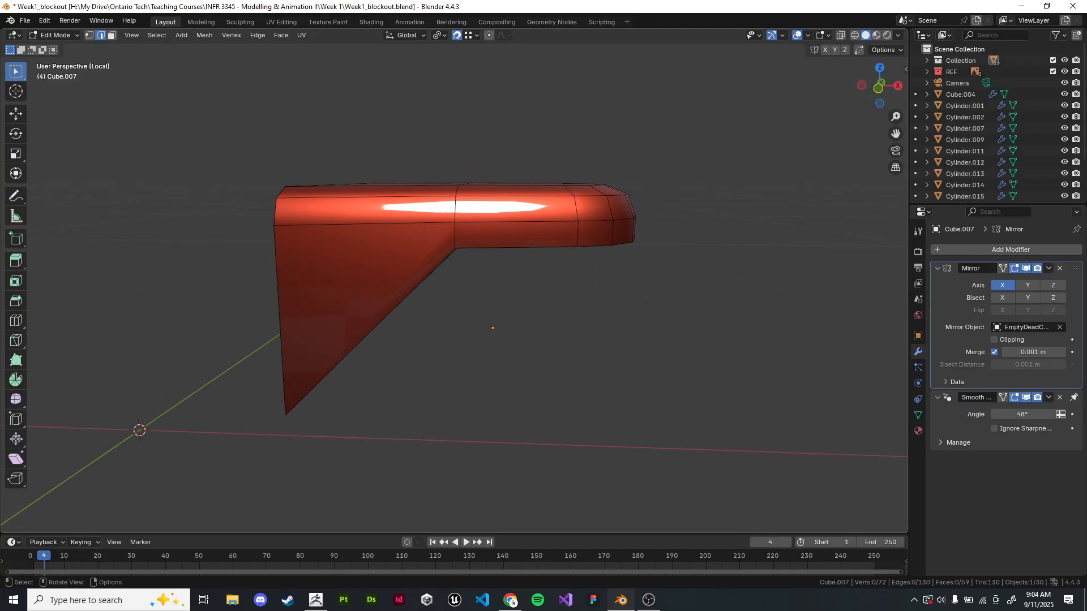
{"action": "key", "text": "ctrl+r"}
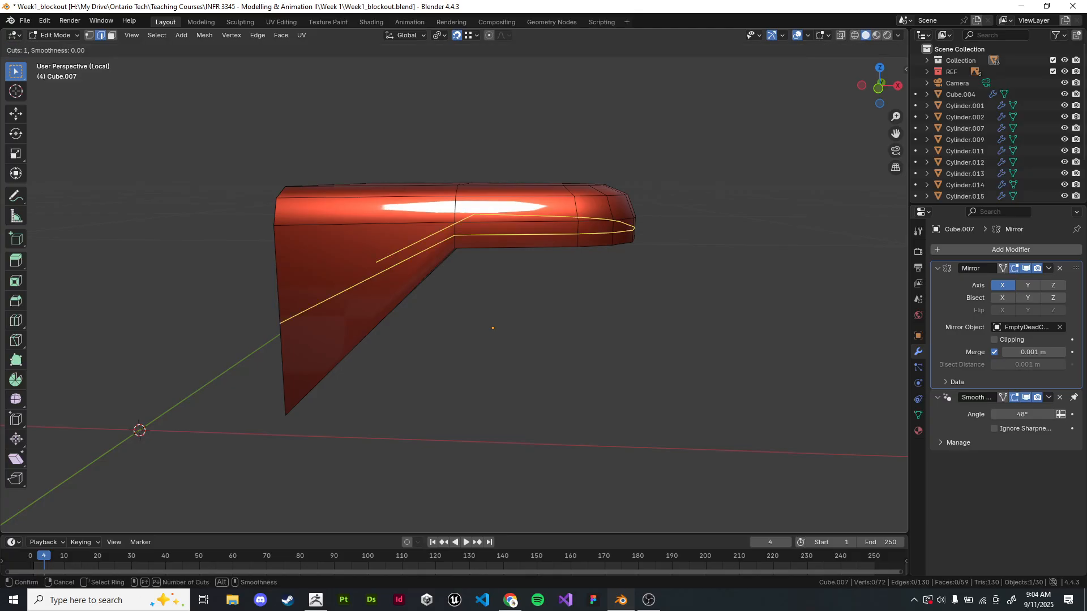
{"action": "key", "text": "Return"}
{"action": "key", "text": "Return"}
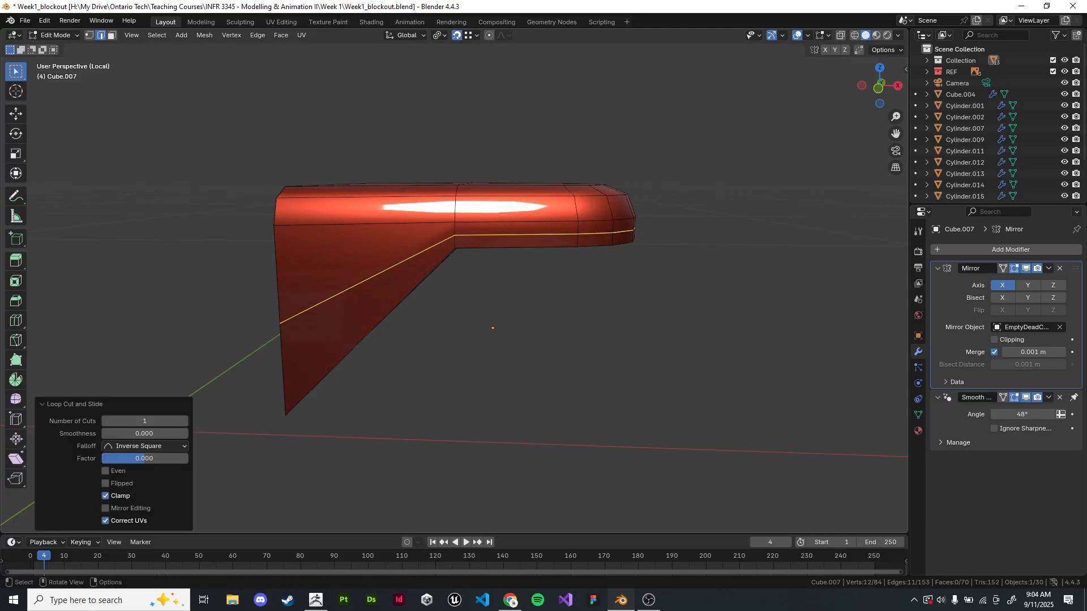
{"action": "middle_click_drag", "start_coordinate": [493, 328], "coordinate": [804, 329]}
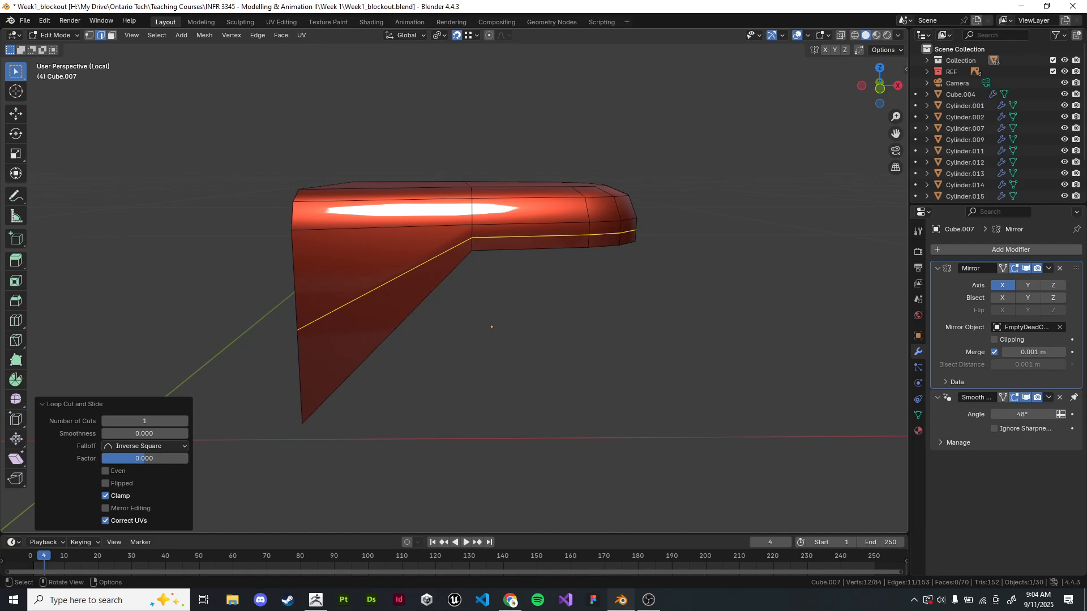
{"action": "key", "text": "ctrl+z"}
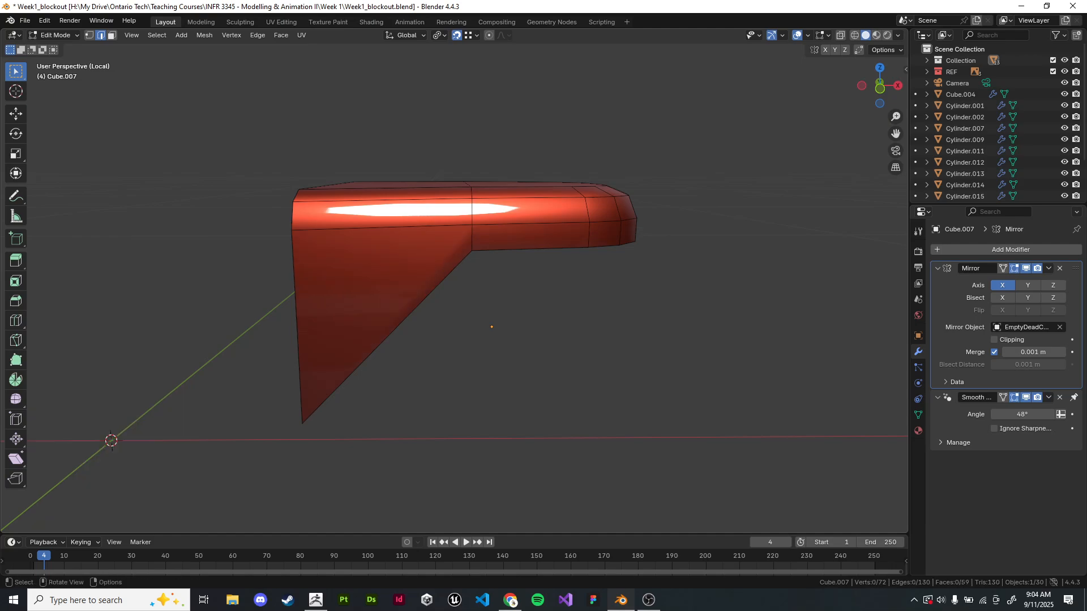
{"action": "key", "text": "ctrl+shift+z"}
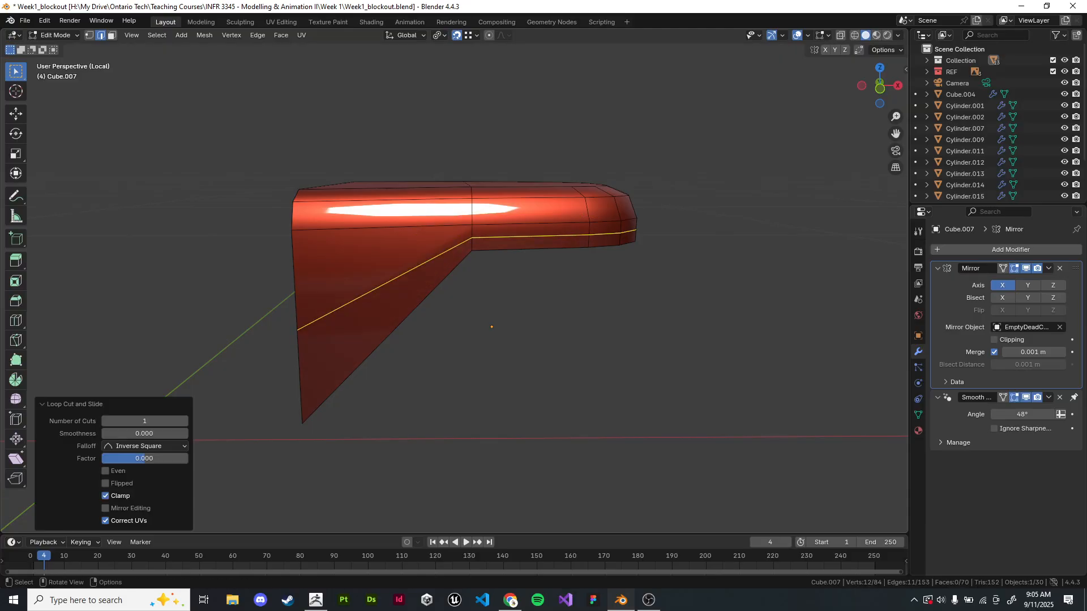
{"action": "middle_click_drag", "start_coordinate": [491, 327], "coordinate": [495, 330]}
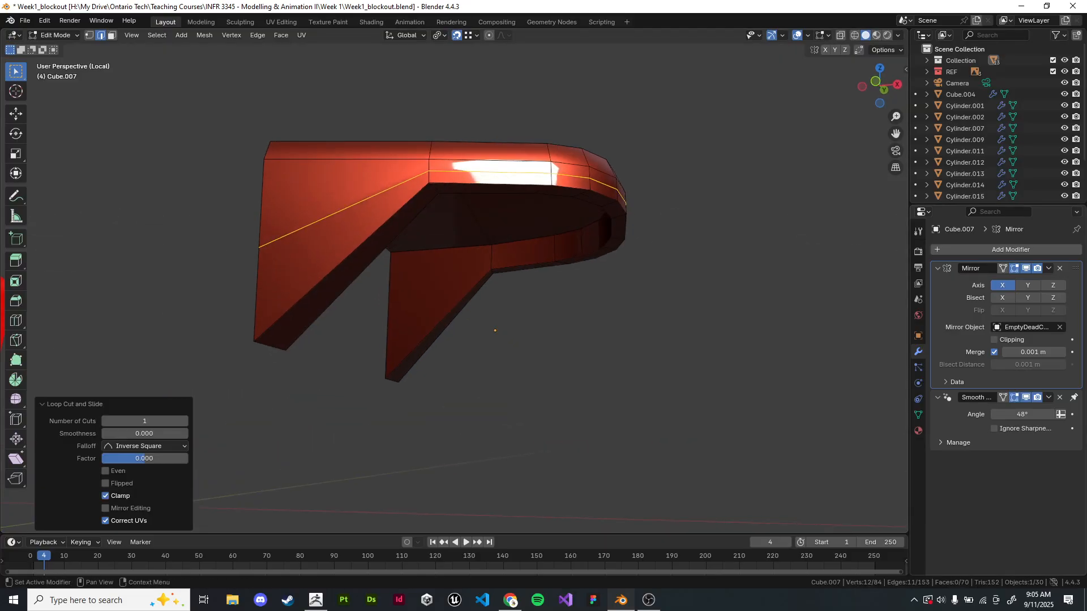
- Add a Subdivision Surface modifier to the bracket and inspect the smoothed shape in Object Mode
{"action": "left_click", "coordinate": [965, 250]}
{"action": "left_click", "coordinate": [966, 250]}
{"action": "type", "text": "sub"}
{"action": "key", "text": "Return"}
{"action": "key", "text": "Tab"}
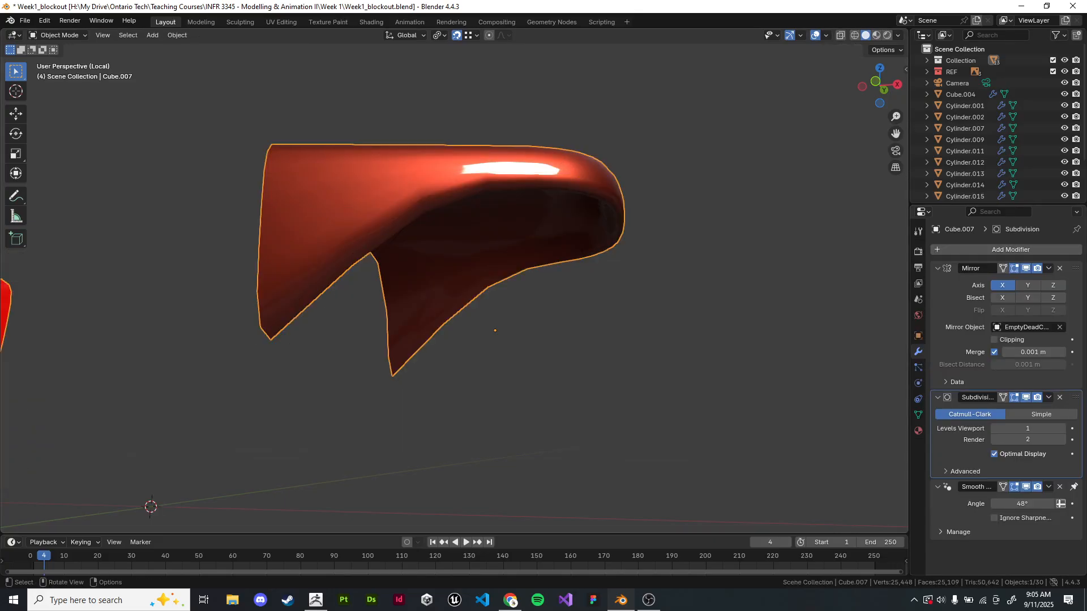
{"action": "left_click", "coordinate": [495, 330]}
{"action": "mouse_move", "coordinate": [494, 332]}
{"action": "middle_mouse_down"}
{"action": "mouse_move", "coordinate": [508, 356]}
{"action": "mouse_move", "coordinate": [501, 339]}
{"action": "middle_mouse_up"}
- Dissolve the bracket's side edge loop in Edit Mode and recut a single centred loop in its place
{"action": "key", "text": "Tab"}
{"action": "key", "text": "ctrl+x"}
{"action": "key", "text": "ctrl+r"}
{"action": "left_click", "coordinate": [428, 203]}
{"action": "right_click", "coordinate": [427, 204]}
{"action": "scroll", "coordinate": [455, 280], "scroll_direction": "down", "scroll_amount": 2}
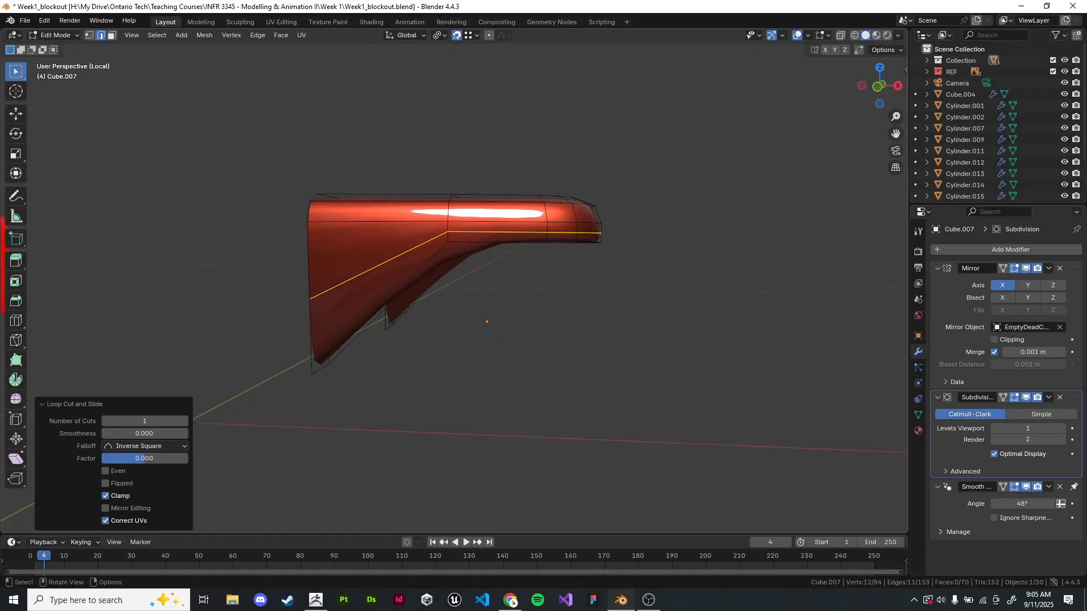
{"action": "scroll", "coordinate": [459, 281], "scroll_direction": "up", "scroll_amount": 1}
{"action": "middle_click_drag", "start_coordinate": [455, 281], "coordinate": [504, 241]}
{"action": "scroll", "coordinate": [515, 286], "scroll_direction": "up", "scroll_amount": 1}
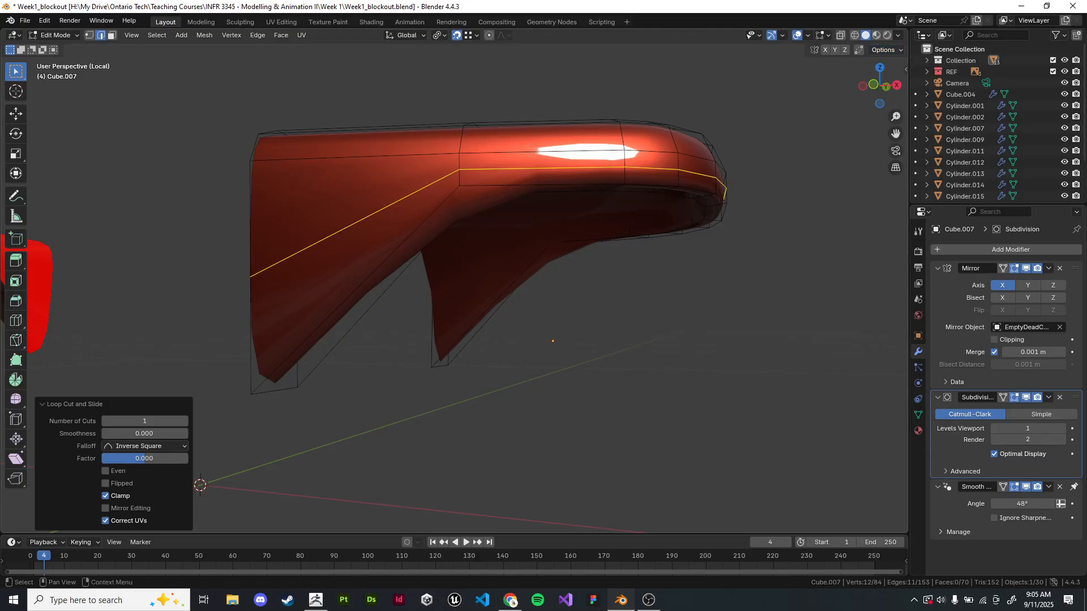
- Show the sidebar and enable Screencast Keys
{"action": "key", "text": "n"}
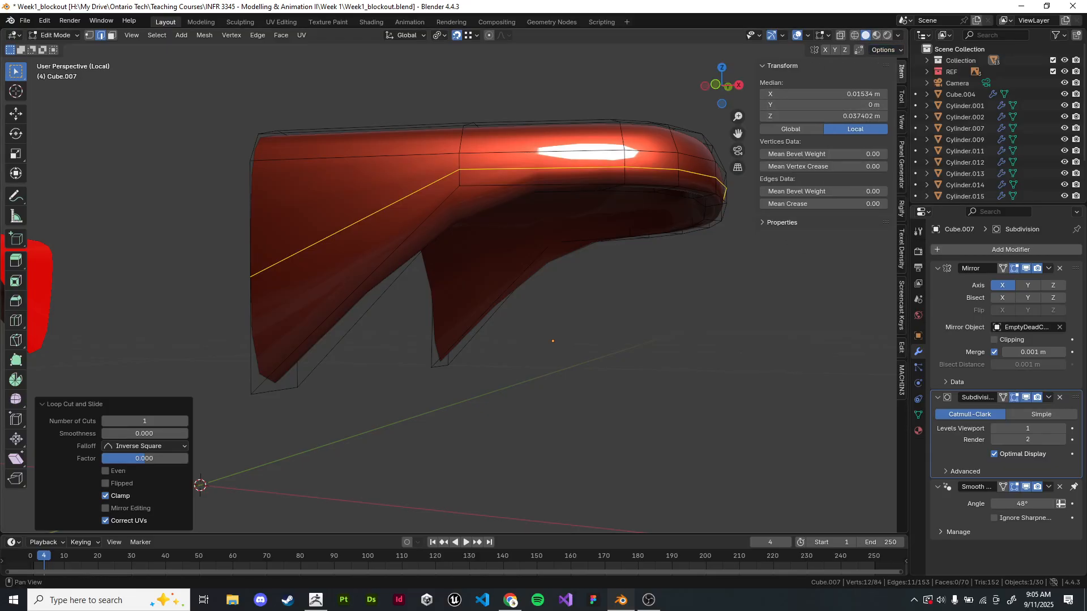
{"action": "left_click", "coordinate": [900, 305]}
{"action": "left_click", "coordinate": [761, 65]}
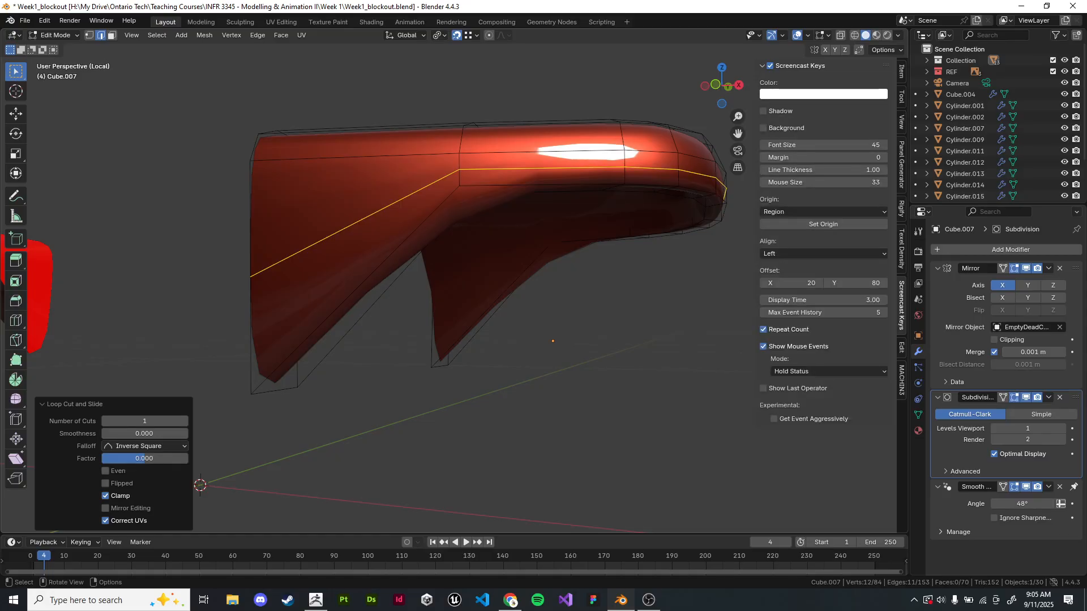
- Check the bracket's smoothed shape in Object Mode, return to Edit Mode and hide the sidebar
{"action": "left_click", "coordinate": [650, 295]}
{"action": "key", "text": "Tab"}
{"action": "key", "text": "Tab"}
{"action": "middle_click_drag", "start_coordinate": [565, 294], "coordinate": [464, 314], "text": "shift"}
{"action": "key", "text": "n"}
- Select the bracket's centred side edge loop and slide it fully down onto the bottom edge
{"action": "left_click", "coordinate": [525, 212]}
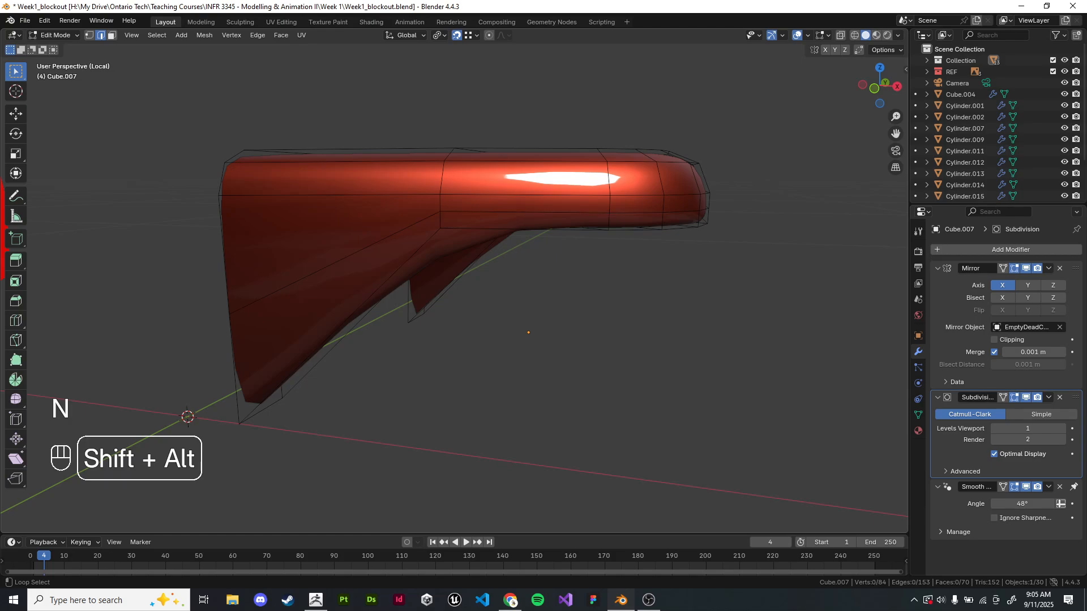
{"action": "left_click", "coordinate": [524, 213], "text": "alt+shift"}
{"action": "middle_click_drag", "start_coordinate": [524, 212], "coordinate": [759, 220]}
{"action": "key", "text": "g"}
{"action": "key", "text": "g"}
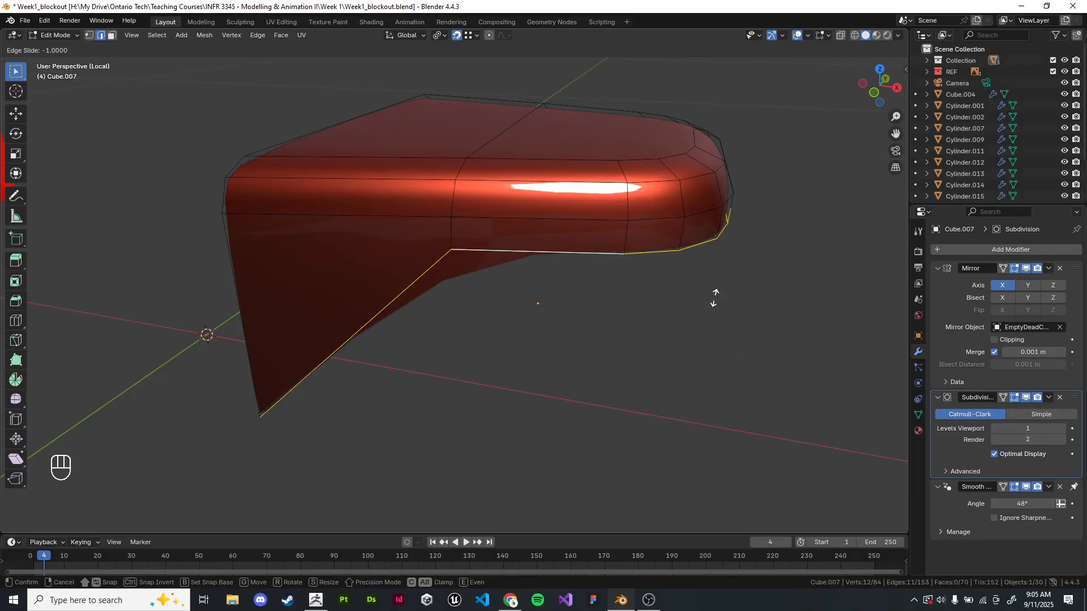
{"action": "left_click", "coordinate": [703, 335]}
{"action": "middle_click_drag", "start_coordinate": [537, 304], "coordinate": [538, 278], "text": "shift"}
{"action": "scroll", "coordinate": [532, 283], "scroll_direction": "up", "scroll_amount": 1}
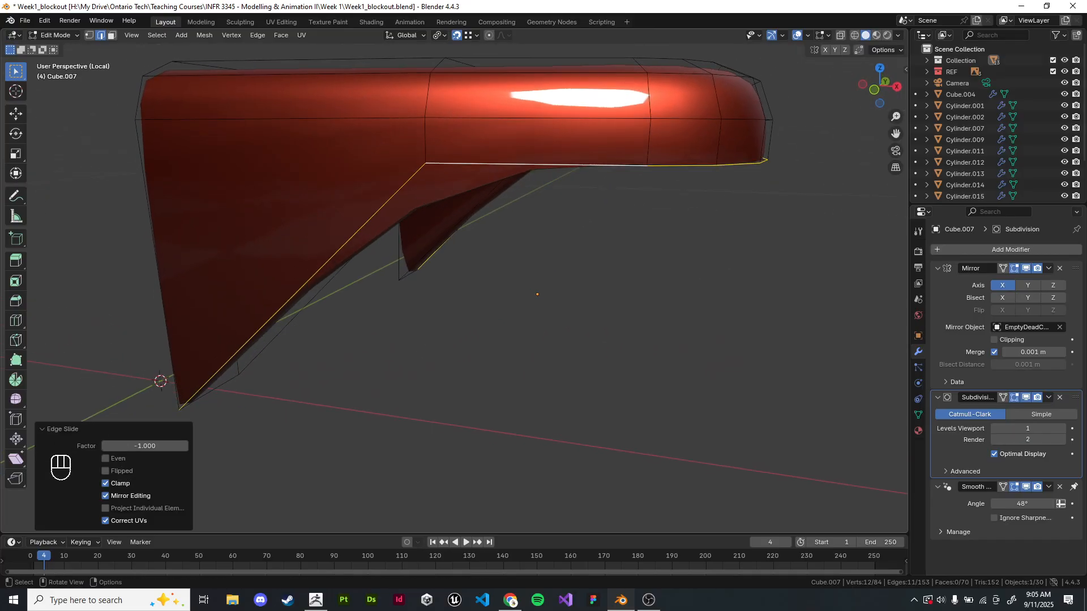
- Raise the side support loop about 0.0019 m along Z and compare the bracket in Object and Edit Mode
{"action": "key", "text": "g"}
{"action": "key", "text": "g"}
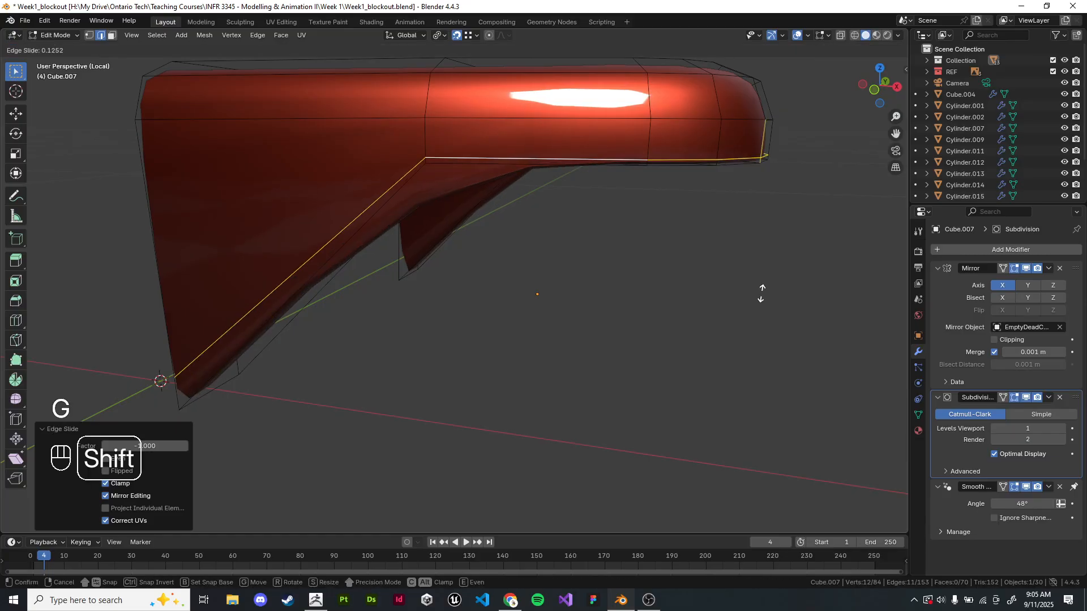
{"action": "left_click", "coordinate": [761, 296]}
{"action": "middle_click_drag", "start_coordinate": [538, 294], "coordinate": [548, 305]}
{"action": "key", "text": "g"}
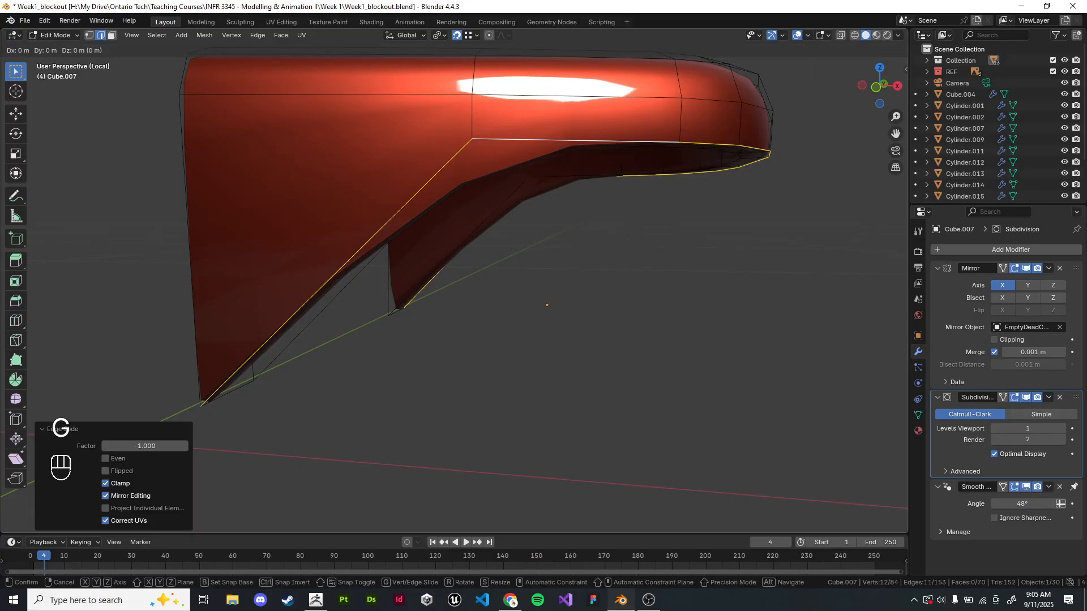
{"action": "key", "text": "z"}
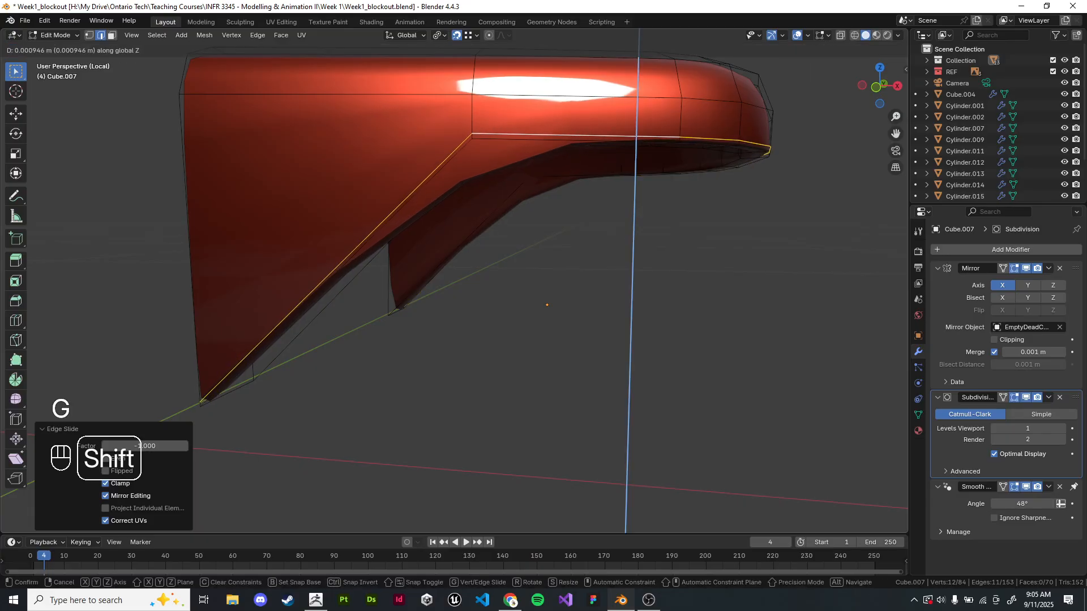
{"action": "left_click", "coordinate": [547, 304], "text": "shift"}
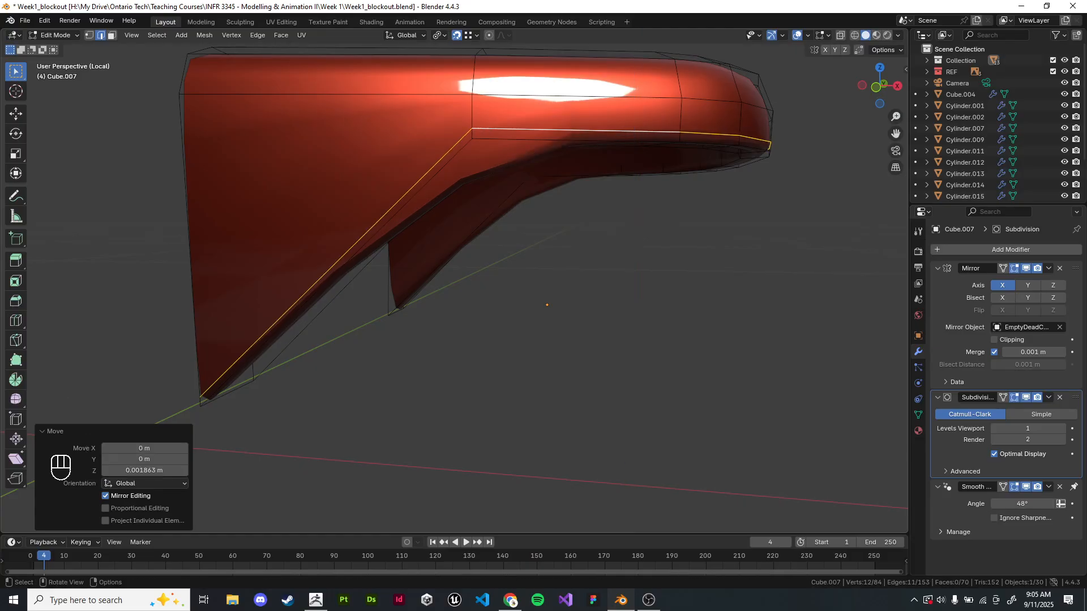
{"action": "middle_click_drag", "start_coordinate": [547, 305], "coordinate": [515, 362]}
{"action": "key", "text": "Tab"}
{"action": "key", "text": "Tab"}
{"action": "key", "text": "Tab"}
{"action": "key", "text": "Tab"}
- Try a loop cut across the bracket's wide section, slid to the open end, and dissolve it
{"action": "key", "text": "ctrl+r"}
{"action": "left_click", "coordinate": [416, 249]}
{"action": "right_click", "coordinate": [417, 249]}
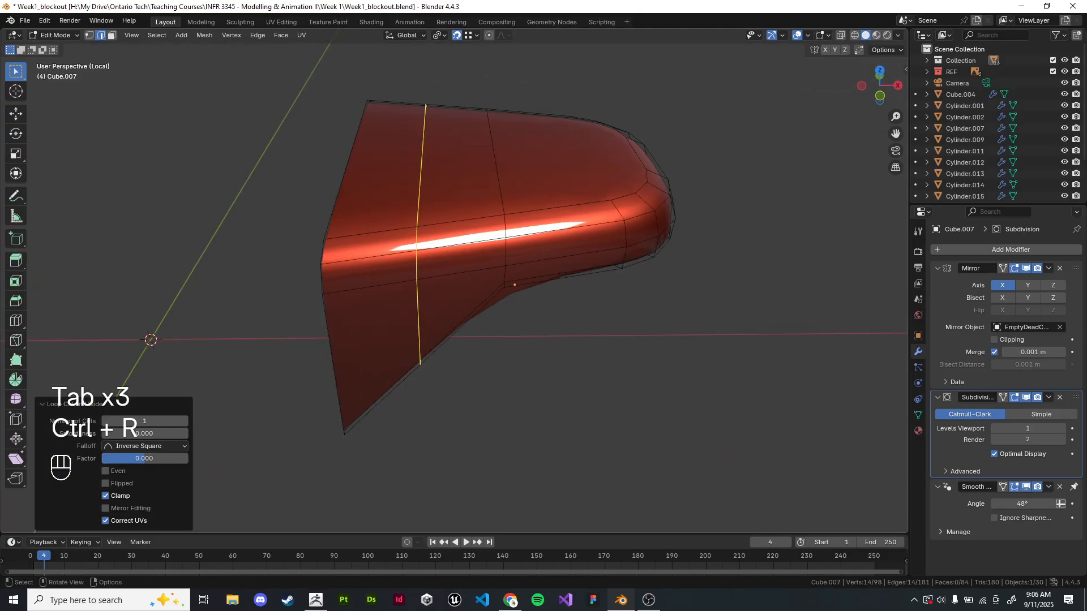
{"action": "key", "text": "g"}
{"action": "key", "text": "g"}
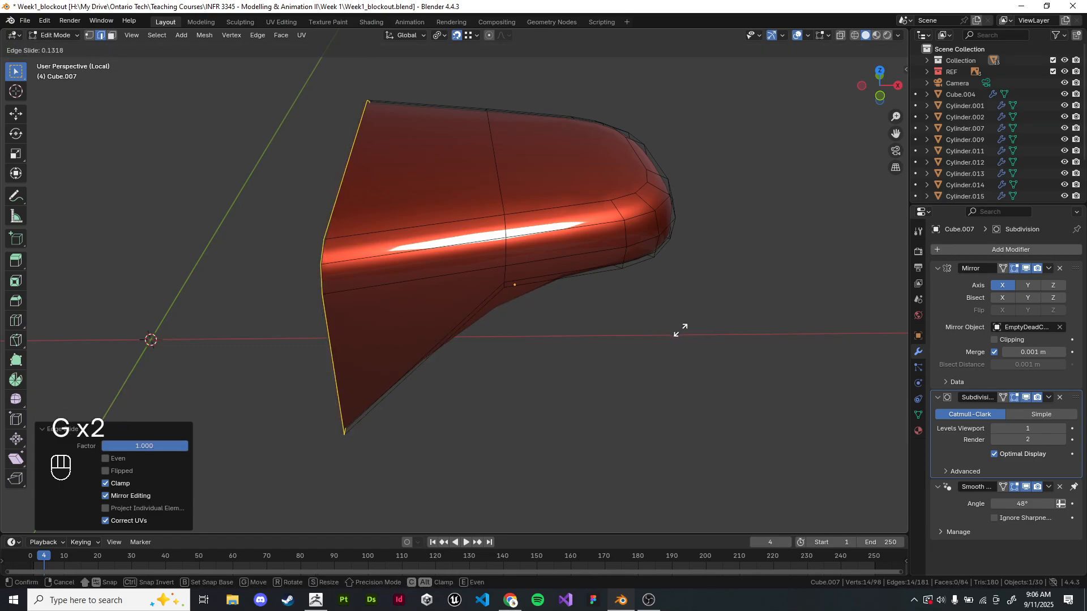
{"action": "right_click", "coordinate": [707, 324]}
{"action": "middle_click_drag", "start_coordinate": [328, 292], "coordinate": [472, 235], "text": "shift"}
{"action": "scroll", "coordinate": [397, 277], "scroll_direction": "up", "scroll_amount": 5}
{"action": "scroll", "coordinate": [396, 277], "scroll_direction": "down", "scroll_amount": 1}
{"action": "key", "text": "ctrl+x"}
{"action": "scroll", "coordinate": [396, 277], "scroll_direction": "down", "scroll_amount": 1}
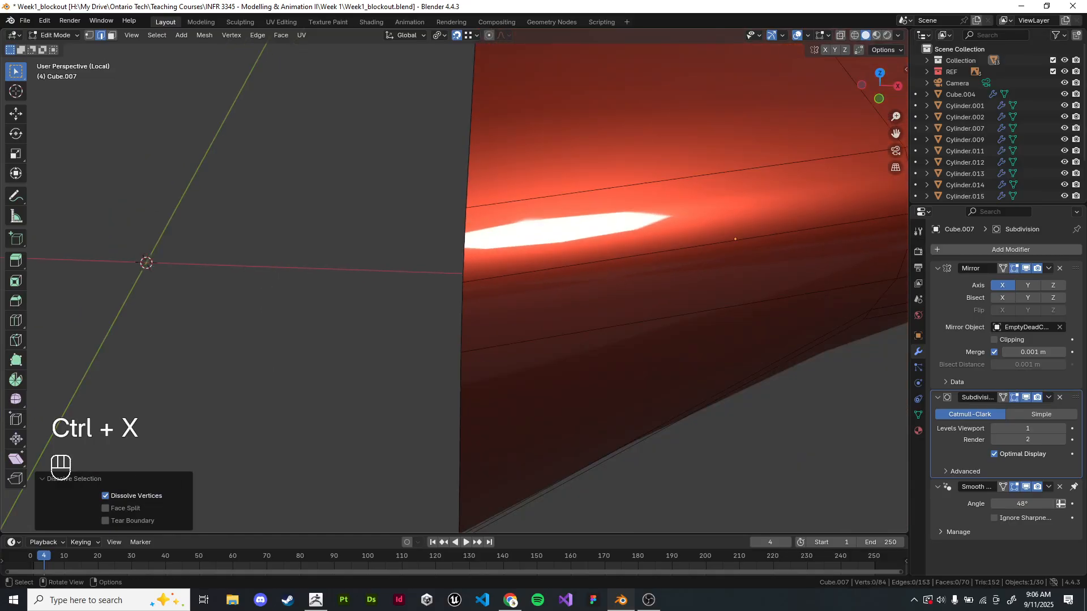
- Switch to vertex selection and try to fill from the two lower corner vertices at the bracket's open end
{"action": "scroll", "coordinate": [406, 278], "scroll_direction": "down", "scroll_amount": 2}
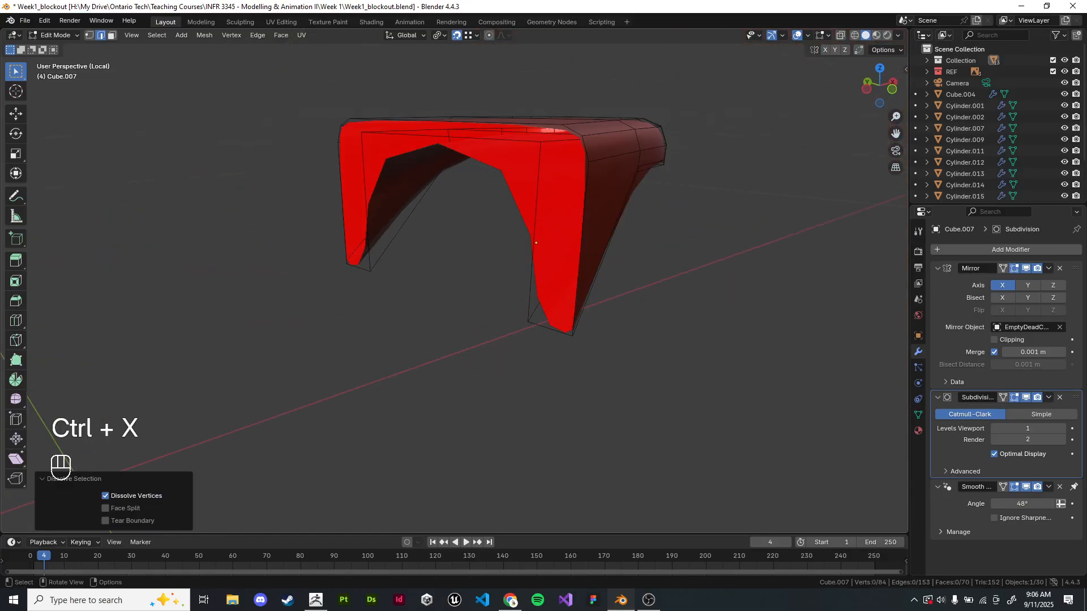
{"action": "left_click", "coordinate": [55, 35]}
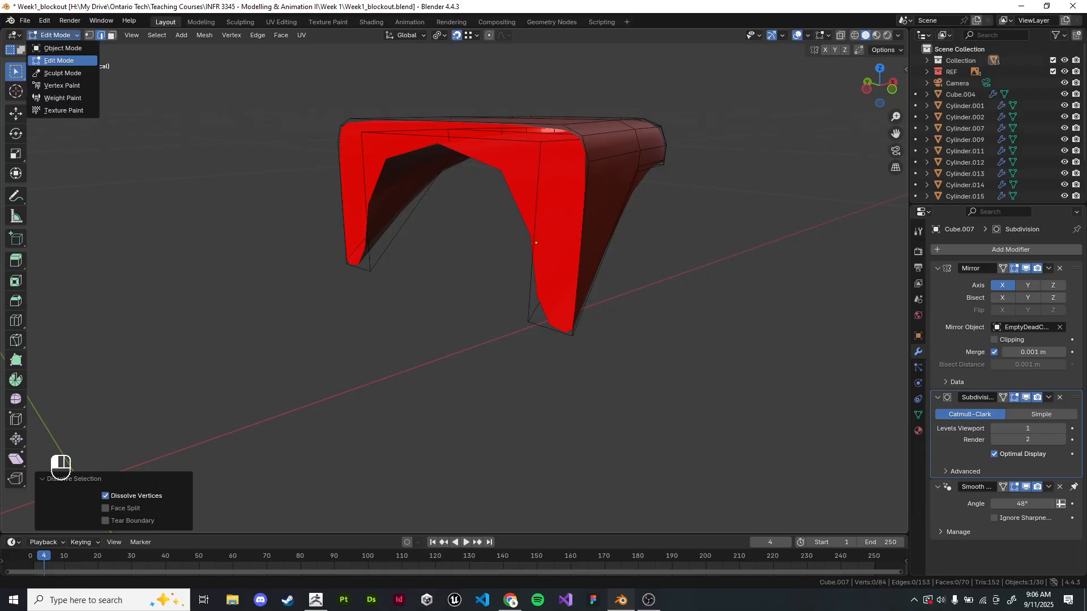
{"action": "left_click", "coordinate": [89, 35]}
{"action": "left_click", "coordinate": [572, 335]}
{"action": "left_click", "coordinate": [527, 322], "text": "shift"}
{"action": "middle_click_drag", "start_coordinate": [527, 321], "coordinate": [544, 317]}
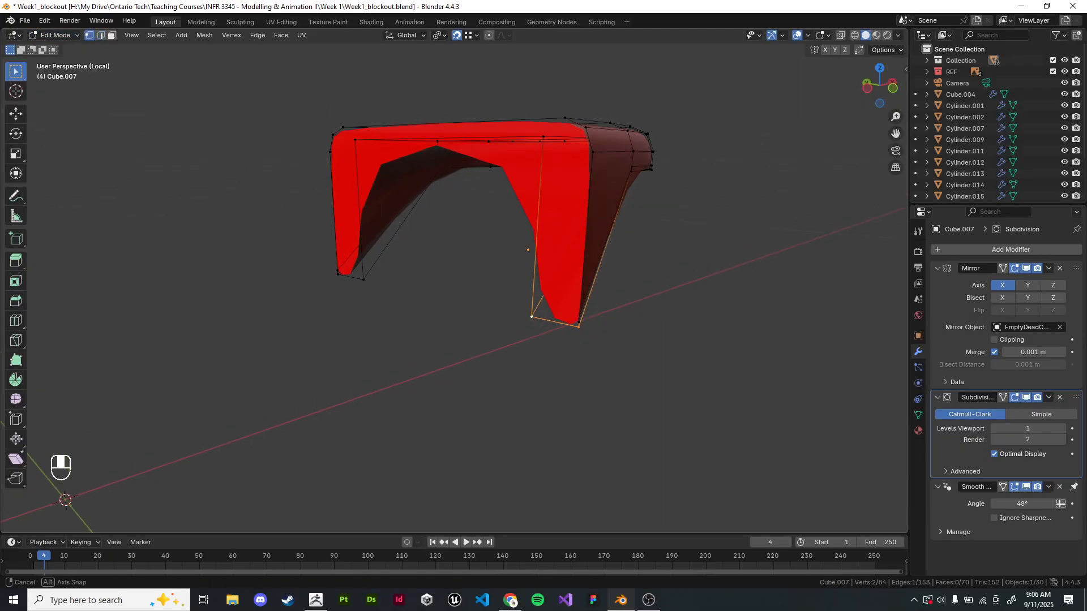
{"action": "key", "text": "f"}
{"action": "key", "text": "ctrl+z"}
- Try to close the bracket's open end with a single face from its border loop
{"action": "left_click", "coordinate": [591, 186], "text": "alt+shift"}
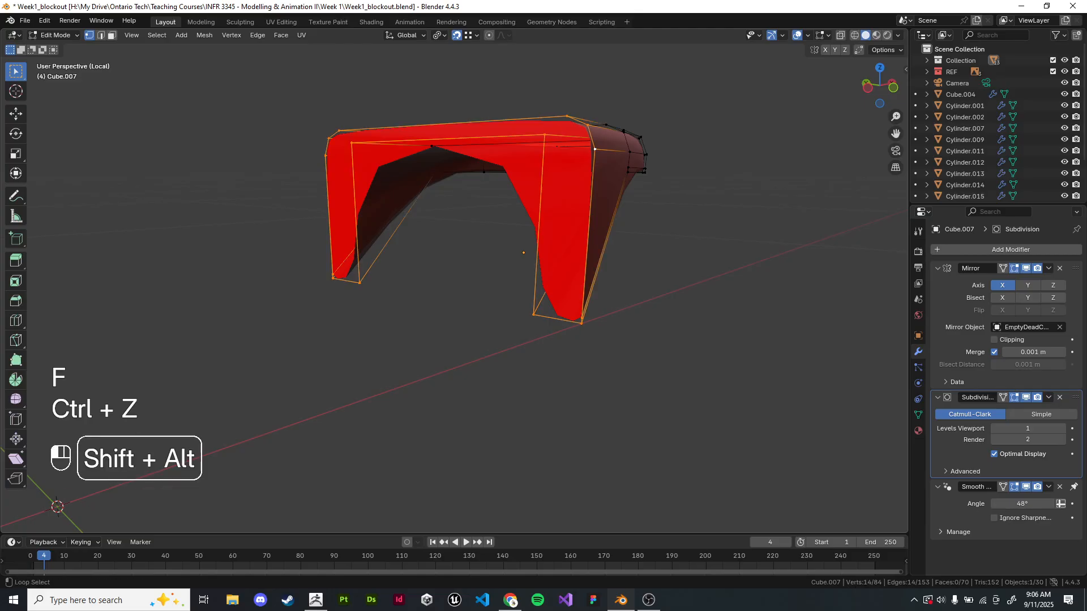
{"action": "left_click", "coordinate": [592, 187], "text": "alt+shift"}
{"action": "left_click", "coordinate": [592, 186], "text": "alt+shift"}
{"action": "key", "text": "f"}
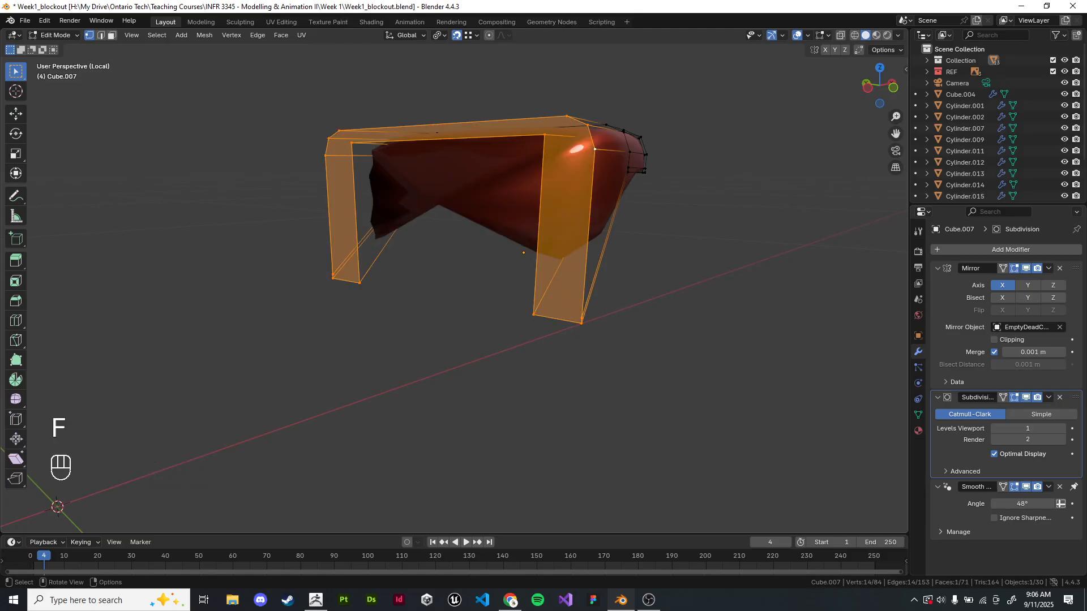
{"action": "key", "text": "Tab"}
{"action": "middle_click_drag", "start_coordinate": [592, 187], "coordinate": [565, 266]}
{"action": "key", "text": "ctrl+z"}
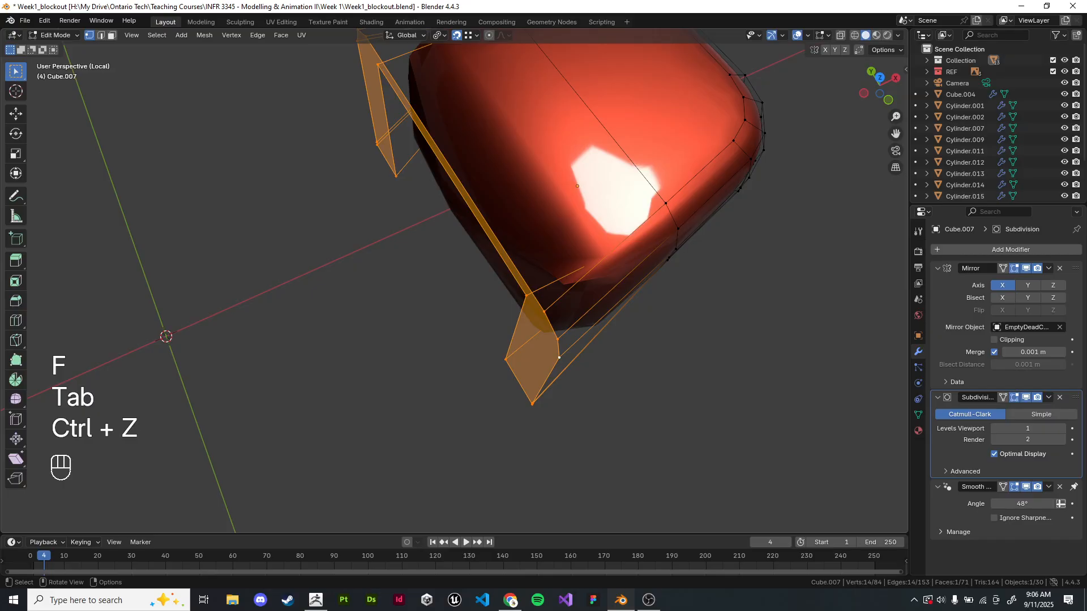
{"action": "key", "text": "ctrl+z"}
- Examine the smoothed bracket and its wireframe in front view, especially the corner where the leg meets the arm
{"action": "middle_click_drag", "start_coordinate": [577, 185], "coordinate": [592, 248]}
{"action": "key", "text": "Tab"}
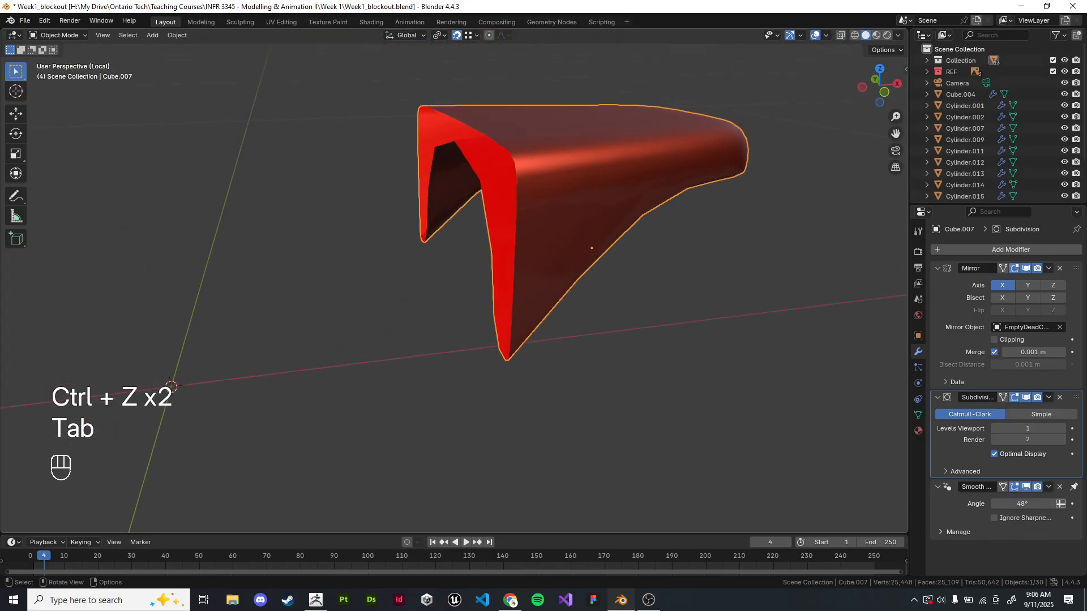
{"action": "key", "text": "KP_3"}
{"action": "key", "text": "KP_1"}
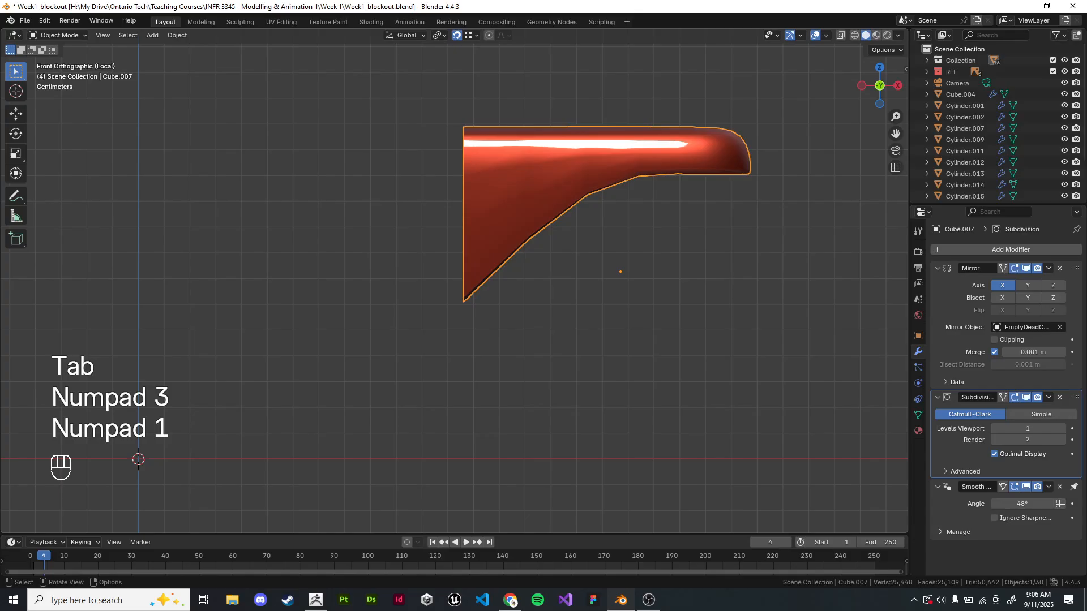
{"action": "scroll", "coordinate": [452, 281], "scroll_direction": "up", "scroll_amount": 2}
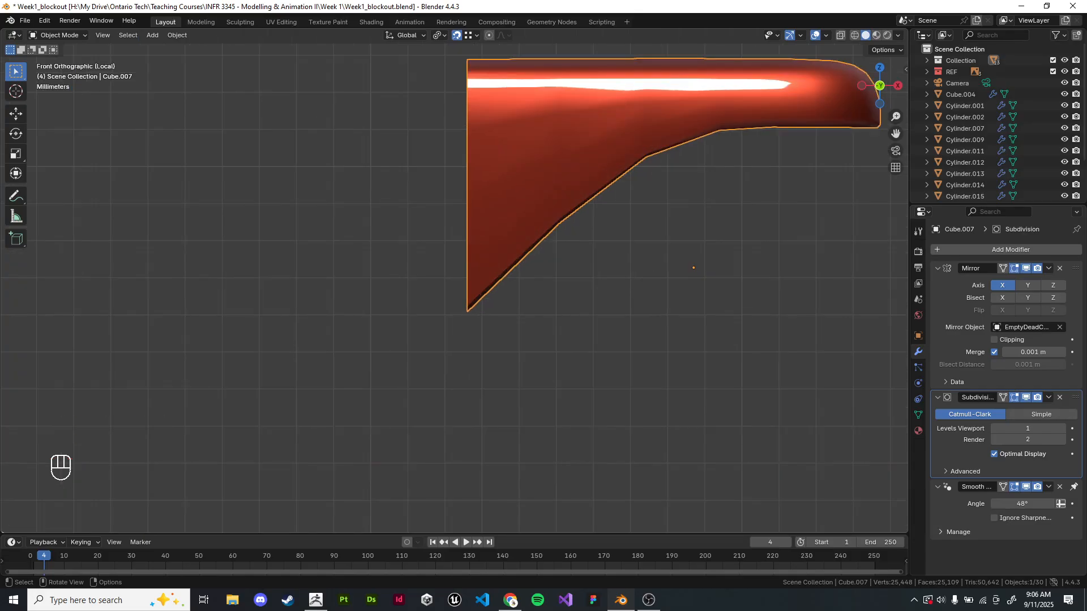
{"action": "middle_click_drag", "start_coordinate": [693, 267], "coordinate": [530, 278], "text": "shift"}
{"action": "key", "text": "Tab"}
{"action": "key", "text": "alt+a"}
{"action": "scroll", "coordinate": [530, 278], "scroll_direction": "up", "scroll_amount": 1}
{"action": "middle_click_drag", "start_coordinate": [530, 278], "coordinate": [522, 407]}
{"action": "key", "text": "KP_1"}
{"action": "key", "text": "KP_3"}
{"action": "key", "text": "KP_1"}
{"action": "scroll", "coordinate": [522, 406], "scroll_direction": "up", "scroll_amount": 3}
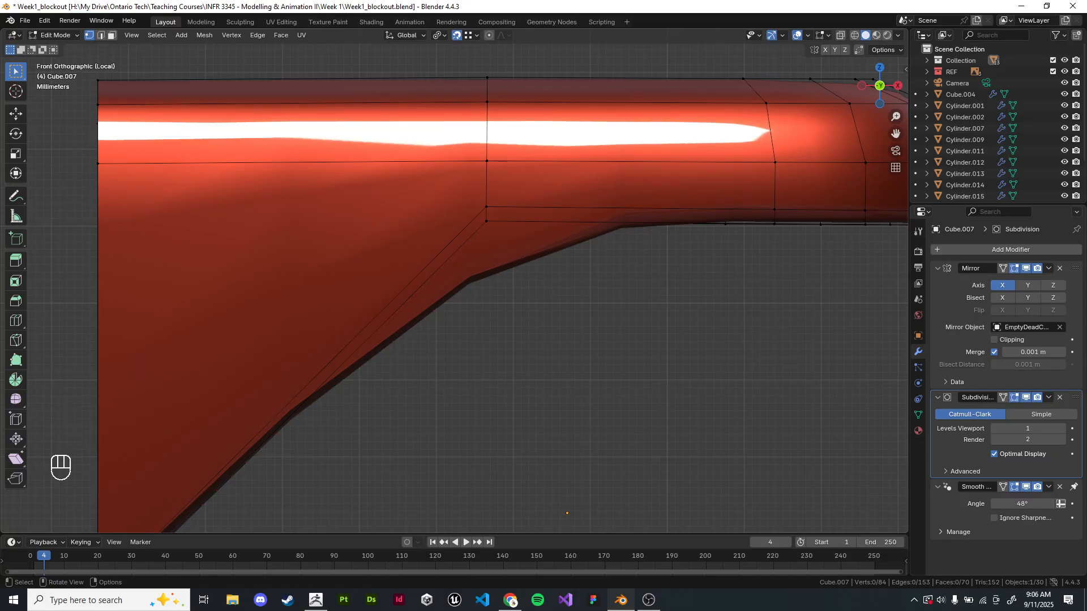
- Add a loop cut on the bracket's arm and slide it close beside the corner where the leg begins
{"action": "key", "text": "ctrl+r"}
{"action": "left_click", "coordinate": [712, 358]}
{"action": "right_click", "coordinate": [713, 357]}
{"action": "key", "text": "g"}
{"action": "key", "text": "g"}
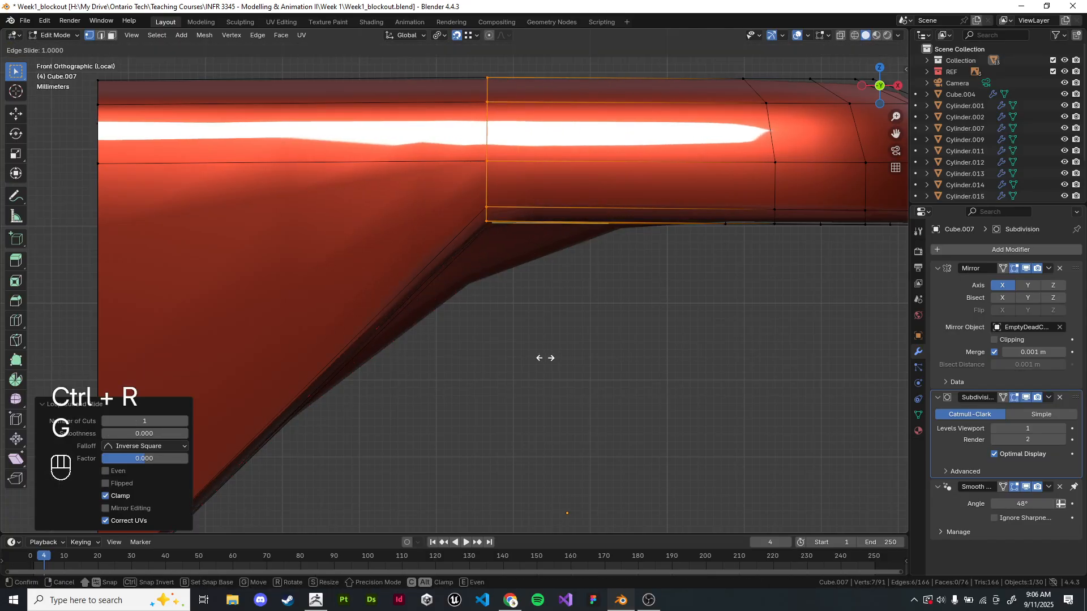
{"action": "left_click", "coordinate": [519, 358]}
{"action": "middle_click_drag", "start_coordinate": [567, 513], "coordinate": [505, 328]}
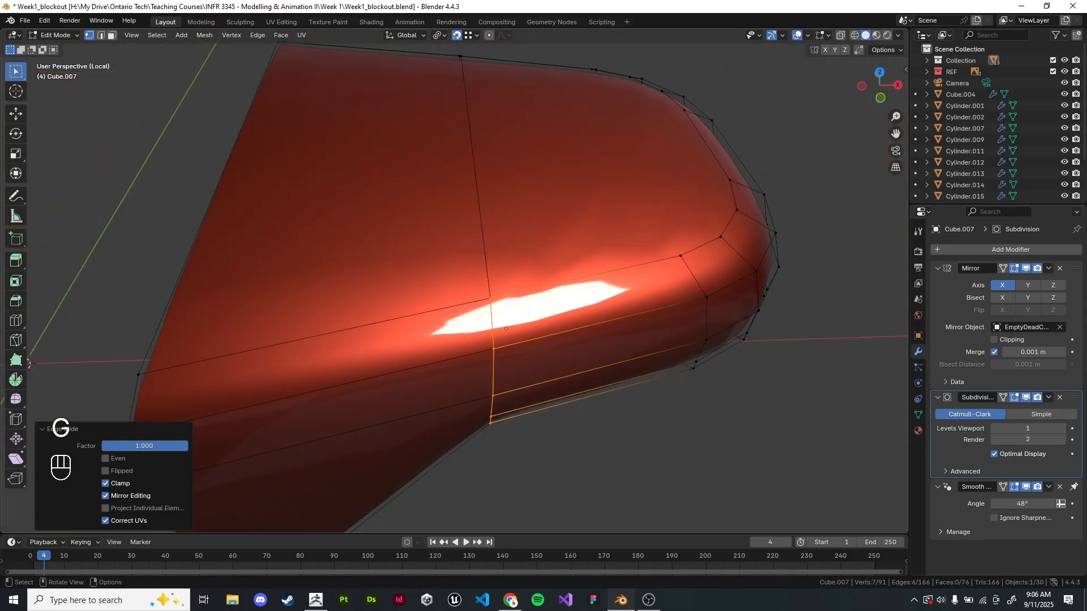
{"action": "key", "text": "g"}
{"action": "key", "text": "g"}
{"action": "left_click", "coordinate": [791, 144]}
{"action": "middle_click_drag", "start_coordinate": [791, 145], "coordinate": [786, 85]}
- Add a loop cut across the leg section, slide it close to the same corner, and check the sharpened bend in Object Mode
{"action": "key", "text": "ctrl+r"}
{"action": "left_click", "coordinate": [518, 359]}
{"action": "key", "text": "g"}
{"action": "key", "text": "g"}
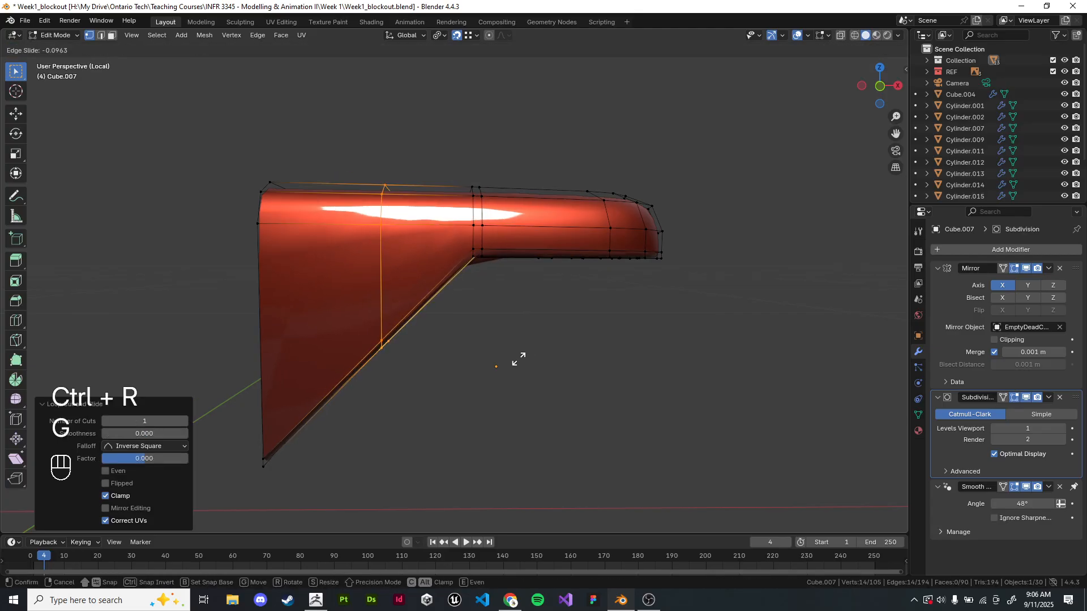
{"action": "left_click", "coordinate": [661, 331]}
{"action": "scroll", "coordinate": [662, 351], "scroll_direction": "up", "scroll_amount": 6}
{"action": "key", "text": "g"}
{"action": "key", "text": "g"}
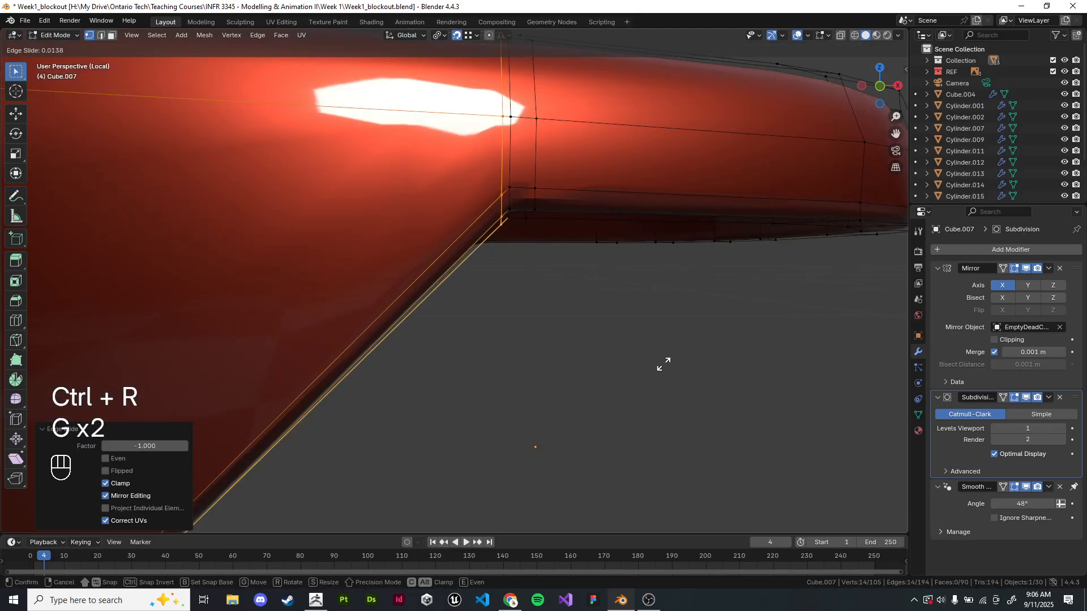
{"action": "left_click", "coordinate": [651, 364]}
{"action": "key", "text": "Tab"}
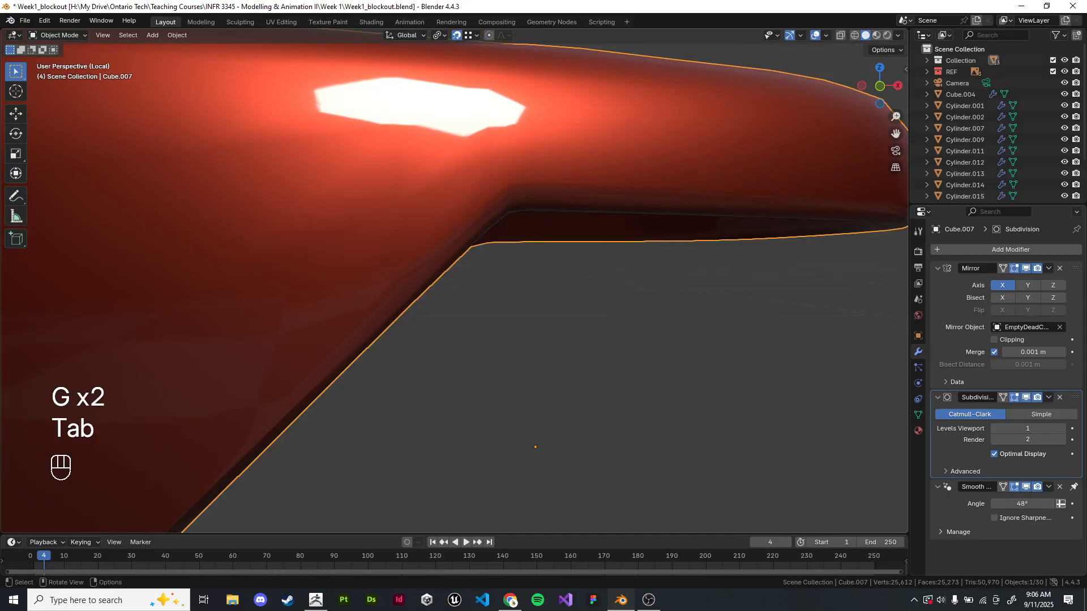
{"action": "scroll", "coordinate": [633, 407], "scroll_direction": "down", "scroll_amount": 2}
{"action": "middle_click_drag", "start_coordinate": [651, 364], "coordinate": [518, 438]}
- Symmetrize the arm's support loop onto the bracket's other side and connect its two ends across the top face
{"action": "key", "text": "Tab"}
{"action": "scroll", "coordinate": [634, 407], "scroll_direction": "down", "scroll_amount": 4}
{"action": "key", "text": "alt+x"}
{"action": "middle_click_drag", "start_coordinate": [509, 396], "coordinate": [535, 391]}
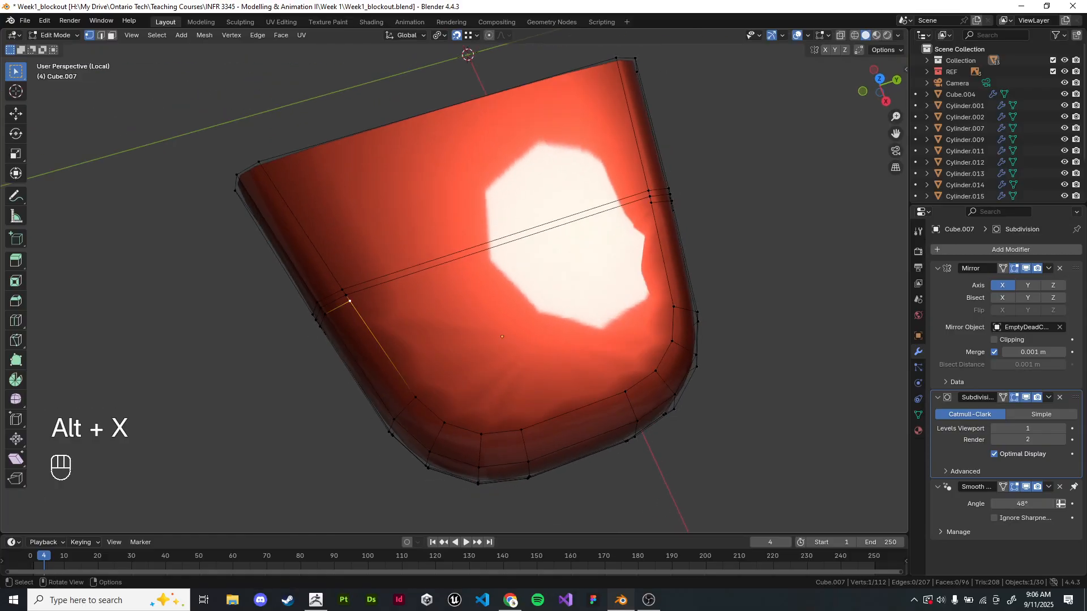
{"action": "left_click", "coordinate": [651, 203], "text": "shift"}
{"action": "key", "text": "j"}
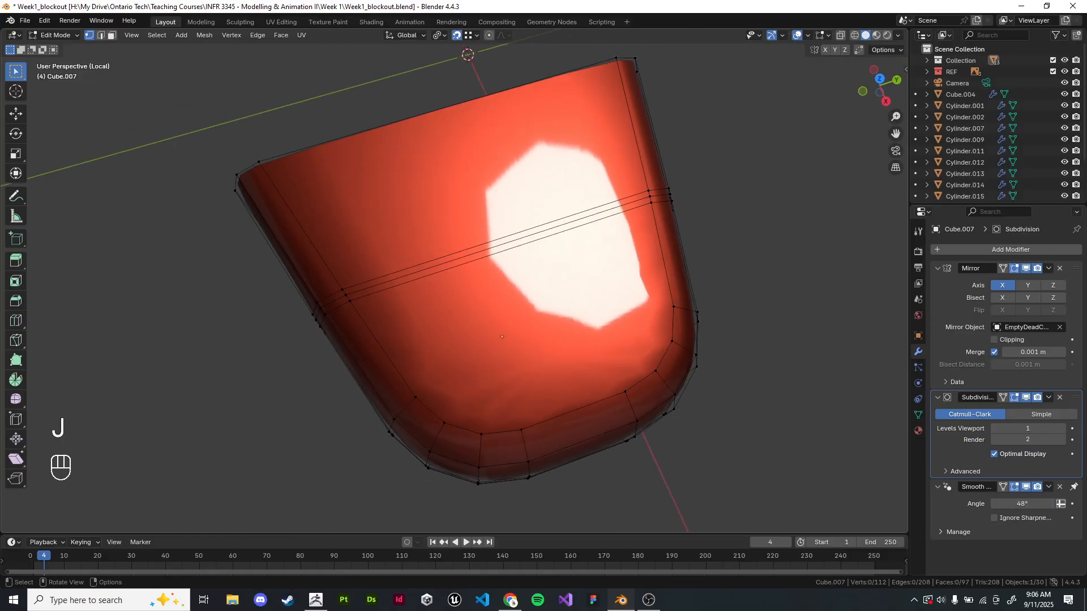
{"action": "middle_click_drag", "start_coordinate": [396, 340], "coordinate": [628, 323]}
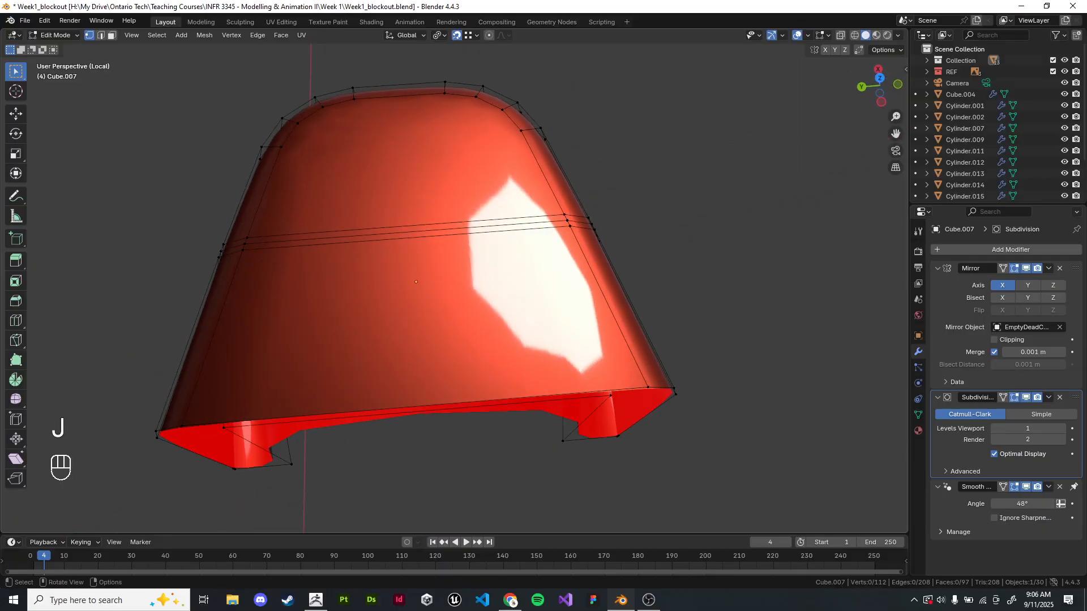
- In top view, cut centre loops through the rounded end and the leg section, and join them with an edge along the top
{"action": "key", "text": "KP_7"}
{"action": "key", "text": "ctrl+r"}
{"action": "left_click", "coordinate": [651, 241]}
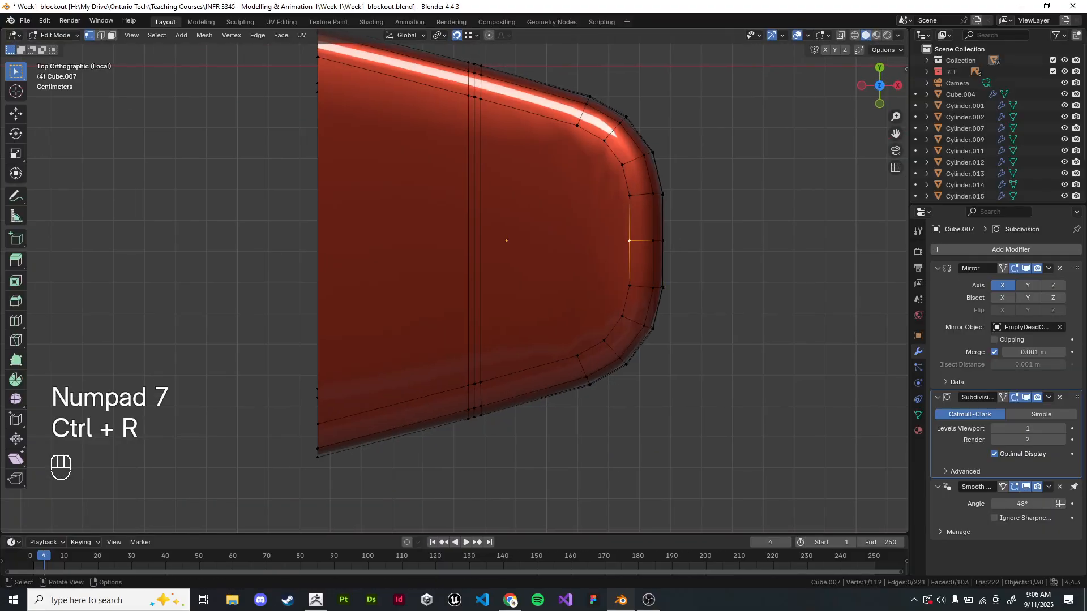
{"action": "key", "text": "ctrl+r"}
{"action": "left_click", "coordinate": [474, 241]}
{"action": "left_click", "coordinate": [481, 240], "text": "shift"}
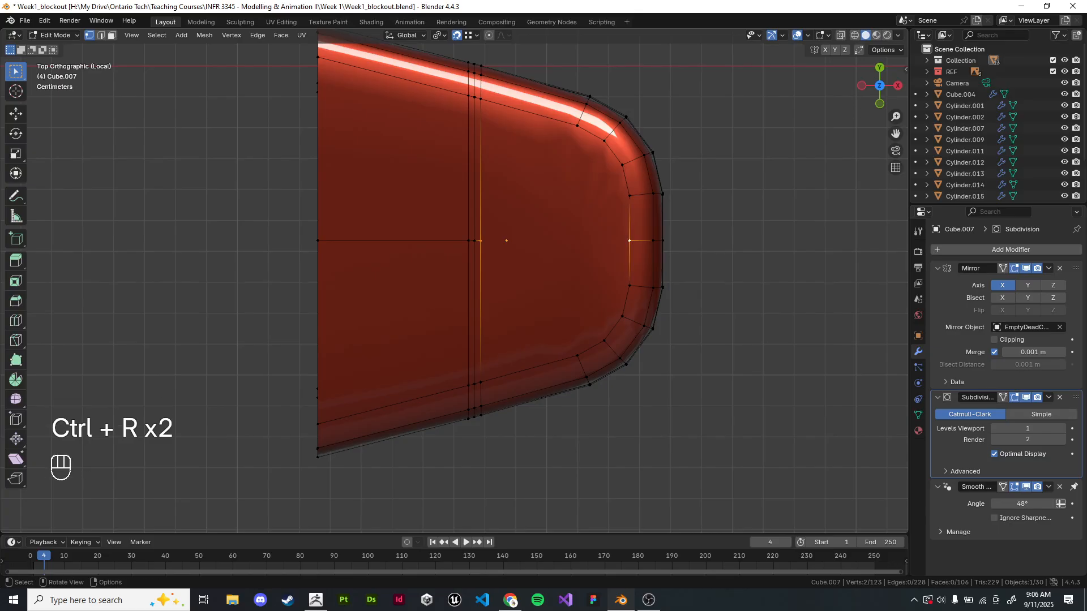
{"action": "key", "text": "j"}
{"action": "middle_click_drag", "start_coordinate": [509, 283], "coordinate": [492, 260]}
{"action": "key", "text": "Tab"}
{"action": "key", "text": "Tab"}
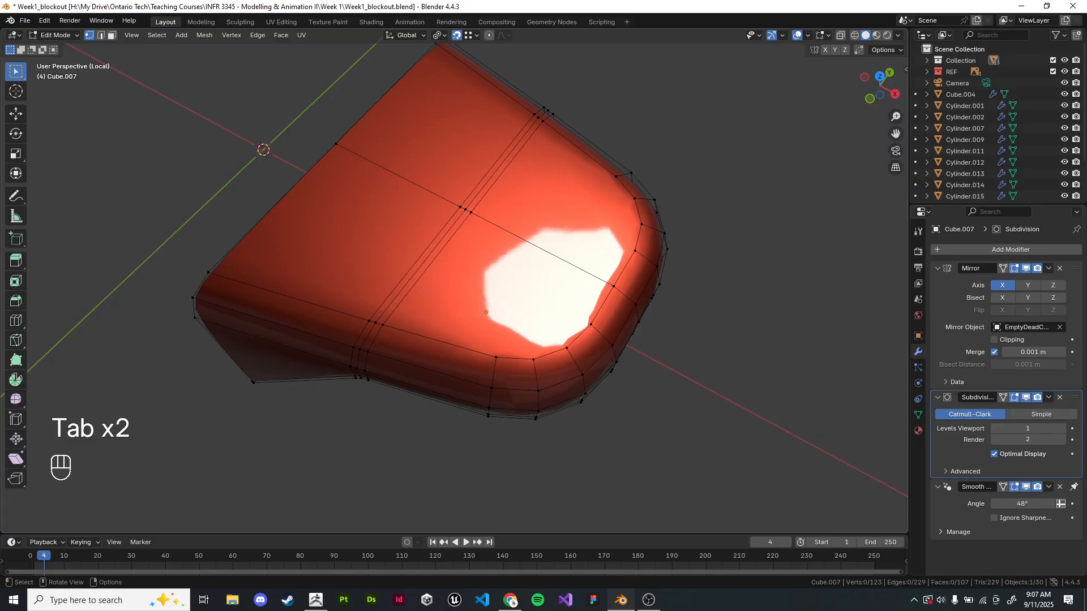
- Connect the two opposite top vertices where the rounded end begins with an edge across the bracket
{"action": "key", "text": "KP_7"}
{"action": "left_click", "coordinate": [527, 321], "text": "shift"}
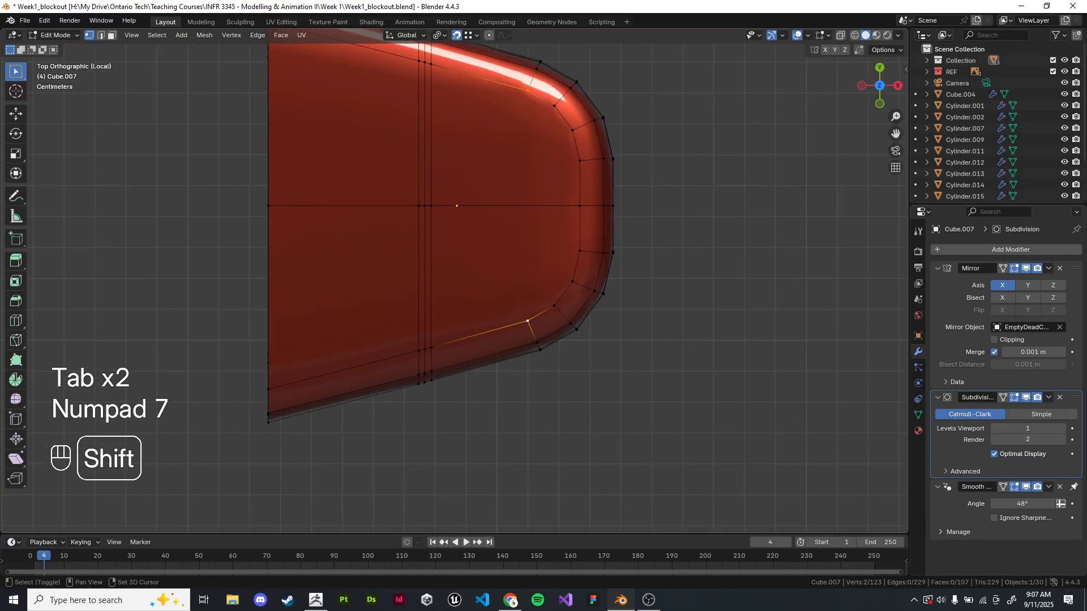
{"action": "key", "text": "j"}
{"action": "middle_click_drag", "start_coordinate": [527, 148], "coordinate": [546, 185], "text": "shift"}
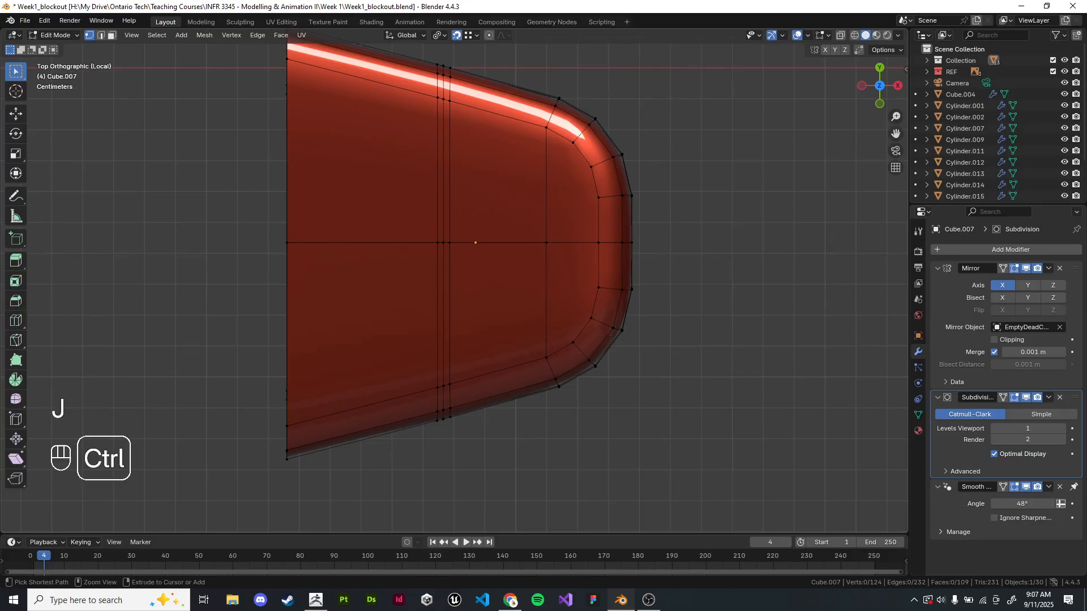
- Add a lengthwise loop cut on one half of the top face and slide it level with the rounded corner's vertex
{"action": "key", "text": "ctrl+r"}
{"action": "left_click", "coordinate": [546, 185]}
{"action": "right_click", "coordinate": [545, 185]}
{"action": "left_click", "coordinate": [545, 185]}
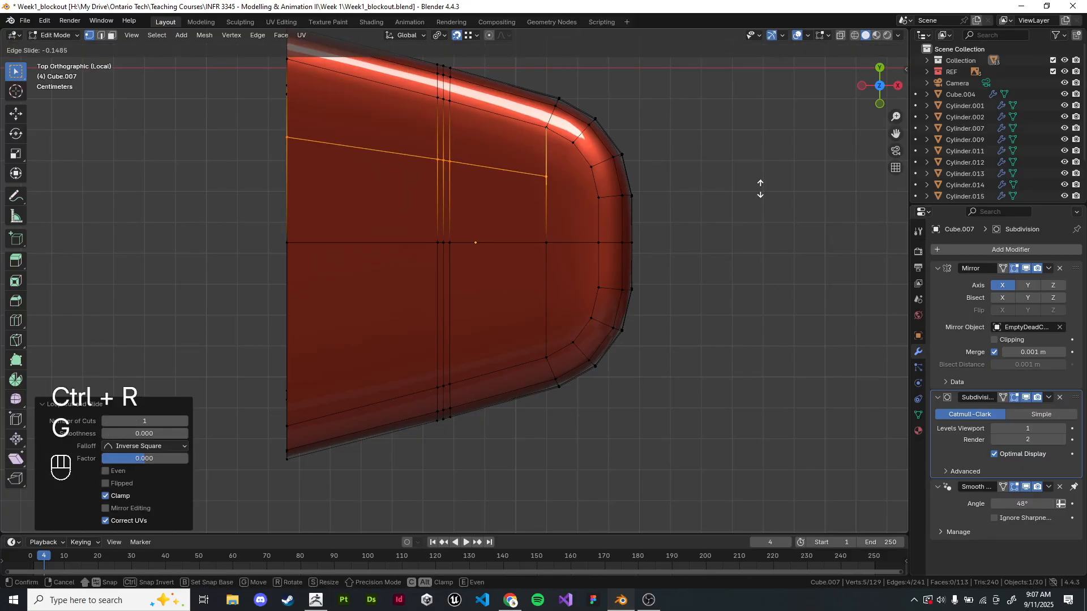
{"action": "key", "text": "g"}
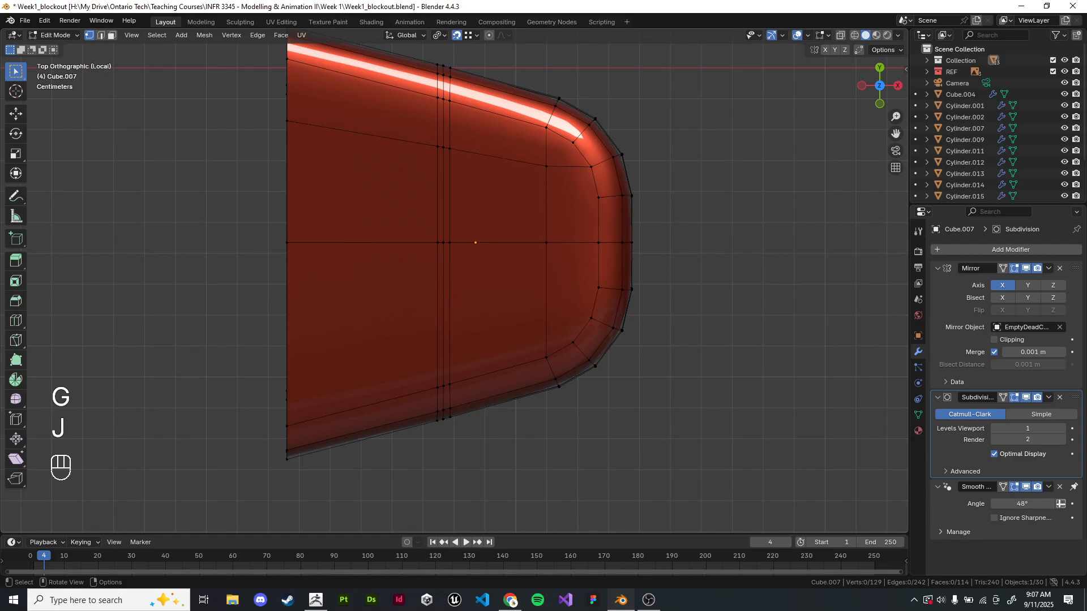
- Add another lengthwise loop cut between the slid loop and the centre edge, and join it to the rounded end's nearest inner vertex
{"action": "key", "text": "ctrl+r"}
{"action": "left_click", "coordinate": [545, 204]}
{"action": "right_click", "coordinate": [545, 204]}
{"action": "left_click", "coordinate": [545, 205]}
{"action": "left_click", "coordinate": [598, 197], "text": "shift"}
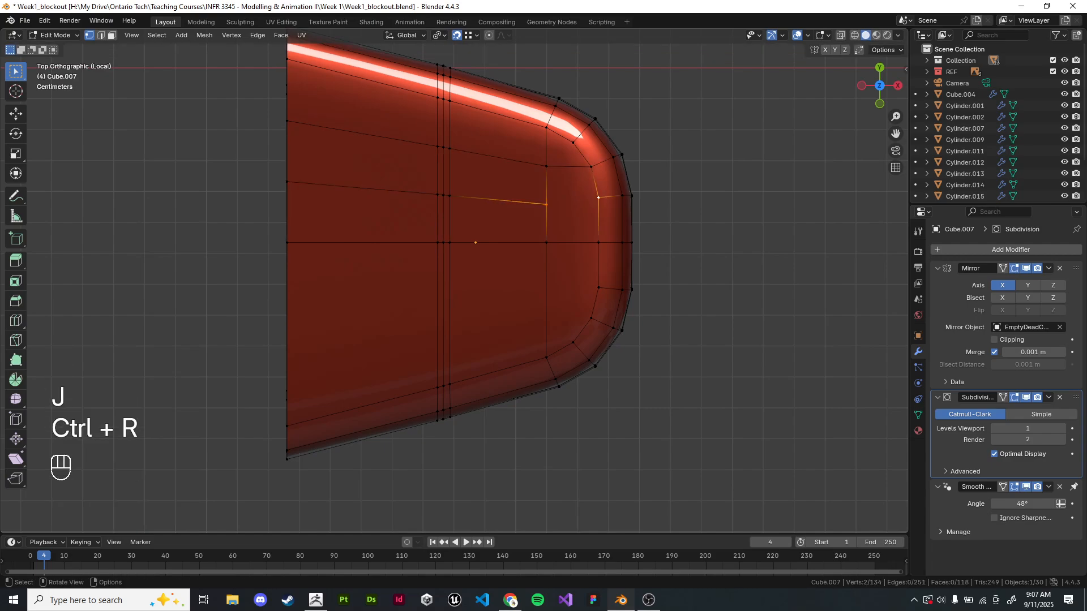
- Slide the new lengthwise edge path across the top face until it is level with the rounded end's vertex
{"action": "left_click", "coordinate": [287, 182], "text": "ctrl"}
{"action": "key", "text": "g"}
{"action": "key", "text": "g"}
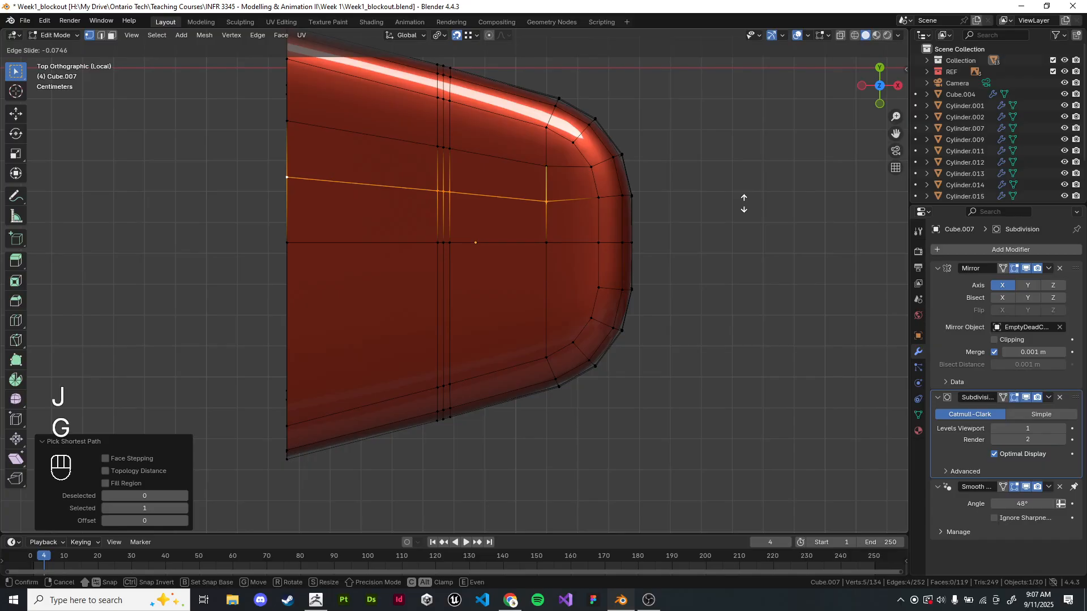
{"action": "left_click", "coordinate": [743, 198]}
{"action": "left_click", "coordinate": [755, 226]}
- Symmetrize the top face's lengthwise edges along Y onto the bracket's other half, keeping the centre edge
{"action": "key", "text": "alt+x"}
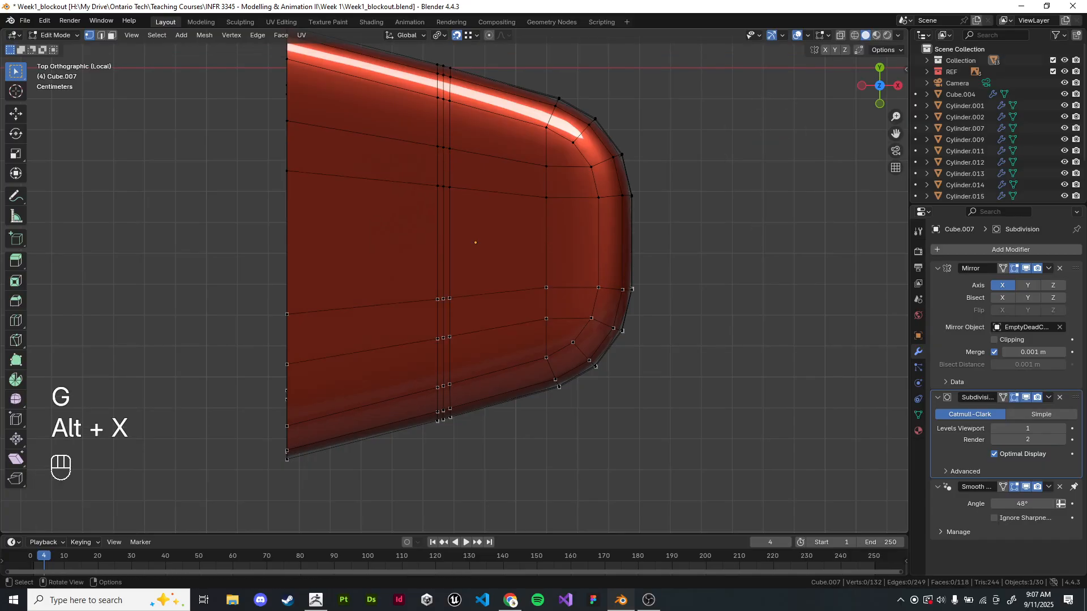
{"action": "right_click", "coordinate": [556, 317]}
{"action": "key", "text": "ctrl+z"}
{"action": "key", "text": "ctrl+z"}
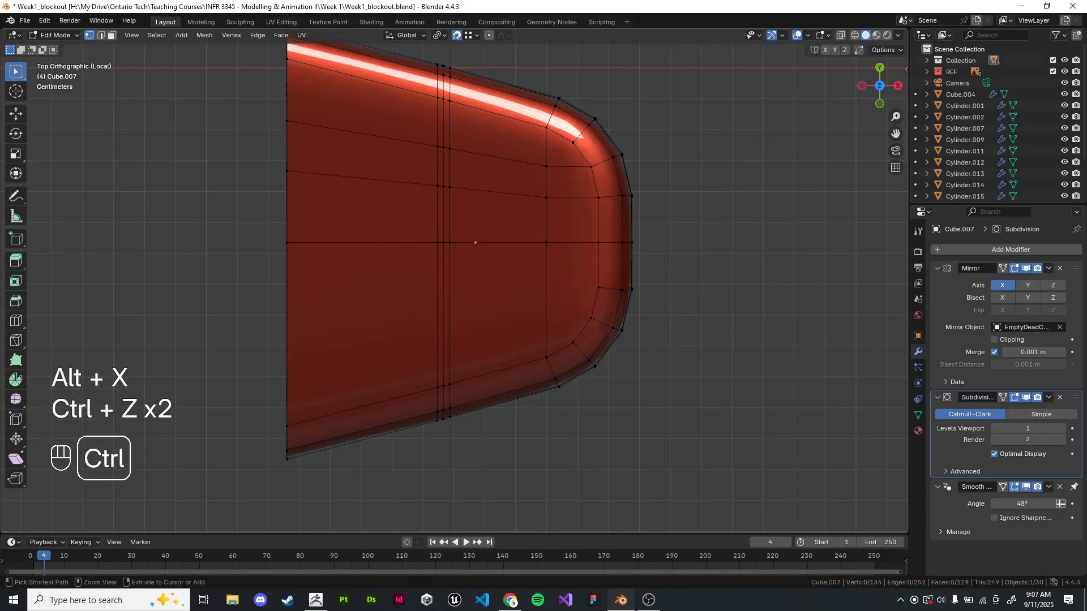
{"action": "key", "text": "alt+x"}
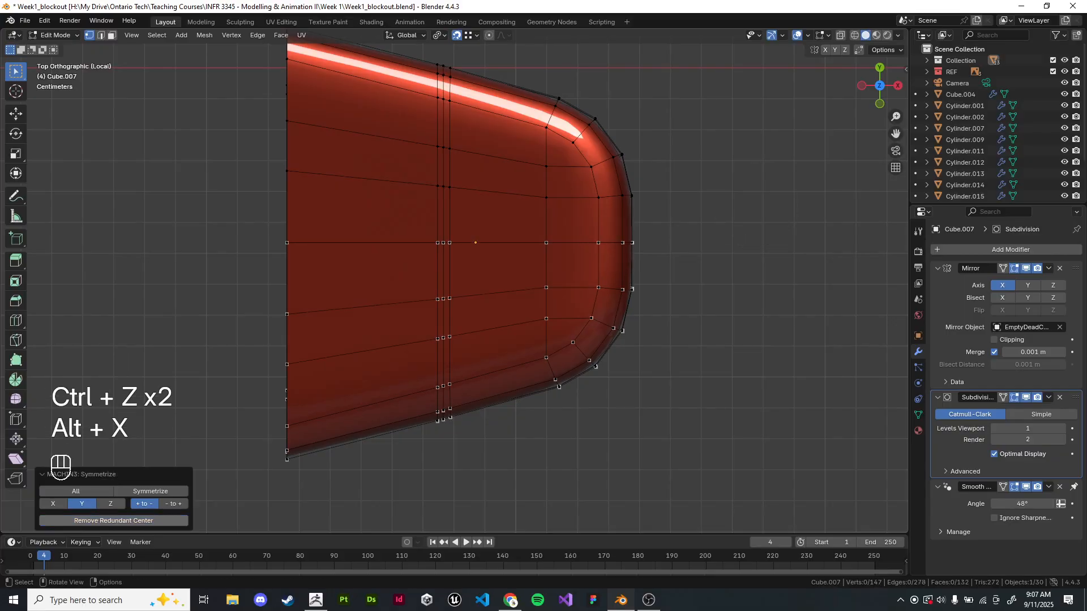
- Add a centred crosswise loop cut between the three close support loops and the bracket's rounded end
{"action": "middle_click_drag", "start_coordinate": [509, 328], "coordinate": [500, 266]}
{"action": "key", "text": "ctrl+r"}
{"action": "left_click", "coordinate": [500, 266]}
{"action": "right_click", "coordinate": [500, 266]}
{"action": "left_click", "coordinate": [396, 113]}
{"action": "middle_click_drag", "start_coordinate": [396, 130], "coordinate": [476, 116], "text": "shift"}
{"action": "key", "text": "ctrl+r"}
{"action": "left_click", "coordinate": [470, 158]}
{"action": "right_click", "coordinate": [476, 158]}
{"action": "left_click", "coordinate": [476, 125]}
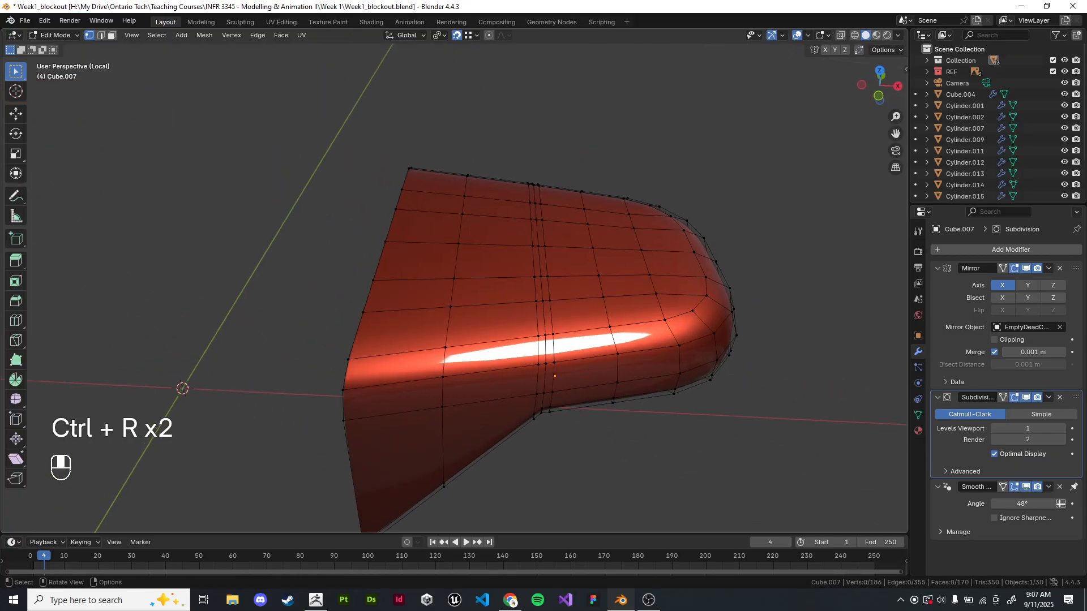
{"action": "key", "text": "ctrl+z"}
{"action": "key", "text": "ctrl+z"}
- Add two evenly spaced crosswise loop cuts through the bracket's leg section
{"action": "key", "text": "ctrl+r"}
{"action": "scroll", "coordinate": [470, 158], "scroll_direction": "up", "scroll_amount": 1}
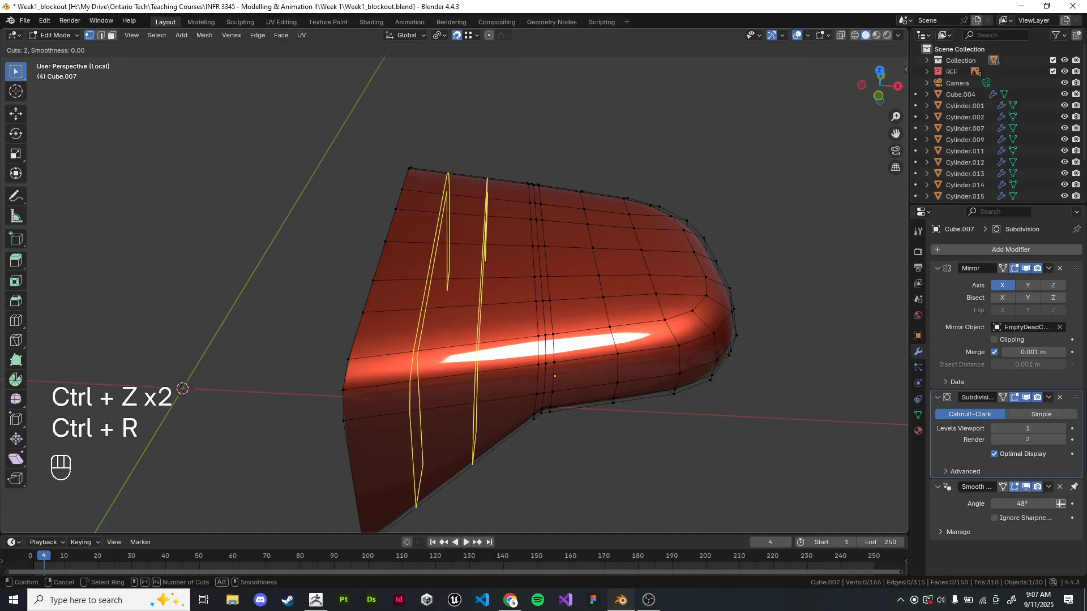
{"action": "left_click", "coordinate": [469, 158]}
{"action": "right_click", "coordinate": [470, 158]}
{"action": "left_click", "coordinate": [476, 125]}
- In Object Mode, set the bracket's viewport subdivision level to 2 and remove its Smooth by Angle modifier
{"action": "middle_click_drag", "start_coordinate": [476, 124], "coordinate": [428, 125]}
{"action": "middle_click_drag", "start_coordinate": [302, 340], "coordinate": [631, 362]}
{"action": "key", "text": "Tab"}
{"action": "left_click", "coordinate": [509, 232]}
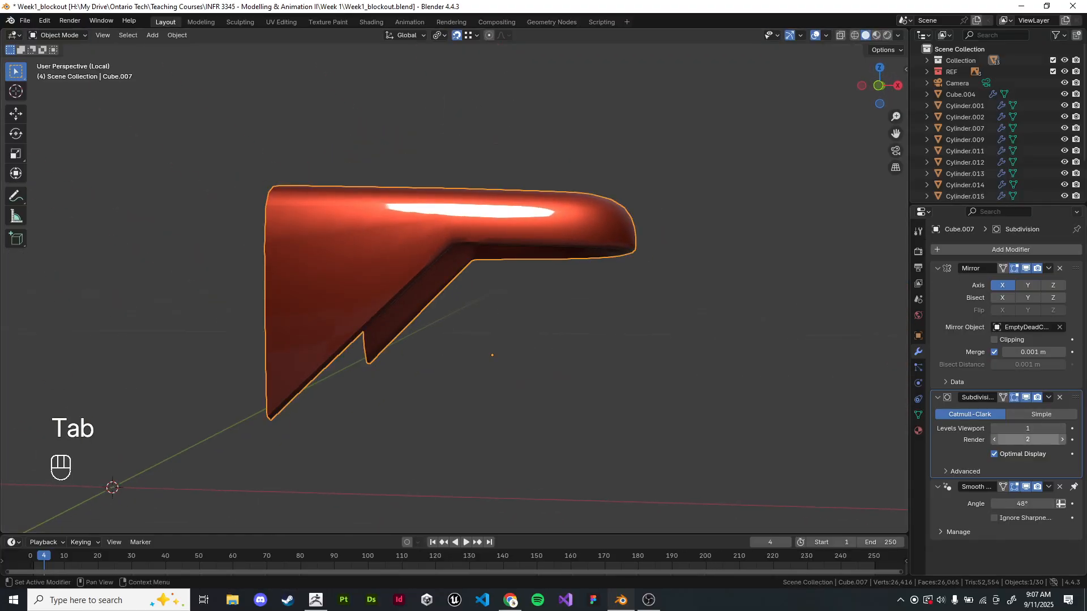
{"action": "left_click", "coordinate": [1061, 429]}
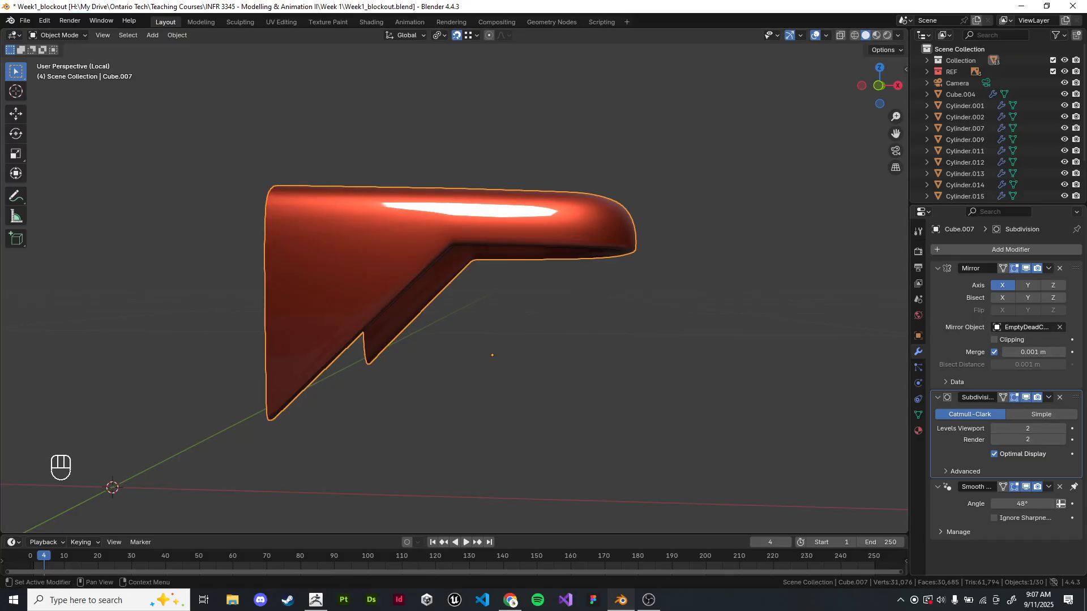
{"action": "left_click", "coordinate": [1059, 486]}
{"action": "left_click", "coordinate": [630, 289]}
{"action": "middle_click_drag", "start_coordinate": [631, 289], "coordinate": [430, 322]}
- Add a loop cut along the bracket's side wall, slide it up towards the rounded top edge and adjust it along Z
{"action": "key", "text": "Tab"}
{"action": "key", "text": "Tab"}
{"action": "key", "text": "Tab"}
{"action": "key", "text": "ctrl+r"}
{"action": "left_click", "coordinate": [662, 291]}
{"action": "right_click", "coordinate": [662, 292]}
{"action": "key", "text": "g"}
{"action": "key", "text": "g"}
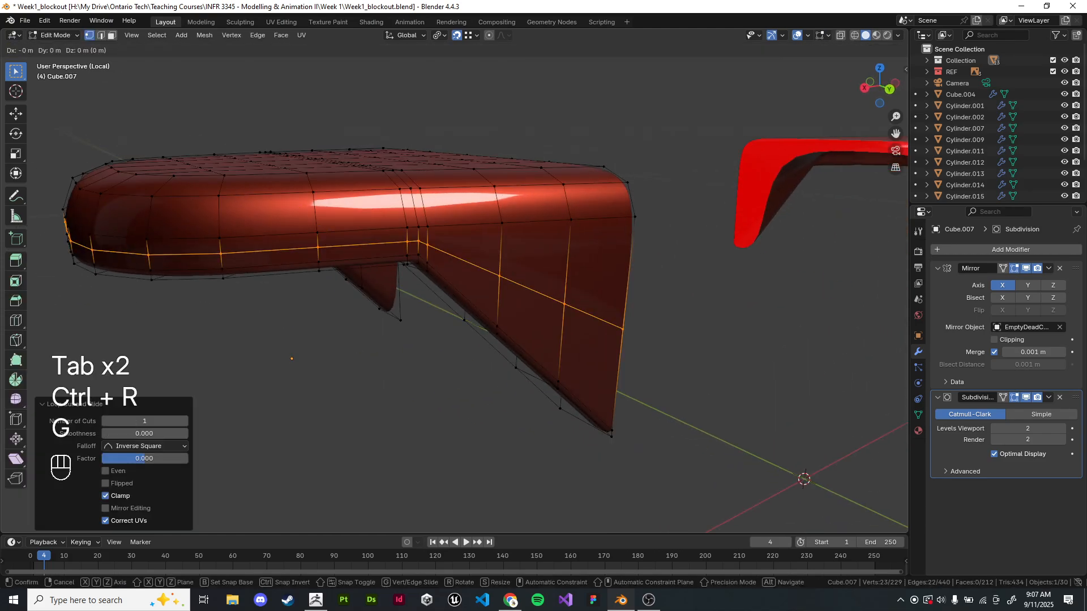
{"action": "left_click", "coordinate": [674, 232]}
{"action": "key", "text": "g"}
{"action": "key", "text": "z"}
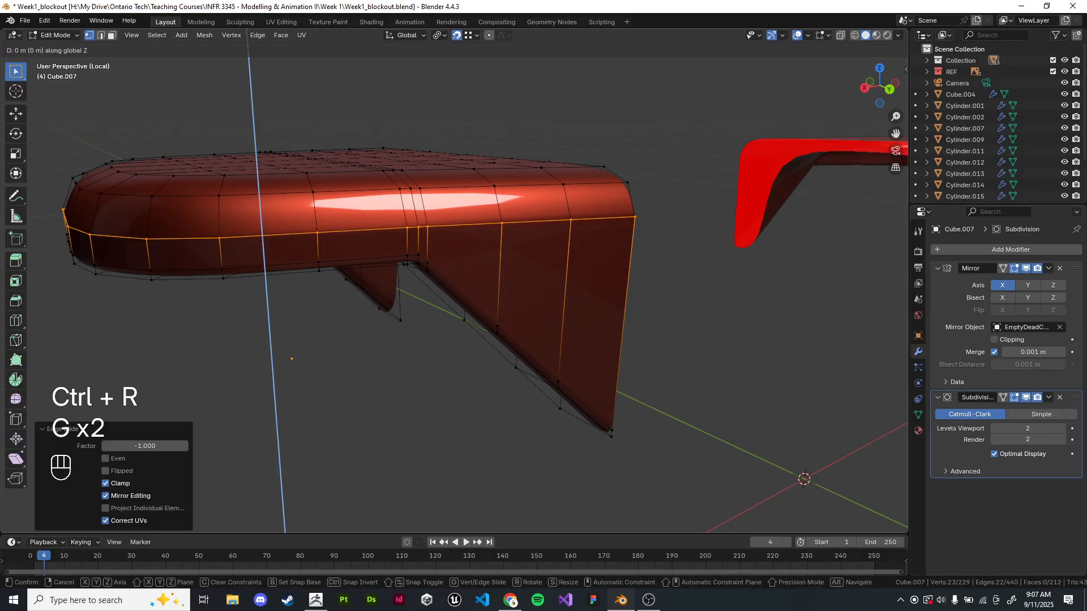
{"action": "left_click", "coordinate": [674, 233]}
- Leave local view and examine the smoothed bracket in place on the full jack assembly
{"action": "key", "text": "Tab"}
{"action": "middle_click_drag", "start_coordinate": [674, 232], "coordinate": [809, 225]}
{"action": "middle_click_drag", "start_coordinate": [453, 282], "coordinate": [453, 331]}
{"action": "key", "text": "KP_Divide"}
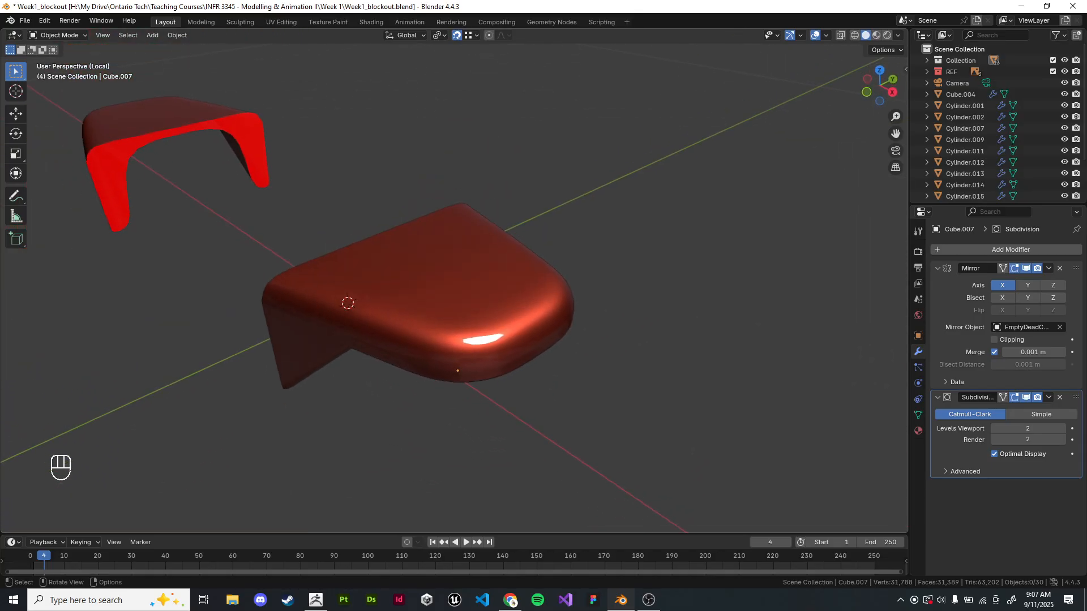
{"action": "middle_click_drag", "start_coordinate": [623, 213], "coordinate": [561, 238]}
{"action": "left_click", "coordinate": [481, 243]}
{"action": "middle_click_drag", "start_coordinate": [481, 243], "coordinate": [480, 300]}
{"action": "scroll", "coordinate": [509, 238], "scroll_direction": "up", "scroll_amount": 4}
{"action": "scroll", "coordinate": [480, 300], "scroll_direction": "down", "scroll_amount": 2}
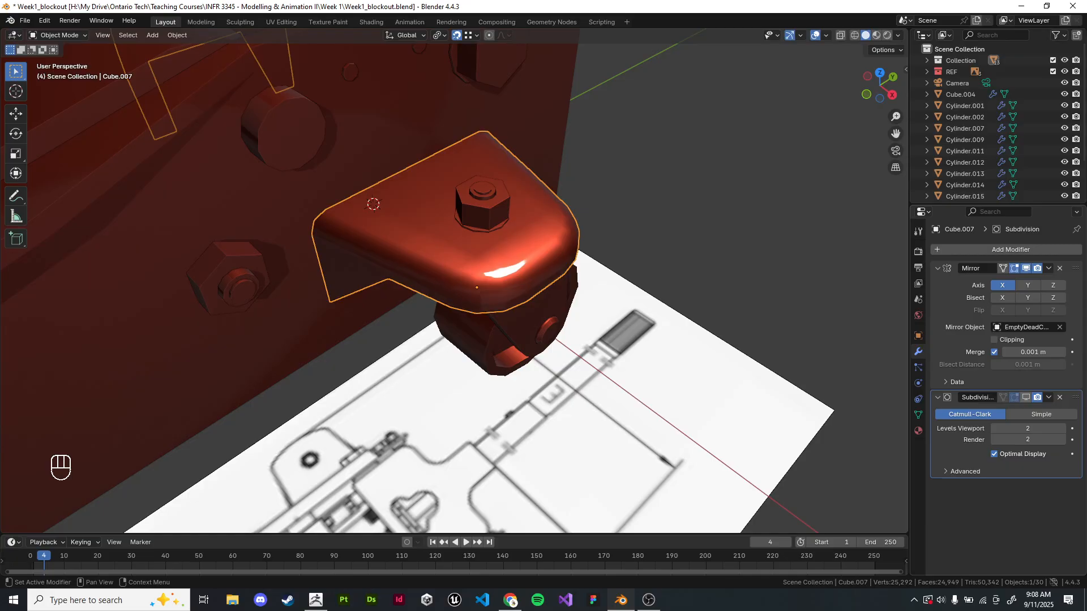
{"action": "key", "text": "alt+a"}
{"action": "scroll", "coordinate": [454, 281], "scroll_direction": "down", "scroll_amount": 3}
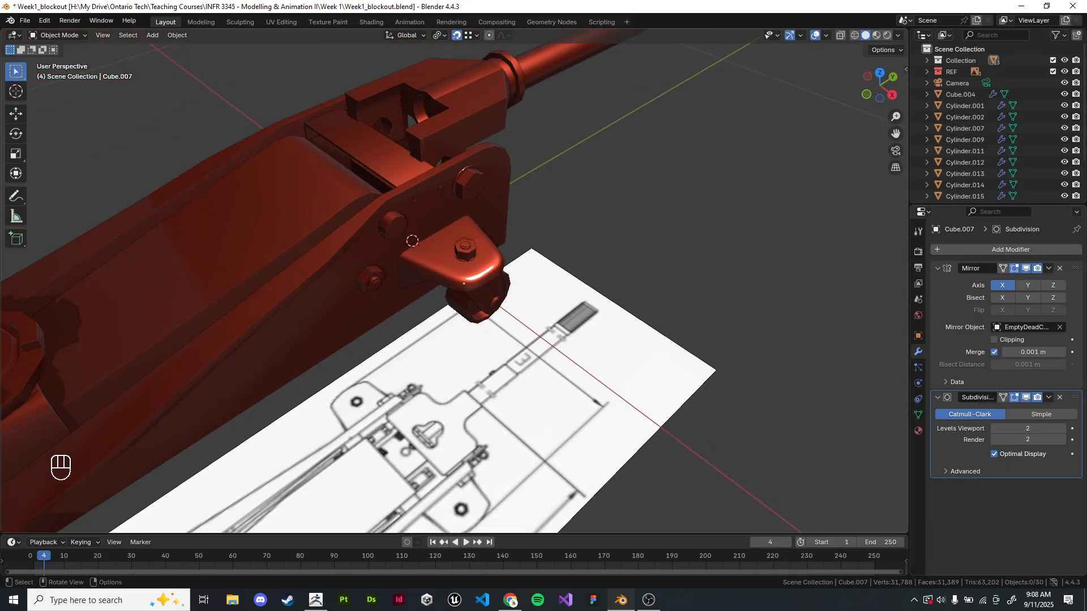
- Pick out the bolts, nuts and small pins on the side plate around the bracket, and clear the selection
{"action": "middle_click_drag", "start_coordinate": [454, 281], "coordinate": [441, 322]}
{"action": "scroll", "coordinate": [482, 278], "scroll_direction": "up", "scroll_amount": 6}
{"action": "scroll", "coordinate": [481, 278], "scroll_direction": "up", "scroll_amount": 1}
{"action": "left_click", "coordinate": [523, 299]}
{"action": "key", "text": "KP_Decimal"}
{"action": "middle_click_drag", "start_coordinate": [453, 280], "coordinate": [407, 280], "text": "shift"}
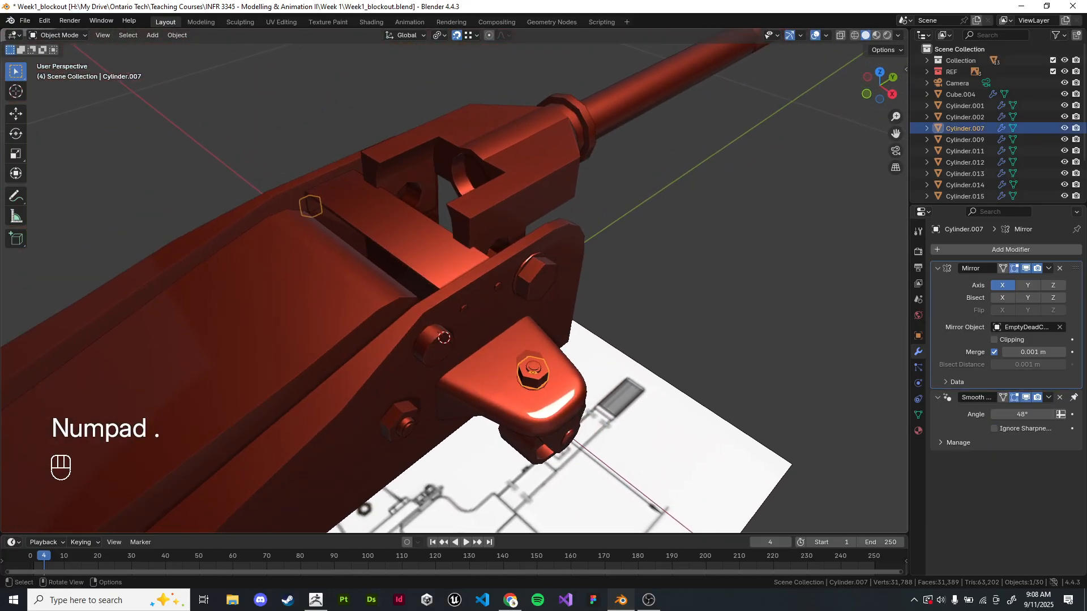
{"action": "middle_click_drag", "start_coordinate": [442, 317], "coordinate": [388, 229], "text": "shift"}
{"action": "scroll", "coordinate": [388, 229], "scroll_direction": "up", "scroll_amount": 3}
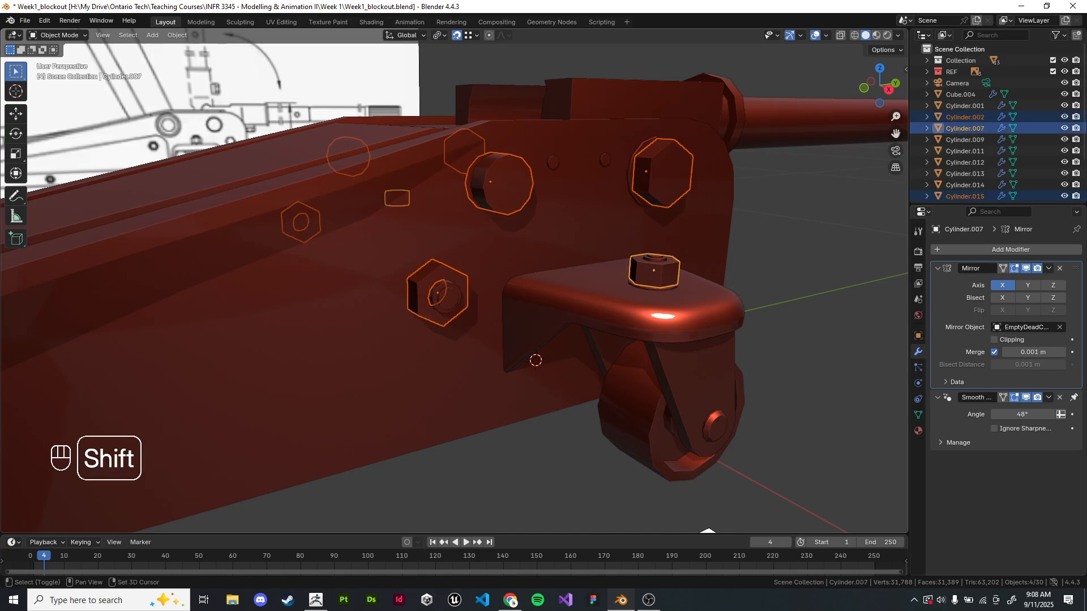
{"action": "left_click", "coordinate": [553, 162], "text": "shift"}
{"action": "mouse_move", "coordinate": [553, 163]}
{"action": "middle_mouse_down", "text": "shift"}
{"action": "mouse_move", "coordinate": [517, 152]}
{"action": "mouse_move", "coordinate": [552, 189]}
{"action": "mouse_move", "coordinate": [544, 178]}
{"action": "middle_mouse_up", "text": "shift"}
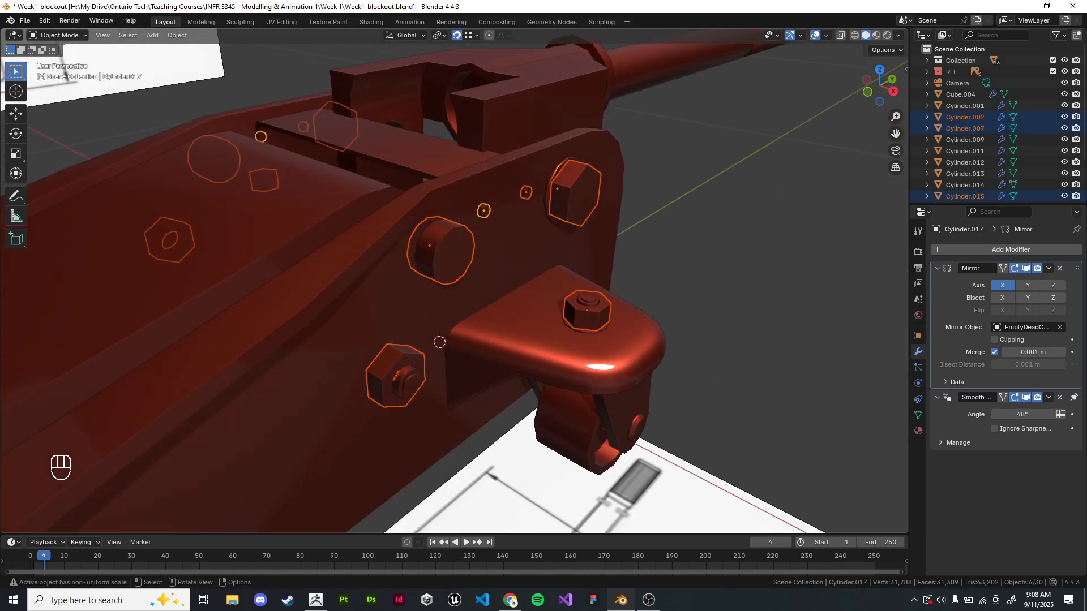
{"action": "scroll", "coordinate": [544, 178], "scroll_direction": "down", "scroll_amount": 6}
{"action": "key", "text": "alt+a"}
- Isolate the long tapered lifting arm in local view and open it in Edit Mode
{"action": "middle_click_drag", "start_coordinate": [448, 306], "coordinate": [587, 344]}
{"action": "left_click", "coordinate": [554, 217]}
{"action": "key", "text": "slash"}
{"action": "key", "text": "Tab"}
{"action": "scroll", "coordinate": [596, 352], "scroll_direction": "up", "scroll_amount": 3}
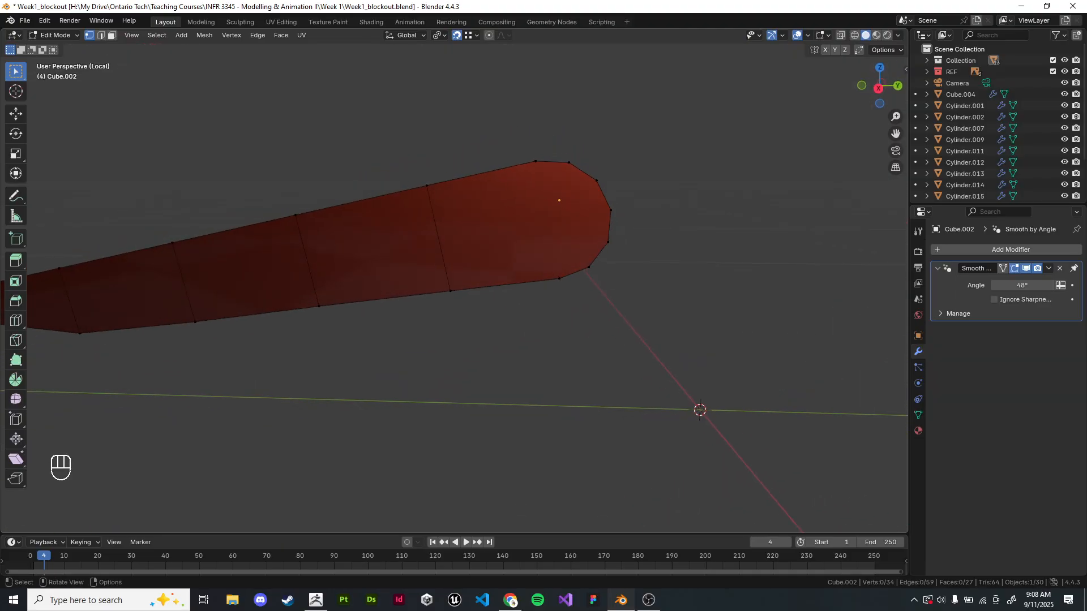
- Connect the two vertices where the arm's rounded end begins with an edge across its side face
{"action": "middle_click_drag", "start_coordinate": [560, 279], "coordinate": [828, 255]}
{"action": "key", "text": "j"}
{"action": "scroll", "coordinate": [649, 309], "scroll_direction": "down", "scroll_amount": 4}
{"action": "middle_click_drag", "start_coordinate": [373, 316], "coordinate": [344, 306]}
{"action": "key", "text": "ctrl+r"}
{"action": "left_click", "coordinate": [338, 270]}
{"action": "right_click", "coordinate": [339, 270]}
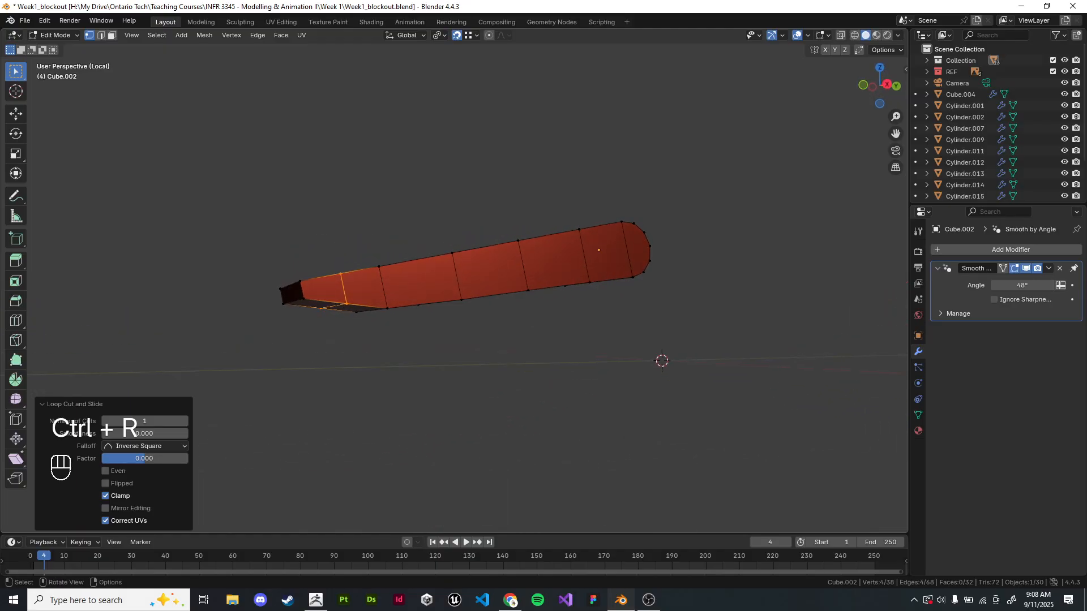
{"action": "key", "text": "ctrl+z"}
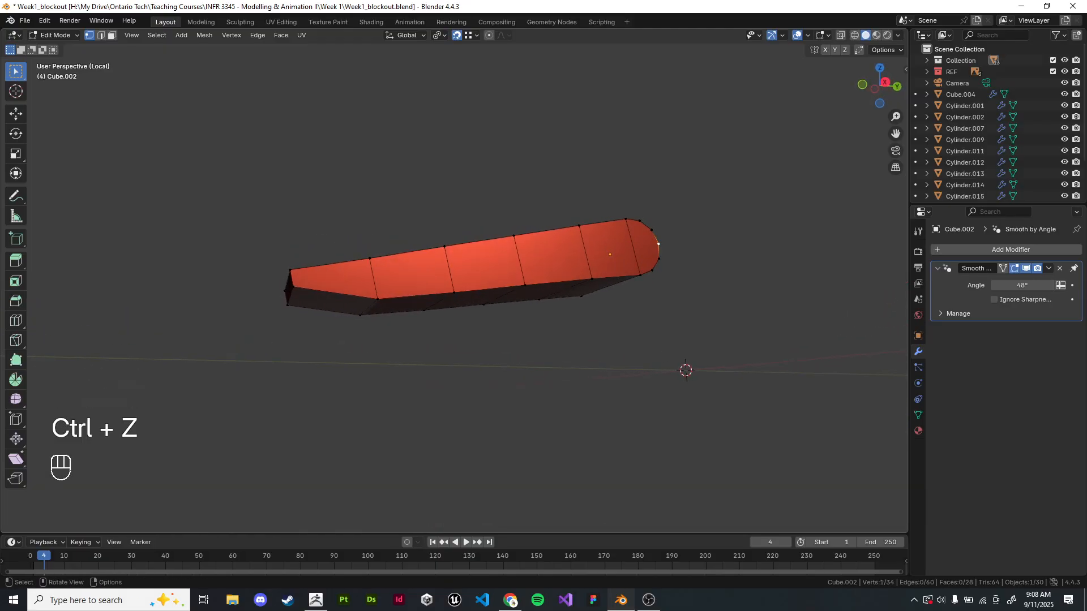
- Try to symmetrize the arm along X and cut a crosswise loop through the narrow end of its underside
{"action": "left_click", "coordinate": [339, 345]}
{"action": "middle_click_drag", "start_coordinate": [340, 345], "coordinate": [475, 447]}
{"action": "key", "text": "alt+x"}
{"action": "middle_click_drag", "start_coordinate": [476, 396], "coordinate": [373, 334]}
{"action": "key", "text": "ctrl+r"}
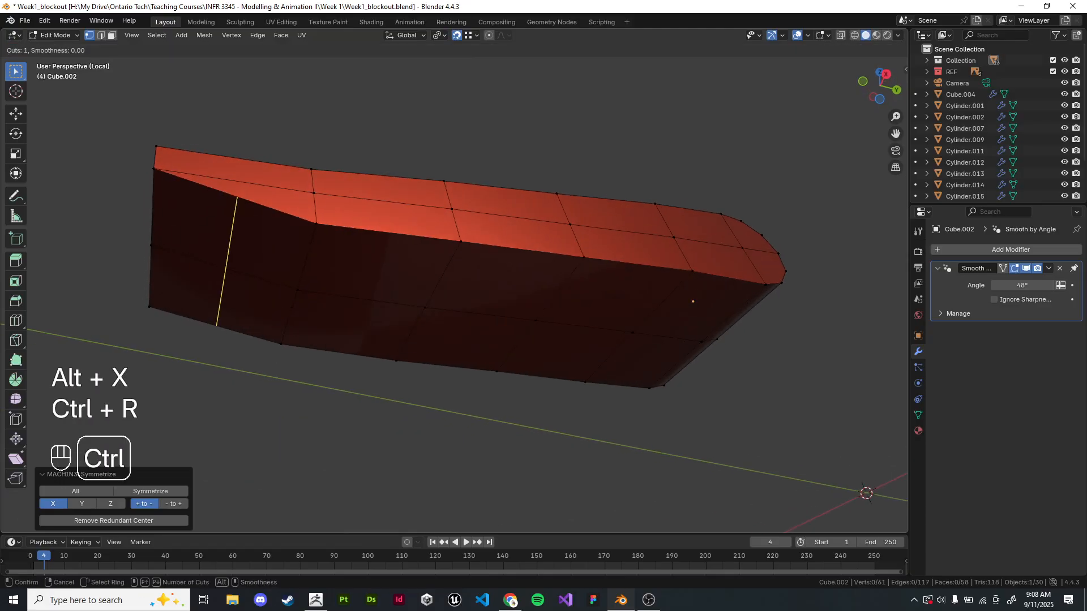
{"action": "left_click", "coordinate": [225, 281]}
{"action": "right_click", "coordinate": [225, 281]}
- Try an extrusion from the new cut in front view, and undo the arm's extrusion, loop cut and symmetrize
{"action": "key", "text": "KP_1"}
{"action": "key", "text": "e"}
{"action": "key", "text": "3"}
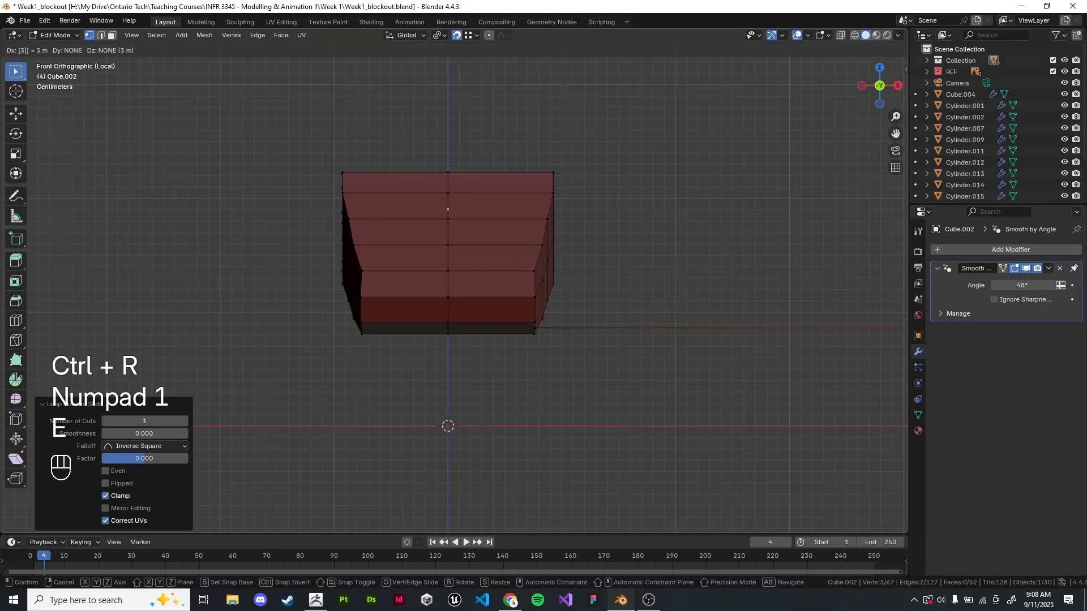
{"action": "right_click", "coordinate": [604, 321]}
{"action": "middle_click_drag", "start_coordinate": [603, 321], "coordinate": [464, 295]}
{"action": "key", "text": "ctrl+z"}
{"action": "key", "text": "ctrl+z"}
{"action": "key", "text": "ctrl+z"}
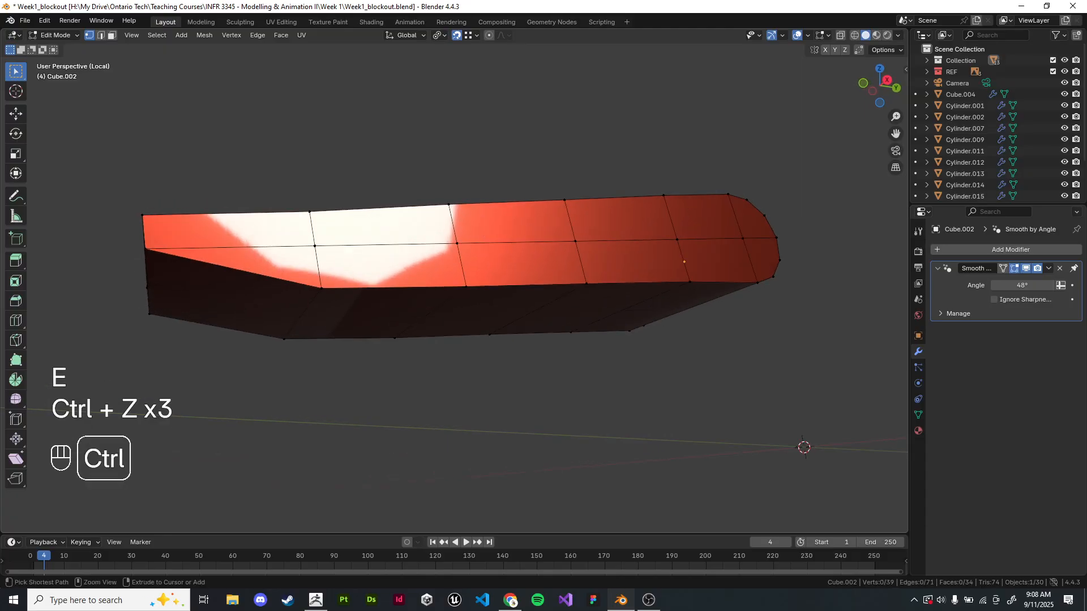
- Connect a lengthwise edge path along the arm's side face from the narrow end's lower corner to the rounded tip
{"action": "key", "text": "ctrl+z"}
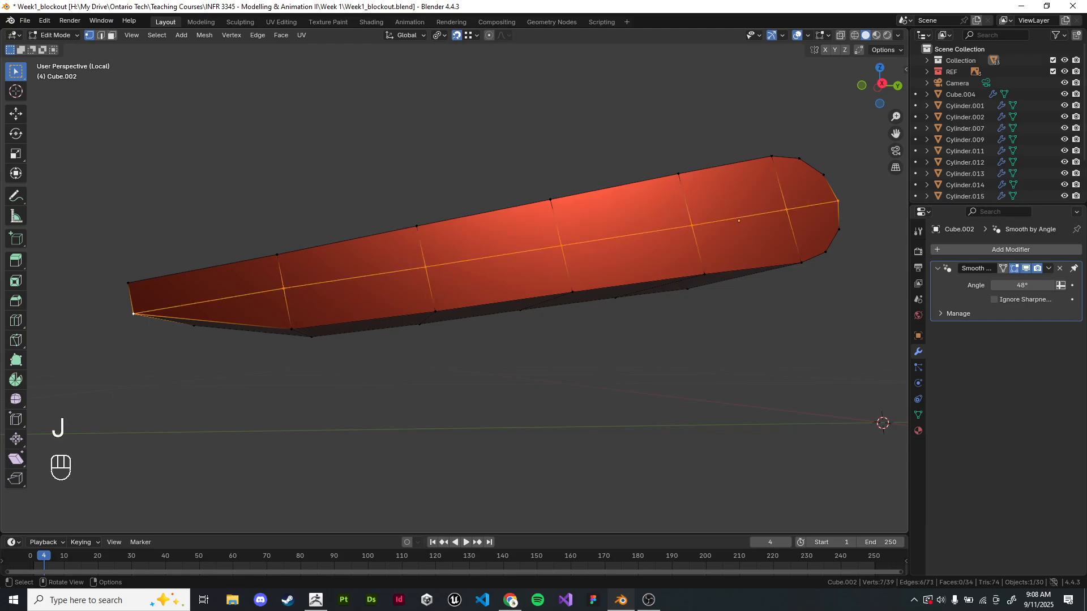
{"action": "middle_click_drag", "start_coordinate": [464, 294], "coordinate": [510, 291], "text": "shift"}
{"action": "middle_click_drag", "start_coordinate": [509, 291], "coordinate": [529, 276]}
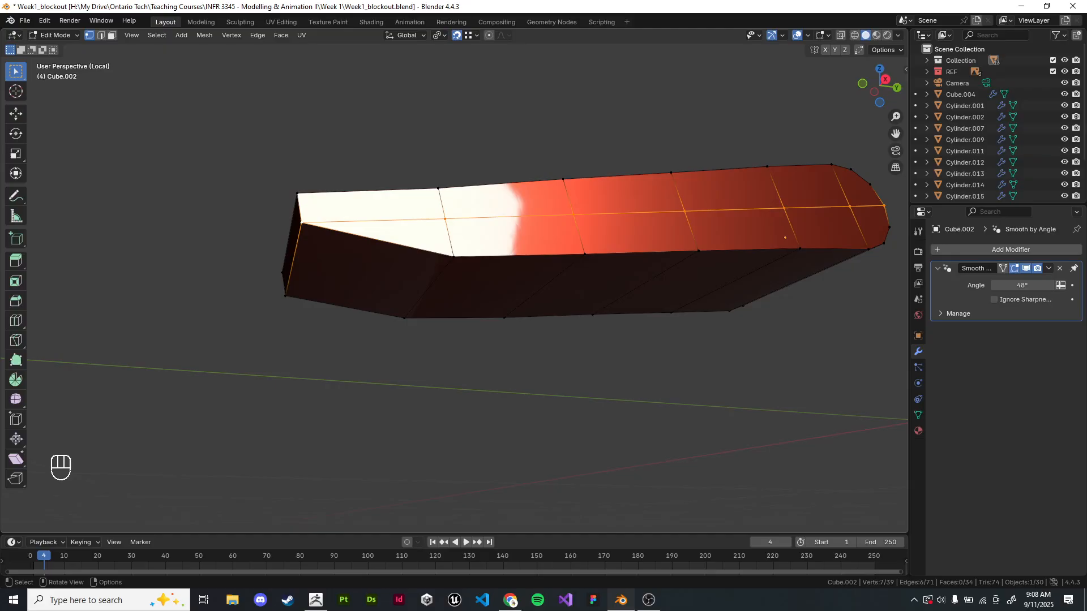
{"action": "left_click", "coordinate": [261, 388]}
- Add a centred crosswise loop cut through the last section at the arm's narrow end
{"action": "mouse_move", "coordinate": [261, 388]}
{"action": "middle_mouse_down"}
{"action": "mouse_move", "coordinate": [262, 422]}
{"action": "mouse_move", "coordinate": [261, 387]}
{"action": "middle_mouse_up"}
{"action": "scroll", "coordinate": [261, 422], "scroll_direction": "up", "scroll_amount": 2}
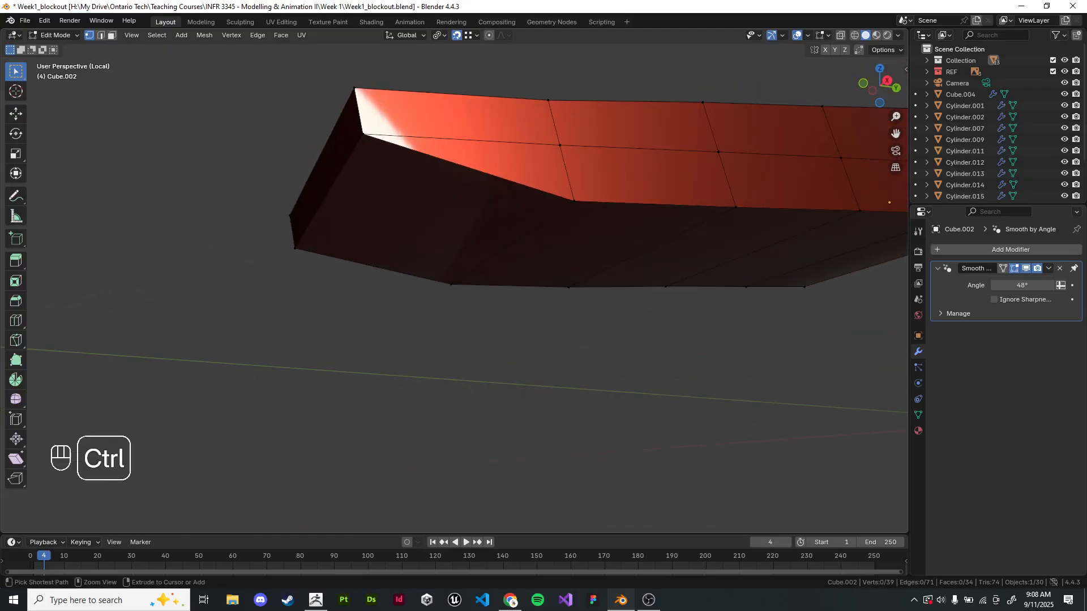
{"action": "key", "text": "ctrl+r"}
{"action": "left_click", "coordinate": [426, 218]}
{"action": "left_click", "coordinate": [509, 404]}
- Lower the new loop's edge on the arm's underside by about 0.0064 m along Z
{"action": "middle_click_drag", "start_coordinate": [509, 404], "coordinate": [510, 391]}
{"action": "left_click", "coordinate": [378, 283], "text": "ctrl"}
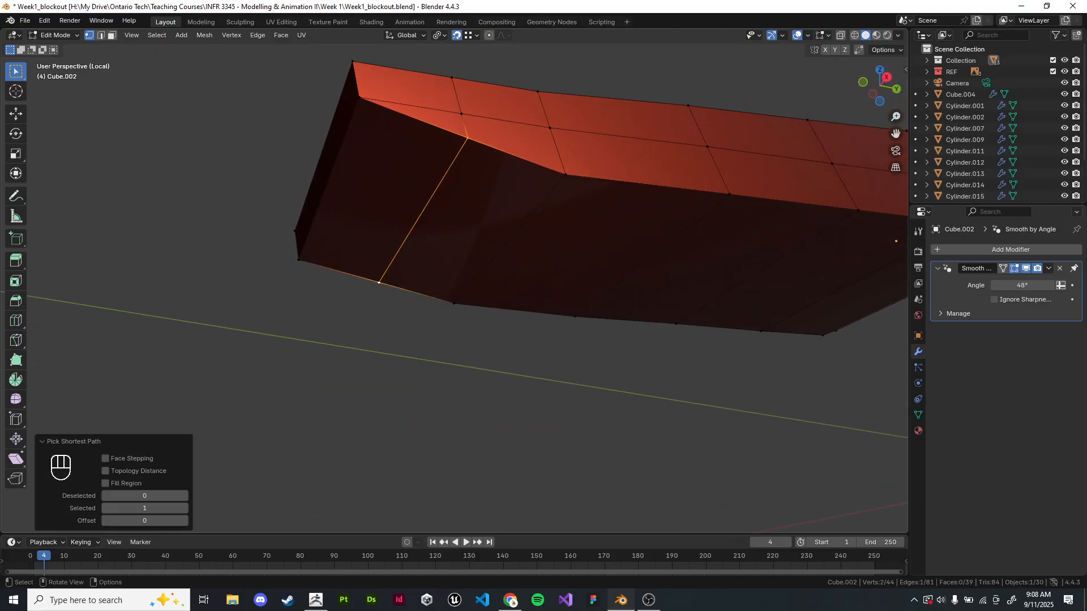
{"action": "middle_click_drag", "start_coordinate": [379, 282], "coordinate": [362, 336]}
{"action": "key", "text": "g"}
{"action": "key", "text": "z"}
{"action": "left_click", "coordinate": [405, 266]}
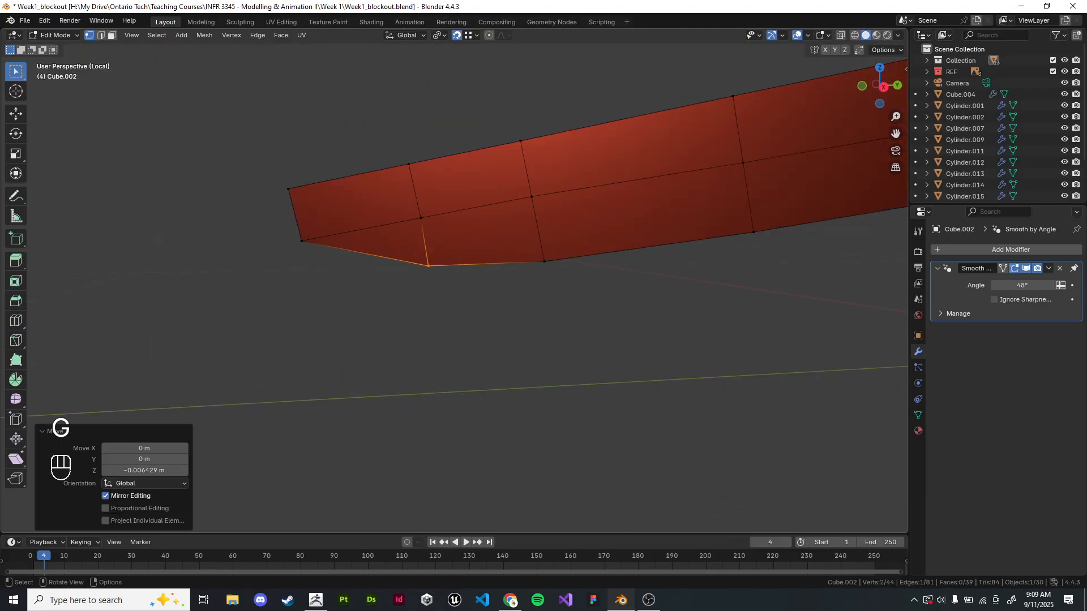
- Dissolve the new loop's leftover edges on the arm's side and top faces, keeping the underside edge
{"action": "key", "text": "2"}
{"action": "key", "text": "ctrl+x"}
{"action": "left_click", "coordinate": [415, 191]}
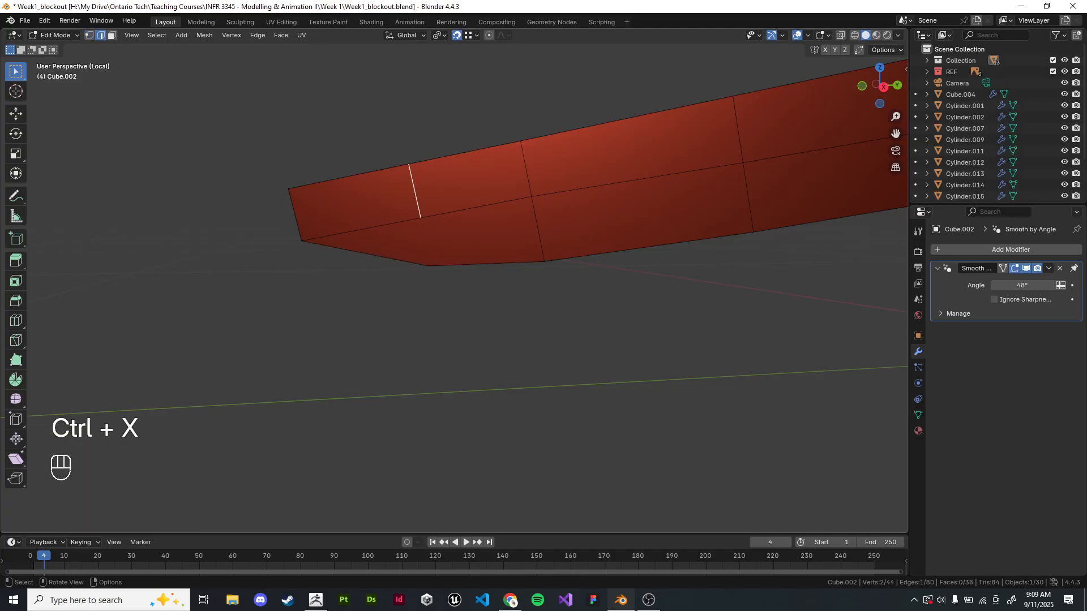
{"action": "key", "text": "ctrl+x"}
{"action": "middle_click_drag", "start_coordinate": [415, 191], "coordinate": [560, 193]}
{"action": "left_click", "coordinate": [464, 218]}
{"action": "key", "text": "ctrl+x"}
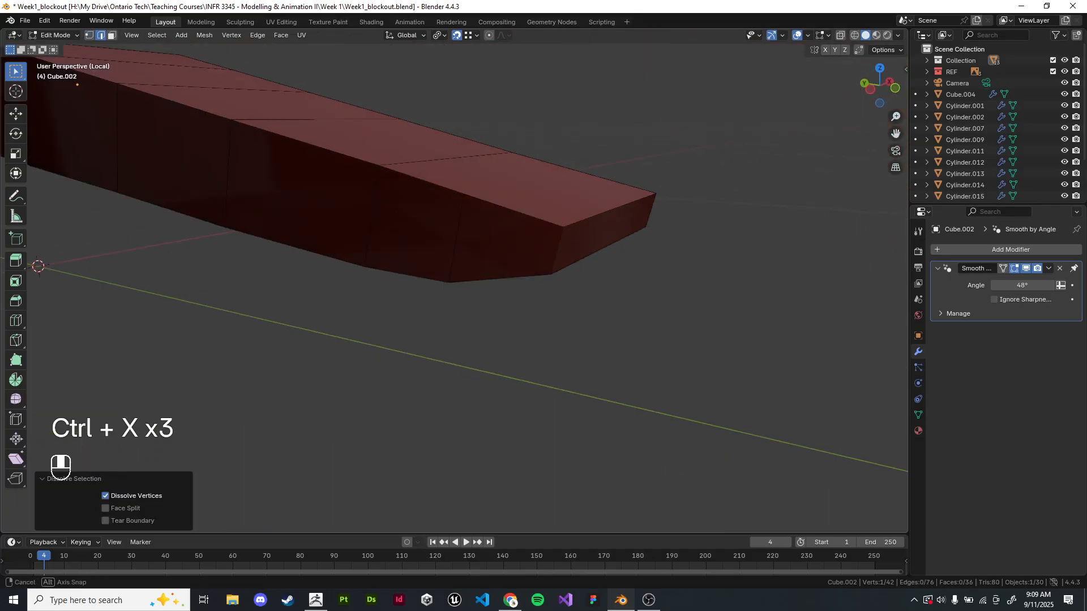
{"action": "left_click", "coordinate": [488, 231]}
{"action": "middle_click_drag", "start_coordinate": [464, 238], "coordinate": [271, 200]}
{"action": "key", "text": "ctrl+x"}
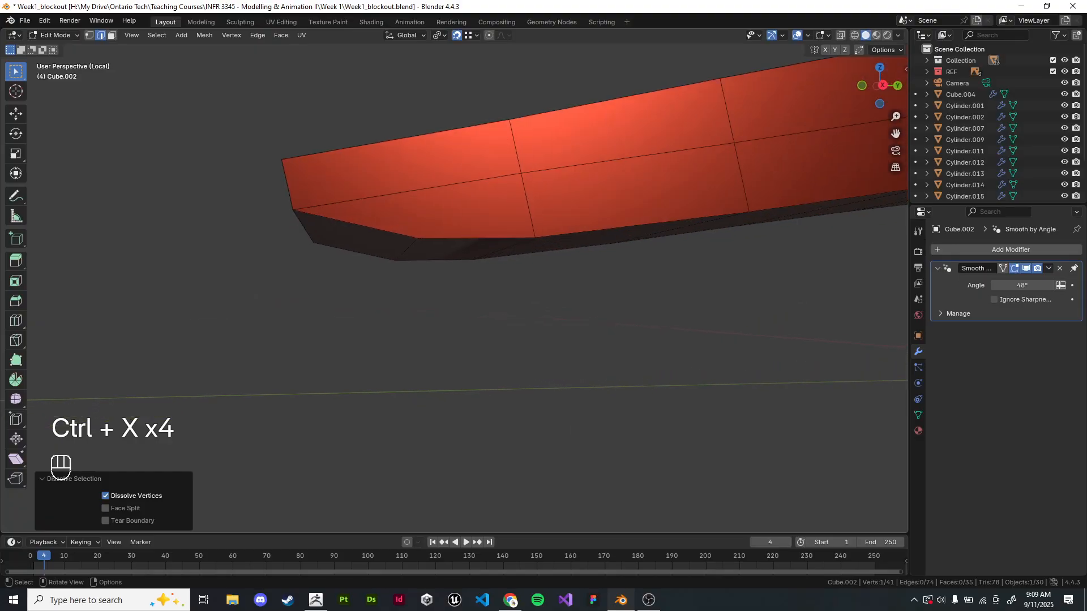
- Symmetrize the arm's edited side onto its other side and return to Object Mode
{"action": "middle_click_drag", "start_coordinate": [493, 226], "coordinate": [474, 308]}
{"action": "key", "text": "Tab"}
{"action": "key", "text": "Tab"}
{"action": "key", "text": "alt+x"}
{"action": "key", "text": "Tab"}
- Add a Subdivision modifier to the arm and reopen its mesh in Edit Mode, viewing the rounded end
{"action": "left_click", "coordinate": [1010, 249]}
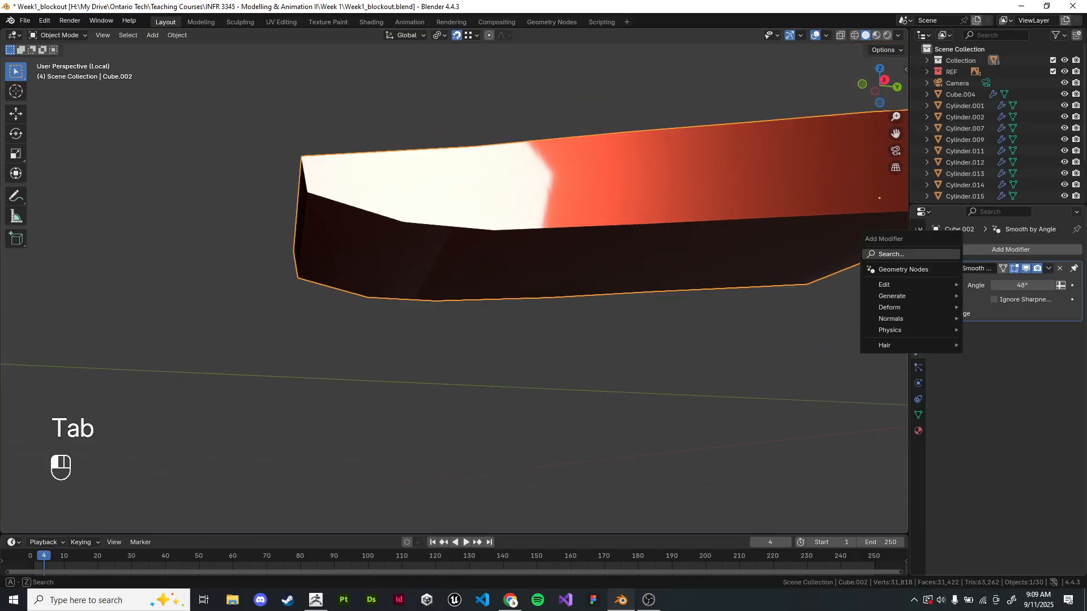
{"action": "key", "text": "Return"}
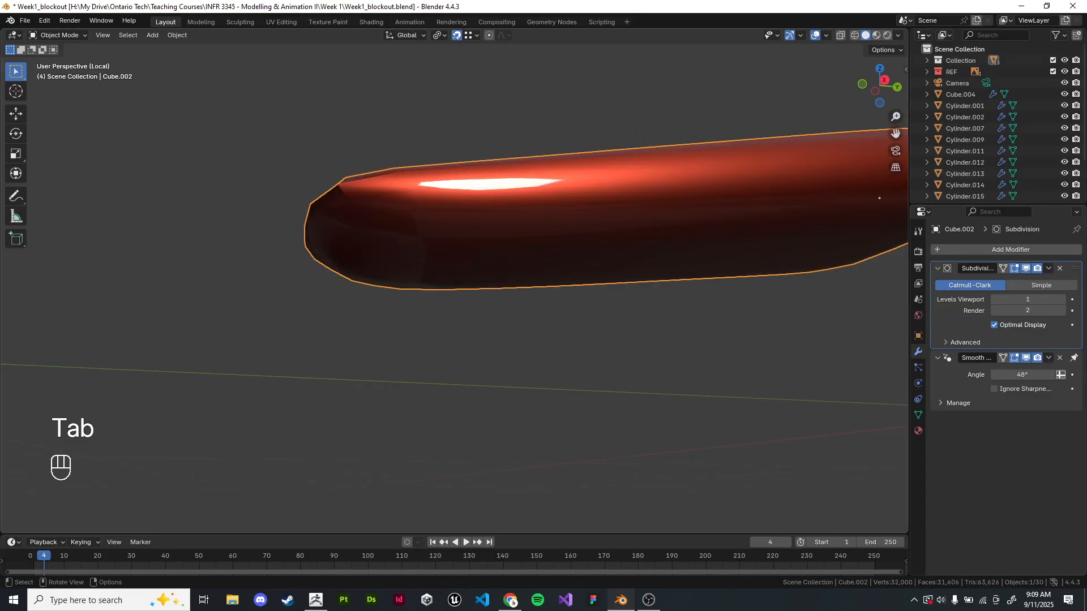
{"action": "middle_click_drag", "start_coordinate": [489, 244], "coordinate": [588, 113]}
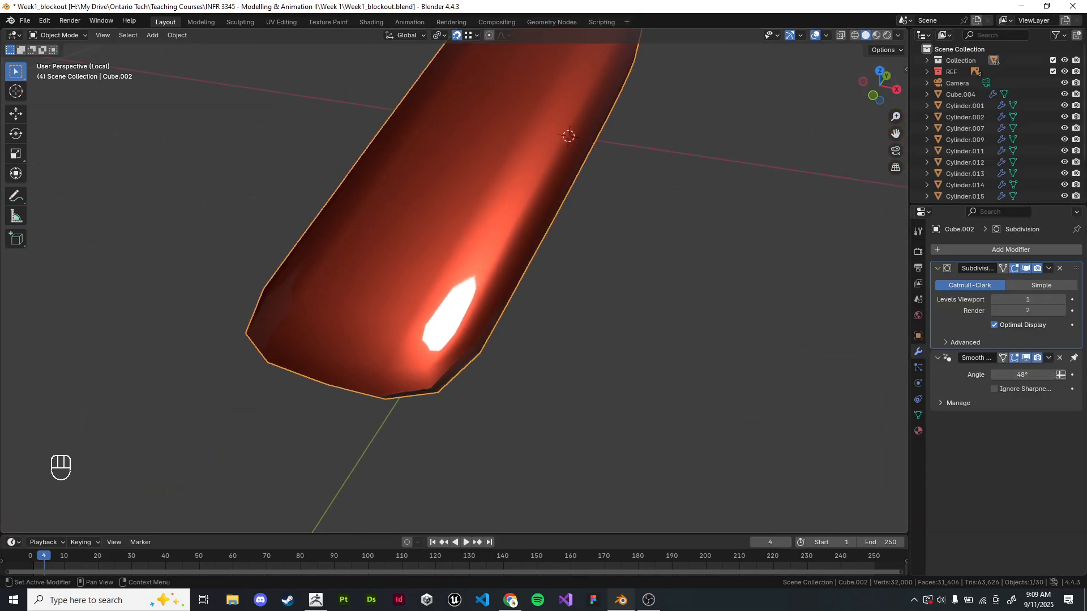
{"action": "scroll", "coordinate": [481, 255], "scroll_direction": "down", "scroll_amount": 6}
{"action": "key", "text": "Tab"}
{"action": "scroll", "coordinate": [481, 255], "scroll_direction": "up", "scroll_amount": 8}
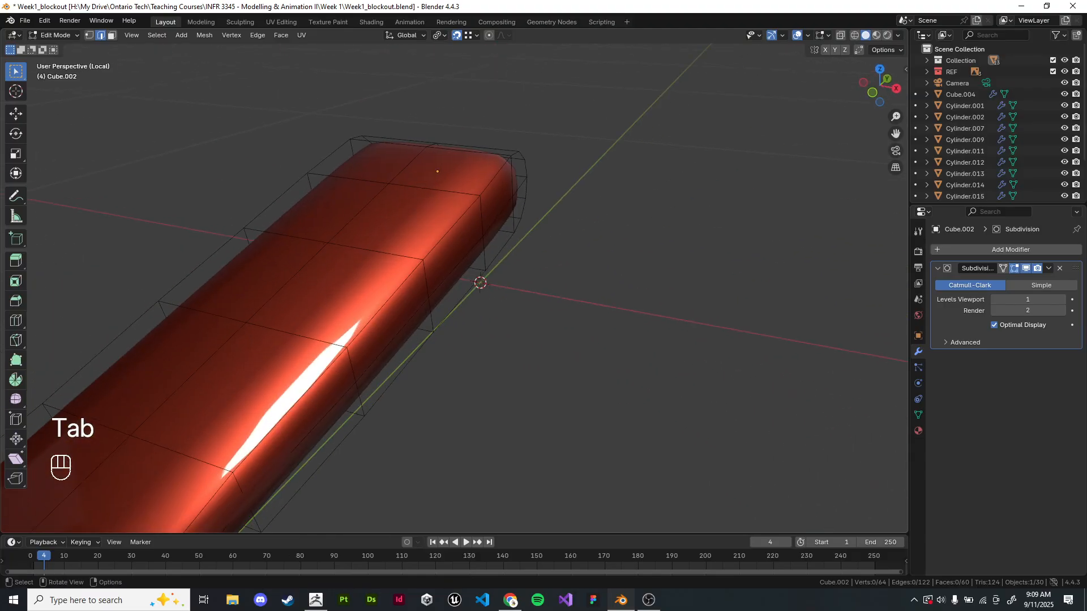
- Recut the arm's lengthwise centre loop and bevel it into two parallel loops about 0.062 m in offset
{"action": "scroll", "coordinate": [481, 255], "scroll_direction": "down", "scroll_amount": 5}
{"action": "middle_click_drag", "start_coordinate": [481, 255], "coordinate": [464, 215]}
{"action": "scroll", "coordinate": [481, 254], "scroll_direction": "up", "scroll_amount": 3}
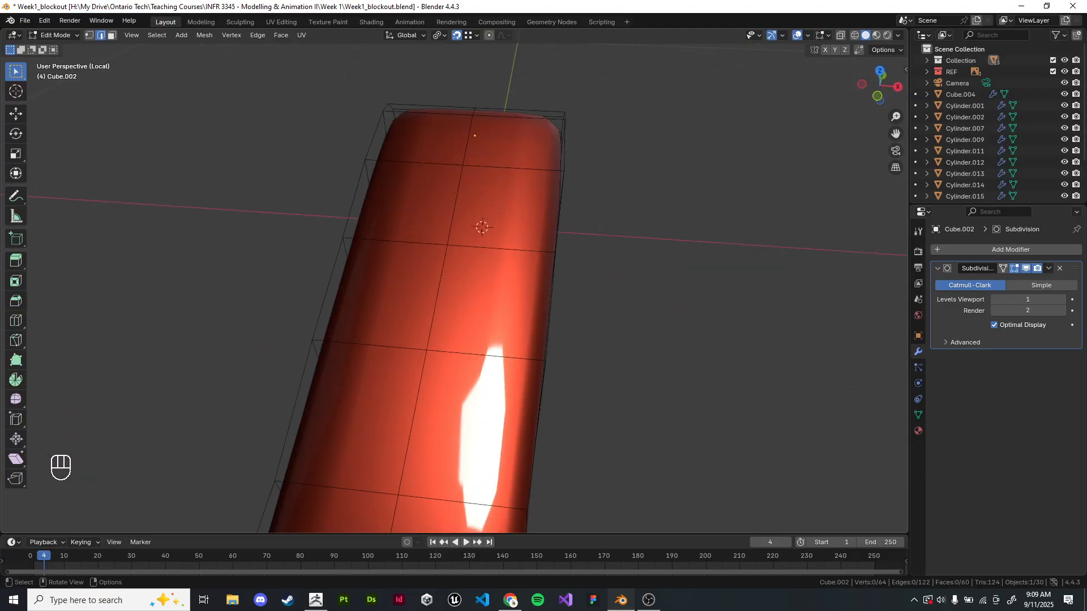
{"action": "key", "text": "ctrl+x"}
{"action": "key", "text": "ctrl+r"}
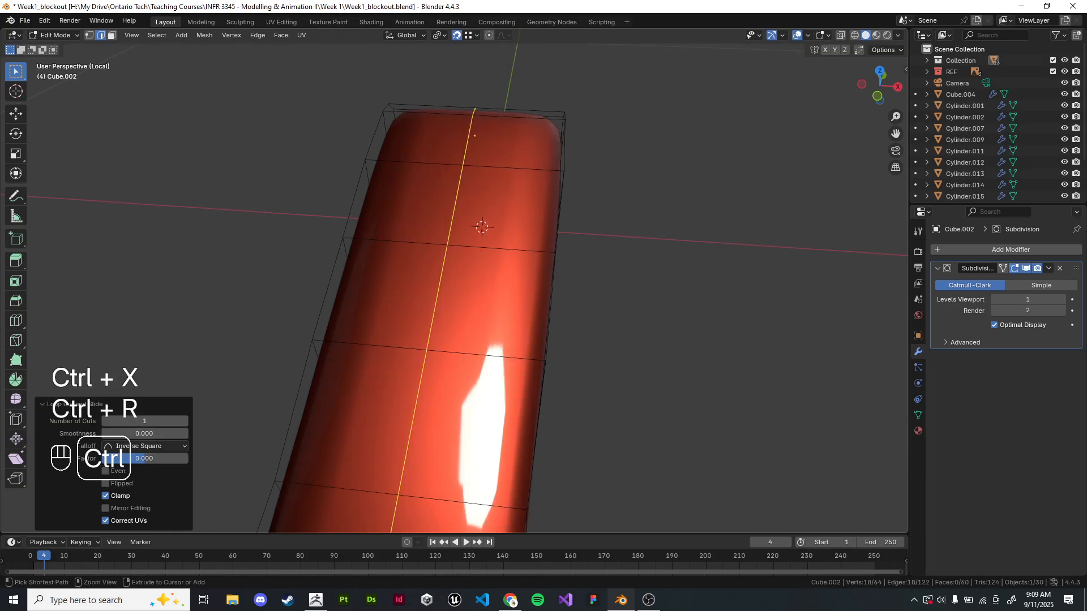
{"action": "key", "text": "ctrl+b"}
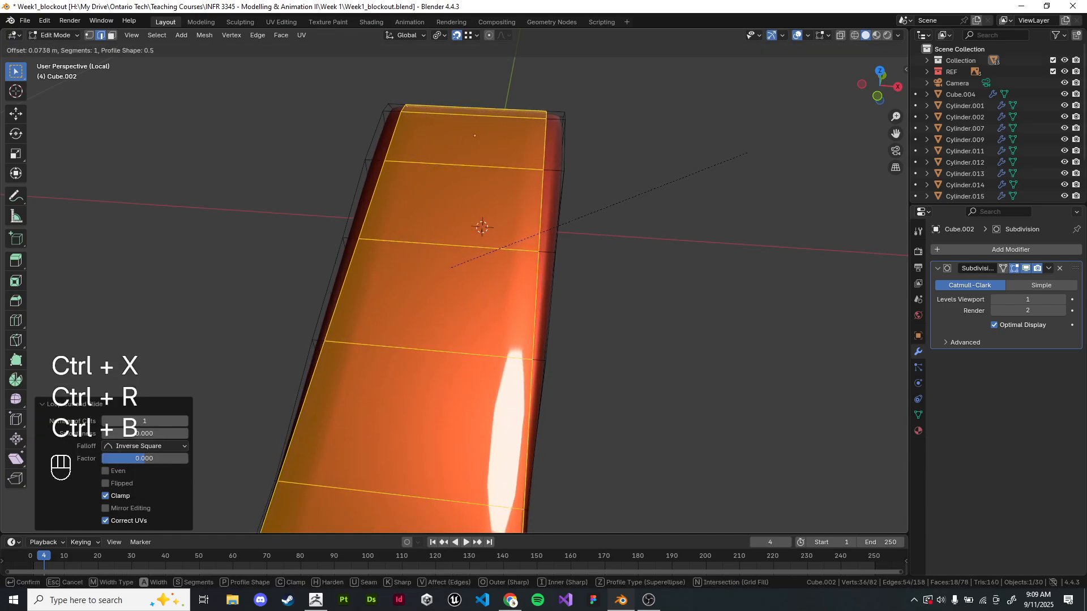
{"action": "left_click", "coordinate": [738, 153]}
{"action": "middle_click_drag", "start_coordinate": [739, 153], "coordinate": [727, 116], "text": "shift"}
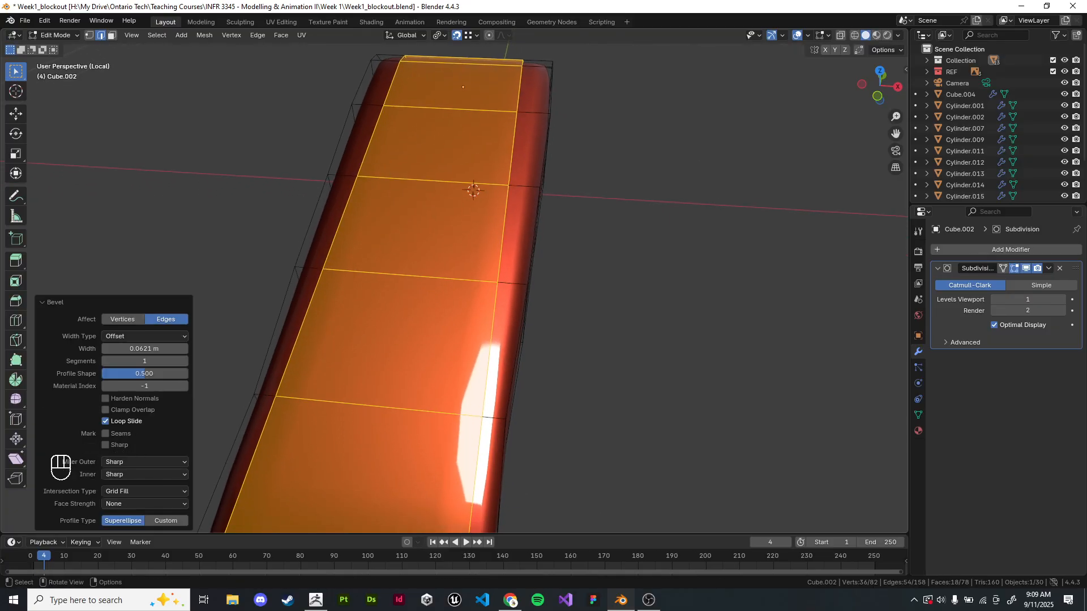
- Select one of the two bevelled loops and slide it outward toward the arm's side edge
{"action": "scroll", "coordinate": [727, 116], "scroll_direction": "down", "scroll_amount": 4}
{"action": "scroll", "coordinate": [455, 227], "scroll_direction": "up", "scroll_amount": 4}
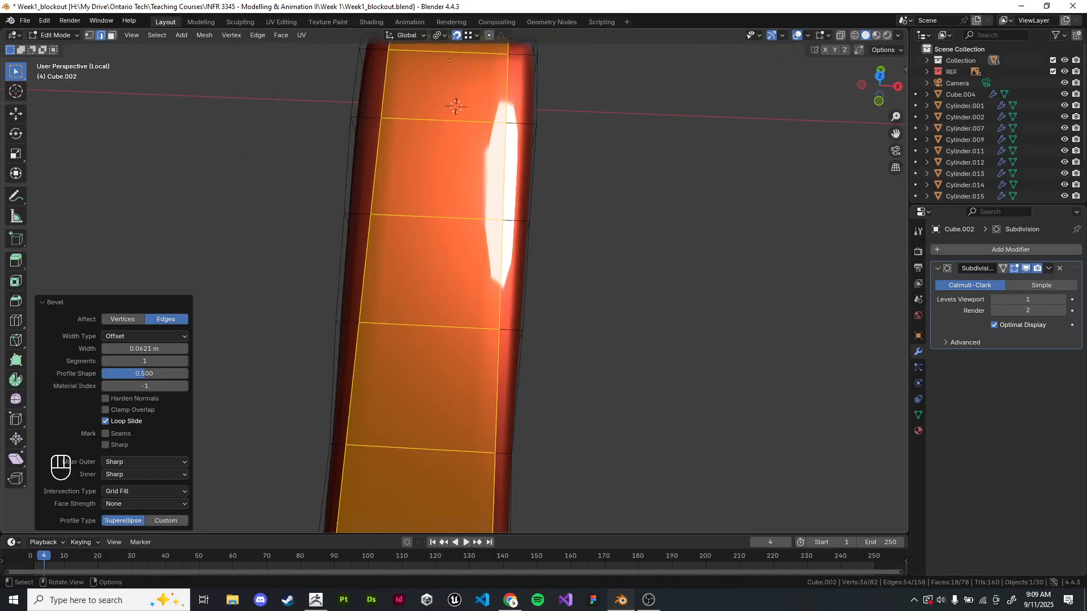
{"action": "left_click", "coordinate": [558, 243]}
{"action": "left_click", "coordinate": [500, 272], "text": "alt"}
{"action": "scroll", "coordinate": [501, 272], "scroll_direction": "down", "scroll_amount": 2}
{"action": "key", "text": "g"}
{"action": "key", "text": "g"}
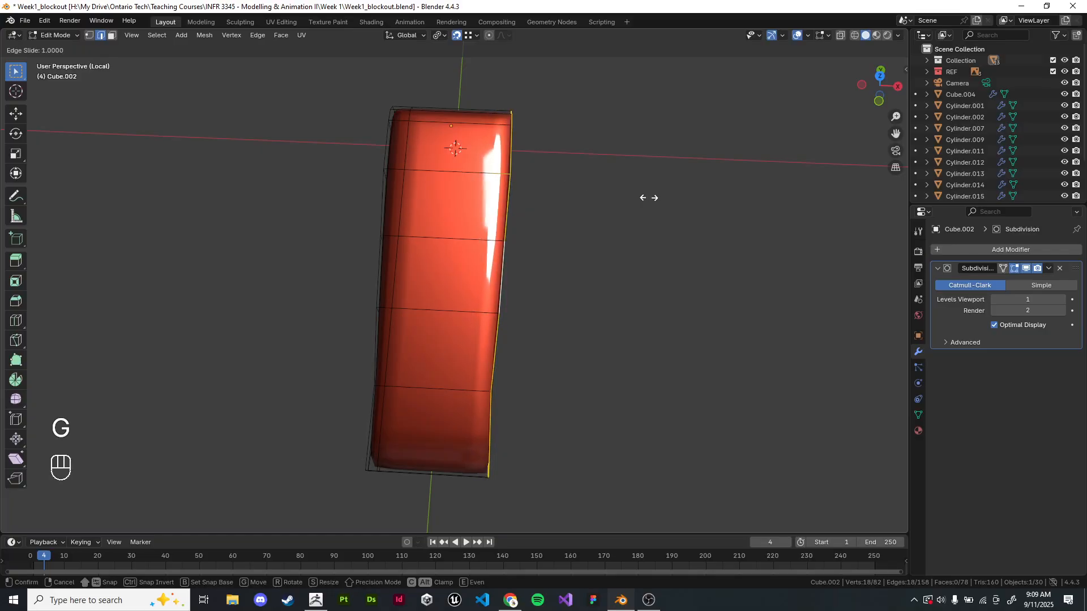
{"action": "left_click", "coordinate": [648, 198]}
{"action": "middle_click_drag", "start_coordinate": [529, 210], "coordinate": [453, 155]}
{"action": "scroll", "coordinate": [529, 210], "scroll_direction": "up", "scroll_amount": 2}
{"action": "key", "text": "g"}
{"action": "middle_click", "coordinate": [524, 210]}
{"action": "left_click", "coordinate": [521, 210]}
- Symmetrize the arm's mesh so both sides carry the slid loop, and set Edit Mode to face selection
{"action": "key", "text": "alt+x"}
{"action": "key", "text": "Tab"}
{"action": "left_click", "coordinate": [396, 162]}
{"action": "key", "text": "Tab"}
{"action": "key", "text": "3"}
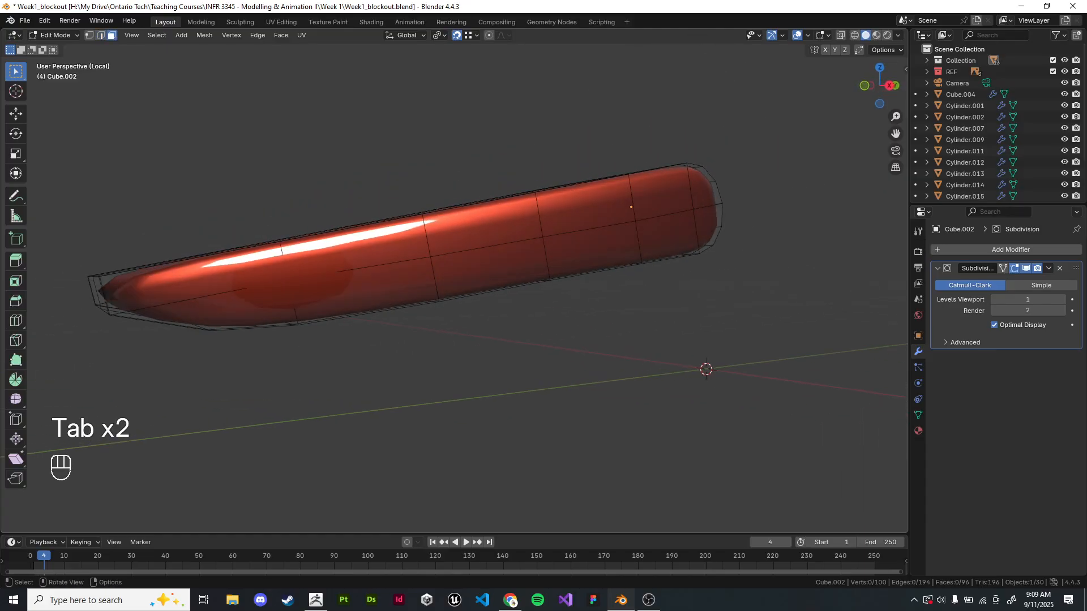
- Try adding a lengthwise loop around the arm's upper side and sliding it near the top edge, using a factor of -0.245
{"action": "scroll", "coordinate": [453, 282], "scroll_direction": "up", "scroll_amount": 2}
{"action": "middle_click_drag", "start_coordinate": [453, 283], "coordinate": [518, 283]}
{"action": "scroll", "coordinate": [453, 283], "scroll_direction": "down", "scroll_amount": 1}
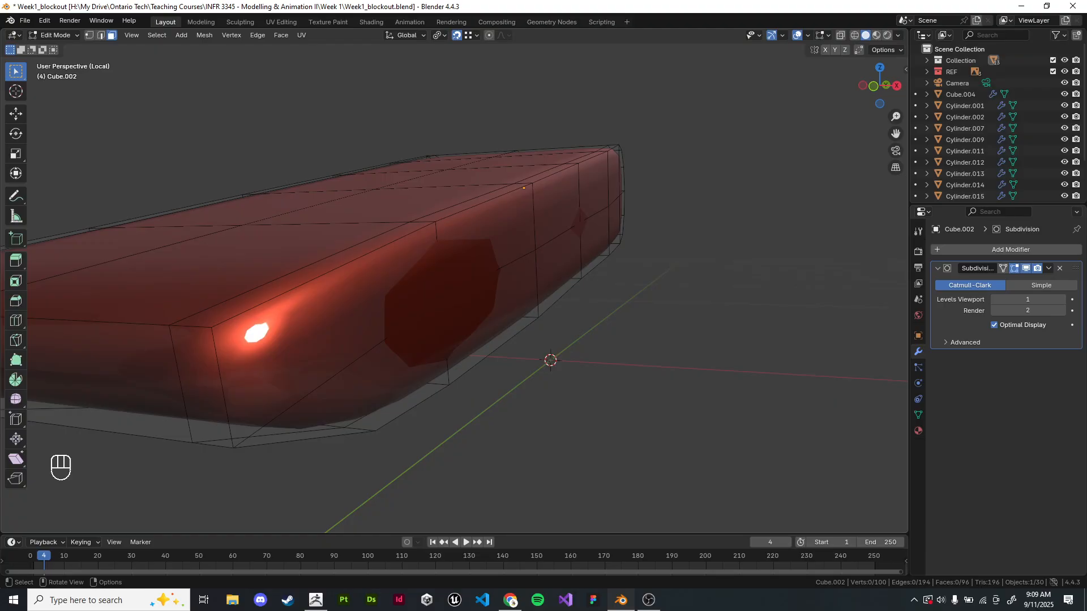
{"action": "middle_click_drag", "start_coordinate": [476, 286], "coordinate": [524, 278]}
{"action": "key", "text": "ctrl+r"}
{"action": "left_click", "coordinate": [523, 278]}
{"action": "right_click", "coordinate": [523, 278]}
{"action": "key", "text": "g"}
{"action": "key", "text": "g"}
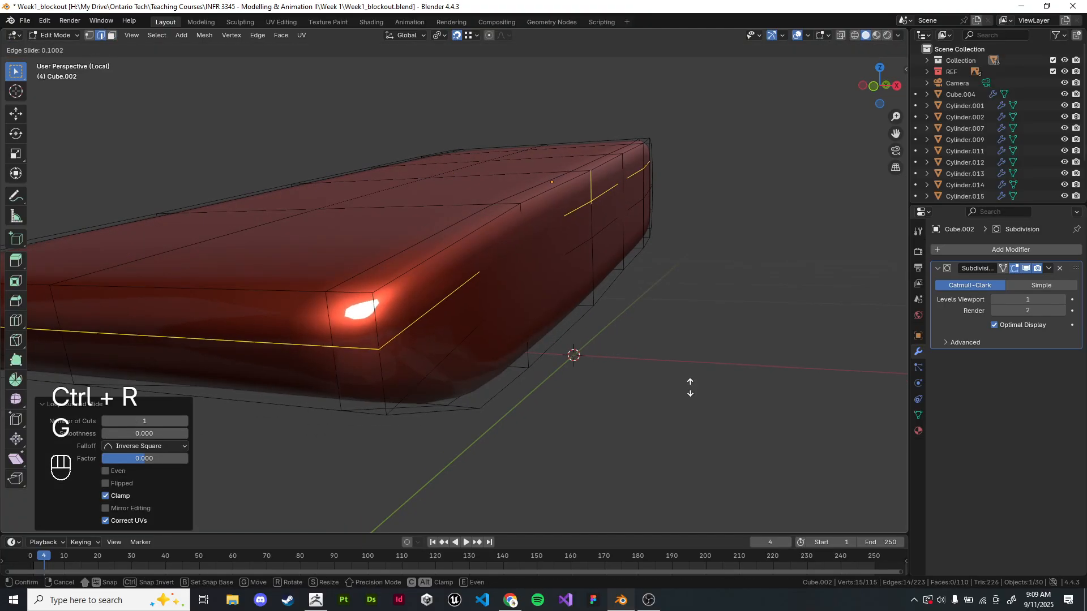
{"action": "left_click", "coordinate": [685, 323]}
{"action": "key", "text": "g"}
{"action": "key", "text": "g"}
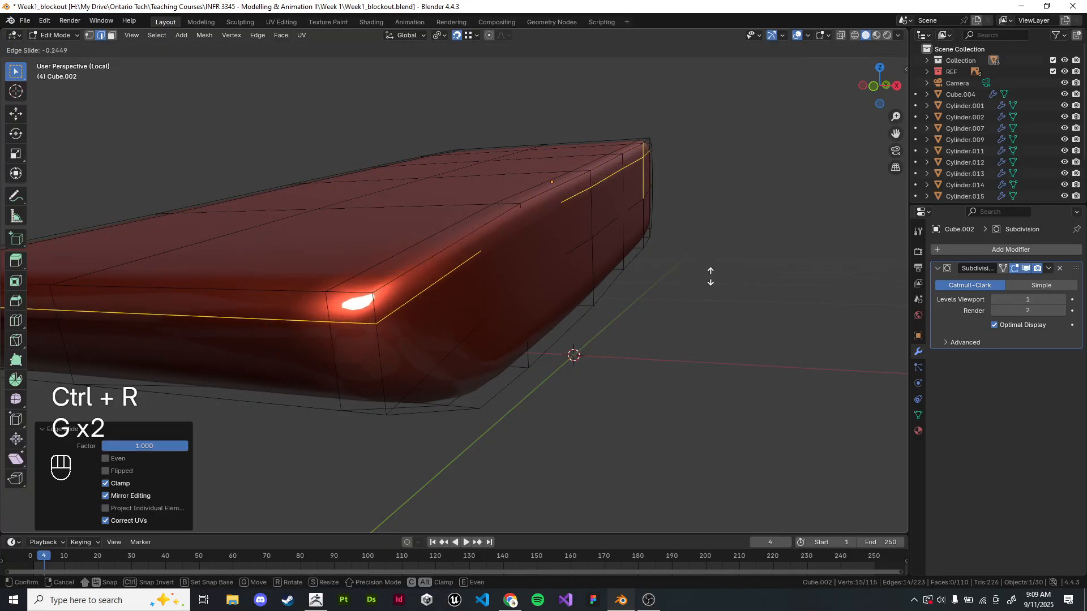
{"action": "left_click", "coordinate": [710, 276]}
- Try adding a second lengthwise loop on the arm's lower side and sliding it to the bottom edge
{"action": "middle_click_drag", "start_coordinate": [710, 276], "coordinate": [674, 270]}
{"action": "key", "text": "ctrl+r"}
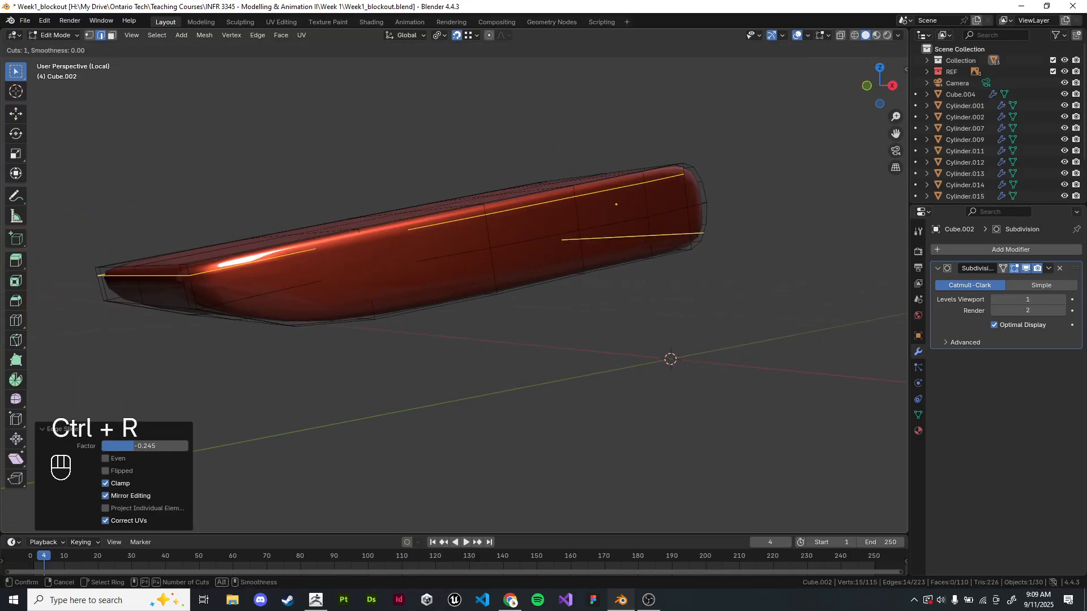
{"action": "left_click", "coordinate": [692, 240]}
{"action": "right_click", "coordinate": [692, 241]}
{"action": "key", "text": "g"}
{"action": "key", "text": "g"}
{"action": "left_click", "coordinate": [801, 251]}
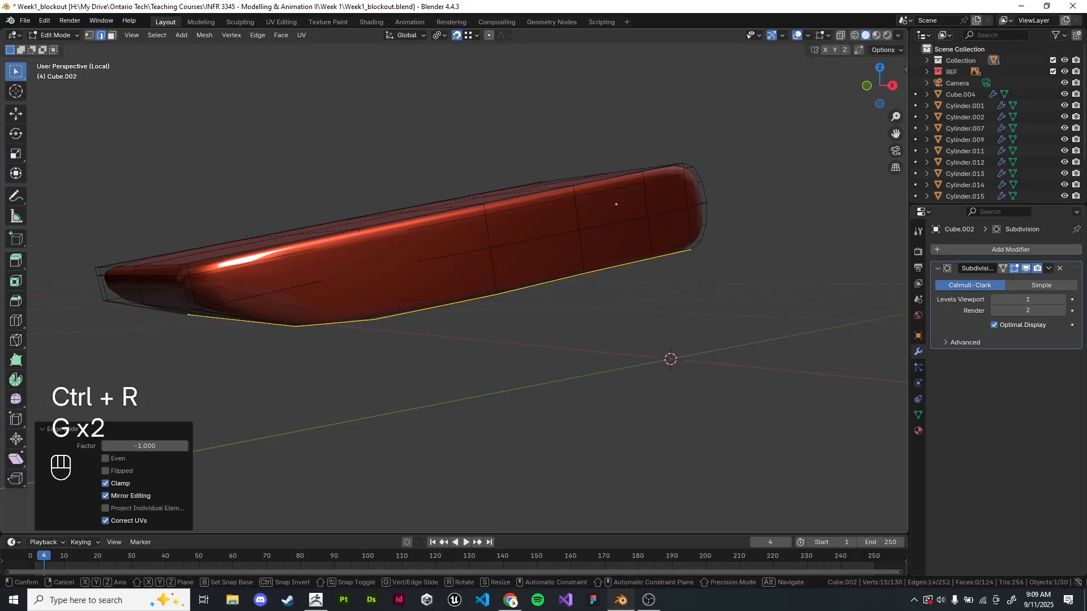
{"action": "key", "text": "g"}
{"action": "key", "text": "g"}
{"action": "left_click", "coordinate": [813, 258]}
{"action": "left_click", "coordinate": [813, 259]}
{"action": "middle_click_drag", "start_coordinate": [813, 259], "coordinate": [781, 241]}
- Undo the second loop cut and the last edge slides on the arm
{"action": "key", "text": "Tab"}
{"action": "key", "text": "ctrl+z"}
{"action": "key", "text": "ctrl+z"}
{"action": "key", "text": "ctrl+z"}
{"action": "key", "text": "ctrl+z"}
{"action": "key", "text": "ctrl+z"}
{"action": "key", "text": "ctrl+z"}
- Select the faces along the arm's side, including the rounded end, and try insetting them by about 0.008 m
{"action": "left_click", "coordinate": [111, 35]}
{"action": "middle_click_drag", "start_coordinate": [249, 294], "coordinate": [240, 266]}
{"action": "left_click", "coordinate": [181, 272]}
{"action": "left_click", "coordinate": [226, 307], "text": "shift"}
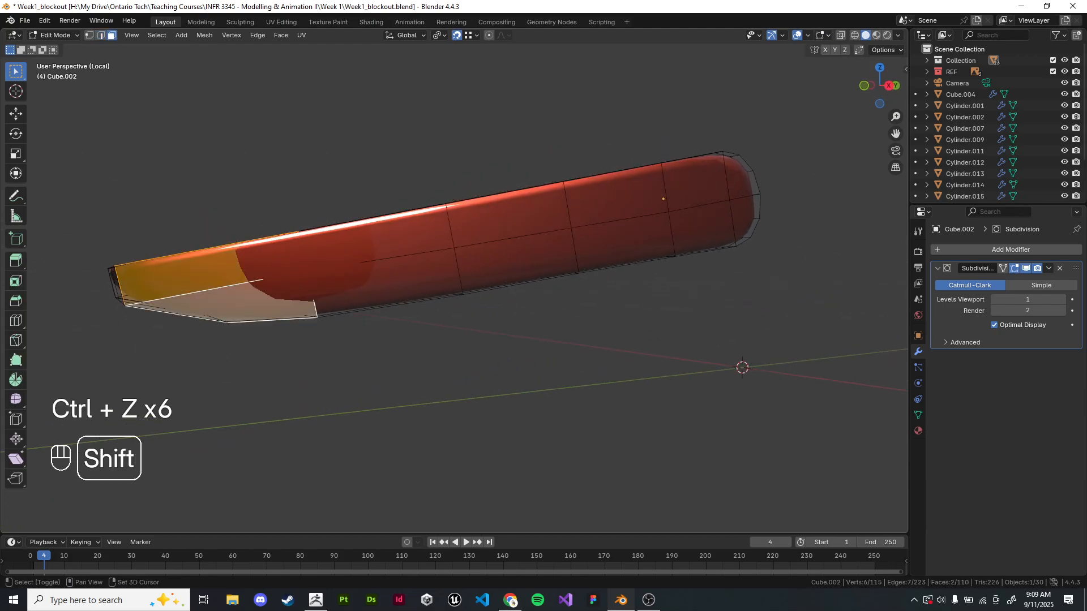
{"action": "left_click", "coordinate": [396, 283], "text": "shift"}
{"action": "left_click", "coordinate": [407, 232], "text": "shift"}
{"action": "left_click", "coordinate": [514, 266], "text": "shift"}
{"action": "left_click", "coordinate": [509, 215], "text": "shift"}
{"action": "left_click", "coordinate": [622, 243], "text": "shift"}
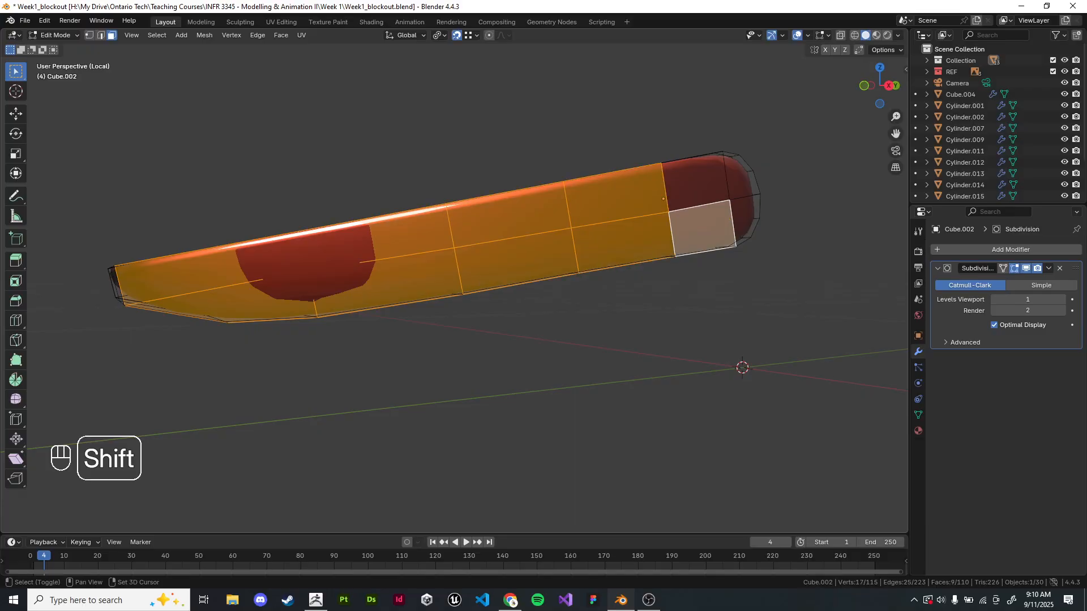
{"action": "middle_click_drag", "start_coordinate": [623, 244], "coordinate": [589, 249]}
{"action": "scroll", "coordinate": [454, 281], "scroll_direction": "up", "scroll_amount": 5}
{"action": "scroll", "coordinate": [453, 281], "scroll_direction": "down", "scroll_amount": 8}
{"action": "scroll", "coordinate": [454, 281], "scroll_direction": "up", "scroll_amount": 7}
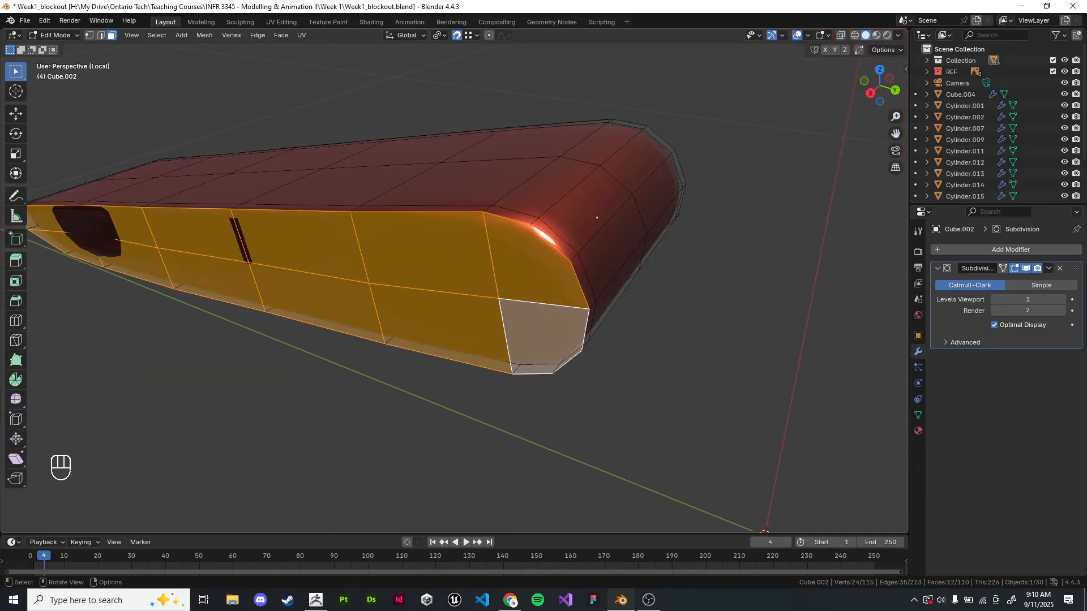
{"action": "key", "text": "i"}
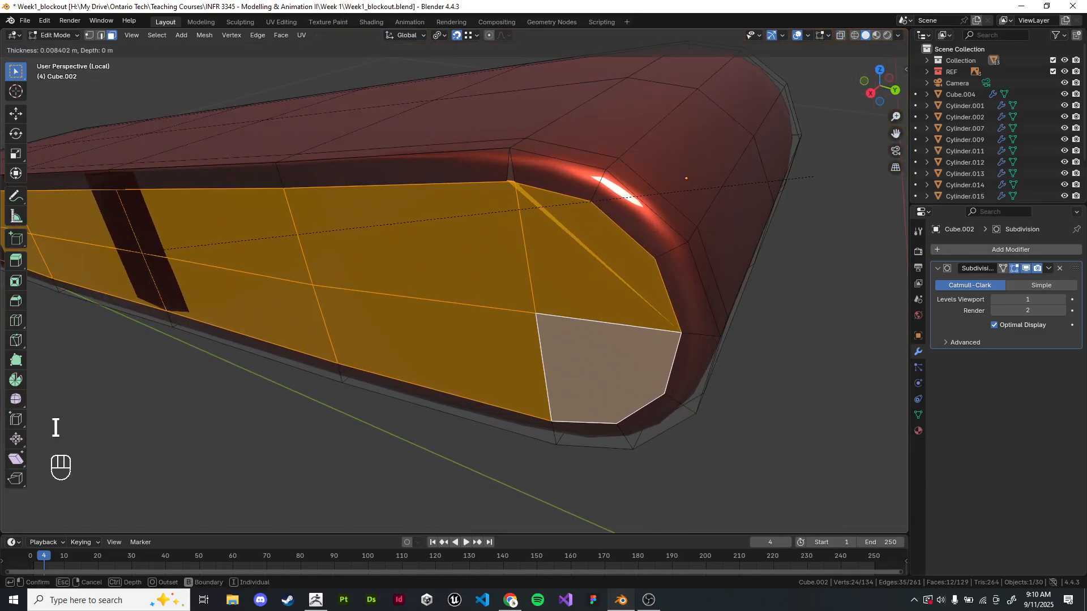
- Check the inset arm in Object Mode, reopen its mesh in Edit Mode and undo the inset
{"action": "key", "text": "Tab"}
{"action": "scroll", "coordinate": [454, 281], "scroll_direction": "down", "scroll_amount": 6}
{"action": "middle_click_drag", "start_coordinate": [588, 249], "coordinate": [399, 391]}
{"action": "key", "text": "Tab"}
{"action": "scroll", "coordinate": [454, 281], "scroll_direction": "up", "scroll_amount": 2}
{"action": "scroll", "coordinate": [453, 281], "scroll_direction": "up", "scroll_amount": 4}
{"action": "key", "text": "ctrl+z"}
{"action": "key", "text": "ctrl+z"}
{"action": "key", "text": "ctrl+z"}
{"action": "key", "text": "ctrl+z"}
- Connect the upper and lower vertices across the rounded end's side with a new vertical edge path
{"action": "middle_click_drag", "start_coordinate": [501, 242], "coordinate": [524, 257]}
{"action": "scroll", "coordinate": [487, 261], "scroll_direction": "up", "scroll_amount": 3}
{"action": "key", "text": "1"}
{"action": "left_click", "coordinate": [523, 257]}
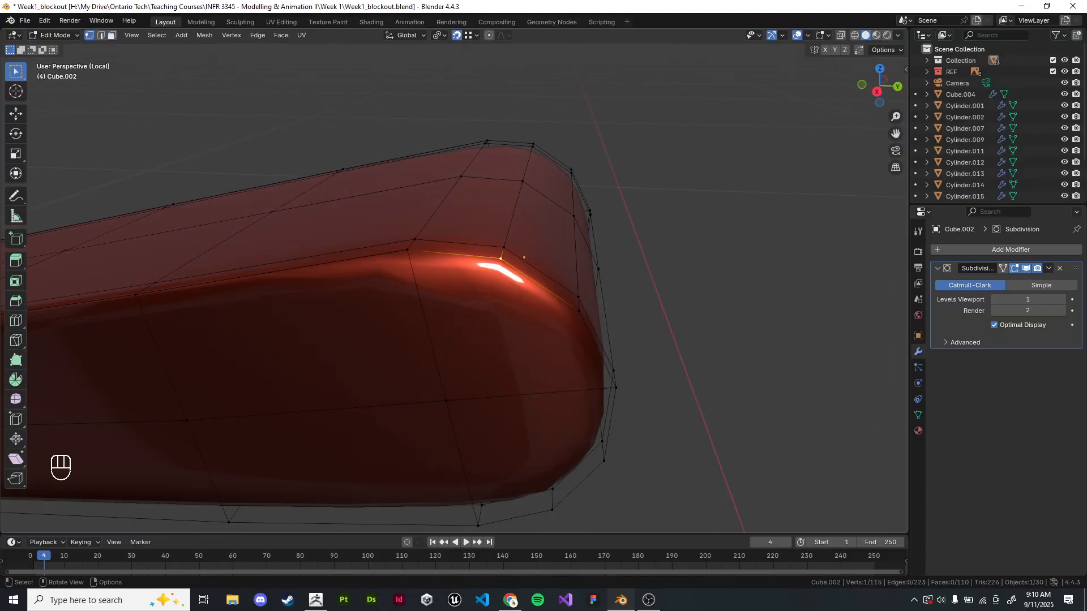
{"action": "left_click", "coordinate": [656, 255]}
{"action": "scroll", "coordinate": [487, 259], "scroll_direction": "down", "scroll_amount": 3}
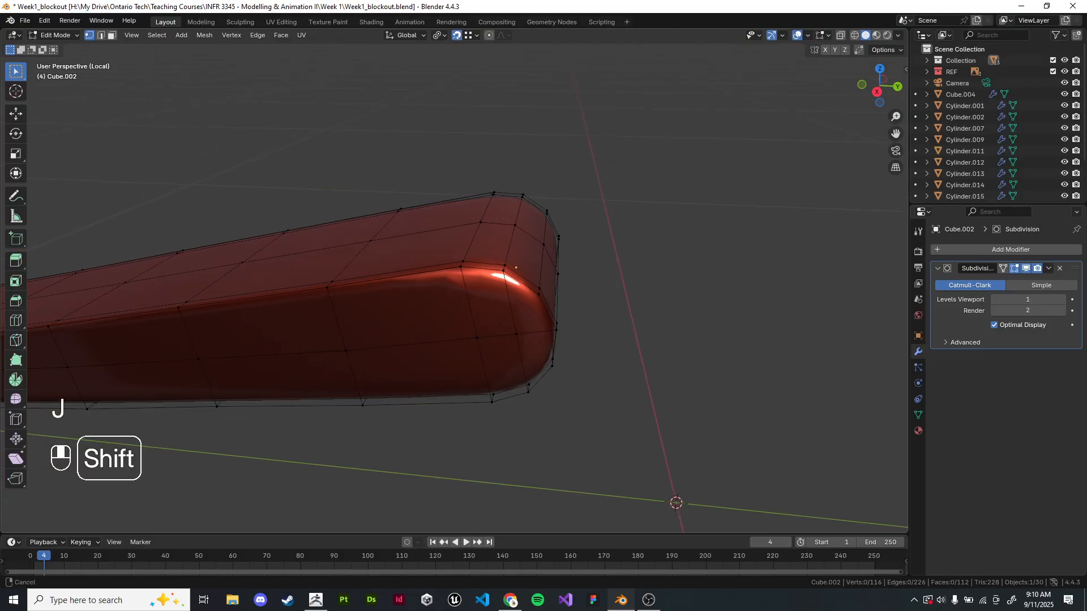
- Select the arm's side faces with the newly split rounded end and try insetting them by 0.00628 m
{"action": "middle_click_drag", "start_coordinate": [487, 260], "coordinate": [544, 243]}
{"action": "key", "text": "3"}
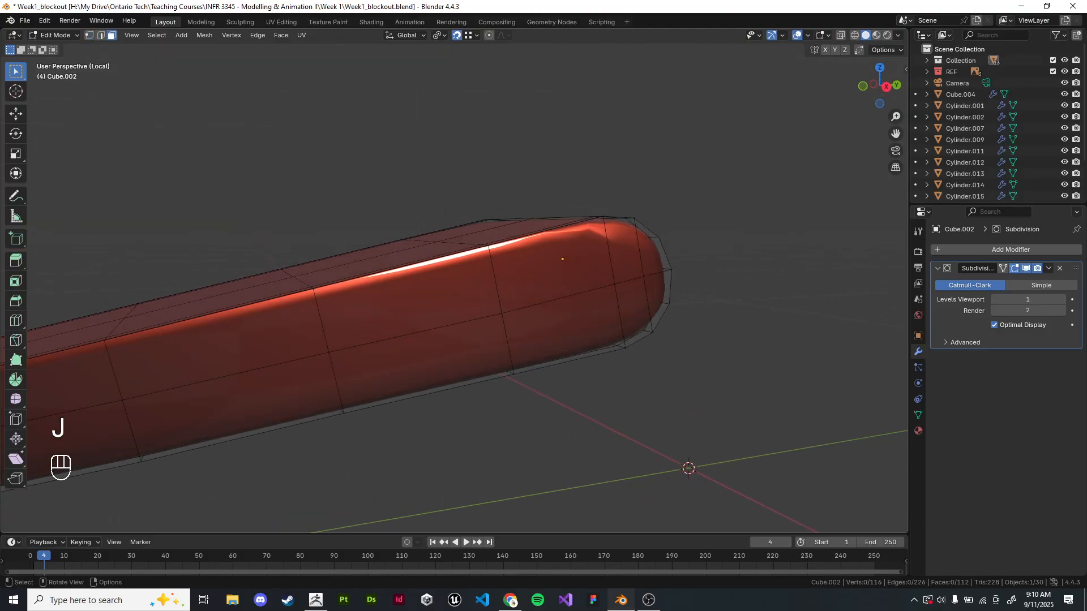
{"action": "left_click", "coordinate": [557, 266], "text": "shift"}
{"action": "left_click", "coordinate": [563, 331], "text": "shift"}
{"action": "left_click", "coordinate": [413, 297], "text": "shift"}
{"action": "middle_click_drag", "start_coordinate": [414, 297], "coordinate": [595, 232], "text": "shift"}
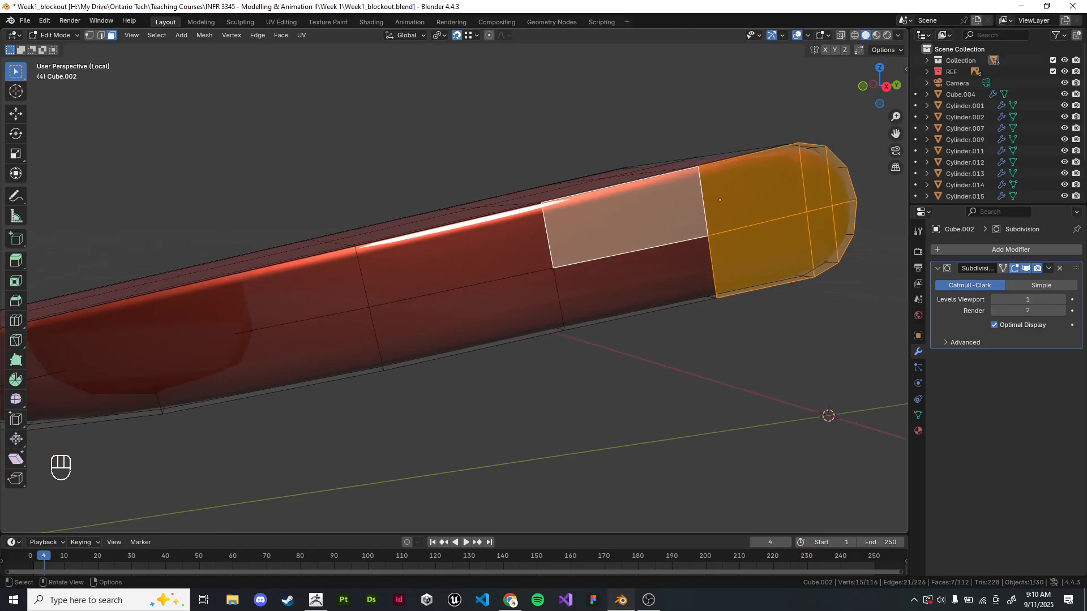
{"action": "scroll", "coordinate": [594, 232], "scroll_direction": "down", "scroll_amount": 2}
{"action": "left_click", "coordinate": [175, 328], "text": "ctrl"}
{"action": "left_click", "coordinate": [198, 352], "text": "ctrl"}
{"action": "left_click", "coordinate": [572, 283], "text": "ctrl"}
{"action": "scroll", "coordinate": [538, 305], "scroll_direction": "up", "scroll_amount": 4}
{"action": "middle_click_drag", "start_coordinate": [572, 283], "coordinate": [487, 351]}
{"action": "key", "text": "i"}
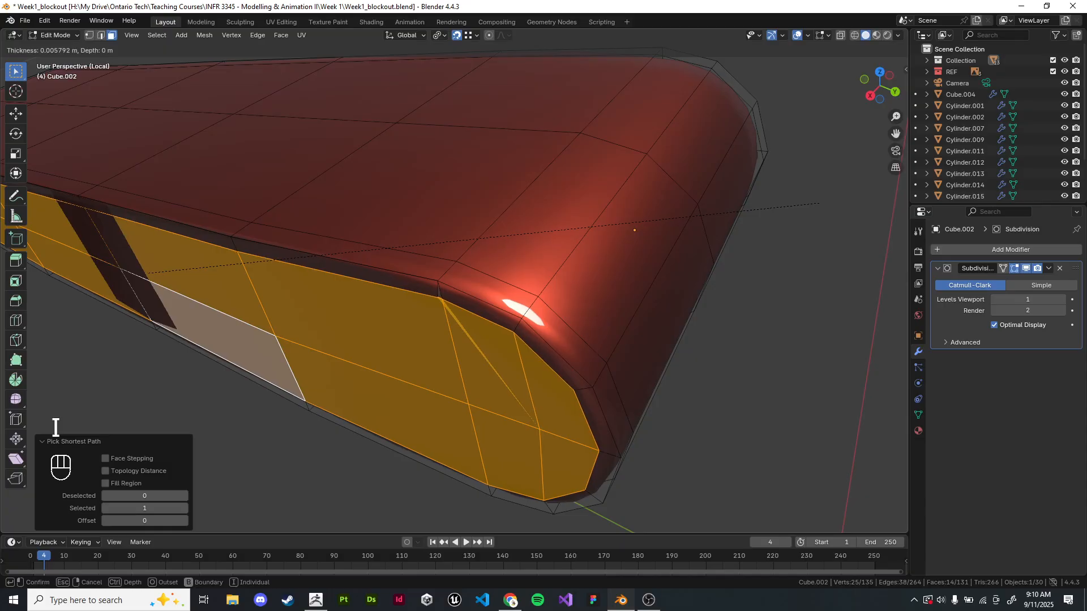
{"action": "left_click", "coordinate": [812, 204]}
{"action": "mouse_move", "coordinate": [813, 204]}
{"action": "middle_mouse_down"}
{"action": "mouse_move", "coordinate": [842, 185]}
{"action": "mouse_move", "coordinate": [833, 198]}
{"action": "mouse_move", "coordinate": [822, 192]}
{"action": "middle_mouse_up"}
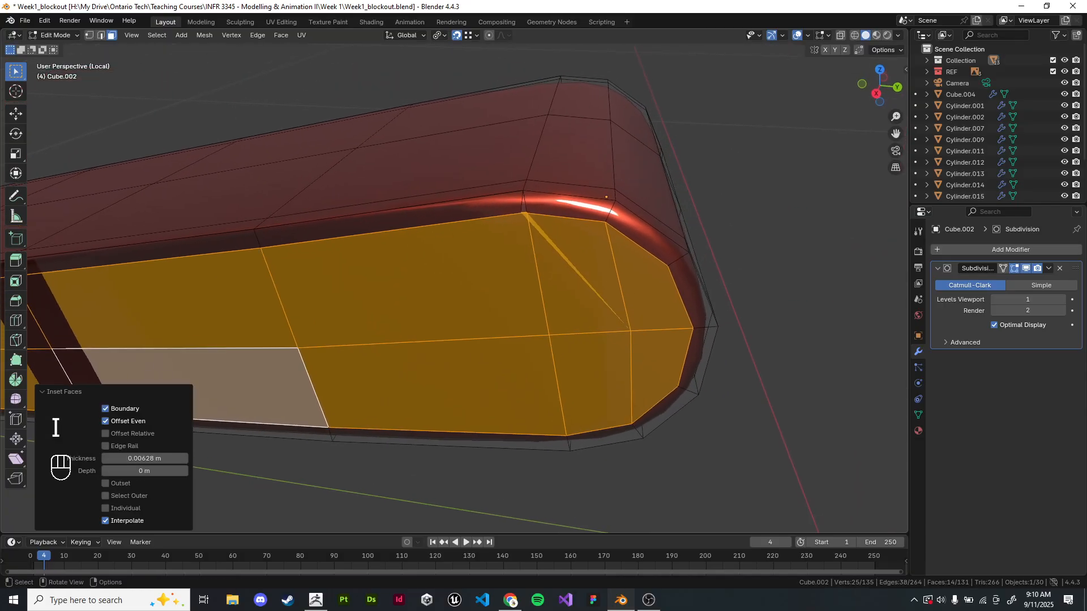
- Undo the inset and merge all of the arm's vertices by distance at 0.0001 m
{"action": "key", "text": "ctrl+z"}
{"action": "key", "text": "a"}
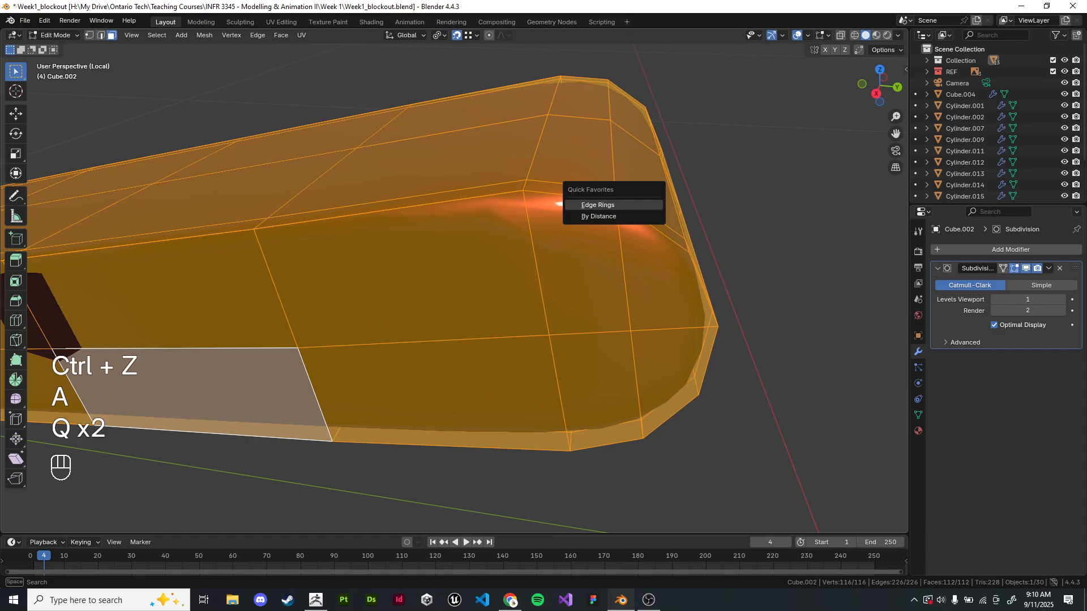
{"action": "left_click", "coordinate": [598, 216]}
{"action": "scroll", "coordinate": [598, 216], "scroll_direction": "down", "scroll_amount": 3}
{"action": "middle_click_drag", "start_coordinate": [598, 216], "coordinate": [613, 204]}
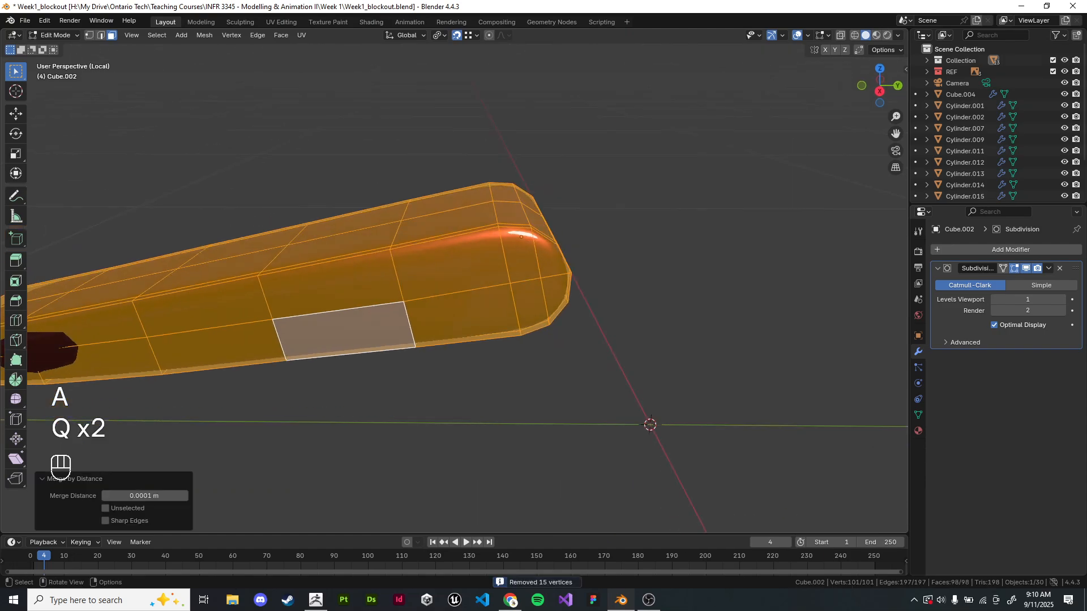
- Select the side faces by similar normal, add the remaining rounded-end and tapered-end faces, and try insetting them again
{"action": "left_click", "coordinate": [331, 284]}
{"action": "key", "text": "shift+g"}
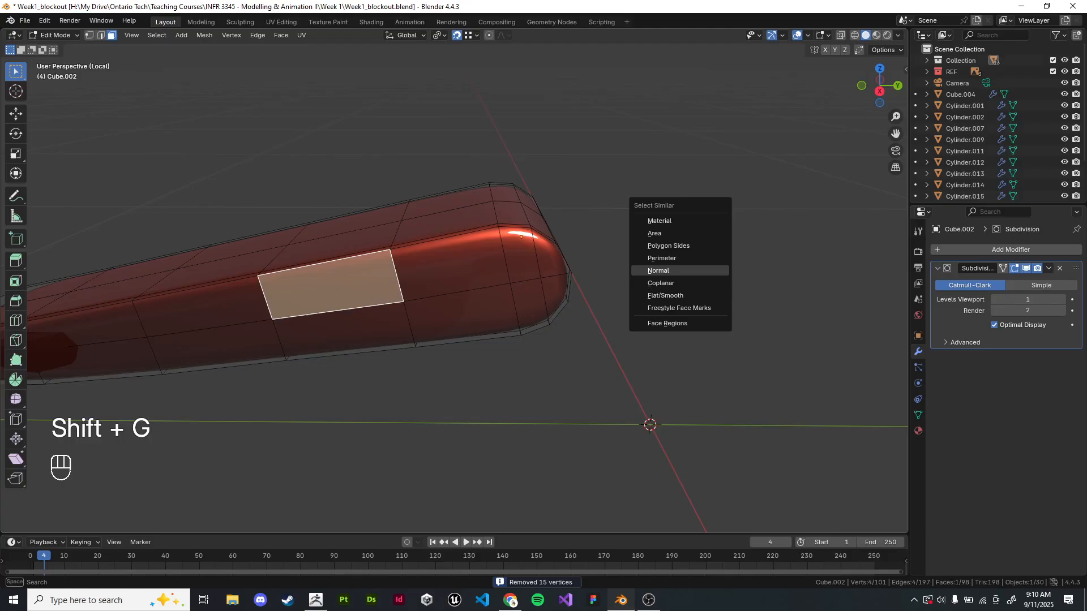
{"action": "left_click", "coordinate": [658, 270]}
{"action": "left_click", "coordinate": [453, 258], "text": "shift"}
{"action": "left_click", "coordinate": [529, 302], "text": "shift"}
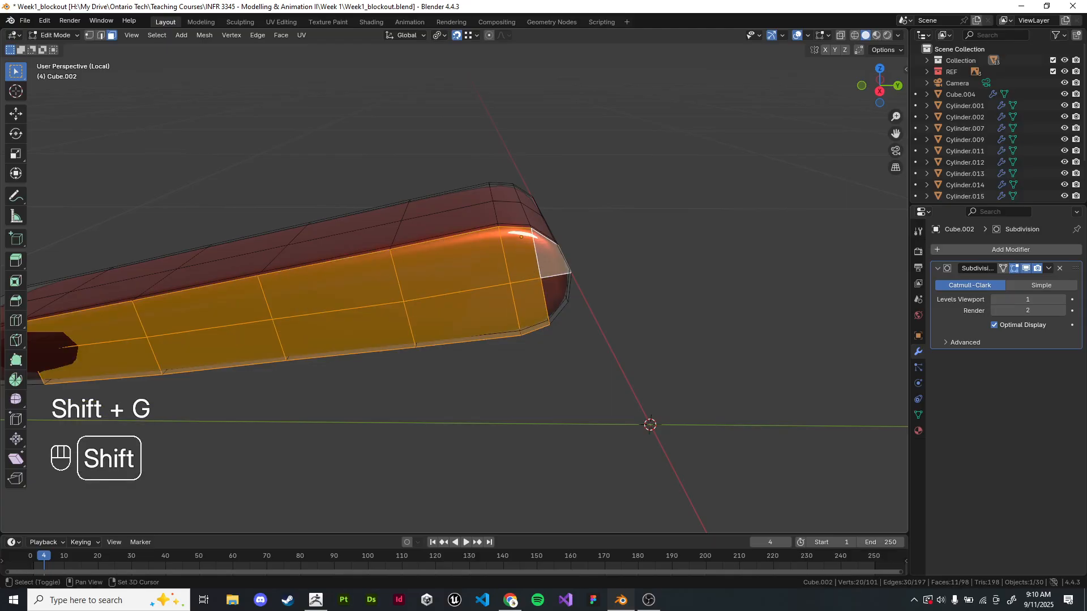
{"action": "left_click", "coordinate": [557, 298], "text": "shift"}
{"action": "middle_click_drag", "start_coordinate": [558, 297], "coordinate": [592, 288]}
{"action": "scroll", "coordinate": [592, 288], "scroll_direction": "down", "scroll_amount": 2}
{"action": "scroll", "coordinate": [591, 288], "scroll_direction": "up", "scroll_amount": 2}
{"action": "left_click", "coordinate": [55, 414], "text": "shift"}
{"action": "middle_click_drag", "start_coordinate": [55, 414], "coordinate": [30, 409], "text": "shift"}
{"action": "middle_click_drag", "start_coordinate": [340, 317], "coordinate": [234, 351]}
{"action": "middle_click_drag", "start_coordinate": [707, 255], "coordinate": [773, 226]}
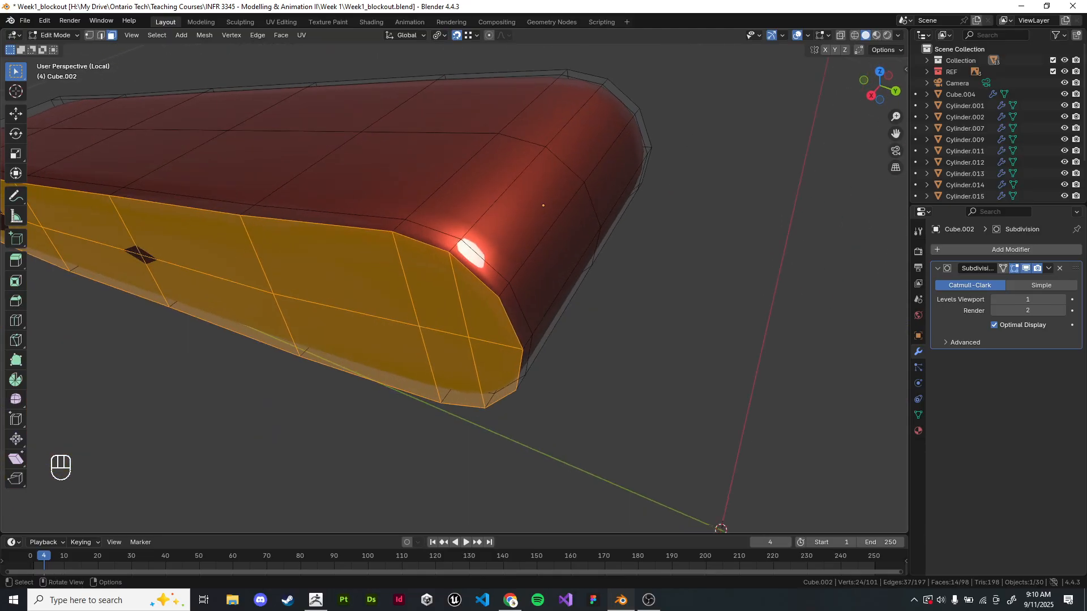
{"action": "key", "text": "i"}
{"action": "key", "text": "Escape"}
{"action": "key", "text": "i"}
{"action": "left_click", "coordinate": [746, 218]}
- Examine the inset side's shading along the arm, comparing Object Mode with the Edit Mode mesh
{"action": "key", "text": "Tab"}
{"action": "left_click", "coordinate": [746, 218]}
{"action": "middle_click_drag", "start_coordinate": [746, 219], "coordinate": [763, 97]}
{"action": "scroll", "coordinate": [735, 187], "scroll_direction": "down", "scroll_amount": 2}
{"action": "key", "text": "Tab"}
{"action": "scroll", "coordinate": [809, 96], "scroll_direction": "up", "scroll_amount": 2}
{"action": "middle_click_drag", "start_coordinate": [345, 314], "coordinate": [481, 328], "text": "shift"}
{"action": "scroll", "coordinate": [525, 201], "scroll_direction": "down", "scroll_amount": 4}
{"action": "key", "text": "Tab"}
{"action": "scroll", "coordinate": [481, 328], "scroll_direction": "up", "scroll_amount": 2}
{"action": "middle_click_drag", "start_coordinate": [481, 328], "coordinate": [561, 260], "text": "shift"}
{"action": "middle_click_drag", "start_coordinate": [629, 217], "coordinate": [570, 204]}
{"action": "key", "text": "Tab"}
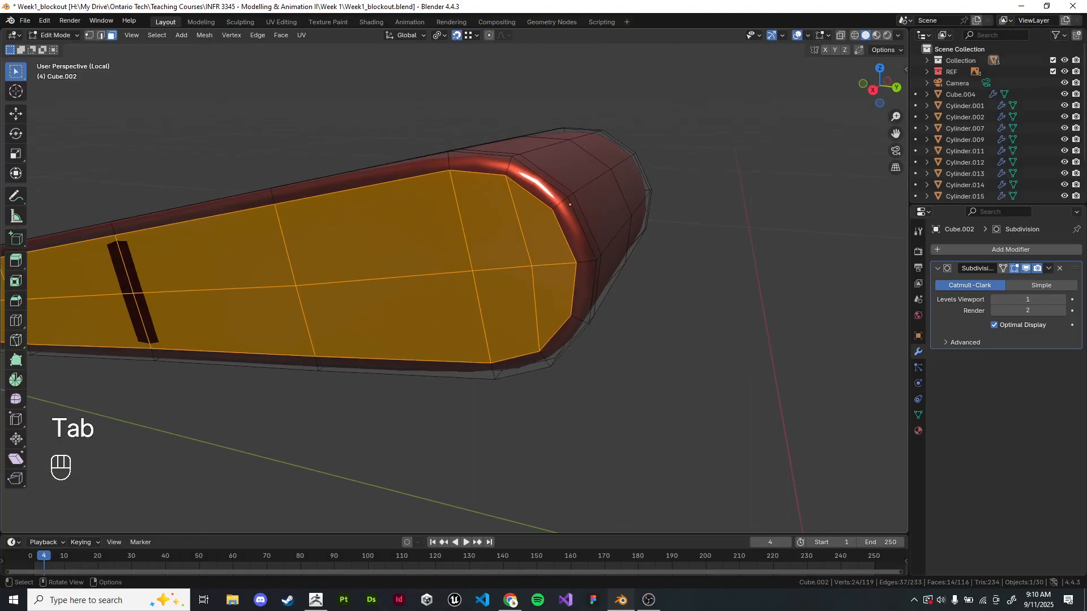
- Undo the side-face inset and return to the merged mesh
{"action": "key", "text": "ctrl+z"}
{"action": "key", "text": "ctrl+z"}
{"action": "key", "text": "ctrl+z"}
{"action": "key", "text": "ctrl+z"}
{"action": "key", "text": "ctrl+z"}
{"action": "key", "text": "ctrl+z"}
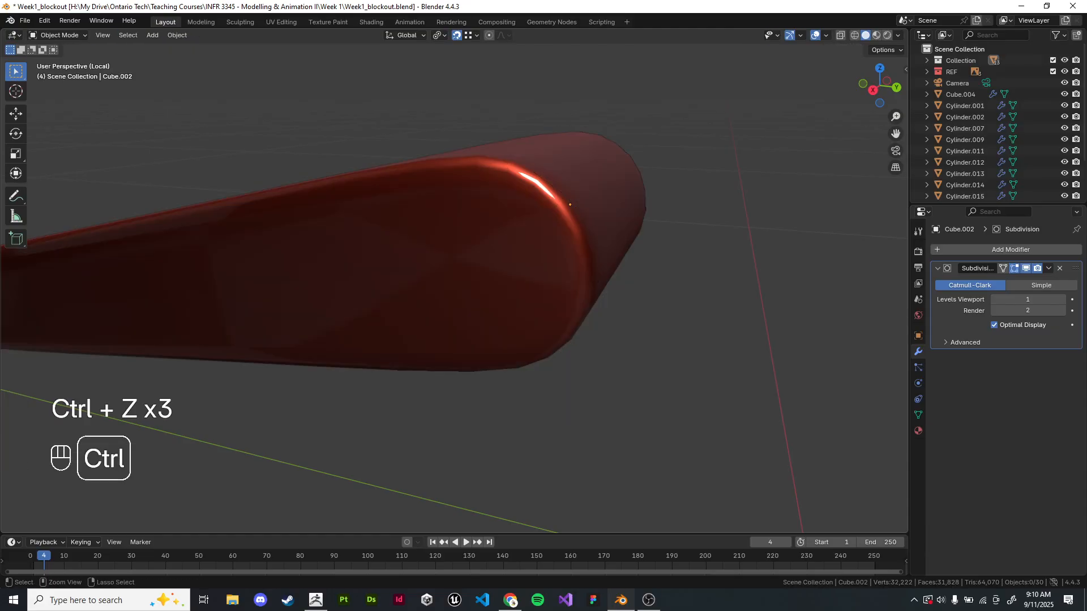
- Add a lengthwise loop around the arm's upper side and slide it close to the top edge
{"action": "key", "text": "ctrl+r"}
{"action": "left_click", "coordinate": [569, 204]}
{"action": "right_click", "coordinate": [569, 205]}
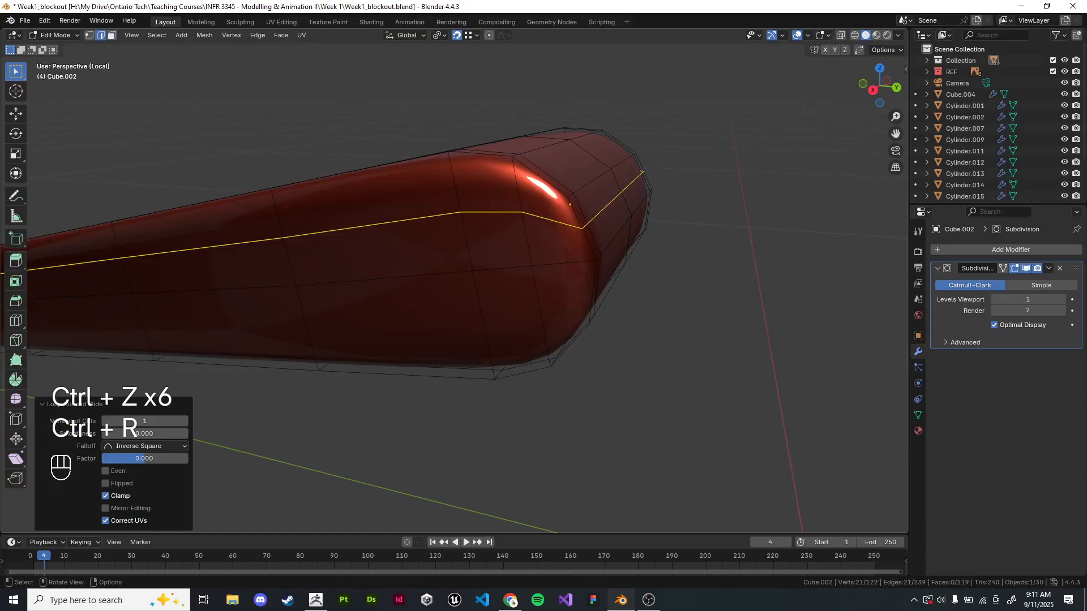
{"action": "key", "text": "g"}
{"action": "key", "text": "g"}
{"action": "left_click", "coordinate": [568, 213]}
{"action": "left_click", "coordinate": [708, 238]}
- Examine the rounded end's shading in Object and Edit Mode, selecting an edge across its curved face
{"action": "key", "text": "Tab"}
{"action": "middle_click_drag", "start_coordinate": [568, 214], "coordinate": [518, 205], "text": "shift"}
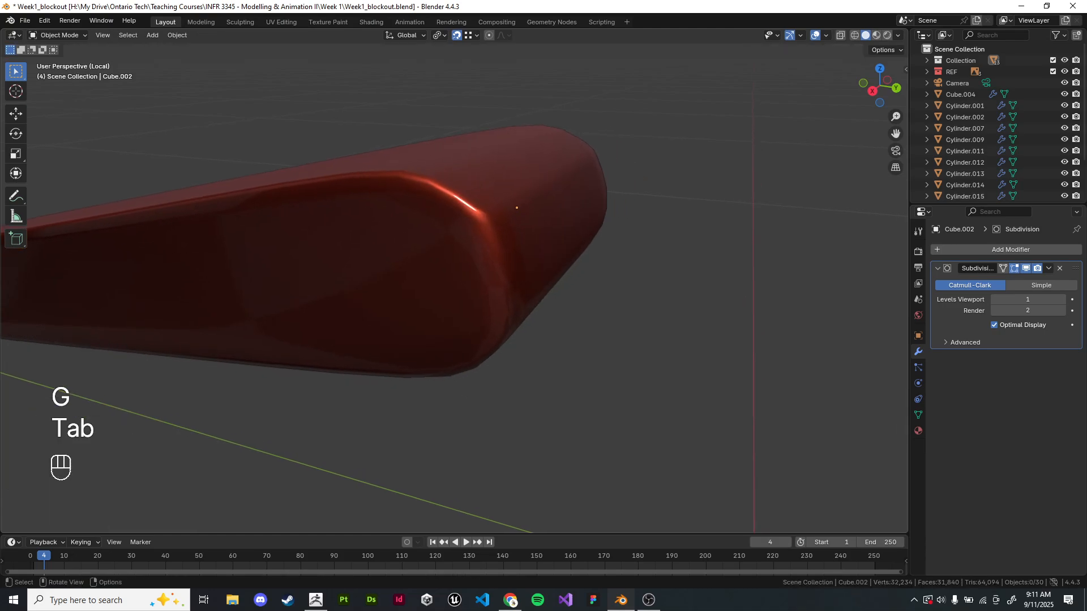
{"action": "scroll", "coordinate": [509, 243], "scroll_direction": "up", "scroll_amount": 3}
{"action": "key", "text": "Tab"}
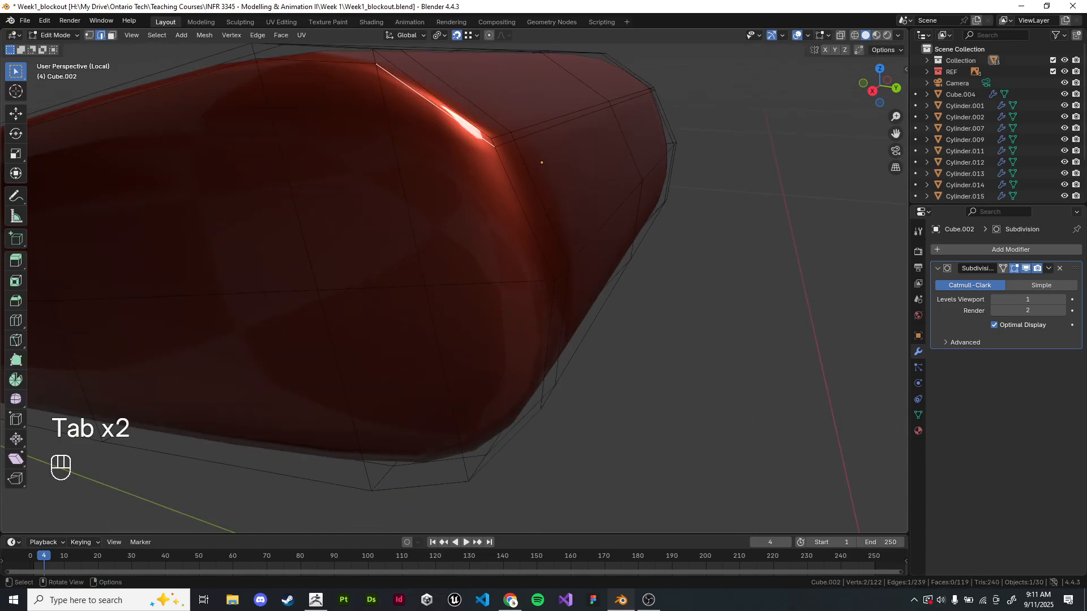
{"action": "left_click", "coordinate": [632, 94], "text": "ctrl"}
{"action": "middle_click_drag", "start_coordinate": [633, 94], "coordinate": [608, 118]}
{"action": "scroll", "coordinate": [589, 175], "scroll_direction": "down", "scroll_amount": 2}
{"action": "key", "text": "Tab"}
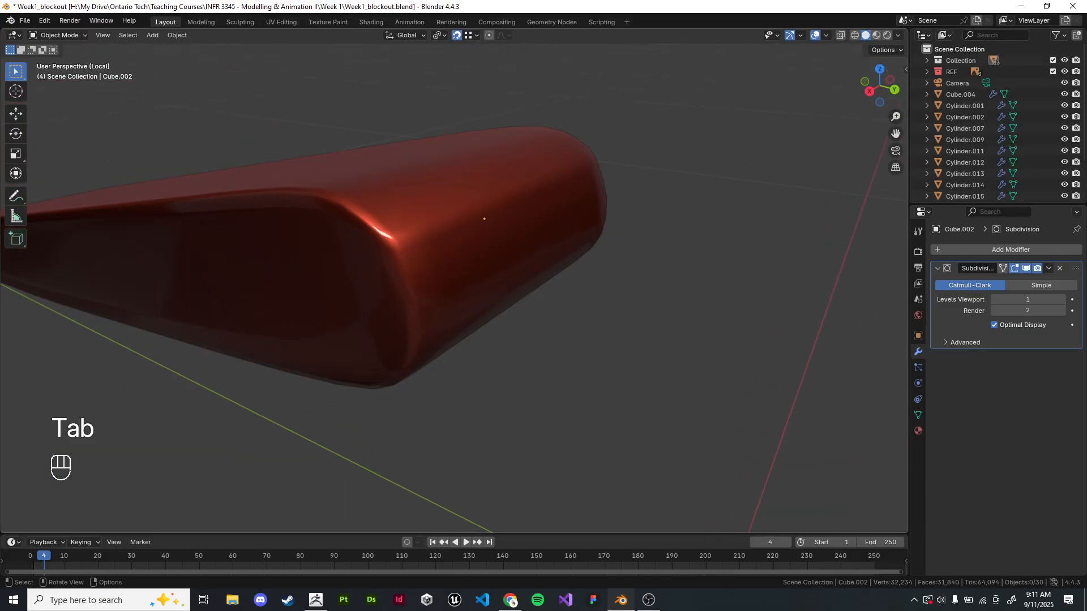
{"action": "key", "text": "Tab"}
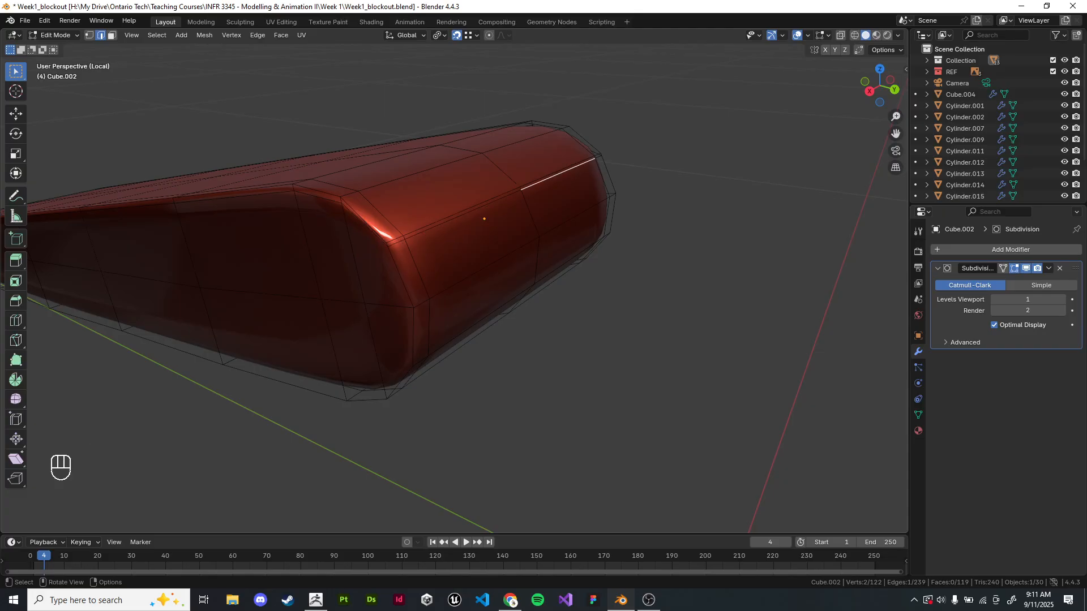
- Undo the recent mesh edits back to the selected lengthwise loop on the arm's upper side
{"action": "middle_click_drag", "start_coordinate": [484, 237], "coordinate": [495, 260]}
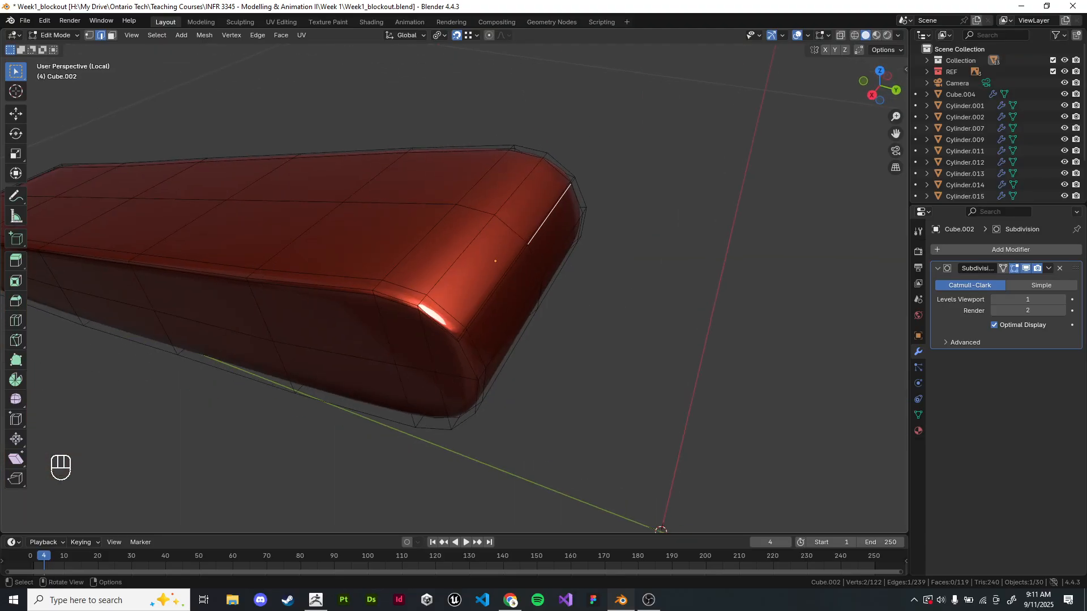
{"action": "key", "text": "ctrl+z"}
{"action": "key", "text": "ctrl+z"}
{"action": "key", "text": "ctrl+z"}
{"action": "key", "text": "ctrl+z"}
{"action": "key", "text": "ctrl+z"}
{"action": "key", "text": "ctrl+z"}
{"action": "key", "text": "ctrl+z"}
{"action": "key", "text": "ctrl+z"}
{"action": "key", "text": "ctrl+z"}
{"action": "key", "text": "ctrl+z"}
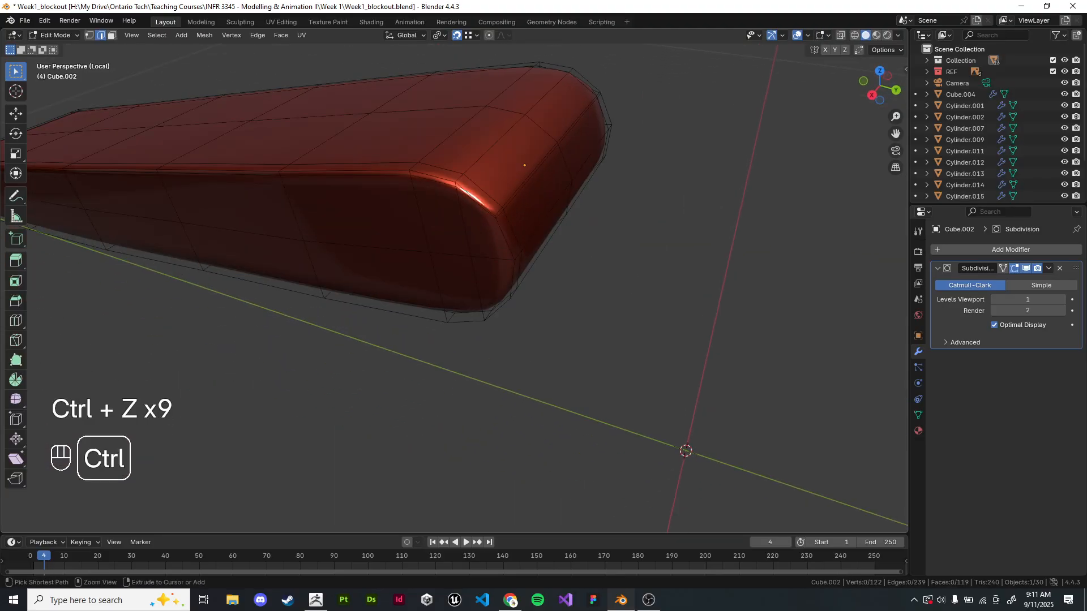
{"action": "key", "text": "ctrl+z"}
{"action": "scroll", "coordinate": [481, 170], "scroll_direction": "up", "scroll_amount": 3}
{"action": "middle_click_drag", "start_coordinate": [496, 226], "coordinate": [483, 241]}
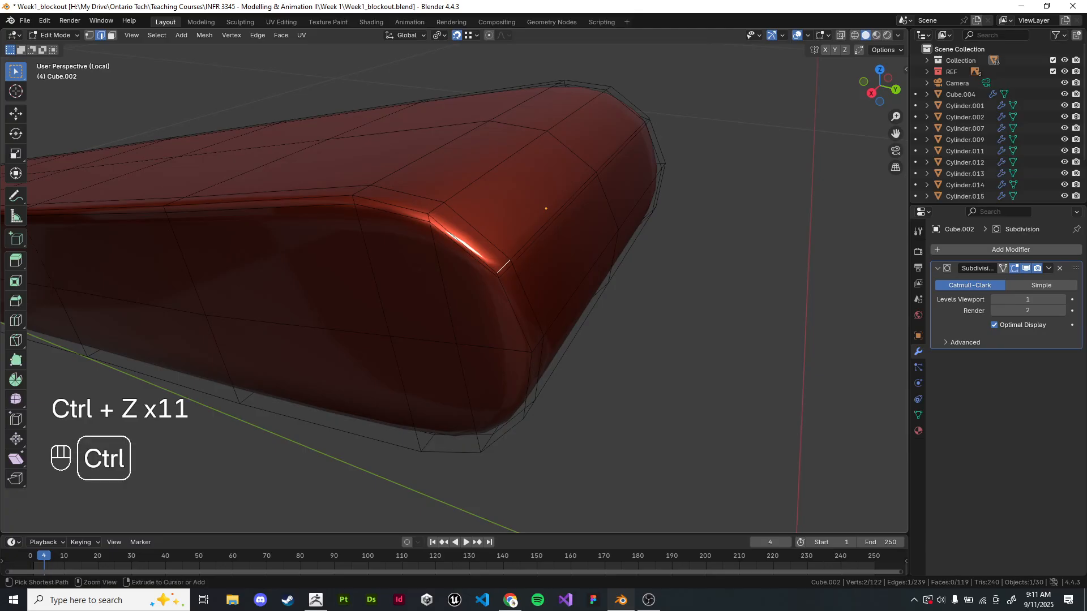
{"action": "key", "text": "ctrl+z"}
{"action": "key", "text": "ctrl+z"}
{"action": "key", "text": "ctrl+z"}
{"action": "key", "text": "ctrl+z"}
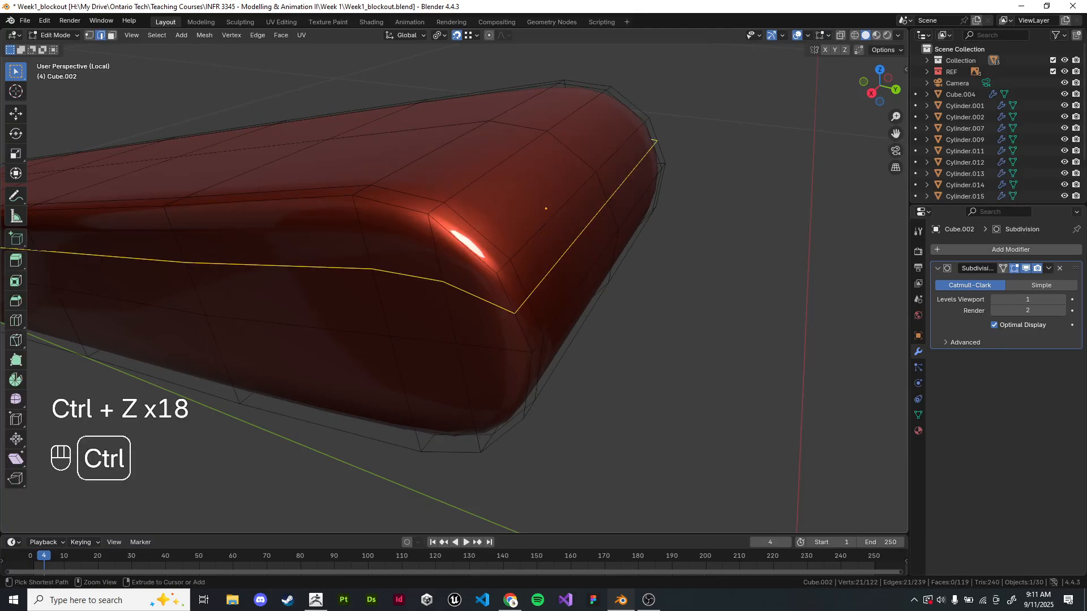
- Dissolve the lengthwise loop near the arm's upper edge and switch to face selection
{"action": "key", "text": "ctrl+x"}
{"action": "scroll", "coordinate": [453, 272], "scroll_direction": "down", "scroll_amount": 5}
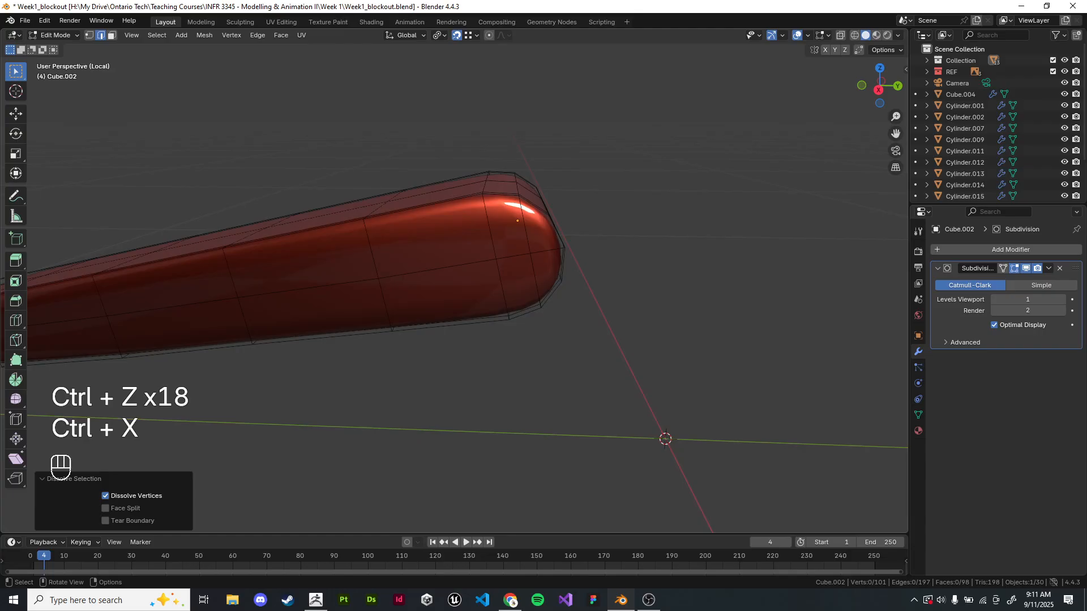
{"action": "middle_click_drag", "start_coordinate": [453, 272], "coordinate": [504, 252]}
{"action": "left_click", "coordinate": [111, 35]}
- Try extending the selection from one side face of the arm to faces with a similar Normal
{"action": "scroll", "coordinate": [509, 255], "scroll_direction": "up", "scroll_amount": 3}
{"action": "scroll", "coordinate": [492, 258], "scroll_direction": "down", "scroll_amount": 3}
{"action": "left_click", "coordinate": [496, 258]}
{"action": "middle_click_drag", "start_coordinate": [753, 286], "coordinate": [735, 287]}
{"action": "key", "text": "shift+g"}
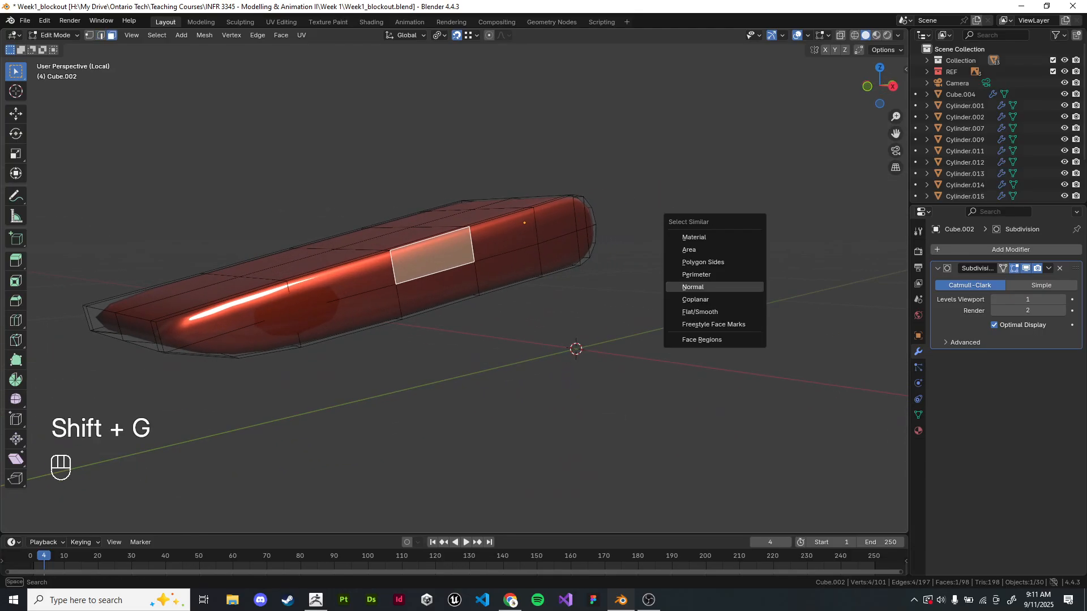
{"action": "key", "text": "shift+g"}
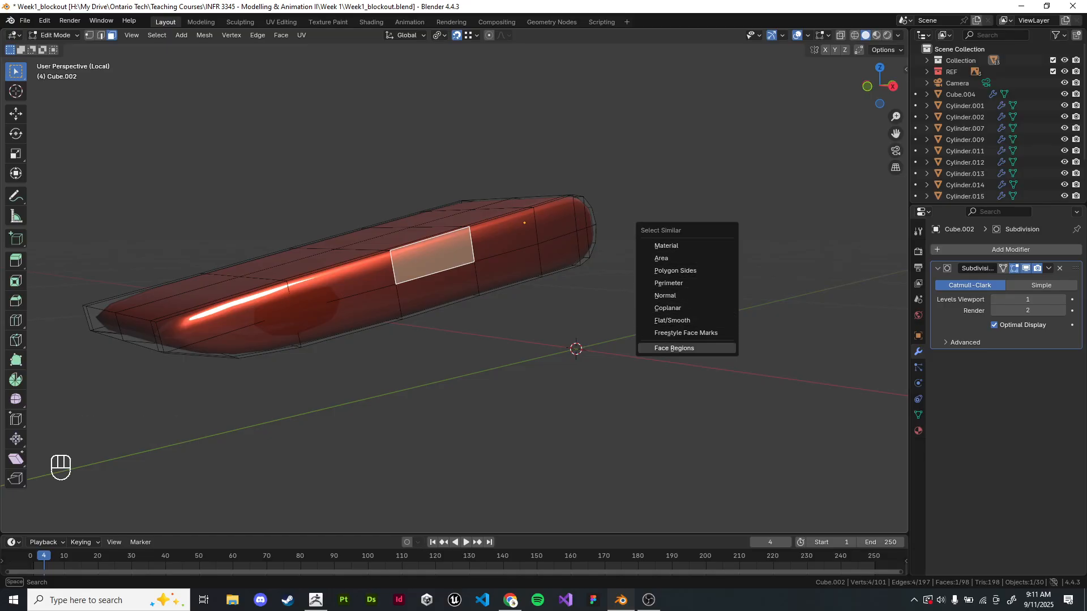
{"action": "left_click", "coordinate": [665, 296]}
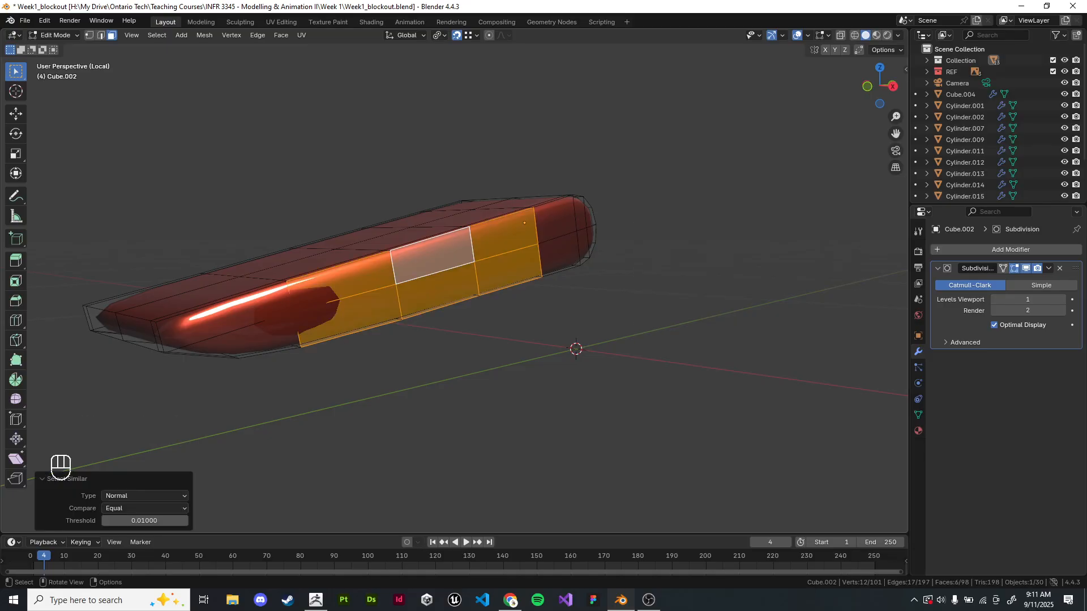
{"action": "left_click", "coordinate": [224, 315], "text": "shift"}
{"action": "key", "text": "ctrl+z"}
{"action": "key", "text": "alt+a"}
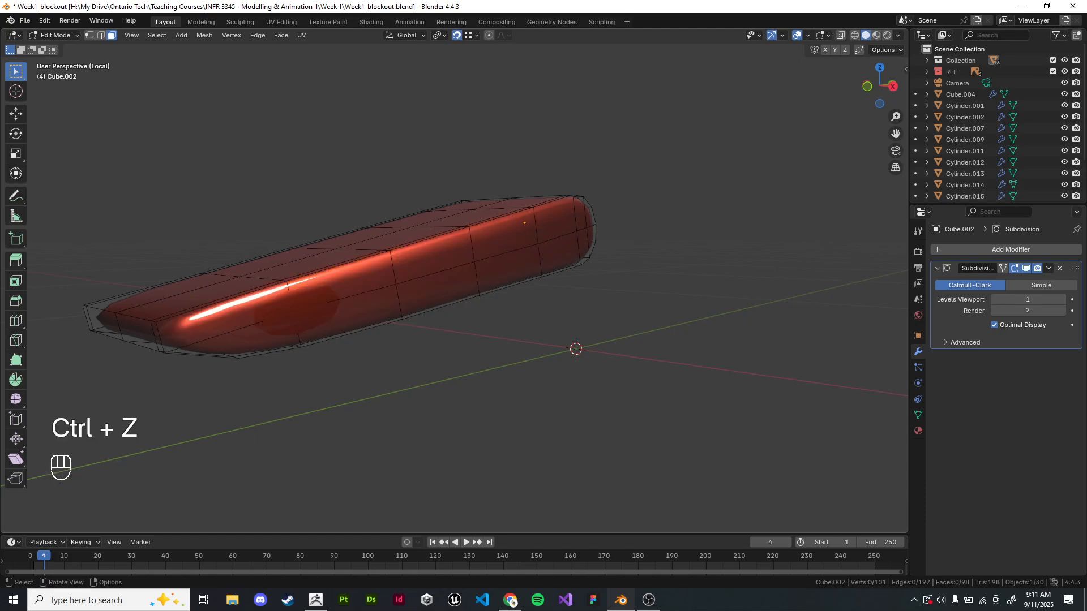
{"action": "left_click", "coordinate": [223, 314], "text": "shift"}
{"action": "left_click", "coordinate": [343, 280], "text": "shift"}
{"action": "left_click", "coordinate": [431, 254], "text": "shift"}
{"action": "left_click", "coordinate": [431, 254], "text": "shift"}
{"action": "left_click", "coordinate": [431, 350]}
{"action": "left_click", "coordinate": [431, 254]}
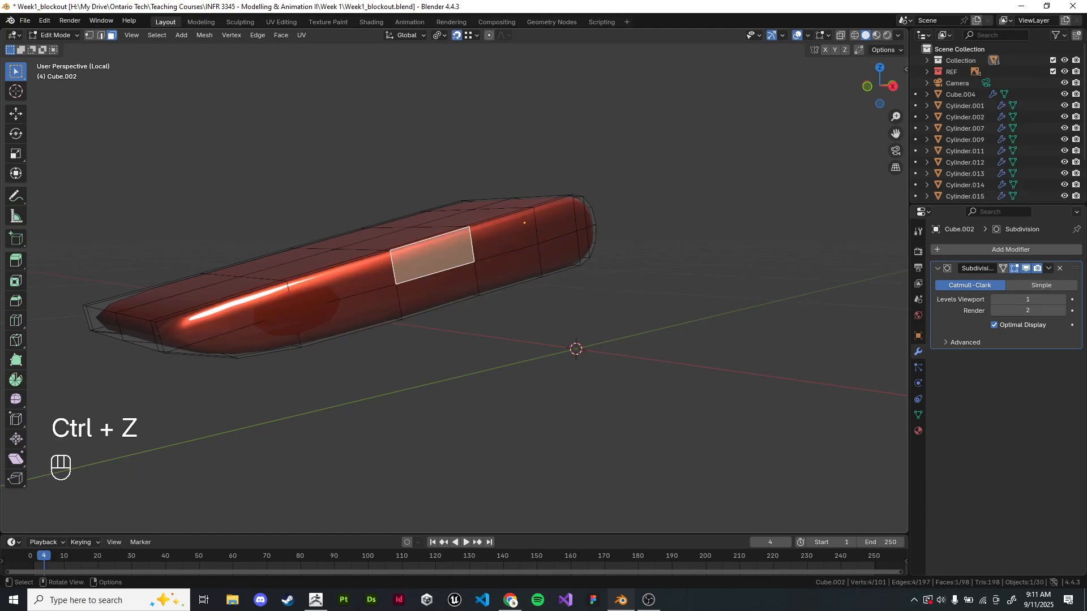
{"action": "key", "text": "shift+g"}
{"action": "left_click", "coordinate": [680, 301]}
{"action": "left_click", "coordinate": [681, 301]}
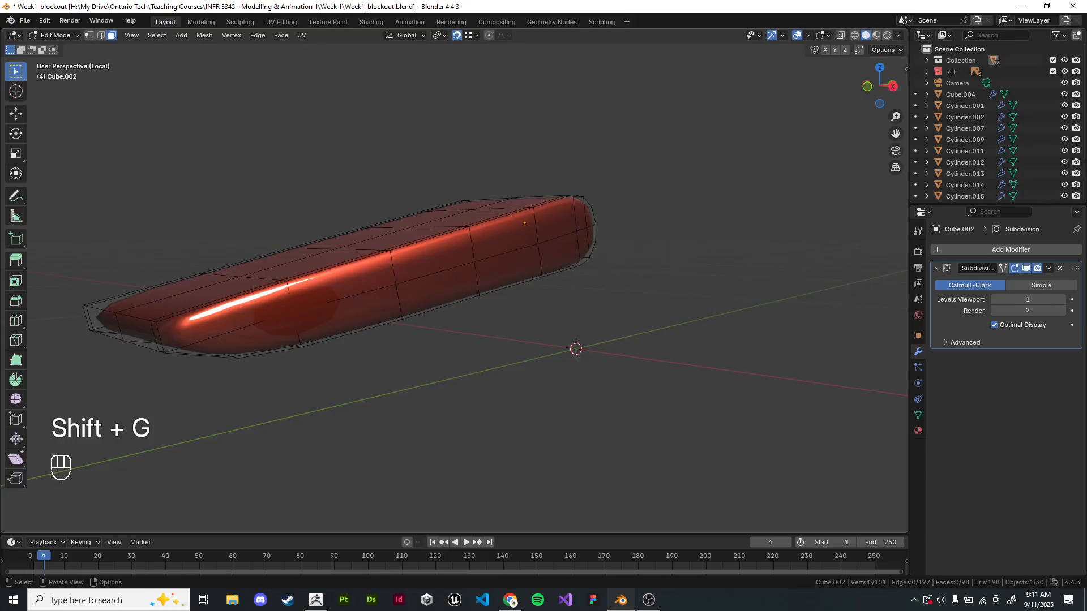
- Try selecting the arm's side faces with Select Similar, using Coplanar and Area
{"action": "left_click", "coordinate": [432, 255]}
{"action": "key", "text": "shift+g"}
{"action": "left_click", "coordinate": [634, 241]}
{"action": "key", "text": "shift+g"}
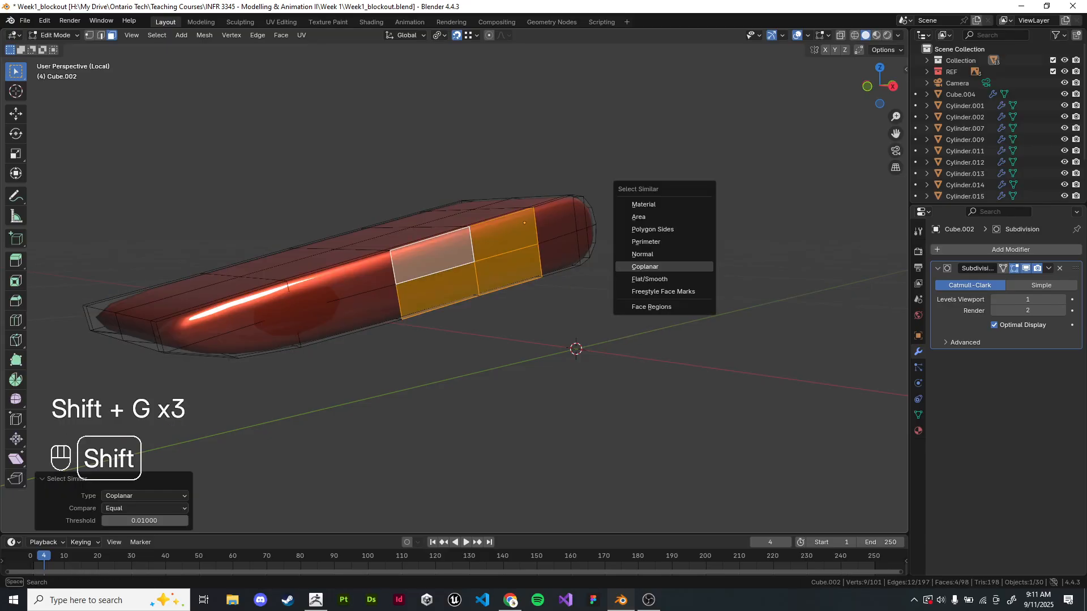
{"action": "left_click", "coordinate": [638, 216]}
{"action": "left_click", "coordinate": [340, 277]}
{"action": "key", "text": "shift+g"}
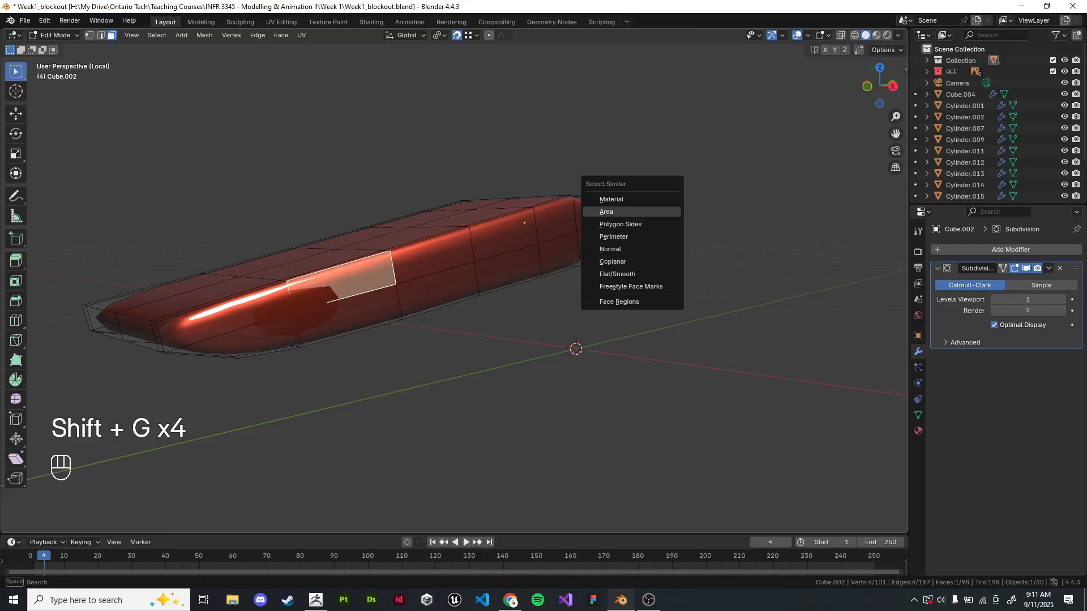
{"action": "left_click", "coordinate": [660, 212]}
{"action": "middle_click_drag", "start_coordinate": [660, 212], "coordinate": [663, 236]}
{"action": "key", "text": "ctrl+z"}
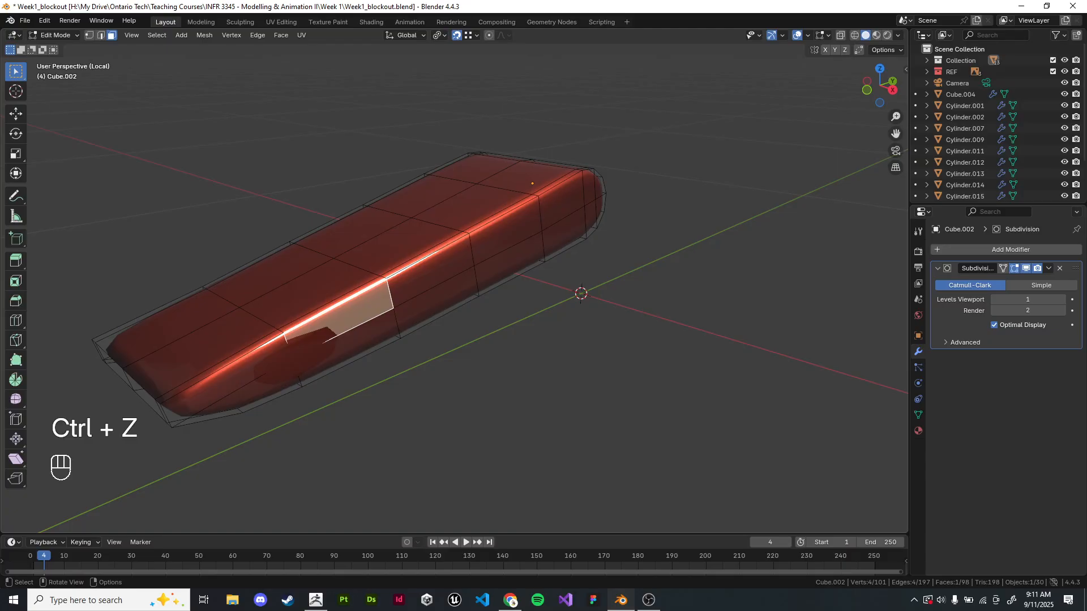
{"action": "key", "text": "ctrl+z"}
{"action": "key", "text": "shift+g"}
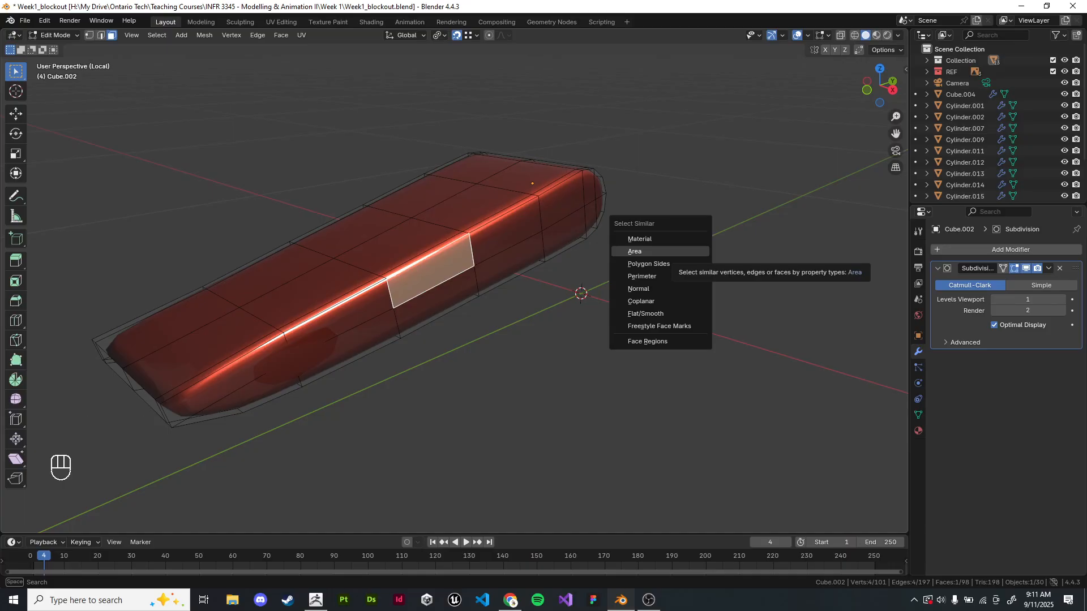
- Select both rows of faces covering the arm's side and inset them by about 0.007 m
{"action": "left_click", "coordinate": [224, 382]}
{"action": "left_click", "coordinate": [591, 184], "text": "ctrl"}
{"action": "left_click", "coordinate": [597, 211], "text": "ctrl"}
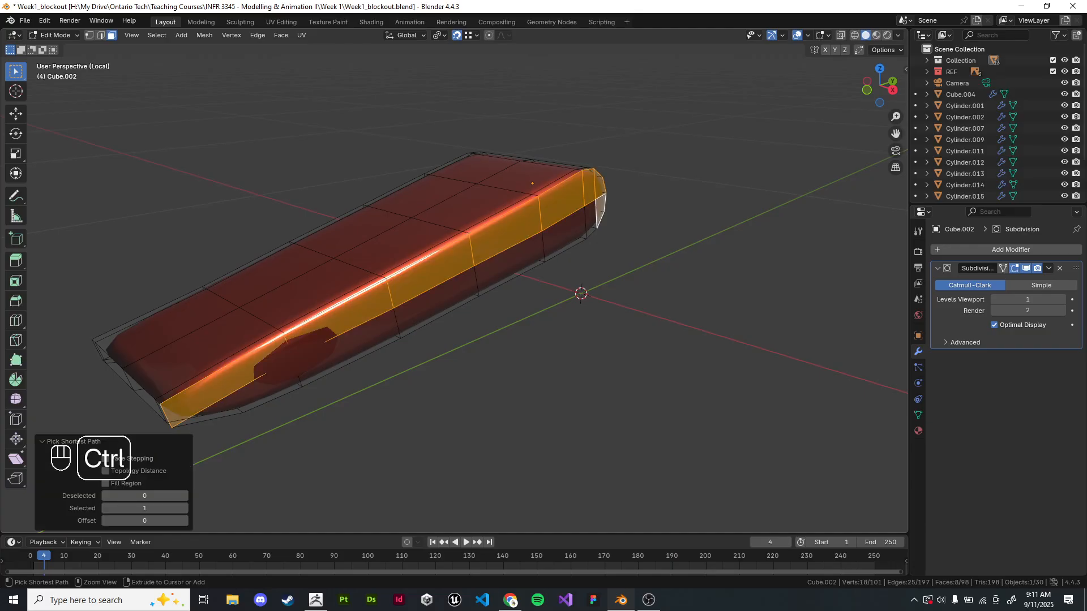
{"action": "left_click", "coordinate": [241, 399], "text": "ctrl"}
{"action": "scroll", "coordinate": [455, 288], "scroll_direction": "up", "scroll_amount": 3}
{"action": "middle_click_drag", "start_coordinate": [455, 288], "coordinate": [354, 319]}
{"action": "middle_click_drag", "start_coordinate": [679, 340], "coordinate": [339, 271], "text": "shift"}
{"action": "scroll", "coordinate": [455, 287], "scroll_direction": "down", "scroll_amount": 3}
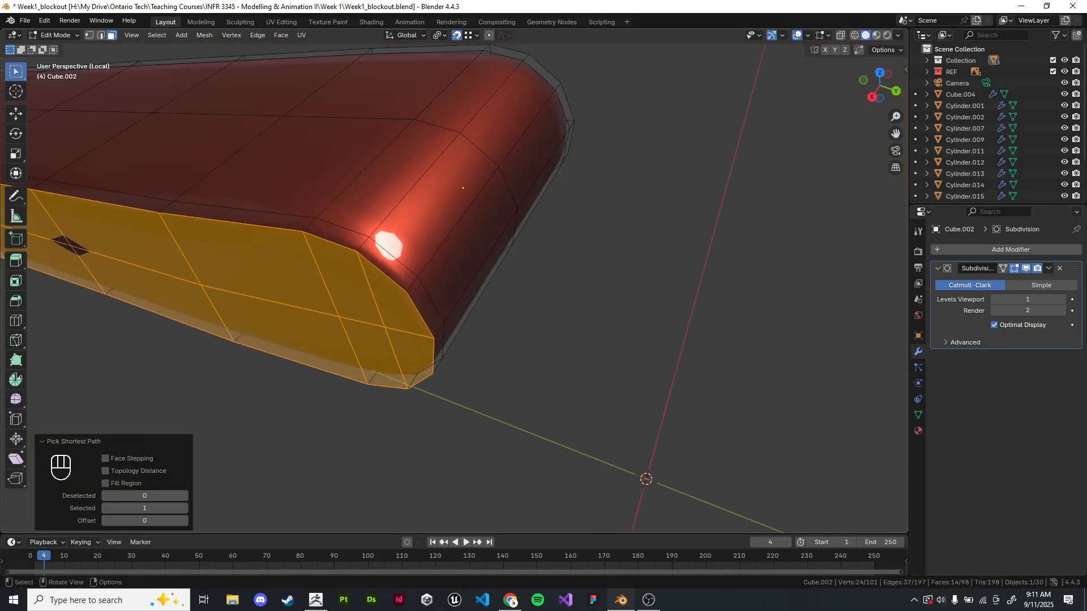
{"action": "scroll", "coordinate": [455, 287], "scroll_direction": "up", "scroll_amount": 1}
{"action": "key", "text": "i"}
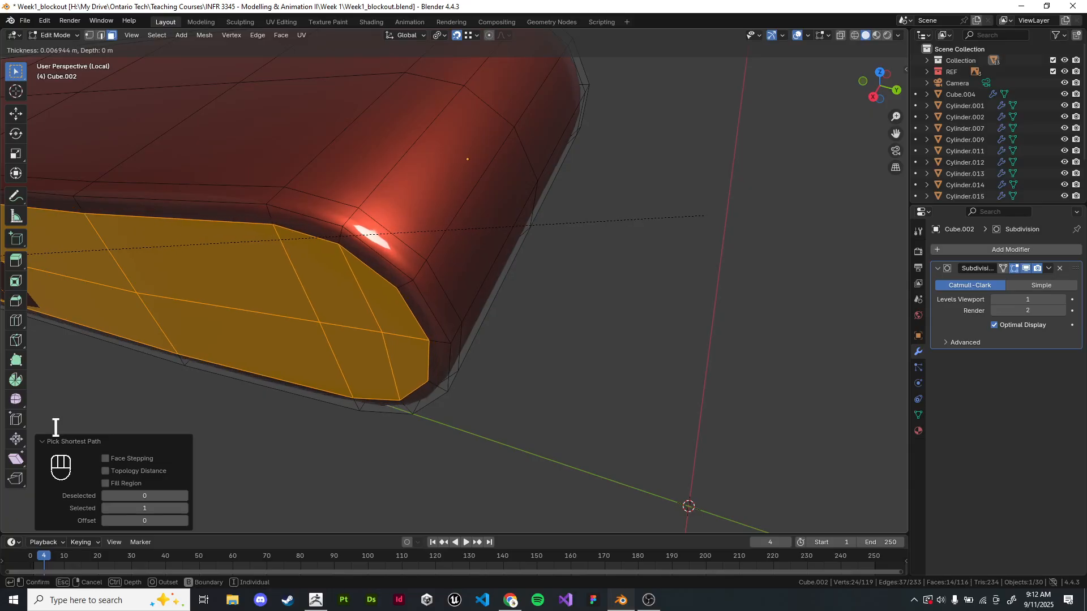
{"action": "left_click", "coordinate": [696, 216]}
- Symmetrize the arm's inset side onto the opposite side and check the smoothed shape in Object Mode
{"action": "scroll", "coordinate": [696, 215], "scroll_direction": "down", "scroll_amount": 5}
{"action": "middle_click_drag", "start_coordinate": [696, 215], "coordinate": [764, 158]}
{"action": "middle_click_drag", "start_coordinate": [455, 287], "coordinate": [449, 321]}
{"action": "key", "text": "Tab"}
{"action": "key", "text": "Tab"}
{"action": "key", "text": "alt+x"}
{"action": "key", "text": "Tab"}
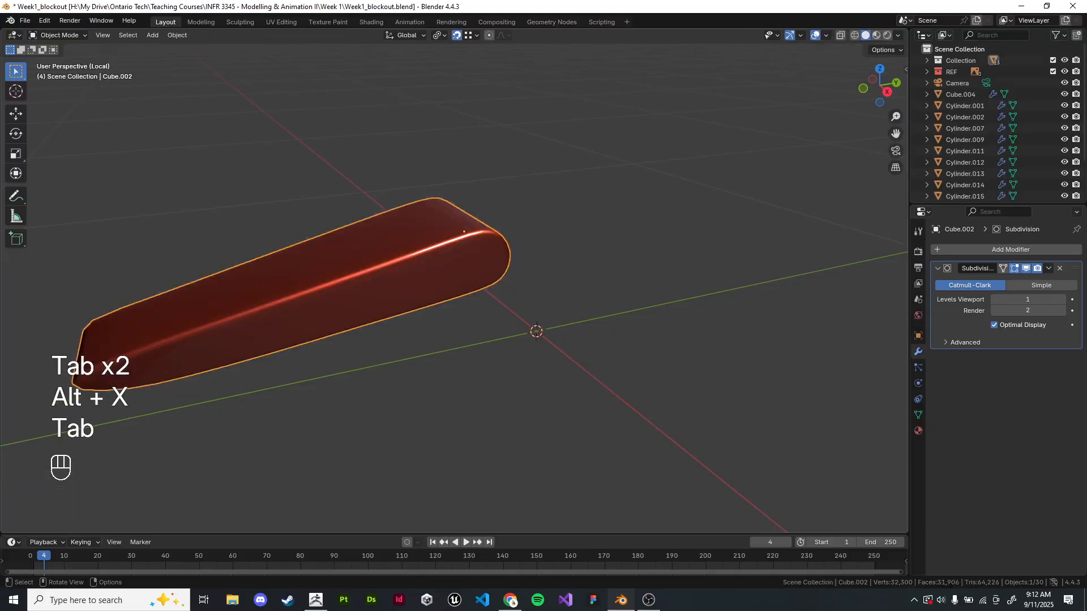
{"action": "scroll", "coordinate": [735, 345], "scroll_direction": "down", "scroll_amount": 2}
{"action": "key", "text": "Tab"}
- Leave local view to show the whole jack and set the arm's viewport subdivision level to 2
{"action": "middle_click_drag", "start_coordinate": [735, 345], "coordinate": [776, 298]}
{"action": "scroll", "coordinate": [781, 305], "scroll_direction": "up", "scroll_amount": 2}
{"action": "key", "text": "s"}
{"action": "scroll", "coordinate": [820, 323], "scroll_direction": "up", "scroll_amount": 2}
{"action": "scroll", "coordinate": [787, 320], "scroll_direction": "down", "scroll_amount": 2}
{"action": "scroll", "coordinate": [758, 317], "scroll_direction": "up", "scroll_amount": 2}
{"action": "key", "text": "Tab"}
{"action": "key", "text": "slash"}
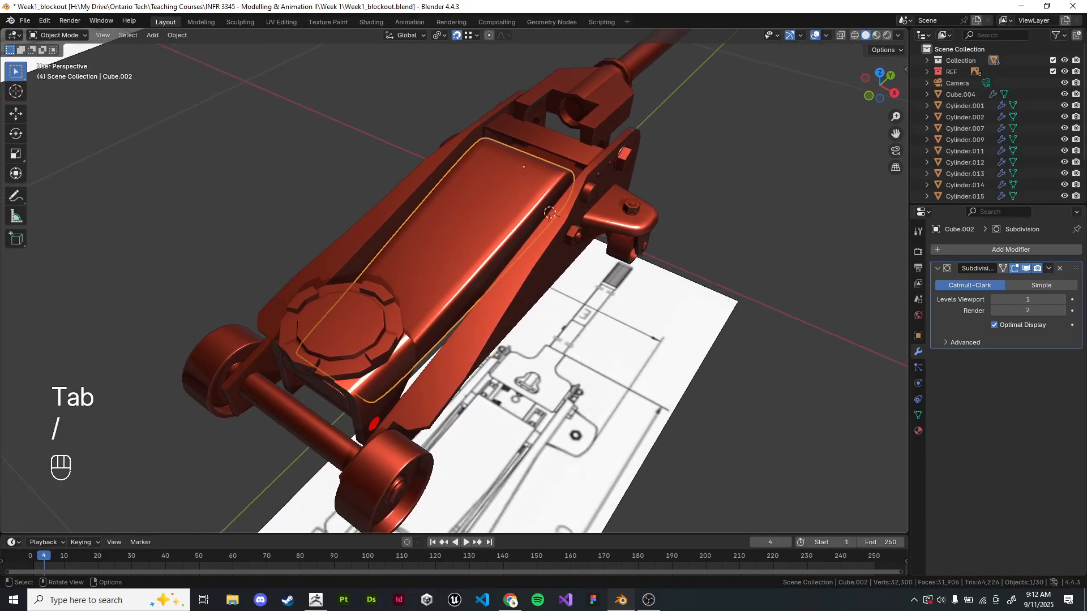
{"action": "left_click", "coordinate": [550, 212]}
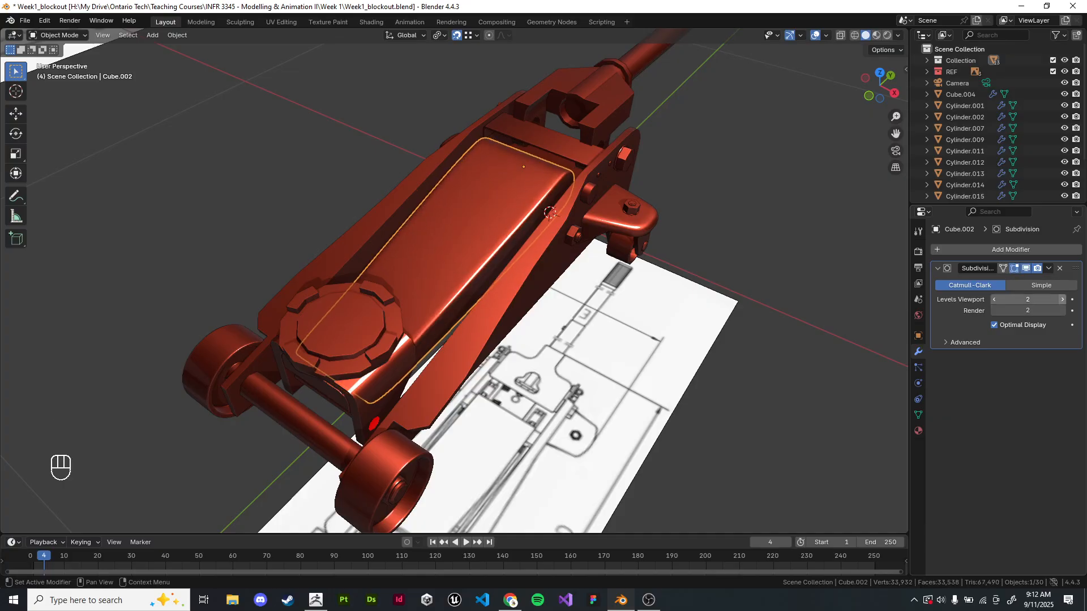
- Examine the smoothed arm among the jack's other parts, selecting the side frame and then the arm again
{"action": "left_click", "coordinate": [736, 237]}
{"action": "scroll", "coordinate": [735, 238], "scroll_direction": "down", "scroll_amount": 1}
{"action": "middle_click_drag", "start_coordinate": [736, 237], "coordinate": [755, 153]}
{"action": "scroll", "coordinate": [626, 194], "scroll_direction": "up", "scroll_amount": 1}
{"action": "scroll", "coordinate": [623, 226], "scroll_direction": "down", "scroll_amount": 1}
{"action": "left_click", "coordinate": [532, 249]}
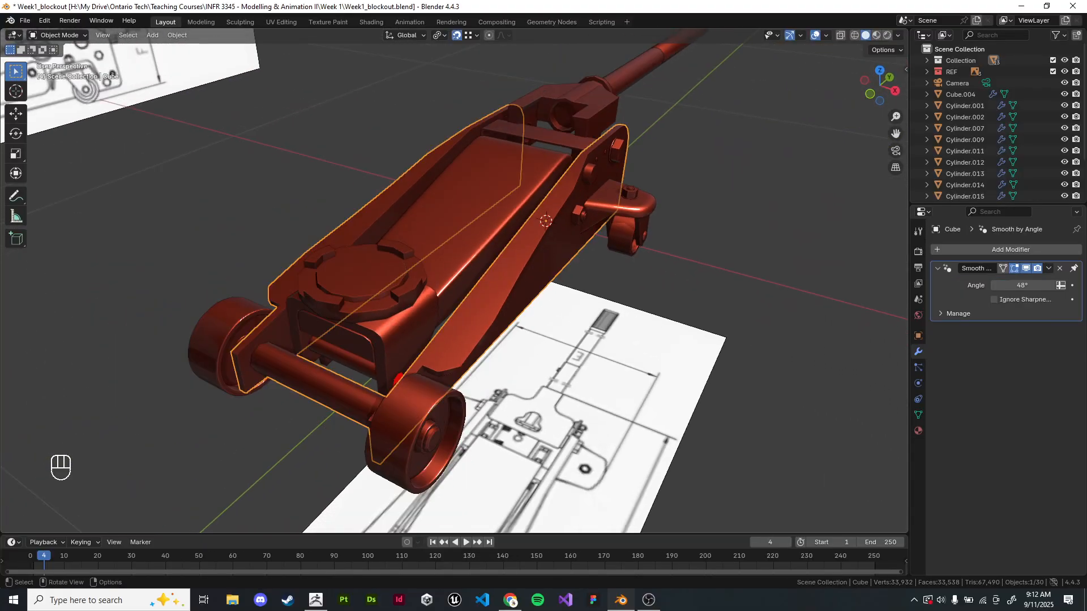
{"action": "middle_click_drag", "start_coordinate": [532, 249], "coordinate": [453, 251], "text": "shift"}
{"action": "key", "text": "alt+a"}
{"action": "left_click", "coordinate": [487, 232]}
{"action": "scroll", "coordinate": [488, 232], "scroll_direction": "up", "scroll_amount": 3}
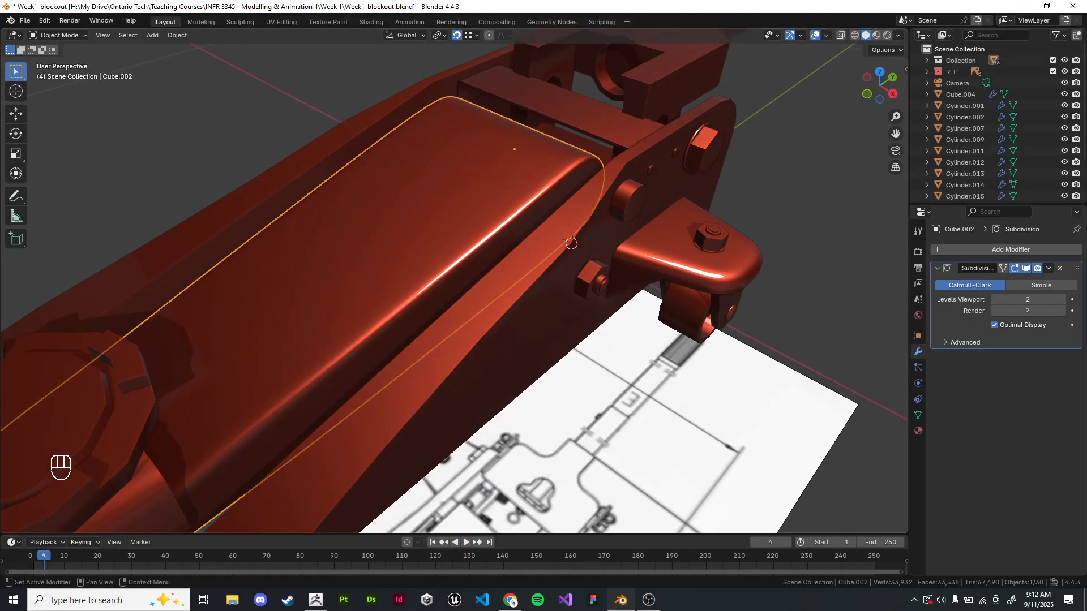
- Try a viewport subdivision level of 0 on the arm and undo the reduction
{"action": "left_click", "coordinate": [995, 299]}
{"action": "left_click", "coordinate": [995, 299]}
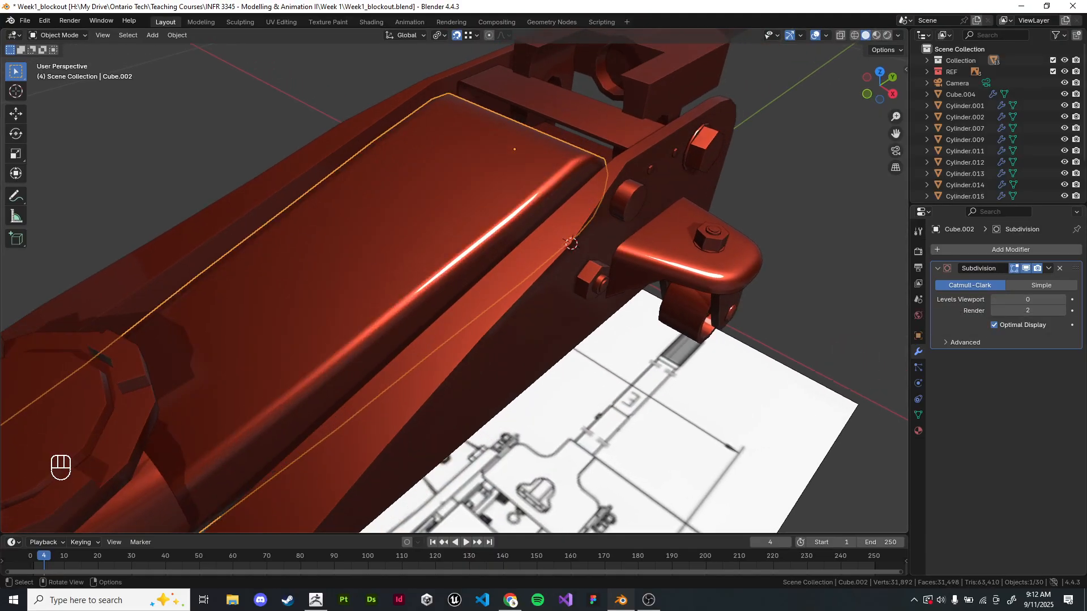
{"action": "scroll", "coordinate": [454, 281], "scroll_direction": "down", "scroll_amount": 1}
{"action": "key", "text": "ctrl+z"}
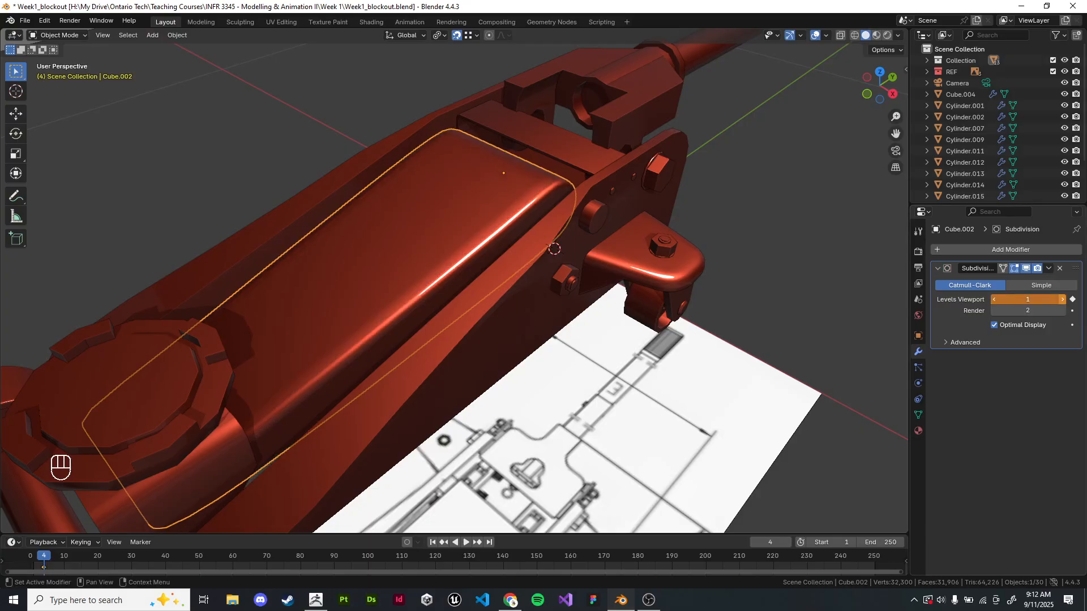
- Examine the arm's face layout and loops in Edit Mode, then return to Object Mode
{"action": "key", "text": "Tab"}
{"action": "middle_click_drag", "start_coordinate": [442, 238], "coordinate": [452, 235]}
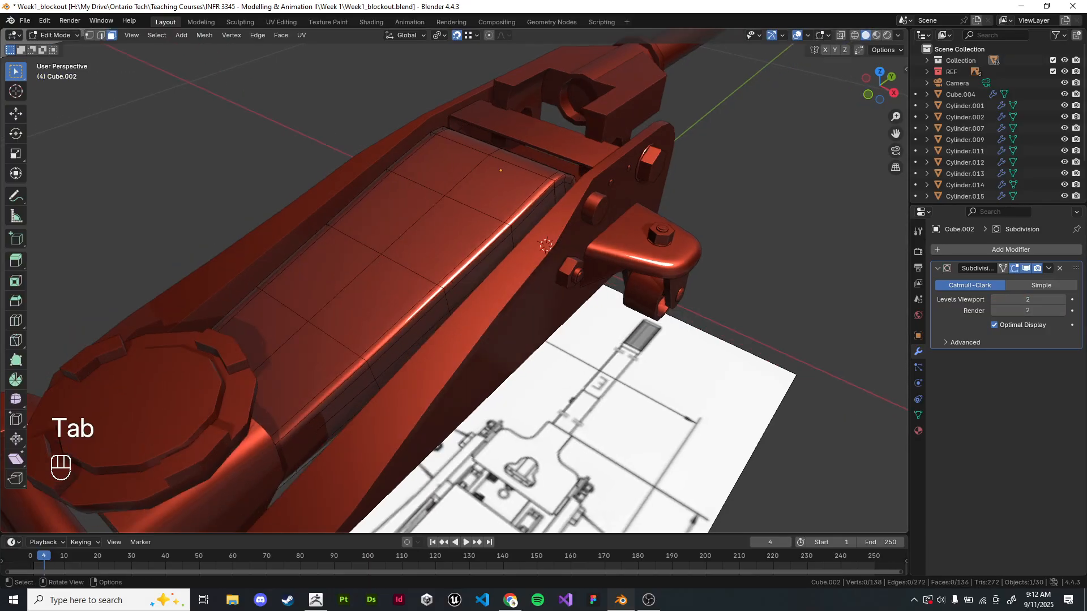
{"action": "left_click", "coordinate": [444, 242]}
{"action": "left_click", "coordinate": [419, 230], "text": "alt+shift"}
{"action": "left_click", "coordinate": [243, 116]}
{"action": "key", "text": "Tab"}
- Duplicate the arm, place the copy away from the jack and frame it in the view
{"action": "scroll", "coordinate": [453, 283], "scroll_direction": "down", "scroll_amount": 5}
{"action": "key", "text": "shift+d"}
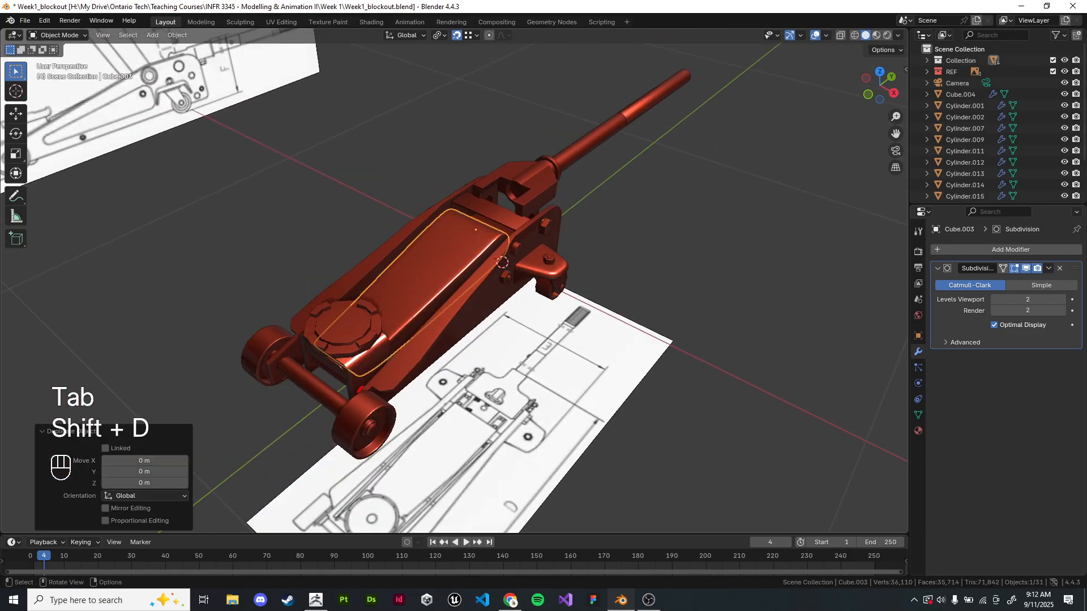
{"action": "key", "text": "g"}
{"action": "key", "text": "KP_Decimal"}
{"action": "key", "text": "Tab"}
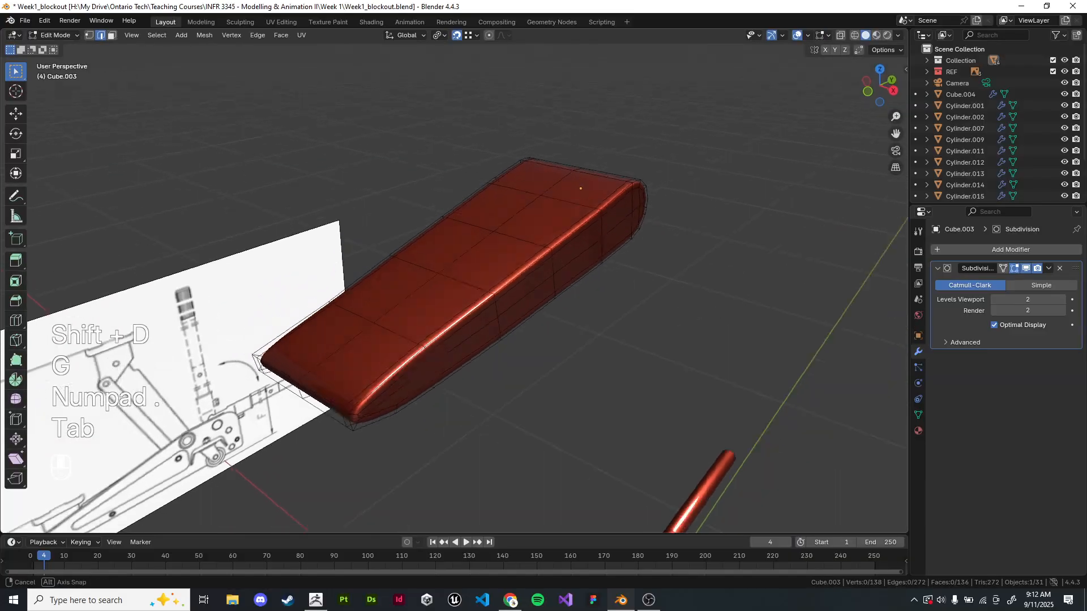
{"action": "key", "text": "Tab"}
{"action": "scroll", "coordinate": [453, 277], "scroll_direction": "up", "scroll_amount": 2}
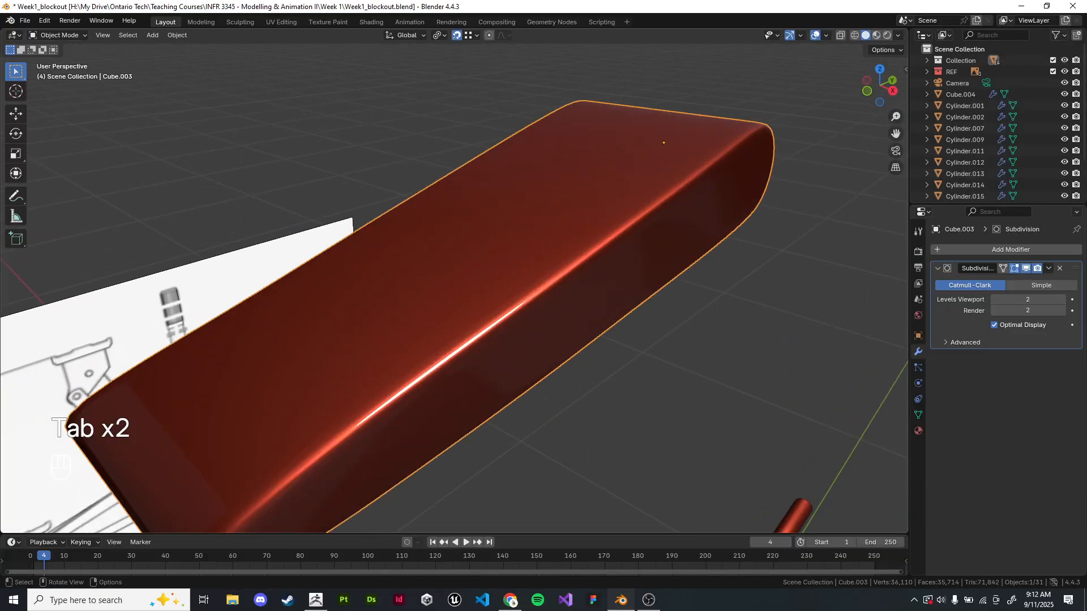
- Remove the Subdivision modifier from the arm's copy and open its mesh for editing
{"action": "left_click", "coordinate": [1059, 268]}
{"action": "key", "text": "Tab"}
{"action": "middle_click_drag", "start_coordinate": [466, 288], "coordinate": [476, 311]}
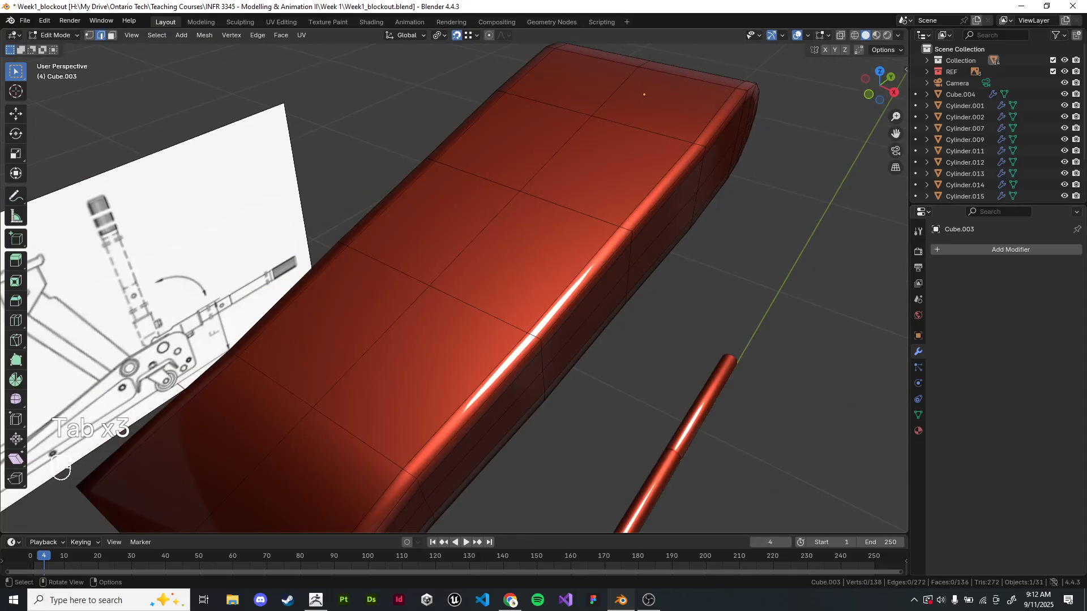
- Select the three crosswise loops along the middle of the arm's copy and dissolve them
{"action": "left_click", "coordinate": [476, 312], "text": "alt+shift"}
{"action": "left_click", "coordinate": [647, 131], "text": "alt+shift"}
{"action": "middle_click_drag", "start_coordinate": [647, 130], "coordinate": [557, 72]}
{"action": "key", "text": "ctrl+x"}
{"action": "middle_click_drag", "start_coordinate": [453, 237], "coordinate": [319, 296]}
{"action": "left_click", "coordinate": [331, 327], "text": "alt"}
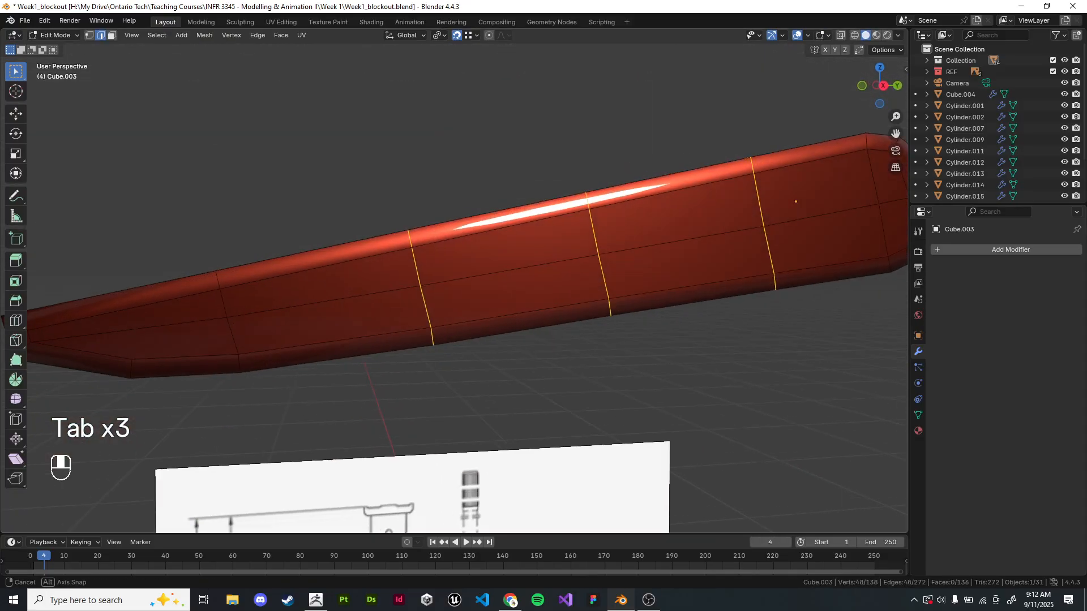
{"action": "key", "text": "ctrl+x"}
- Try dissolving the remaining crosswise loop near the copy's tapered end and undo it
{"action": "key", "text": "ctrl+z"}
{"action": "key", "text": "ctrl+x"}
{"action": "key", "text": "ctrl+z"}
{"action": "key", "text": "ctrl+x"}
{"action": "key", "text": "ctrl+z"}
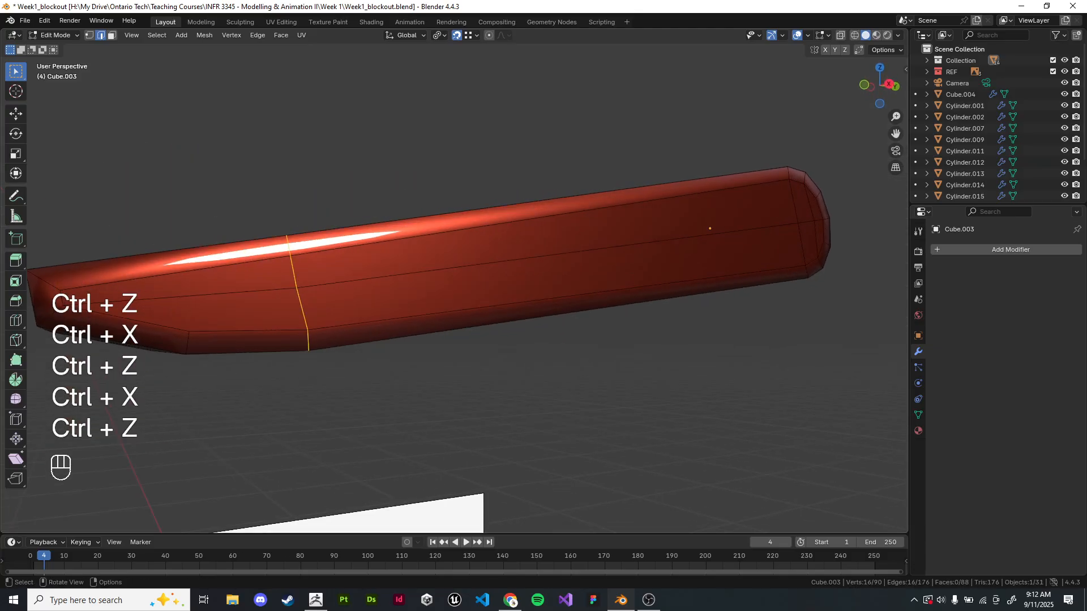
- Dissolve the middle lengthwise edges on the side of the arm's copy, starting at its tapered end
{"action": "left_click", "coordinate": [362, 396]}
{"action": "middle_click_drag", "start_coordinate": [362, 396], "coordinate": [424, 385]}
{"action": "middle_click_drag", "start_coordinate": [424, 385], "coordinate": [453, 396]}
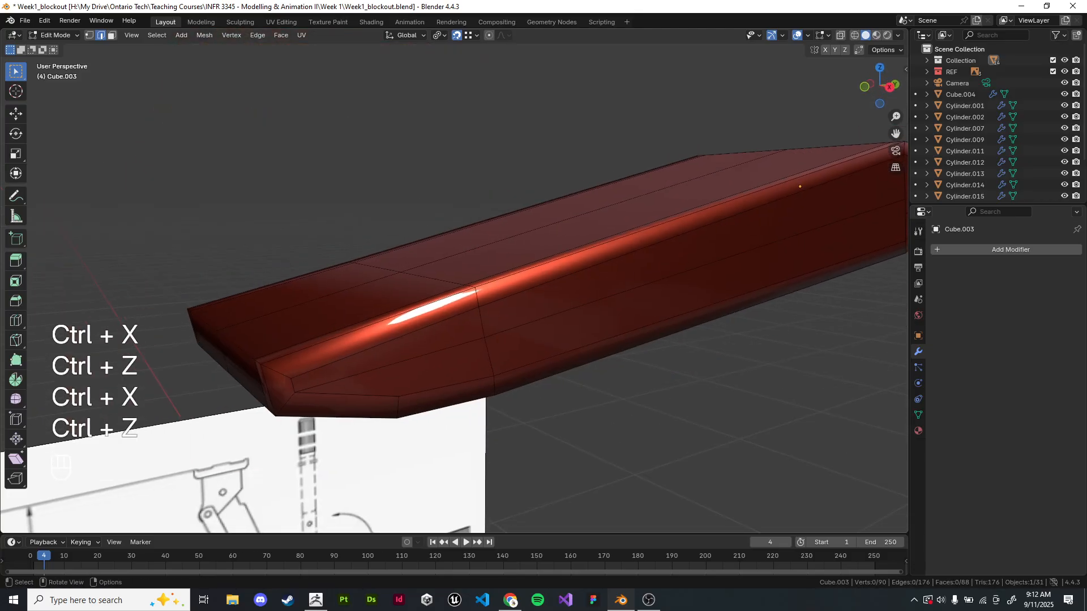
{"action": "left_click", "coordinate": [510, 317], "text": "alt+shift"}
{"action": "middle_click_drag", "start_coordinate": [492, 362], "coordinate": [471, 342]}
{"action": "left_click", "coordinate": [509, 317], "text": "alt+shift"}
{"action": "left_click", "coordinate": [509, 317], "text": "alt+shift"}
{"action": "left_click", "coordinate": [362, 249]}
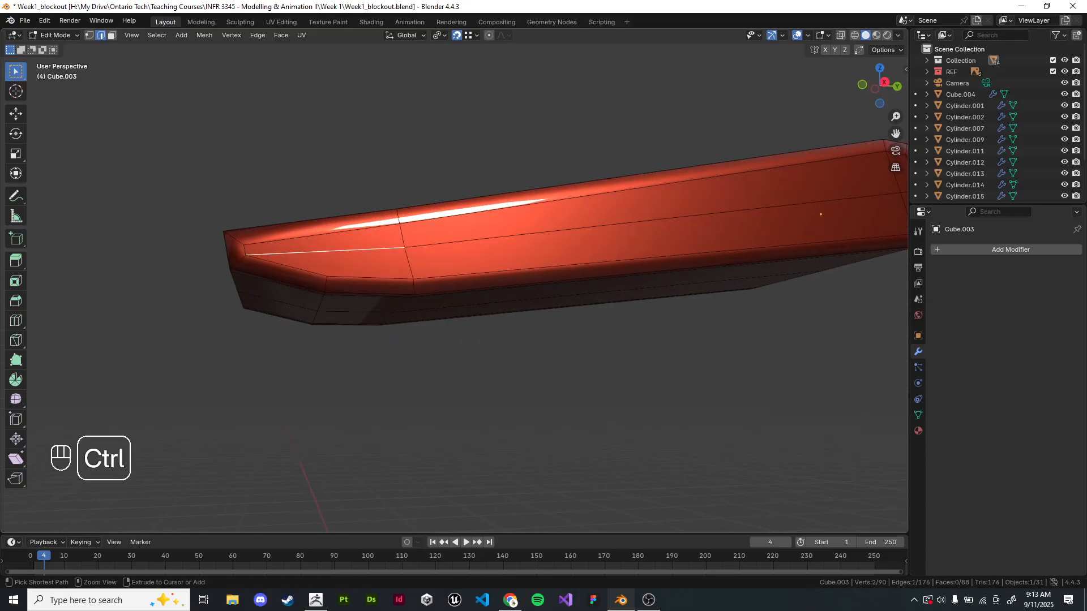
{"action": "key", "text": "ctrl+x"}
{"action": "key", "text": "ctrl+x"}
{"action": "left_click", "coordinate": [453, 242]}
{"action": "key", "text": "ctrl+x"}
{"action": "middle_click_drag", "start_coordinate": [453, 242], "coordinate": [419, 279]}
{"action": "scroll", "coordinate": [419, 278], "scroll_direction": "down", "scroll_amount": 4}
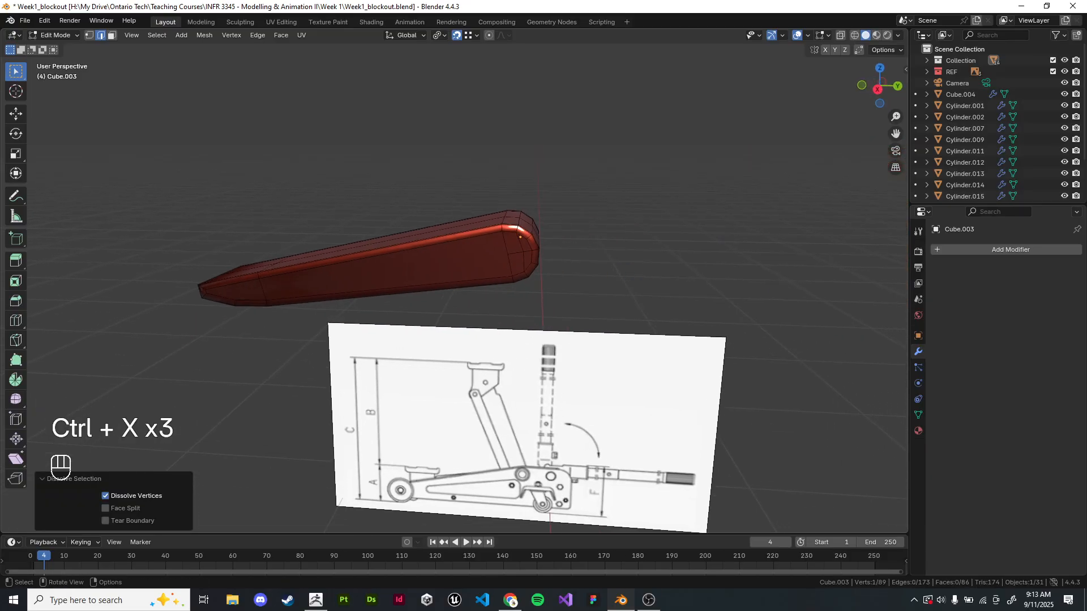
- Dissolve the two remaining middle edges at the rounded end of the arm's copy and symmetrize the mesh along X
{"action": "scroll", "coordinate": [503, 226], "scroll_direction": "up", "scroll_amount": 3}
{"action": "middle_click_drag", "start_coordinate": [531, 249], "coordinate": [566, 266]}
{"action": "left_click", "coordinate": [503, 192]}
{"action": "key", "text": "ctrl+x"}
{"action": "left_click", "coordinate": [504, 210]}
{"action": "key", "text": "ctrl+x"}
{"action": "key", "text": "alt+x"}
- Select the lengthwise loop running along the centre of the arm's copy and dissolve it
{"action": "scroll", "coordinate": [566, 266], "scroll_direction": "down", "scroll_amount": 3}
{"action": "middle_click_drag", "start_coordinate": [476, 249], "coordinate": [518, 266]}
{"action": "left_click", "coordinate": [509, 241], "text": "alt"}
{"action": "key", "text": "ctrl+x"}
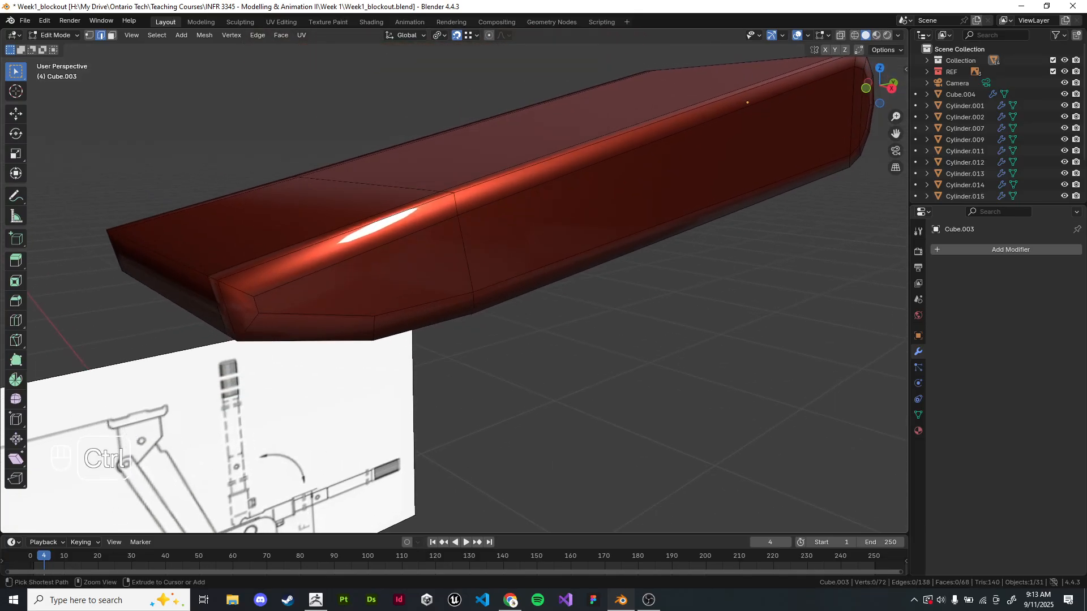
- Try adding a loop cut across the tapered end and joining it to the side's lower corner vertex, and undo it
{"action": "key", "text": "ctrl+r"}
{"action": "left_click", "coordinate": [353, 234]}
{"action": "right_click", "coordinate": [354, 235]}
{"action": "key", "text": "1"}
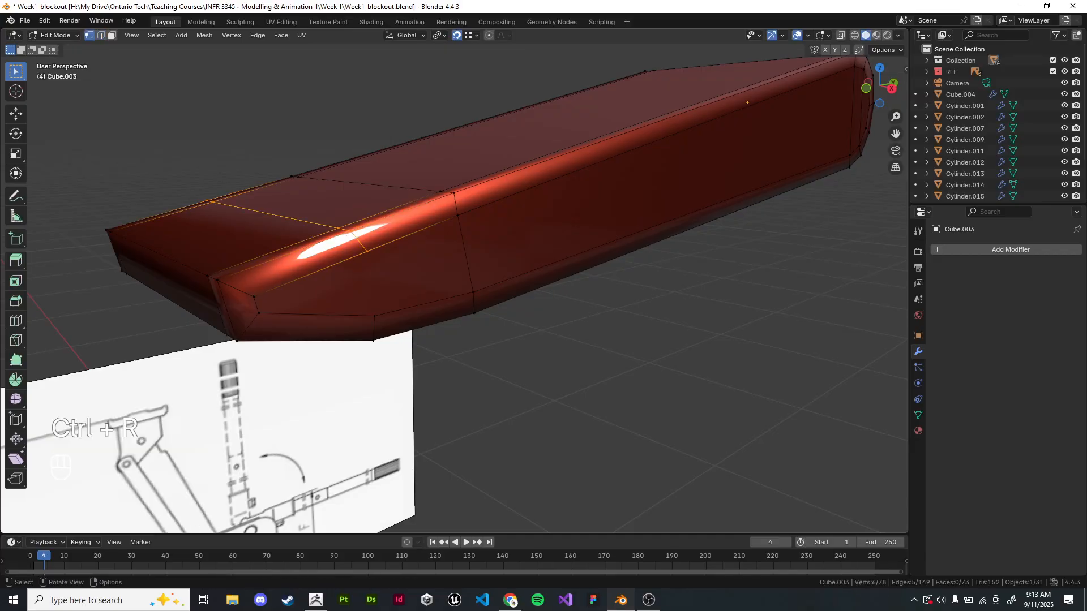
{"action": "left_click", "coordinate": [367, 251]}
{"action": "left_click", "coordinate": [374, 316], "text": "shift"}
{"action": "left_click", "coordinate": [639, 397]}
{"action": "middle_click_drag", "start_coordinate": [638, 397], "coordinate": [646, 386]}
{"action": "key", "text": "ctrl+z"}
{"action": "key", "text": "ctrl+z"}
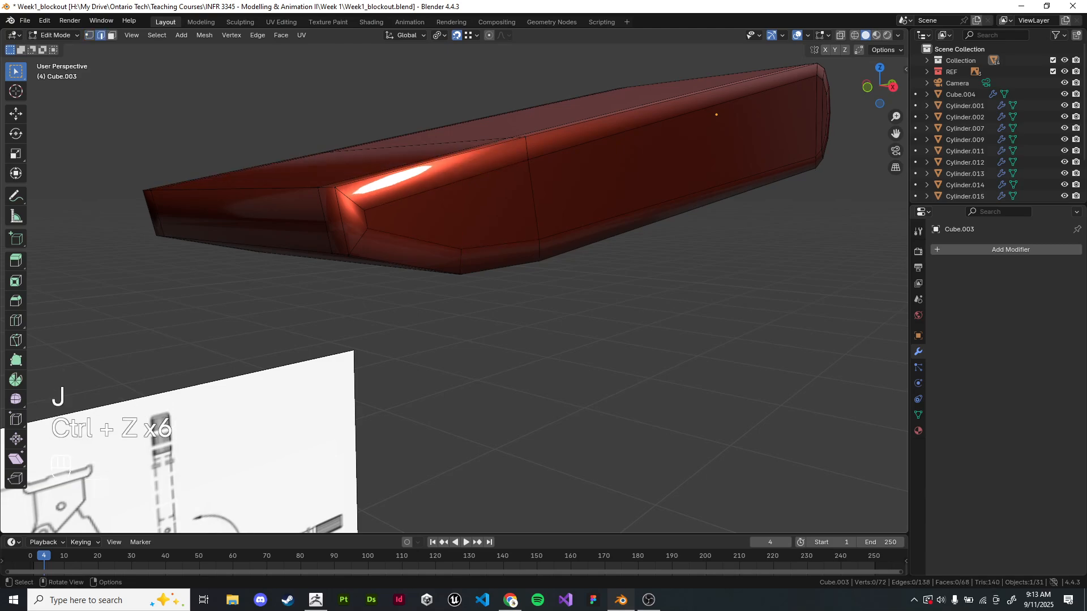
{"action": "key", "text": "ctrl+z"}
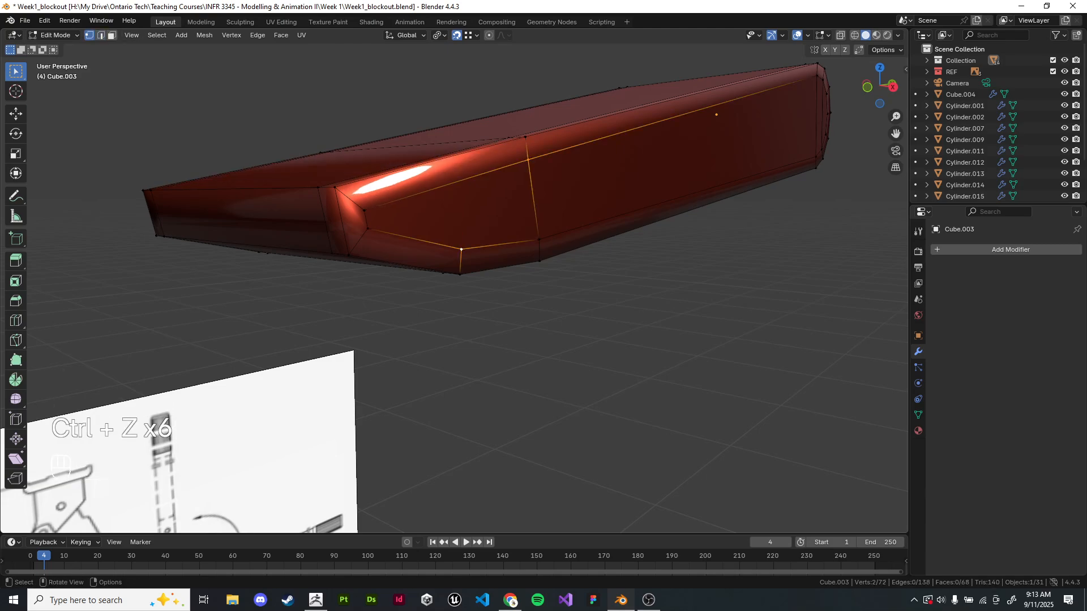
- Connect the side's upper inset vertex with the lower corner vertex near the tapered end and symmetrize the mesh along X
{"action": "key", "text": "j"}
{"action": "middle_click_drag", "start_coordinate": [493, 272], "coordinate": [413, 272]}
{"action": "key", "text": "alt+x"}
- Dissolve the two crosswise edges on the side of the rounded end and connect the upper and lower inset vertices where it begins
{"action": "middle_click_drag", "start_coordinate": [605, 107], "coordinate": [325, 255], "text": "shift"}
{"action": "scroll", "coordinate": [325, 255], "scroll_direction": "up", "scroll_amount": 4}
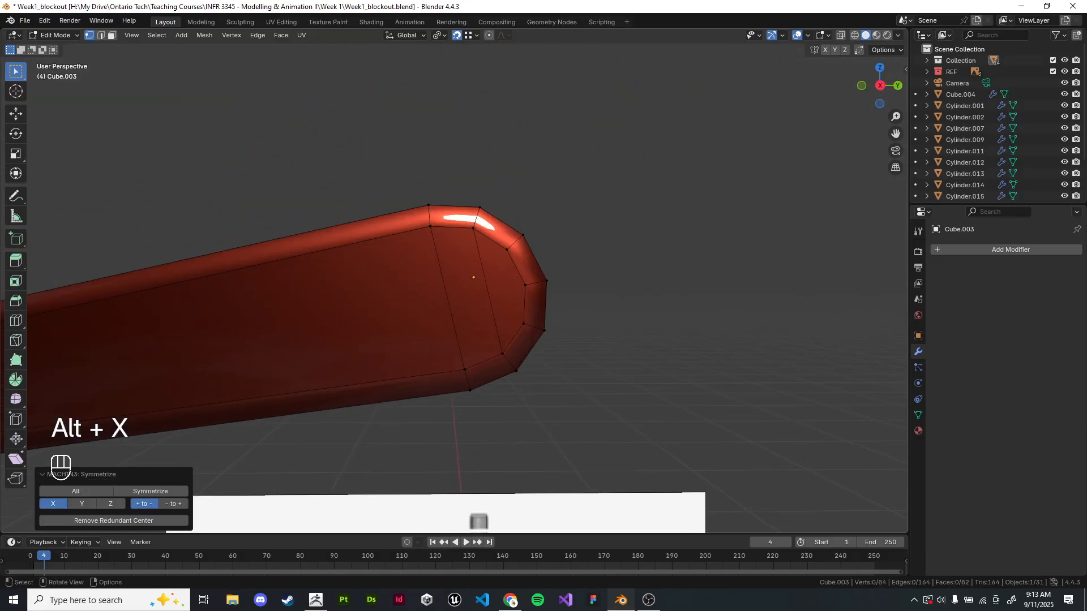
{"action": "left_click", "coordinate": [101, 35]}
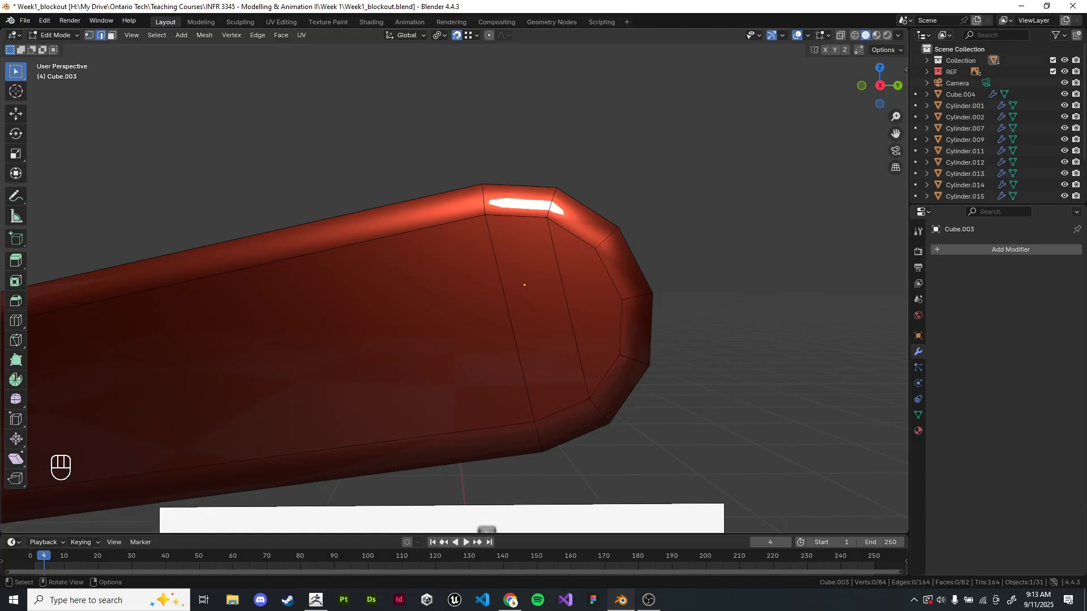
{"action": "left_click", "coordinate": [509, 317]}
{"action": "key", "text": "ctrl+x"}
{"action": "left_click", "coordinate": [89, 35]}
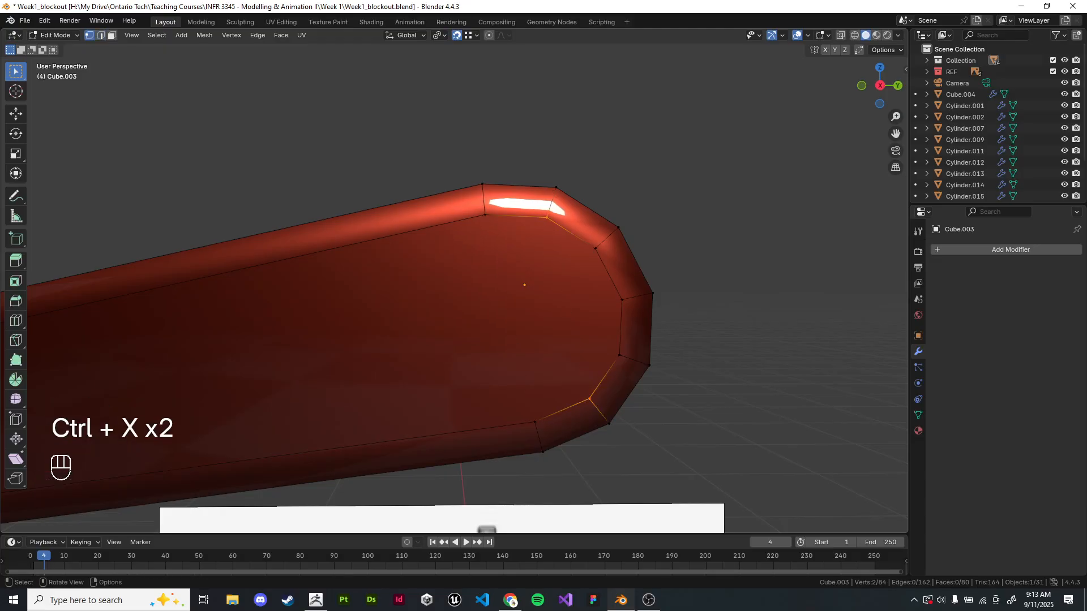
{"action": "left_click", "coordinate": [484, 215]}
{"action": "left_click", "coordinate": [534, 421], "text": "shift"}
{"action": "key", "text": "j"}
- Connect two more pairs of inset vertices across the rounded end's side face and symmetrize the mesh along X
{"action": "left_click", "coordinate": [546, 217]}
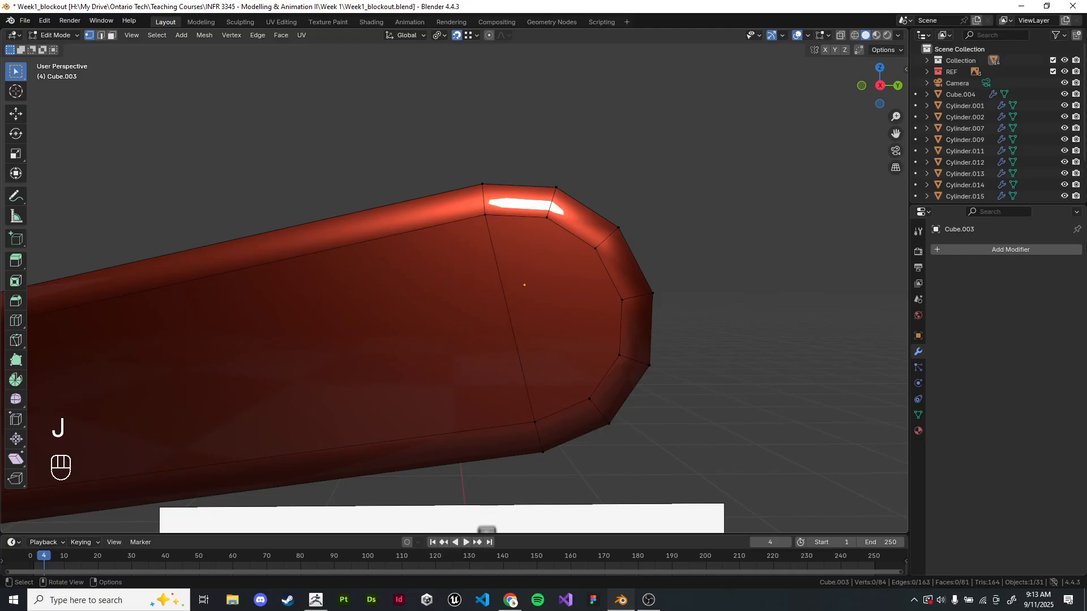
{"action": "left_click", "coordinate": [534, 422], "text": "shift"}
{"action": "key", "text": "j"}
{"action": "left_click", "coordinate": [622, 170]}
{"action": "left_click", "coordinate": [589, 399]}
{"action": "left_click", "coordinate": [595, 248], "text": "shift"}
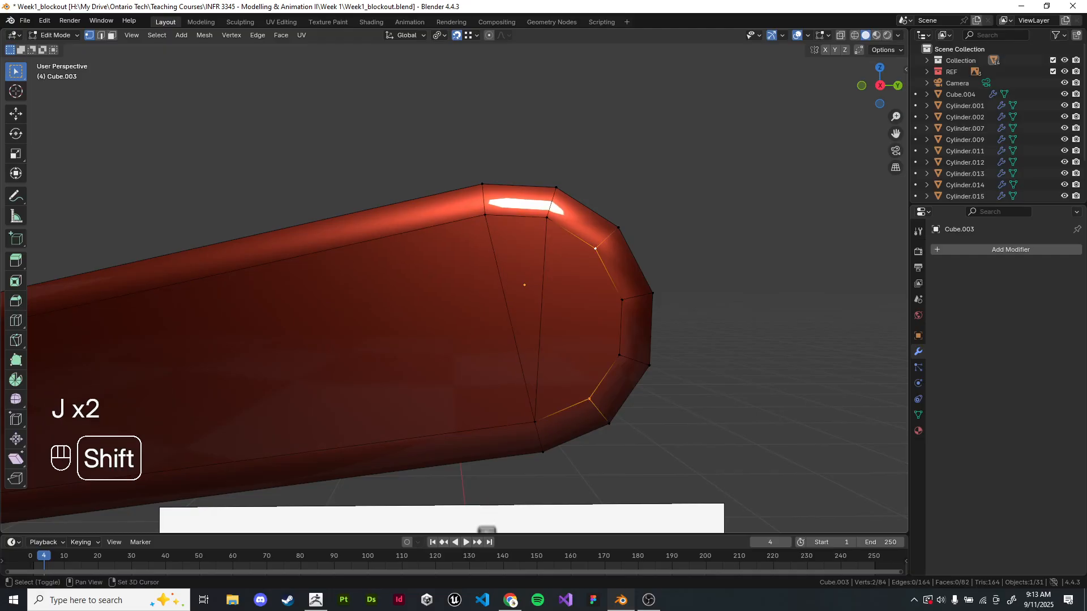
{"action": "scroll", "coordinate": [455, 284], "scroll_direction": "down", "scroll_amount": 5}
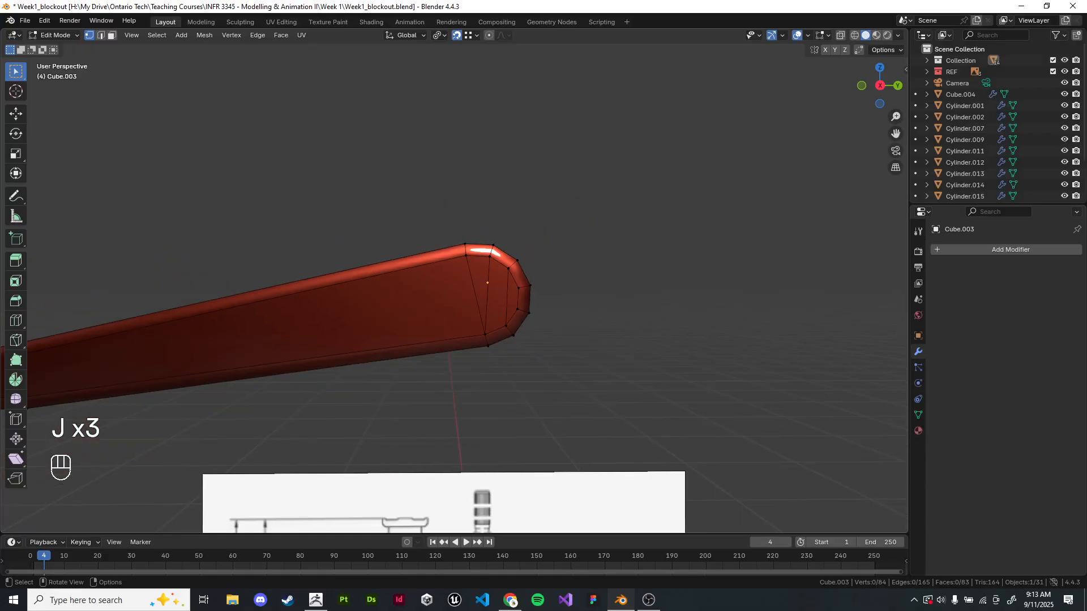
{"action": "middle_click_drag", "start_coordinate": [588, 260], "coordinate": [483, 304]}
{"action": "key", "text": "alt+x"}
{"action": "scroll", "coordinate": [454, 285], "scroll_direction": "up", "scroll_amount": 3}
{"action": "key", "text": "Tab"}
{"action": "key", "text": "Tab"}
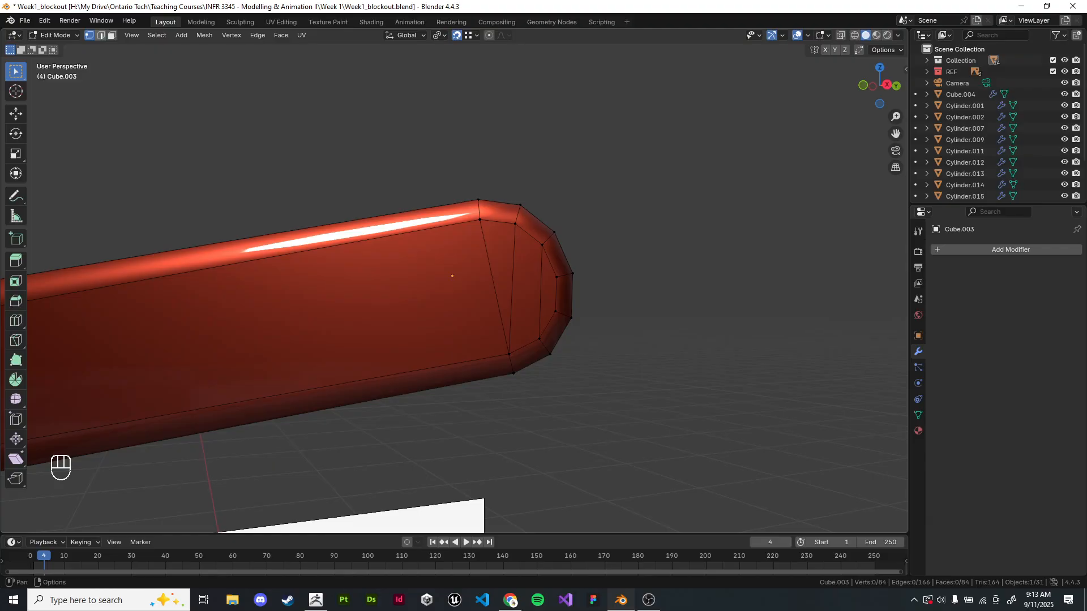
- Dissolve the two inner edges on the rounded end's side face and triangulate the resulting face
{"action": "key", "text": "ctrl+x"}
{"action": "key", "text": "ctrl+x"}
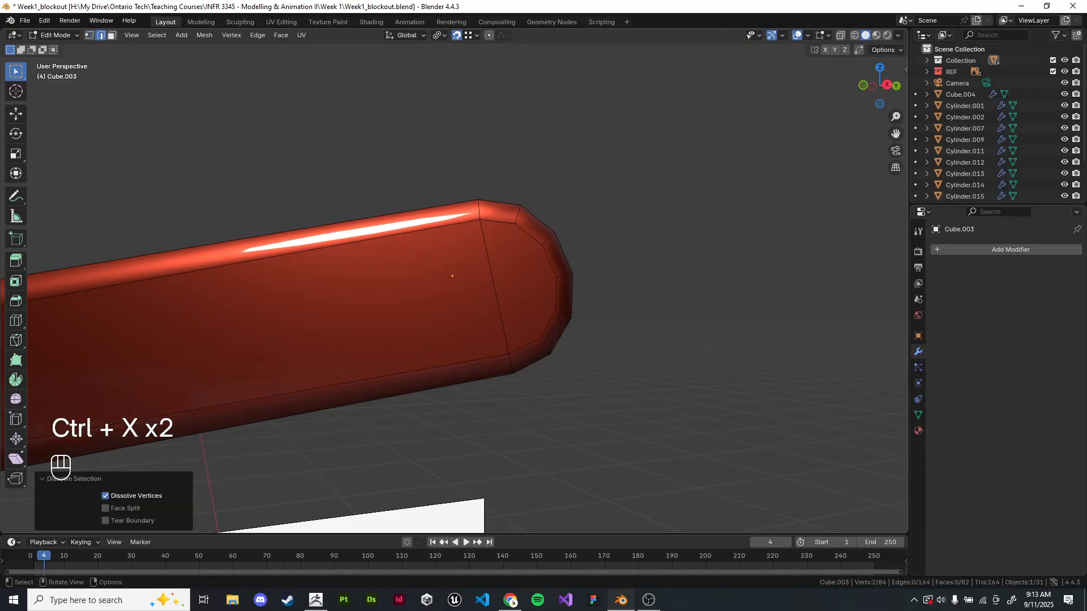
{"action": "left_click", "coordinate": [111, 35]}
{"action": "left_click", "coordinate": [522, 288]}
{"action": "key", "text": "ctrl+t"}
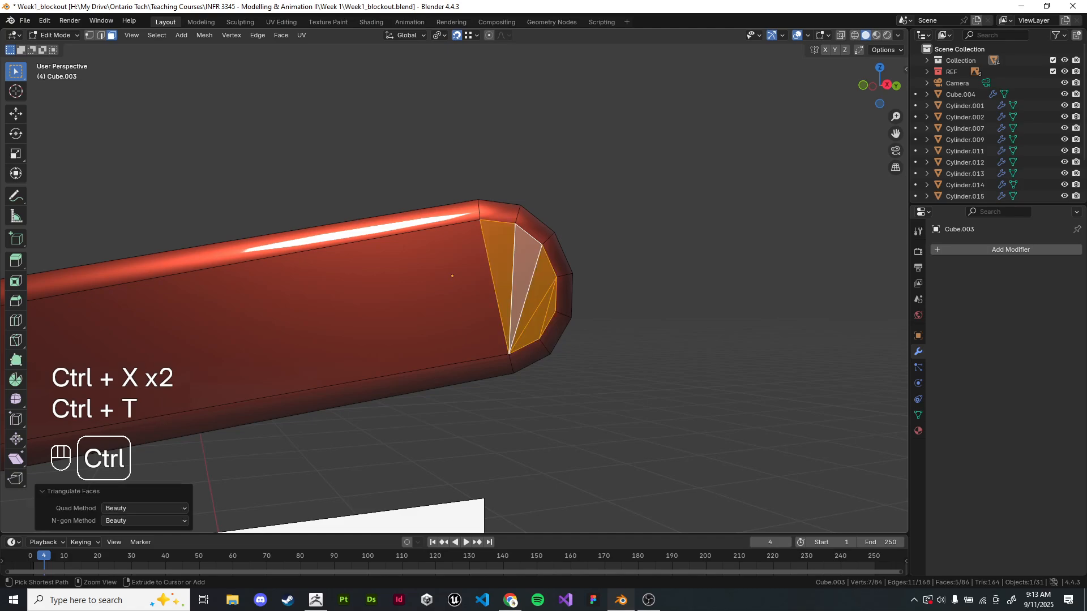
{"action": "left_click", "coordinate": [617, 278]}
{"action": "middle_click_drag", "start_coordinate": [617, 277], "coordinate": [625, 299], "text": "shift"}
{"action": "scroll", "coordinate": [663, 279], "scroll_direction": "up", "scroll_amount": 2}
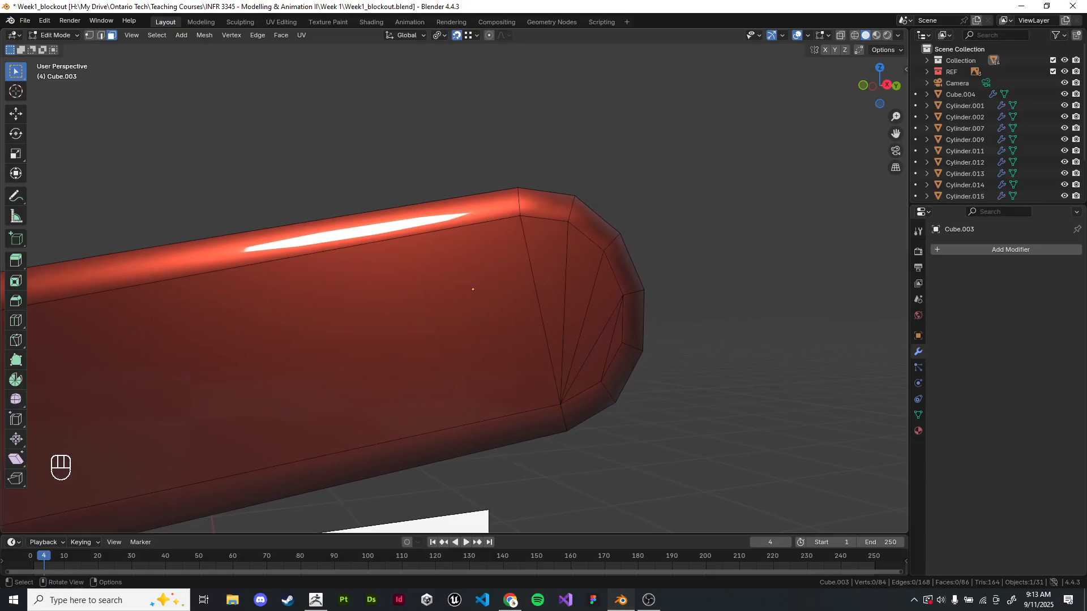
- Examine the face layout along the whole arm's copy and open the status bar's display options for the scene statistics
{"action": "left_click_drag", "start_coordinate": [501, 180], "coordinate": [719, 477]}
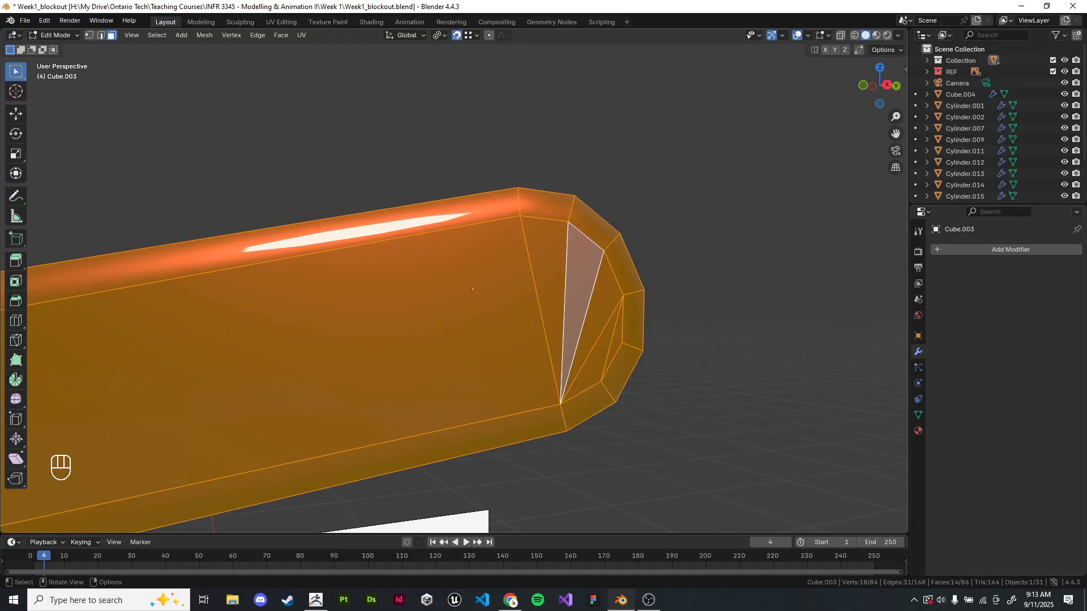
{"action": "scroll", "coordinate": [454, 289], "scroll_direction": "down", "scroll_amount": 5}
{"action": "key", "text": "alt+a"}
{"action": "middle_click_drag", "start_coordinate": [454, 289], "coordinate": [651, 277], "text": "shift"}
{"action": "scroll", "coordinate": [534, 296], "scroll_direction": "up", "scroll_amount": 1}
{"action": "scroll", "coordinate": [597, 269], "scroll_direction": "down", "scroll_amount": 1}
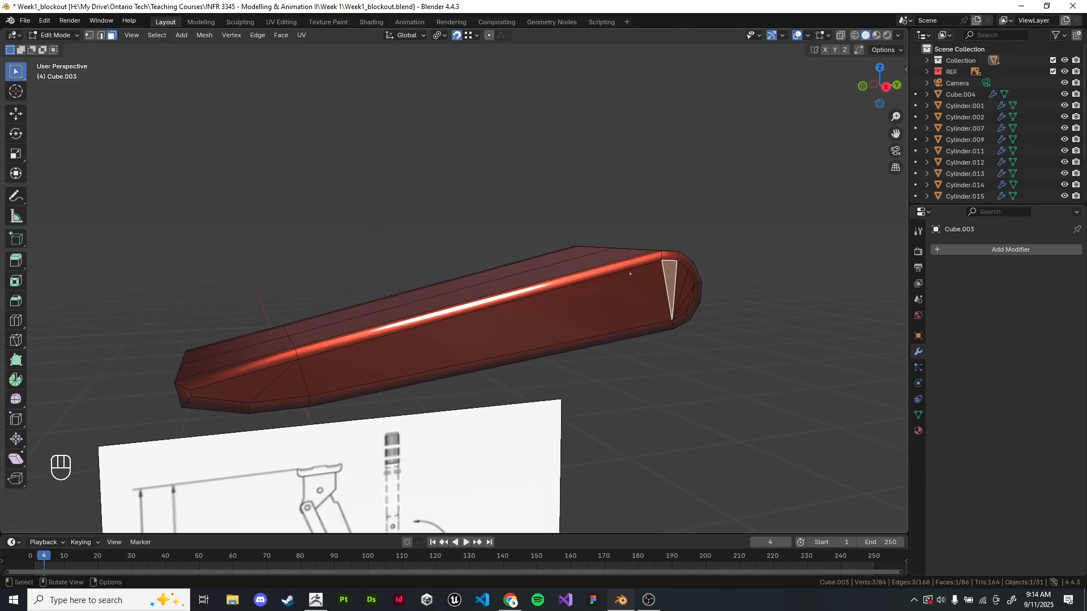
{"action": "middle_click_drag", "start_coordinate": [651, 276], "coordinate": [594, 228], "text": "shift"}
{"action": "key", "text": "alt+a"}
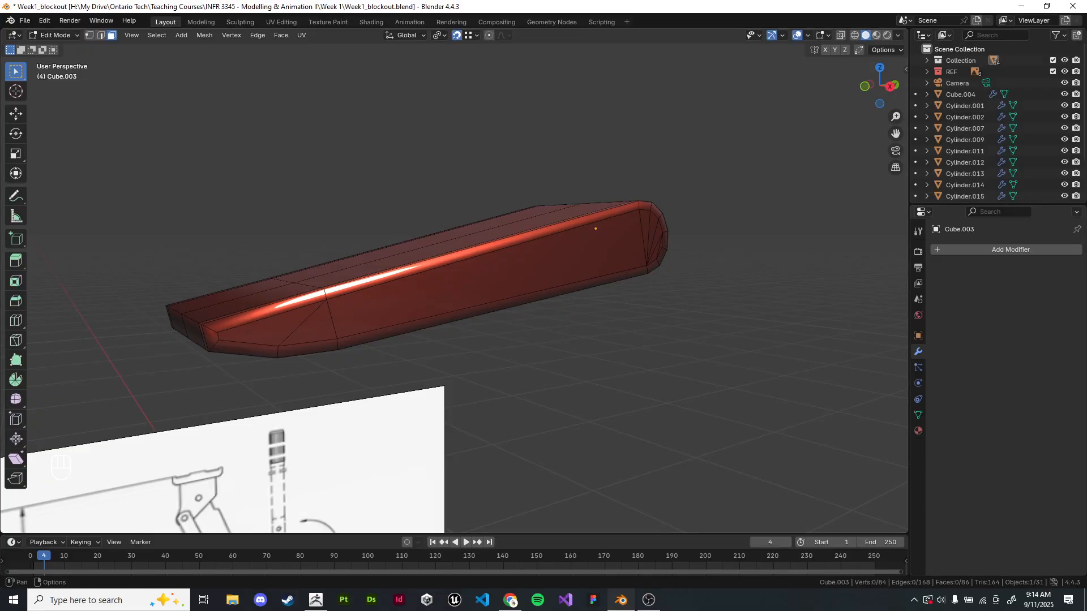
{"action": "right_click", "coordinate": [917, 582]}
{"action": "right_click", "coordinate": [999, 582]}
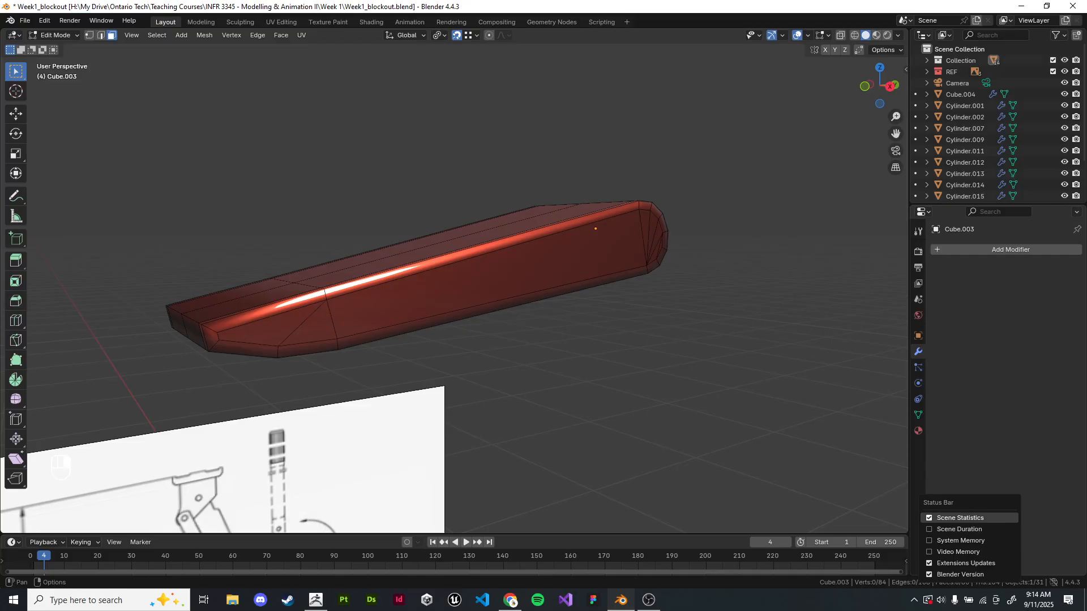
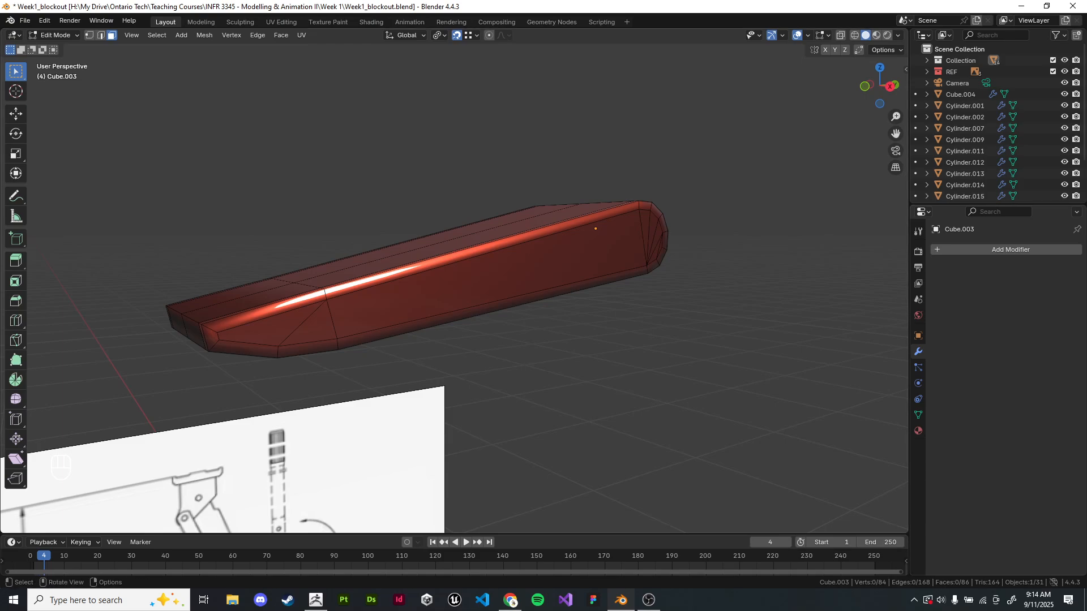
- Dissolve the triangulation edges on the rounded end's side face, keeping only the crosswise edge where the rounding starts
{"action": "scroll", "coordinate": [454, 281], "scroll_direction": "up", "scroll_amount": 1}
{"action": "middle_click_drag", "start_coordinate": [454, 280], "coordinate": [439, 297]}
{"action": "scroll", "coordinate": [491, 262], "scroll_direction": "up", "scroll_amount": 2}
{"action": "middle_click_drag", "start_coordinate": [492, 262], "coordinate": [229, 228], "text": "shift"}
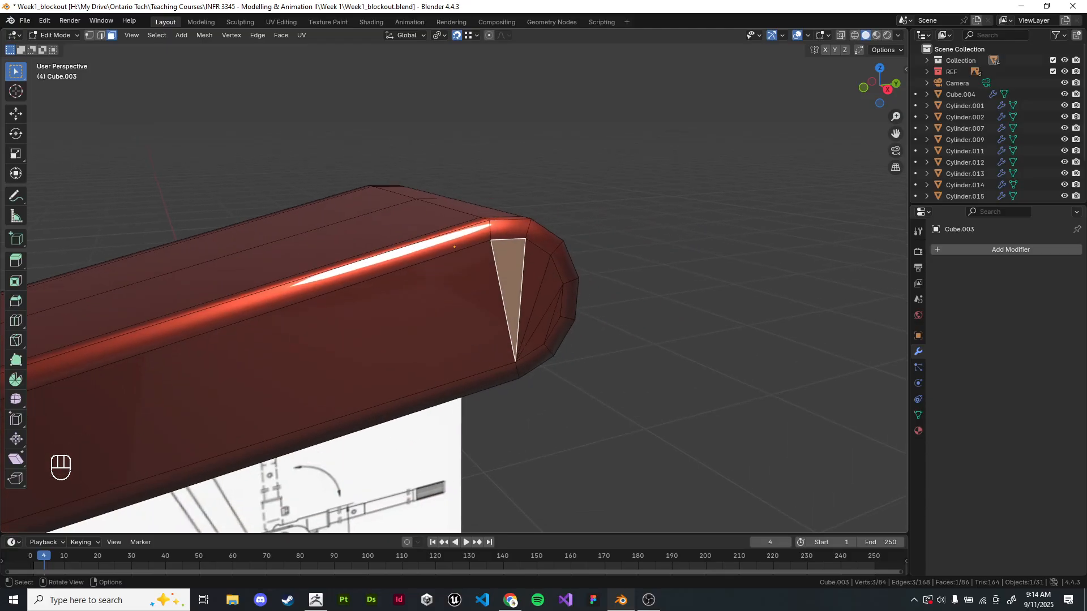
{"action": "key", "text": "2"}
{"action": "scroll", "coordinate": [556, 360], "scroll_direction": "up", "scroll_amount": 3}
{"action": "key", "text": "ctrl+x"}
{"action": "key", "text": "ctrl+x"}
{"action": "key", "text": "ctrl+x"}
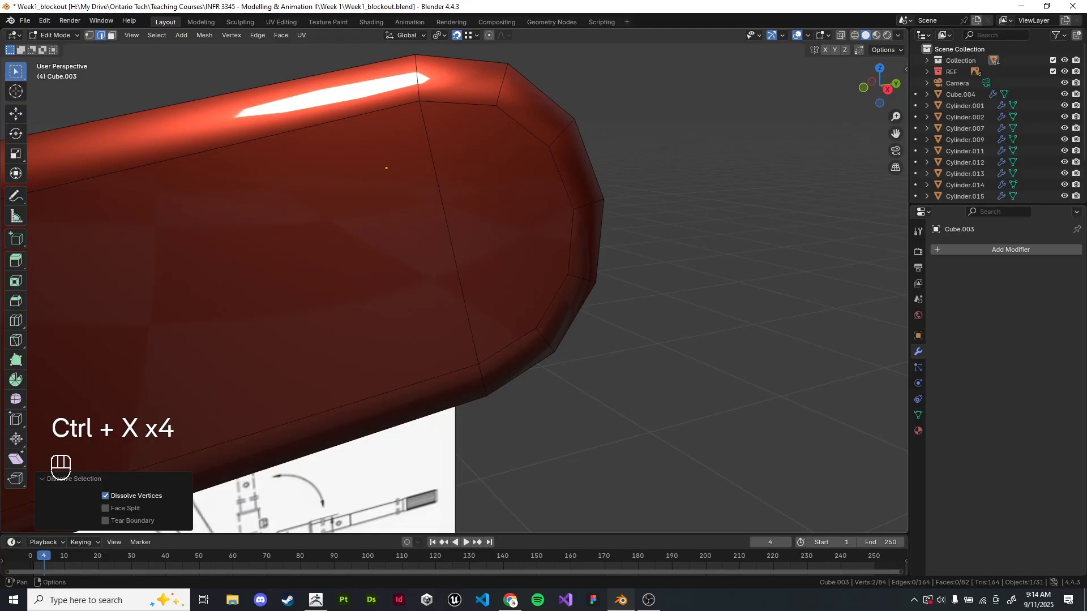
{"action": "key", "text": "1"}
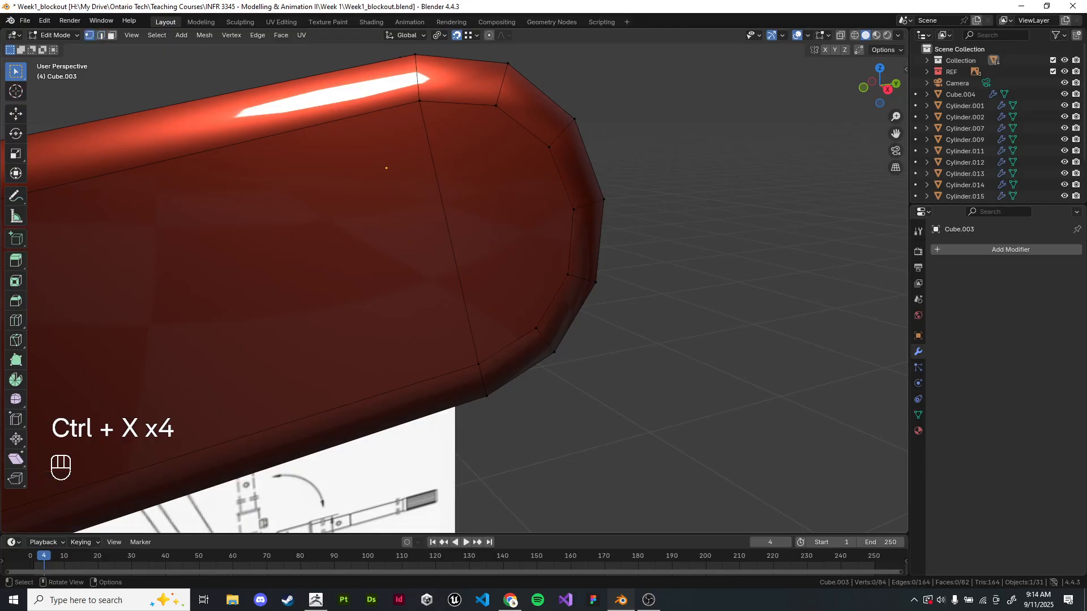
{"action": "scroll", "coordinate": [515, 245], "scroll_direction": "down", "scroll_amount": 3}
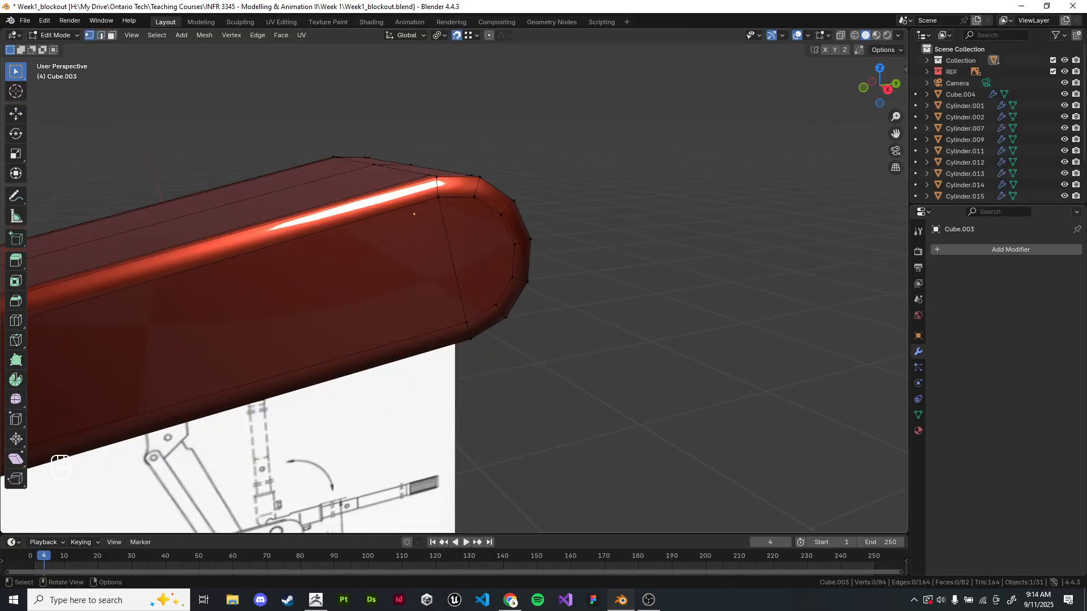
{"action": "left_click", "coordinate": [515, 245]}
- Dissolve the diagonal edge on the side near the tapered end and symmetrize the mesh along X
{"action": "middle_click_drag", "start_coordinate": [516, 245], "coordinate": [861, 147], "text": "shift"}
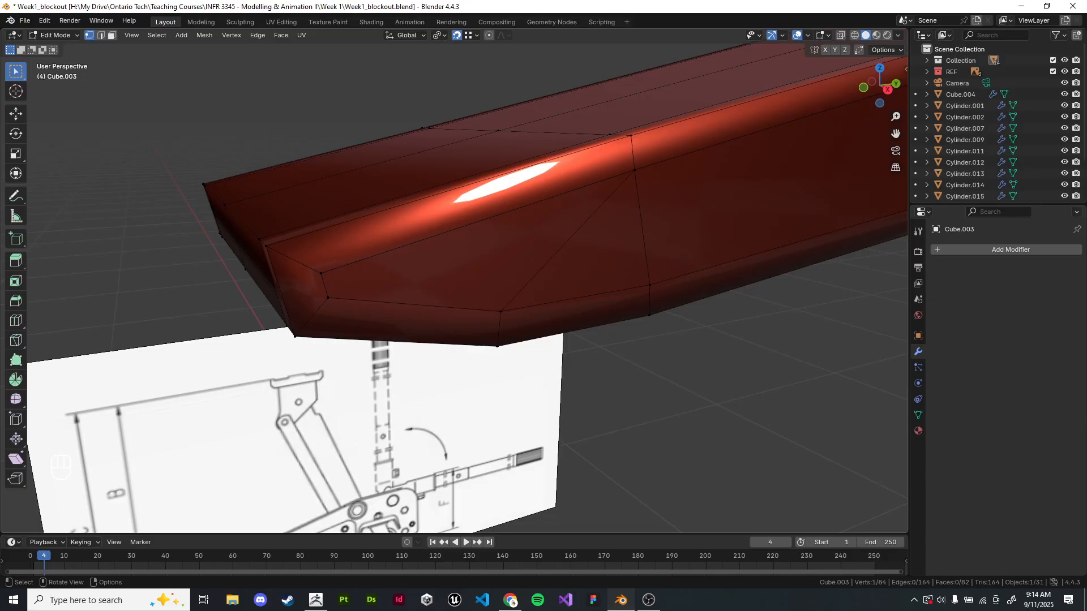
{"action": "key", "text": "ctrl+x"}
{"action": "key", "text": "ctrl+r"}
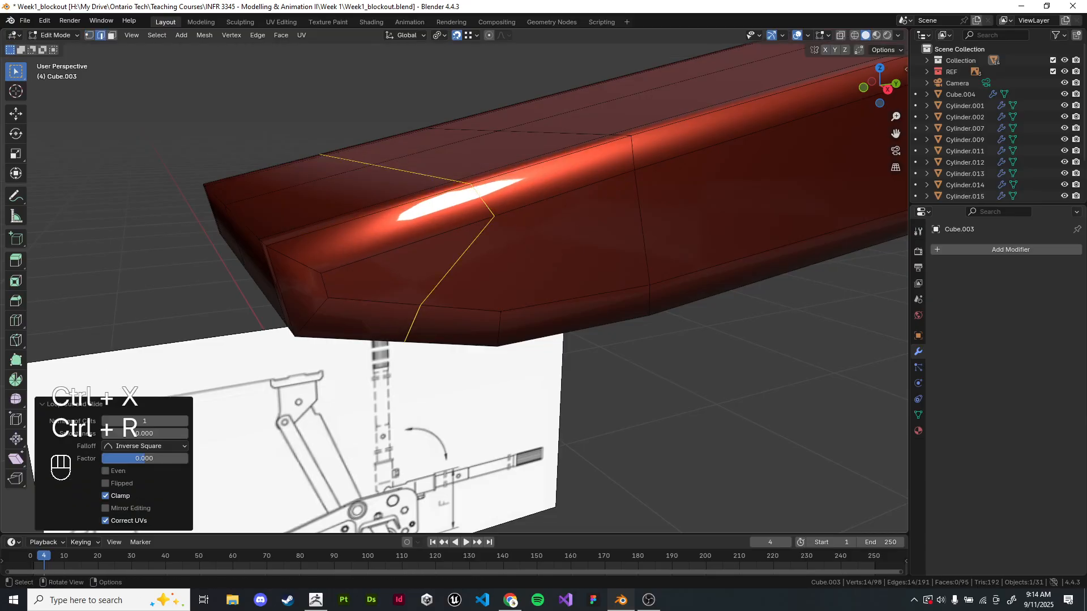
{"action": "key", "text": "ctrl+z"}
{"action": "scroll", "coordinate": [454, 243], "scroll_direction": "down", "scroll_amount": 3}
{"action": "middle_click_drag", "start_coordinate": [454, 244], "coordinate": [600, 362]}
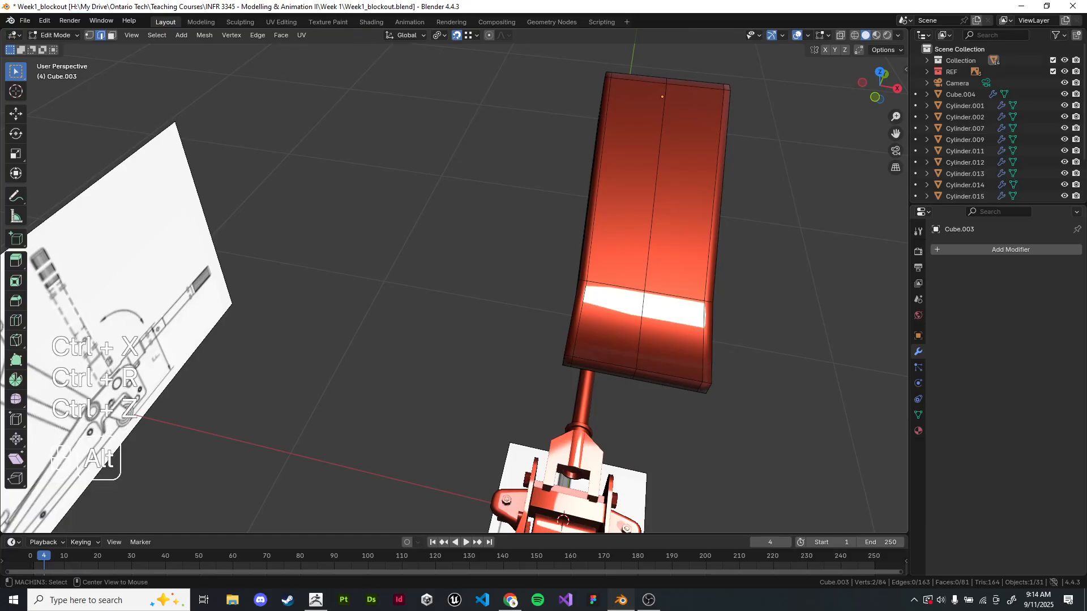
{"action": "key", "text": "alt+x"}
{"action": "middle_click_drag", "start_coordinate": [509, 351], "coordinate": [420, 271]}
- Add a centred loop cut across the top of the tapered end and connect it to the lower corner vertex on the side
{"action": "key", "text": "ctrl+r"}
{"action": "left_click", "coordinate": [353, 273]}
{"action": "right_click", "coordinate": [353, 274]}
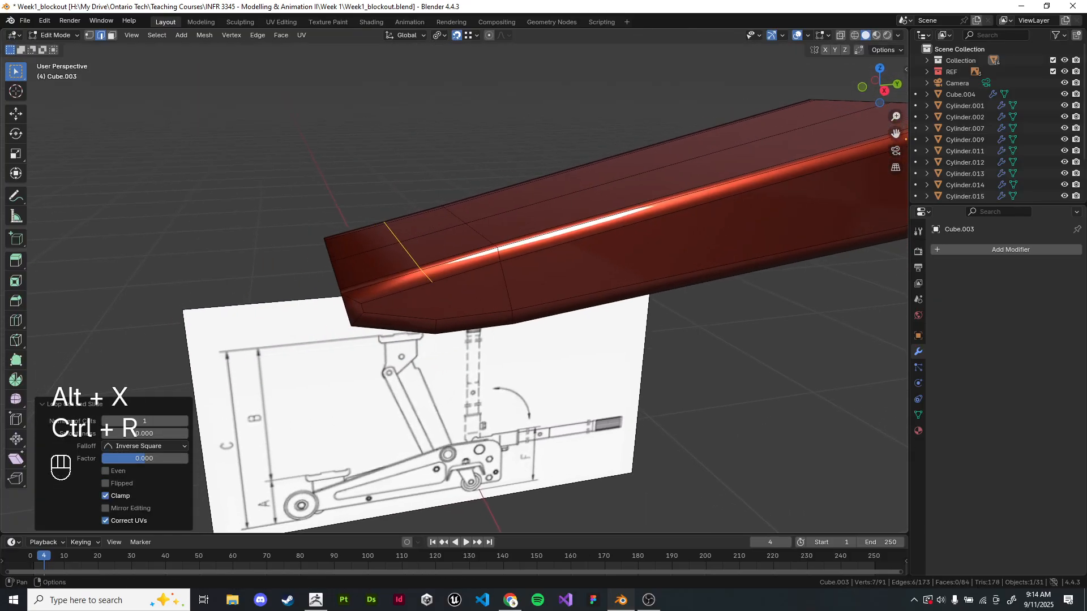
{"action": "key", "text": "1"}
{"action": "left_click", "coordinate": [432, 282]}
{"action": "key", "text": "j"}
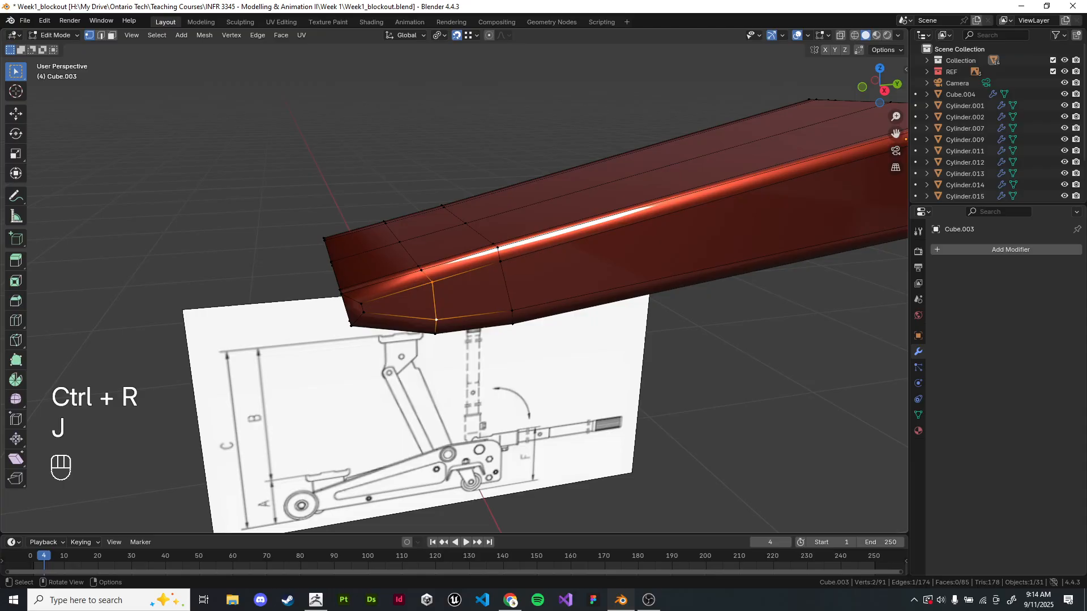
{"action": "left_click", "coordinate": [441, 362]}
- Dissolve the lengthwise support loop beside the top edge of the arm's copy and symmetrize the mesh along X
{"action": "middle_click_drag", "start_coordinate": [442, 362], "coordinate": [469, 373]}
{"action": "middle_click_drag", "start_coordinate": [468, 373], "coordinate": [458, 366]}
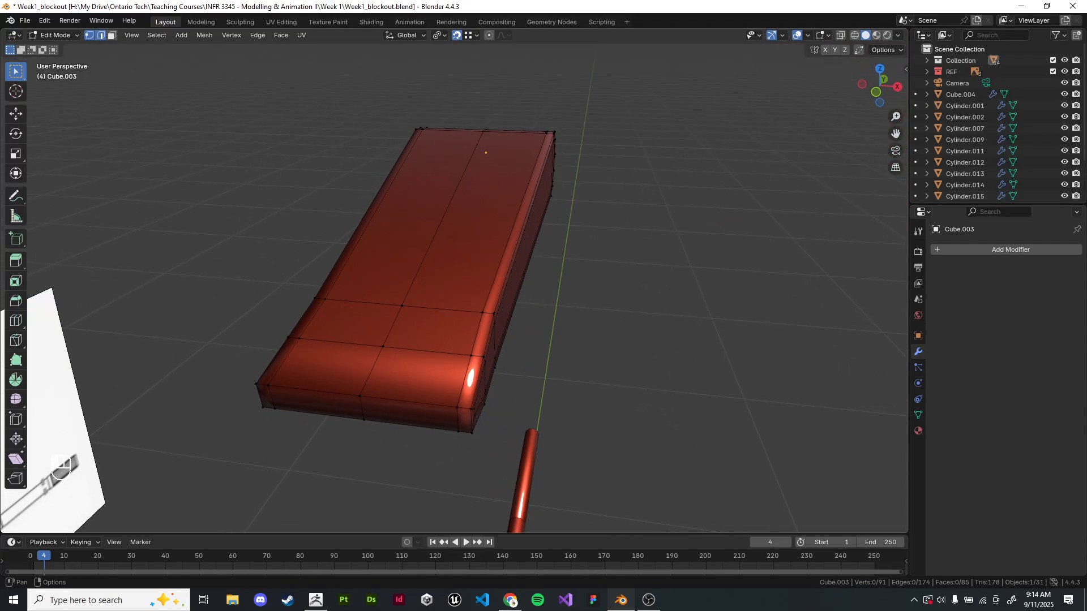
{"action": "left_click", "coordinate": [490, 290], "text": "alt+shift"}
{"action": "key", "text": "ctrl+x"}
{"action": "middle_click_drag", "start_coordinate": [490, 289], "coordinate": [391, 306]}
{"action": "key", "text": "alt+x"}
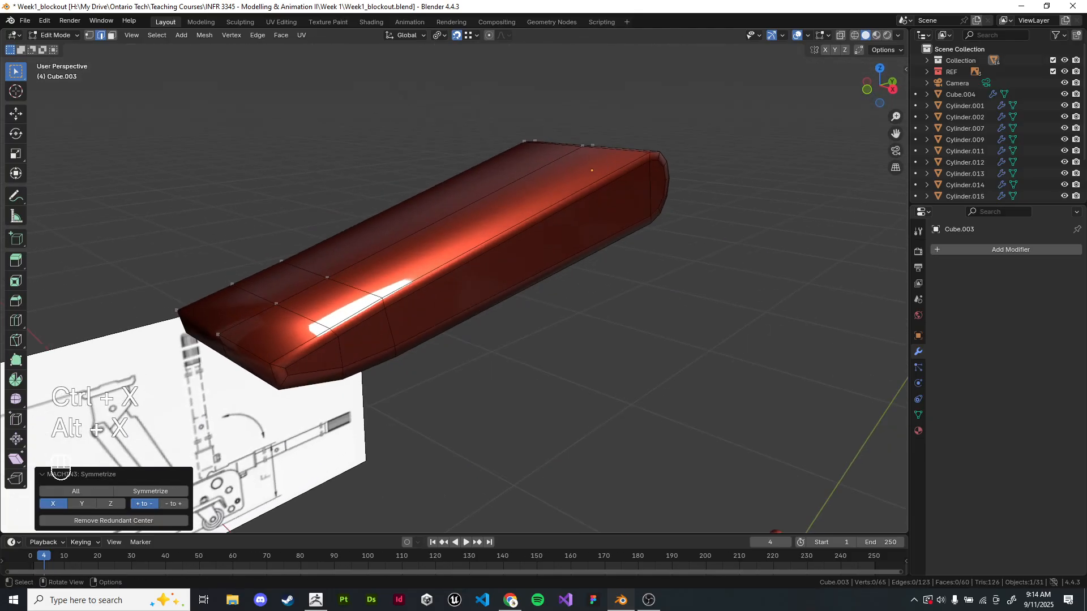
- Apply automatic smooth shading to the arm's copy with a 30° angle
{"action": "key", "text": "Tab"}
{"action": "right_click", "coordinate": [739, 214]}
{"action": "left_click", "coordinate": [736, 225]}
{"action": "middle_click_drag", "start_coordinate": [736, 225], "coordinate": [704, 158]}
- Dissolve the inset support loop around the side face of the arm's copy and the leftover short edges at its rounded end
{"action": "key", "text": "Tab"}
{"action": "middle_click_drag", "start_coordinate": [627, 263], "coordinate": [661, 226]}
{"action": "left_click", "coordinate": [660, 226], "text": "alt+shift"}
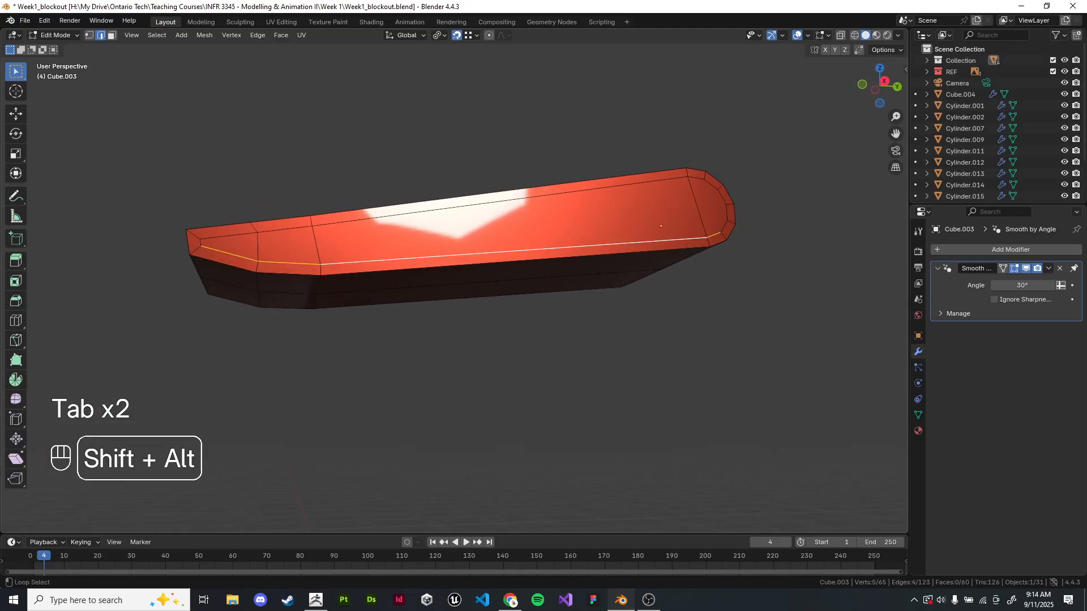
{"action": "key", "text": "ctrl+x"}
{"action": "left_click", "coordinate": [526, 197], "text": "alt+shift"}
{"action": "key", "text": "ctrl+x"}
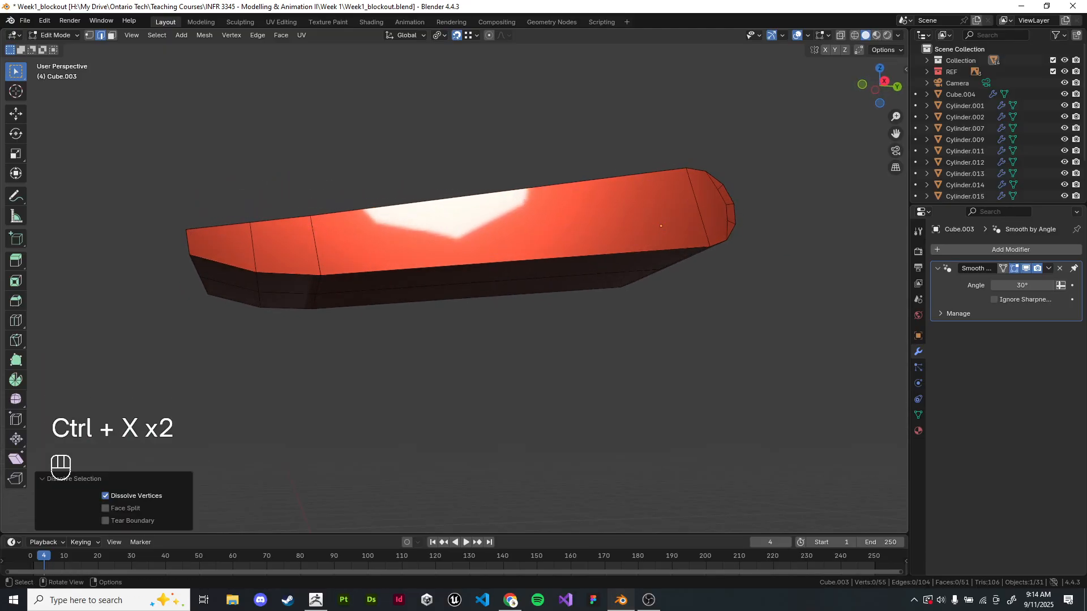
{"action": "left_click", "coordinate": [722, 197]}
{"action": "key", "text": "ctrl+x"}
{"action": "left_click", "coordinate": [730, 214]}
{"action": "key", "text": "ctrl+x"}
- Connect the tip vertex of the rounded end to the lower corner of the tapered end with a lengthwise edge along the side
{"action": "middle_click_drag", "start_coordinate": [724, 215], "coordinate": [798, 226]}
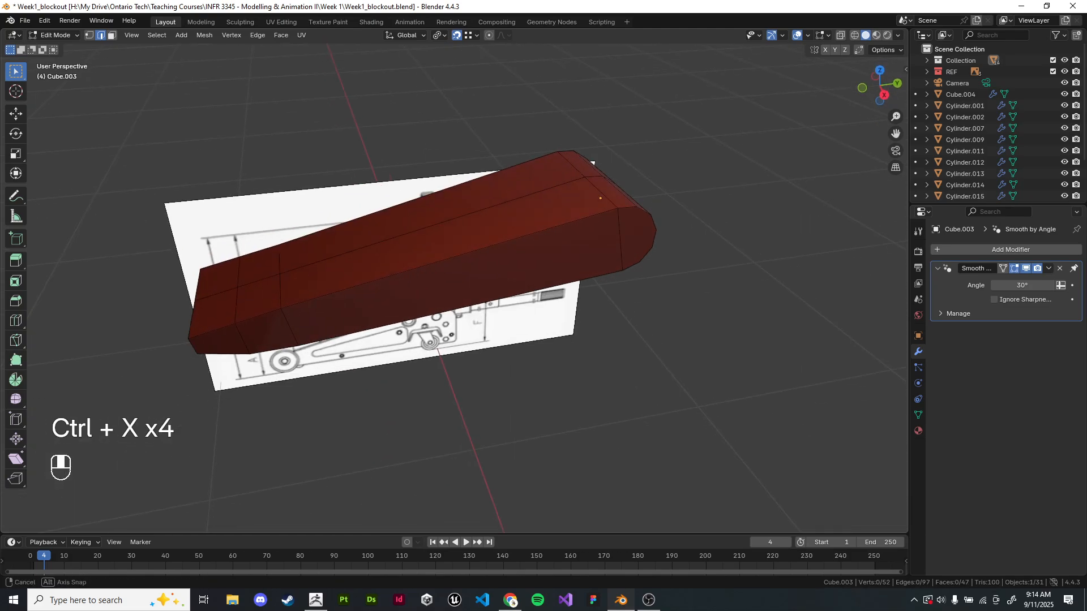
{"action": "mouse_move", "coordinate": [798, 226]}
{"action": "middle_mouse_down", "text": "shift"}
{"action": "mouse_move", "coordinate": [838, 249]}
{"action": "mouse_move", "coordinate": [866, 227]}
{"action": "mouse_move", "coordinate": [759, 220]}
{"action": "mouse_move", "coordinate": [713, 249]}
{"action": "mouse_move", "coordinate": [786, 222]}
{"action": "middle_mouse_up", "text": "shift"}
{"action": "left_click", "coordinate": [107, 271], "text": "shift"}
{"action": "key", "text": "j"}
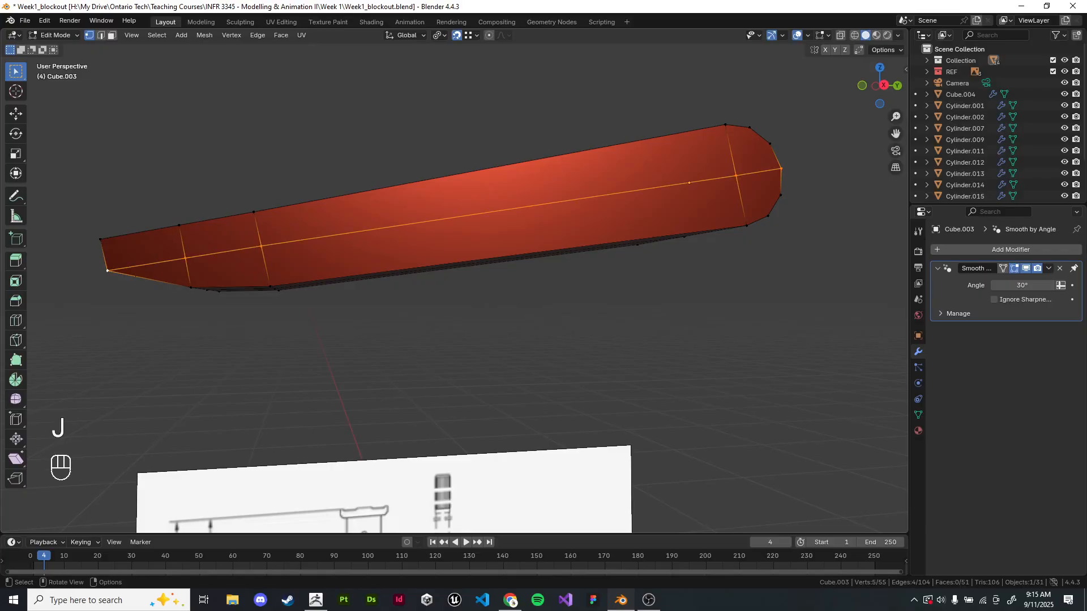
{"action": "key", "text": "alt+a"}
- Connect the upper and lower vertices of the rounded end with an edge across the side of the arm's copy
{"action": "middle_click_drag", "start_coordinate": [453, 249], "coordinate": [438, 262]}
{"action": "scroll", "coordinate": [439, 262], "scroll_direction": "up", "scroll_amount": 2}
{"action": "left_click", "coordinate": [690, 157]}
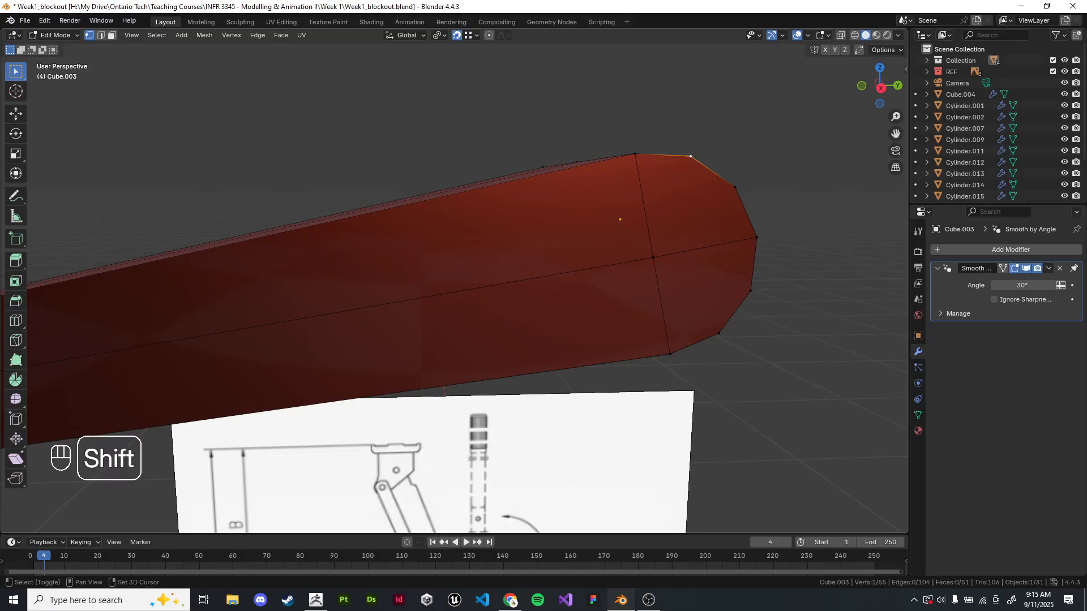
{"action": "left_click", "coordinate": [718, 333], "text": "shift"}
{"action": "key", "text": "h"}
{"action": "key", "text": "ctrl+z"}
{"action": "key", "text": "j"}
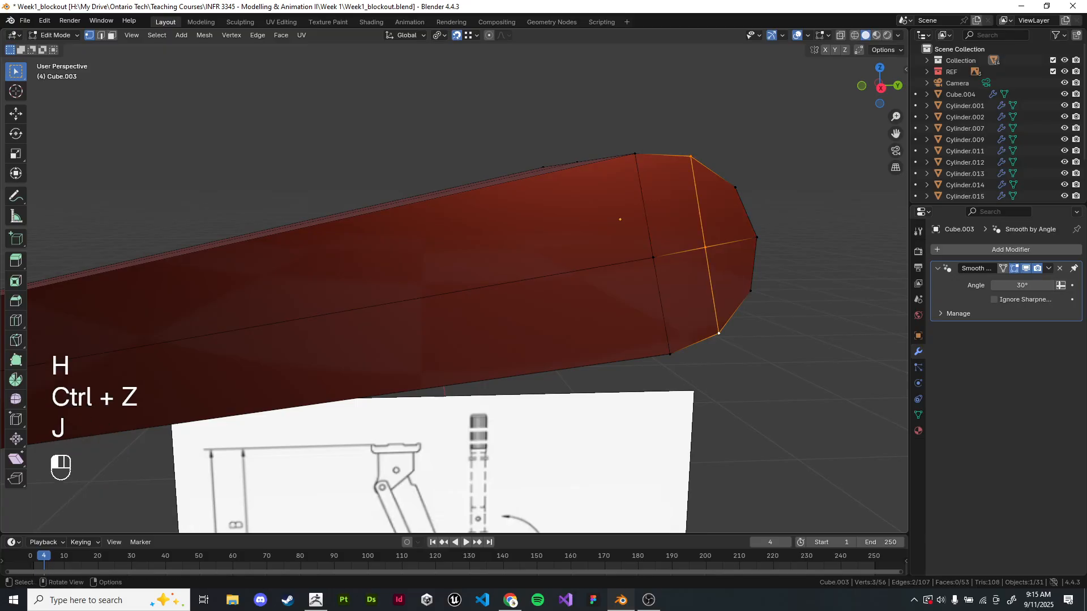
- Symmetrize the arm's copy along X
{"action": "left_click", "coordinate": [792, 294]}
{"action": "scroll", "coordinate": [453, 288], "scroll_direction": "down", "scroll_amount": 3}
{"action": "middle_click_drag", "start_coordinate": [453, 249], "coordinate": [583, 317]}
{"action": "key", "text": "alt+x"}
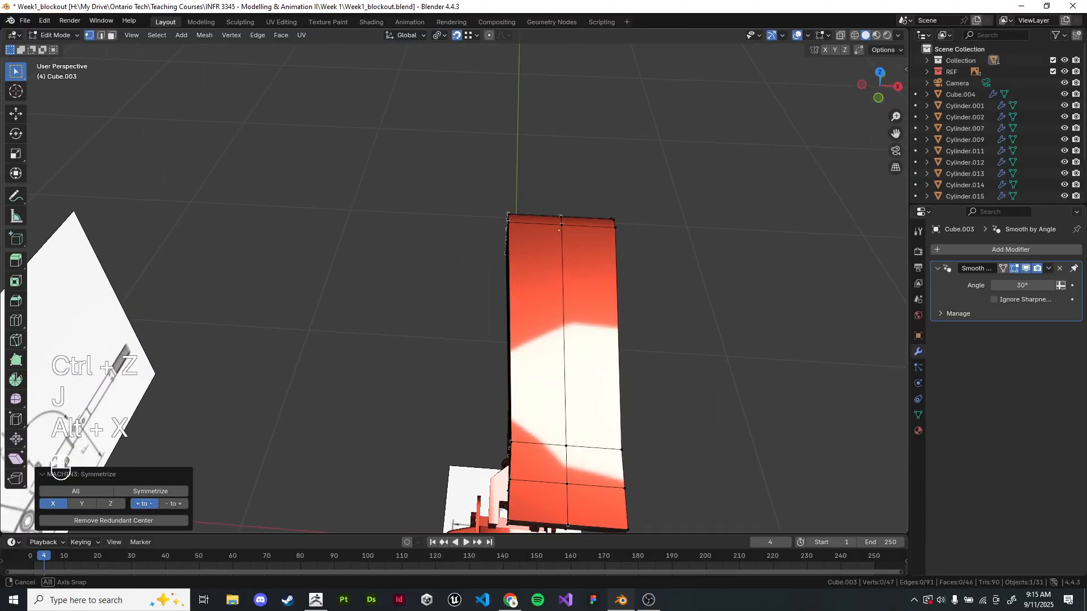
{"action": "middle_click_drag", "start_coordinate": [506, 518], "coordinate": [317, 481]}
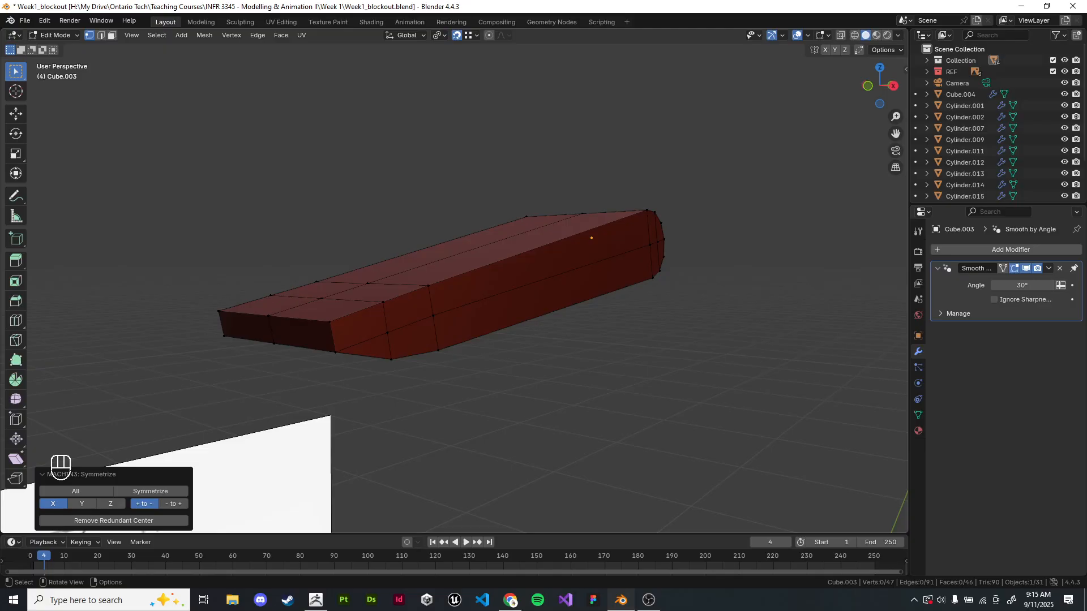
{"action": "mouse_move", "coordinate": [452, 281]}
{"action": "middle_mouse_down", "text": "shift"}
{"action": "mouse_move", "coordinate": [386, 303]}
{"action": "mouse_move", "coordinate": [351, 275]}
{"action": "mouse_move", "coordinate": [402, 257]}
{"action": "mouse_move", "coordinate": [374, 263]}
{"action": "mouse_move", "coordinate": [402, 239]}
{"action": "middle_mouse_up", "text": "shift"}
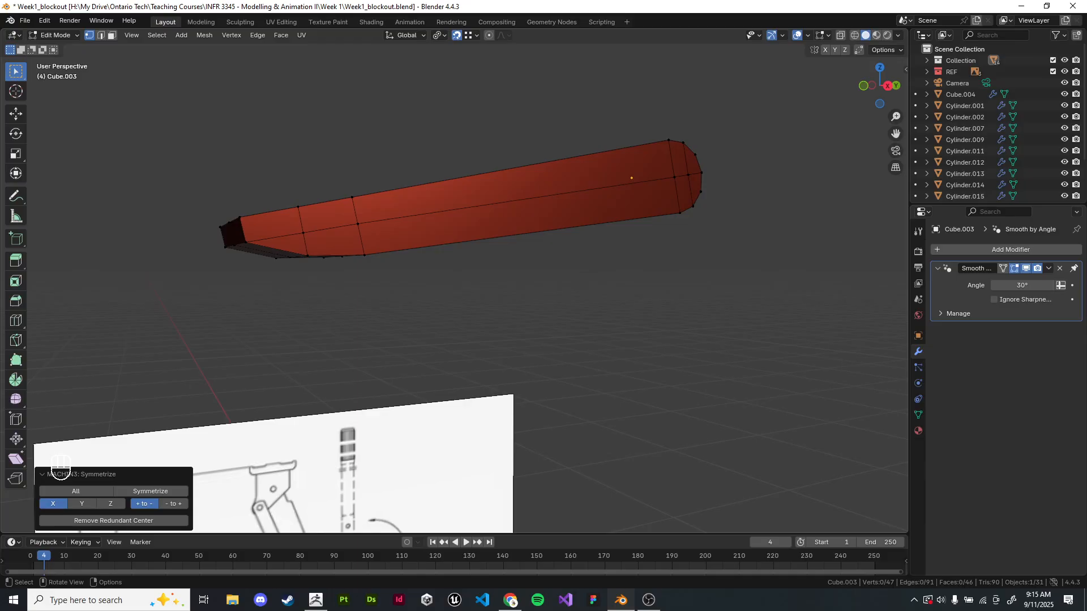
{"action": "middle_click_drag", "start_coordinate": [401, 239], "coordinate": [409, 257], "text": "shift"}
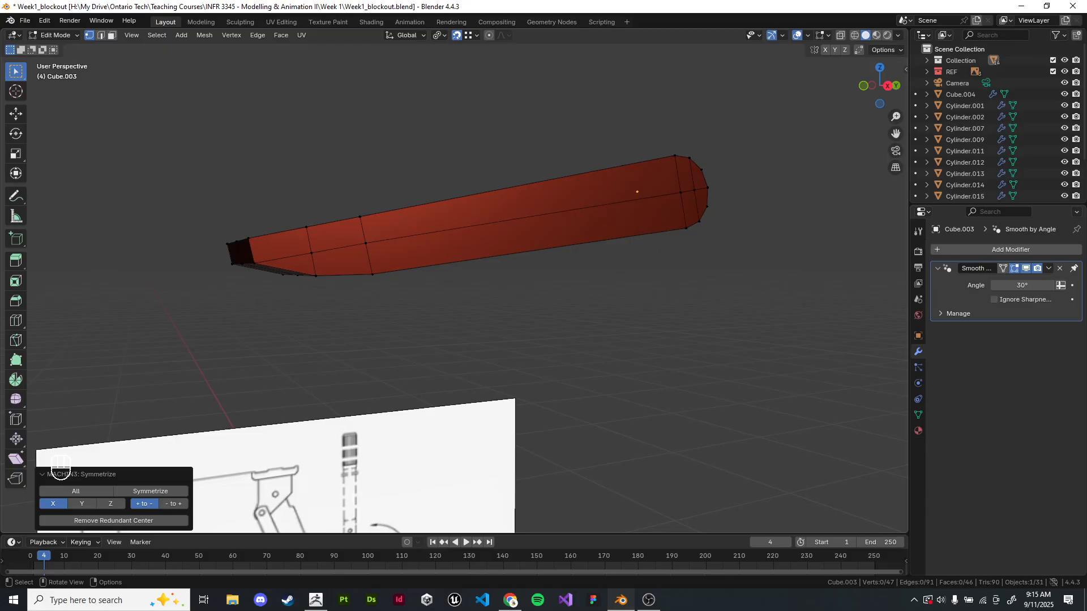
- Dissolve the side and top edges of the cross-section loop nearest the tapered end of the arm's copy
{"action": "middle_click_drag", "start_coordinate": [412, 375], "coordinate": [378, 383]}
{"action": "left_click", "coordinate": [101, 35]}
{"action": "mouse_move", "coordinate": [378, 340]}
{"action": "middle_mouse_down"}
{"action": "mouse_move", "coordinate": [375, 324]}
{"action": "mouse_move", "coordinate": [365, 328]}
{"action": "middle_mouse_up"}
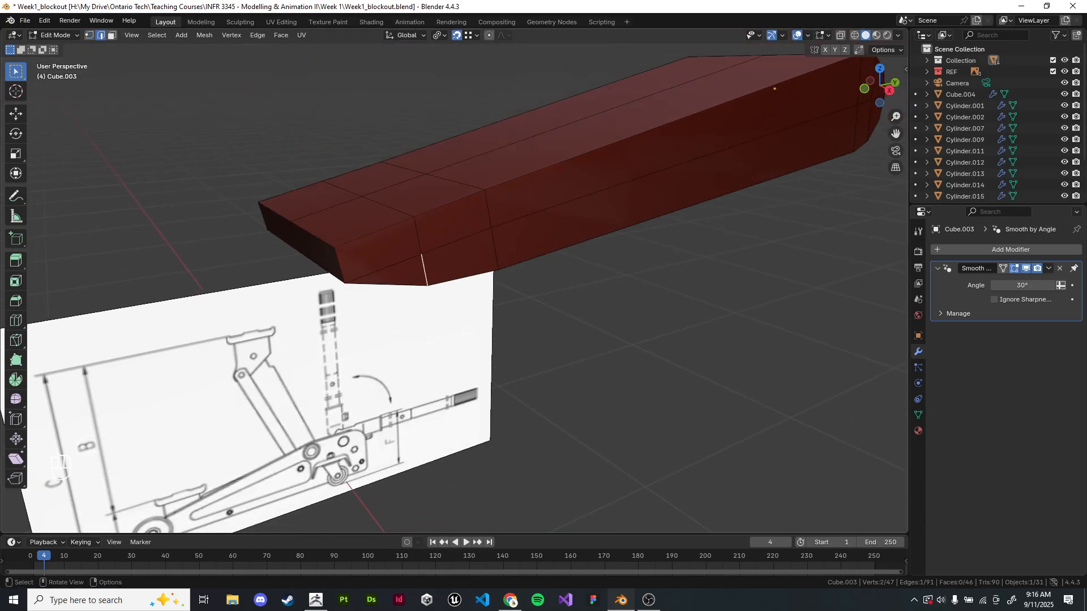
{"action": "left_click", "coordinate": [418, 236], "text": "shift"}
{"action": "left_click", "coordinate": [389, 208], "text": "shift"}
{"action": "middle_click_drag", "start_coordinate": [391, 208], "coordinate": [502, 210]}
{"action": "left_click", "coordinate": [518, 212], "text": "shift"}
{"action": "left_click", "coordinate": [619, 206], "text": "shift"}
{"action": "key", "text": "ctrl+x"}
- Try to dissolve the top and upper side edges of the next cross-section loop on the arm's copy
{"action": "left_click", "coordinate": [571, 178], "text": "shift"}
{"action": "left_click", "coordinate": [502, 210], "text": "shift"}
{"action": "left_click", "coordinate": [599, 227], "text": "shift"}
{"action": "middle_click_drag", "start_coordinate": [600, 226], "coordinate": [509, 193]}
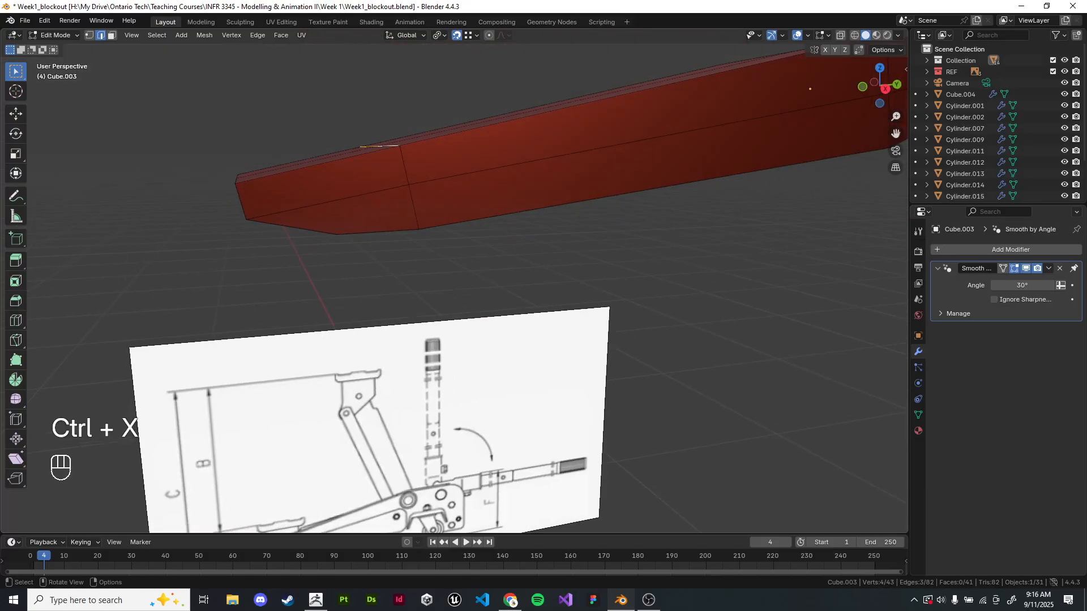
{"action": "left_click", "coordinate": [404, 165], "text": "shift"}
{"action": "key", "text": "ctrl+x"}
{"action": "key", "text": "ctrl+z"}
{"action": "middle_click_drag", "start_coordinate": [404, 165], "coordinate": [404, 141], "text": "shift"}
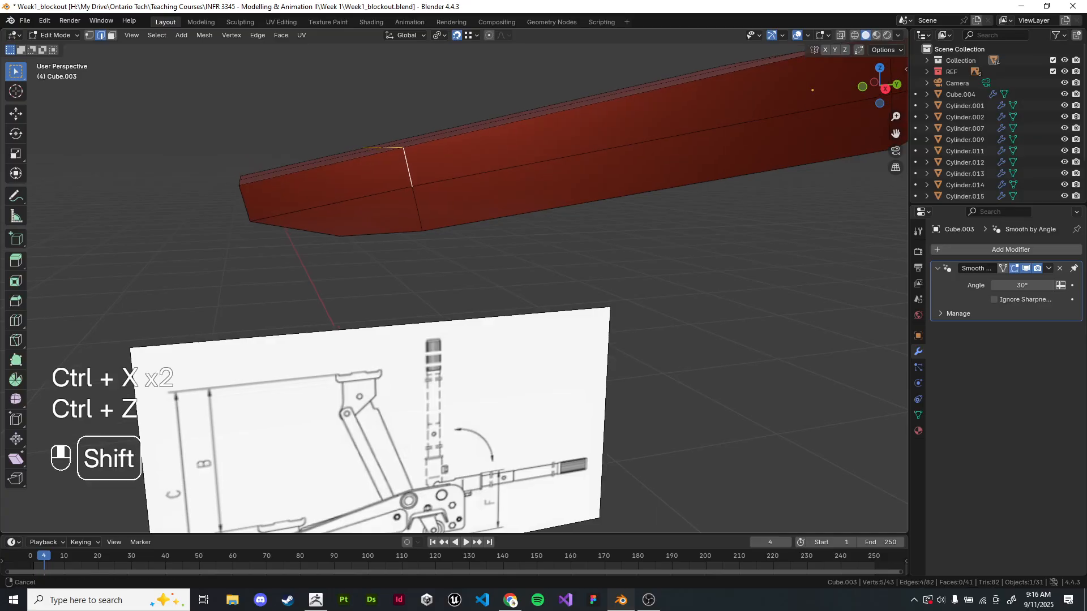
{"action": "left_click", "coordinate": [407, 306]}
- Dissolve the leftover cross edges on the underside near the tapered end and symmetrize the arm's copy along X
{"action": "middle_click_drag", "start_coordinate": [408, 305], "coordinate": [464, 306]}
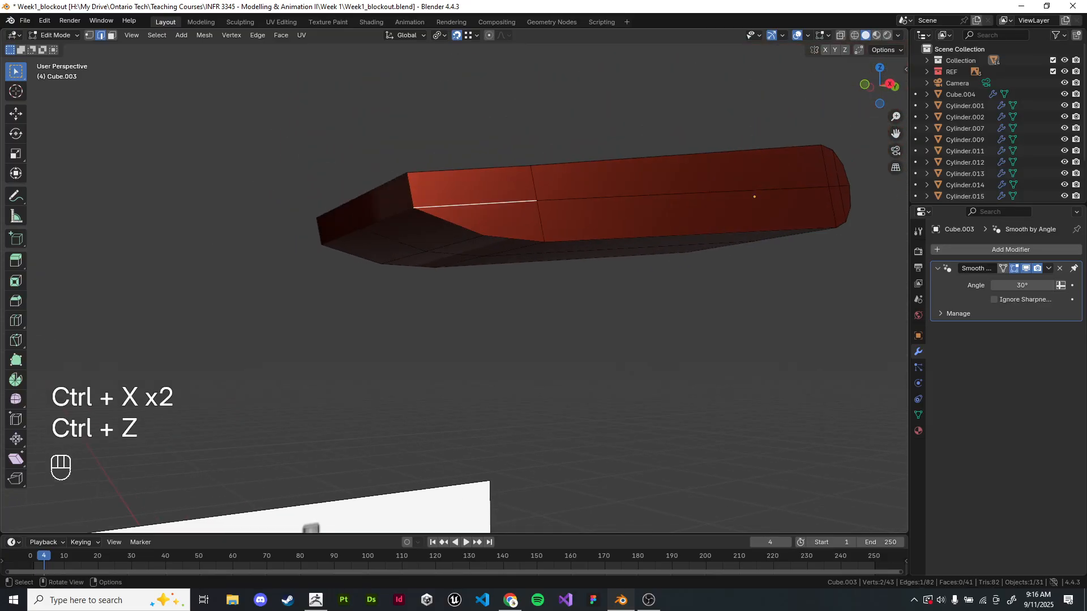
{"action": "middle_click_drag", "start_coordinate": [754, 196], "coordinate": [699, 243]}
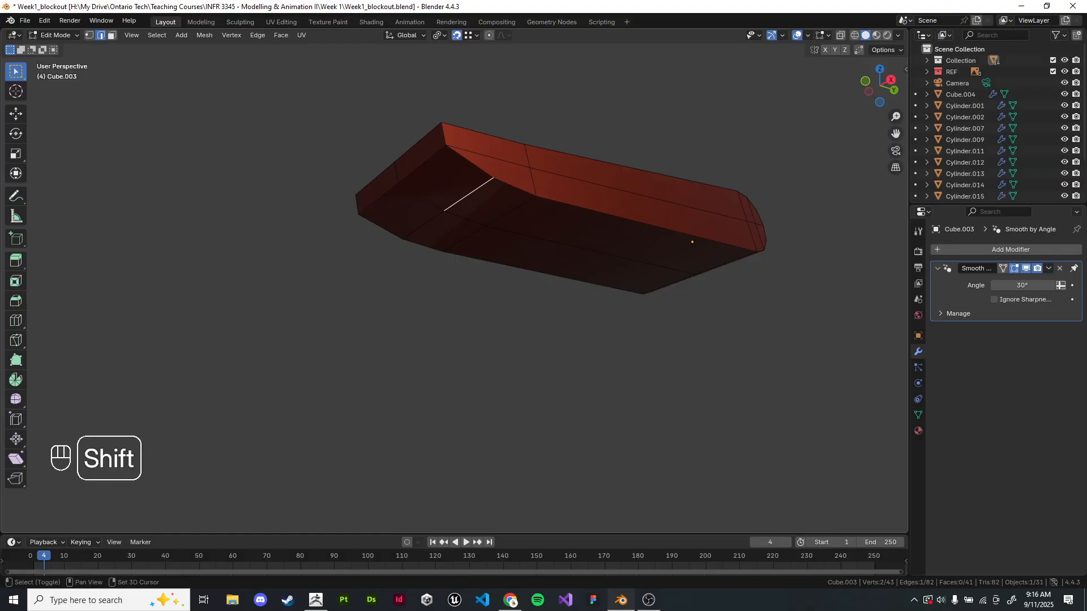
{"action": "left_click", "coordinate": [421, 197], "text": "shift"}
{"action": "left_click", "coordinate": [422, 225], "text": "shift"}
{"action": "middle_click_drag", "start_coordinate": [422, 225], "coordinate": [475, 237]}
{"action": "key", "text": "ctrl+x"}
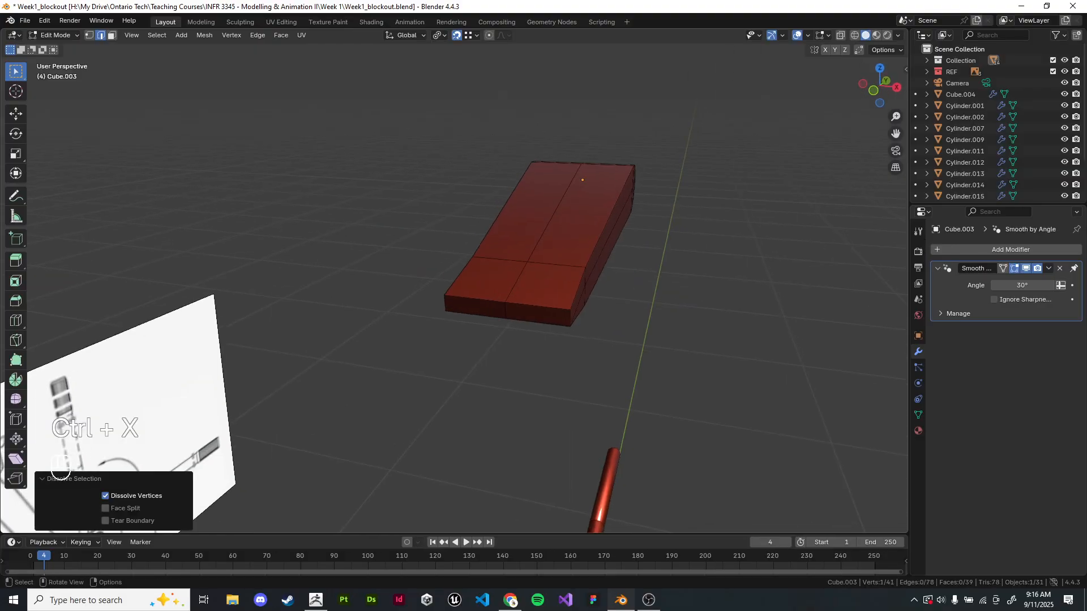
{"action": "key", "text": "alt+x"}
{"action": "middle_click_drag", "start_coordinate": [475, 237], "coordinate": [509, 289], "text": "shift"}
- Slide the top edges of the remaining cross-section loop onto the top edge of the tapered end
{"action": "left_click", "coordinate": [345, 304]}
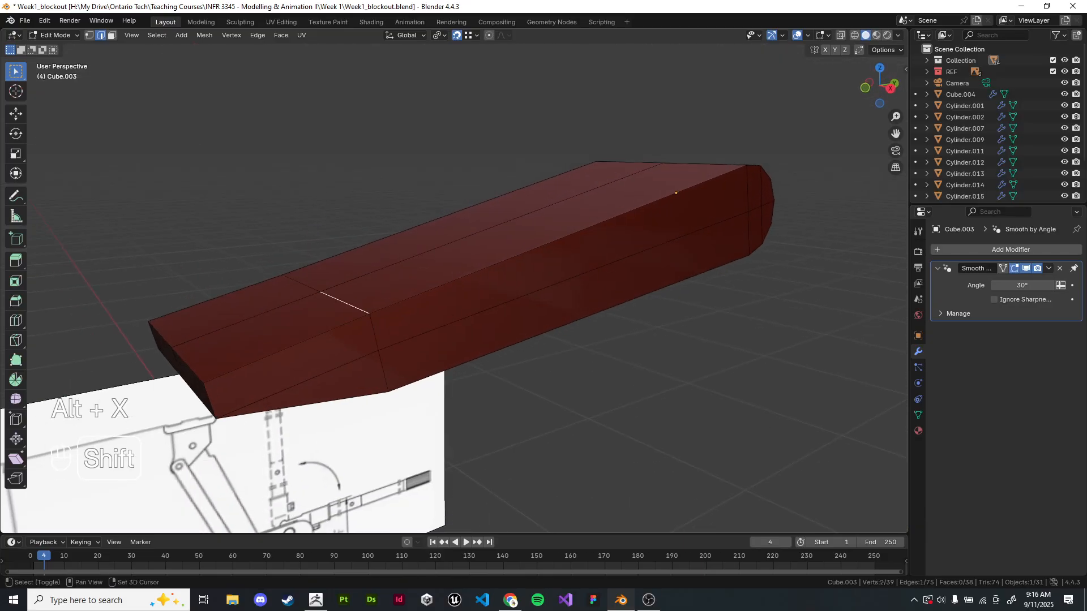
{"action": "left_click", "coordinate": [297, 282], "text": "shift"}
{"action": "scroll", "coordinate": [455, 289], "scroll_direction": "down", "scroll_amount": 2}
{"action": "key", "text": "g"}
{"action": "key", "text": "g"}
{"action": "left_click", "coordinate": [662, 384]}
- Slide the loop's middle side vertex onto the lower corner of the tapered end and merge all vertices by distance
{"action": "middle_click_drag", "start_coordinate": [662, 385], "coordinate": [654, 359]}
{"action": "scroll", "coordinate": [654, 360], "scroll_direction": "up", "scroll_amount": 2}
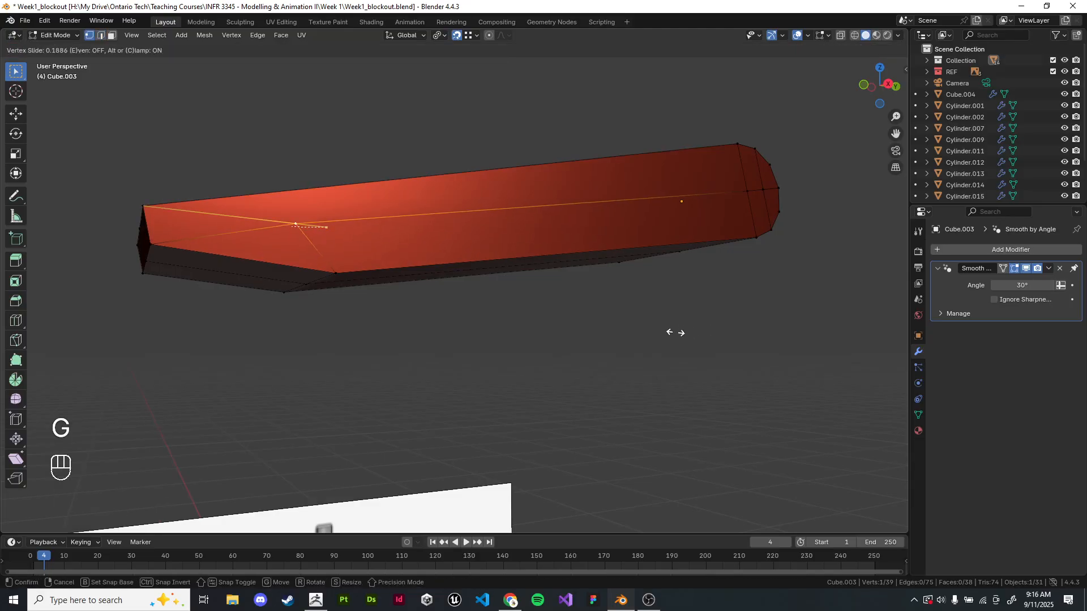
{"action": "key", "text": "a"}
{"action": "key", "text": "q"}
{"action": "left_click", "coordinate": [473, 320]}
{"action": "left_click", "coordinate": [481, 329]}
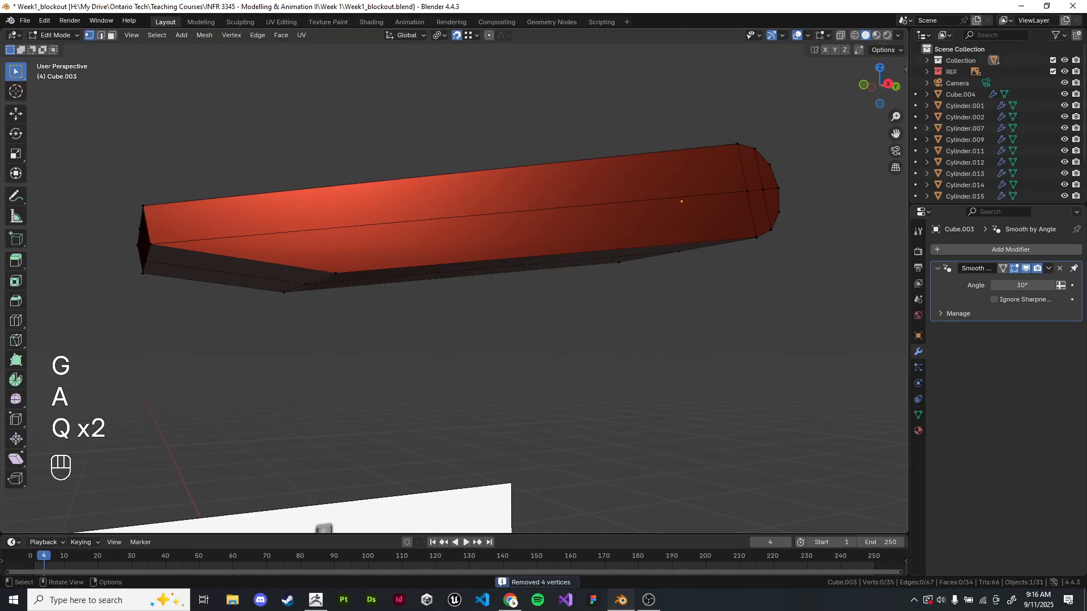
- Symmetrize the arm's copy along X and dissolve the cross edge and tip edge inside its rounded end
{"action": "key", "text": "alt+x"}
{"action": "middle_click_drag", "start_coordinate": [532, 319], "coordinate": [365, 357]}
{"action": "middle_click_drag", "start_coordinate": [503, 255], "coordinate": [480, 271]}
{"action": "scroll", "coordinate": [487, 269], "scroll_direction": "up", "scroll_amount": 3}
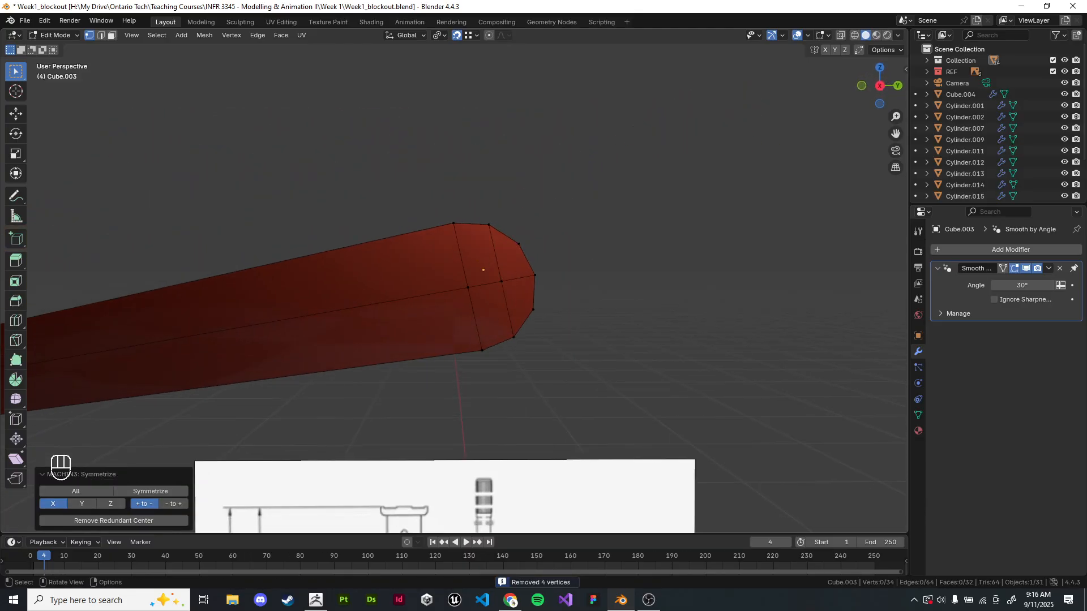
{"action": "key", "text": "2"}
{"action": "left_click", "coordinate": [506, 248]}
{"action": "key", "text": "ctrl+x"}
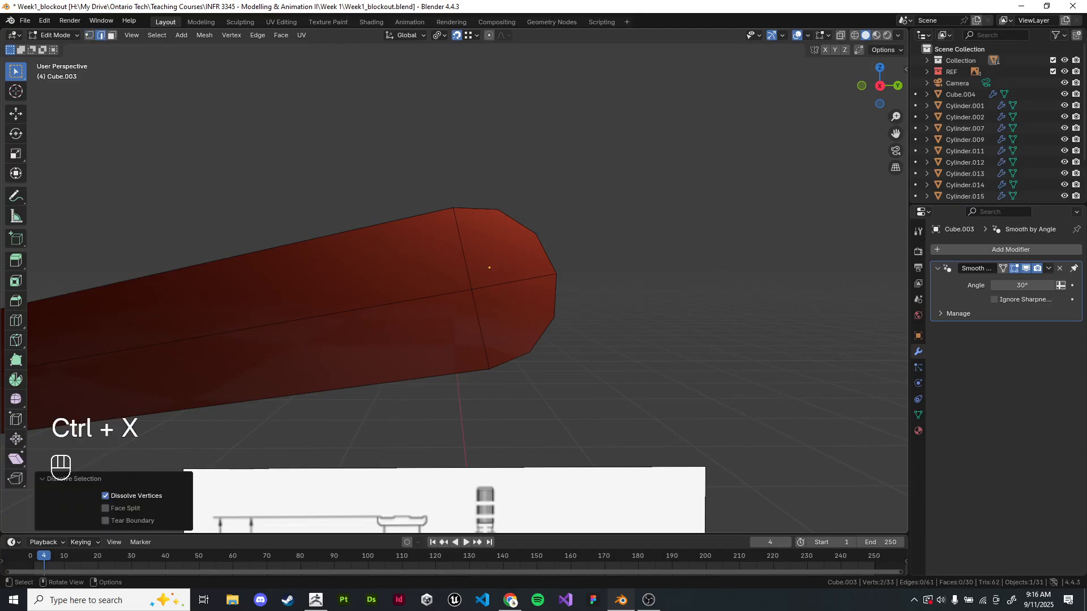
{"action": "key", "text": "ctrl+x"}
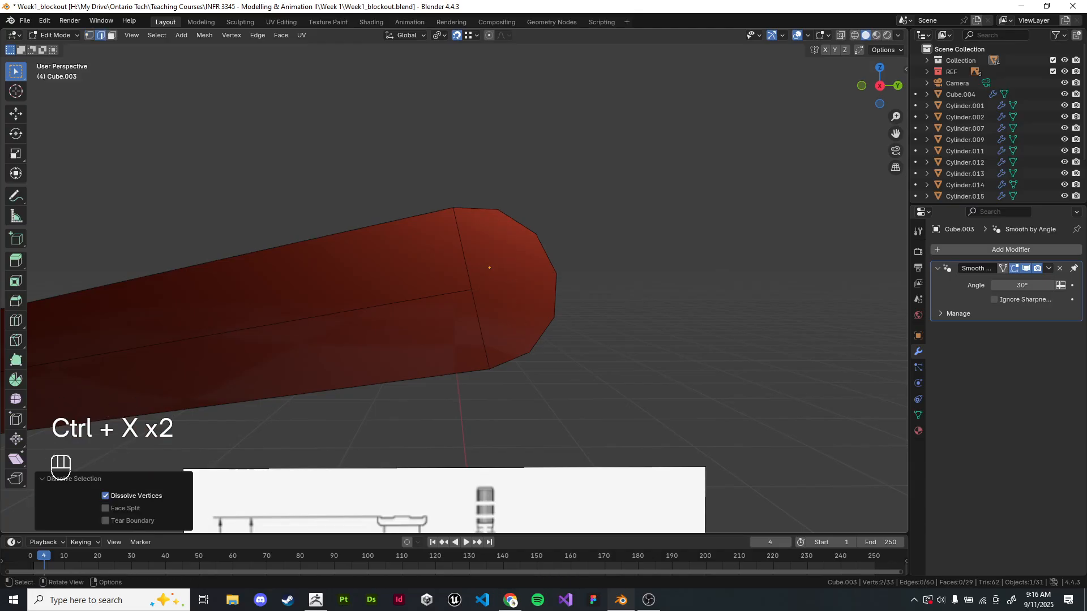
- Slide the lengthwise side edge's end vertex up onto the upper corner where the rounded end begins
{"action": "scroll", "coordinate": [672, 275], "scroll_direction": "down", "scroll_amount": 5}
{"action": "middle_click_drag", "start_coordinate": [672, 275], "coordinate": [548, 247]}
{"action": "left_click", "coordinate": [89, 35]}
{"action": "left_click", "coordinate": [548, 248]}
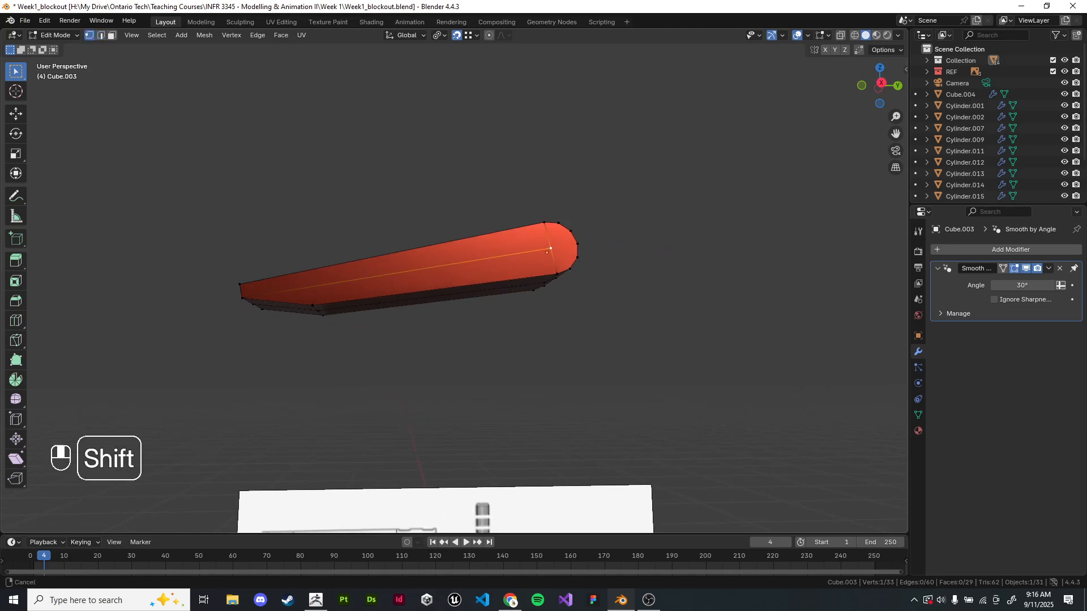
{"action": "scroll", "coordinate": [509, 254], "scroll_direction": "up", "scroll_amount": 3}
{"action": "key", "text": "g"}
{"action": "key", "text": "g"}
{"action": "left_click", "coordinate": [589, 193]}
- Merge all vertices of the arm's copy by distance
{"action": "middle_click_drag", "start_coordinate": [711, 262], "coordinate": [510, 293], "text": "shift"}
{"action": "key", "text": "a"}
{"action": "key", "text": "q"}
{"action": "key", "text": "q"}
{"action": "left_click", "coordinate": [636, 291]}
{"action": "scroll", "coordinate": [635, 291], "scroll_direction": "up", "scroll_amount": 4}
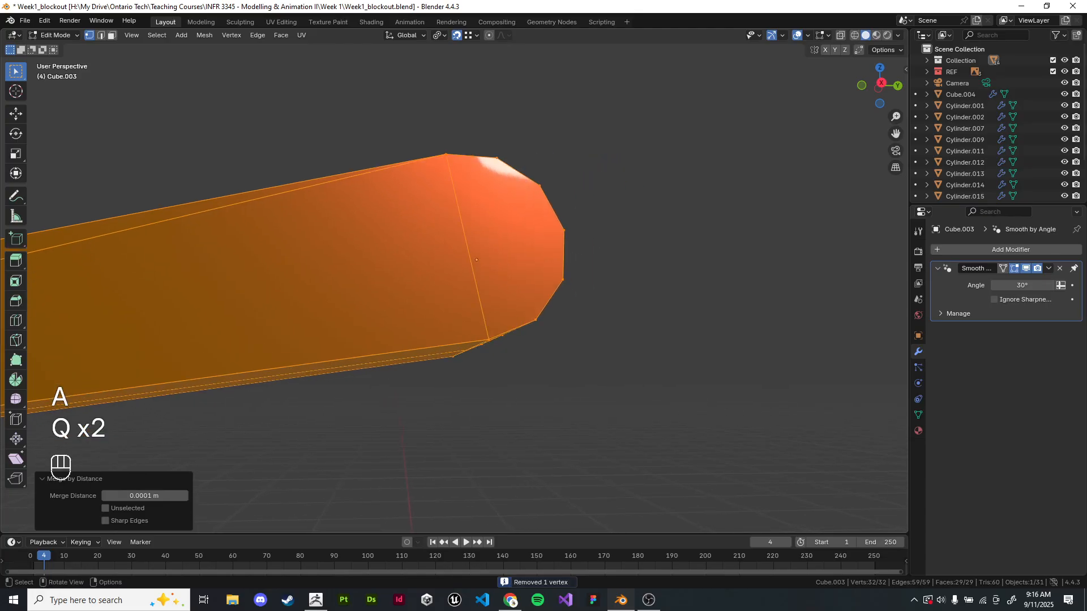
- Triangulate the side face of the rounded end and symmetrize the arm's copy along X
{"action": "left_click", "coordinate": [518, 254]}
{"action": "key", "text": "ctrl+t"}
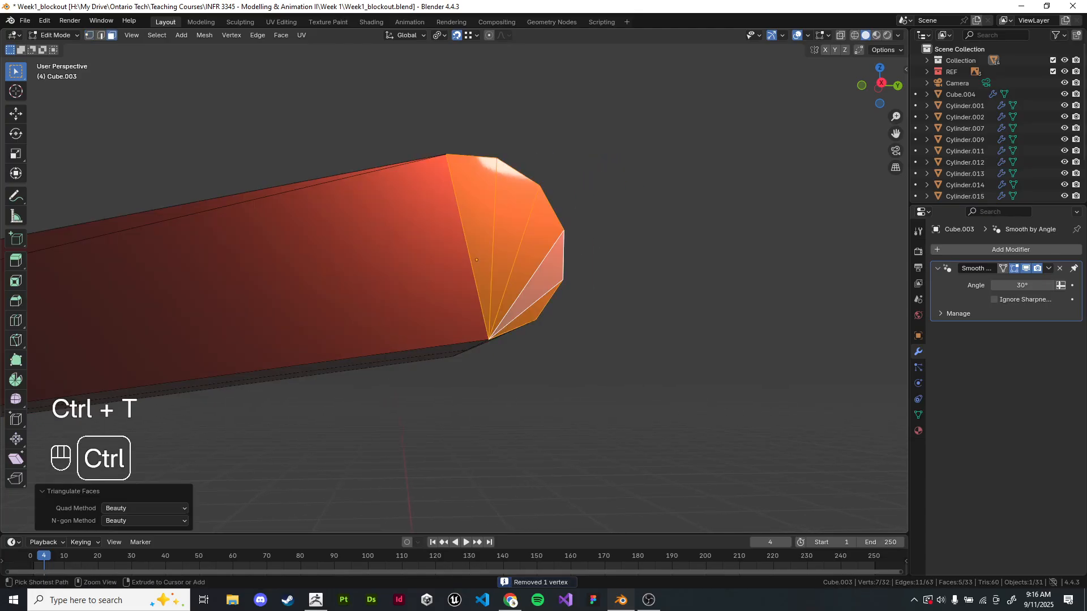
{"action": "left_click", "coordinate": [611, 266]}
{"action": "scroll", "coordinate": [453, 287], "scroll_direction": "down", "scroll_amount": 4}
{"action": "mouse_move", "coordinate": [454, 287]}
{"action": "middle_mouse_down"}
{"action": "mouse_move", "coordinate": [507, 339]}
{"action": "mouse_move", "coordinate": [578, 367]}
{"action": "mouse_move", "coordinate": [470, 323]}
{"action": "mouse_move", "coordinate": [458, 305]}
{"action": "middle_mouse_up"}
{"action": "key", "text": "alt+x"}
{"action": "middle_click_drag", "start_coordinate": [459, 306], "coordinate": [622, 334]}
- Dissolve the lengthwise centre loop running around the arm's copy
{"action": "key", "text": "Tab"}
{"action": "key", "text": "Tab"}
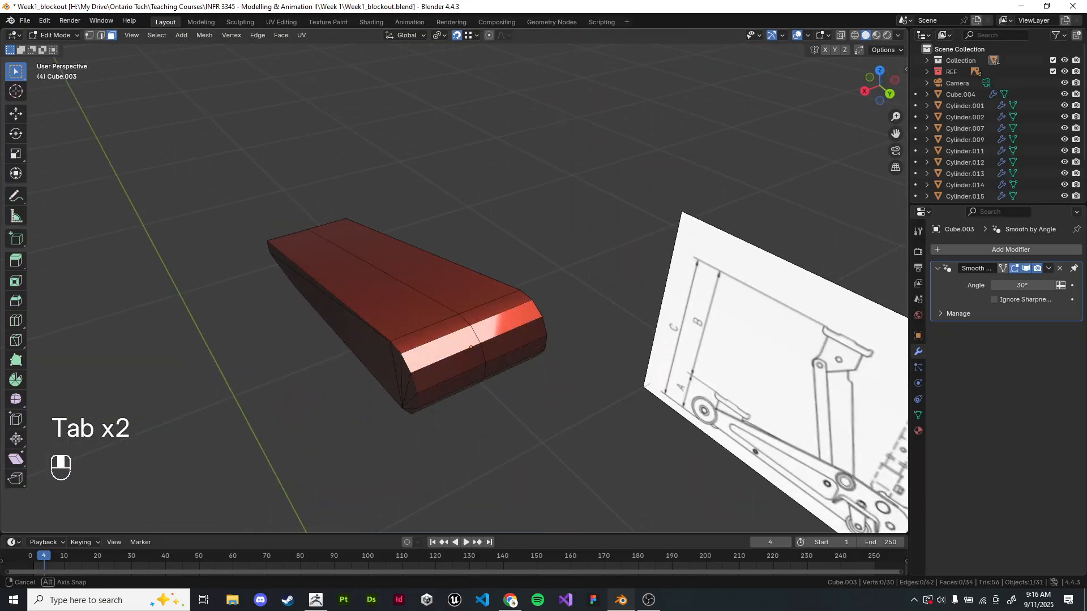
{"action": "key", "text": "1"}
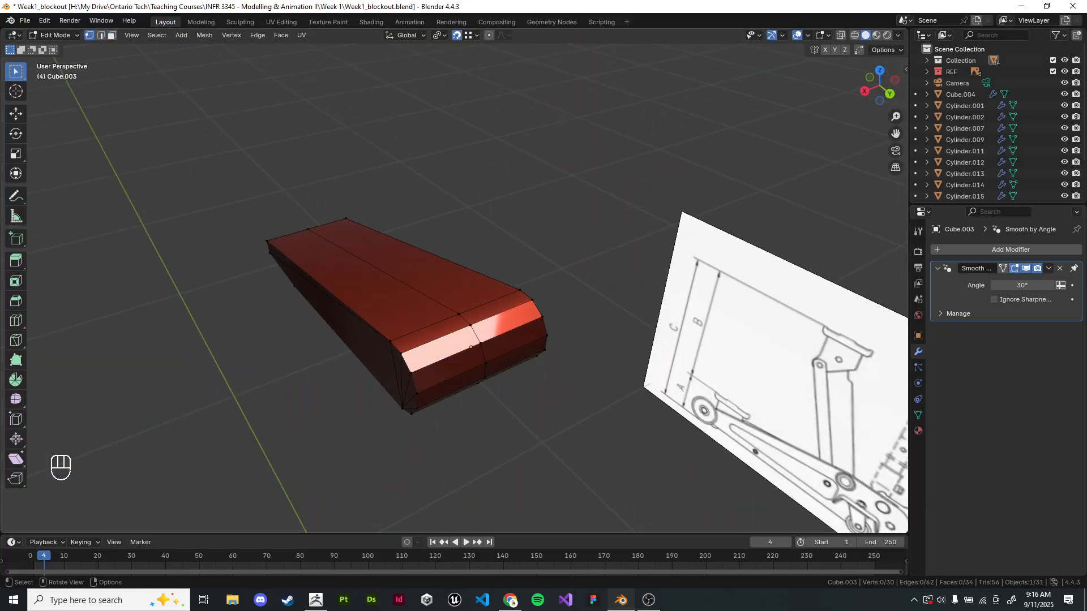
{"action": "left_click", "coordinate": [471, 347], "text": "alt+shift"}
{"action": "key", "text": "ctrl+x"}
{"action": "middle_click_drag", "start_coordinate": [470, 347], "coordinate": [586, 247]}
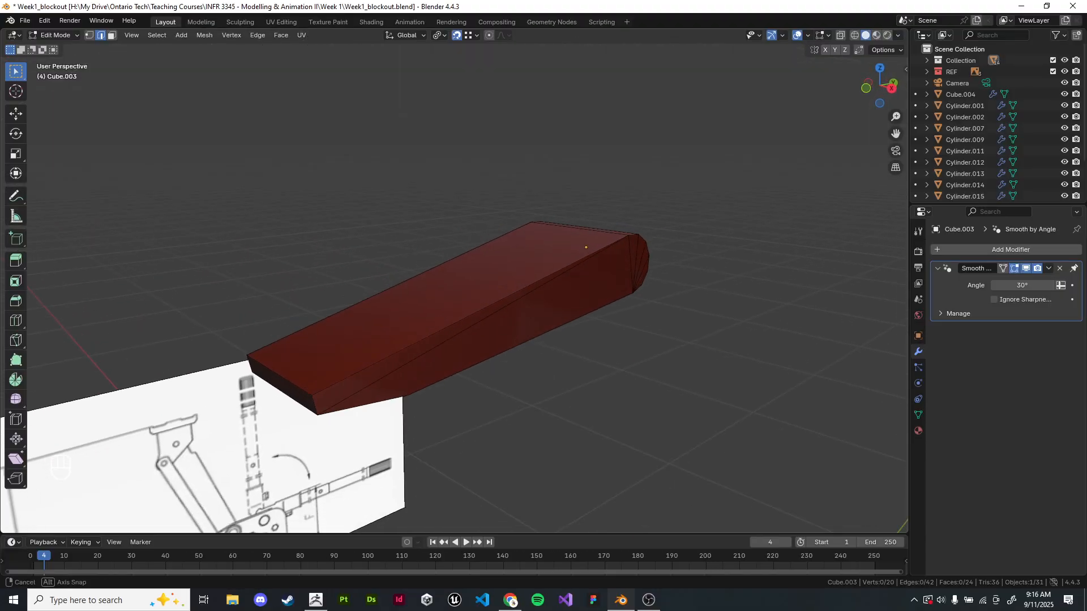
- Switch the viewport shading's lighting to Studio
{"action": "left_click", "coordinate": [882, 50]}
{"action": "left_click", "coordinate": [898, 36]}
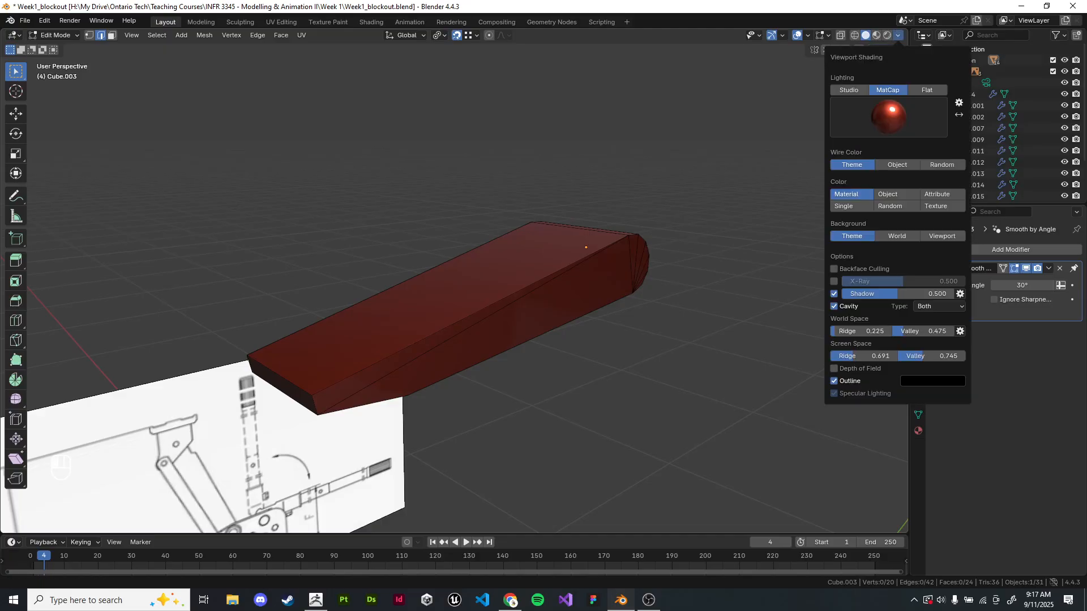
{"action": "left_click", "coordinate": [848, 90]}
{"action": "mouse_move", "coordinate": [586, 248]}
{"action": "middle_mouse_down"}
{"action": "mouse_move", "coordinate": [586, 264]}
{"action": "mouse_move", "coordinate": [583, 206]}
{"action": "mouse_move", "coordinate": [835, 225]}
{"action": "middle_mouse_up"}
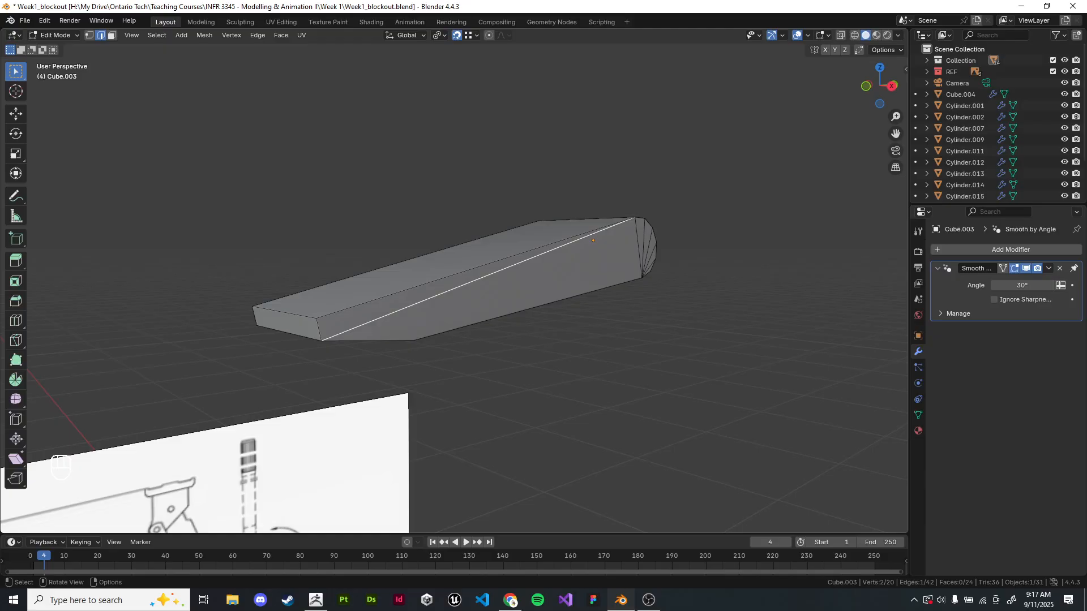
- Examine the remaining edges on the side and rounded end of the simplified arm copy
{"action": "left_click", "coordinate": [498, 193]}
{"action": "mouse_move", "coordinate": [498, 193]}
{"action": "middle_mouse_down", "text": "shift"}
{"action": "mouse_move", "coordinate": [526, 207]}
{"action": "mouse_move", "coordinate": [515, 193]}
{"action": "middle_mouse_up", "text": "shift"}
{"action": "scroll", "coordinate": [464, 283], "scroll_direction": "up", "scroll_amount": 2}
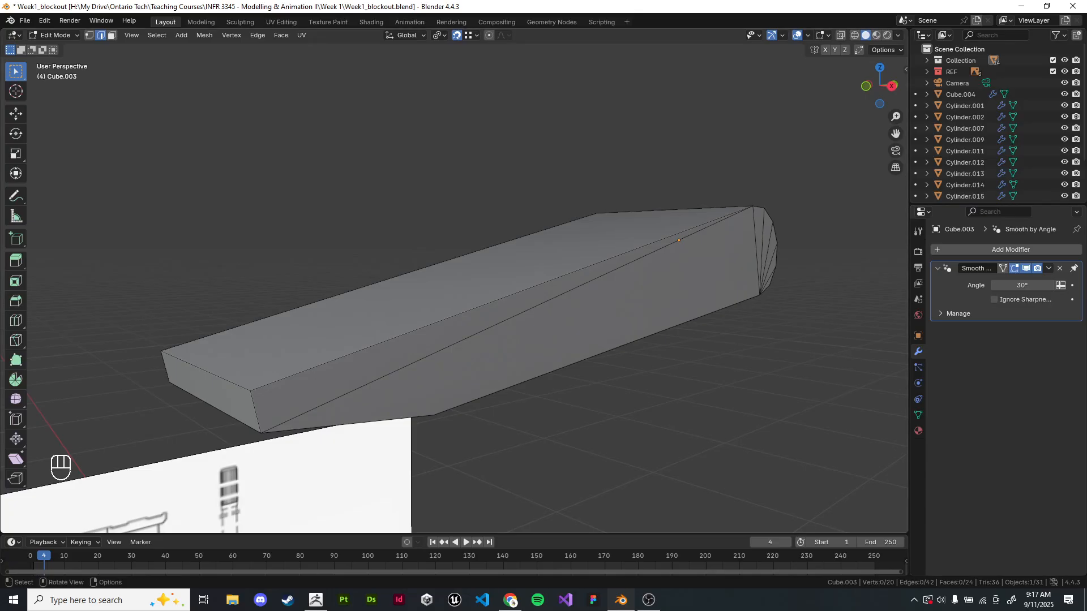
{"action": "key", "text": "l"}
{"action": "key", "text": "alt+a"}
{"action": "scroll", "coordinate": [464, 283], "scroll_direction": "down", "scroll_amount": 1}
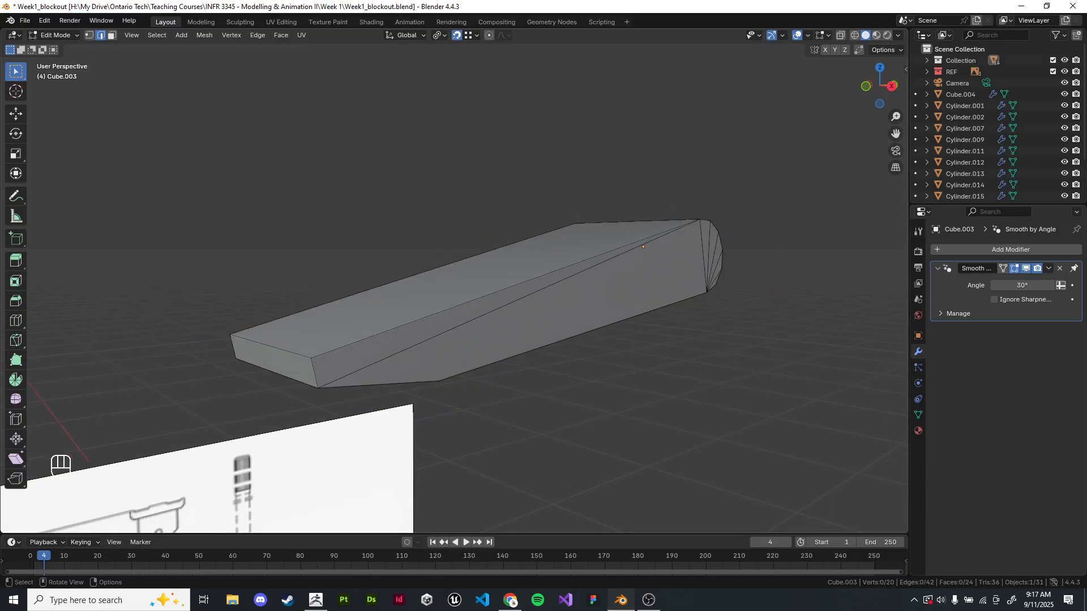
{"action": "middle_click_drag", "start_coordinate": [464, 283], "coordinate": [464, 272]}
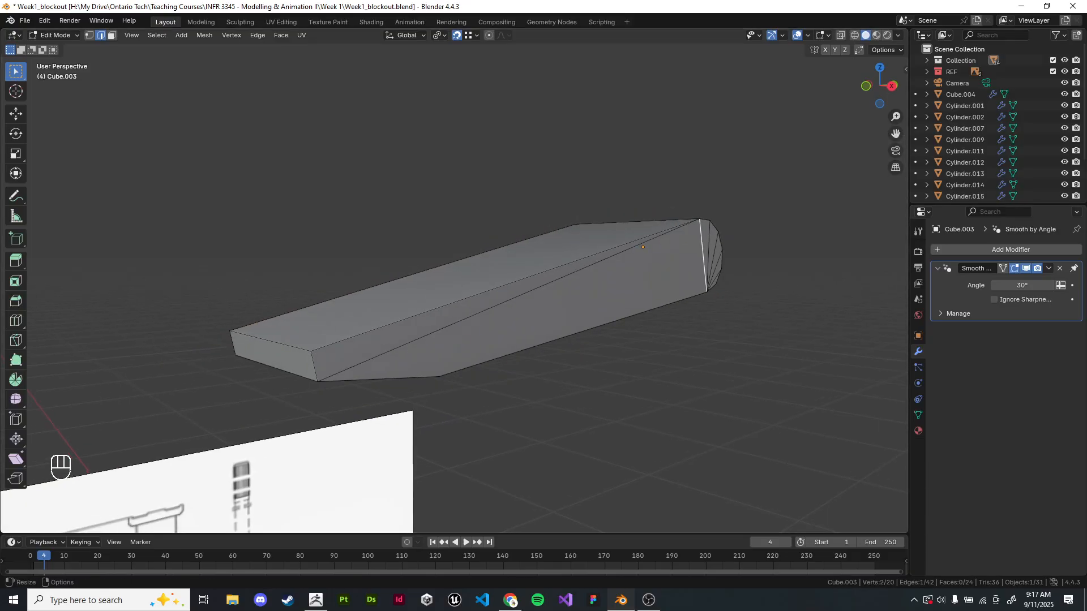
{"action": "left_click_drag", "start_coordinate": [180, 127], "coordinate": [841, 433]}
{"action": "key", "text": "alt+a"}
{"action": "scroll", "coordinate": [453, 283], "scroll_direction": "down", "scroll_amount": 2}
{"action": "middle_click_drag", "start_coordinate": [453, 283], "coordinate": [634, 294], "text": "shift"}
{"action": "scroll", "coordinate": [453, 283], "scroll_direction": "up", "scroll_amount": 1}
{"action": "scroll", "coordinate": [488, 283], "scroll_direction": "up", "scroll_amount": 1}
- Compare the simplified arm copy's shading in Object Mode with its edge layout in Edit Mode
{"action": "key", "text": "Tab"}
{"action": "left_click", "coordinate": [452, 141]}
{"action": "left_click", "coordinate": [464, 283]}
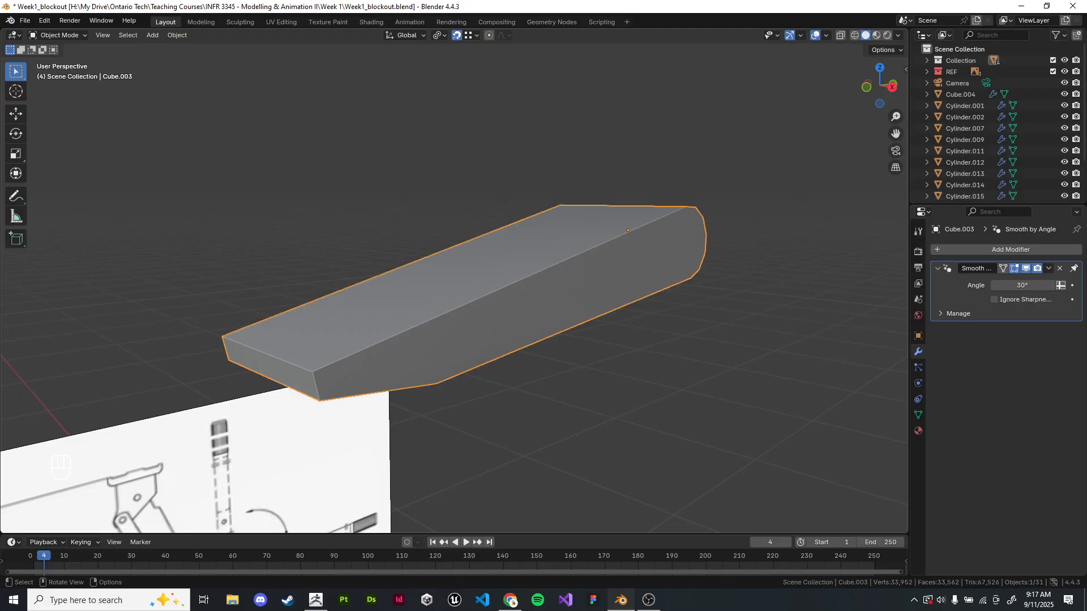
{"action": "key", "text": "Tab"}
{"action": "mouse_move", "coordinate": [464, 283]}
{"action": "middle_mouse_down"}
{"action": "mouse_move", "coordinate": [475, 235]}
{"action": "mouse_move", "coordinate": [480, 280]}
{"action": "middle_mouse_up"}
{"action": "middle_click_drag", "start_coordinate": [480, 281], "coordinate": [512, 232]}
{"action": "scroll", "coordinate": [454, 288], "scroll_direction": "down", "scroll_amount": 1}
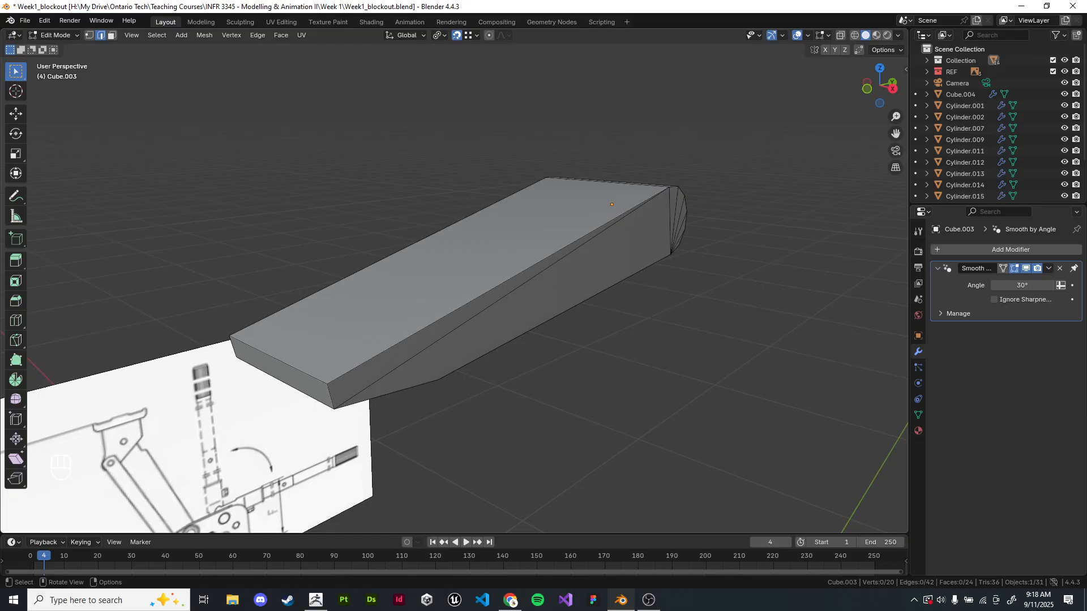
- Return to Object Mode and delete the simplified copy of the arm
{"action": "left_click", "coordinate": [55, 35]}
{"action": "left_click", "coordinate": [57, 49]}
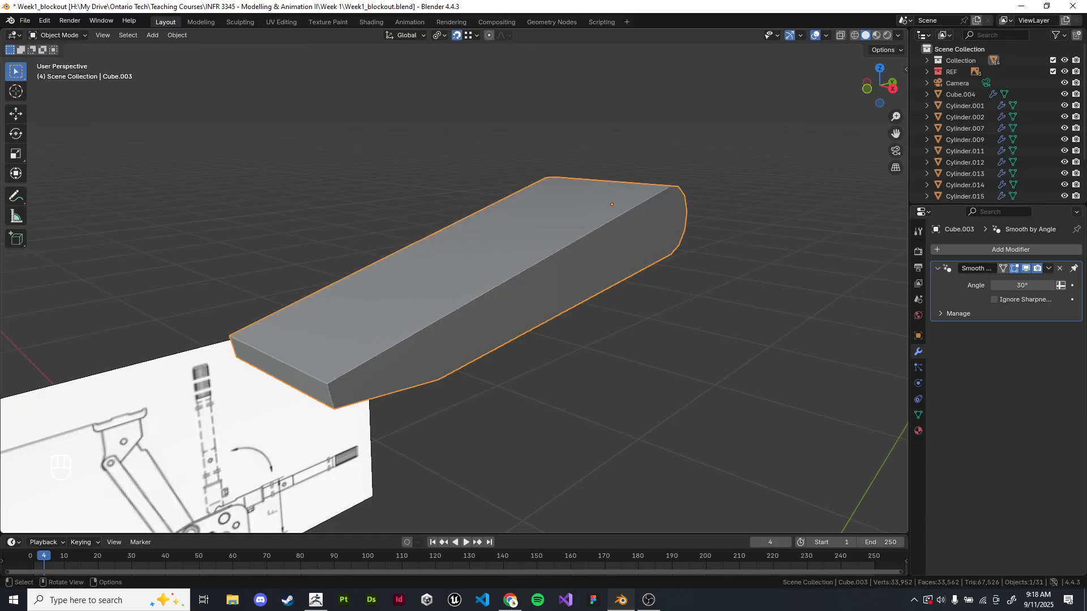
{"action": "key", "text": "x"}
{"action": "left_click", "coordinate": [626, 330]}
{"action": "scroll", "coordinate": [625, 330], "scroll_direction": "down", "scroll_amount": 4}
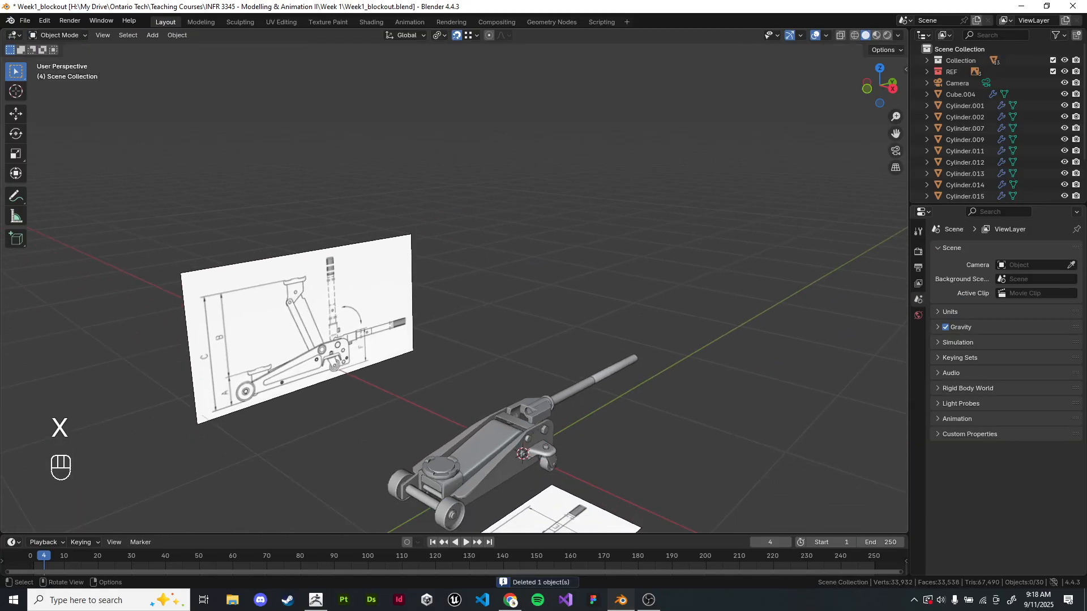
- Examine the floor jack up close, focusing on its lifting arm and front wheel
{"action": "left_click_drag", "start_coordinate": [481, 458], "coordinate": [563, 492]}
{"action": "key", "text": "KP_Decimal"}
{"action": "key", "text": "KP_Decimal"}
{"action": "left_click", "coordinate": [481, 254]}
{"action": "left_click", "coordinate": [622, 368]}
{"action": "mouse_move", "coordinate": [622, 368]}
{"action": "middle_mouse_down"}
{"action": "mouse_move", "coordinate": [623, 391]}
{"action": "mouse_move", "coordinate": [626, 379]}
{"action": "middle_mouse_up"}
{"action": "middle_click_drag", "start_coordinate": [682, 296], "coordinate": [653, 306], "text": "shift"}
{"action": "key", "text": "shift+a"}
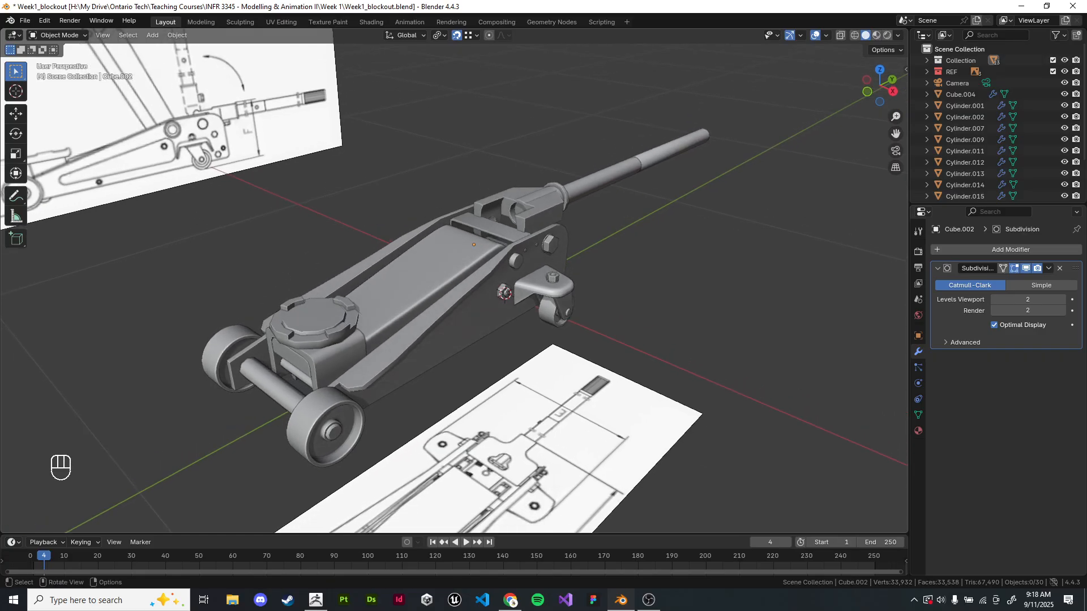
{"action": "middle_click_drag", "start_coordinate": [653, 306], "coordinate": [690, 249], "text": "shift"}
{"action": "left_click", "coordinate": [362, 368]}
{"action": "key", "text": "KP_Decimal"}
{"action": "left_click", "coordinate": [238, 340]}
{"action": "middle_click_drag", "start_coordinate": [583, 337], "coordinate": [349, 338], "text": "shift"}
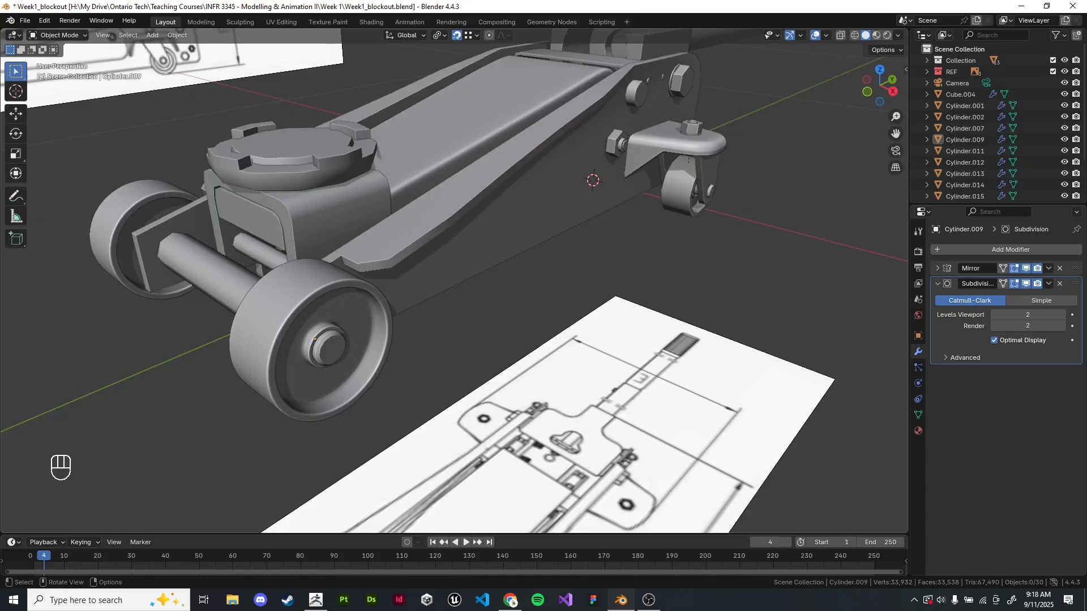
- Add a mesh plane in top view and move it about 3.31 m along X and 1.14 m along Y, clear of the jack
{"action": "middle_click_drag", "start_coordinate": [348, 338], "coordinate": [282, 372], "text": "shift"}
{"action": "scroll", "coordinate": [452, 280], "scroll_direction": "down", "scroll_amount": 8}
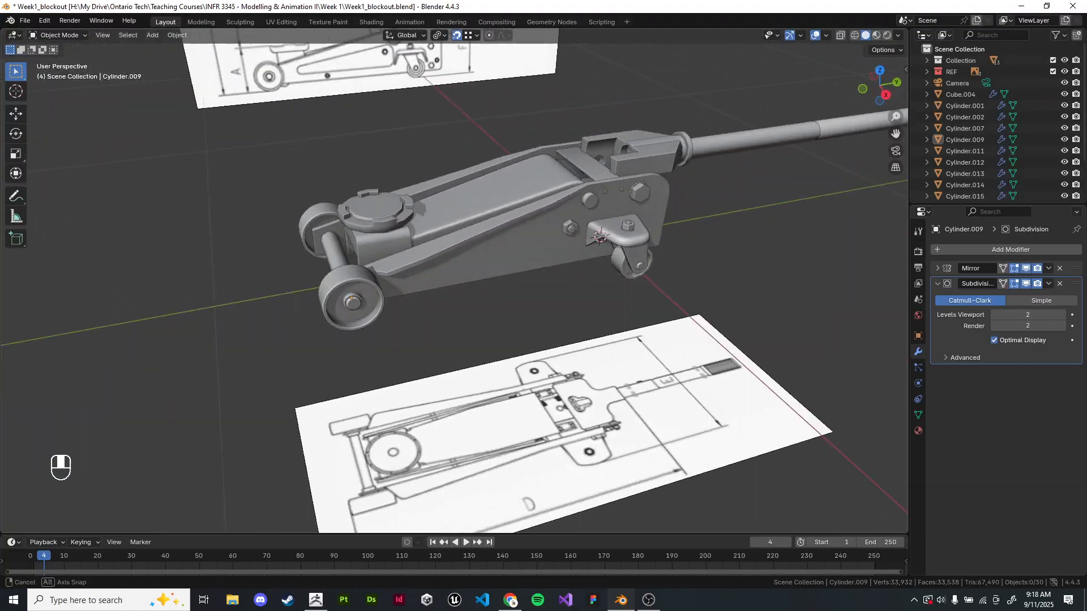
{"action": "middle_click_drag", "start_coordinate": [453, 283], "coordinate": [424, 345], "text": "shift"}
{"action": "key", "text": "KP_7"}
{"action": "scroll", "coordinate": [566, 226], "scroll_direction": "down", "scroll_amount": 3}
{"action": "key", "text": "shift+a"}
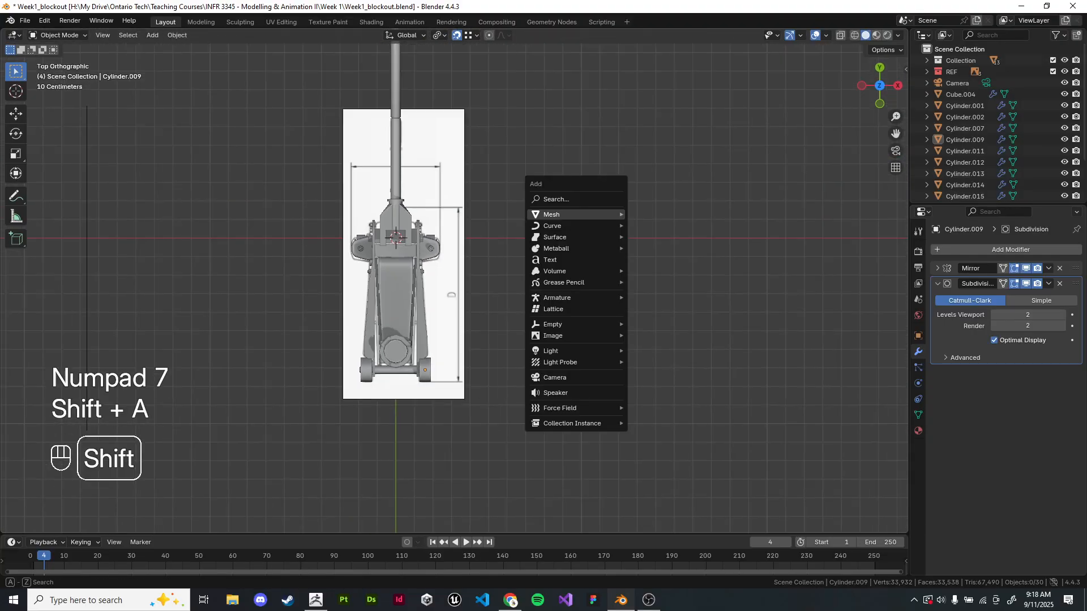
{"action": "mouse_move", "coordinate": [557, 216]}
{"action": "left_click", "coordinate": [651, 215]}
{"action": "scroll", "coordinate": [651, 216], "scroll_direction": "down", "scroll_amount": 3}
{"action": "key", "text": "g"}
{"action": "left_click", "coordinate": [649, 217]}
{"action": "scroll", "coordinate": [647, 204], "scroll_direction": "up", "scroll_amount": 4}
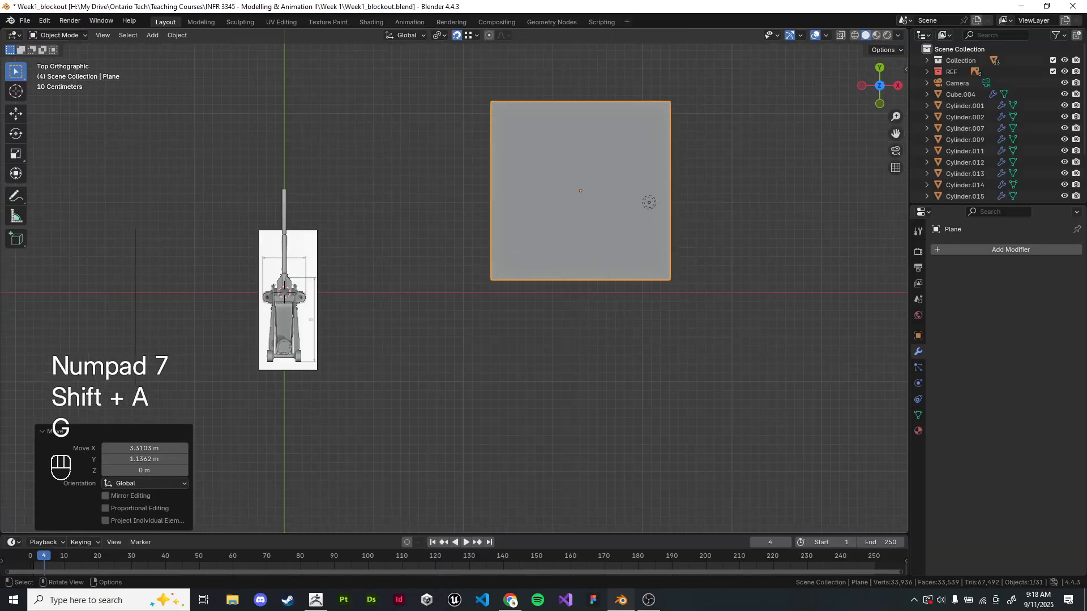
{"action": "middle_click_drag", "start_coordinate": [648, 201], "coordinate": [577, 291], "text": "shift"}
- Divide the plane into four equal vertical strips with three evenly spaced loop cuts in Edit Mode
{"action": "key", "text": "Tab"}
{"action": "key", "text": "ctrl+r"}
{"action": "scroll", "coordinate": [558, 298], "scroll_direction": "up", "scroll_amount": 2}
{"action": "left_click", "coordinate": [558, 298]}
{"action": "right_click", "coordinate": [558, 300]}
{"action": "left_click", "coordinate": [348, 294]}
{"action": "scroll", "coordinate": [386, 293], "scroll_direction": "up", "scroll_amount": 3}
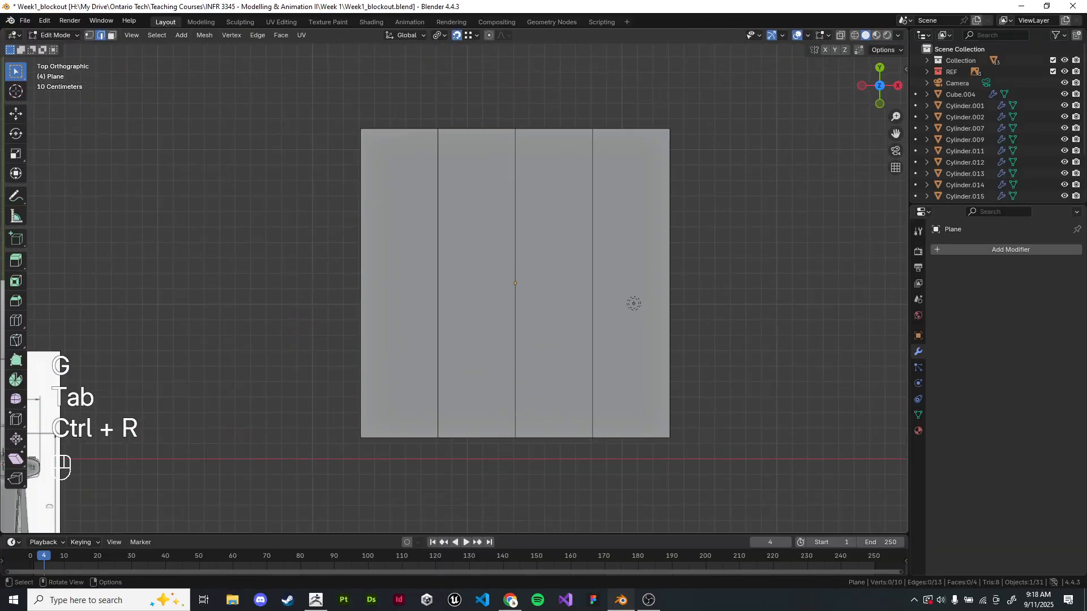
- Knife a trapezoid outline from the plane's upper-left corner, across the first and middle vertical edges, up to the third edge's top vertex
{"action": "middle_click_drag", "start_coordinate": [550, 173], "coordinate": [532, 199], "text": "shift"}
{"action": "key", "text": "k"}
{"action": "left_click", "coordinate": [322, 129]}
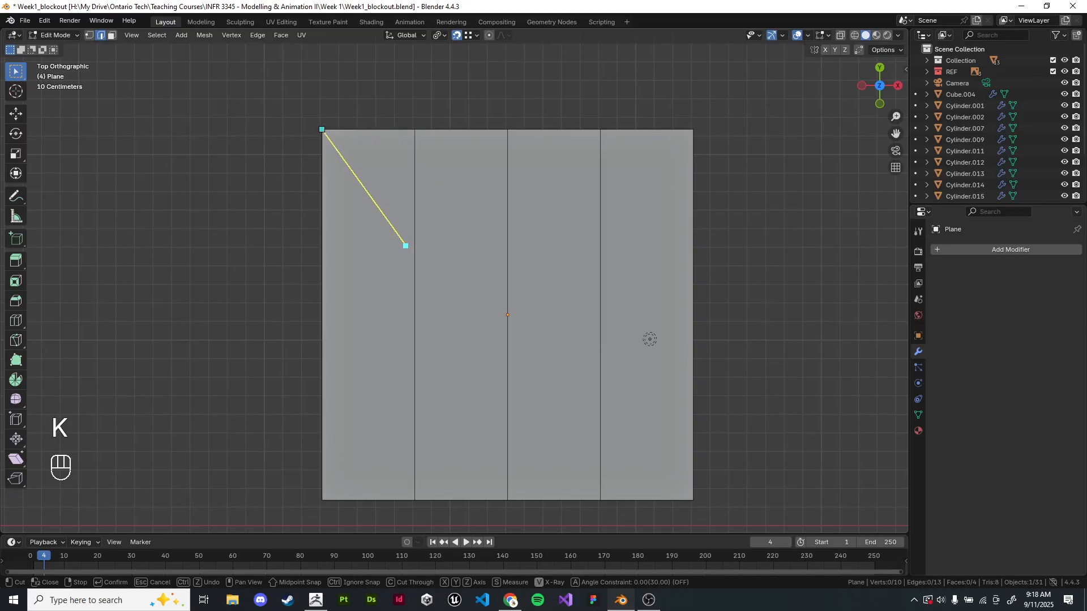
{"action": "left_click", "coordinate": [415, 257]}
{"action": "left_click", "coordinate": [507, 256]}
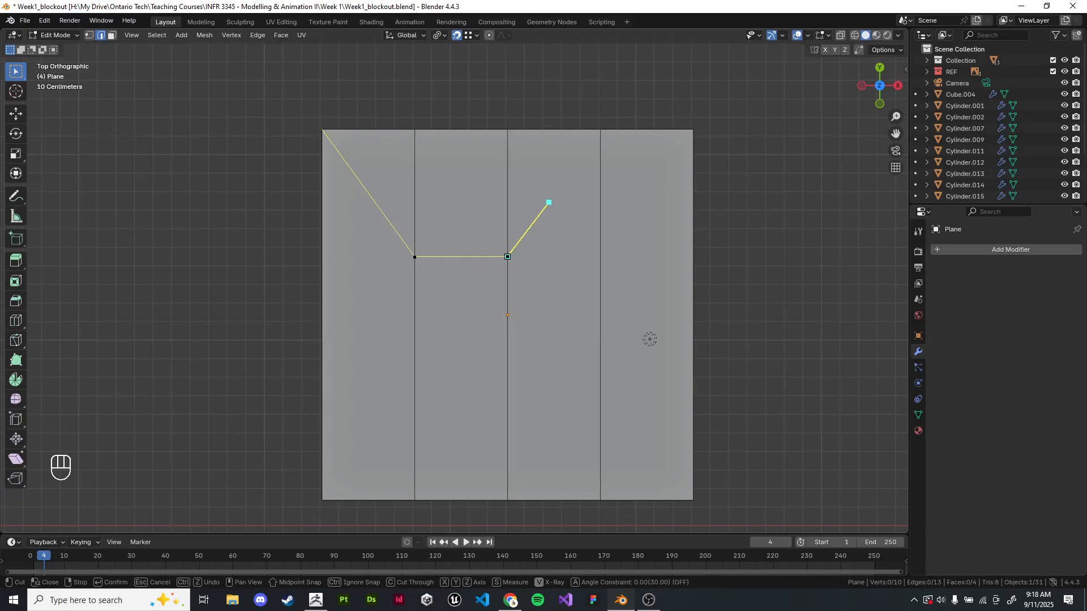
{"action": "left_click", "coordinate": [600, 129]}
{"action": "key", "text": "Return"}
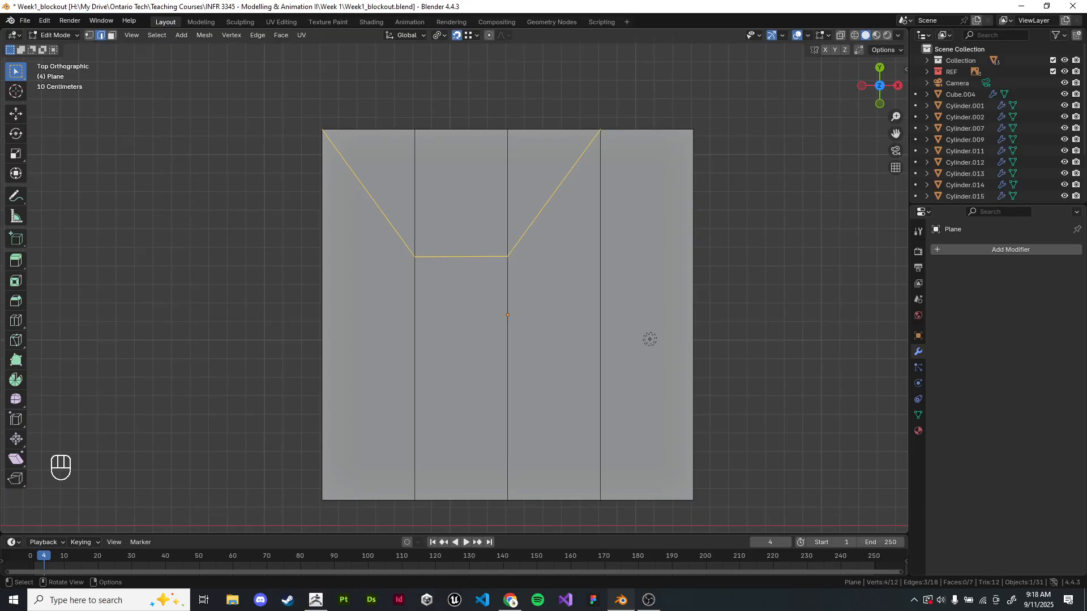
- Slide the two inner vertices of the top edge outward onto the ends of the knife cut
{"action": "left_click", "coordinate": [89, 35]}
{"action": "left_click", "coordinate": [415, 129]}
{"action": "key", "text": "g"}
{"action": "key", "text": "g"}
{"action": "left_click", "coordinate": [536, 83]}
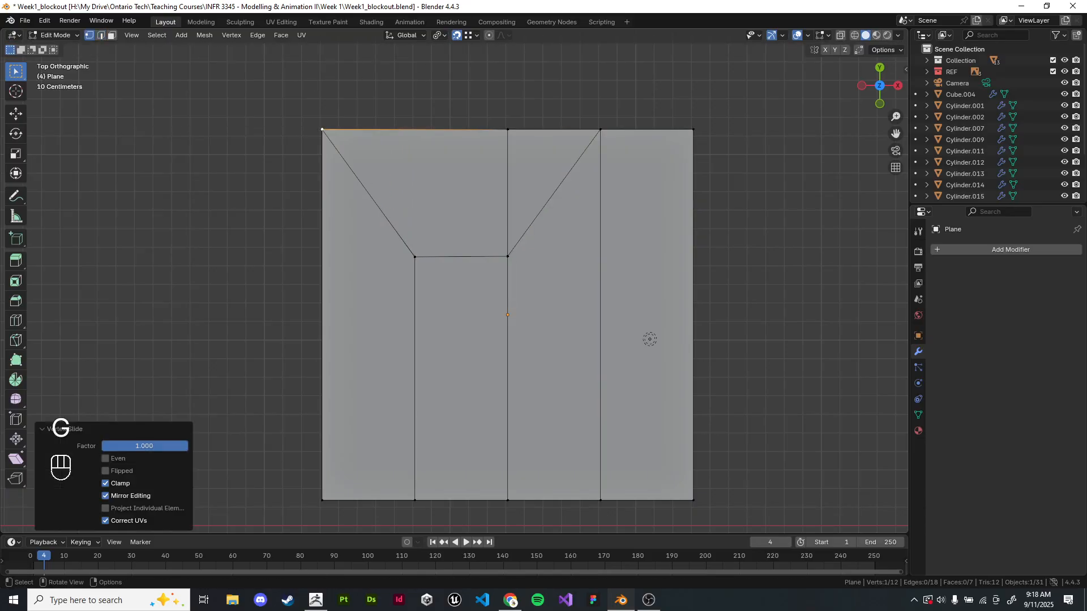
{"action": "left_click", "coordinate": [507, 129]}
{"action": "key", "text": "g"}
{"action": "key", "text": "g"}
{"action": "left_click", "coordinate": [781, 134]}
- Merge all overlapping vertices of the plane by distance
{"action": "key", "text": "a"}
{"action": "key", "text": "q"}
{"action": "left_click", "coordinate": [744, 186]}
{"action": "left_click", "coordinate": [753, 187]}
{"action": "scroll", "coordinate": [473, 327], "scroll_direction": "down", "scroll_amount": 1}
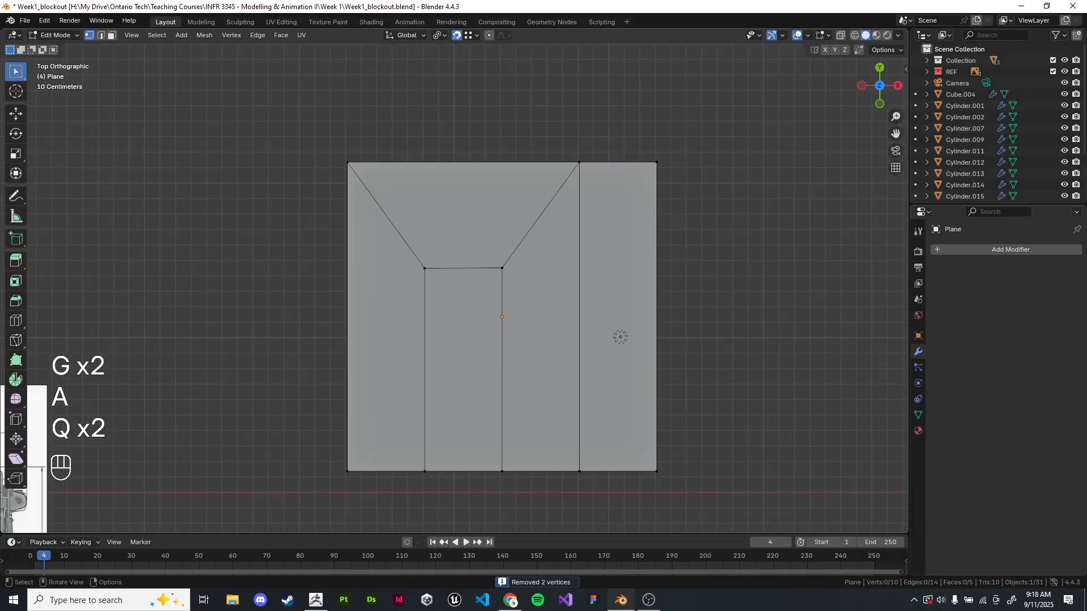
- Extrude the trapezoid's top edge upward about 1.05 m along Y
{"action": "left_click", "coordinate": [579, 161]}
{"action": "left_click", "coordinate": [347, 162], "text": "shift"}
{"action": "scroll", "coordinate": [347, 162], "scroll_direction": "down", "scroll_amount": 4}
{"action": "middle_click_drag", "start_coordinate": [347, 162], "coordinate": [354, 246], "text": "shift"}
{"action": "scroll", "coordinate": [354, 246], "scroll_direction": "up", "scroll_amount": 4}
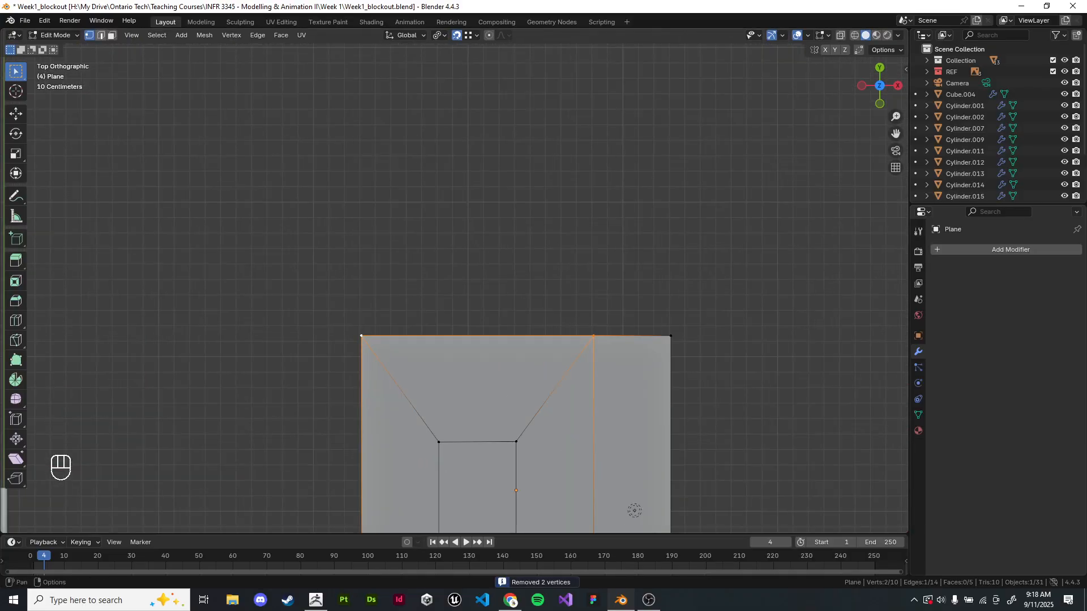
{"action": "key", "text": "e"}
{"action": "key", "text": "x"}
{"action": "key", "text": "y"}
{"action": "left_click", "coordinate": [362, 83]}
{"action": "middle_click_drag", "start_coordinate": [464, 340], "coordinate": [438, 177], "text": "shift"}
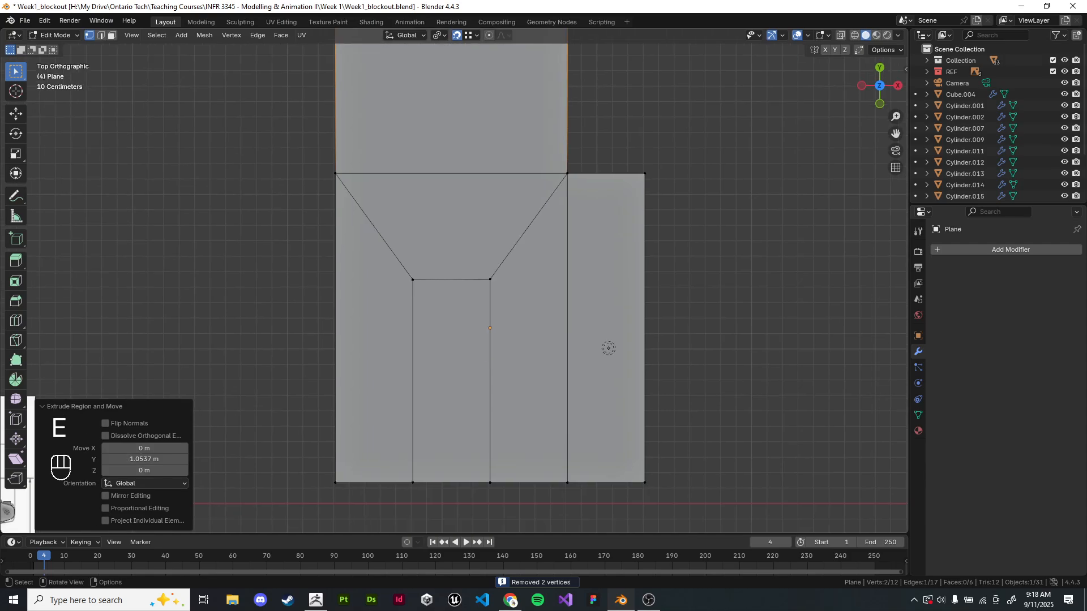
{"action": "left_click", "coordinate": [567, 482]}
{"action": "left_click", "coordinate": [335, 482], "text": "shift"}
{"action": "scroll", "coordinate": [335, 482], "scroll_direction": "down", "scroll_amount": 1}
{"action": "key", "text": "e"}
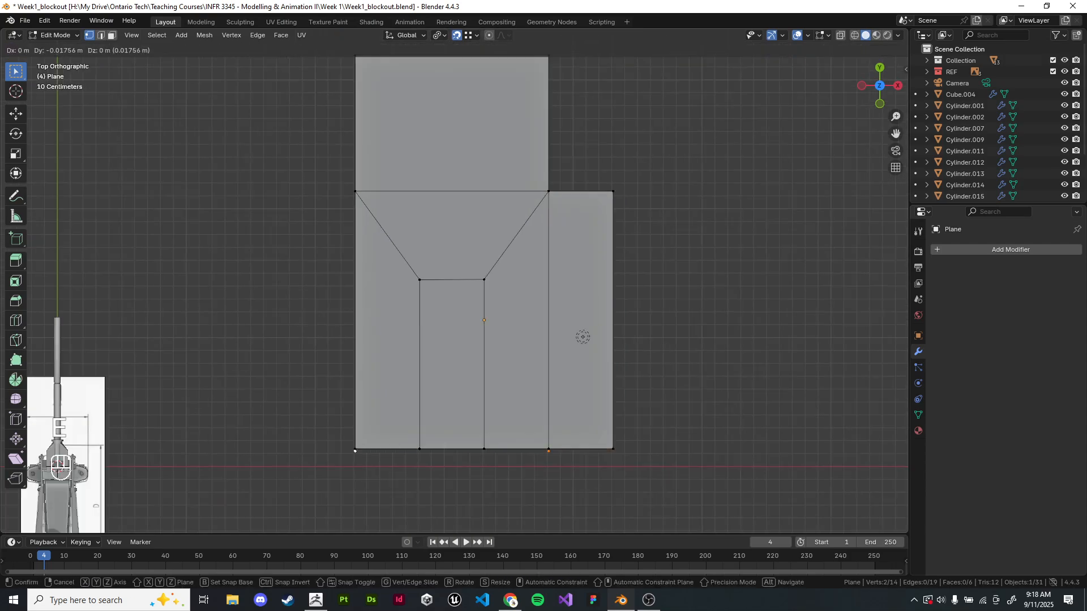
{"action": "key", "text": "y"}
{"action": "key", "text": "x"}
{"action": "key", "text": "Escape"}
{"action": "scroll", "coordinate": [455, 281], "scroll_direction": "down", "scroll_amount": 1}
{"action": "middle_click_drag", "start_coordinate": [396, 396], "coordinate": [400, 288], "text": "shift"}
{"action": "key", "text": "ctrl+z"}
- Extrude the four vertices along the bottom of the three connected strips downward along Y
{"action": "left_click_drag", "start_coordinate": [358, 292], "coordinate": [554, 333]}
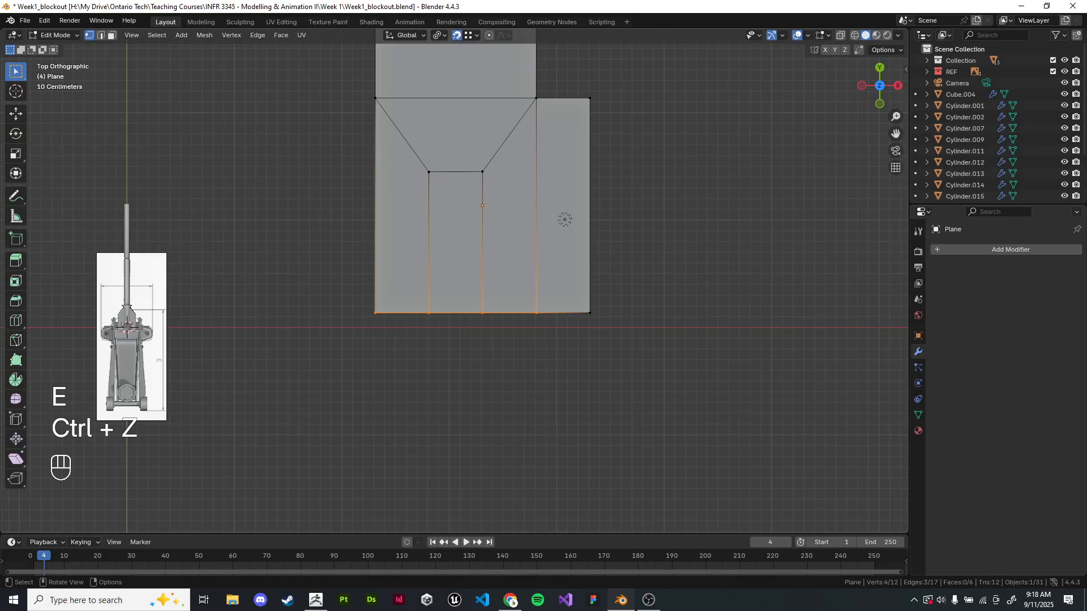
{"action": "key", "text": "e"}
{"action": "key", "text": "y"}
{"action": "left_click", "coordinate": [553, 482]}
{"action": "left_click", "coordinate": [623, 481]}
{"action": "key", "text": "Tab"}
{"action": "key", "text": "Tab"}
- Highlight the three faces of the extruded bottom row to examine the three-strip end of the mesh
{"action": "middle_click_drag", "start_coordinate": [553, 396], "coordinate": [548, 475], "text": "shift"}
{"action": "scroll", "coordinate": [453, 280], "scroll_direction": "up", "scroll_amount": 2}
{"action": "middle_click_drag", "start_coordinate": [510, 254], "coordinate": [477, 105], "text": "shift"}
{"action": "scroll", "coordinate": [453, 281], "scroll_direction": "down", "scroll_amount": 4}
{"action": "scroll", "coordinate": [454, 281], "scroll_direction": "up", "scroll_amount": 3}
{"action": "left_click_drag", "start_coordinate": [265, 232], "coordinate": [638, 478]}
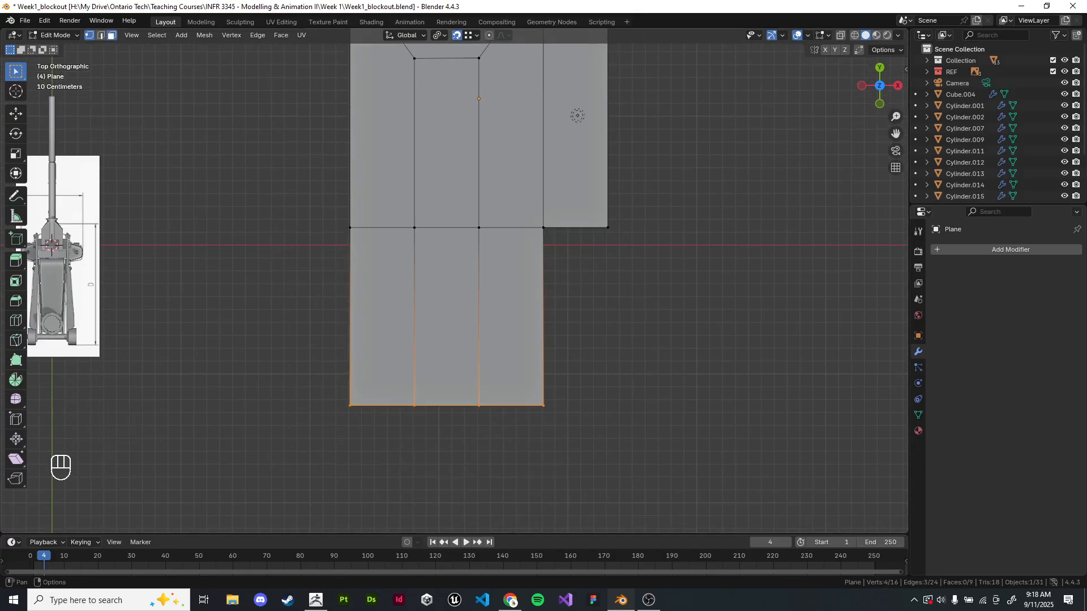
{"action": "left_click", "coordinate": [112, 35]}
{"action": "left_click", "coordinate": [382, 316]}
{"action": "left_click", "coordinate": [446, 316], "text": "shift"}
{"action": "left_click", "coordinate": [510, 317], "text": "shift"}
{"action": "middle_click_drag", "start_coordinate": [510, 316], "coordinate": [513, 481], "text": "shift"}
{"action": "scroll", "coordinate": [513, 481], "scroll_direction": "up", "scroll_amount": 1}
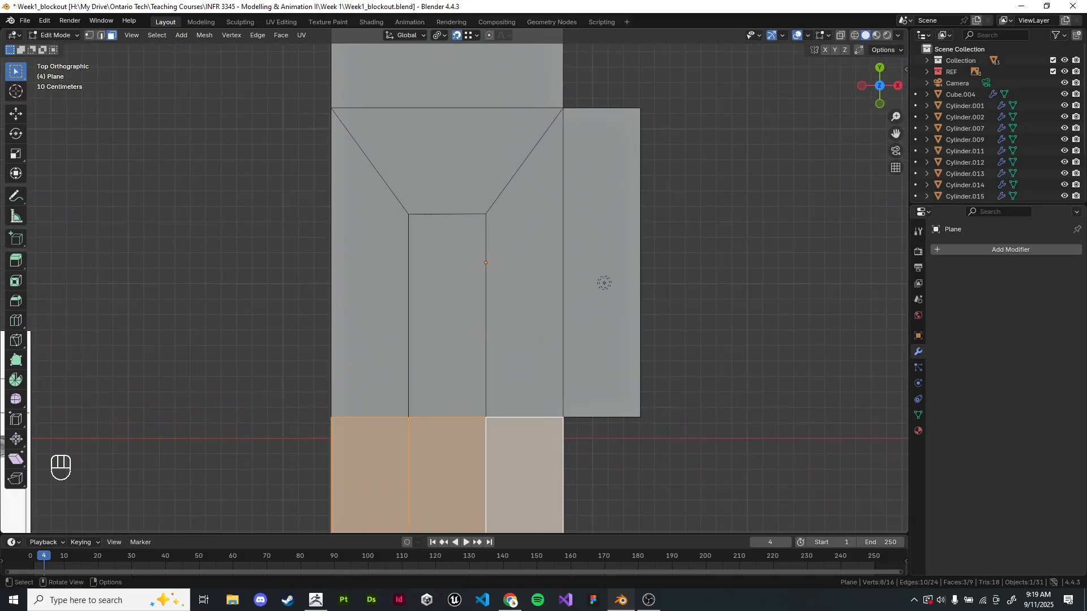
- Highlight the trapezoid and the two side faces around the central strip, and clear the selection
{"action": "middle_click_drag", "start_coordinate": [604, 283], "coordinate": [579, 319], "text": "shift"}
{"action": "scroll", "coordinate": [578, 319], "scroll_direction": "down", "scroll_amount": 3}
{"action": "left_click", "coordinate": [436, 156]}
{"action": "left_click", "coordinate": [436, 232]}
{"action": "left_click", "coordinate": [391, 305], "text": "shift"}
{"action": "left_click", "coordinate": [480, 305], "text": "shift"}
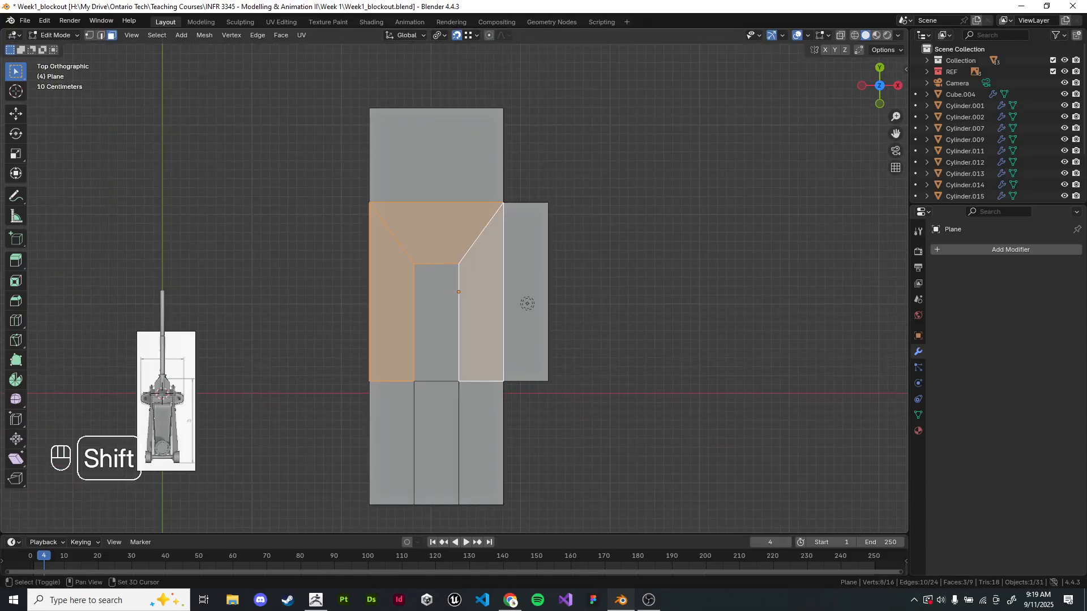
{"action": "key", "text": "alt+a"}
{"action": "scroll", "coordinate": [434, 353], "scroll_direction": "up", "scroll_amount": 3}
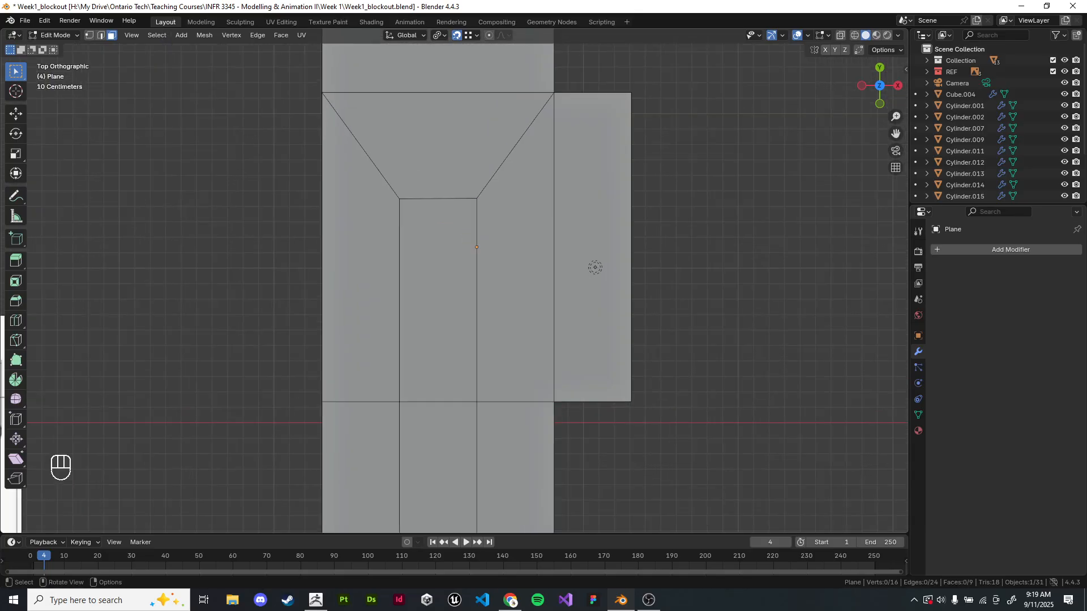
- Examine the three-to-one reduction by highlighting the three middle strips, the trapezoid and the single face above it
{"action": "left_click", "coordinate": [515, 283]}
{"action": "left_click", "coordinate": [437, 300], "text": "shift"}
{"action": "left_click", "coordinate": [361, 283], "text": "shift"}
{"action": "key", "text": "alt+a"}
{"action": "left_click", "coordinate": [438, 148]}
{"action": "middle_click_drag", "start_coordinate": [438, 149], "coordinate": [444, 251], "text": "shift"}
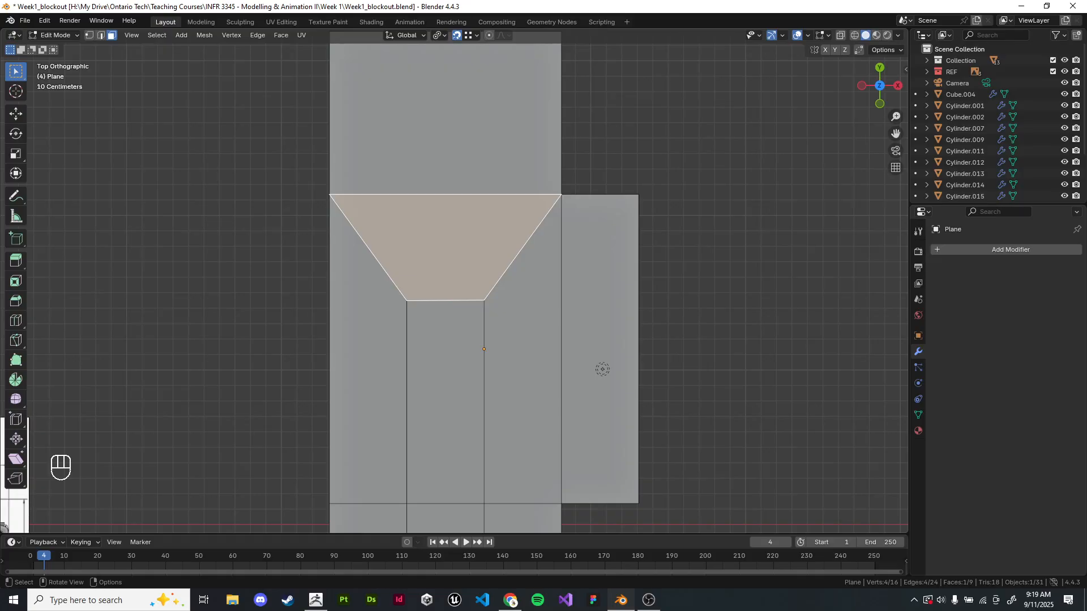
{"action": "key", "text": "ctrl+z"}
{"action": "key", "text": "ctrl+shift+z"}
{"action": "middle_click_drag", "start_coordinate": [445, 113], "coordinate": [409, 99], "text": "shift"}
{"action": "left_click", "coordinate": [467, 207]}
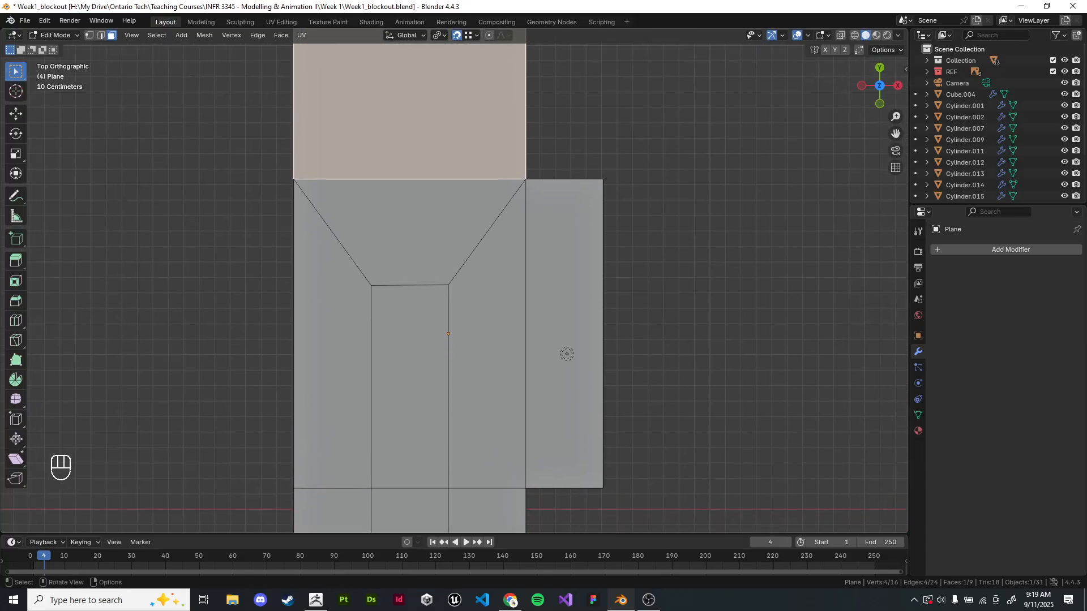
- Highlight the three bottom faces together with the middle strips and the trapezoid to trace the edge flow
{"action": "scroll", "coordinate": [454, 280], "scroll_direction": "down", "scroll_amount": 4}
{"action": "left_click", "coordinate": [470, 433]}
{"action": "left_click", "coordinate": [395, 433], "text": "shift"}
{"action": "left_click", "coordinate": [433, 433], "text": "shift"}
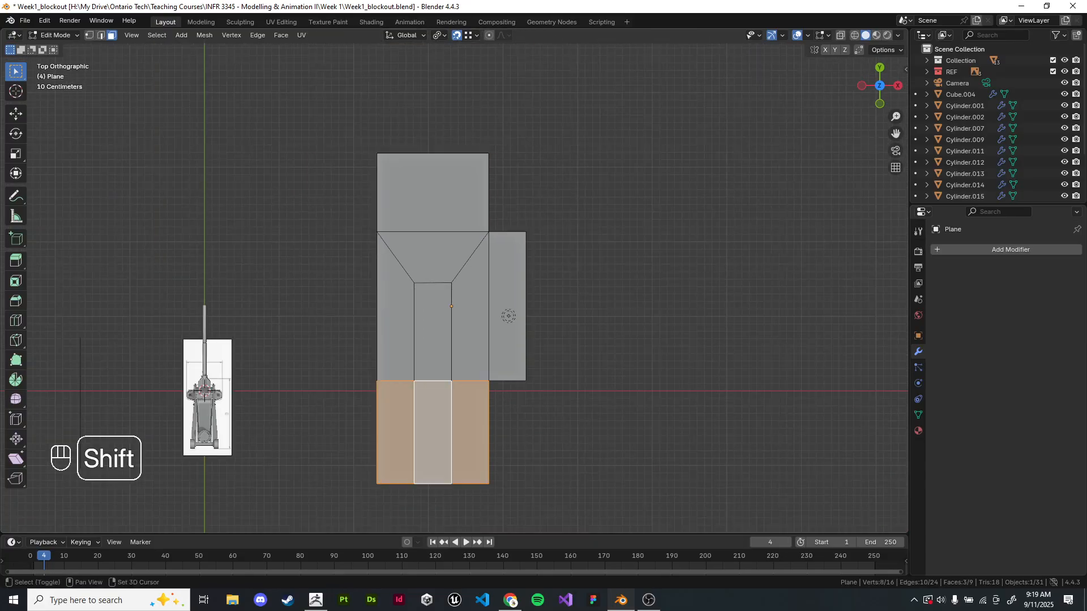
{"action": "left_click", "coordinate": [433, 331], "text": "shift"}
{"action": "left_click", "coordinate": [470, 311], "text": "shift"}
{"action": "left_click", "coordinate": [432, 257], "text": "shift"}
{"action": "left_click", "coordinate": [395, 311], "text": "shift"}
- Return to Object Mode and delete the demonstration plane
{"action": "key", "text": "Tab"}
{"action": "key", "text": "x"}
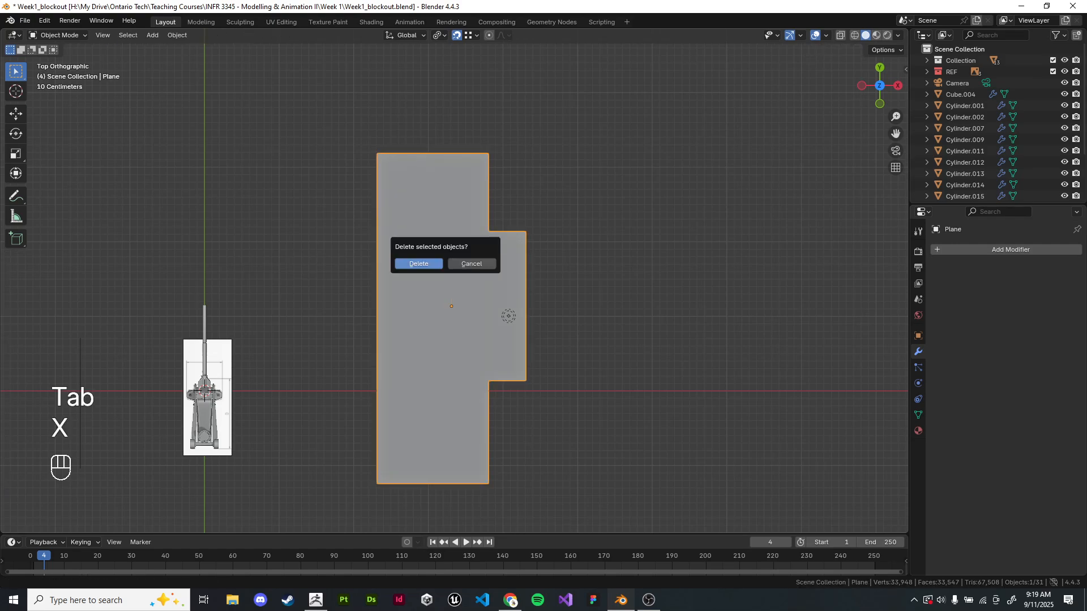
{"action": "left_click", "coordinate": [419, 265]}
{"action": "middle_click_drag", "start_coordinate": [419, 264], "coordinate": [499, 258], "text": "shift"}
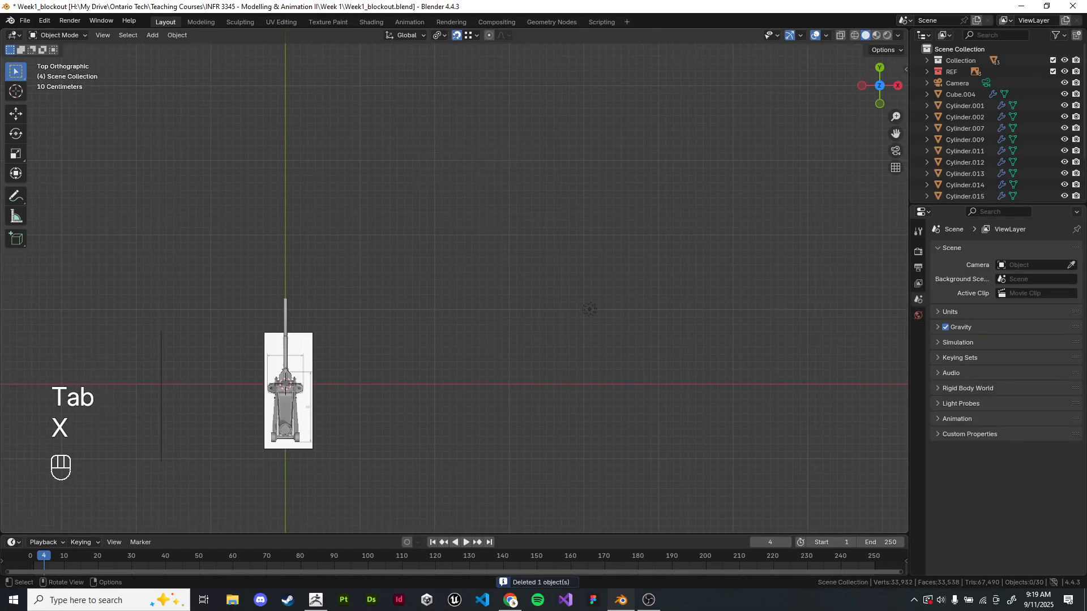
- Switch to Chrome and search Google Images in a new tab for "subd topology guide"
{"action": "left_click", "coordinate": [509, 600]}
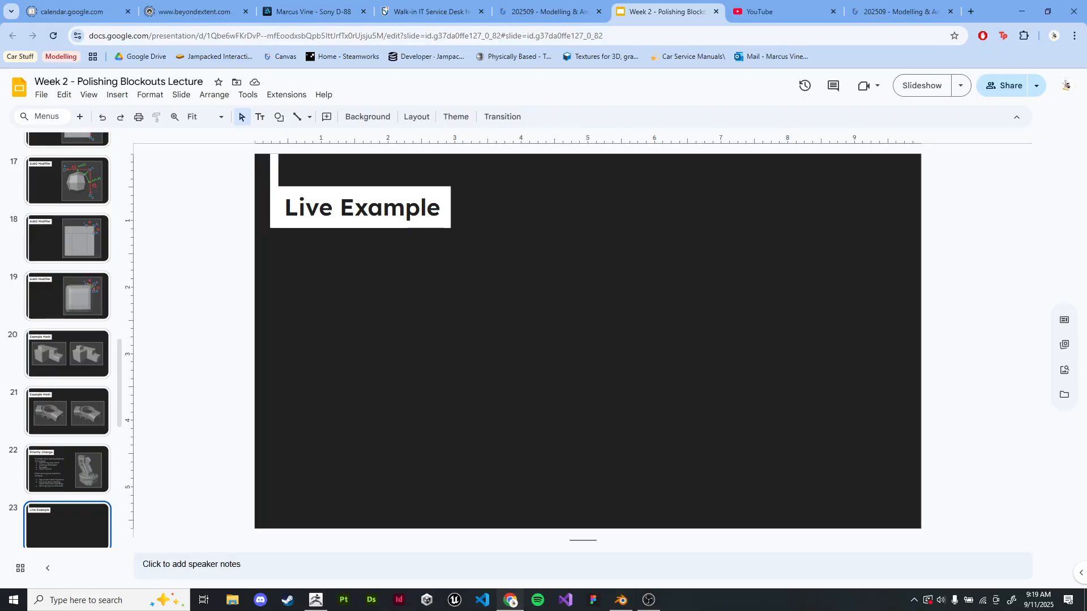
{"action": "key", "text": "ctrl+t"}
{"action": "type", "text": "sub"}
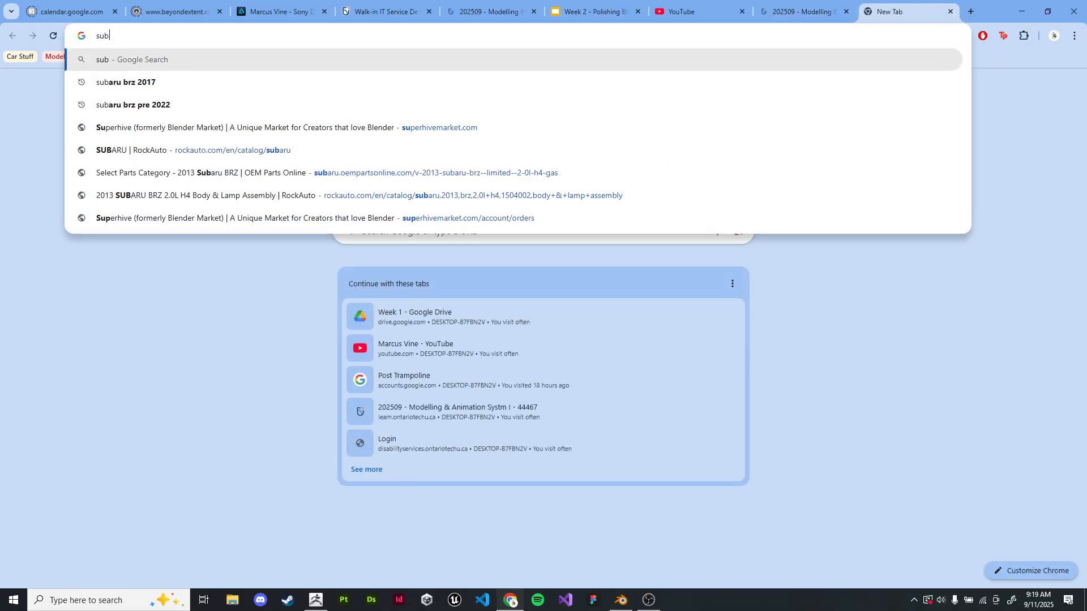
{"action": "type", "text": "d topology guide"}
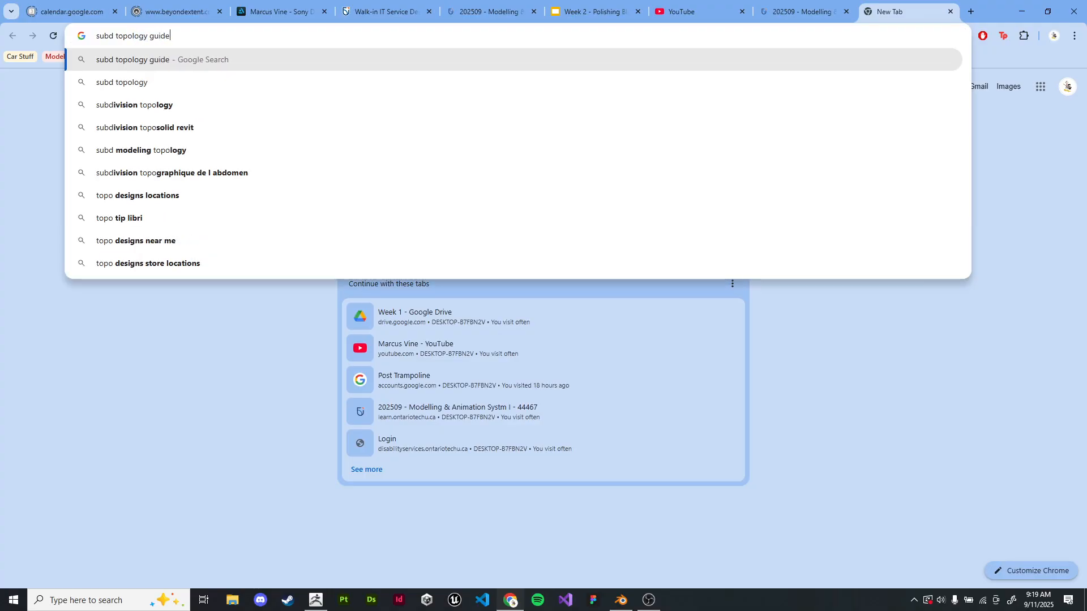
{"action": "key", "text": "Return"}
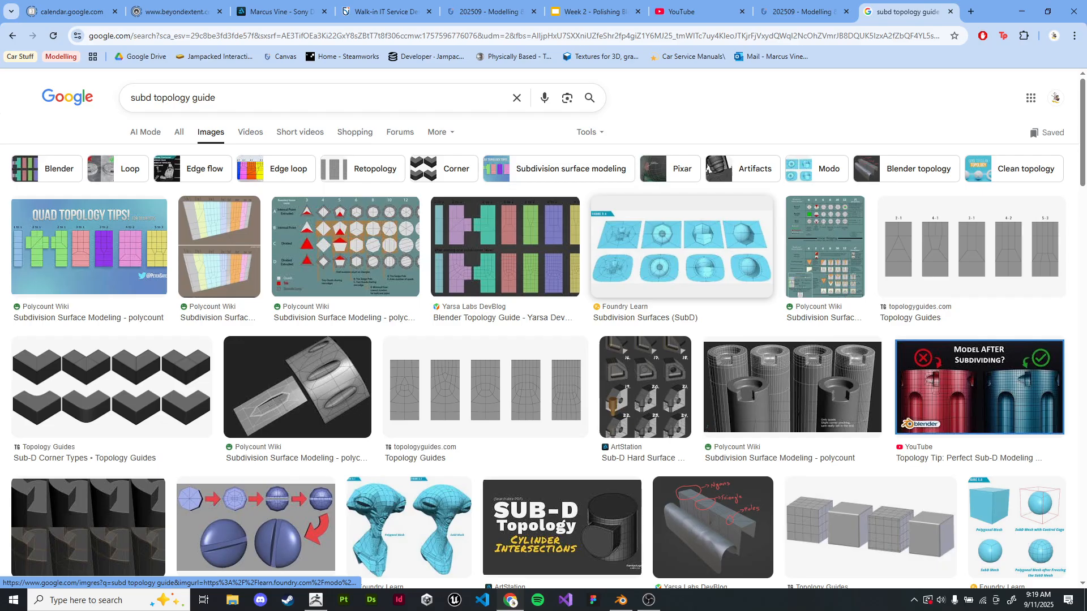
- Preview the topology results and open the Yarsa Labs Blender Topology Guide image in its own tab
{"action": "key", "text": "Return"}
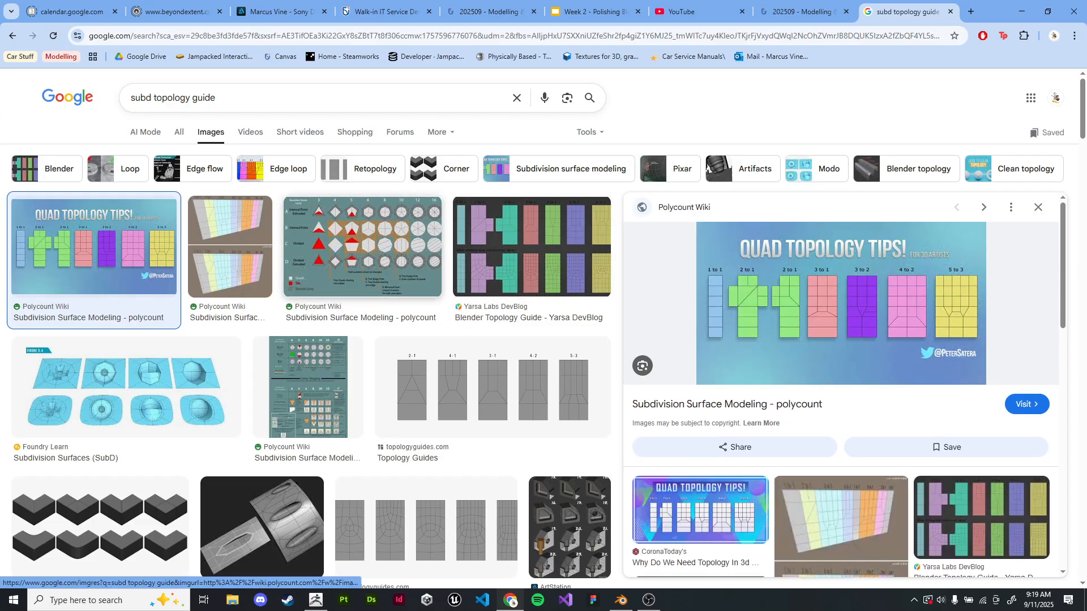
{"action": "left_click", "coordinate": [361, 246]}
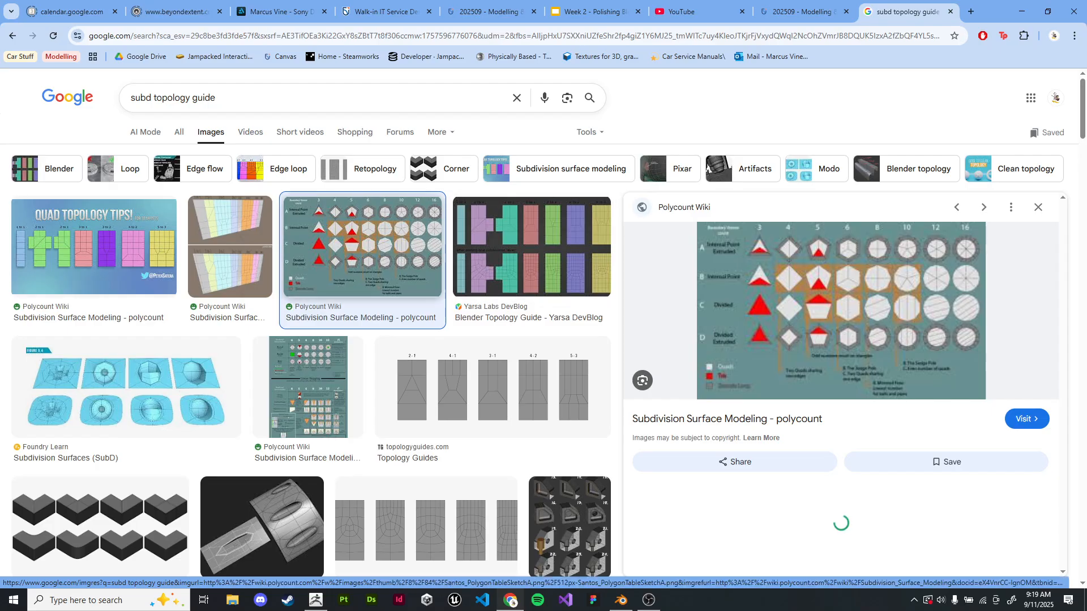
{"action": "left_click", "coordinate": [531, 246]}
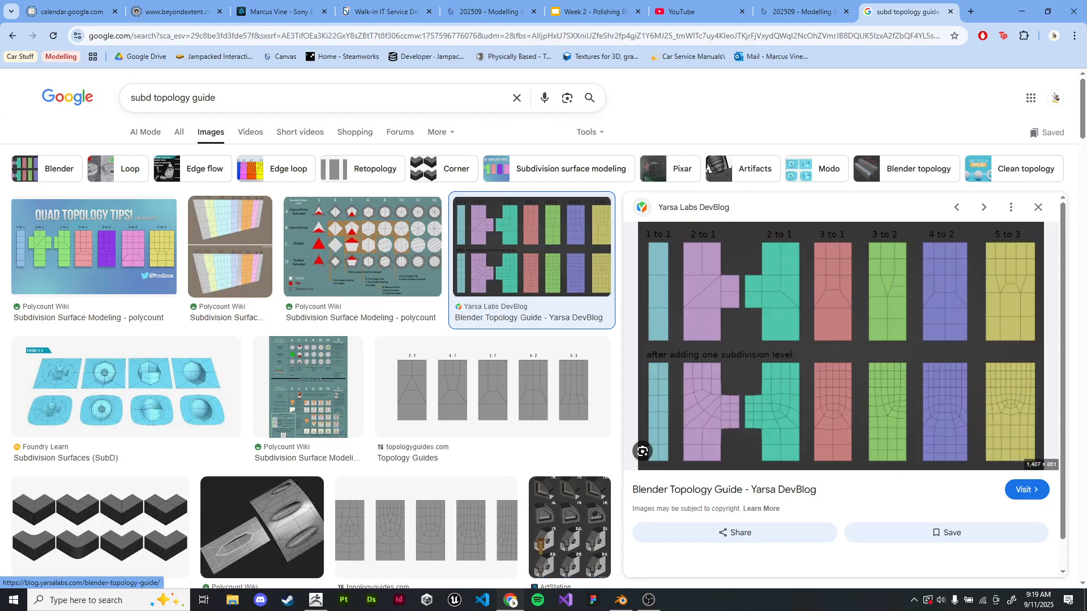
{"action": "right_click", "coordinate": [1041, 334]}
{"action": "left_click", "coordinate": [939, 203]}
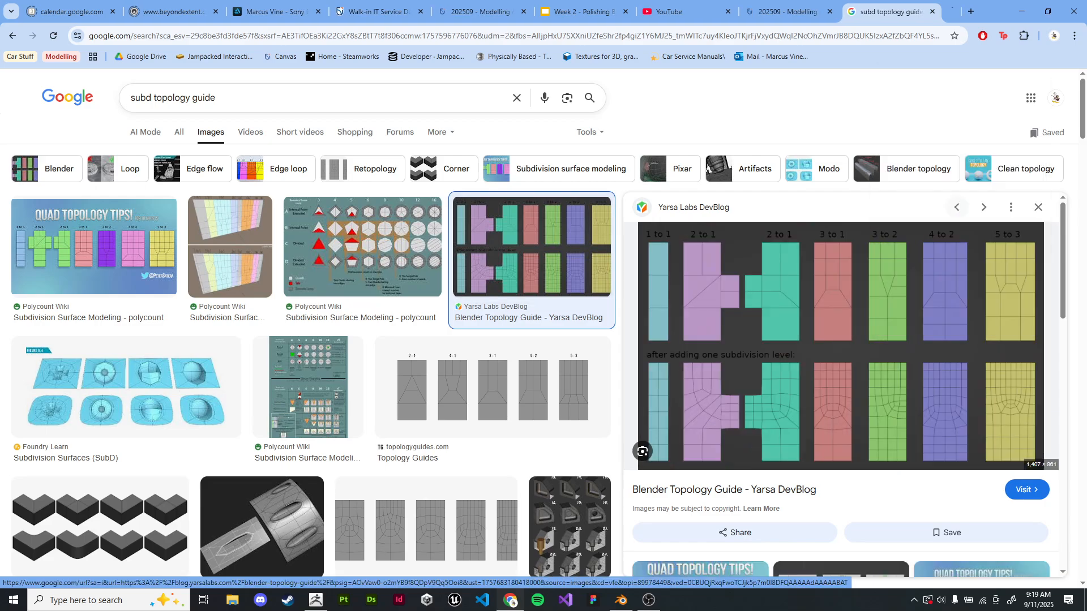
{"action": "key", "text": "ctrl+Tab"}
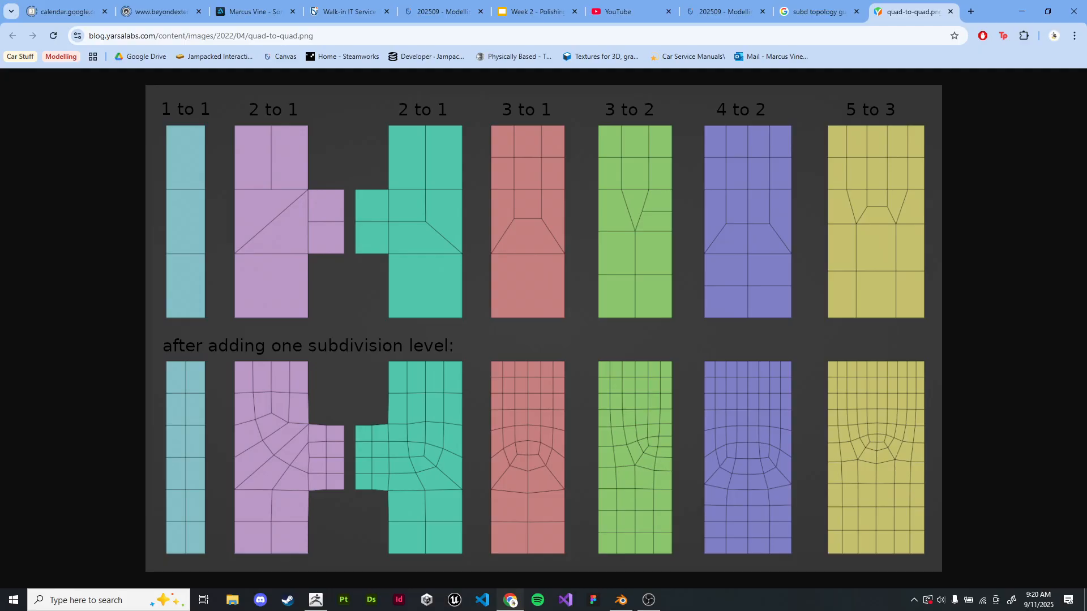
- Switch back to Blender, add a 2 m plane and move it about 2.56 m along X beside the jack
{"action": "key", "text": "alt+Tab"}
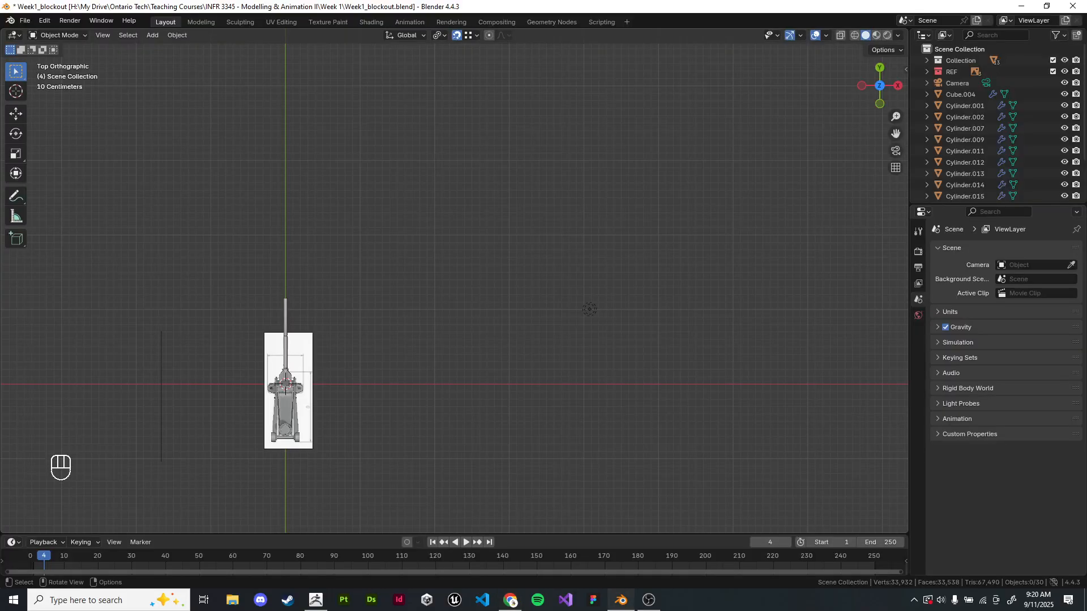
{"action": "scroll", "coordinate": [454, 288], "scroll_direction": "up", "scroll_amount": 5}
{"action": "middle_click_drag", "start_coordinate": [454, 288], "coordinate": [620, 297], "text": "shift"}
{"action": "key", "text": "Tab"}
{"action": "scroll", "coordinate": [514, 289], "scroll_direction": "down", "scroll_amount": 1}
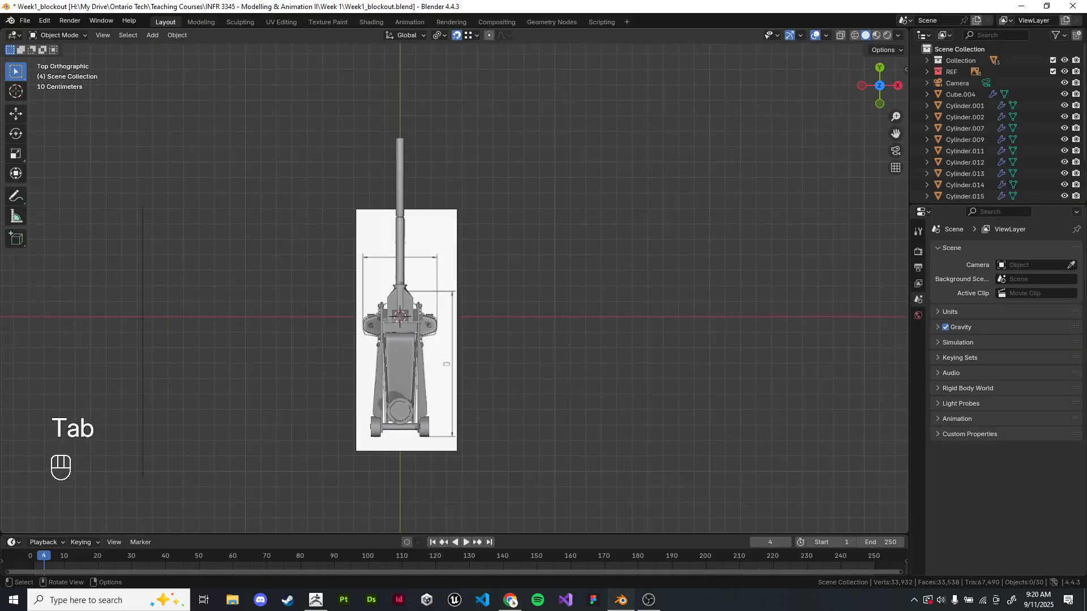
{"action": "key", "text": "Tab"}
{"action": "key", "text": "shift+a"}
{"action": "mouse_move", "coordinate": [514, 289]}
{"action": "left_click", "coordinate": [592, 290]}
{"action": "key", "text": "g"}
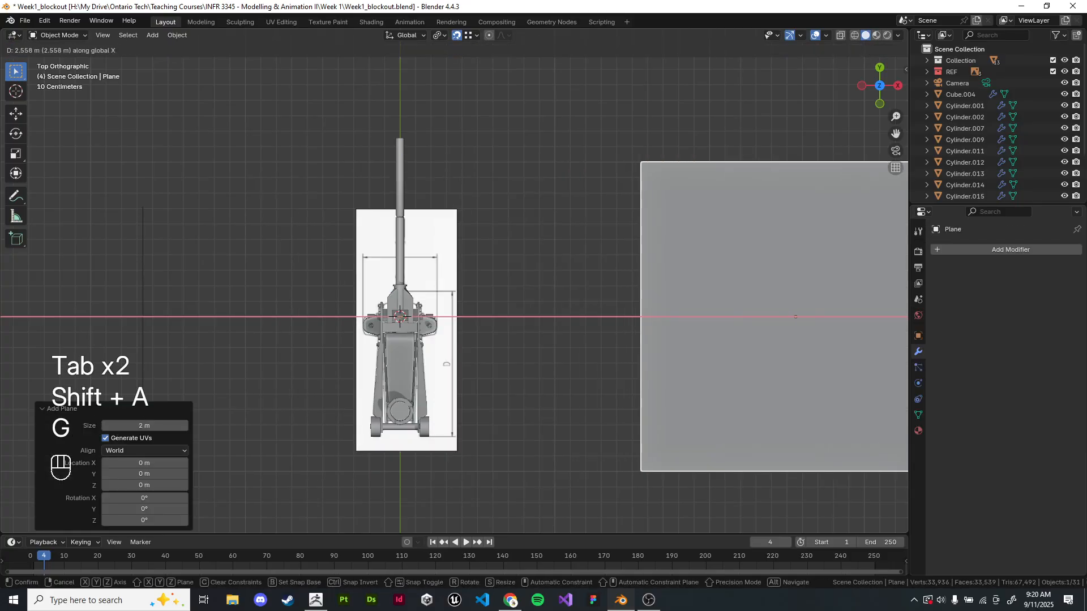
{"action": "left_click", "coordinate": [726, 99]}
{"action": "key", "text": "KP_Decimal"}
{"action": "key", "text": "Tab"}
{"action": "key", "text": "Tab"}
- Check the quad-to-quad reference image in Chrome, and back in Blender scale the plane's mesh to 0.606 along X
{"action": "key", "text": "alt+Tab"}
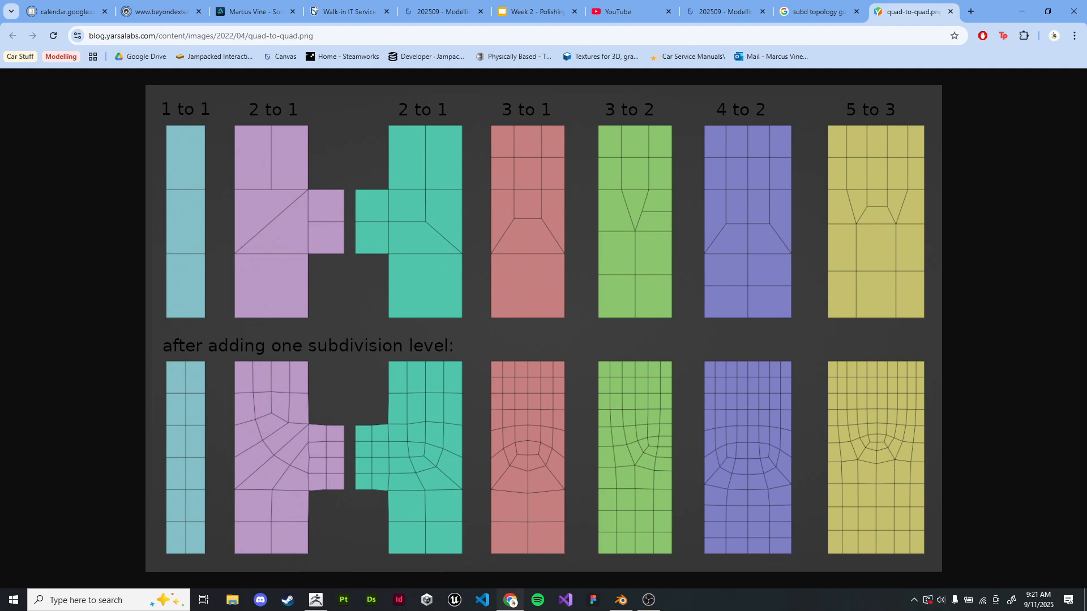
{"action": "key", "text": "alt+Tab"}
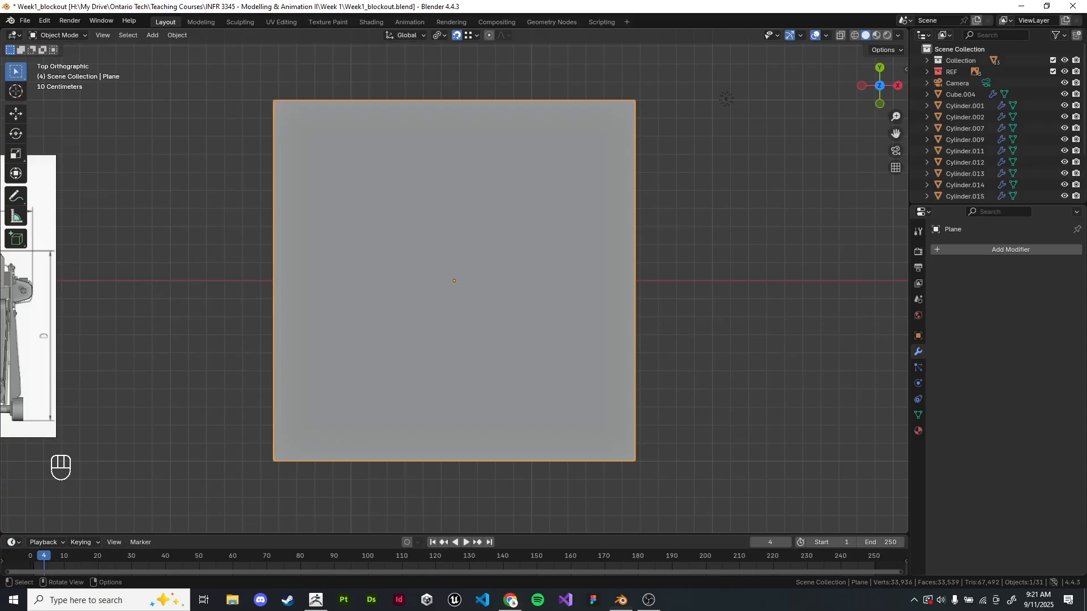
{"action": "key", "text": "alt+Tab"}
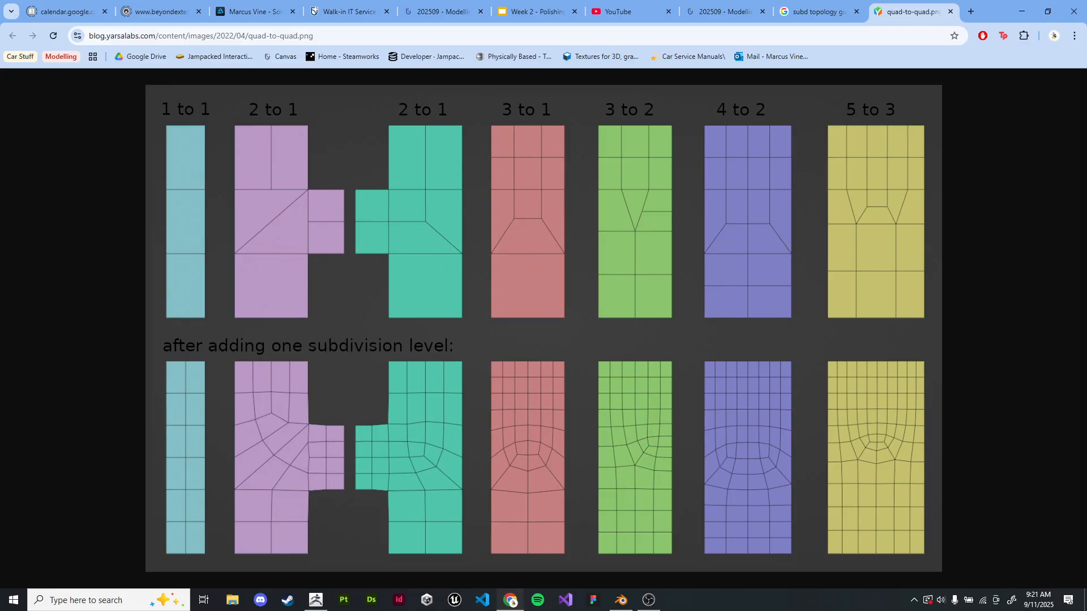
{"action": "key", "text": "alt+Tab"}
{"action": "key", "text": "ctrl+r"}
{"action": "key", "text": "Tab"}
{"action": "key", "text": "s"}
{"action": "key", "text": "x"}
{"action": "key", "text": "Return"}
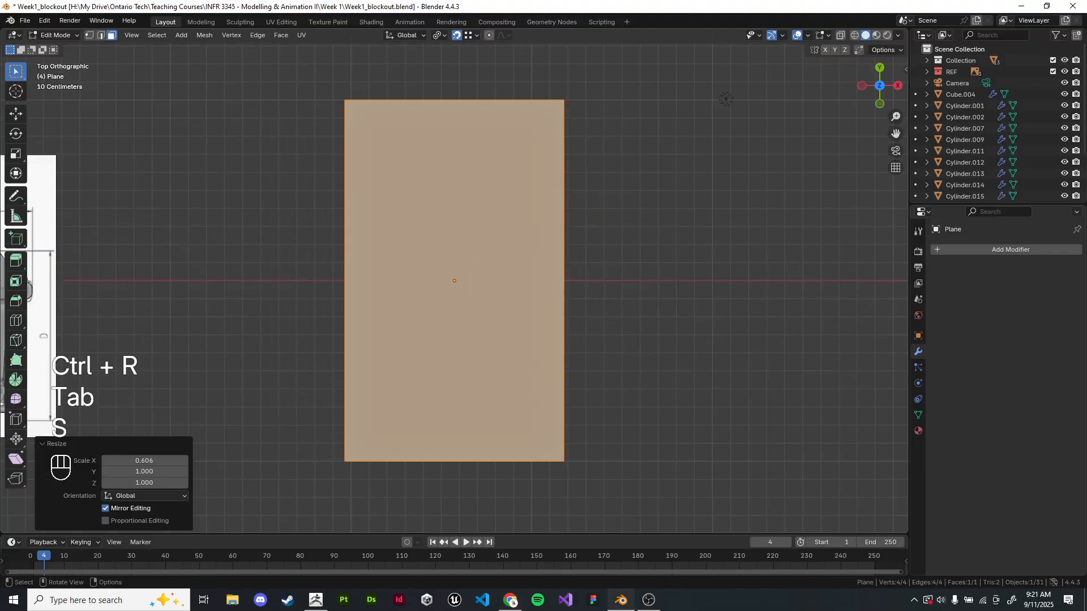
- Add a centred vertical loop cut to the plane and narrow the whole mesh further along X
{"action": "key", "text": "ctrl+r"}
{"action": "left_click", "coordinate": [454, 281]}
{"action": "right_click", "coordinate": [454, 280]}
{"action": "key", "text": "s"}
{"action": "middle_click", "coordinate": [647, 156]}
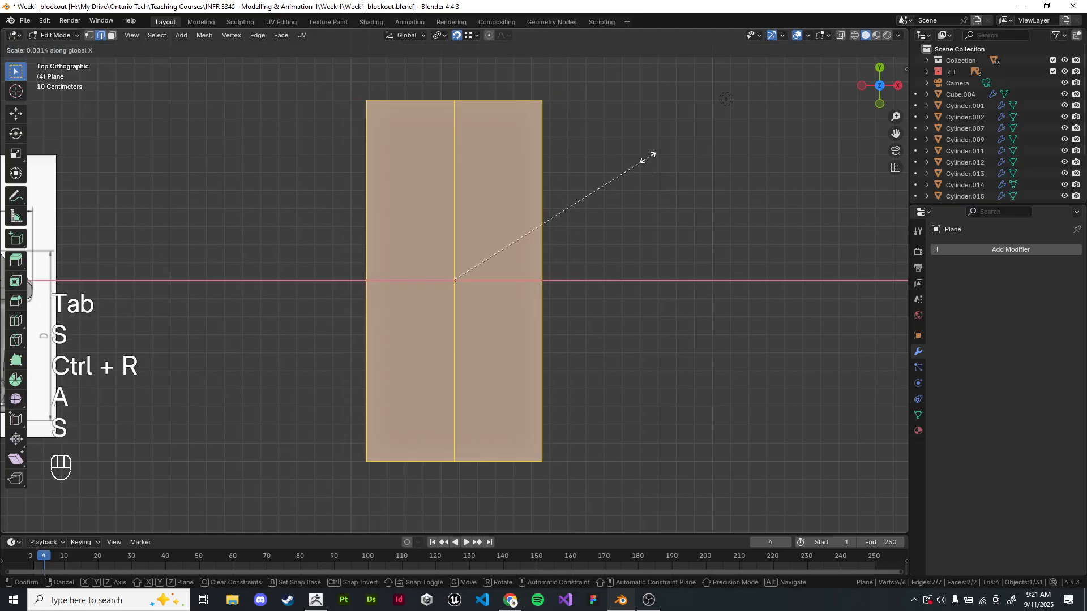
- Narrow the plane by scaling its mesh to about 0.80 along the global X axis
{"action": "left_click", "coordinate": [645, 157]}
{"action": "key", "text": "Tab"}
{"action": "middle_click_drag", "start_coordinate": [645, 156], "coordinate": [648, 159], "text": "shift"}
{"action": "key", "text": "alt+Tab"}
{"action": "key", "text": "alt+Tab"}
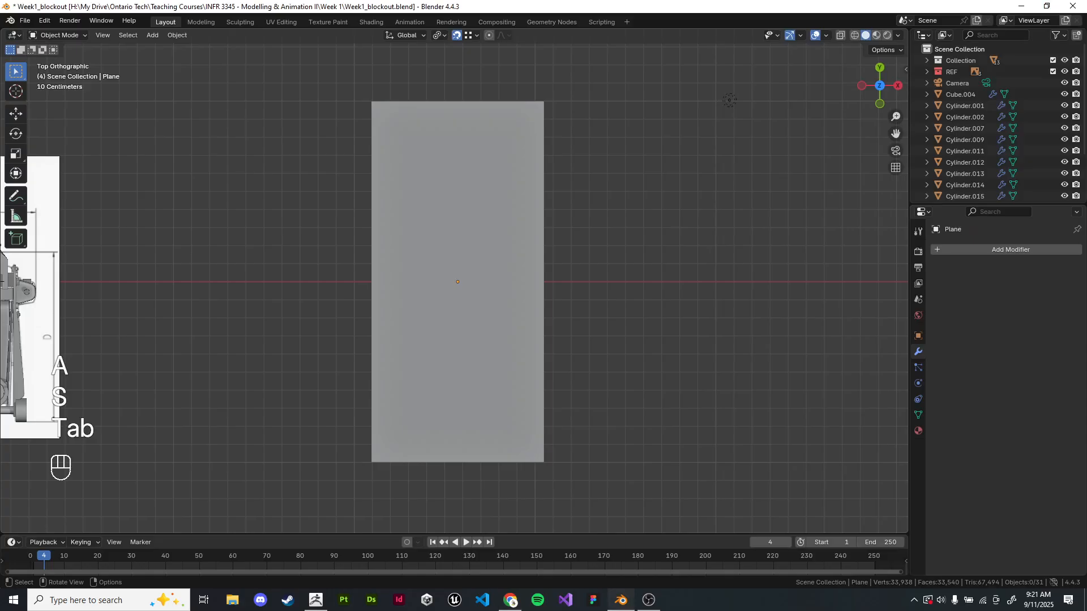
- Add three evenly spaced horizontal loop cuts across the plane
{"action": "key", "text": "Tab"}
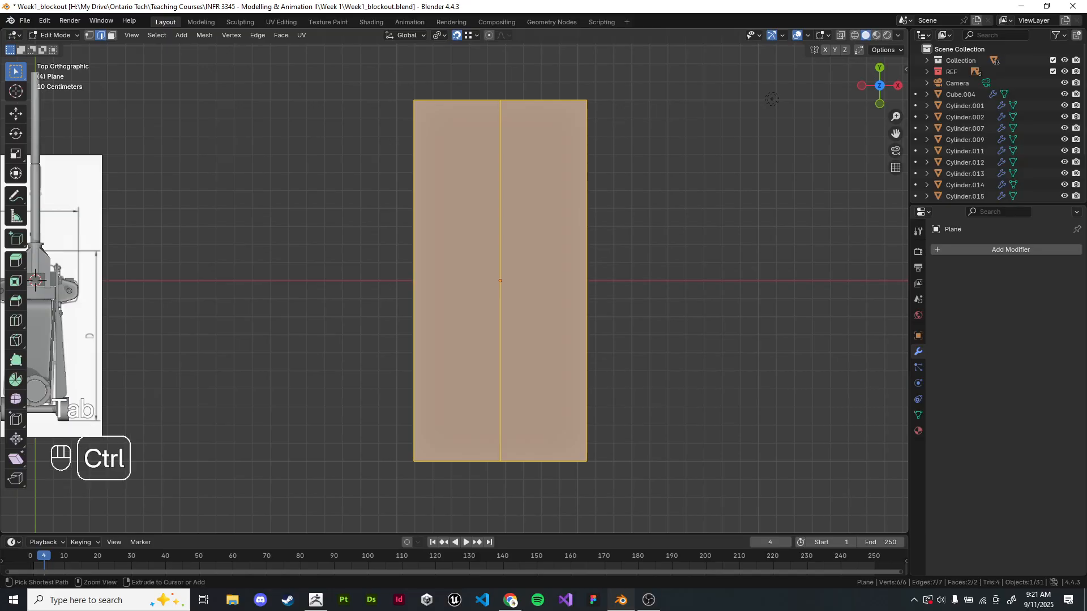
{"action": "key", "text": "ctrl+r"}
{"action": "scroll", "coordinate": [500, 280], "scroll_direction": "up", "scroll_amount": 2}
{"action": "left_click", "coordinate": [581, 228]}
{"action": "right_click", "coordinate": [581, 228]}
{"action": "left_click", "coordinate": [622, 228]}
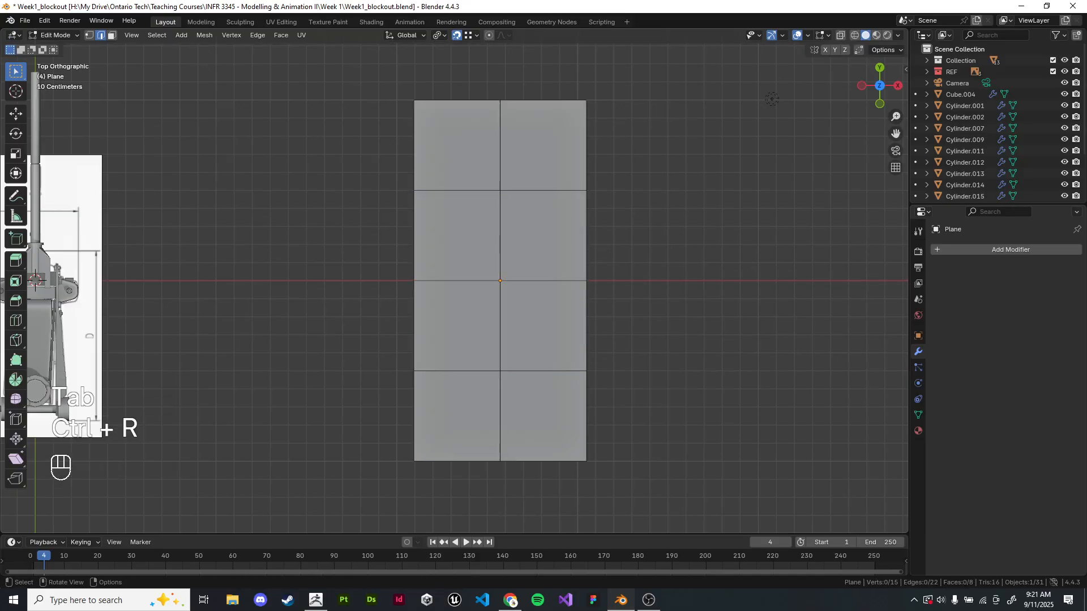
- Add a centred vertical loop cut in each half of the plane and a horizontal one in the row below the origin
{"action": "scroll", "coordinate": [622, 228], "scroll_direction": "up", "scroll_amount": 1}
{"action": "middle_click_drag", "start_coordinate": [623, 228], "coordinate": [603, 262], "text": "shift"}
{"action": "middle_click_drag", "start_coordinate": [815, 95], "coordinate": [847, 102], "text": "shift"}
{"action": "middle_click_drag", "start_coordinate": [521, 320], "coordinate": [483, 322], "text": "shift"}
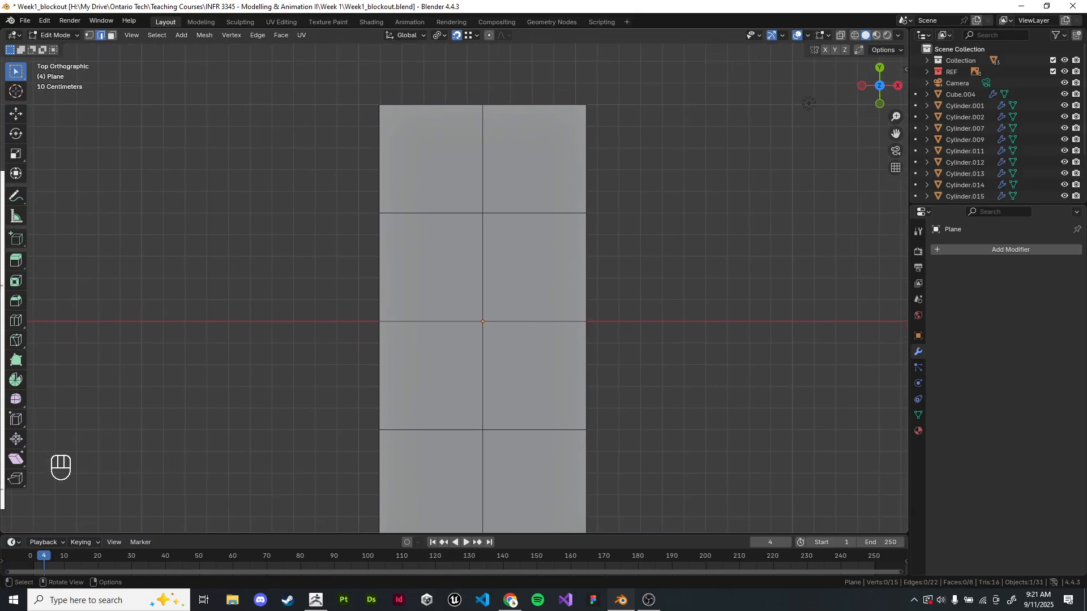
{"action": "key", "text": "alt+Tab"}
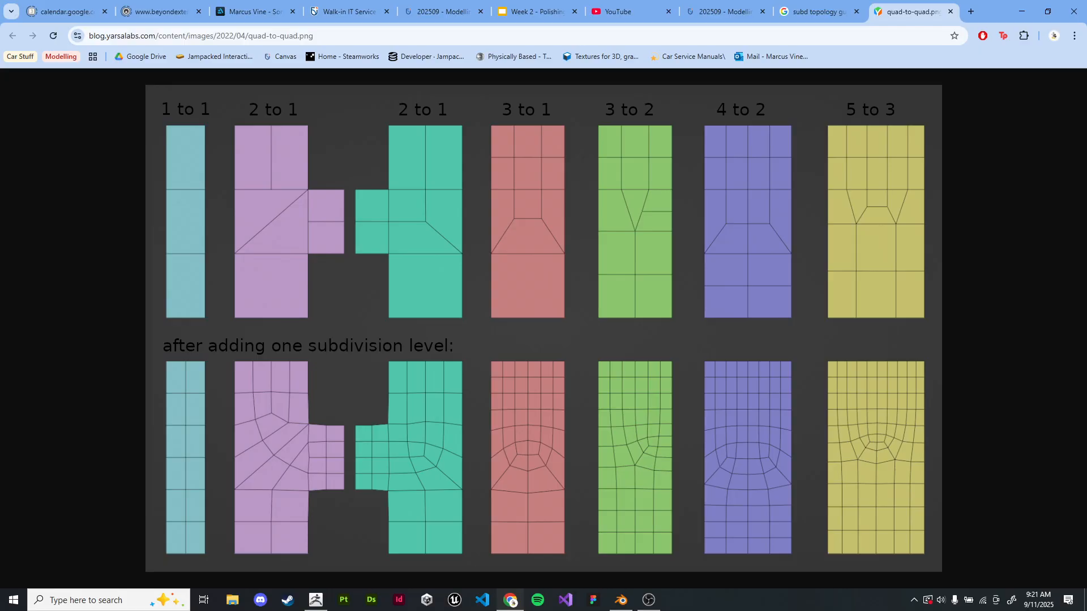
{"action": "key", "text": "alt+Tab"}
{"action": "key", "text": "ctrl+r"}
{"action": "double_click", "coordinate": [432, 340]}
{"action": "key", "text": "ctrl+r"}
{"action": "double_click", "coordinate": [534, 362]}
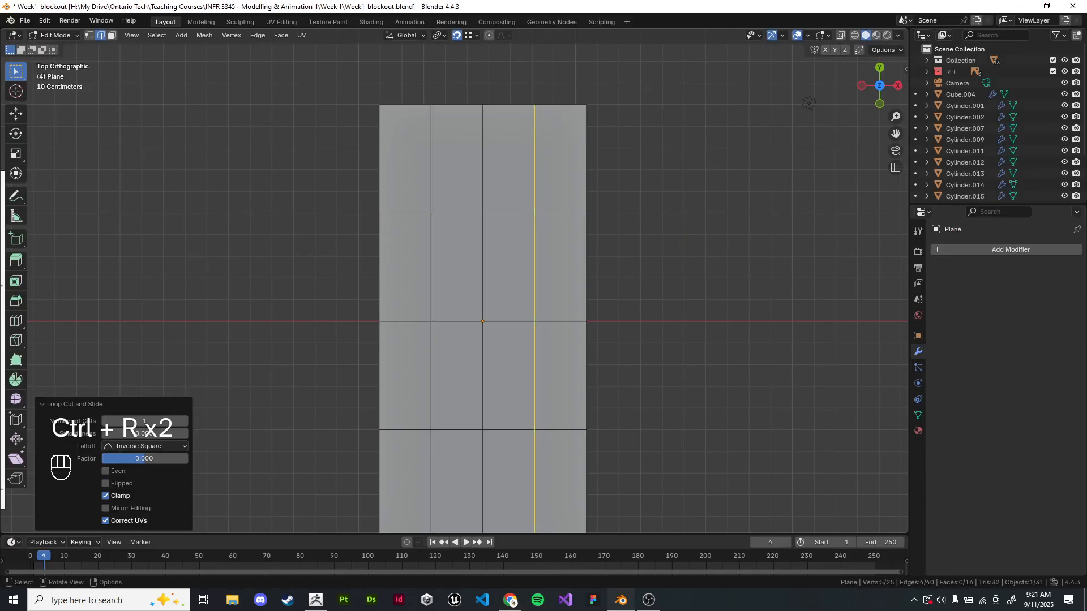
{"action": "key", "text": "ctrl+r"}
{"action": "middle_click_drag", "start_coordinate": [533, 375], "coordinate": [553, 284], "text": "shift"}
{"action": "double_click", "coordinate": [542, 275]}
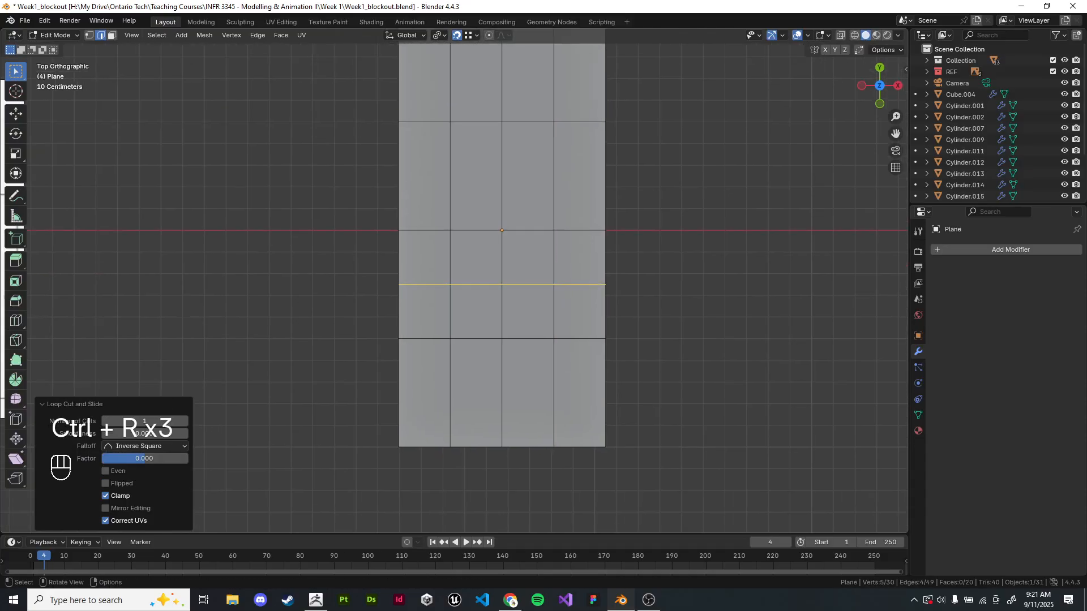
- Edge-slide the lower segments of the left inner vertical loop fully onto the plane's left border
{"action": "left_click", "coordinate": [450, 311]}
{"action": "left_click", "coordinate": [450, 381], "text": "shift"}
{"action": "key", "text": "g"}
{"action": "key", "text": "g"}
{"action": "left_click", "coordinate": [548, 265]}
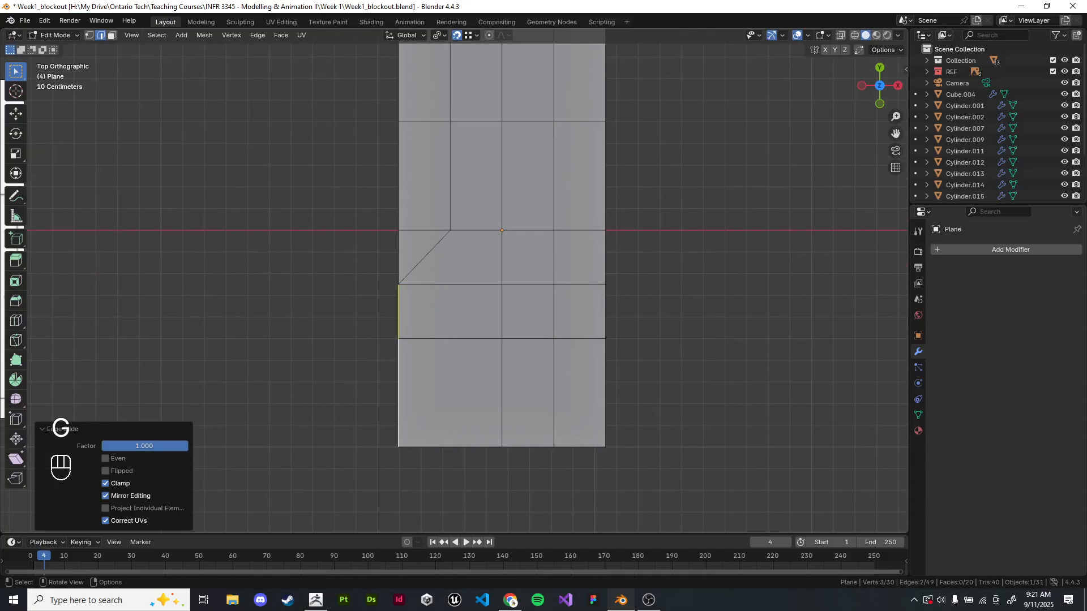
- Edge-slide the lower segments of the right inner vertical loop fully onto the plane's right border
{"action": "left_click", "coordinate": [553, 311]}
{"action": "left_click", "coordinate": [554, 385], "text": "shift"}
{"action": "key", "text": "g"}
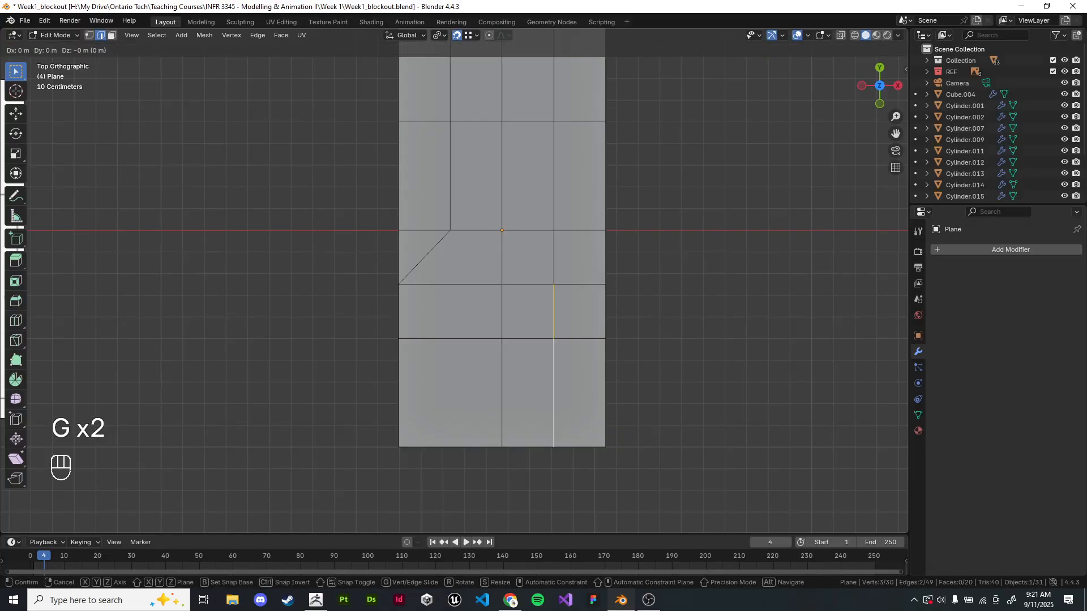
{"action": "key", "text": "g"}
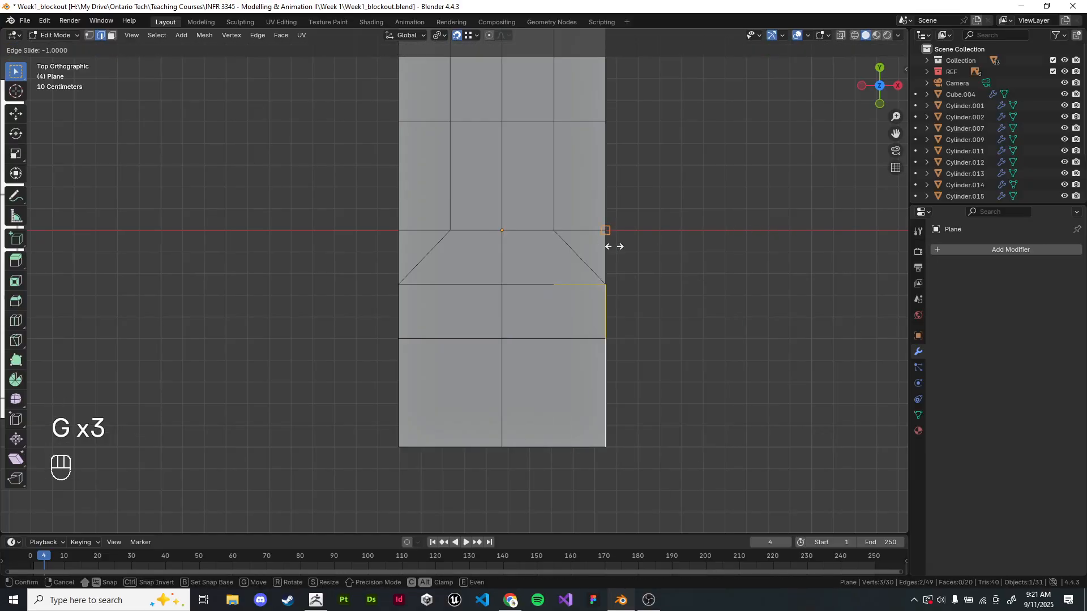
{"action": "right_click", "coordinate": [614, 246]}
{"action": "middle_click_drag", "start_coordinate": [614, 246], "coordinate": [593, 270], "text": "shift"}
{"action": "key", "text": "g"}
{"action": "key", "text": "g"}
{"action": "left_click", "coordinate": [634, 272]}
- Merge all of the plane's overlapping vertices by distance
{"action": "key", "text": "a"}
{"action": "key", "text": "q"}
{"action": "key", "text": "q"}
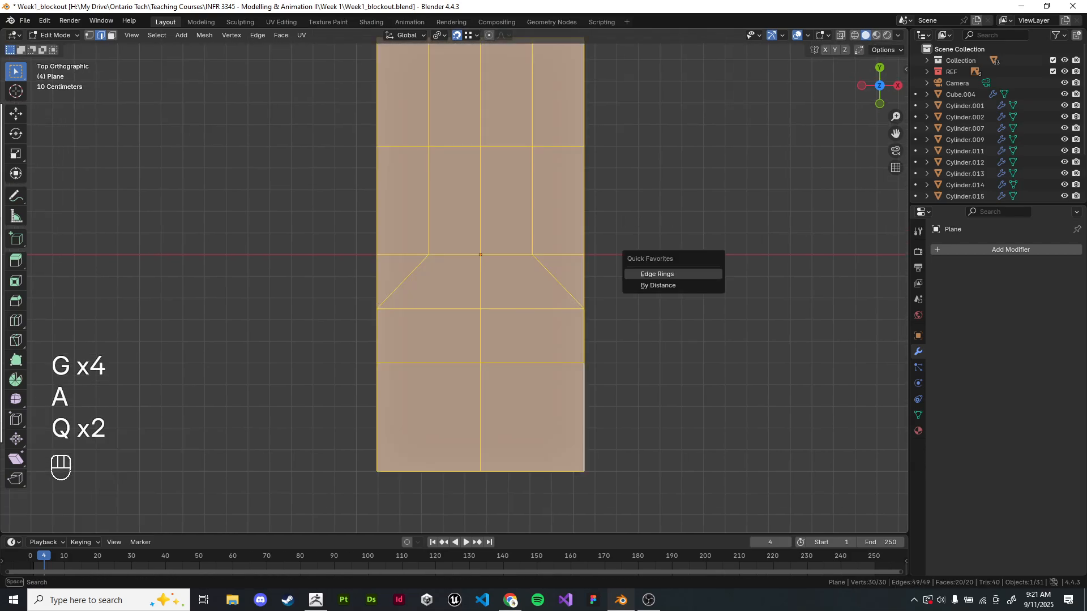
{"action": "left_click", "coordinate": [700, 285]}
{"action": "left_click", "coordinate": [699, 285]}
{"action": "middle_click_drag", "start_coordinate": [700, 285], "coordinate": [728, 308], "text": "shift"}
{"action": "middle_click_drag", "start_coordinate": [834, 61], "coordinate": [816, 80], "text": "shift"}
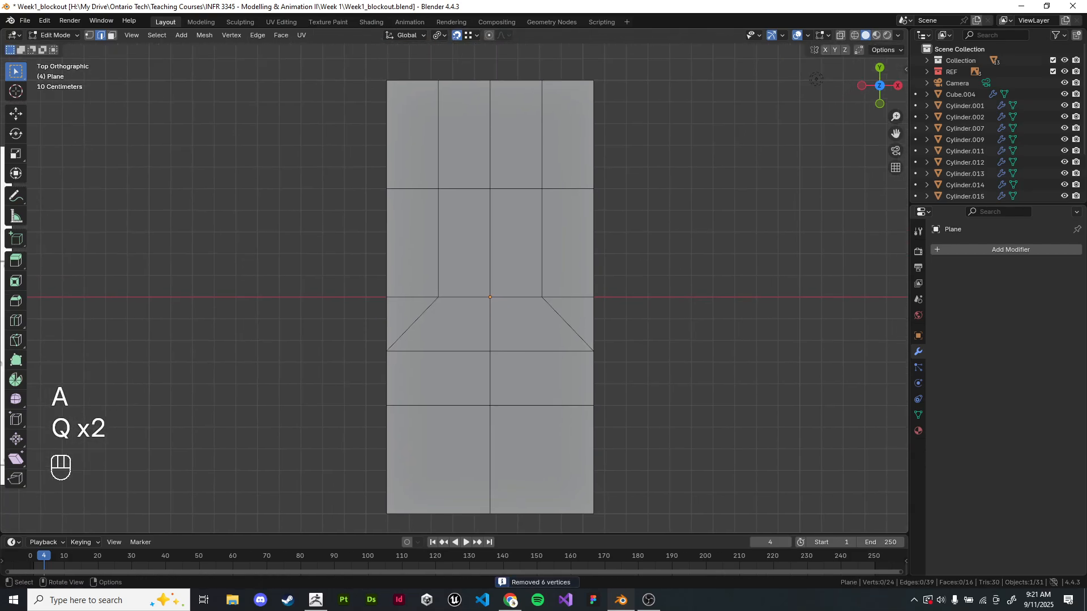
- Slide the two border vertices level with the origin down onto the outer ends of the diagonal edges
{"action": "key", "text": "1"}
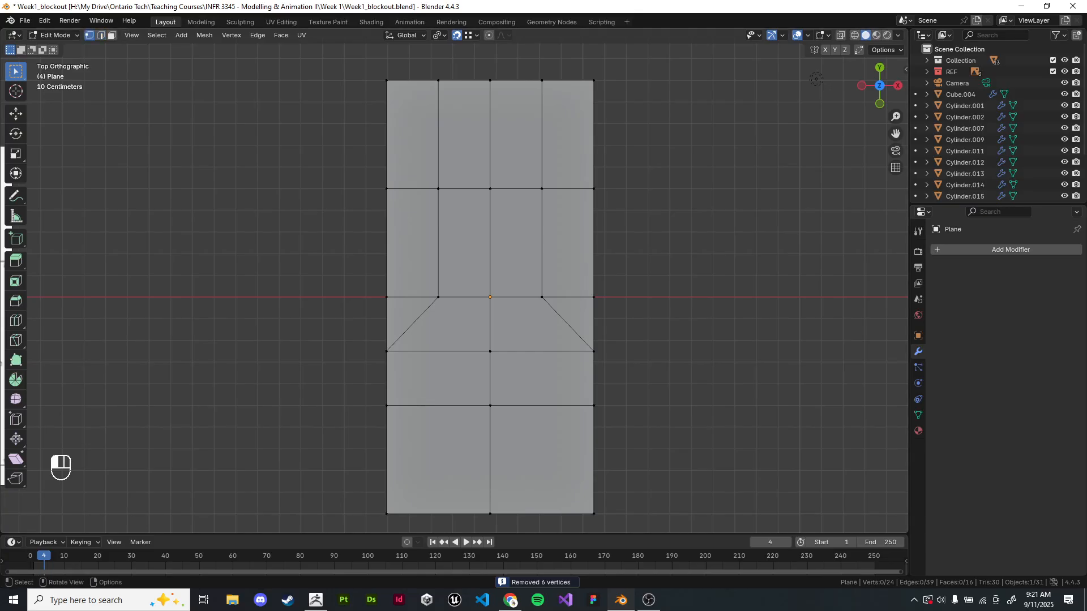
{"action": "left_click", "coordinate": [593, 297]}
{"action": "key", "text": "g"}
{"action": "key", "text": "g"}
{"action": "left_click", "coordinate": [711, 315]}
{"action": "left_click", "coordinate": [387, 297]}
{"action": "key", "text": "g"}
{"action": "key", "text": "g"}
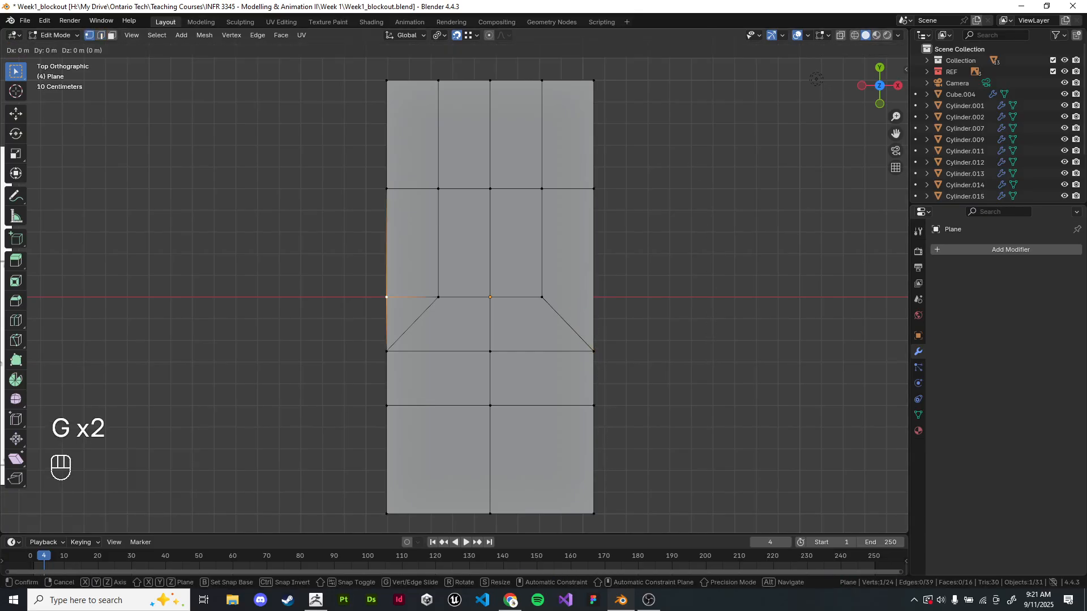
{"action": "left_click", "coordinate": [386, 351]}
- Merge the whole mesh by distance to weld the border vertices onto the diagonals' ends
{"action": "key", "text": "a"}
{"action": "key", "text": "q"}
{"action": "key", "text": "q"}
{"action": "left_click", "coordinate": [670, 279]}
{"action": "left_click", "coordinate": [670, 279]}
- Add centred horizontal loop cuts through the top row, the bottom row and the row just above the origin
{"action": "middle_click_drag", "start_coordinate": [670, 280], "coordinate": [644, 255], "text": "shift"}
{"action": "key", "text": "ctrl+r"}
{"action": "left_click", "coordinate": [551, 110]}
{"action": "left_click", "coordinate": [551, 110]}
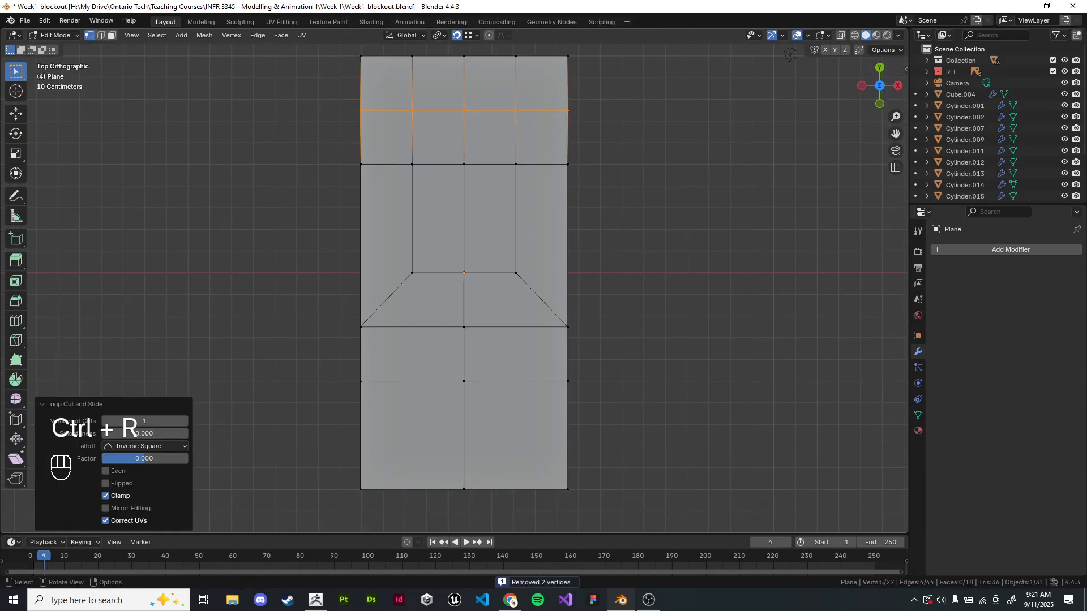
{"action": "key", "text": "ctrl+r"}
{"action": "left_click", "coordinate": [551, 435]}
{"action": "left_click", "coordinate": [551, 435]}
{"action": "middle_click_drag", "start_coordinate": [552, 434], "coordinate": [550, 473], "text": "shift"}
{"action": "scroll", "coordinate": [567, 449], "scroll_direction": "down", "scroll_amount": 2}
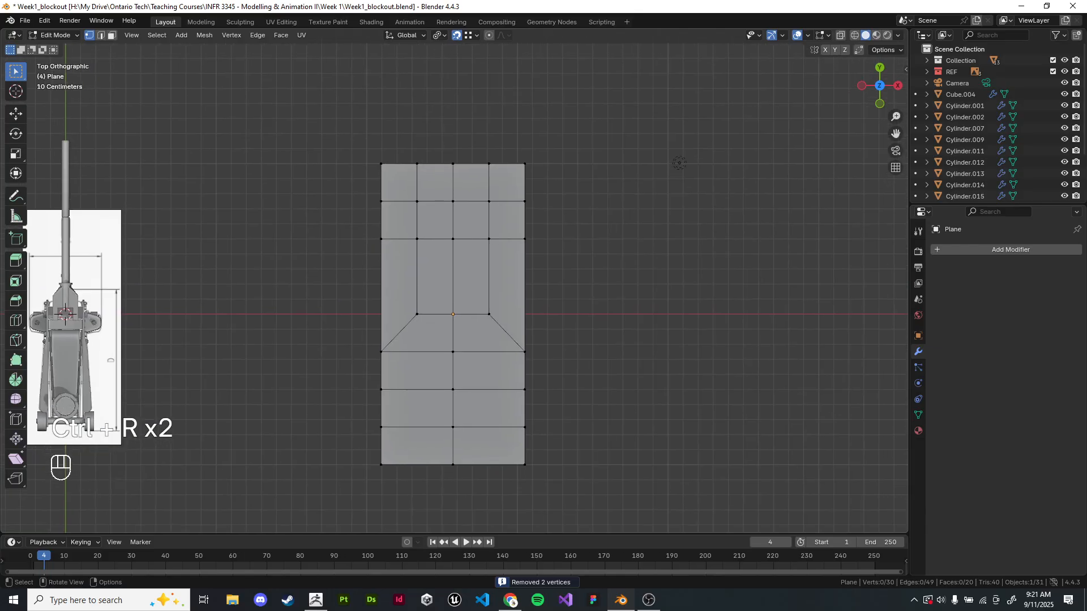
{"action": "key", "text": "ctrl+r"}
{"action": "left_click", "coordinate": [489, 277]}
{"action": "left_click", "coordinate": [489, 277]}
{"action": "middle_click_drag", "start_coordinate": [489, 277], "coordinate": [508, 242], "text": "shift"}
{"action": "left_click", "coordinate": [622, 242]}
- Add a Subdivision Surface modifier to the plane and reopen its mesh for editing
{"action": "key", "text": "Tab"}
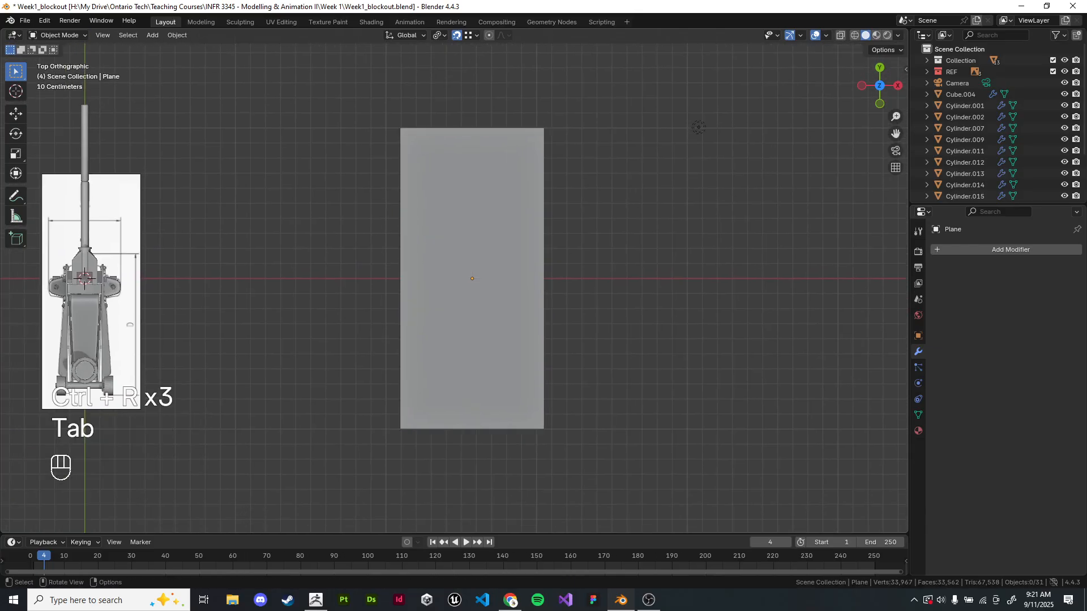
{"action": "left_click", "coordinate": [981, 251]}
{"action": "left_click", "coordinate": [951, 254]}
{"action": "type", "text": "us"}
{"action": "key", "text": "BackSpace"}
{"action": "key", "text": "BackSpace"}
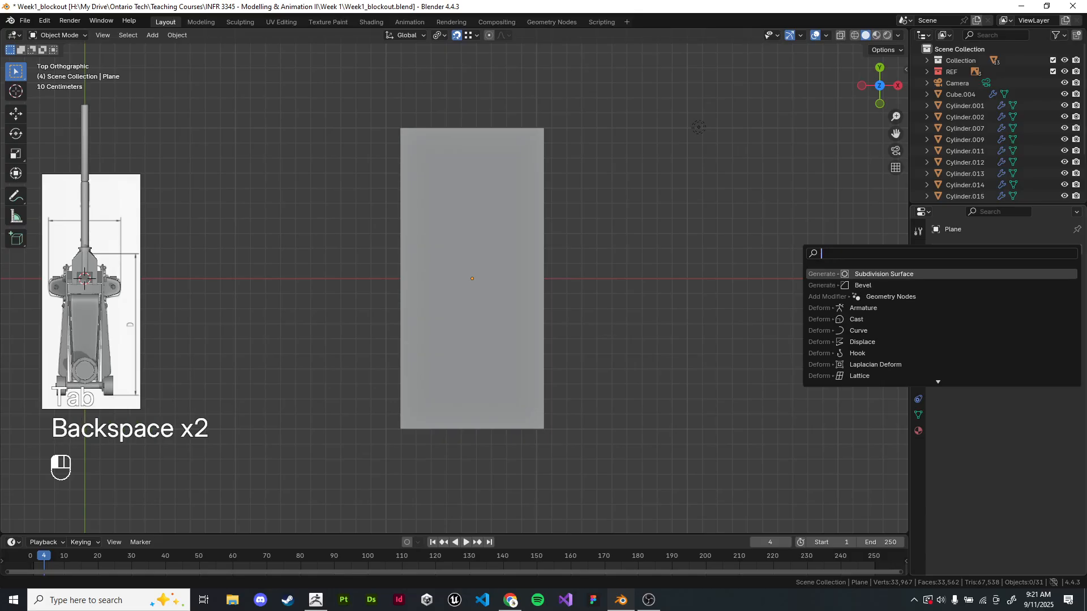
{"action": "type", "text": "sub"}
{"action": "key", "text": "Return"}
{"action": "key", "text": "Tab"}
{"action": "key", "text": "Tab"}
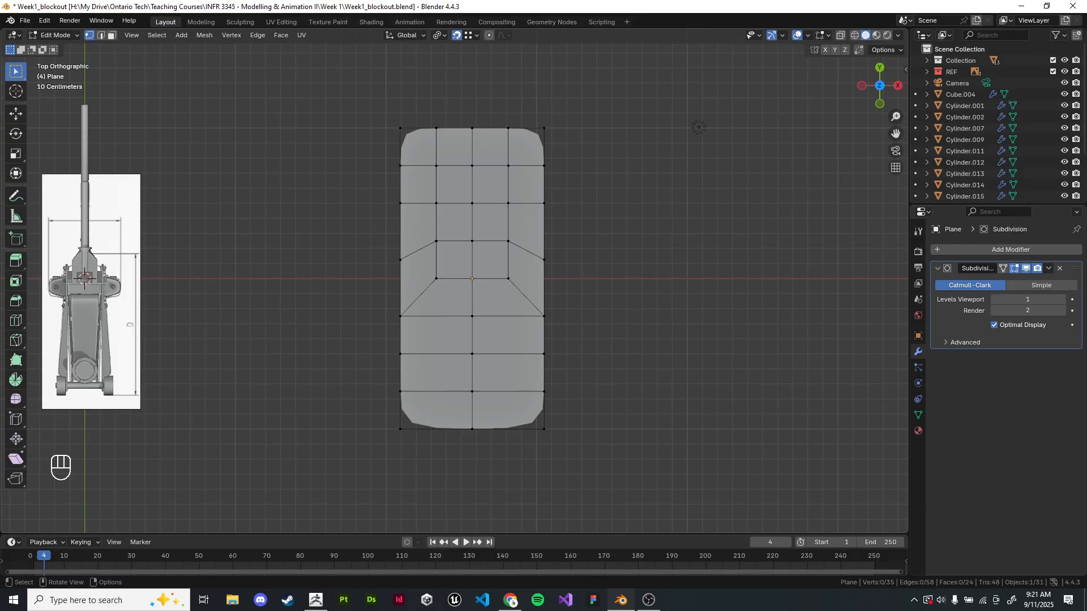
- Delete the subdivided plane and switch to the quad-to-quad topology reference image in the browser
{"action": "key", "text": "Tab"}
{"action": "key", "text": "x"}
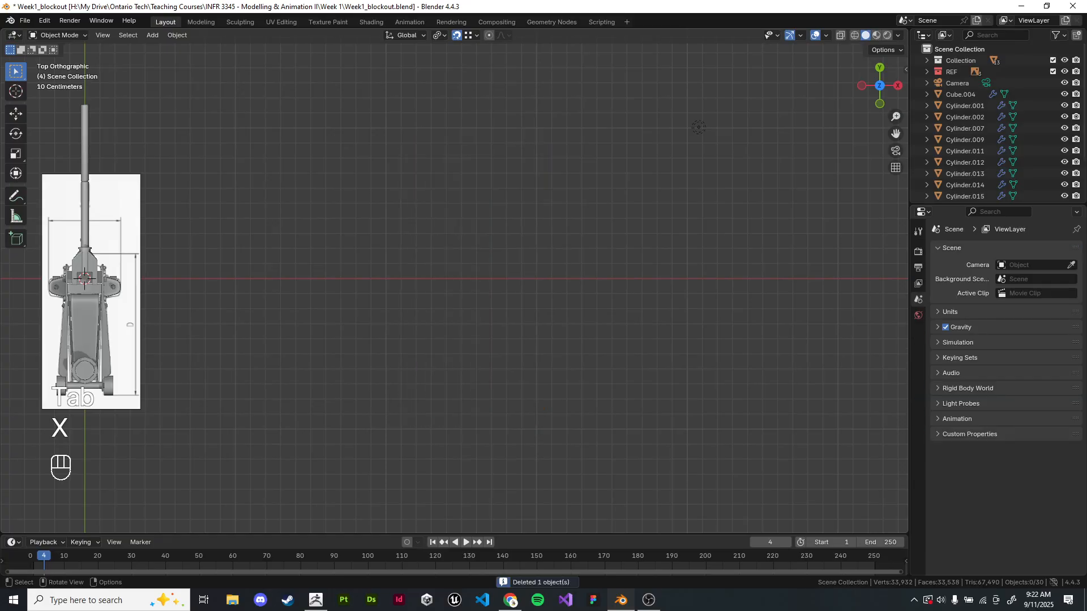
{"action": "key", "text": "alt+Tab"}
{"action": "right_click", "coordinate": [500, 267]}
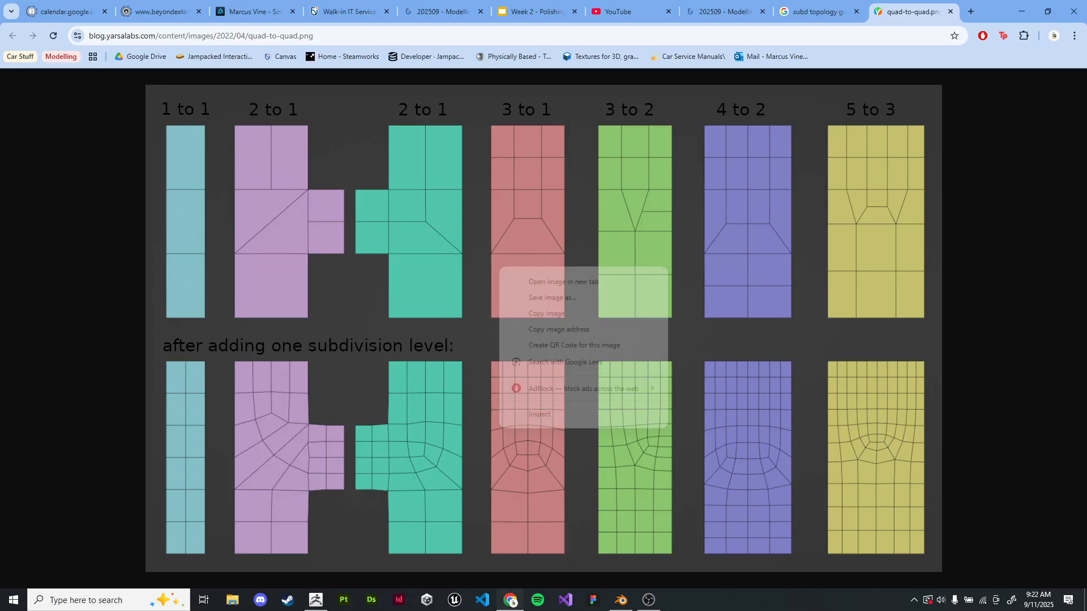
{"action": "key", "text": "Escape"}
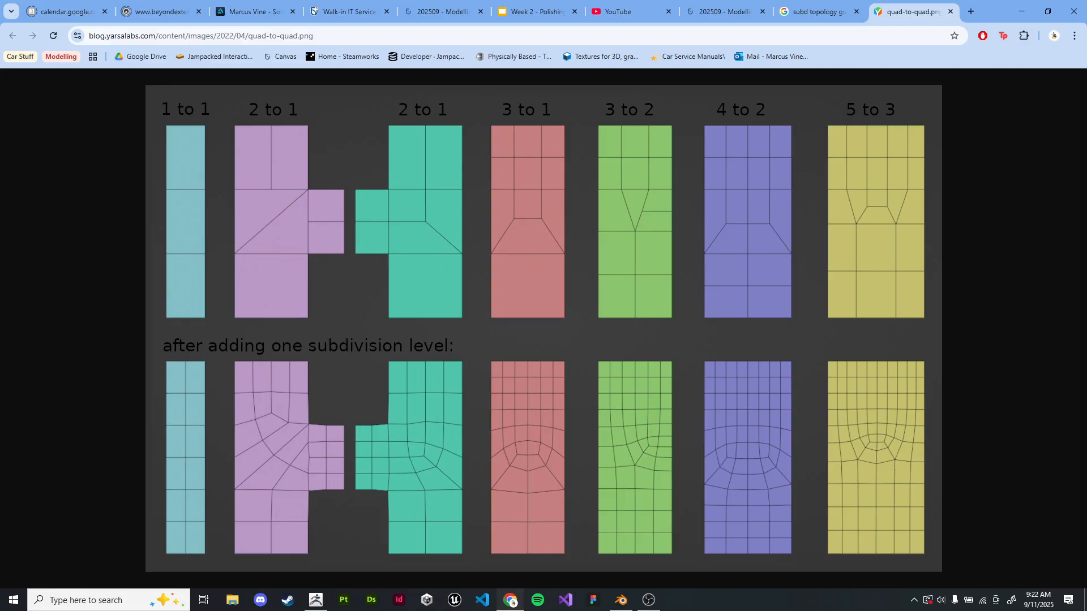
- Switch back to Blender, add a new mesh plane and move it about 2.72 m along X, beside the jack model
{"action": "key", "text": "alt+Tab"}
{"action": "key", "text": "shift+a"}
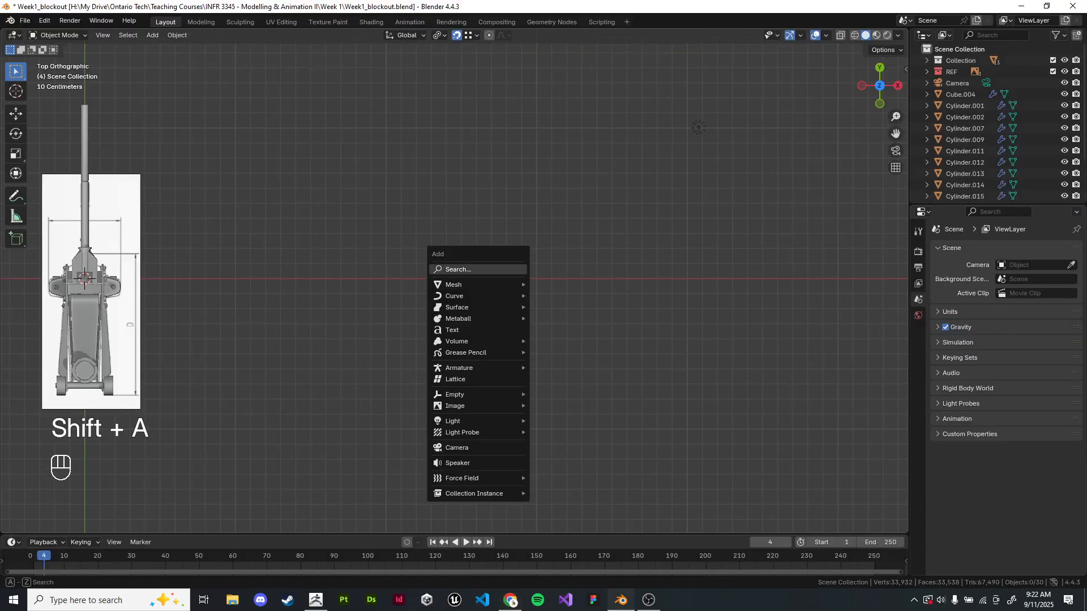
{"action": "mouse_move", "coordinate": [477, 283]}
{"action": "left_click", "coordinate": [552, 283]}
{"action": "key", "text": "KP_Decimal"}
{"action": "scroll", "coordinate": [453, 281], "scroll_direction": "down", "scroll_amount": 5}
{"action": "key", "text": "g"}
{"action": "middle_click", "coordinate": [509, 285]}
{"action": "left_click", "coordinate": [618, 296]}
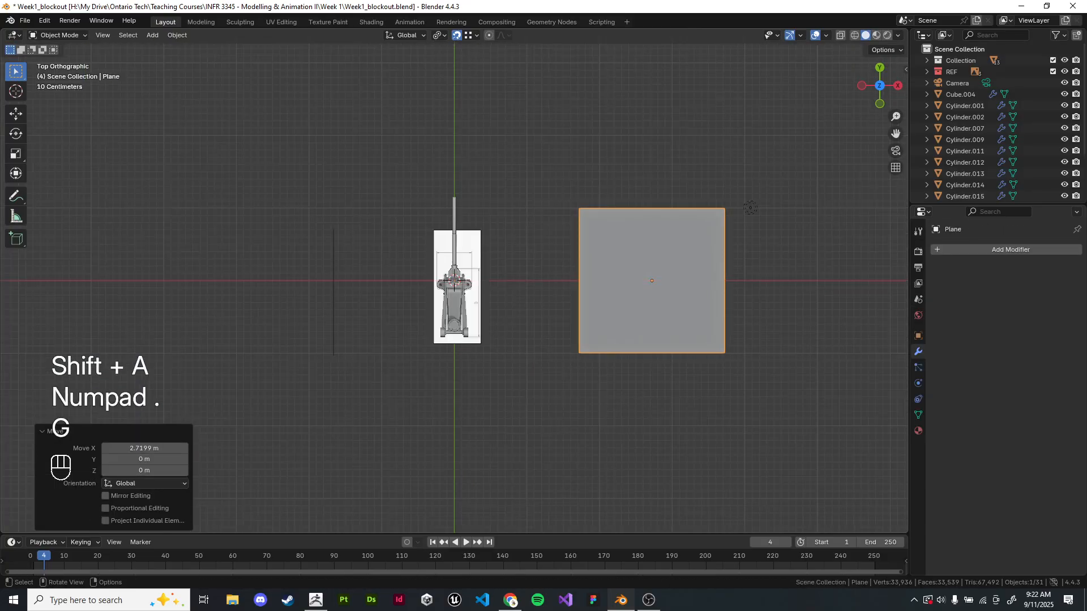
- Split the new plane down the middle with one vertical loop cut
{"action": "scroll", "coordinate": [617, 296], "scroll_direction": "up", "scroll_amount": 5}
{"action": "middle_click_drag", "start_coordinate": [617, 296], "coordinate": [446, 359], "text": "shift"}
{"action": "key", "text": "Tab"}
{"action": "key", "text": "ctrl+r"}
{"action": "right_click", "coordinate": [523, 102]}
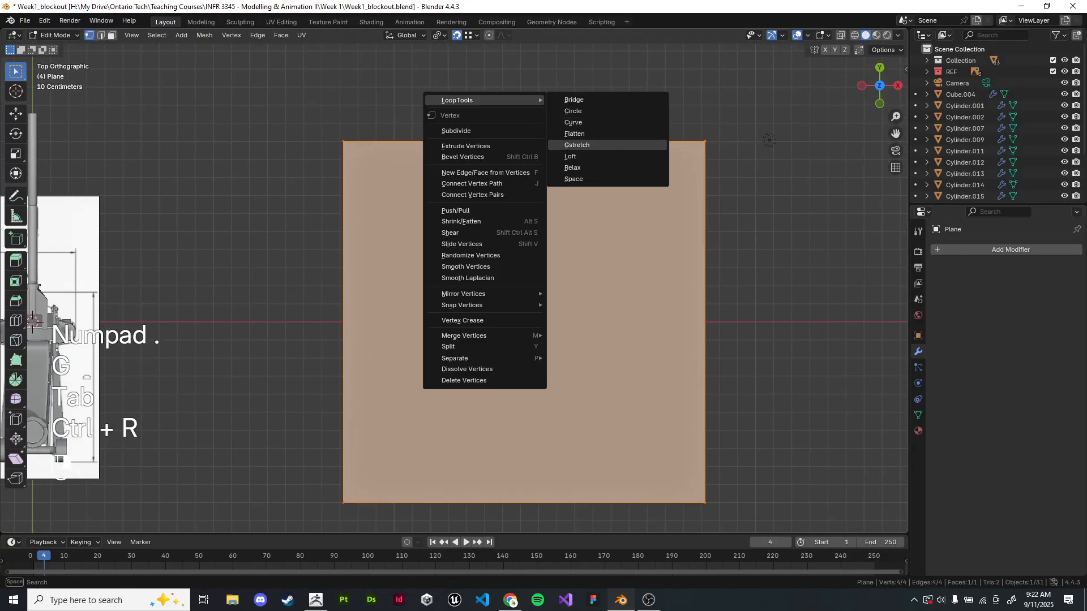
{"action": "key", "text": "ctrl+r"}
{"action": "left_click", "coordinate": [588, 144]}
{"action": "right_click", "coordinate": [589, 145]}
{"action": "middle_click_drag", "start_coordinate": [588, 144], "coordinate": [579, 189], "text": "shift"}
- Extrude the top edge of each half upward and outward to form two diverging branches
{"action": "key", "text": "2"}
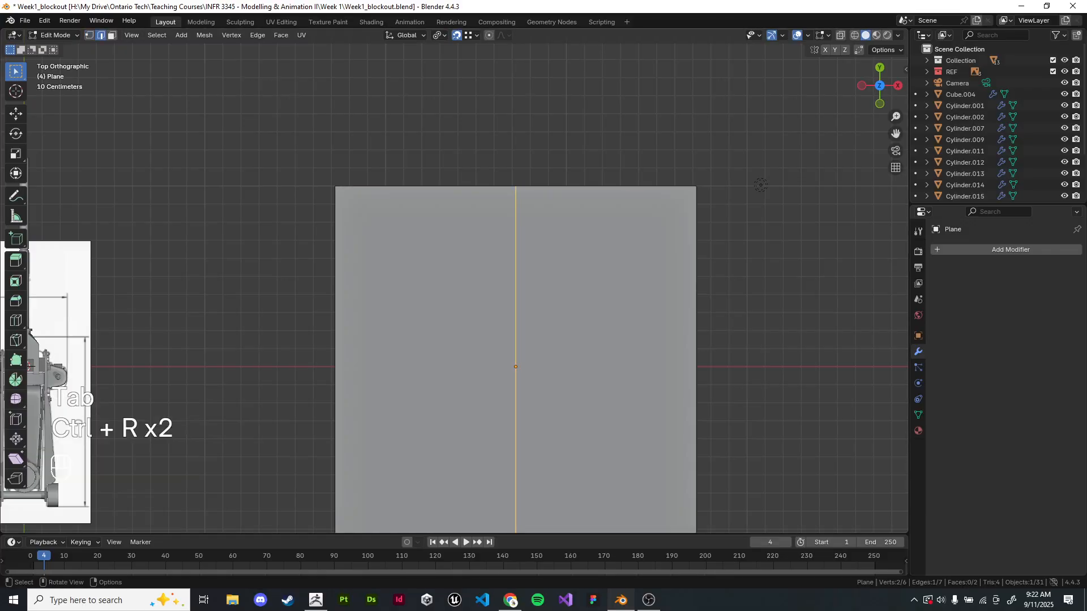
{"action": "middle_click_drag", "start_coordinate": [760, 185], "coordinate": [723, 261], "text": "shift"}
{"action": "left_click", "coordinate": [389, 262]}
{"action": "key", "text": "e"}
{"action": "left_click", "coordinate": [323, 117]}
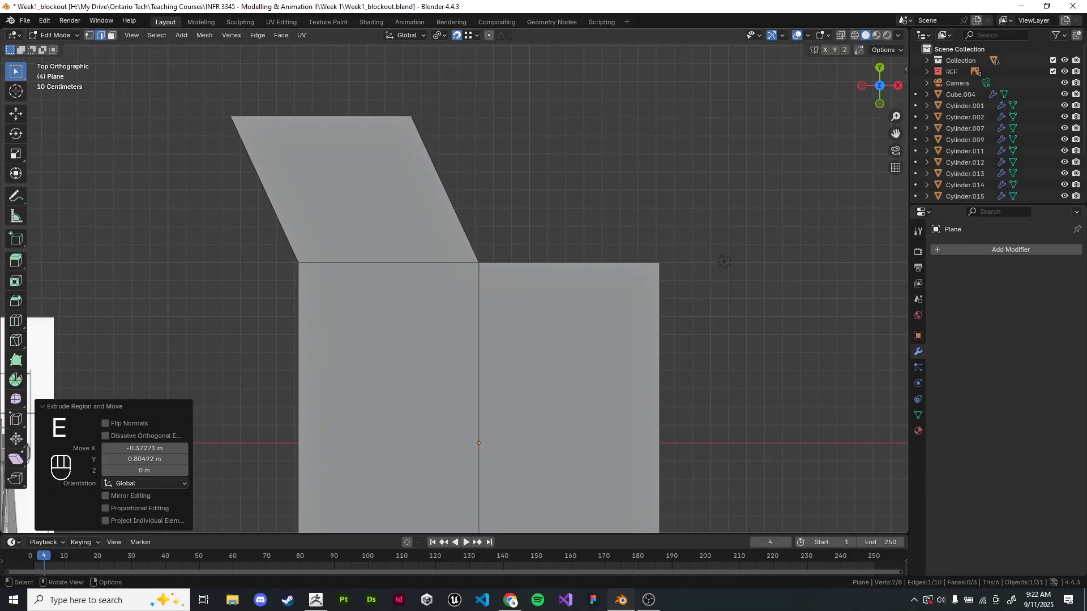
{"action": "scroll", "coordinate": [521, 342], "scroll_direction": "down", "scroll_amount": 3}
{"action": "left_click", "coordinate": [520, 270]}
{"action": "key", "text": "e"}
{"action": "left_click", "coordinate": [576, 171]}
- Raise the left branch's top edge to the right branch's height and symmetrize the mesh across X from left to right
{"action": "left_click", "coordinate": [378, 186]}
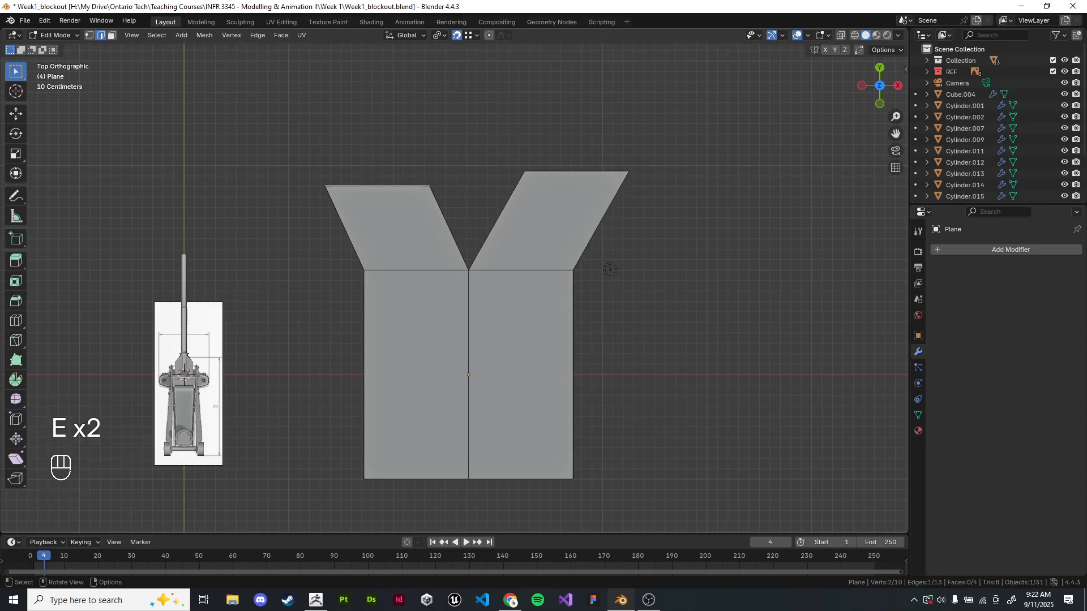
{"action": "key", "text": "g"}
{"action": "left_click", "coordinate": [372, 172]}
{"action": "key", "text": "alt+x"}
- Extrude the left branch's top edge about 0.66 m straight up along Y and symmetrize it to the right side
{"action": "middle_click_drag", "start_coordinate": [430, 171], "coordinate": [437, 281], "text": "shift"}
{"action": "scroll", "coordinate": [454, 281], "scroll_direction": "up", "scroll_amount": 5}
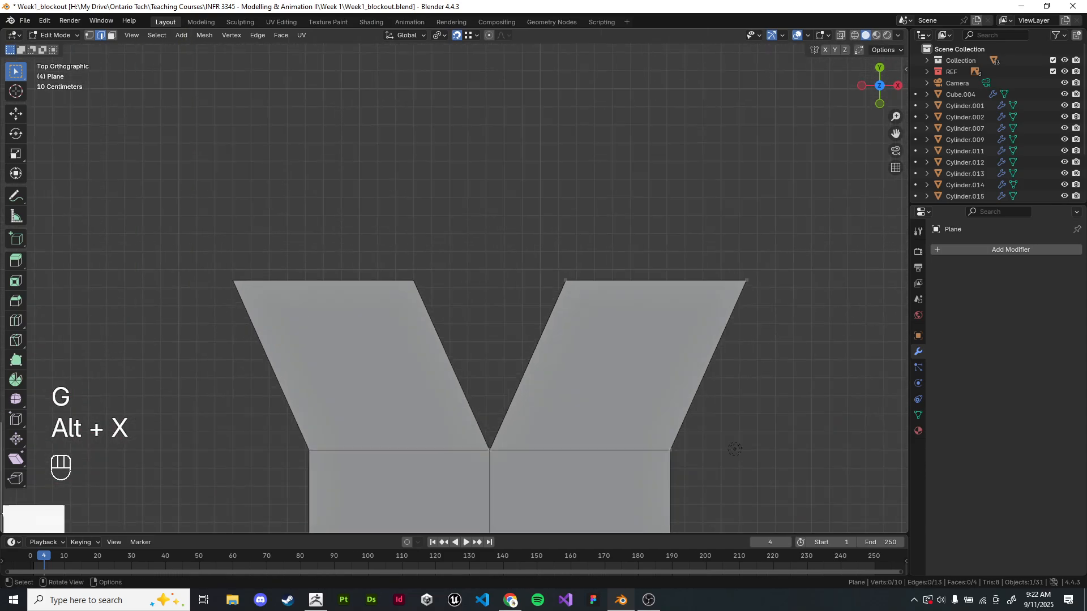
{"action": "key", "text": "e"}
{"action": "middle_click", "coordinate": [430, 170]}
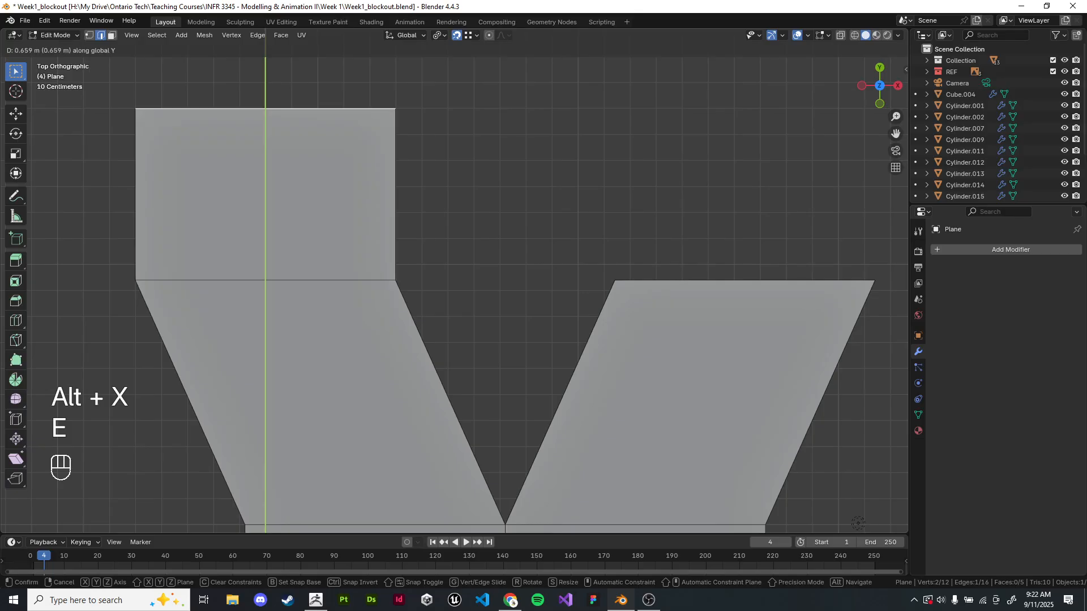
{"action": "left_click", "coordinate": [430, 108]}
{"action": "left_click", "coordinate": [744, 280]}
{"action": "scroll", "coordinate": [744, 281], "scroll_direction": "down", "scroll_amount": 3}
{"action": "scroll", "coordinate": [667, 410], "scroll_direction": "down", "scroll_amount": 1}
{"action": "key", "text": "alt+x"}
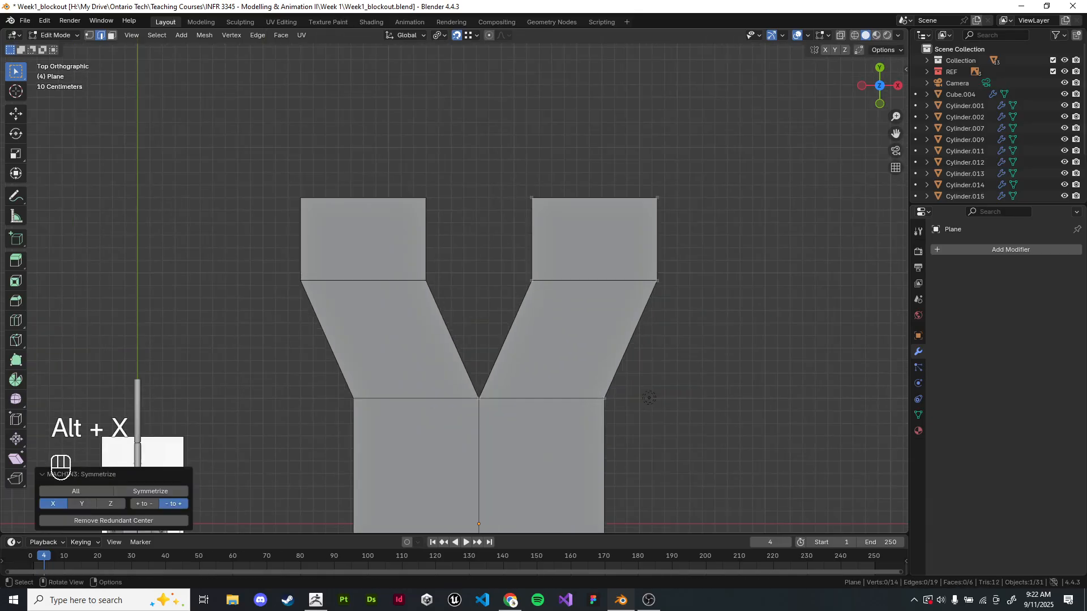
- Fill the gap between the two branches with a quad at the top and a triangle beneath it
{"action": "key", "text": "1"}
{"action": "left_click", "coordinate": [425, 197]}
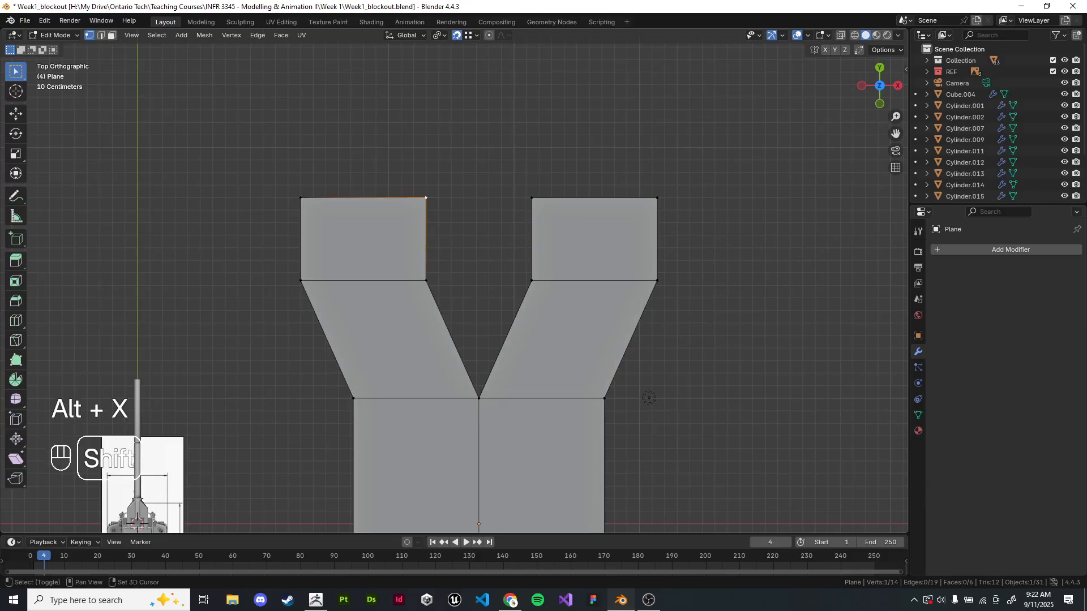
{"action": "left_click", "coordinate": [425, 280], "text": "shift"}
{"action": "left_click", "coordinate": [531, 280], "text": "shift"}
{"action": "left_click", "coordinate": [531, 197], "text": "shift"}
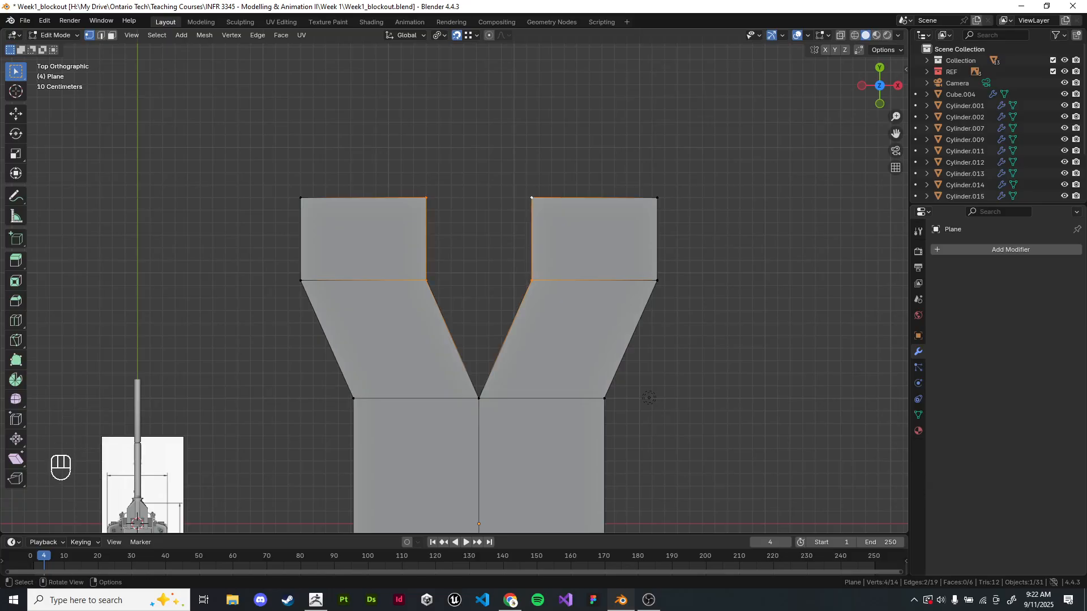
{"action": "key", "text": "f"}
{"action": "left_click", "coordinate": [479, 398]}
{"action": "key", "text": "f"}
- Add a centred vertical loop cut through the bridging quad and move its lower vertex upward to form a diamond face
{"action": "key", "text": "ctrl+r"}
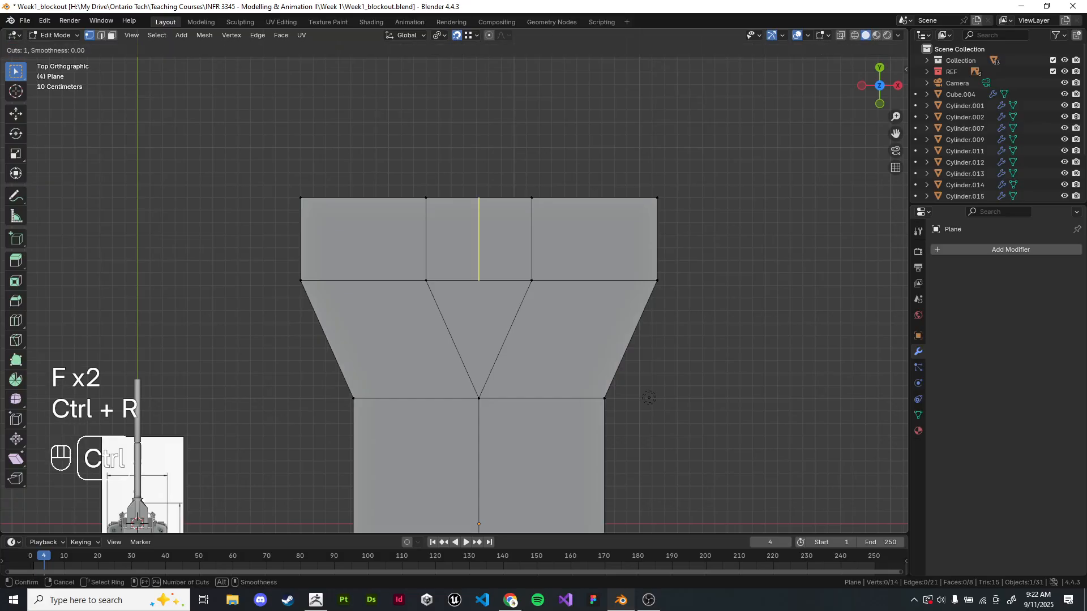
{"action": "left_click", "coordinate": [649, 398]}
{"action": "key", "text": "g"}
{"action": "left_click", "coordinate": [648, 398]}
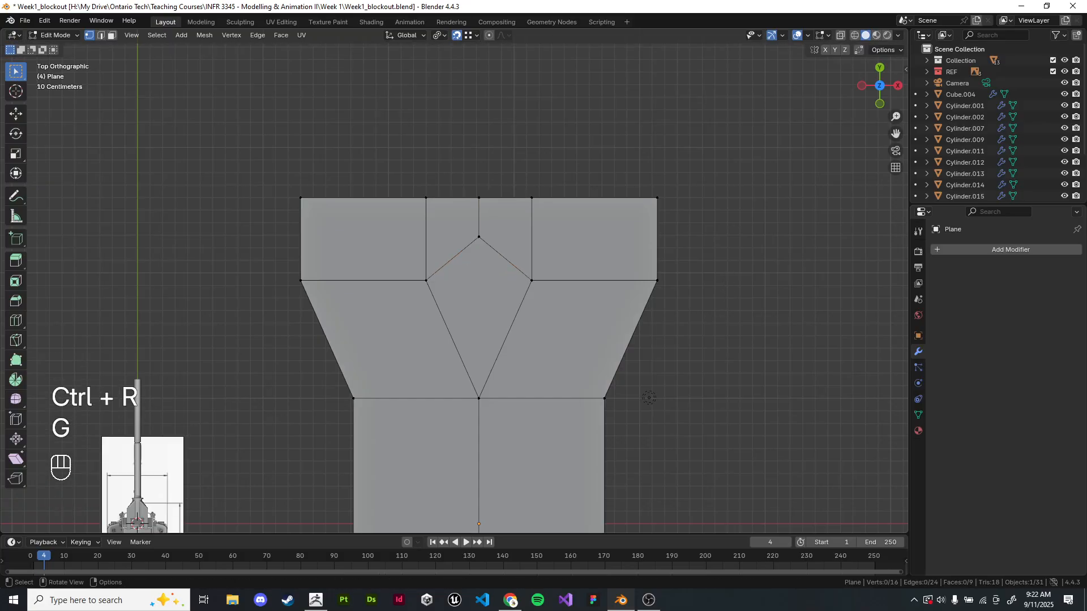
- Extrude all the top edges of the branching mesh about 1.54 m straight up along Y
{"action": "key", "text": "2"}
{"action": "left_click", "coordinate": [363, 197], "text": "shift"}
{"action": "left_click", "coordinate": [452, 198], "text": "shift"}
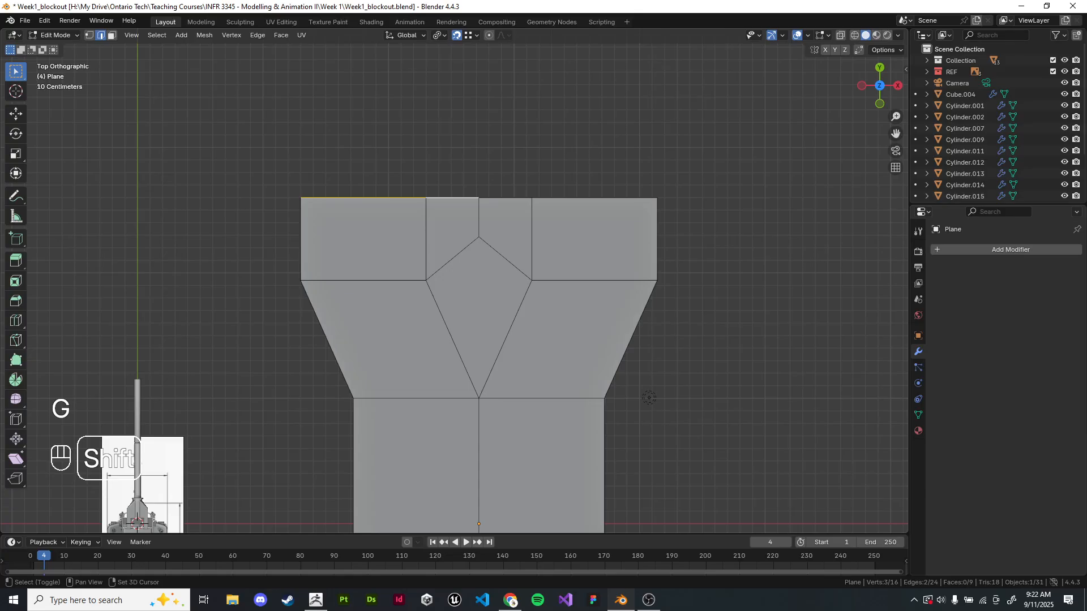
{"action": "left_click", "coordinate": [594, 198], "text": "shift"}
{"action": "scroll", "coordinate": [454, 281], "scroll_direction": "down", "scroll_amount": 3}
{"action": "key", "text": "e"}
{"action": "middle_click", "coordinate": [594, 198]}
{"action": "left_click", "coordinate": [594, 96]}
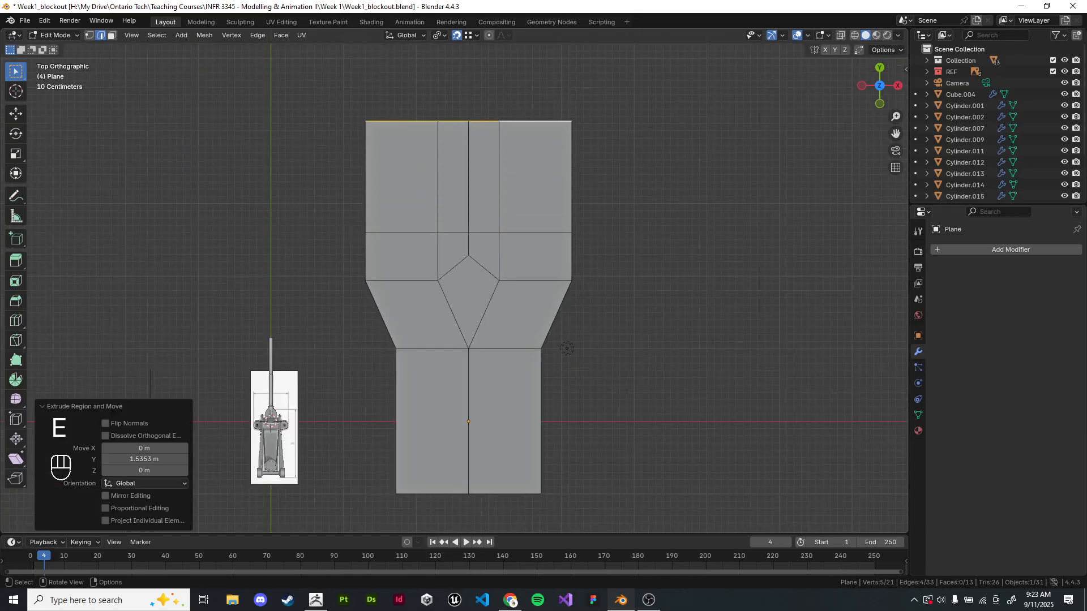
{"action": "left_click", "coordinate": [594, 96]}
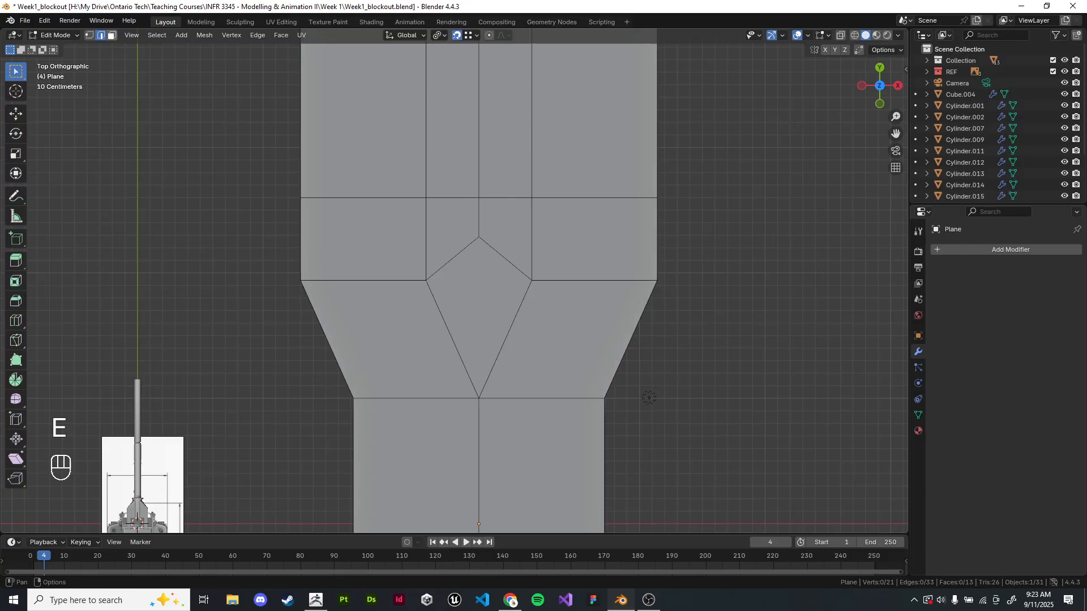
- Slide the two inner vertical edges of the new top section outward, spacing its columns more evenly around the centre line
{"action": "key", "text": "1"}
{"action": "left_click", "coordinate": [437, 232]}
{"action": "left_click", "coordinate": [437, 121], "text": "shift"}
{"action": "key", "text": "g"}
{"action": "key", "text": "g"}
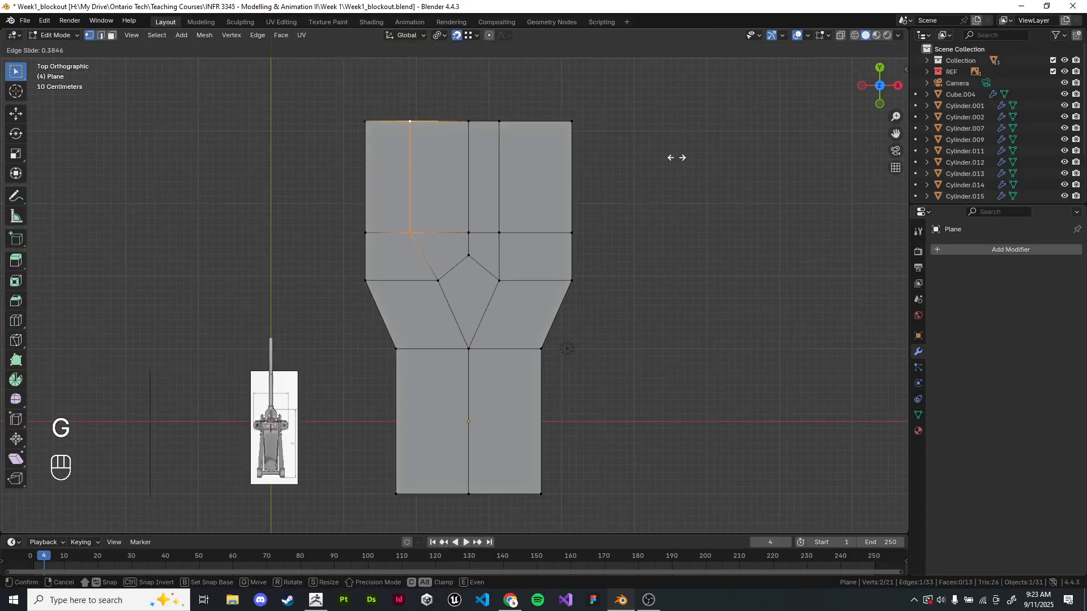
{"action": "left_click", "coordinate": [674, 157]}
{"action": "left_click", "coordinate": [499, 232]}
{"action": "left_click", "coordinate": [499, 121], "text": "shift"}
{"action": "key", "text": "g"}
{"action": "key", "text": "g"}
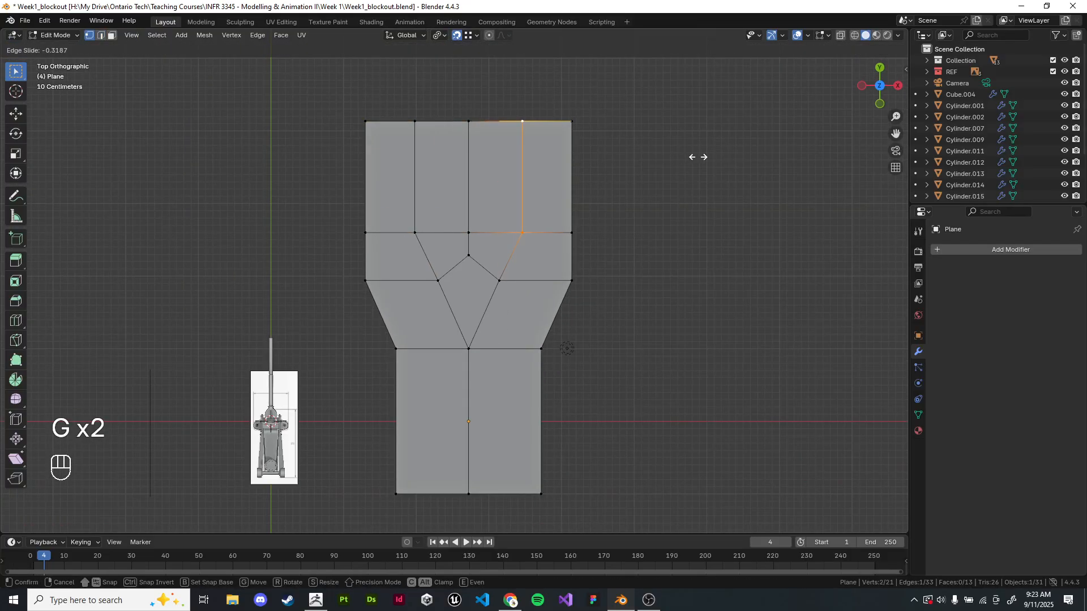
{"action": "left_click", "coordinate": [696, 156]}
{"action": "left_click", "coordinate": [696, 157]}
- Extrude the two bottom edges of the mesh about 1.7 m straight down along Y
{"action": "middle_click_drag", "start_coordinate": [696, 156], "coordinate": [677, 99], "text": "shift"}
{"action": "scroll", "coordinate": [678, 98], "scroll_direction": "up", "scroll_amount": 1}
{"action": "scroll", "coordinate": [454, 281], "scroll_direction": "down", "scroll_amount": 2}
{"action": "scroll", "coordinate": [454, 280], "scroll_direction": "up", "scroll_amount": 2}
{"action": "middle_click_drag", "start_coordinate": [454, 280], "coordinate": [455, 303], "text": "shift"}
{"action": "scroll", "coordinate": [454, 280], "scroll_direction": "down", "scroll_amount": 1}
{"action": "middle_click_drag", "start_coordinate": [553, 281], "coordinate": [648, 81], "text": "shift"}
{"action": "scroll", "coordinate": [563, 211], "scroll_direction": "up", "scroll_amount": 2}
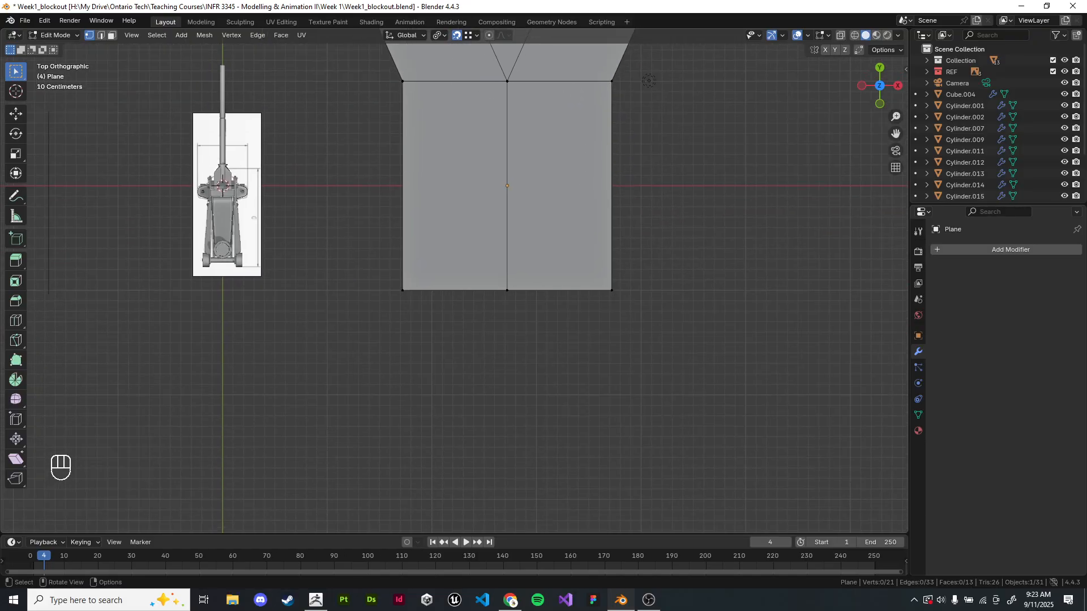
{"action": "left_click", "coordinate": [101, 35]}
{"action": "left_click", "coordinate": [559, 290], "text": "alt"}
{"action": "key", "text": "e"}
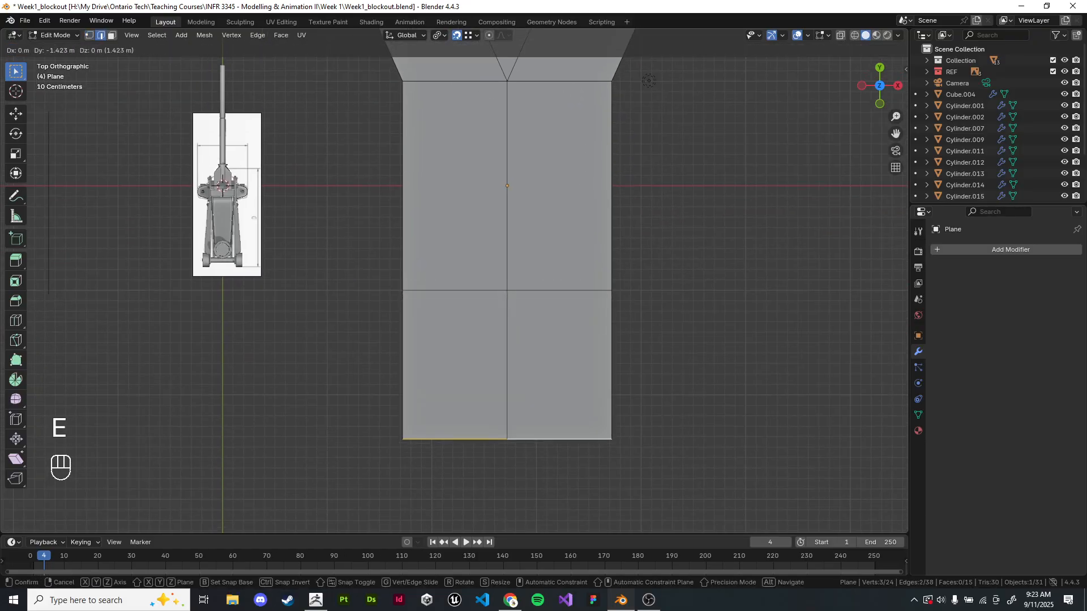
{"action": "key", "text": "x"}
{"action": "key", "text": "y"}
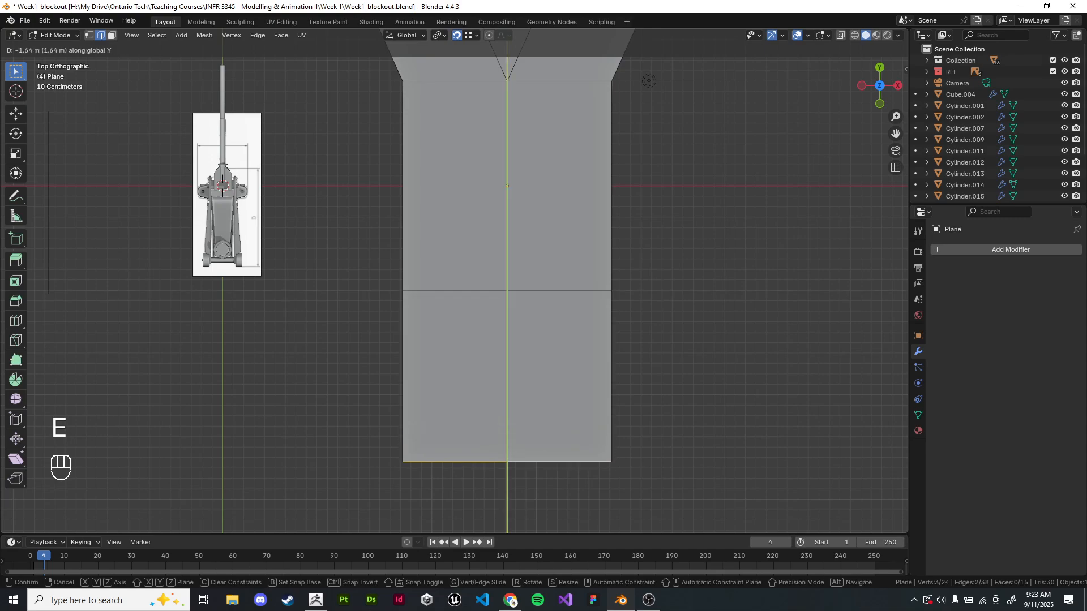
{"action": "left_click", "coordinate": [648, 81]}
- Extrude the left side edge of the new bottom section about 0.83 m outward along negative X
{"action": "middle_click_drag", "start_coordinate": [507, 380], "coordinate": [540, 326], "text": "shift"}
{"action": "left_click", "coordinate": [435, 326]}
{"action": "key", "text": "e"}
{"action": "key", "text": "x"}
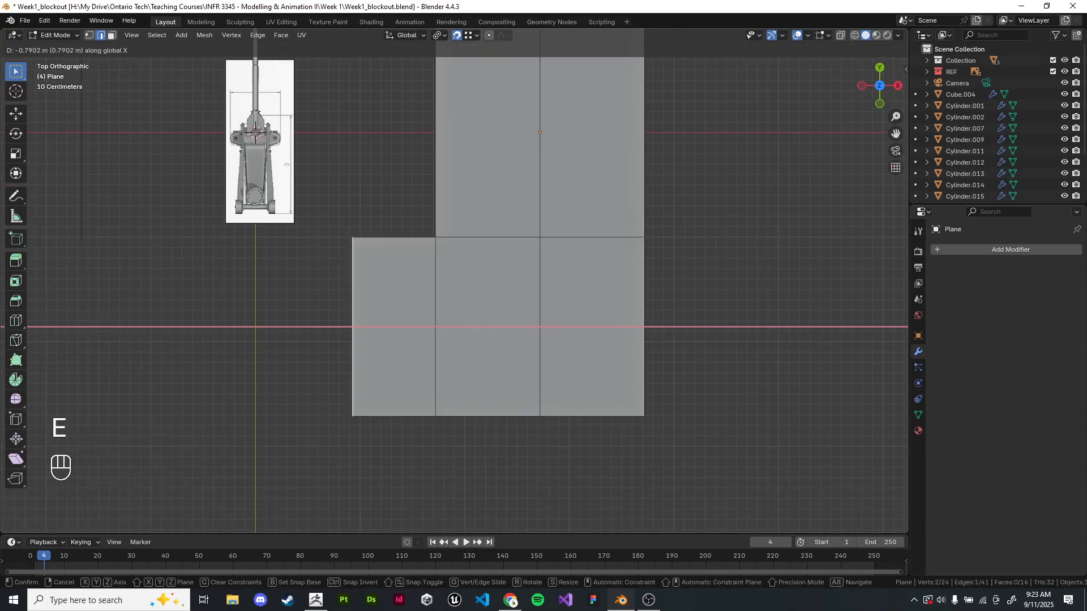
{"action": "left_click", "coordinate": [349, 326]}
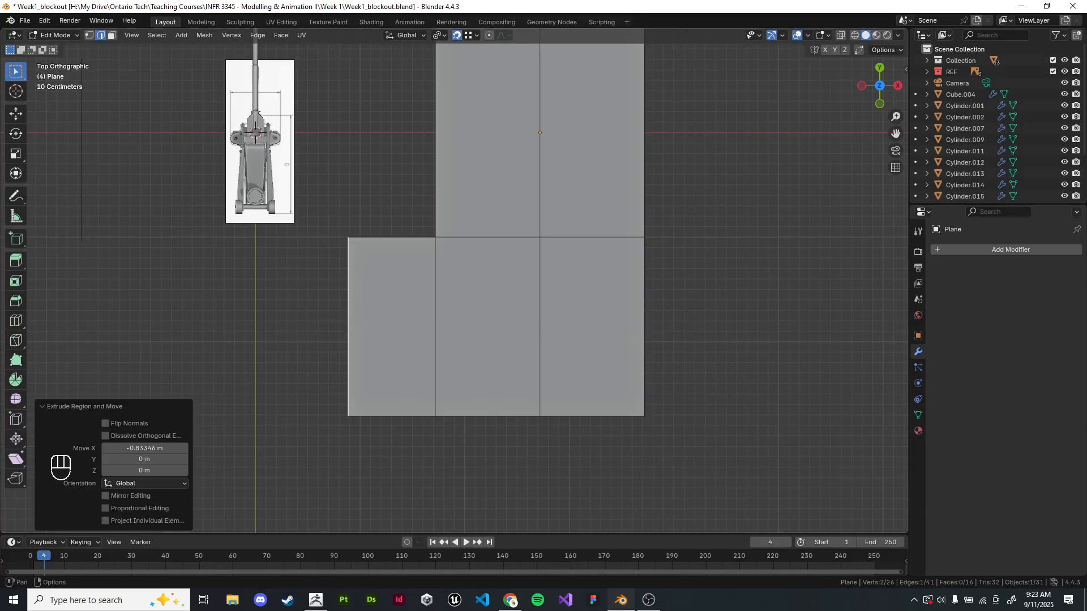
- Connect the bottom section's upper-left corner to its lower-right corner diagonally and dissolve the vertical centre edges crossing it
{"action": "key", "text": "1"}
{"action": "left_click", "coordinate": [435, 237]}
{"action": "left_click", "coordinate": [644, 417], "text": "shift"}
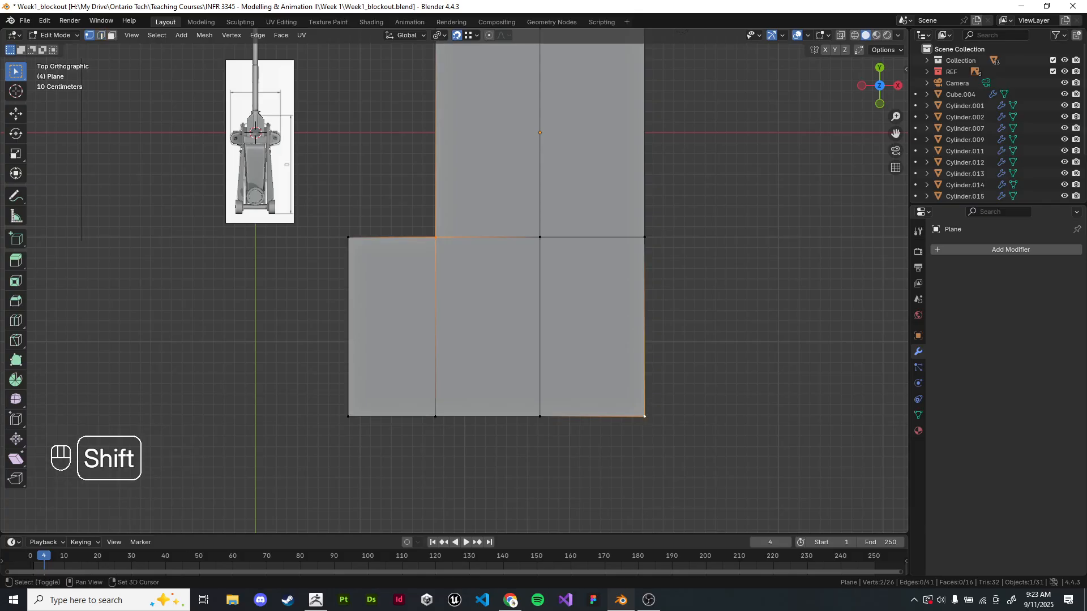
{"action": "key", "text": "j"}
{"action": "left_click", "coordinate": [101, 35]}
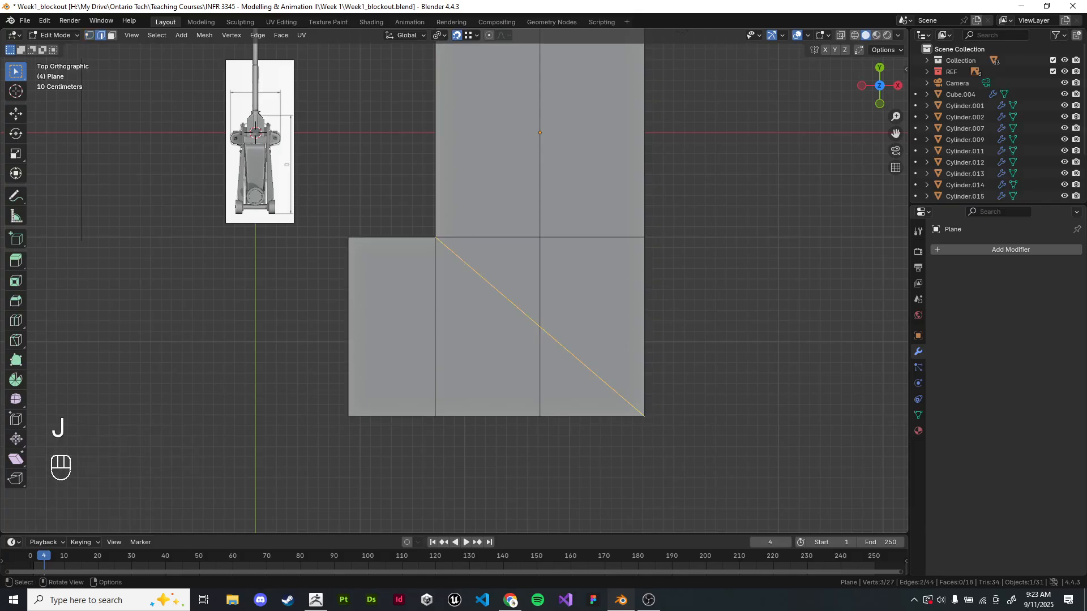
{"action": "left_click", "coordinate": [540, 282]}
{"action": "key", "text": "ctrl+x"}
{"action": "left_click", "coordinate": [540, 372]}
{"action": "key", "text": "ctrl+x"}
- Add a centred horizontal loop cut across the extruded side block
{"action": "key", "text": "ctrl+r"}
{"action": "left_click", "coordinate": [392, 326]}
{"action": "right_click", "coordinate": [392, 326]}
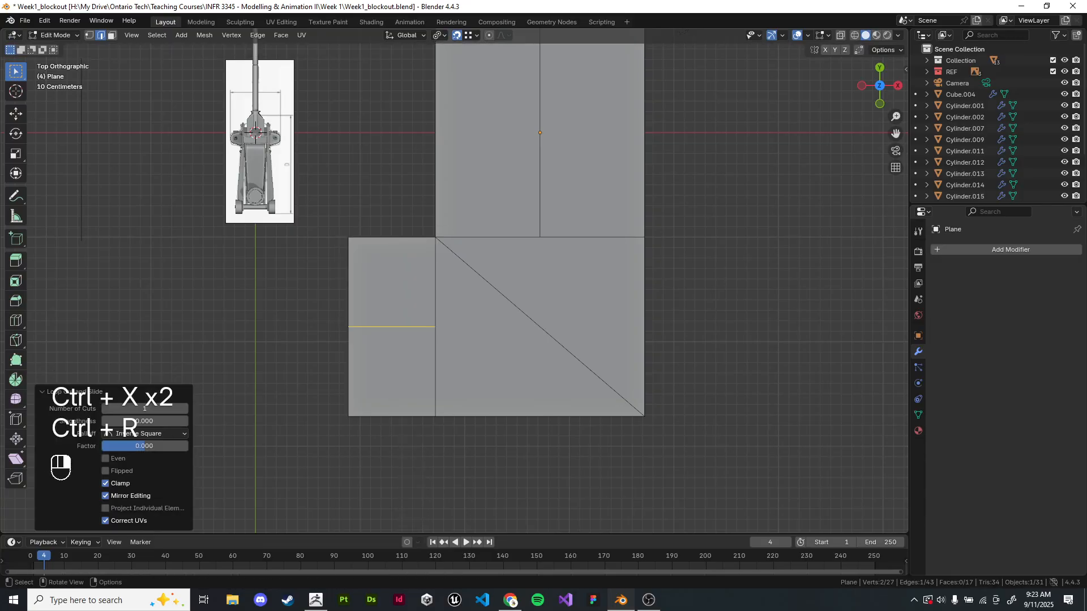
{"action": "left_click", "coordinate": [305, 326]}
{"action": "middle_click_drag", "start_coordinate": [306, 326], "coordinate": [272, 309], "text": "shift"}
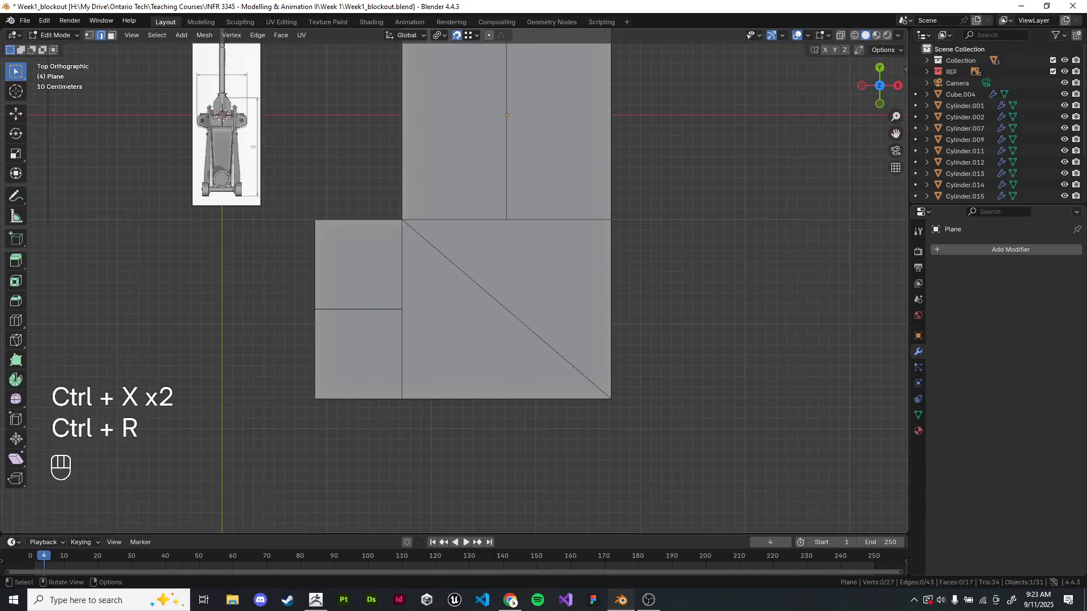
- Extrude the bottom edge below the diagonal block straight down to about that block's height
{"action": "left_click", "coordinate": [506, 399]}
{"action": "key", "text": "e"}
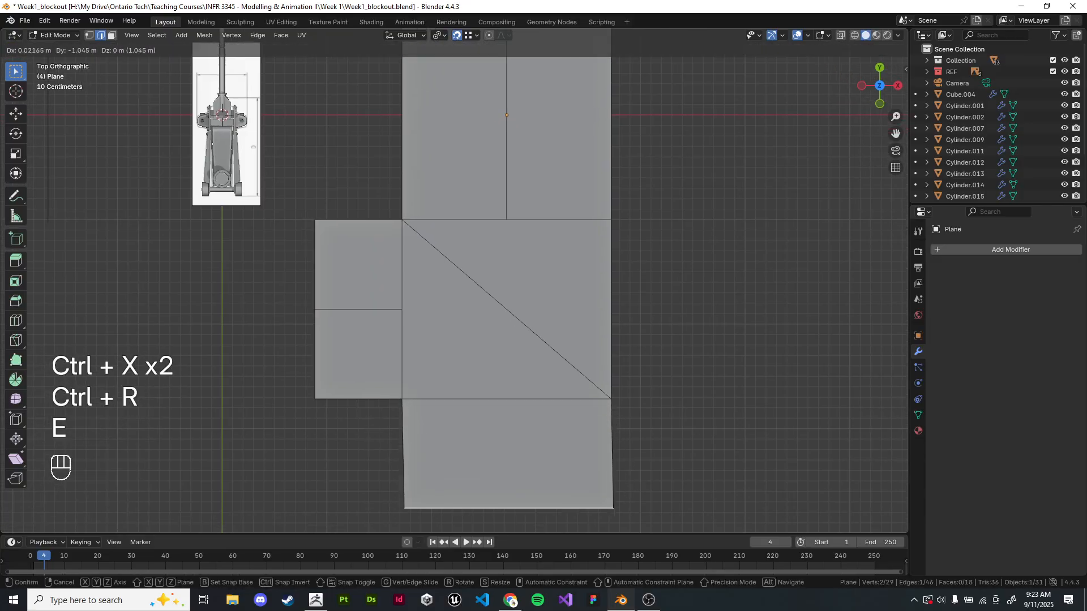
{"action": "left_click", "coordinate": [707, 362]}
{"action": "middle_click_drag", "start_coordinate": [707, 362], "coordinate": [648, 265], "text": "shift"}
{"action": "left_click", "coordinate": [648, 265]}
- Highlight the two faces on either side of the diagonal and clear the selection
{"action": "middle_click_drag", "start_coordinate": [480, 269], "coordinate": [519, 347], "text": "shift"}
{"action": "left_click", "coordinate": [112, 35]}
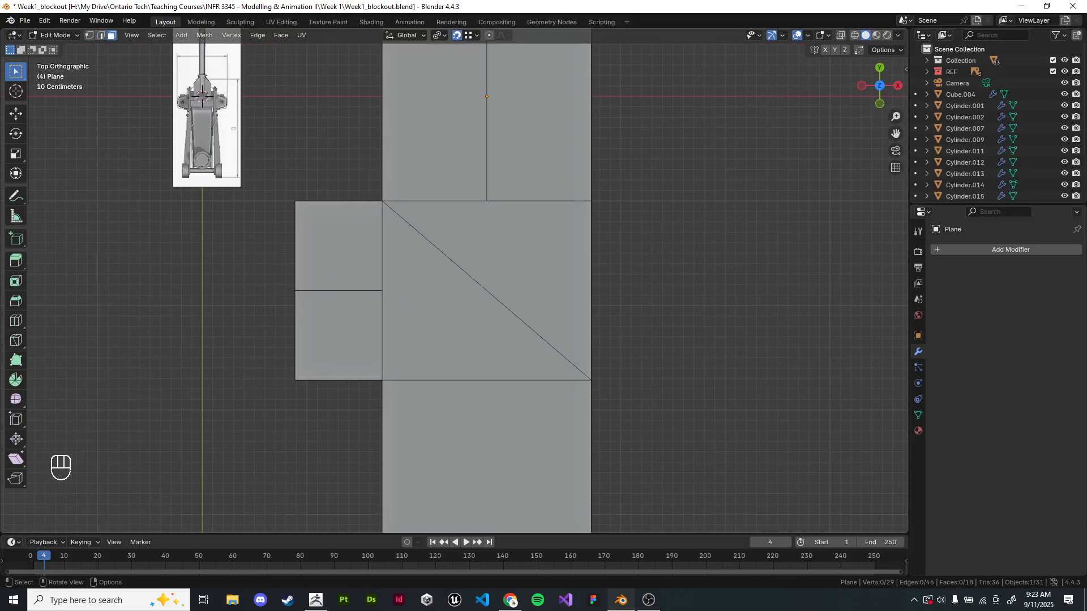
{"action": "left_click", "coordinate": [451, 320]}
{"action": "left_click", "coordinate": [521, 260], "text": "shift"}
{"action": "left_click", "coordinate": [648, 265]}
{"action": "middle_click_drag", "start_coordinate": [648, 265], "coordinate": [687, 290], "text": "shift"}
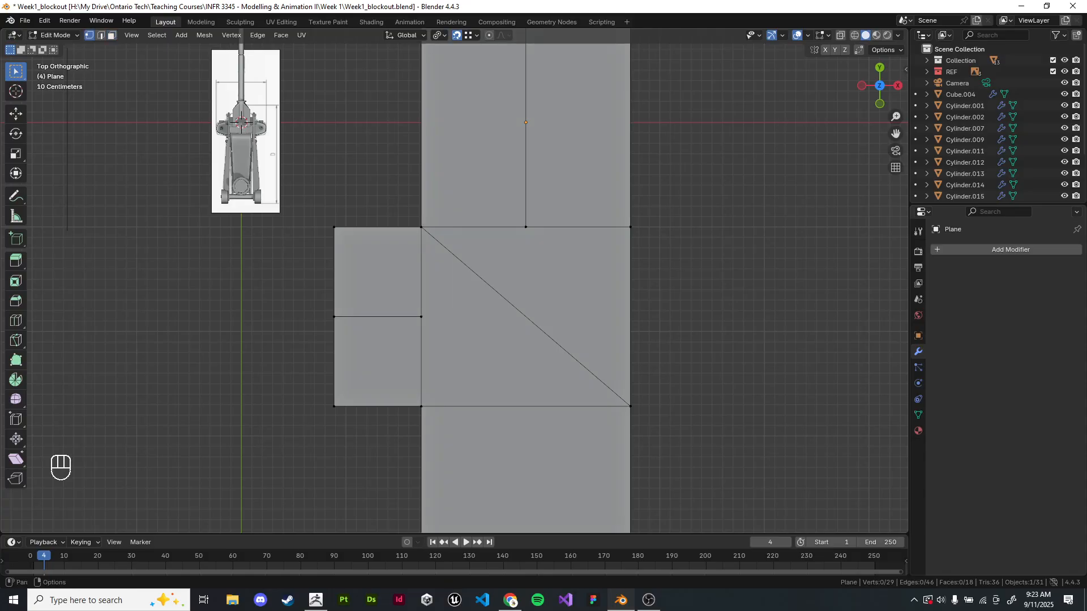
- Slide the centre vertex above the diagonal block upward and the midpoint vertex beside the side block outward to the left
{"action": "left_click", "coordinate": [526, 227]}
{"action": "key", "text": "g"}
{"action": "key", "text": "g"}
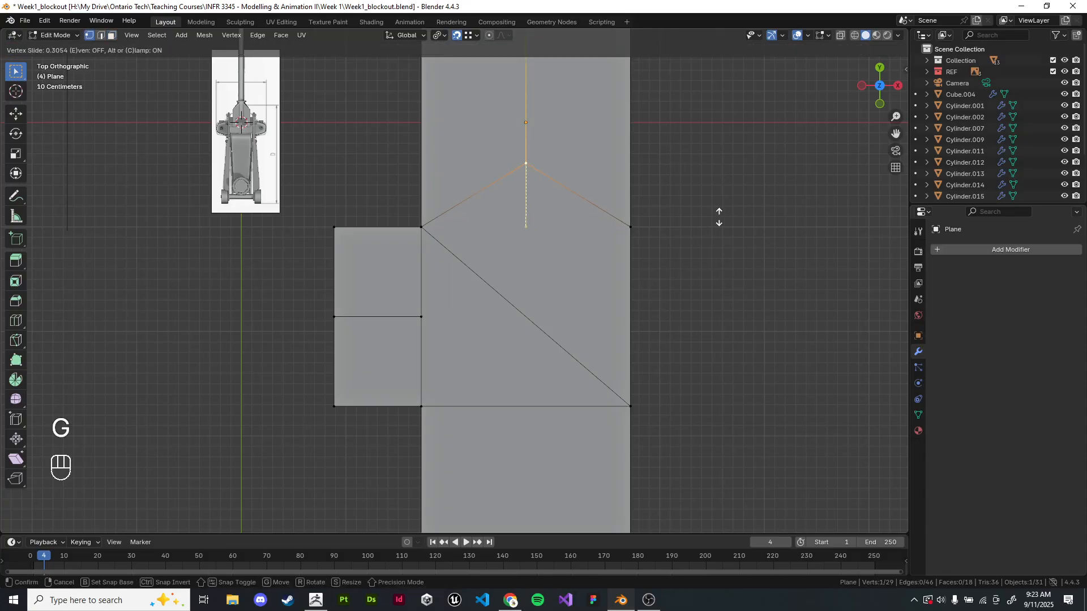
{"action": "right_click", "coordinate": [718, 218]}
{"action": "key", "text": "g"}
{"action": "key", "text": "g"}
{"action": "left_click", "coordinate": [725, 220]}
{"action": "left_click", "coordinate": [421, 317]}
{"action": "key", "text": "g"}
{"action": "key", "text": "g"}
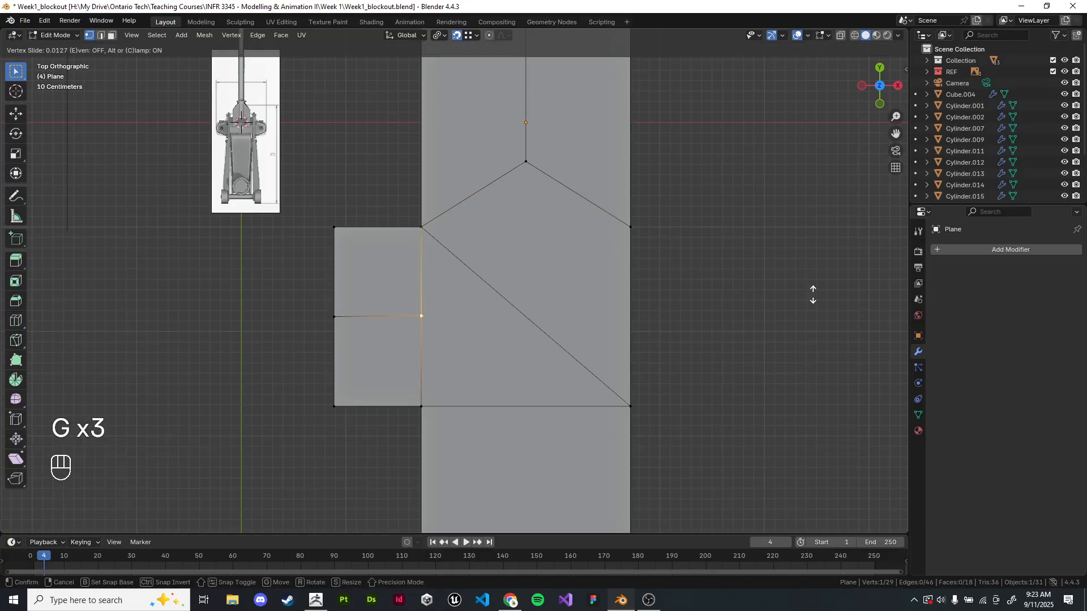
{"action": "left_click", "coordinate": [761, 294]}
{"action": "left_click", "coordinate": [760, 295]}
{"action": "scroll", "coordinate": [761, 295], "scroll_direction": "down", "scroll_amount": 5}
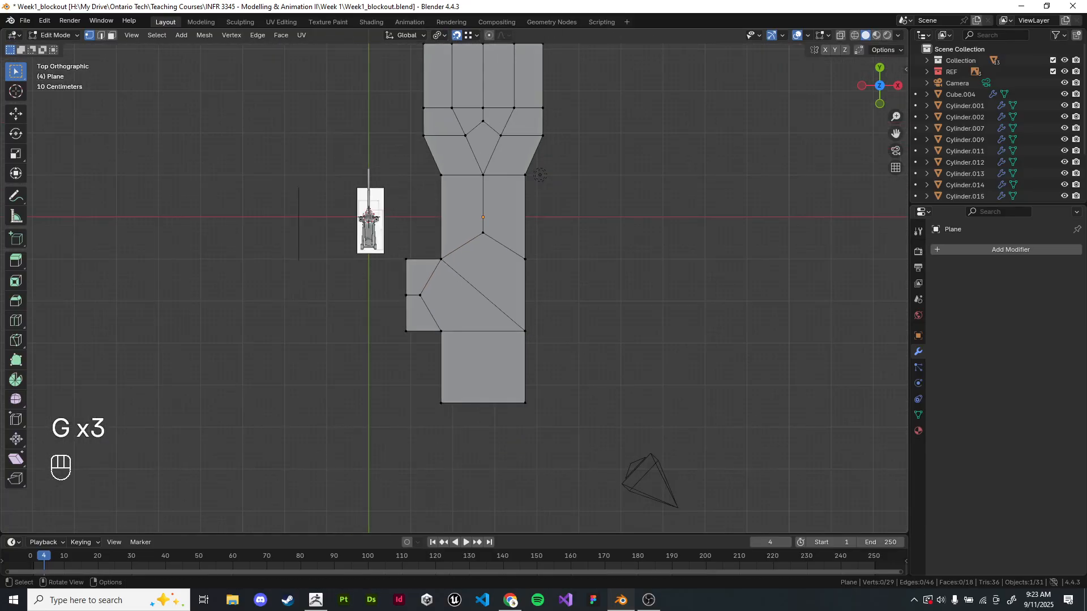
- Undo the last vertex slides around the diagonal block
{"action": "key", "text": "ctrl+z"}
{"action": "key", "text": "ctrl+z"}
{"action": "key", "text": "ctrl+z"}
{"action": "key", "text": "ctrl+z"}
{"action": "scroll", "coordinate": [510, 50], "scroll_direction": "up", "scroll_amount": 6}
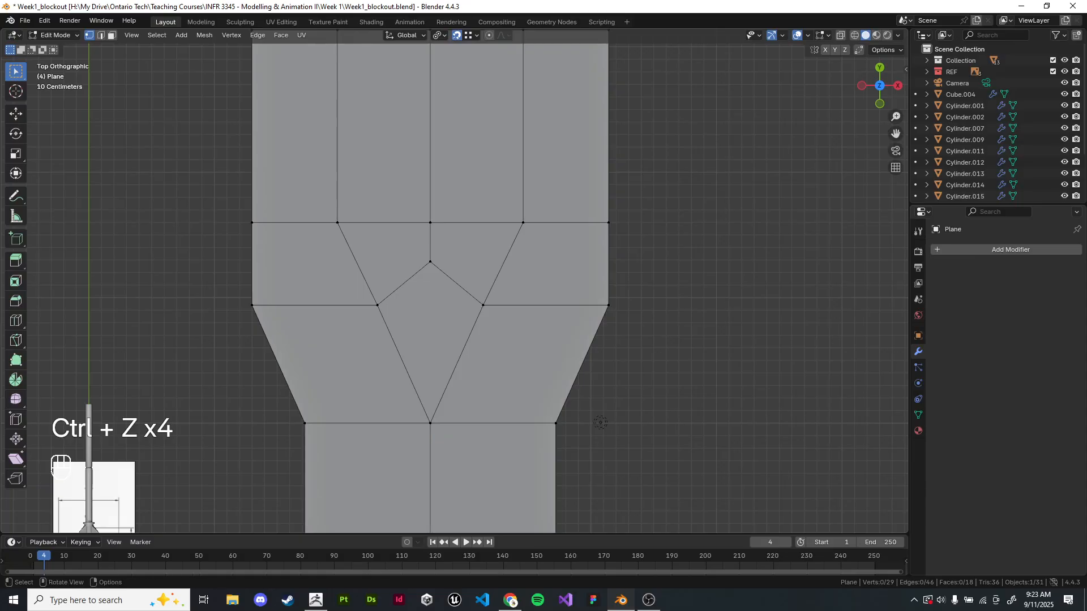
{"action": "middle_click_drag", "start_coordinate": [600, 423], "coordinate": [676, 362], "text": "shift"}
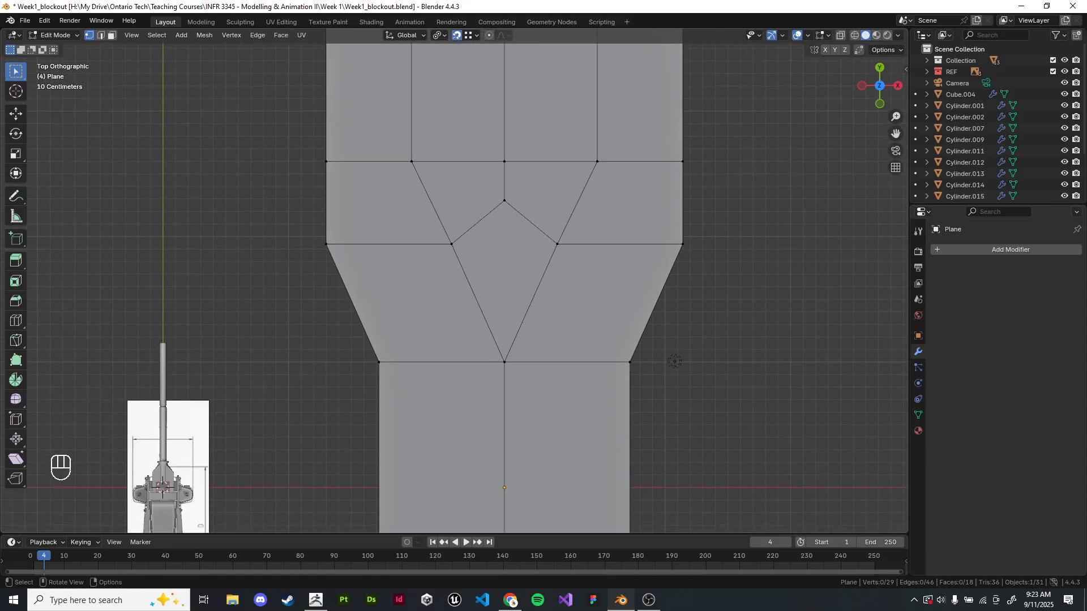
{"action": "scroll", "coordinate": [458, 283], "scroll_direction": "up", "scroll_amount": 2}
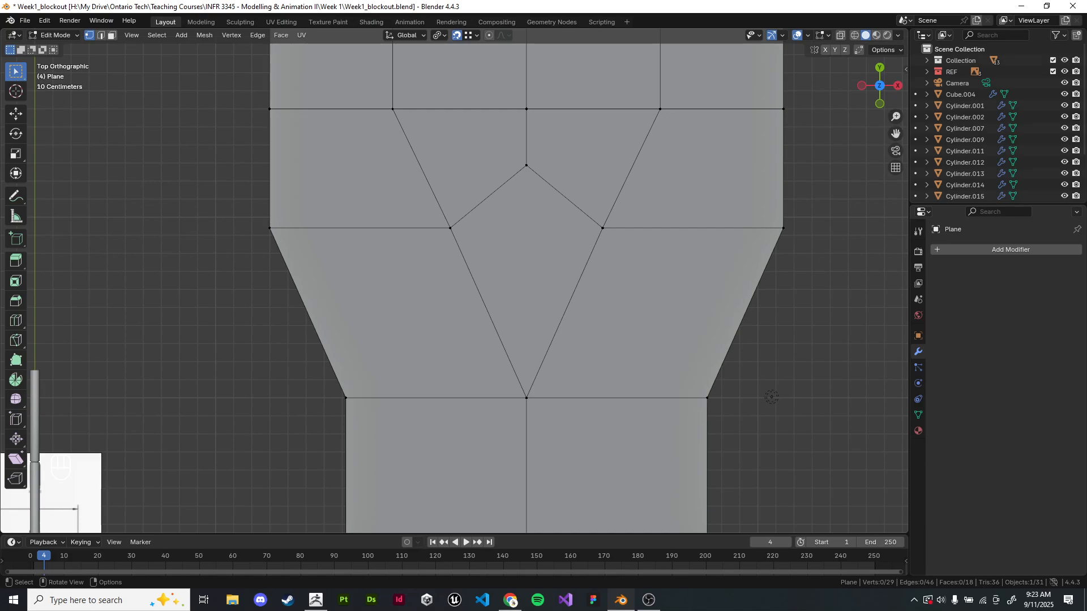
{"action": "scroll", "coordinate": [772, 396], "scroll_direction": "down", "scroll_amount": 5}
{"action": "middle_click_drag", "start_coordinate": [578, 325], "coordinate": [529, 339], "text": "shift"}
{"action": "scroll", "coordinate": [590, 390], "scroll_direction": "up", "scroll_amount": 3}
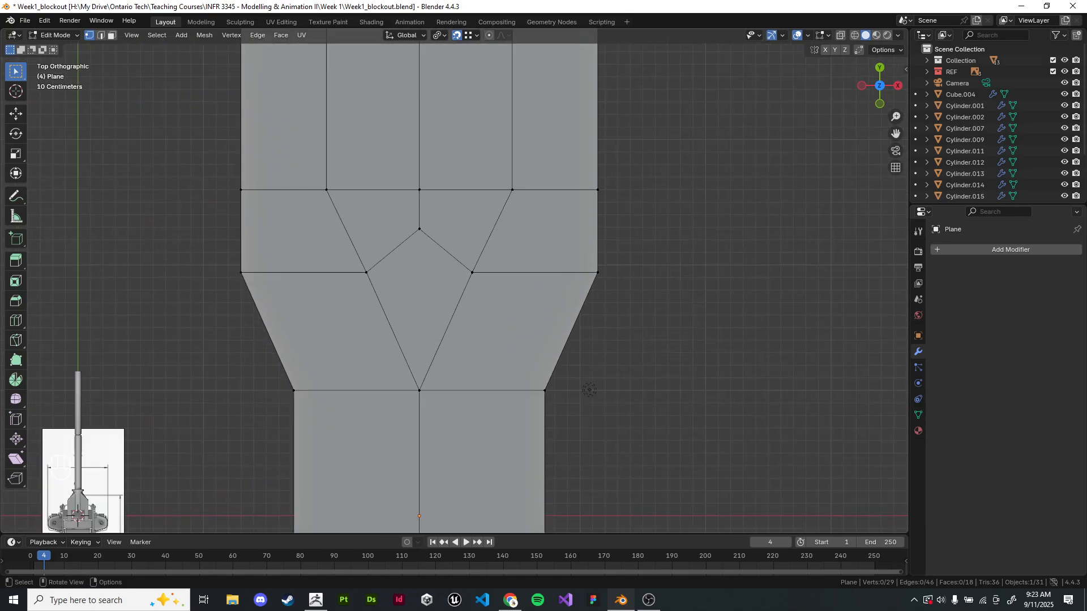
- Leave mesh editing, add a new plane and move it about 6.02 m along X beside the branching mesh
{"action": "key", "text": "Tab"}
{"action": "key", "text": "Tab"}
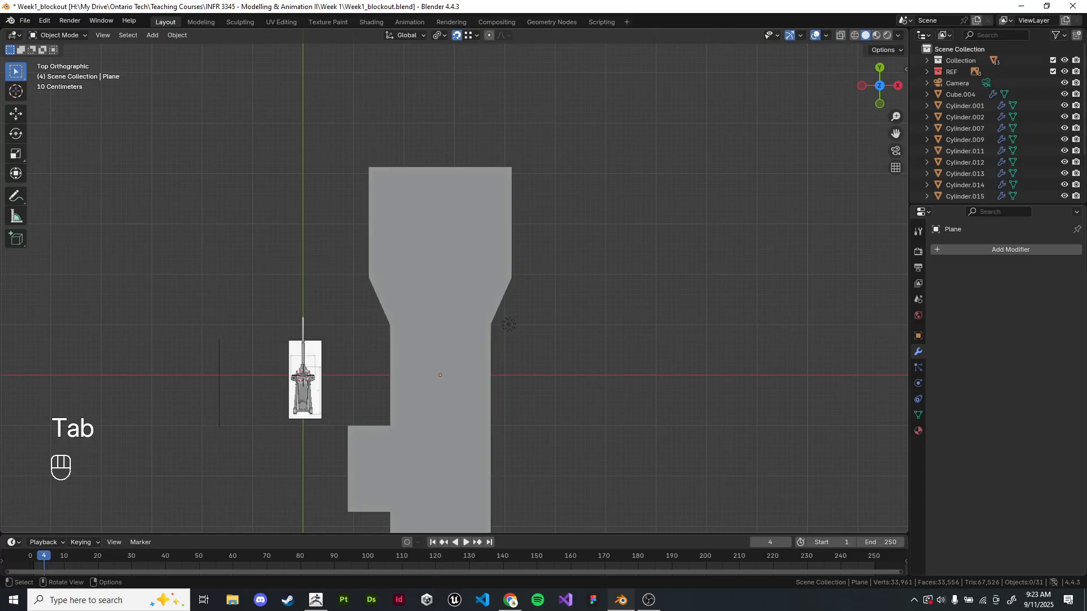
{"action": "key", "text": "Tab"}
{"action": "scroll", "coordinate": [556, 405], "scroll_direction": "down", "scroll_amount": 4}
{"action": "middle_click_drag", "start_coordinate": [557, 406], "coordinate": [512, 259], "text": "shift"}
{"action": "scroll", "coordinate": [512, 259], "scroll_direction": "up", "scroll_amount": 1}
{"action": "key", "text": "shift+a"}
{"action": "mouse_move", "coordinate": [512, 274]}
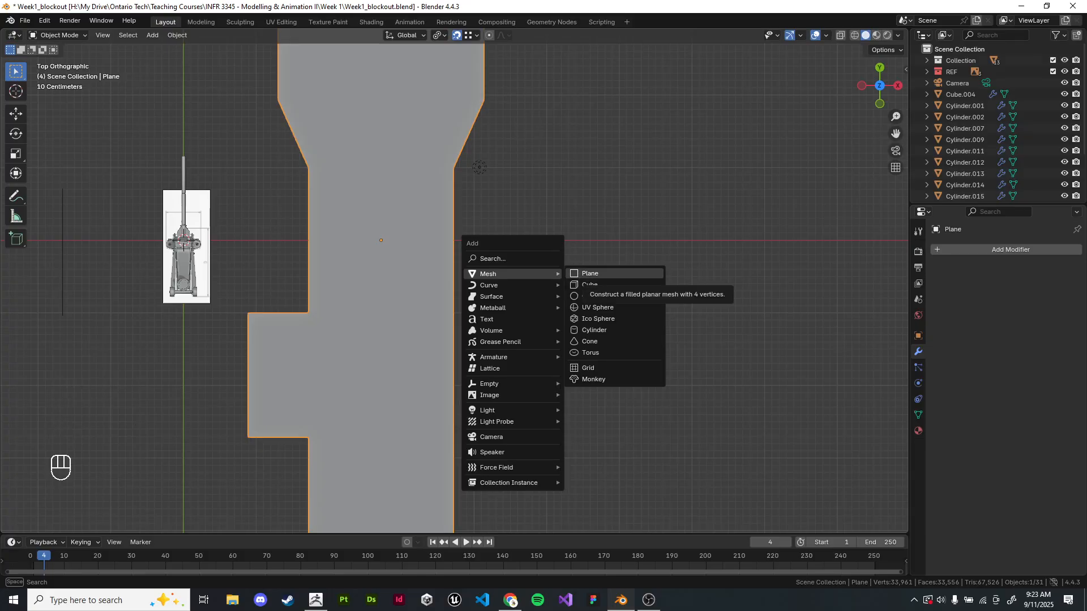
{"action": "left_click", "coordinate": [589, 274]}
{"action": "key", "text": "g"}
{"action": "middle_click", "coordinate": [634, 249]}
{"action": "left_click", "coordinate": [637, 249]}
{"action": "scroll", "coordinate": [641, 290], "scroll_direction": "up", "scroll_amount": 2}
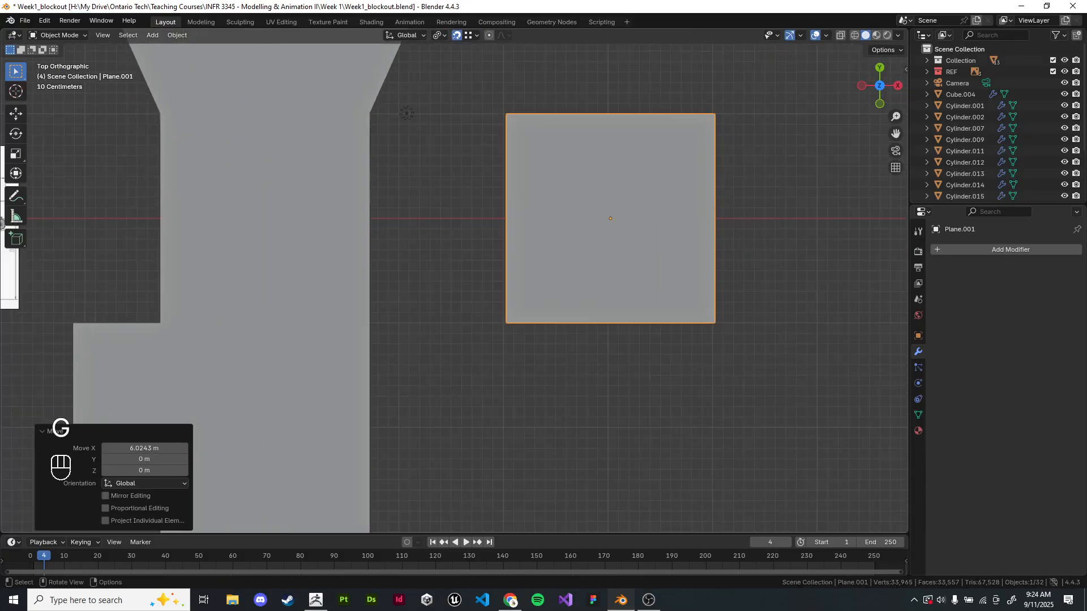
- Add a centred vertical loop cut to the new plane
{"action": "middle_click_drag", "start_coordinate": [650, 376], "coordinate": [584, 444], "text": "shift"}
{"action": "scroll", "coordinate": [584, 444], "scroll_direction": "up", "scroll_amount": 1}
{"action": "key", "text": "Tab"}
{"action": "left_click", "coordinate": [438, 412]}
{"action": "key", "text": "ctrl+r"}
{"action": "left_click", "coordinate": [563, 412]}
{"action": "right_click", "coordinate": [564, 412]}
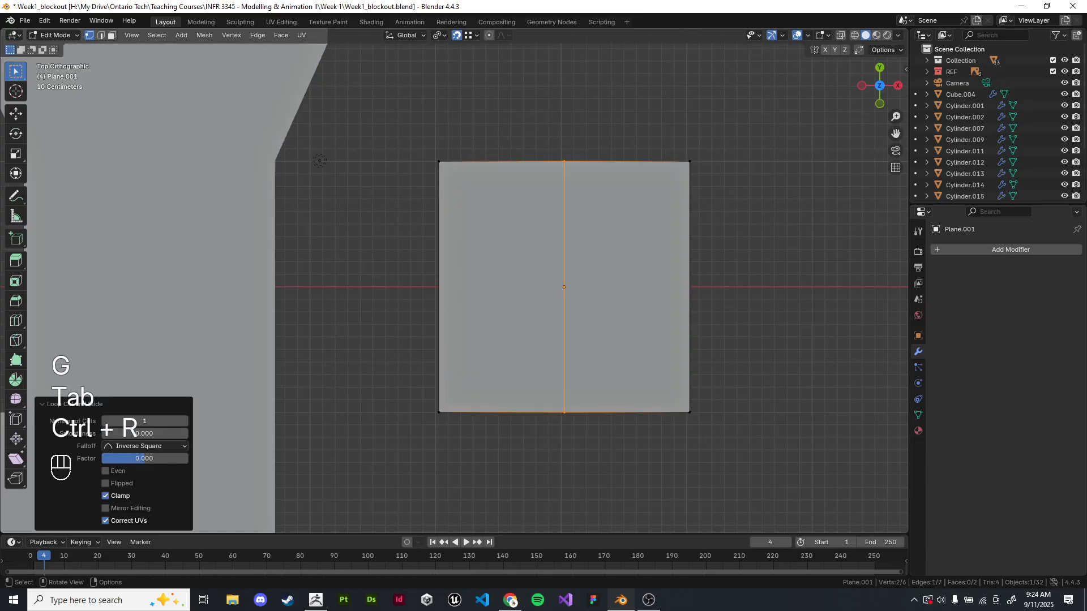
- Connect both bottom corners to the top edge's midpoint and dissolve the vertical centre edge between them
{"action": "left_click", "coordinate": [438, 411]}
{"action": "left_click", "coordinate": [564, 161], "text": "shift"}
{"action": "key", "text": "j"}
{"action": "left_click", "coordinate": [689, 412]}
{"action": "left_click", "coordinate": [563, 161], "text": "shift"}
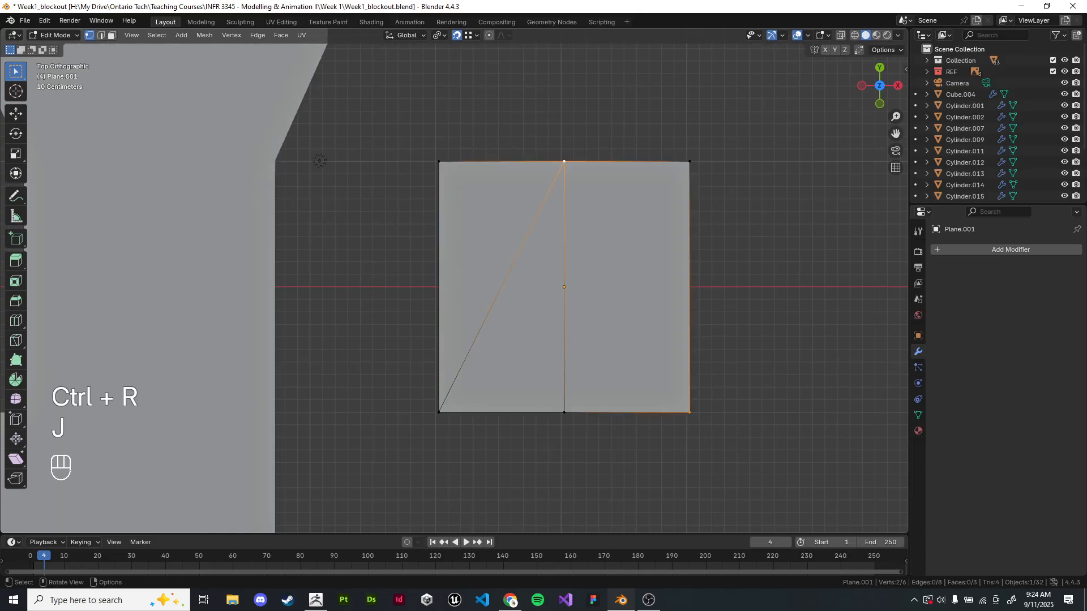
{"action": "key", "text": "j"}
{"action": "left_click", "coordinate": [101, 35]}
{"action": "left_click", "coordinate": [563, 287]}
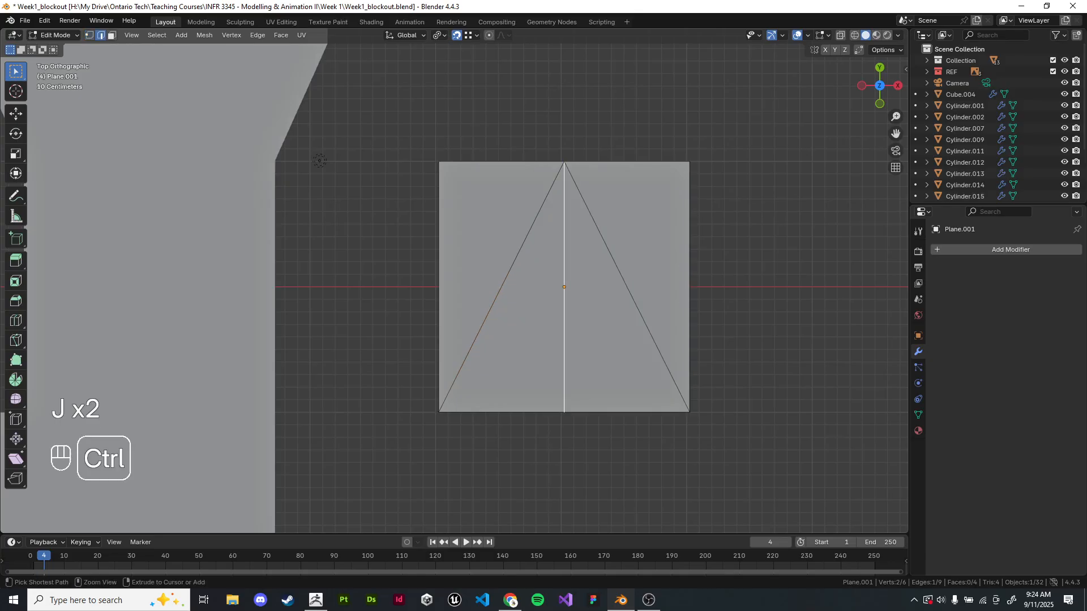
{"action": "key", "text": "ctrl+x"}
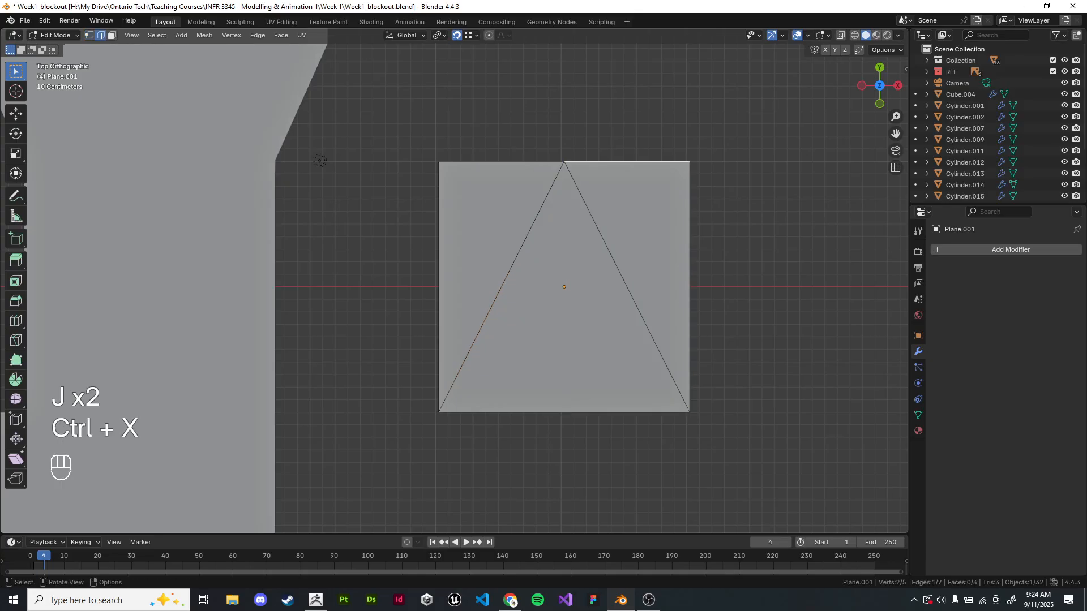
- Delete the plane's two upper corner vertices to leave a single triangle
{"action": "left_click", "coordinate": [89, 36]}
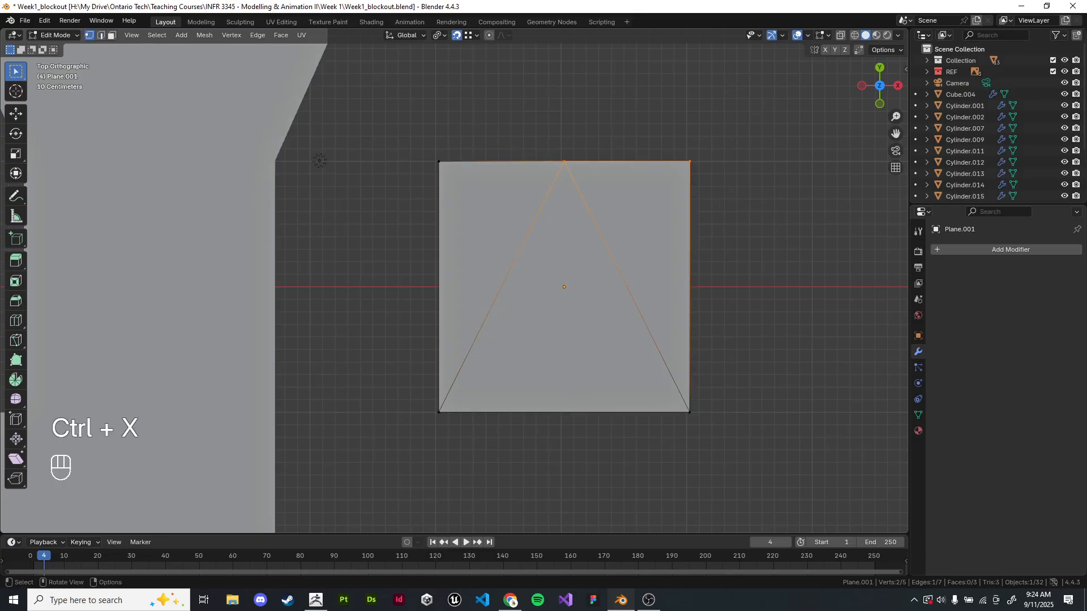
{"action": "left_click", "coordinate": [689, 161]}
{"action": "key", "text": "x"}
{"action": "left_click", "coordinate": [661, 164]}
{"action": "left_click", "coordinate": [438, 162]}
{"action": "key", "text": "x"}
{"action": "left_click", "coordinate": [441, 164]}
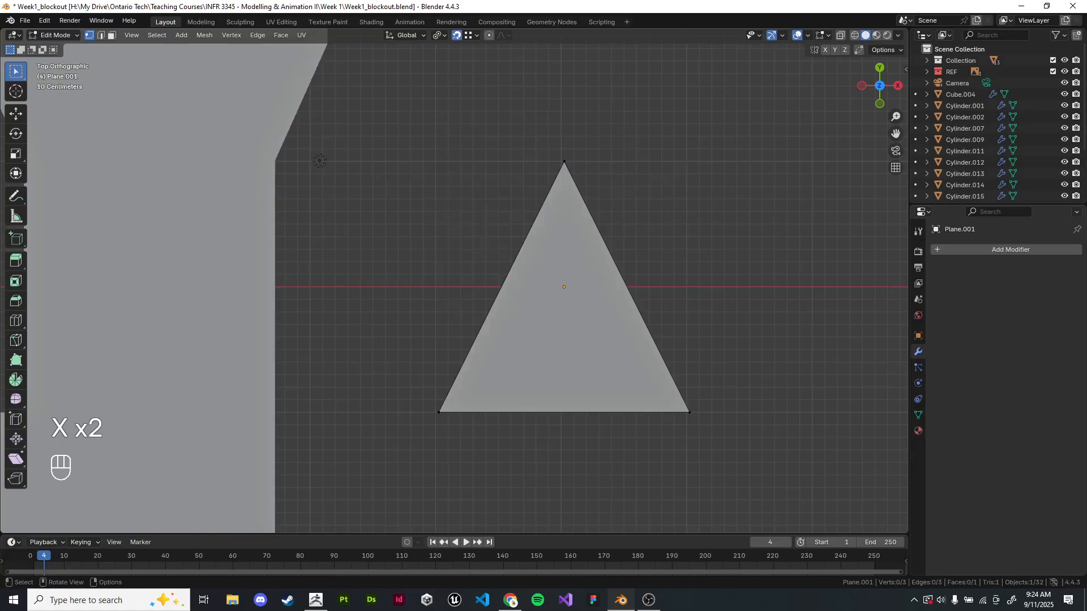
{"action": "middle_click_drag", "start_coordinate": [441, 164], "coordinate": [410, 151], "text": "shift"}
- Add a Subdivision Surface modifier to the triangle and return to editing its mesh
{"action": "key", "text": "Tab"}
{"action": "left_click", "coordinate": [1010, 249]}
{"action": "type", "text": "su"}
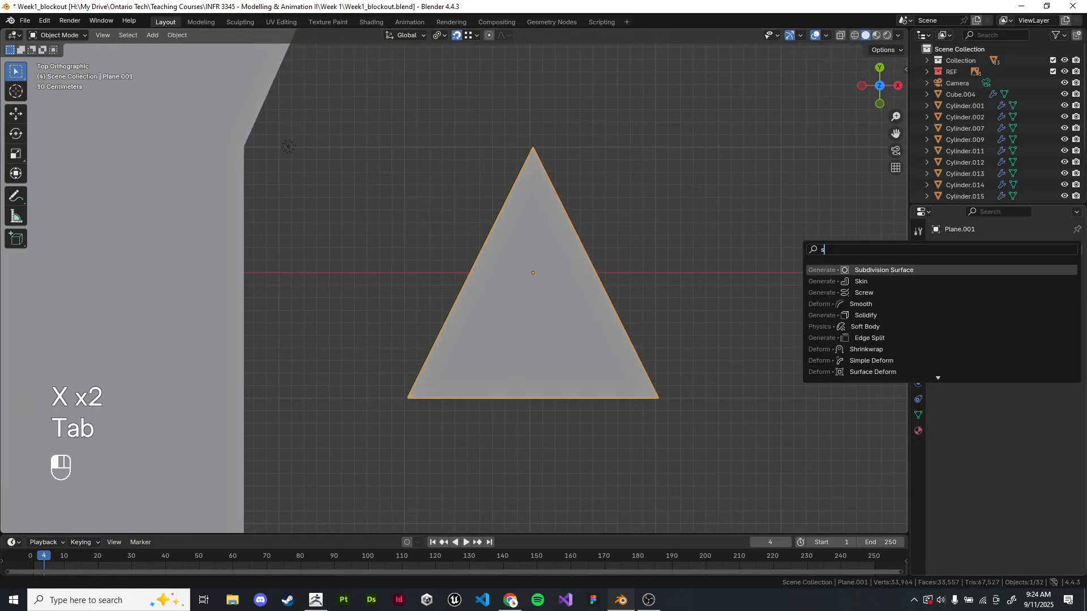
{"action": "key", "text": "Return"}
{"action": "key", "text": "Tab"}
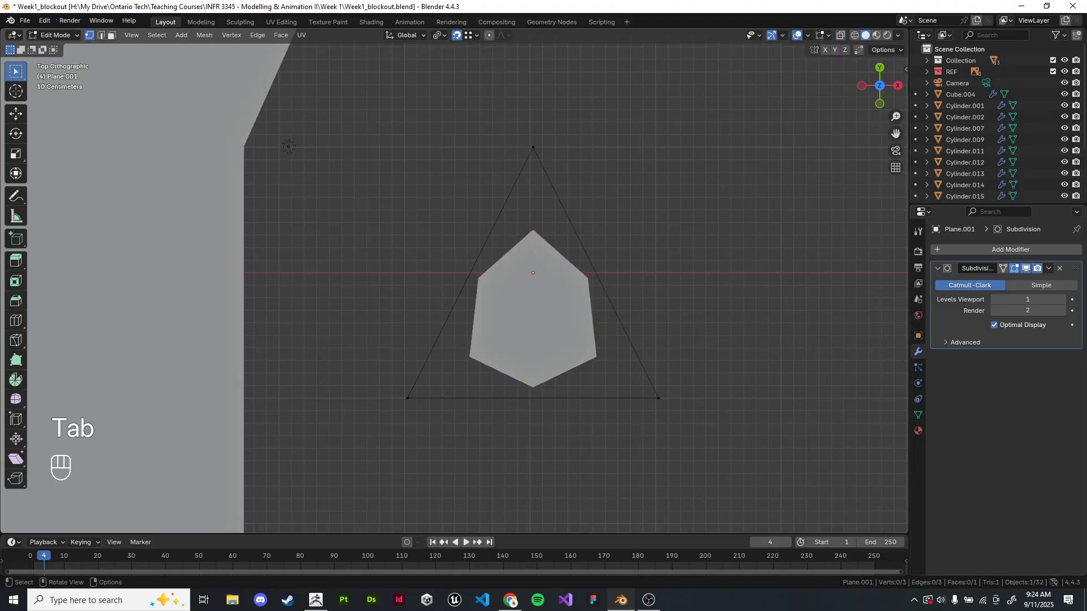
- Compare Simple and Catmull-Clark subdivision on the triangle and disable Optimal Display in its Subdivision modifier
{"action": "left_click", "coordinate": [1040, 285]}
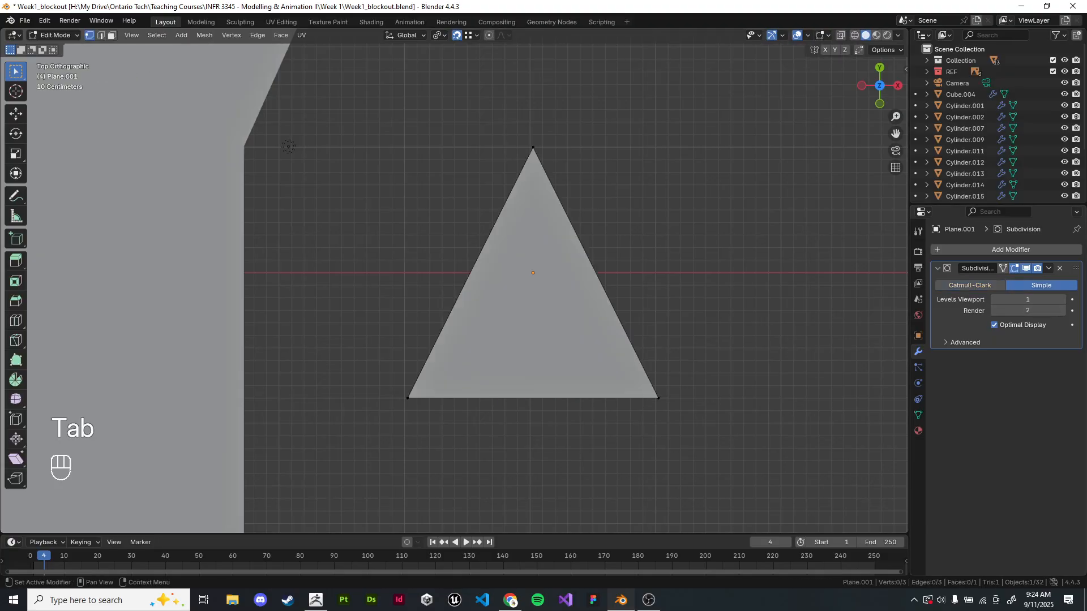
{"action": "left_click", "coordinate": [969, 286]}
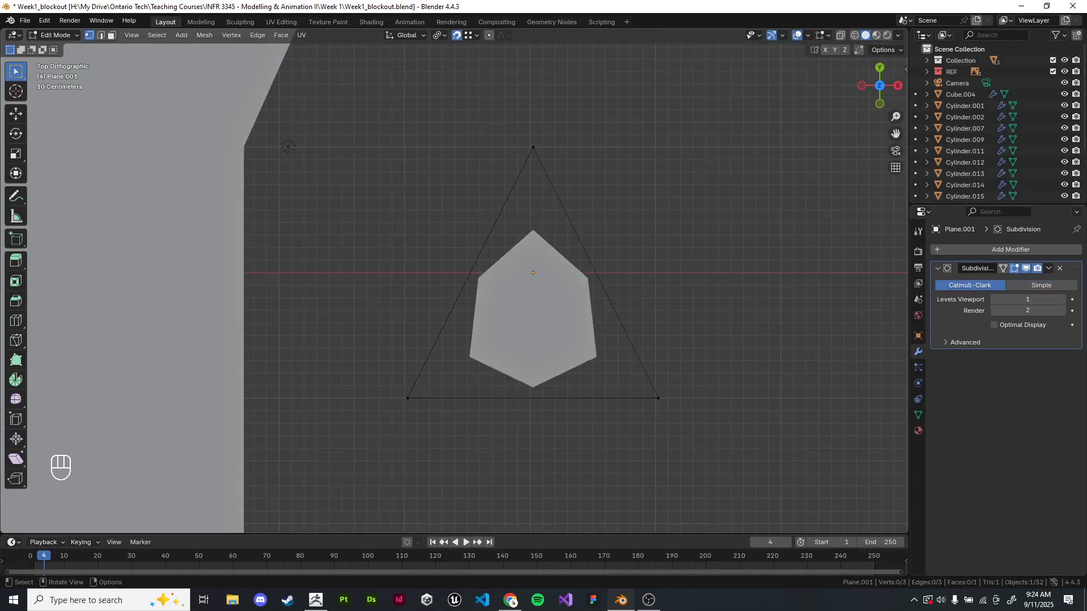
{"action": "scroll", "coordinate": [454, 281], "scroll_direction": "up", "scroll_amount": 2}
{"action": "key", "text": "Tab"}
- Enable the wireframe overlay for the viewport and deselect the triangle
{"action": "mouse_move", "coordinate": [532, 273]}
{"action": "middle_mouse_down", "text": "shift"}
{"action": "mouse_move", "coordinate": [511, 278]}
{"action": "mouse_move", "coordinate": [488, 252]}
{"action": "middle_mouse_up", "text": "shift"}
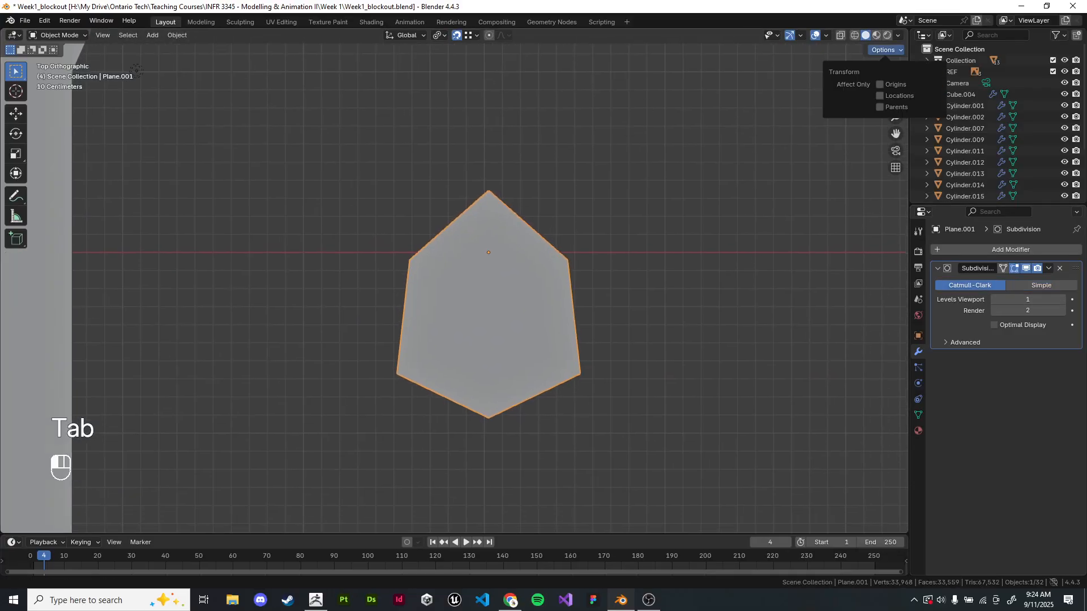
{"action": "left_click", "coordinate": [898, 35]}
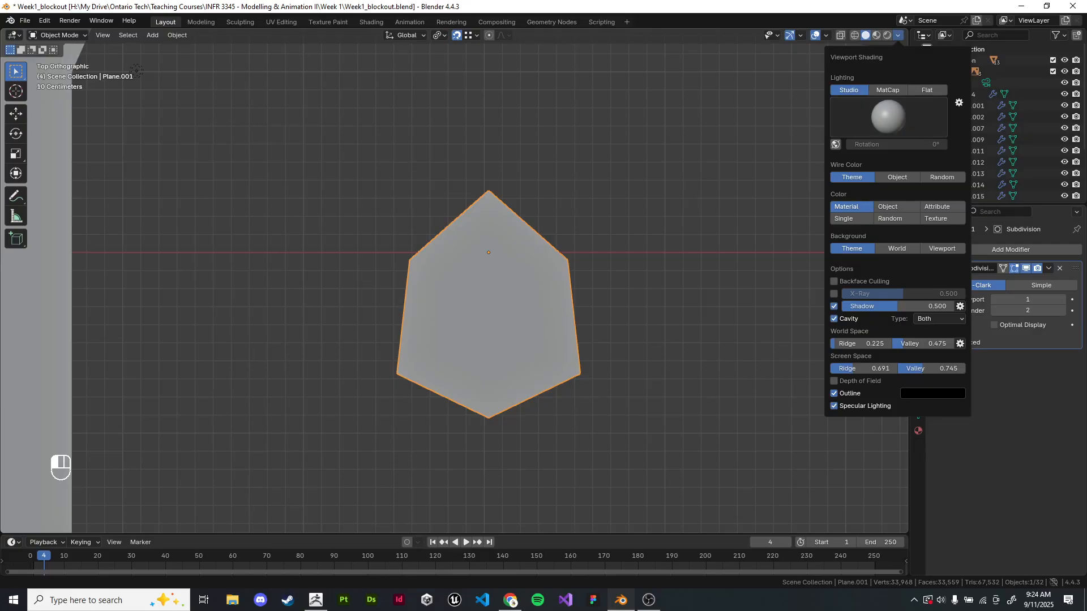
{"action": "left_click", "coordinate": [825, 36]}
{"action": "left_click", "coordinate": [756, 227]}
{"action": "left_click", "coordinate": [679, 243]}
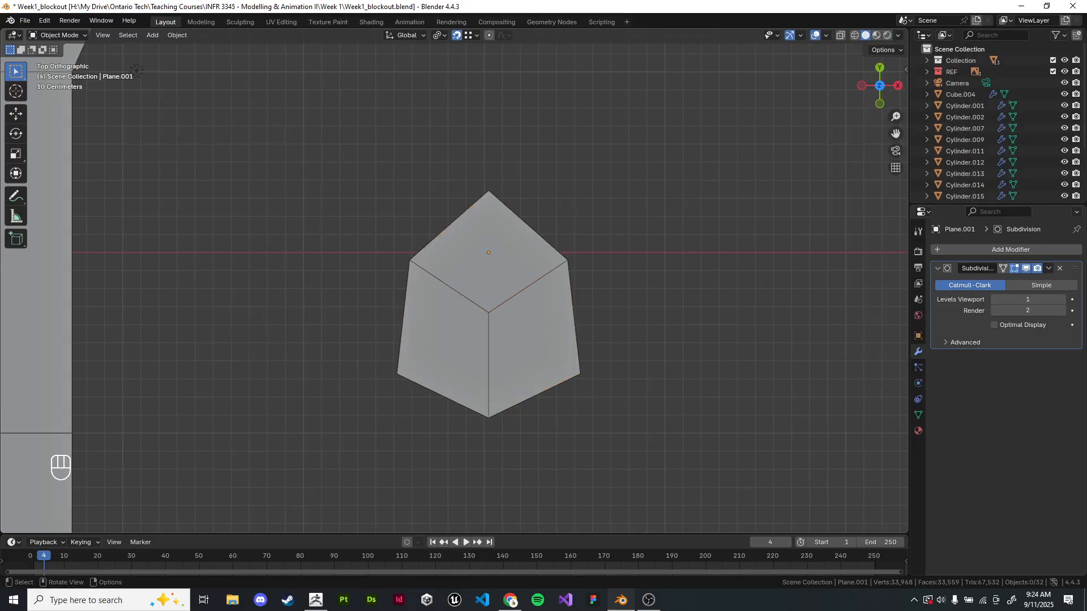
{"action": "scroll", "coordinate": [590, 292], "scroll_direction": "up", "scroll_amount": 1}
{"action": "mouse_move", "coordinate": [566, 283]}
{"action": "middle_mouse_down", "text": "shift"}
{"action": "mouse_move", "coordinate": [590, 291]}
{"action": "mouse_move", "coordinate": [576, 269]}
{"action": "middle_mouse_up", "text": "shift"}
- Set the triangle's Subdivision modifier to Simple and compare its wireframe with the edge-flow pattern beside it
{"action": "left_click", "coordinate": [1040, 285]}
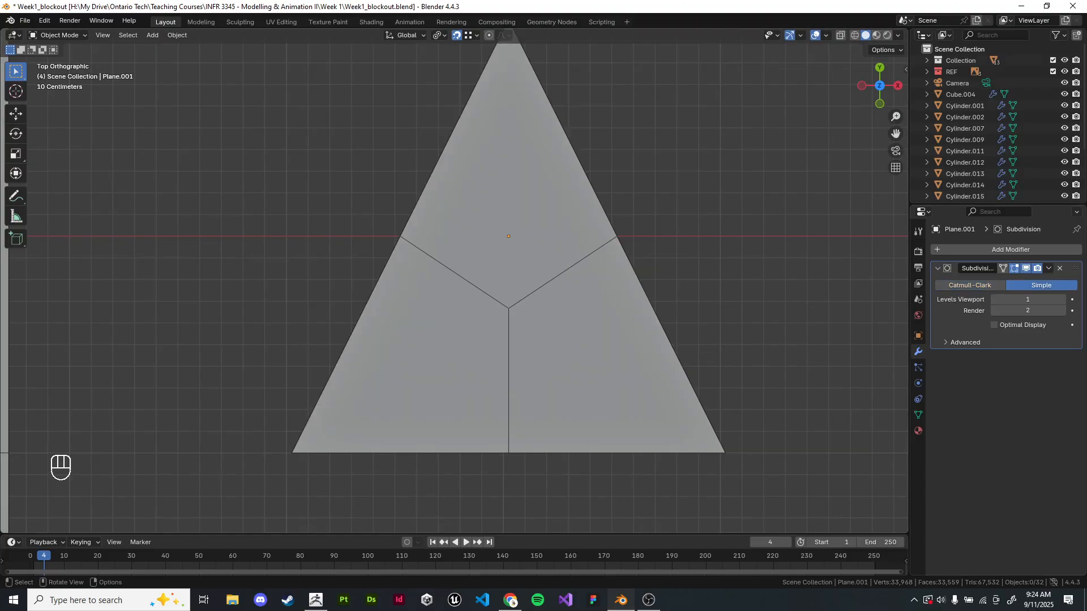
{"action": "scroll", "coordinate": [454, 280], "scroll_direction": "down", "scroll_amount": 4}
{"action": "scroll", "coordinate": [455, 281], "scroll_direction": "up", "scroll_amount": 1}
{"action": "scroll", "coordinate": [454, 281], "scroll_direction": "down", "scroll_amount": 1}
{"action": "middle_click_drag", "start_coordinate": [396, 238], "coordinate": [568, 286], "text": "shift"}
{"action": "scroll", "coordinate": [454, 280], "scroll_direction": "down", "scroll_amount": 2}
{"action": "middle_click_drag", "start_coordinate": [454, 281], "coordinate": [502, 345], "text": "shift"}
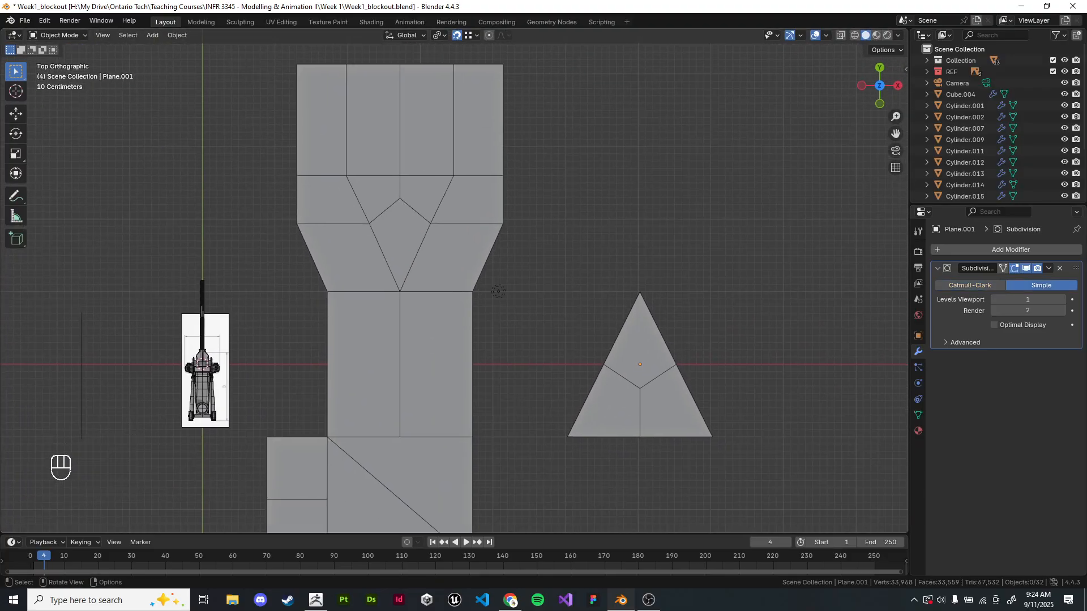
- Move the triangle about -1.1 m in X and 1.54 m in Y toward the pattern and rotate it 180°
{"action": "left_click", "coordinate": [655, 336]}
{"action": "key", "text": "g"}
{"action": "left_click", "coordinate": [573, 223]}
{"action": "type", "text": "r1"}
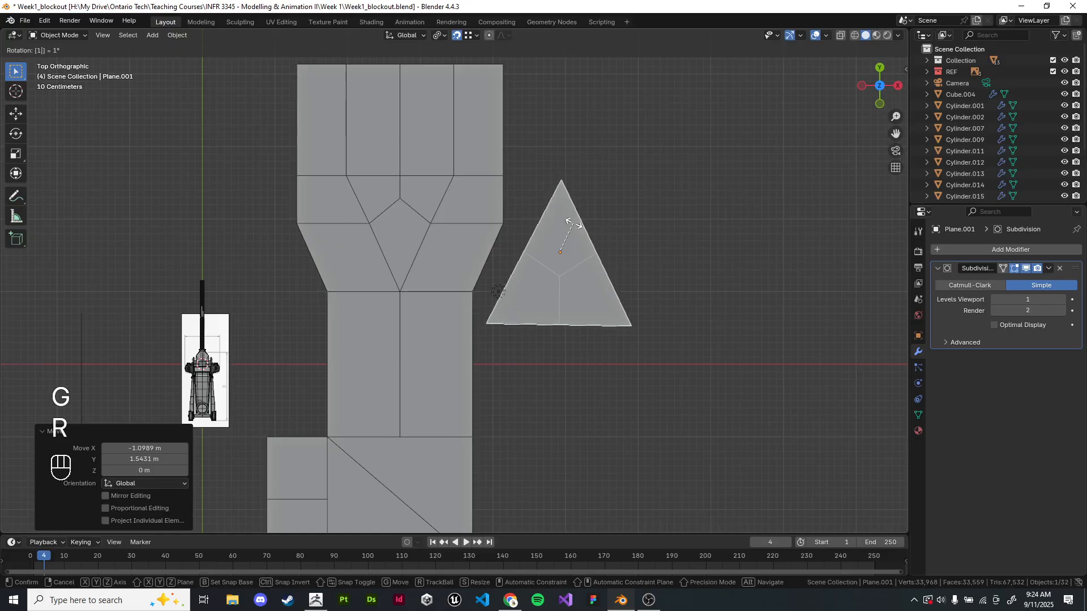
{"action": "type", "text": "80"}
{"action": "key", "text": "Return"}
{"action": "key", "text": "KP_Divide"}
{"action": "key", "text": "slash"}
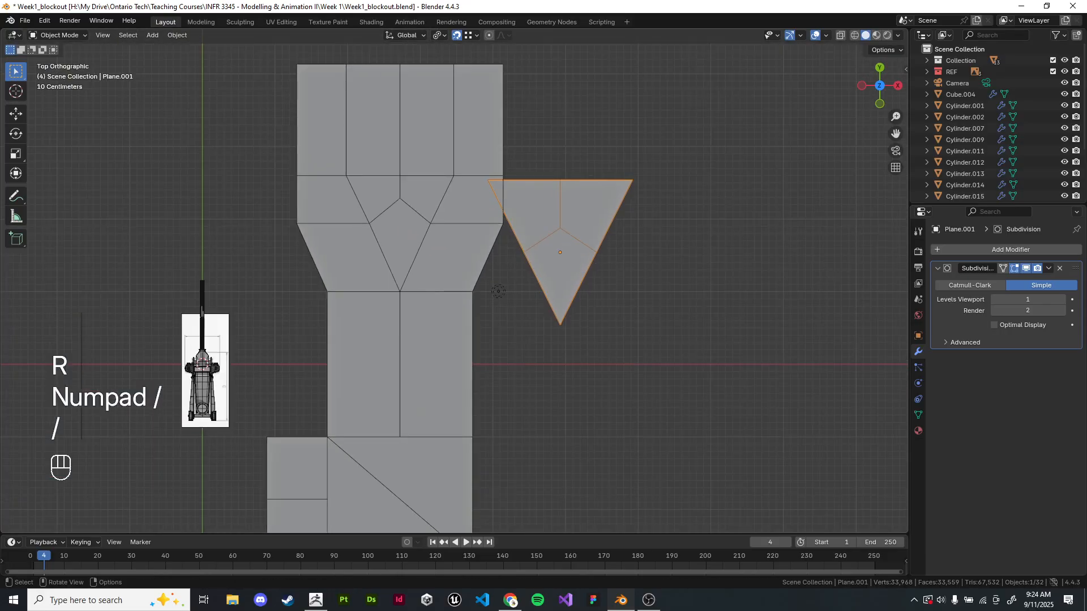
- Scale the inverted triangle down and place it beside the pattern's pentagon area for comparison
{"action": "key", "text": "s"}
{"action": "left_click", "coordinate": [560, 252]}
{"action": "scroll", "coordinate": [454, 281], "scroll_direction": "up", "scroll_amount": 3}
{"action": "key", "text": "g"}
{"action": "left_click", "coordinate": [548, 197]}
{"action": "key", "text": "s"}
{"action": "left_click", "coordinate": [548, 197]}
{"action": "key", "text": "g"}
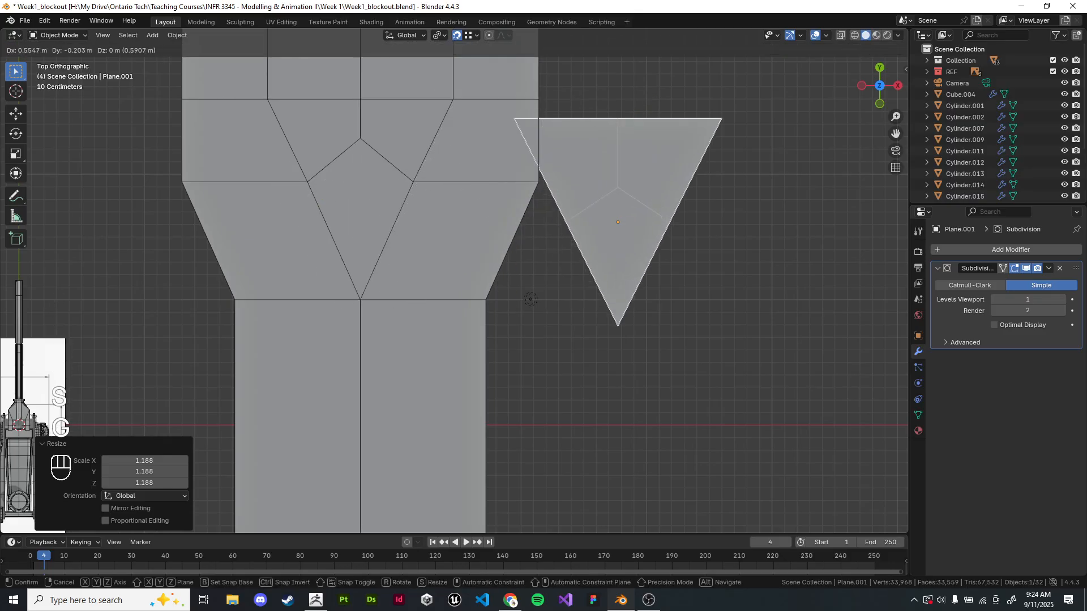
{"action": "left_click", "coordinate": [658, 219]}
{"action": "scroll", "coordinate": [454, 280], "scroll_direction": "down", "scroll_amount": 2}
{"action": "left_click", "coordinate": [714, 237]}
{"action": "middle_click_drag", "start_coordinate": [596, 238], "coordinate": [621, 236], "text": "shift"}
{"action": "left_click", "coordinate": [621, 236]}
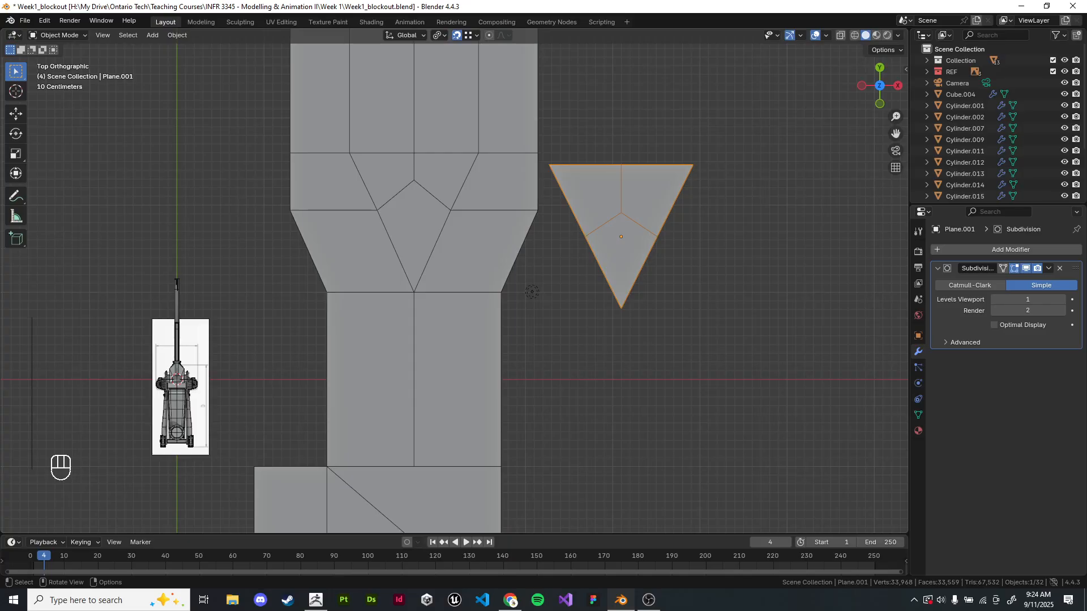
{"action": "middle_click_drag", "start_coordinate": [621, 236], "coordinate": [634, 264], "text": "shift"}
{"action": "left_click", "coordinate": [719, 264]}
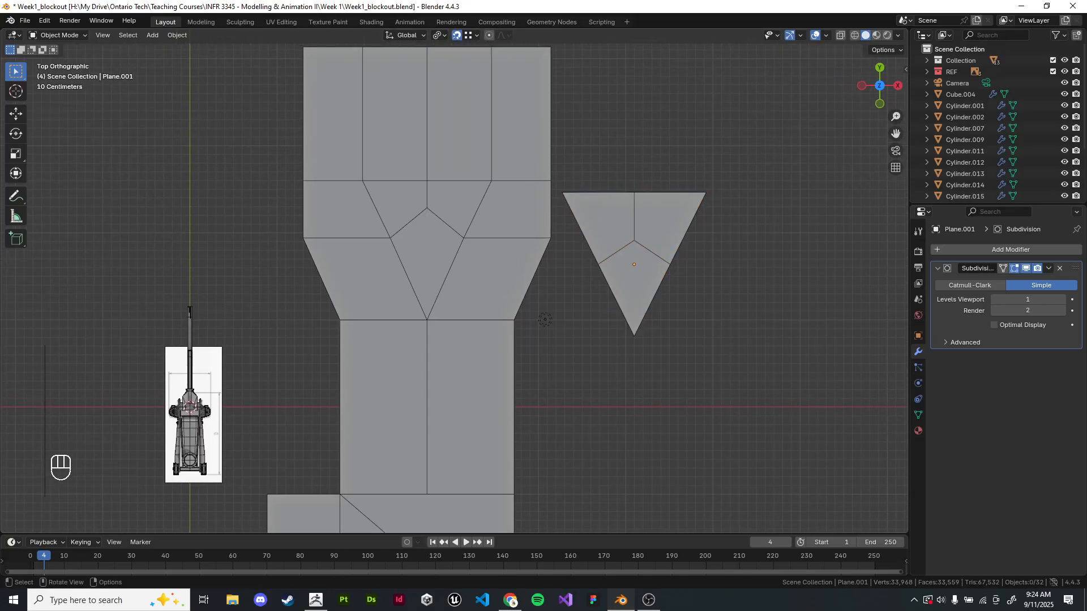
- Delete the inverted triangle object
{"action": "key", "text": "x"}
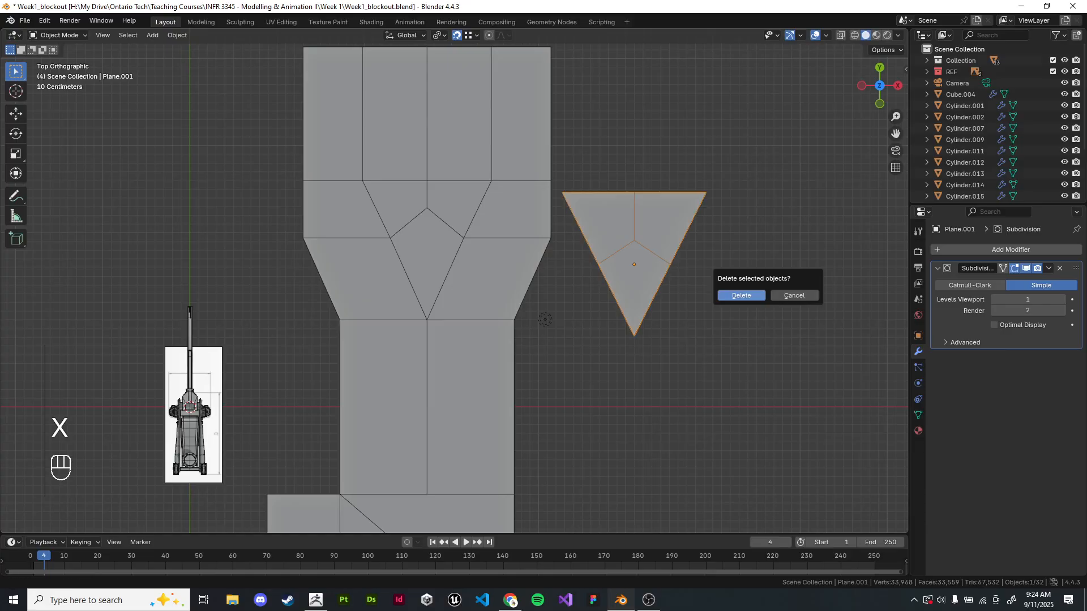
{"action": "left_click", "coordinate": [741, 295]}
{"action": "scroll", "coordinate": [454, 280], "scroll_direction": "up", "scroll_amount": 1}
{"action": "middle_click_drag", "start_coordinate": [509, 317], "coordinate": [623, 272], "text": "shift"}
{"action": "left_click", "coordinate": [634, 238]}
{"action": "scroll", "coordinate": [555, 232], "scroll_direction": "down", "scroll_amount": 5}
{"action": "left_click", "coordinate": [551, 227]}
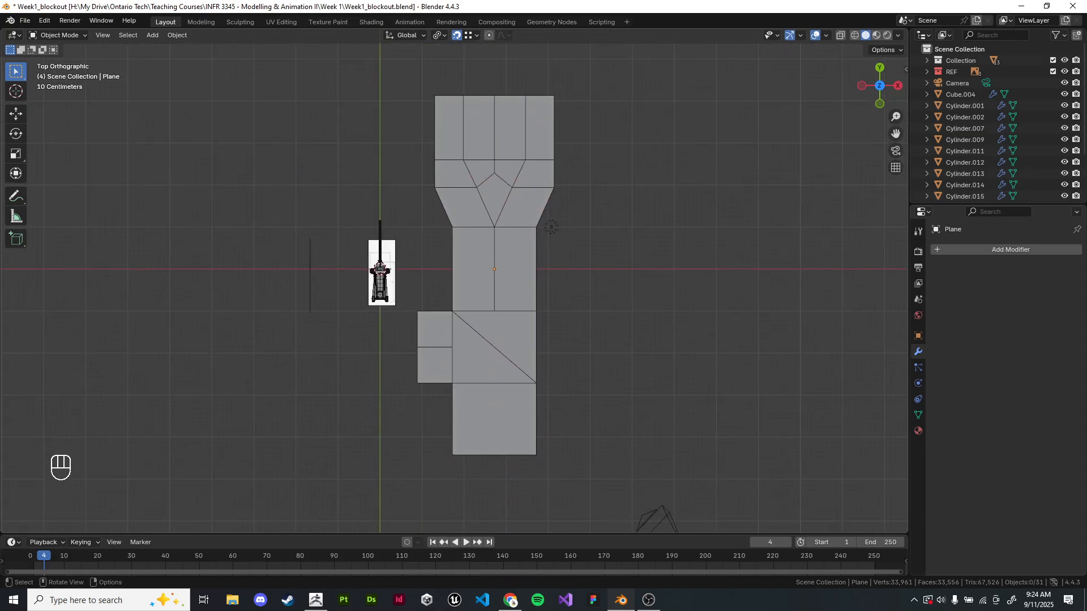
- Add a Subdivision Surface modifier to the pattern plane and start editing its mesh
{"action": "left_click", "coordinate": [523, 255]}
{"action": "middle_click_drag", "start_coordinate": [498, 303], "coordinate": [458, 257], "text": "shift"}
{"action": "left_click", "coordinate": [1005, 249]}
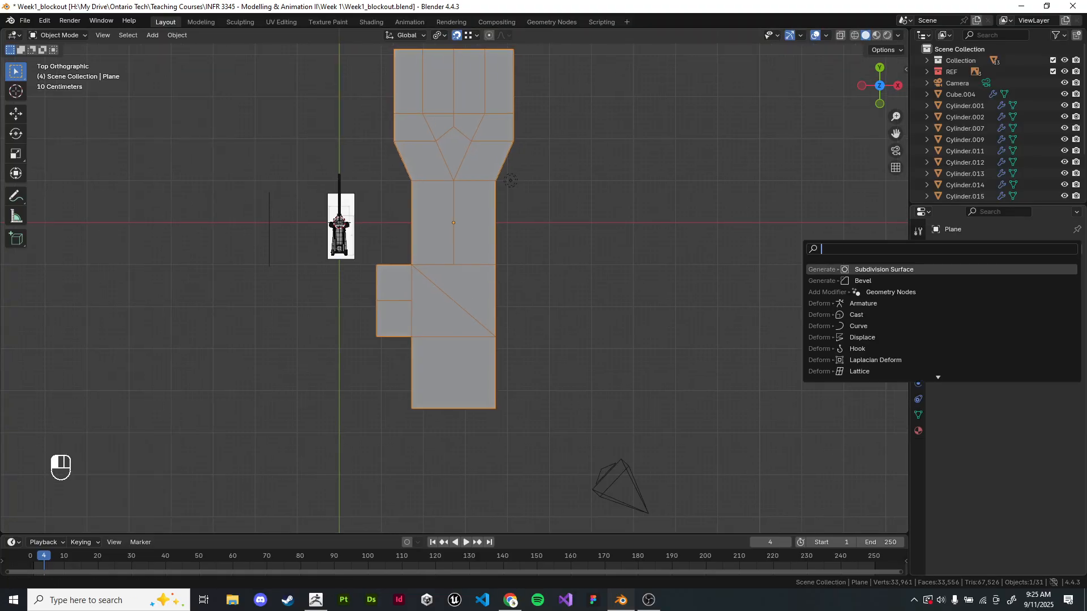
{"action": "key", "text": "Return"}
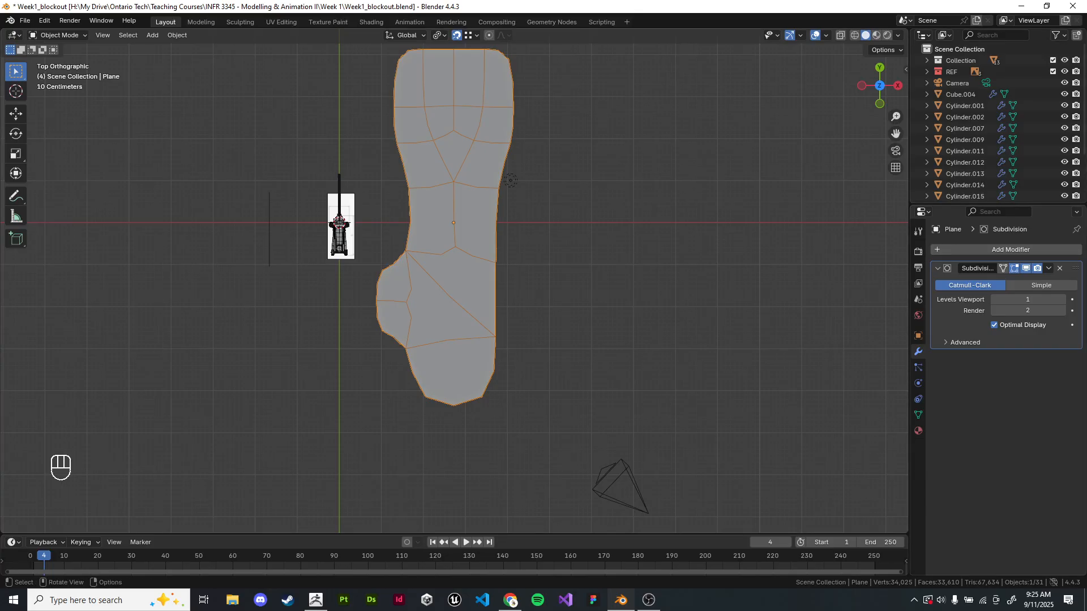
{"action": "key", "text": "Tab"}
{"action": "scroll", "coordinate": [358, 287], "scroll_direction": "up", "scroll_amount": 4}
- Try a centred loop cut with a bevel across the plane's side arm, and undo both
{"action": "key", "text": "ctrl+r"}
{"action": "left_click", "coordinate": [434, 315]}
{"action": "right_click", "coordinate": [434, 315]}
{"action": "key", "text": "ctrl+b"}
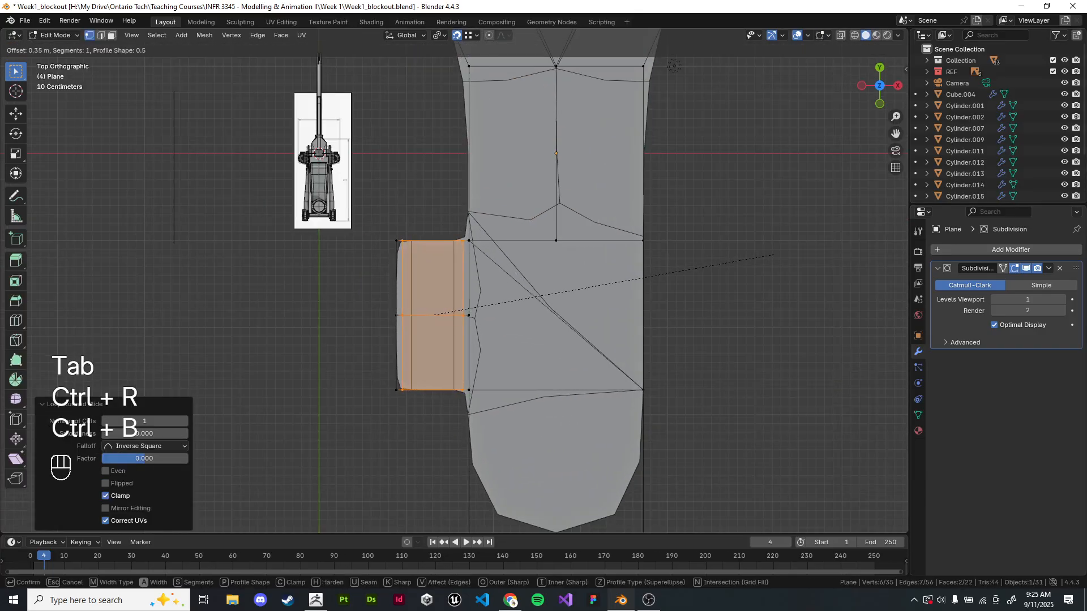
{"action": "left_click", "coordinate": [774, 255]}
{"action": "middle_click_drag", "start_coordinate": [774, 255], "coordinate": [753, 213], "text": "shift"}
{"action": "key", "text": "ctrl+z"}
{"action": "key", "text": "ctrl+z"}
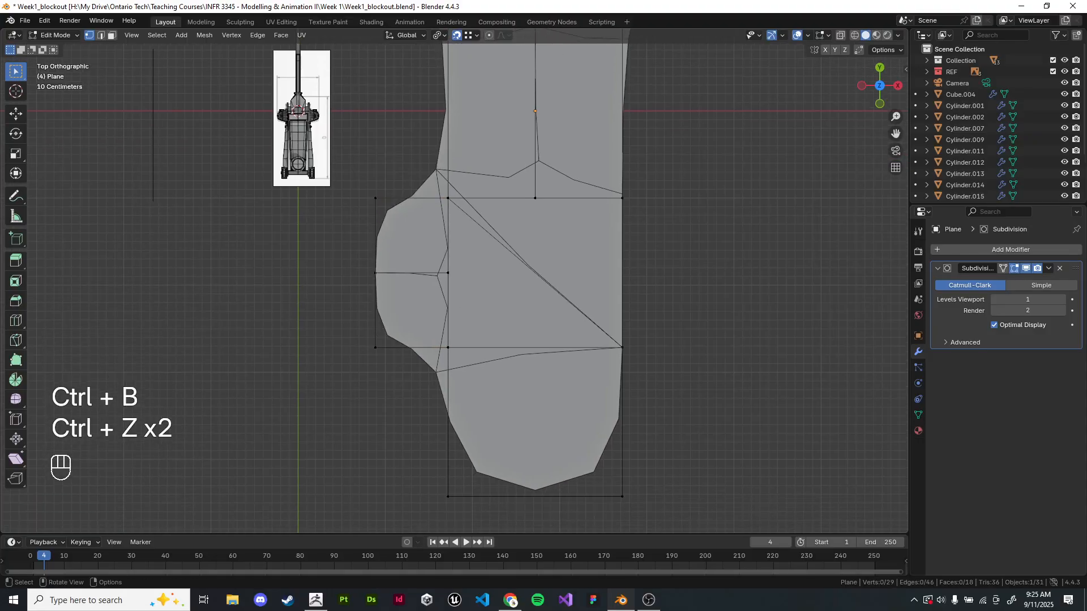
- Add a vertical loop cut to the side arm and slide it close to the arm's outer edge
{"action": "key", "text": "ctrl+r"}
{"action": "left_click", "coordinate": [411, 273]}
{"action": "right_click", "coordinate": [412, 273]}
{"action": "key", "text": "g"}
{"action": "key", "text": "g"}
{"action": "left_click", "coordinate": [800, 226]}
{"action": "left_click", "coordinate": [803, 228]}
{"action": "middle_click_drag", "start_coordinate": [803, 227], "coordinate": [772, 150], "text": "shift"}
{"action": "scroll", "coordinate": [772, 151], "scroll_direction": "up", "scroll_amount": 1}
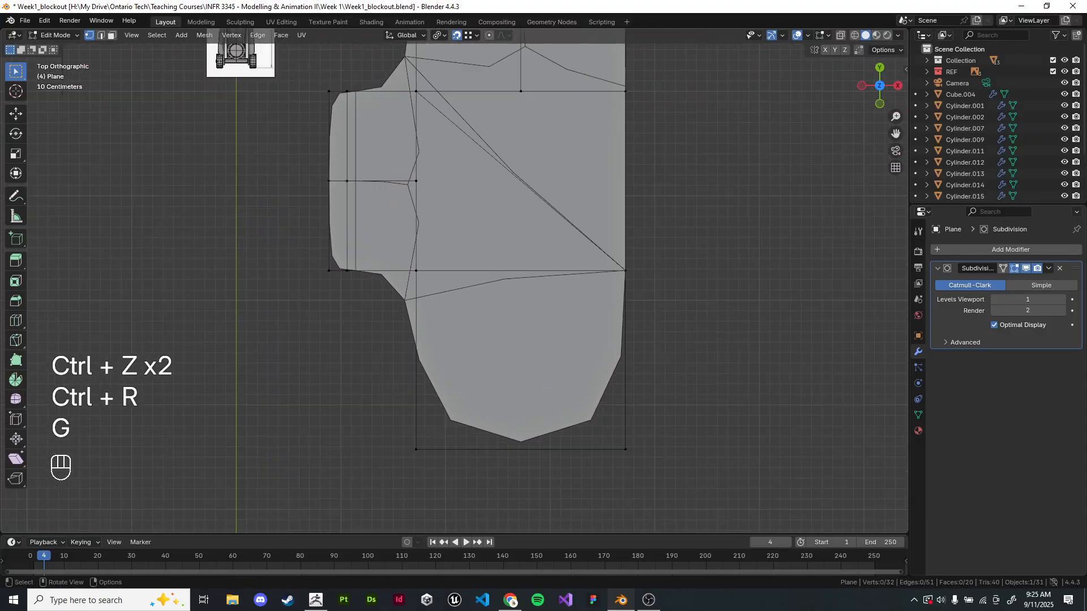
- Add a horizontal loop cut to the plane's lowest section and slide it close to the bottom edge
{"action": "scroll", "coordinate": [454, 281], "scroll_direction": "up", "scroll_amount": 1}
{"action": "key", "text": "ctrl+r"}
{"action": "left_click", "coordinate": [673, 352]}
{"action": "right_click", "coordinate": [674, 355]}
{"action": "key", "text": "g"}
{"action": "key", "text": "g"}
{"action": "left_click", "coordinate": [810, 318]}
{"action": "middle_click_drag", "start_coordinate": [810, 319], "coordinate": [815, 408], "text": "shift"}
{"action": "left_click", "coordinate": [815, 408]}
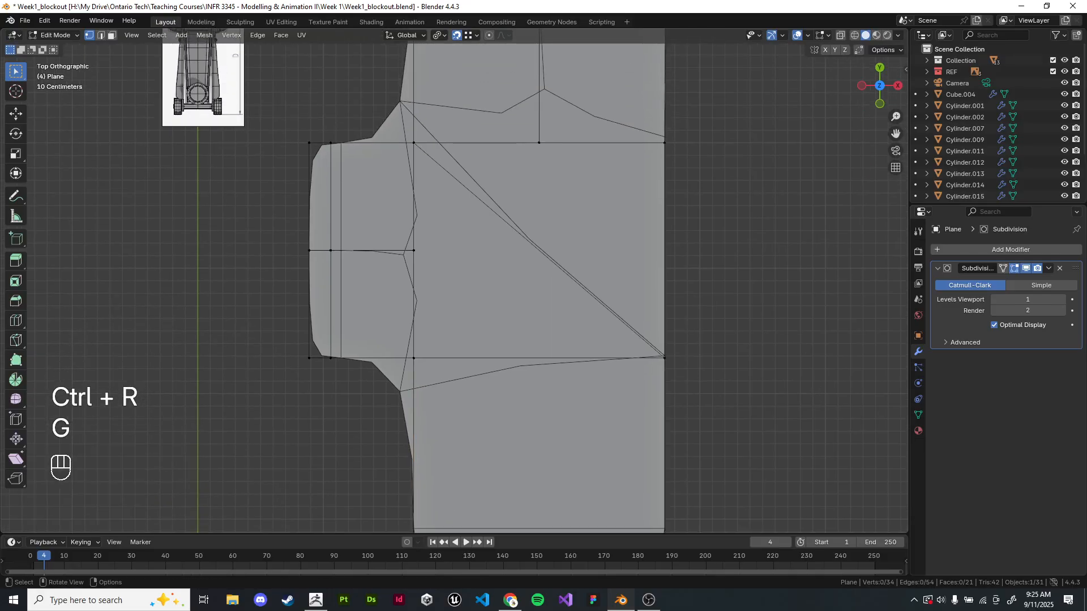
- Knife-cut from the centre line's lower end through the diagonal to the middle vertex on the arm's inner edge
{"action": "scroll", "coordinate": [479, 285], "scroll_direction": "up", "scroll_amount": 2}
{"action": "key", "text": "ctrl+r"}
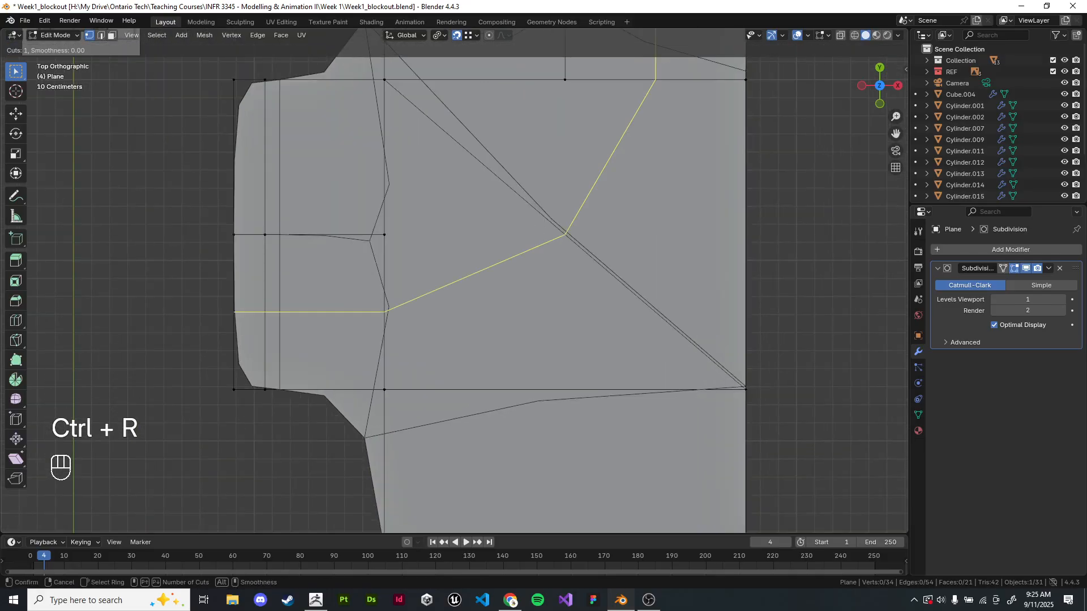
{"action": "key", "text": "Escape"}
{"action": "middle_click_drag", "start_coordinate": [454, 281], "coordinate": [417, 358], "text": "shift"}
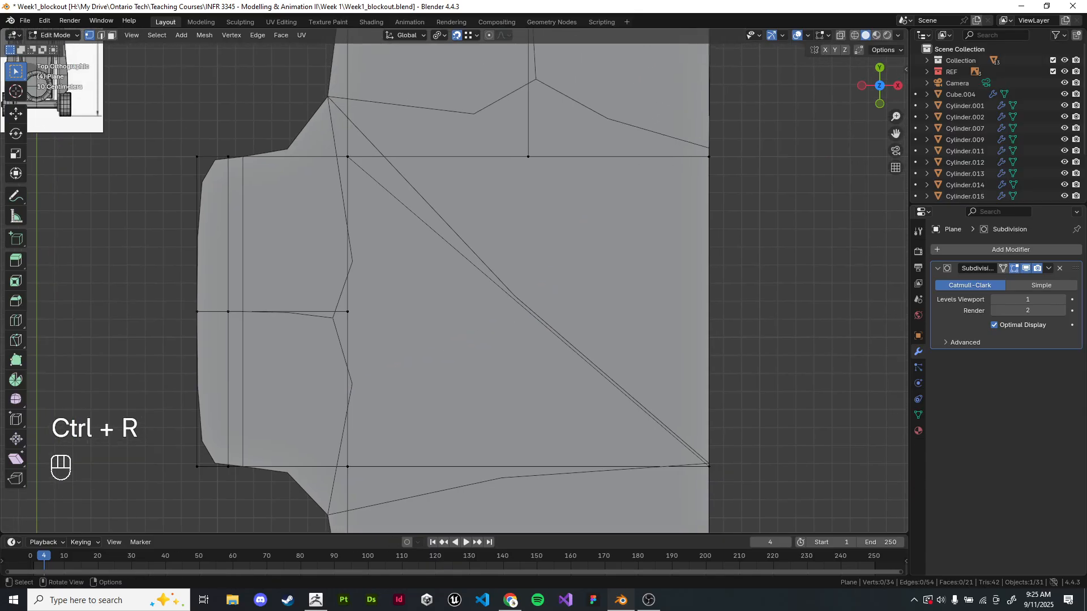
{"action": "key", "text": "k"}
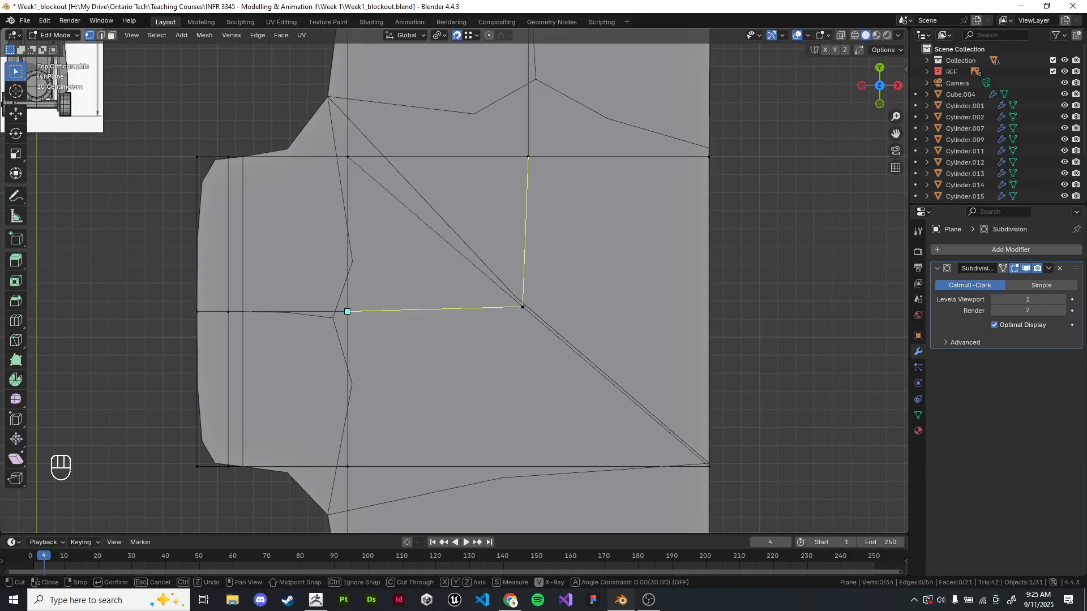
{"action": "left_click", "coordinate": [353, 304]}
{"action": "key", "text": "Return"}
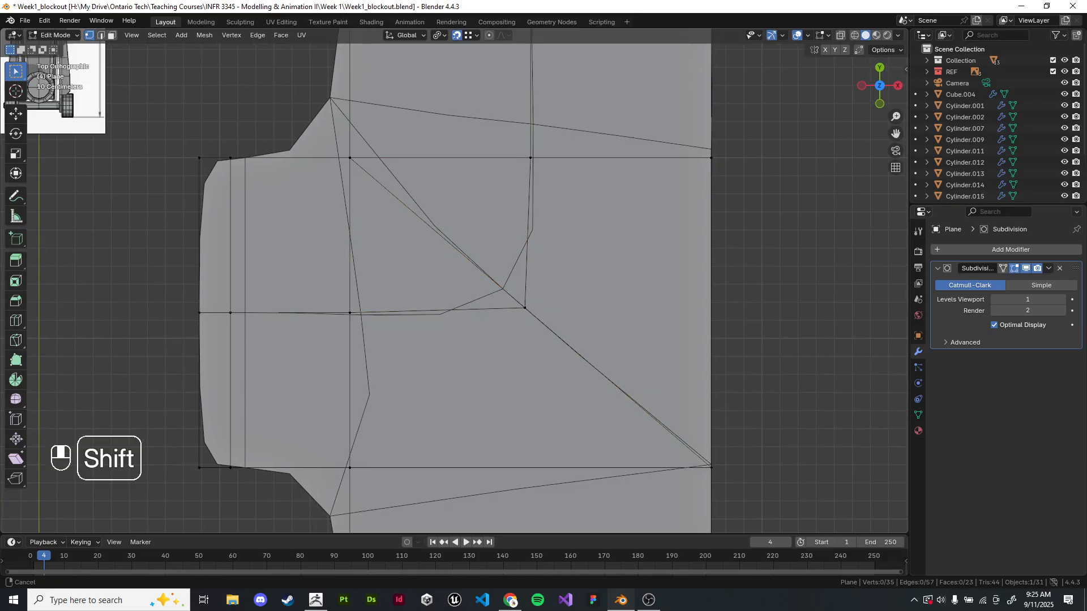
- Add centred loop cuts through the body left of the centre line and through the side arm's upper half
{"action": "middle_click_drag", "start_coordinate": [453, 283], "coordinate": [577, 354], "text": "shift"}
{"action": "key", "text": "ctrl+r"}
{"action": "left_click", "coordinate": [562, 226]}
{"action": "right_click", "coordinate": [562, 226]}
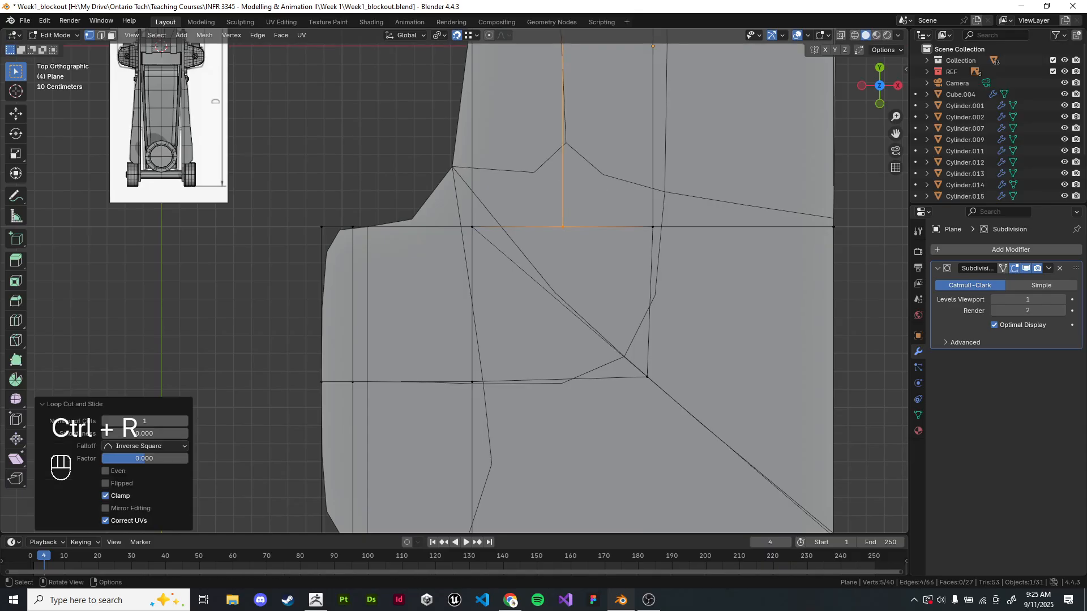
{"action": "key", "text": "ctrl+r"}
{"action": "left_click", "coordinate": [453, 322]}
{"action": "right_click", "coordinate": [453, 322]}
{"action": "left_click", "coordinate": [562, 226]}
{"action": "key", "text": "g"}
{"action": "key", "text": "g"}
{"action": "right_click", "coordinate": [760, 236]}
- Add a loop cut right of the centre line that turns into the arm's lower half, and check it in Object Mode
{"action": "scroll", "coordinate": [761, 236], "scroll_direction": "down", "scroll_amount": 1}
{"action": "middle_click_drag", "start_coordinate": [760, 236], "coordinate": [580, 160], "text": "shift"}
{"action": "left_click", "coordinate": [677, 185]}
{"action": "key", "text": "ctrl+r"}
{"action": "left_click", "coordinate": [677, 184]}
{"action": "right_click", "coordinate": [676, 184]}
{"action": "key", "text": "Tab"}
{"action": "left_click", "coordinate": [696, 204]}
{"action": "scroll", "coordinate": [454, 281], "scroll_direction": "down", "scroll_amount": 4}
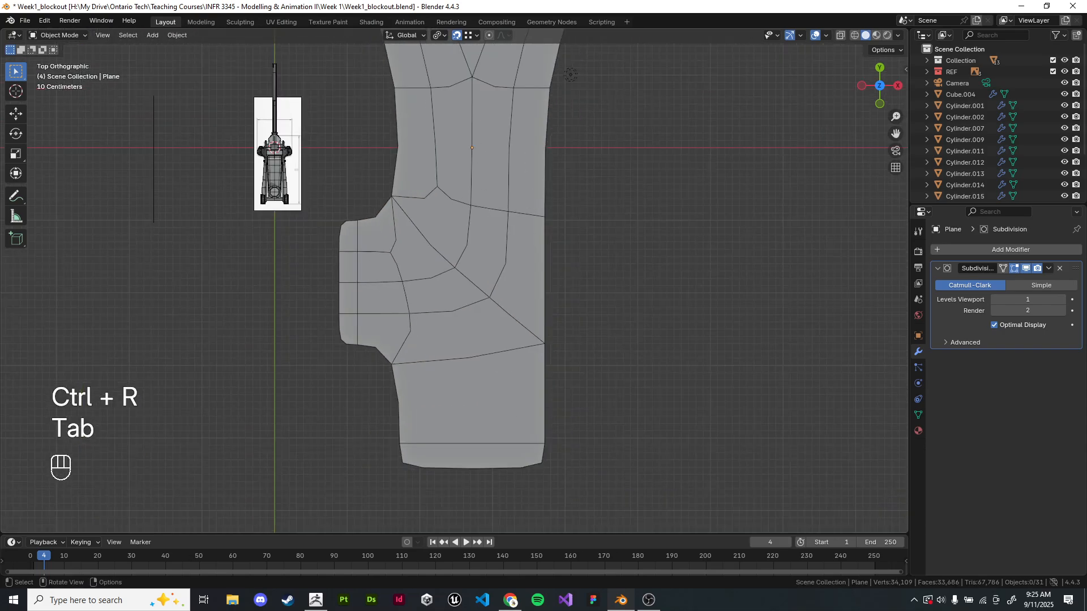
{"action": "middle_click_drag", "start_coordinate": [454, 170], "coordinate": [483, 402], "text": "shift"}
{"action": "key", "text": "Tab"}
{"action": "scroll", "coordinate": [454, 281], "scroll_direction": "up", "scroll_amount": 5}
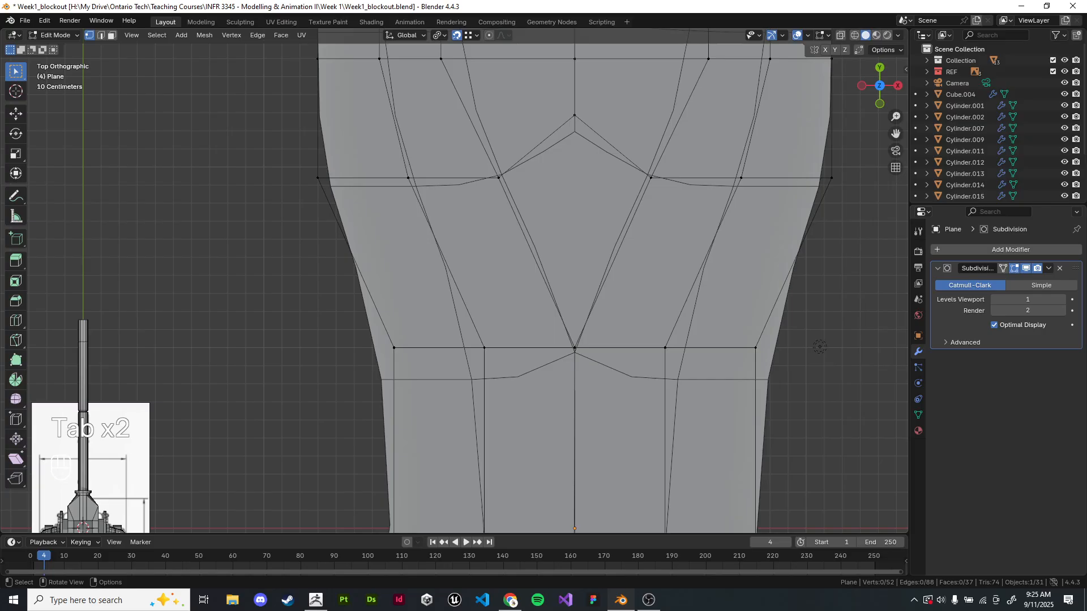
{"action": "key", "text": "ctrl+r"}
{"action": "right_click", "coordinate": [796, 243]}
{"action": "right_click", "coordinate": [796, 243]}
{"action": "scroll", "coordinate": [765, 300], "scroll_direction": "down", "scroll_amount": 1}
{"action": "middle_click_drag", "start_coordinate": [765, 299], "coordinate": [711, 408], "text": "shift"}
{"action": "scroll", "coordinate": [707, 330], "scroll_direction": "up", "scroll_amount": 2}
{"action": "key", "text": "ctrl+r"}
{"action": "key", "text": "Escape"}
{"action": "scroll", "coordinate": [453, 281], "scroll_direction": "down", "scroll_amount": 4}
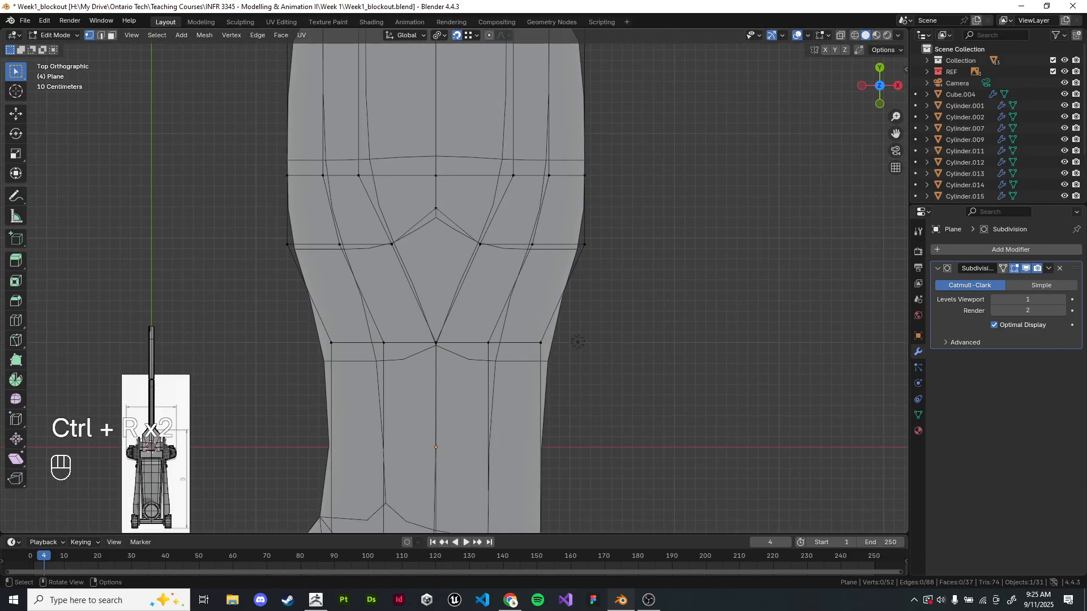
{"action": "key", "text": "ctrl+r"}
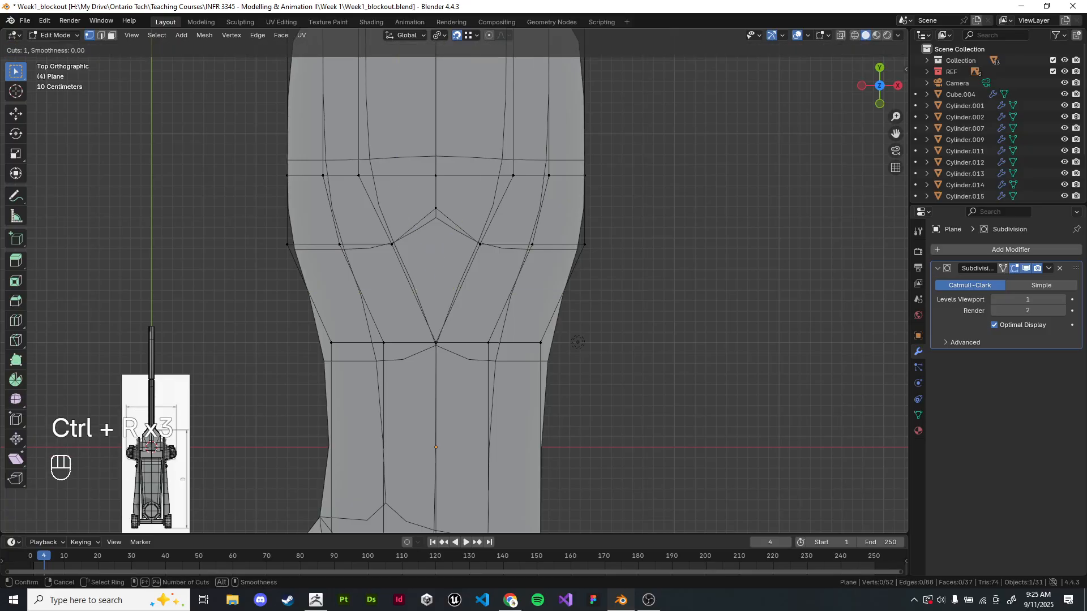
{"action": "right_click", "coordinate": [578, 342]}
- Knife-cut a straight horizontal line across the full width of the tapered section below the pentagon's peak
{"action": "scroll", "coordinate": [620, 357], "scroll_direction": "up", "scroll_amount": 1}
{"action": "key", "text": "k"}
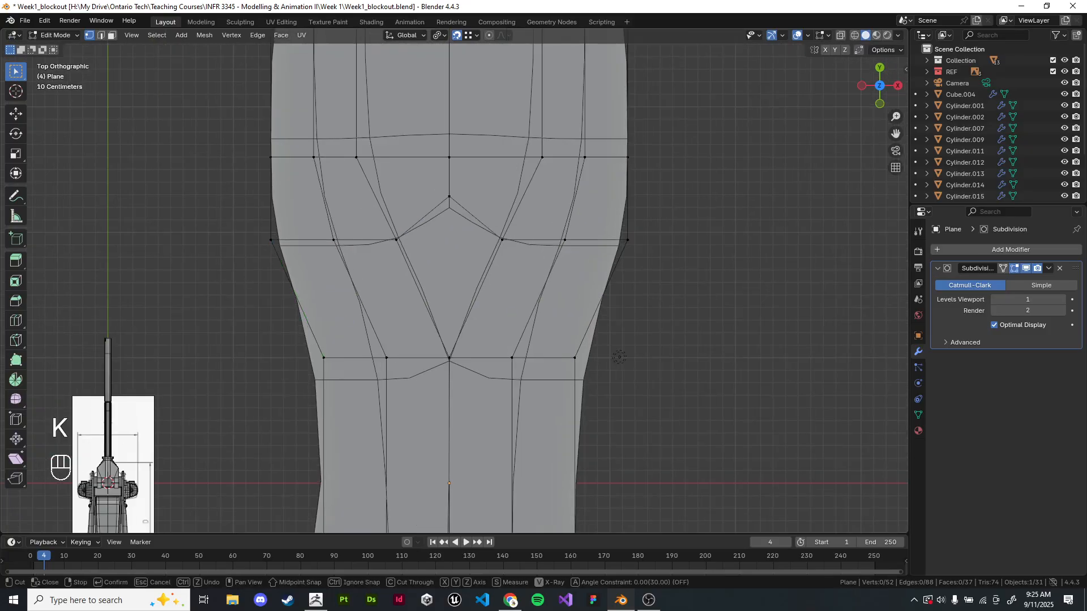
{"action": "left_click", "coordinate": [294, 294]}
{"action": "key", "text": "a"}
{"action": "left_click", "coordinate": [603, 293]}
{"action": "key", "text": "Return"}
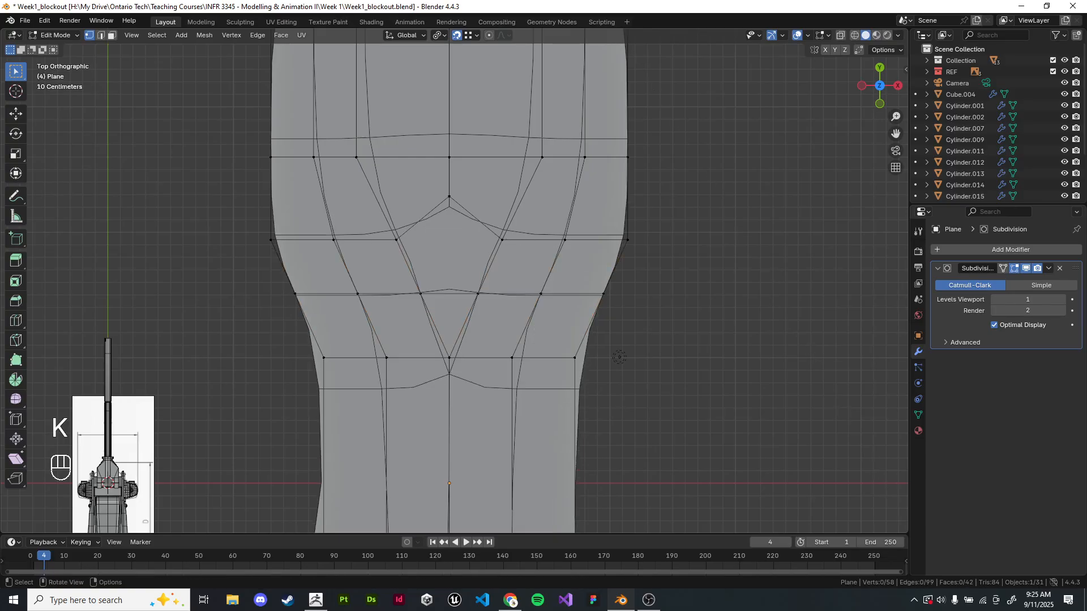
- Insert a midpoint vertex on the new cut's central edge and connect it to the peak vertex above
{"action": "scroll", "coordinate": [453, 281], "scroll_direction": "up", "scroll_amount": 2}
{"action": "key", "text": "ctrl+r"}
{"action": "left_click", "coordinate": [447, 299]}
{"action": "left_click", "coordinate": [446, 159]}
{"action": "left_click", "coordinate": [446, 299], "text": "shift"}
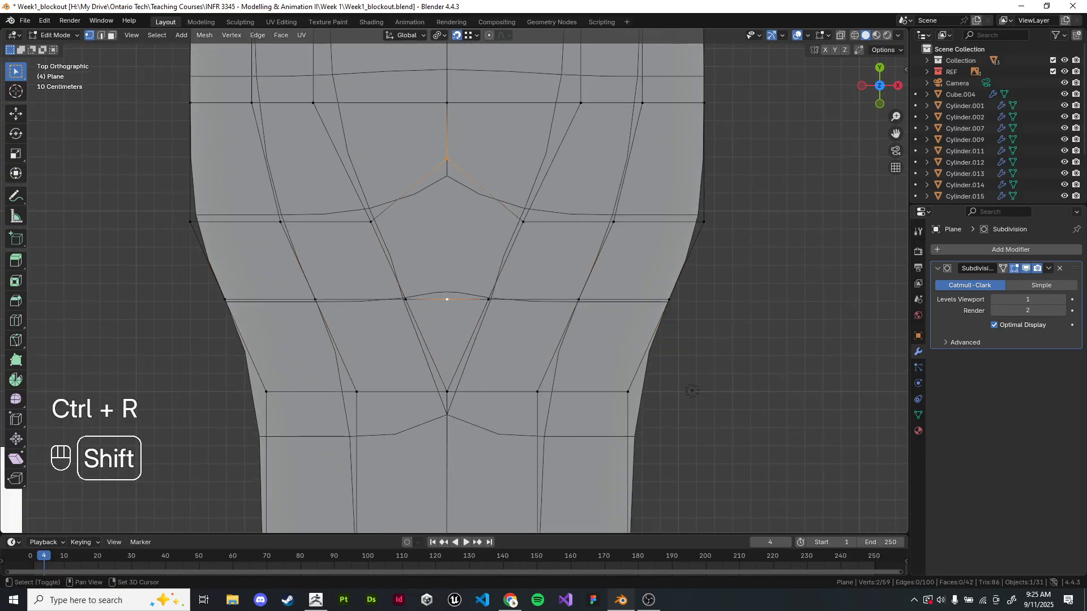
{"action": "key", "text": "j"}
- Slide the peak vertex down level with its neighbouring row and check the subdivided flow in Object Mode
{"action": "middle_click_drag", "start_coordinate": [692, 391], "coordinate": [741, 410], "text": "shift"}
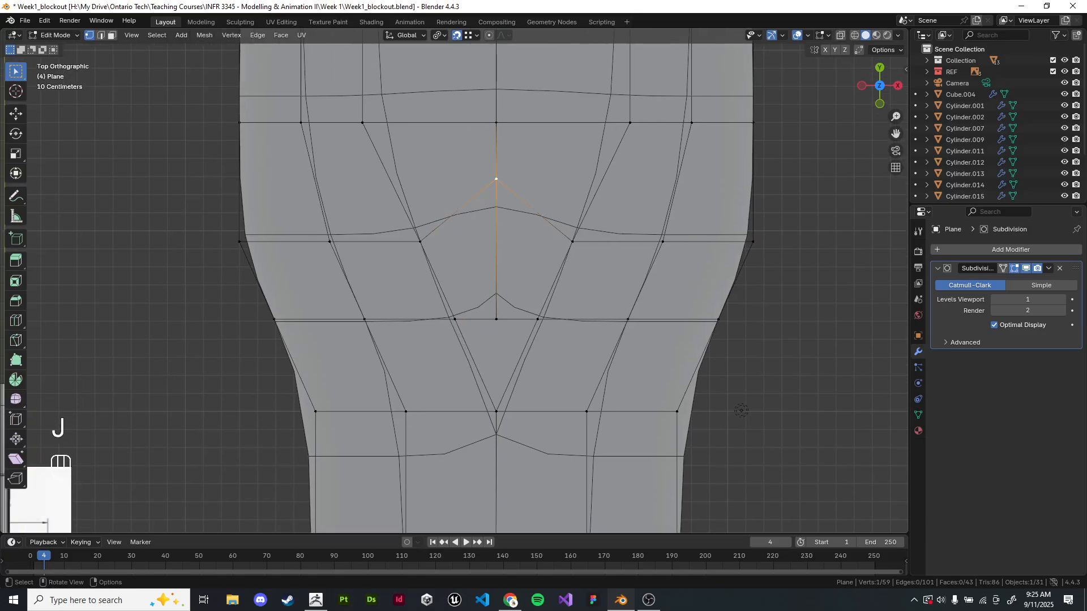
{"action": "key", "text": "g"}
{"action": "key", "text": "g"}
{"action": "left_click", "coordinate": [822, 246]}
{"action": "key", "text": "Tab"}
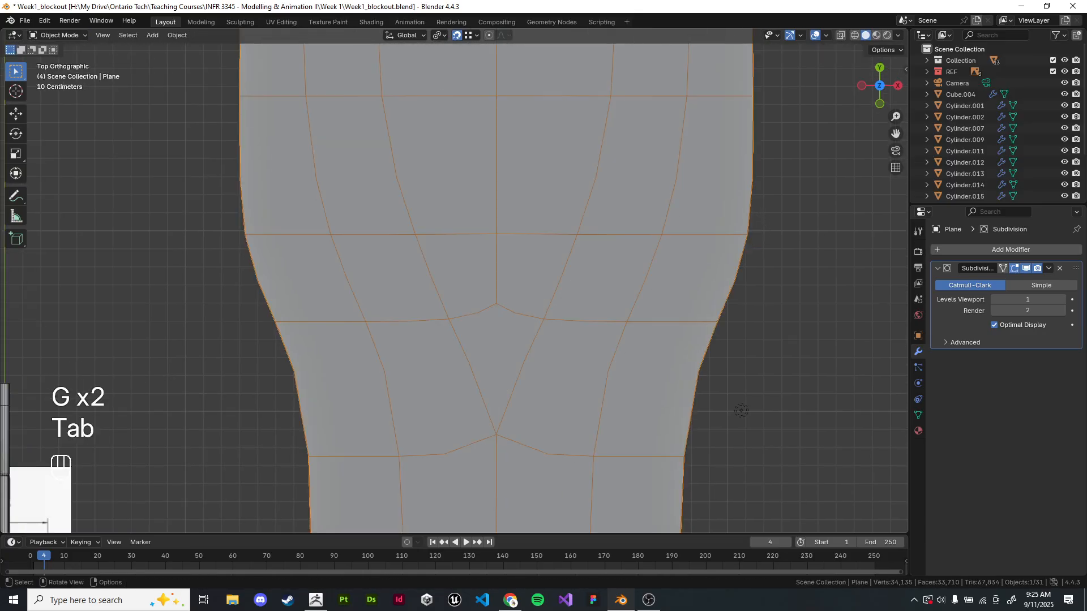
{"action": "middle_click_drag", "start_coordinate": [753, 283], "coordinate": [694, 234], "text": "shift"}
- Add a horizontal loop cut across the upper tapered section and slide it up close to the row above
{"action": "key", "text": "Tab"}
{"action": "key", "text": "ctrl+r"}
{"action": "left_click", "coordinate": [688, 234]}
{"action": "right_click", "coordinate": [687, 234]}
{"action": "key", "text": "g"}
{"action": "key", "text": "g"}
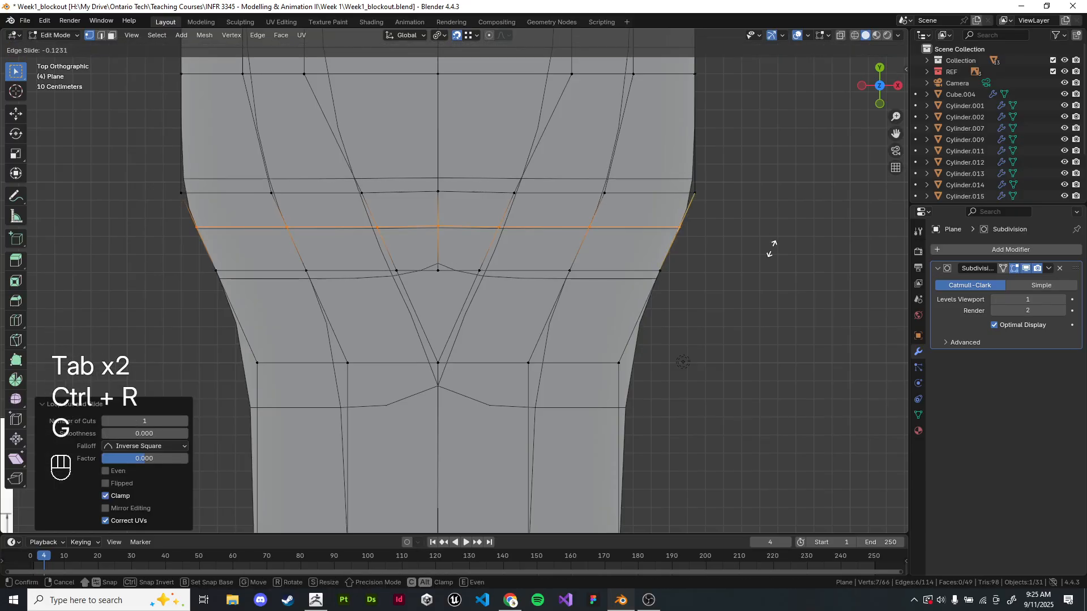
{"action": "left_click", "coordinate": [782, 225]}
- Add a second horizontal loop cut in the taper, slide it down close to the pentagon's row, and check it in Object Mode
{"action": "key", "text": "ctrl+r"}
{"action": "left_click", "coordinate": [688, 236]}
{"action": "right_click", "coordinate": [687, 235]}
{"action": "key", "text": "g"}
{"action": "key", "text": "g"}
{"action": "right_click", "coordinate": [679, 266]}
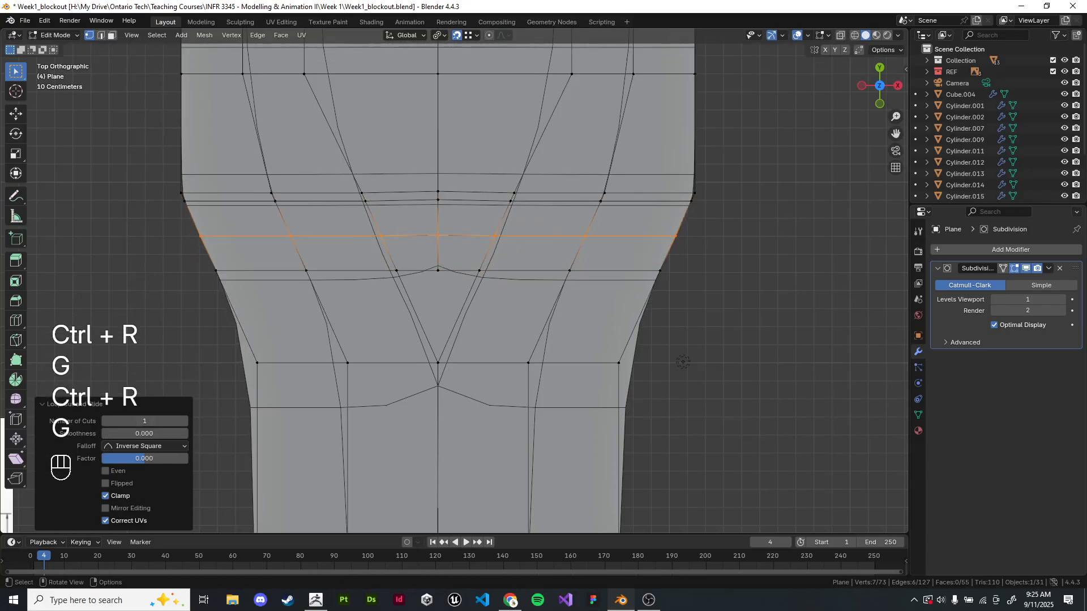
{"action": "key", "text": "g"}
{"action": "left_click", "coordinate": [790, 259]}
{"action": "key", "text": "Tab"}
{"action": "scroll", "coordinate": [531, 308], "scroll_direction": "down", "scroll_amount": 5}
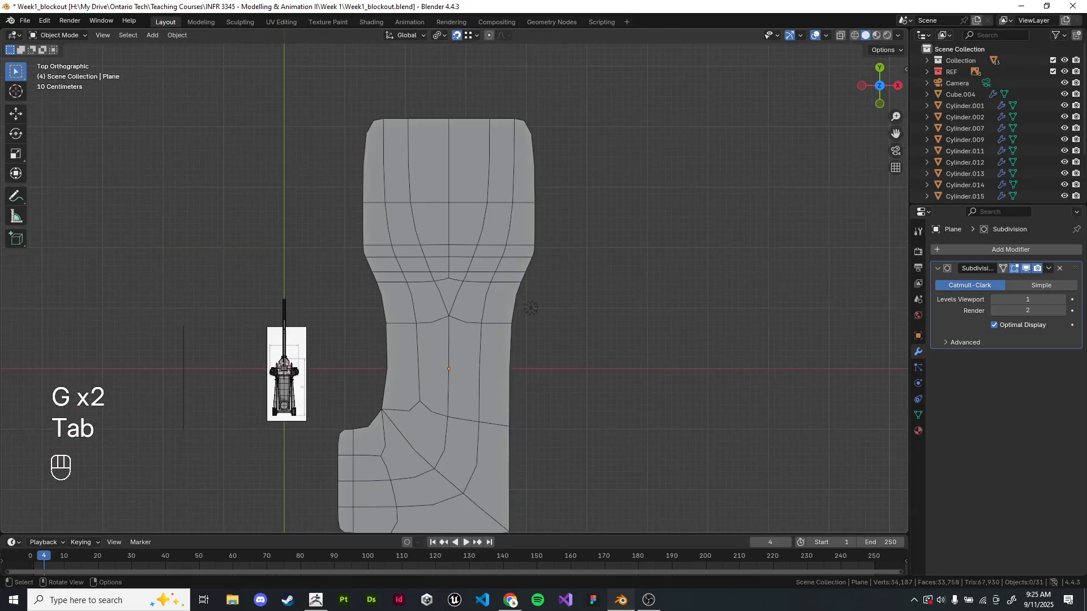
- Add a vertical loop cut down the outer right strip of the shape and slide it against the right border
{"action": "middle_click_drag", "start_coordinate": [454, 317], "coordinate": [457, 258], "text": "shift"}
{"action": "scroll", "coordinate": [453, 287], "scroll_direction": "up", "scroll_amount": 3}
{"action": "middle_click_drag", "start_coordinate": [465, 170], "coordinate": [469, 395], "text": "shift"}
{"action": "key", "text": "Tab"}
{"action": "key", "text": "ctrl+r"}
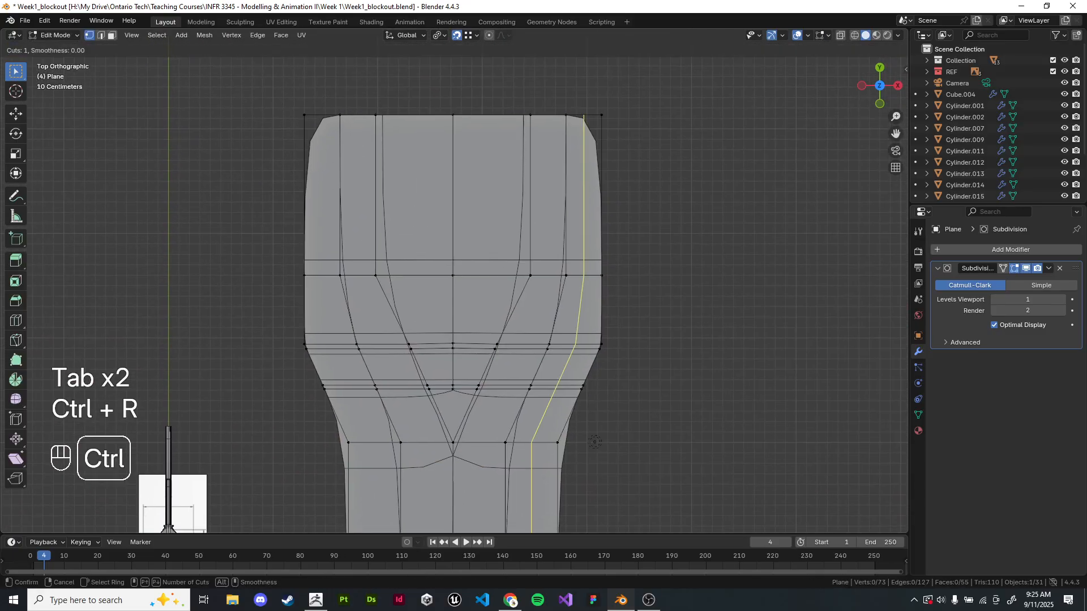
{"action": "left_click", "coordinate": [556, 388]}
{"action": "right_click", "coordinate": [556, 388]}
{"action": "key", "text": "g"}
{"action": "key", "text": "g"}
{"action": "left_click", "coordinate": [582, 388]}
- Add a matching vertical loop cut slid against the left border, and check the smoothed outline in Object Mode
{"action": "key", "text": "ctrl+r"}
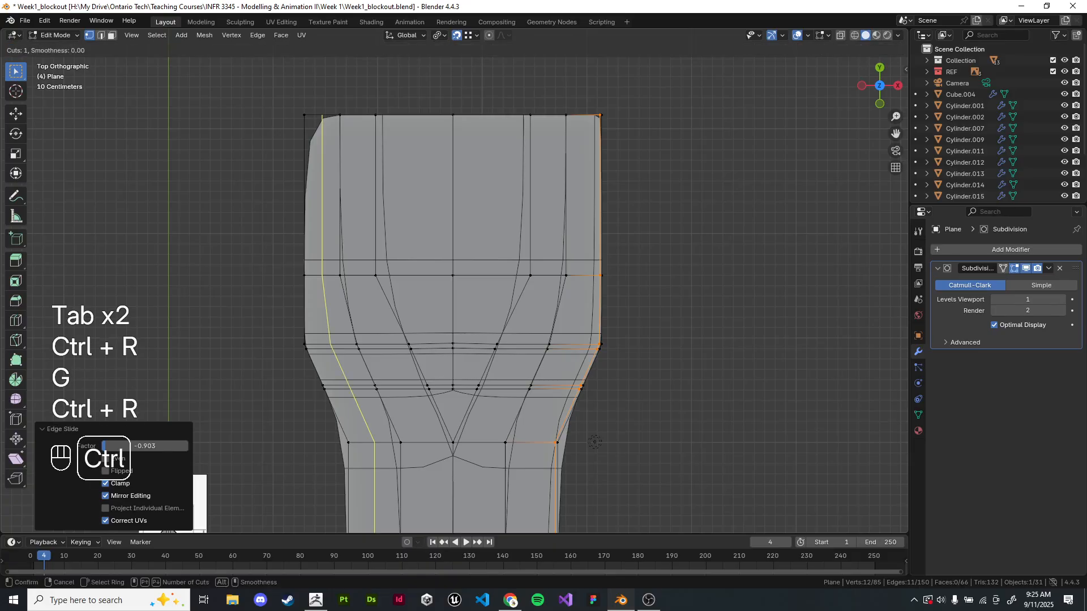
{"action": "left_click", "coordinate": [350, 389]}
{"action": "right_click", "coordinate": [349, 388]}
{"action": "key", "text": "g"}
{"action": "key", "text": "g"}
{"action": "left_click", "coordinate": [326, 388]}
{"action": "key", "text": "Tab"}
{"action": "middle_click_drag", "start_coordinate": [326, 389], "coordinate": [343, 332], "text": "shift"}
{"action": "scroll", "coordinate": [454, 288], "scroll_direction": "down", "scroll_amount": 4}
{"action": "left_click", "coordinate": [461, 254]}
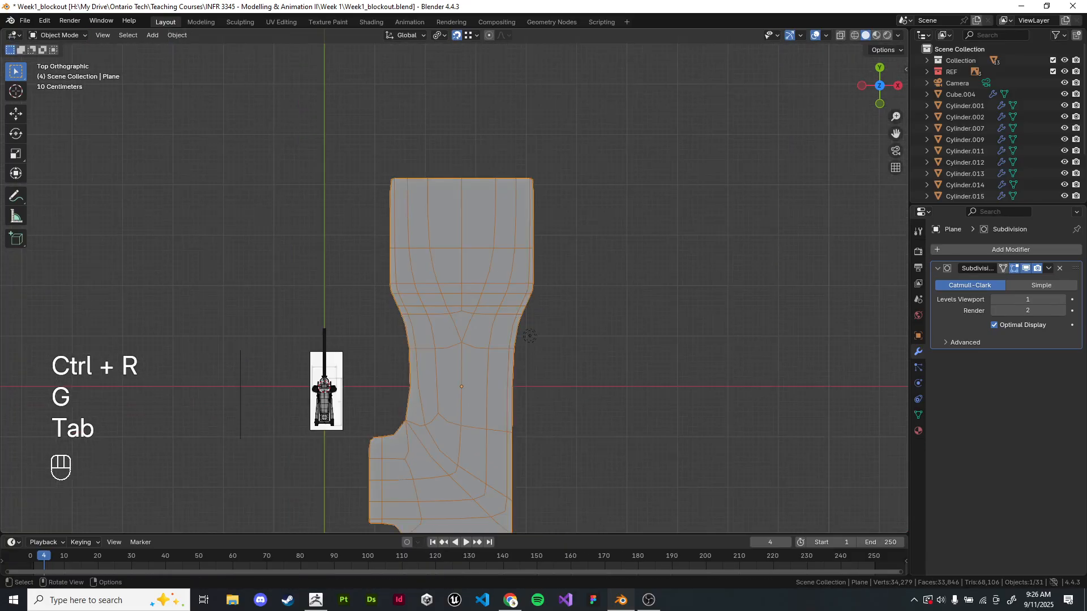
- Add a horizontal loop cut halfway between the top edge and the first row of the wide upper section
{"action": "scroll", "coordinate": [454, 287], "scroll_direction": "up", "scroll_amount": 5}
{"action": "key", "text": "Tab"}
{"action": "key", "text": "ctrl+r"}
{"action": "left_click", "coordinate": [431, 211]}
{"action": "scroll", "coordinate": [454, 288], "scroll_direction": "up", "scroll_amount": 2}
{"action": "middle_click_drag", "start_coordinate": [677, 116], "coordinate": [642, 218], "text": "shift"}
- Add another horizontal loop cut slid close to the shape's top edge to sharpen its corners, and check it in Object Mode
{"action": "key", "text": "ctrl+r"}
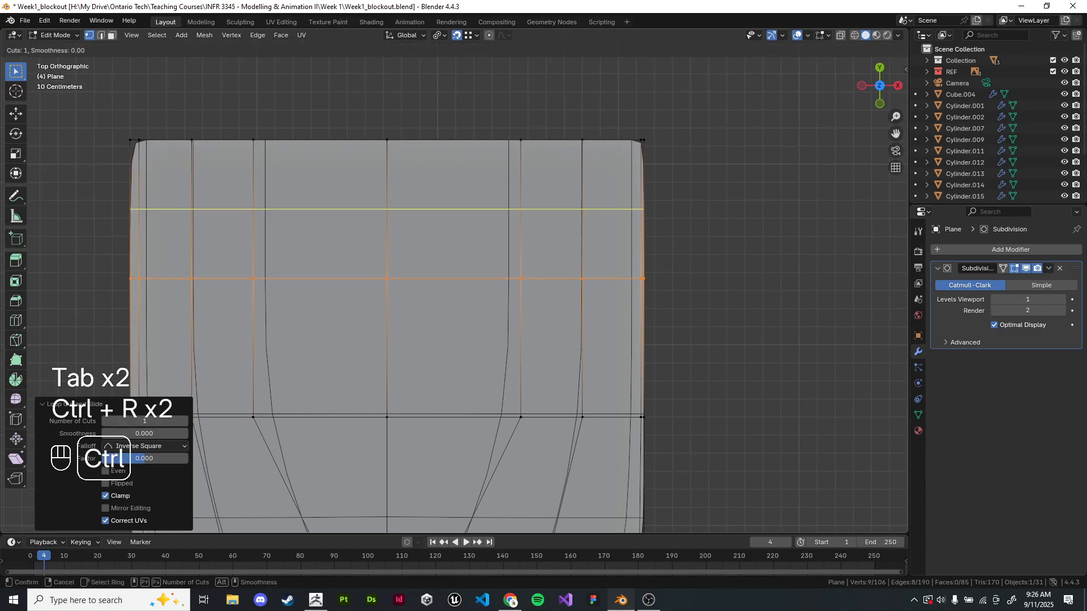
{"action": "left_click", "coordinate": [642, 218]}
{"action": "right_click", "coordinate": [643, 218]}
{"action": "key", "text": "g"}
{"action": "key", "text": "g"}
{"action": "left_click", "coordinate": [766, 165]}
{"action": "key", "text": "Tab"}
{"action": "scroll", "coordinate": [517, 423], "scroll_direction": "down", "scroll_amount": 6}
{"action": "middle_click_drag", "start_coordinate": [517, 423], "coordinate": [601, 123], "text": "shift"}
- Add a vertical loop cut across the side arm and slide it close to where the arm joins the body
{"action": "key", "text": "Tab"}
{"action": "middle_click_drag", "start_coordinate": [601, 124], "coordinate": [664, 77], "text": "shift"}
{"action": "scroll", "coordinate": [664, 76], "scroll_direction": "up", "scroll_amount": 3}
{"action": "key", "text": "ctrl+r"}
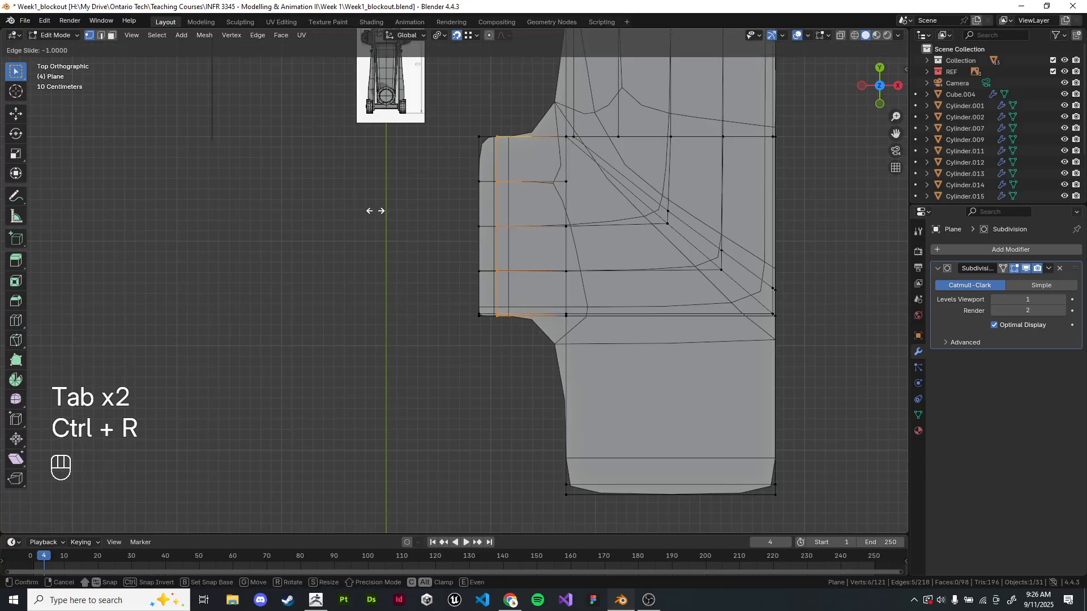
{"action": "left_click", "coordinate": [375, 212]}
{"action": "right_click", "coordinate": [375, 211]}
{"action": "key", "text": "g"}
{"action": "key", "text": "g"}
{"action": "left_click", "coordinate": [317, 220]}
{"action": "left_click", "coordinate": [318, 221]}
{"action": "middle_click_drag", "start_coordinate": [317, 221], "coordinate": [131, 280], "text": "shift"}
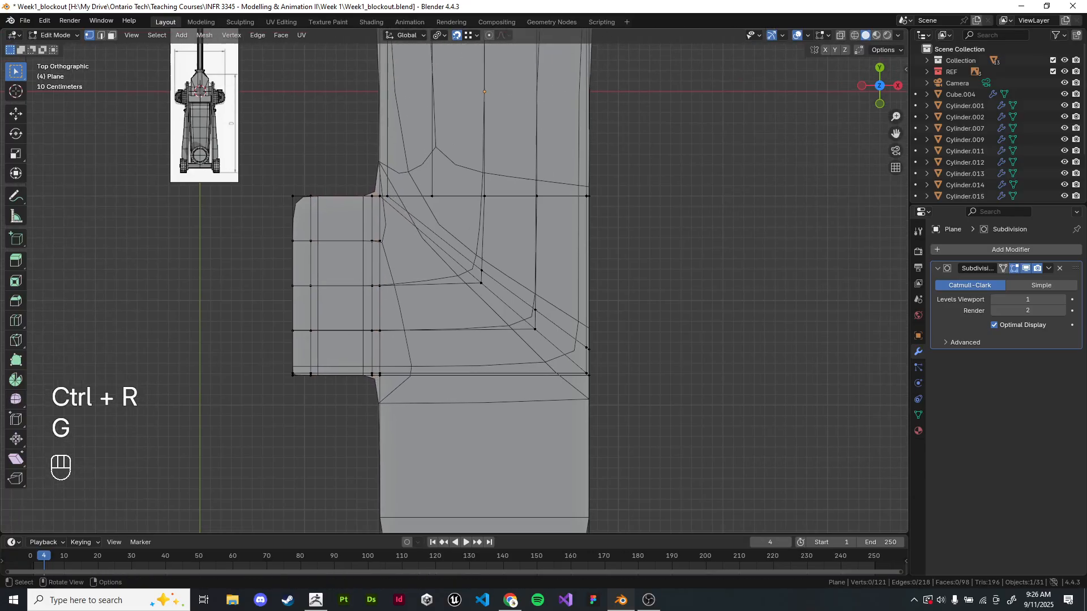
- Add a horizontal loop cut across the body and slide it down to just above the arm's upper edge
{"action": "key", "text": "ctrl+r"}
{"action": "left_click", "coordinate": [617, 100]}
{"action": "right_click", "coordinate": [617, 99]}
{"action": "key", "text": "g"}
{"action": "key", "text": "g"}
{"action": "left_click", "coordinate": [694, 193]}
{"action": "left_click", "coordinate": [693, 193]}
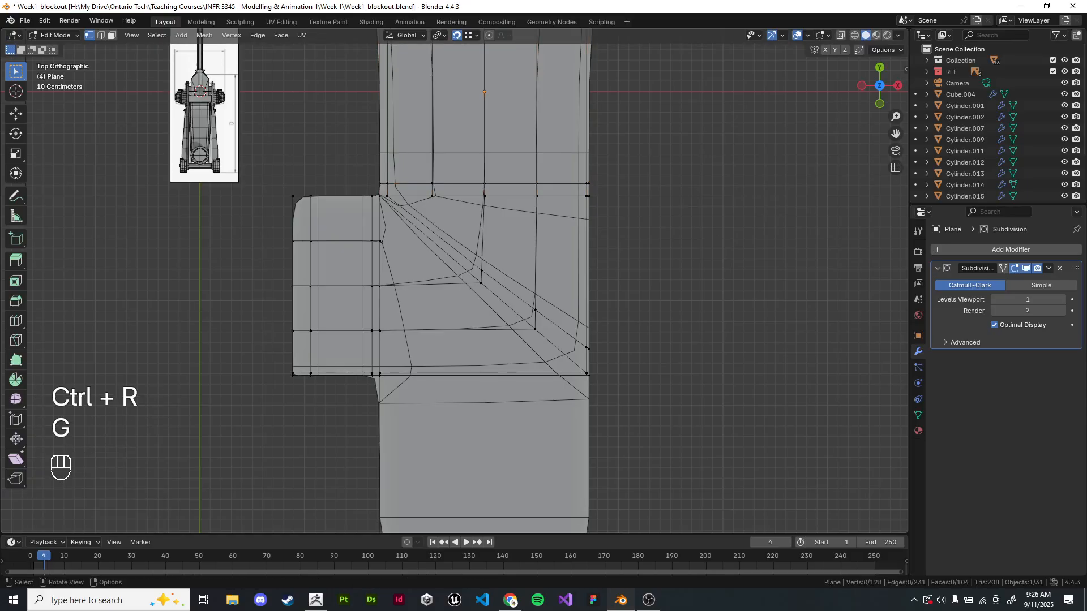
- Add a horizontal loop cut in the lower leg, slide it up close to the arm's lower edge, and check it in Object Mode
{"action": "middle_click_drag", "start_coordinate": [694, 193], "coordinate": [703, 86], "text": "shift"}
{"action": "key", "text": "ctrl+r"}
{"action": "left_click", "coordinate": [634, 317]}
{"action": "right_click", "coordinate": [634, 317]}
{"action": "key", "text": "g"}
{"action": "key", "text": "g"}
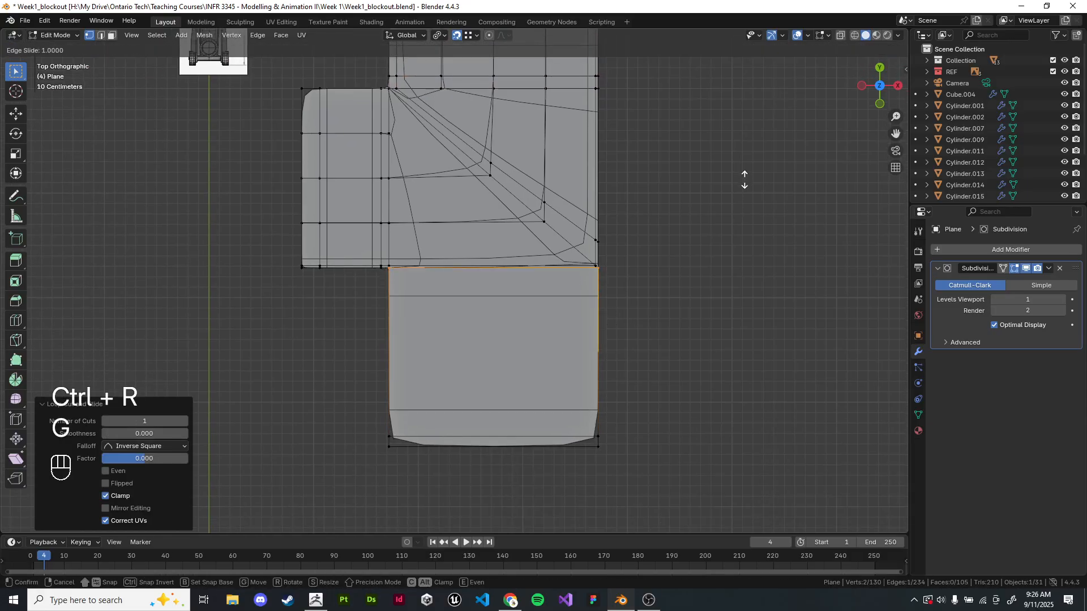
{"action": "left_click", "coordinate": [745, 193]}
{"action": "left_click", "coordinate": [744, 194]}
{"action": "key", "text": "Tab"}
{"action": "middle_click_drag", "start_coordinate": [744, 193], "coordinate": [730, 136], "text": "shift"}
- Try to start another loop cut in the lower leg and examine the corner vertices where the leg meets the body
{"action": "key", "text": "Tab"}
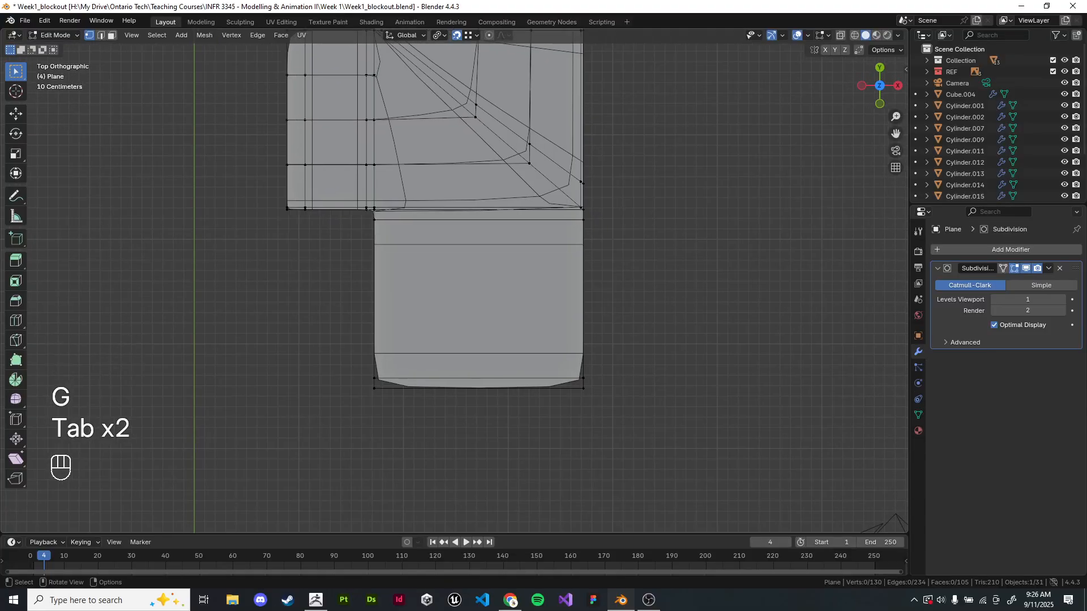
{"action": "key", "text": "ctrl+r"}
{"action": "scroll", "coordinate": [548, 286], "scroll_direction": "up", "scroll_amount": 5}
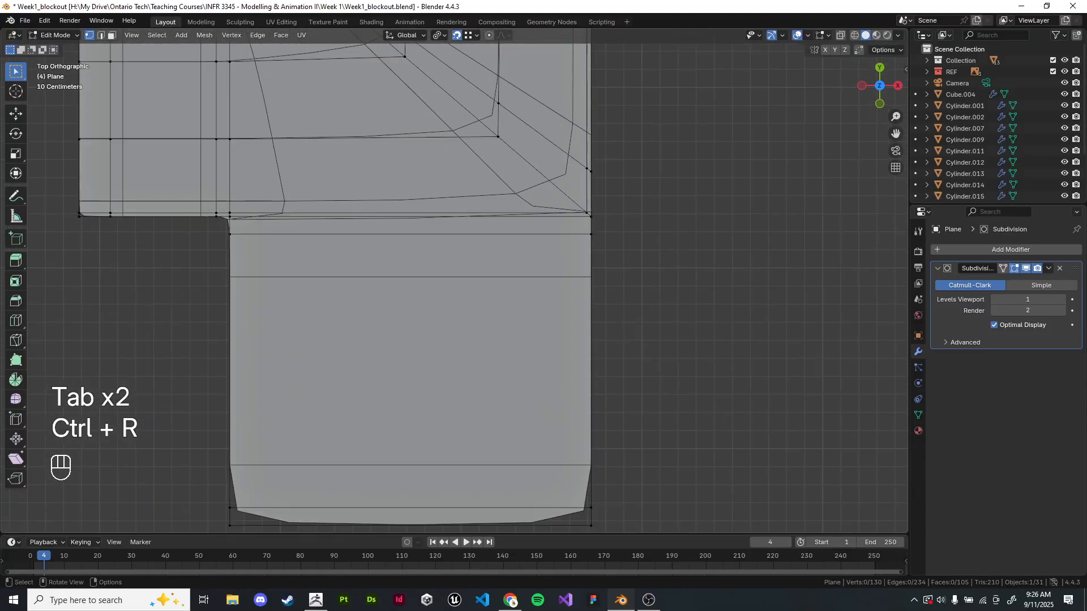
{"action": "middle_click_drag", "start_coordinate": [446, 245], "coordinate": [446, 237], "text": "shift"}
{"action": "scroll", "coordinate": [445, 237], "scroll_direction": "down", "scroll_amount": 1}
{"action": "scroll", "coordinate": [522, 110], "scroll_direction": "up", "scroll_amount": 4}
{"action": "middle_click_drag", "start_coordinate": [522, 110], "coordinate": [471, 178], "text": "shift"}
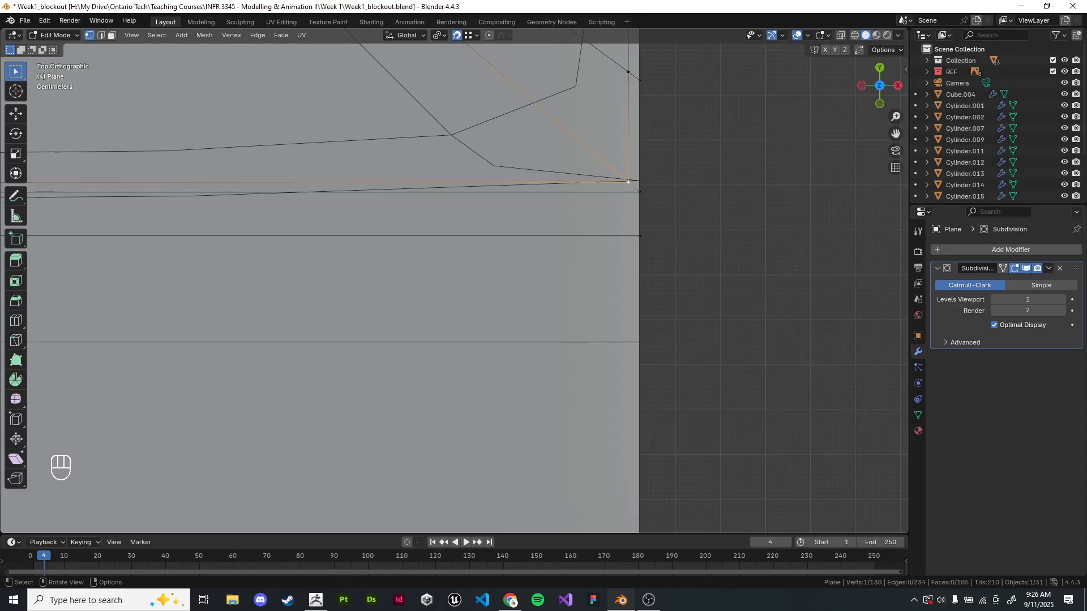
{"action": "scroll", "coordinate": [454, 281], "scroll_direction": "down", "scroll_amount": 7}
{"action": "scroll", "coordinate": [478, 180], "scroll_direction": "up", "scroll_amount": 2}
{"action": "middle_click_drag", "start_coordinate": [454, 281], "coordinate": [517, 178], "text": "shift"}
{"action": "key", "text": "alt+a"}
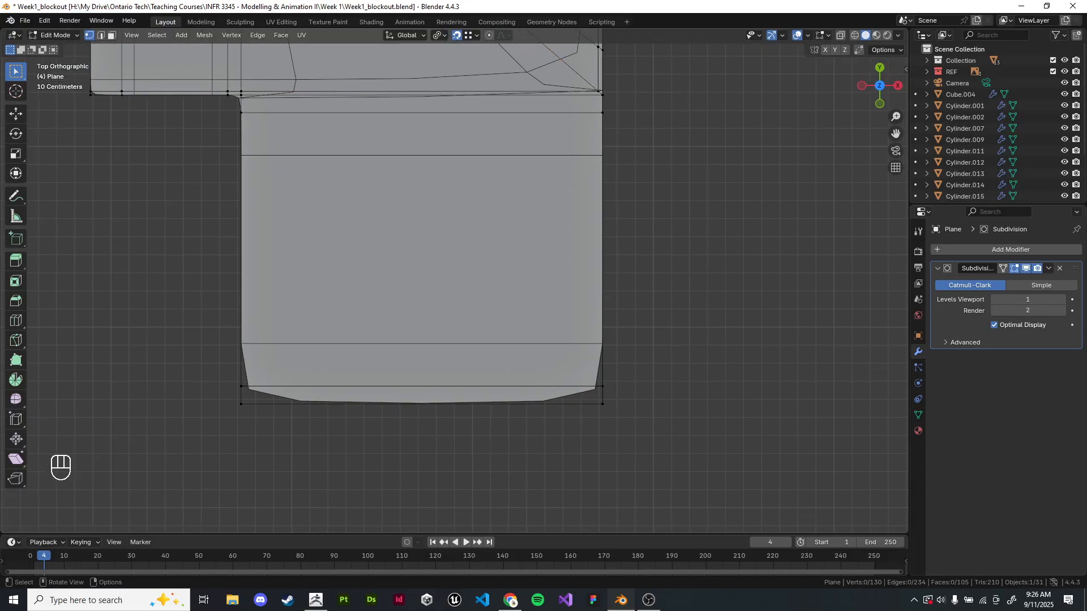
- Select the lower leg's three stacked faces and inset them together by about 0.023 m
{"action": "left_click", "coordinate": [421, 105]}
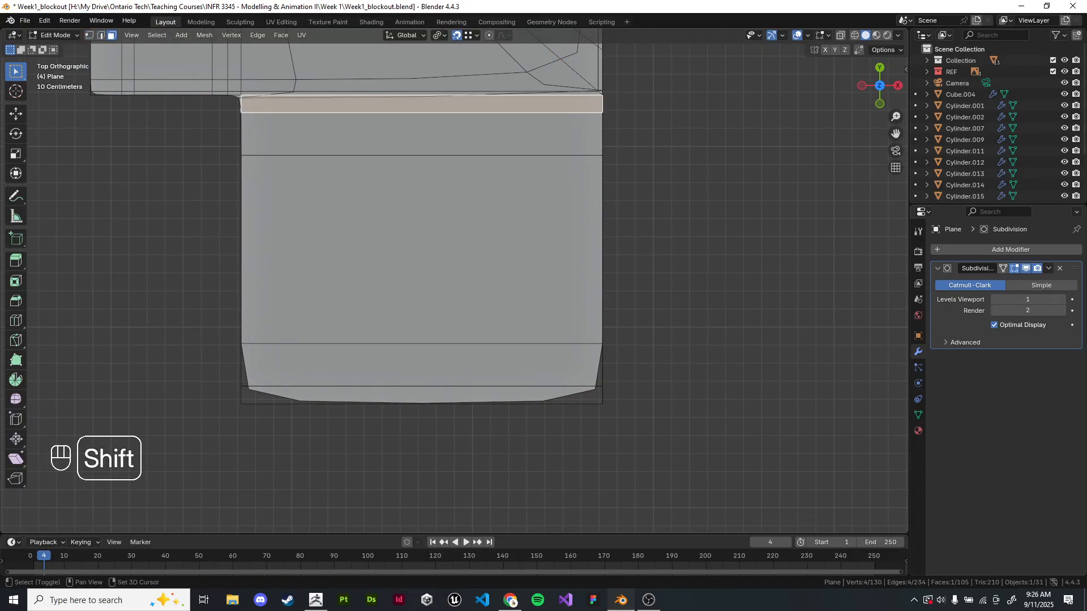
{"action": "left_click", "coordinate": [421, 249], "text": "shift"}
{"action": "left_click", "coordinate": [421, 395], "text": "shift"}
{"action": "middle_click_drag", "start_coordinate": [537, 128], "coordinate": [385, 268], "text": "shift"}
{"action": "scroll", "coordinate": [516, 209], "scroll_direction": "up", "scroll_amount": 6}
{"action": "key", "text": "i"}
{"action": "left_click", "coordinate": [728, 140]}
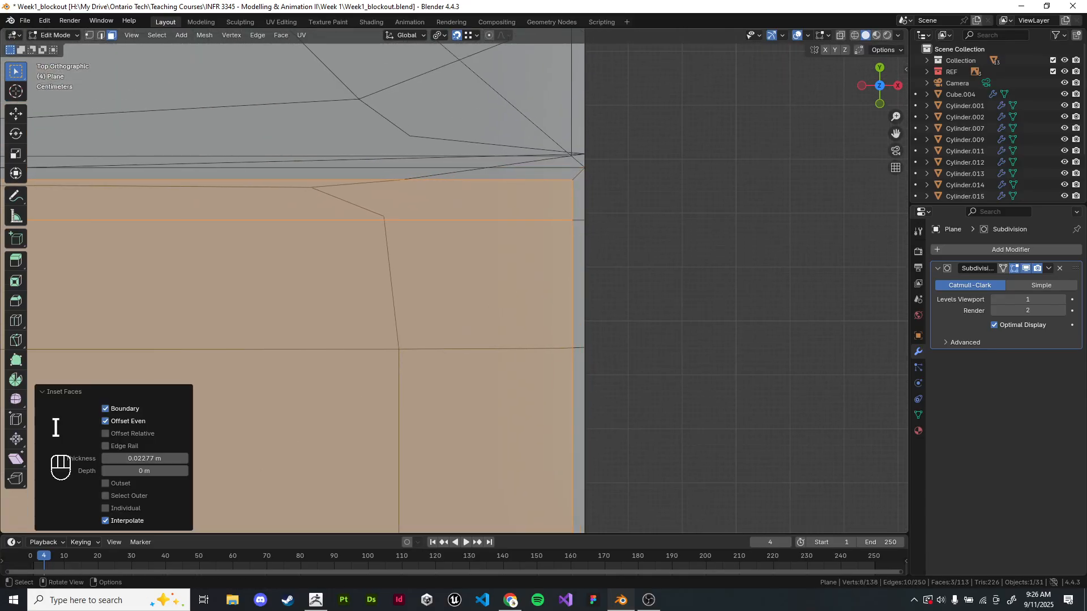
- Delete the strip of geometry along the leg's bottom, below its lowest horizontal loop
{"action": "scroll", "coordinate": [566, 340], "scroll_direction": "down", "scroll_amount": 6}
{"action": "middle_click_drag", "start_coordinate": [566, 340], "coordinate": [568, 156], "text": "shift"}
{"action": "scroll", "coordinate": [530, 311], "scroll_direction": "up", "scroll_amount": 4}
{"action": "middle_click_drag", "start_coordinate": [529, 311], "coordinate": [568, 160], "text": "shift"}
{"action": "scroll", "coordinate": [502, 261], "scroll_direction": "up", "scroll_amount": 3}
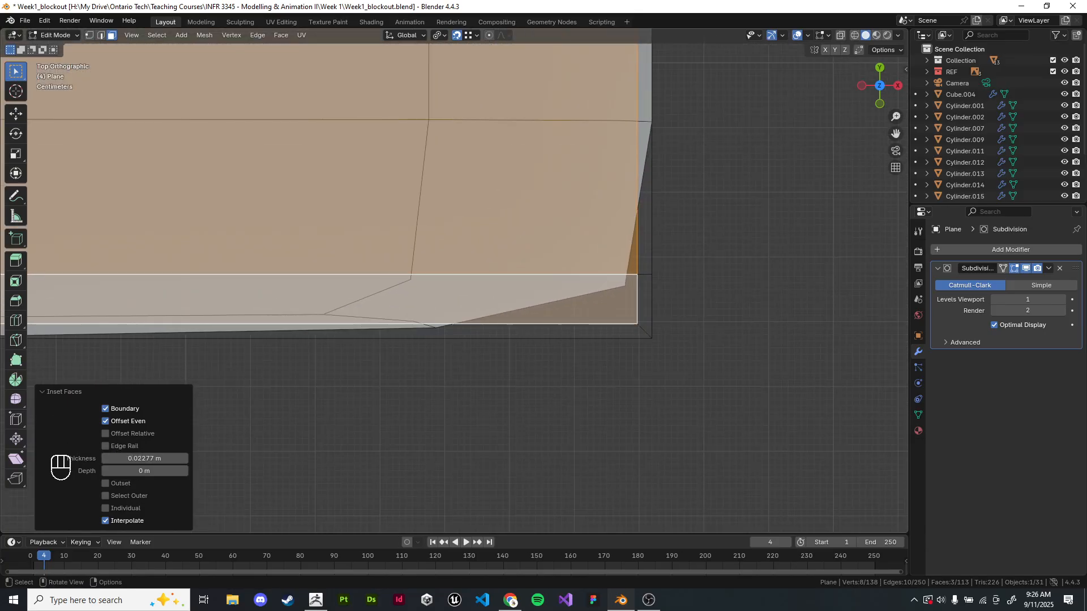
{"action": "key", "text": "2"}
{"action": "left_click", "coordinate": [589, 324]}
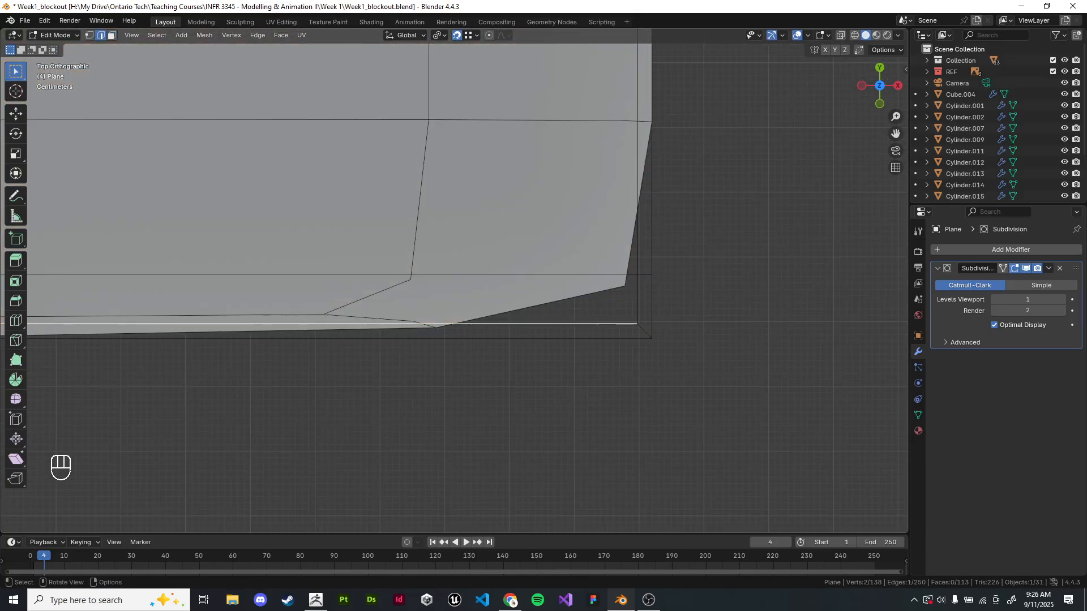
{"action": "key", "text": "x"}
{"action": "left_click", "coordinate": [701, 299]}
{"action": "key", "text": "x"}
{"action": "left_click", "coordinate": [533, 330]}
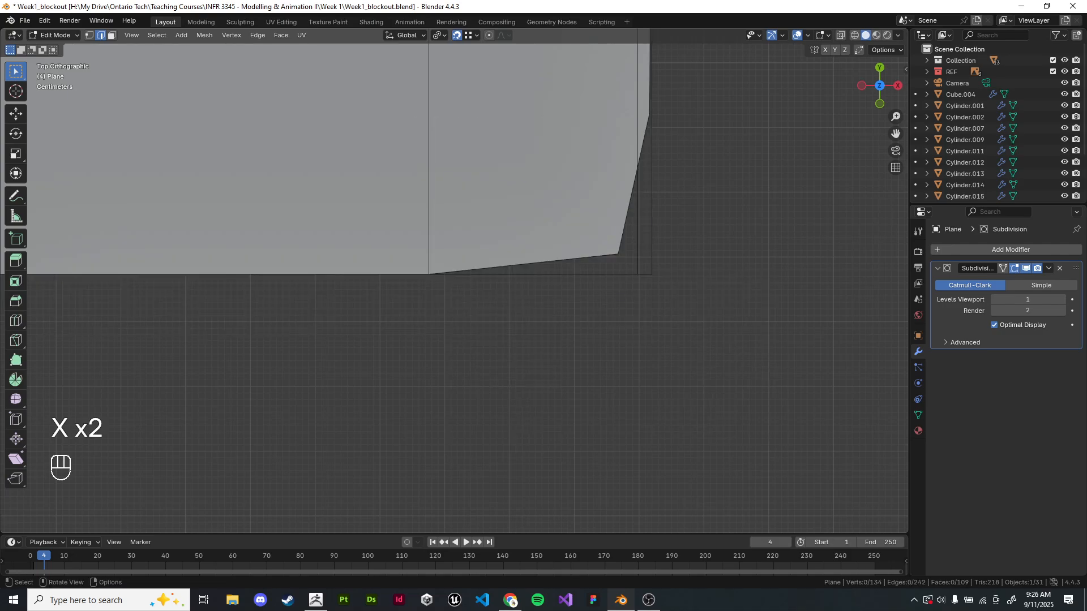
- Extrude the leg's three bottom edges slightly downward to rebuild a clean end strip, and check it in Object Mode
{"action": "scroll", "coordinate": [453, 283], "scroll_direction": "down", "scroll_amount": 4}
{"action": "left_click_drag", "start_coordinate": [85, 254], "coordinate": [521, 325]}
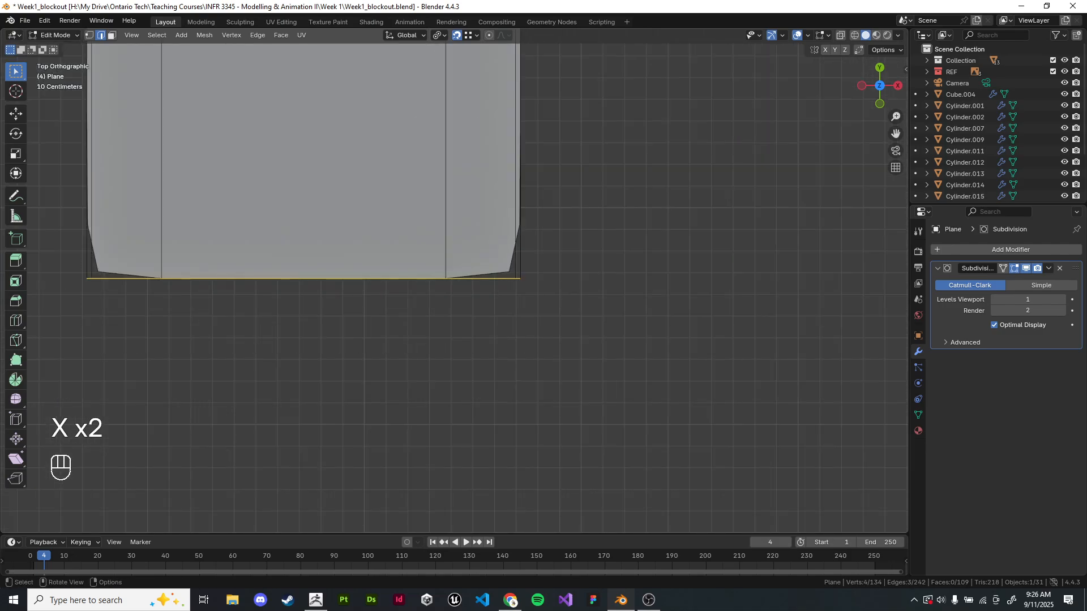
{"action": "key", "text": "e"}
{"action": "left_click", "coordinate": [522, 338]}
{"action": "key", "text": "Tab"}
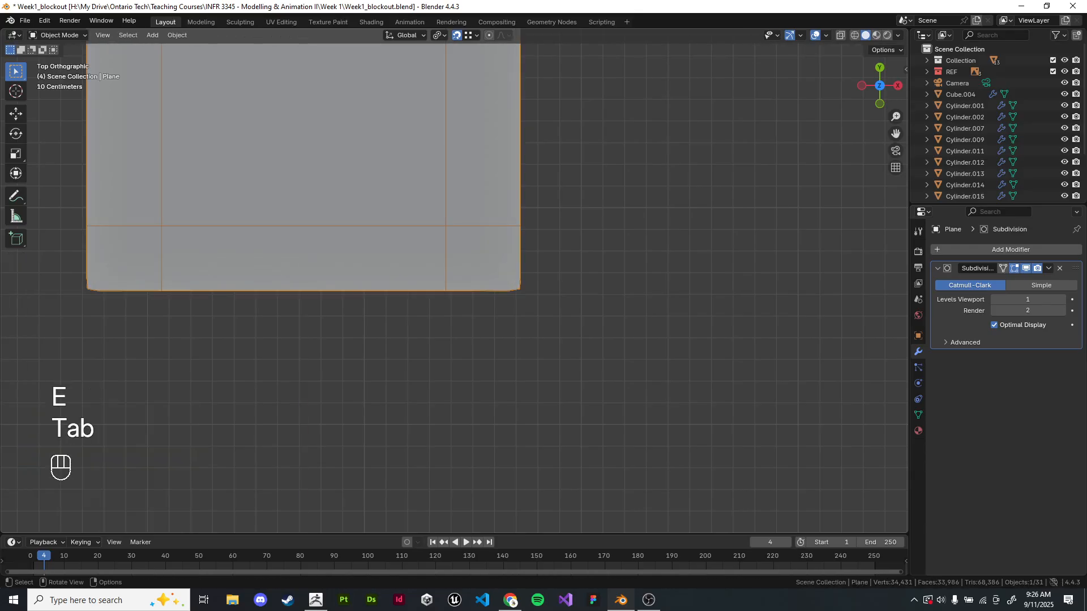
{"action": "left_click", "coordinate": [521, 337]}
{"action": "middle_click_drag", "start_coordinate": [522, 338], "coordinate": [543, 419], "text": "shift"}
{"action": "scroll", "coordinate": [454, 281], "scroll_direction": "up", "scroll_amount": 1}
{"action": "scroll", "coordinate": [453, 281], "scroll_direction": "down", "scroll_amount": 2}
{"action": "middle_click_drag", "start_coordinate": [454, 281], "coordinate": [461, 373], "text": "shift"}
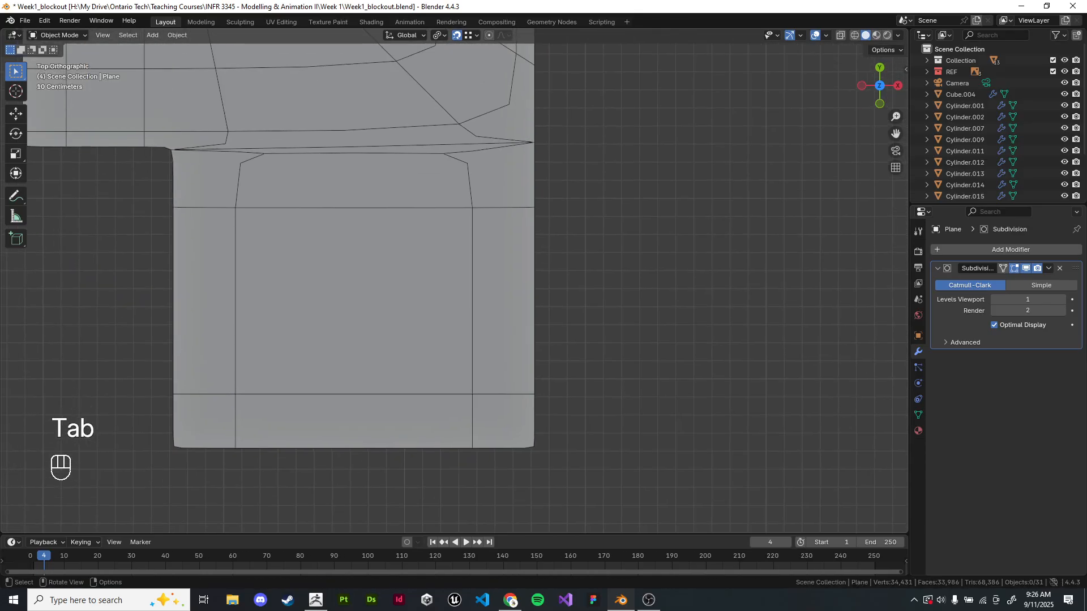
- Preview the path a vertical loop cut would take from the lower leg into the body, without applying it
{"action": "left_click", "coordinate": [454, 278]}
{"action": "middle_click_drag", "start_coordinate": [382, 283], "coordinate": [449, 386], "text": "shift"}
{"action": "key", "text": "Tab"}
{"action": "key", "text": "ctrl+r"}
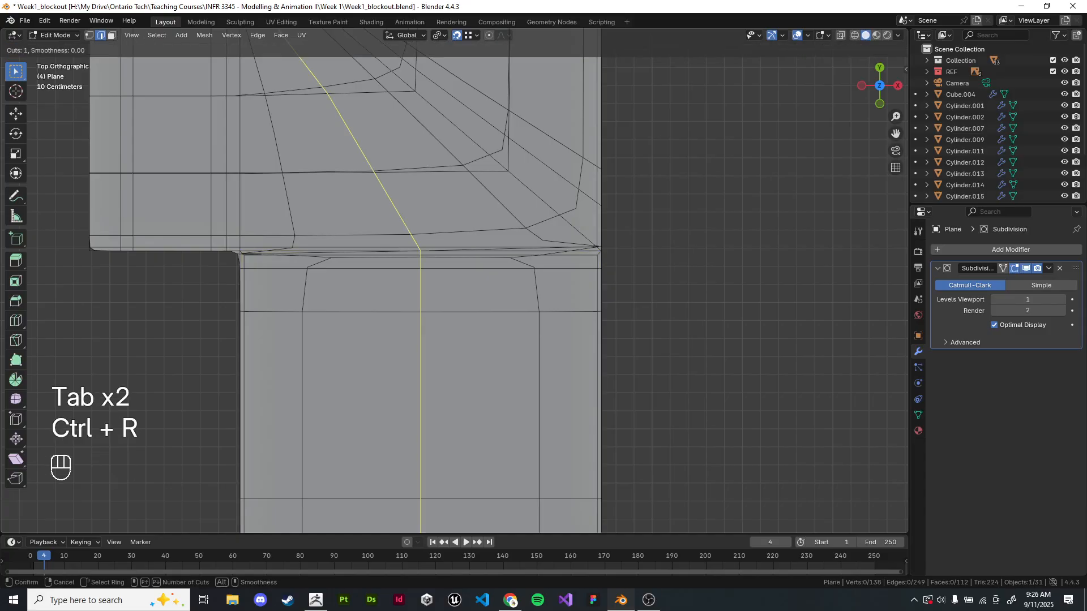
{"action": "right_click", "coordinate": [454, 304]}
{"action": "middle_click_drag", "start_coordinate": [455, 304], "coordinate": [445, 480], "text": "shift"}
{"action": "key", "text": "ctrl+r"}
{"action": "right_click", "coordinate": [445, 237]}
{"action": "scroll", "coordinate": [444, 480], "scroll_direction": "down", "scroll_amount": 4}
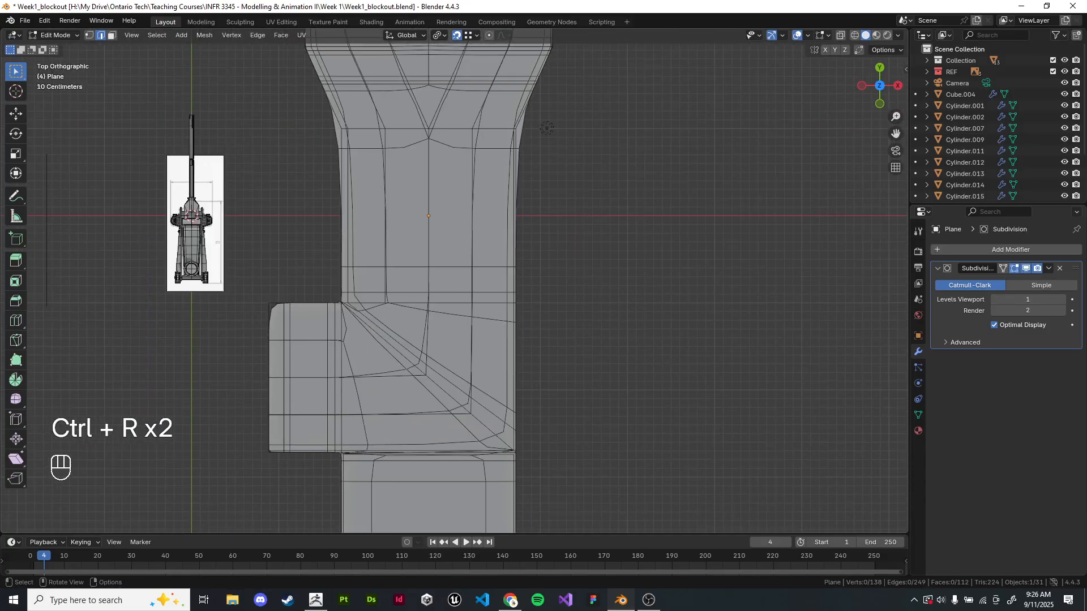
- Add two evenly spaced horizontal loop cuts across the straight section between the taper and the arm
{"action": "key", "text": "ctrl+r"}
{"action": "scroll", "coordinate": [445, 226], "scroll_direction": "up", "scroll_amount": 1}
{"action": "left_click", "coordinate": [444, 227]}
{"action": "right_click", "coordinate": [576, 172]}
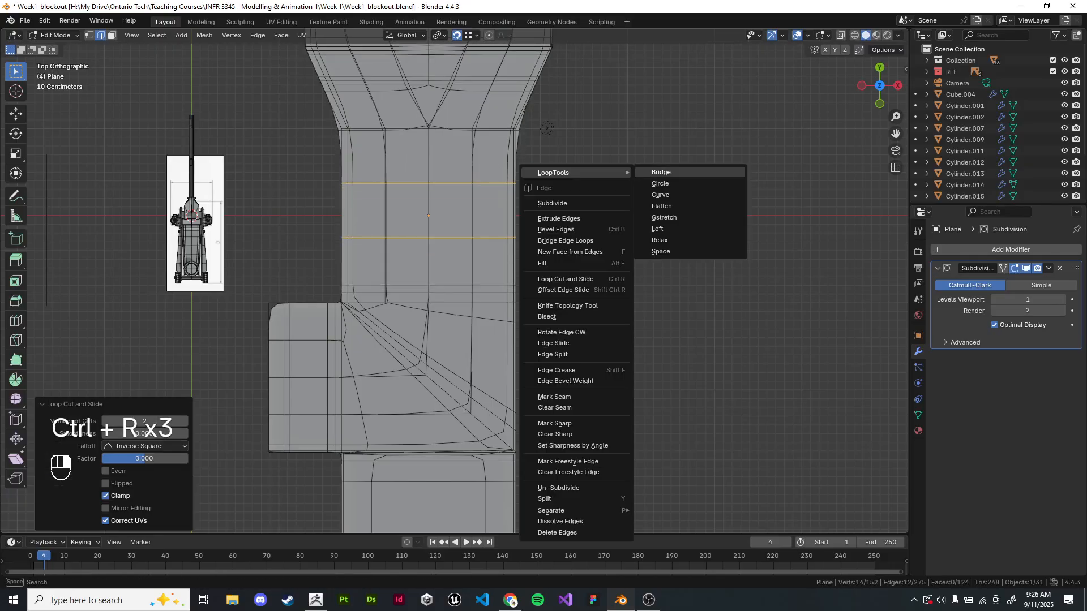
{"action": "key", "text": "Tab"}
- Orbit to a perspective view and examine the junction between the arm and the lower leg in Object and Edit Mode
{"action": "middle_click_drag", "start_coordinate": [481, 255], "coordinate": [532, 205]}
{"action": "left_click", "coordinate": [509, 385]}
{"action": "middle_click_drag", "start_coordinate": [509, 385], "coordinate": [418, 255], "text": "shift"}
{"action": "key", "text": "Tab"}
{"action": "scroll", "coordinate": [419, 255], "scroll_direction": "up", "scroll_amount": 3}
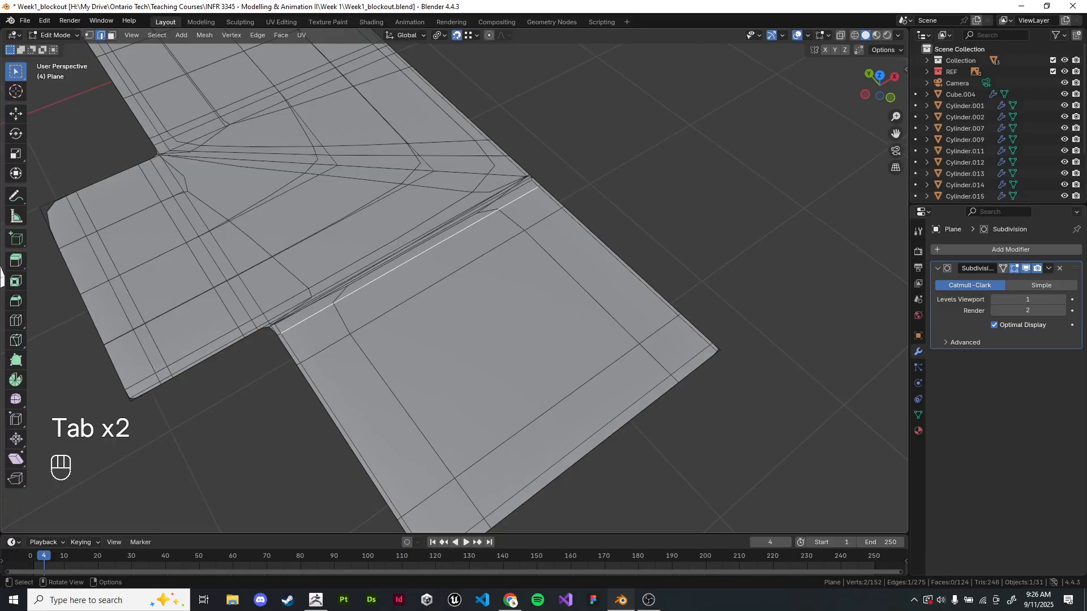
{"action": "key", "text": "Tab"}
{"action": "scroll", "coordinate": [454, 289], "scroll_direction": "down", "scroll_amount": 7}
{"action": "left_click", "coordinate": [622, 255]}
{"action": "scroll", "coordinate": [454, 288], "scroll_direction": "up", "scroll_amount": 9}
{"action": "middle_click_drag", "start_coordinate": [454, 288], "coordinate": [645, 257], "text": "shift"}
{"action": "key", "text": "Tab"}
{"action": "key", "text": "Tab"}
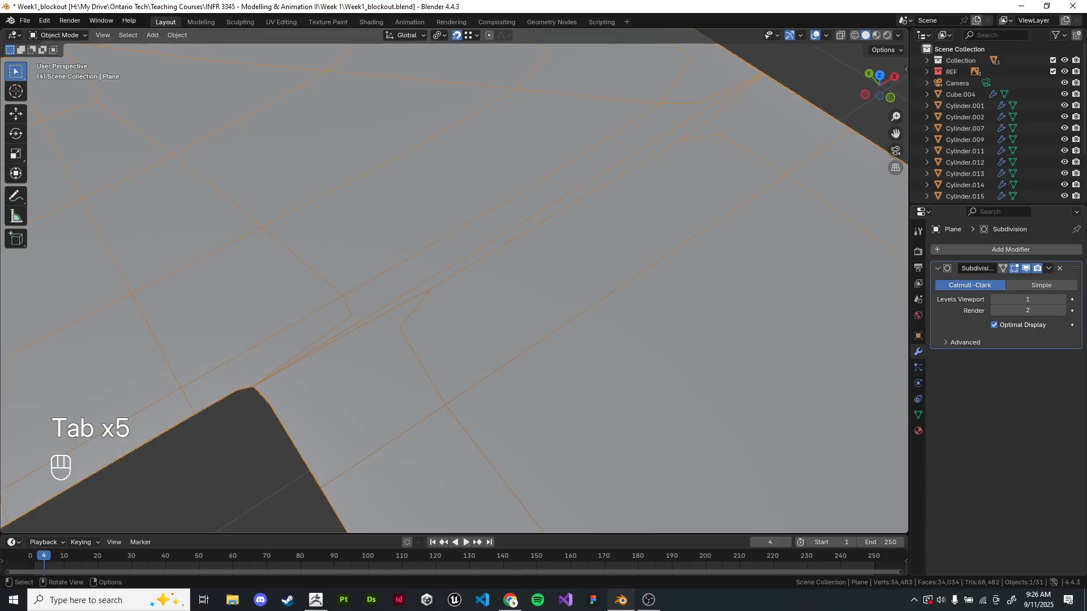
- Switch the viewport's solid shading to the glossy red MatCap lighting
{"action": "left_click", "coordinate": [897, 35]}
{"action": "left_click", "coordinate": [888, 89]}
{"action": "scroll", "coordinate": [454, 288], "scroll_direction": "down", "scroll_amount": 3}
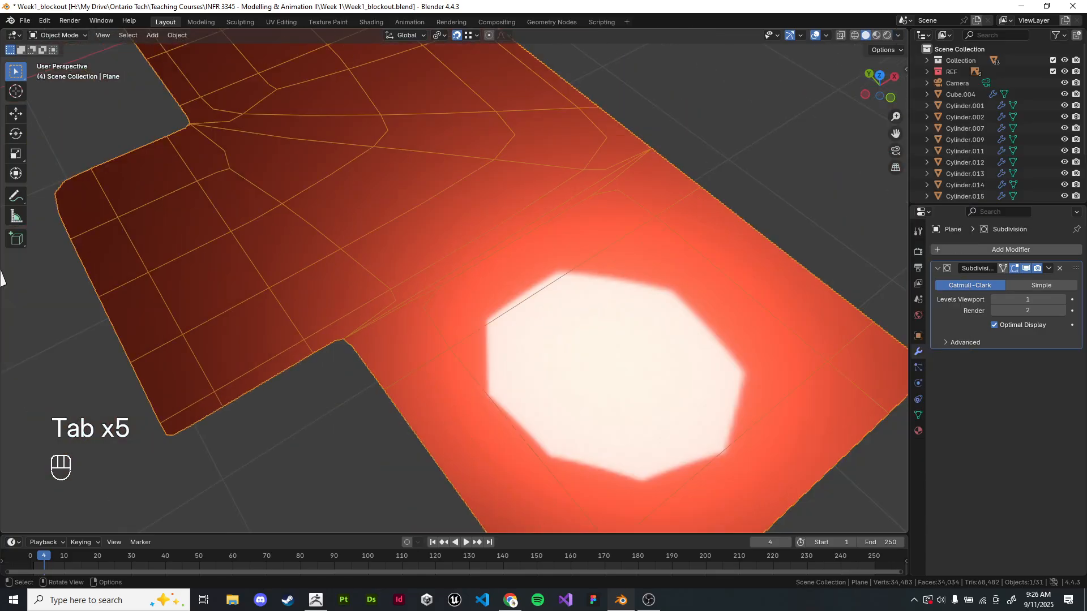
- Examine the highlight across the leg junction and the whole plane from several angles for shading artefacts
{"action": "mouse_move", "coordinate": [454, 288]}
{"action": "middle_mouse_down"}
{"action": "mouse_move", "coordinate": [478, 283]}
{"action": "mouse_move", "coordinate": [557, 311]}
{"action": "mouse_move", "coordinate": [882, 273]}
{"action": "mouse_move", "coordinate": [849, 266]}
{"action": "mouse_move", "coordinate": [781, 285]}
{"action": "mouse_move", "coordinate": [2, 352]}
{"action": "mouse_move", "coordinate": [11, 345]}
{"action": "mouse_move", "coordinate": [1, 318]}
{"action": "mouse_move", "coordinate": [54, 297]}
{"action": "middle_mouse_up"}
{"action": "key", "text": "Tab"}
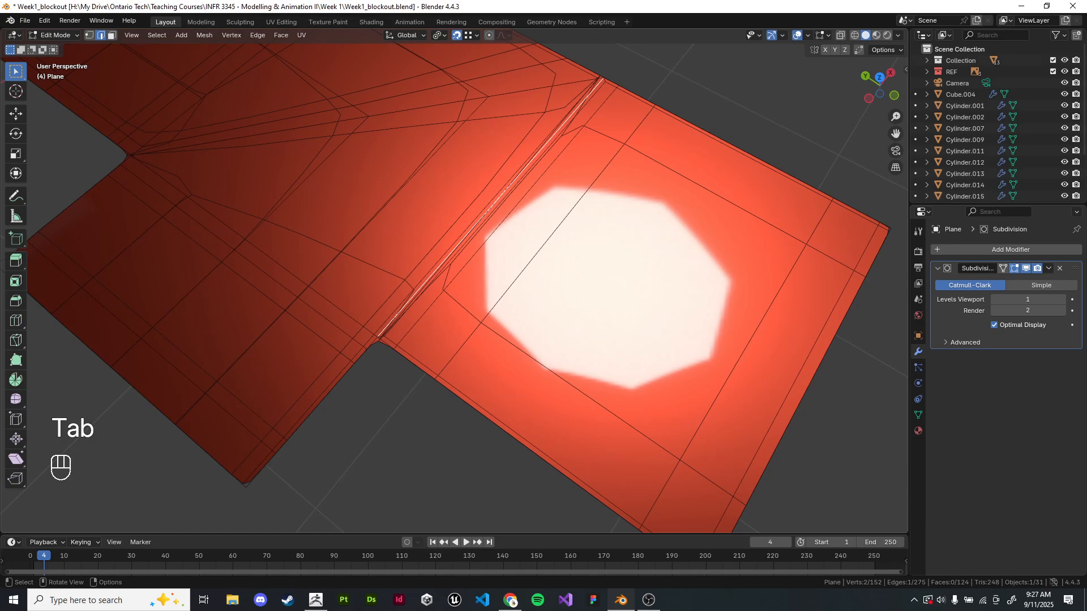
{"action": "key", "text": "Tab"}
{"action": "middle_click_drag", "start_coordinate": [453, 283], "coordinate": [539, 341], "text": "shift"}
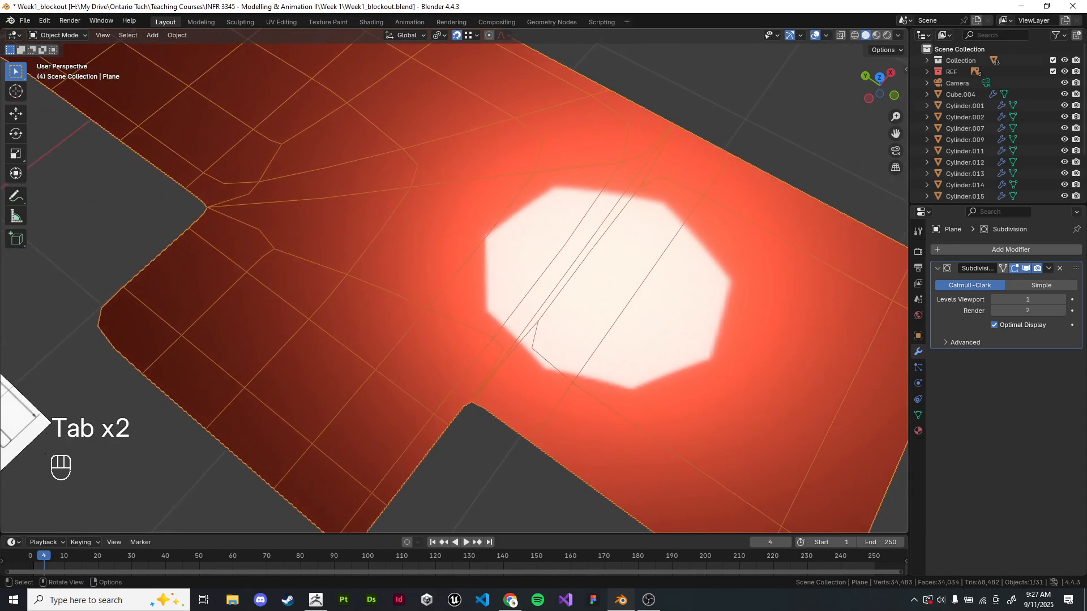
{"action": "left_click", "coordinate": [141, 226]}
{"action": "middle_click_drag", "start_coordinate": [453, 283], "coordinate": [344, 263], "text": "shift"}
{"action": "left_click", "coordinate": [372, 267]}
{"action": "key", "text": "z"}
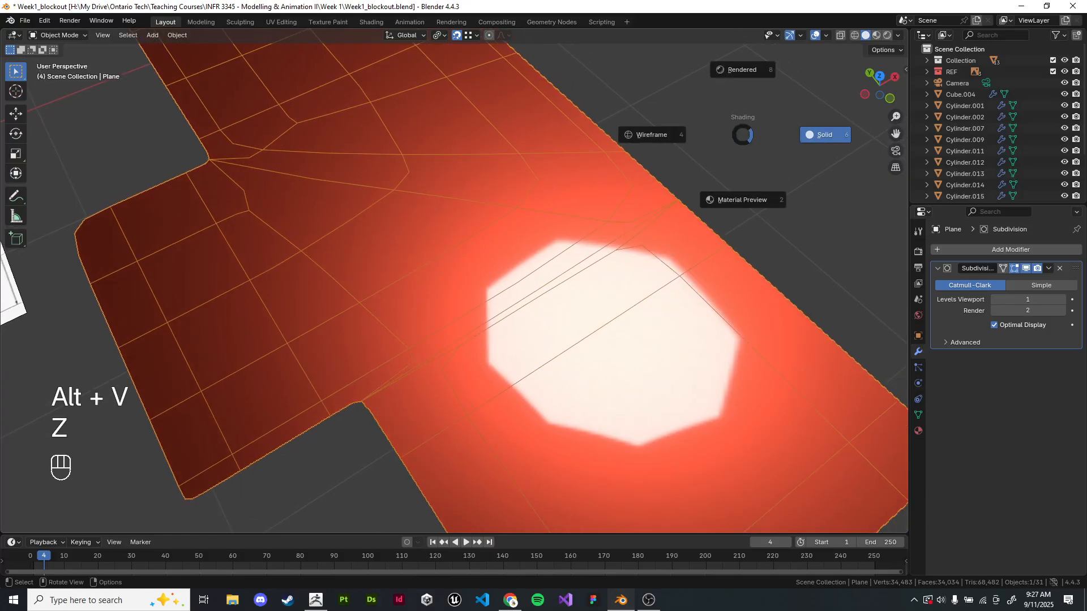
{"action": "left_click", "coordinate": [751, 135]}
{"action": "scroll", "coordinate": [750, 134], "scroll_direction": "down", "scroll_amount": 5}
{"action": "mouse_move", "coordinate": [751, 134]}
{"action": "middle_mouse_down"}
{"action": "mouse_move", "coordinate": [715, 118]}
{"action": "mouse_move", "coordinate": [707, 131]}
{"action": "mouse_move", "coordinate": [642, 128]}
{"action": "mouse_move", "coordinate": [827, 160]}
{"action": "middle_mouse_up"}
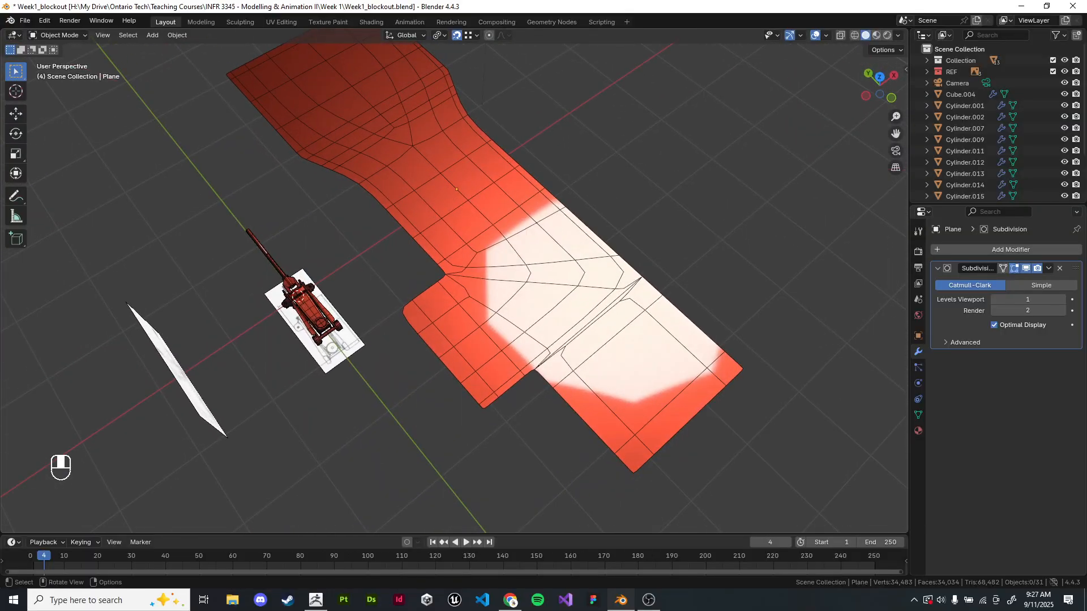
- Delete the demonstration plane and frame the floor jack's main body in a perspective view
{"action": "key", "text": "x"}
{"action": "left_click", "coordinate": [553, 253]}
{"action": "left_click", "coordinate": [448, 346]}
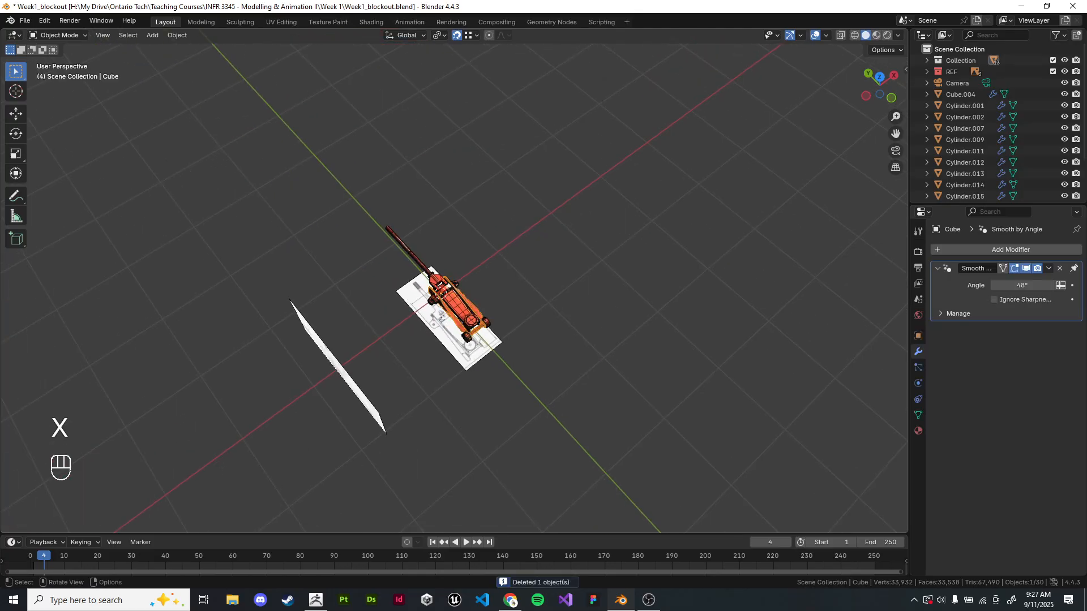
{"action": "key", "text": "KP_Decimal"}
{"action": "middle_click_drag", "start_coordinate": [526, 240], "coordinate": [531, 274]}
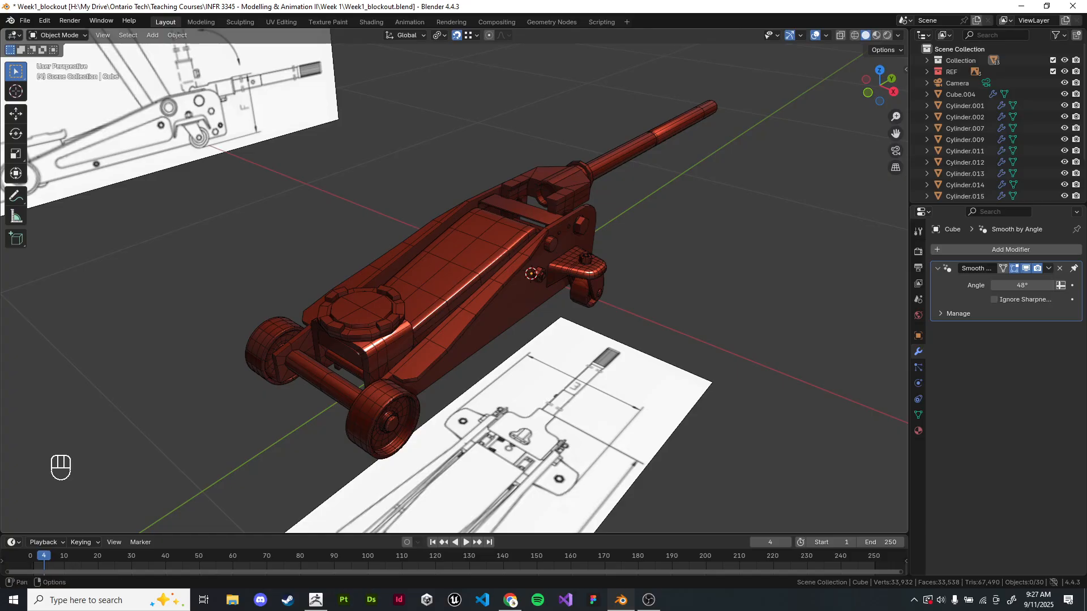
- Compare the floor jack under Studio and glossy red MatCap lighting, finishing on Studio lighting
{"action": "left_click", "coordinate": [898, 35]}
{"action": "left_click", "coordinate": [849, 90]}
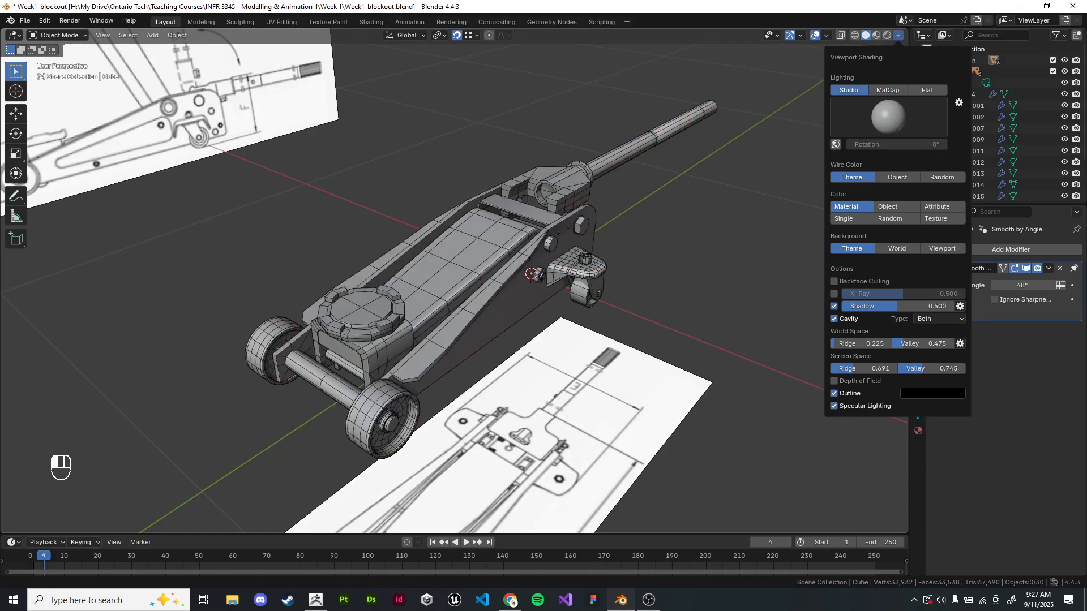
{"action": "left_click", "coordinate": [887, 117]}
{"action": "left_click", "coordinate": [887, 90]}
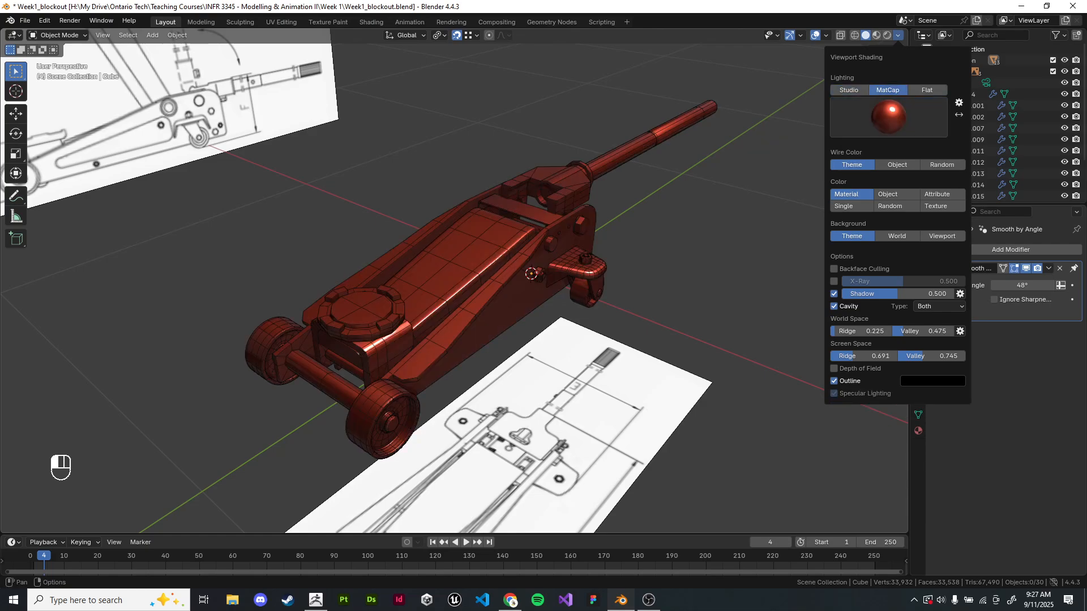
{"action": "left_click", "coordinate": [887, 116]}
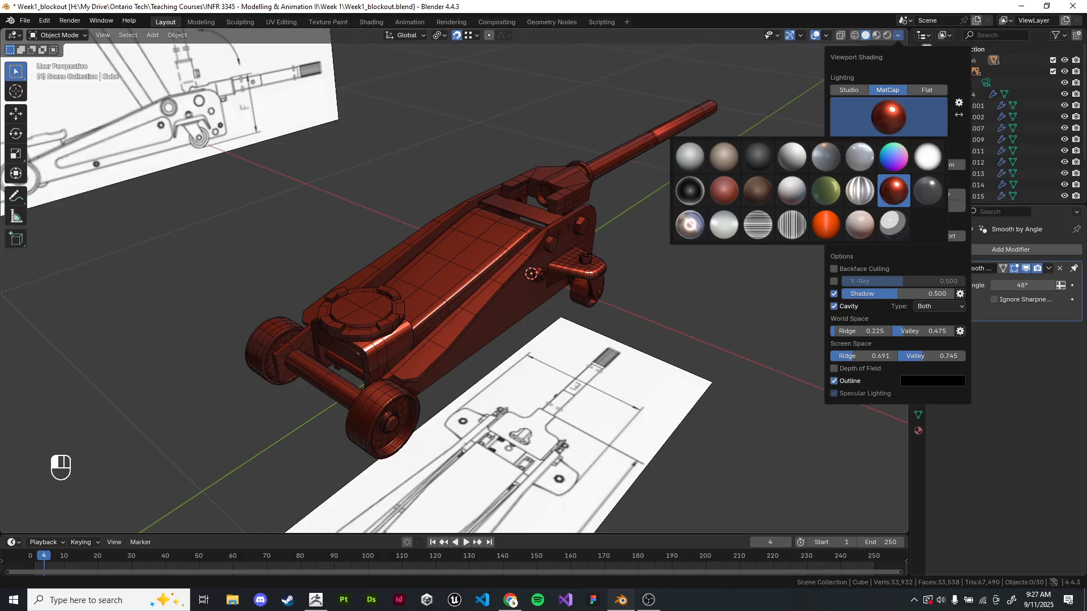
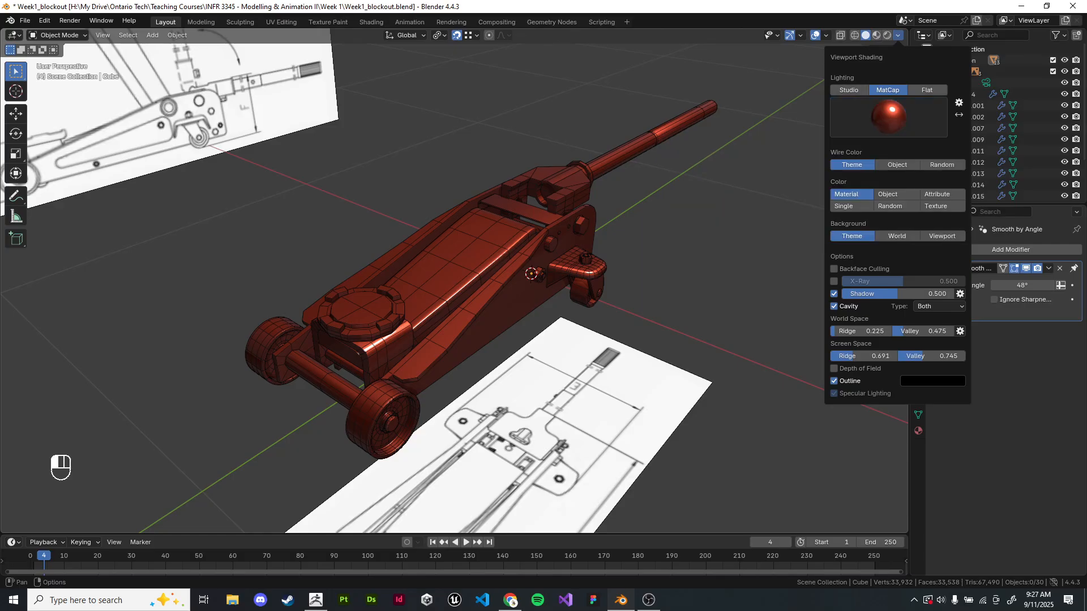
{"action": "left_click", "coordinate": [848, 90]}
{"action": "middle_click_drag", "start_coordinate": [531, 273], "coordinate": [546, 298], "text": "shift"}
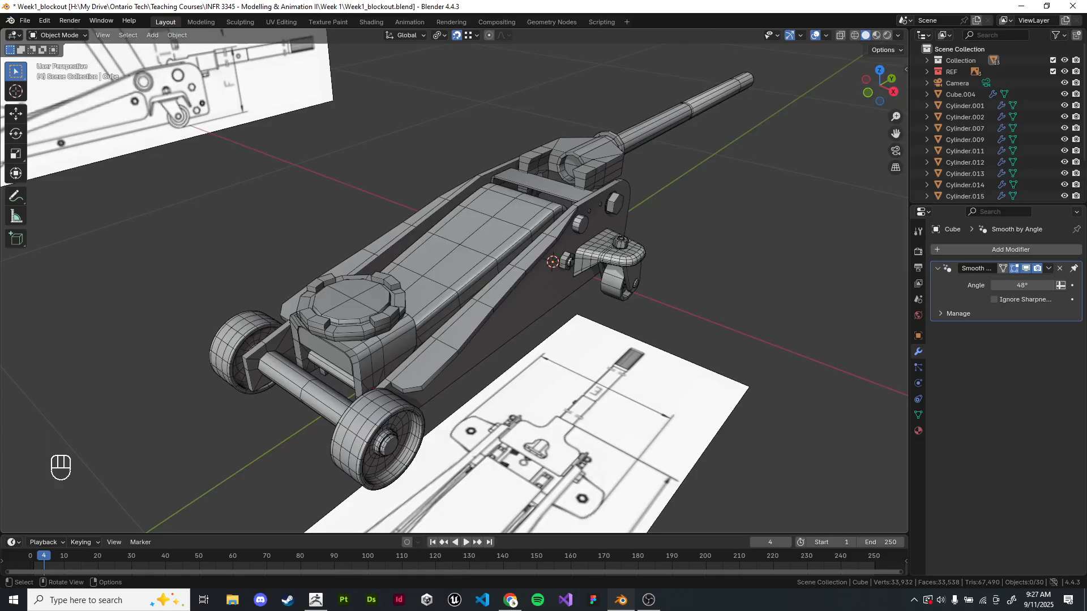
- Return the solid shading to the red MatCap and examine the highlights on the jack's front wheels and frame
{"action": "left_click", "coordinate": [897, 35]}
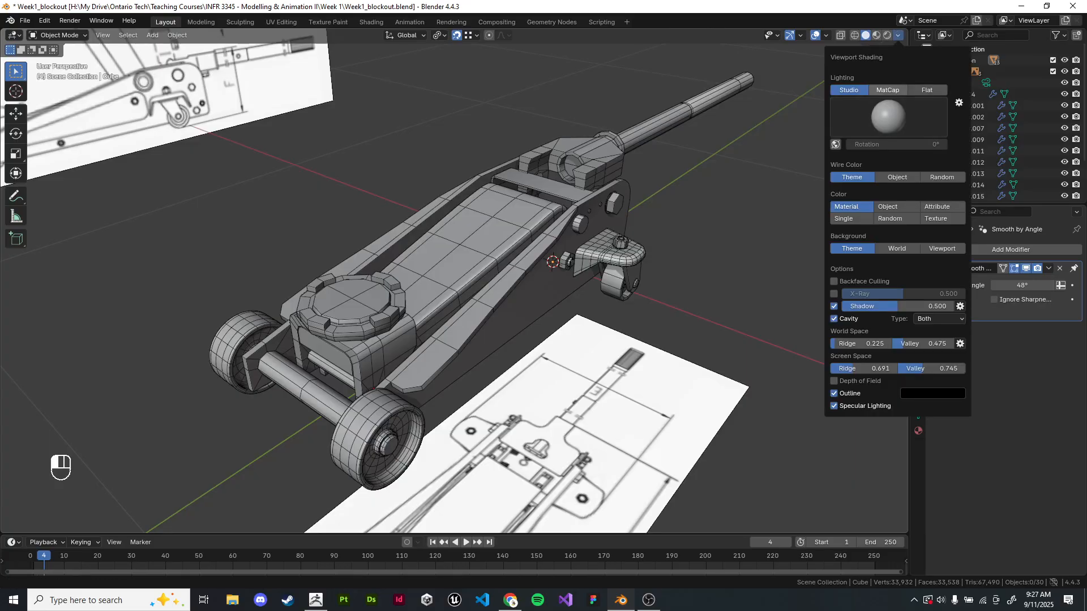
{"action": "left_click", "coordinate": [888, 90]}
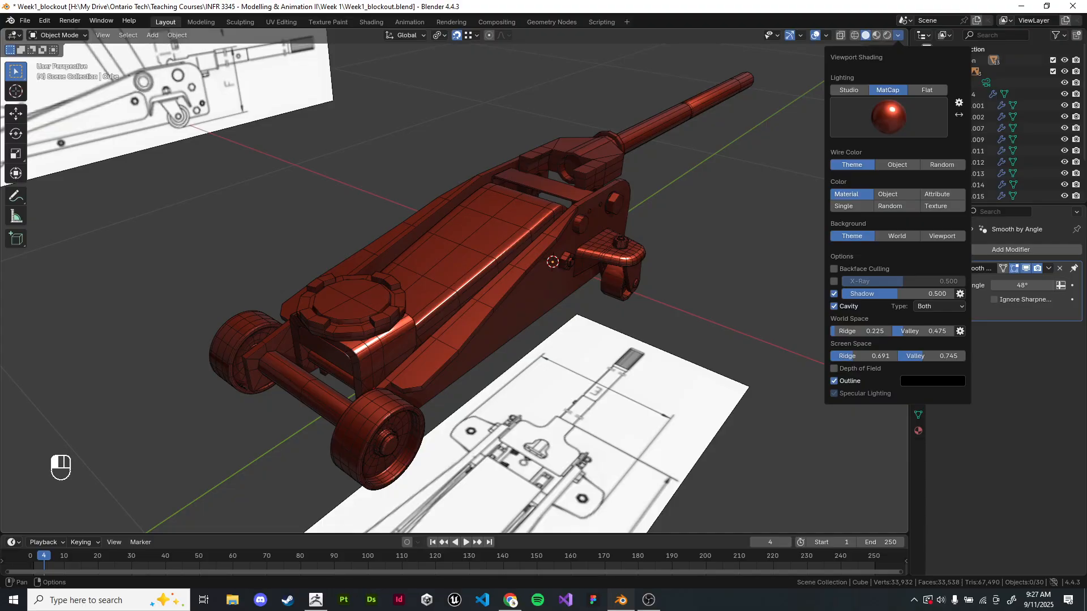
{"action": "scroll", "coordinate": [457, 395], "scroll_direction": "up", "scroll_amount": 2}
{"action": "mouse_move", "coordinate": [457, 339]}
{"action": "middle_mouse_down"}
{"action": "mouse_move", "coordinate": [518, 410]}
{"action": "mouse_move", "coordinate": [464, 348]}
{"action": "mouse_move", "coordinate": [410, 316]}
{"action": "mouse_move", "coordinate": [391, 344]}
{"action": "middle_mouse_up"}
{"action": "middle_click_drag", "start_coordinate": [390, 343], "coordinate": [438, 323]}
- Switch the viewport lighting to Studio for comparison and back to the red MatCap
{"action": "left_click", "coordinate": [897, 35]}
{"action": "left_click", "coordinate": [887, 117]}
{"action": "left_click", "coordinate": [853, 87]}
{"action": "left_click", "coordinate": [897, 35]}
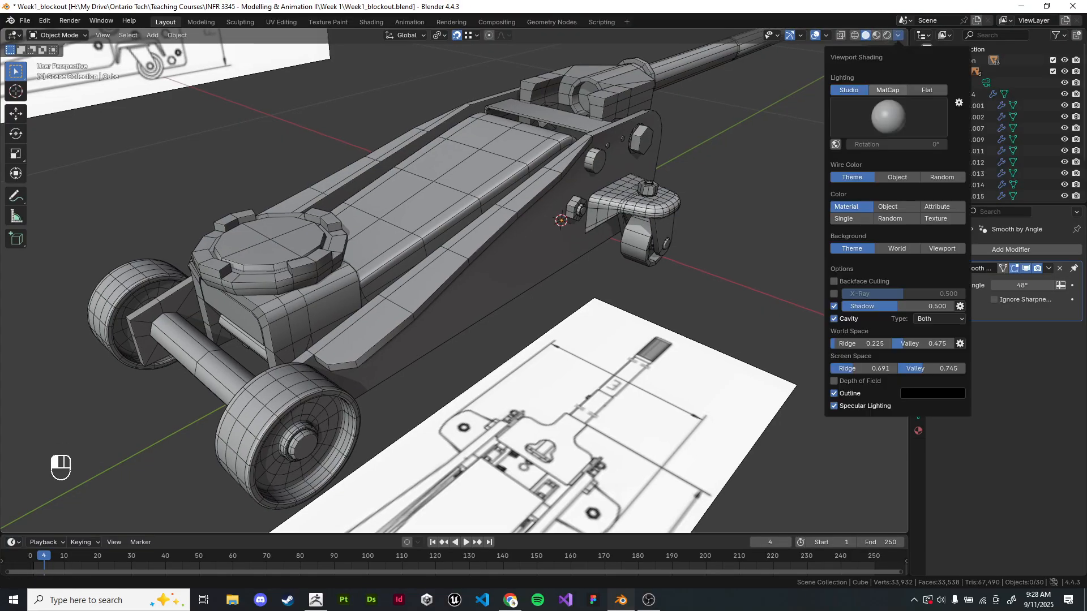
{"action": "left_click", "coordinate": [888, 88]}
- Isolate the bracket beneath the jack's round saddle in local view and check its mesh in Edit Mode
{"action": "scroll", "coordinate": [454, 281], "scroll_direction": "down", "scroll_amount": 2}
{"action": "mouse_move", "coordinate": [453, 281]}
{"action": "middle_mouse_down"}
{"action": "mouse_move", "coordinate": [475, 325]}
{"action": "mouse_move", "coordinate": [589, 342]}
{"action": "middle_mouse_up"}
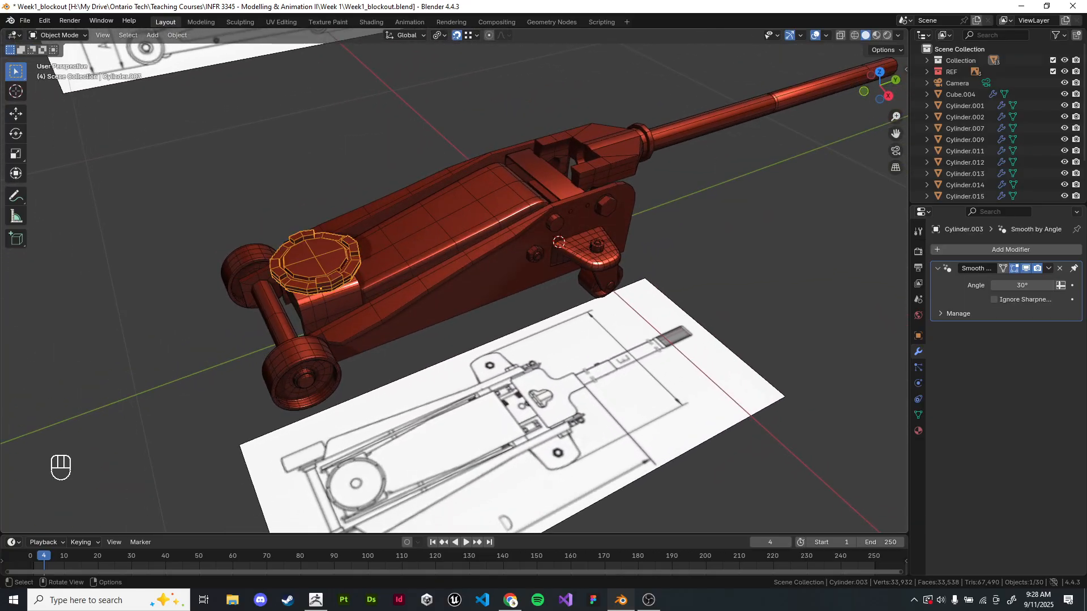
{"action": "key", "text": "slash"}
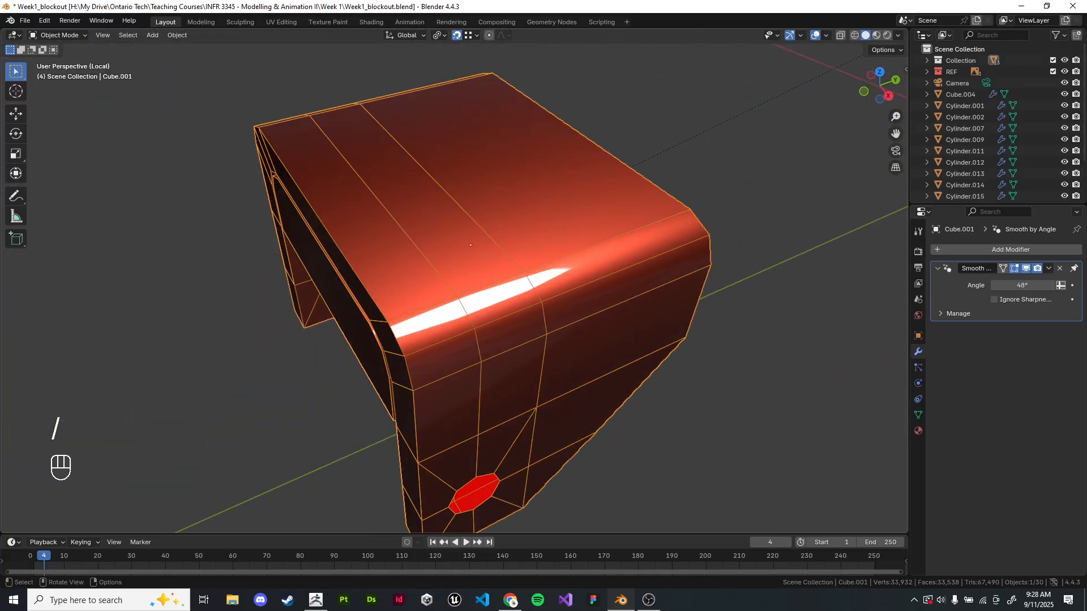
{"action": "middle_click_drag", "start_coordinate": [470, 245], "coordinate": [716, 311]}
{"action": "key", "text": "Tab"}
{"action": "key", "text": "Tab"}
- Add a Subdivision Surface modifier to the bracket and enter Edit Mode facing its side plate
{"action": "left_click", "coordinate": [719, 286]}
{"action": "left_click", "coordinate": [996, 250]}
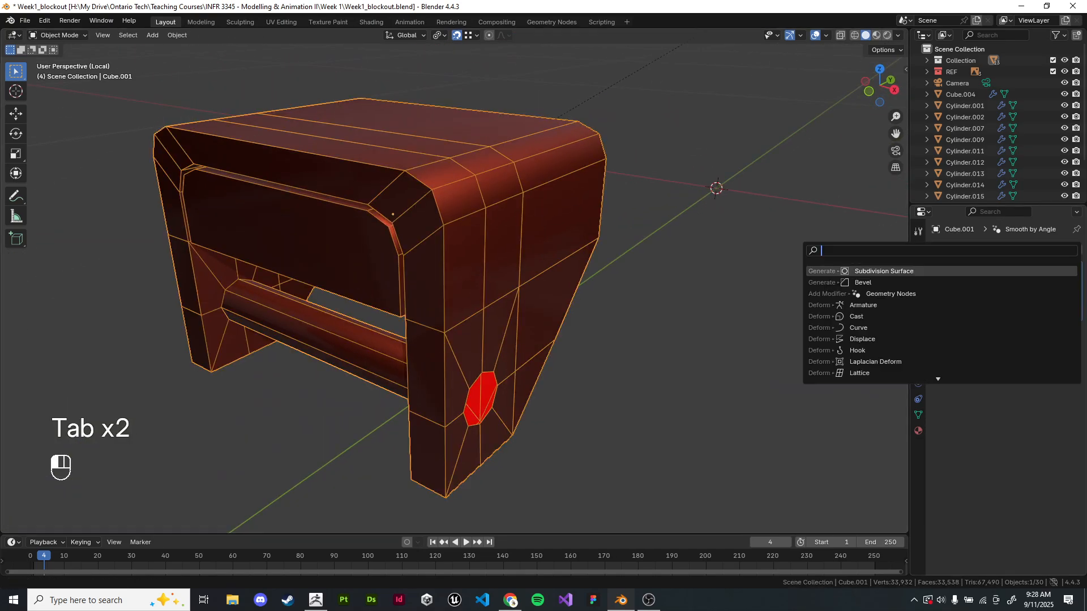
{"action": "key", "text": "Return"}
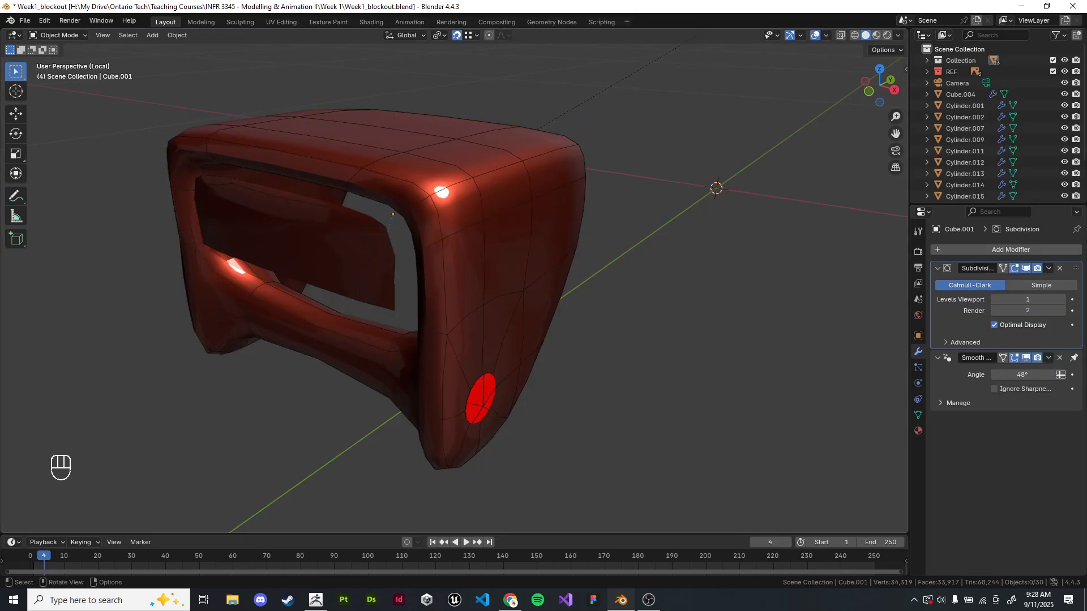
{"action": "key", "text": "Tab"}
{"action": "middle_click_drag", "start_coordinate": [510, 271], "coordinate": [419, 258]}
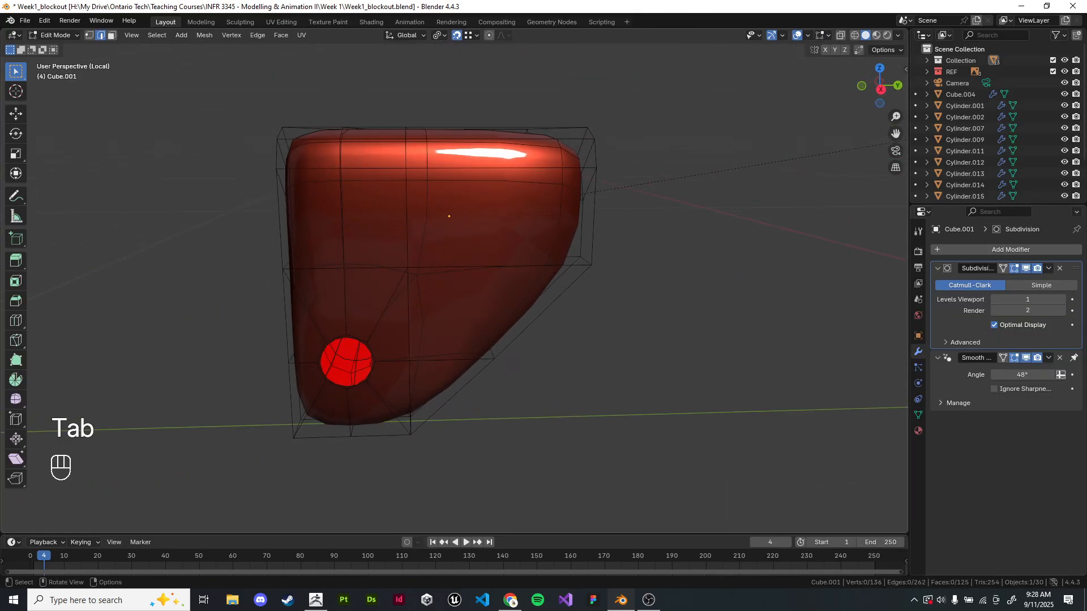
- Try to add a supporting edge loop near the rear edge of the bracket's side and slide it toward that edge
{"action": "key", "text": "ctrl+r"}
{"action": "left_click", "coordinate": [501, 196]}
{"action": "right_click", "coordinate": [501, 195]}
{"action": "key", "text": "g"}
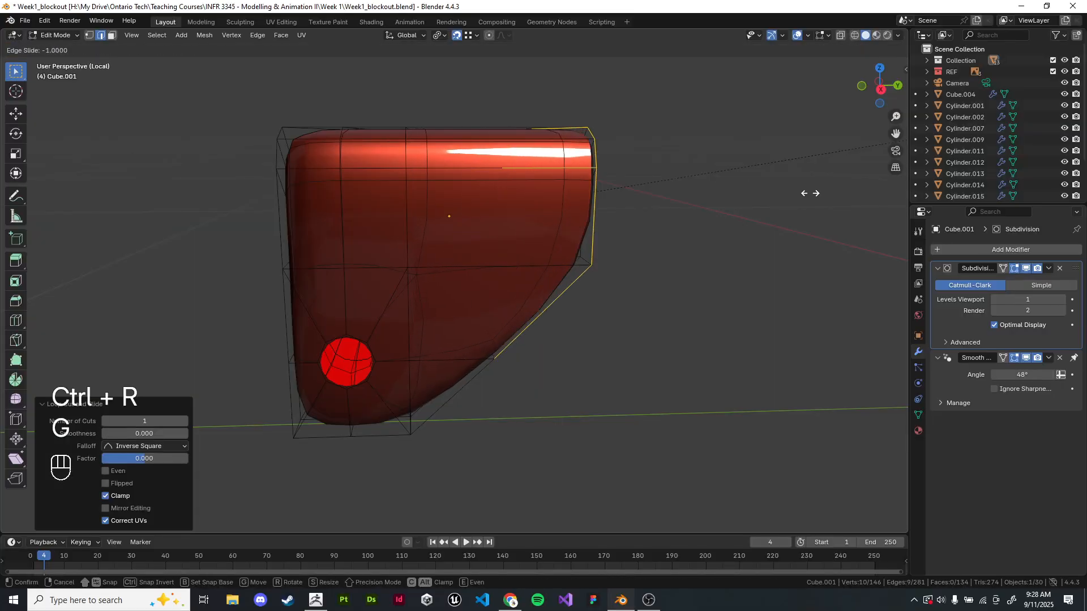
{"action": "left_click", "coordinate": [809, 192]}
{"action": "key", "text": "g"}
{"action": "key", "text": "g"}
{"action": "middle_click_drag", "start_coordinate": [645, 368], "coordinate": [673, 300]}
{"action": "key", "text": "z"}
{"action": "key", "text": "ctrl+z"}
{"action": "key", "text": "ctrl+z"}
{"action": "key", "text": "ctrl+x"}
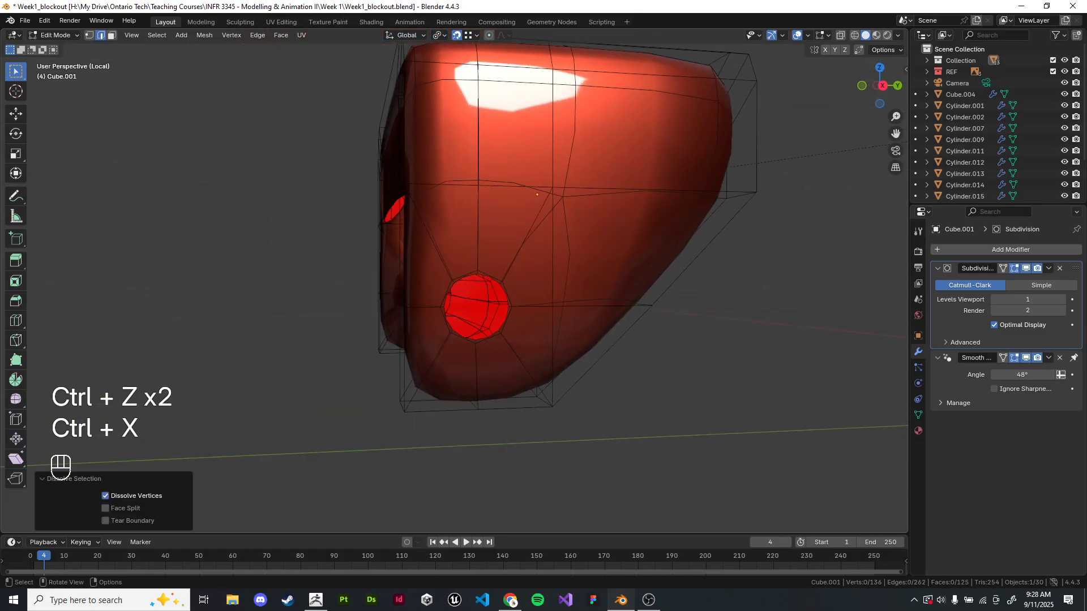
- Select the outer faces of the bracket's side plate around the round hole, including the upper and sloped rear faces
{"action": "key", "text": "3"}
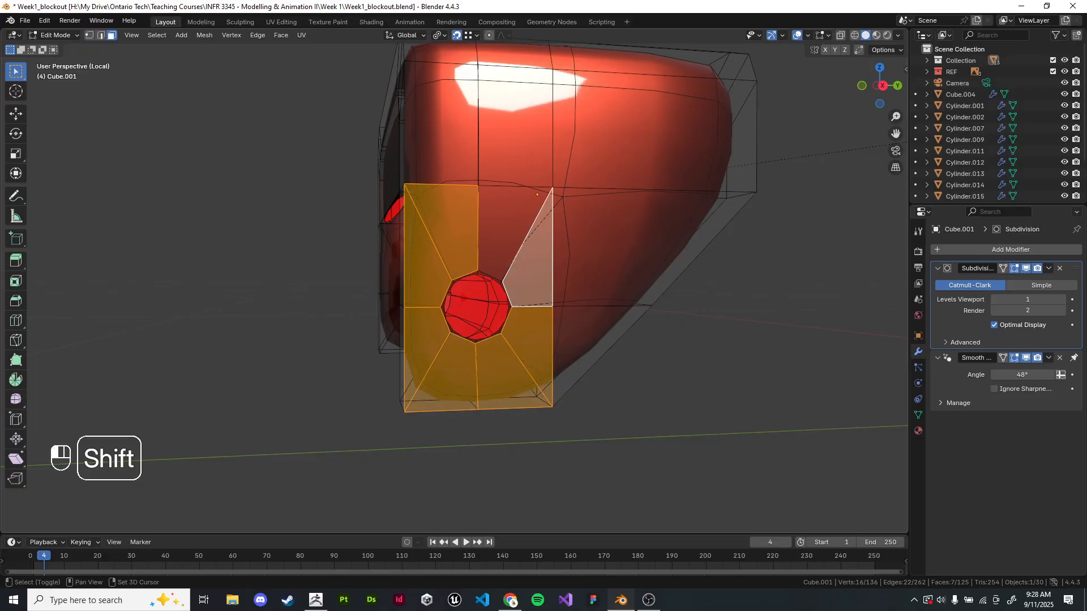
{"action": "left_click", "coordinate": [583, 334], "text": "shift"}
{"action": "left_click", "coordinate": [623, 244], "text": "shift"}
{"action": "left_click", "coordinate": [622, 130], "text": "shift"}
{"action": "left_click", "coordinate": [518, 227], "text": "shift"}
{"action": "left_click", "coordinate": [515, 127], "text": "shift"}
{"action": "left_click", "coordinate": [445, 127], "text": "shift"}
{"action": "middle_click_drag", "start_coordinate": [444, 127], "coordinate": [467, 167]}
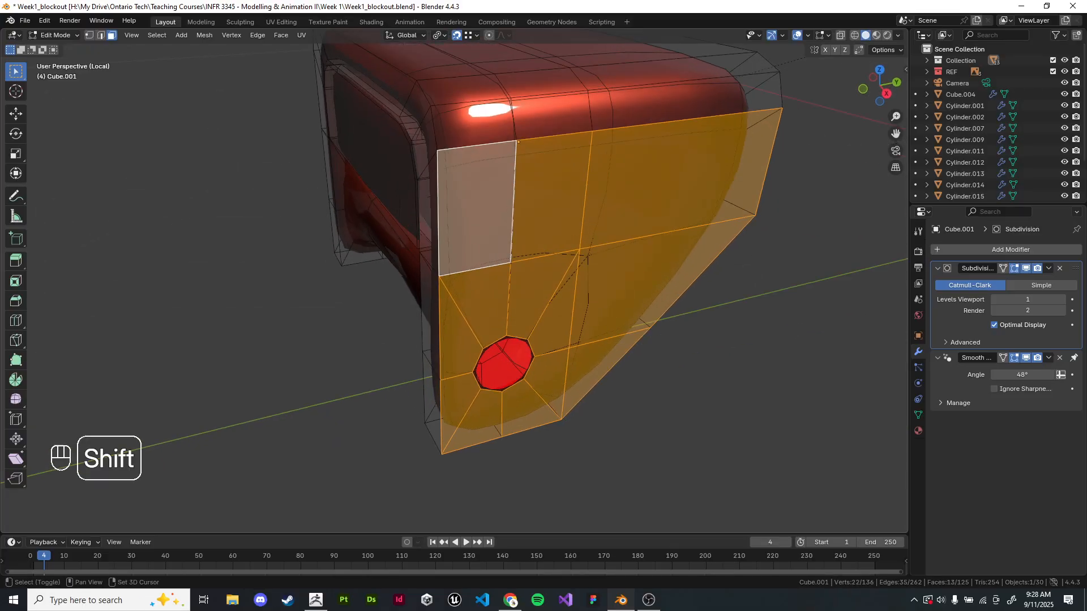
- Extend the face selection over the rounded corner strips and across the bracket's top
{"action": "middle_click_drag", "start_coordinate": [552, 116], "coordinate": [557, 147]}
{"action": "left_click", "coordinate": [693, 130], "text": "shift"}
{"action": "middle_click_drag", "start_coordinate": [694, 130], "coordinate": [730, 136]}
{"action": "scroll", "coordinate": [730, 136], "scroll_direction": "down", "scroll_amount": 2}
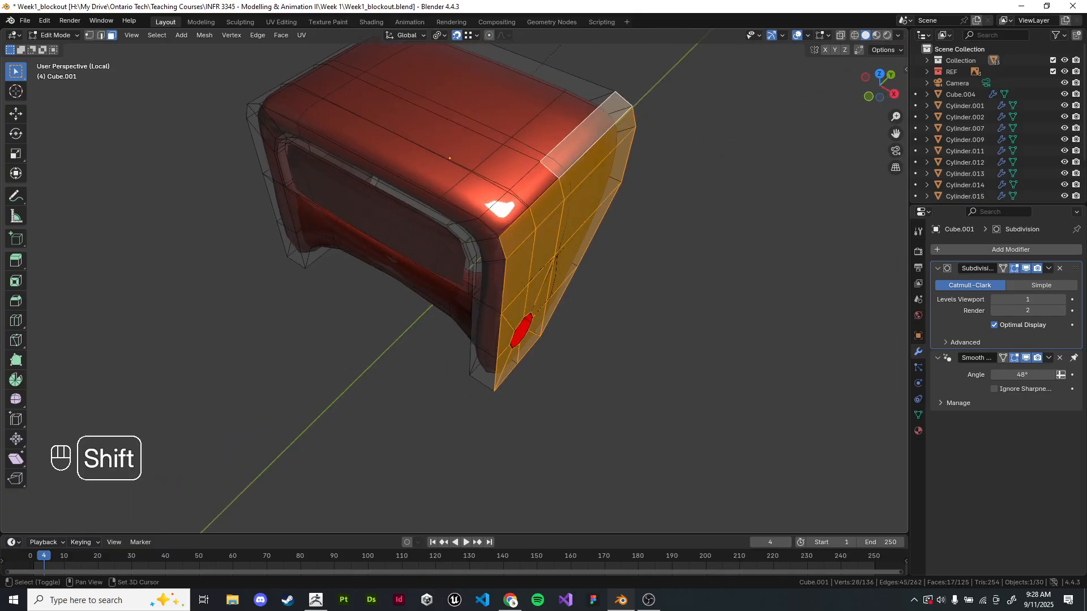
{"action": "left_click", "coordinate": [413, 127], "text": "shift"}
{"action": "left_click", "coordinate": [464, 96], "text": "shift"}
{"action": "middle_click_drag", "start_coordinate": [464, 97], "coordinate": [671, 79]}
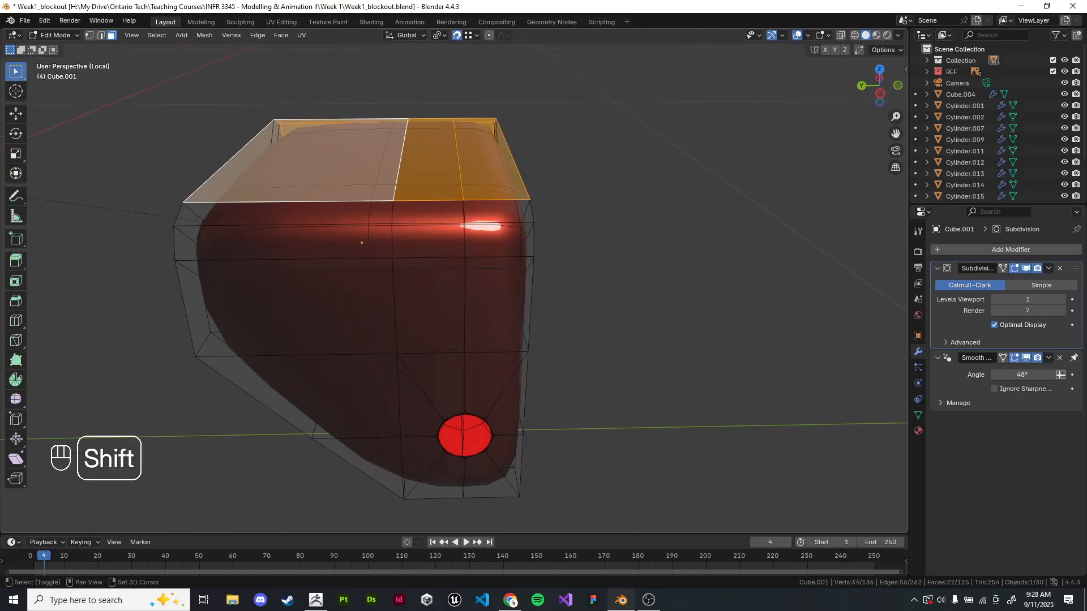
{"action": "left_click", "coordinate": [286, 213], "text": "shift"}
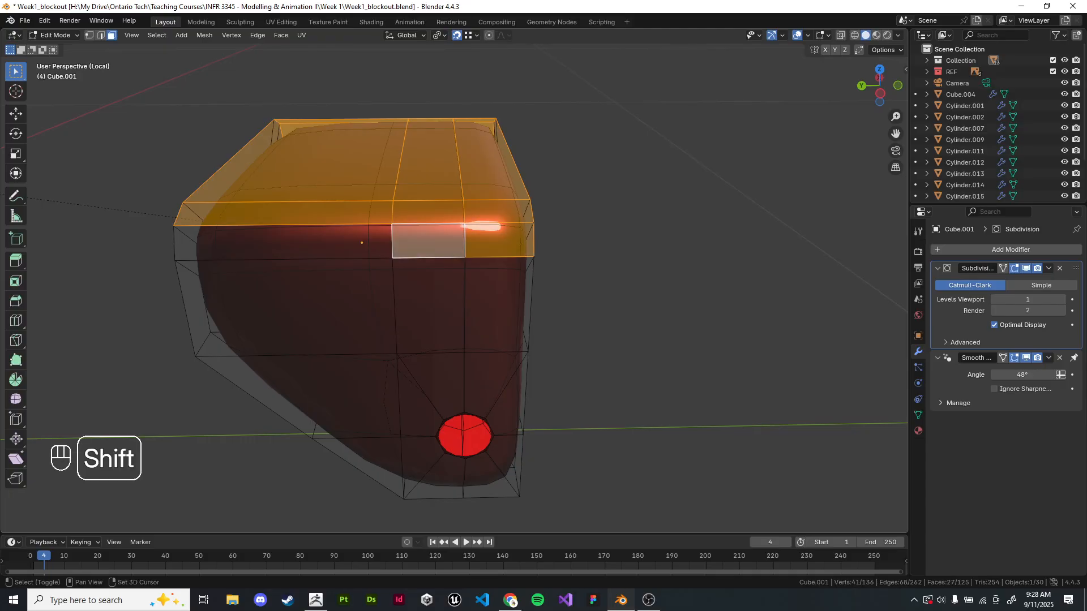
- Add the opposite side plate's outer faces to the selection, including the faces around its hole
{"action": "left_click", "coordinate": [283, 244], "text": "shift"}
{"action": "left_click", "coordinate": [286, 305], "text": "shift"}
{"action": "left_click", "coordinate": [428, 306], "text": "shift"}
{"action": "left_click", "coordinate": [497, 304], "text": "shift"}
{"action": "left_click", "coordinate": [478, 476], "text": "ctrl"}
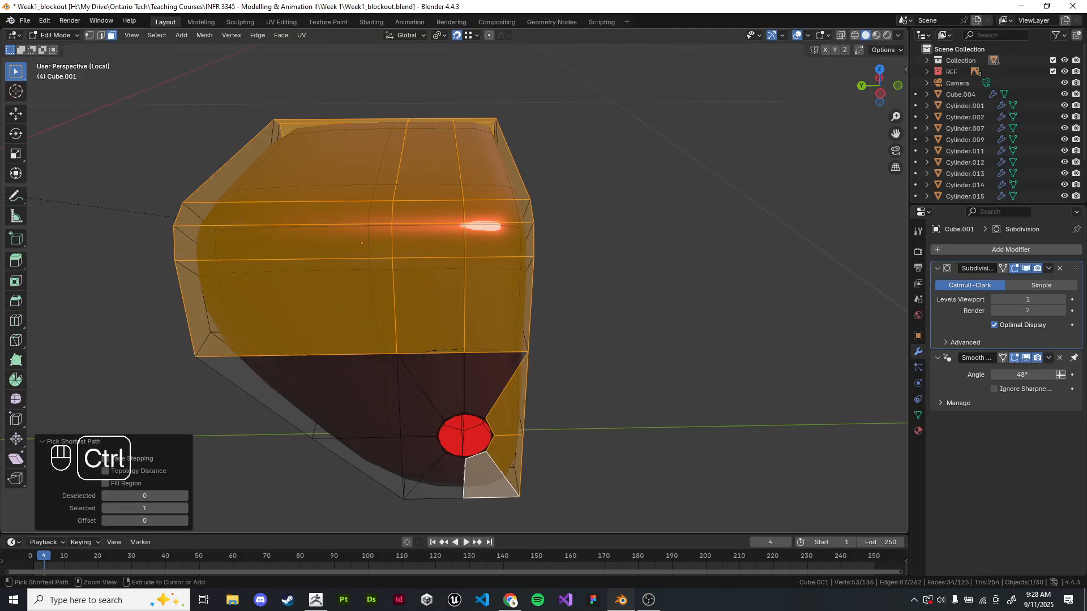
{"action": "left_click", "coordinate": [325, 390], "text": "ctrl"}
{"action": "left_click", "coordinate": [491, 378], "text": "ctrl"}
- Inset the selected outer faces of the bracket by about 0.0034 m
{"action": "middle_click_drag", "start_coordinate": [492, 378], "coordinate": [308, 384]}
{"action": "scroll", "coordinate": [455, 282], "scroll_direction": "up", "scroll_amount": 4}
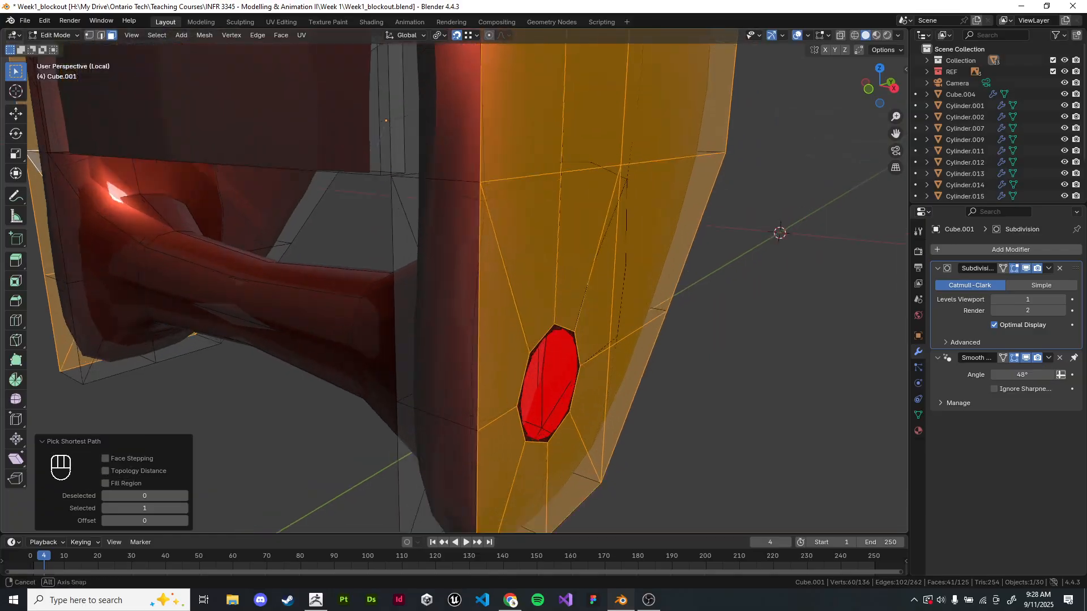
{"action": "middle_click_drag", "start_coordinate": [455, 281], "coordinate": [447, 255]}
{"action": "key", "text": "i"}
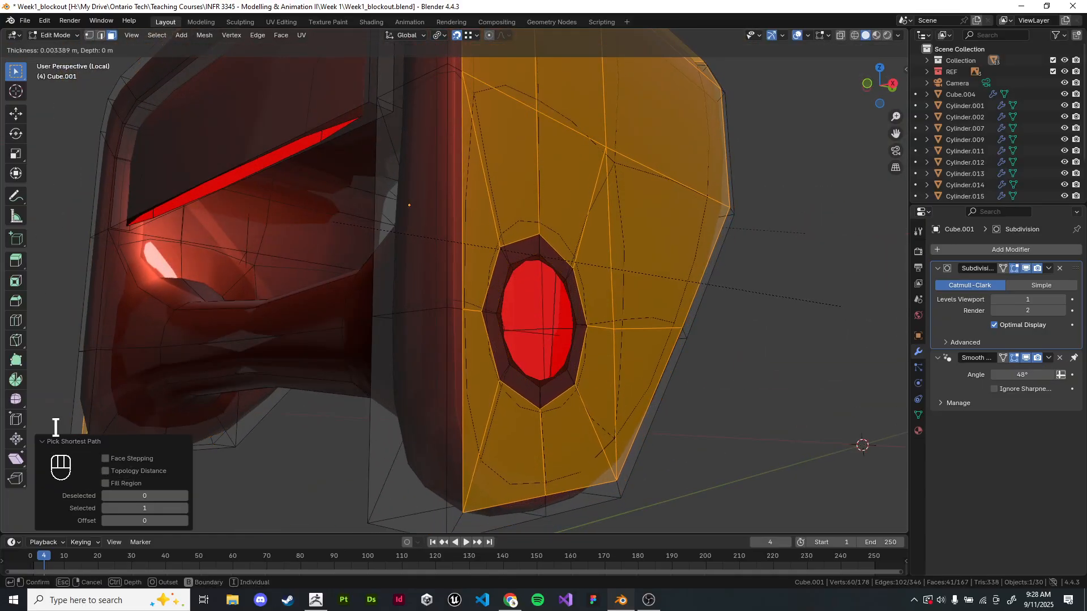
{"action": "left_click", "coordinate": [841, 307]}
{"action": "left_click", "coordinate": [841, 307]}
{"action": "middle_click_drag", "start_coordinate": [781, 308], "coordinate": [860, 289]}
{"action": "scroll", "coordinate": [854, 312], "scroll_direction": "down", "scroll_amount": 2}
- Add an edge loop around the bracket's front rim and slide it toward the outer edge
{"action": "left_click", "coordinate": [614, 243]}
{"action": "right_click", "coordinate": [614, 243]}
{"action": "middle_click_drag", "start_coordinate": [614, 243], "coordinate": [616, 184]}
{"action": "scroll", "coordinate": [616, 184], "scroll_direction": "down", "scroll_amount": 1}
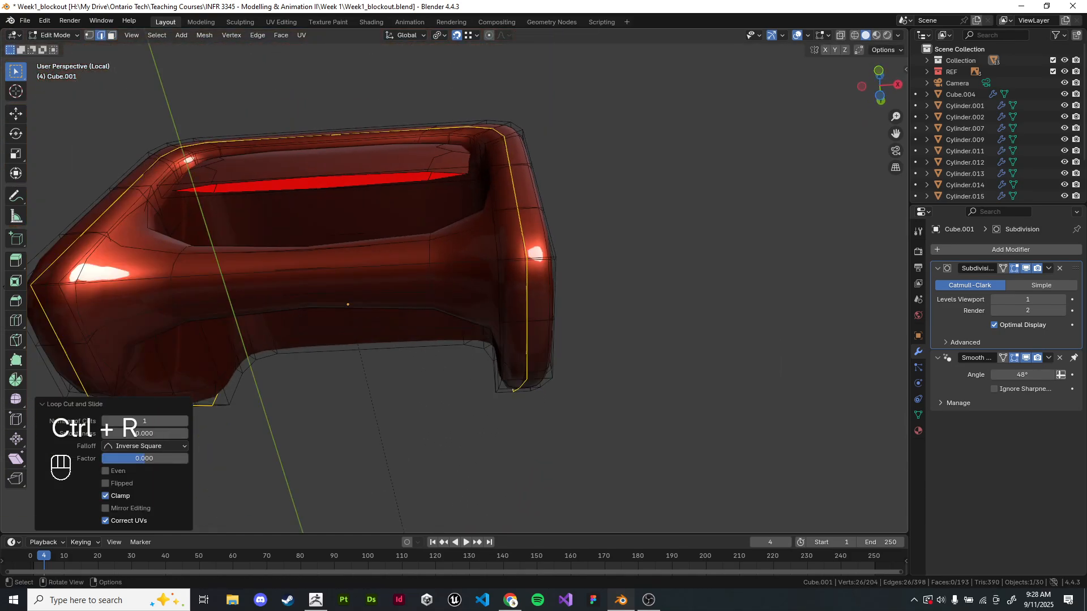
{"action": "key", "text": "g"}
{"action": "key", "text": "g"}
{"action": "key", "text": "g"}
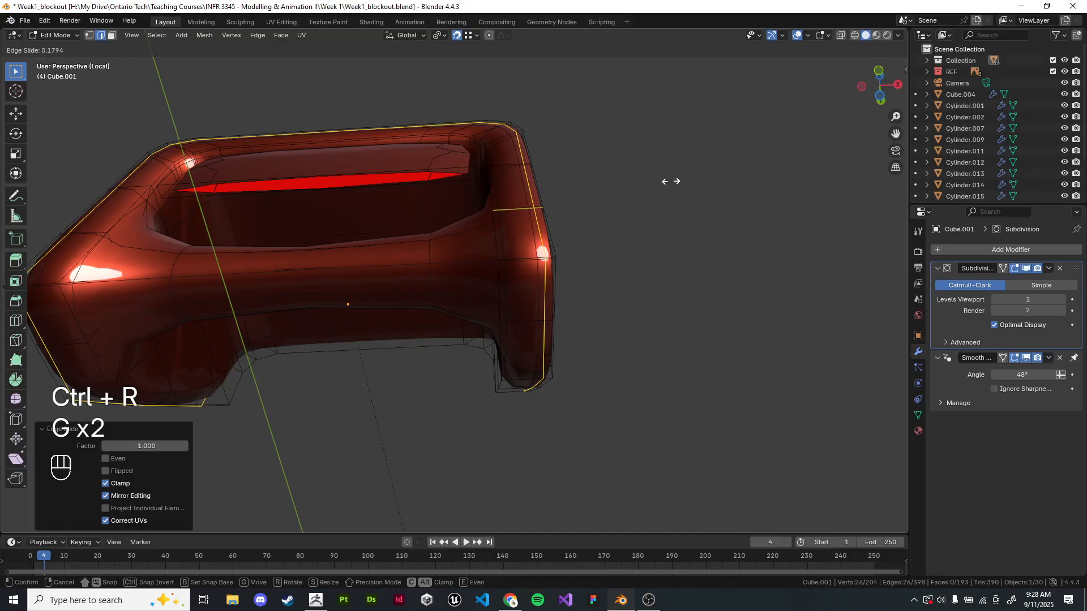
{"action": "left_click", "coordinate": [670, 181]}
{"action": "left_click", "coordinate": [671, 181]}
{"action": "middle_click_drag", "start_coordinate": [670, 181], "coordinate": [670, 226]}
- Add a second edge loop around the front rim and slide it toward the inner opening
{"action": "key", "text": "ctrl+r"}
{"action": "left_click", "coordinate": [588, 246]}
{"action": "right_click", "coordinate": [588, 246]}
{"action": "key", "text": "g"}
{"action": "key", "text": "g"}
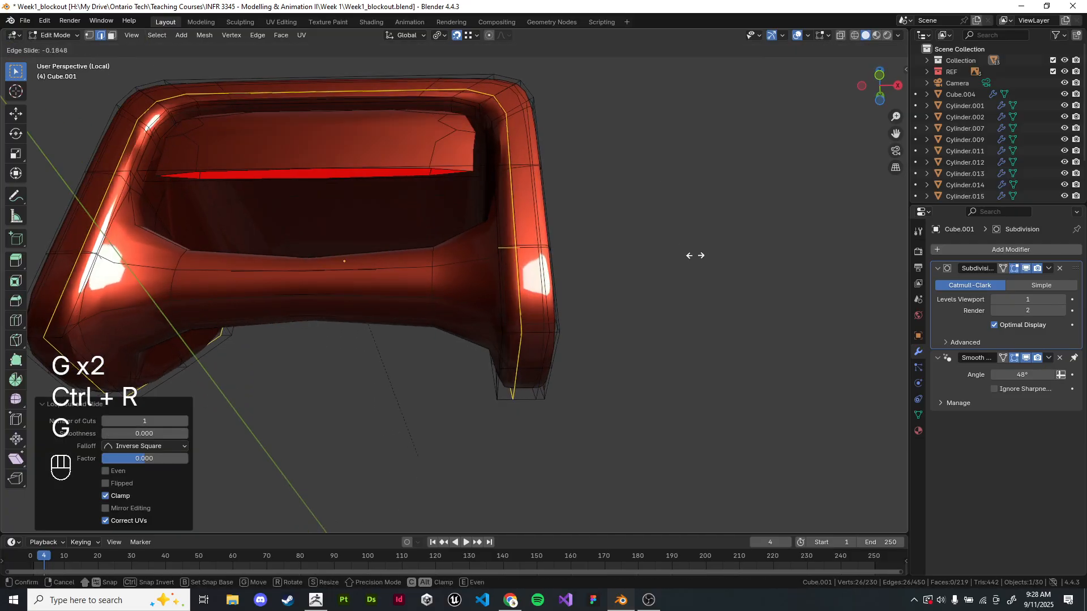
{"action": "left_click", "coordinate": [689, 245]}
{"action": "key", "text": "g"}
{"action": "key", "text": "g"}
{"action": "left_click", "coordinate": [690, 244]}
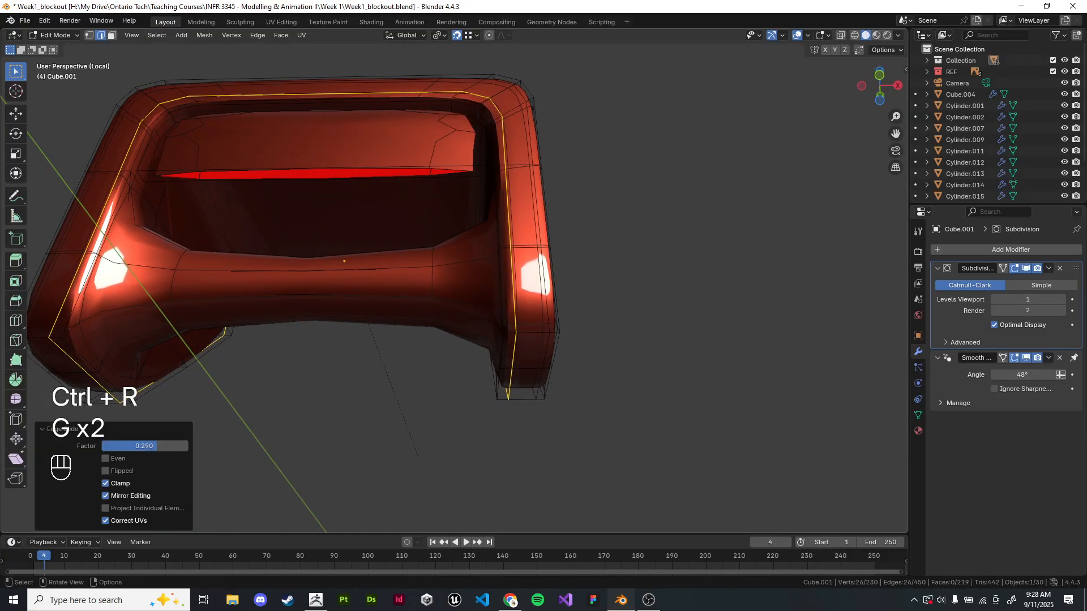
- Remove the Smooth by Angle modifier and examine the bracket's sharpened rim in Object Mode
{"action": "key", "text": "Tab"}
{"action": "left_click", "coordinate": [520, 492]}
{"action": "middle_click_drag", "start_coordinate": [521, 492], "coordinate": [374, 526]}
{"action": "scroll", "coordinate": [454, 281], "scroll_direction": "down", "scroll_amount": 4}
{"action": "middle_click_drag", "start_coordinate": [454, 281], "coordinate": [572, 348]}
{"action": "scroll", "coordinate": [555, 277], "scroll_direction": "up", "scroll_amount": 2}
{"action": "key", "text": "Tab"}
- Add two edge loops around the bracket's crossbar, one at its middle and one nearer the right leg
{"action": "scroll", "coordinate": [572, 349], "scroll_direction": "up", "scroll_amount": 3}
{"action": "key", "text": "ctrl+r"}
{"action": "left_click", "coordinate": [346, 345]}
{"action": "right_click", "coordinate": [346, 345]}
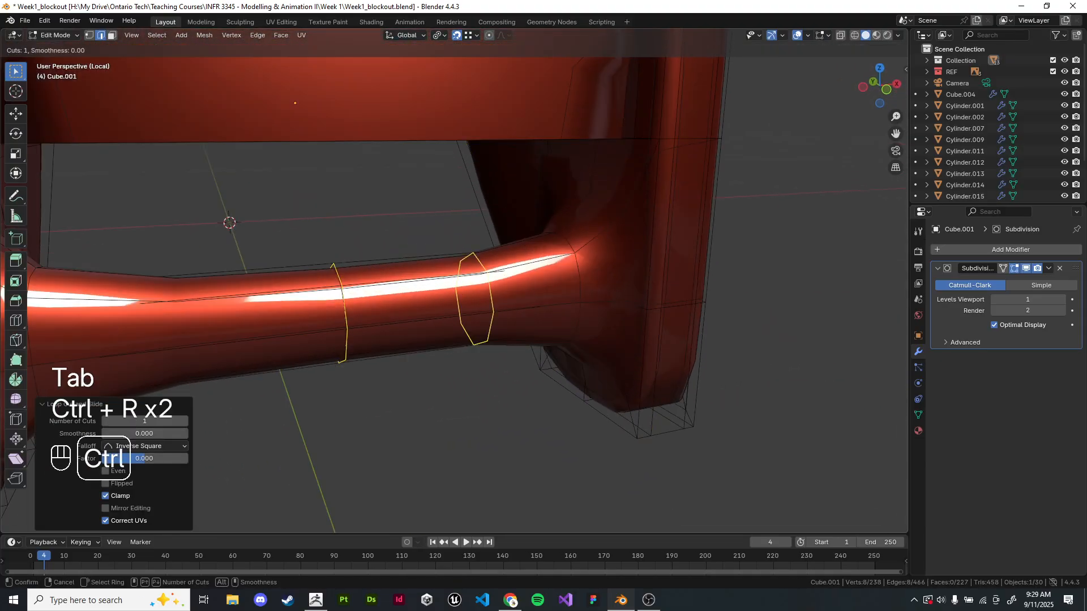
{"action": "double_click", "coordinate": [476, 305]}
{"action": "middle_click_drag", "start_coordinate": [475, 306], "coordinate": [532, 311]}
- Add further crossbar edge loops, one on its left half and one beside the right leg junction
{"action": "key", "text": "ctrl+r"}
{"action": "double_click", "coordinate": [298, 346]}
{"action": "left_click", "coordinate": [317, 430]}
{"action": "middle_click_drag", "start_coordinate": [317, 430], "coordinate": [280, 427]}
{"action": "key", "text": "ctrl+r"}
{"action": "double_click", "coordinate": [588, 311]}
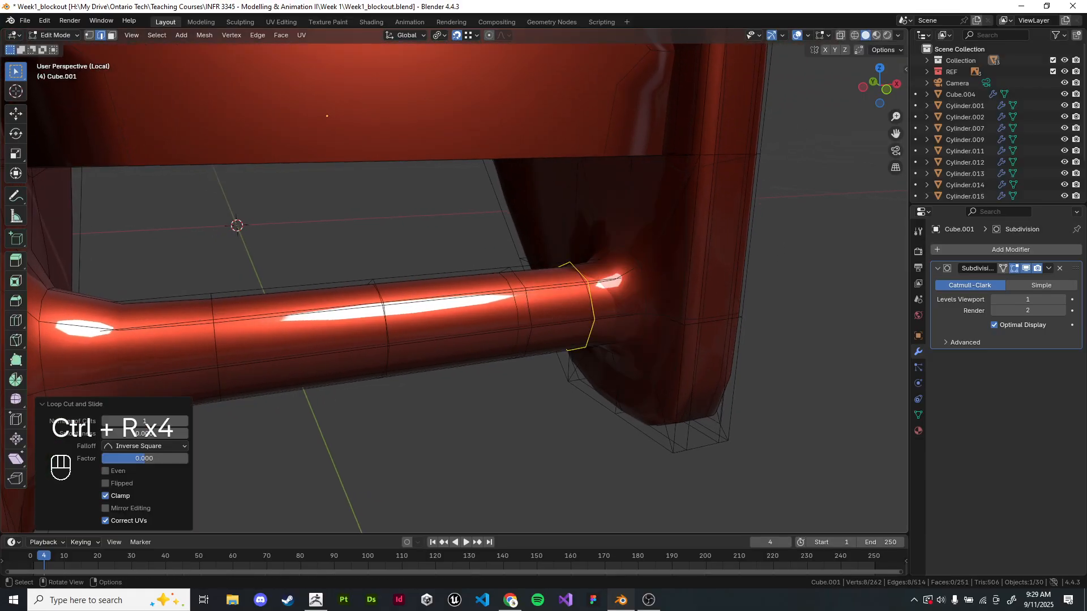
{"action": "left_click", "coordinate": [521, 395]}
{"action": "key", "text": "g"}
{"action": "left_click", "coordinate": [520, 397]}
- Examine the crossbar and its junction with the leg in Object and Edit Mode
{"action": "middle_click_drag", "start_coordinate": [521, 397], "coordinate": [476, 385]}
{"action": "key", "text": "Tab"}
{"action": "key", "text": "Tab"}
{"action": "key", "text": "alt+x"}
{"action": "key", "text": "Tab"}
{"action": "middle_click_drag", "start_coordinate": [452, 283], "coordinate": [408, 266]}
{"action": "middle_click_drag", "start_coordinate": [128, 293], "coordinate": [82, 292]}
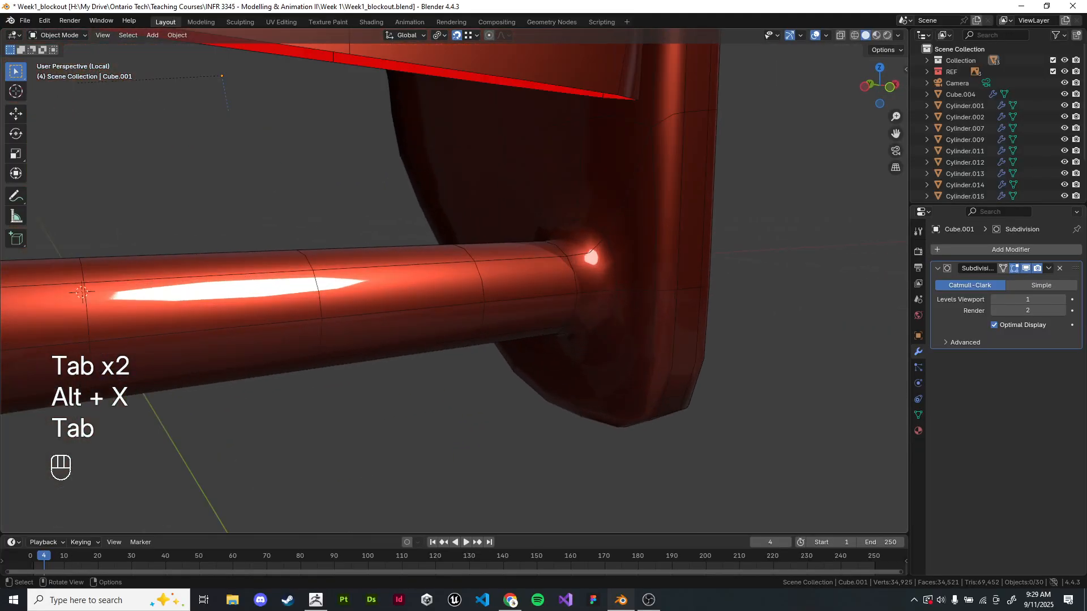
- Set the Subdivision modifier's viewport level to 2 and enter Edit Mode facing the leg's inner face
{"action": "left_click", "coordinate": [1062, 299]}
{"action": "middle_click_drag", "start_coordinate": [510, 294], "coordinate": [374, 272]}
{"action": "key", "text": "alt+v"}
{"action": "key", "text": "Tab"}
{"action": "middle_click_drag", "start_coordinate": [453, 283], "coordinate": [374, 226]}
- Try to add an edge loop across the inner face of the bracket's leg near the crossbar
{"action": "key", "text": "ctrl+r"}
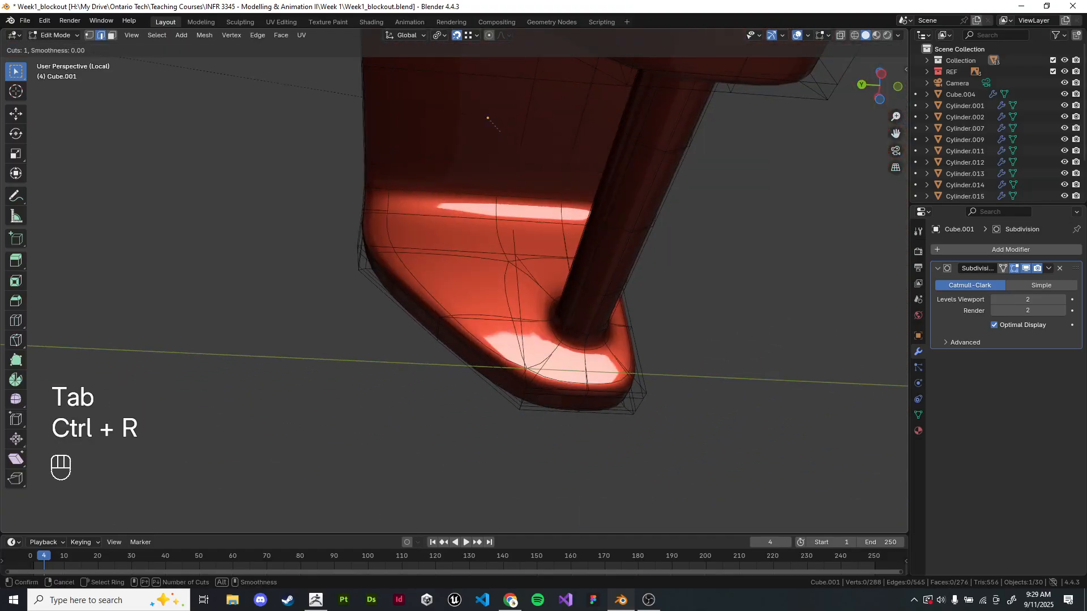
{"action": "left_click", "coordinate": [438, 249]}
{"action": "left_click", "coordinate": [439, 249]}
{"action": "middle_click_drag", "start_coordinate": [438, 249], "coordinate": [442, 226]}
{"action": "key", "text": "ctrl+z"}
{"action": "key", "text": "ctrl+z"}
- Turn off the Subdivision modifier's viewport display and examine the base topology where the crossbar meets the leg
{"action": "key", "text": "Tab"}
{"action": "key", "text": "Tab"}
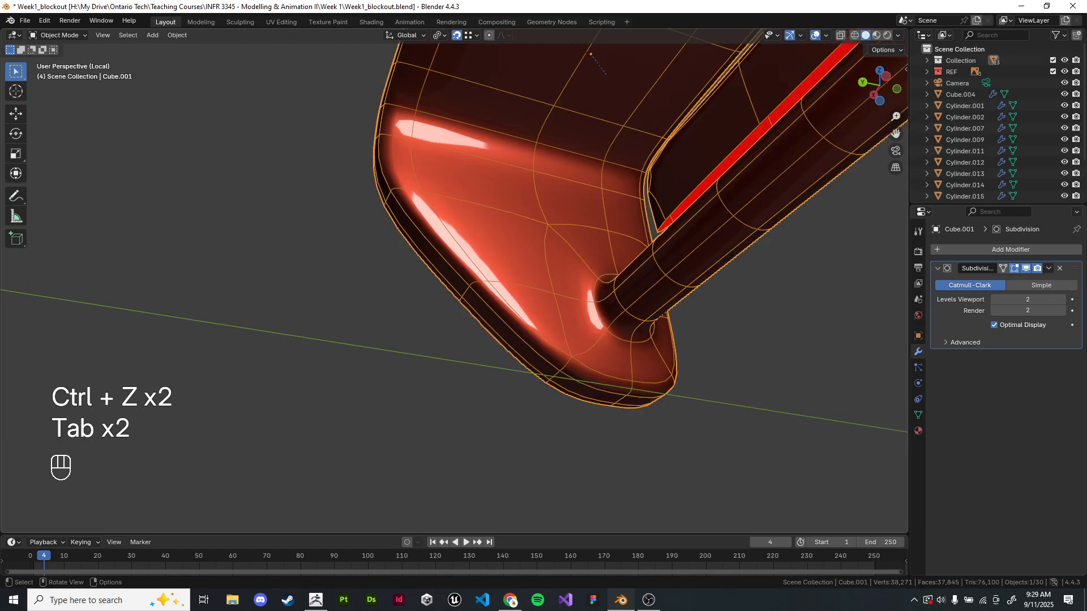
{"action": "left_click", "coordinate": [1024, 269]}
{"action": "middle_click_drag", "start_coordinate": [510, 283], "coordinate": [453, 295]}
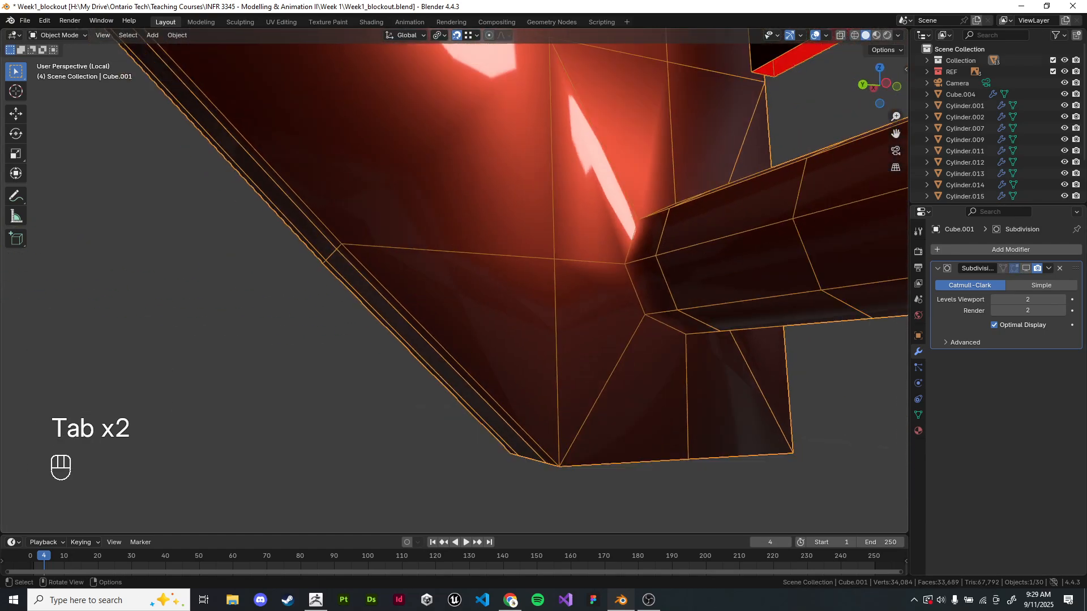
- Enter Edit Mode facing the inner side of the bracket leg's lower end
{"action": "scroll", "coordinate": [453, 255], "scroll_direction": "down", "scroll_amount": 2}
{"action": "middle_click_drag", "start_coordinate": [452, 255], "coordinate": [498, 249]}
{"action": "mouse_move", "coordinate": [498, 249]}
{"action": "middle_mouse_down", "text": "shift"}
{"action": "mouse_move", "coordinate": [518, 226]}
{"action": "mouse_move", "coordinate": [511, 254]}
{"action": "middle_mouse_up", "text": "shift"}
{"action": "right_click", "coordinate": [511, 255]}
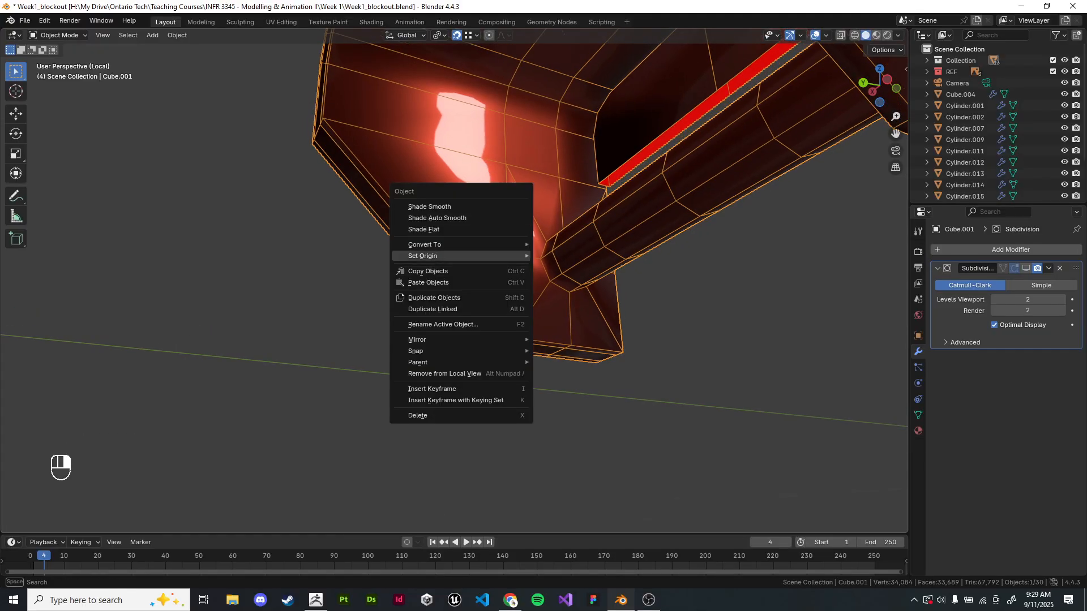
{"action": "middle_click_drag", "start_coordinate": [373, 255], "coordinate": [441, 252]}
{"action": "key", "text": "Tab"}
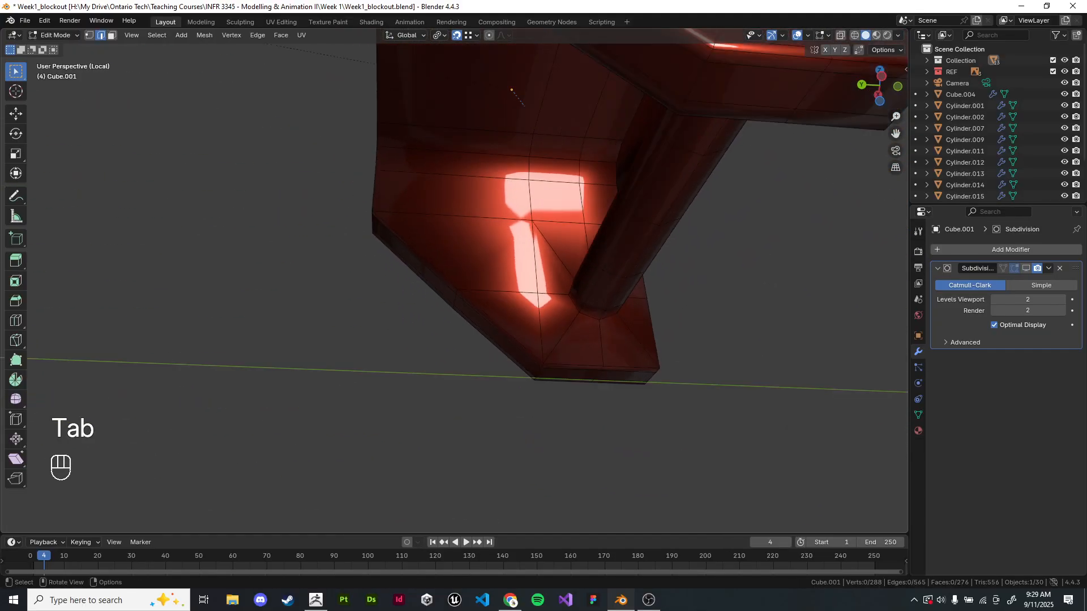
- Try to add an edge loop through the inner face along the leg's slanted edge, and undo it
{"action": "key", "text": "ctrl+r"}
{"action": "left_click", "coordinate": [454, 216]}
{"action": "right_click", "coordinate": [453, 216]}
{"action": "middle_click_drag", "start_coordinate": [453, 216], "coordinate": [498, 141]}
{"action": "scroll", "coordinate": [498, 237], "scroll_direction": "up", "scroll_amount": 5}
{"action": "middle_click_drag", "start_coordinate": [498, 238], "coordinate": [445, 227]}
{"action": "scroll", "coordinate": [453, 238], "scroll_direction": "down", "scroll_amount": 2}
{"action": "key", "text": "ctrl+z"}
- Add an edge loop down the bracket's inner faces, ending in the triangle along the leg's slanted edge
{"action": "middle_click_drag", "start_coordinate": [501, 145], "coordinate": [543, 246]}
{"action": "key", "text": "ctrl+r"}
{"action": "scroll", "coordinate": [498, 216], "scroll_direction": "up", "scroll_amount": 5}
{"action": "key", "text": "1"}
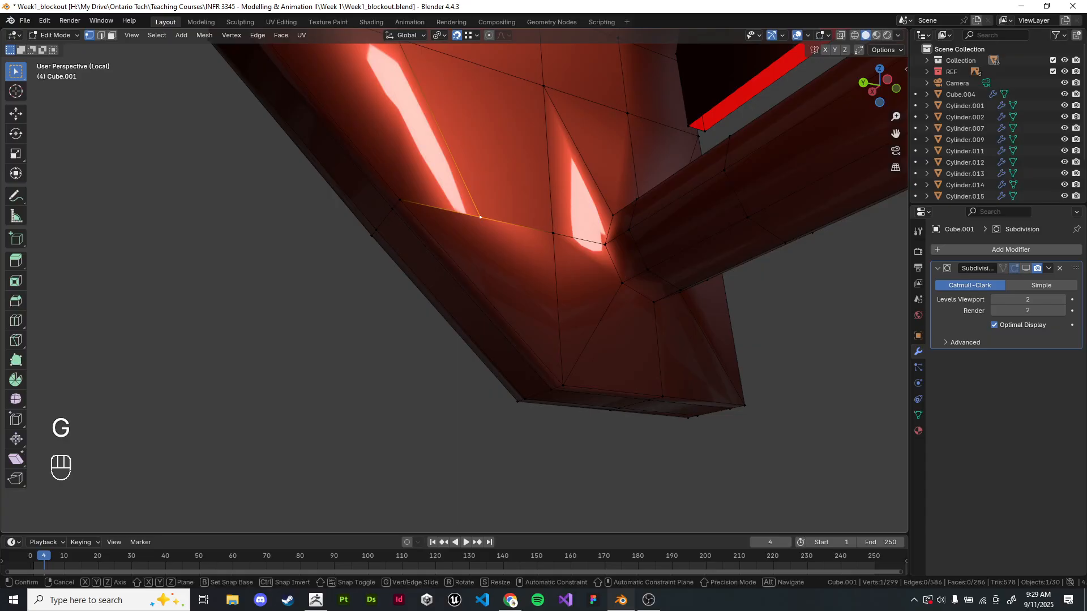
- Slide the loop's end vertex up the leg's inner face, finishing with a vertex slide factor of about 0.075
{"action": "key", "text": "g"}
{"action": "right_click", "coordinate": [843, 237]}
{"action": "middle_click_drag", "start_coordinate": [843, 236], "coordinate": [822, 215]}
{"action": "key", "text": "g"}
{"action": "key", "text": "g"}
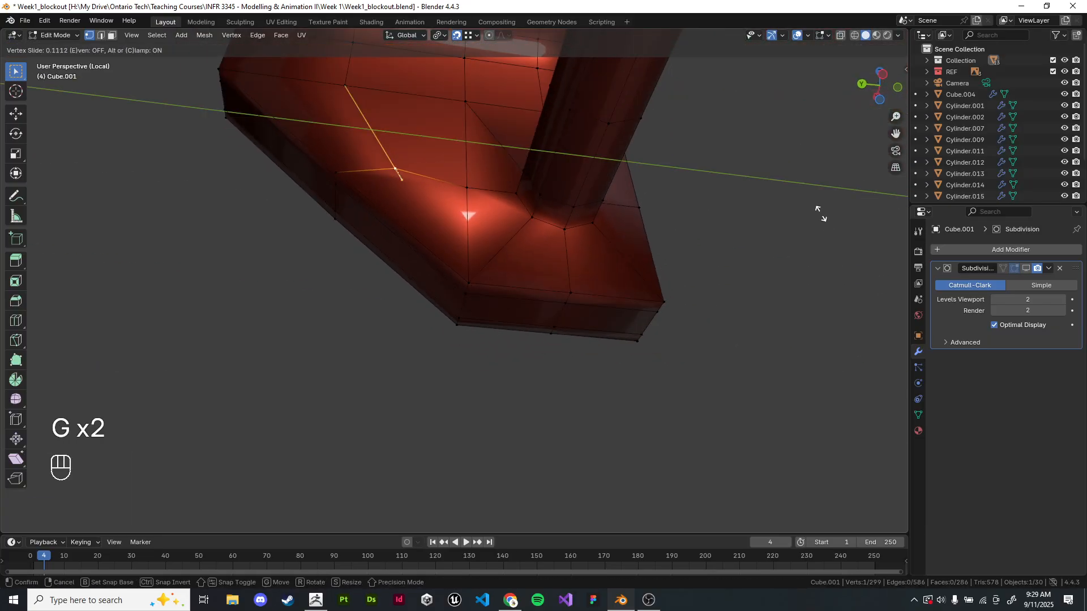
{"action": "left_click", "coordinate": [819, 212]}
{"action": "left_click", "coordinate": [817, 215]}
{"action": "middle_click_drag", "start_coordinate": [793, 276], "coordinate": [899, 349], "text": "shift"}
{"action": "key", "text": "g"}
{"action": "key", "text": "g"}
{"action": "left_click", "coordinate": [866, 306]}
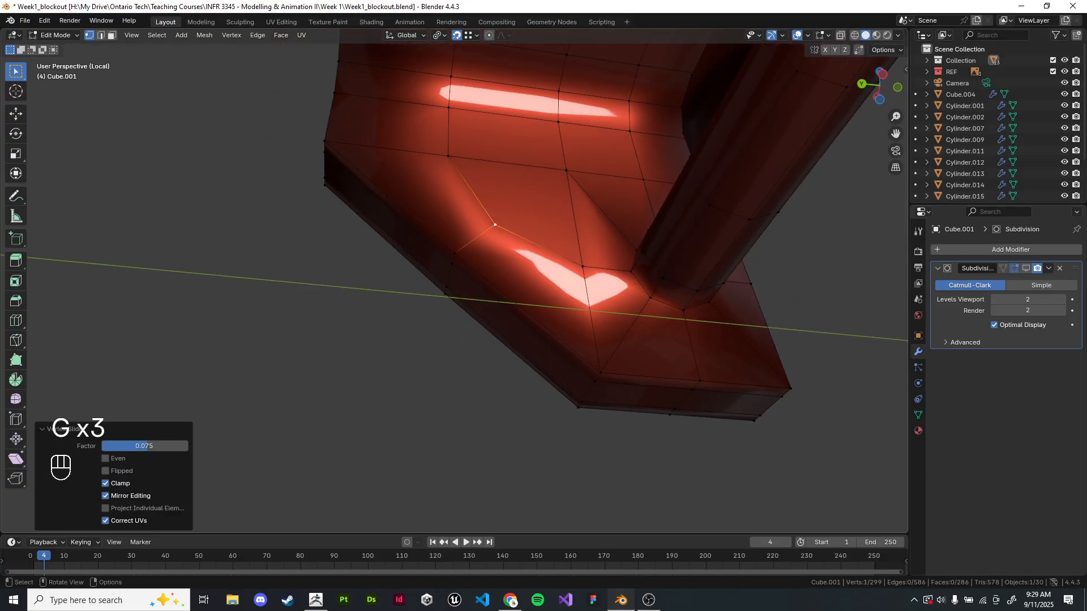
- Check the faces around the moved vertex by selecting them individually
{"action": "key", "text": "3"}
{"action": "left_click", "coordinate": [523, 205]}
{"action": "left_click", "coordinate": [532, 277]}
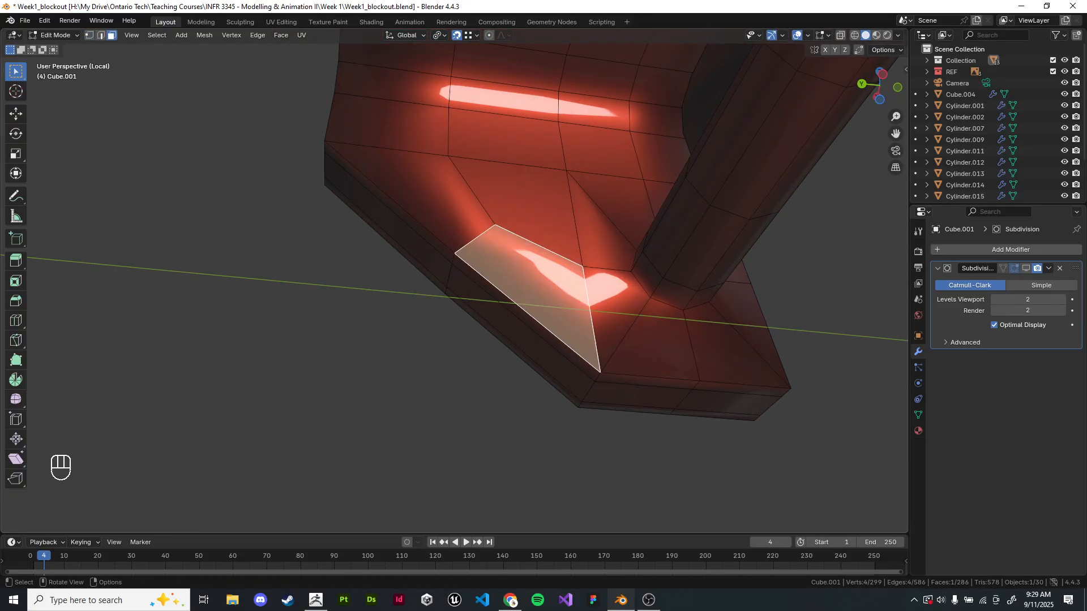
{"action": "left_click", "coordinate": [431, 194]}
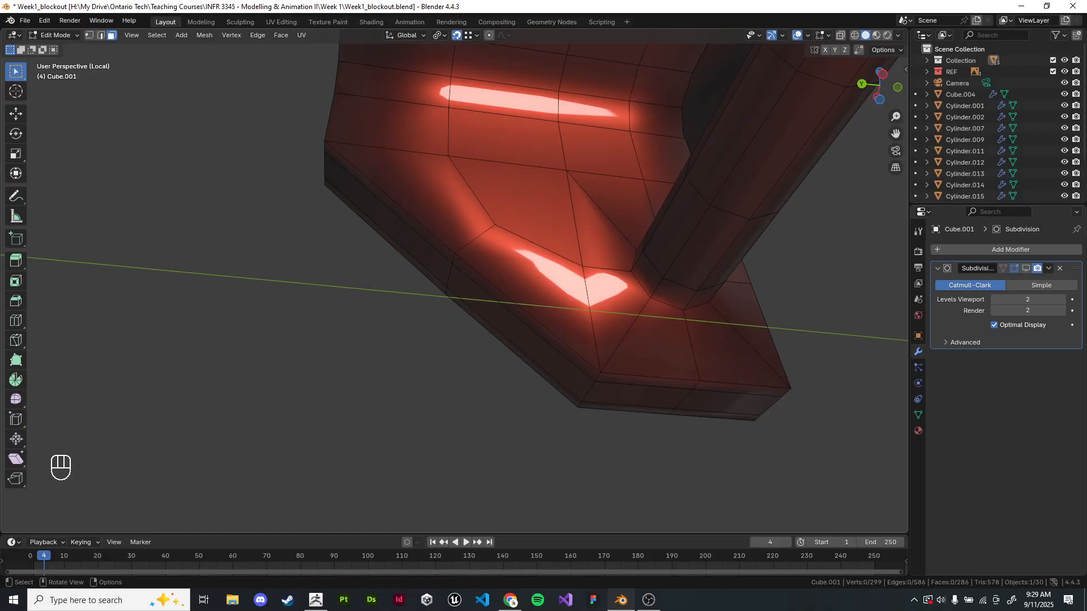
- Add a matching edge loop over the bracket's outer faces, ending in the triangle along the leg's slanted edge
{"action": "middle_click_drag", "start_coordinate": [431, 227], "coordinate": [560, 226]}
{"action": "scroll", "coordinate": [454, 289], "scroll_direction": "down", "scroll_amount": 2}
{"action": "key", "text": "alt+x"}
{"action": "middle_click_drag", "start_coordinate": [487, 211], "coordinate": [424, 238], "text": "shift"}
{"action": "key", "text": "ctrl+r"}
{"action": "key", "text": "ctrl+r"}
{"action": "right_click", "coordinate": [419, 245]}
{"action": "scroll", "coordinate": [421, 249], "scroll_direction": "up", "scroll_amount": 4}
{"action": "key", "text": "ctrl+r"}
{"action": "left_click", "coordinate": [429, 238]}
{"action": "right_click", "coordinate": [428, 237]}
{"action": "left_click", "coordinate": [566, 295]}
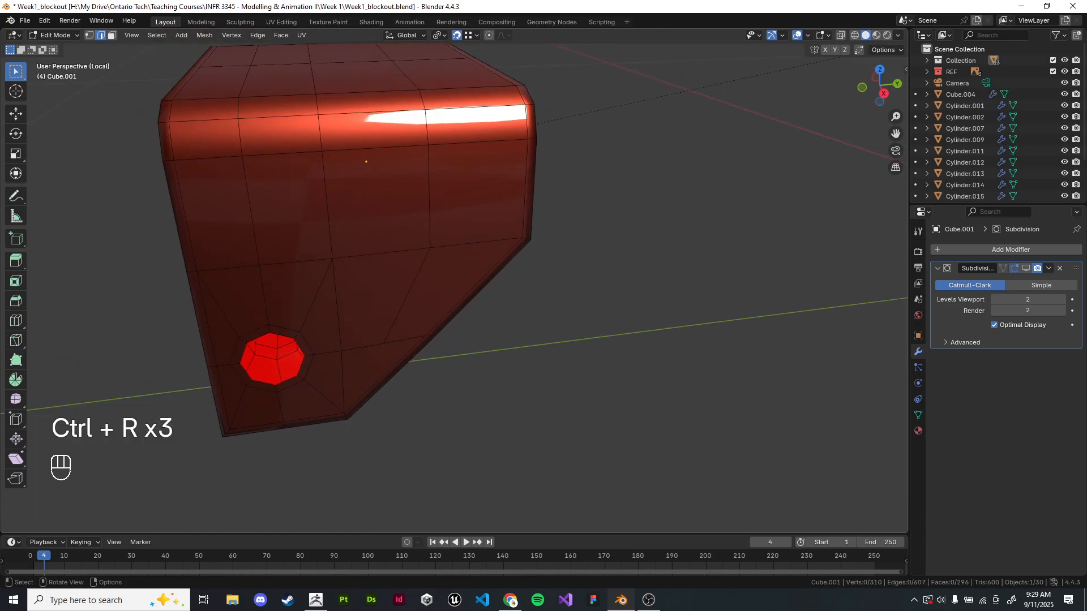
- Slide the outer loop's end vertex up along its edge by a factor of about 0.301
{"action": "middle_click_drag", "start_coordinate": [452, 272], "coordinate": [430, 266]}
{"action": "scroll", "coordinate": [425, 299], "scroll_direction": "up", "scroll_amount": 4}
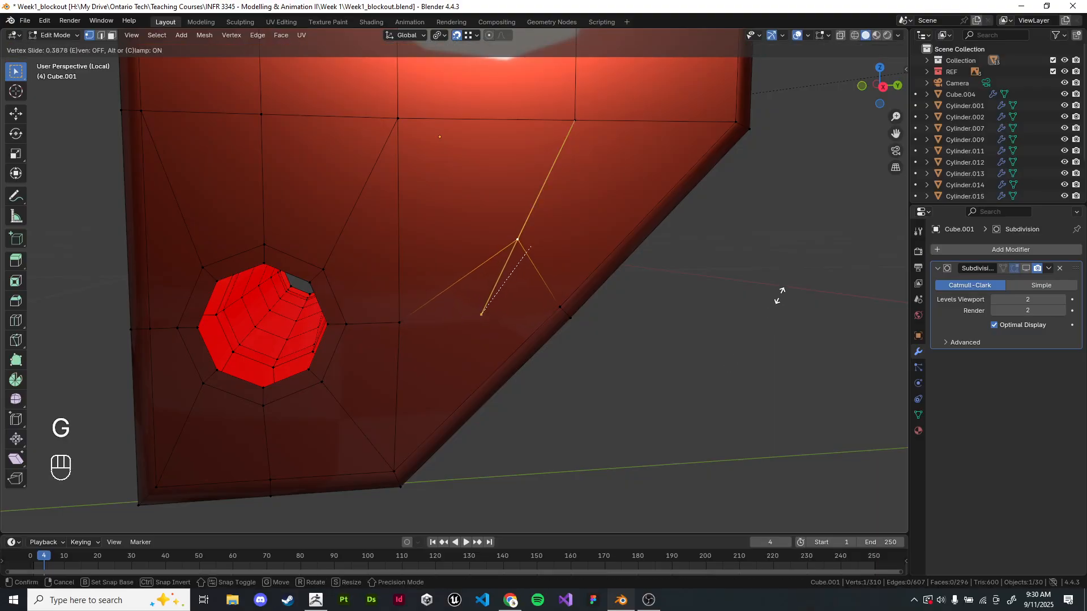
{"action": "left_click", "coordinate": [765, 310]}
{"action": "scroll", "coordinate": [766, 309], "scroll_direction": "down", "scroll_amount": 5}
{"action": "middle_click_drag", "start_coordinate": [667, 282], "coordinate": [552, 266]}
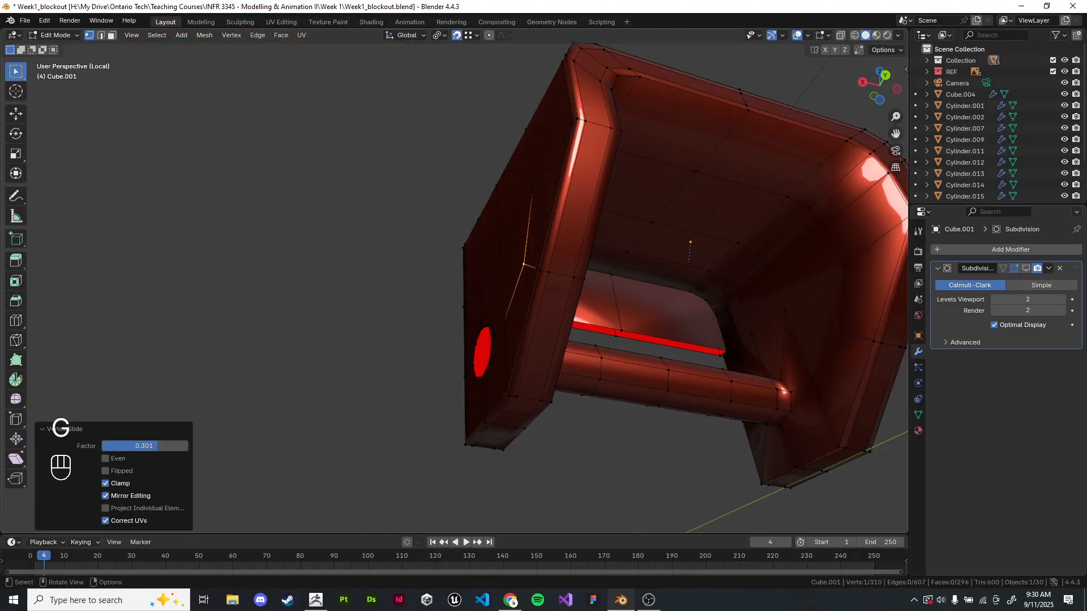
{"action": "middle_click_drag", "start_coordinate": [691, 243], "coordinate": [572, 331]}
- Turn on the bracket's Subdivision viewport display and return to Edit Mode facing the leg's outer side
{"action": "middle_click_drag", "start_coordinate": [538, 272], "coordinate": [452, 285]}
{"action": "scroll", "coordinate": [453, 286], "scroll_direction": "down", "scroll_amount": 2}
{"action": "middle_click_drag", "start_coordinate": [452, 286], "coordinate": [430, 295], "text": "shift"}
{"action": "scroll", "coordinate": [455, 287], "scroll_direction": "up", "scroll_amount": 2}
{"action": "key", "text": "Tab"}
{"action": "left_click", "coordinate": [1025, 268]}
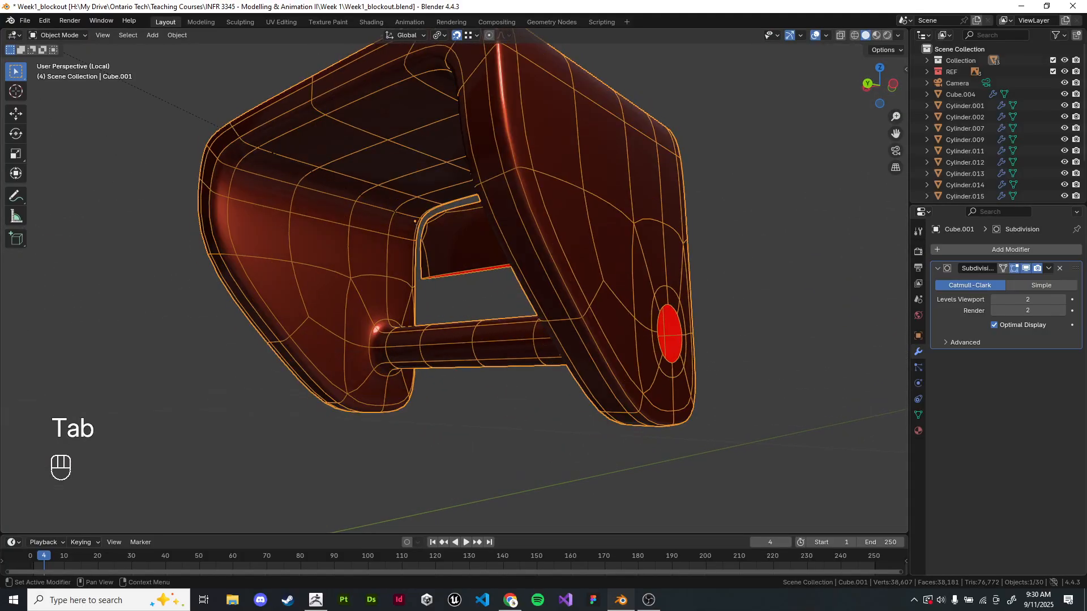
{"action": "left_click", "coordinate": [753, 283]}
{"action": "middle_click_drag", "start_coordinate": [753, 283], "coordinate": [691, 308]}
{"action": "key", "text": "Tab"}
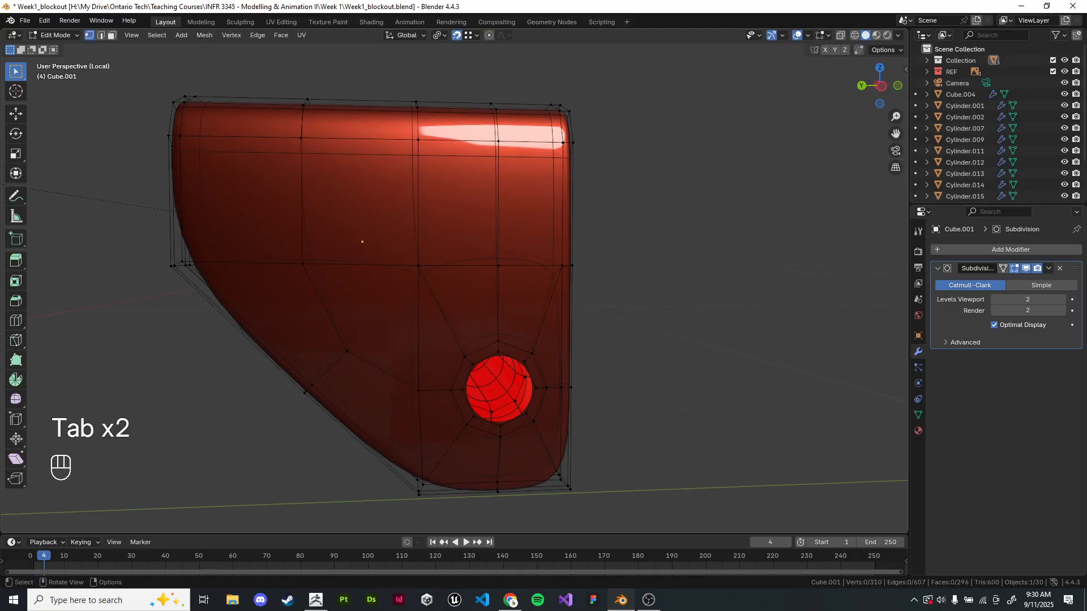
- Add an edge loop around the bracket just above the horizontal edge where the slanted sides begin
{"action": "key", "text": "ctrl+r"}
{"action": "left_click", "coordinate": [674, 159]}
{"action": "left_click", "coordinate": [674, 158]}
{"action": "key", "text": "g"}
{"action": "key", "text": "g"}
{"action": "left_click", "coordinate": [674, 184]}
{"action": "left_click", "coordinate": [674, 184]}
- Examine the smoothed bracket, crossbar and inner plate, comparing Object Mode with Edit Mode
{"action": "key", "text": "ctrl+r"}
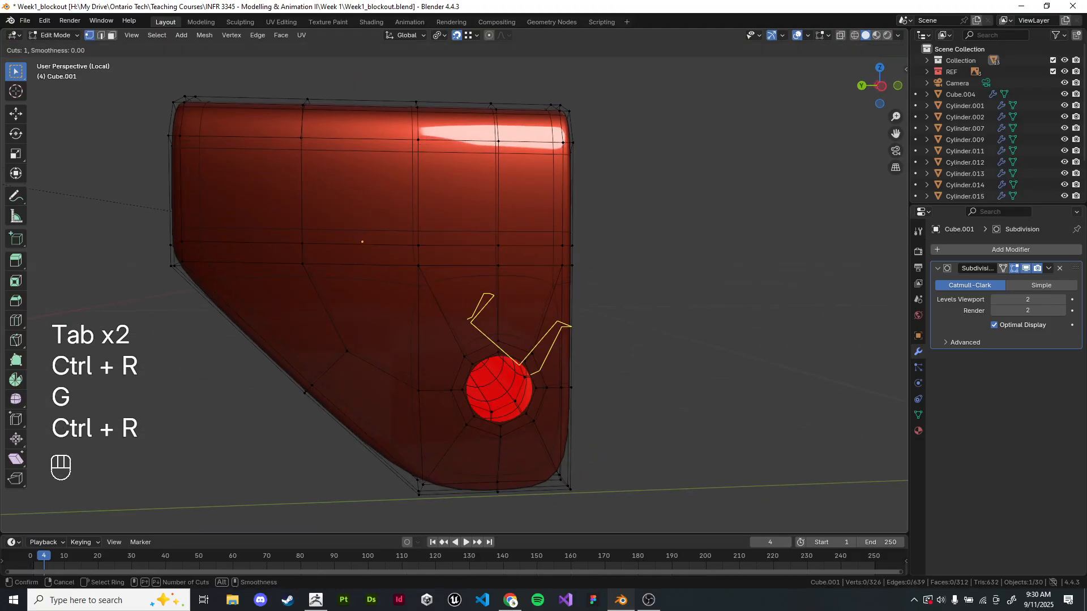
{"action": "middle_click_drag", "start_coordinate": [452, 283], "coordinate": [594, 295]}
{"action": "key", "text": "Tab"}
{"action": "scroll", "coordinate": [521, 260], "scroll_direction": "down", "scroll_amount": 2}
{"action": "key", "text": "Tab"}
{"action": "scroll", "coordinate": [497, 294], "scroll_direction": "up", "scroll_amount": 4}
{"action": "key", "text": "Tab"}
{"action": "scroll", "coordinate": [453, 283], "scroll_direction": "down", "scroll_amount": 2}
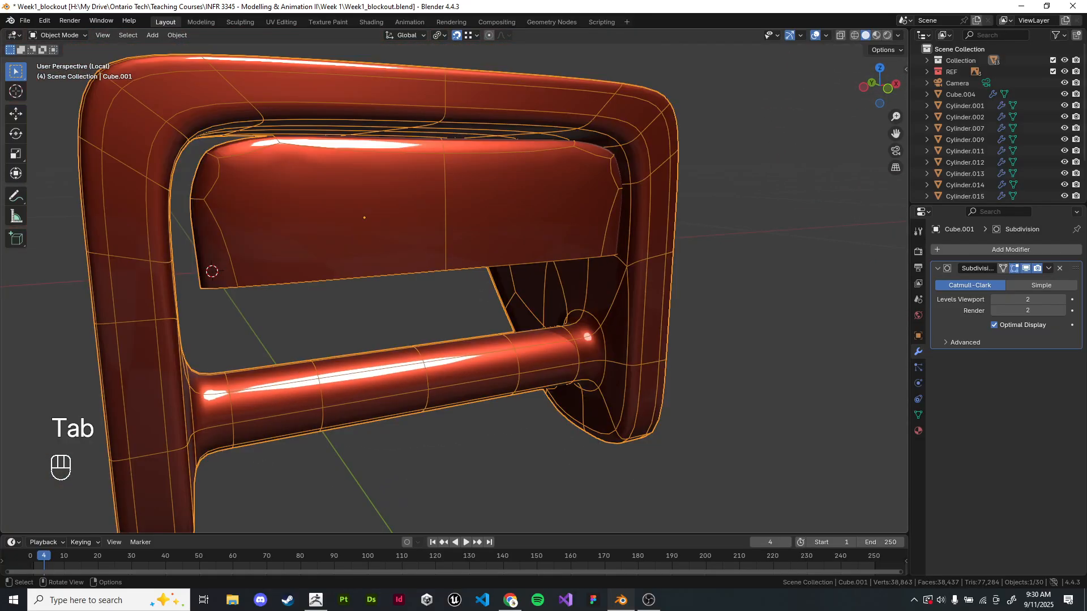
- Separate the linked geometry of the plate inside the bracket's opening into its own object
{"action": "key", "text": "Tab"}
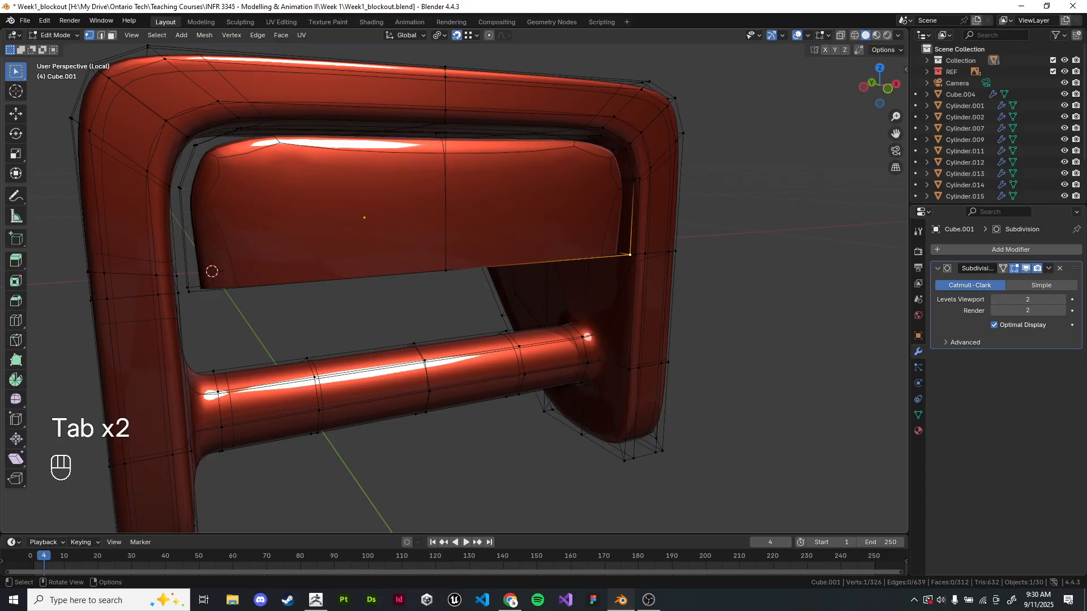
{"action": "key", "text": "l"}
{"action": "key", "text": "p"}
{"action": "left_click", "coordinate": [611, 255]}
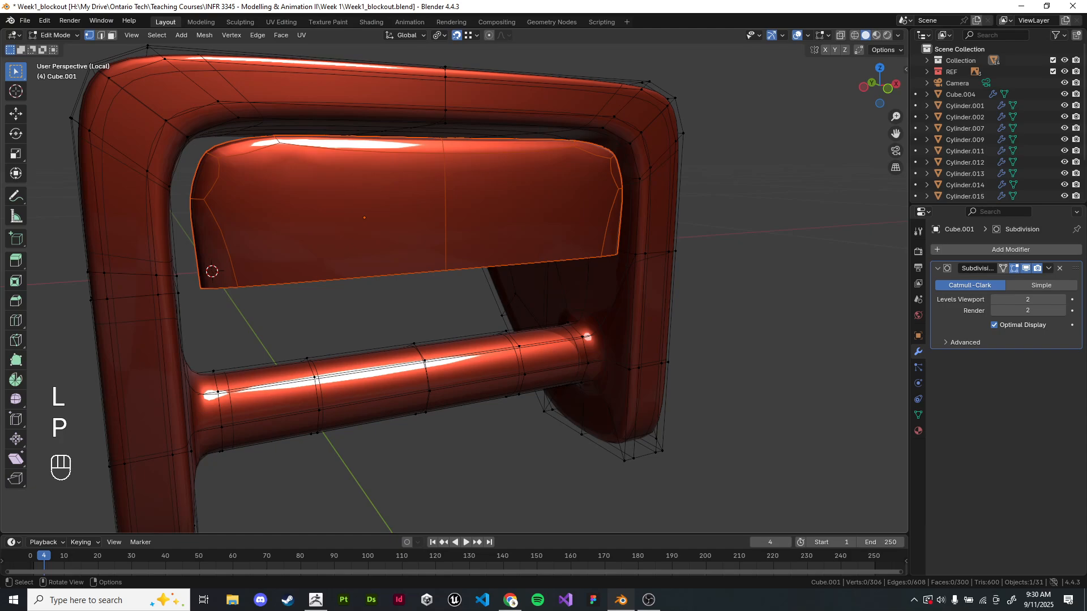
- Select the separated plate in Object Mode and isolate it in local view
{"action": "key", "text": "Tab"}
{"action": "left_click", "coordinate": [509, 215]}
{"action": "key", "text": "g"}
{"action": "right_click", "coordinate": [460, 329]}
{"action": "middle_click_drag", "start_coordinate": [461, 329], "coordinate": [498, 368]}
{"action": "key", "text": "Tab"}
{"action": "key", "text": "Tab"}
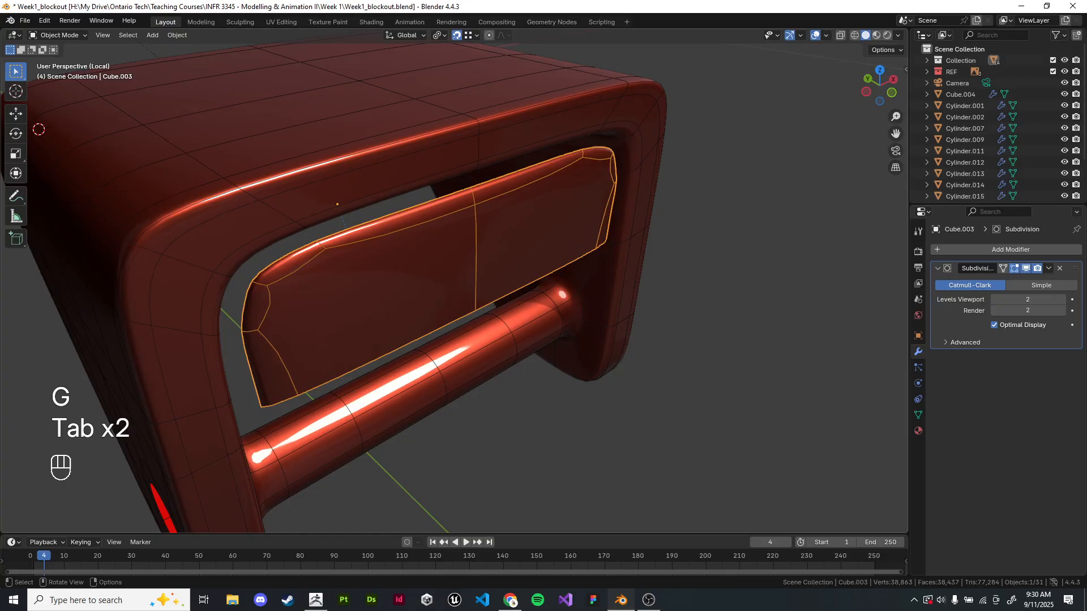
{"action": "key", "text": "slash"}
{"action": "key", "text": "slash"}
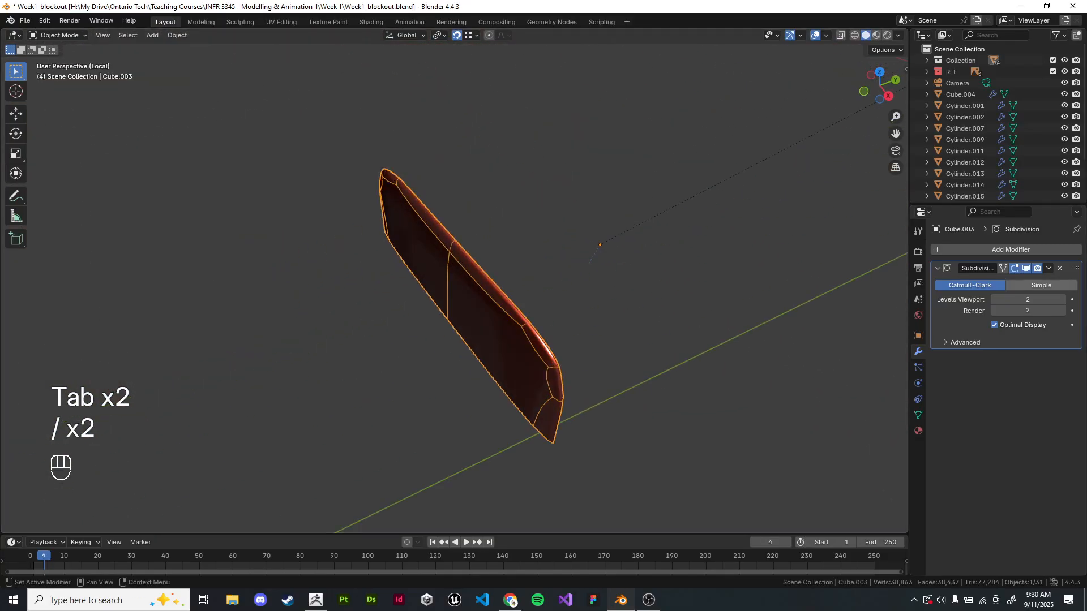
- Turn off the plate's Subdivision viewport display and enter Edit Mode facing its broad side
{"action": "left_click", "coordinate": [1025, 268]}
{"action": "scroll", "coordinate": [454, 287], "scroll_direction": "up", "scroll_amount": 2}
{"action": "middle_click_drag", "start_coordinate": [455, 339], "coordinate": [543, 289]}
{"action": "scroll", "coordinate": [543, 289], "scroll_direction": "down", "scroll_amount": 4}
{"action": "left_click", "coordinate": [543, 362]}
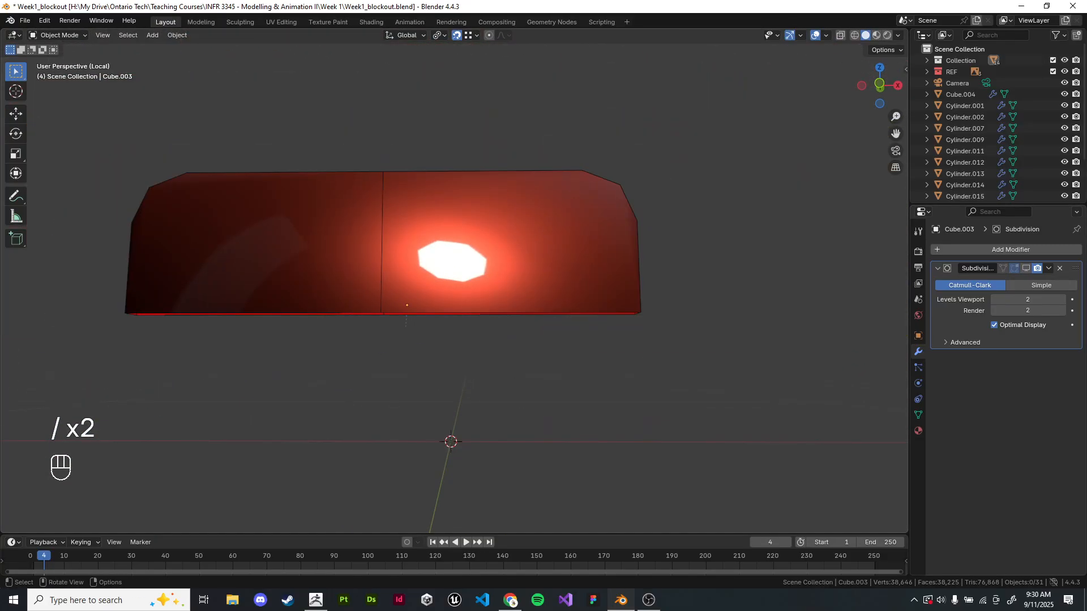
{"action": "middle_click_drag", "start_coordinate": [544, 362], "coordinate": [537, 385]}
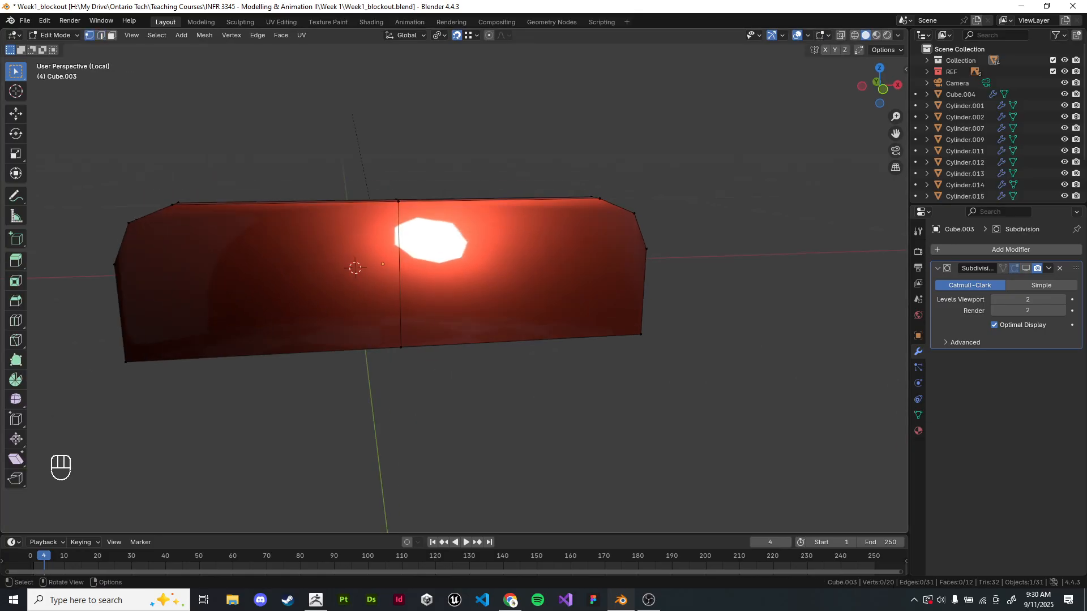
- Connect the opposite side vertices below the rounded corners with a horizontal edge across both broad faces of the plate
{"action": "left_click", "coordinate": [645, 249]}
{"action": "middle_click_drag", "start_coordinate": [645, 248], "coordinate": [646, 227]}
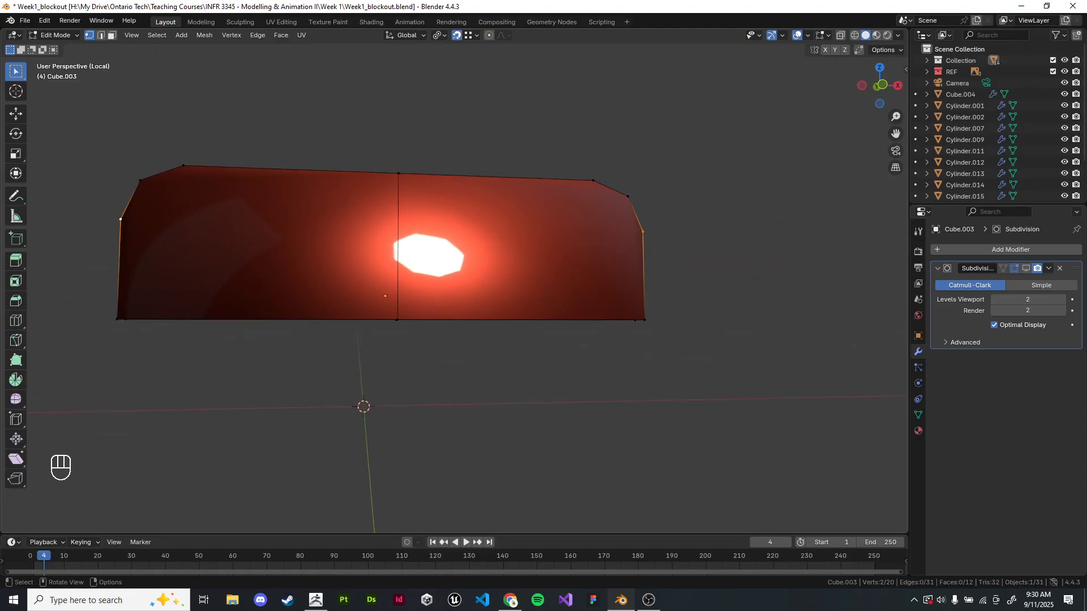
{"action": "key", "text": "j"}
{"action": "left_click", "coordinate": [543, 362]}
{"action": "mouse_move", "coordinate": [544, 362]}
{"action": "middle_mouse_down"}
{"action": "mouse_move", "coordinate": [546, 390]}
{"action": "mouse_move", "coordinate": [419, 399]}
{"action": "mouse_move", "coordinate": [566, 396]}
{"action": "mouse_move", "coordinate": [561, 351]}
{"action": "middle_mouse_up"}
{"action": "key", "text": "j"}
- Add vertical cuts to the plate's front face, align them with the upper corner vertices, and connect them
{"action": "left_click", "coordinate": [418, 399]}
{"action": "left_click", "coordinate": [457, 230]}
{"action": "right_click", "coordinate": [457, 230]}
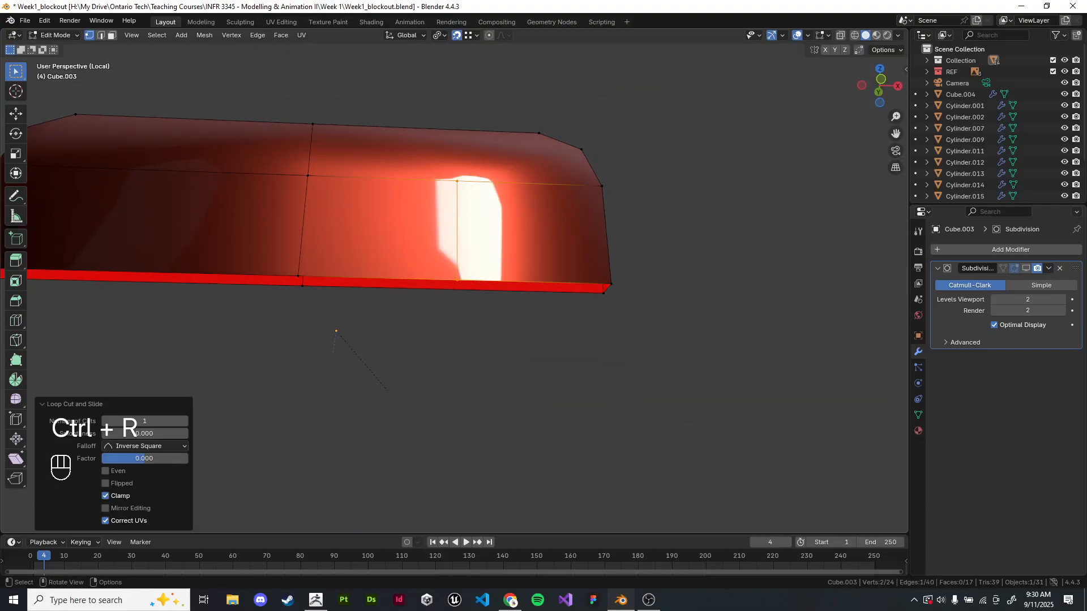
{"action": "key", "text": "g"}
{"action": "left_click", "coordinate": [545, 232]}
{"action": "left_click", "coordinate": [539, 133]}
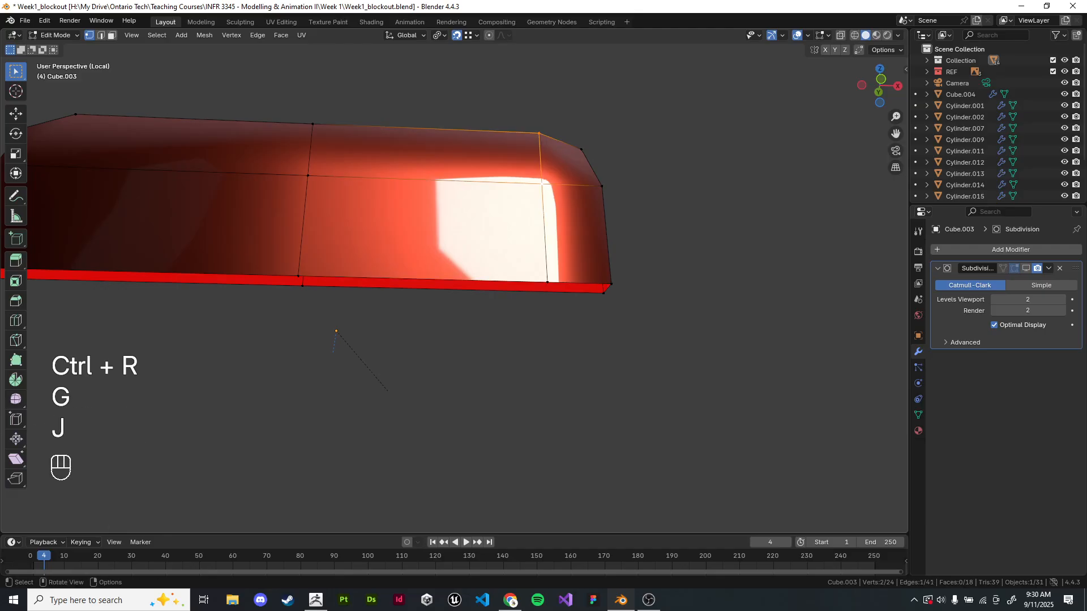
{"action": "left_click", "coordinate": [650, 226]}
{"action": "scroll", "coordinate": [452, 288], "scroll_direction": "down", "scroll_amount": 5}
{"action": "key", "text": "alt+x"}
{"action": "scroll", "coordinate": [456, 329], "scroll_direction": "up", "scroll_amount": 3}
{"action": "middle_click_drag", "start_coordinate": [453, 288], "coordinate": [724, 294]}
- Cut a vertical edge into one end of the plate's back face, aligned with and connected to the upper corner vertex
{"action": "scroll", "coordinate": [719, 317], "scroll_direction": "up", "scroll_amount": 4}
{"action": "key", "text": "ctrl+r"}
{"action": "left_click", "coordinate": [383, 215]}
{"action": "right_click", "coordinate": [384, 215]}
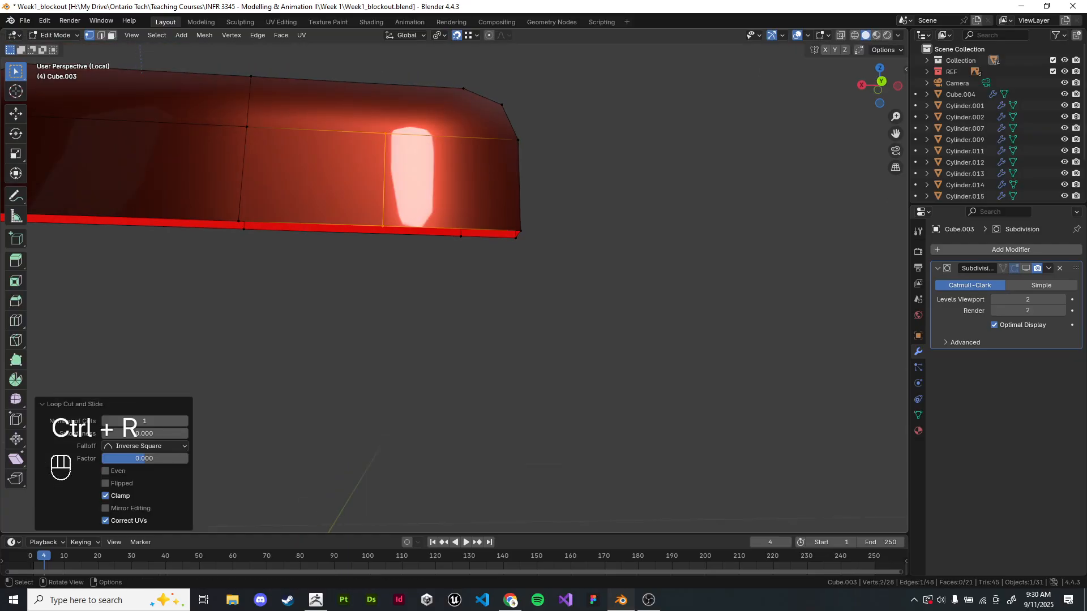
{"action": "key", "text": "g"}
{"action": "middle_click", "coordinate": [425, 225]}
{"action": "left_click", "coordinate": [461, 234]}
{"action": "left_click", "coordinate": [463, 88]}
{"action": "key", "text": "j"}
{"action": "middle_click_drag", "start_coordinate": [463, 137], "coordinate": [684, 178], "text": "shift"}
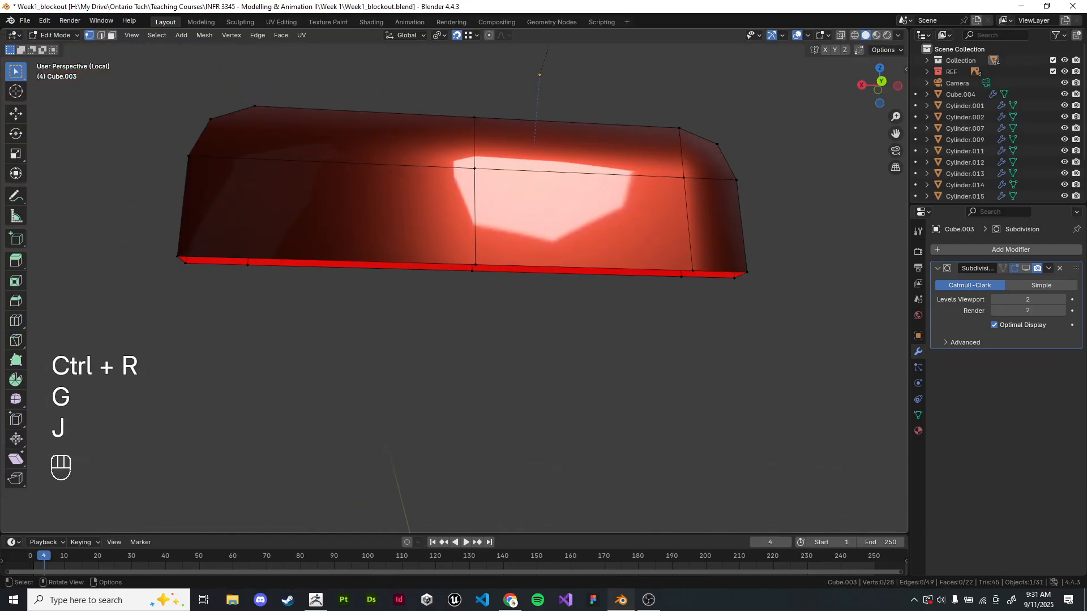
- Cut a vertical edge into the back face's opposite end, aligned along X with and connected to its upper corner vertex
{"action": "key", "text": "ctrl+r"}
{"action": "left_click", "coordinate": [335, 168]}
{"action": "right_click", "coordinate": [335, 168]}
{"action": "key", "text": "g"}
{"action": "middle_click", "coordinate": [294, 164]}
{"action": "left_click", "coordinate": [254, 106]}
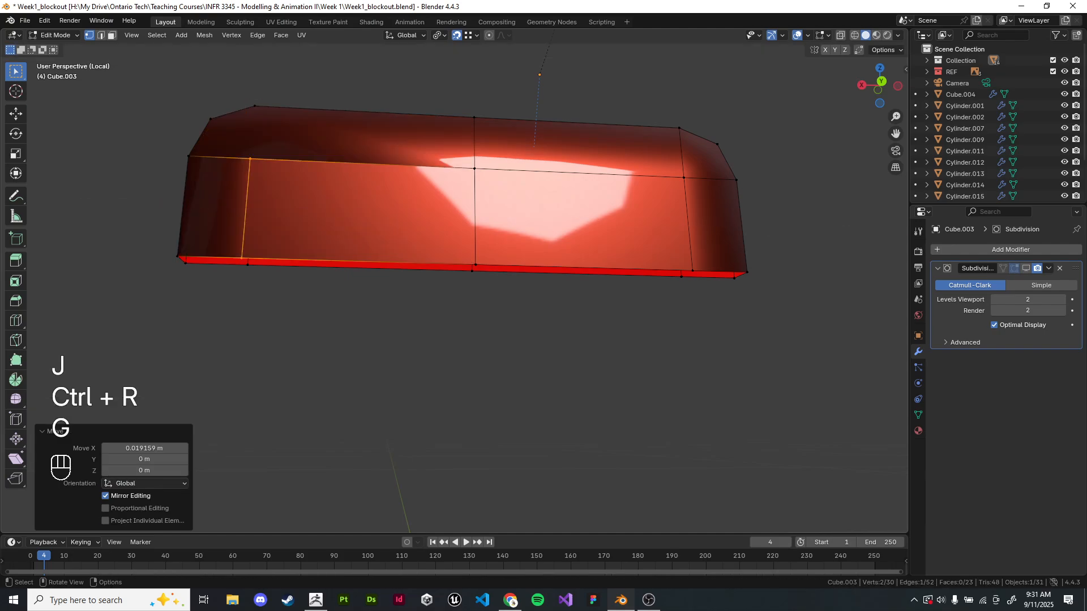
{"action": "left_click", "coordinate": [254, 106]}
{"action": "left_click", "coordinate": [250, 159], "text": "shift"}
{"action": "left_click", "coordinate": [340, 317]}
- Turn on the plate's Subdivision viewport display and return to Edit Mode
{"action": "middle_click_drag", "start_coordinate": [339, 317], "coordinate": [569, 300]}
{"action": "key", "text": "Tab"}
{"action": "middle_click_drag", "start_coordinate": [569, 300], "coordinate": [439, 329], "text": "shift"}
{"action": "middle_click_drag", "start_coordinate": [439, 328], "coordinate": [363, 344]}
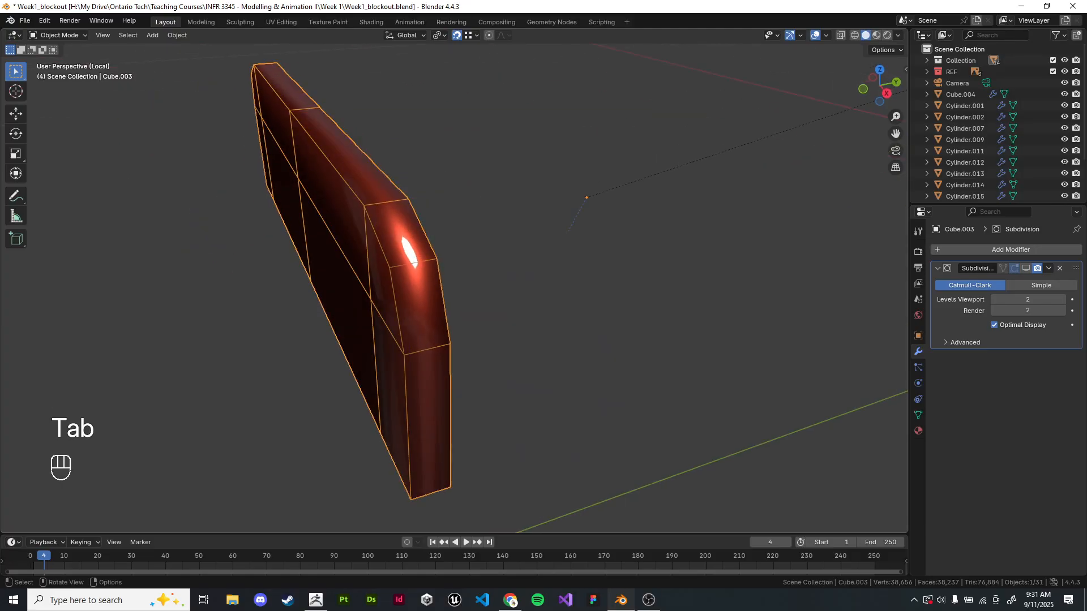
{"action": "left_click", "coordinate": [1024, 268]}
{"action": "mouse_move", "coordinate": [509, 316]}
{"action": "middle_mouse_down"}
{"action": "mouse_move", "coordinate": [603, 305]}
{"action": "mouse_move", "coordinate": [524, 317]}
{"action": "middle_mouse_up"}
{"action": "key", "text": "Tab"}
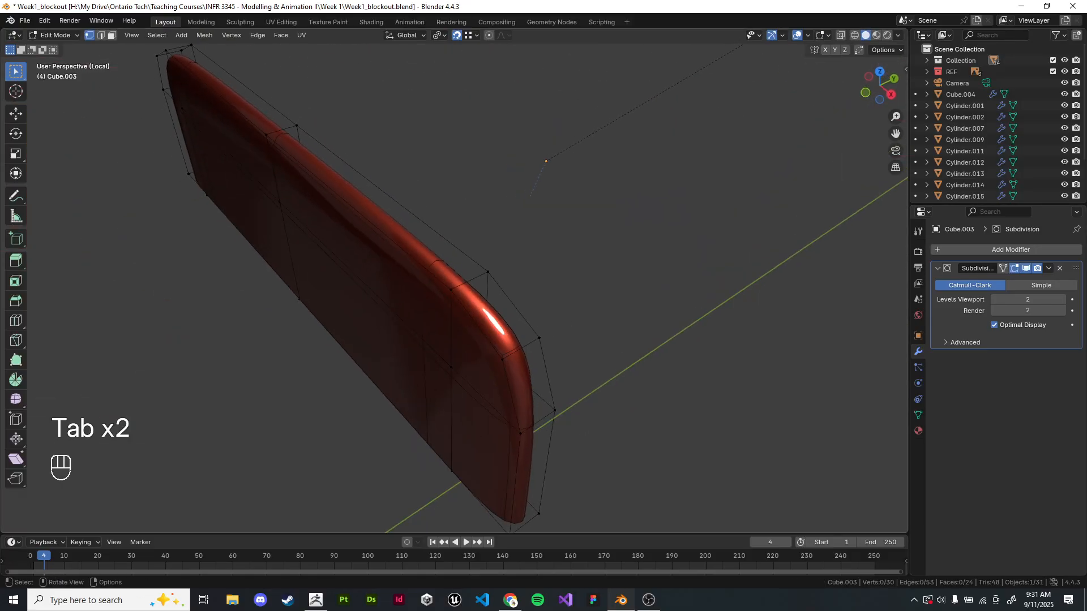
- Add an edge loop around the plate's thickness and bevel it into two supporting loops
{"action": "key", "text": "ctrl+r"}
{"action": "left_click", "coordinate": [469, 280]}
{"action": "right_click", "coordinate": [469, 281]}
{"action": "key", "text": "ctrl+b"}
{"action": "key", "text": "alt+a"}
- Inset all eight faces of the plate's front side together by about 0.0015 m
{"action": "middle_click_drag", "start_coordinate": [509, 283], "coordinate": [580, 229]}
{"action": "key", "text": "3"}
{"action": "left_click", "coordinate": [682, 249], "text": "shift"}
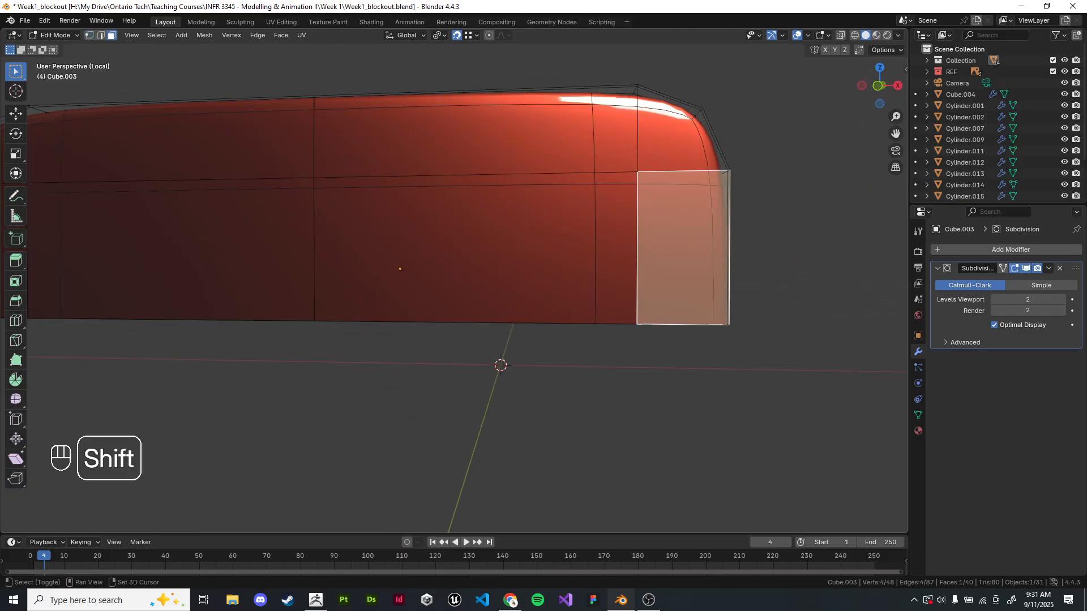
{"action": "left_click", "coordinate": [674, 141], "text": "shift"}
{"action": "left_click", "coordinate": [475, 136], "text": "shift"}
{"action": "left_click", "coordinate": [475, 249], "text": "shift"}
{"action": "middle_click_drag", "start_coordinate": [475, 249], "coordinate": [693, 269], "text": "shift"}
{"action": "left_click", "coordinate": [382, 164], "text": "shift"}
{"action": "left_click", "coordinate": [382, 268], "text": "shift"}
{"action": "left_click", "coordinate": [199, 269], "text": "shift"}
{"action": "left_click", "coordinate": [201, 170], "text": "shift"}
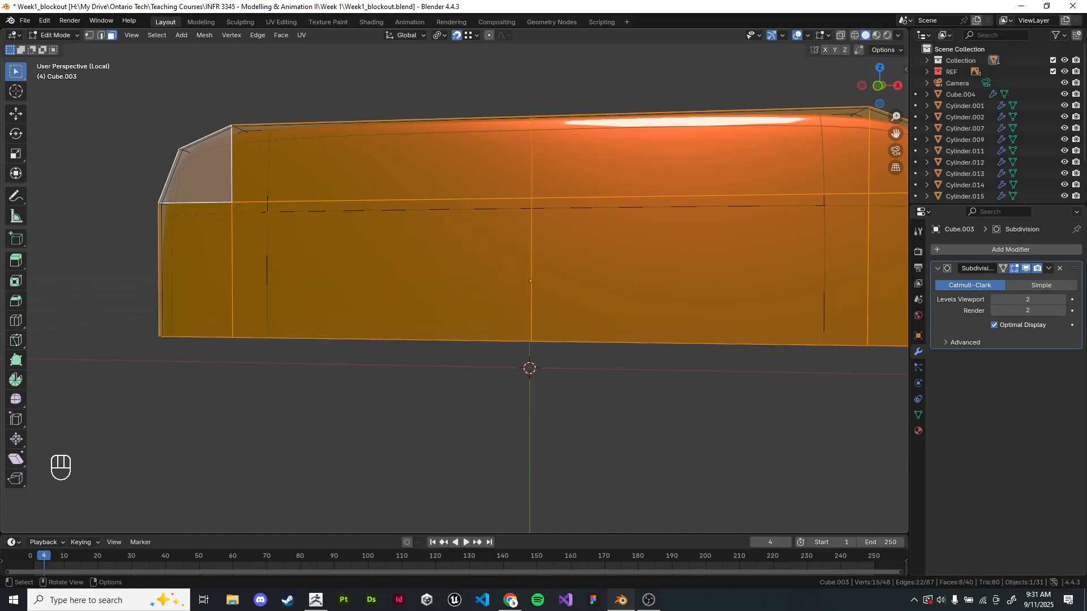
{"action": "middle_click_drag", "start_coordinate": [238, 187], "coordinate": [173, 215]}
{"action": "key", "text": "i"}
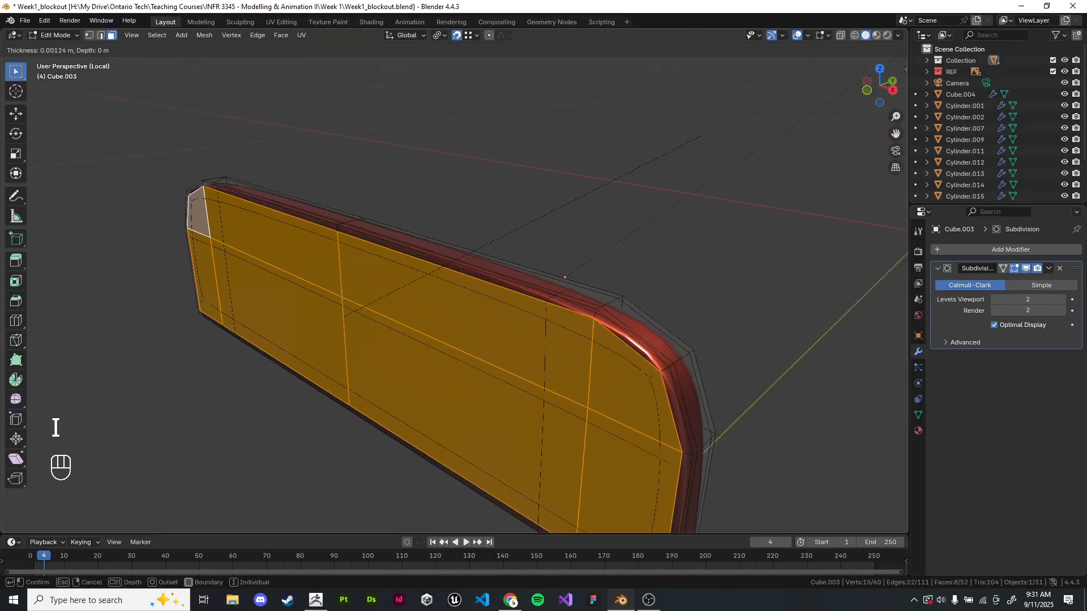
{"action": "left_click", "coordinate": [564, 278]}
{"action": "middle_click_drag", "start_coordinate": [565, 277], "coordinate": [519, 390]}
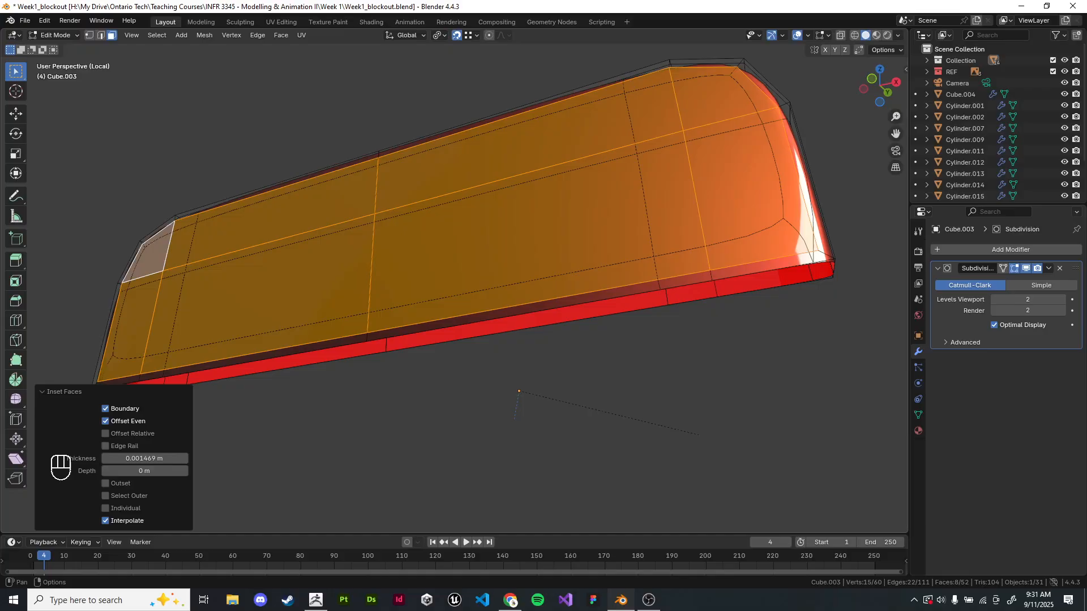
- Inset all eight faces of the plate's opposite side together by about 0.0016 m and return to the full jack in Object Mode
{"action": "key", "text": "Tab"}
{"action": "key", "text": "Tab"}
{"action": "middle_click_drag", "start_coordinate": [519, 391], "coordinate": [368, 430]}
{"action": "key", "text": "Tab"}
{"action": "left_click", "coordinate": [218, 249]}
{"action": "left_click", "coordinate": [221, 345], "text": "ctrl"}
{"action": "left_click", "coordinate": [642, 268], "text": "ctrl"}
{"action": "left_click", "coordinate": [644, 211], "text": "ctrl"}
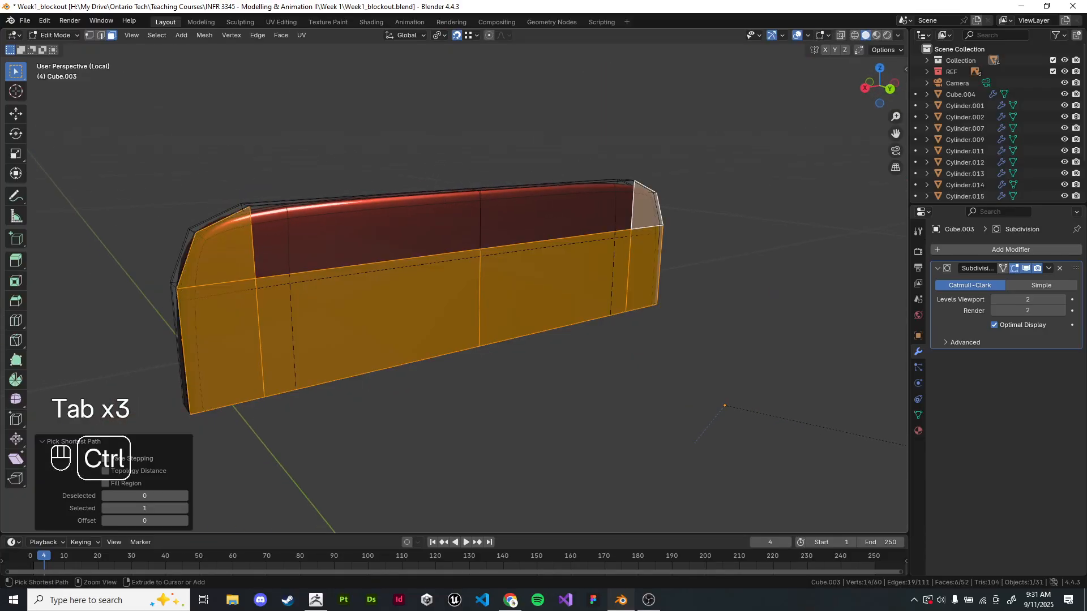
{"action": "left_click", "coordinate": [368, 232], "text": "ctrl"}
{"action": "key", "text": "i"}
{"action": "left_click", "coordinate": [368, 232]}
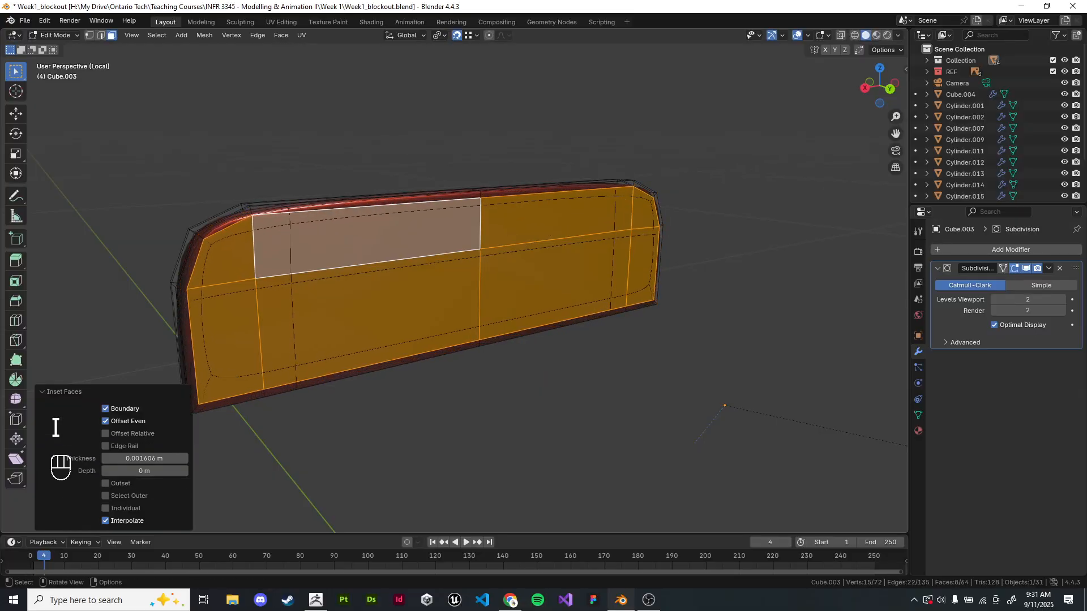
{"action": "key", "text": "Tab"}
{"action": "key", "text": "slash"}
- Isolate the plate for vertex editing and fill the open boundary along its underside with a single face
{"action": "middle_click_drag", "start_coordinate": [453, 281], "coordinate": [520, 254]}
{"action": "scroll", "coordinate": [454, 281], "scroll_direction": "up", "scroll_amount": 6}
{"action": "scroll", "coordinate": [454, 281], "scroll_direction": "down", "scroll_amount": 8}
{"action": "scroll", "coordinate": [454, 281], "scroll_direction": "up", "scroll_amount": 2}
{"action": "left_click", "coordinate": [455, 172]}
{"action": "key", "text": "slash"}
{"action": "key", "text": "Tab"}
{"action": "key", "text": "1"}
{"action": "scroll", "coordinate": [454, 281], "scroll_direction": "up", "scroll_amount": 5}
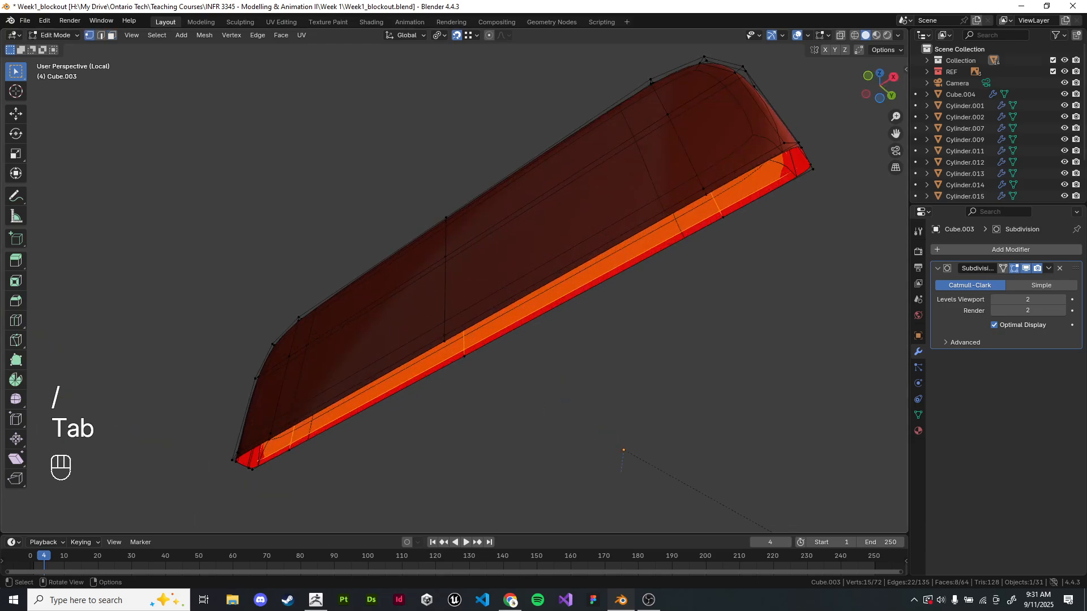
{"action": "key", "text": "alt+a"}
{"action": "left_click_drag", "start_coordinate": [616, 241], "coordinate": [671, 286]}
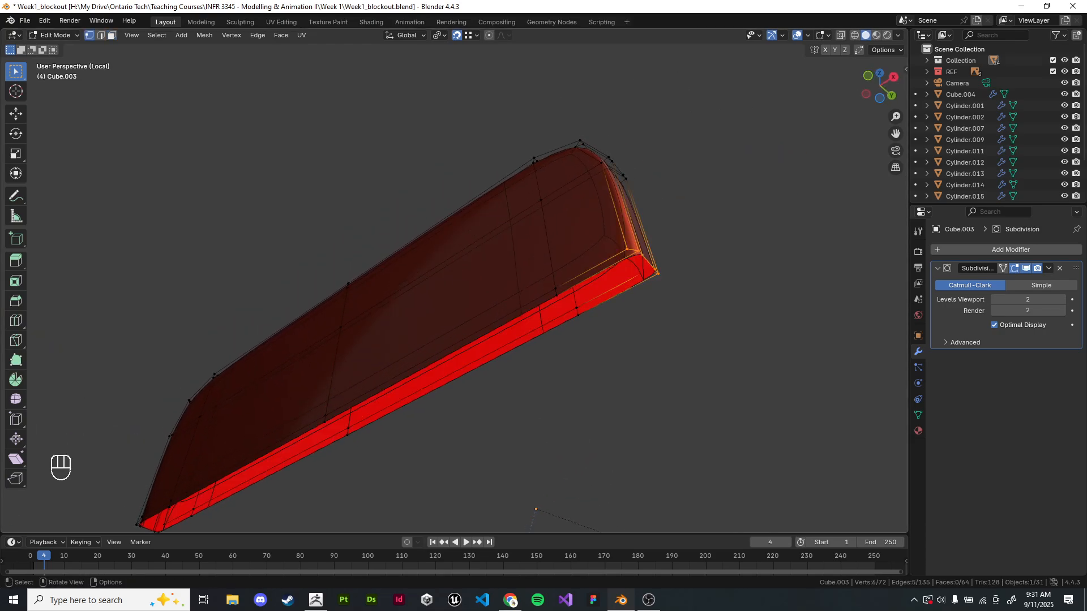
{"action": "left_click", "coordinate": [617, 294], "text": "alt+shift"}
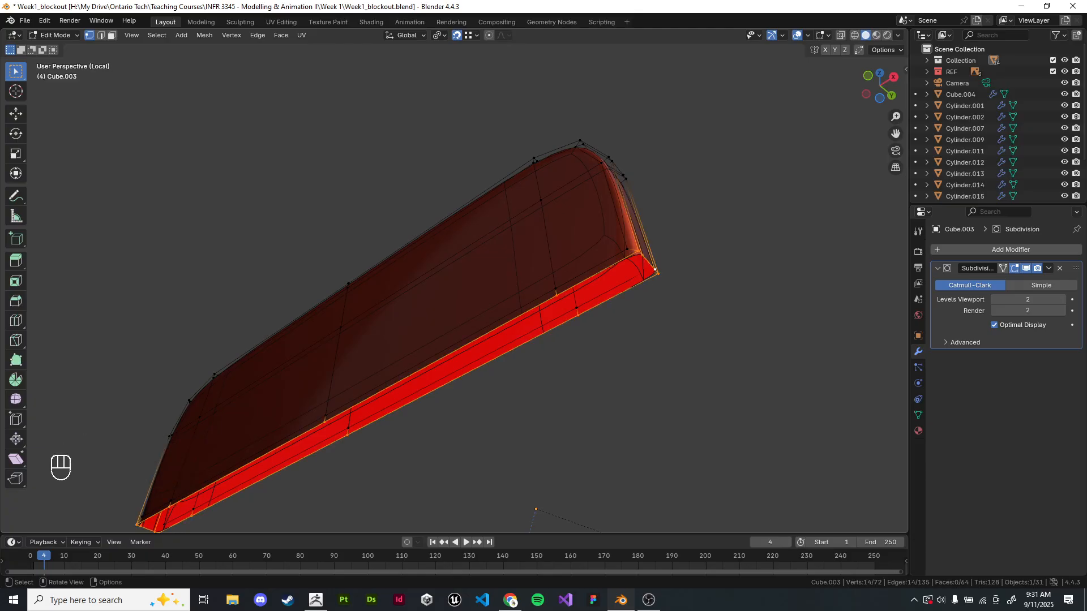
{"action": "key", "text": "f"}
- Split the new underside face with three crosswise edges, joining opposite vertices at the middle and near both ends
{"action": "middle_click_drag", "start_coordinate": [566, 294], "coordinate": [803, 295]}
{"action": "left_click", "coordinate": [577, 271]}
{"action": "left_click", "coordinate": [592, 290], "text": "shift"}
{"action": "key", "text": "j"}
{"action": "left_click", "coordinate": [403, 264]}
{"action": "left_click", "coordinate": [406, 297], "text": "shift"}
{"action": "key", "text": "k"}
{"action": "left_click", "coordinate": [502, 279]}
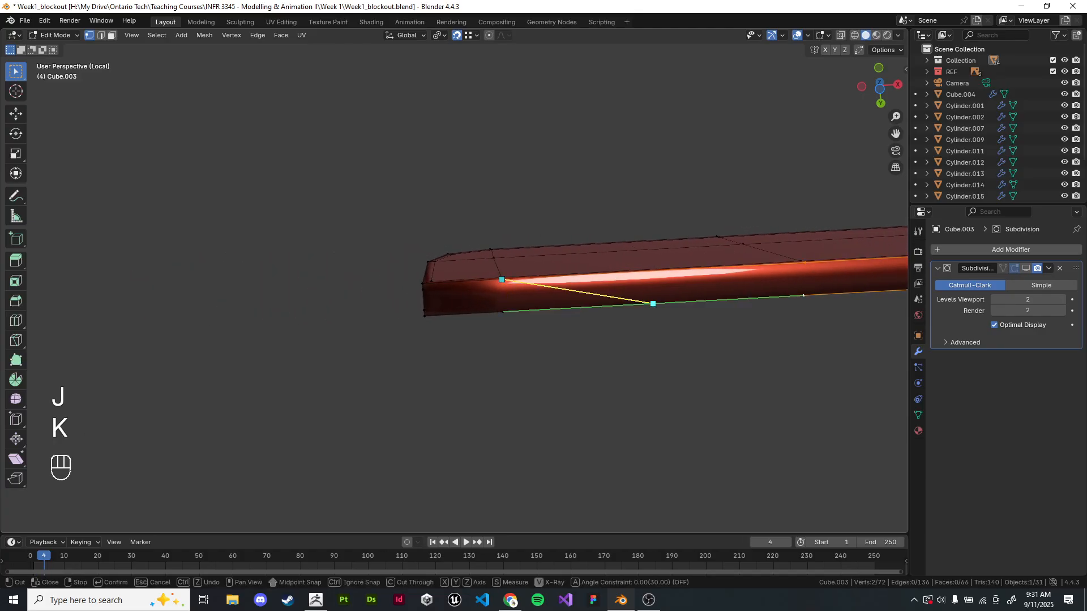
{"action": "double_click", "coordinate": [503, 312]}
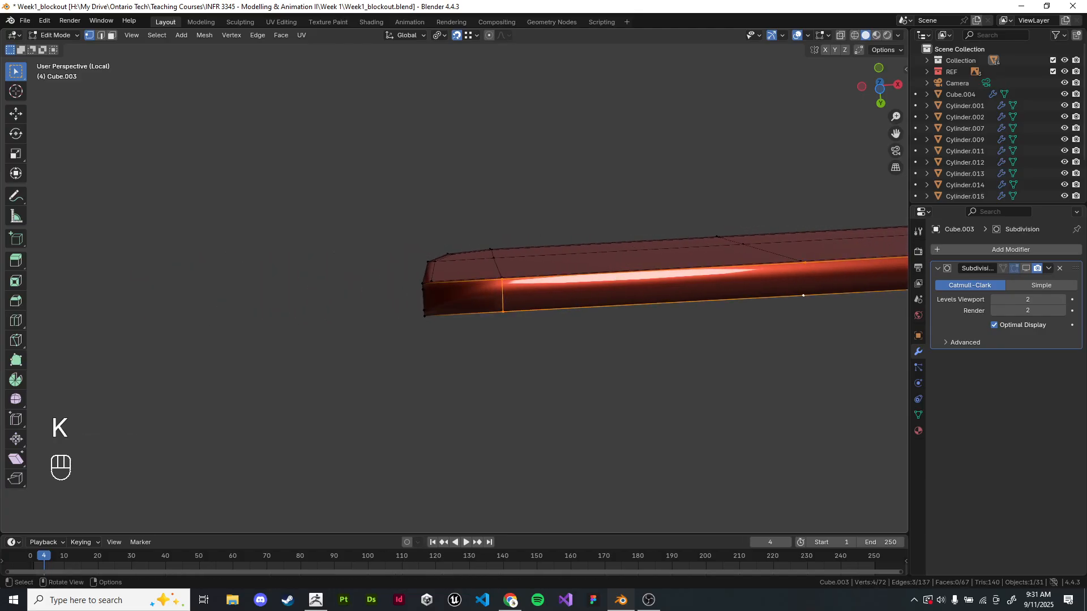
{"action": "key", "text": "j"}
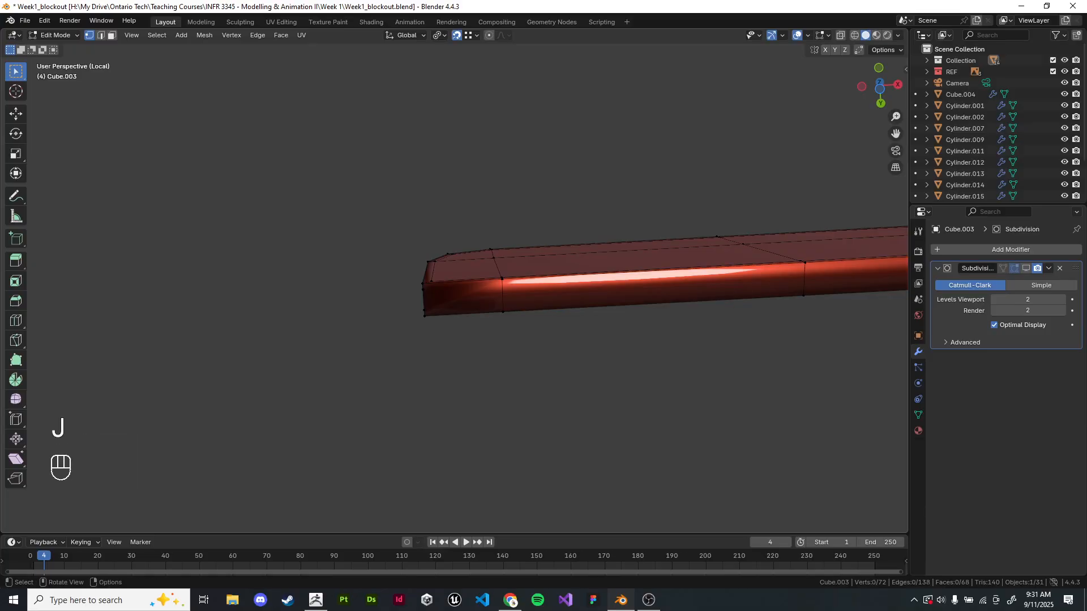
- Return to the full jack in Object Mode and turn on the plate's Subdivision viewport display
{"action": "middle_click_drag", "start_coordinate": [803, 296], "coordinate": [567, 490]}
{"action": "key", "text": "Tab"}
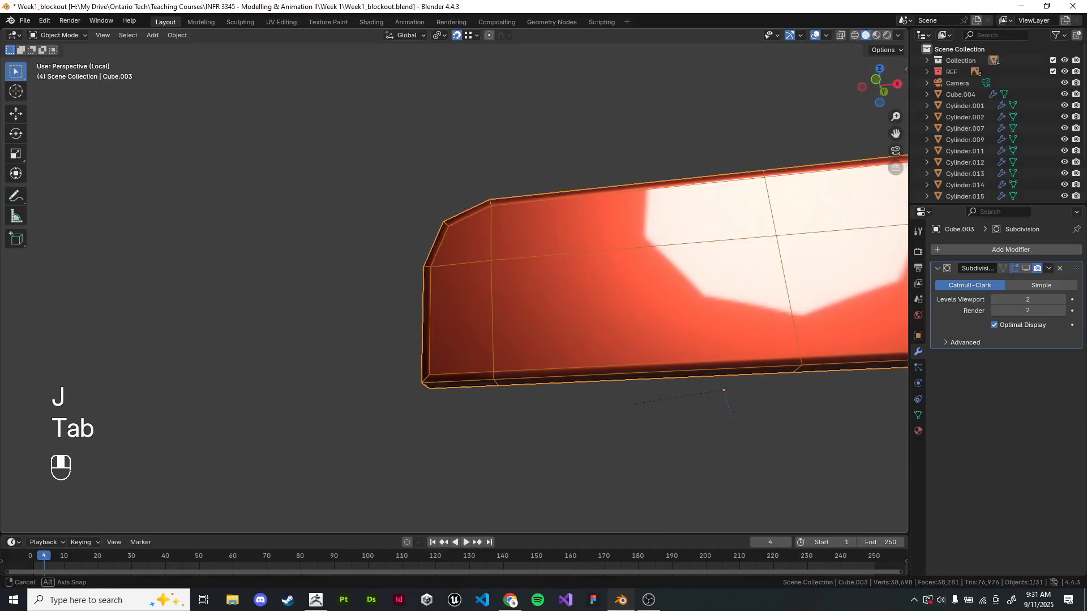
{"action": "scroll", "coordinate": [567, 489], "scroll_direction": "down", "scroll_amount": 3}
{"action": "key", "text": "slash"}
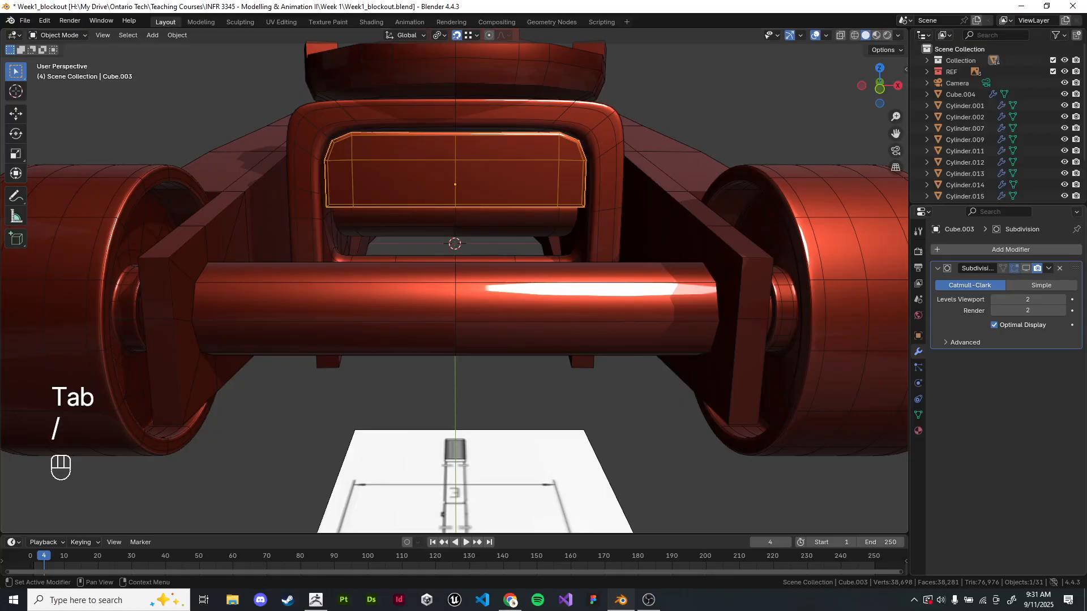
{"action": "left_click", "coordinate": [1025, 268]}
{"action": "scroll", "coordinate": [759, 153], "scroll_direction": "down", "scroll_amount": 2}
{"action": "left_click", "coordinate": [758, 153]}
{"action": "middle_click_drag", "start_coordinate": [758, 153], "coordinate": [753, 198]}
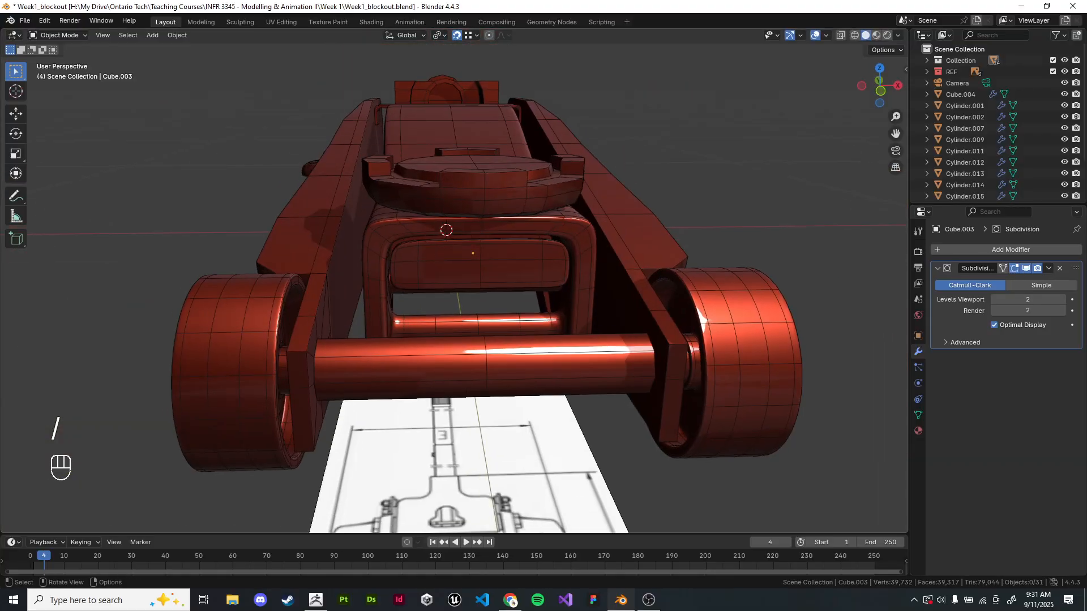
- Isolate the plate and add an edge loop around it, slid by a factor of about 0.898 to sit just above its bottom edge
{"action": "scroll", "coordinate": [490, 226], "scroll_direction": "up", "scroll_amount": 4}
{"action": "left_click", "coordinate": [490, 226]}
{"action": "middle_click_drag", "start_coordinate": [490, 226], "coordinate": [470, 210]}
{"action": "key", "text": "slash"}
{"action": "key", "text": "Tab"}
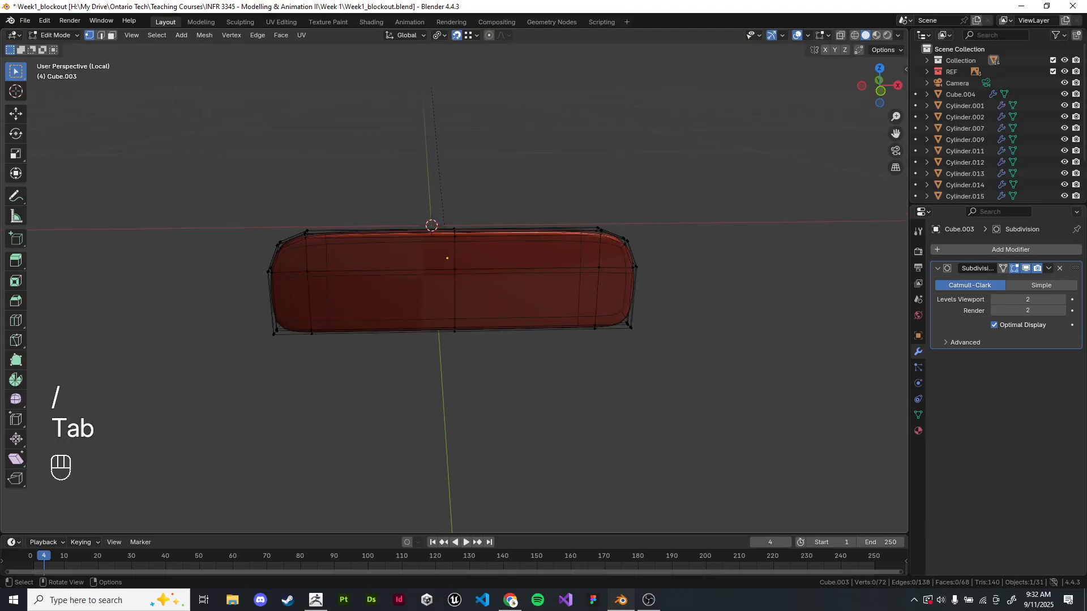
{"action": "key", "text": "ctrl+r"}
{"action": "left_click", "coordinate": [302, 313]}
{"action": "right_click", "coordinate": [302, 313]}
{"action": "key", "text": "g"}
{"action": "key", "text": "g"}
{"action": "left_click", "coordinate": [734, 249]}
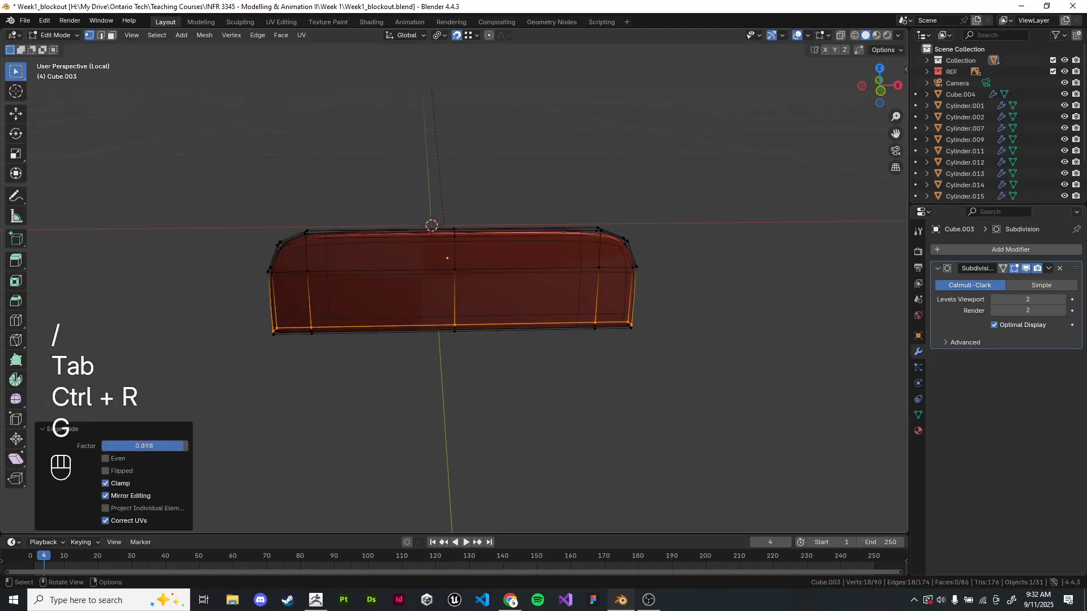
{"action": "key", "text": "Tab"}
{"action": "middle_click_drag", "start_coordinate": [734, 249], "coordinate": [731, 286]}
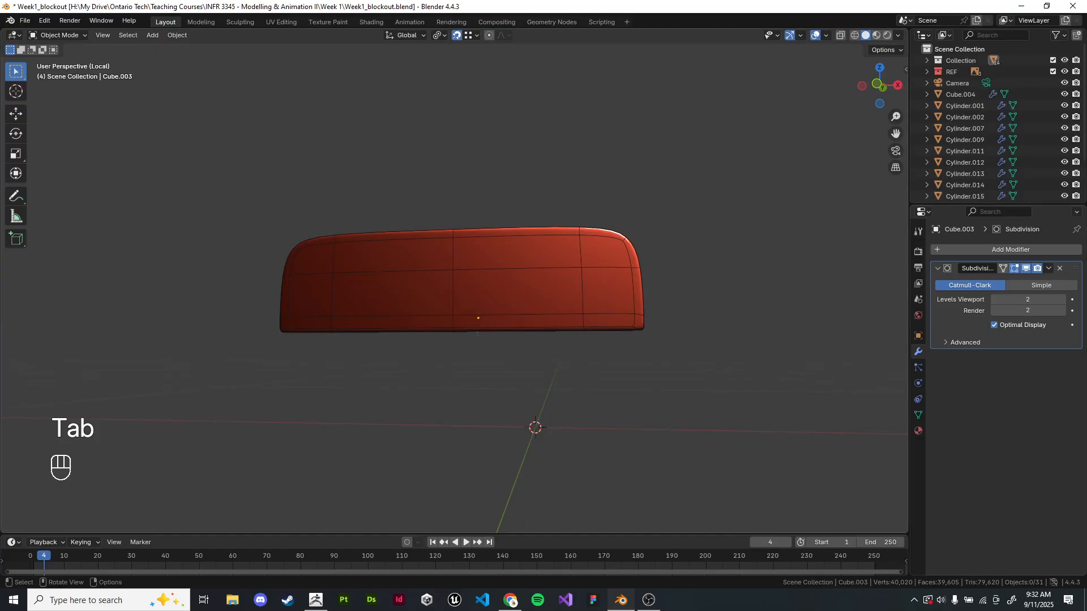
- Show the full jack again and switch the viewport shading from the red MatCap to grey Studio lighting
{"action": "key", "text": "slash"}
{"action": "scroll", "coordinate": [453, 281], "scroll_direction": "up", "scroll_amount": 4}
{"action": "middle_click_drag", "start_coordinate": [454, 281], "coordinate": [537, 329]}
{"action": "scroll", "coordinate": [453, 281], "scroll_direction": "down", "scroll_amount": 1}
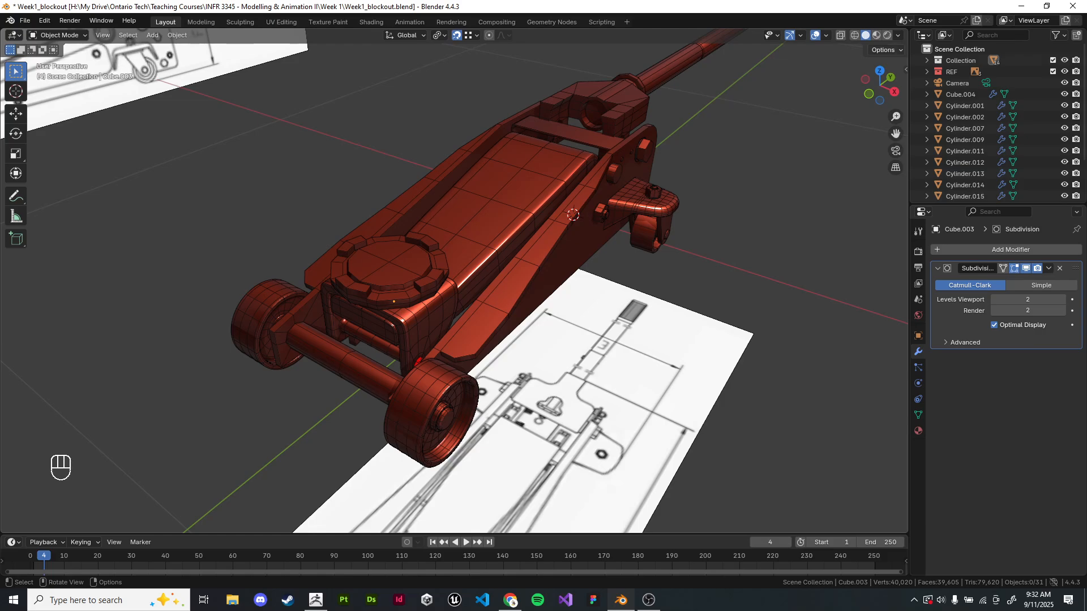
{"action": "left_click", "coordinate": [897, 35]}
{"action": "left_click", "coordinate": [889, 117]}
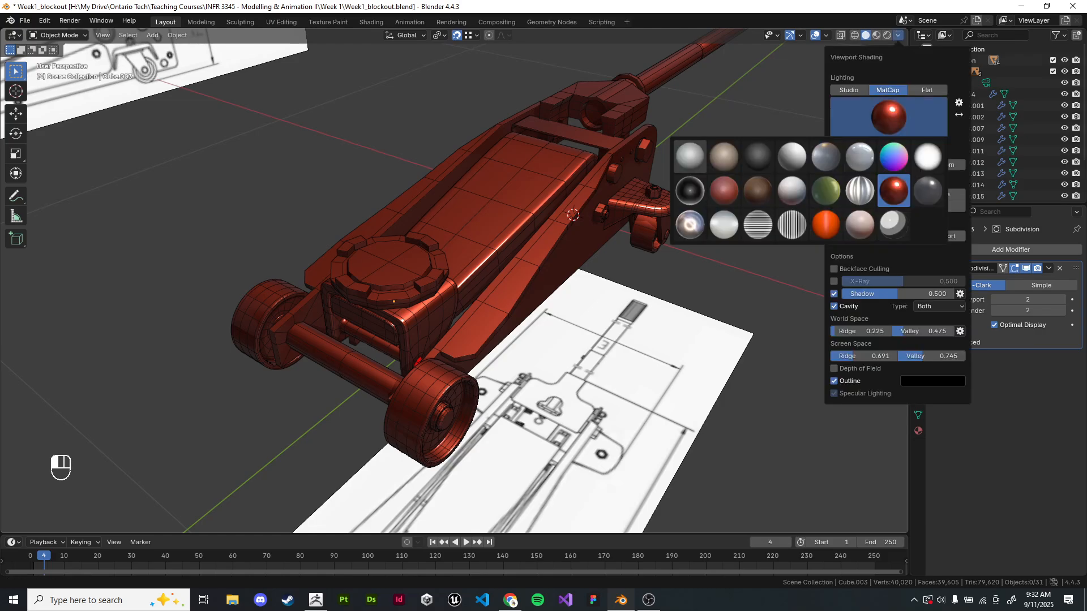
{"action": "left_click", "coordinate": [689, 156]}
{"action": "middle_click_drag", "start_coordinate": [453, 281], "coordinate": [437, 254]}
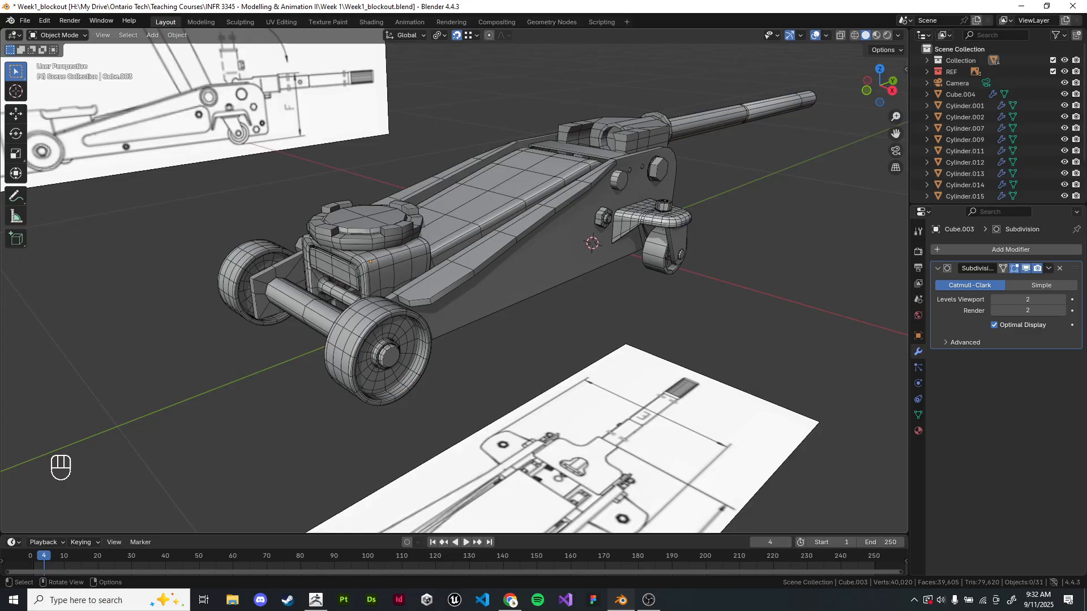
{"action": "left_click", "coordinate": [885, 50]}
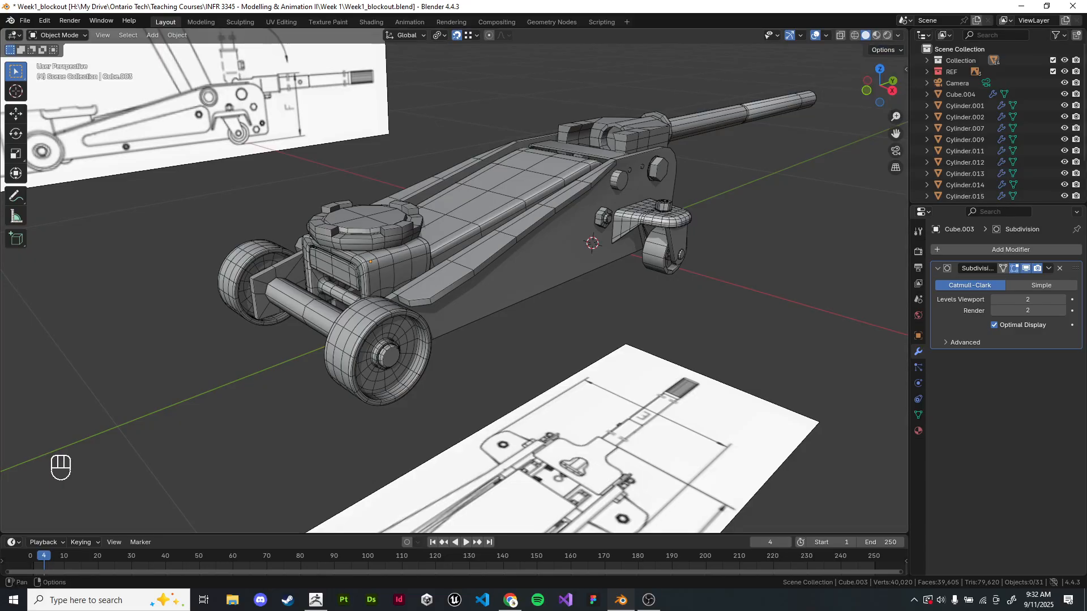
{"action": "left_click", "coordinate": [897, 35]}
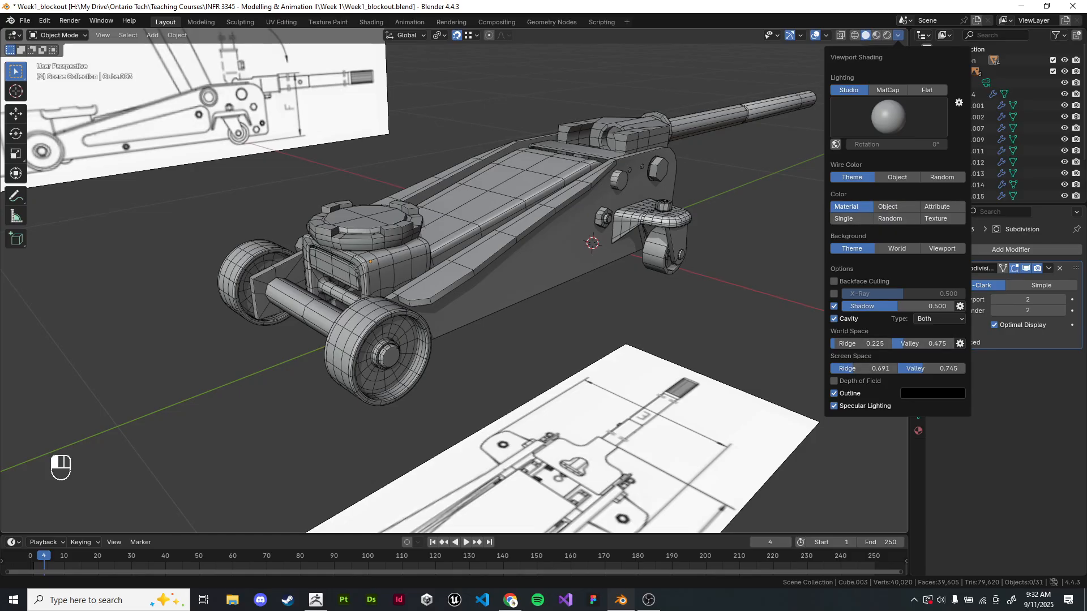
- Turn off the Wireframe viewport overlay and bring the whole jack into view
{"action": "mouse_move", "coordinate": [826, 35]}
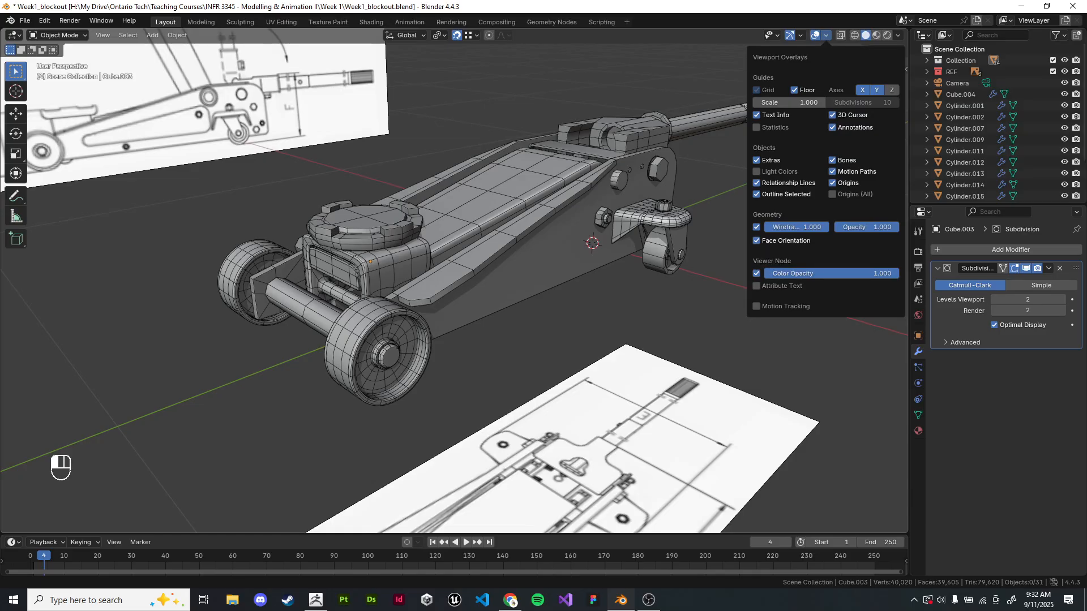
{"action": "left_click", "coordinate": [756, 227]}
{"action": "left_click", "coordinate": [664, 255]}
{"action": "middle_click_drag", "start_coordinate": [663, 255], "coordinate": [666, 278]}
{"action": "left_click", "coordinate": [707, 283]}
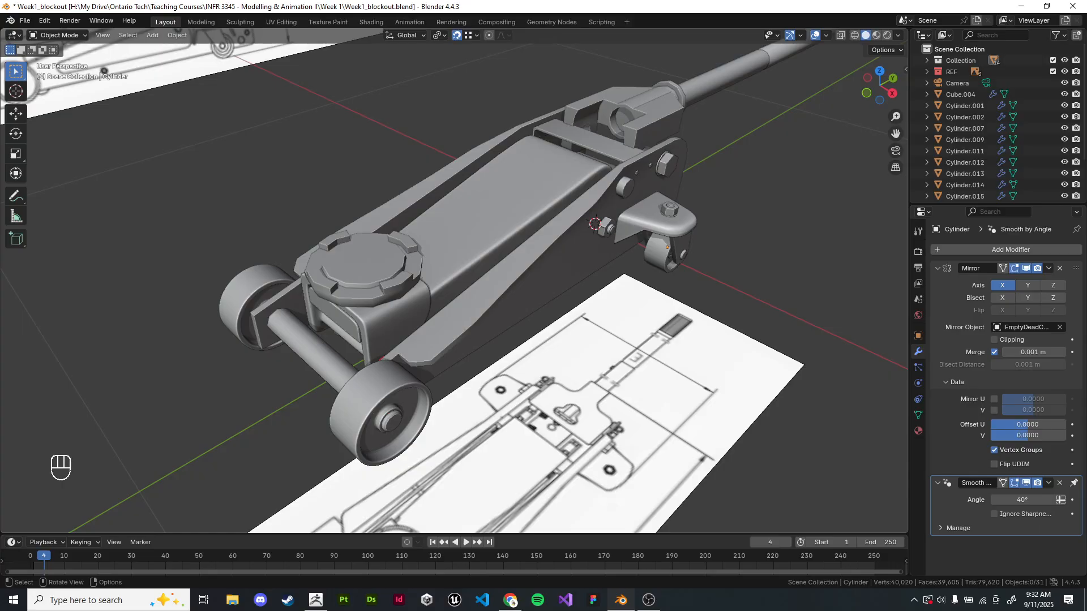
{"action": "middle_click_drag", "start_coordinate": [752, 222], "coordinate": [716, 255], "text": "shift"}
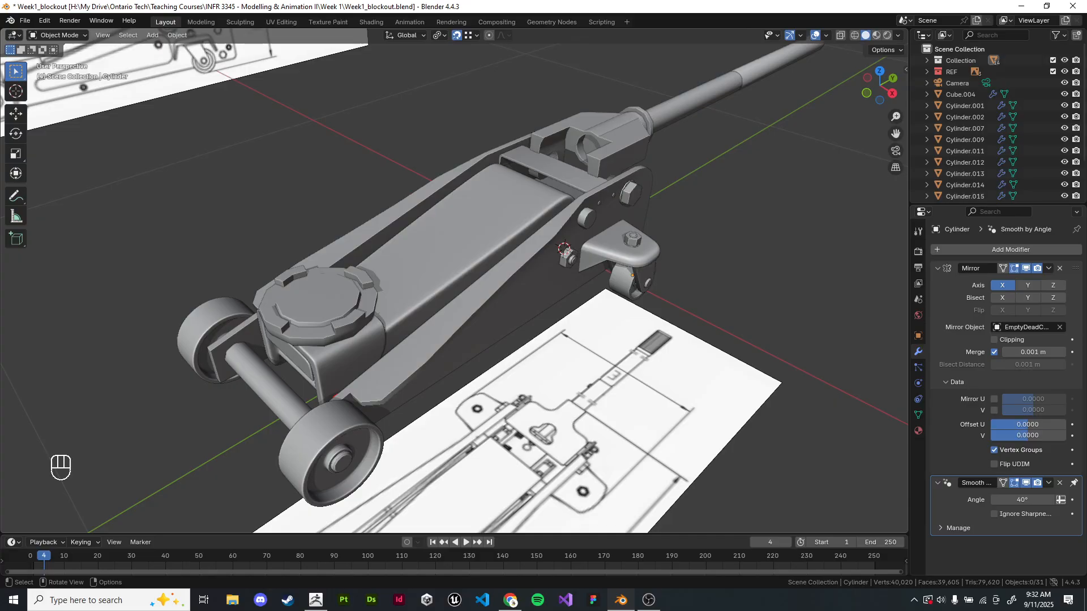
{"action": "middle_click_drag", "start_coordinate": [716, 255], "coordinate": [693, 233], "text": "shift"}
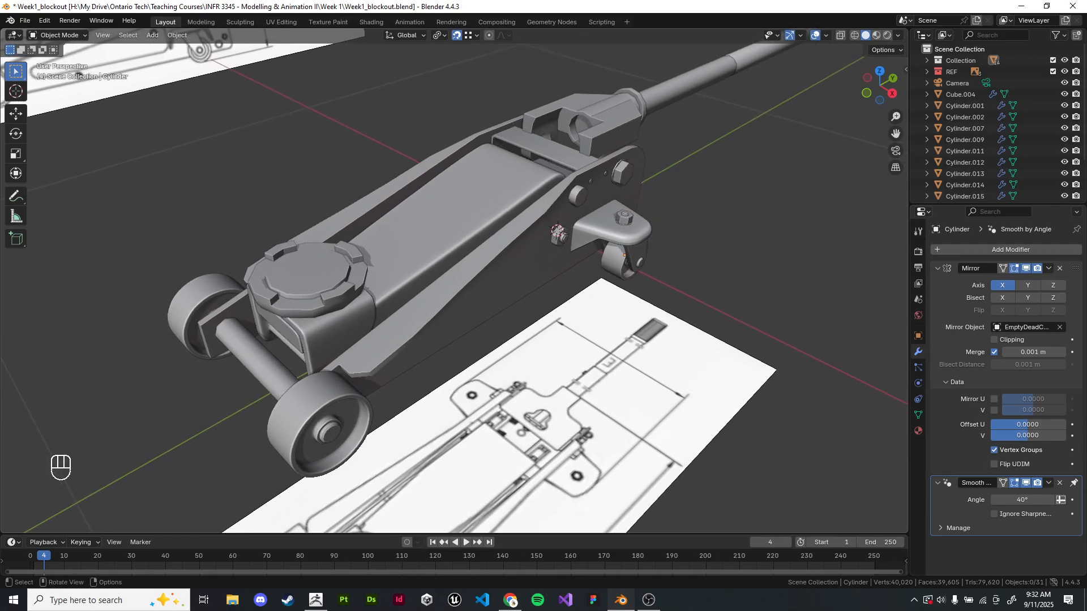
- Isolate the jack's side frame, examine its mesh in Edit Mode, and return to the full model
{"action": "left_click", "coordinate": [498, 272]}
{"action": "key", "text": "slash"}
{"action": "scroll", "coordinate": [453, 282], "scroll_direction": "up", "scroll_amount": 4}
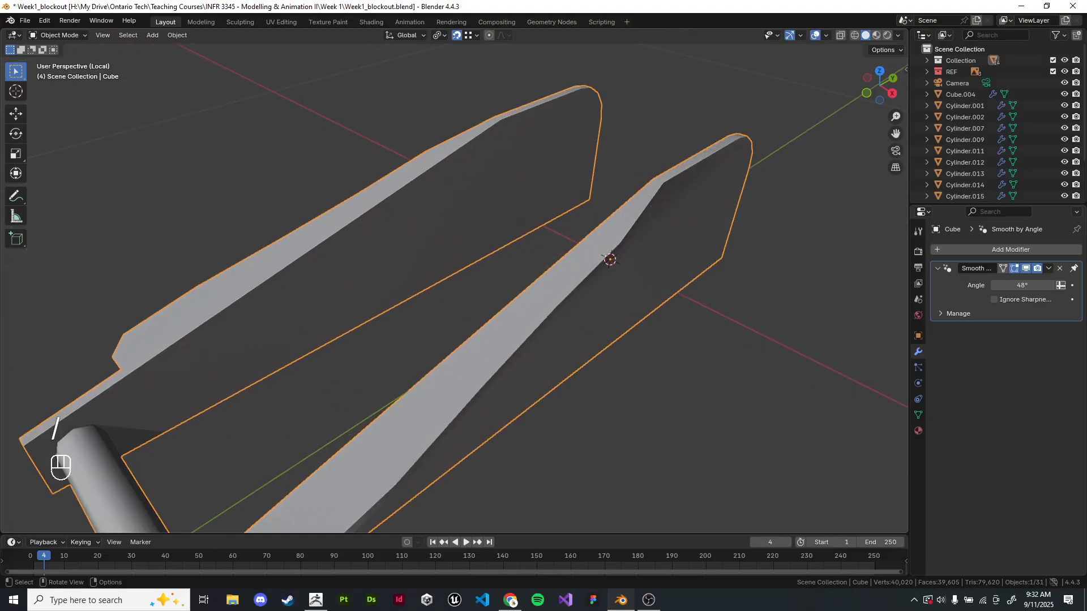
{"action": "middle_click_drag", "start_coordinate": [454, 281], "coordinate": [462, 257]}
{"action": "scroll", "coordinate": [463, 232], "scroll_direction": "down", "scroll_amount": 2}
{"action": "key", "text": "Tab"}
{"action": "key", "text": "Tab"}
{"action": "key", "text": "Tab"}
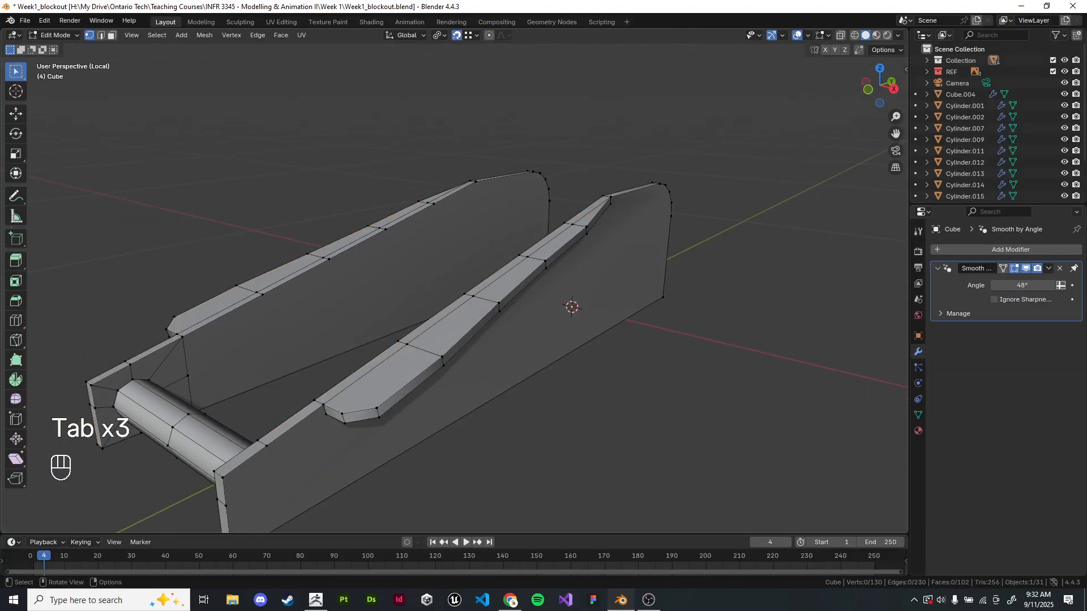
{"action": "key", "text": "Tab"}
{"action": "left_click", "coordinate": [722, 238]}
{"action": "middle_click_drag", "start_coordinate": [721, 237], "coordinate": [721, 232], "text": "shift"}
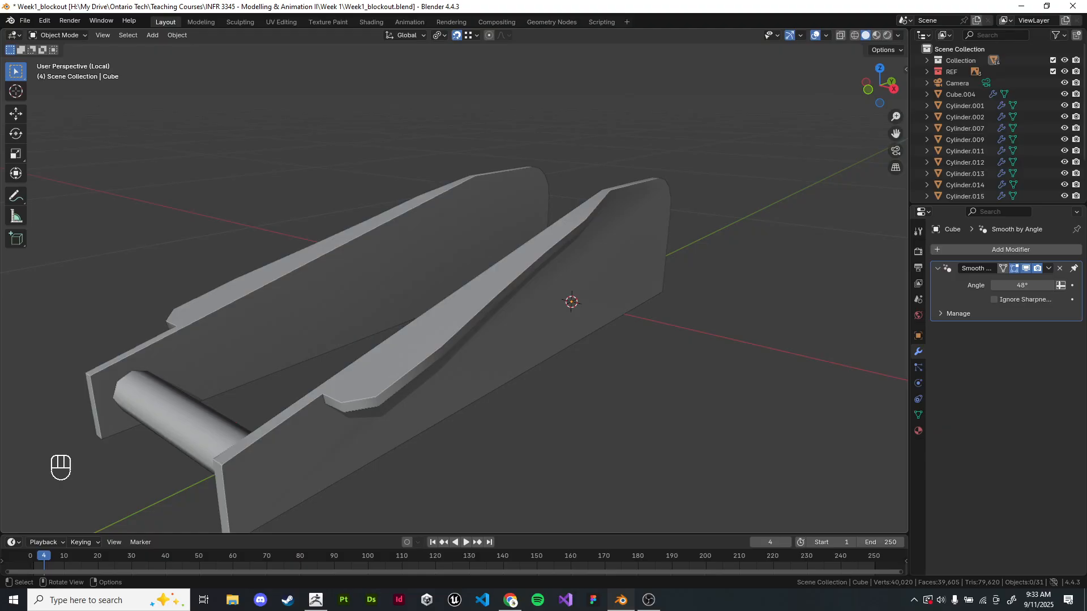
{"action": "key", "text": "slash"}
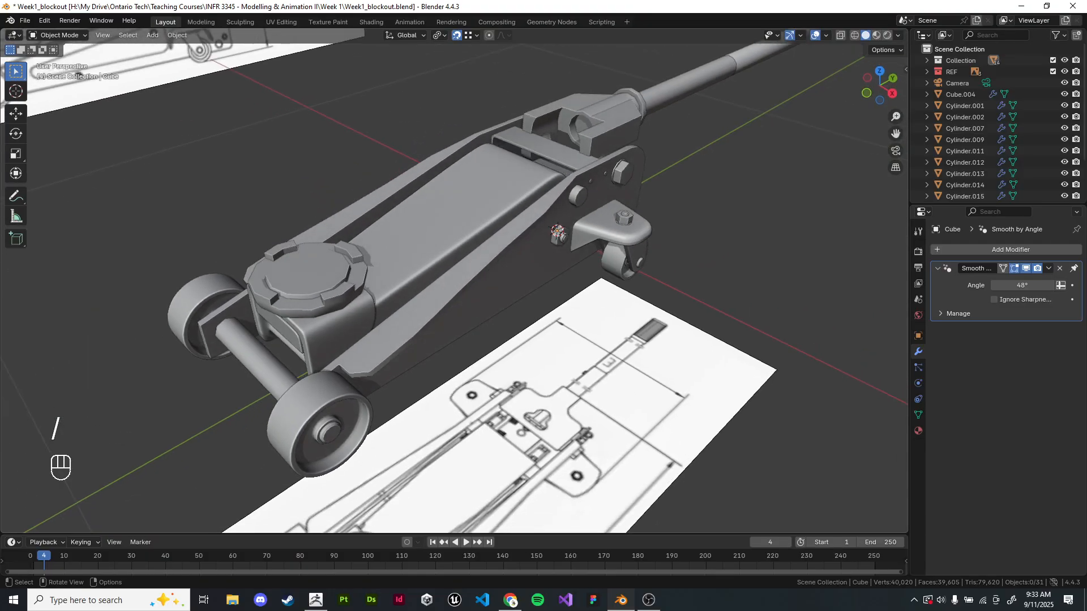
{"action": "middle_click_drag", "start_coordinate": [557, 232], "coordinate": [552, 270], "text": "shift"}
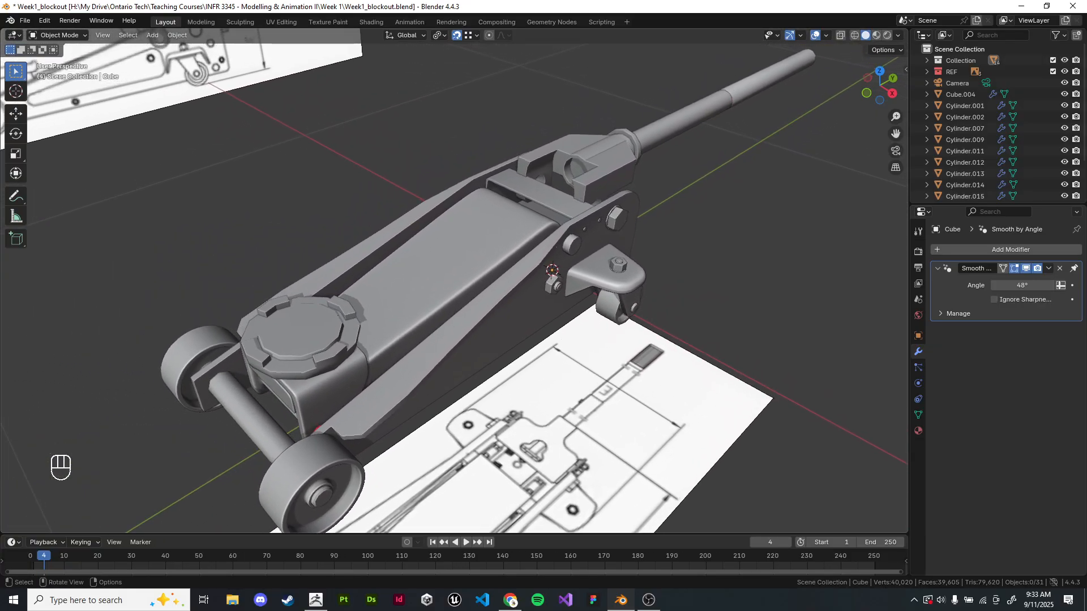
- Isolate the small rear caster wheel and remove its Mirror and Smooth by Angle modifiers
{"action": "left_click", "coordinate": [614, 303]}
{"action": "key", "text": "slash"}
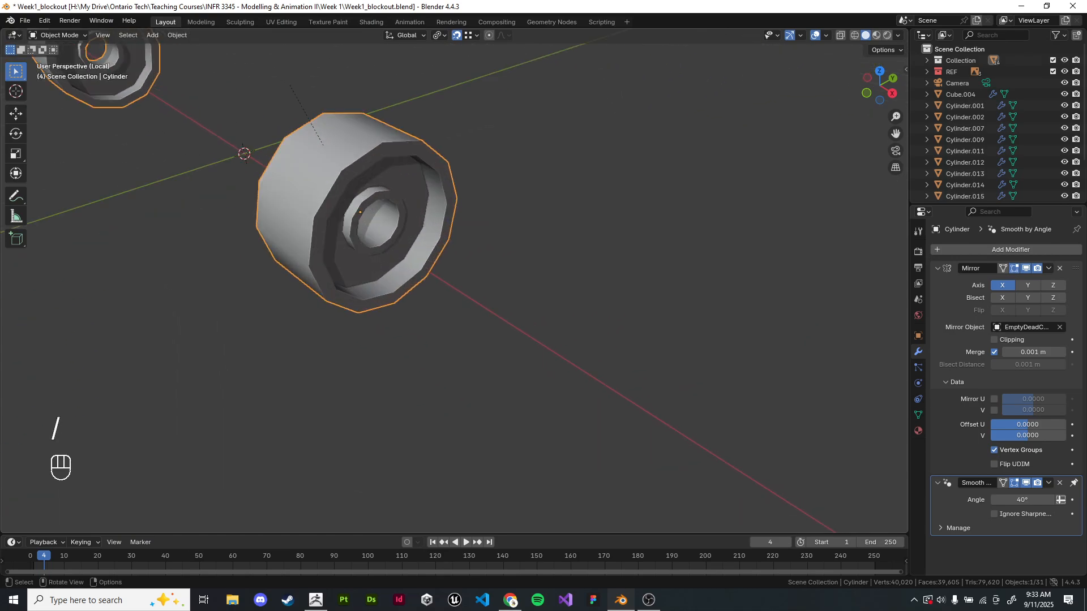
{"action": "key", "text": "KP_Decimal"}
{"action": "right_click", "coordinate": [548, 182]}
{"action": "middle_click_drag", "start_coordinate": [538, 272], "coordinate": [460, 289]}
{"action": "scroll", "coordinate": [536, 231], "scroll_direction": "up", "scroll_amount": 4}
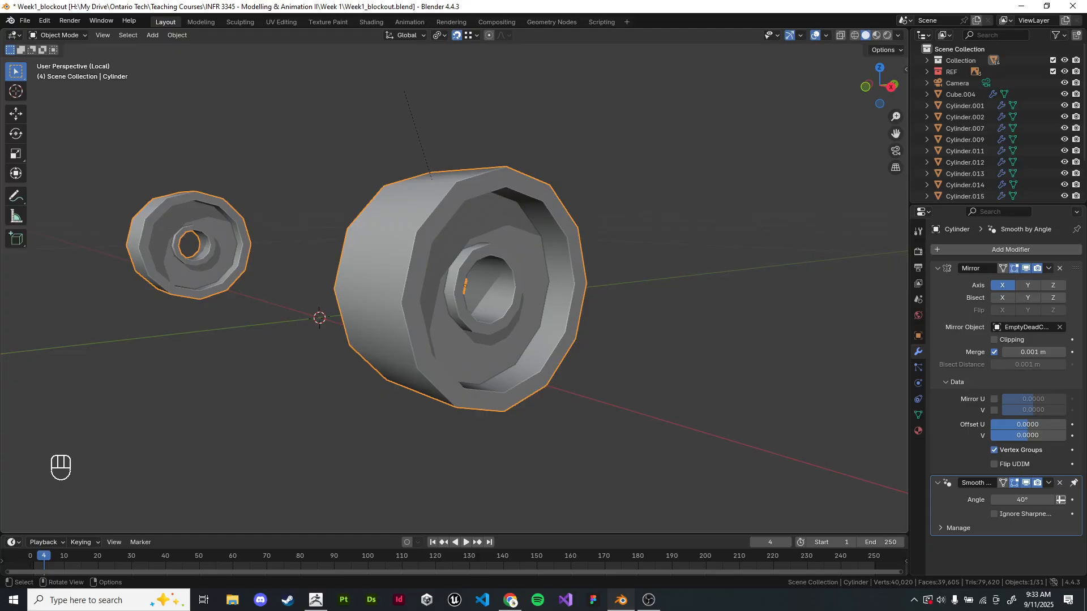
{"action": "left_click", "coordinate": [937, 268]}
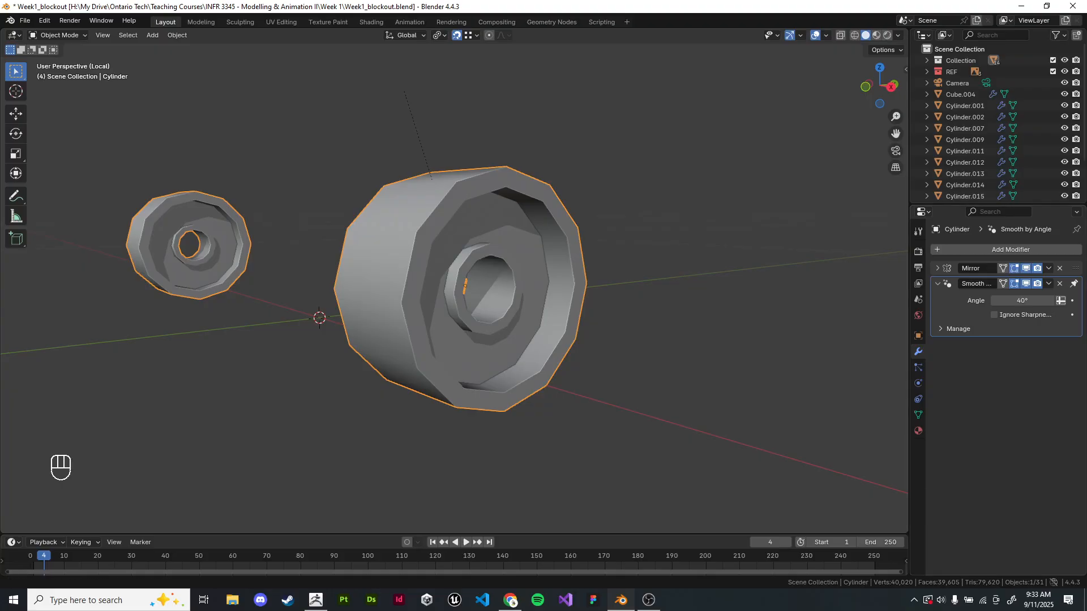
{"action": "left_click", "coordinate": [1059, 269]}
{"action": "left_click", "coordinate": [1059, 268]}
- Set the isolated caster wheel to flat shading
{"action": "scroll", "coordinate": [769, 270], "scroll_direction": "up", "scroll_amount": 6}
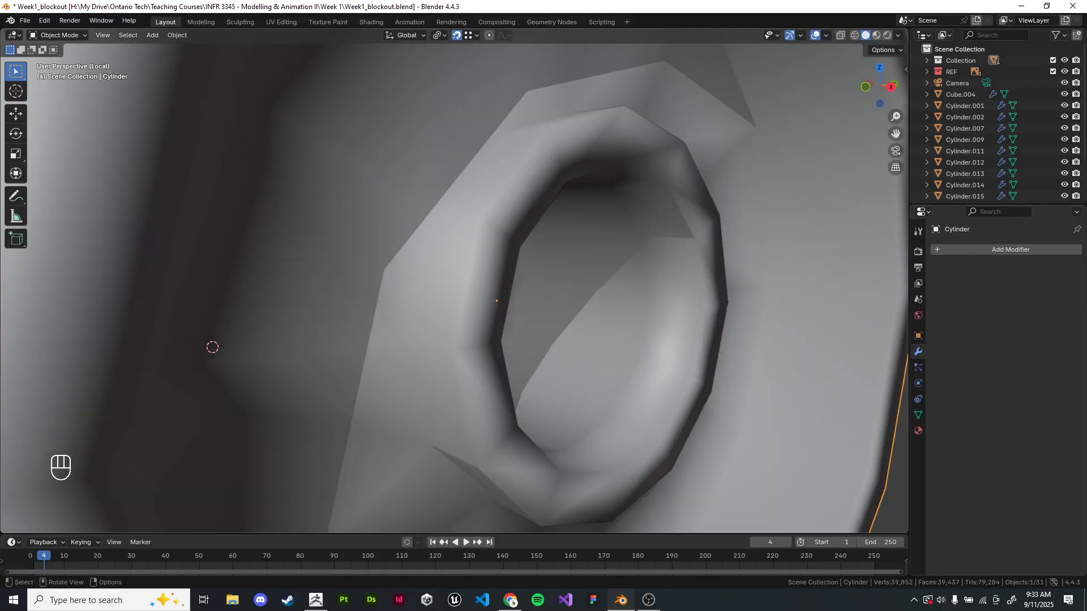
{"action": "right_click", "coordinate": [770, 270]}
{"action": "left_click", "coordinate": [767, 281]}
{"action": "scroll", "coordinate": [767, 280], "scroll_direction": "down", "scroll_amount": 5}
{"action": "left_click", "coordinate": [767, 281]}
{"action": "middle_click_drag", "start_coordinate": [767, 280], "coordinate": [729, 317], "text": "shift"}
{"action": "scroll", "coordinate": [727, 289], "scroll_direction": "up", "scroll_amount": 2}
- Add a Bevel modifier to the isolated caster wheel
{"action": "key", "text": "Tab"}
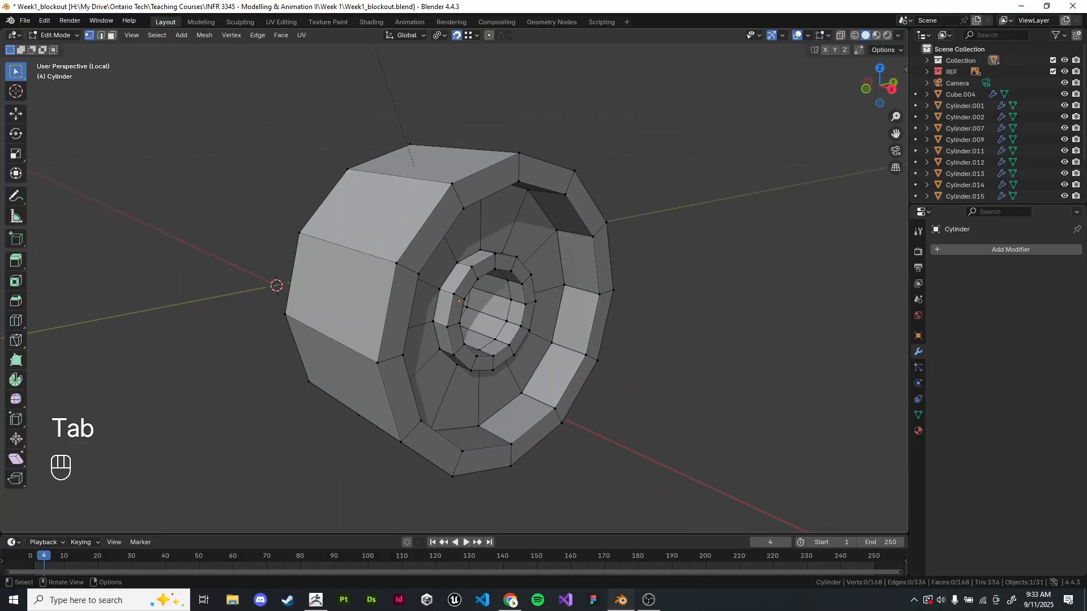
{"action": "scroll", "coordinate": [441, 305], "scroll_direction": "up", "scroll_amount": 3}
{"action": "key", "text": "2"}
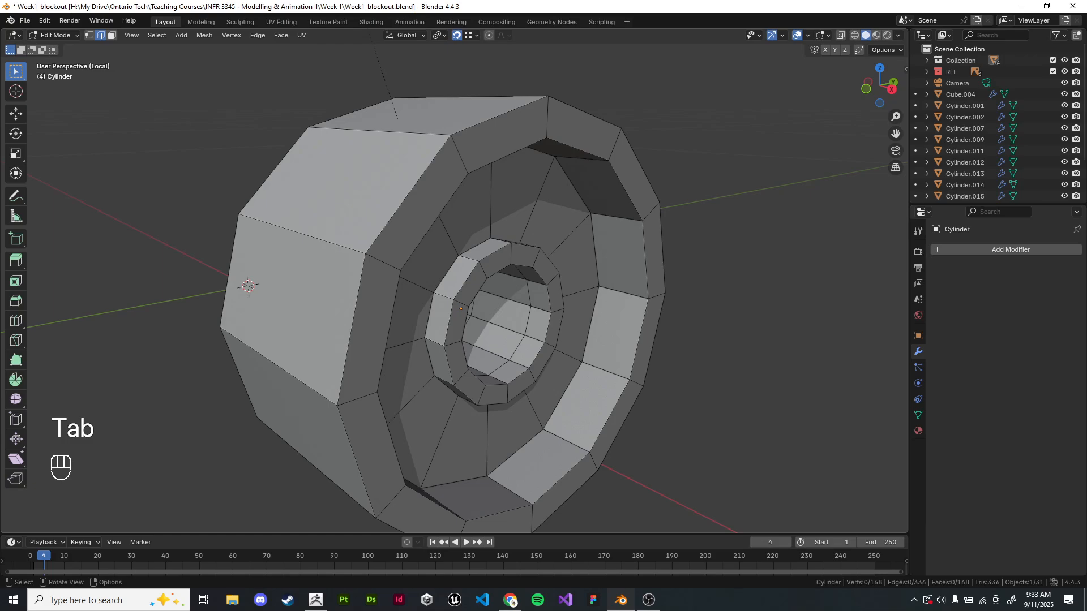
{"action": "left_click", "coordinate": [1011, 250]}
{"action": "type", "text": "B"}
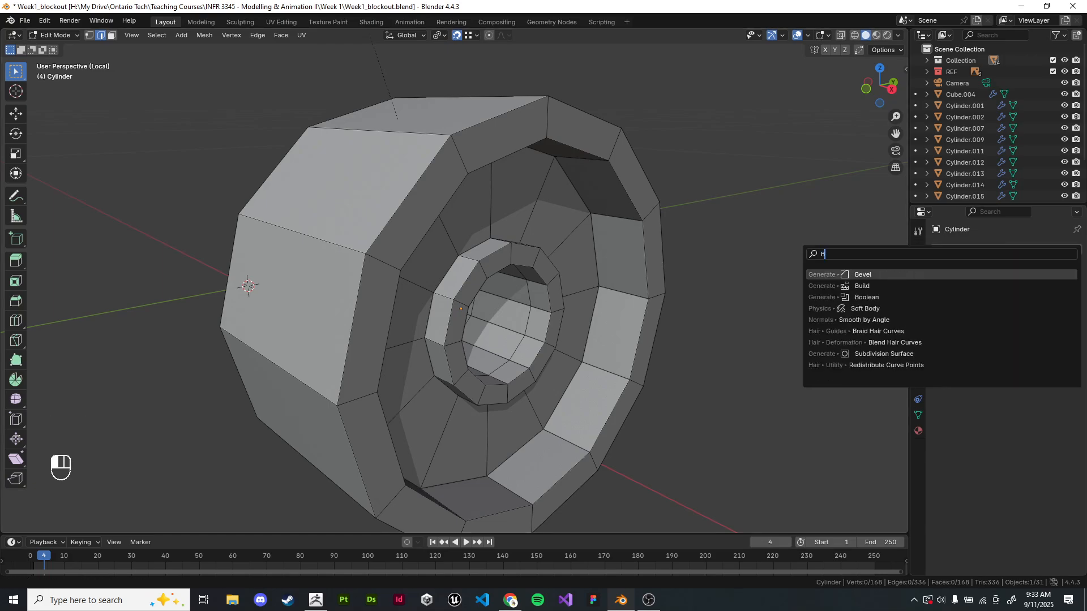
{"action": "type", "text": "BEVEL"}
{"action": "key", "text": "Return"}
{"action": "left_click", "coordinate": [957, 250]}
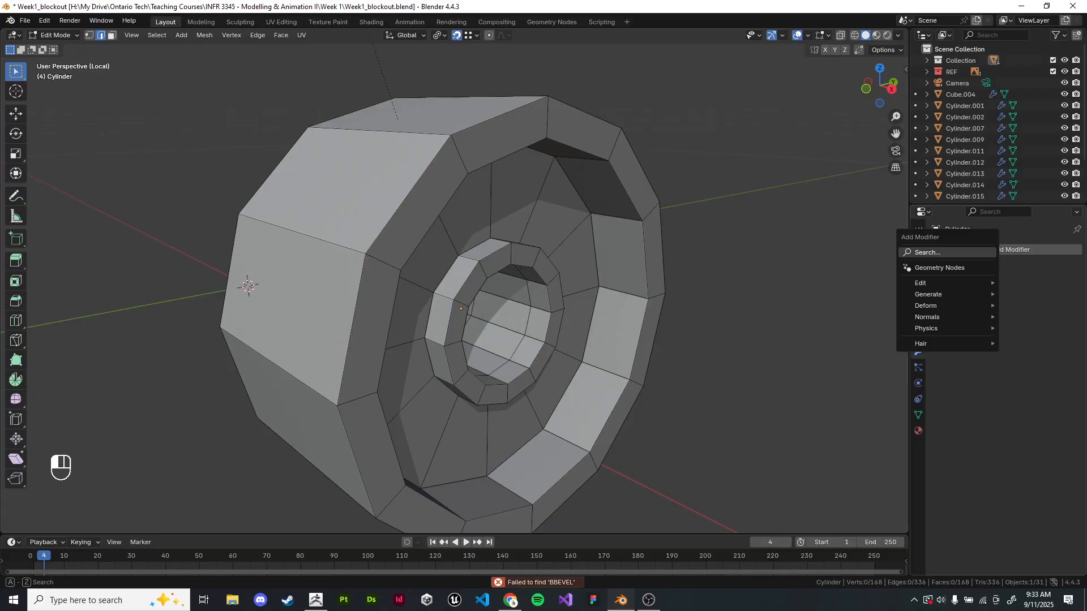
{"action": "type", "text": "bevel"}
{"action": "key", "text": "Return"}
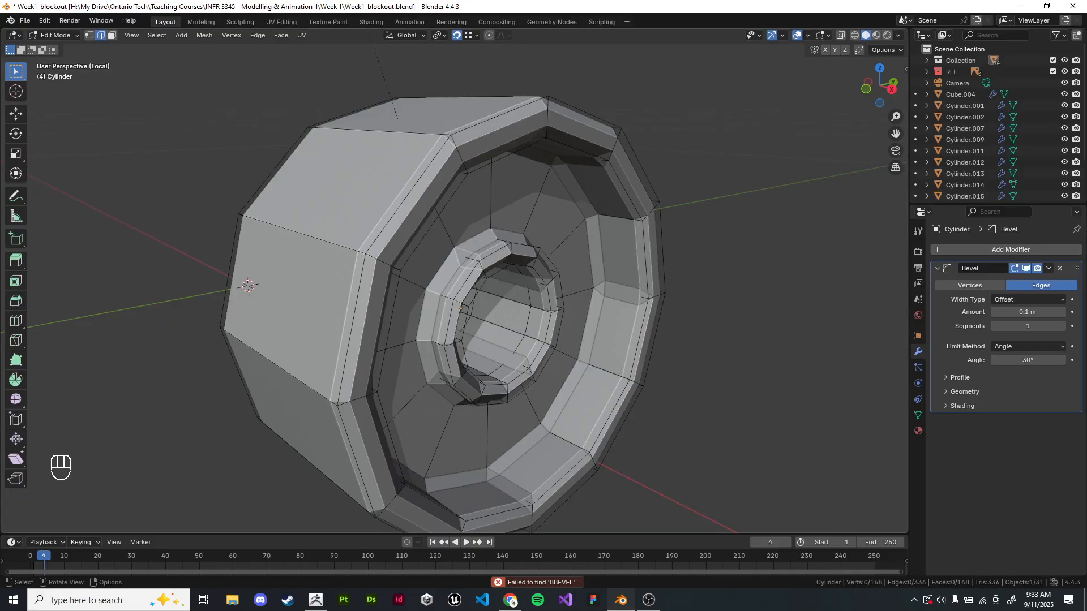
{"action": "key", "text": "Tab"}
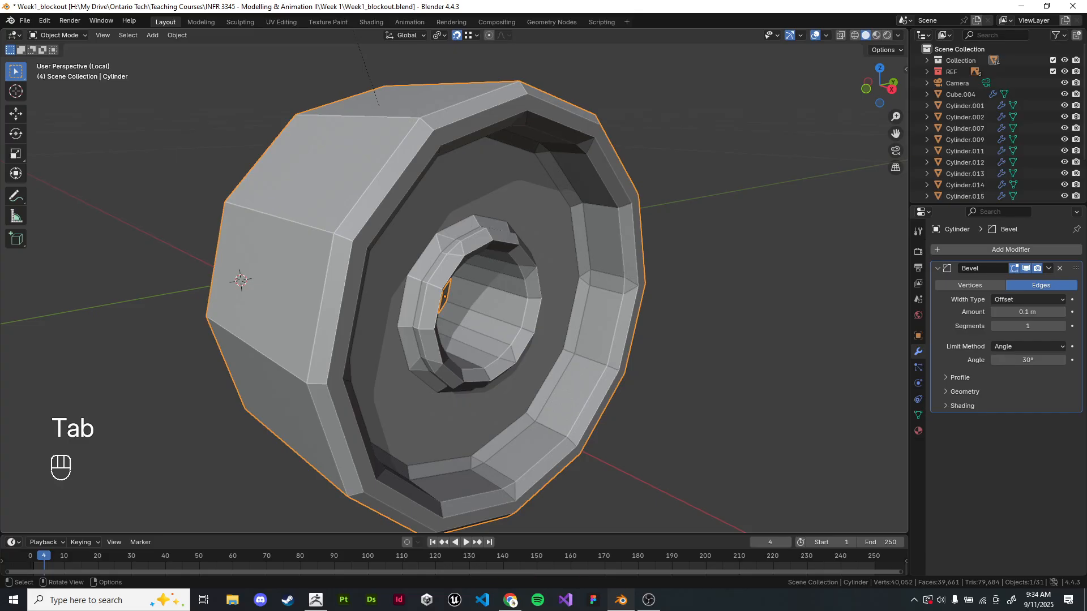
- Expand the Bevel modifier's profile settings and set the superellipse shape to 0.37
{"action": "mouse_move", "coordinate": [453, 283]}
{"action": "middle_mouse_down", "text": "shift"}
{"action": "mouse_move", "coordinate": [448, 275]}
{"action": "mouse_move", "coordinate": [466, 268]}
{"action": "mouse_move", "coordinate": [455, 262]}
{"action": "middle_mouse_up", "text": "shift"}
{"action": "left_click", "coordinate": [960, 378]}
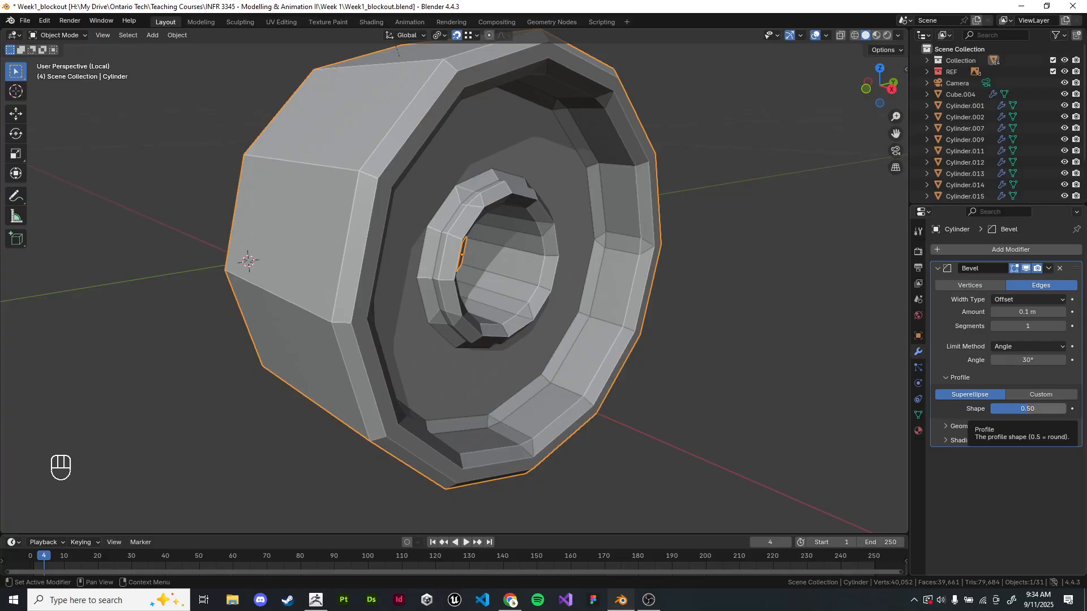
{"action": "mouse_move", "coordinate": [1027, 409]}
{"action": "left_mouse_down"}
{"action": "mouse_move", "coordinate": [1067, 408]}
{"action": "mouse_move", "coordinate": [1018, 408]}
{"action": "left_mouse_up"}
{"action": "middle_click_drag", "start_coordinate": [453, 272], "coordinate": [448, 278]}
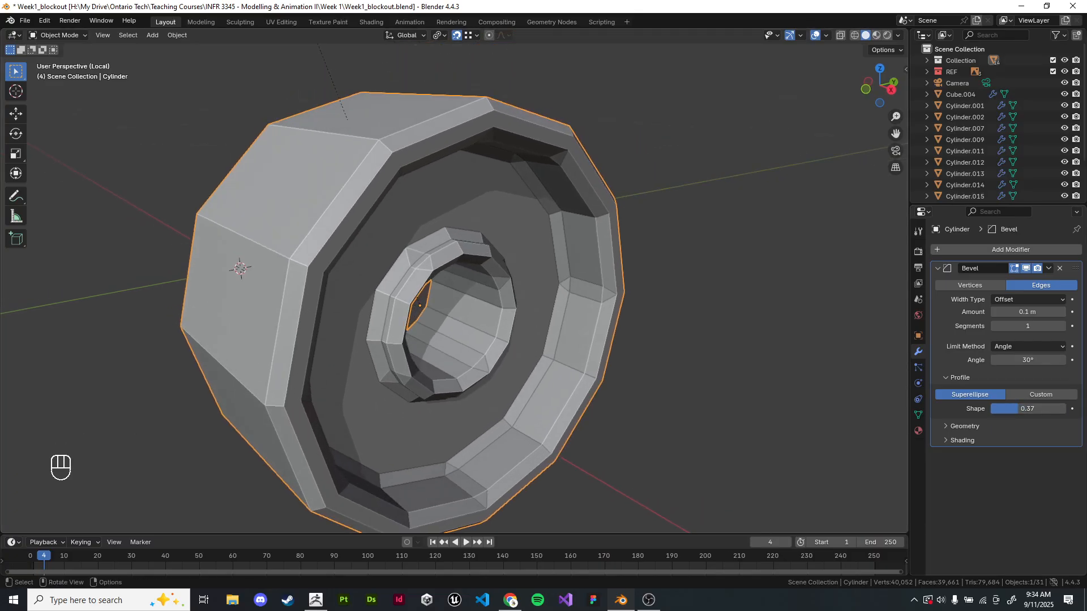
- Change the Bevel modifier's limit method to Weight
{"action": "left_click", "coordinate": [1027, 345]}
{"action": "left_click", "coordinate": [1027, 383]}
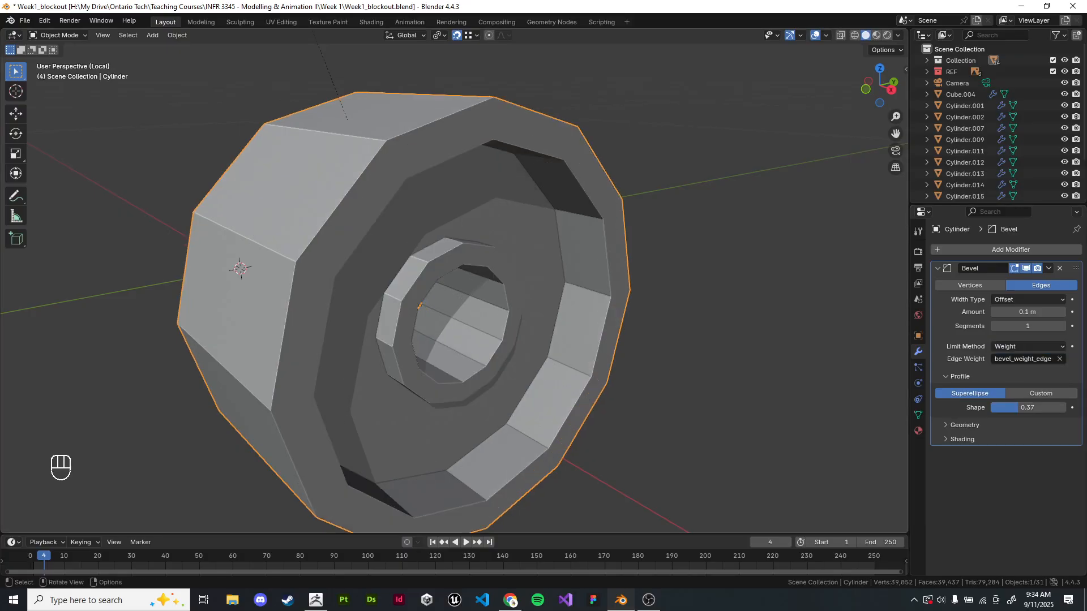
{"action": "left_click", "coordinate": [736, 339]}
{"action": "middle_click_drag", "start_coordinate": [736, 339], "coordinate": [725, 334]}
{"action": "left_click", "coordinate": [362, 198]}
{"action": "middle_click_drag", "start_coordinate": [362, 198], "coordinate": [430, 196], "text": "shift"}
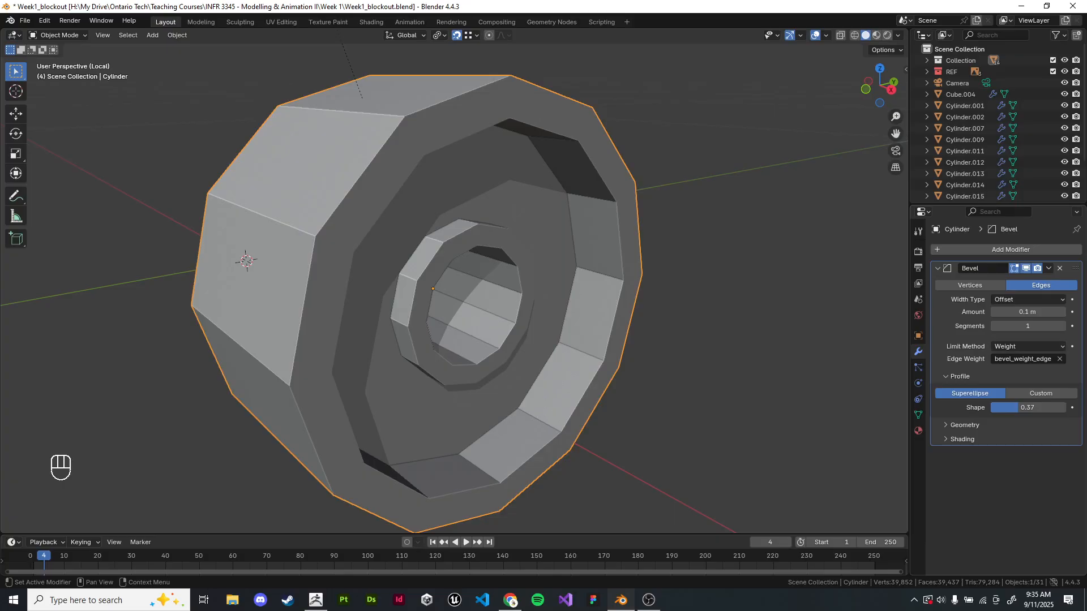
- Select the outer edge loop of the wheel's front rim and set its mean bevel weight to 1
{"action": "key", "text": "Tab"}
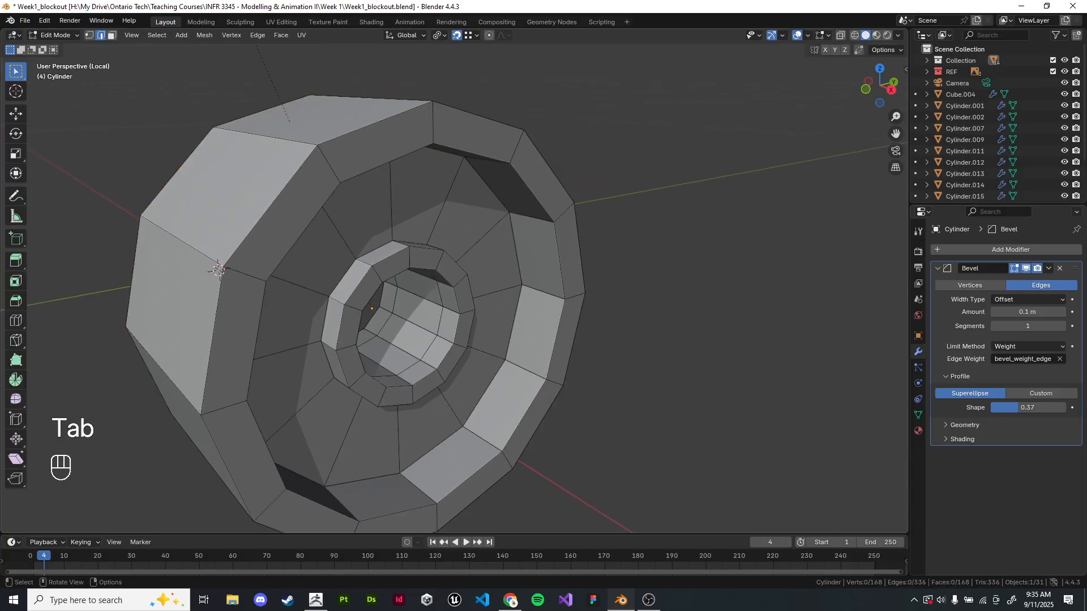
{"action": "left_click", "coordinate": [571, 153]}
{"action": "left_click", "coordinate": [571, 153], "text": "alt+shift"}
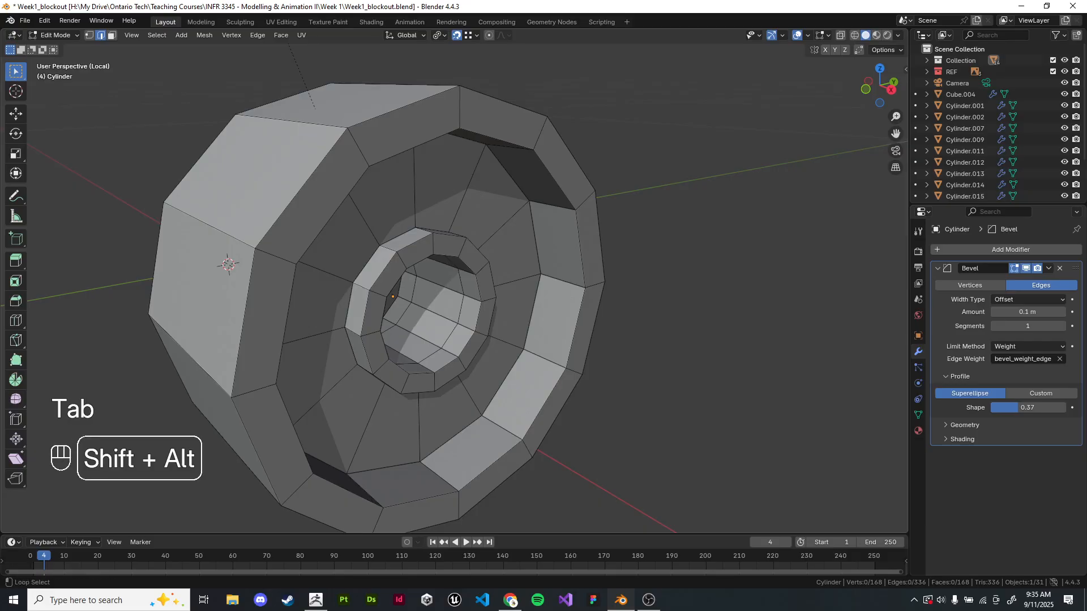
{"action": "left_click", "coordinate": [570, 153], "text": "alt+shift"}
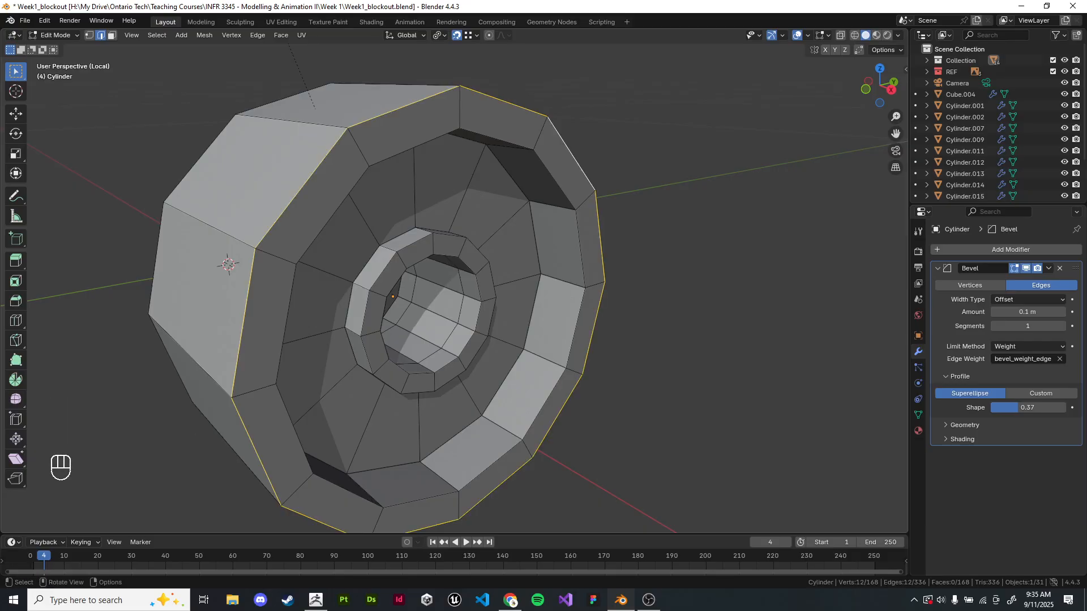
{"action": "key", "text": "space"}
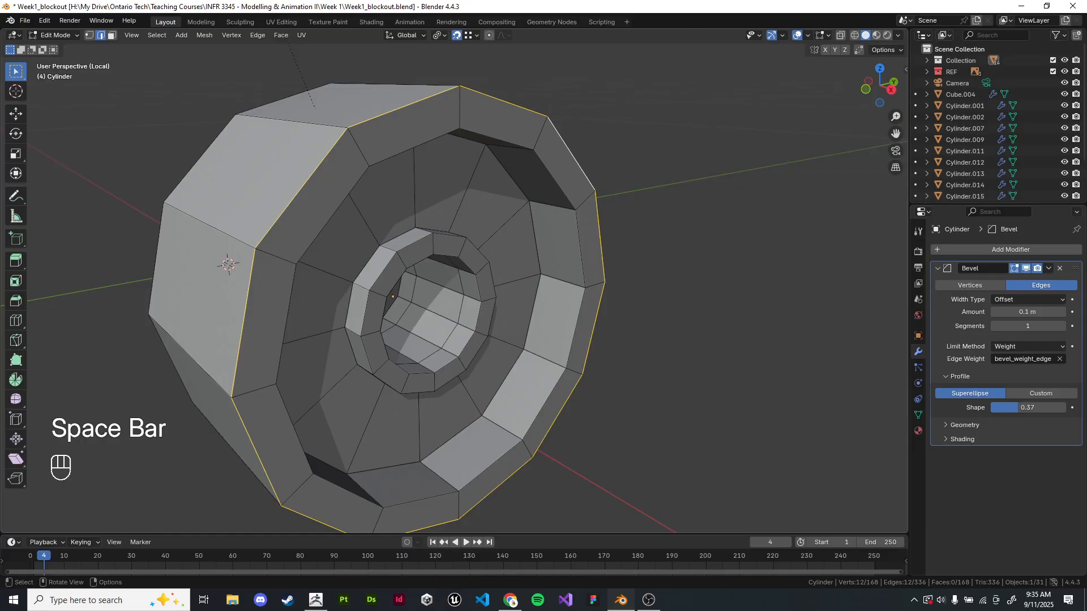
{"action": "key", "text": "n"}
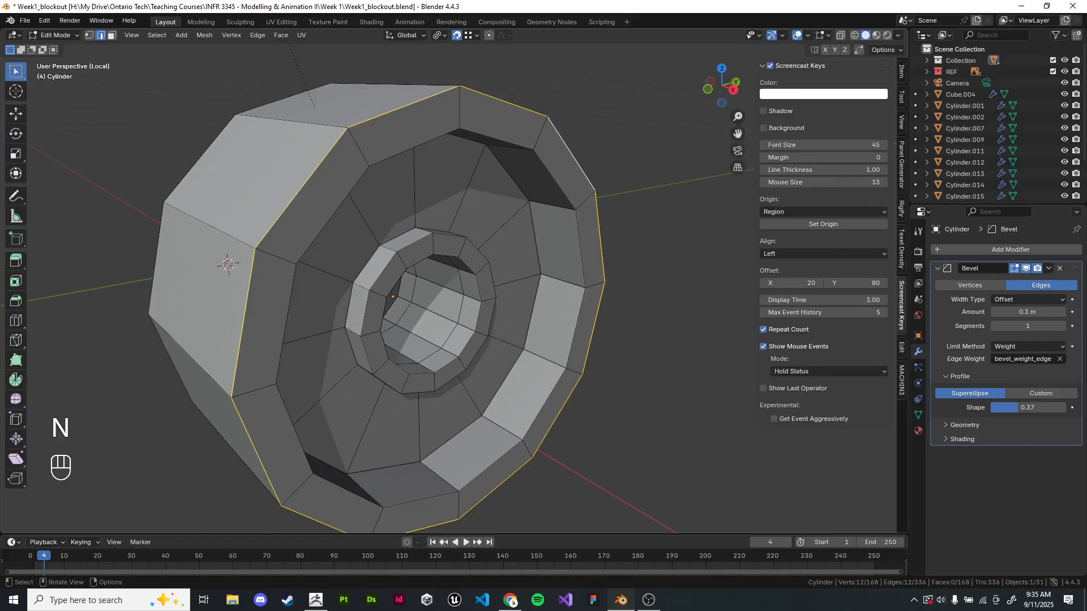
{"action": "left_click", "coordinate": [900, 72]}
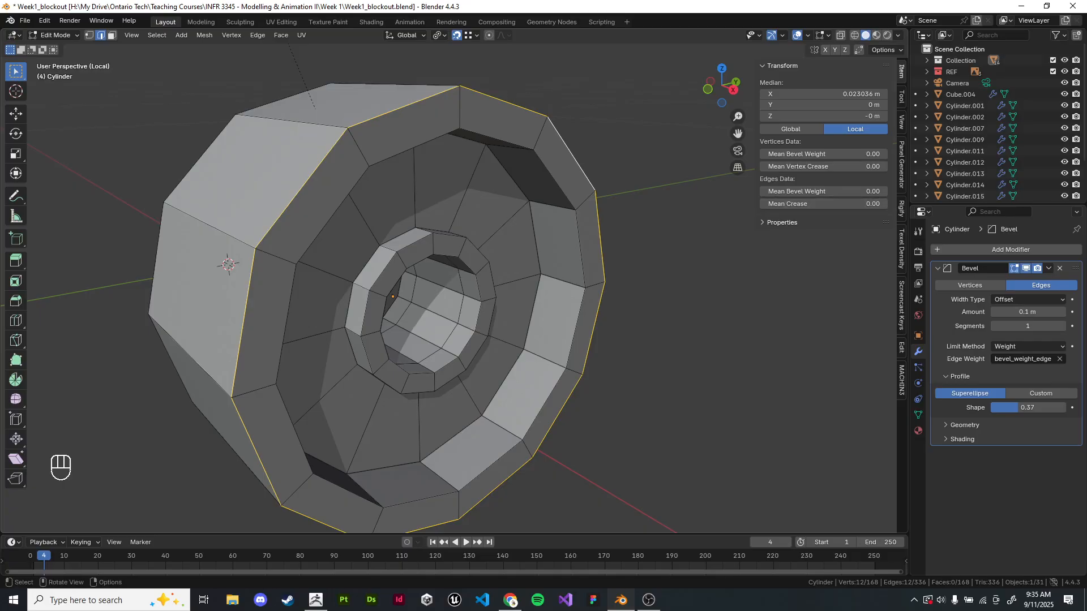
{"action": "left_click", "coordinate": [823, 191]}
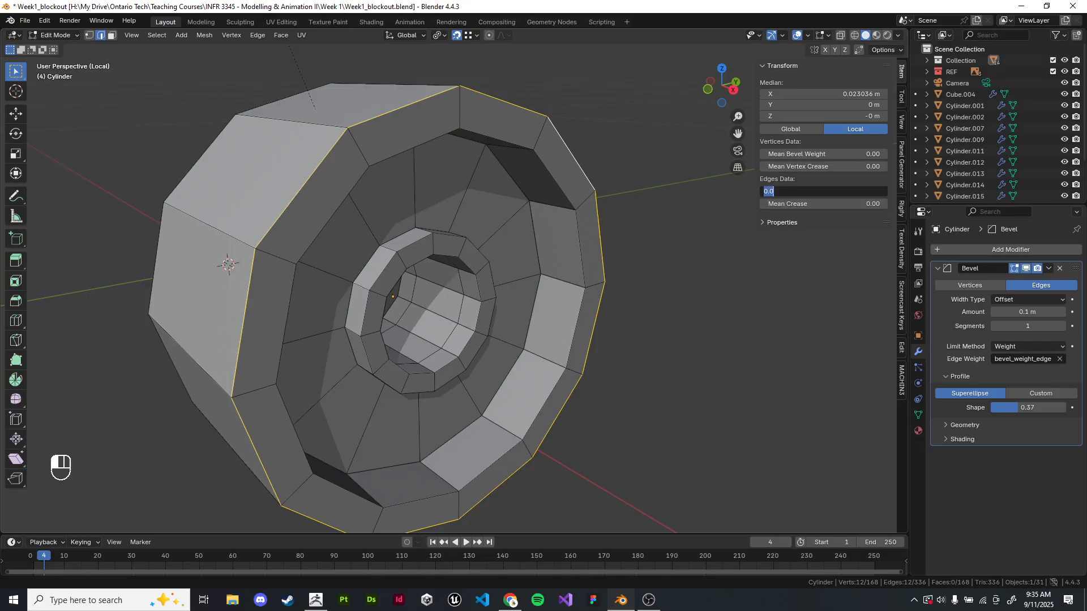
{"action": "key", "text": "Escape"}
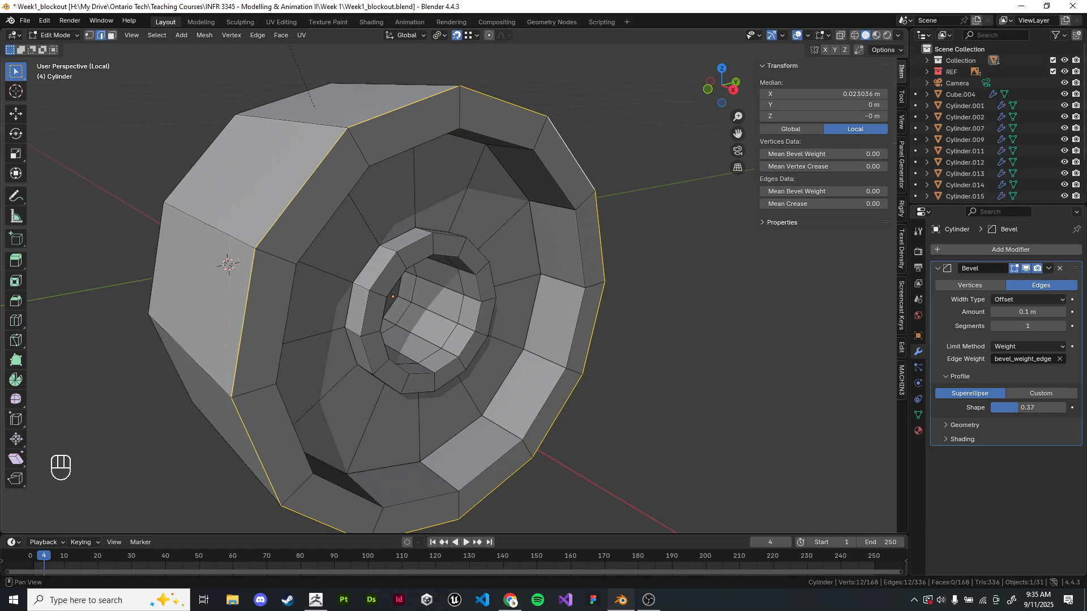
{"action": "key", "text": "n"}
{"action": "key", "text": "n"}
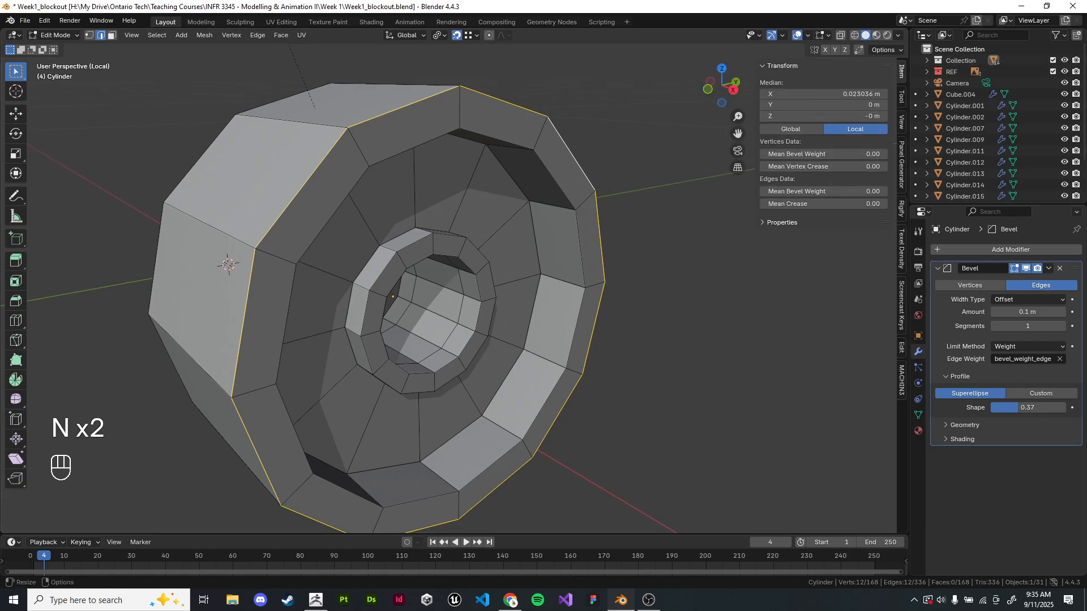
{"action": "left_click", "coordinate": [823, 191]}
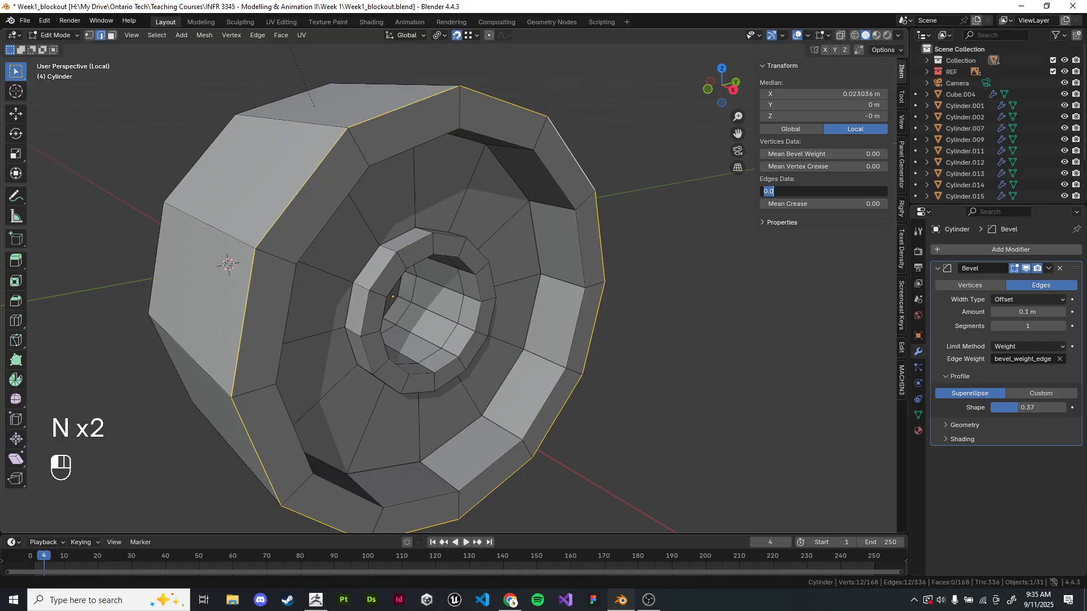
{"action": "type", "text": "1"}
{"action": "key", "text": "Return"}
{"action": "middle_click_drag", "start_coordinate": [396, 282], "coordinate": [396, 300], "text": "shift"}
- In Object Mode, set the Bevel modifier's amount to 0.002 m, profile shape to 1.00 and segments to 2
{"action": "key", "text": "Tab"}
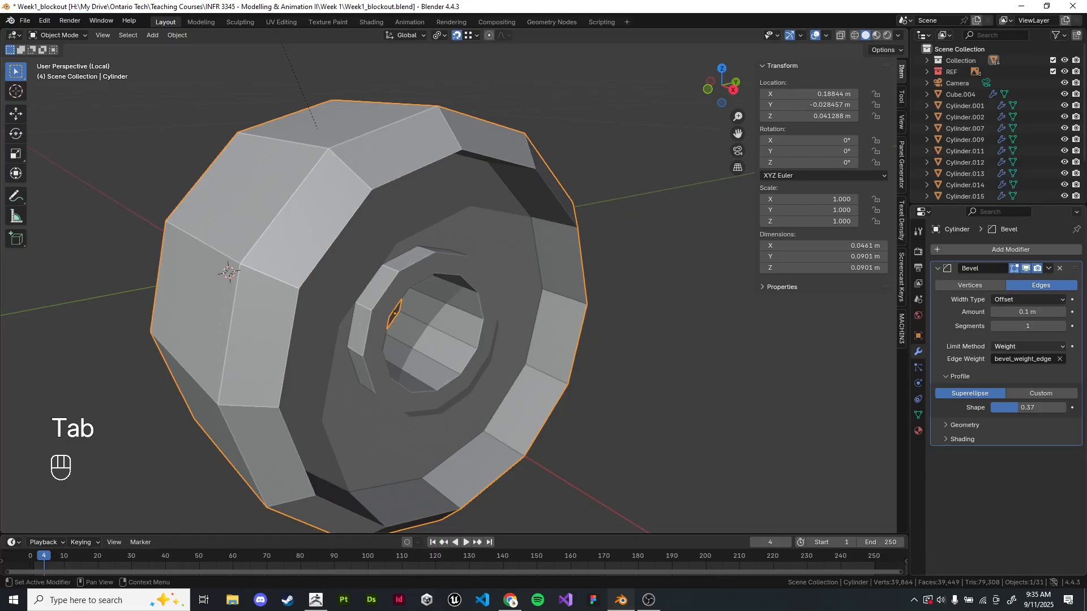
{"action": "left_click_drag", "start_coordinate": [1027, 312], "coordinate": [965, 312], "text": "shift"}
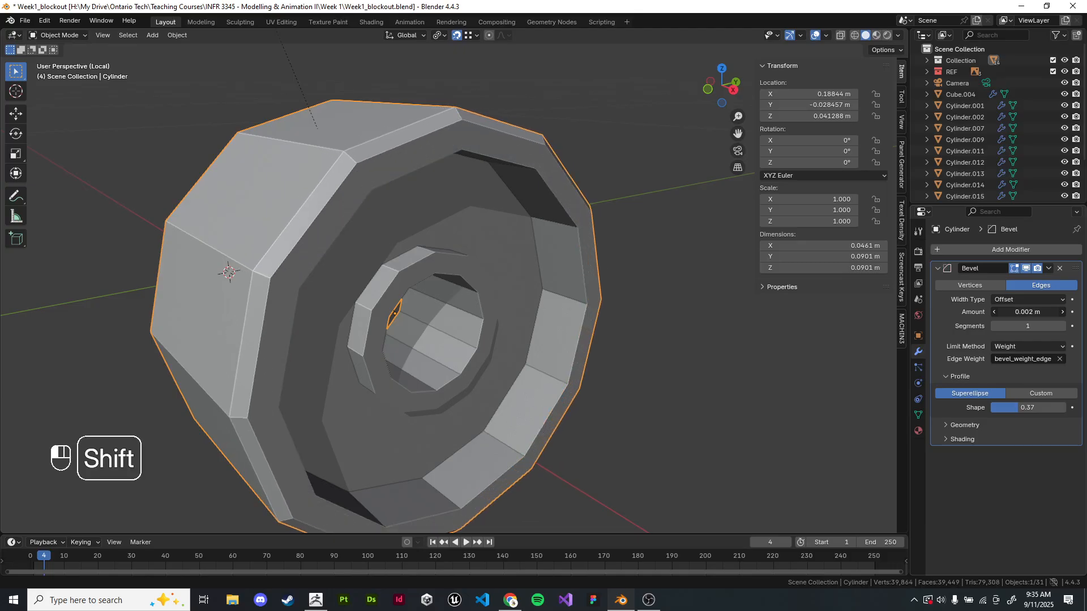
{"action": "left_click_drag", "start_coordinate": [1022, 408], "coordinate": [1066, 407]}
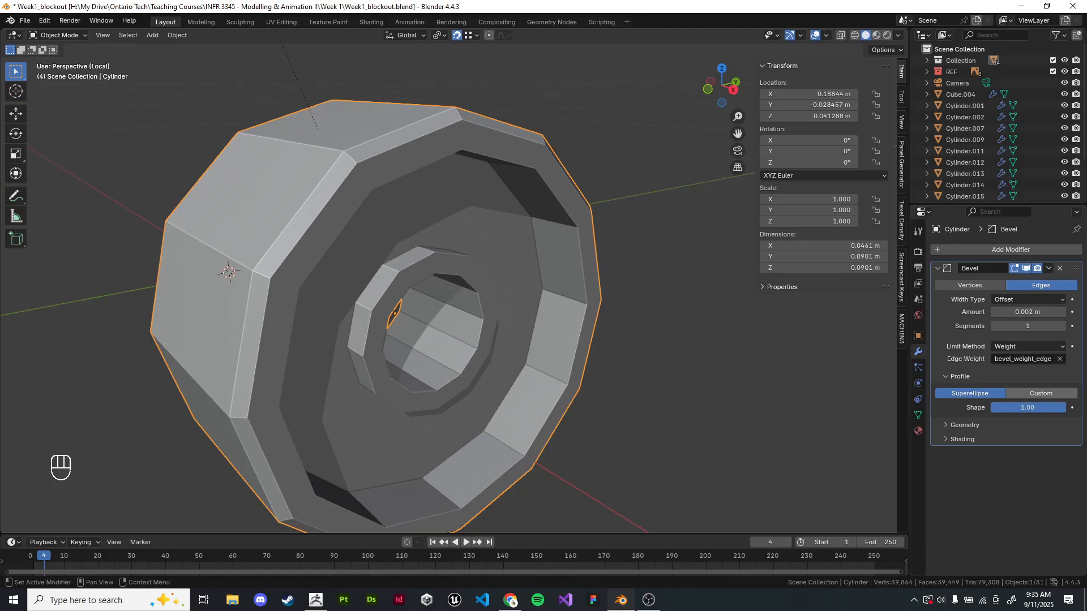
{"action": "left_click", "coordinate": [1060, 325]}
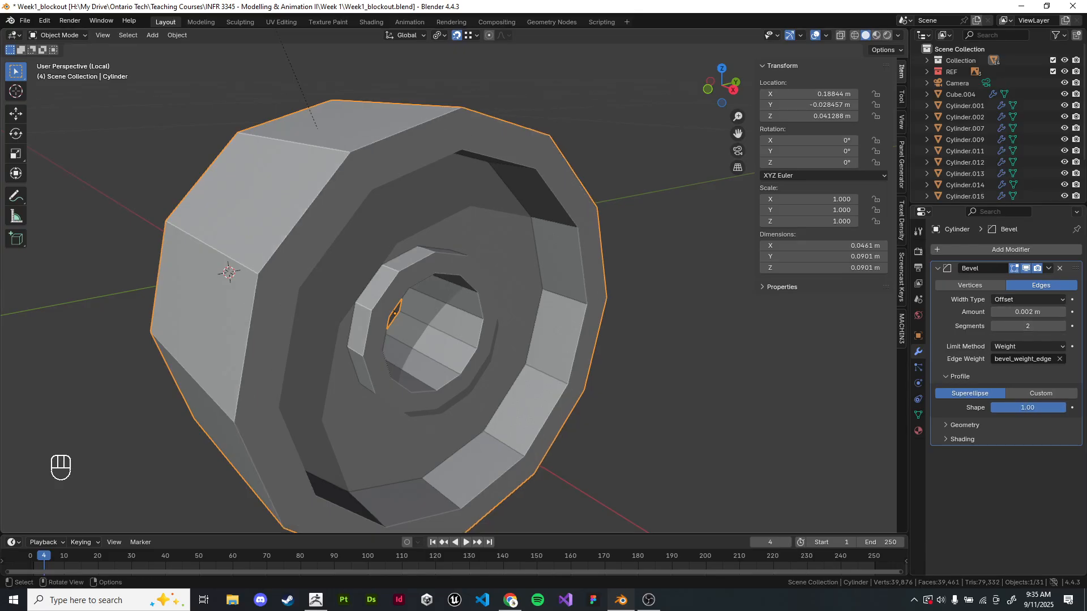
{"action": "middle_click_drag", "start_coordinate": [395, 313], "coordinate": [415, 358], "text": "shift"}
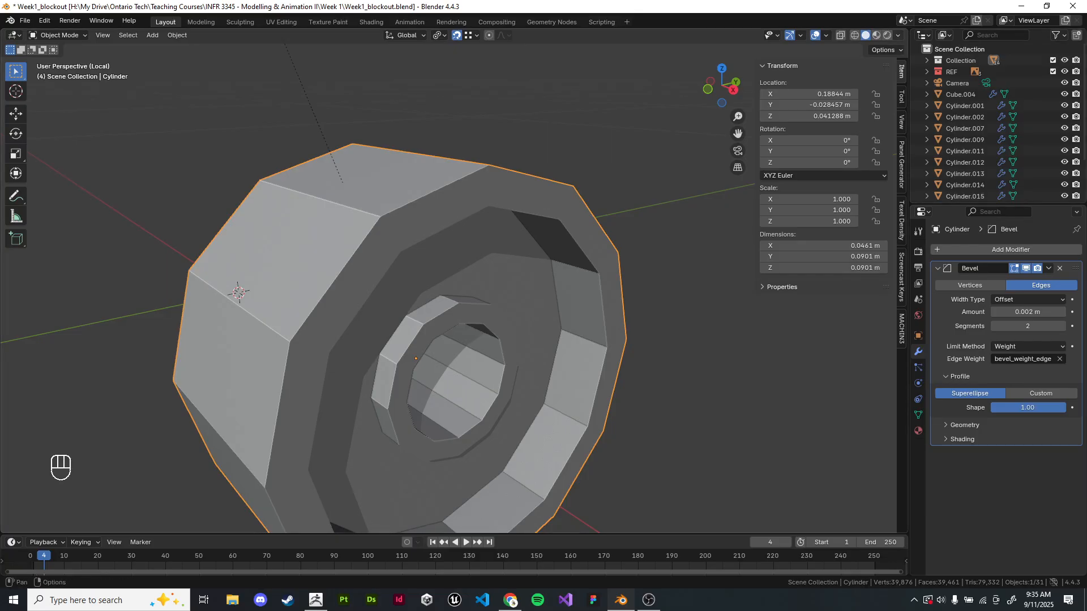
- Turn on the Wireframe viewport overlay and deselect the wheel to examine the bevelled rim's edges
{"action": "left_click", "coordinate": [826, 35]}
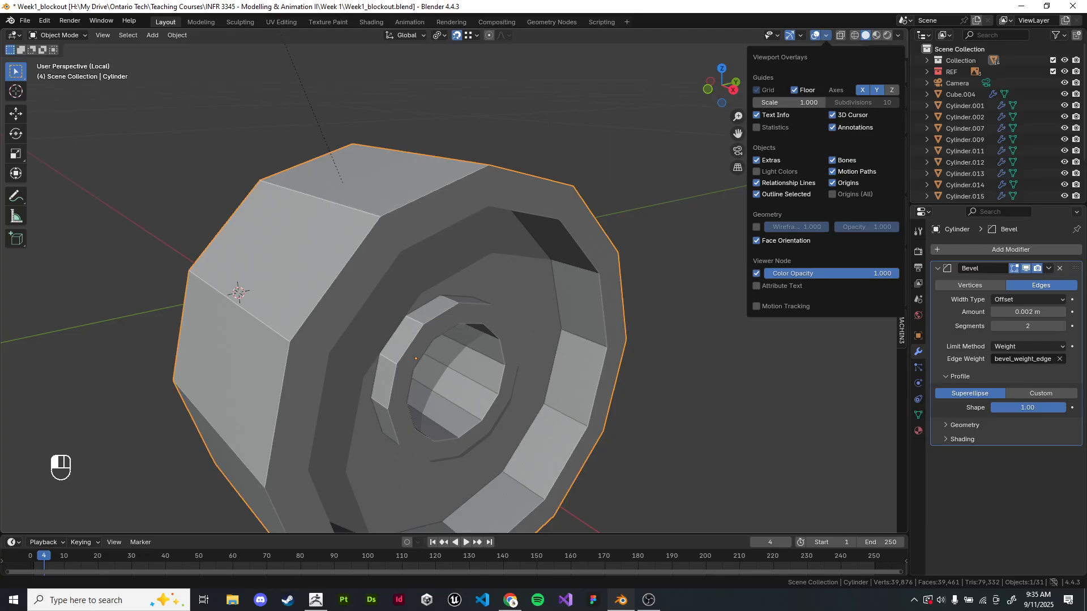
{"action": "left_click", "coordinate": [756, 227]}
{"action": "key", "text": "n"}
{"action": "key", "text": "alt+a"}
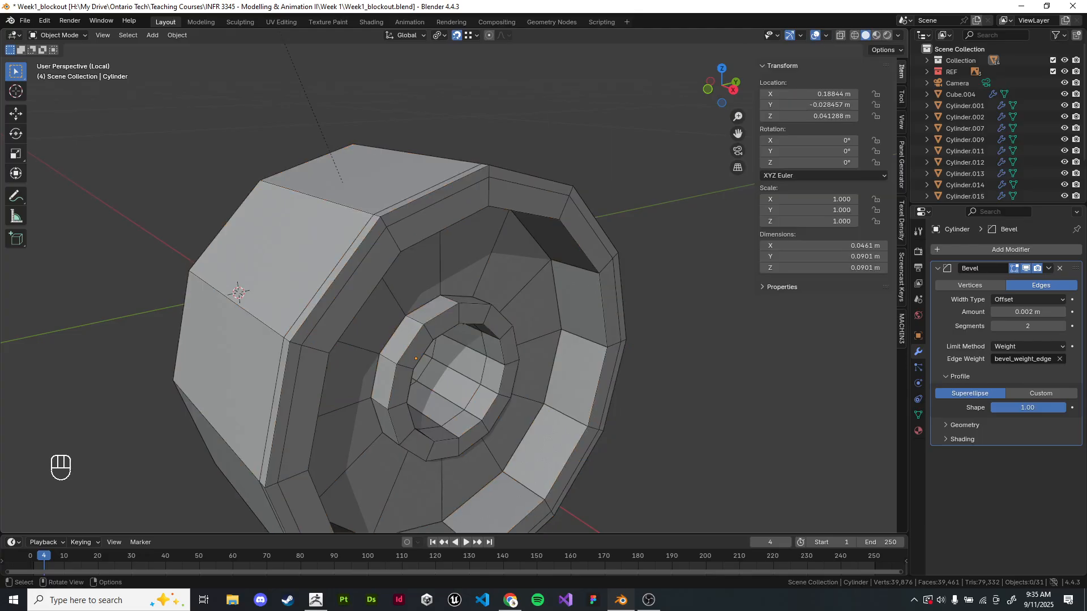
{"action": "scroll", "coordinate": [447, 289], "scroll_direction": "up", "scroll_amount": 3}
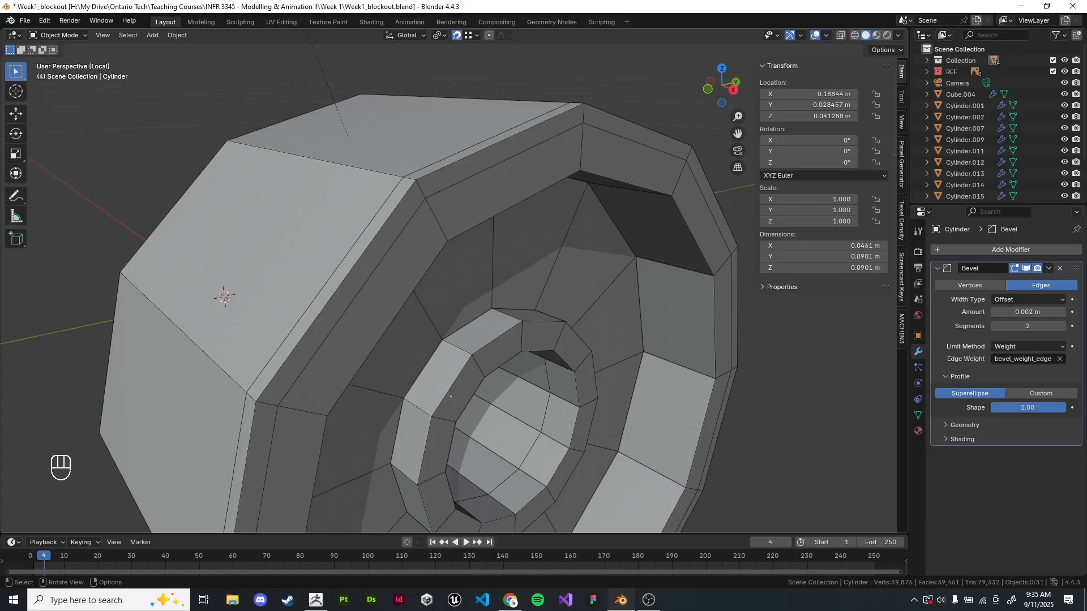
{"action": "middle_click_drag", "start_coordinate": [453, 339], "coordinate": [398, 280], "text": "shift"}
{"action": "scroll", "coordinate": [396, 306], "scroll_direction": "down", "scroll_amount": 2}
- Set the mean bevel weight of the front rim's inner edge loop to 1 in Edit Mode
{"action": "key", "text": "Tab"}
{"action": "left_click", "coordinate": [634, 147]}
{"action": "left_click", "coordinate": [508, 147], "text": "alt"}
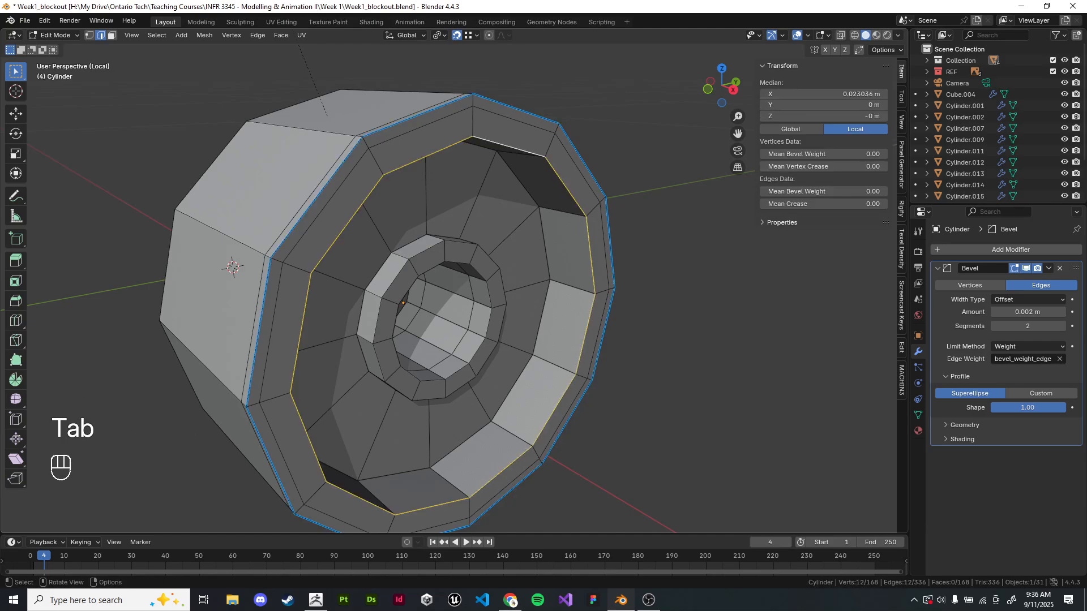
{"action": "middle_click_drag", "start_coordinate": [508, 146], "coordinate": [465, 96], "text": "shift"}
{"action": "left_click", "coordinate": [823, 191]}
{"action": "type", "text": "1"}
{"action": "key", "text": "Return"}
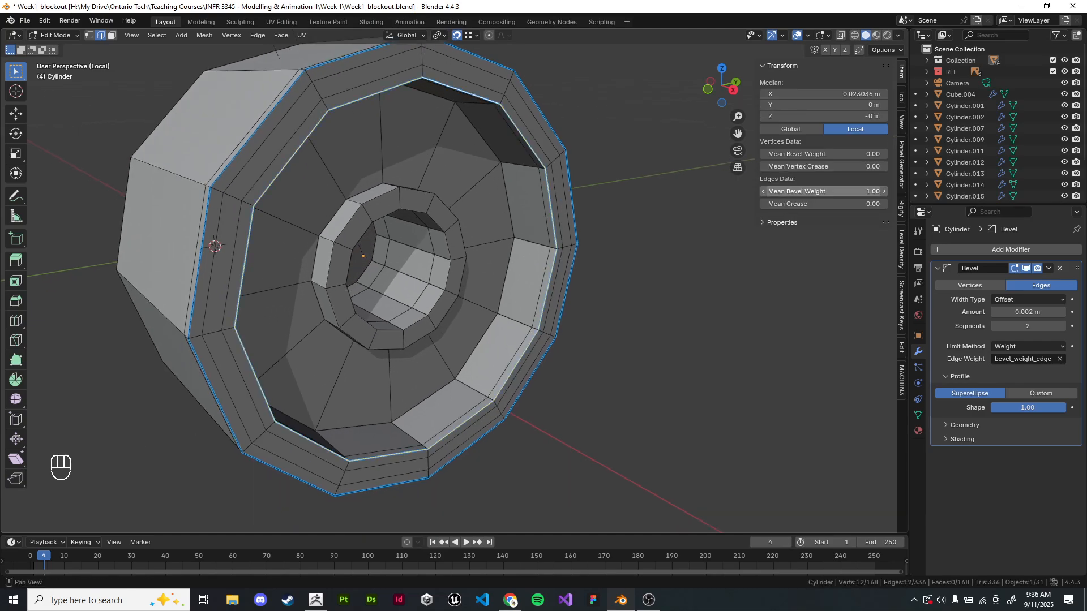
{"action": "left_click", "coordinate": [639, 215]}
{"action": "middle_click_drag", "start_coordinate": [640, 215], "coordinate": [665, 226], "text": "shift"}
- Give the edge loop where the rim's inner wall meets the recessed disc a mean bevel weight of 1
{"action": "key", "text": "Tab"}
{"action": "scroll", "coordinate": [472, 170], "scroll_direction": "up", "scroll_amount": 2}
{"action": "middle_click_drag", "start_coordinate": [509, 80], "coordinate": [457, 150], "text": "shift"}
{"action": "key", "text": "Tab"}
{"action": "left_click", "coordinate": [472, 144]}
{"action": "left_click", "coordinate": [472, 144], "text": "alt+shift"}
{"action": "left_click", "coordinate": [472, 144], "text": "alt+shift"}
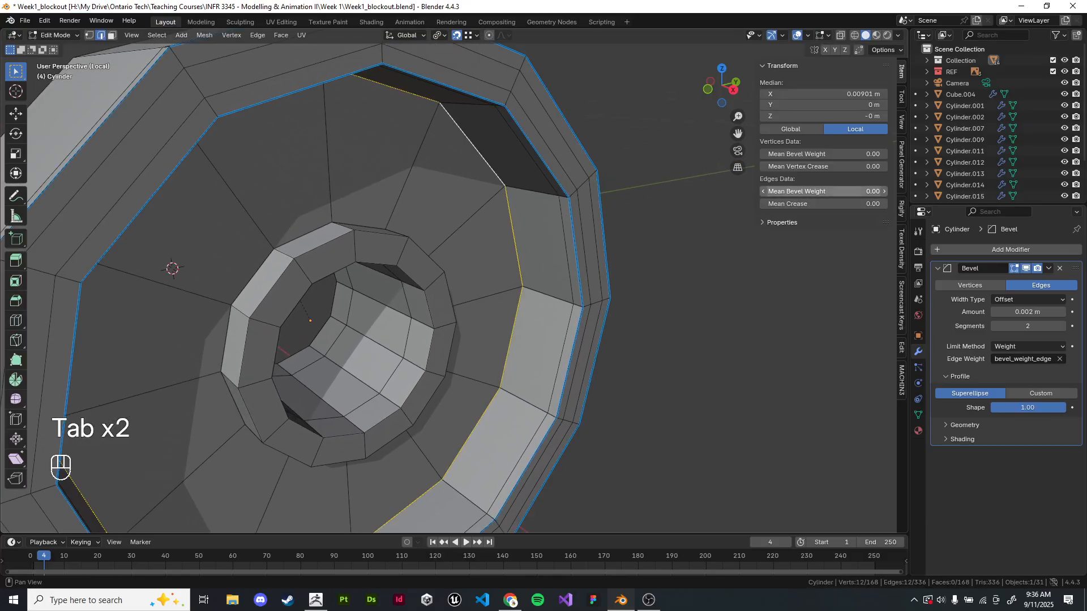
{"action": "left_click", "coordinate": [823, 192]}
{"action": "type", "text": "1"}
{"action": "key", "text": "Return"}
{"action": "left_click", "coordinate": [605, 234]}
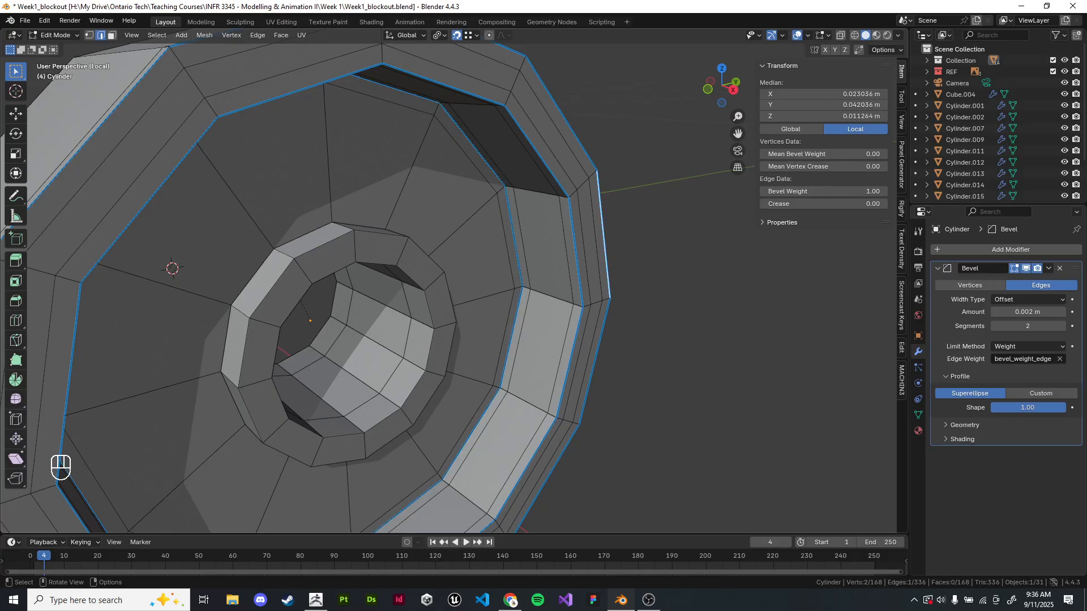
- Set the mean bevel weight of the central hub's outer front edge loop to 1
{"action": "left_click", "coordinate": [426, 254]}
{"action": "left_click", "coordinate": [426, 254], "text": "alt+shift"}
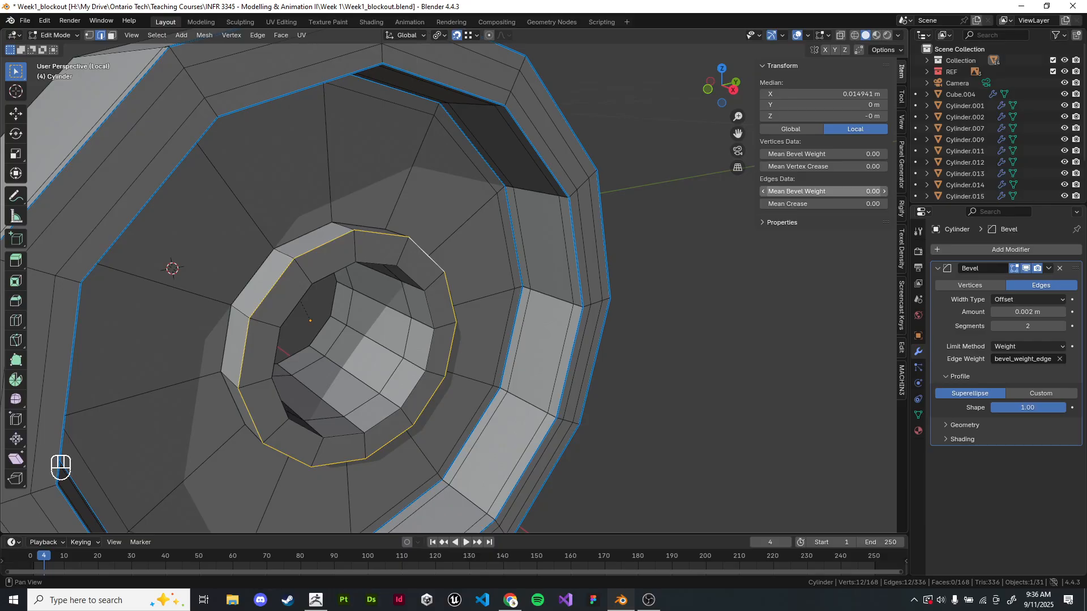
{"action": "left_click", "coordinate": [823, 192]}
{"action": "type", "text": "1"}
{"action": "key", "text": "Return"}
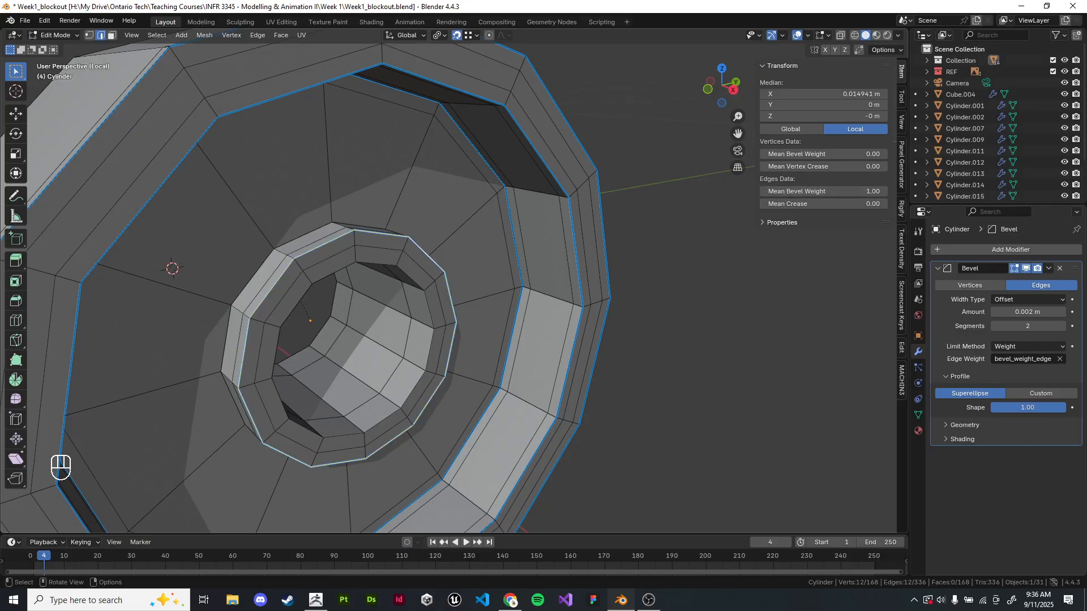
- Set the mean bevel weight of the edge loop around the central hub's hole to 1
{"action": "left_click", "coordinate": [410, 278]}
{"action": "left_click", "coordinate": [410, 278], "text": "alt+shift"}
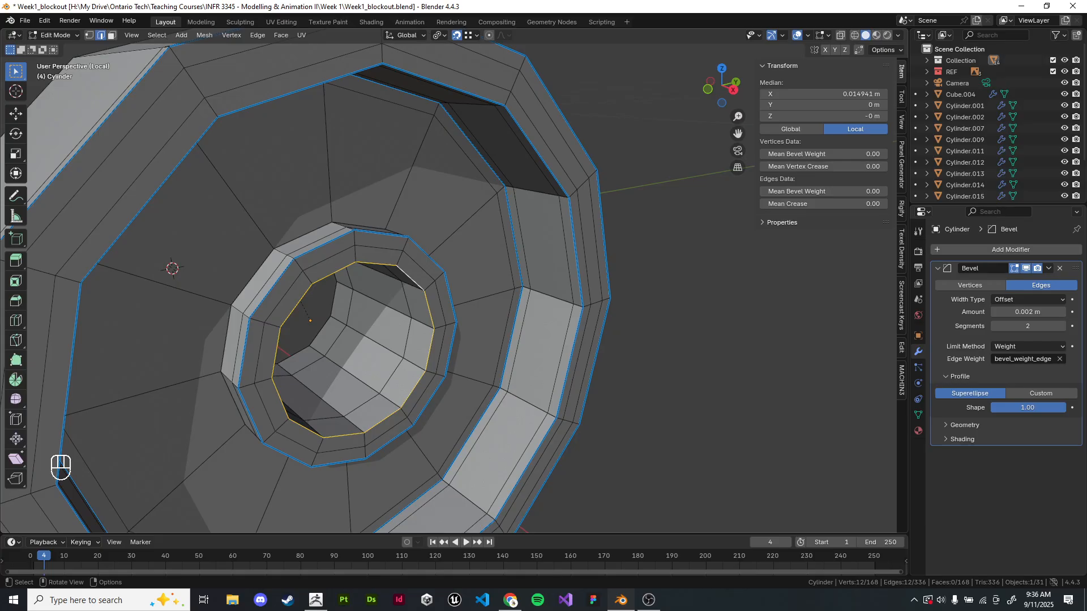
{"action": "key", "text": "shift+e"}
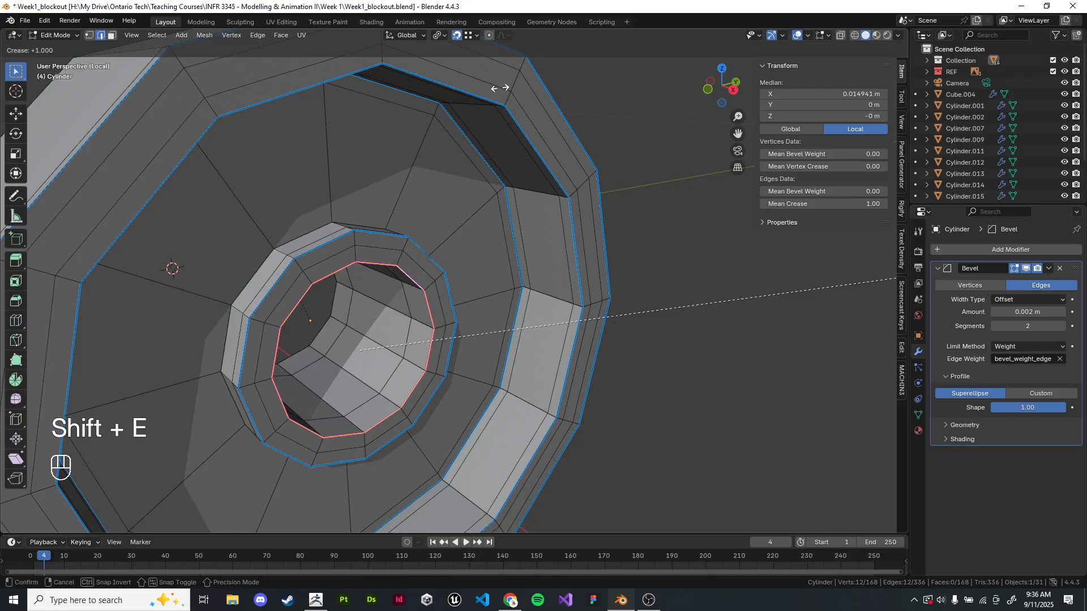
{"action": "right_click", "coordinate": [515, 215]}
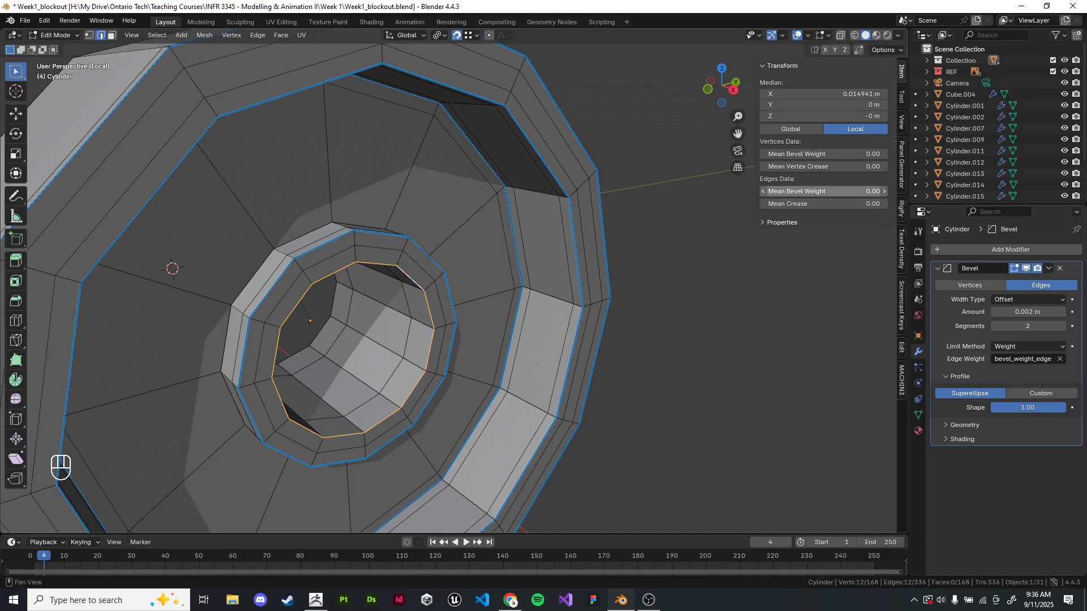
{"action": "left_click", "coordinate": [823, 191]}
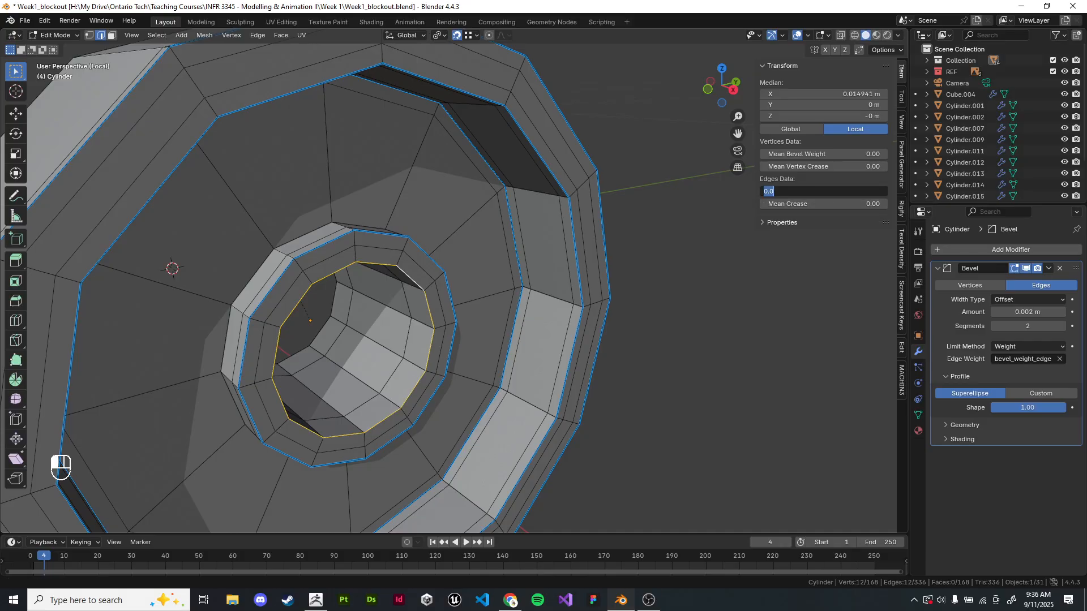
{"action": "type", "text": "1"}
{"action": "key", "text": "Return"}
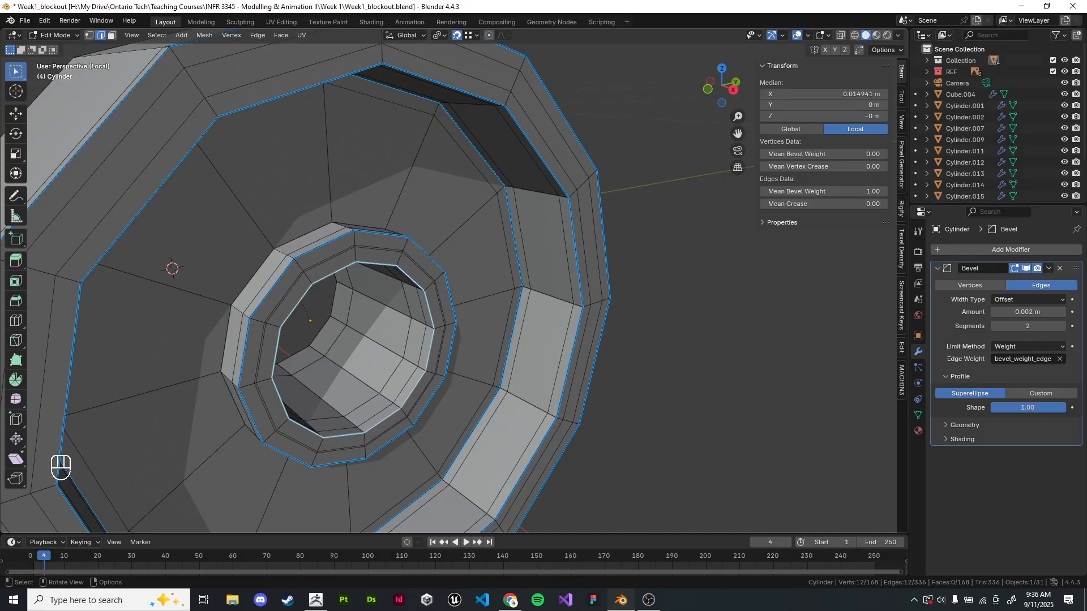
- Symmetrize the wheel mesh along X from the positive to the negative side
{"action": "middle_click_drag", "start_coordinate": [453, 283], "coordinate": [493, 279]}
{"action": "key", "text": "alt+a"}
{"action": "scroll", "coordinate": [453, 407], "scroll_direction": "up", "scroll_amount": 3}
{"action": "scroll", "coordinate": [454, 280], "scroll_direction": "down", "scroll_amount": 5}
{"action": "scroll", "coordinate": [352, 238], "scroll_direction": "up", "scroll_amount": 4}
{"action": "scroll", "coordinate": [453, 283], "scroll_direction": "down", "scroll_amount": 4}
{"action": "scroll", "coordinate": [453, 280], "scroll_direction": "up", "scroll_amount": 2}
{"action": "scroll", "coordinate": [450, 282], "scroll_direction": "down", "scroll_amount": 2}
{"action": "key", "text": "alt+x"}
{"action": "middle_click_drag", "start_coordinate": [492, 278], "coordinate": [557, 300]}
{"action": "scroll", "coordinate": [614, 317], "scroll_direction": "up", "scroll_amount": 3}
{"action": "scroll", "coordinate": [511, 252], "scroll_direction": "up", "scroll_amount": 4}
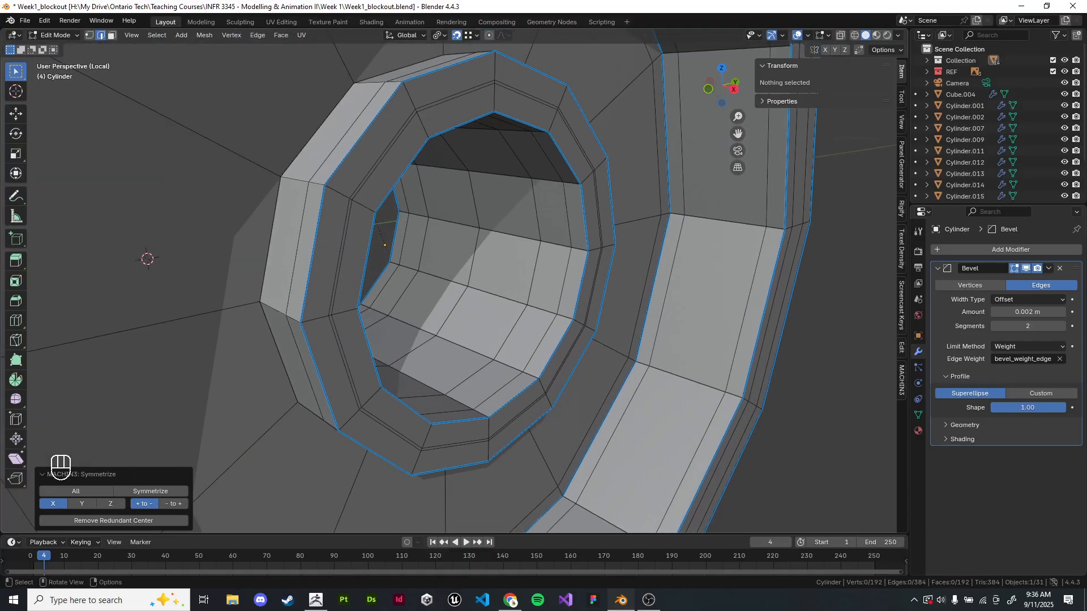
- Reduce the wheel's Bevel modifier amount to 0.001 m
{"action": "left_click", "coordinate": [1027, 312]}
{"action": "left_click", "coordinate": [1012, 311]}
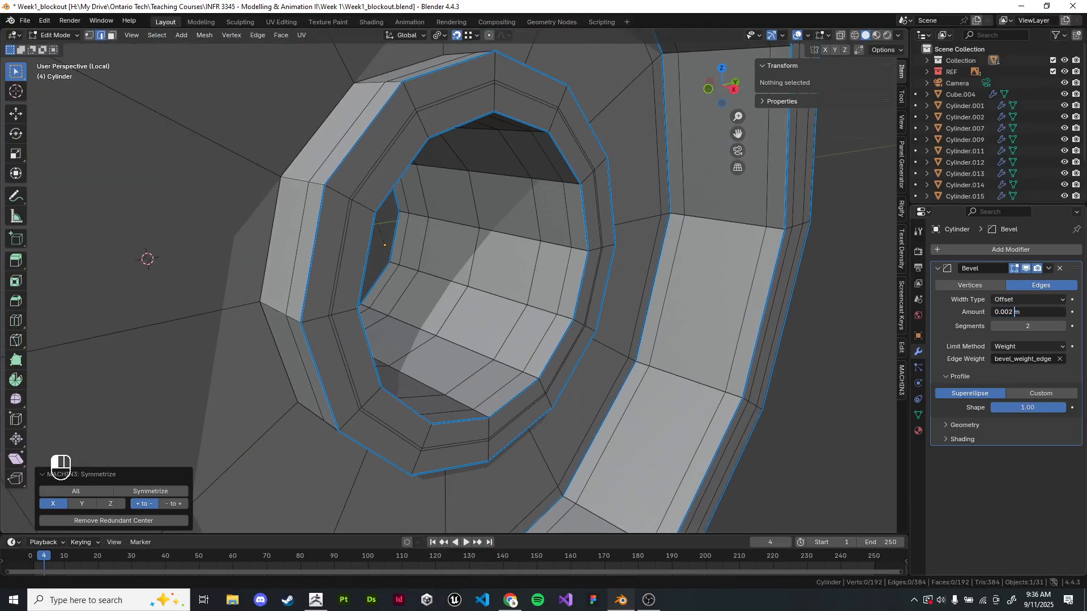
{"action": "key", "text": "BackSpace"}
{"action": "type", "text": "1"}
{"action": "key", "text": "Return"}
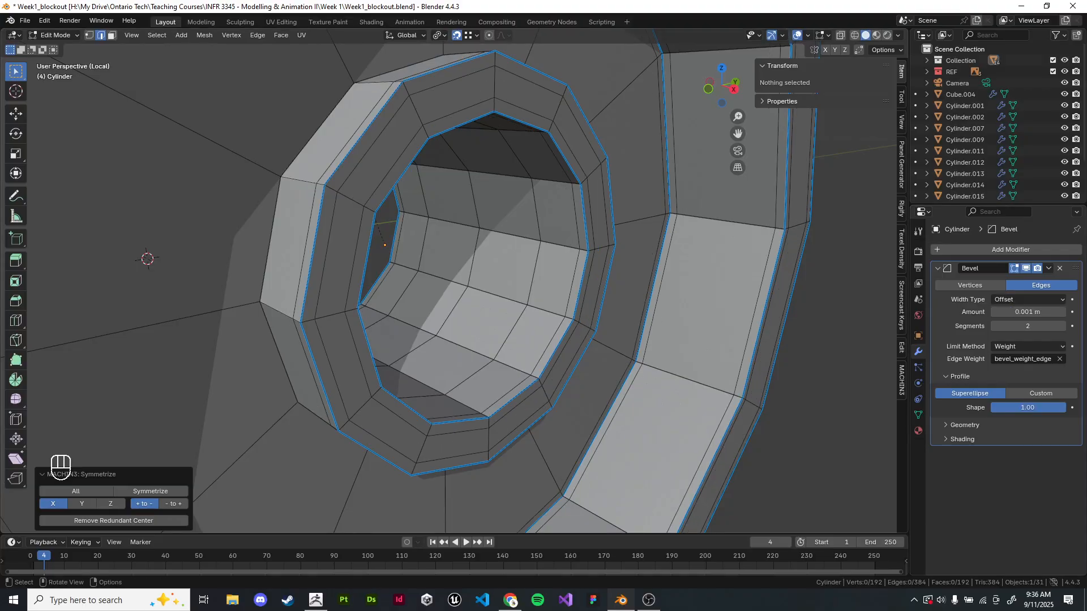
- Add a Subdivision Surface modifier to the wheel in Object Mode with 2 viewport levels
{"action": "scroll", "coordinate": [469, 272], "scroll_direction": "down", "scroll_amount": 2}
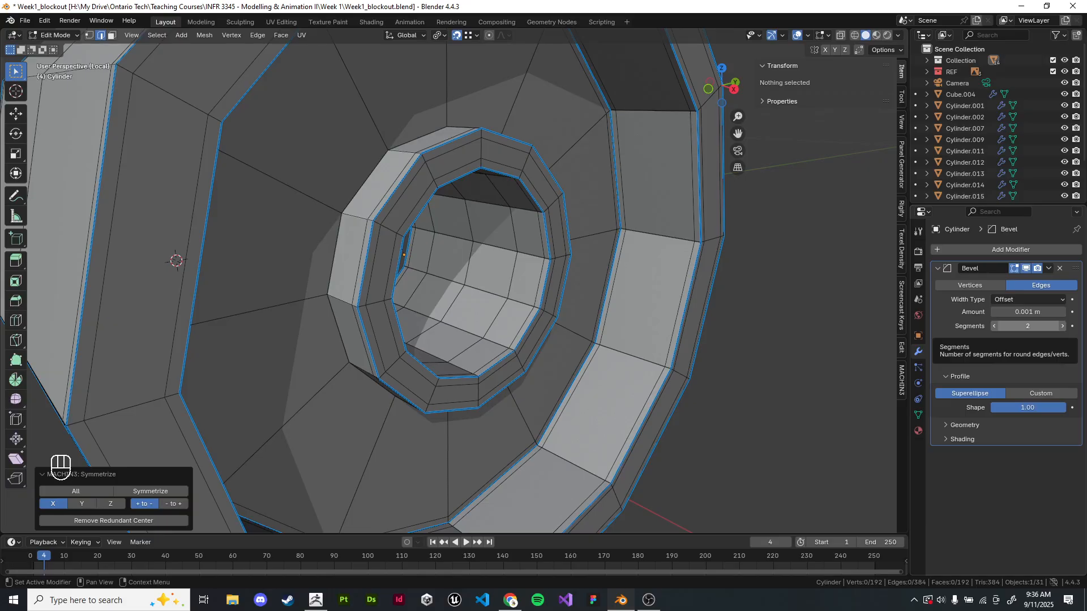
{"action": "scroll", "coordinate": [396, 283], "scroll_direction": "down", "scroll_amount": 4}
{"action": "scroll", "coordinate": [396, 283], "scroll_direction": "up", "scroll_amount": 3}
{"action": "key", "text": "Tab"}
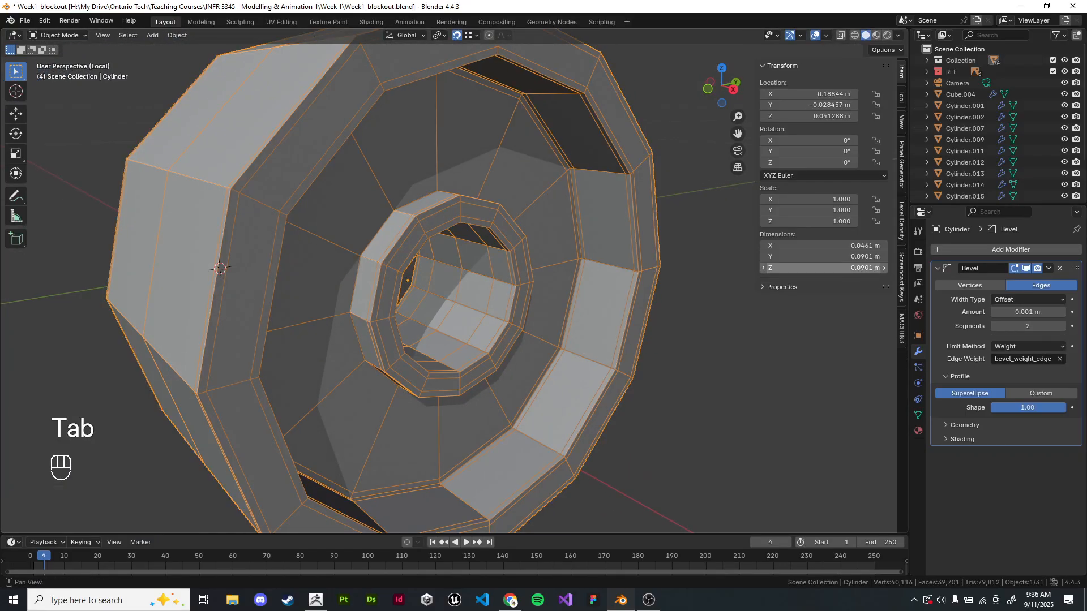
{"action": "left_click", "coordinate": [1010, 249]}
{"action": "type", "text": "sub"}
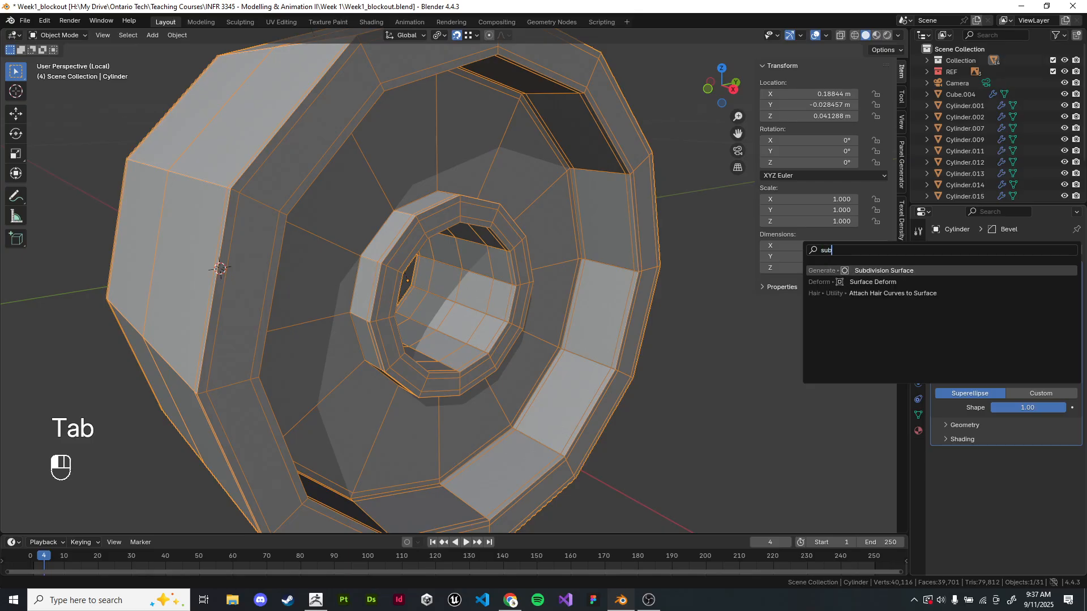
{"action": "key", "text": "Return"}
{"action": "scroll", "coordinate": [221, 268], "scroll_direction": "down", "scroll_amount": 2}
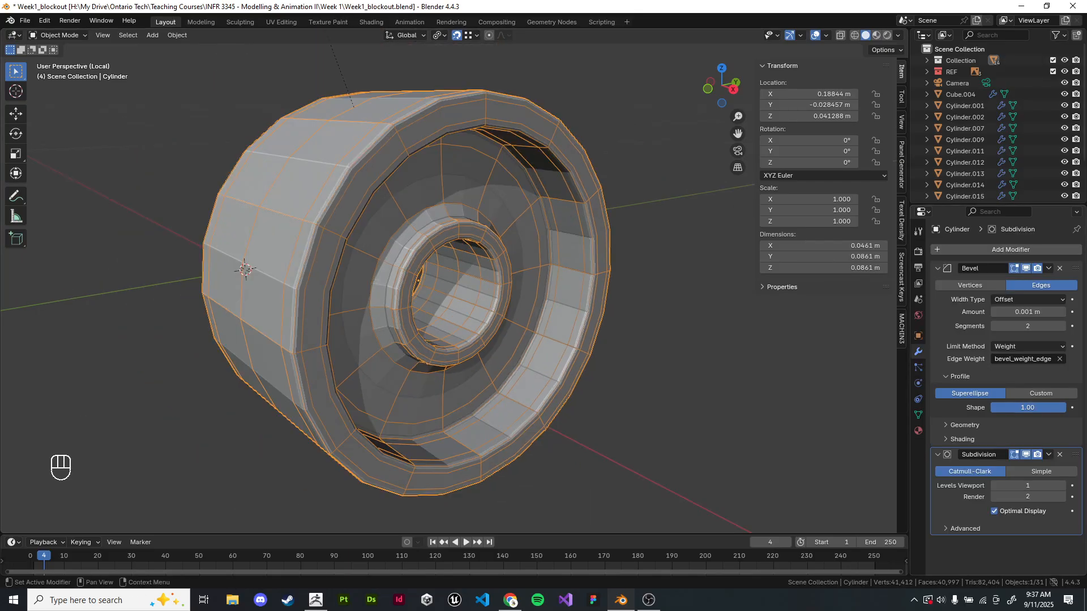
{"action": "key", "text": "ctrl+2"}
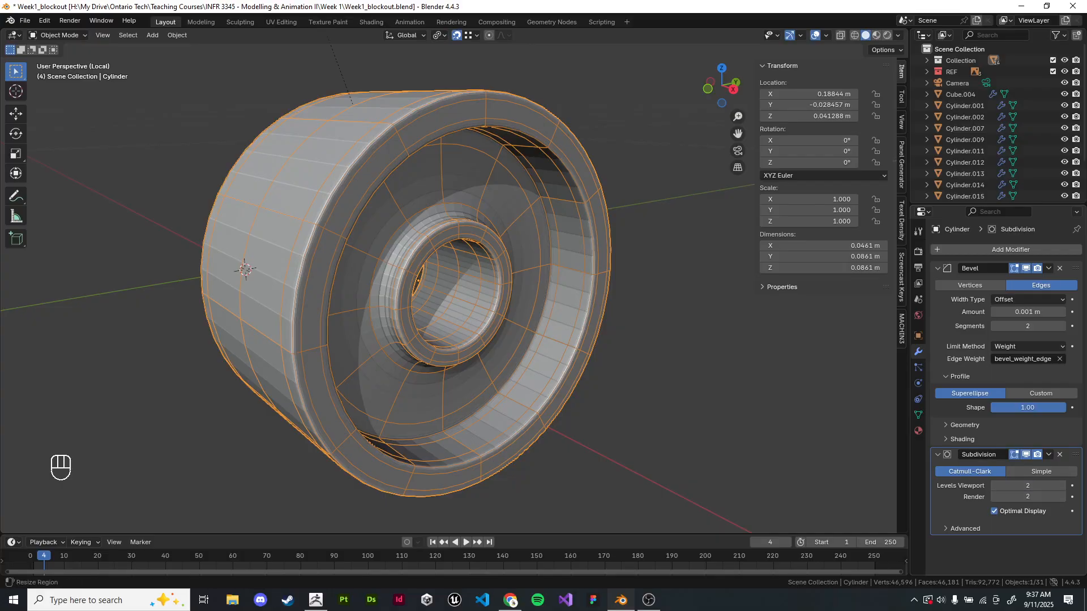
- Hide the subdivision in the viewport and give the edge loop where the hub meets the disc a mean bevel weight of 1
{"action": "key", "text": "alt+a"}
{"action": "mouse_move", "coordinate": [452, 283]}
{"action": "middle_mouse_down", "text": "shift"}
{"action": "mouse_move", "coordinate": [390, 278]}
{"action": "mouse_move", "coordinate": [479, 310]}
{"action": "middle_mouse_up", "text": "shift"}
{"action": "scroll", "coordinate": [390, 277], "scroll_direction": "up", "scroll_amount": 3}
{"action": "key", "text": "Tab"}
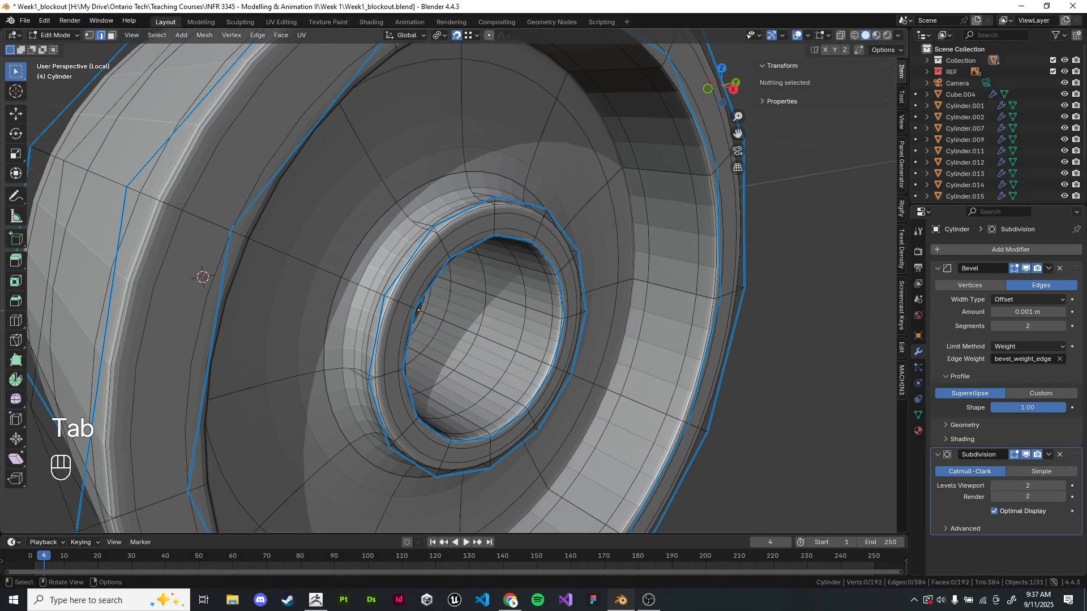
{"action": "key", "text": "z"}
{"action": "key", "text": "z"}
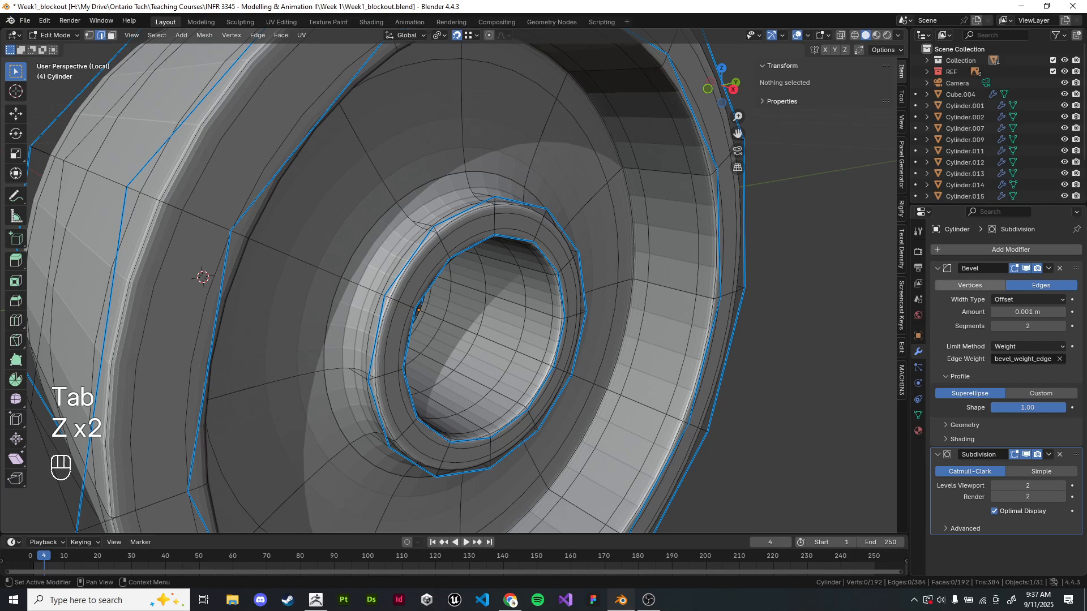
{"action": "left_click", "coordinate": [1025, 453]}
{"action": "left_click", "coordinate": [431, 205]}
{"action": "left_click", "coordinate": [431, 204], "text": "alt+shift"}
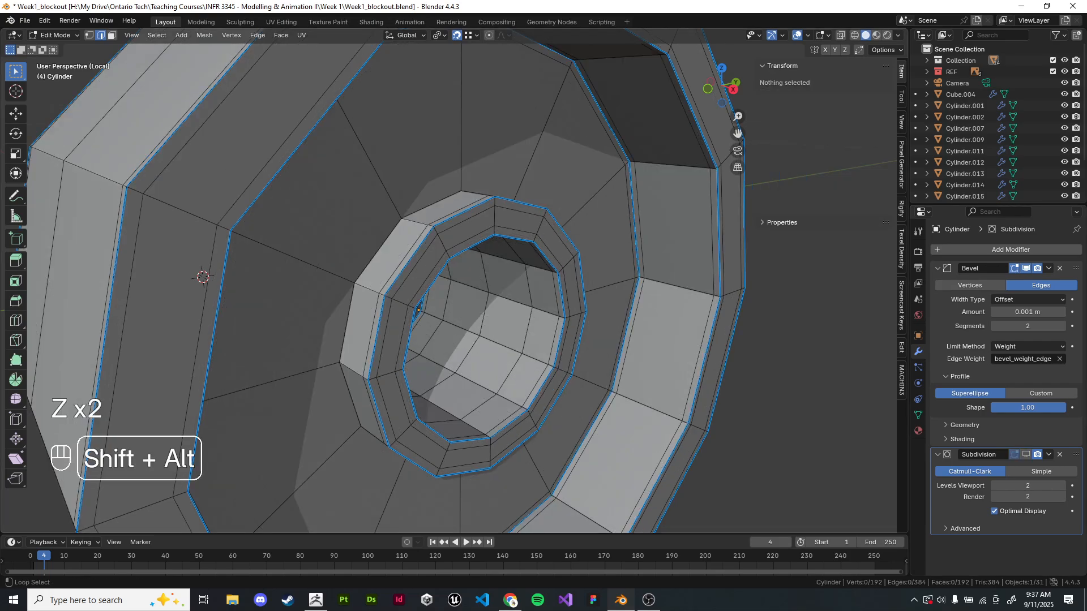
{"action": "left_click", "coordinate": [431, 205], "text": "alt+shift"}
{"action": "left_click", "coordinate": [824, 192]}
{"action": "type", "text": "1"}
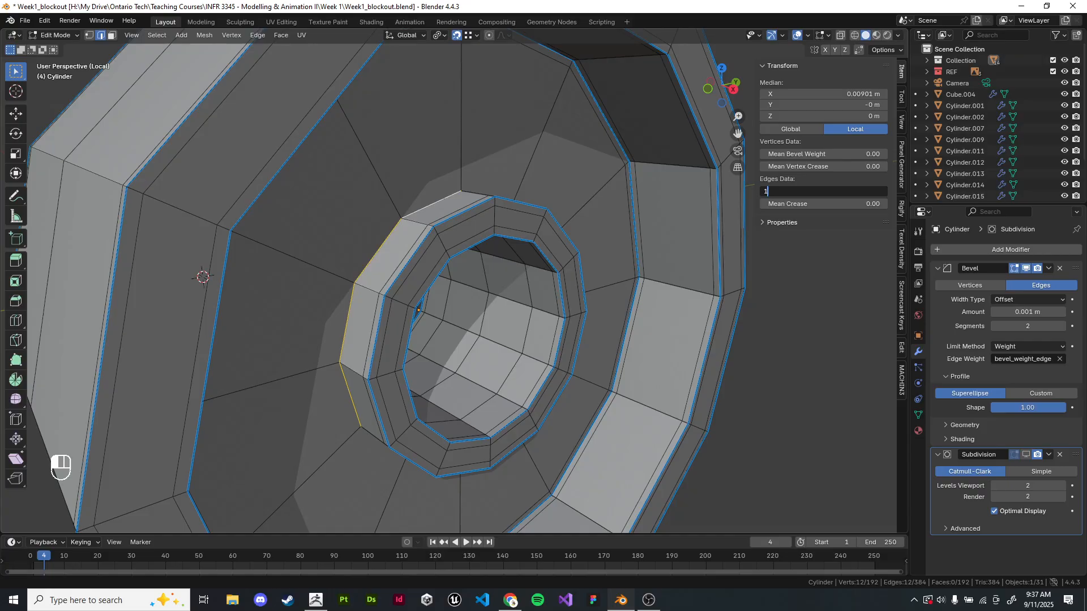
{"action": "key", "text": "Return"}
{"action": "scroll", "coordinate": [453, 283], "scroll_direction": "down", "scroll_amount": 4}
{"action": "key", "text": "Tab"}
- Show the Subdivision modifier in the viewport again and apply Shade Smooth to the wheel
{"action": "scroll", "coordinate": [453, 282], "scroll_direction": "up", "scroll_amount": 2}
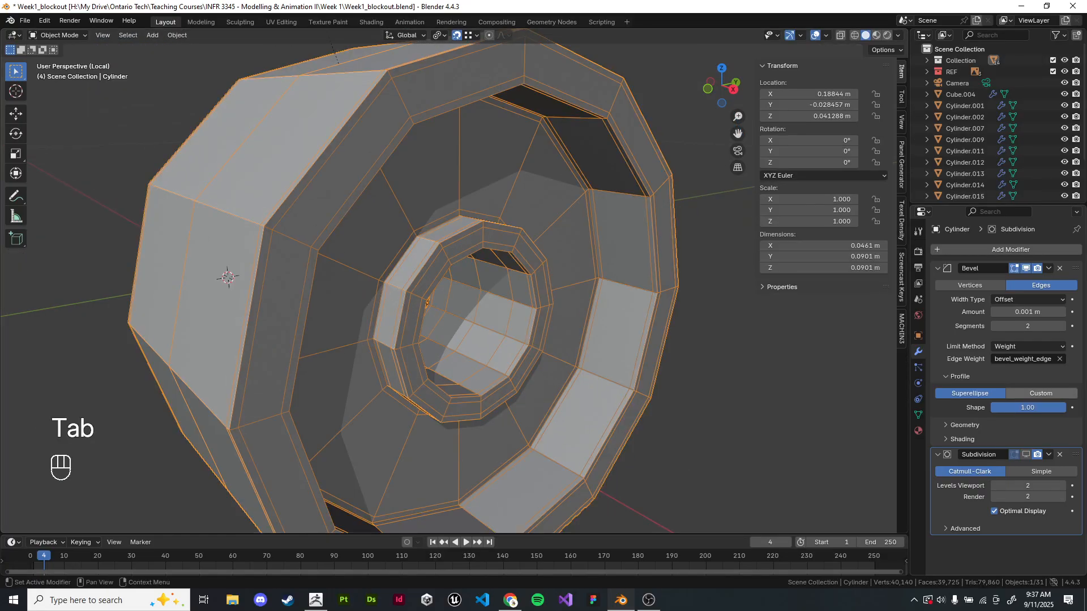
{"action": "left_click", "coordinate": [1024, 453]}
{"action": "scroll", "coordinate": [622, 283], "scroll_direction": "down", "scroll_amount": 3}
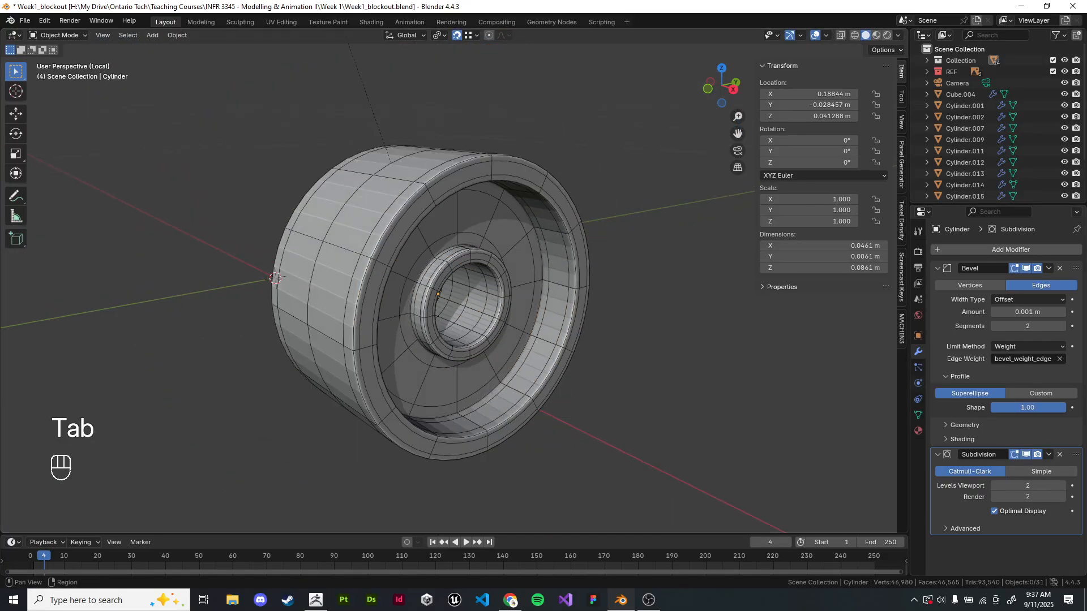
{"action": "right_click", "coordinate": [643, 289]}
{"action": "left_click", "coordinate": [649, 267]}
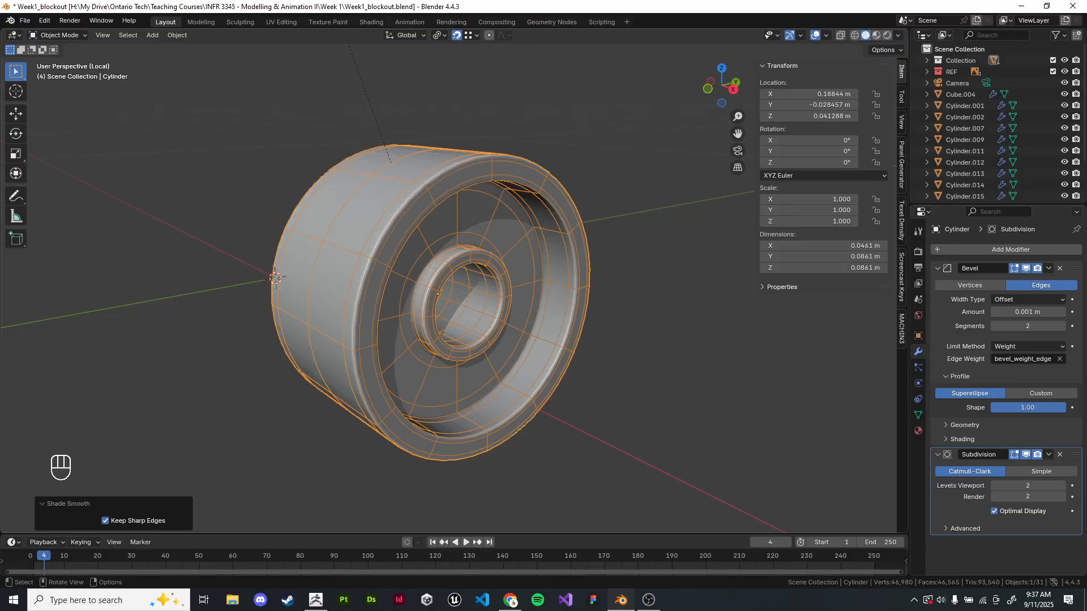
{"action": "left_click", "coordinate": [649, 267]}
{"action": "middle_click_drag", "start_coordinate": [649, 268], "coordinate": [601, 244], "text": "shift"}
{"action": "mouse_move", "coordinate": [601, 244]}
{"action": "middle_mouse_down"}
{"action": "mouse_move", "coordinate": [613, 247]}
{"action": "mouse_move", "coordinate": [601, 258]}
{"action": "middle_mouse_up"}
- Leave local view, frame the rear caster wheel and raise its Subdivision viewport levels to 3
{"action": "key", "text": "KP_Divide"}
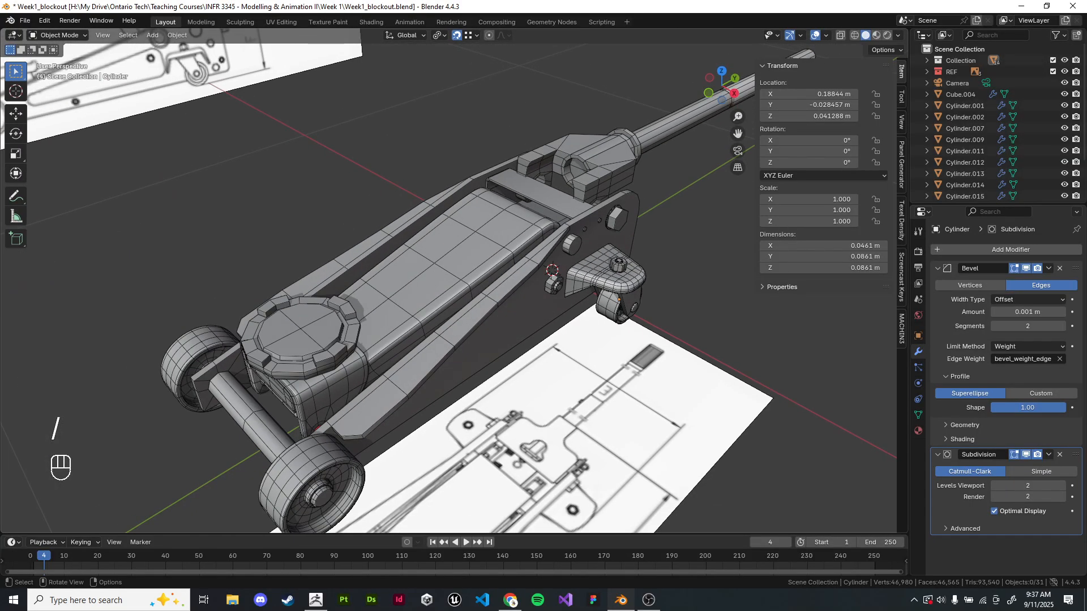
{"action": "left_click", "coordinate": [498, 240]}
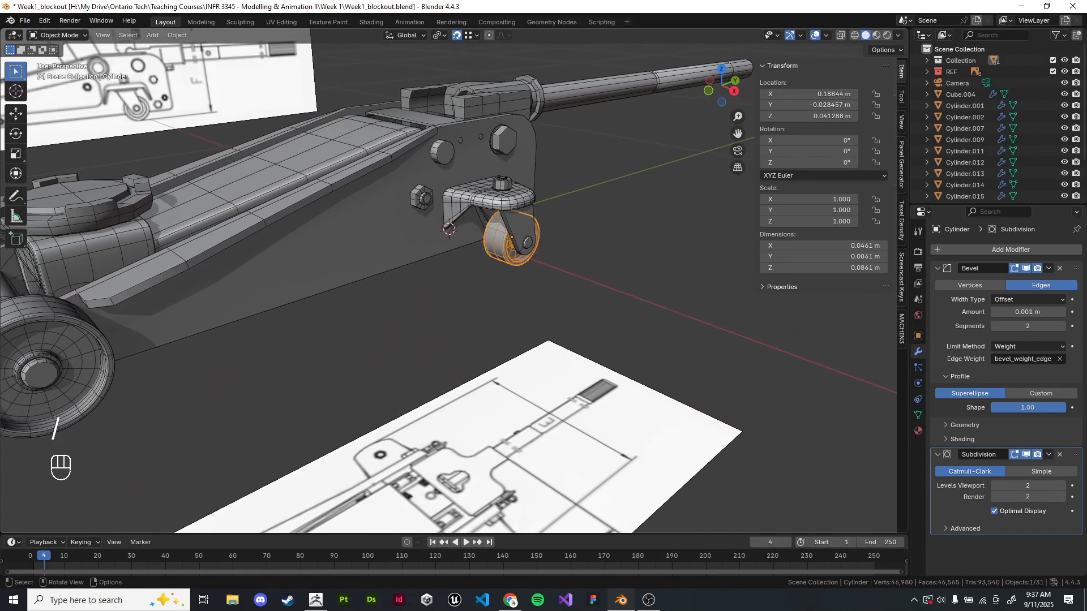
{"action": "key", "text": "KP_Decimal"}
{"action": "left_click", "coordinate": [673, 294]}
{"action": "middle_click_drag", "start_coordinate": [674, 295], "coordinate": [664, 206]}
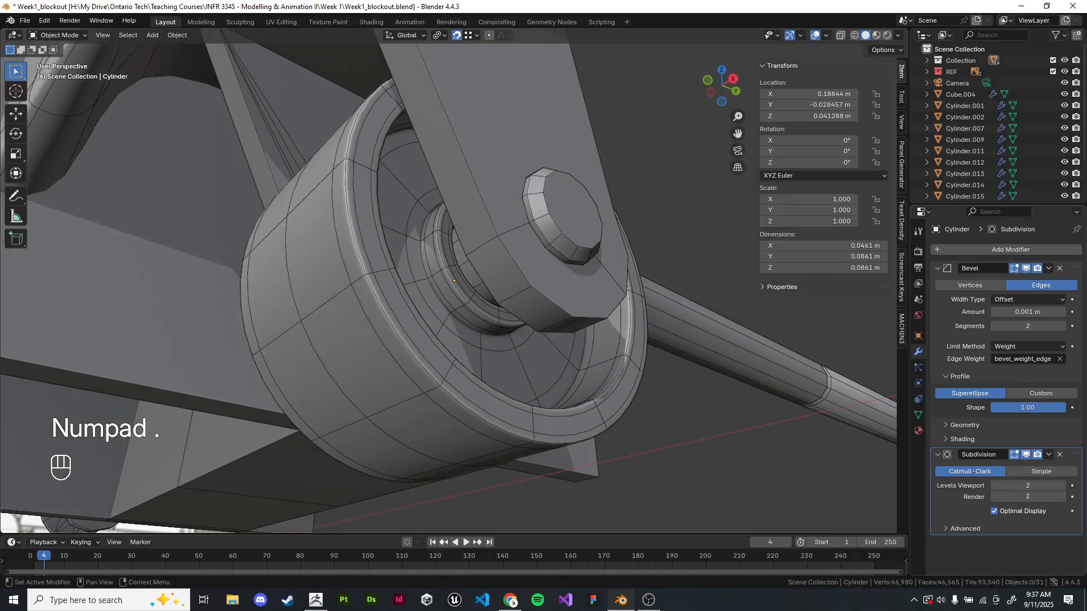
{"action": "left_click", "coordinate": [1060, 485]}
{"action": "scroll", "coordinate": [454, 280], "scroll_direction": "down", "scroll_amount": 2}
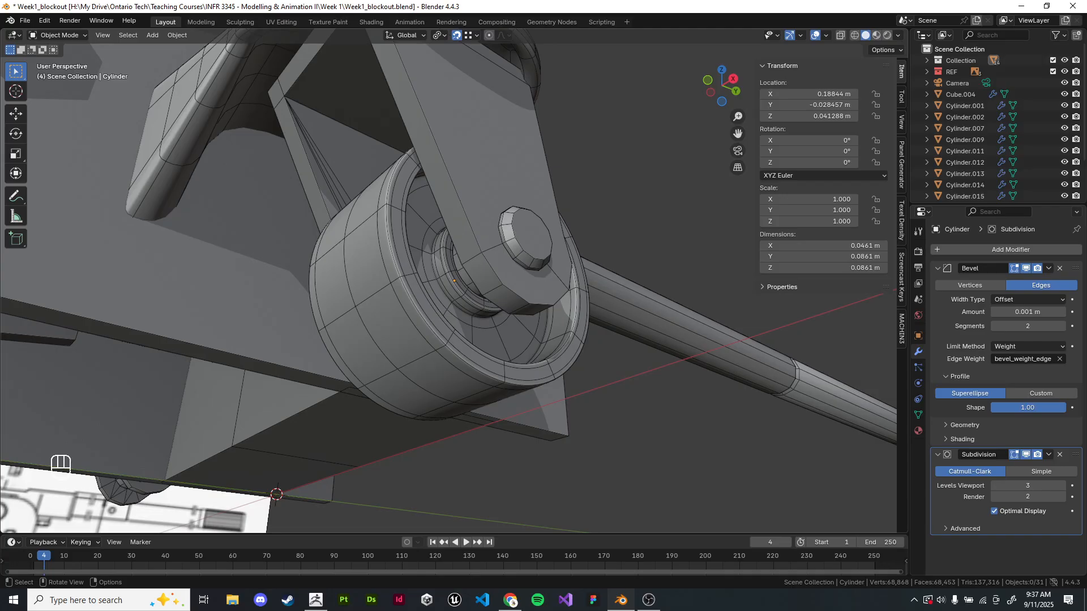
- Isolate the caster wheel's axle pin to examine its mesh in Edit Mode, and return to the full scene
{"action": "left_click", "coordinate": [454, 281]}
{"action": "key", "text": "q"}
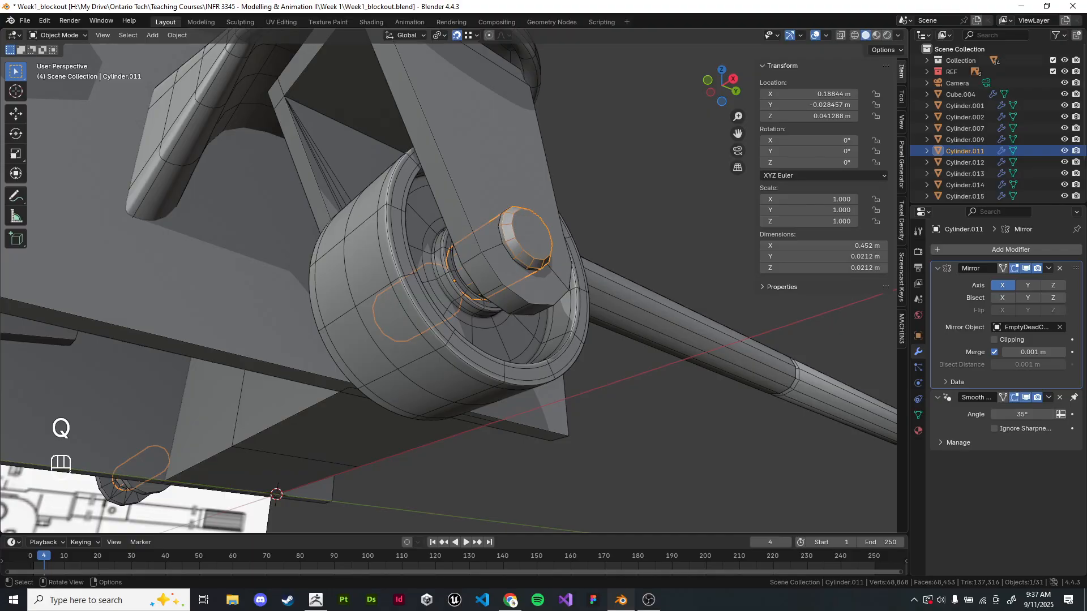
{"action": "middle_click_drag", "start_coordinate": [454, 280], "coordinate": [430, 248], "text": "shift"}
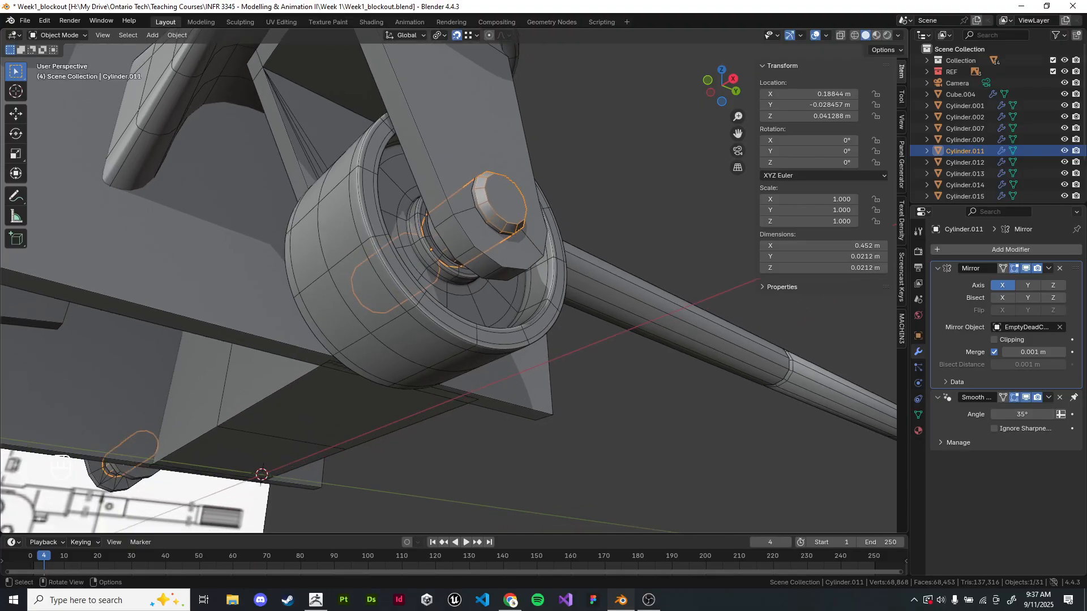
{"action": "middle_click_drag", "start_coordinate": [430, 248], "coordinate": [422, 348], "text": "shift"}
{"action": "key", "text": "slash"}
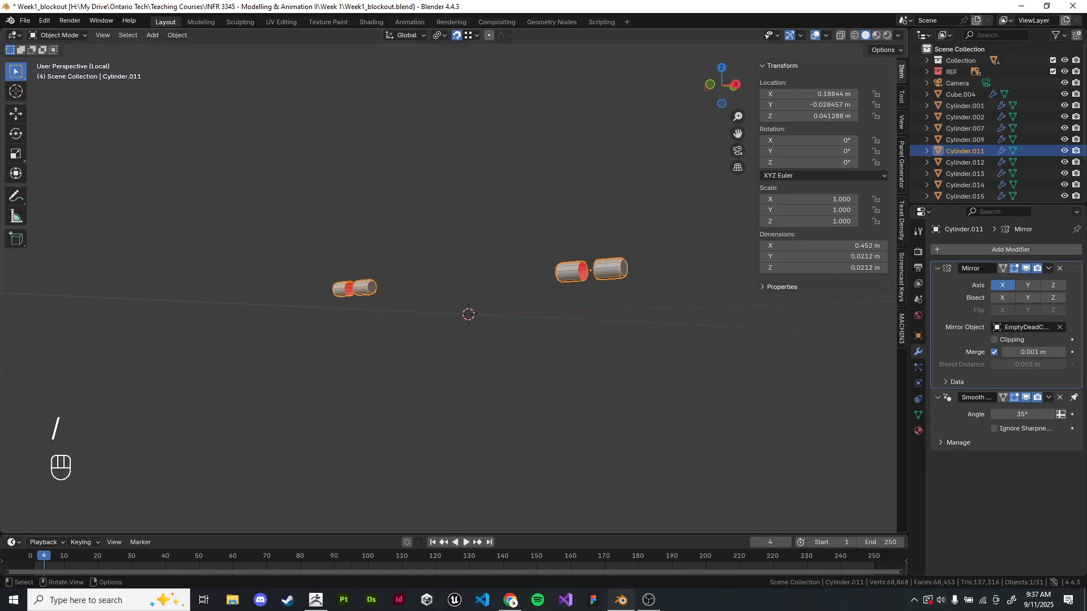
{"action": "key", "text": "Tab"}
{"action": "key", "text": "KP_Decimal"}
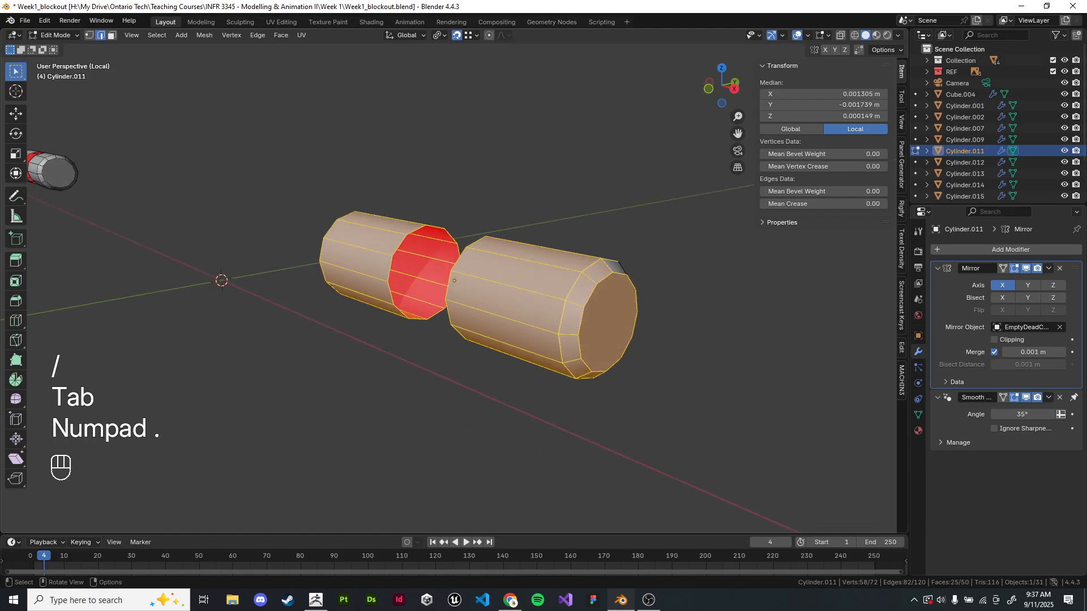
{"action": "key", "text": "alt+a"}
{"action": "middle_click_drag", "start_coordinate": [479, 294], "coordinate": [468, 252], "text": "shift"}
{"action": "left_click", "coordinate": [204, 35]}
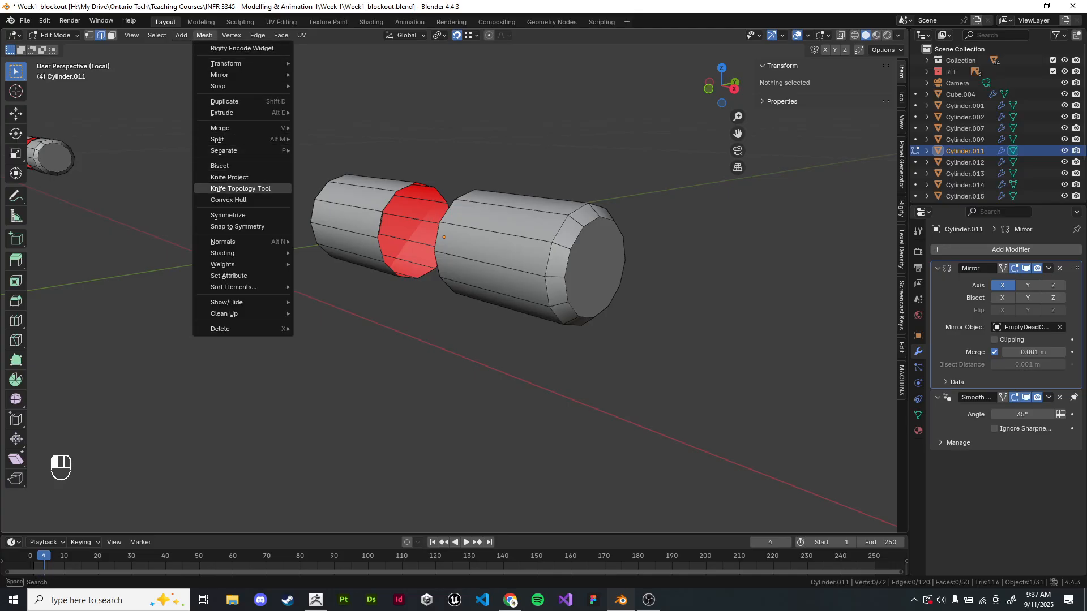
{"action": "mouse_move", "coordinate": [226, 253]}
{"action": "mouse_move", "coordinate": [223, 264]}
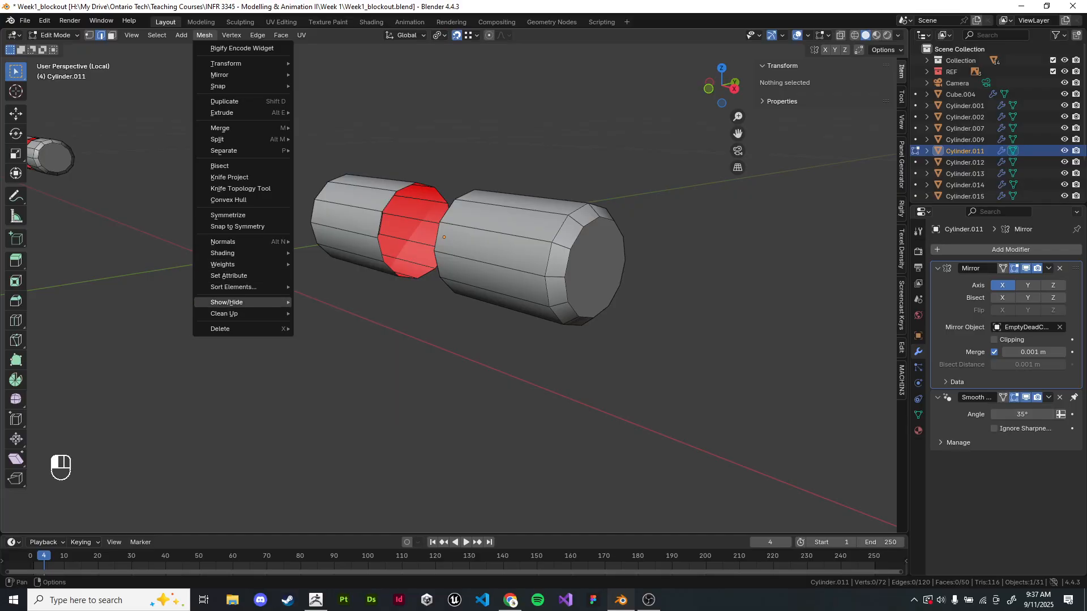
{"action": "middle_click_drag", "start_coordinate": [443, 237], "coordinate": [356, 251], "text": "shift"}
{"action": "key", "text": "Tab"}
{"action": "key", "text": "KP_Divide"}
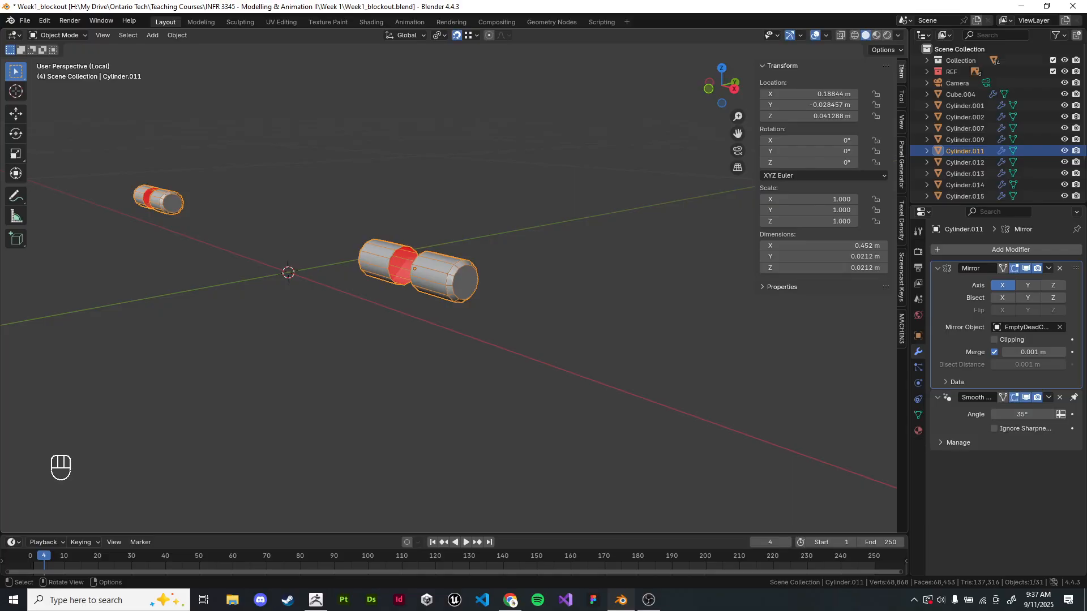
- Give the outer chamfer edge loop at the axle pin's exposed end a bevel weight in Edit Mode
{"action": "middle_click_drag", "start_coordinate": [355, 251], "coordinate": [244, 277]}
{"action": "scroll", "coordinate": [448, 287], "scroll_direction": "up", "scroll_amount": 1}
{"action": "key", "text": "Tab"}
{"action": "scroll", "coordinate": [448, 287], "scroll_direction": "up", "scroll_amount": 3}
{"action": "left_click", "coordinate": [456, 277]}
{"action": "left_click", "coordinate": [445, 317], "text": "alt+shift"}
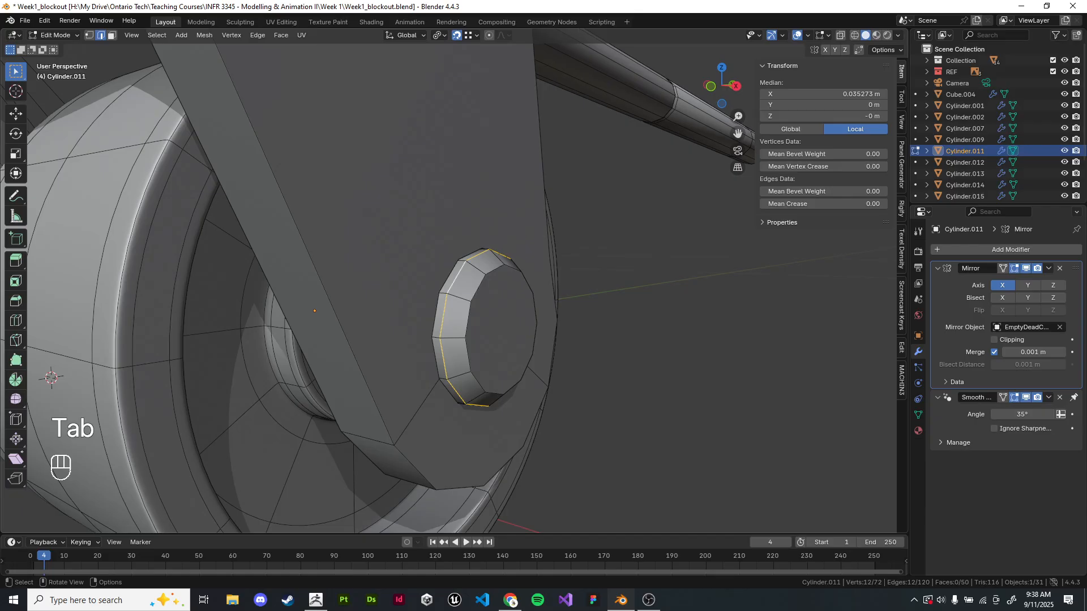
- Set the mean bevel weight of the edge loop around the axle pin's end face to 1 and return to Object Mode
{"action": "left_click", "coordinate": [495, 270]}
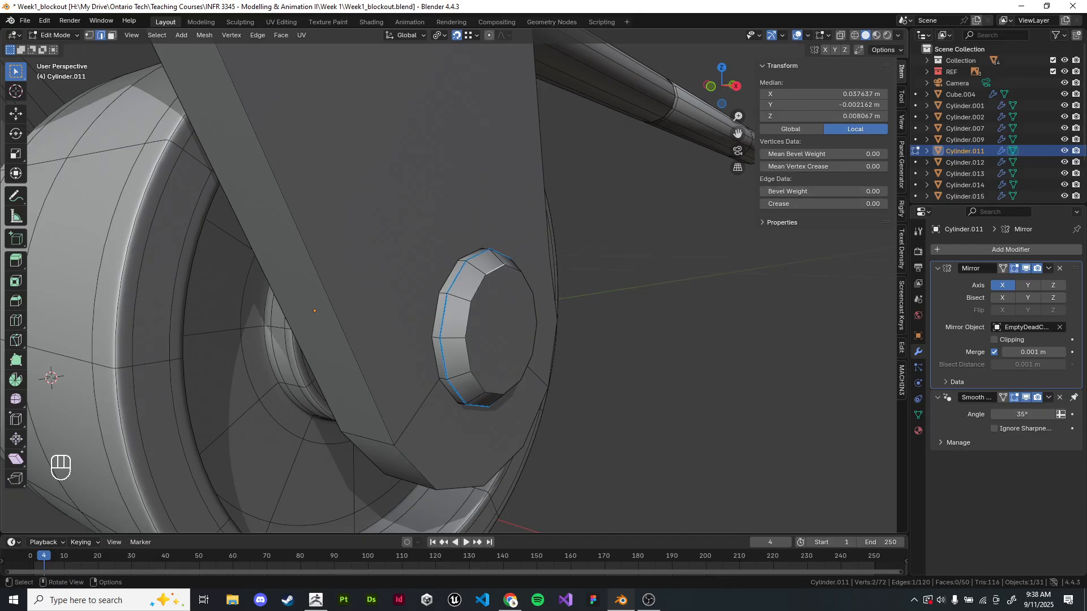
{"action": "left_click", "coordinate": [494, 269], "text": "alt+shift"}
{"action": "left_click", "coordinate": [495, 269], "text": "alt+shift"}
{"action": "left_click", "coordinate": [823, 191]}
{"action": "type", "text": "1"}
{"action": "key", "text": "Return"}
{"action": "key", "text": "Tab"}
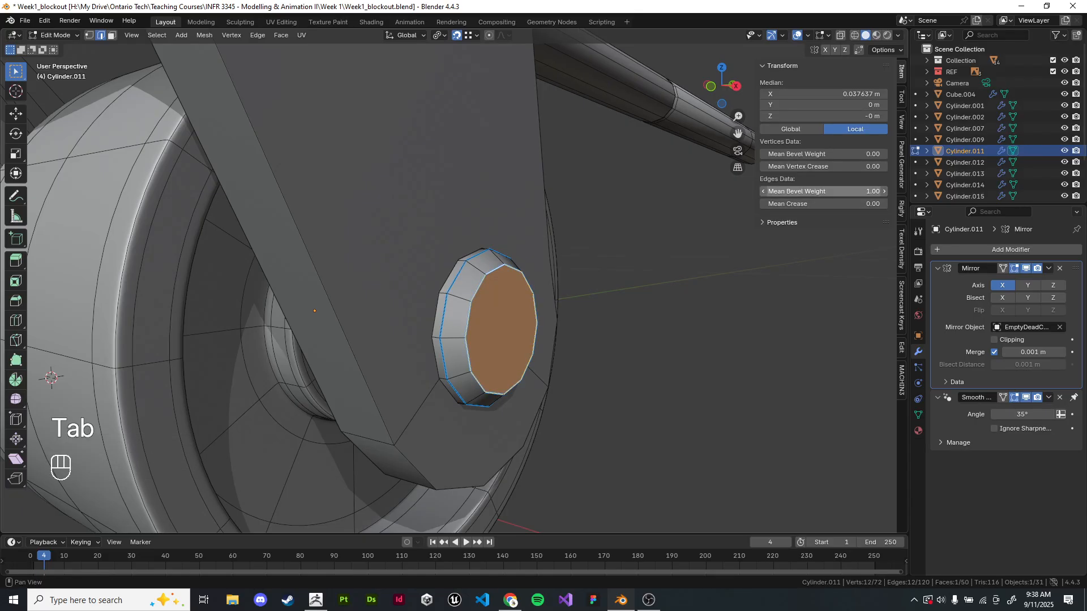
{"action": "key", "text": "Tab"}
{"action": "scroll", "coordinate": [453, 283], "scroll_direction": "down", "scroll_amount": 3}
{"action": "middle_click_drag", "start_coordinate": [452, 283], "coordinate": [521, 236], "text": "shift"}
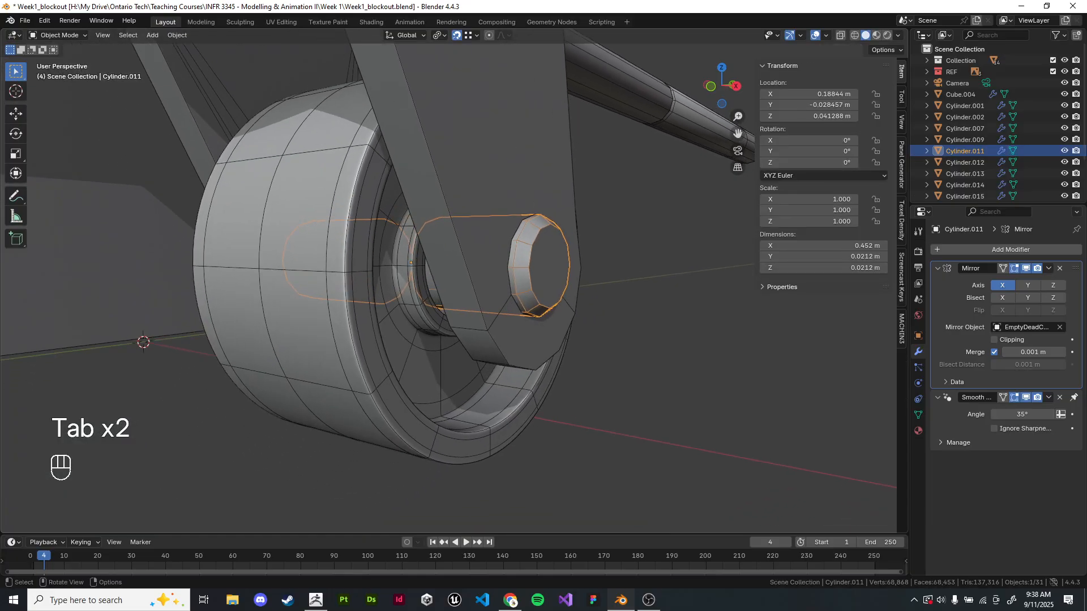
- Compare the modifier stacks of the caster wheel and its axle pin
{"action": "left_click", "coordinate": [309, 254]}
{"action": "left_click", "coordinate": [937, 268]}
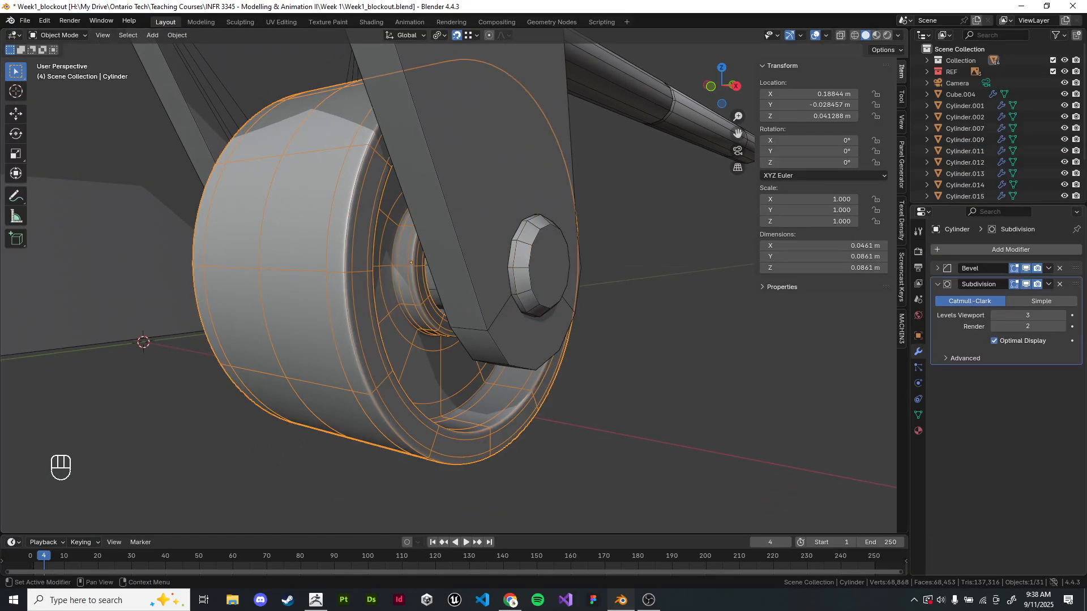
{"action": "left_click", "coordinate": [537, 266]}
{"action": "left_click", "coordinate": [937, 269]}
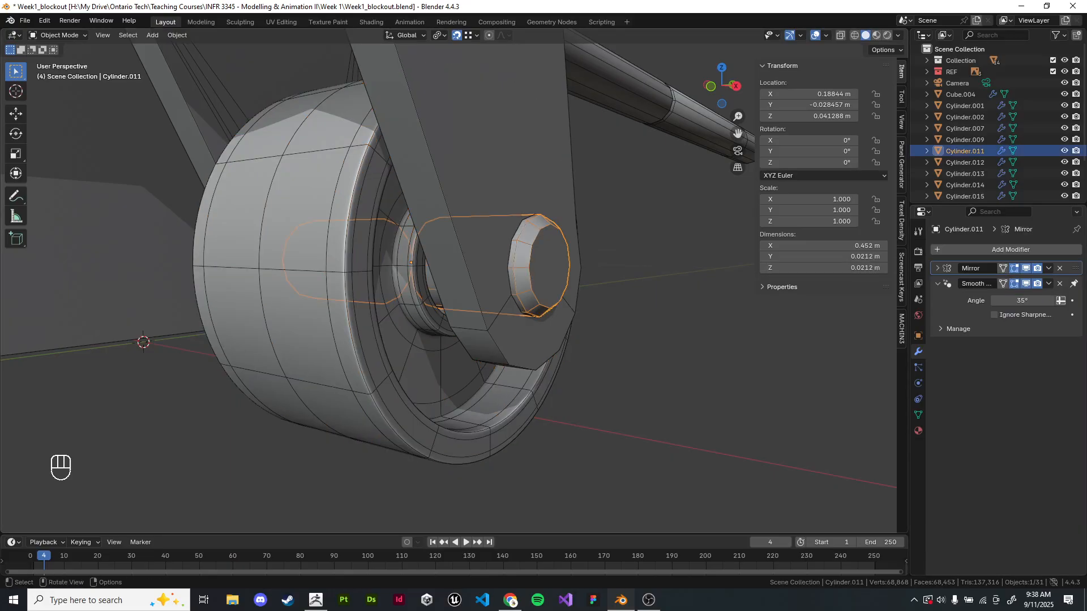
{"action": "left_click", "coordinate": [300, 340]}
{"action": "key", "text": "alt+a"}
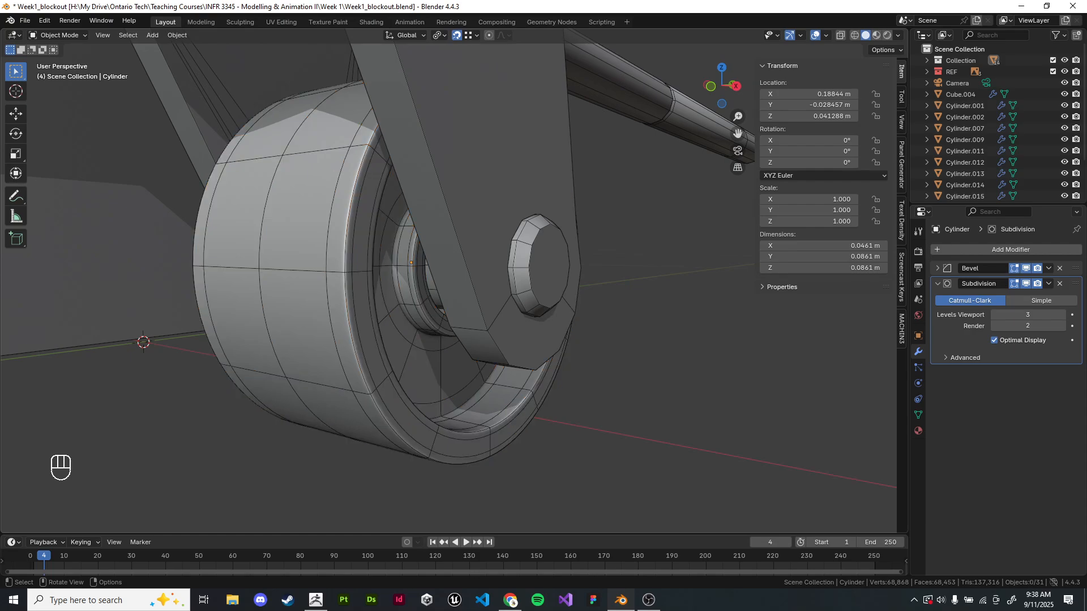
- Copy the caster wheel's Bevel and Subdivision modifiers onto the axle pin
{"action": "left_click", "coordinate": [538, 266]}
{"action": "key", "text": "alt+a"}
{"action": "left_click", "coordinate": [537, 266]}
{"action": "left_click", "coordinate": [300, 339], "text": "shift"}
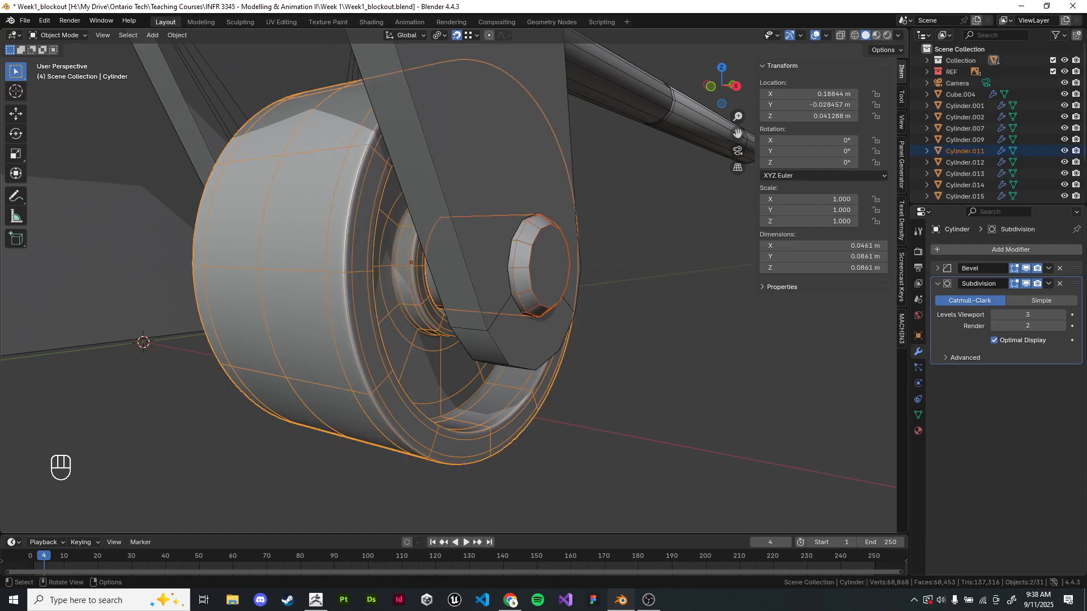
{"action": "key", "text": "alt+a"}
{"action": "left_click", "coordinate": [537, 266]}
{"action": "left_click", "coordinate": [509, 396], "text": "shift"}
{"action": "key", "text": "ctrl+l"}
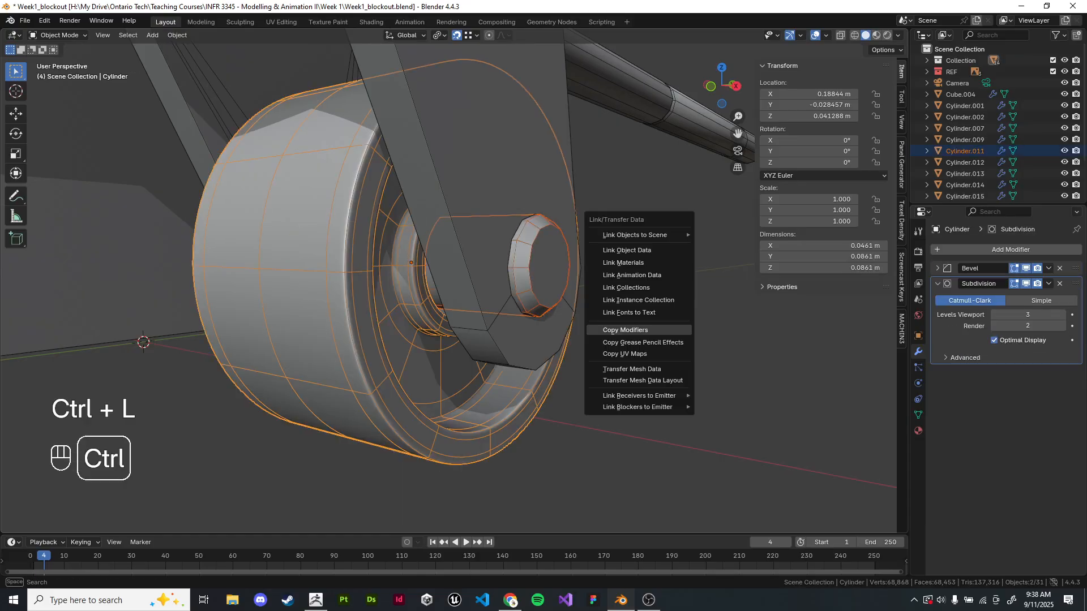
{"action": "left_click", "coordinate": [622, 332]}
{"action": "left_click_drag", "start_coordinate": [700, 305], "coordinate": [705, 308]}
- Inspect the axle pin's smoothed shape and its mesh in Edit Mode, then view the whole caster
{"action": "left_click", "coordinate": [538, 266]}
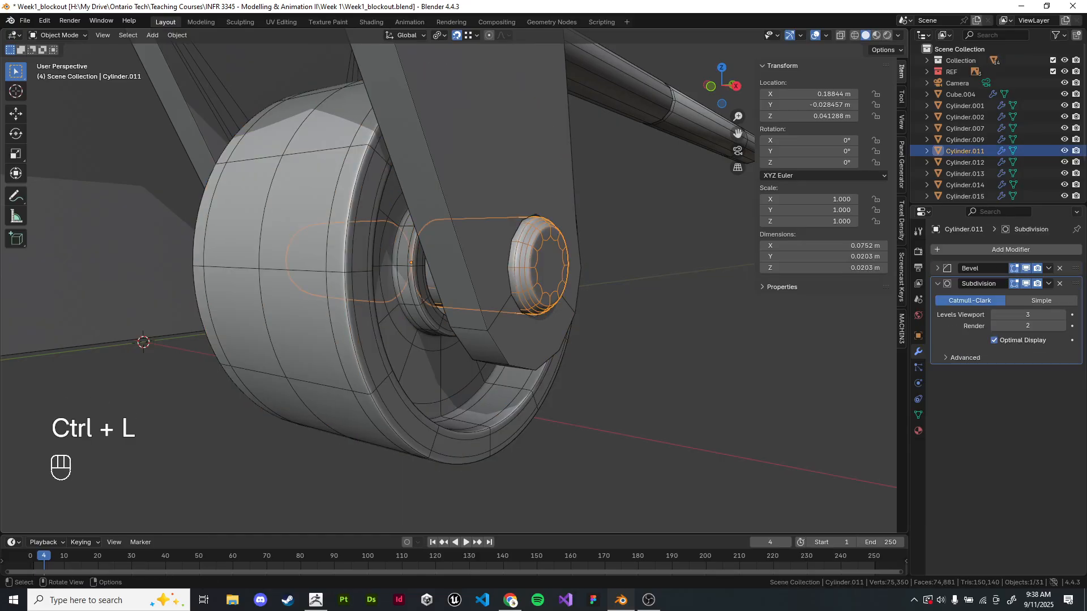
{"action": "key", "text": "Tab"}
{"action": "key", "text": "Tab"}
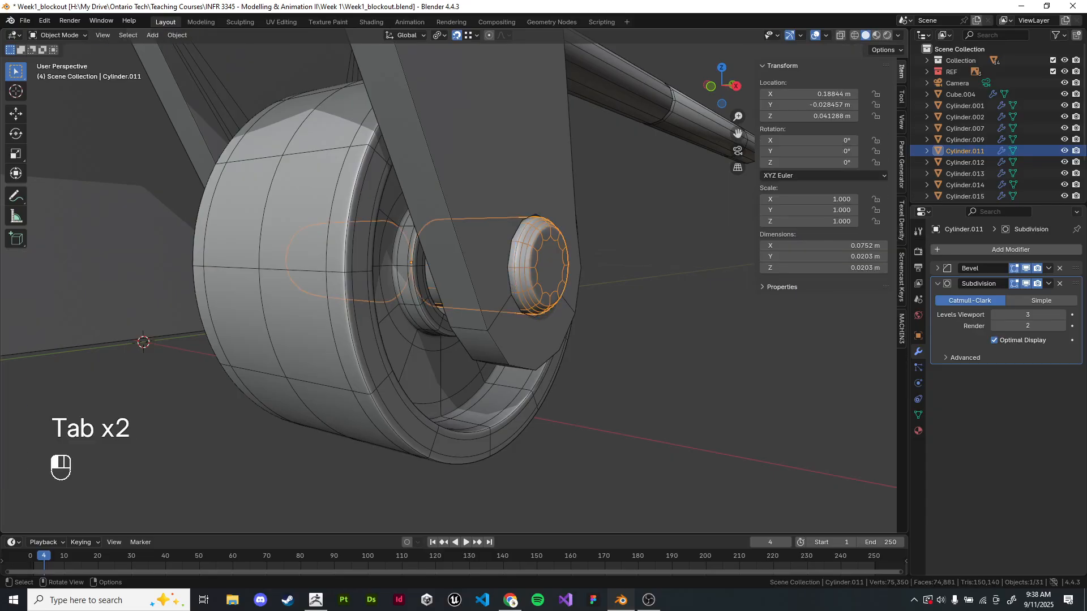
{"action": "left_click", "coordinate": [651, 238]}
{"action": "scroll", "coordinate": [476, 300], "scroll_direction": "down", "scroll_amount": 5}
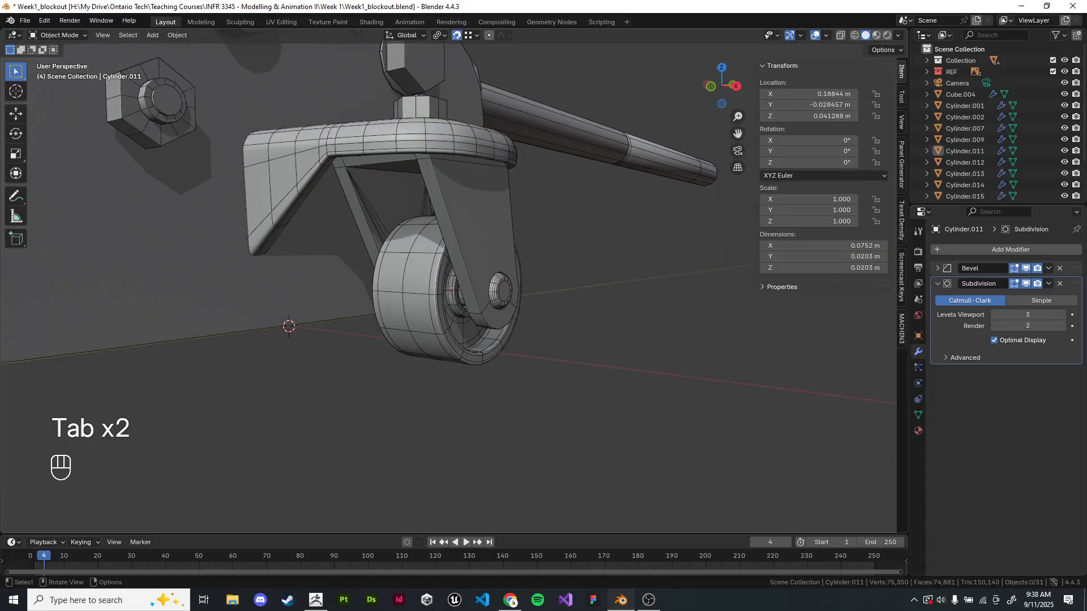
- Isolate the caster fork and select the outer boundary edges around one of its side plates in Edit Mode
{"action": "left_click", "coordinate": [481, 226]}
{"action": "key", "text": "slash"}
{"action": "key", "text": "Tab"}
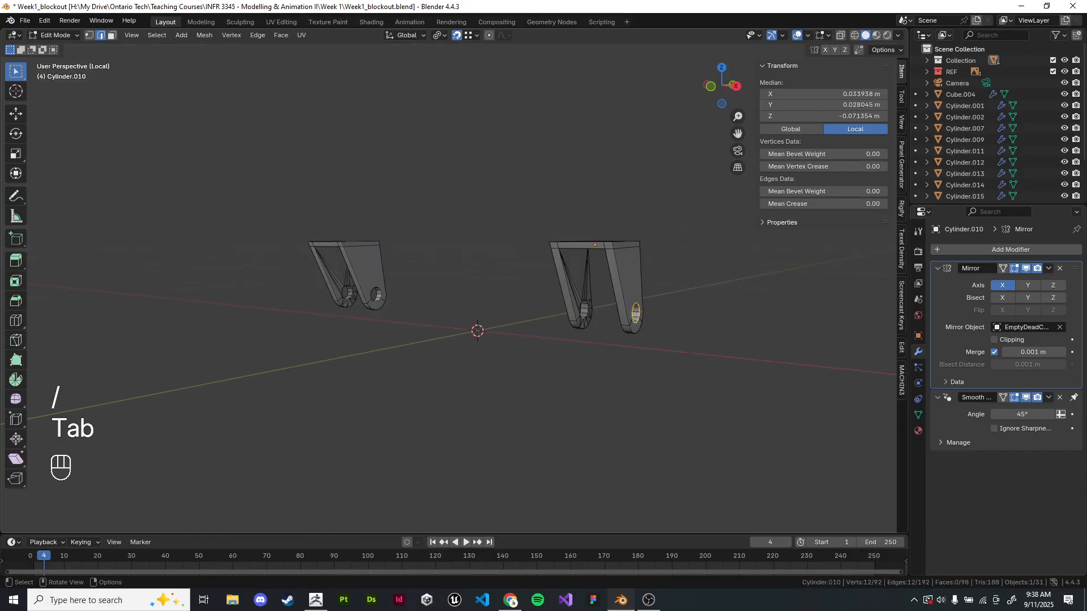
{"action": "scroll", "coordinate": [453, 280], "scroll_direction": "up", "scroll_amount": 5}
{"action": "left_click", "coordinate": [573, 244]}
{"action": "left_click", "coordinate": [572, 243], "text": "alt+shift"}
{"action": "left_click", "coordinate": [573, 244], "text": "alt+shift"}
{"action": "middle_click_drag", "start_coordinate": [573, 243], "coordinate": [435, 238], "text": "shift"}
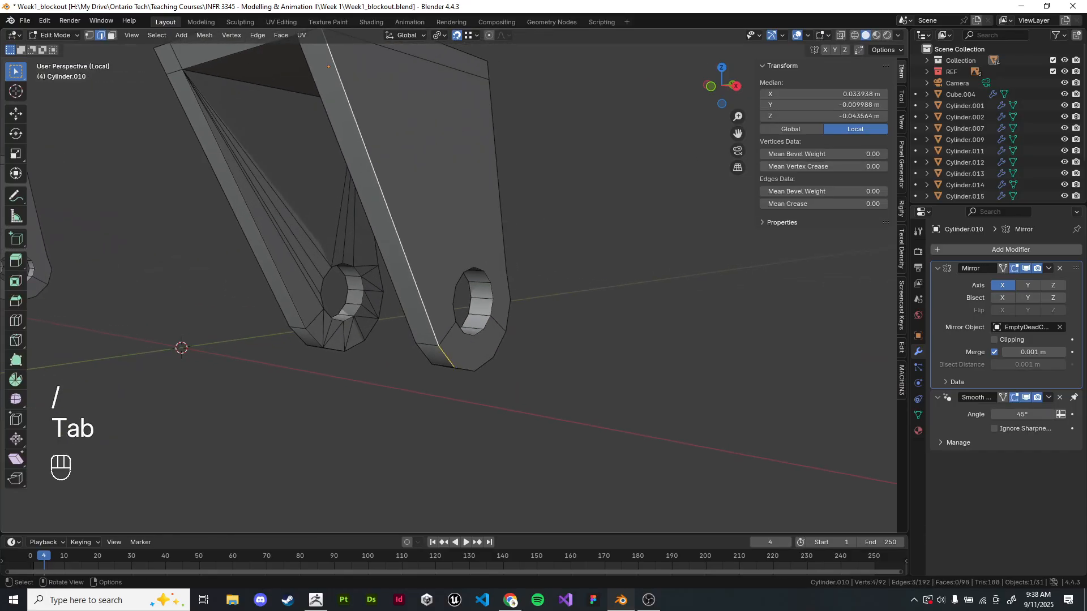
{"action": "left_click", "coordinate": [508, 286], "text": "alt+shift"}
{"action": "left_click", "coordinate": [499, 344], "text": "alt+shift"}
{"action": "middle_click_drag", "start_coordinate": [500, 343], "coordinate": [509, 317]}
- Set the mean bevel weight of the side plate's selected boundary edges to 1
{"action": "scroll", "coordinate": [505, 333], "scroll_direction": "down", "scroll_amount": 1}
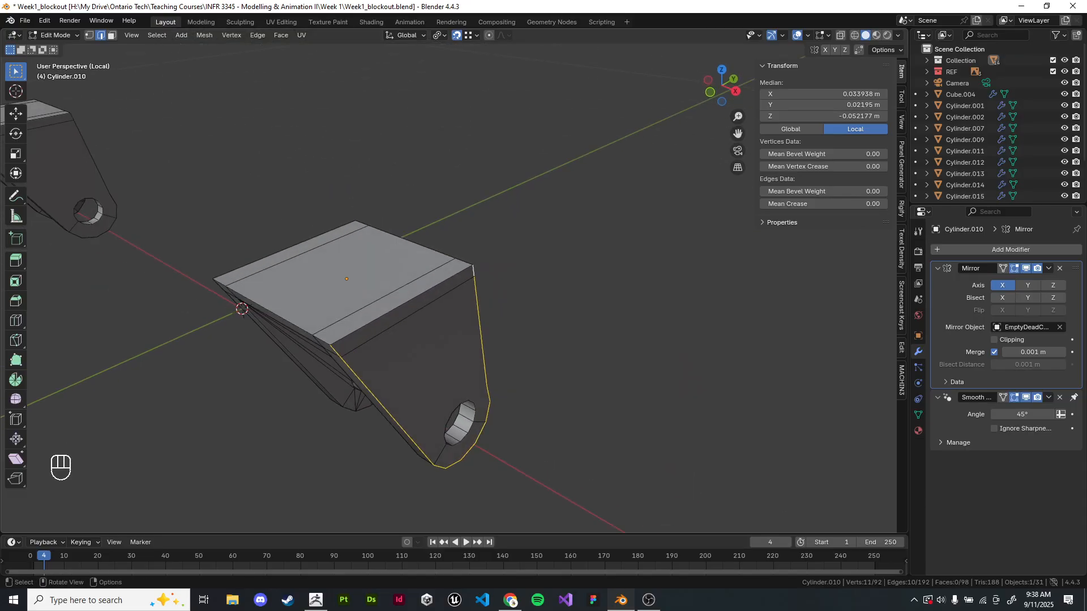
{"action": "key", "text": "space"}
{"action": "left_click", "coordinate": [823, 191]}
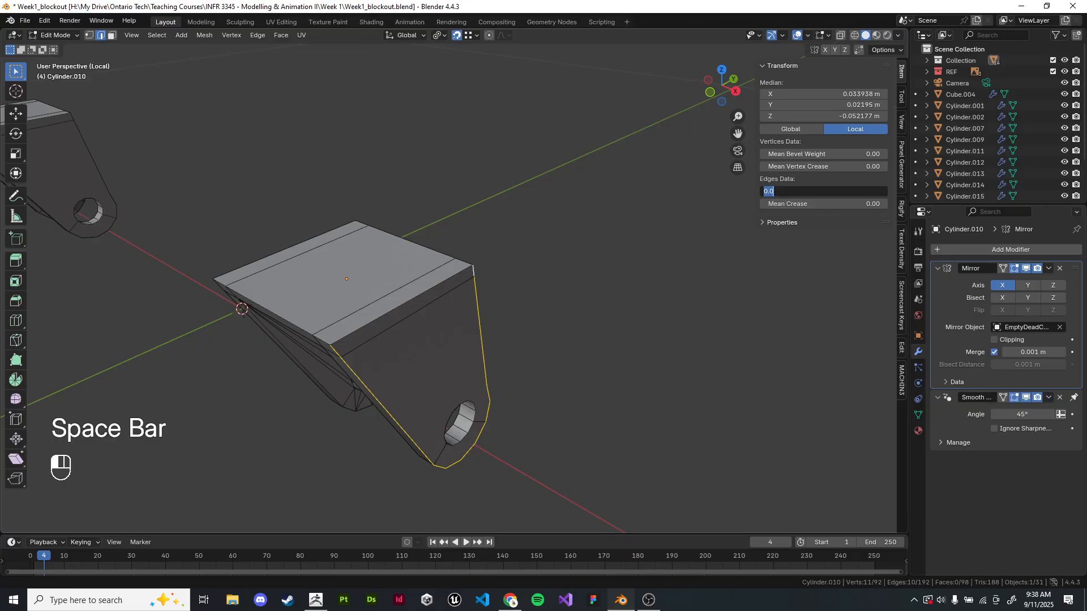
{"action": "type", "text": "1"}
{"action": "key", "text": "Return"}
{"action": "left_click", "coordinate": [595, 255]}
- Slide the two edges flanking the fork's top corner on the weighted side fully onto that corner edge
{"action": "middle_click_drag", "start_coordinate": [594, 255], "coordinate": [628, 247]}
{"action": "left_click", "coordinate": [450, 175], "text": "alt+shift"}
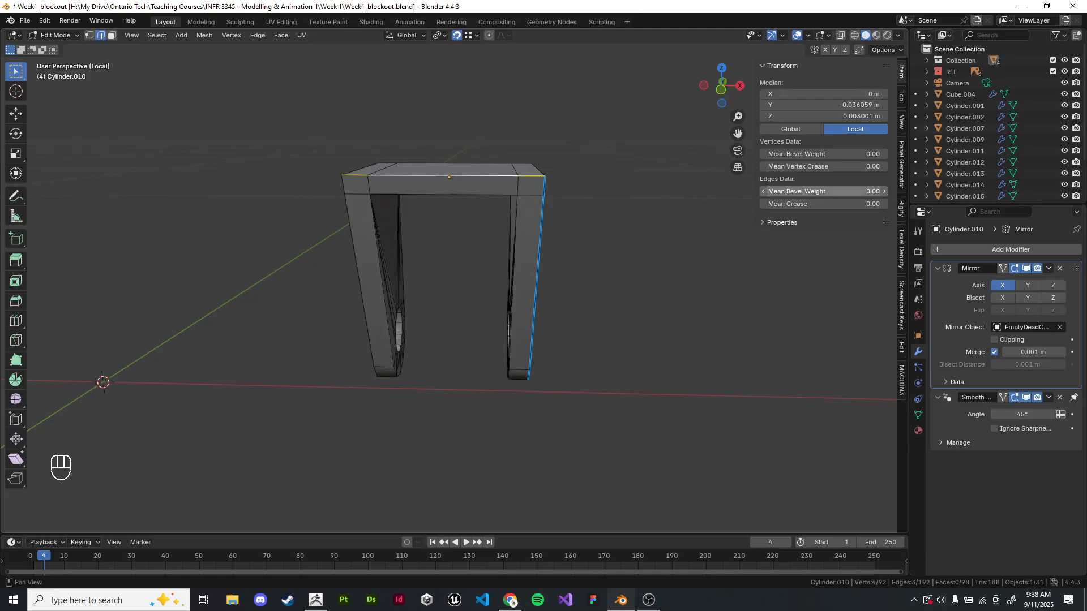
{"action": "middle_click_drag", "start_coordinate": [449, 175], "coordinate": [396, 193]}
{"action": "left_click", "coordinate": [413, 249]}
{"action": "key", "text": "g"}
{"action": "key", "text": "g"}
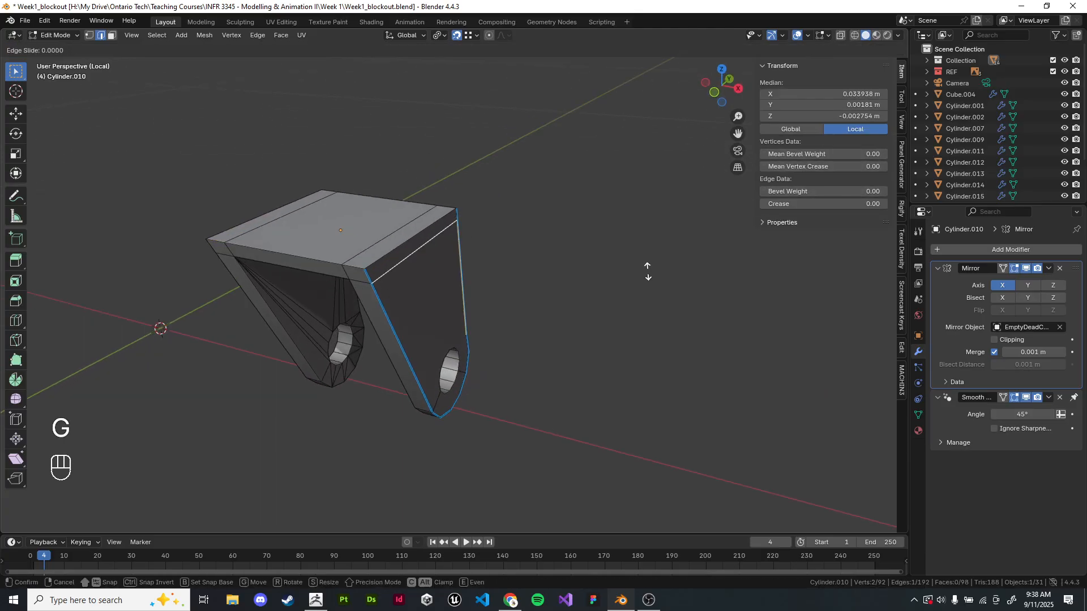
{"action": "left_click", "coordinate": [647, 255]}
{"action": "left_click", "coordinate": [388, 236]}
{"action": "key", "text": "g"}
{"action": "key", "text": "g"}
{"action": "left_click", "coordinate": [464, 243]}
{"action": "middle_click_drag", "start_coordinate": [464, 244], "coordinate": [504, 245]}
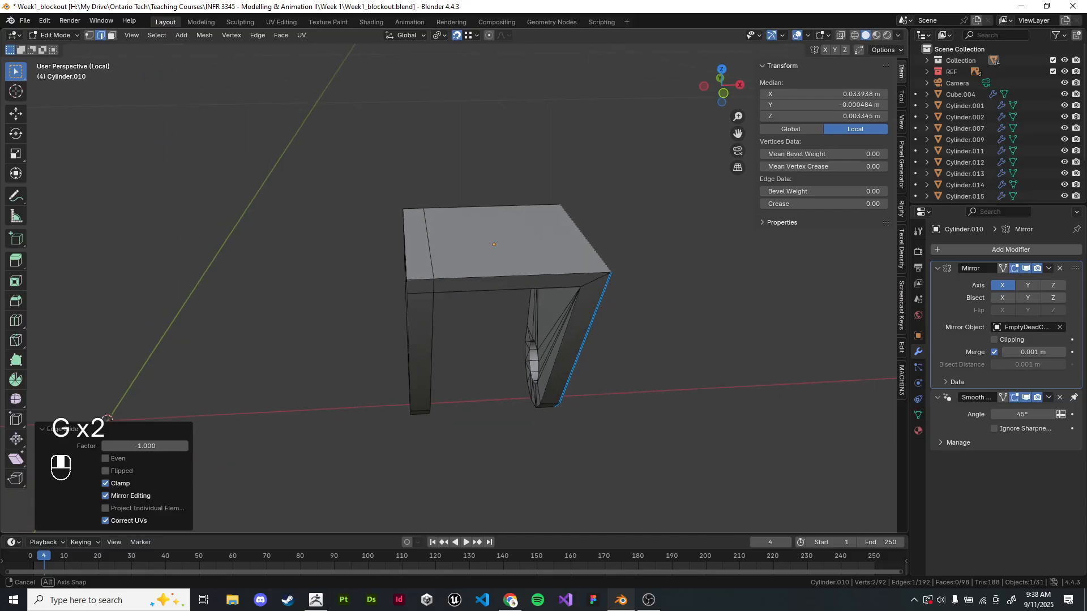
- Slide the two edges flanking the fork's opposite top corner onto its corner edge
{"action": "left_click", "coordinate": [428, 243]}
{"action": "key", "text": "g"}
{"action": "key", "text": "g"}
{"action": "left_click", "coordinate": [399, 133]}
{"action": "middle_click_drag", "start_coordinate": [399, 134], "coordinate": [561, 141]}
{"action": "left_click", "coordinate": [591, 176]}
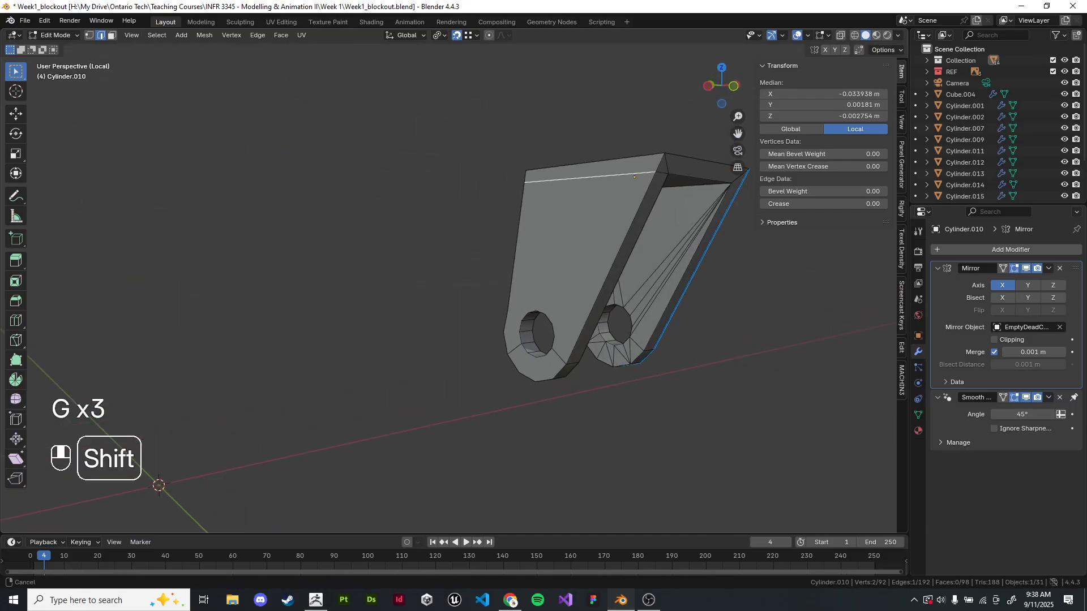
{"action": "middle_click_drag", "start_coordinate": [591, 177], "coordinate": [410, 188], "text": "shift"}
{"action": "key", "text": "g"}
{"action": "key", "text": "g"}
{"action": "left_click", "coordinate": [670, 280]}
- Select the whole fork mesh and merge its overlapping vertices by distance
{"action": "key", "text": "a"}
{"action": "key", "text": "q"}
{"action": "key", "text": "q"}
{"action": "middle_click_drag", "start_coordinate": [170, 492], "coordinate": [255, 481]}
- Set the bevel weight of the fork's top corner edge on the weighted side to 1
{"action": "left_click", "coordinate": [376, 232]}
{"action": "scroll", "coordinate": [375, 235], "scroll_direction": "up", "scroll_amount": 2}
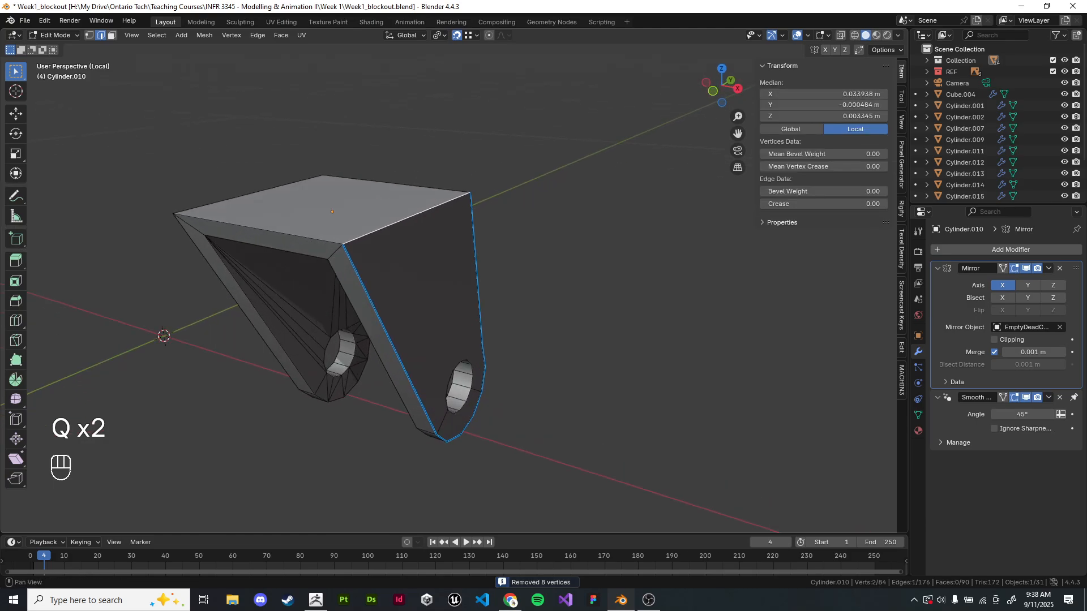
{"action": "left_click", "coordinate": [823, 192]}
{"action": "type", "text": "1"}
{"action": "key", "text": "Return"}
{"action": "left_click", "coordinate": [566, 238]}
- Select all sharp edges of the fork with a sharpness threshold of 45°
{"action": "middle_click_drag", "start_coordinate": [566, 237], "coordinate": [557, 224], "text": "shift"}
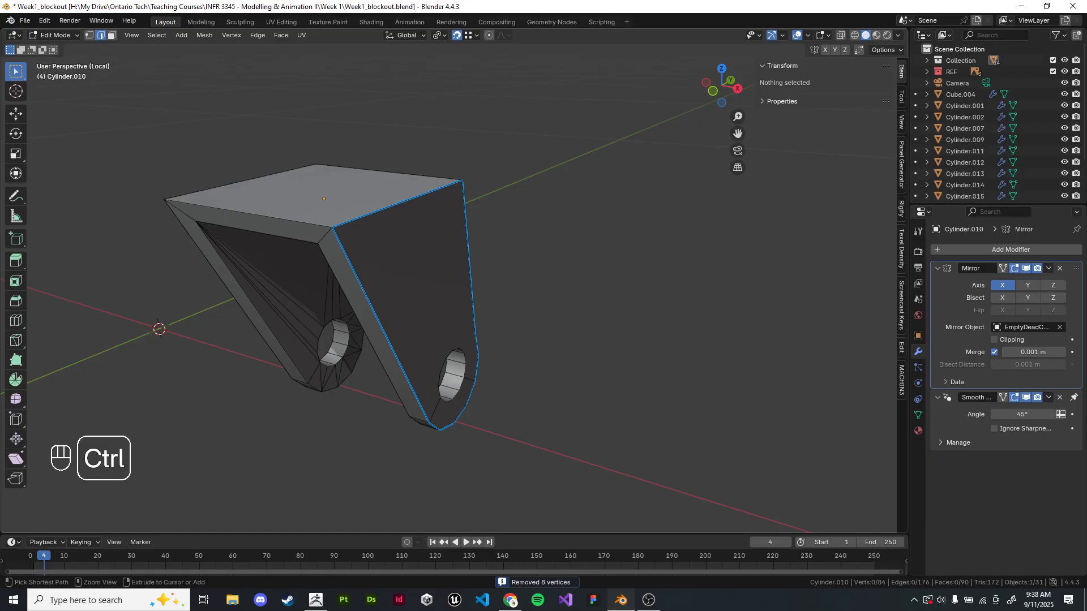
{"action": "key", "text": "ctrl+z"}
{"action": "key", "text": "space"}
{"action": "type", "text": "select sharp"}
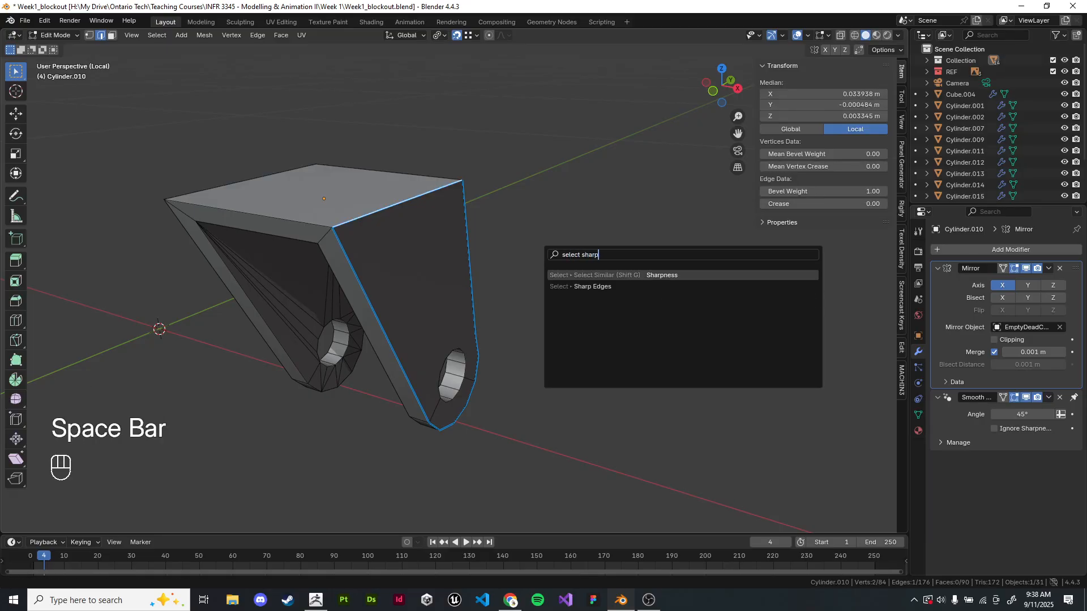
{"action": "key", "text": "Down"}
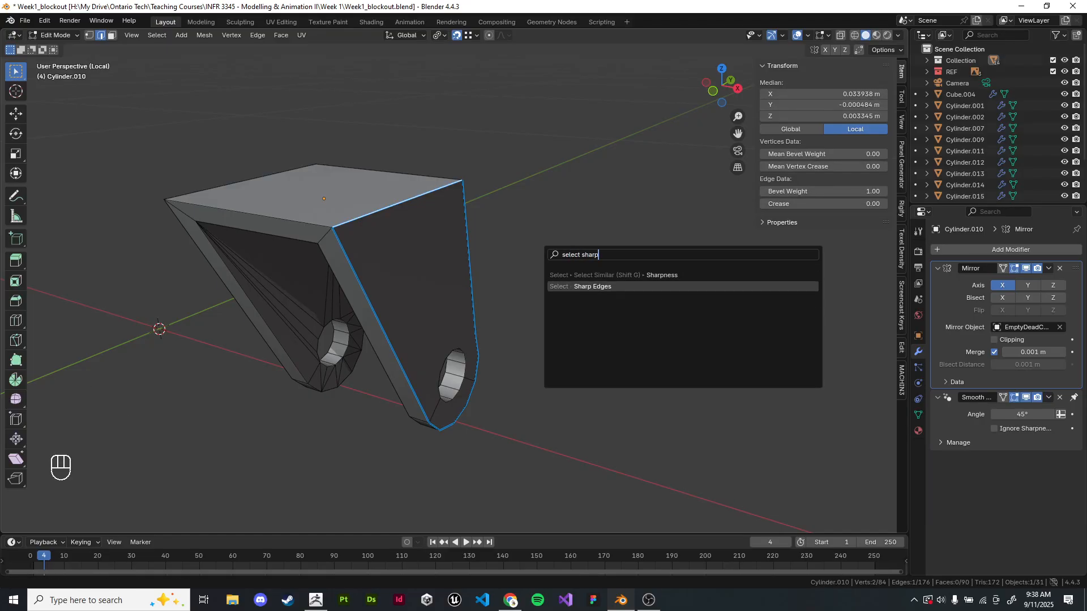
{"action": "key", "text": "Return"}
{"action": "left_click", "coordinate": [144, 520]}
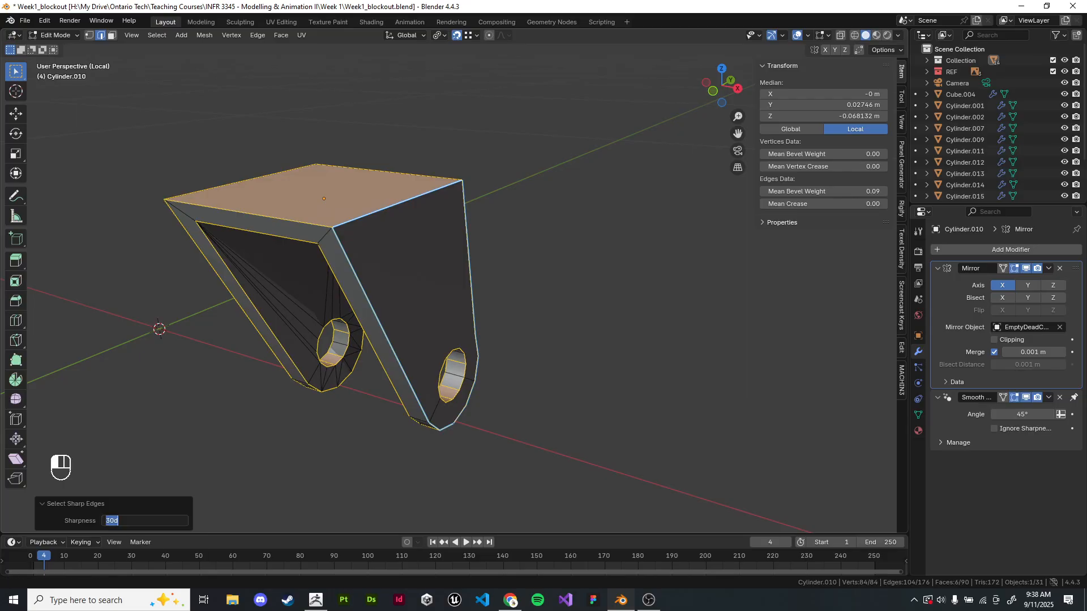
{"action": "type", "text": "45"}
{"action": "key", "text": "Return"}
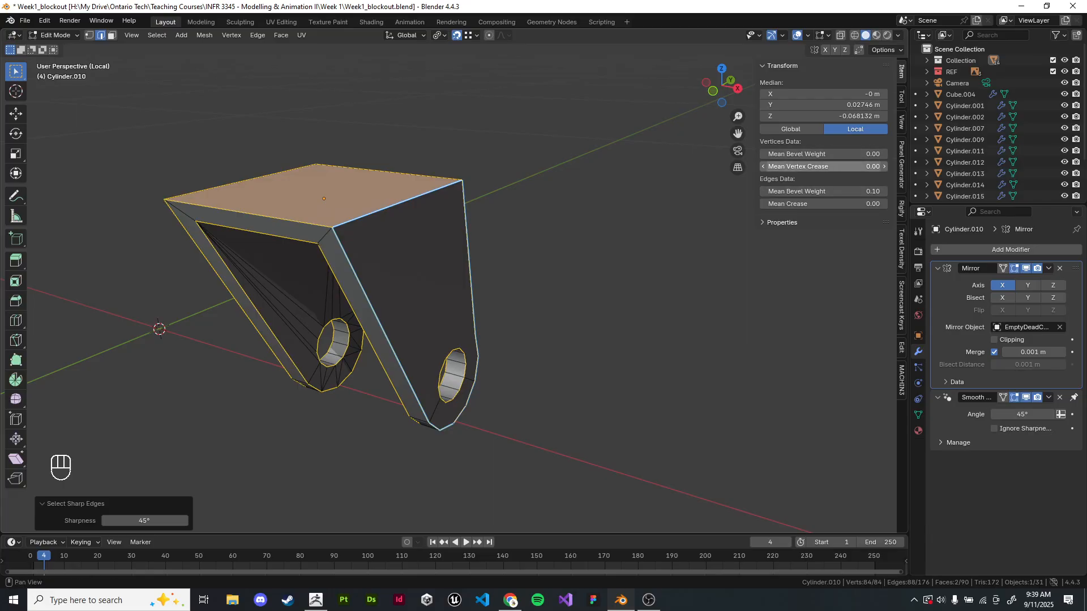
- Set the selected sharp edges' mean bevel weight to 1, then return to Object Mode and the full scene
{"action": "left_click", "coordinate": [820, 191]}
{"action": "type", "text": "1"}
{"action": "key", "text": "Return"}
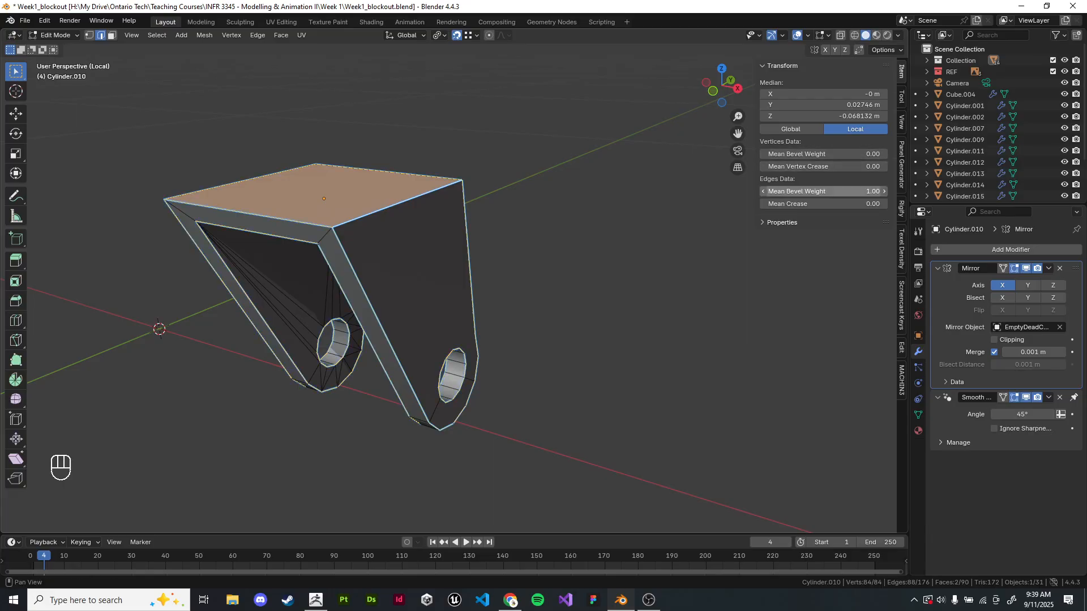
{"action": "mouse_move", "coordinate": [396, 255]}
{"action": "middle_mouse_down", "text": "shift"}
{"action": "mouse_move", "coordinate": [432, 263]}
{"action": "mouse_move", "coordinate": [560, 226]}
{"action": "mouse_move", "coordinate": [414, 223]}
{"action": "mouse_move", "coordinate": [437, 205]}
{"action": "mouse_move", "coordinate": [405, 240]}
{"action": "middle_mouse_up", "text": "shift"}
{"action": "key", "text": "alt+a"}
{"action": "key", "text": "Tab"}
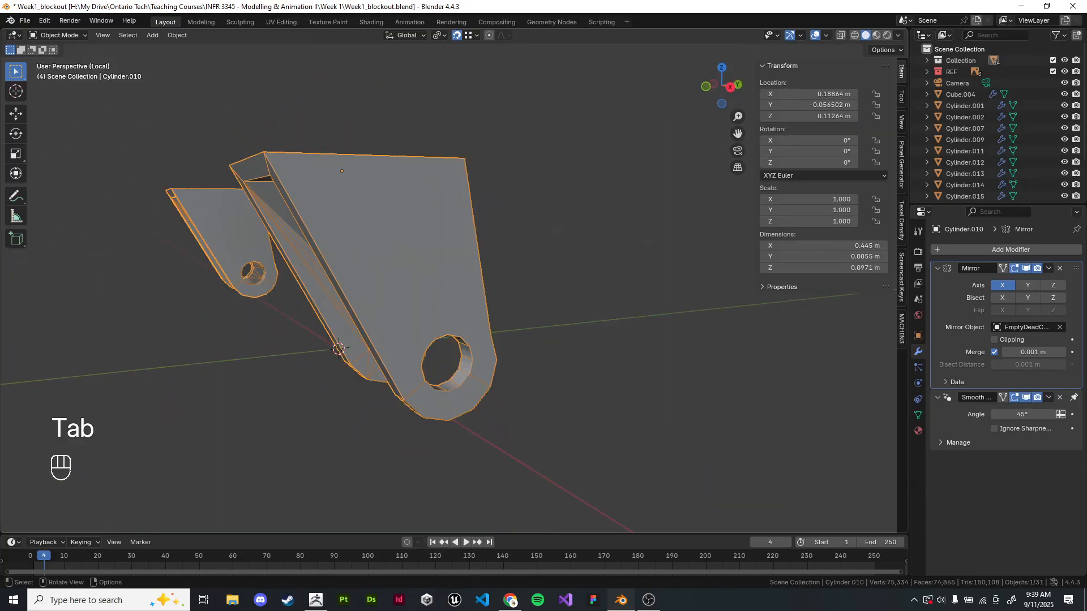
{"action": "key", "text": "slash"}
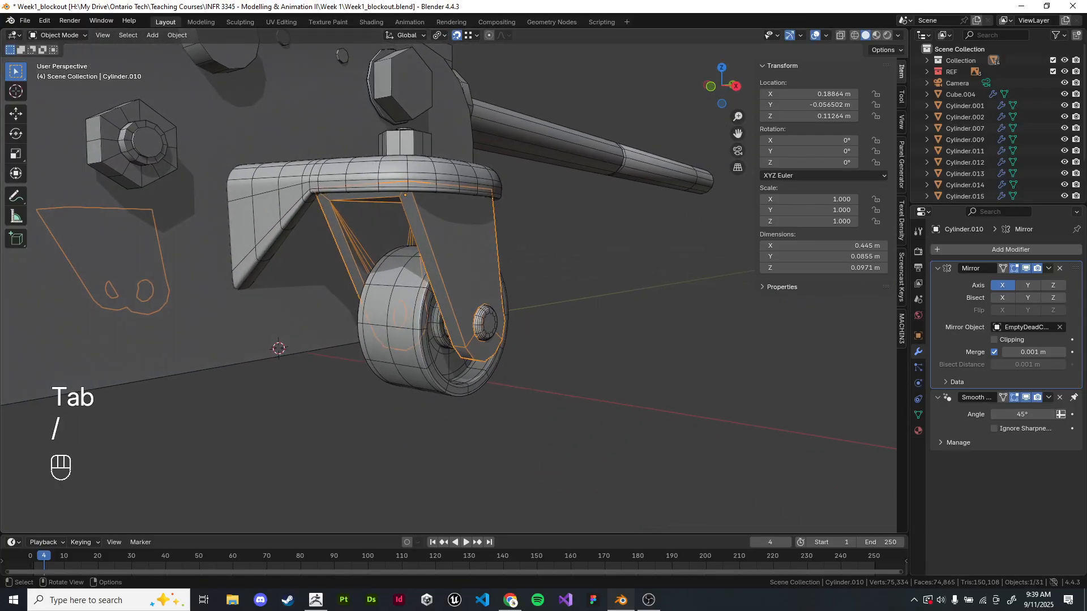
- Copy the caster wheel's modifiers onto the fork
{"action": "left_click", "coordinate": [396, 328], "text": "shift"}
{"action": "key", "text": "shift+l"}
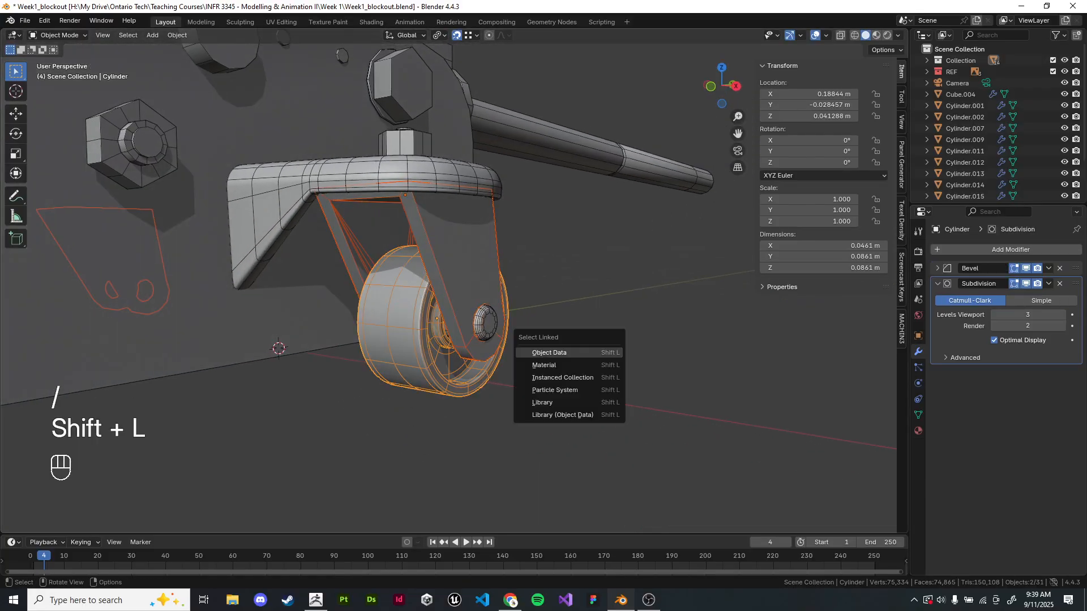
{"action": "key", "text": "ctrl+l"}
{"action": "left_click", "coordinate": [573, 365]}
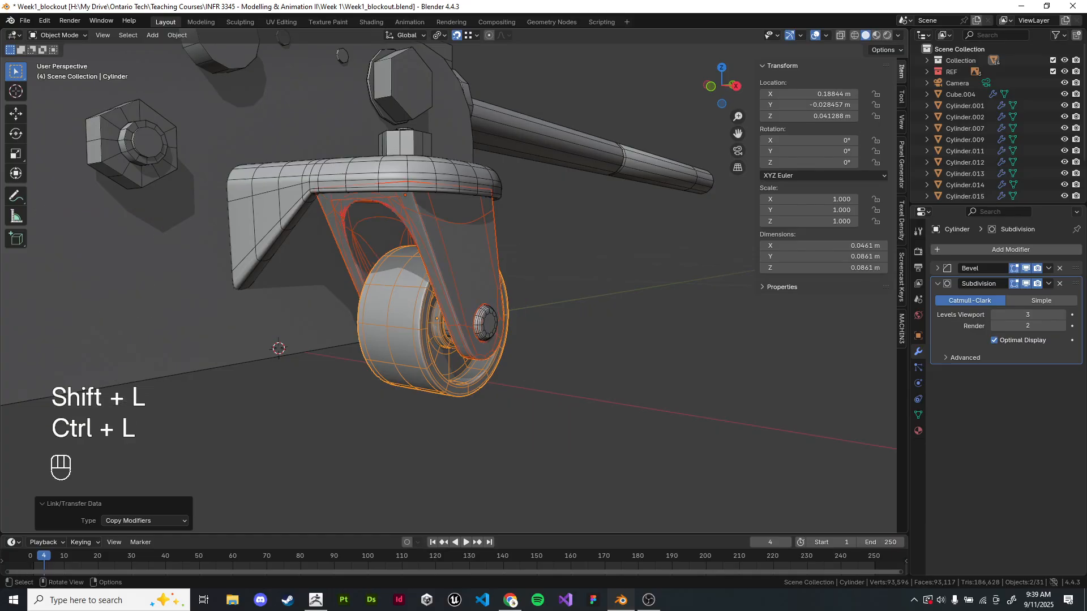
- Isolate the fork and set its Bevel modifier's amount to 0.002 m
{"action": "left_click", "coordinate": [464, 261]}
{"action": "key", "text": "slash"}
{"action": "left_click", "coordinate": [679, 238]}
{"action": "middle_click_drag", "start_coordinate": [679, 237], "coordinate": [685, 271]}
{"action": "scroll", "coordinate": [679, 300], "scroll_direction": "down", "scroll_amount": 3}
{"action": "left_click", "coordinate": [937, 269]}
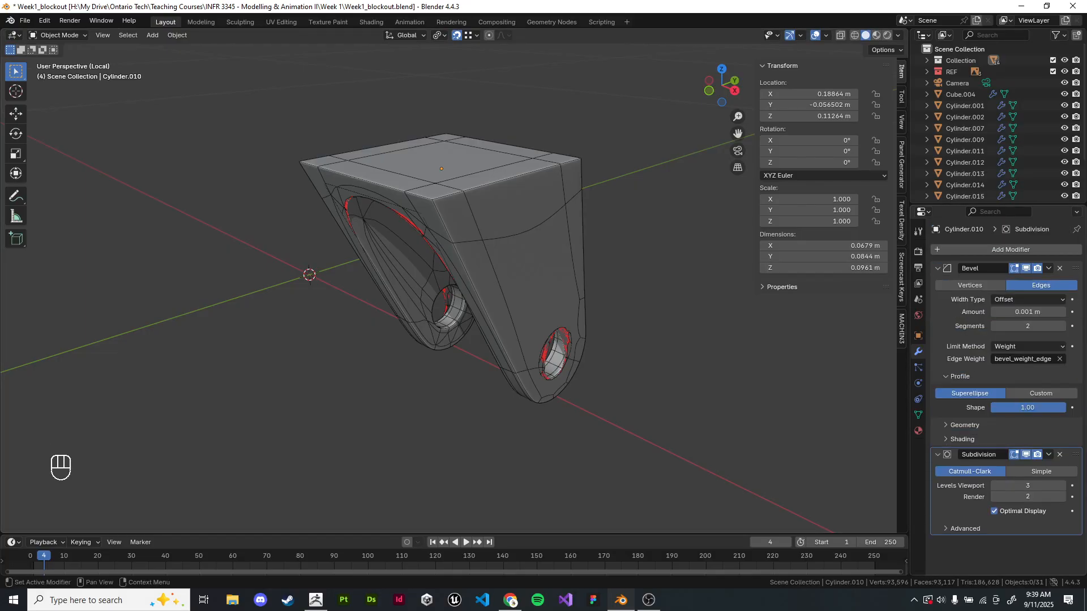
{"action": "double_click", "coordinate": [1027, 312]}
{"action": "left_click", "coordinate": [1001, 312]}
{"action": "key", "text": "Right"}
{"action": "key", "text": "Right"}
{"action": "key", "text": "shift+Right"}
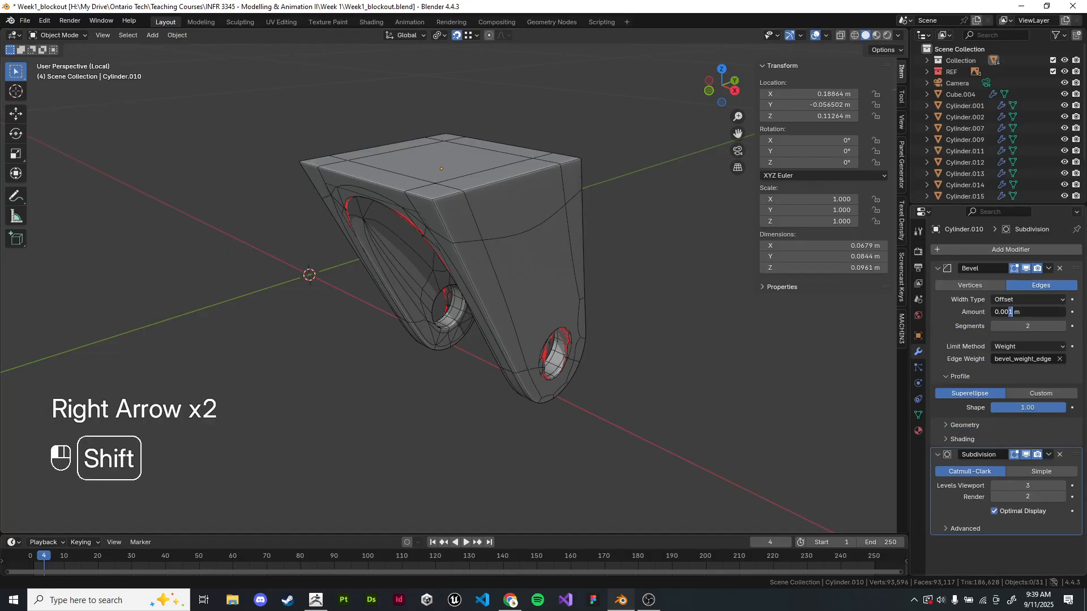
{"action": "type", "text": "2"}
{"action": "key", "text": "Return"}
- Inspect the fork's beveled shape and Edit Mode mesh up close, then leave local view
{"action": "scroll", "coordinate": [510, 311], "scroll_direction": "up", "scroll_amount": 2}
{"action": "middle_click_drag", "start_coordinate": [509, 311], "coordinate": [377, 192]}
{"action": "key", "text": "Tab"}
{"action": "key", "text": "Tab"}
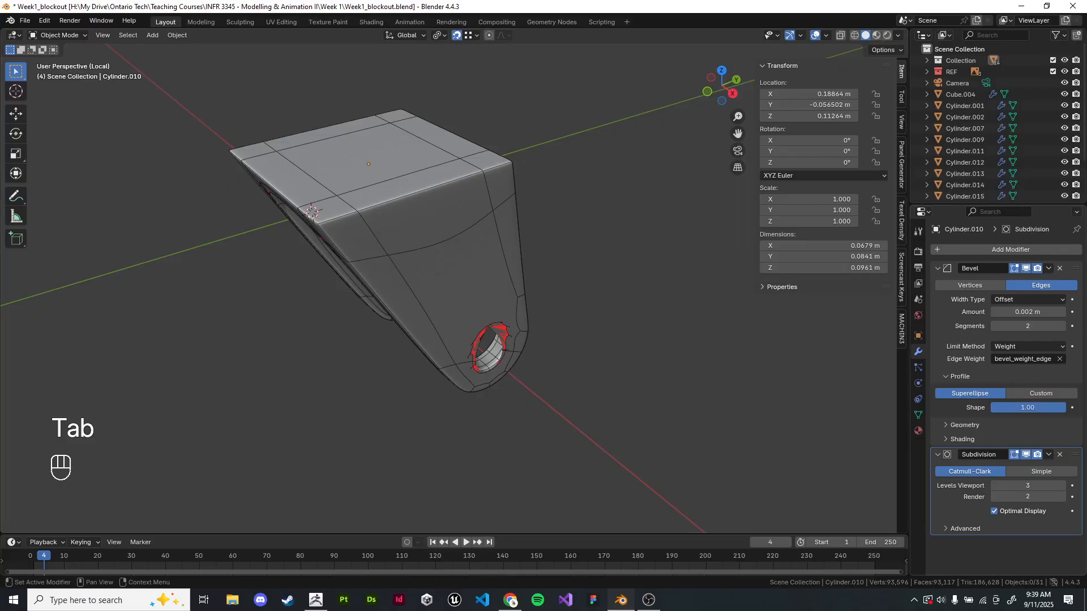
{"action": "key", "text": "slash"}
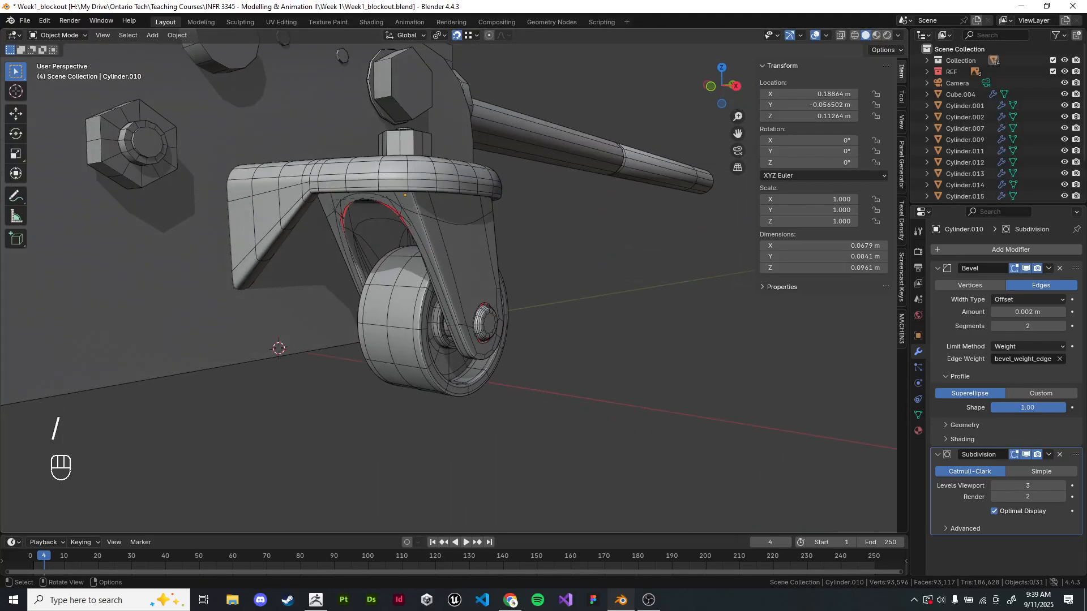
- Examine the caster wheel, axle pin, side bolt and lift arm on the jack along with their modifiers
{"action": "left_click_drag", "start_coordinate": [583, 396], "coordinate": [509, 470]}
{"action": "left_click", "coordinate": [537, 444]}
{"action": "left_click", "coordinate": [430, 436]}
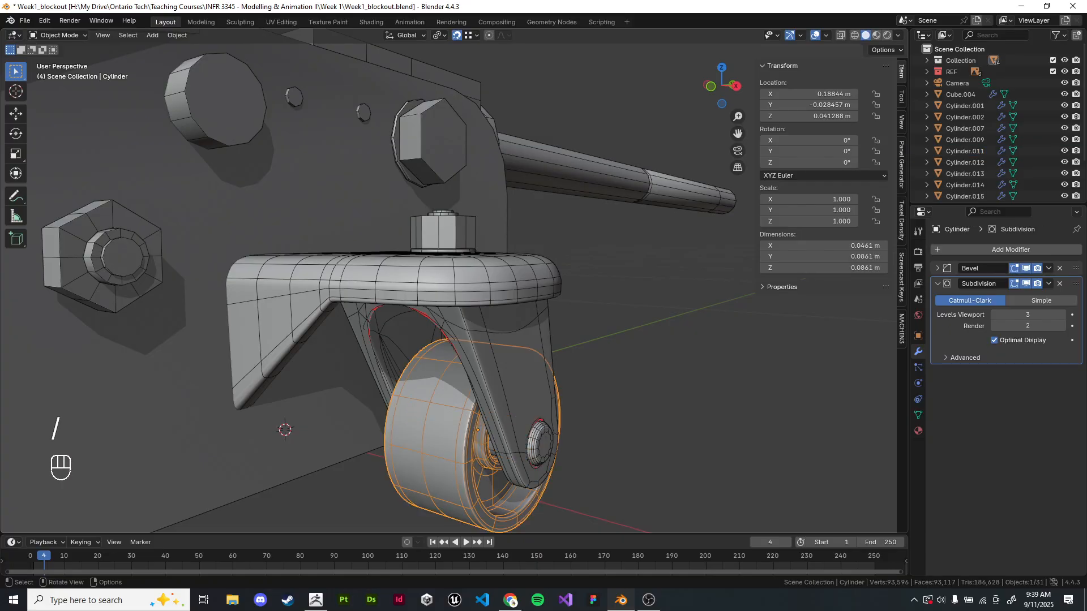
{"action": "left_click", "coordinate": [538, 444]}
{"action": "left_click", "coordinate": [594, 430]}
{"action": "scroll", "coordinate": [453, 311], "scroll_direction": "down", "scroll_amount": 3}
{"action": "left_click", "coordinate": [283, 269]}
{"action": "scroll", "coordinate": [452, 311], "scroll_direction": "down", "scroll_amount": 4}
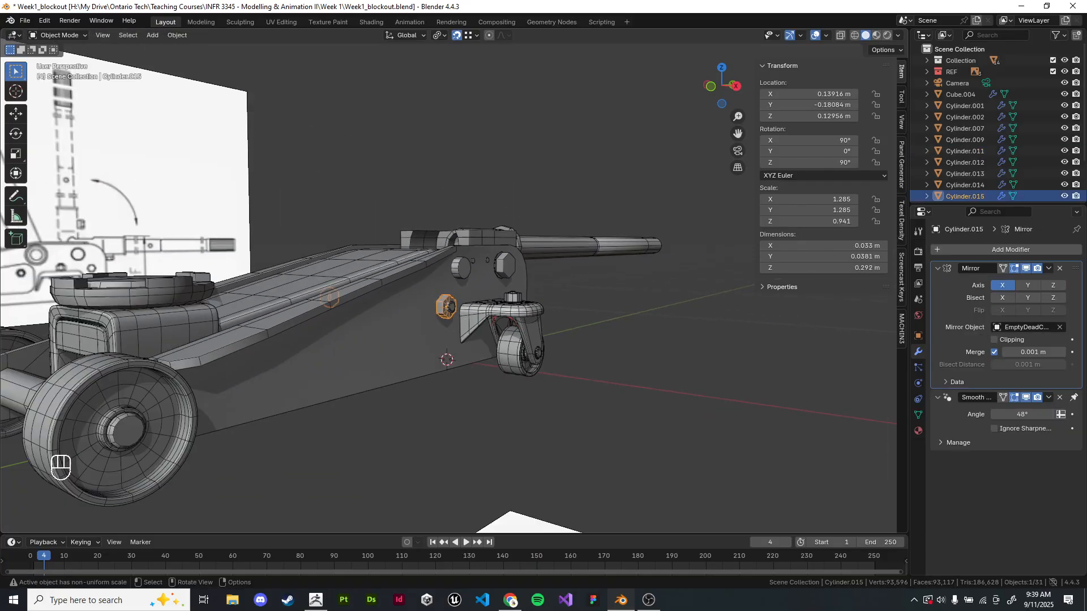
{"action": "left_click", "coordinate": [566, 368]}
{"action": "middle_click_drag", "start_coordinate": [509, 311], "coordinate": [448, 282]}
{"action": "left_click", "coordinate": [425, 272]}
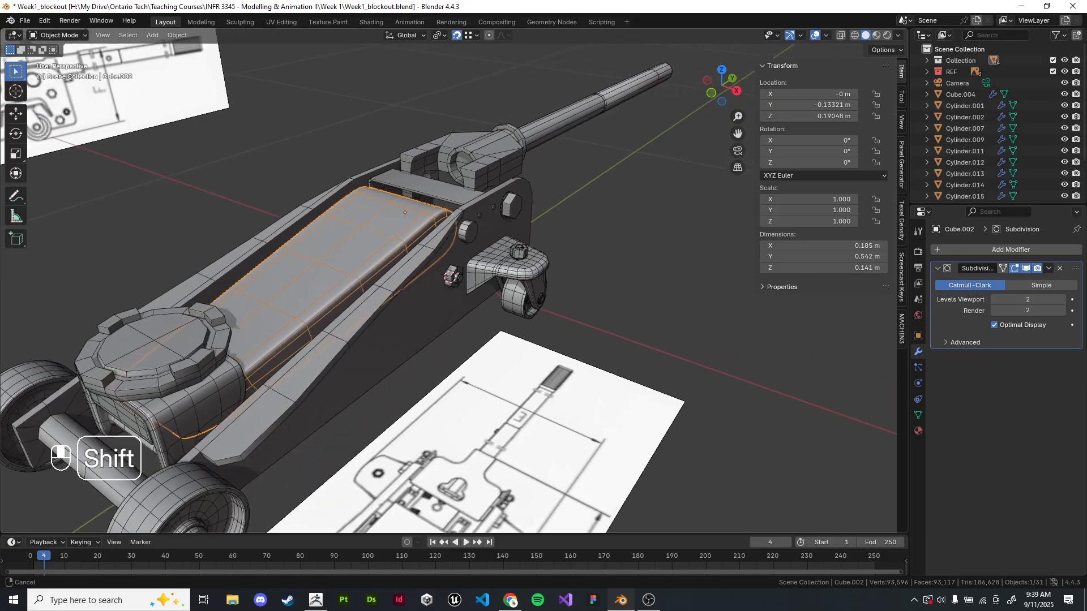
{"action": "scroll", "coordinate": [453, 280], "scroll_direction": "up", "scroll_amount": 5}
{"action": "scroll", "coordinate": [452, 280], "scroll_direction": "down", "scroll_amount": 4}
- Remove the Bevel and Subdivision modifiers from the caster fork
{"action": "left_click", "coordinate": [612, 294]}
{"action": "middle_click_drag", "start_coordinate": [566, 317], "coordinate": [504, 260]}
{"action": "scroll", "coordinate": [509, 272], "scroll_direction": "up", "scroll_amount": 3}
{"action": "left_click", "coordinate": [541, 314]}
{"action": "left_click", "coordinate": [1059, 268]}
{"action": "left_click", "coordinate": [1059, 268]}
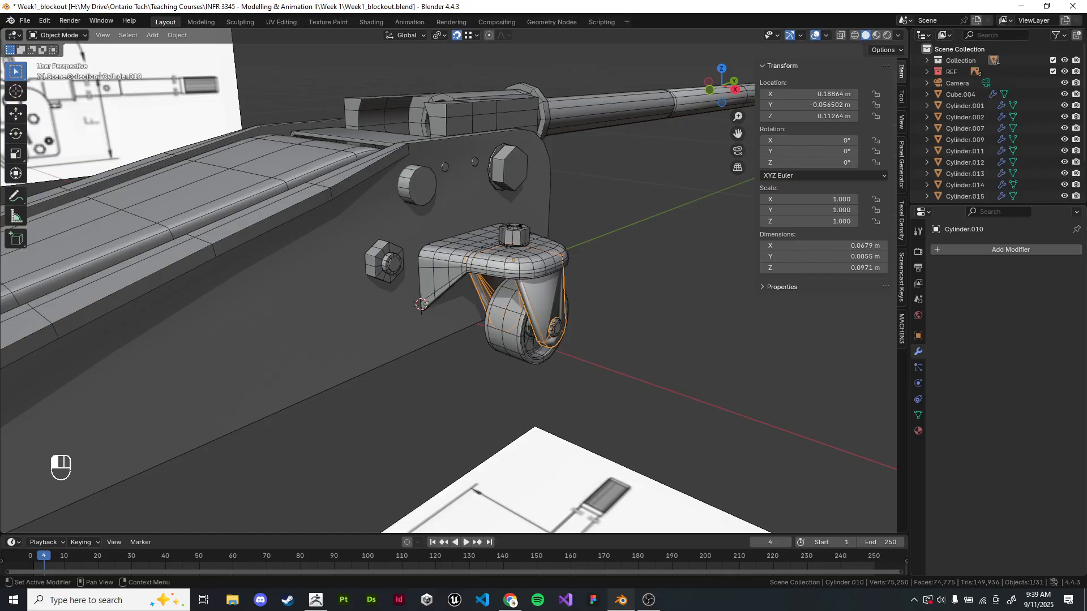
- Isolate the caster fork and set the mean bevel weight of all its edges to 0
{"action": "key", "text": "slash"}
{"action": "key", "text": "Tab"}
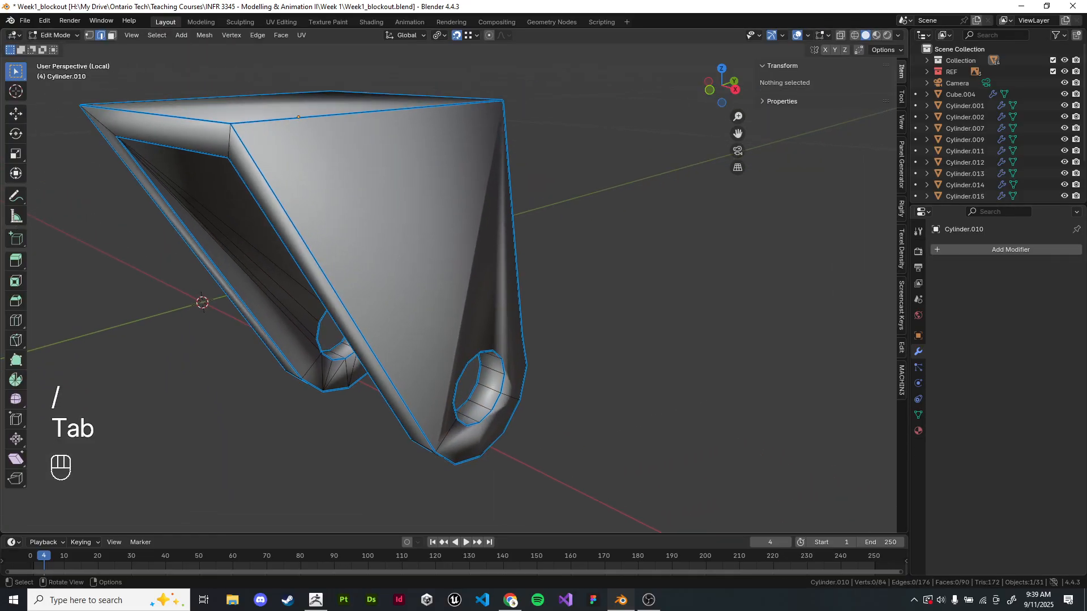
{"action": "key", "text": "a"}
{"action": "left_click", "coordinate": [822, 191]}
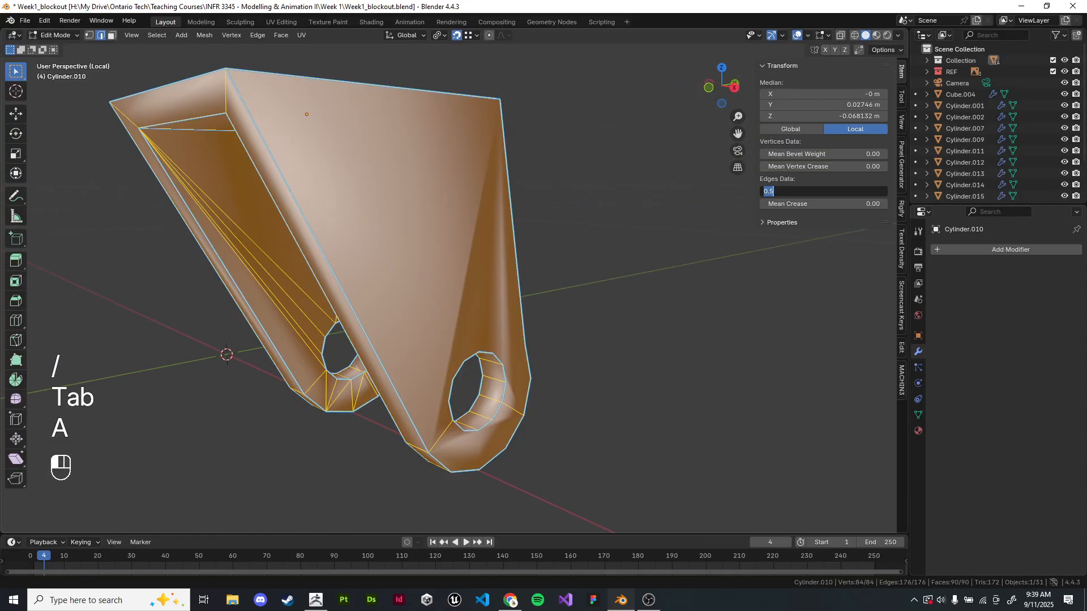
{"action": "type", "text": "0"}
{"action": "key", "text": "Return"}
{"action": "key", "text": "Tab"}
- Apply Shade Auto Smooth to the caster fork and leave local view
{"action": "right_click", "coordinate": [498, 240]}
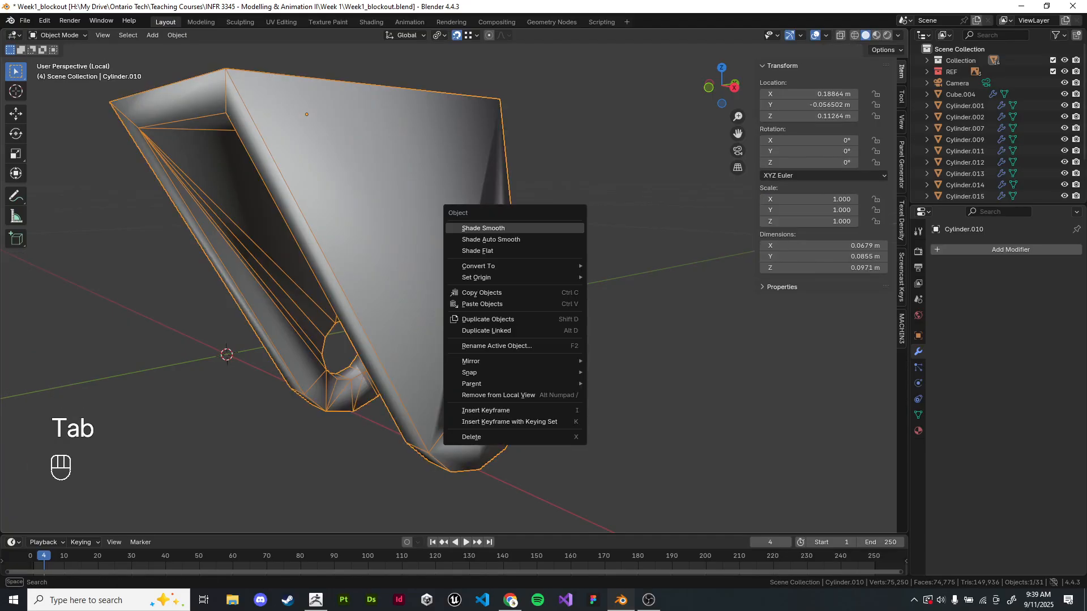
{"action": "left_click", "coordinate": [490, 240]}
{"action": "key", "text": "slash"}
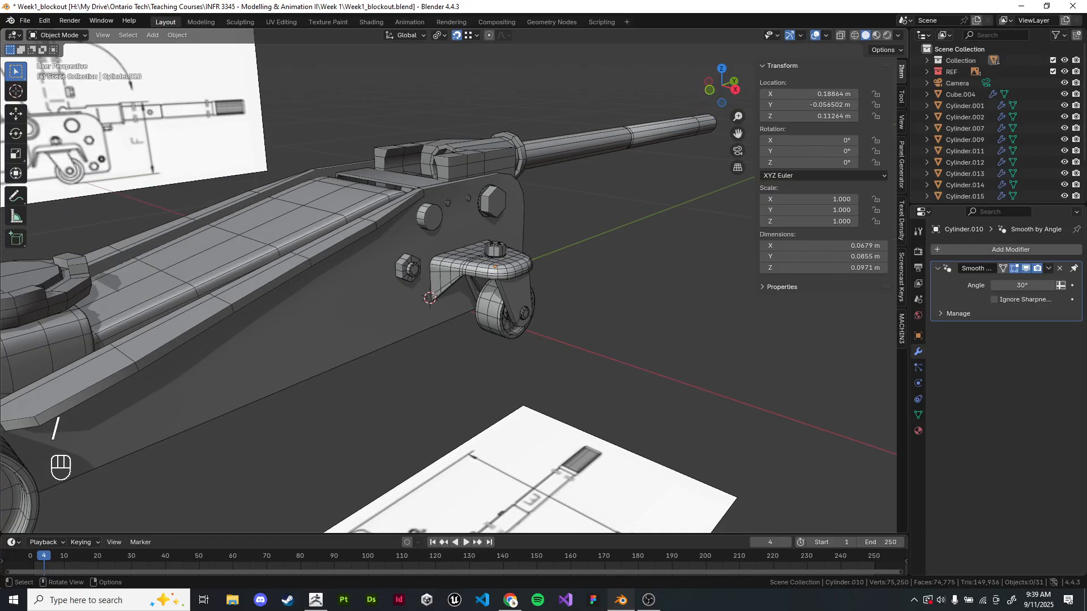
- Add a Mirror modifier to the caster fork on the X axis, using the dead-center empty as the mirror object
{"action": "left_click", "coordinate": [515, 295]}
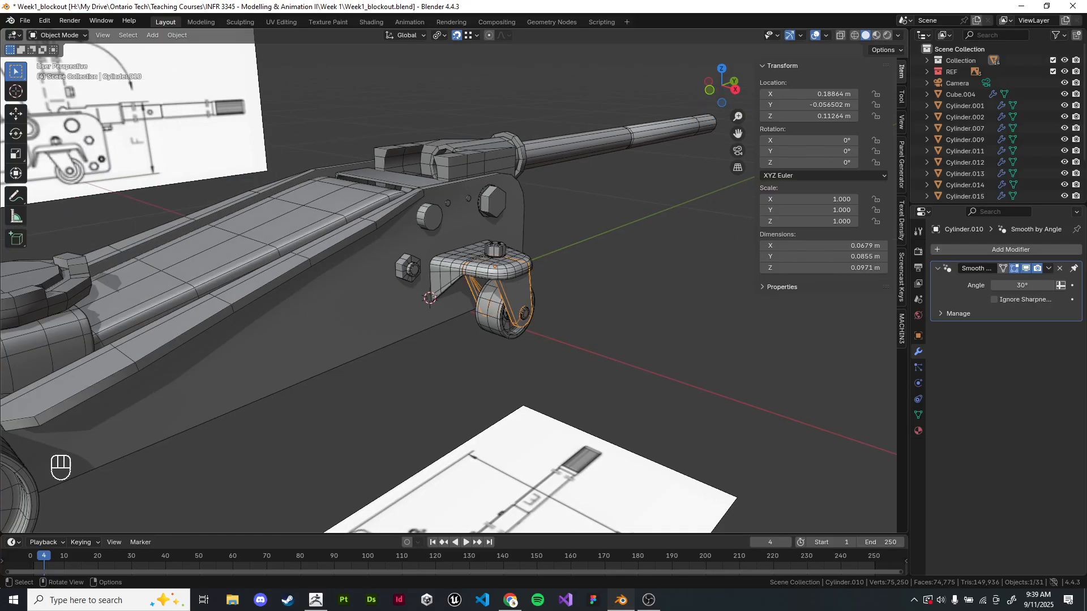
{"action": "left_click", "coordinate": [1009, 249]}
{"action": "type", "text": "mir"}
{"action": "key", "text": "Return"}
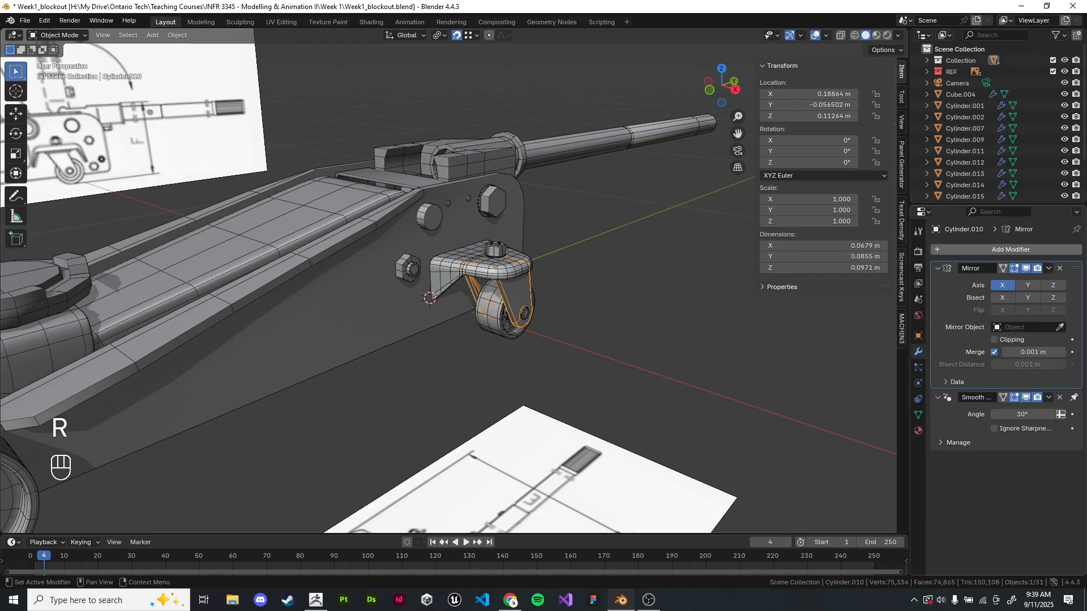
{"action": "left_click", "coordinate": [1025, 327]}
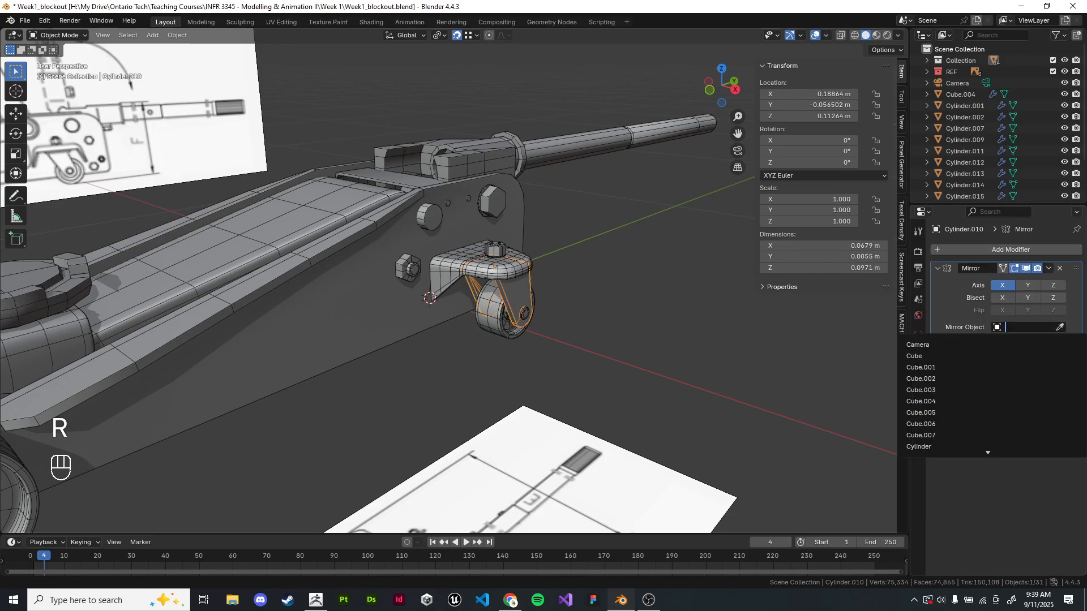
{"action": "type", "text": "dead"}
{"action": "left_click", "coordinate": [934, 344]}
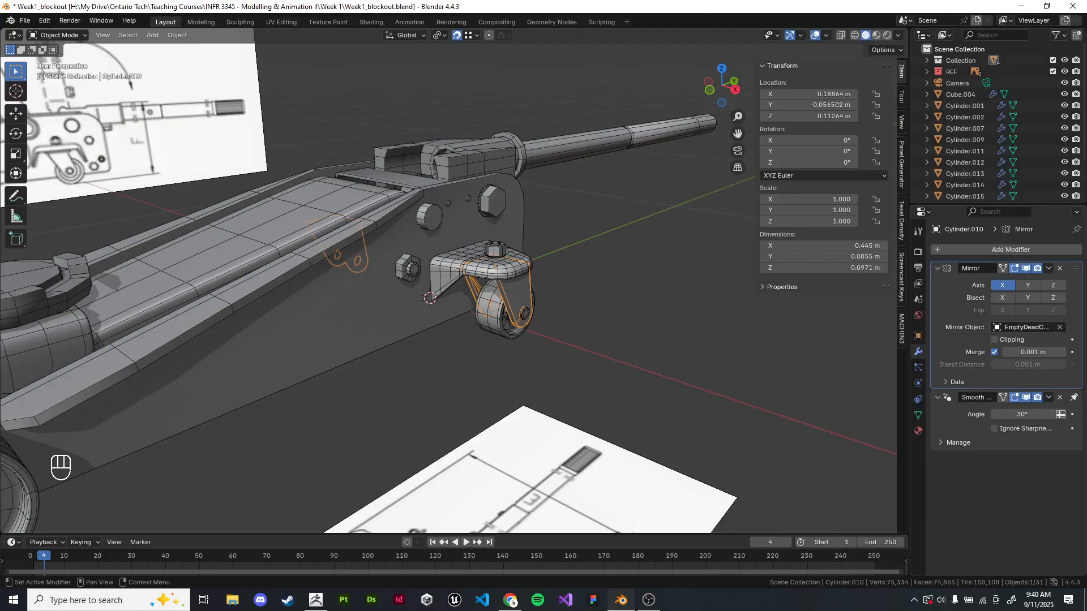
{"action": "left_click", "coordinate": [594, 362]}
- Examine the caster fork, wheel and mounting bracket up close and in the context of the whole jack
{"action": "middle_click_drag", "start_coordinate": [595, 362], "coordinate": [646, 359], "text": "shift"}
{"action": "scroll", "coordinate": [453, 280], "scroll_direction": "down", "scroll_amount": 2}
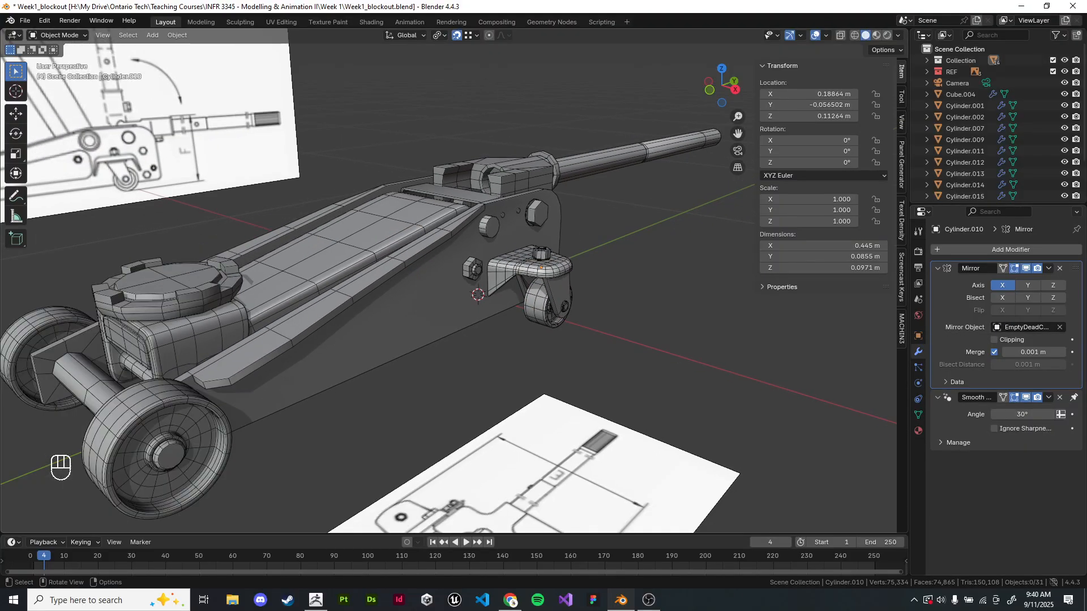
{"action": "scroll", "coordinate": [452, 281], "scroll_direction": "up", "scroll_amount": 3}
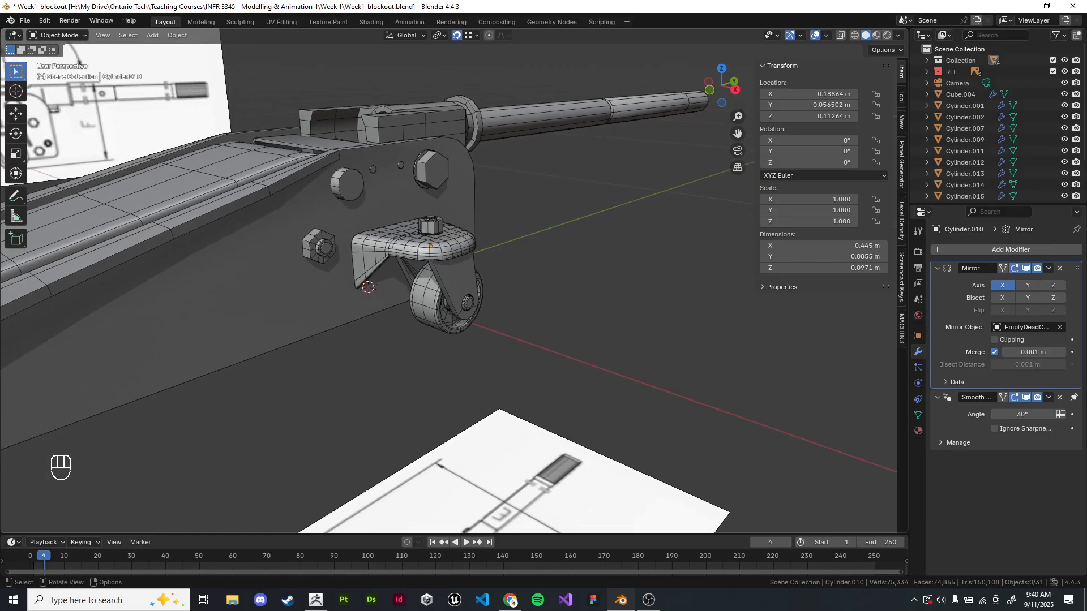
{"action": "middle_click_drag", "start_coordinate": [453, 280], "coordinate": [428, 281], "text": "shift"}
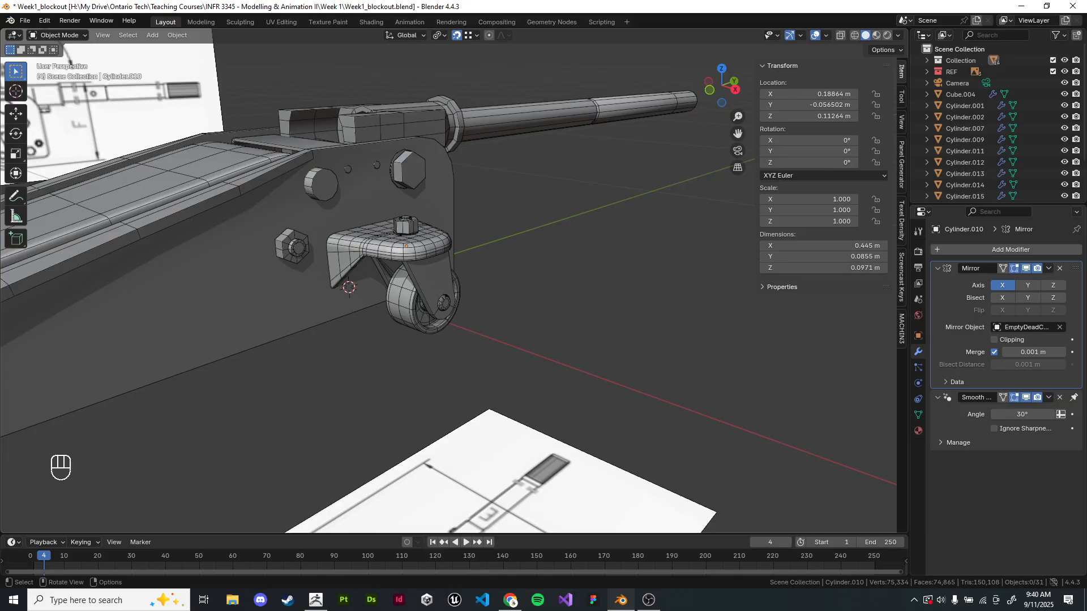
{"action": "scroll", "coordinate": [453, 280], "scroll_direction": "down", "scroll_amount": 3}
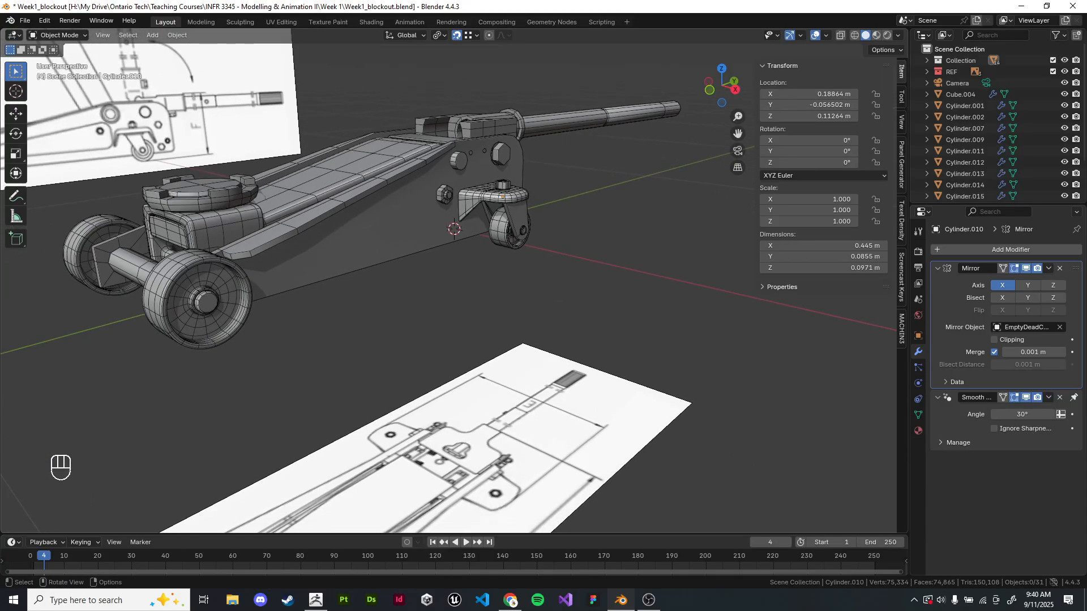
{"action": "middle_click_drag", "start_coordinate": [453, 280], "coordinate": [445, 386]}
{"action": "scroll", "coordinate": [453, 281], "scroll_direction": "down", "scroll_amount": 2}
{"action": "scroll", "coordinate": [453, 281], "scroll_direction": "up", "scroll_amount": 3}
{"action": "scroll", "coordinate": [453, 281], "scroll_direction": "up", "scroll_amount": 5}
{"action": "scroll", "coordinate": [452, 281], "scroll_direction": "up", "scroll_amount": 3}
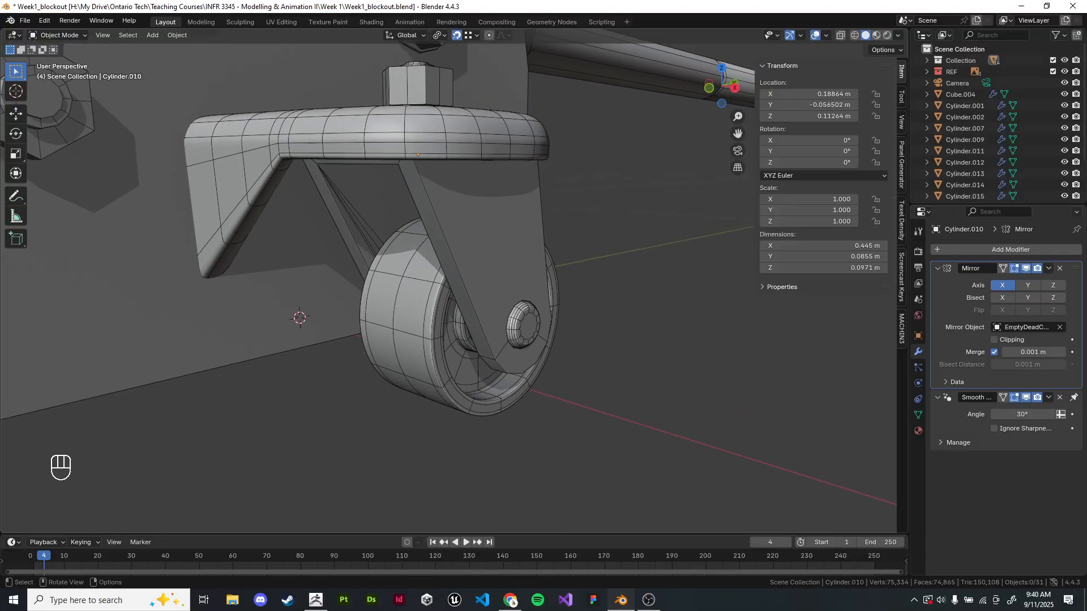
{"action": "left_click", "coordinate": [476, 226]}
{"action": "scroll", "coordinate": [453, 281], "scroll_direction": "down", "scroll_amount": 2}
{"action": "middle_click_drag", "start_coordinate": [532, 227], "coordinate": [558, 239], "text": "shift"}
{"action": "left_click", "coordinate": [588, 241]}
{"action": "scroll", "coordinate": [453, 280], "scroll_direction": "down", "scroll_amount": 5}
{"action": "middle_click_drag", "start_coordinate": [378, 145], "coordinate": [480, 132], "text": "shift"}
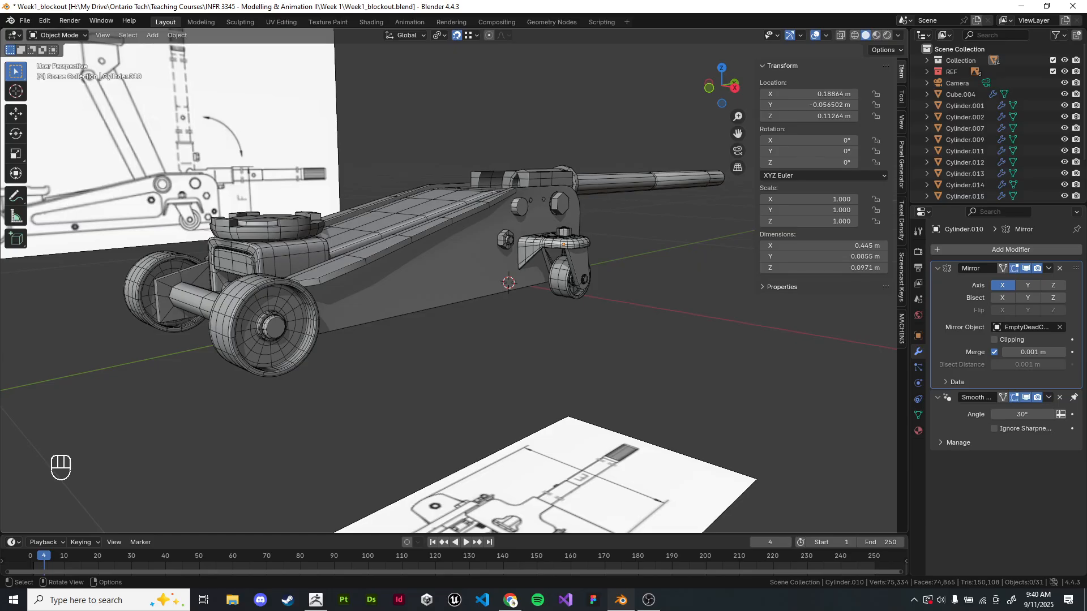
{"action": "middle_click_drag", "start_coordinate": [453, 281], "coordinate": [478, 302]}
{"action": "scroll", "coordinate": [453, 281], "scroll_direction": "down", "scroll_amount": 1}
{"action": "scroll", "coordinate": [453, 281], "scroll_direction": "down", "scroll_amount": 1}
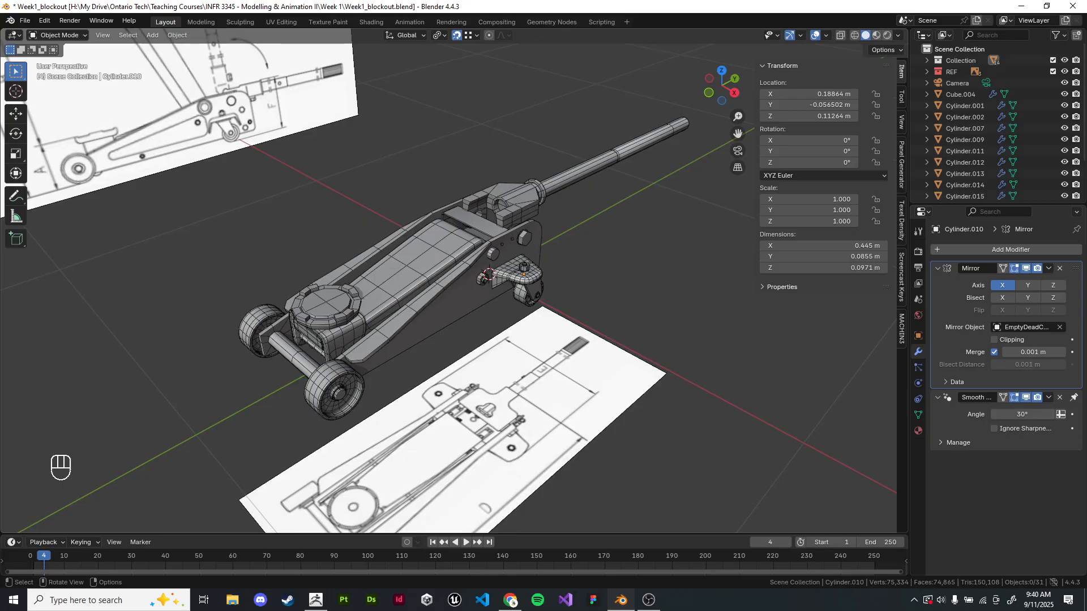
{"action": "left_click", "coordinate": [649, 600]}
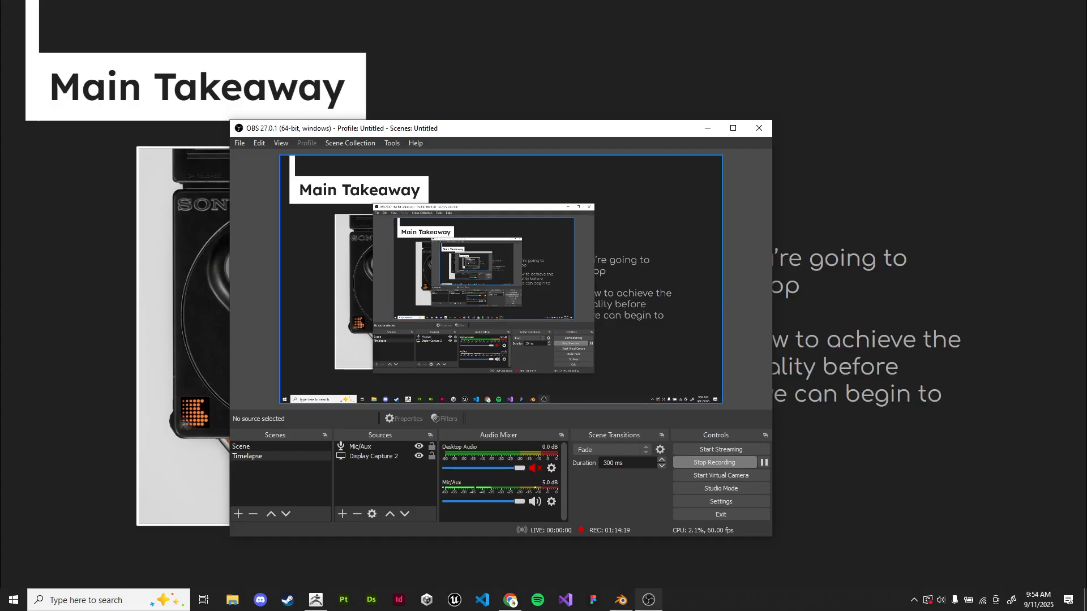
{"action": "mouse_move", "coordinate": [679, 124]}
{"action": "left_mouse_down"}
{"action": "mouse_move", "coordinate": [690, 148]}
{"action": "mouse_move", "coordinate": [698, 124]}
{"action": "left_mouse_up"}
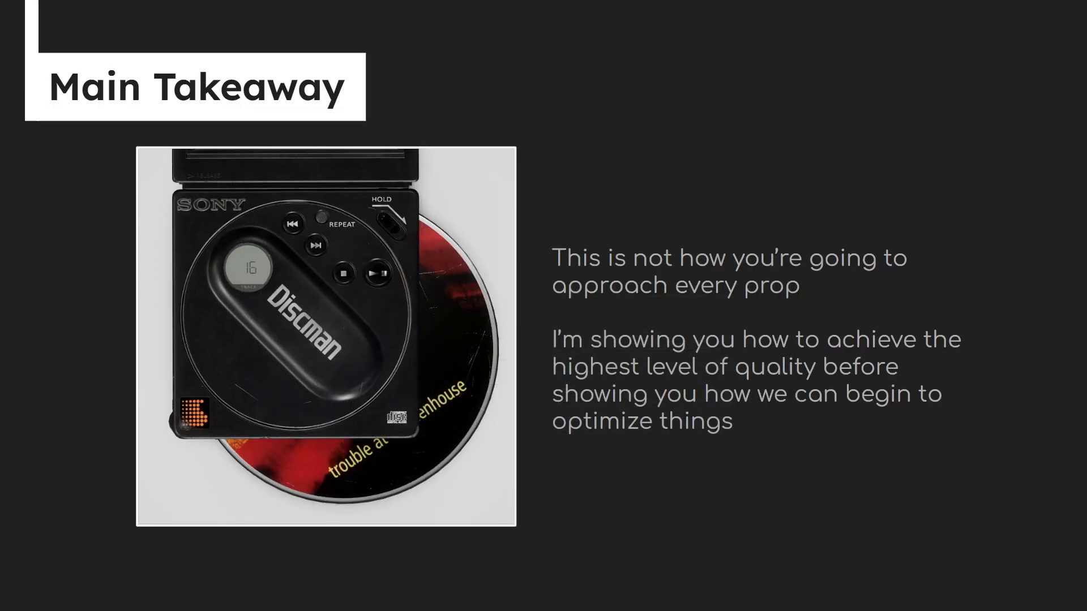
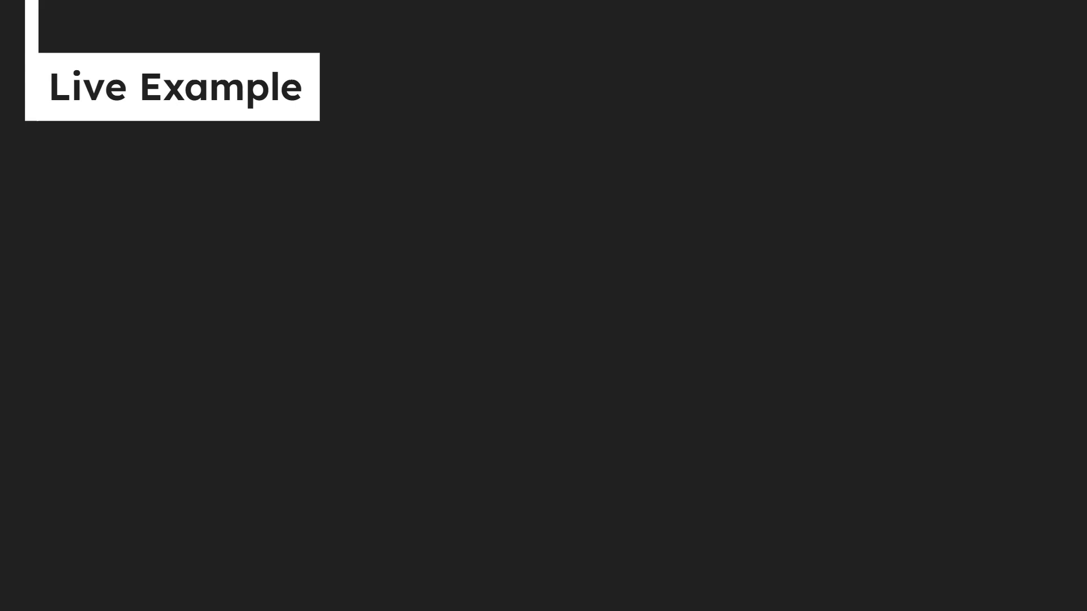
- Exit the slideshow, switch to Blender, and duplicate the jack's side frame, moving the copy up to about 1.46 m on Z
{"action": "key", "text": "Escape"}
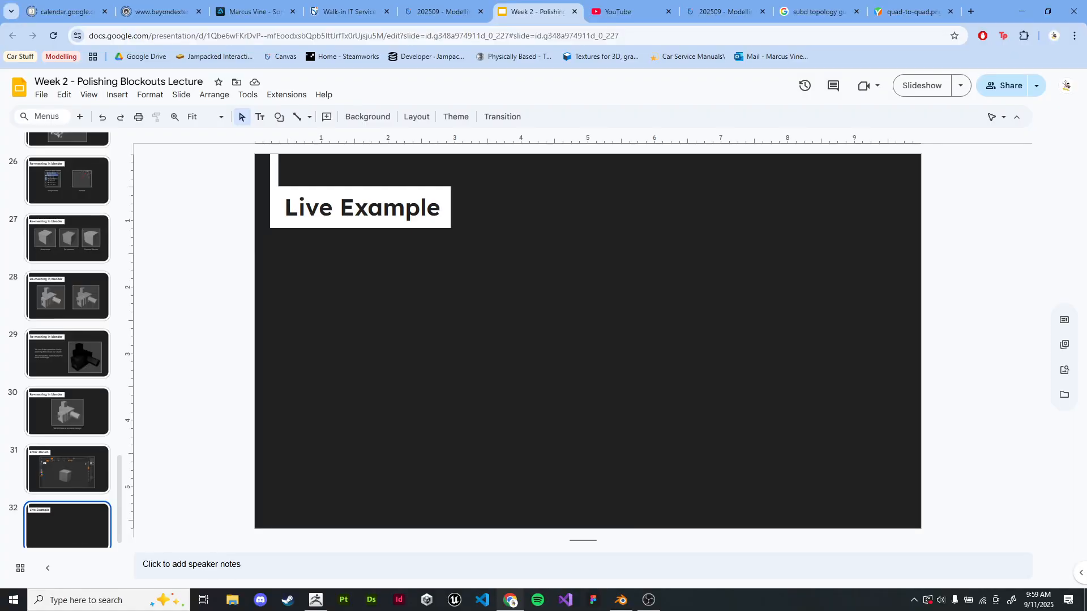
{"action": "left_click", "coordinate": [1021, 10]}
{"action": "left_click", "coordinate": [403, 318]}
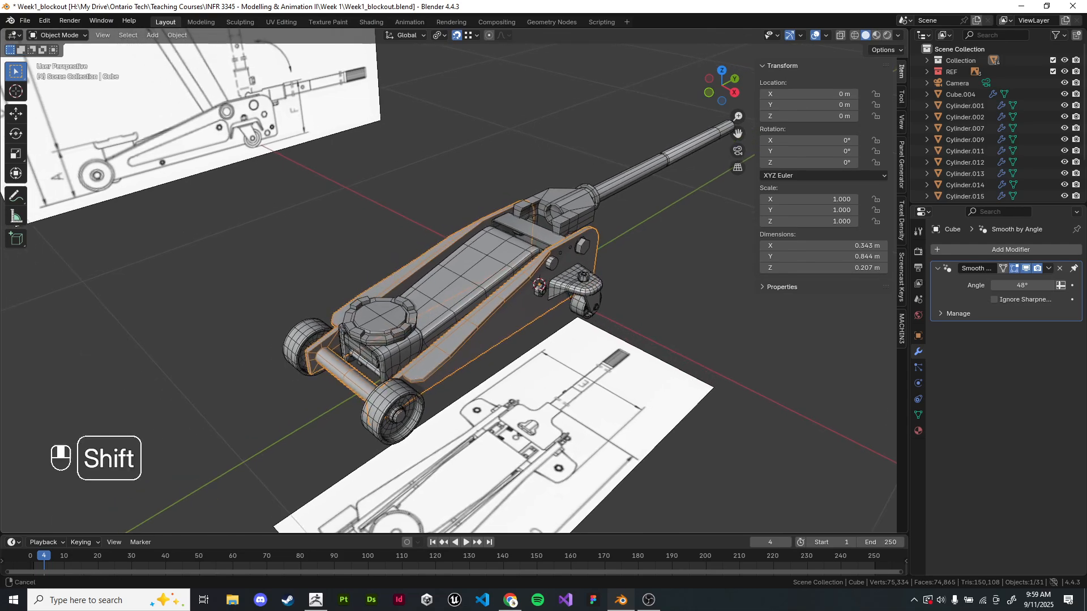
{"action": "key", "text": "slash"}
{"action": "middle_click_drag", "start_coordinate": [539, 273], "coordinate": [465, 121], "text": "shift"}
{"action": "key", "text": "shift+d"}
{"action": "right_click", "coordinate": [485, 291]}
{"action": "scroll", "coordinate": [464, 284], "scroll_direction": "down", "scroll_amount": 7}
{"action": "key", "text": "g"}
{"action": "left_click", "coordinate": [466, 121]}
{"action": "key", "text": "slash"}
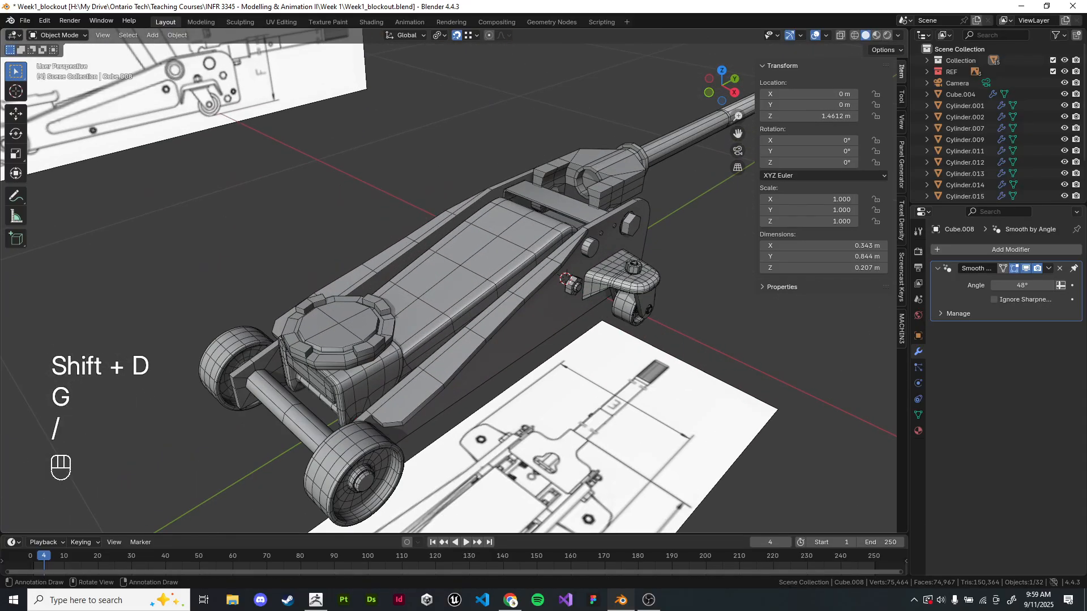
- Put the duplicated side frame into Sculpt Mode and open the Remesh settings
{"action": "scroll", "coordinate": [452, 283], "scroll_direction": "down", "scroll_amount": 5}
{"action": "key", "text": "KP_Decimal"}
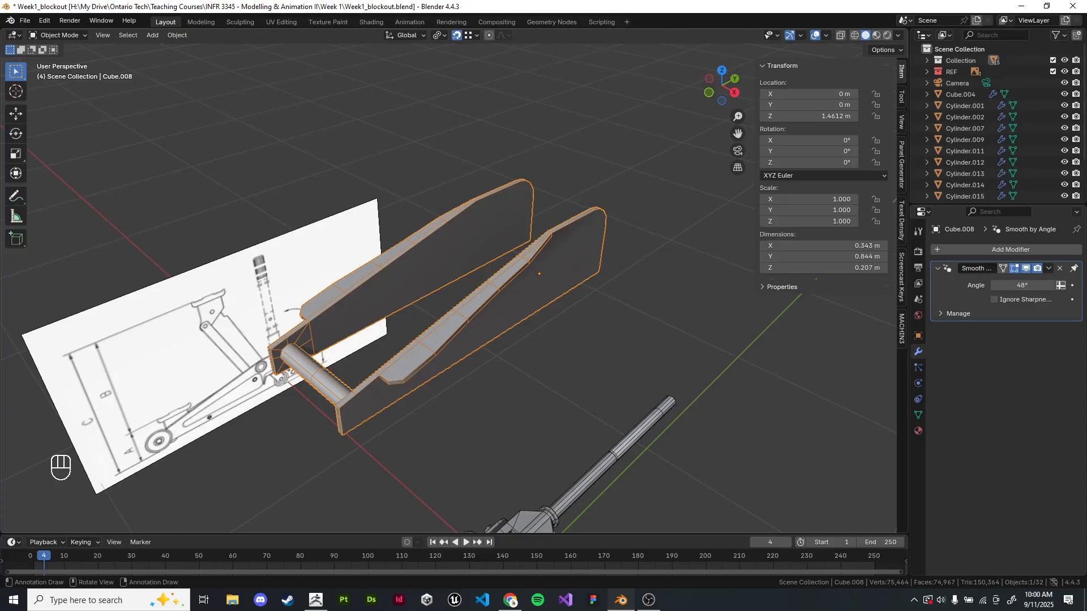
{"action": "mouse_move", "coordinate": [539, 306]}
{"action": "middle_mouse_down"}
{"action": "mouse_move", "coordinate": [515, 308]}
{"action": "mouse_move", "coordinate": [515, 283]}
{"action": "mouse_move", "coordinate": [586, 263]}
{"action": "mouse_move", "coordinate": [566, 302]}
{"action": "mouse_move", "coordinate": [566, 266]}
{"action": "mouse_move", "coordinate": [594, 294]}
{"action": "mouse_move", "coordinate": [583, 305]}
{"action": "mouse_move", "coordinate": [586, 290]}
{"action": "middle_mouse_up"}
{"action": "left_click", "coordinate": [57, 36]}
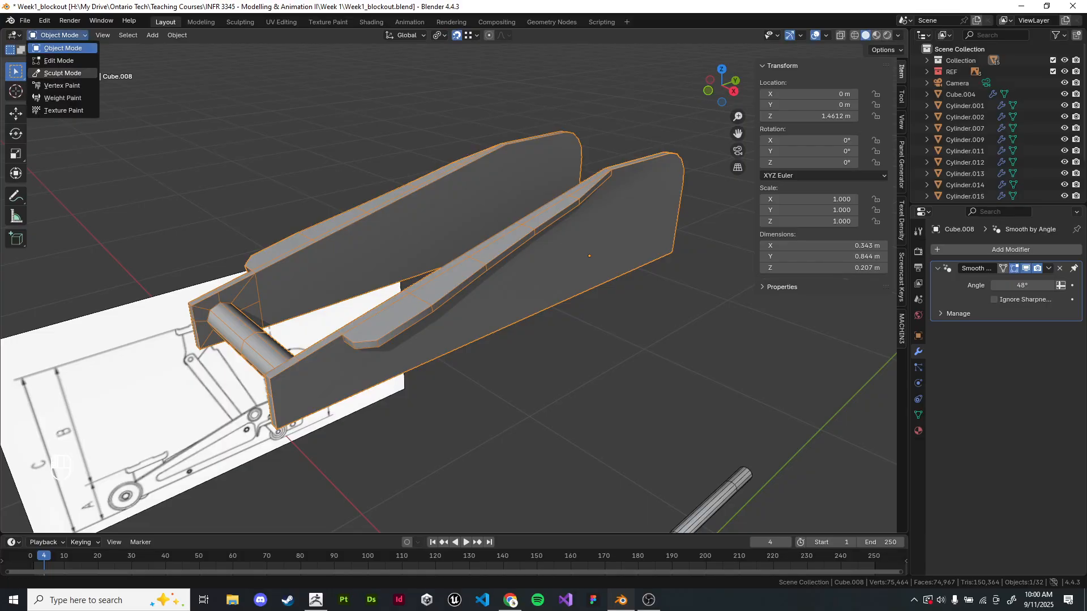
{"action": "left_click", "coordinate": [57, 73]}
{"action": "mouse_move", "coordinate": [530, 253]}
{"action": "middle_mouse_down"}
{"action": "mouse_move", "coordinate": [543, 226]}
{"action": "mouse_move", "coordinate": [530, 253]}
{"action": "mouse_move", "coordinate": [550, 249]}
{"action": "middle_mouse_up"}
{"action": "mouse_move", "coordinate": [444, 256]}
{"action": "middle_mouse_down"}
{"action": "mouse_move", "coordinate": [552, 240]}
{"action": "mouse_move", "coordinate": [445, 249]}
{"action": "mouse_move", "coordinate": [431, 261]}
{"action": "mouse_move", "coordinate": [453, 269]}
{"action": "mouse_move", "coordinate": [564, 201]}
{"action": "mouse_move", "coordinate": [626, 204]}
{"action": "middle_mouse_up"}
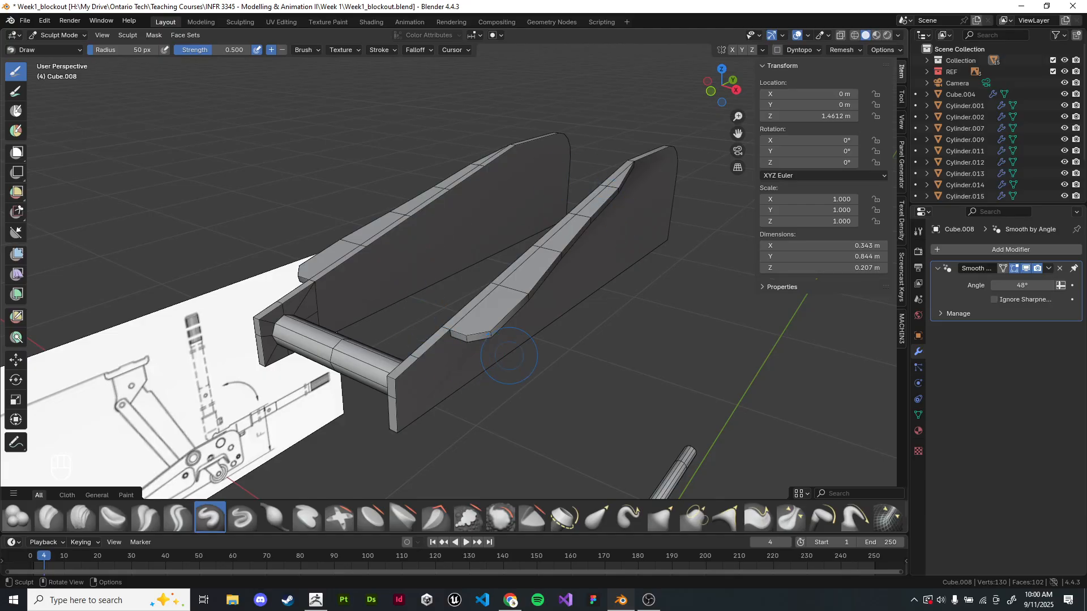
{"action": "middle_click_drag", "start_coordinate": [593, 300], "coordinate": [583, 194]}
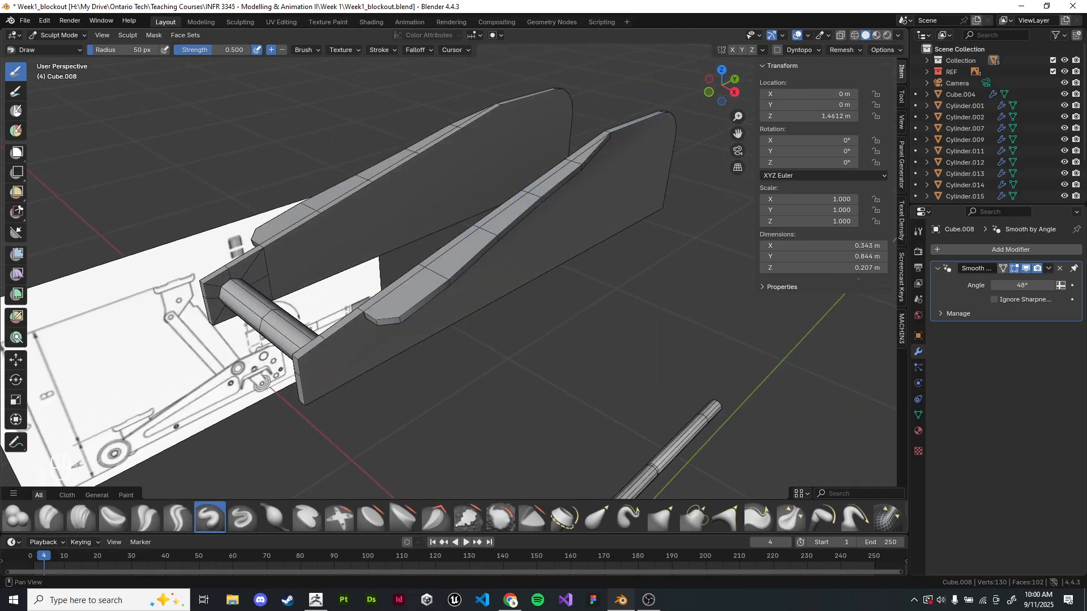
{"action": "left_click", "coordinate": [841, 50]}
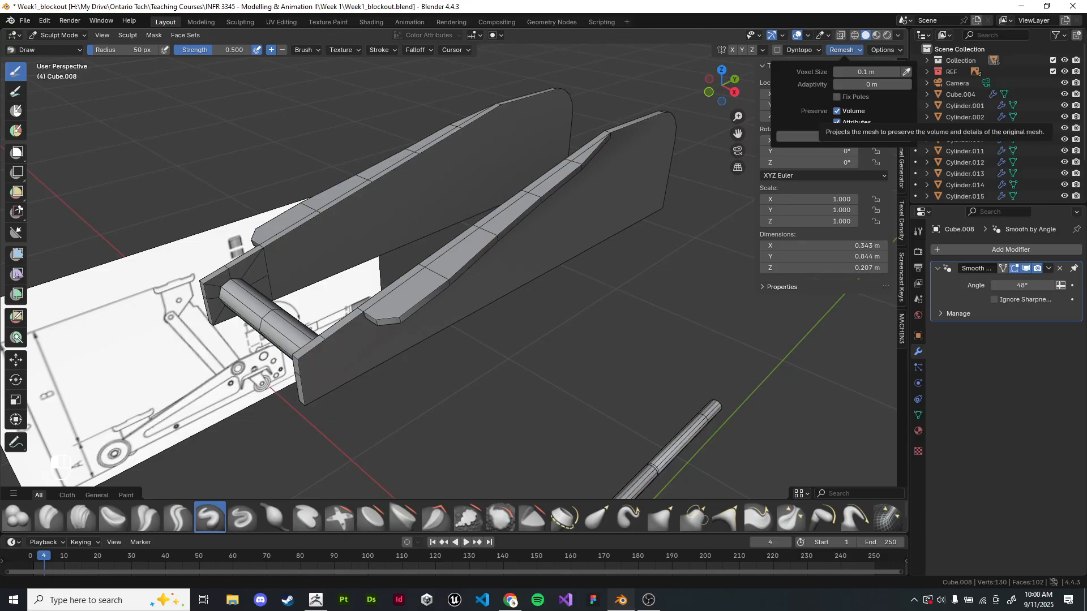
- Switch to the Google Slides lecture and present it from slide 27
{"action": "key", "text": "alt+Tab"}
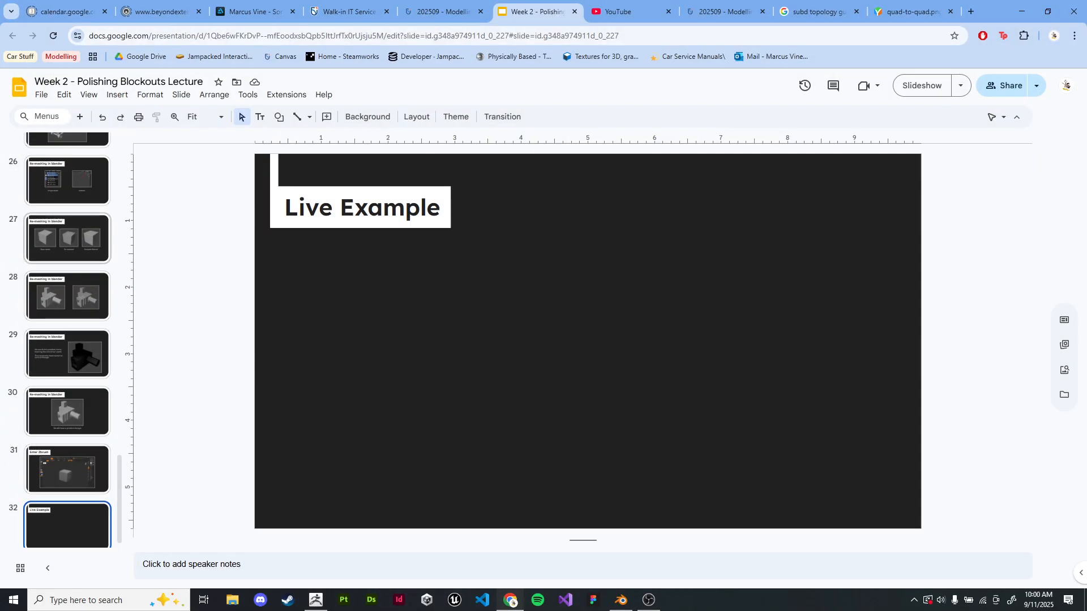
{"action": "left_click", "coordinate": [67, 238]}
{"action": "left_click", "coordinate": [921, 86]}
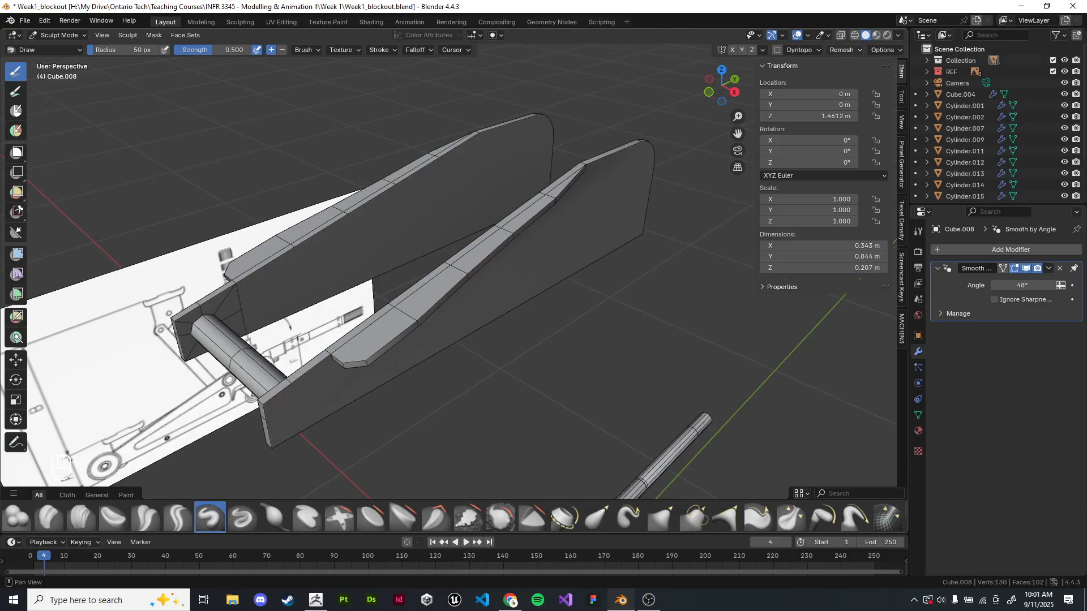
- Review the Remesh voxel size setting for the duplicated frame in Blender, then return to Object Mode
{"action": "left_click", "coordinate": [842, 50]}
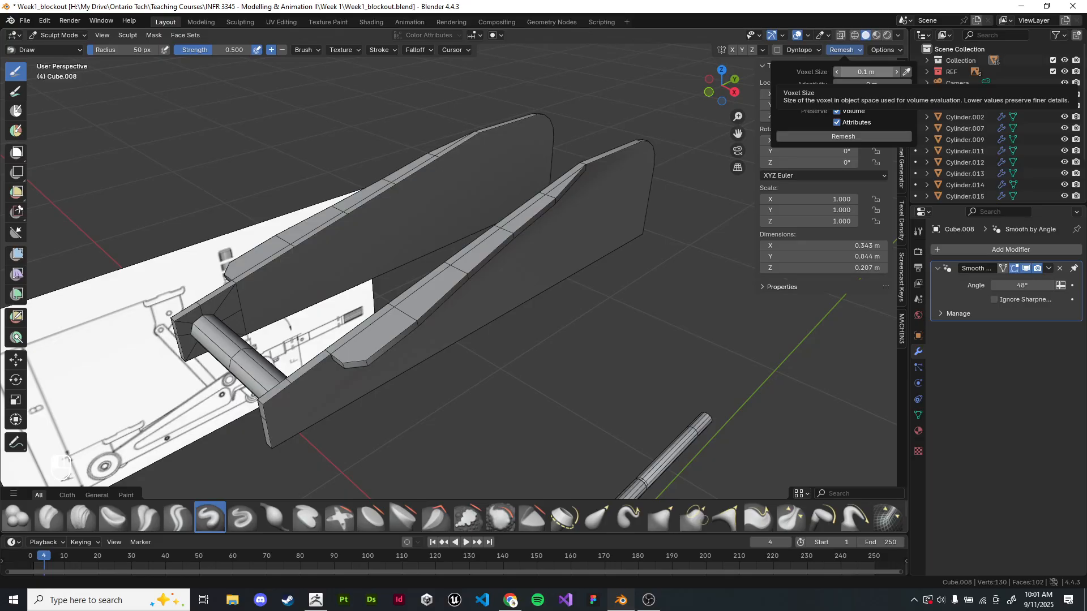
{"action": "key", "text": "Tab"}
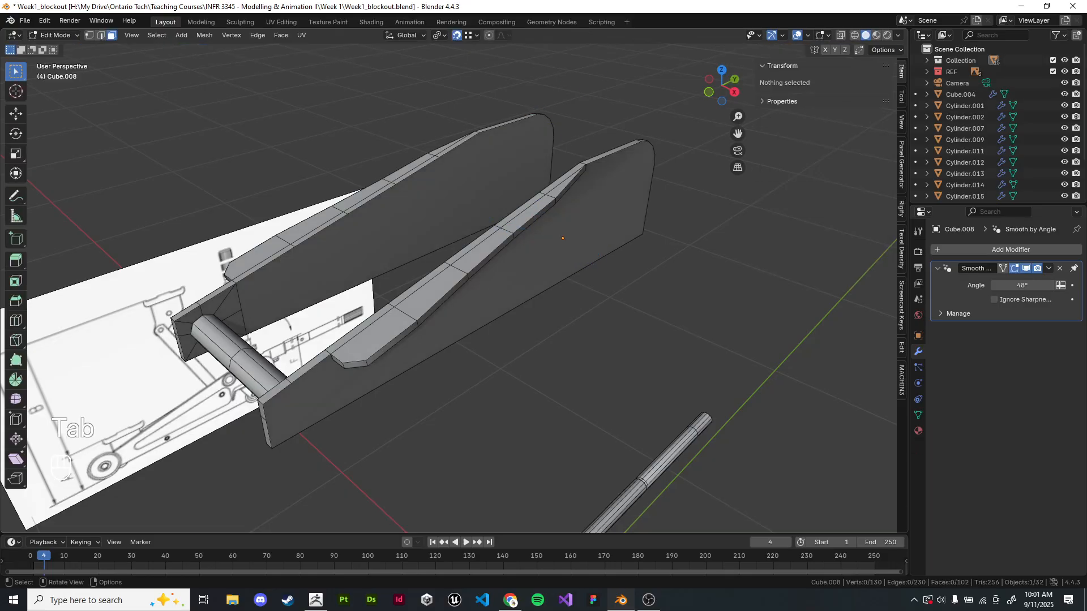
{"action": "key", "text": "Tab"}
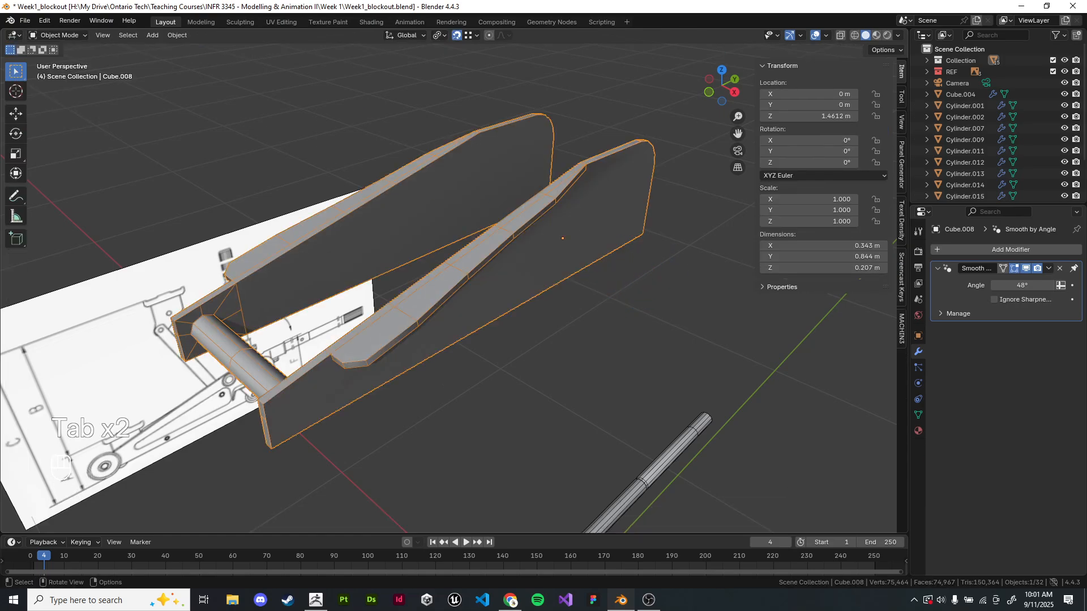
{"action": "middle_click_drag", "start_coordinate": [509, 272], "coordinate": [452, 277]}
{"action": "scroll", "coordinate": [510, 271], "scroll_direction": "up", "scroll_amount": 2}
{"action": "scroll", "coordinate": [453, 288], "scroll_direction": "down", "scroll_amount": 3}
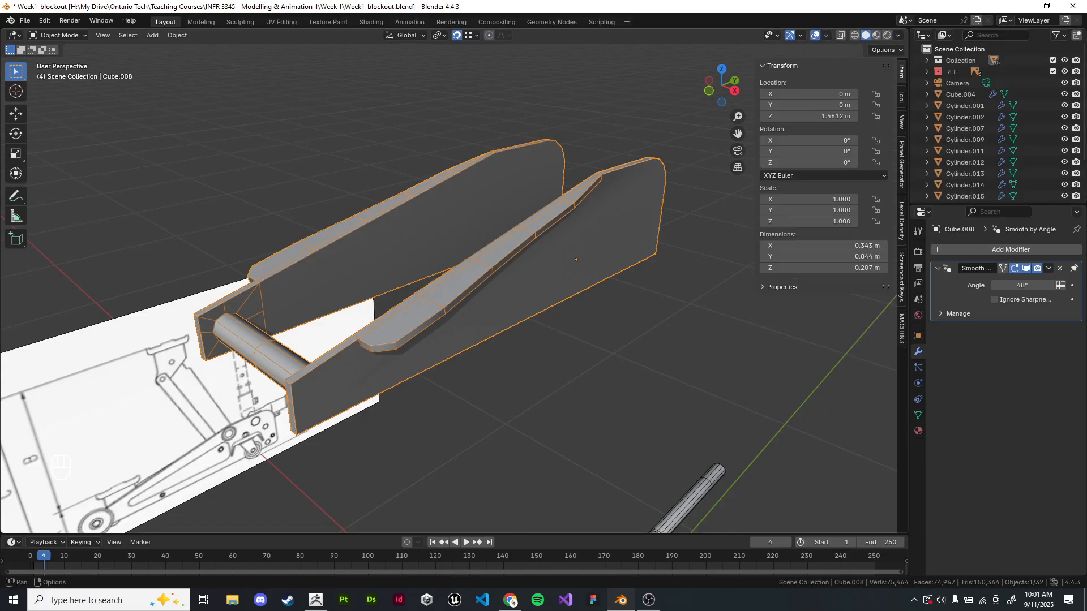
- Re-enter Sculpt Mode on the duplicated frame to check the Remesh settings, then go back to Object Mode
{"action": "left_click", "coordinate": [59, 35]}
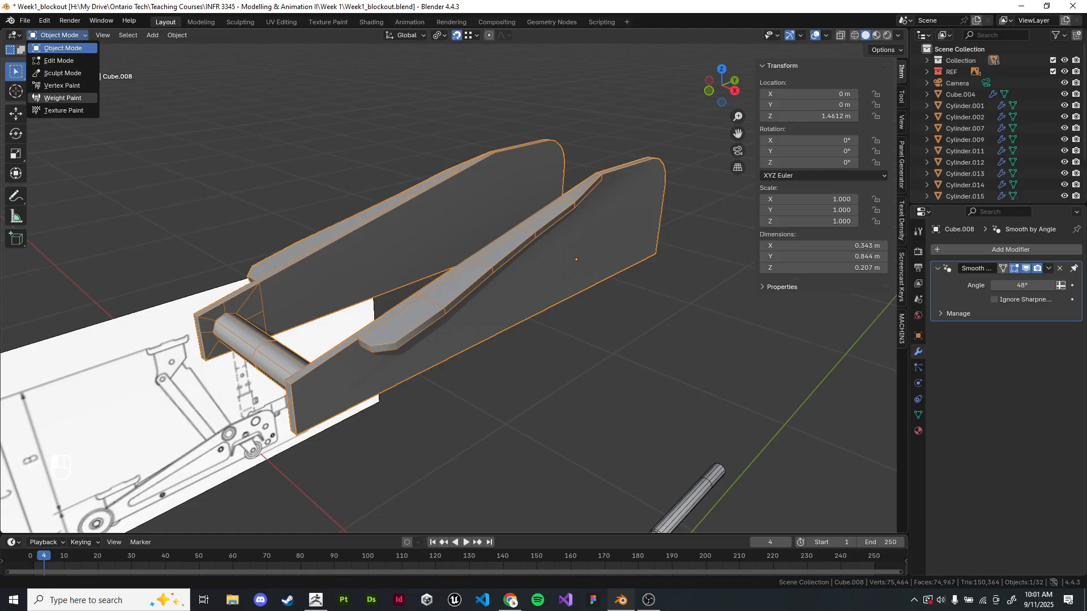
{"action": "left_click", "coordinate": [62, 73]}
{"action": "left_click", "coordinate": [842, 50]}
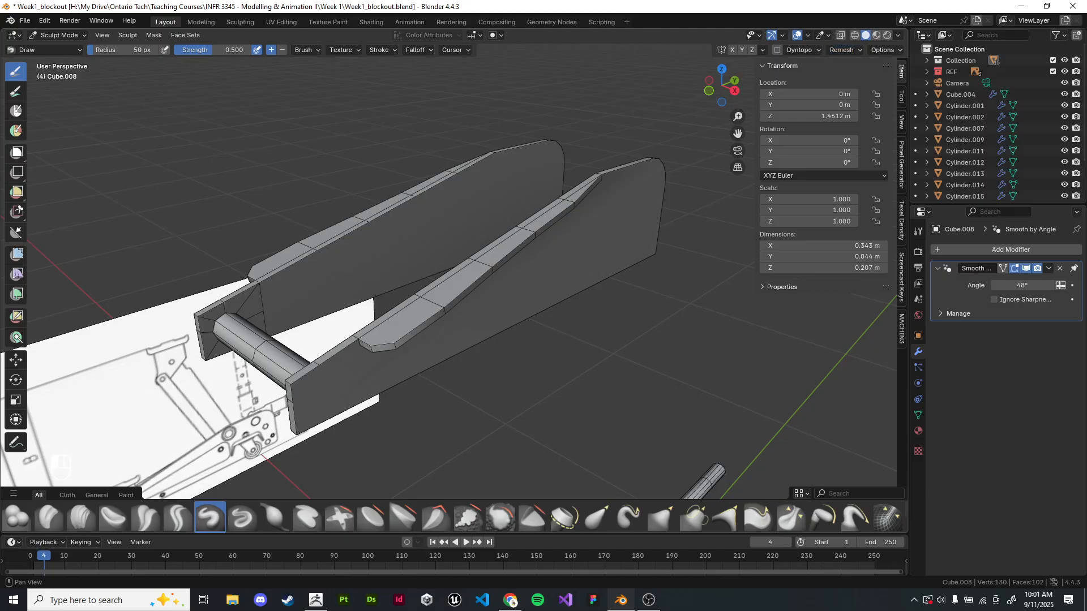
{"action": "left_click", "coordinate": [57, 35]}
{"action": "left_click", "coordinate": [57, 48]}
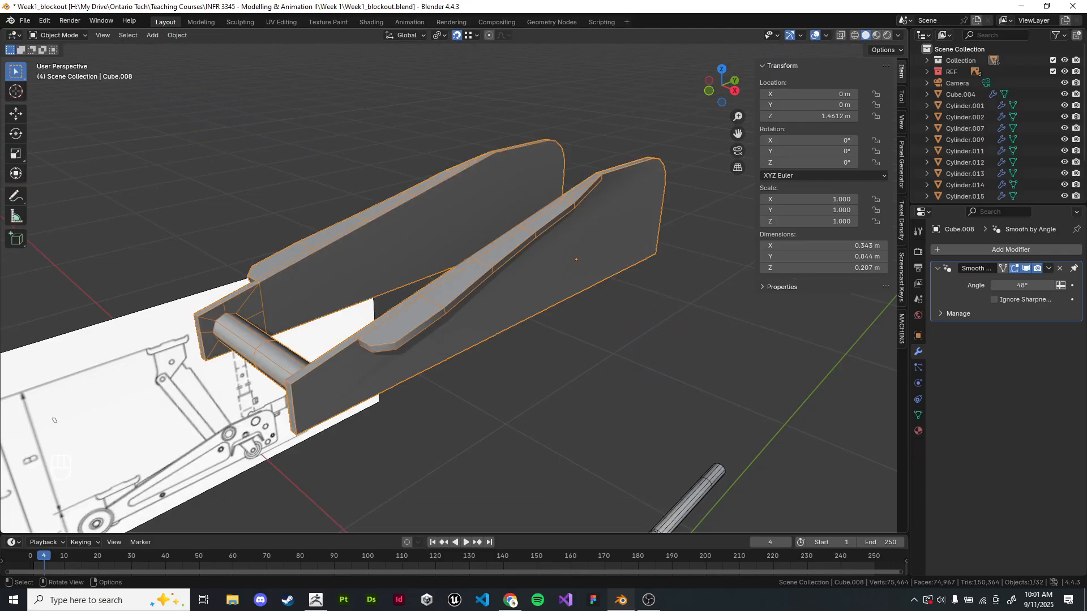
- Snap the 3D cursor to the duplicated frame's origin, add a cube there and scale it to about 0.293 m per side
{"action": "key", "text": "shift+a"}
{"action": "key", "text": "shift+s"}
{"action": "left_click", "coordinate": [591, 288]}
{"action": "key", "text": "shift+a"}
{"action": "mouse_move", "coordinate": [580, 285]}
{"action": "left_click", "coordinate": [684, 296]}
{"action": "key", "text": "s"}
{"action": "left_click", "coordinate": [561, 254]}
- Move the cube to about -0.044 m on X and 0.657 m on Y, near the frame's rounded ends
{"action": "scroll", "coordinate": [561, 254], "scroll_direction": "down", "scroll_amount": 4}
{"action": "key", "text": "g"}
{"action": "middle_click", "coordinate": [591, 266]}
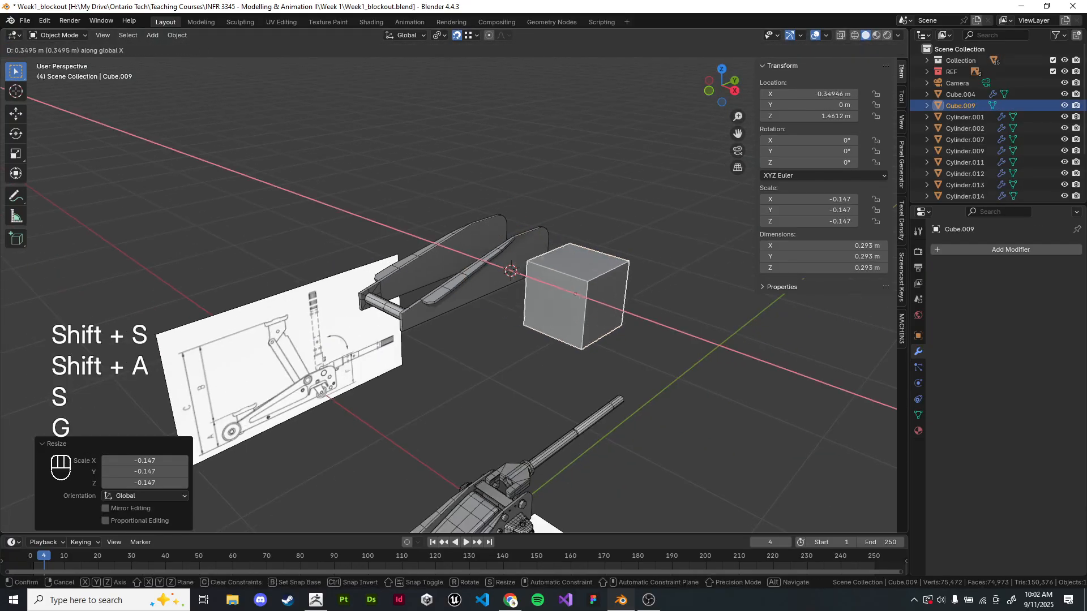
{"action": "left_click", "coordinate": [552, 250]}
{"action": "key", "text": "g"}
{"action": "middle_click", "coordinate": [611, 226]}
{"action": "left_click", "coordinate": [629, 217]}
- Stretch the cube along Y by a factor of about 3.36 into a long box about 0.985 m long
{"action": "scroll", "coordinate": [623, 209], "scroll_direction": "up", "scroll_amount": 2}
{"action": "key", "text": "s"}
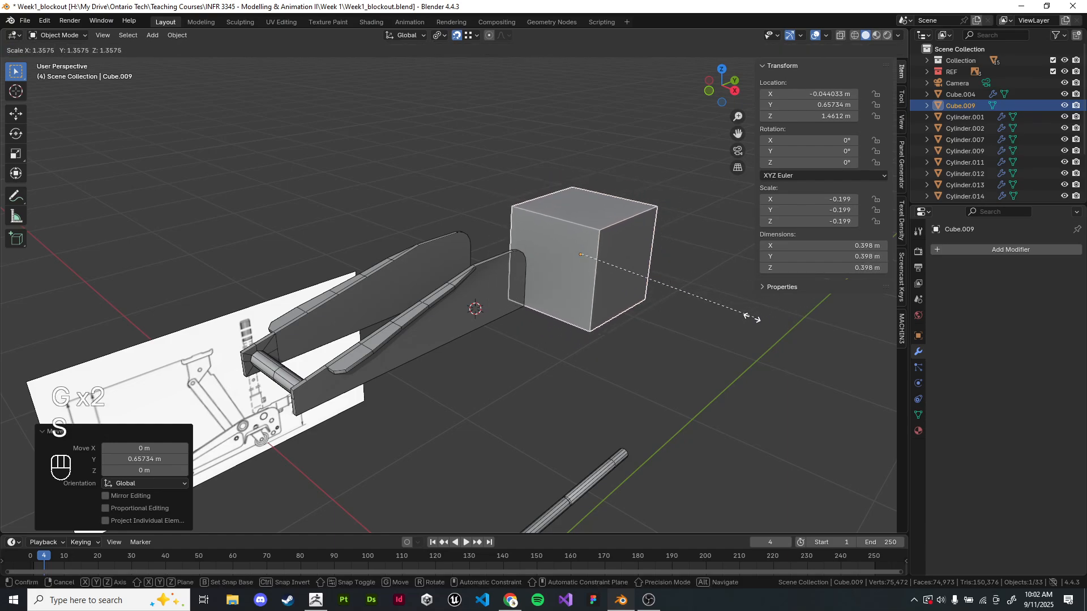
{"action": "key", "text": "x"}
{"action": "key", "text": "y"}
{"action": "left_click", "coordinate": [128, 341]}
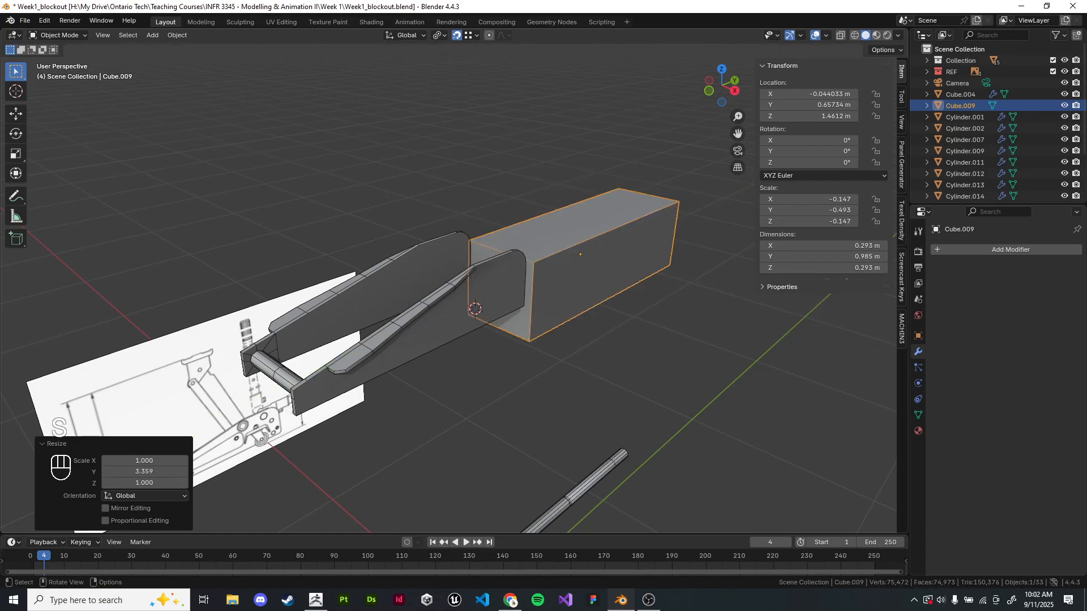
- Shift the box along X to about -0.047 m and raise it about 0.064 m along Z
{"action": "key", "text": "g"}
{"action": "key", "text": "x"}
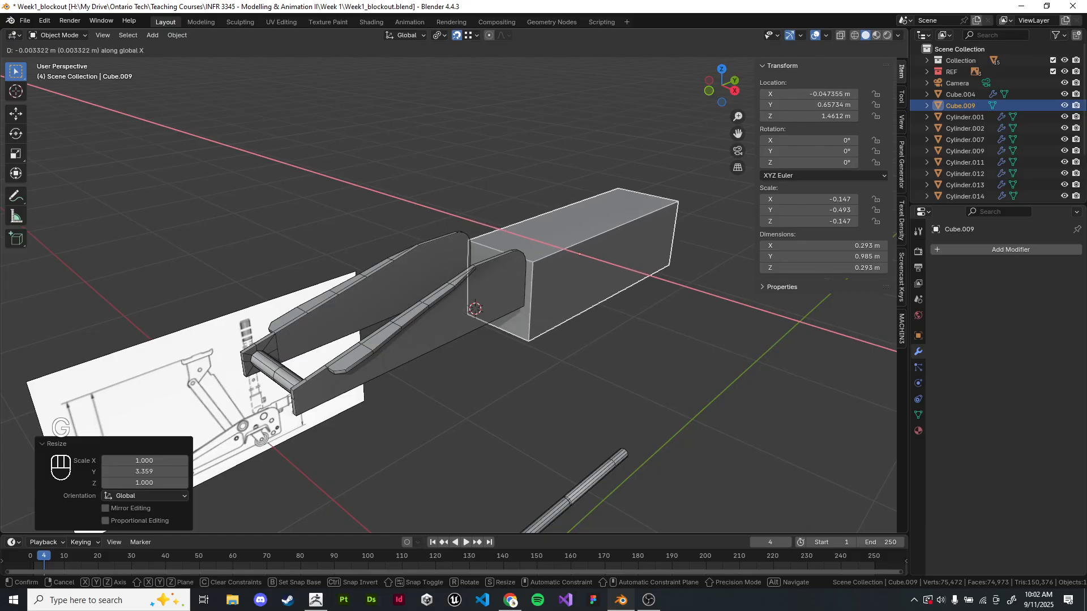
{"action": "key", "text": "Return"}
{"action": "key", "text": "g"}
{"action": "key", "text": "z"}
{"action": "key", "text": "Return"}
{"action": "key", "text": "g"}
{"action": "key", "text": "x"}
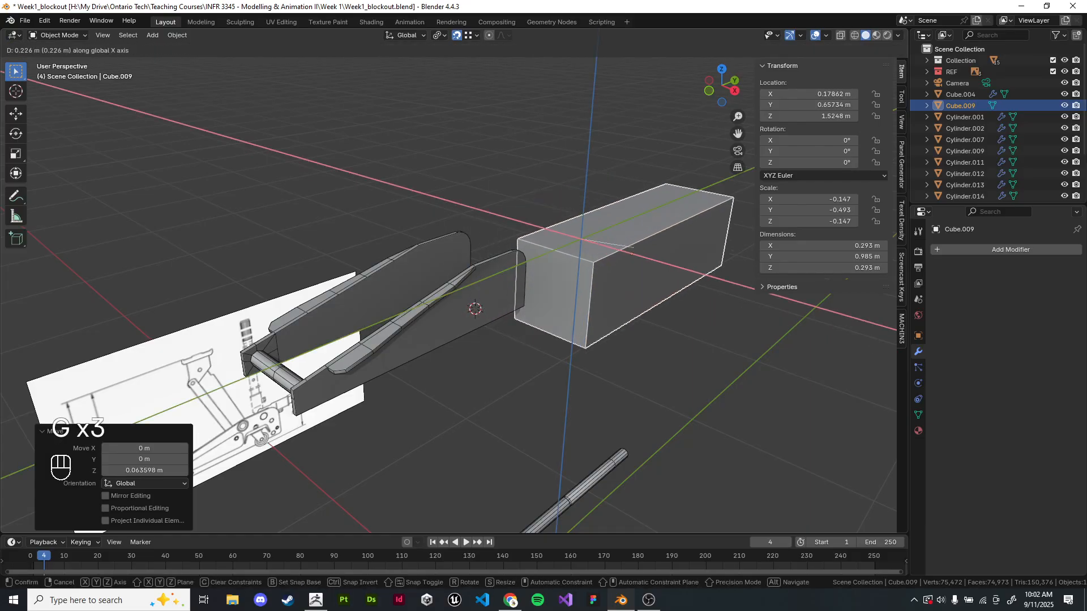
{"action": "key", "text": "Escape"}
- Move the box along Y to about 0.801 m, clear of the frame's rounded ends, and leave it selected
{"action": "middle_click_drag", "start_coordinate": [453, 272], "coordinate": [464, 220]}
{"action": "key", "text": "g"}
{"action": "key", "text": "y"}
{"action": "key", "text": "Return"}
{"action": "key", "text": "KP_Decimal"}
{"action": "left_click", "coordinate": [430, 169]}
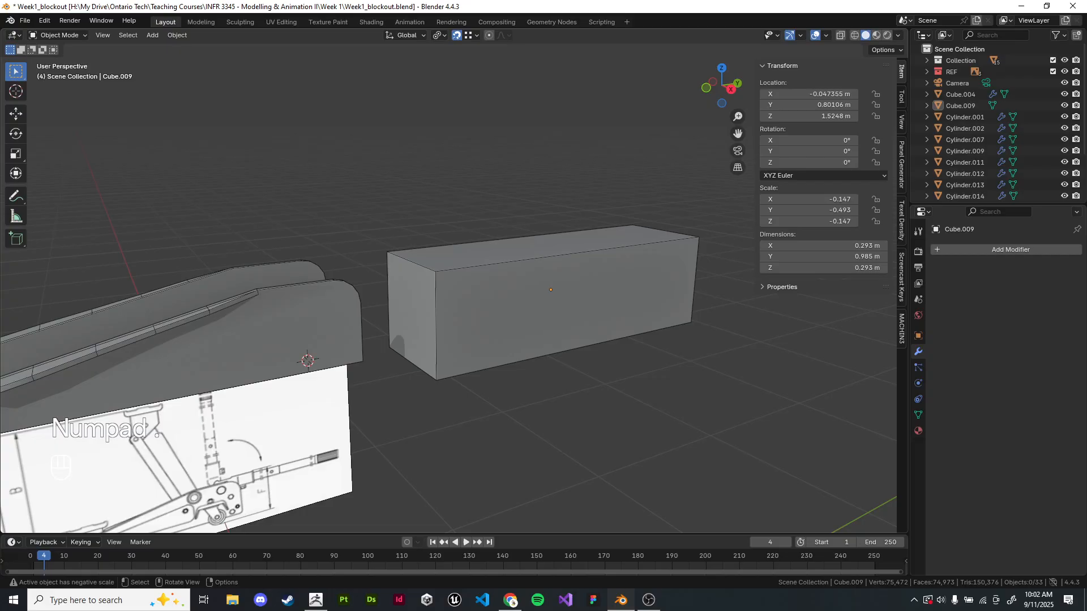
{"action": "left_click", "coordinate": [510, 306]}
{"action": "middle_click_drag", "start_coordinate": [509, 305], "coordinate": [532, 314]}
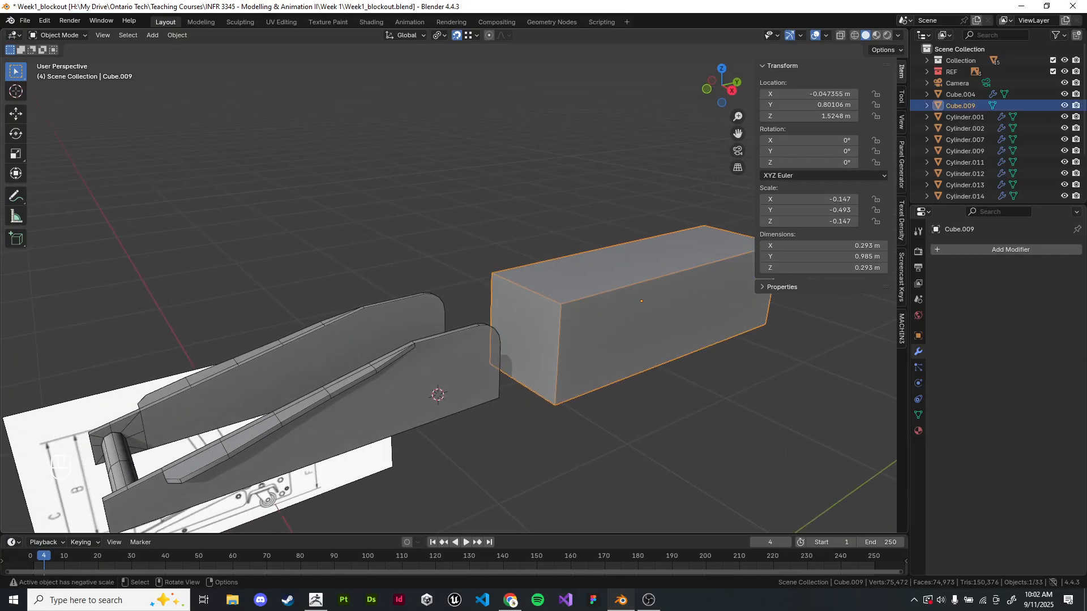
- Try a voxel remesh on the long box in Sculpt Mode and undo it
{"action": "left_click", "coordinate": [58, 35]}
{"action": "left_click", "coordinate": [57, 73]}
{"action": "middle_click_drag", "start_coordinate": [854, 139], "coordinate": [798, 140], "text": "shift"}
{"action": "left_click", "coordinate": [844, 49]}
{"action": "left_click", "coordinate": [866, 72]}
{"action": "left_click", "coordinate": [854, 72]}
{"action": "left_click", "coordinate": [843, 136]}
{"action": "middle_click_drag", "start_coordinate": [570, 299], "coordinate": [518, 246]}
{"action": "key", "text": "ctrl+z"}
- Return the box to Object Mode and apply its scale
{"action": "left_click", "coordinate": [57, 35]}
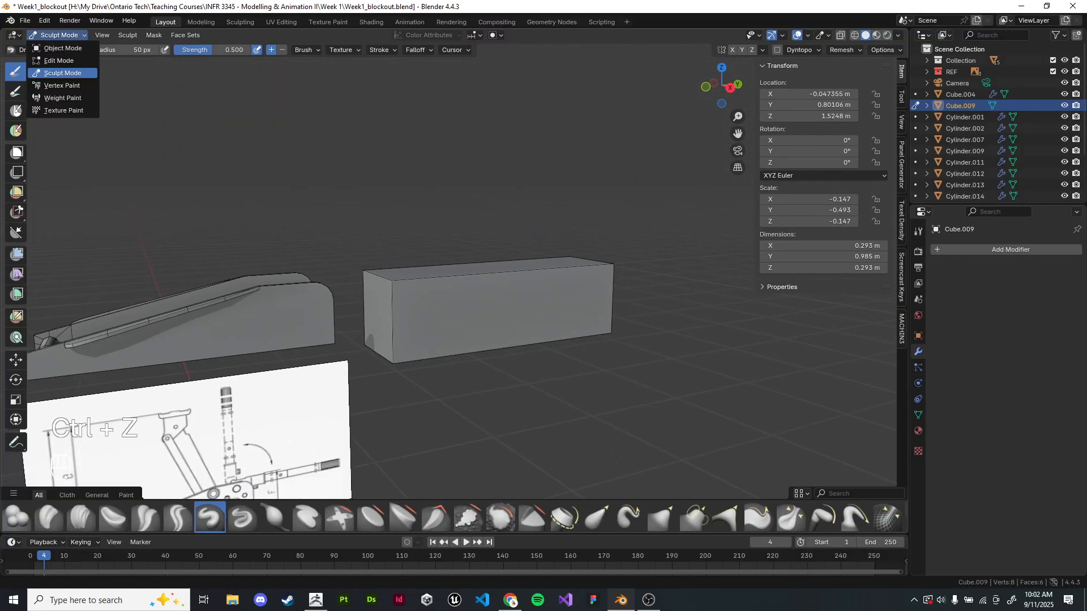
{"action": "left_click", "coordinate": [49, 48]}
{"action": "key", "text": "ctrl+a"}
{"action": "left_click", "coordinate": [437, 238]}
{"action": "scroll", "coordinate": [437, 238], "scroll_direction": "up", "scroll_amount": 3}
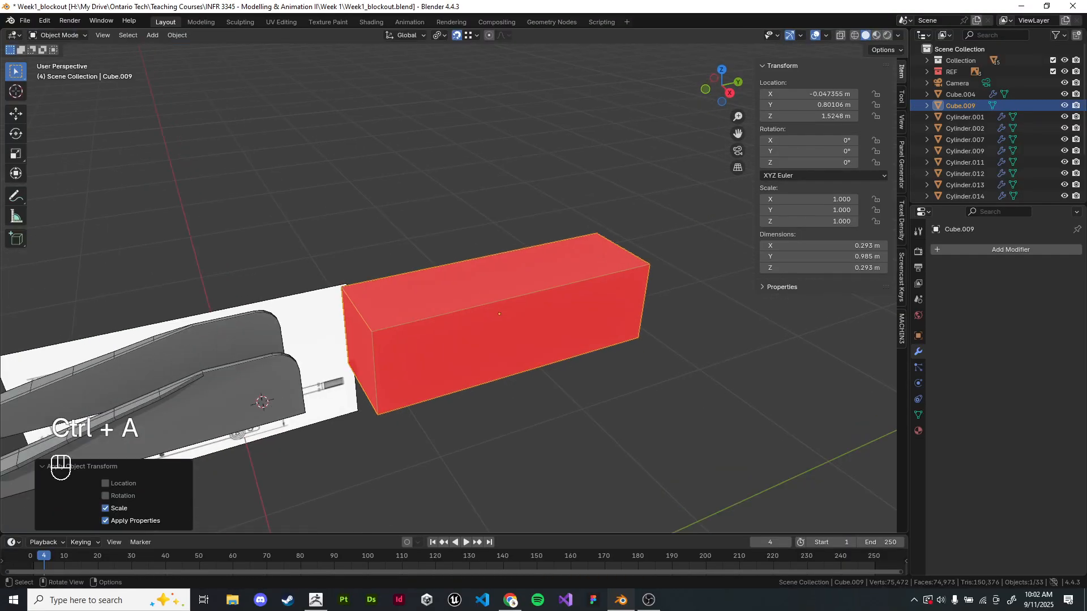
- Recalculate the normals of all the box's faces to point outward and switch the box to Sculpt Mode
{"action": "key", "text": "Tab"}
{"action": "key", "text": "a"}
{"action": "key", "text": "shift+n"}
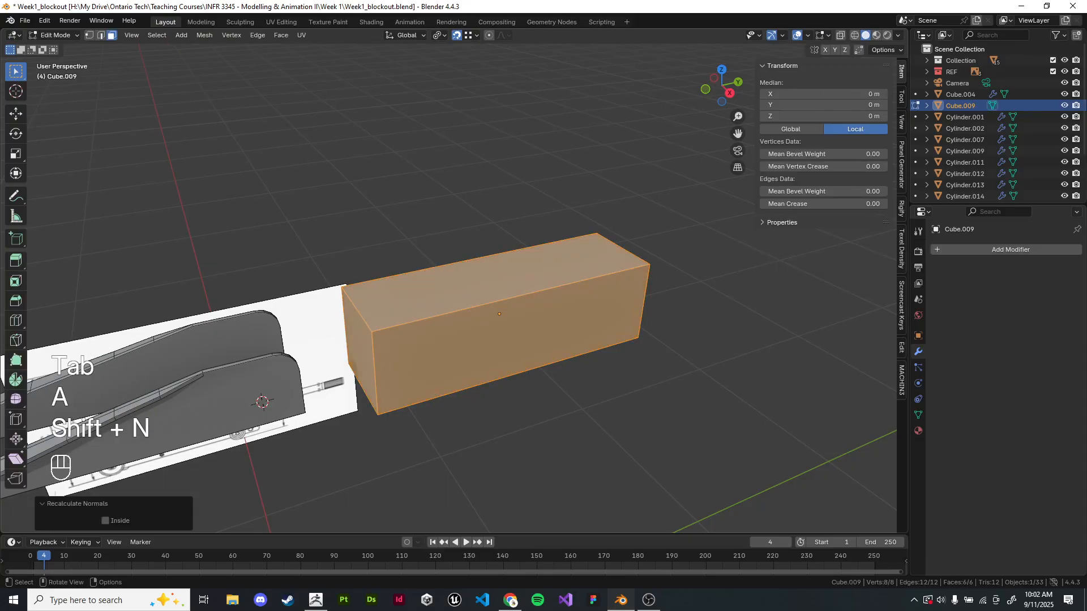
{"action": "key", "text": "Tab"}
{"action": "left_click", "coordinate": [57, 35]}
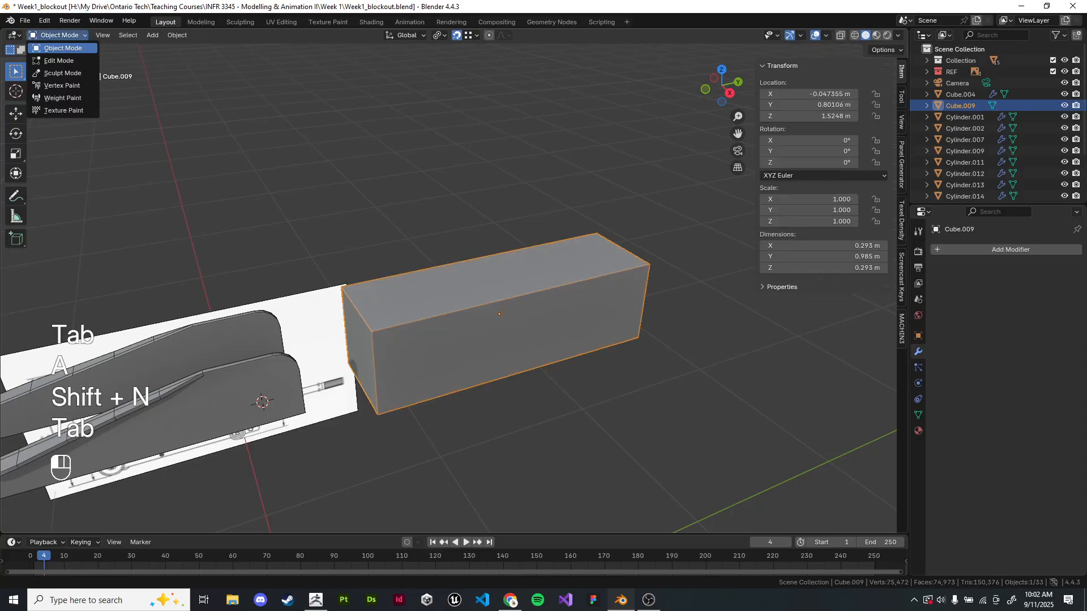
{"action": "left_click", "coordinate": [52, 72]}
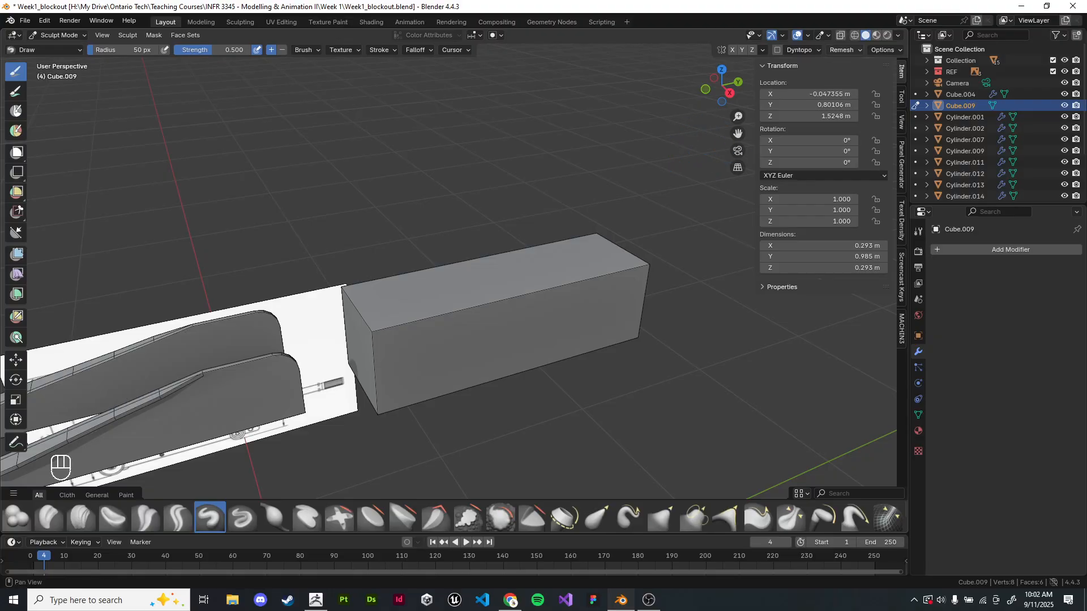
- Try remeshing the box with a voxel size of 0.05 m and undo the remesh
{"action": "left_click", "coordinate": [841, 50]}
{"action": "left_click", "coordinate": [866, 72]}
{"action": "key", "text": "Left"}
{"action": "key", "text": "Right"}
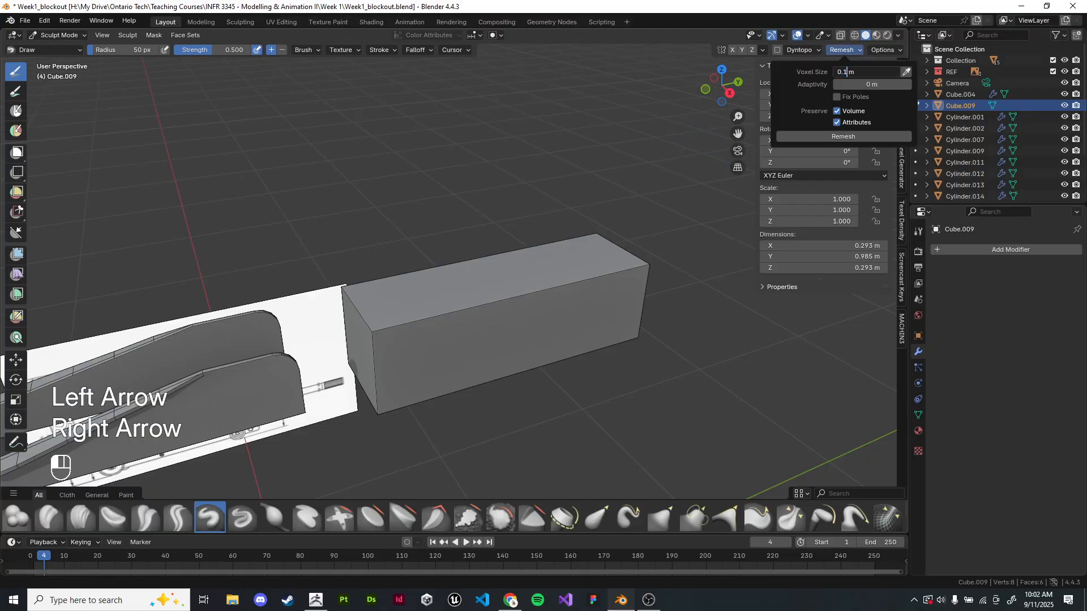
{"action": "type", "text": "5"}
{"action": "key", "text": "Return"}
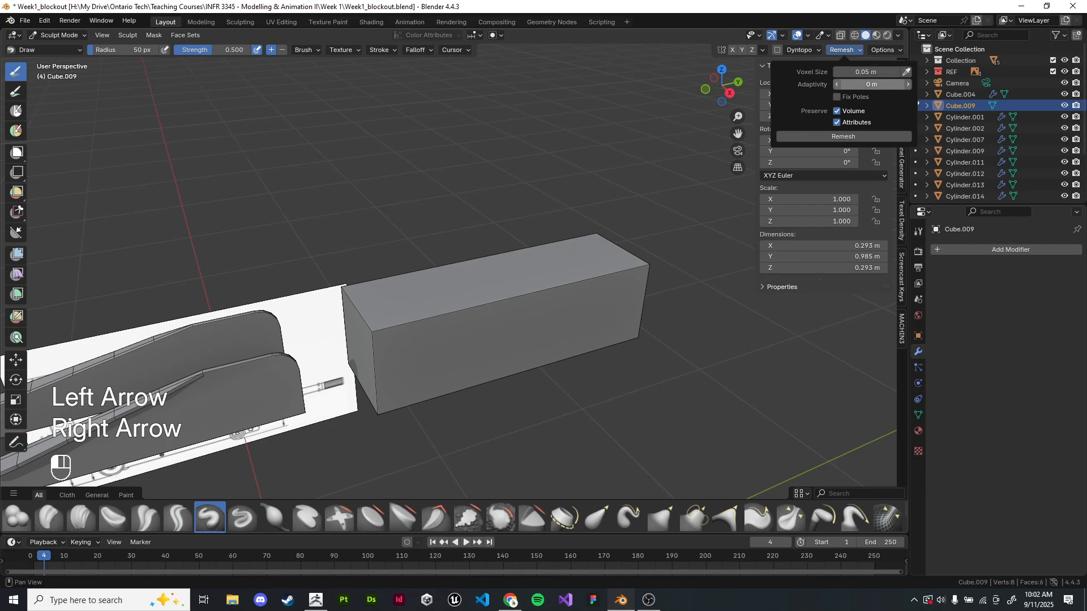
{"action": "left_click", "coordinate": [843, 136]}
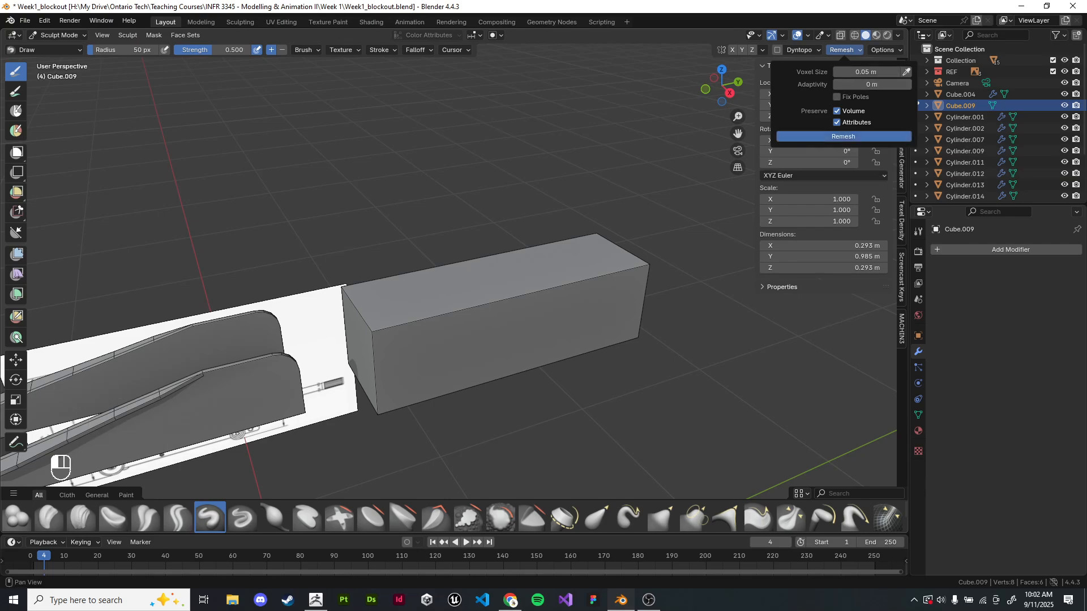
{"action": "middle_click_drag", "start_coordinate": [722, 221], "coordinate": [645, 244]}
{"action": "scroll", "coordinate": [707, 249], "scroll_direction": "up", "scroll_amount": 2}
{"action": "scroll", "coordinate": [673, 246], "scroll_direction": "down", "scroll_amount": 1}
{"action": "key", "text": "ctrl+z"}
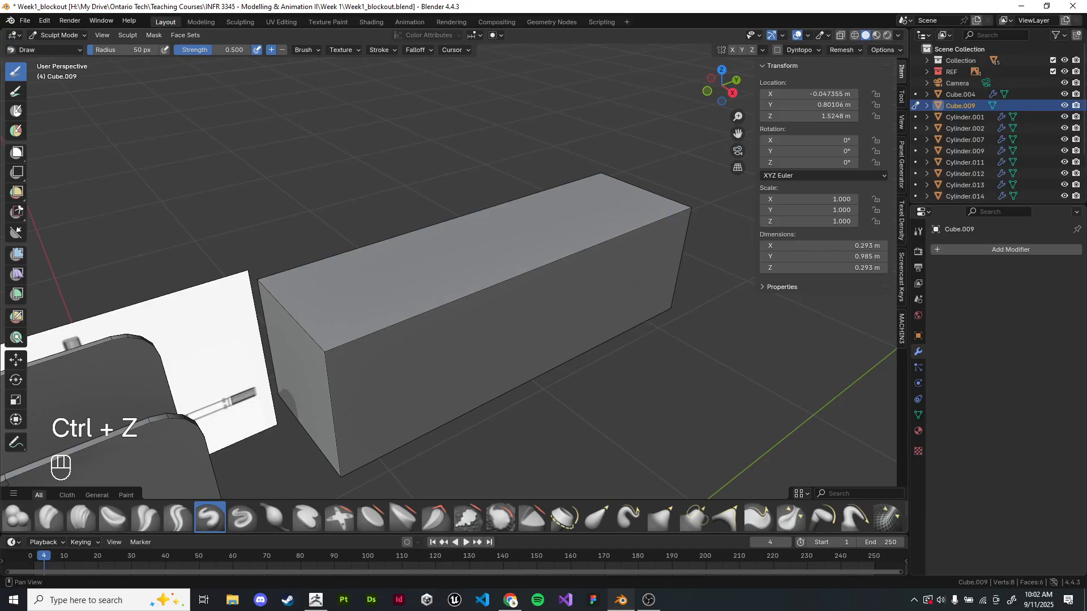
- Set the remesh voxel size to 0.01 m and remesh the box
{"action": "left_click", "coordinate": [841, 49]}
{"action": "double_click", "coordinate": [850, 72]}
{"action": "type", "text": "0.01"}
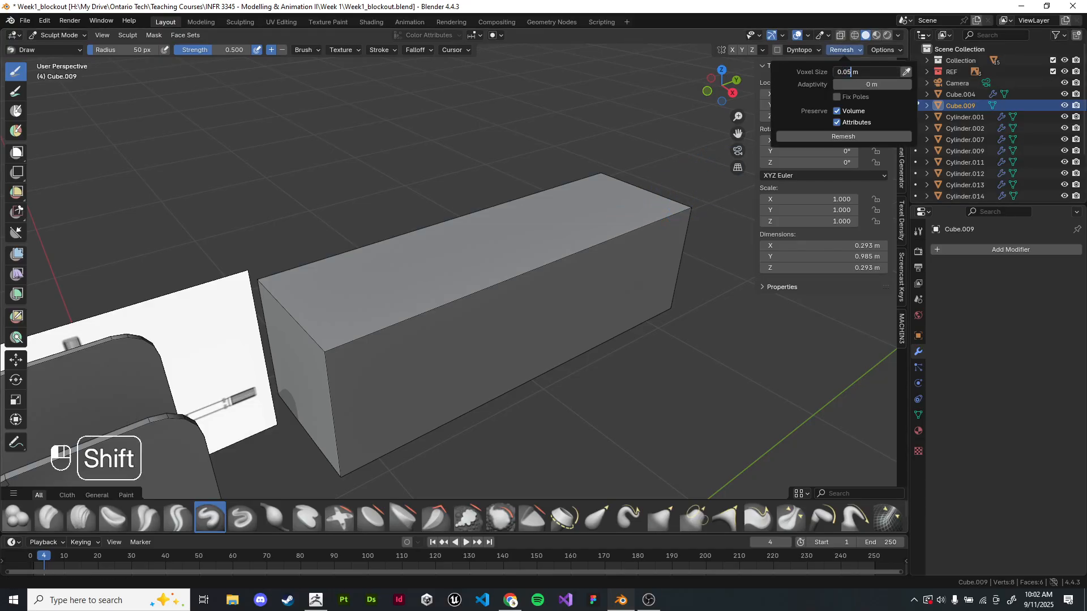
{"action": "left_click", "coordinate": [866, 72]}
{"action": "left_click", "coordinate": [851, 72]}
{"action": "key", "text": "shift+Left"}
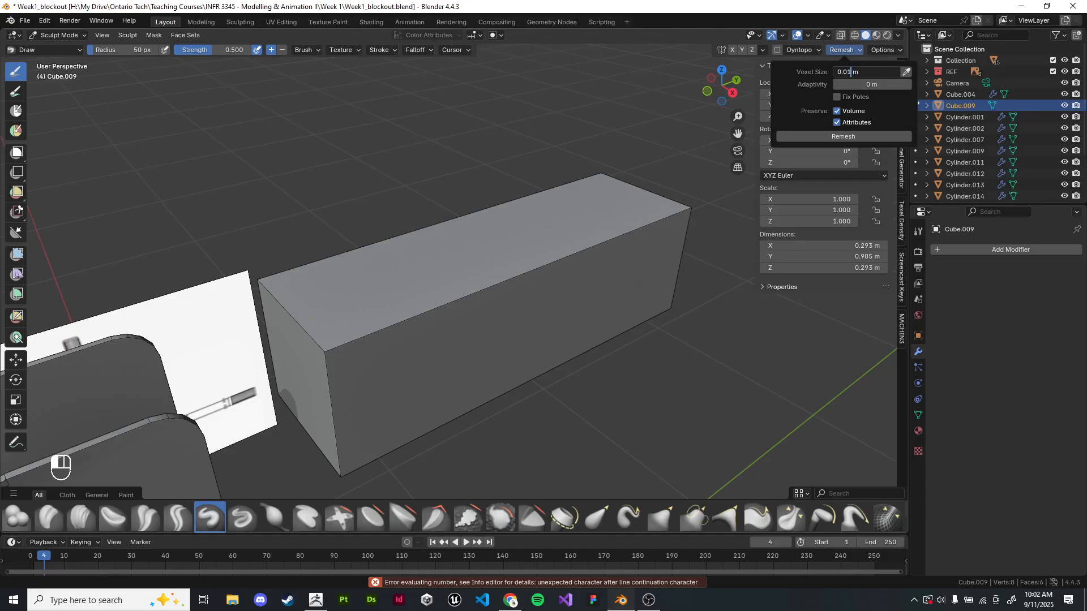
{"action": "type", "text": "1"}
{"action": "key", "text": "Return"}
{"action": "left_click", "coordinate": [843, 137]}
- Try a Draw brush stroke on the side of the remeshed box and undo it
{"action": "mouse_move", "coordinate": [683, 314]}
{"action": "middle_mouse_down"}
{"action": "mouse_move", "coordinate": [727, 296]}
{"action": "mouse_move", "coordinate": [708, 376]}
{"action": "mouse_move", "coordinate": [677, 298]}
{"action": "middle_mouse_up"}
{"action": "scroll", "coordinate": [677, 299], "scroll_direction": "up", "scroll_amount": 4}
{"action": "left_click_drag", "start_coordinate": [526, 386], "coordinate": [597, 367]}
{"action": "scroll", "coordinate": [651, 345], "scroll_direction": "down", "scroll_amount": 4}
{"action": "key", "text": "ctrl+z"}
{"action": "scroll", "coordinate": [681, 297], "scroll_direction": "down", "scroll_amount": 2}
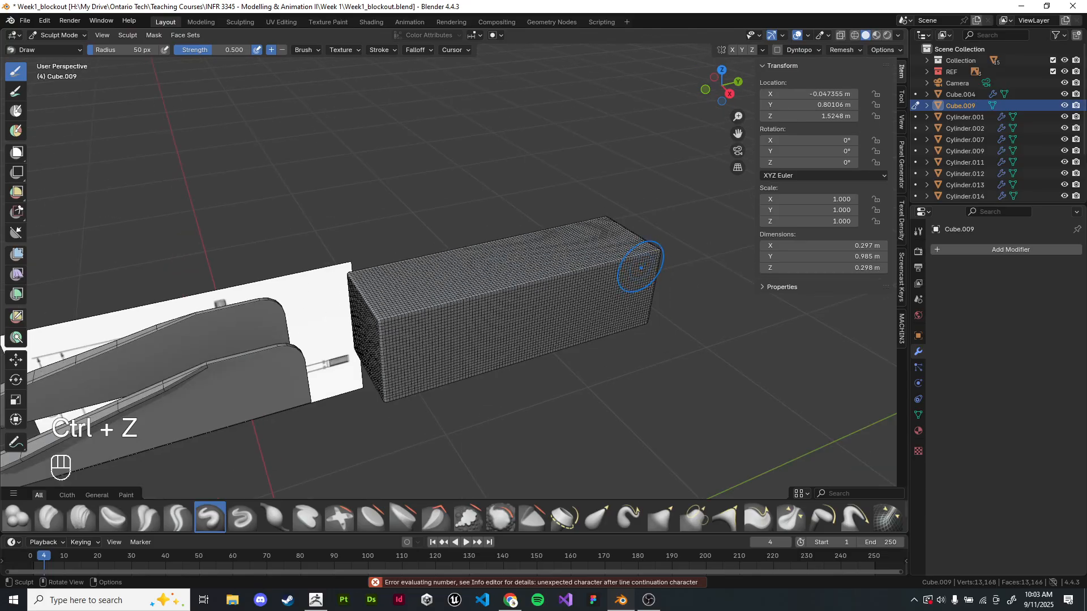
{"action": "middle_click_drag", "start_coordinate": [639, 254], "coordinate": [673, 243], "text": "shift"}
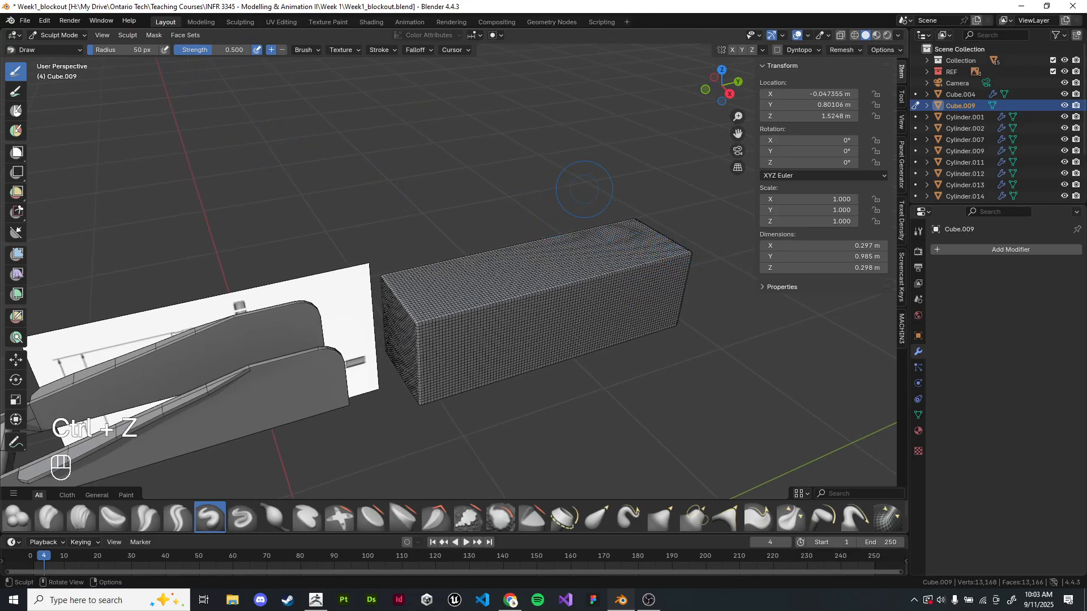
{"action": "middle_click_drag", "start_coordinate": [576, 194], "coordinate": [603, 229], "text": "shift"}
{"action": "middle_click_drag", "start_coordinate": [413, 269], "coordinate": [462, 277], "text": "shift"}
{"action": "scroll", "coordinate": [461, 278], "scroll_direction": "up", "scroll_amount": 3}
{"action": "mouse_move", "coordinate": [611, 205]}
{"action": "middle_mouse_down", "text": "shift"}
{"action": "mouse_move", "coordinate": [336, 161]}
{"action": "mouse_move", "coordinate": [624, 215]}
{"action": "mouse_move", "coordinate": [676, 192]}
{"action": "middle_mouse_up", "text": "shift"}
- Return to Object Mode, select the frame with the two side plates, and switch it to Sculpt Mode
{"action": "left_click", "coordinate": [57, 35]}
{"action": "left_click", "coordinate": [54, 48]}
{"action": "left_click", "coordinate": [238, 226]}
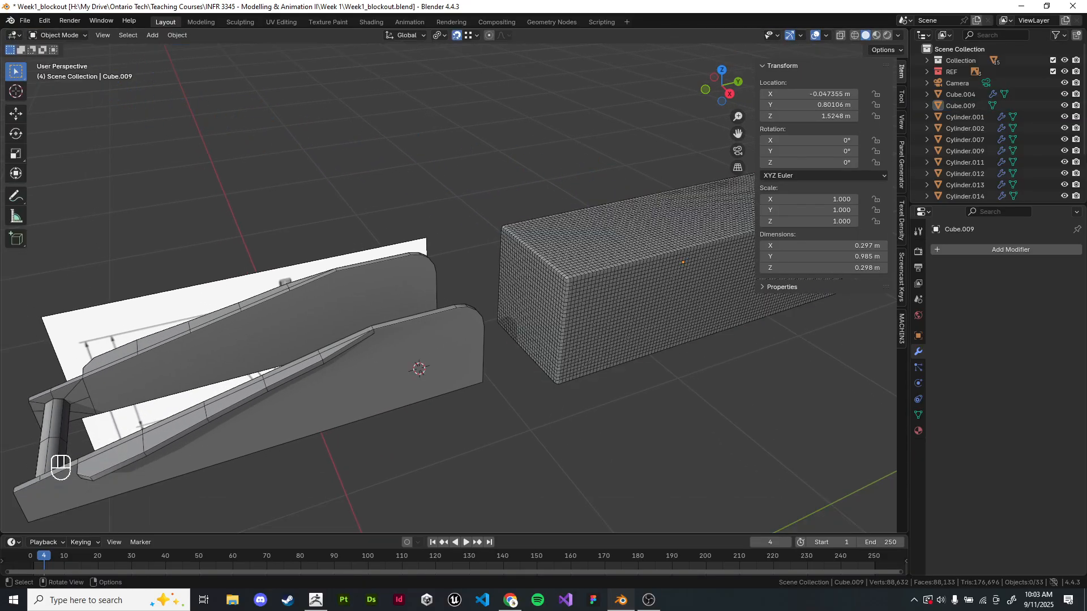
{"action": "left_click", "coordinate": [238, 328]}
{"action": "middle_click_drag", "start_coordinate": [237, 328], "coordinate": [360, 281], "text": "shift"}
{"action": "scroll", "coordinate": [359, 280], "scroll_direction": "up", "scroll_amount": 2}
{"action": "key", "text": "Tab"}
{"action": "key", "text": "a"}
{"action": "key", "text": "Tab"}
{"action": "left_click", "coordinate": [57, 35]}
{"action": "left_click", "coordinate": [62, 73]}
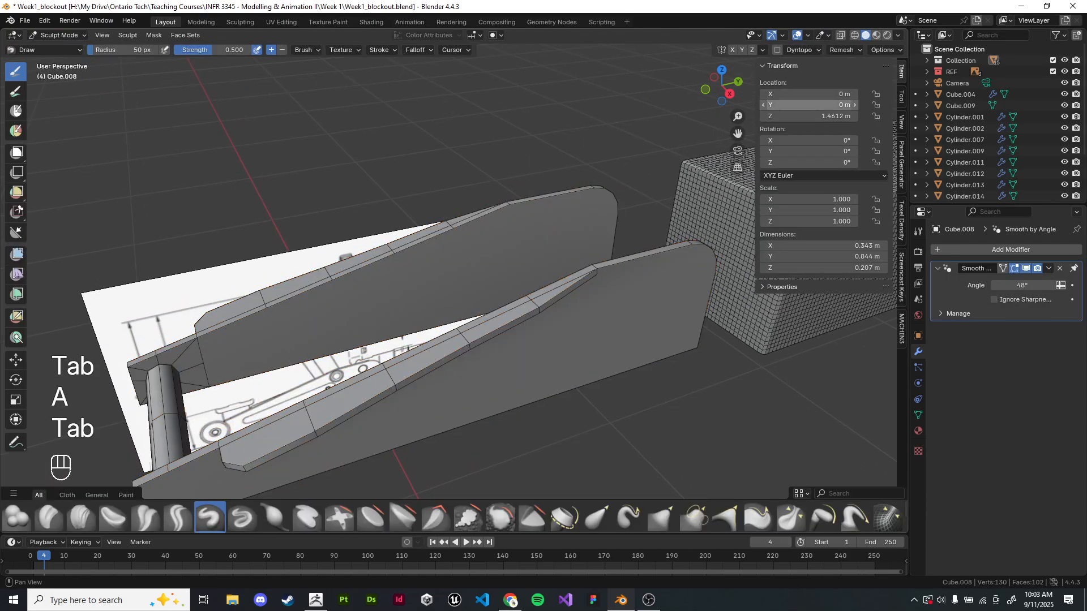
- Try remeshing the side-plate frame with a voxel size of 0.01 m and undo the remesh
{"action": "left_click", "coordinate": [843, 50]}
{"action": "left_click", "coordinate": [866, 72]}
{"action": "type", "text": "0.01"}
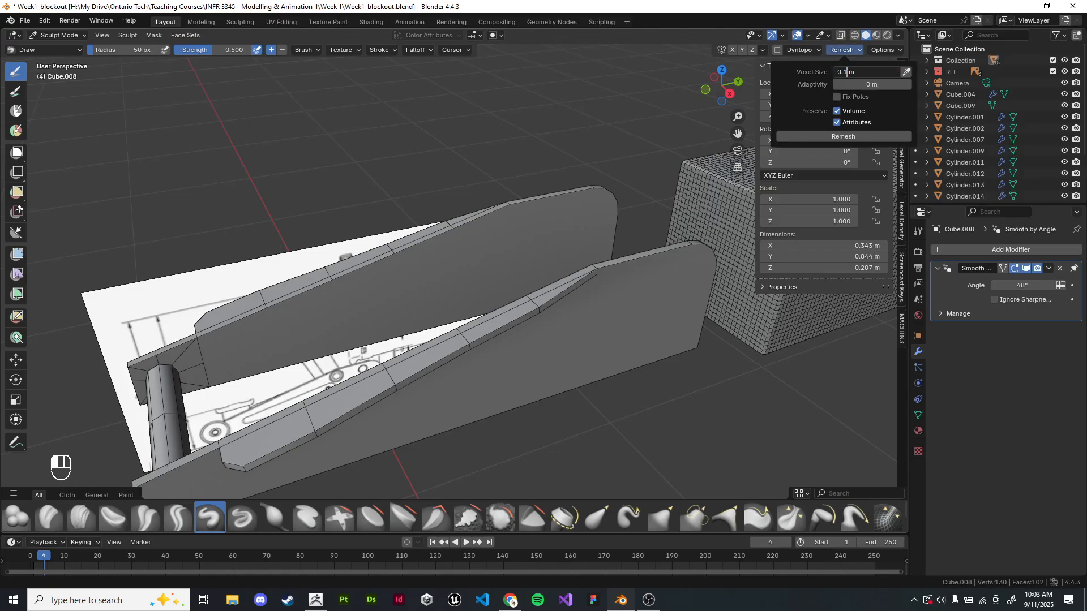
{"action": "key", "text": "Return"}
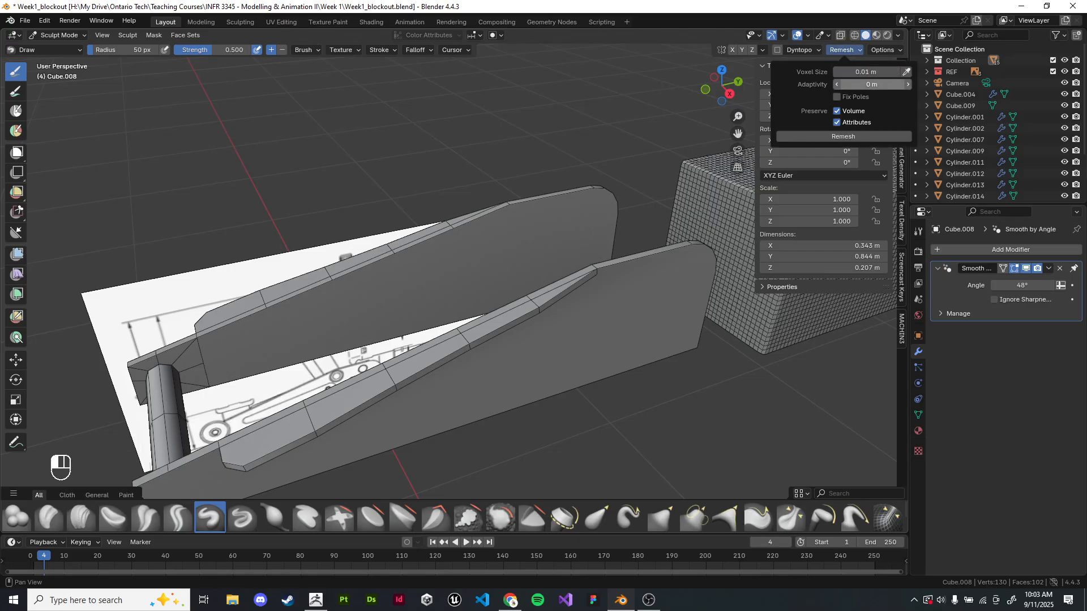
{"action": "left_click", "coordinate": [844, 136]}
{"action": "middle_click_drag", "start_coordinate": [623, 254], "coordinate": [655, 230]}
{"action": "key", "text": "ctrl+z"}
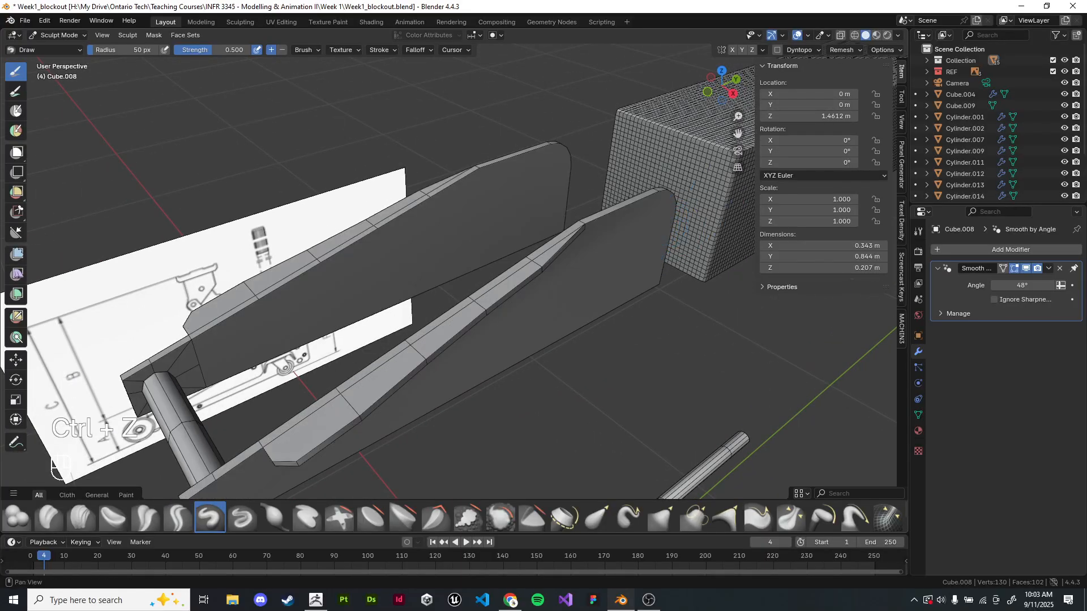
- Try remeshing the side-plate frame with a voxel size of 0.005 m and undo the remesh
{"action": "left_click", "coordinate": [841, 50]}
{"action": "left_click", "coordinate": [846, 72]}
{"action": "left_click", "coordinate": [846, 71]}
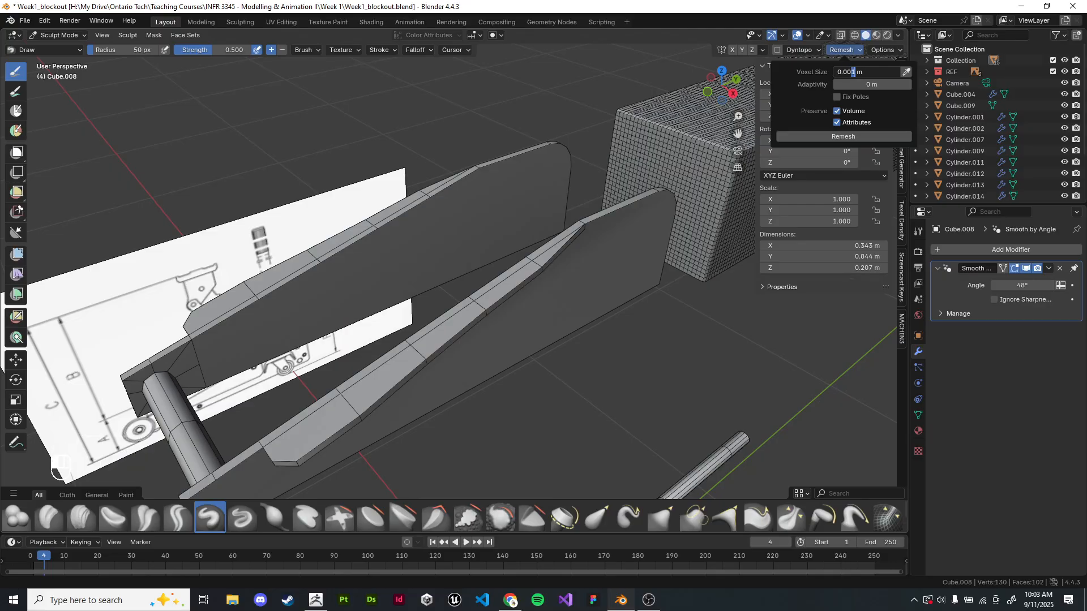
{"action": "type", "text": "05"}
{"action": "key", "text": "Return"}
{"action": "left_click", "coordinate": [844, 136]}
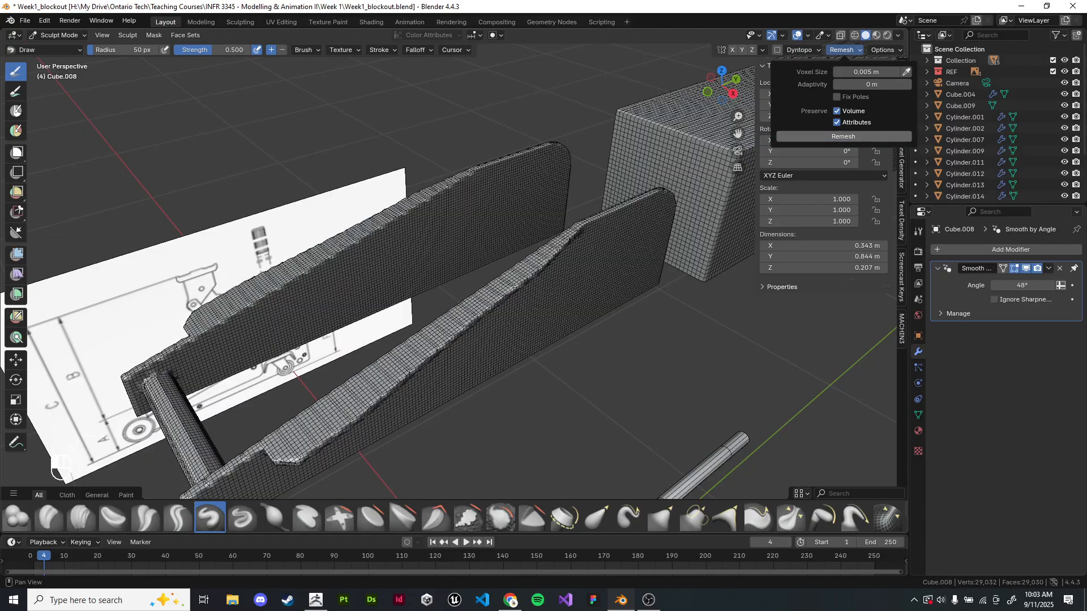
{"action": "key", "text": "ctrl+z"}
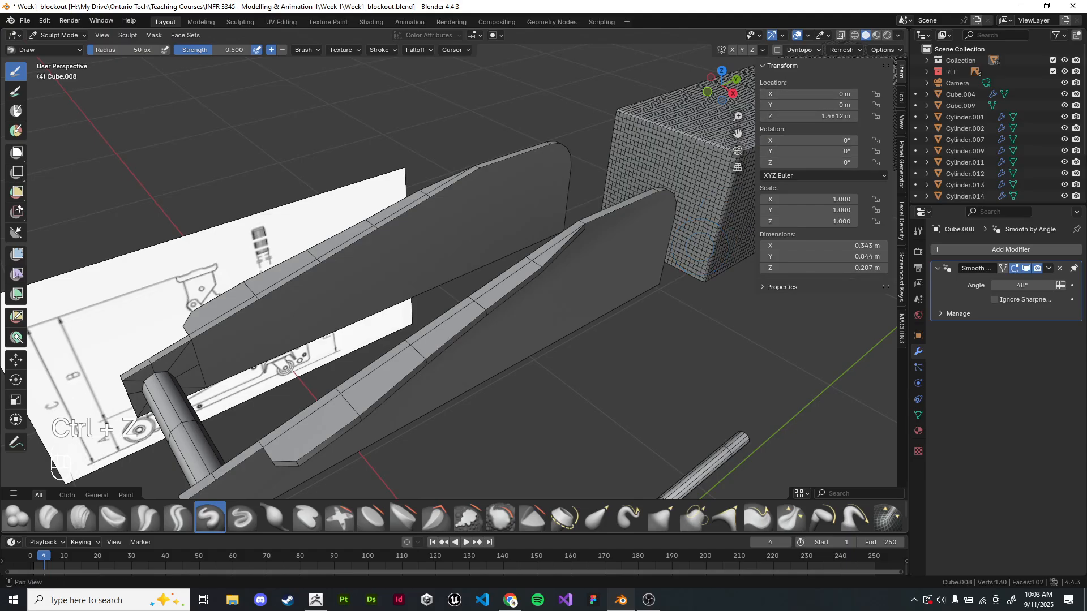
- Set the voxel size to 0.001 m and remesh the side-plate frame
{"action": "left_click", "coordinate": [841, 50]}
{"action": "left_click", "coordinate": [846, 72]}
{"action": "left_click", "coordinate": [847, 72]}
{"action": "key", "text": "Right"}
{"action": "key", "text": "shift+Right"}
{"action": "key", "text": "Return"}
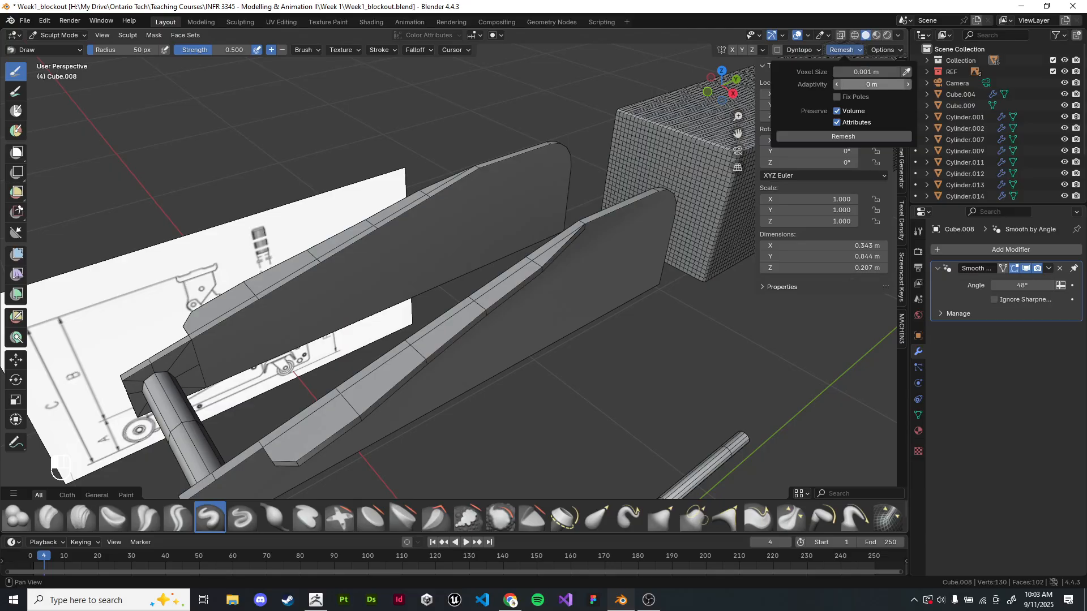
{"action": "left_click", "coordinate": [843, 136]}
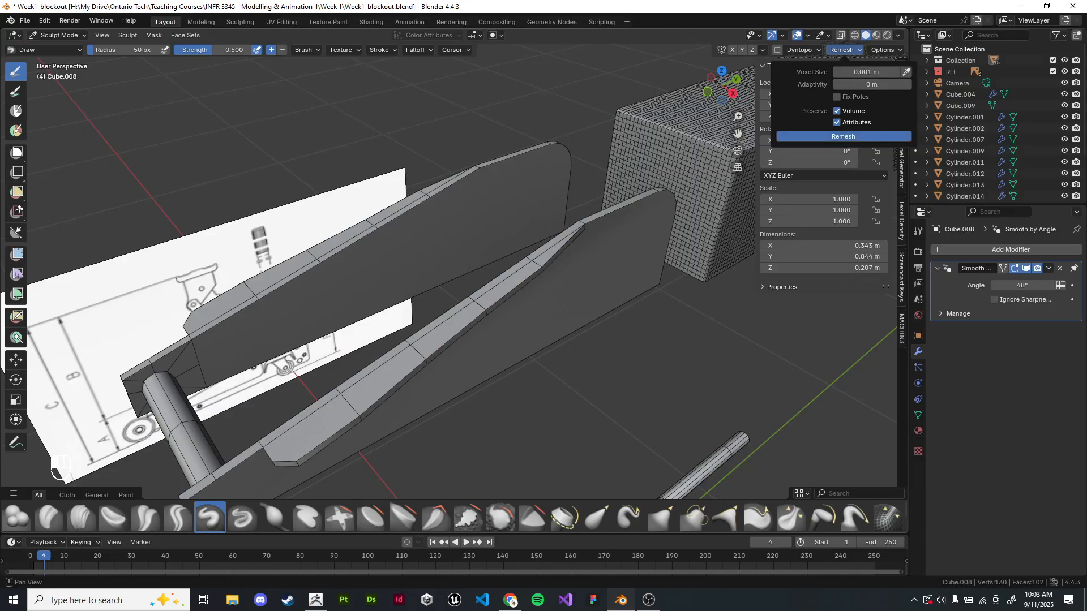
- Examine the mesh density on the side-plate frame up close and from a distance
{"action": "mouse_move", "coordinate": [638, 236]}
{"action": "middle_mouse_down"}
{"action": "mouse_move", "coordinate": [586, 273]}
{"action": "mouse_move", "coordinate": [686, 239]}
{"action": "middle_mouse_up"}
{"action": "scroll", "coordinate": [651, 248], "scroll_direction": "up", "scroll_amount": 2}
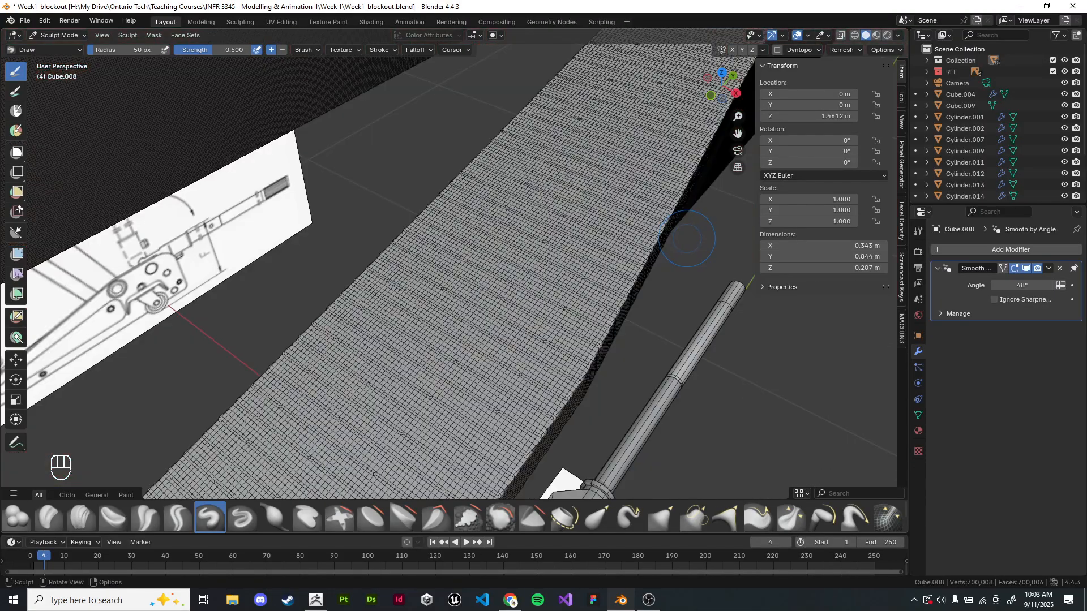
{"action": "scroll", "coordinate": [687, 238], "scroll_direction": "down", "scroll_amount": 2}
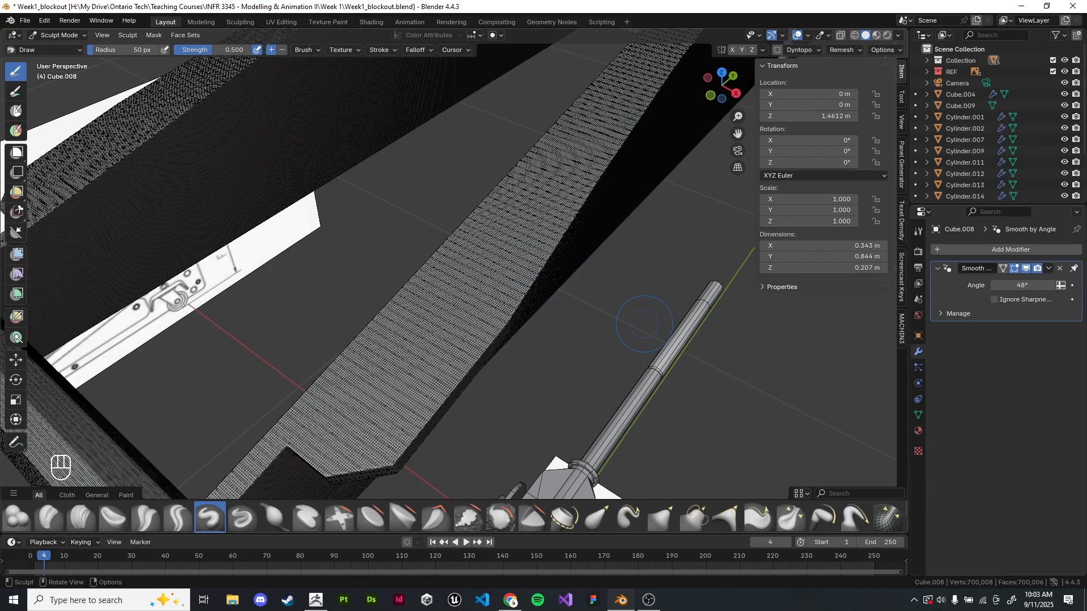
{"action": "middle_click_drag", "start_coordinate": [633, 323], "coordinate": [626, 310]}
{"action": "scroll", "coordinate": [686, 339], "scroll_direction": "down", "scroll_amount": 3}
{"action": "middle_click_drag", "start_coordinate": [682, 340], "coordinate": [730, 354]}
{"action": "scroll", "coordinate": [650, 320], "scroll_direction": "up", "scroll_amount": 1}
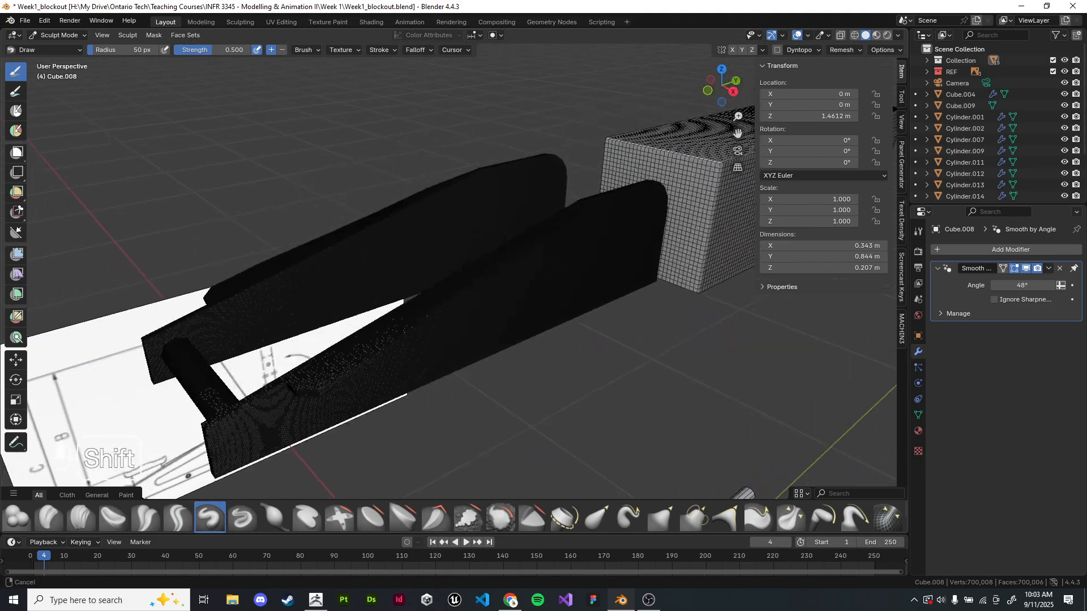
- Return the side-plate frame to Object Mode and deselect everything
{"action": "left_click", "coordinate": [57, 35]}
{"action": "left_click", "coordinate": [56, 49]}
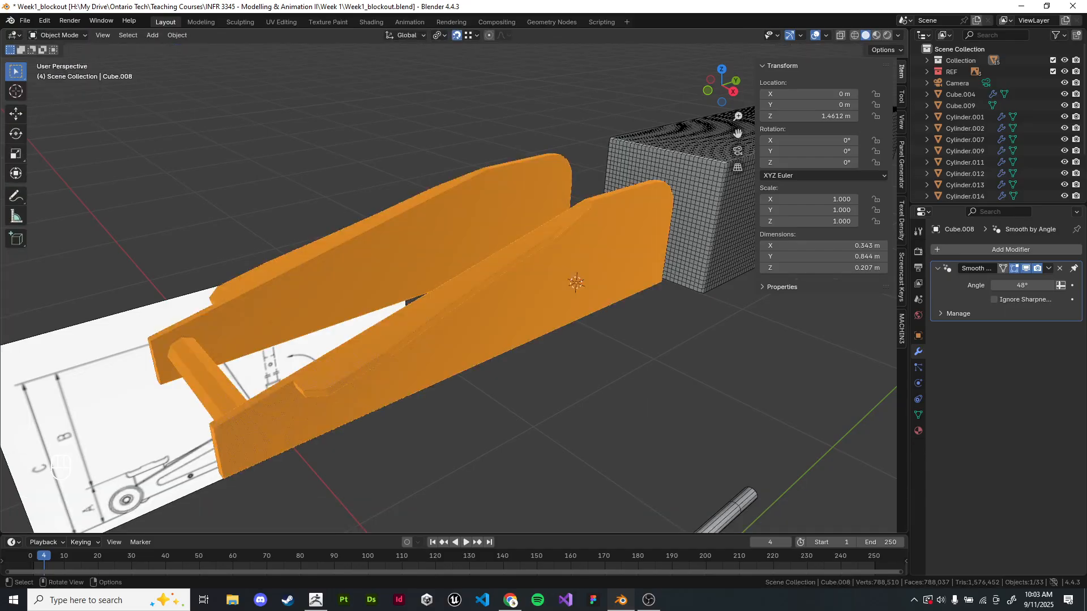
{"action": "middle_click_drag", "start_coordinate": [453, 283], "coordinate": [415, 308]}
{"action": "key", "text": "alt+a"}
{"action": "scroll", "coordinate": [453, 283], "scroll_direction": "down", "scroll_amount": 1}
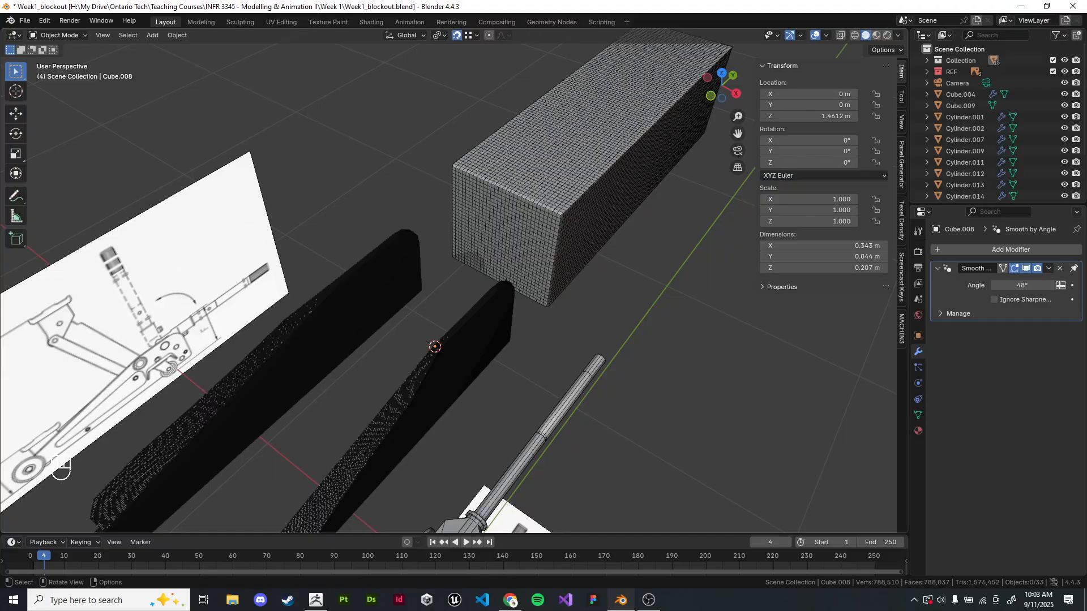
{"action": "middle_click_drag", "start_coordinate": [416, 309], "coordinate": [484, 257], "text": "shift"}
{"action": "scroll", "coordinate": [418, 237], "scroll_direction": "down", "scroll_amount": 2}
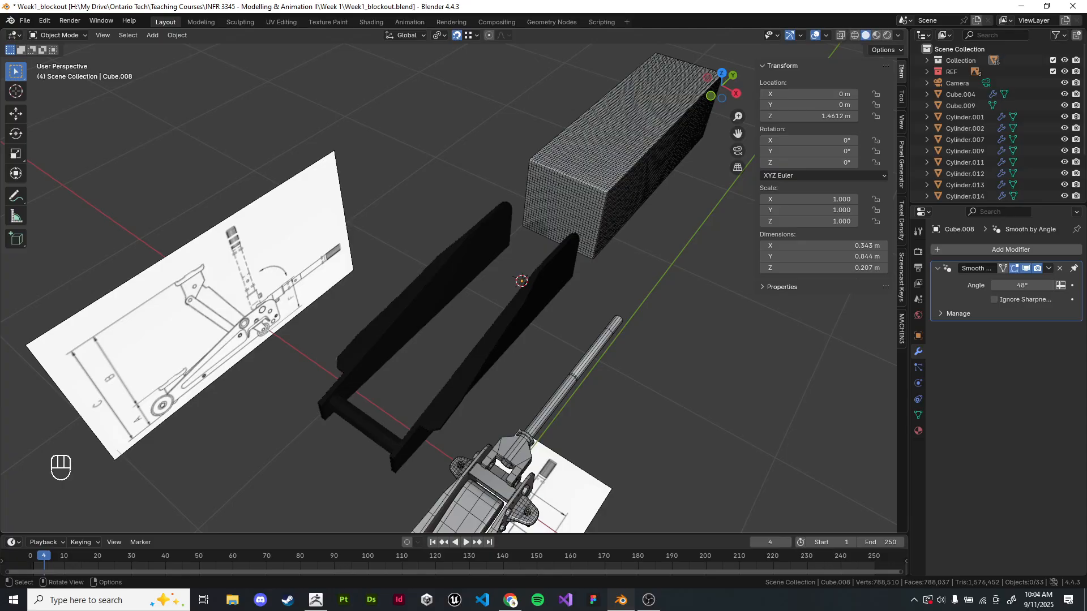
- Review the System preferences, including the Display Graphics backend choices, and close the preferences without changes
{"action": "middle_click_drag", "start_coordinate": [521, 281], "coordinate": [493, 261]}
{"action": "left_click", "coordinate": [25, 21]}
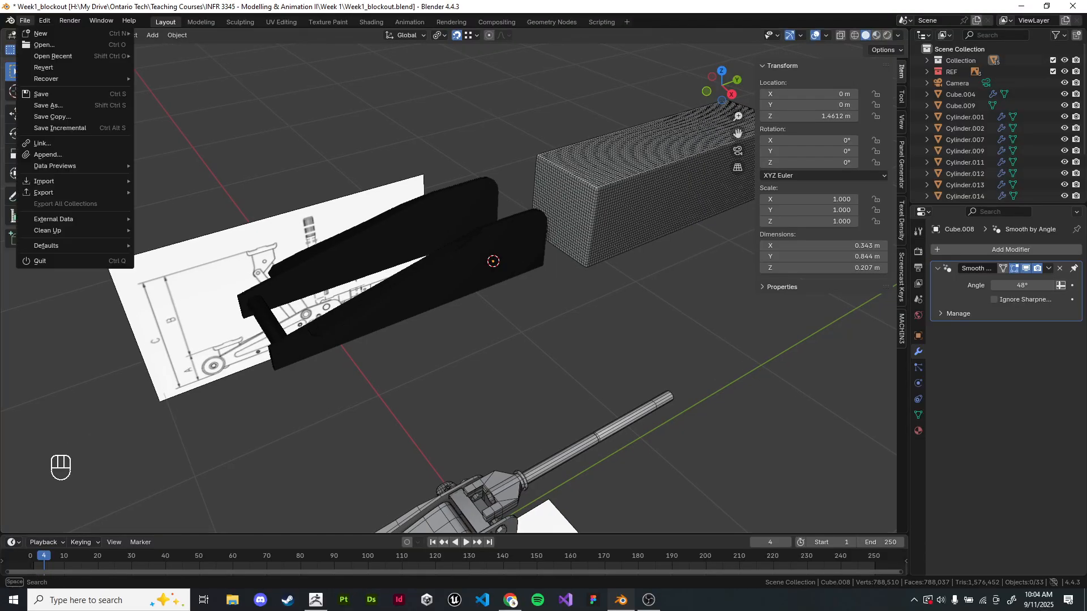
{"action": "mouse_move", "coordinate": [44, 20]}
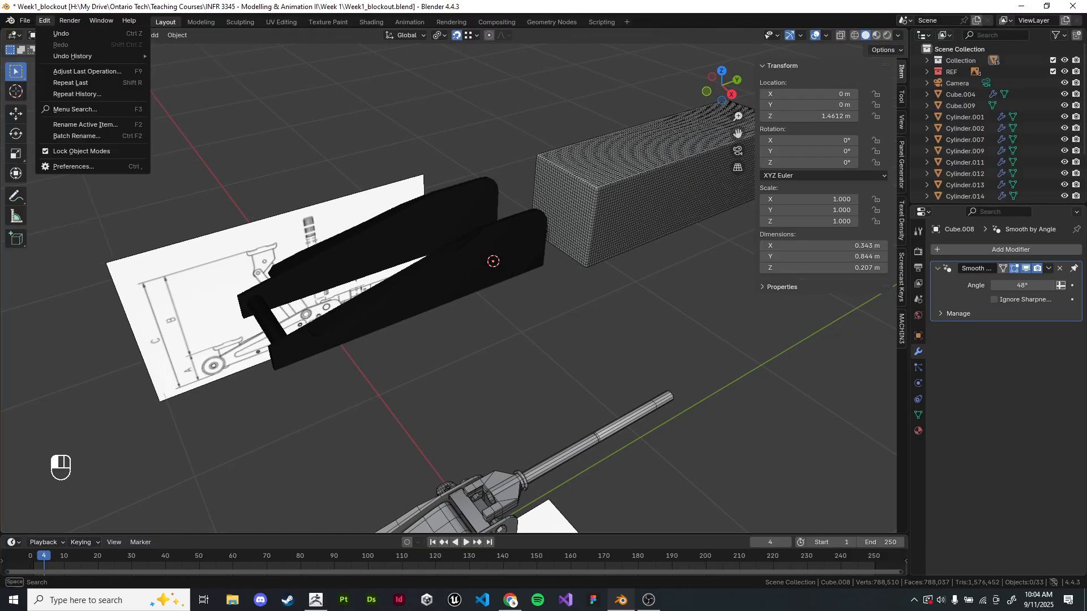
{"action": "left_click", "coordinate": [62, 167]}
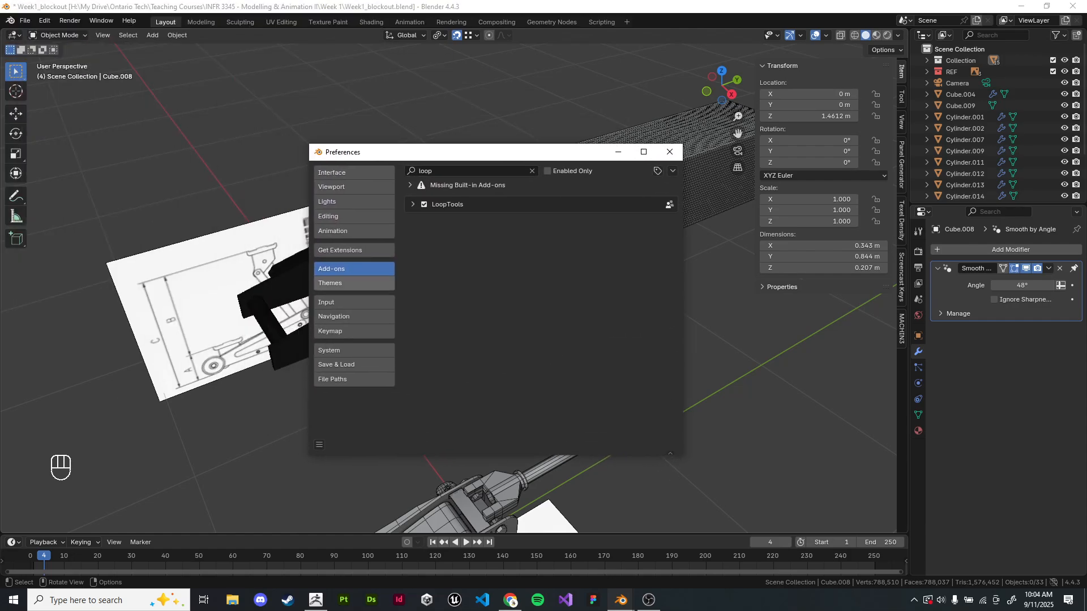
{"action": "left_click", "coordinate": [351, 302]}
{"action": "left_click", "coordinate": [353, 350]}
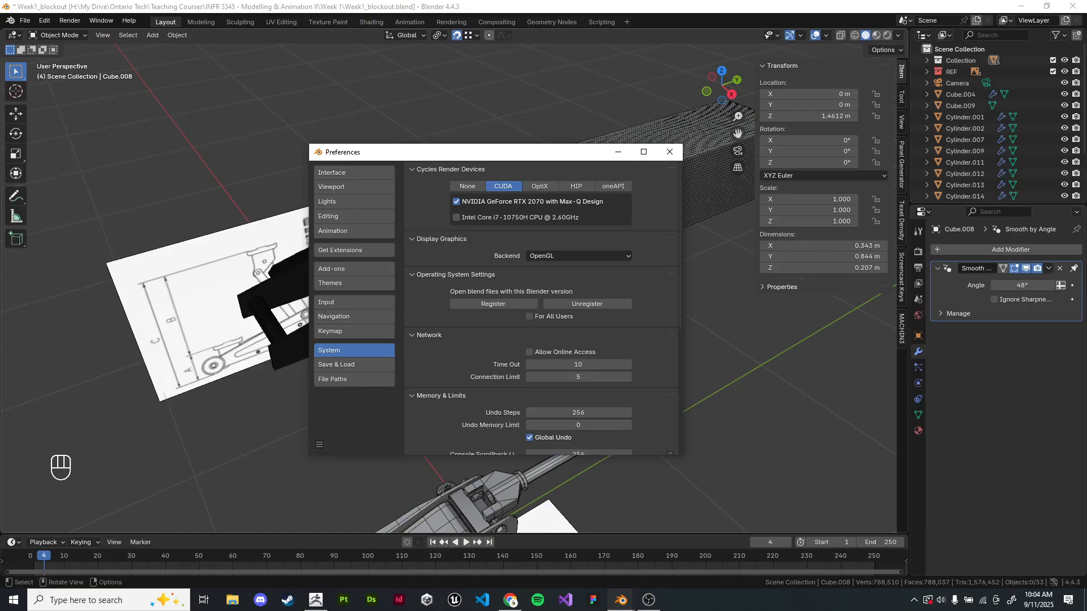
{"action": "left_click", "coordinate": [577, 256]}
{"action": "left_click_drag", "start_coordinate": [496, 152], "coordinate": [434, 161]}
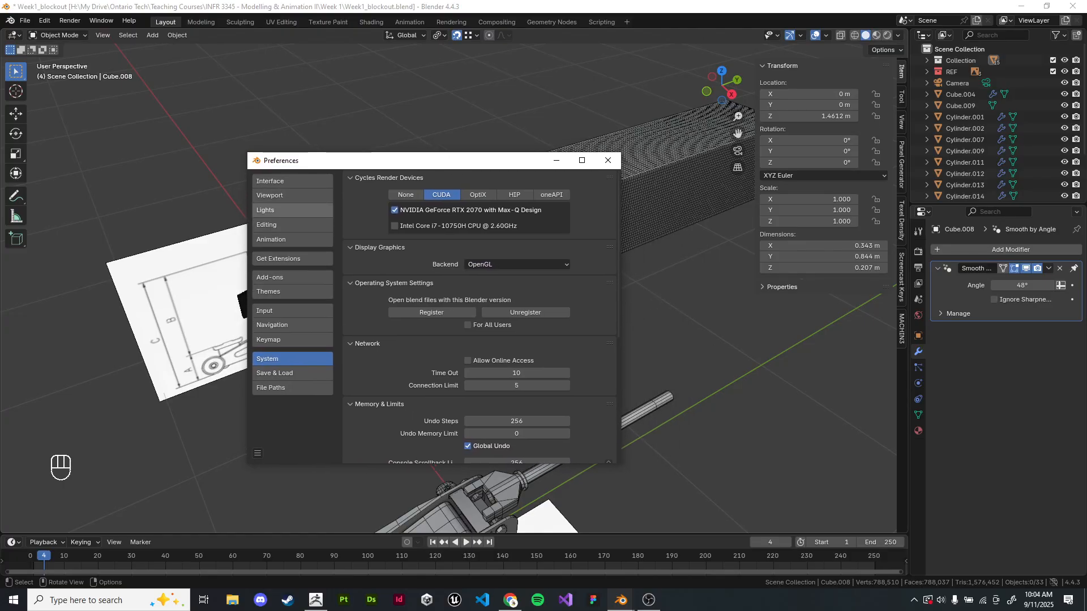
{"action": "left_click", "coordinate": [608, 160]}
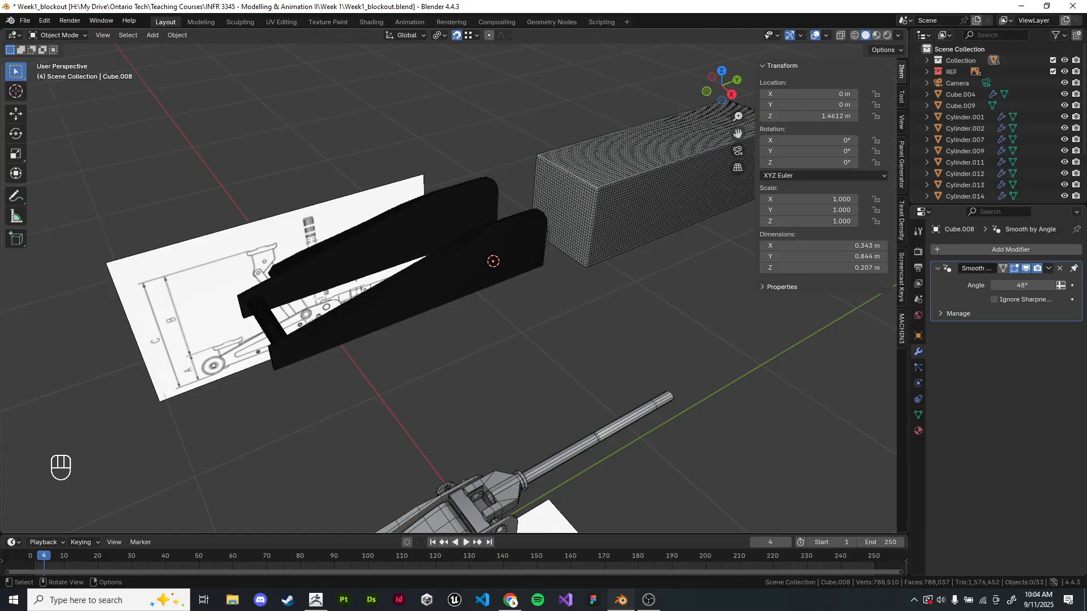
- Delete the remeshed box behind the side-plate frame
{"action": "left_click", "coordinate": [597, 195]}
{"action": "key", "text": "x"}
{"action": "left_click", "coordinate": [598, 198]}
- Select the side-plate frame and examine its dense remeshed surface up close
{"action": "scroll", "coordinate": [486, 305], "scroll_direction": "up", "scroll_amount": 1}
{"action": "key", "text": "z"}
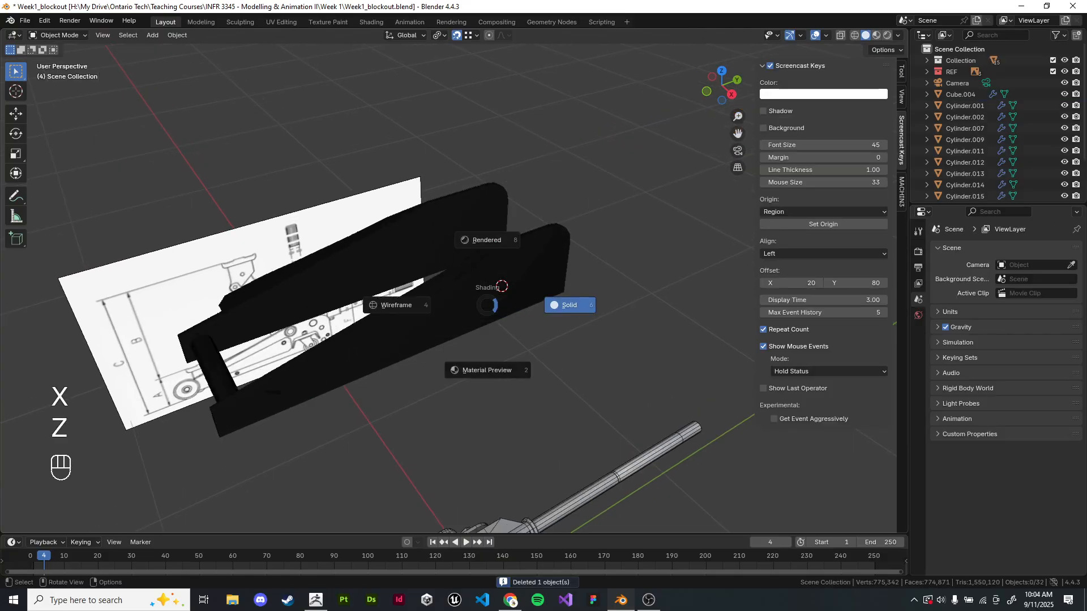
{"action": "scroll", "coordinate": [487, 351], "scroll_direction": "up", "scroll_amount": 1}
{"action": "key", "text": "z"}
{"action": "key", "text": "z"}
{"action": "left_click", "coordinate": [431, 306]}
{"action": "middle_click_drag", "start_coordinate": [430, 305], "coordinate": [509, 266], "text": "shift"}
{"action": "scroll", "coordinate": [502, 303], "scroll_direction": "down", "scroll_amount": 1}
{"action": "scroll", "coordinate": [477, 270], "scroll_direction": "up", "scroll_amount": 2}
{"action": "scroll", "coordinate": [498, 271], "scroll_direction": "up", "scroll_amount": 2}
{"action": "middle_click_drag", "start_coordinate": [407, 351], "coordinate": [504, 266], "text": "shift"}
{"action": "scroll", "coordinate": [504, 266], "scroll_direction": "up", "scroll_amount": 1}
{"action": "scroll", "coordinate": [503, 266], "scroll_direction": "down", "scroll_amount": 1}
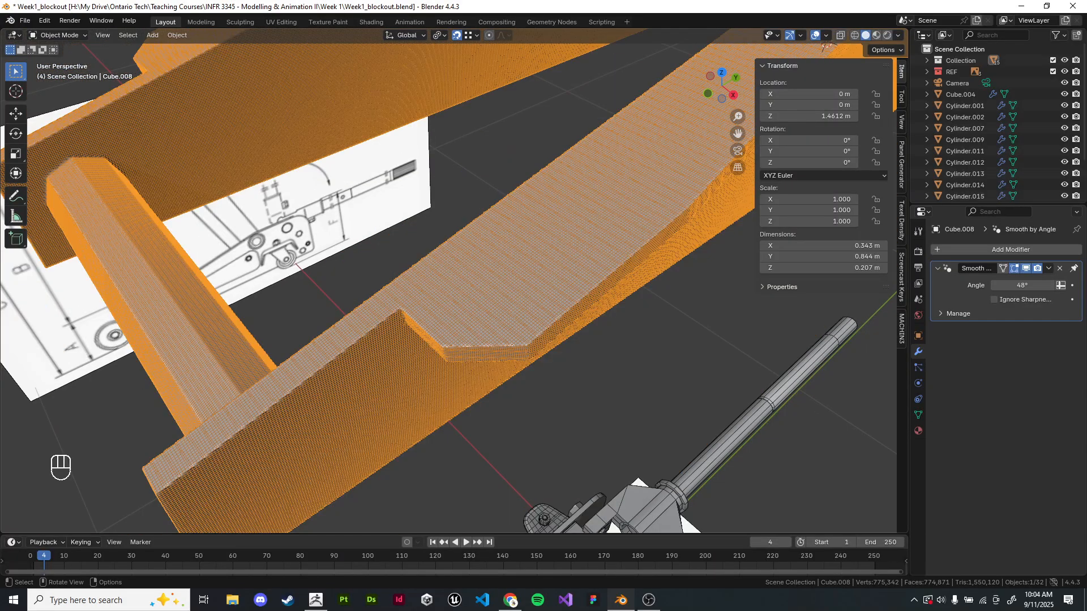
- Undo the recent changes back to the side-plate frame's original low-poly mesh
{"action": "scroll", "coordinate": [503, 266], "scroll_direction": "down", "scroll_amount": 3}
{"action": "key", "text": "ctrl+z"}
{"action": "key", "text": "ctrl+z"}
{"action": "key", "text": "ctrl+z"}
{"action": "key", "text": "ctrl+z"}
{"action": "key", "text": "ctrl+z"}
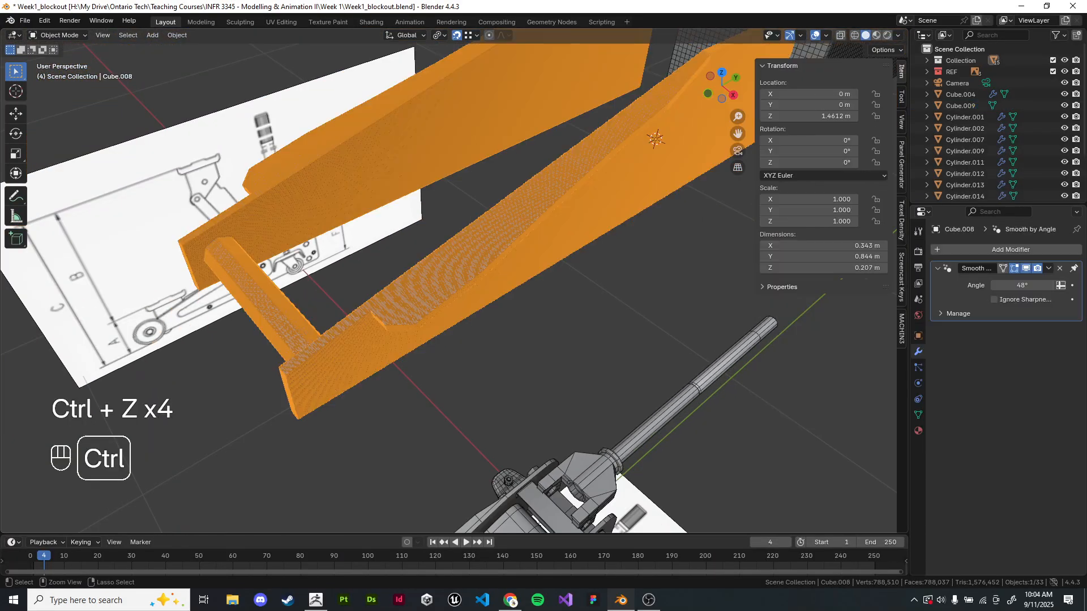
{"action": "key", "text": "ctrl+z"}
{"action": "key", "text": "ctrl+z"}
{"action": "key", "text": "ctrl+z"}
{"action": "key", "text": "ctrl+z"}
{"action": "scroll", "coordinate": [453, 277], "scroll_direction": "up", "scroll_amount": 3}
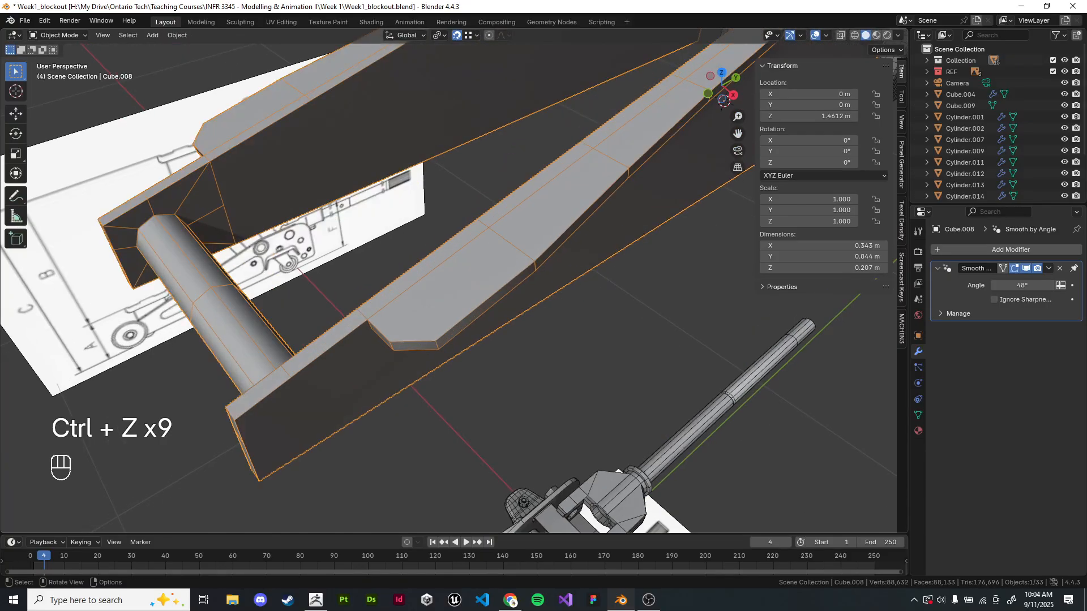
- In Edit Mode, add a centred edge loop across the end face of the near side plate's flange
{"action": "key", "text": "Tab"}
{"action": "key", "text": "2"}
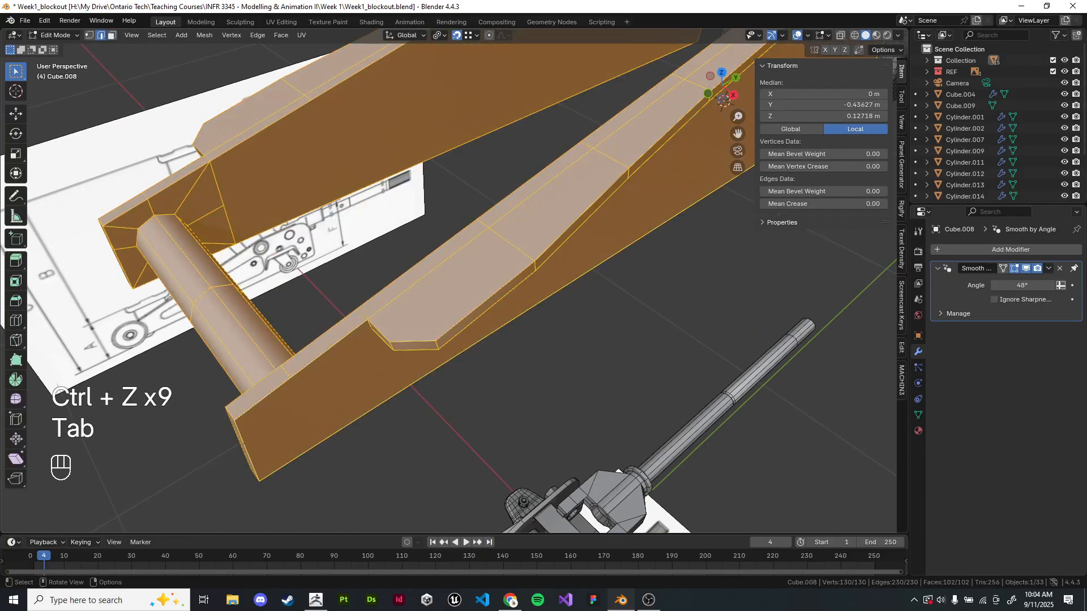
{"action": "left_click", "coordinate": [437, 345]}
{"action": "key", "text": "KP_Decimal"}
{"action": "key", "text": "KP_Decimal"}
{"action": "scroll", "coordinate": [453, 283], "scroll_direction": "down", "scroll_amount": 3}
{"action": "middle_click_drag", "start_coordinate": [437, 345], "coordinate": [510, 345]}
{"action": "mouse_move", "coordinate": [362, 362]}
{"action": "middle_mouse_down"}
{"action": "mouse_move", "coordinate": [331, 337]}
{"action": "mouse_move", "coordinate": [345, 373]}
{"action": "middle_mouse_up"}
{"action": "left_click", "coordinate": [326, 342]}
{"action": "key", "text": "ctrl+r"}
{"action": "left_click", "coordinate": [392, 318]}
{"action": "right_click", "coordinate": [391, 318]}
{"action": "middle_click_drag", "start_coordinate": [392, 318], "coordinate": [391, 351]}
- Reposition the new flange edge from the top view to round the flange end, and return to Object Mode
{"action": "key", "text": "KP_7"}
{"action": "key", "text": "g"}
{"action": "left_click", "coordinate": [416, 353]}
{"action": "key", "text": "g"}
{"action": "key", "text": "z"}
{"action": "left_click", "coordinate": [498, 249]}
{"action": "left_click", "coordinate": [509, 249]}
{"action": "key", "text": "Tab"}
- Mirror the near plate's flange edit across the X axis onto the opposite side plate and check the topology
{"action": "middle_click_drag", "start_coordinate": [611, 306], "coordinate": [509, 170]}
{"action": "key", "text": "Tab"}
{"action": "key", "text": "alt+x"}
{"action": "key", "text": "Tab"}
{"action": "left_click", "coordinate": [589, 265]}
{"action": "middle_click_drag", "start_coordinate": [509, 272], "coordinate": [453, 238]}
{"action": "middle_click_drag", "start_coordinate": [453, 238], "coordinate": [493, 260], "text": "shift"}
{"action": "left_click", "coordinate": [498, 278]}
{"action": "key", "text": "Tab"}
{"action": "scroll", "coordinate": [453, 283], "scroll_direction": "up", "scroll_amount": 3}
{"action": "middle_click_drag", "start_coordinate": [493, 305], "coordinate": [498, 274]}
{"action": "scroll", "coordinate": [492, 288], "scroll_direction": "down", "scroll_amount": 3}
{"action": "key", "text": "Tab"}
- Delete the remeshed box so only the low-poly side-plate frame remains in that area
{"action": "left_click", "coordinate": [628, 147]}
{"action": "key", "text": "x"}
{"action": "left_click", "coordinate": [628, 147]}
- Select the side-plate frame, enter Sculpt Mode and remesh it with a voxel size of 0.001 m
{"action": "left_click", "coordinate": [572, 226]}
{"action": "left_click", "coordinate": [59, 35]}
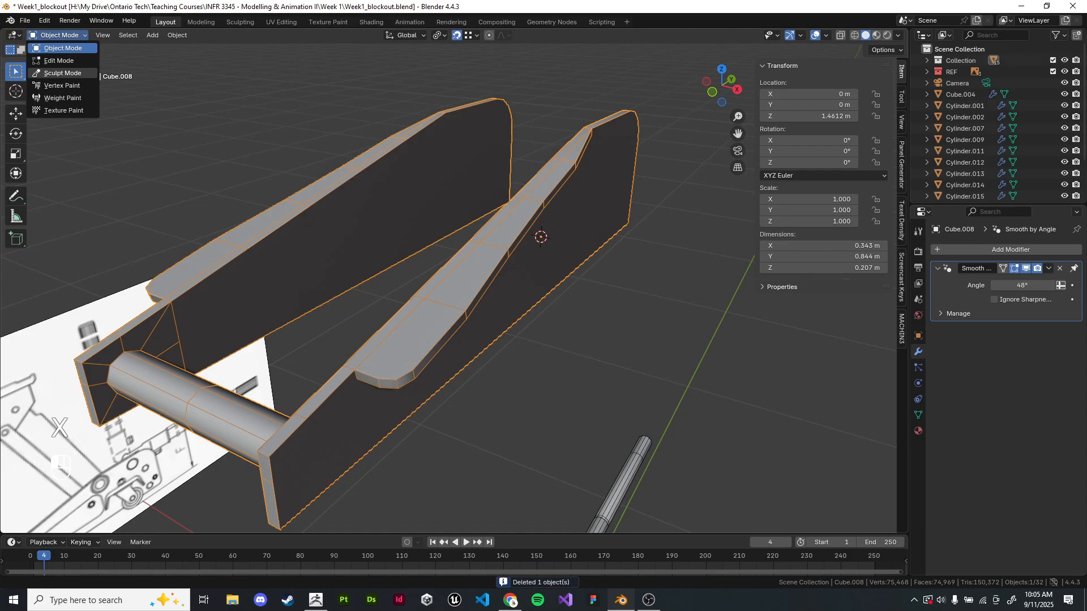
{"action": "left_click", "coordinate": [57, 73]}
{"action": "left_click", "coordinate": [844, 49]}
{"action": "left_click", "coordinate": [866, 72]}
{"action": "left_click", "coordinate": [865, 72]}
{"action": "key", "text": "Left"}
{"action": "key", "text": "Left"}
{"action": "key", "text": "Left"}
{"action": "type", "text": "0"}
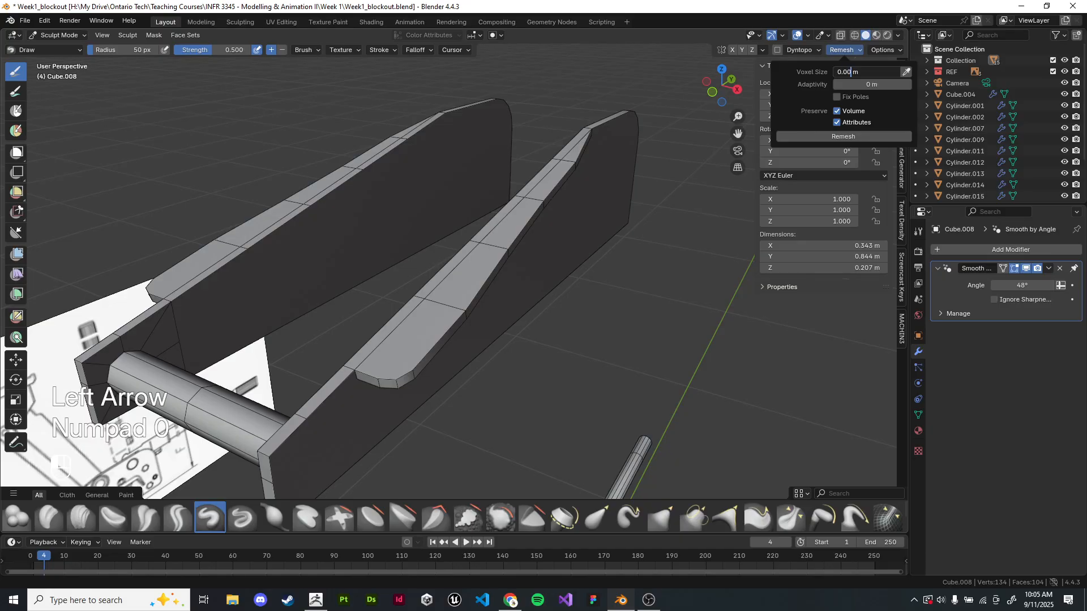
{"action": "key", "text": "Return"}
{"action": "left_click", "coordinate": [844, 137]}
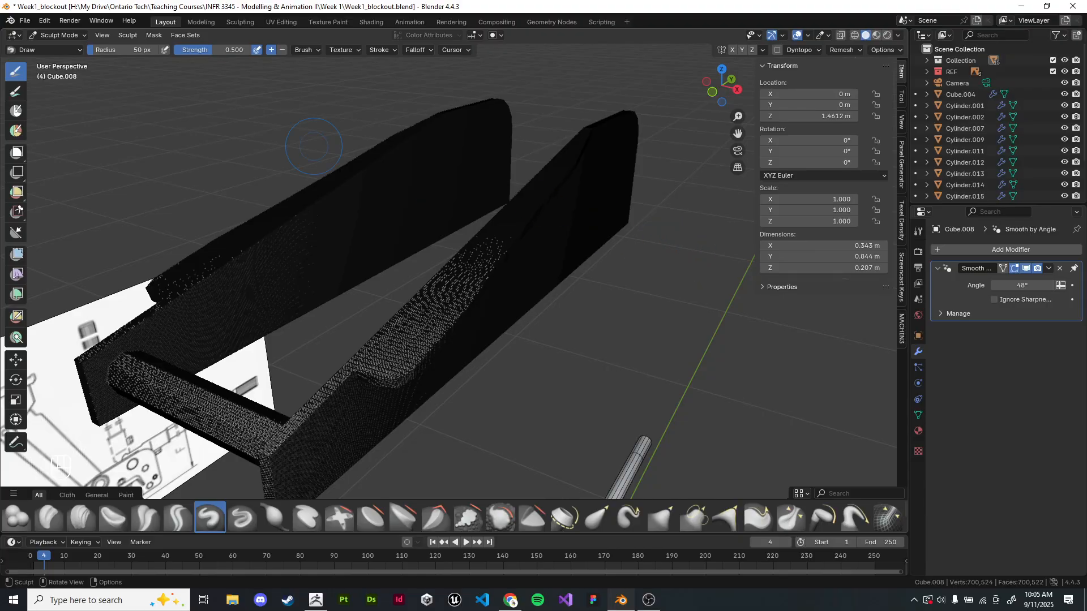
- Switch the frame to Object Mode to view the remeshed result, and return it to Sculpt Mode
{"action": "left_click", "coordinate": [57, 35]}
{"action": "left_click", "coordinate": [62, 48]}
{"action": "middle_click_drag", "start_coordinate": [397, 271], "coordinate": [389, 258]}
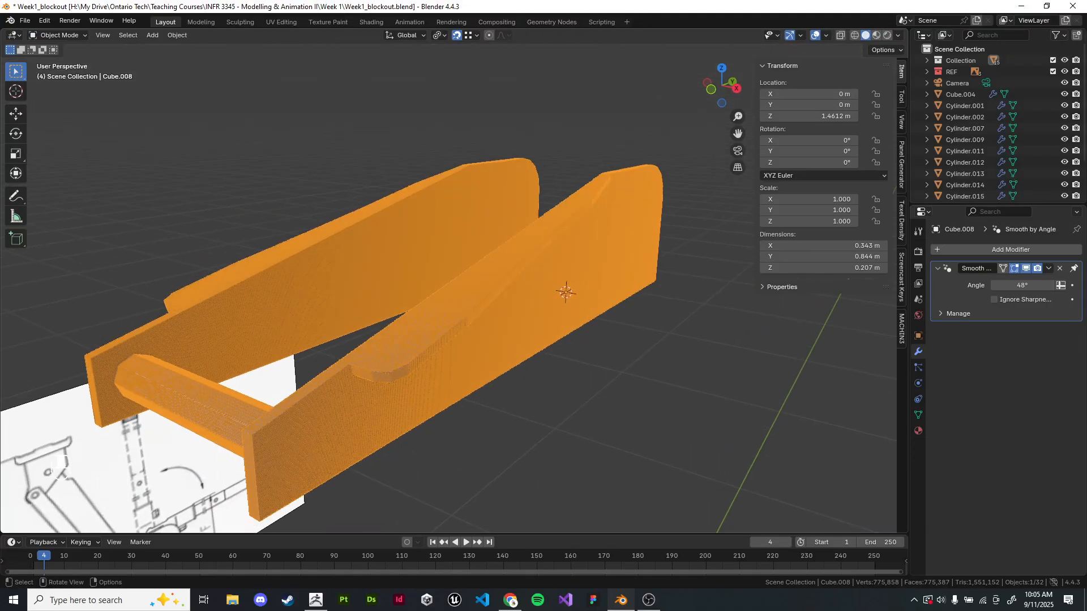
{"action": "left_click", "coordinate": [56, 36]}
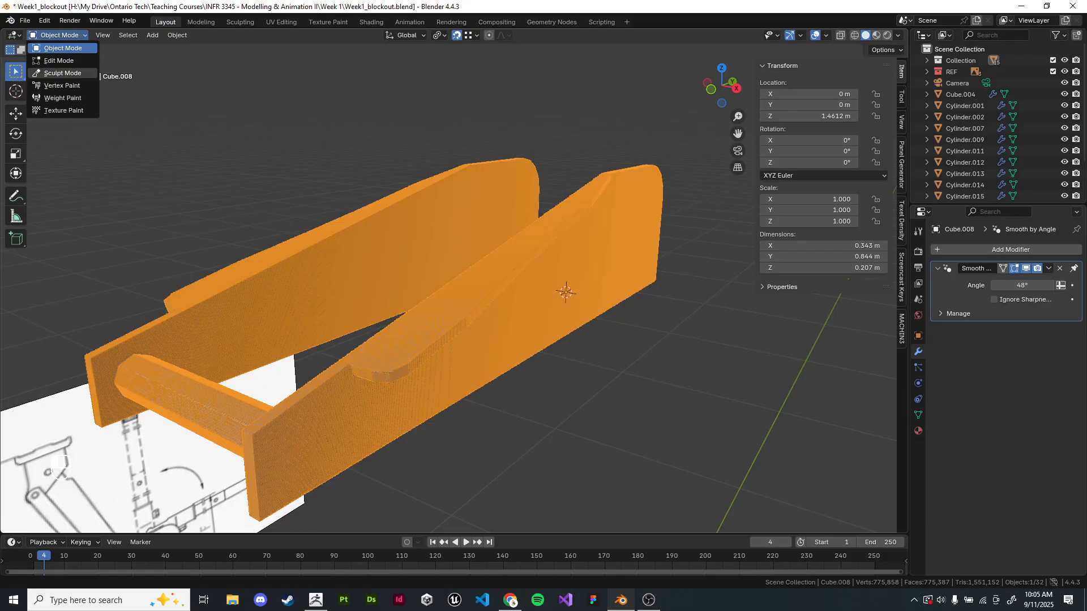
{"action": "left_click", "coordinate": [62, 73]}
{"action": "middle_click_drag", "start_coordinate": [594, 141], "coordinate": [623, 85]}
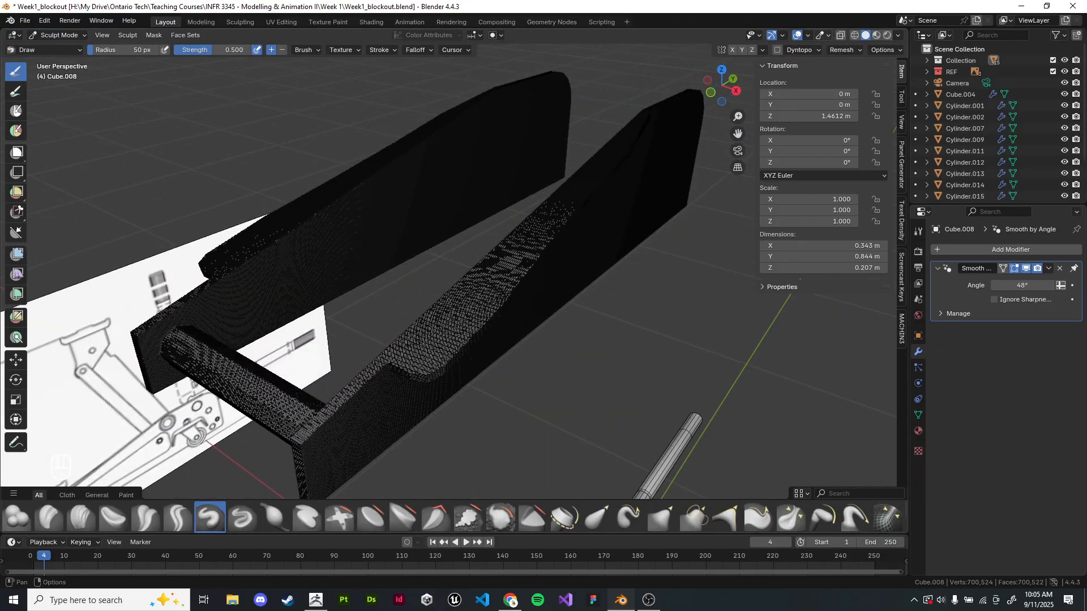
- Turn off the Wireframe geometry overlay in the viewport
{"action": "left_click", "coordinate": [807, 35]}
{"action": "mouse_move", "coordinate": [782, 35]}
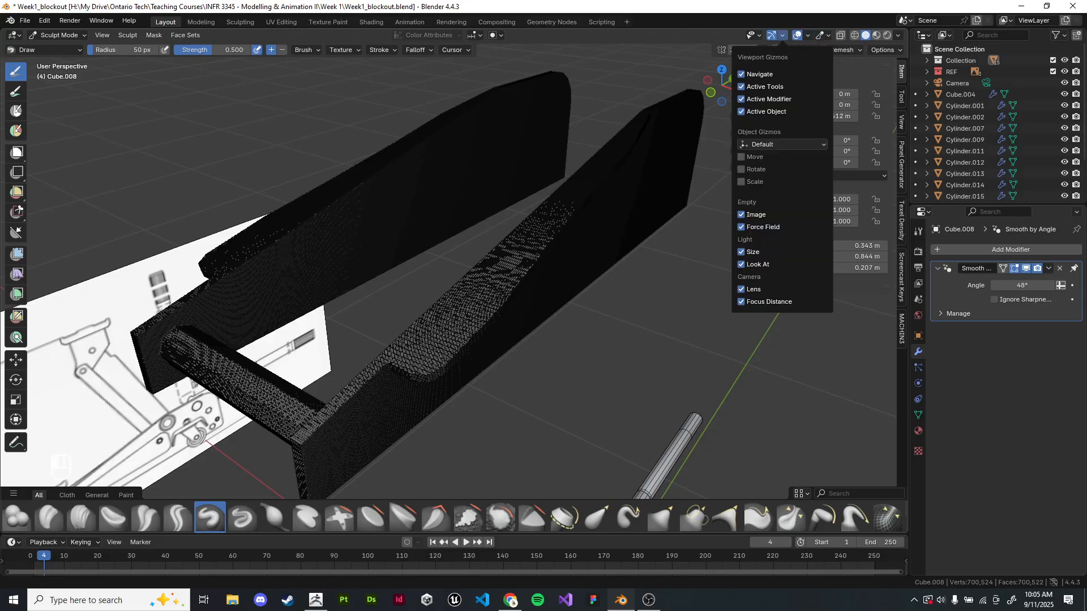
{"action": "left_click", "coordinate": [808, 35]}
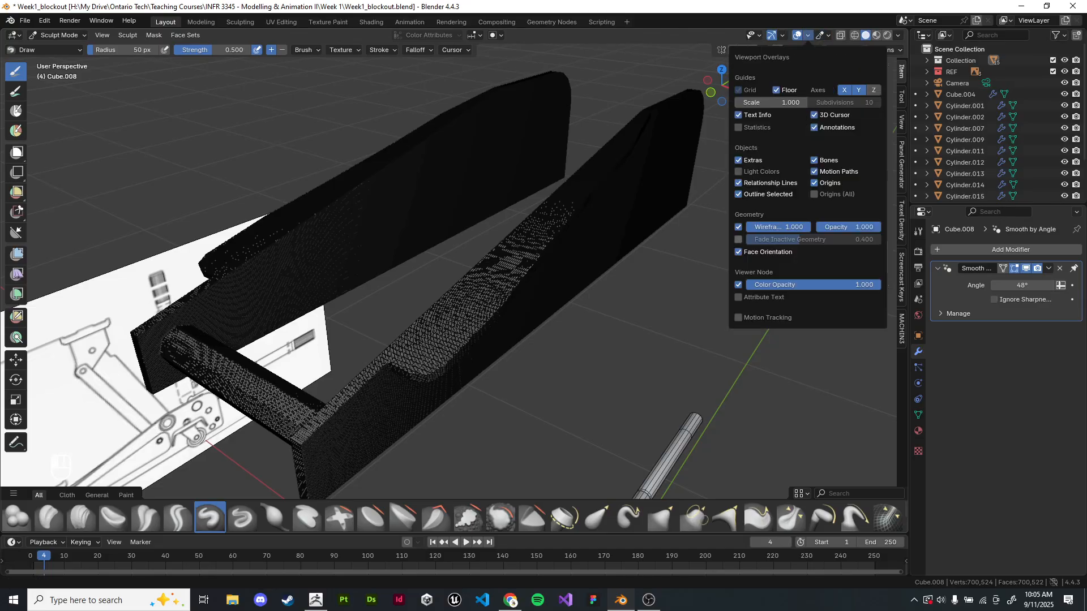
{"action": "left_click", "coordinate": [738, 227]}
- Try a short smoothing stroke on the near plate's flange area, and undo it
{"action": "middle_click_drag", "start_coordinate": [566, 255], "coordinate": [619, 219]}
{"action": "scroll", "coordinate": [619, 219], "scroll_direction": "down", "scroll_amount": 2}
{"action": "scroll", "coordinate": [430, 379], "scroll_direction": "up", "scroll_amount": 3}
{"action": "middle_click_drag", "start_coordinate": [481, 396], "coordinate": [416, 359]}
{"action": "left_click_drag", "start_coordinate": [405, 363], "coordinate": [424, 361], "text": "shift"}
{"action": "key", "text": "ctrl+z"}
- Try the Smooth mesh filter over the whole side-plate frame, and undo it
{"action": "scroll", "coordinate": [629, 193], "scroll_direction": "down", "scroll_amount": 2}
{"action": "mouse_move", "coordinate": [628, 192]}
{"action": "middle_mouse_down"}
{"action": "mouse_move", "coordinate": [617, 215]}
{"action": "mouse_move", "coordinate": [589, 181]}
{"action": "middle_mouse_up"}
{"action": "scroll", "coordinate": [616, 215], "scroll_direction": "up", "scroll_amount": 1}
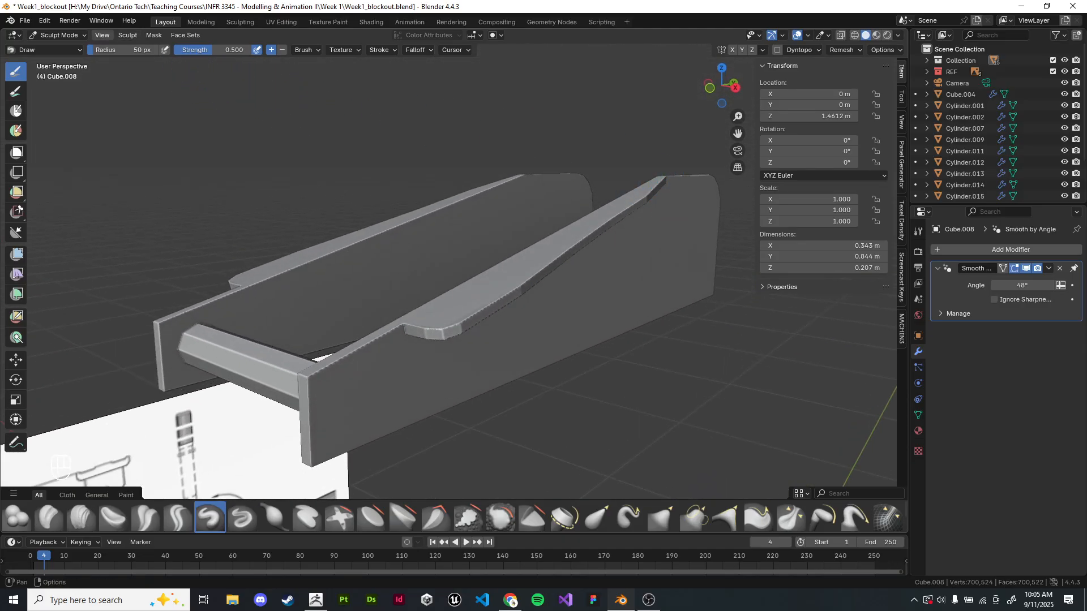
{"action": "left_click", "coordinate": [127, 35]}
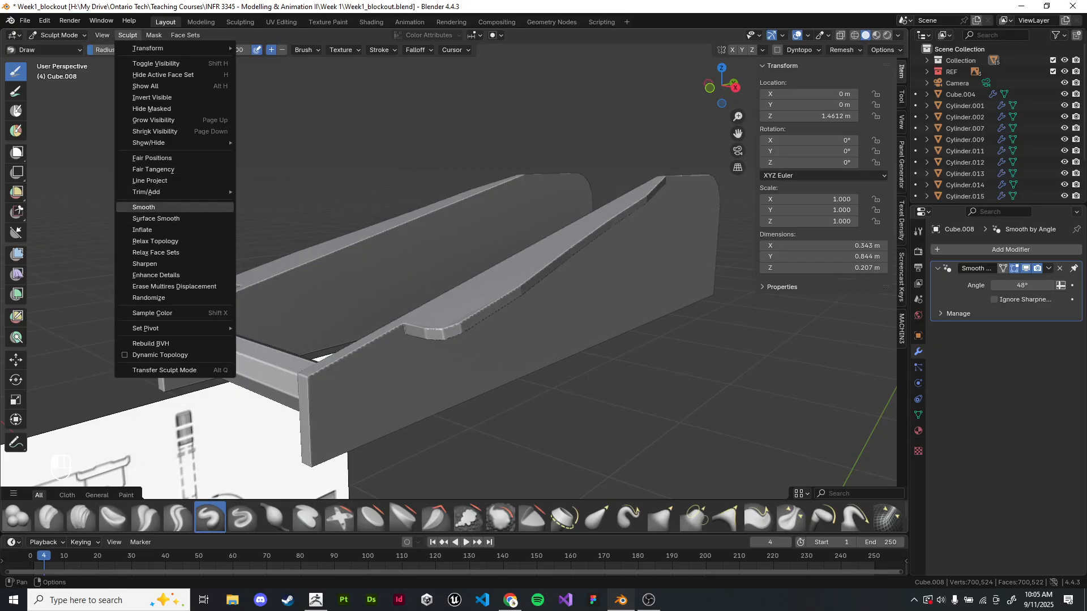
{"action": "left_click", "coordinate": [146, 207]}
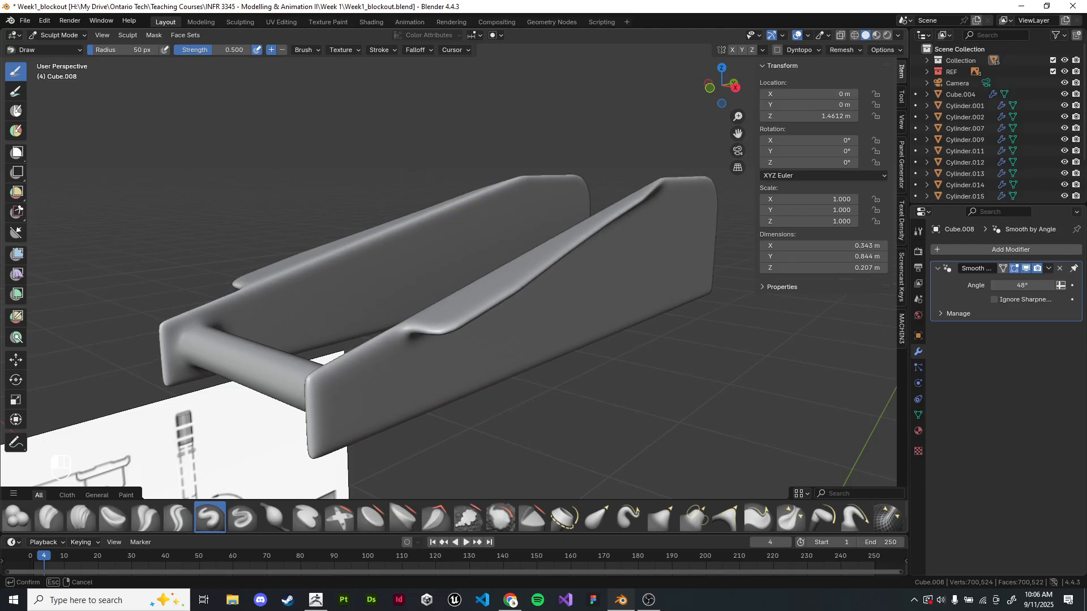
{"action": "left_click", "coordinate": [486, 152]}
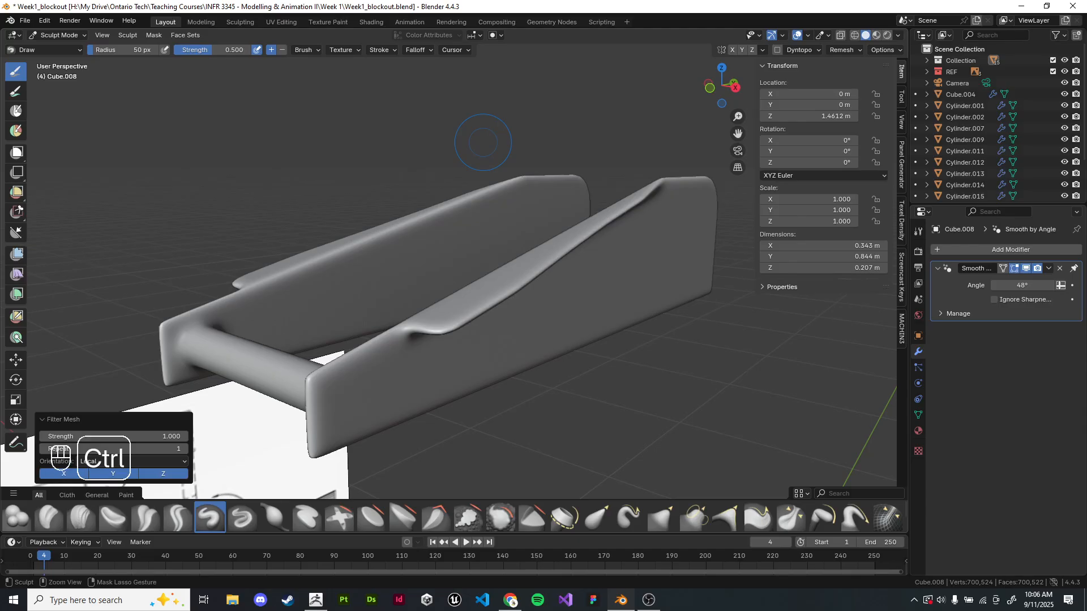
{"action": "key", "text": "ctrl+z"}
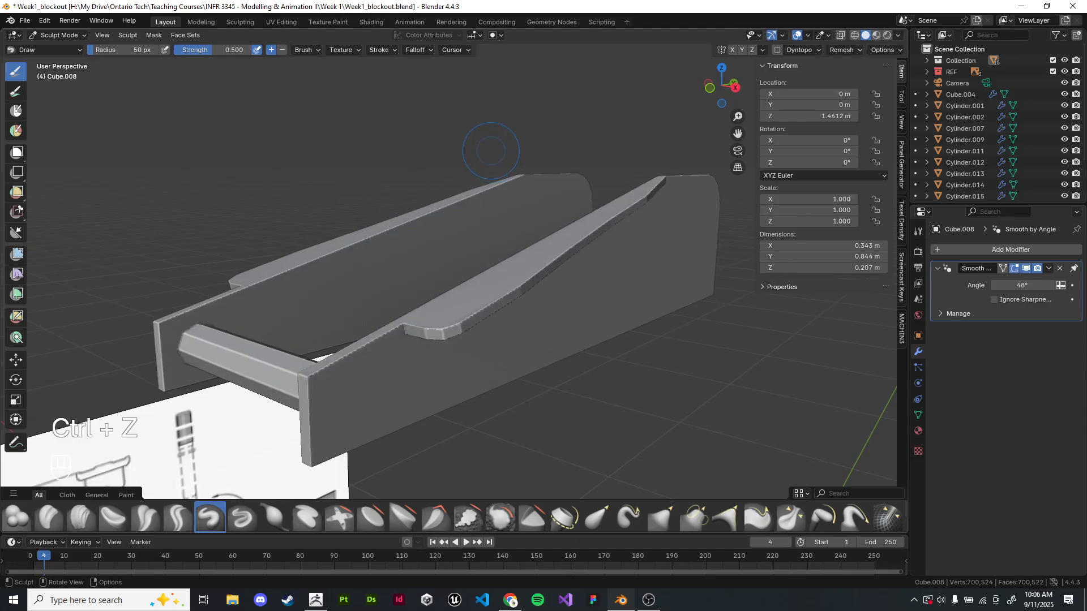
- Apply the Smooth mesh filter to the whole frame with a strength of 2 and 3 repeats
{"action": "left_click", "coordinate": [128, 35]}
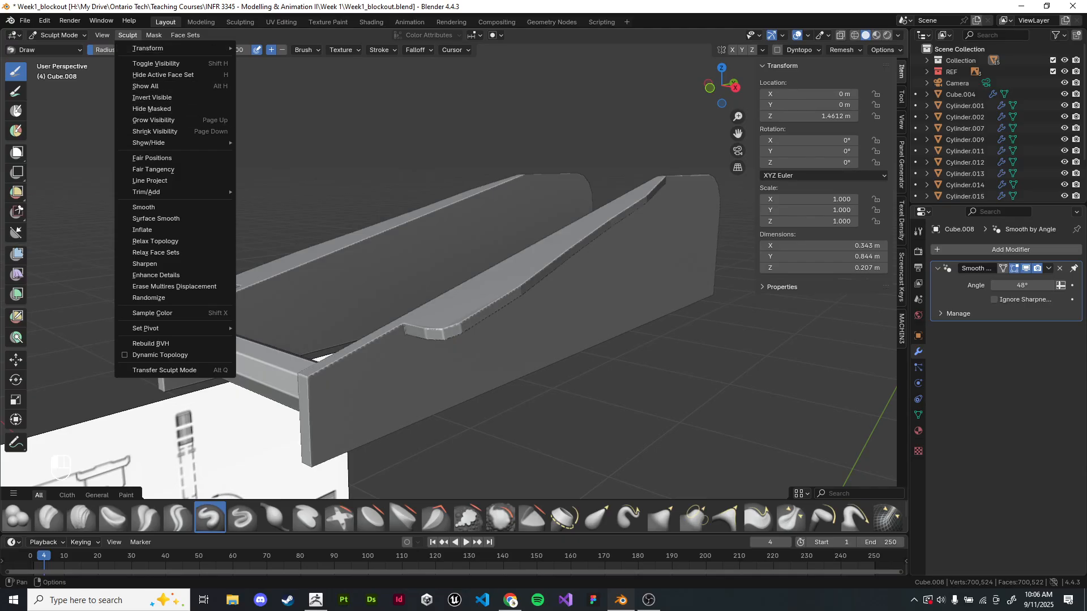
{"action": "left_click", "coordinate": [127, 35]}
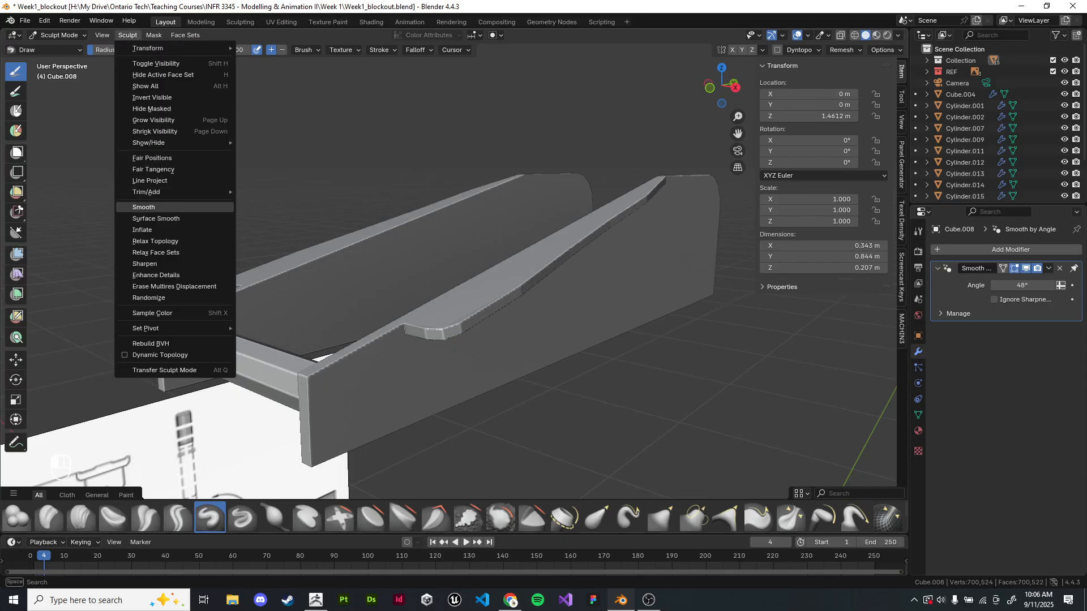
{"action": "left_click", "coordinate": [144, 207]}
{"action": "left_click_drag", "start_coordinate": [339, 153], "coordinate": [417, 146]}
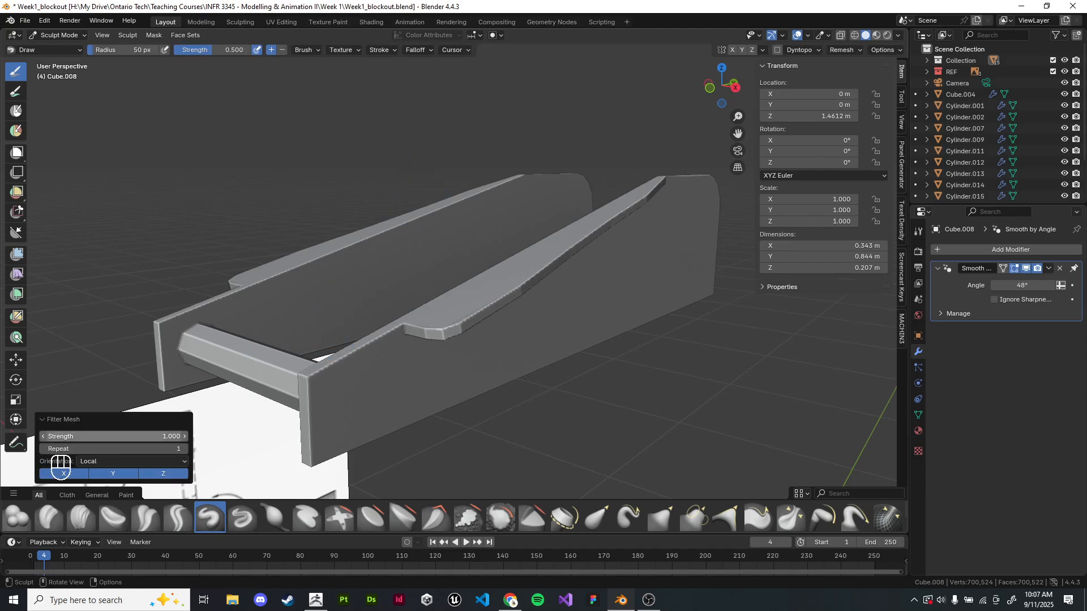
{"action": "left_click", "coordinate": [183, 448]}
{"action": "left_click", "coordinate": [183, 448]}
{"action": "left_click", "coordinate": [169, 435]}
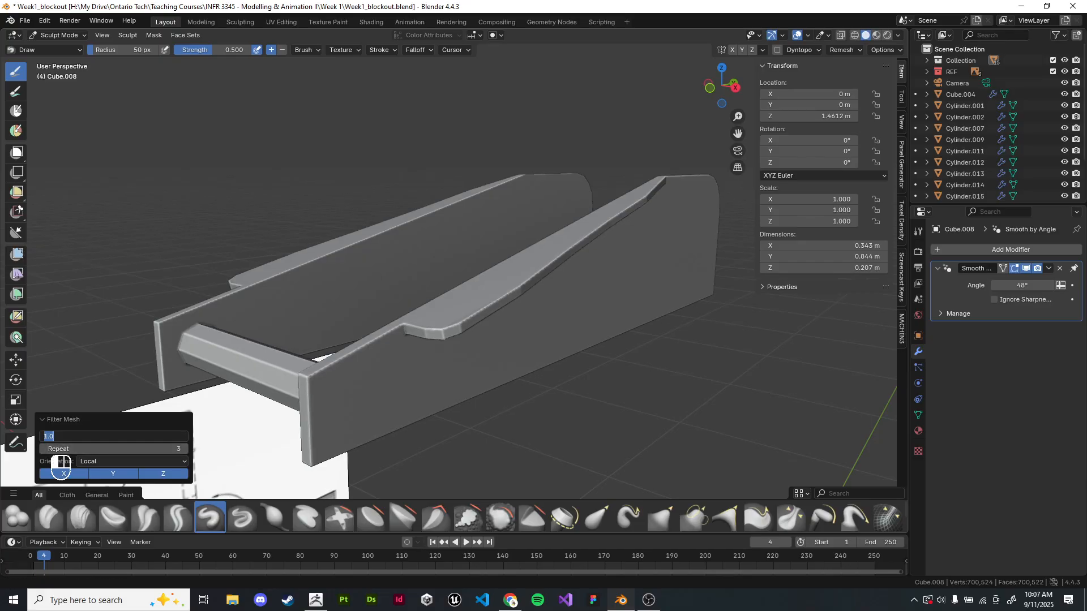
{"action": "type", "text": "2"}
{"action": "key", "text": "Return"}
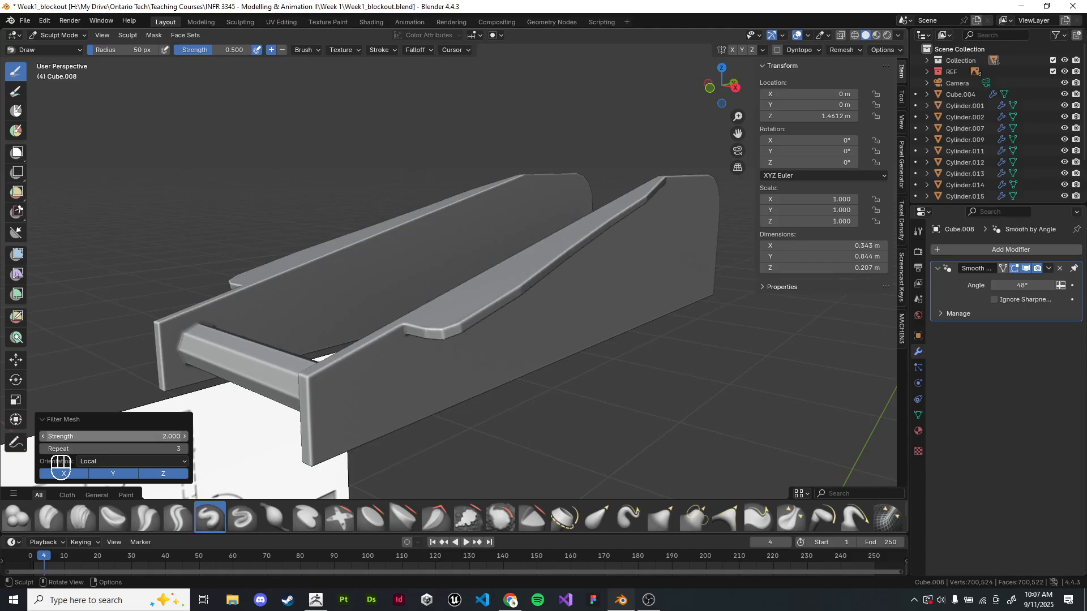
- Raise the Smooth filter's strength to 3.01 and its repeats to 5
{"action": "left_click", "coordinate": [113, 436]}
{"action": "type", "text": "3"}
{"action": "key", "text": "Return"}
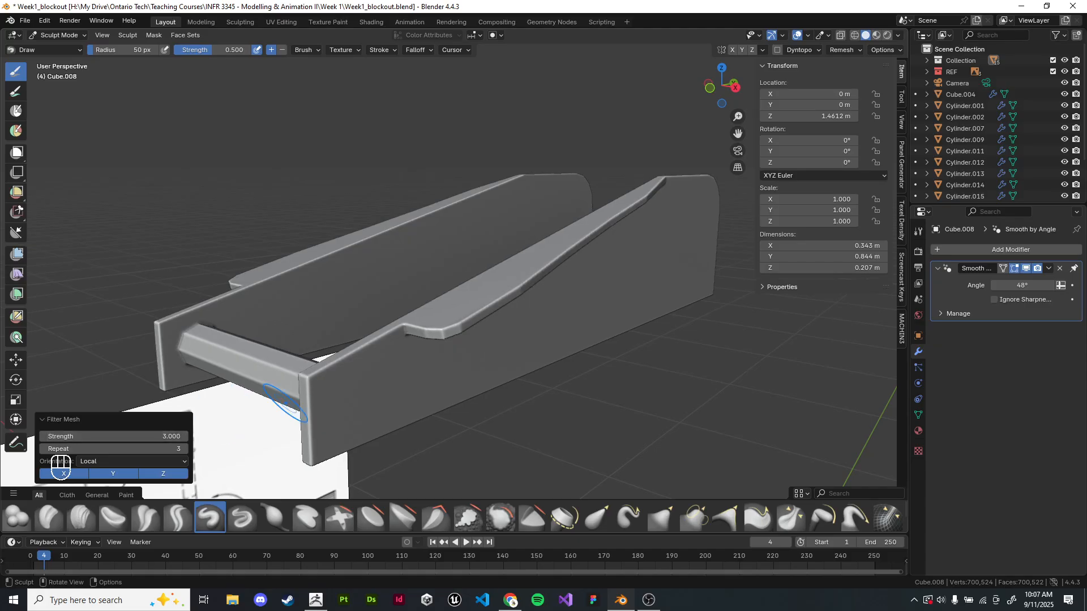
{"action": "scroll", "coordinate": [437, 383], "scroll_direction": "up", "scroll_amount": 5}
{"action": "left_click", "coordinate": [185, 449]}
{"action": "left_click", "coordinate": [184, 436]}
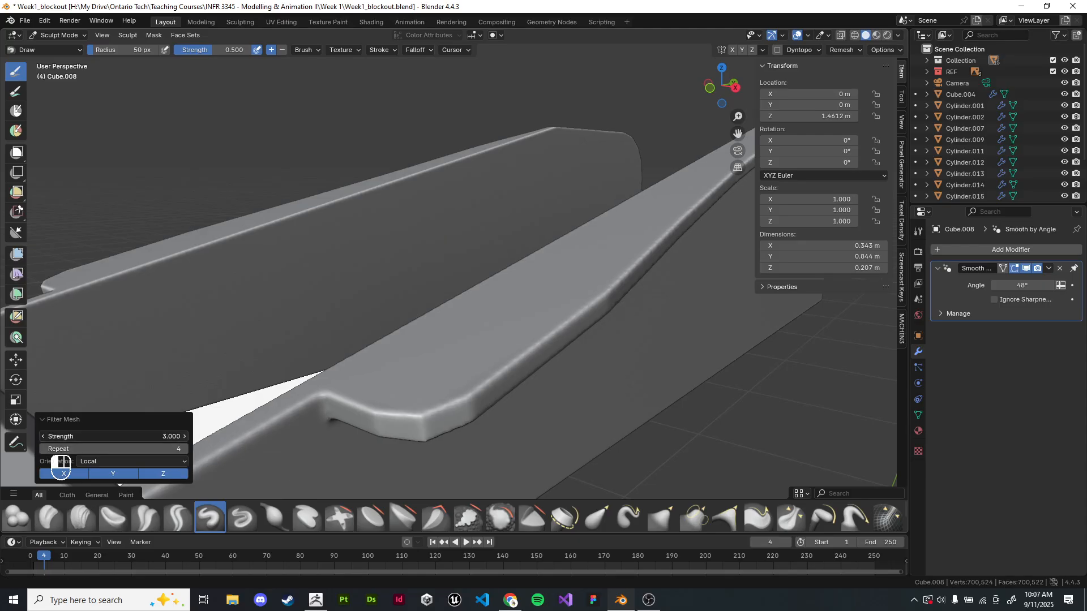
{"action": "left_click", "coordinate": [185, 448]}
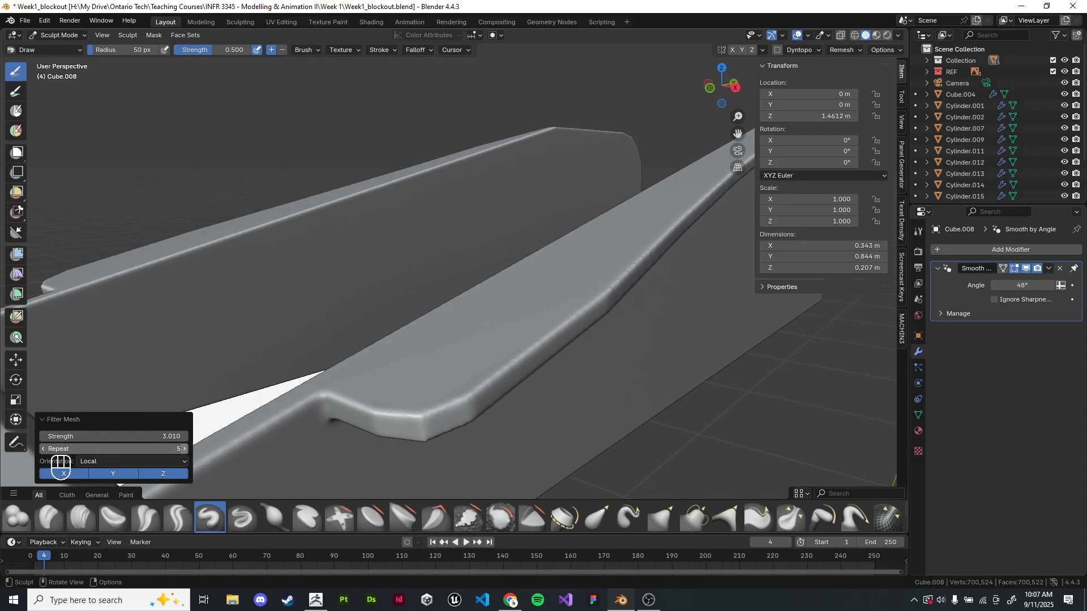
- Smooth the near plate's upper edge and the corner and end of its flange with brush strokes
{"action": "scroll", "coordinate": [381, 391], "scroll_direction": "down", "scroll_amount": 4}
{"action": "middle_click_drag", "start_coordinate": [313, 342], "coordinate": [449, 364]}
{"action": "scroll", "coordinate": [485, 396], "scroll_direction": "up", "scroll_amount": 1}
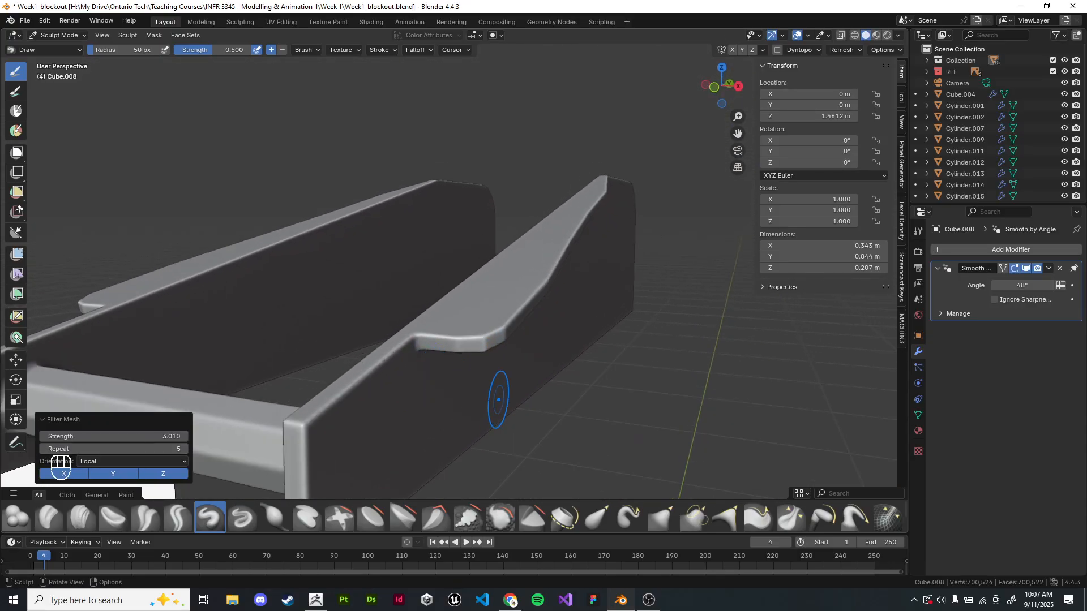
{"action": "middle_click_drag", "start_coordinate": [473, 271], "coordinate": [461, 298]}
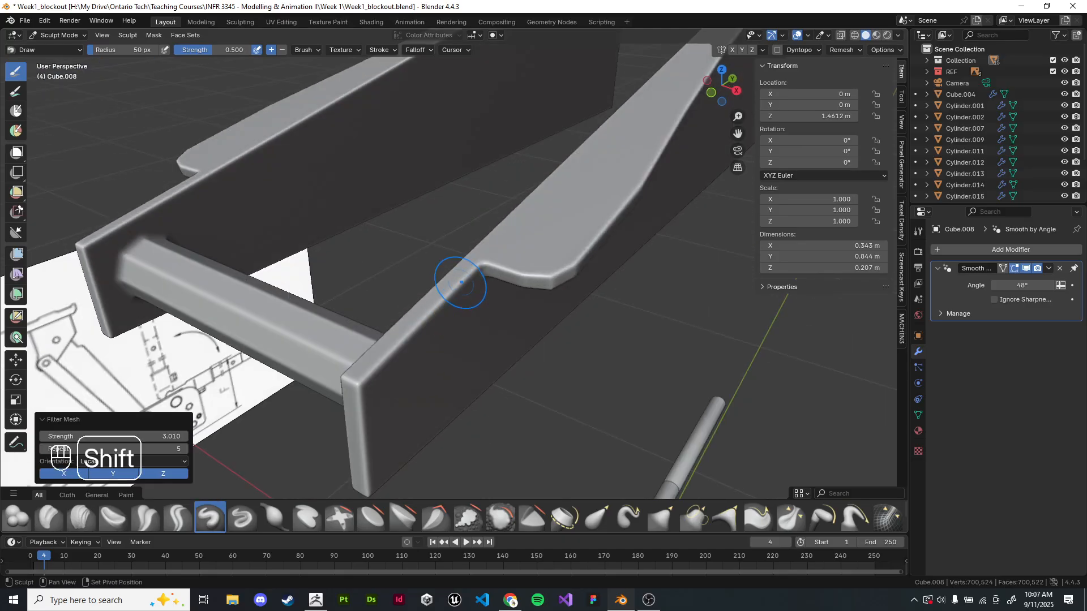
{"action": "mouse_move", "coordinate": [473, 276]}
{"action": "left_mouse_down", "text": "shift"}
{"action": "mouse_move", "coordinate": [399, 335]}
{"action": "mouse_move", "coordinate": [404, 347]}
{"action": "left_mouse_up", "text": "shift"}
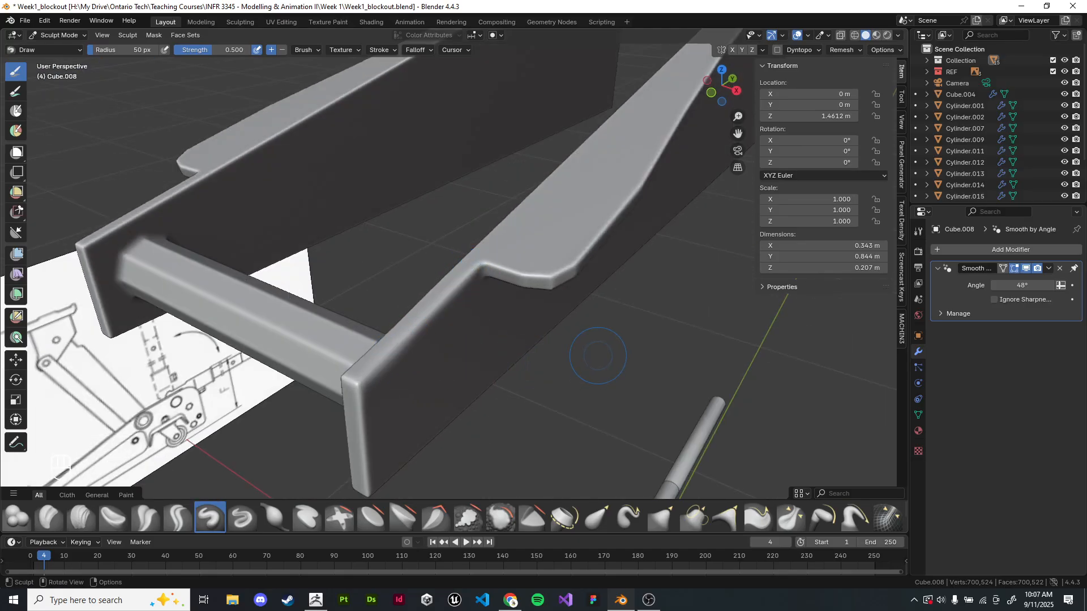
{"action": "middle_click_drag", "start_coordinate": [596, 358], "coordinate": [577, 300]}
{"action": "left_click_drag", "start_coordinate": [478, 270], "coordinate": [526, 246], "text": "shift"}
{"action": "middle_click_drag", "start_coordinate": [526, 246], "coordinate": [498, 266]}
{"action": "left_click_drag", "start_coordinate": [490, 255], "coordinate": [526, 259], "text": "shift"}
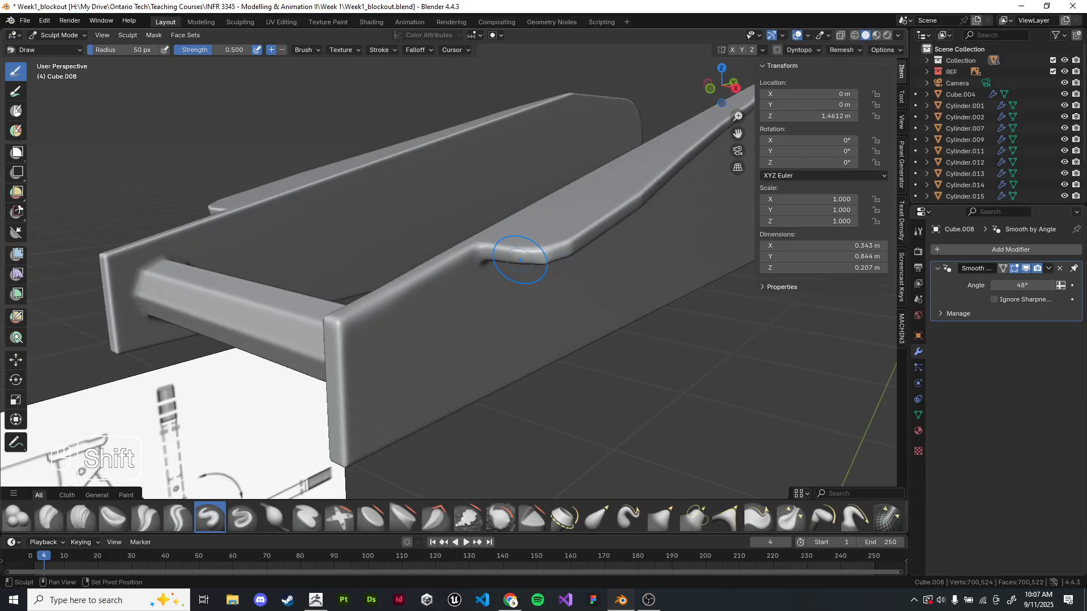
- Smooth further edges and transitions around the side-plate frame with short brush strokes from several angles
{"action": "middle_click_drag", "start_coordinate": [643, 376], "coordinate": [553, 262]}
{"action": "mouse_move", "coordinate": [655, 175]}
{"action": "middle_mouse_down"}
{"action": "mouse_move", "coordinate": [553, 315]}
{"action": "mouse_move", "coordinate": [439, 390]}
{"action": "mouse_move", "coordinate": [411, 435]}
{"action": "middle_mouse_up"}
{"action": "left_click_drag", "start_coordinate": [463, 235], "coordinate": [521, 225], "text": "shift"}
{"action": "middle_click_drag", "start_coordinate": [600, 267], "coordinate": [552, 314]}
{"action": "scroll", "coordinate": [502, 267], "scroll_direction": "down", "scroll_amount": 3}
{"action": "left_click_drag", "start_coordinate": [502, 261], "coordinate": [532, 236], "text": "shift"}
{"action": "middle_click_drag", "start_coordinate": [650, 211], "coordinate": [430, 243], "text": "shift"}
{"action": "left_click_drag", "start_coordinate": [429, 243], "coordinate": [487, 229], "text": "shift"}
{"action": "mouse_move", "coordinate": [634, 225]}
{"action": "middle_mouse_down", "text": "shift"}
{"action": "mouse_move", "coordinate": [456, 249]}
{"action": "mouse_move", "coordinate": [450, 269]}
{"action": "middle_mouse_up", "text": "shift"}
{"action": "left_click_drag", "start_coordinate": [425, 244], "coordinate": [589, 223], "text": "shift"}
{"action": "middle_click_drag", "start_coordinate": [651, 308], "coordinate": [539, 250]}
{"action": "left_click_drag", "start_coordinate": [538, 252], "coordinate": [553, 396], "text": "shift"}
{"action": "middle_click_drag", "start_coordinate": [567, 283], "coordinate": [522, 298]}
{"action": "left_click_drag", "start_coordinate": [497, 252], "coordinate": [474, 363], "text": "shift"}
{"action": "middle_click_drag", "start_coordinate": [532, 360], "coordinate": [553, 334]}
{"action": "left_click_drag", "start_coordinate": [498, 254], "coordinate": [487, 303], "text": "shift"}
{"action": "mouse_move", "coordinate": [503, 316]}
{"action": "middle_mouse_down"}
{"action": "mouse_move", "coordinate": [553, 214]}
{"action": "mouse_move", "coordinate": [558, 223]}
{"action": "mouse_move", "coordinate": [487, 277]}
{"action": "mouse_move", "coordinate": [453, 169]}
{"action": "middle_mouse_up"}
{"action": "left_click_drag", "start_coordinate": [245, 168], "coordinate": [453, 265], "text": "shift"}
{"action": "mouse_move", "coordinate": [453, 265]}
{"action": "middle_mouse_down"}
{"action": "mouse_move", "coordinate": [530, 311]}
{"action": "mouse_move", "coordinate": [340, 242]}
{"action": "middle_mouse_up"}
{"action": "left_click_drag", "start_coordinate": [339, 243], "coordinate": [363, 235], "text": "shift"}
{"action": "mouse_move", "coordinate": [362, 235]}
{"action": "middle_mouse_down"}
{"action": "mouse_move", "coordinate": [468, 250]}
{"action": "mouse_move", "coordinate": [446, 277]}
{"action": "mouse_move", "coordinate": [388, 279]}
{"action": "middle_mouse_up"}
{"action": "mouse_move", "coordinate": [388, 279]}
{"action": "left_mouse_down", "text": "shift"}
{"action": "mouse_move", "coordinate": [404, 262]}
{"action": "mouse_move", "coordinate": [391, 247]}
{"action": "left_mouse_up", "text": "shift"}
{"action": "middle_click_drag", "start_coordinate": [347, 233], "coordinate": [453, 243]}
{"action": "left_click_drag", "start_coordinate": [452, 242], "coordinate": [430, 257], "text": "shift"}
{"action": "middle_click_drag", "start_coordinate": [326, 292], "coordinate": [390, 284], "text": "shift"}
{"action": "left_click_drag", "start_coordinate": [391, 284], "coordinate": [375, 310], "text": "shift"}
- Smooth the joint where the cross bar meets the side plate, working around its corners with short brush strokes
{"action": "middle_click_drag", "start_coordinate": [375, 310], "coordinate": [646, 172]}
{"action": "middle_click_drag", "start_coordinate": [453, 254], "coordinate": [526, 303]}
{"action": "middle_click_drag", "start_coordinate": [526, 237], "coordinate": [429, 274]}
{"action": "scroll", "coordinate": [429, 274], "scroll_direction": "down", "scroll_amount": 4}
{"action": "scroll", "coordinate": [288, 263], "scroll_direction": "up", "scroll_amount": 4}
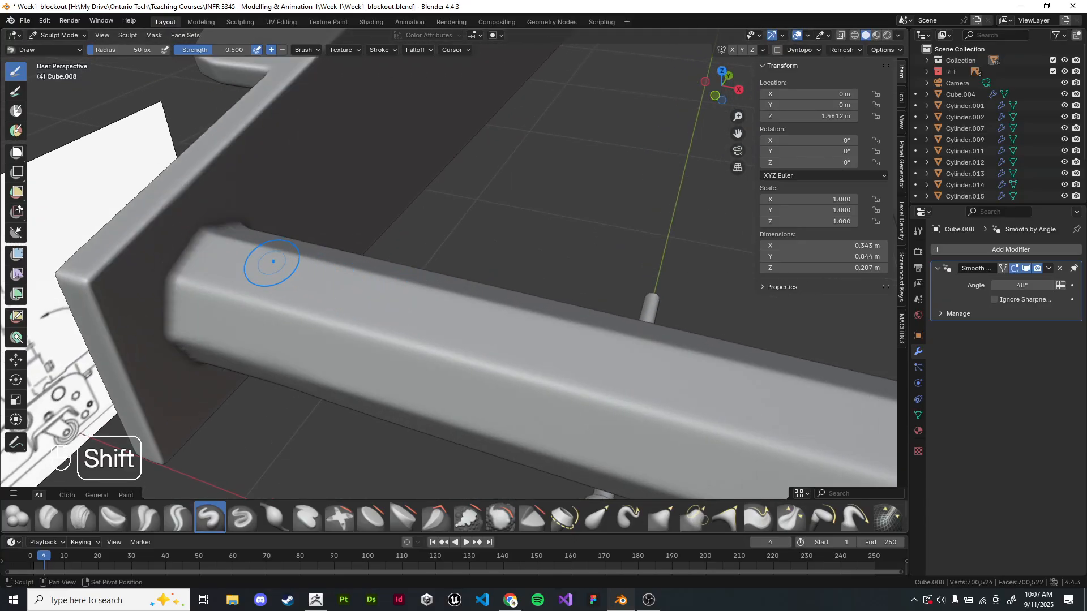
{"action": "middle_click_drag", "start_coordinate": [181, 294], "coordinate": [228, 329]}
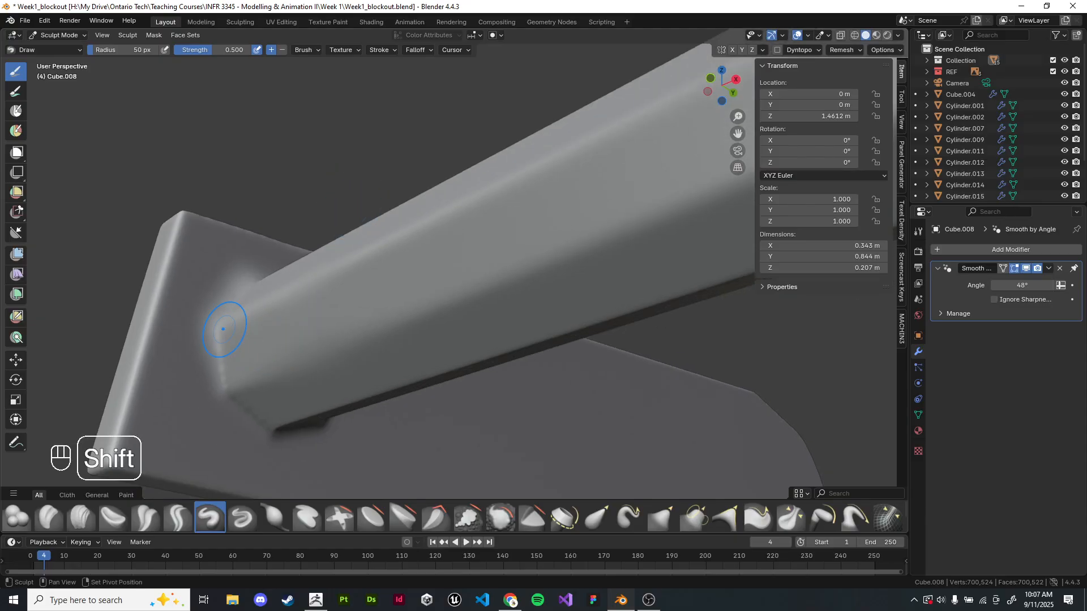
{"action": "mouse_move", "coordinate": [300, 442]}
{"action": "middle_mouse_down"}
{"action": "mouse_move", "coordinate": [473, 356]}
{"action": "mouse_move", "coordinate": [504, 404]}
{"action": "middle_mouse_up"}
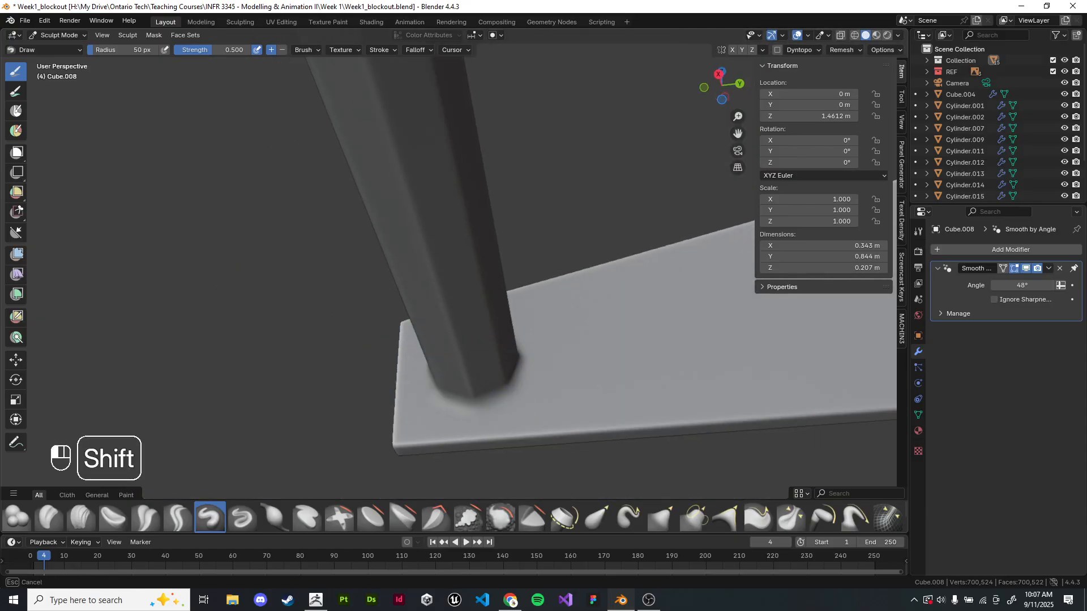
{"action": "middle_click_drag", "start_coordinate": [523, 356], "coordinate": [561, 317]}
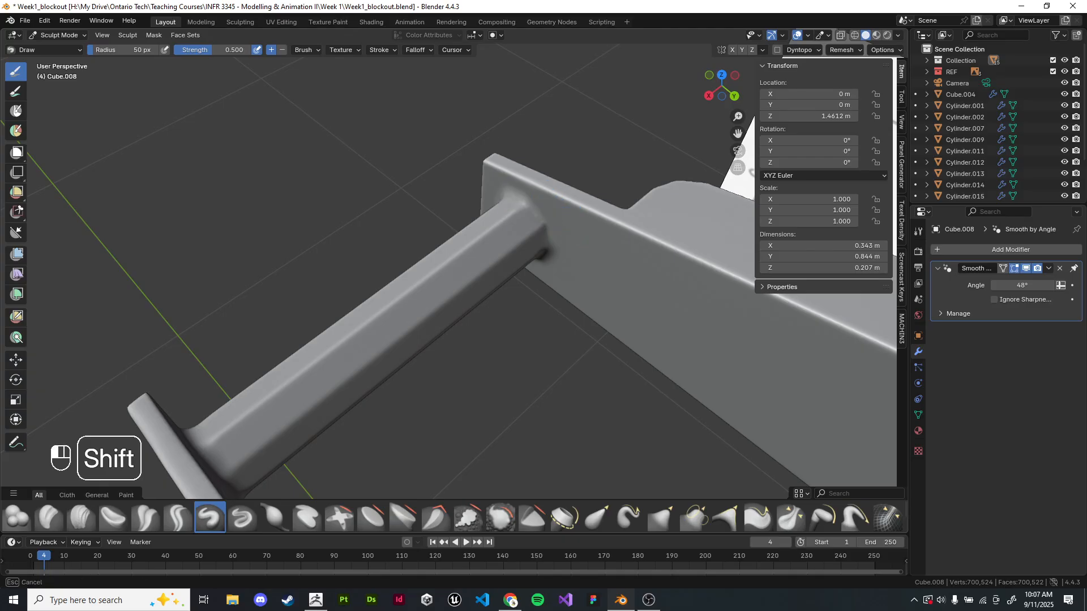
- Smooth the cross bar's opposite joint and soften the long edges along its upper and front faces
{"action": "mouse_move", "coordinate": [526, 237]}
{"action": "left_mouse_down", "text": "shift"}
{"action": "mouse_move", "coordinate": [504, 212]}
{"action": "mouse_move", "coordinate": [317, 345]}
{"action": "mouse_move", "coordinate": [502, 216]}
{"action": "left_mouse_up", "text": "shift"}
{"action": "mouse_move", "coordinate": [502, 217]}
{"action": "middle_mouse_down"}
{"action": "mouse_move", "coordinate": [317, 249]}
{"action": "mouse_move", "coordinate": [340, 230]}
{"action": "middle_mouse_up"}
{"action": "scroll", "coordinate": [339, 231], "scroll_direction": "up", "scroll_amount": 2}
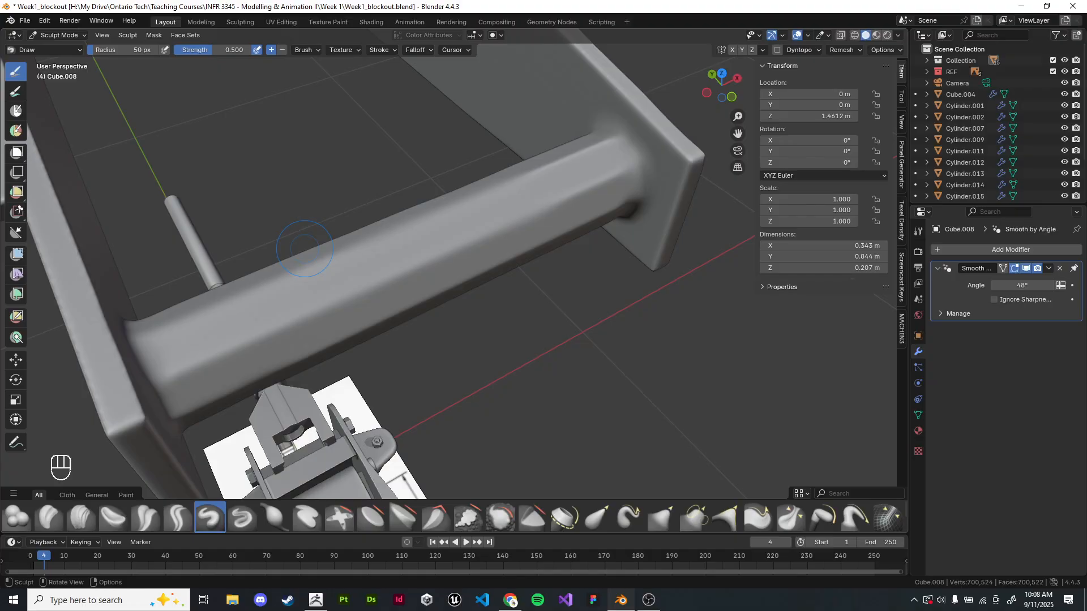
{"action": "left_click_drag", "start_coordinate": [470, 232], "coordinate": [470, 232], "text": "shift"}
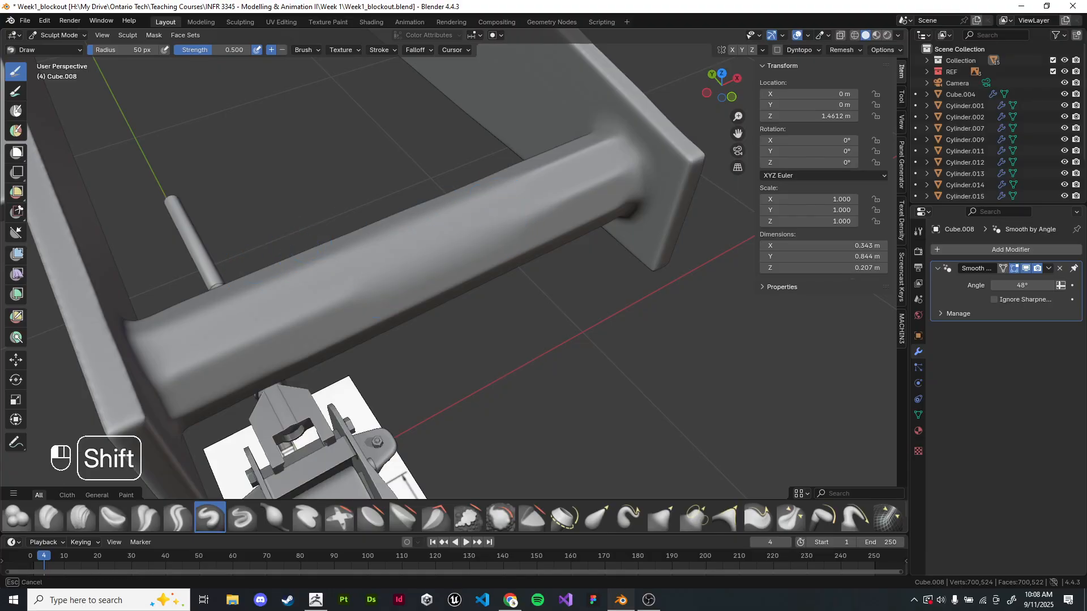
{"action": "middle_click_drag", "start_coordinate": [468, 356], "coordinate": [468, 272]}
{"action": "left_click_drag", "start_coordinate": [468, 272], "coordinate": [334, 278], "text": "shift"}
{"action": "mouse_move", "coordinate": [481, 286]}
{"action": "left_mouse_down", "text": "shift"}
{"action": "mouse_move", "coordinate": [512, 291]}
{"action": "mouse_move", "coordinate": [504, 288]}
{"action": "left_mouse_up", "text": "shift"}
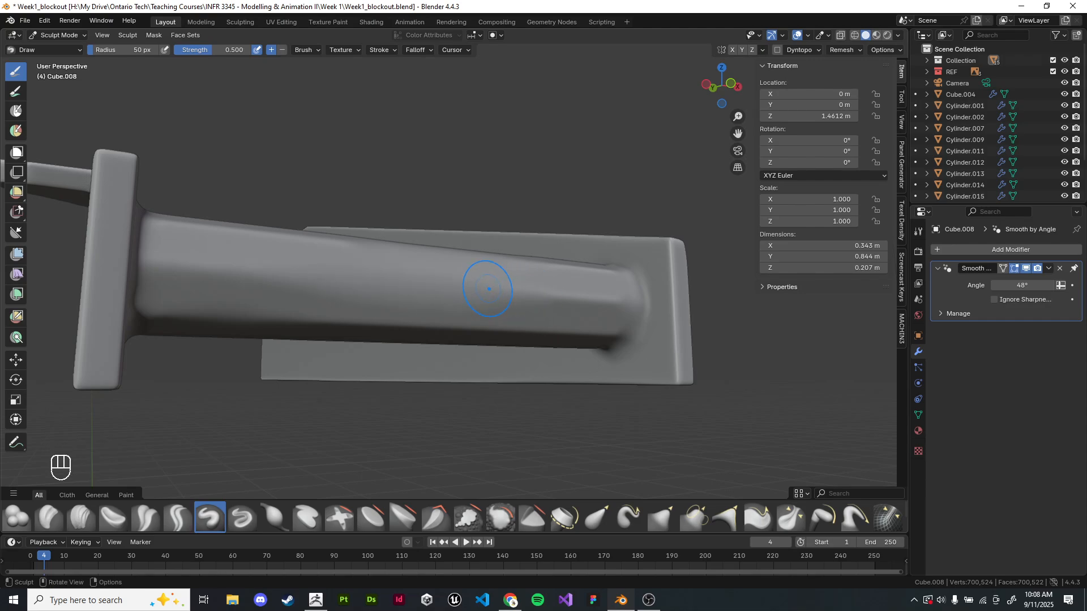
- Round off the cross bar's front face and its blends into both side plates with smoothing strokes
{"action": "middle_click_drag", "start_coordinate": [497, 286], "coordinate": [480, 192]}
{"action": "left_click_drag", "start_coordinate": [330, 277], "coordinate": [368, 285], "text": "shift"}
{"action": "left_click_drag", "start_coordinate": [362, 331], "coordinate": [436, 349], "text": "shift"}
{"action": "middle_click_drag", "start_coordinate": [855, 391], "coordinate": [809, 337]}
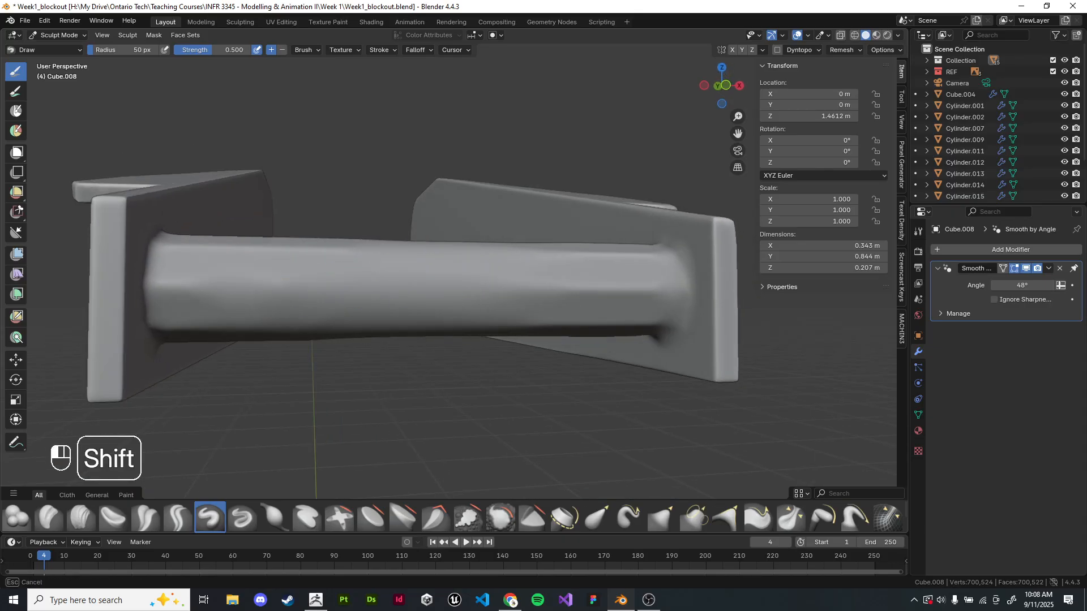
{"action": "scroll", "coordinate": [468, 270], "scroll_direction": "down", "scroll_amount": 2}
{"action": "middle_click_drag", "start_coordinate": [465, 244], "coordinate": [479, 286]}
{"action": "scroll", "coordinate": [479, 285], "scroll_direction": "up", "scroll_amount": 3}
{"action": "left_click_drag", "start_coordinate": [364, 260], "coordinate": [86, 298], "text": "shift"}
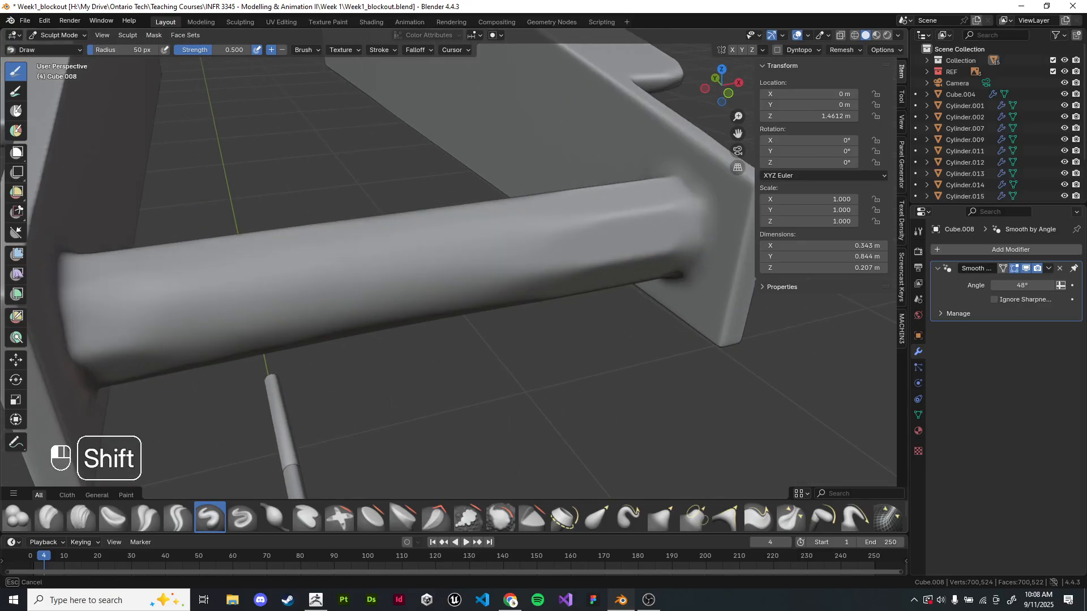
{"action": "mouse_move", "coordinate": [670, 255]}
{"action": "left_mouse_down", "text": "shift"}
{"action": "mouse_move", "coordinate": [639, 259]}
{"action": "mouse_move", "coordinate": [651, 262]}
{"action": "left_mouse_up", "text": "shift"}
- Smooth the cross bar's lower edges along its length and the transitions into the plates at both ends
{"action": "middle_click_drag", "start_coordinate": [555, 317], "coordinate": [532, 250]}
{"action": "mouse_move", "coordinate": [532, 251]}
{"action": "left_mouse_down", "text": "shift"}
{"action": "mouse_move", "coordinate": [452, 248]}
{"action": "mouse_move", "coordinate": [548, 250]}
{"action": "mouse_move", "coordinate": [510, 249]}
{"action": "left_mouse_up", "text": "shift"}
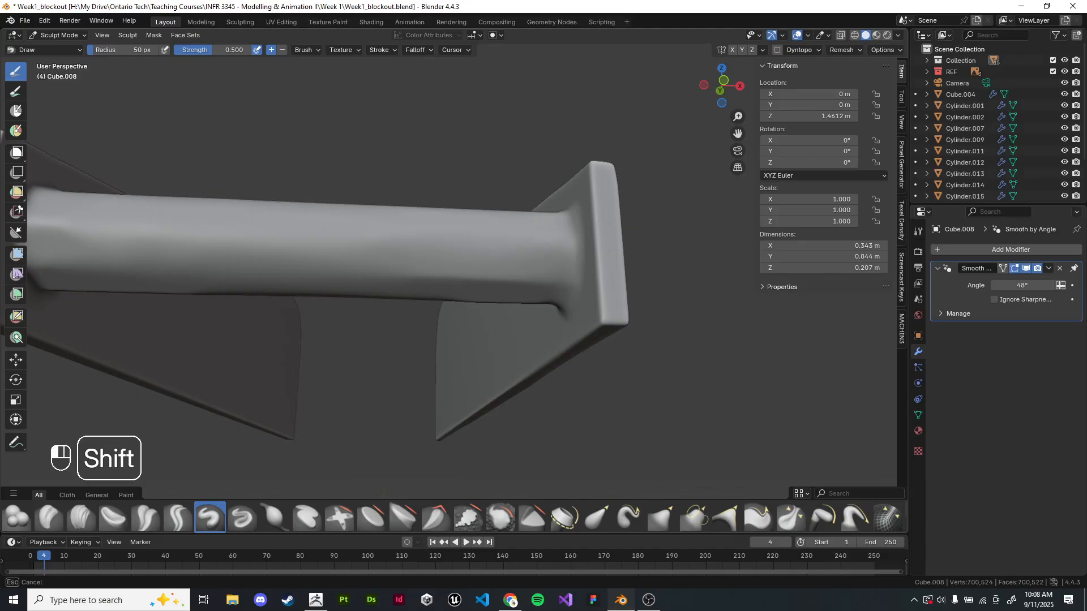
{"action": "middle_click_drag", "start_coordinate": [510, 249], "coordinate": [517, 296]}
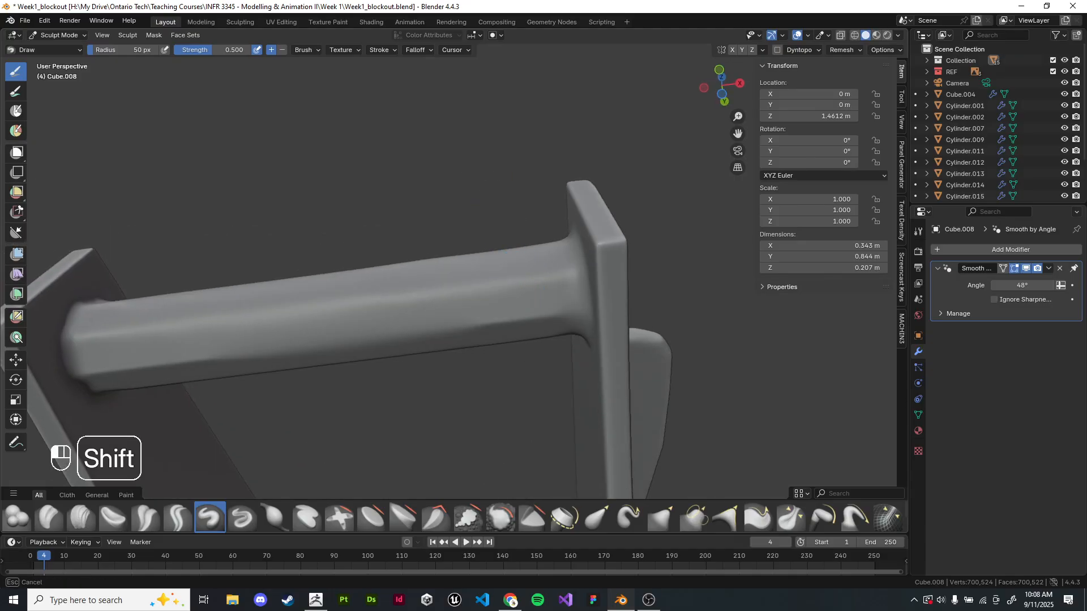
{"action": "middle_click_drag", "start_coordinate": [228, 291], "coordinate": [519, 245], "text": "shift"}
{"action": "left_click_drag", "start_coordinate": [519, 245], "coordinate": [462, 272], "text": "shift"}
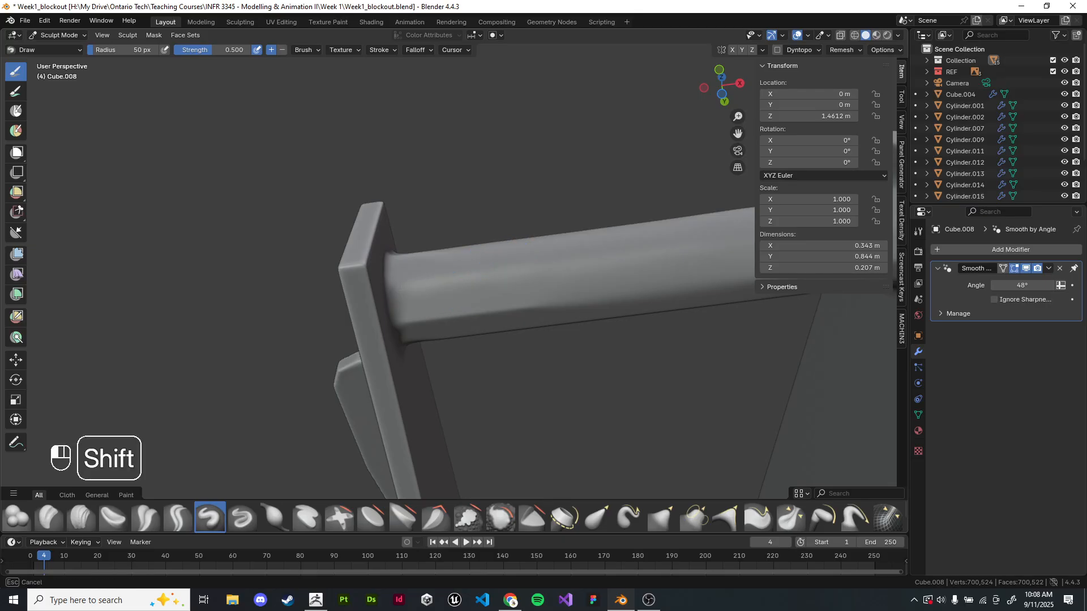
{"action": "middle_click_drag", "start_coordinate": [487, 299], "coordinate": [403, 245], "text": "shift"}
{"action": "mouse_move", "coordinate": [402, 245]}
{"action": "left_mouse_down", "text": "shift"}
{"action": "mouse_move", "coordinate": [368, 261]}
{"action": "mouse_move", "coordinate": [439, 252]}
{"action": "left_mouse_up", "text": "shift"}
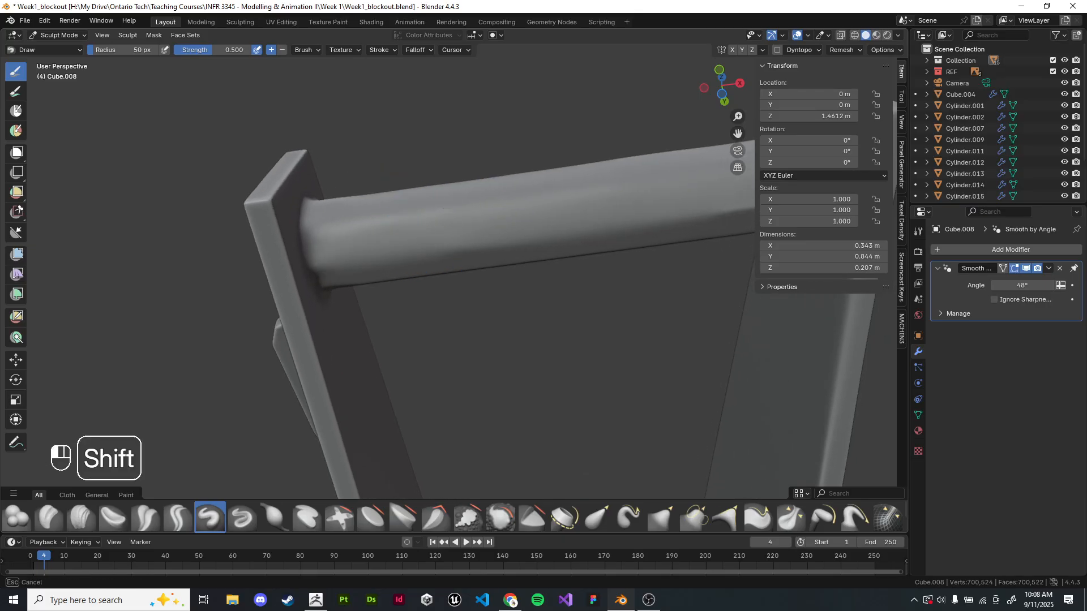
{"action": "middle_click_drag", "start_coordinate": [438, 253], "coordinate": [444, 327]}
{"action": "middle_click_drag", "start_coordinate": [419, 138], "coordinate": [425, 189]}
{"action": "mouse_move", "coordinate": [424, 189]}
{"action": "left_mouse_down", "text": "shift"}
{"action": "mouse_move", "coordinate": [408, 186]}
{"action": "mouse_move", "coordinate": [430, 190]}
{"action": "left_mouse_up", "text": "shift"}
{"action": "scroll", "coordinate": [575, 245], "scroll_direction": "down", "scroll_amount": 4}
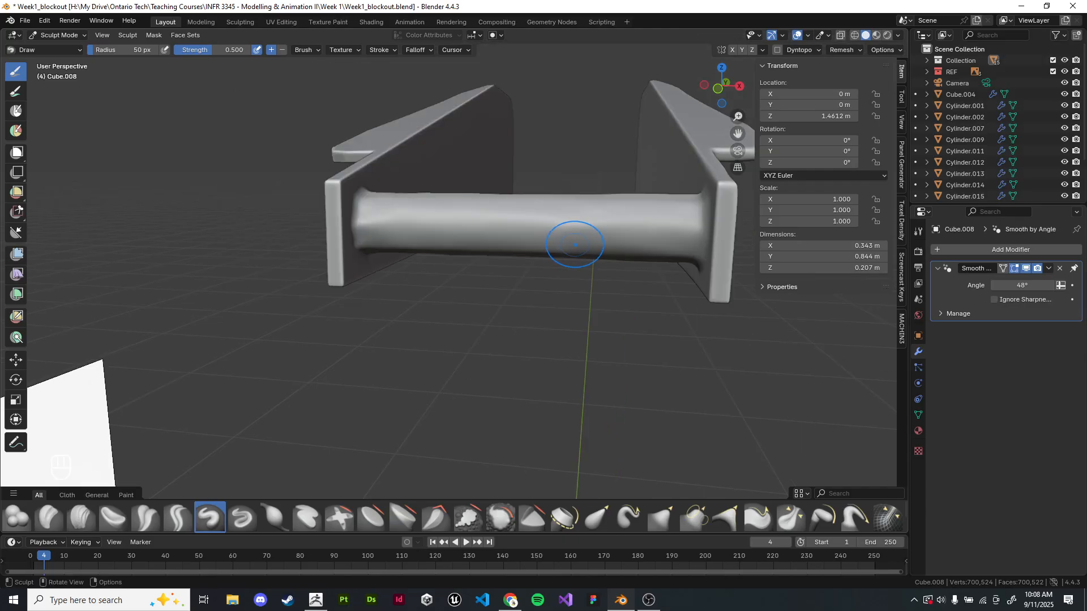
- Smooth the cross bar's underside and its inner-facing edges between the two side plates
{"action": "middle_click_drag", "start_coordinate": [575, 245], "coordinate": [537, 136]}
{"action": "scroll", "coordinate": [436, 203], "scroll_direction": "up", "scroll_amount": 2}
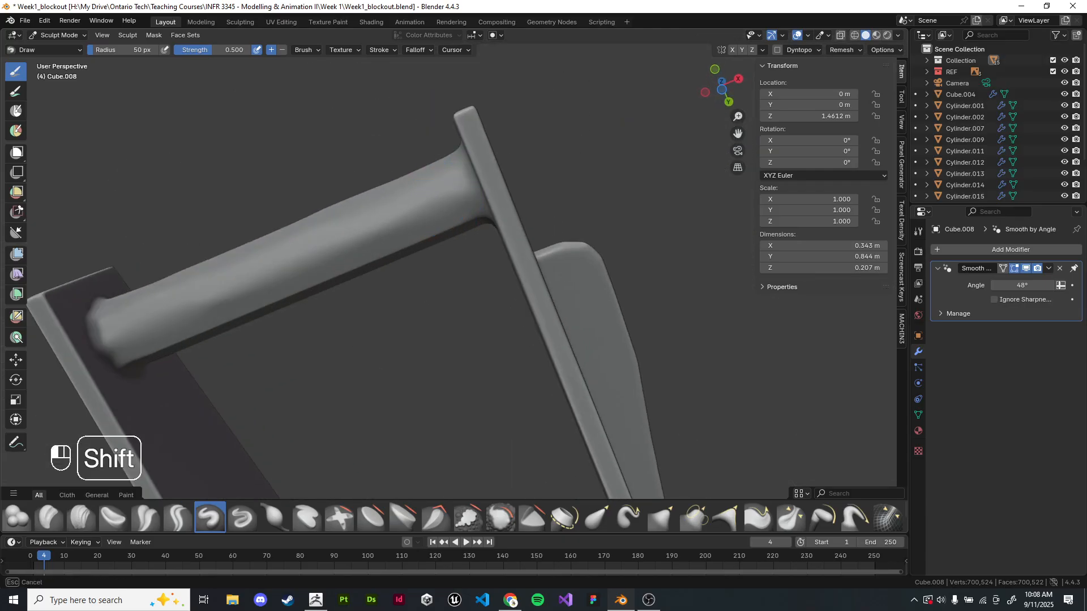
{"action": "middle_click_drag", "start_coordinate": [421, 244], "coordinate": [417, 121]}
{"action": "middle_click_drag", "start_coordinate": [424, 308], "coordinate": [526, 229], "text": "shift"}
{"action": "left_click_drag", "start_coordinate": [528, 230], "coordinate": [543, 240], "text": "shift"}
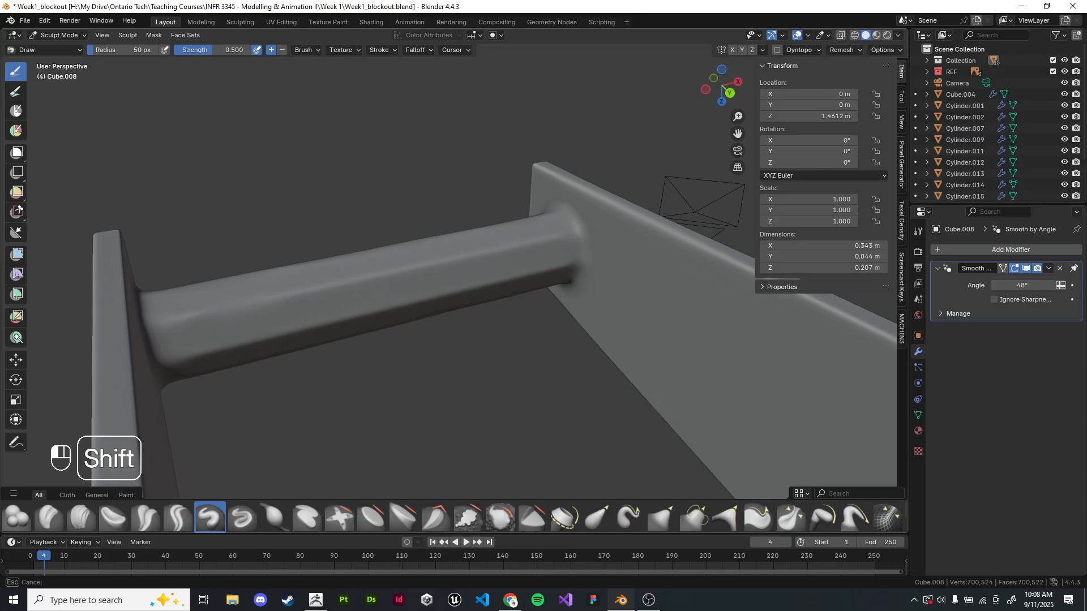
{"action": "middle_click_drag", "start_coordinate": [491, 286], "coordinate": [356, 219]}
{"action": "middle_click_drag", "start_coordinate": [536, 298], "coordinate": [529, 257]}
{"action": "left_click_drag", "start_coordinate": [529, 256], "coordinate": [538, 258], "text": "shift"}
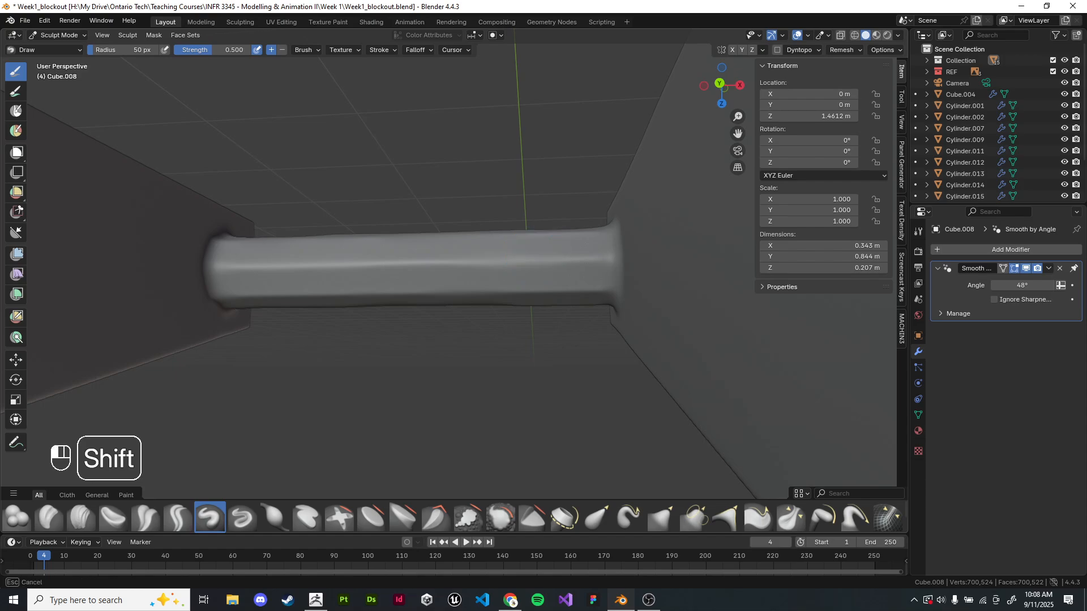
{"action": "left_click_drag", "start_coordinate": [445, 266], "coordinate": [396, 267], "text": "shift"}
- Soften the cross bar's top surface near its joint with the side plate using a smoothing stroke
{"action": "middle_click_drag", "start_coordinate": [430, 254], "coordinate": [468, 249], "text": "shift"}
{"action": "mouse_move", "coordinate": [324, 257]}
{"action": "middle_mouse_down", "text": "shift"}
{"action": "mouse_move", "coordinate": [359, 232]}
{"action": "mouse_move", "coordinate": [374, 249]}
{"action": "middle_mouse_up", "text": "shift"}
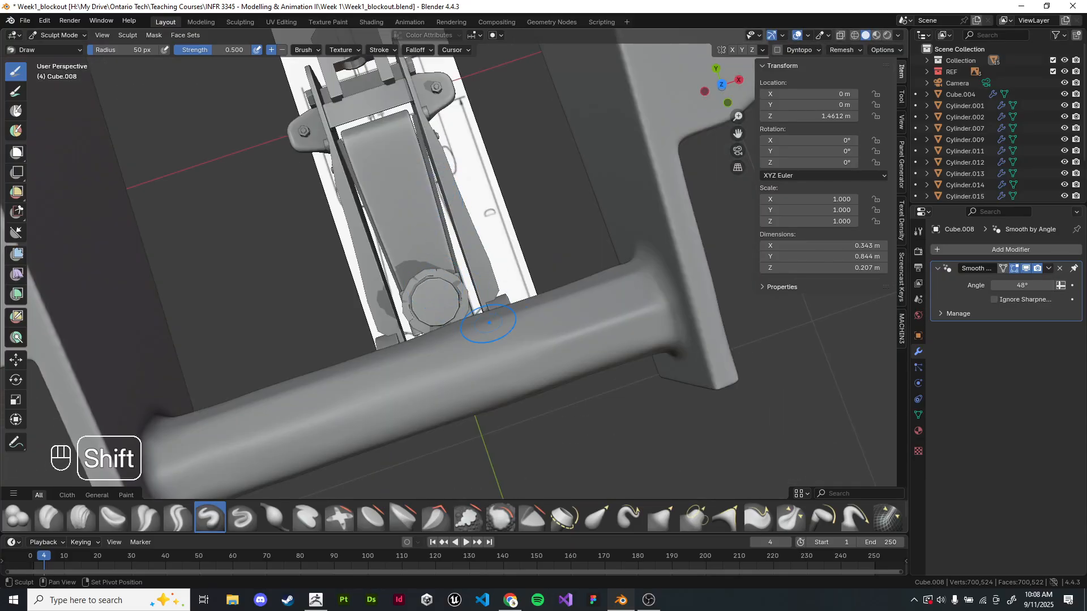
{"action": "left_click_drag", "start_coordinate": [548, 323], "coordinate": [589, 322], "text": "shift"}
{"action": "mouse_move", "coordinate": [589, 322]}
{"action": "middle_mouse_down"}
{"action": "mouse_move", "coordinate": [572, 238]}
{"action": "mouse_move", "coordinate": [625, 196]}
{"action": "mouse_move", "coordinate": [572, 167]}
{"action": "mouse_move", "coordinate": [606, 229]}
{"action": "mouse_move", "coordinate": [592, 244]}
{"action": "mouse_move", "coordinate": [623, 261]}
{"action": "mouse_move", "coordinate": [572, 277]}
{"action": "mouse_move", "coordinate": [592, 289]}
{"action": "mouse_move", "coordinate": [584, 324]}
{"action": "mouse_move", "coordinate": [534, 312]}
{"action": "mouse_move", "coordinate": [465, 323]}
{"action": "middle_mouse_up"}
{"action": "middle_click_drag", "start_coordinate": [538, 283], "coordinate": [515, 261], "text": "shift"}
{"action": "scroll", "coordinate": [497, 227], "scroll_direction": "up", "scroll_amount": 3}
- Enable Dyntopo on the frame, accepting the attribute warning, and remove the Smooth by Angle modifier
{"action": "left_click", "coordinate": [799, 50]}
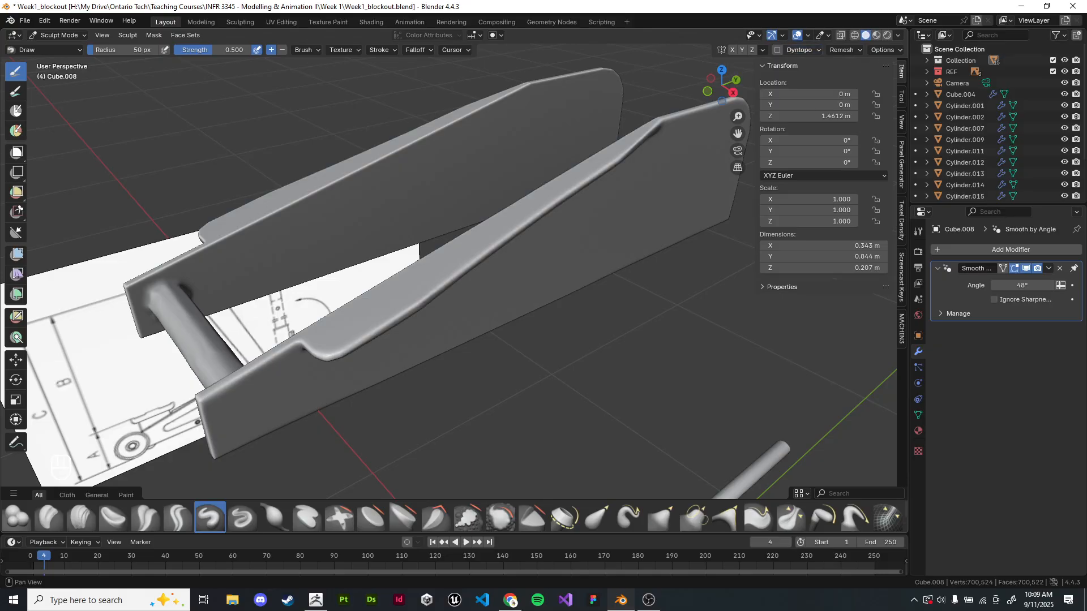
{"action": "mouse_move", "coordinate": [504, 223]}
{"action": "middle_mouse_down"}
{"action": "mouse_move", "coordinate": [657, 211]}
{"action": "mouse_move", "coordinate": [632, 201]}
{"action": "middle_mouse_up"}
{"action": "scroll", "coordinate": [633, 232], "scroll_direction": "up", "scroll_amount": 1}
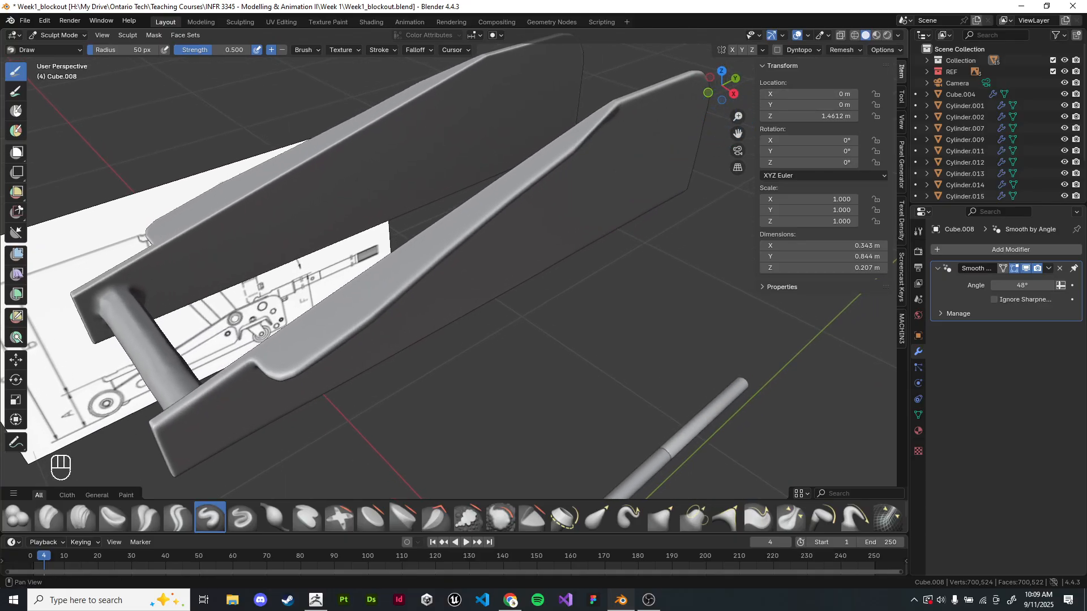
{"action": "left_click", "coordinate": [777, 50]}
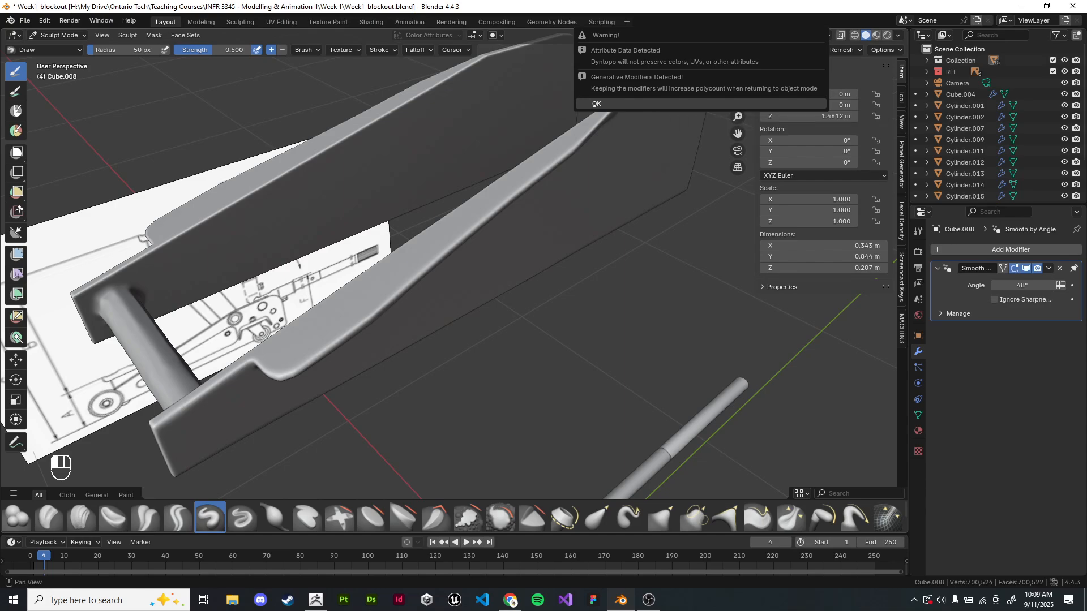
{"action": "left_click", "coordinate": [700, 104]}
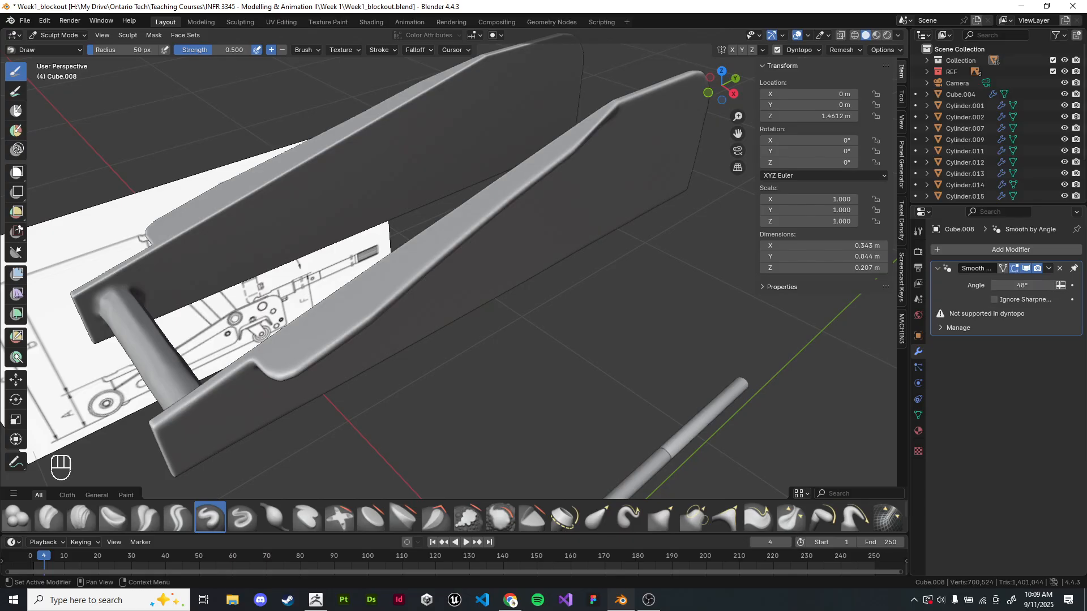
{"action": "left_click", "coordinate": [1059, 268]}
- Draw an arched test stroke on the side plate's flat face with Dyntopo's detail size left at 12 px
{"action": "middle_click_drag", "start_coordinate": [582, 364], "coordinate": [619, 359], "text": "shift"}
{"action": "left_click", "coordinate": [799, 50]}
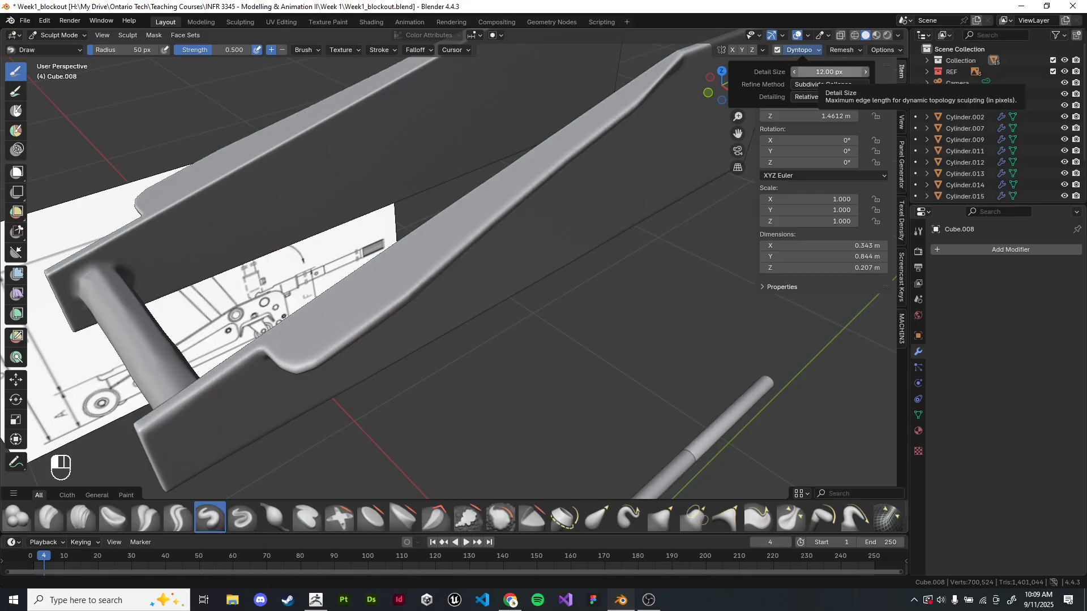
{"action": "mouse_move", "coordinate": [607, 96]}
{"action": "middle_mouse_down"}
{"action": "mouse_move", "coordinate": [565, 254]}
{"action": "mouse_move", "coordinate": [460, 212]}
{"action": "middle_mouse_up"}
{"action": "middle_click_drag", "start_coordinate": [395, 192], "coordinate": [384, 210]}
{"action": "mouse_move", "coordinate": [278, 247]}
{"action": "left_mouse_down"}
{"action": "mouse_move", "coordinate": [395, 198]}
{"action": "mouse_move", "coordinate": [469, 291]}
{"action": "left_mouse_up"}
{"action": "mouse_move", "coordinate": [469, 291]}
{"action": "middle_mouse_down"}
{"action": "mouse_move", "coordinate": [413, 309]}
{"action": "mouse_move", "coordinate": [383, 221]}
{"action": "mouse_move", "coordinate": [534, 206]}
{"action": "middle_mouse_up"}
{"action": "middle_click_drag", "start_coordinate": [494, 240], "coordinate": [560, 144], "text": "shift"}
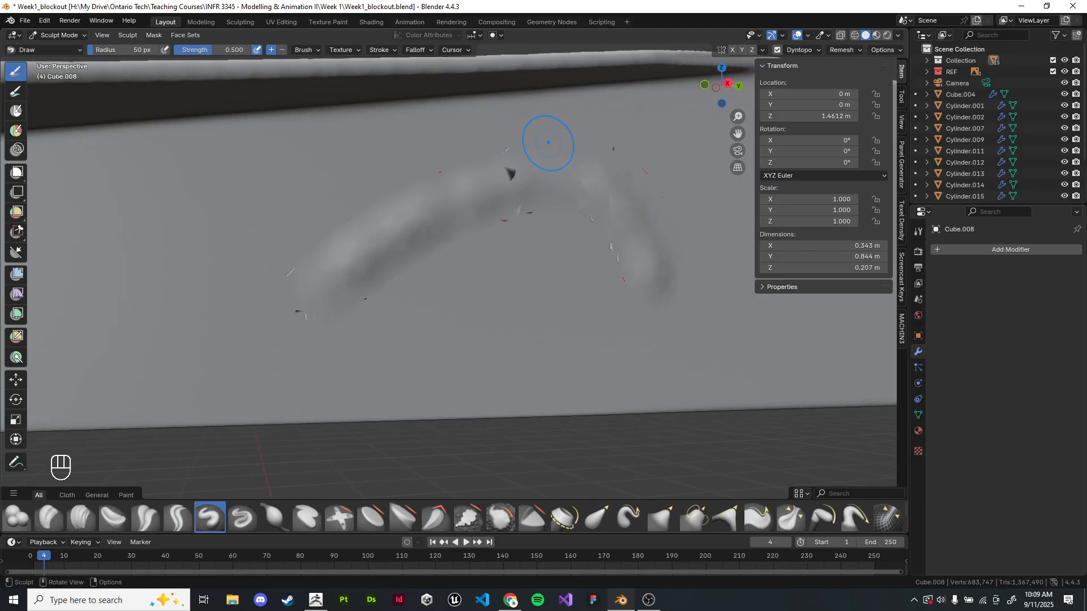
{"action": "middle_click_drag", "start_coordinate": [630, 160], "coordinate": [594, 175], "text": "shift"}
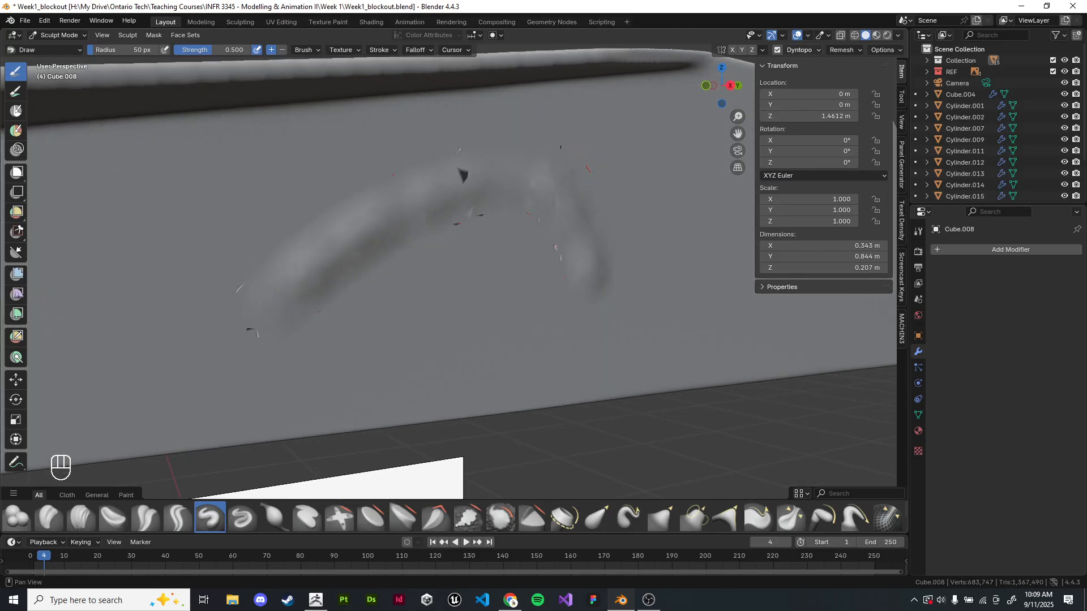
- Turn on the wireframe overlay to show the mesh topology around the arched stroke
{"action": "left_click", "coordinate": [808, 35]}
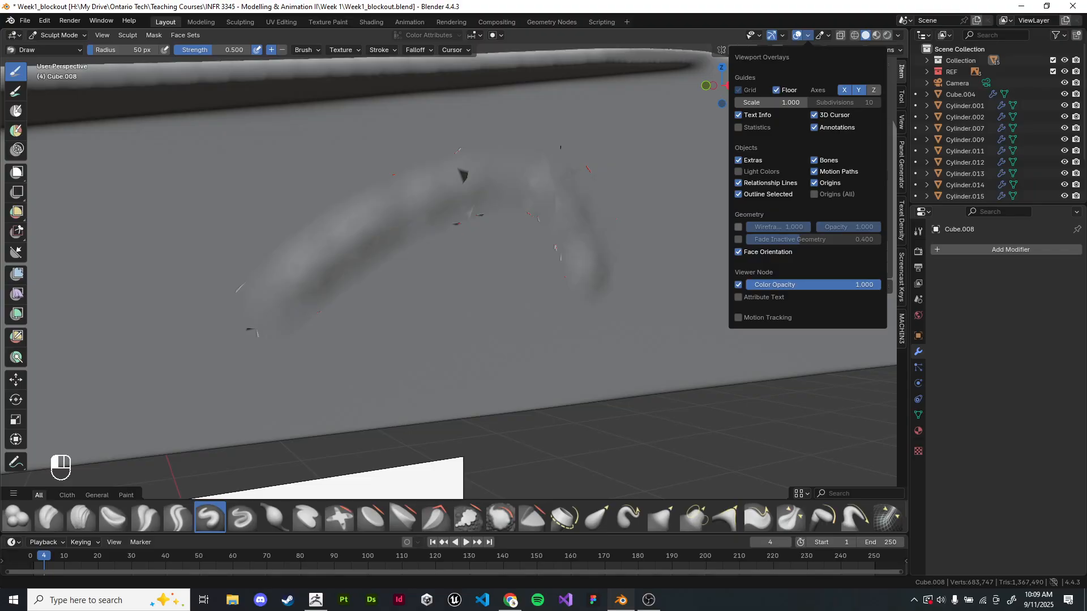
{"action": "left_click", "coordinate": [738, 227]}
{"action": "middle_click_drag", "start_coordinate": [567, 186], "coordinate": [585, 170]}
{"action": "scroll", "coordinate": [584, 170], "scroll_direction": "down", "scroll_amount": 1}
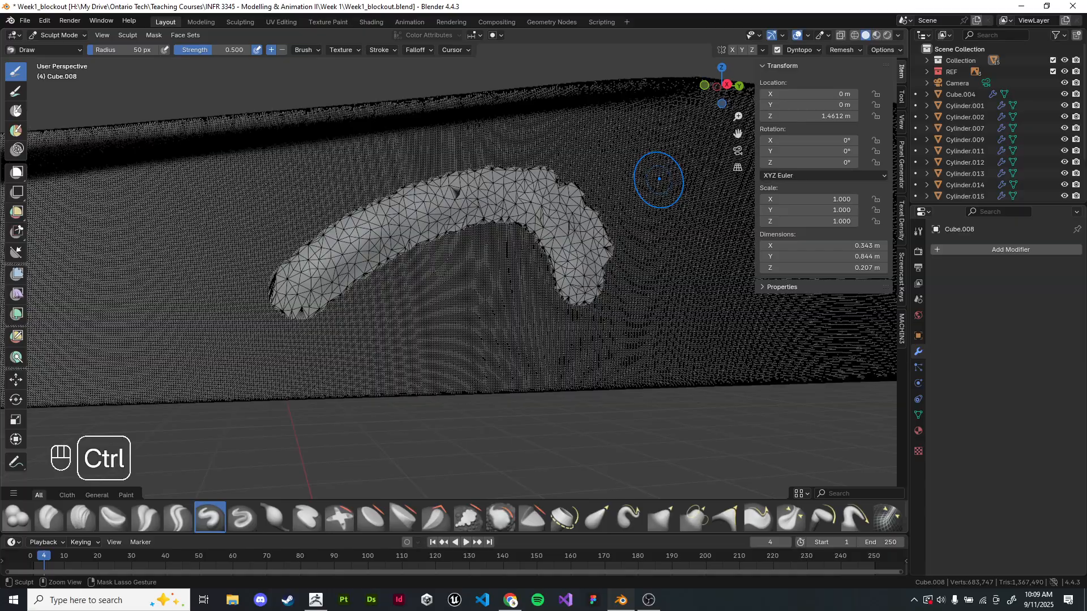
- Undo the arched stroke, repeat it on the plate's face, undo again and re-enable Dyntopo
{"action": "key", "text": "ctrl+z"}
{"action": "mouse_move", "coordinate": [358, 204]}
{"action": "left_mouse_down"}
{"action": "mouse_move", "coordinate": [447, 170]}
{"action": "mouse_move", "coordinate": [606, 238]}
{"action": "left_mouse_up"}
{"action": "mouse_move", "coordinate": [631, 201]}
{"action": "middle_mouse_down"}
{"action": "mouse_move", "coordinate": [600, 187]}
{"action": "mouse_move", "coordinate": [645, 68]}
{"action": "middle_mouse_up"}
{"action": "key", "text": "ctrl+z"}
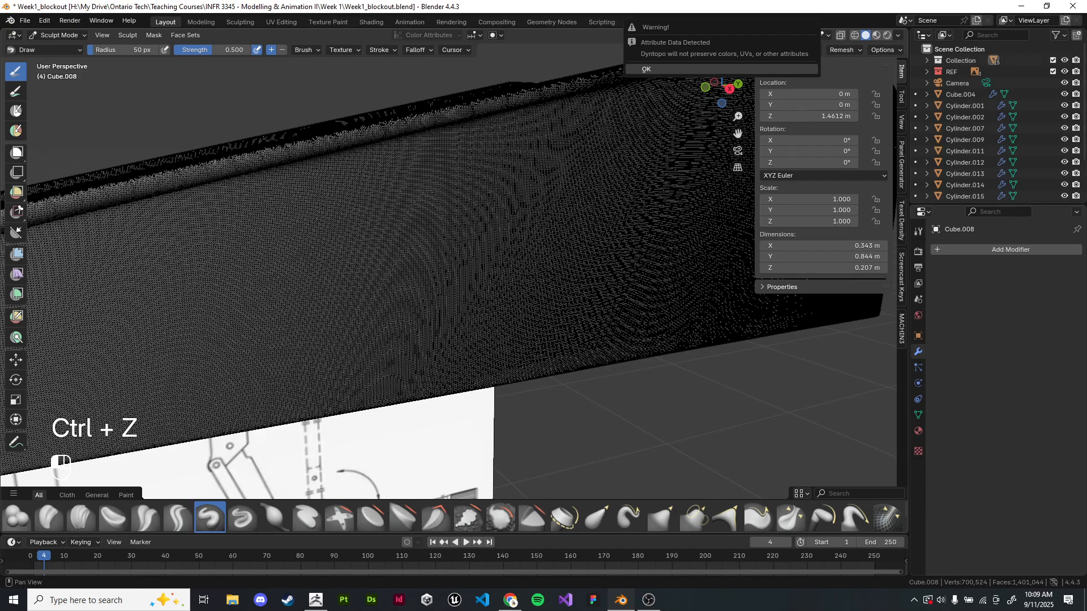
{"action": "left_click", "coordinate": [776, 69]}
- Set the Dyntopo detail size to 1 px, try a short curved stroke on the plate's face and undo it
{"action": "left_click", "coordinate": [802, 50]}
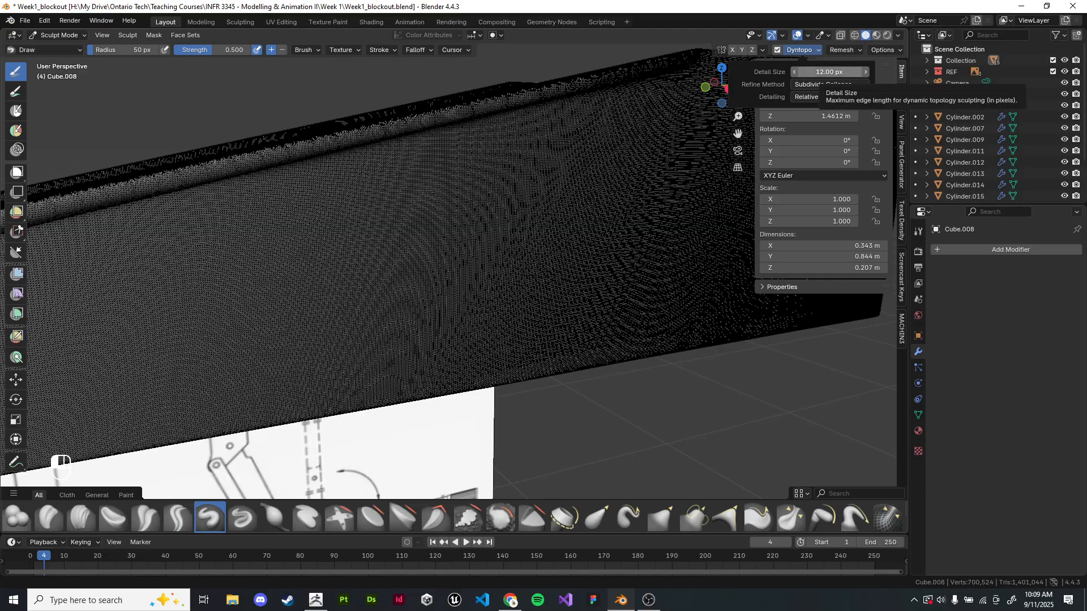
{"action": "left_click", "coordinate": [825, 72]}
{"action": "type", "text": "1"}
{"action": "key", "text": "Return"}
{"action": "mouse_move", "coordinate": [479, 232]}
{"action": "left_mouse_down"}
{"action": "mouse_move", "coordinate": [524, 195]}
{"action": "mouse_move", "coordinate": [558, 218]}
{"action": "left_mouse_up"}
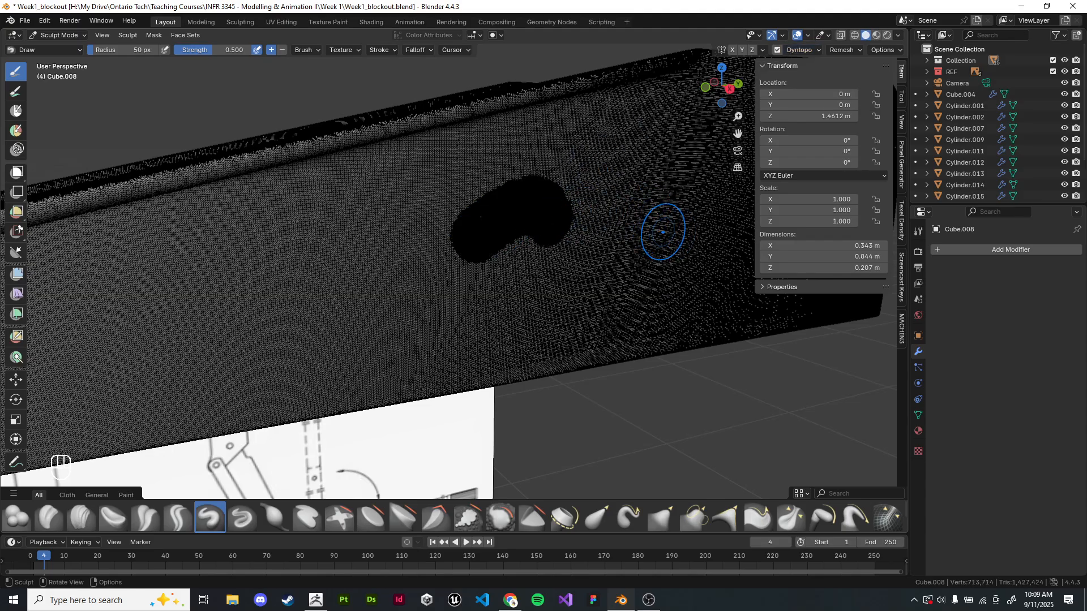
{"action": "key", "text": "ctrl+z"}
- Set the Dyntopo detail size to 5 px, try a short curved stroke on the plate's face and undo it
{"action": "left_click", "coordinate": [800, 50]}
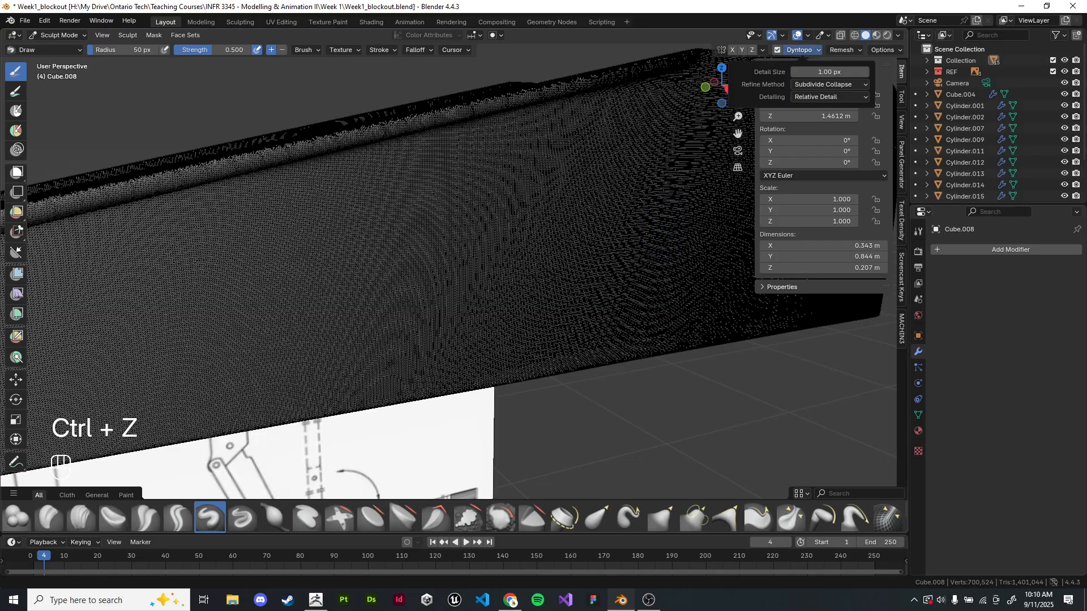
{"action": "type", "text": "5"}
{"action": "key", "text": "Return"}
{"action": "mouse_move", "coordinate": [525, 221]}
{"action": "left_mouse_down"}
{"action": "mouse_move", "coordinate": [535, 207]}
{"action": "mouse_move", "coordinate": [583, 211]}
{"action": "left_mouse_up"}
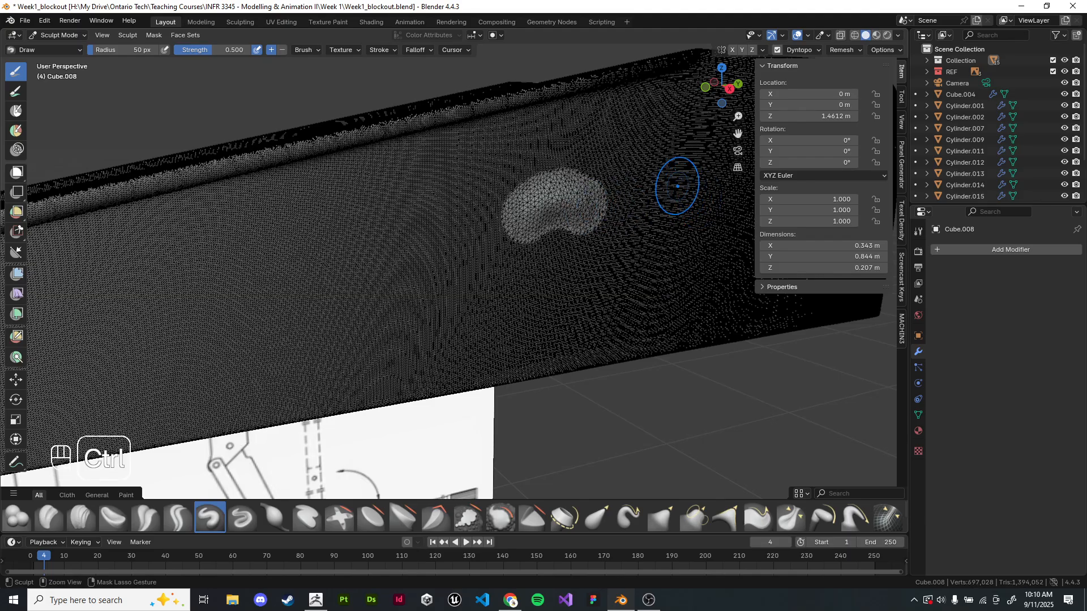
{"action": "key", "text": "ctrl+z"}
- Set the Dyntopo detail size to 2 px, try a longer wavy stroke across the plate's face and undo it
{"action": "left_click", "coordinate": [799, 50]}
{"action": "left_click", "coordinate": [829, 72]}
{"action": "type", "text": "2"}
{"action": "key", "text": "Return"}
{"action": "left_click_drag", "start_coordinate": [394, 255], "coordinate": [589, 201]}
{"action": "mouse_move", "coordinate": [589, 201]}
{"action": "middle_mouse_down", "text": "ctrl"}
{"action": "mouse_move", "coordinate": [584, 162]}
{"action": "mouse_move", "coordinate": [599, 176]}
{"action": "middle_mouse_up", "text": "ctrl"}
{"action": "scroll", "coordinate": [586, 163], "scroll_direction": "up", "scroll_amount": 4}
{"action": "scroll", "coordinate": [593, 159], "scroll_direction": "down", "scroll_amount": 4}
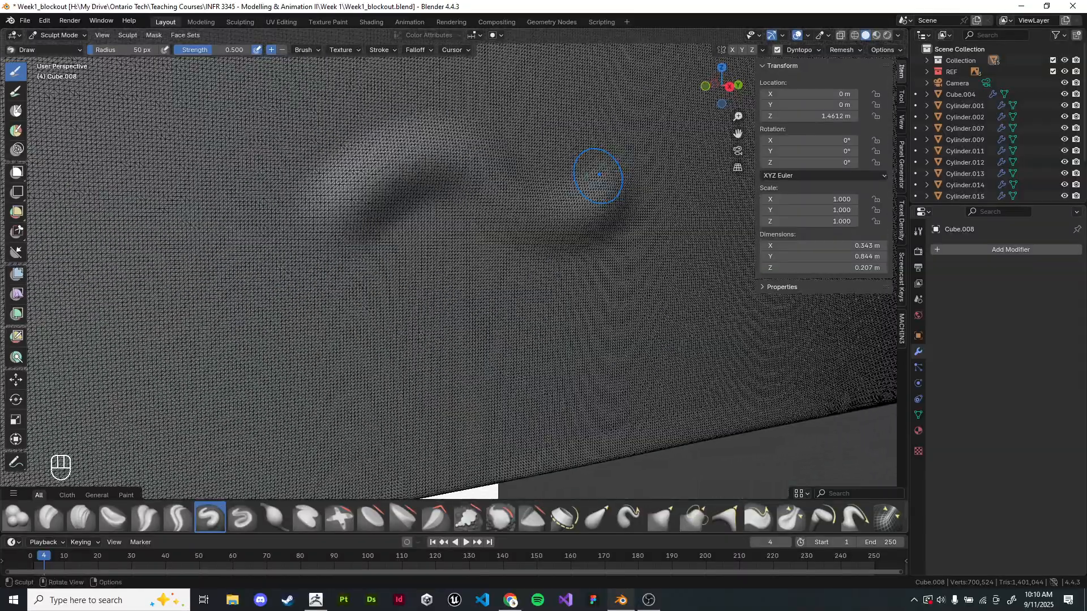
{"action": "key", "text": "ctrl+z"}
- Set the Dyntopo detail size to 1 px and draw a short stroke on the plate's face to inspect its density
{"action": "left_click", "coordinate": [799, 50]}
{"action": "double_click", "coordinate": [829, 72]}
{"action": "key", "text": "Return"}
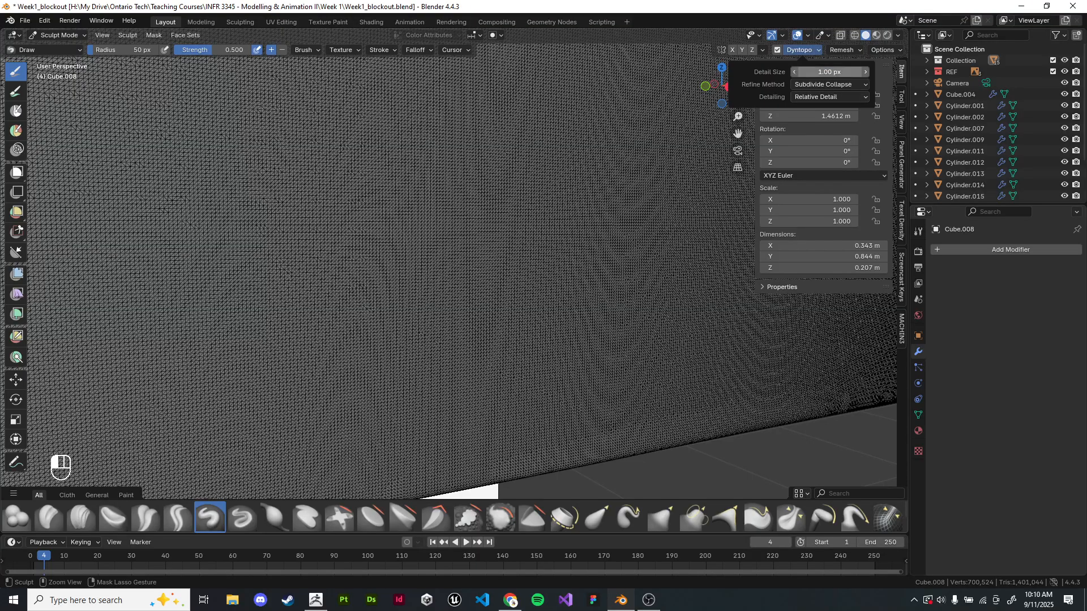
{"action": "mouse_move", "coordinate": [623, 130]}
{"action": "middle_mouse_down"}
{"action": "mouse_move", "coordinate": [580, 117]}
{"action": "mouse_move", "coordinate": [597, 187]}
{"action": "mouse_move", "coordinate": [573, 189]}
{"action": "mouse_move", "coordinate": [536, 223]}
{"action": "middle_mouse_up"}
{"action": "left_click_drag", "start_coordinate": [538, 223], "coordinate": [579, 197]}
{"action": "scroll", "coordinate": [642, 192], "scroll_direction": "up", "scroll_amount": 3}
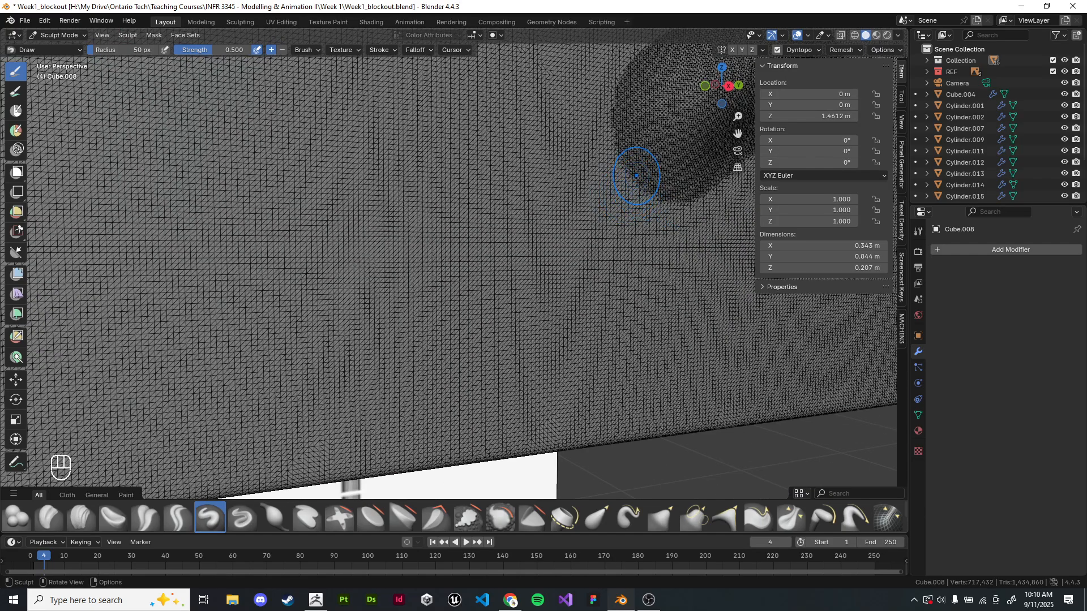
- Undo the last Draw stroke on the plate's face and turn off the wireframe overlay
{"action": "key", "text": "ctrl"}
{"action": "key", "text": "ctrl+z"}
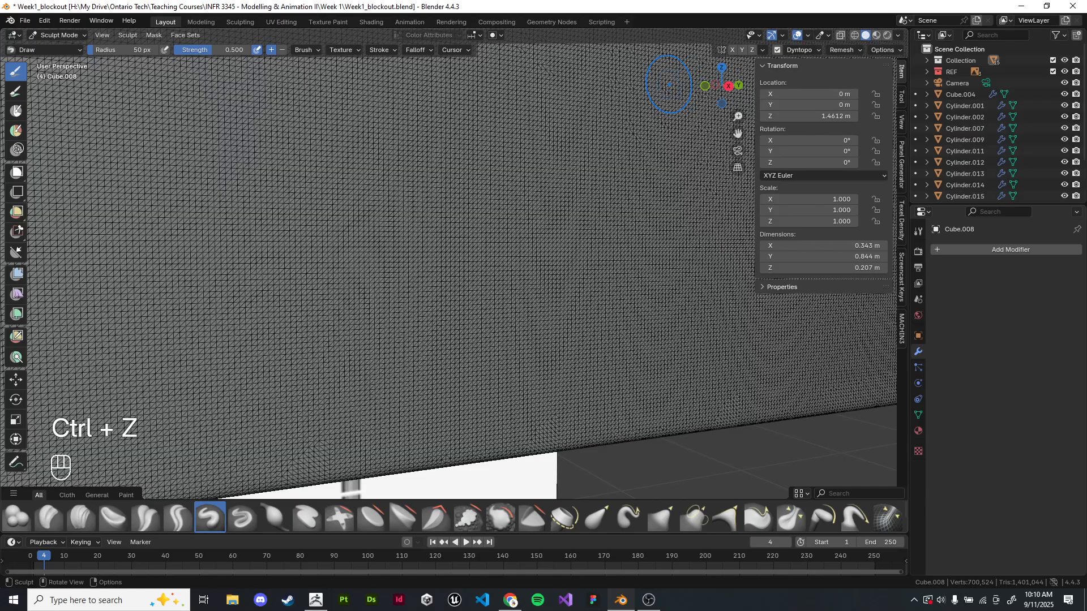
{"action": "left_click", "coordinate": [808, 35]}
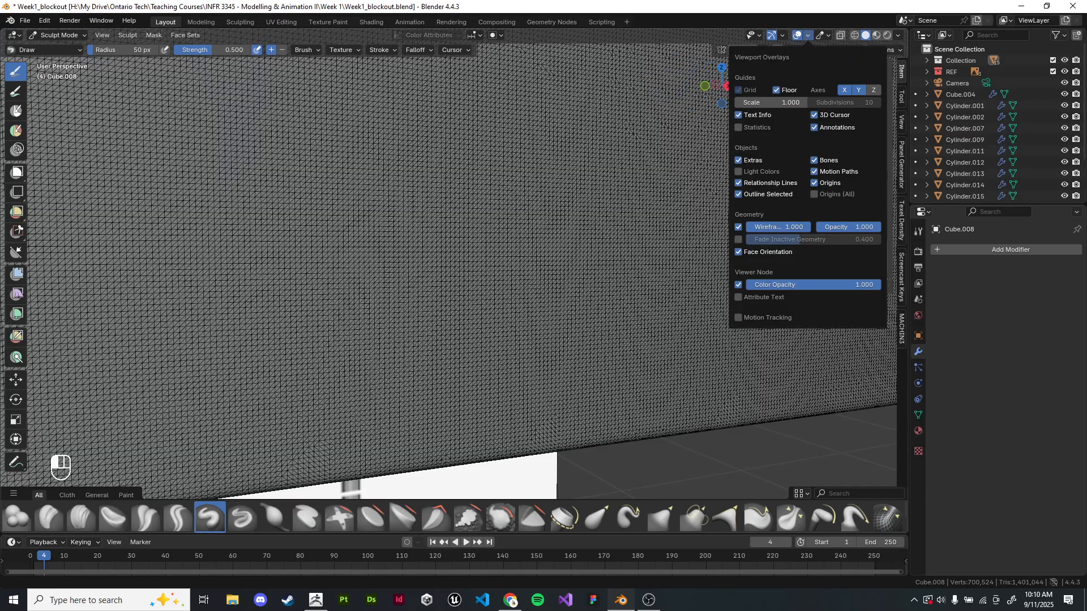
{"action": "left_click", "coordinate": [738, 227]}
- Scrape the flange's rounded outer edge and notch corner with the Scrape Multiplane brush to flatten the bevel
{"action": "scroll", "coordinate": [563, 147], "scroll_direction": "down", "scroll_amount": 4}
{"action": "middle_click_drag", "start_coordinate": [563, 146], "coordinate": [677, 223]}
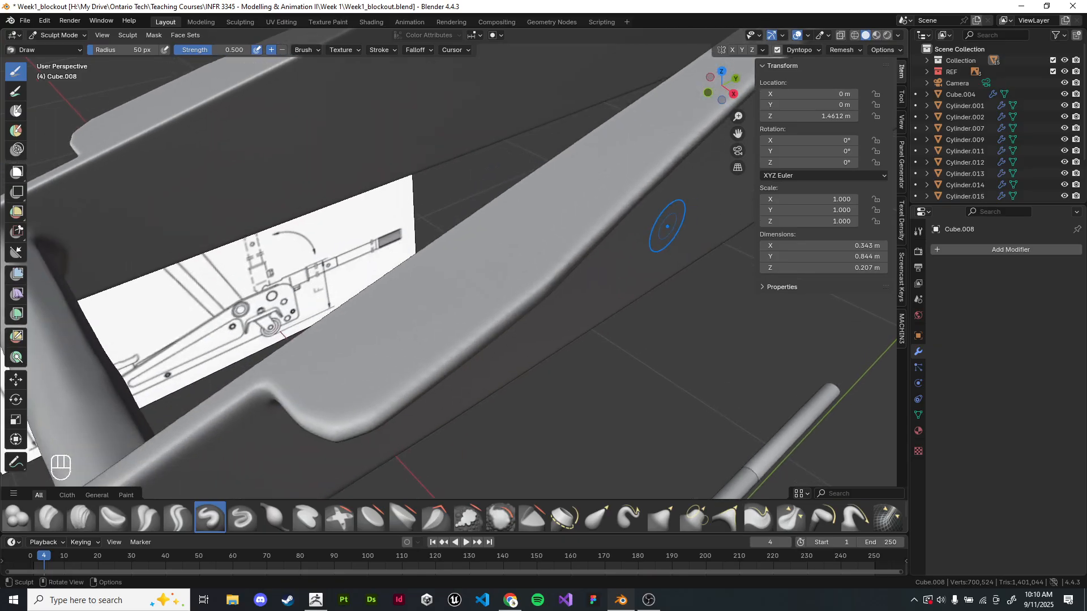
{"action": "scroll", "coordinate": [651, 204], "scroll_direction": "up", "scroll_amount": 3}
{"action": "mouse_move", "coordinate": [614, 162]}
{"action": "middle_mouse_down"}
{"action": "mouse_move", "coordinate": [595, 116]}
{"action": "mouse_move", "coordinate": [601, 175]}
{"action": "middle_mouse_up"}
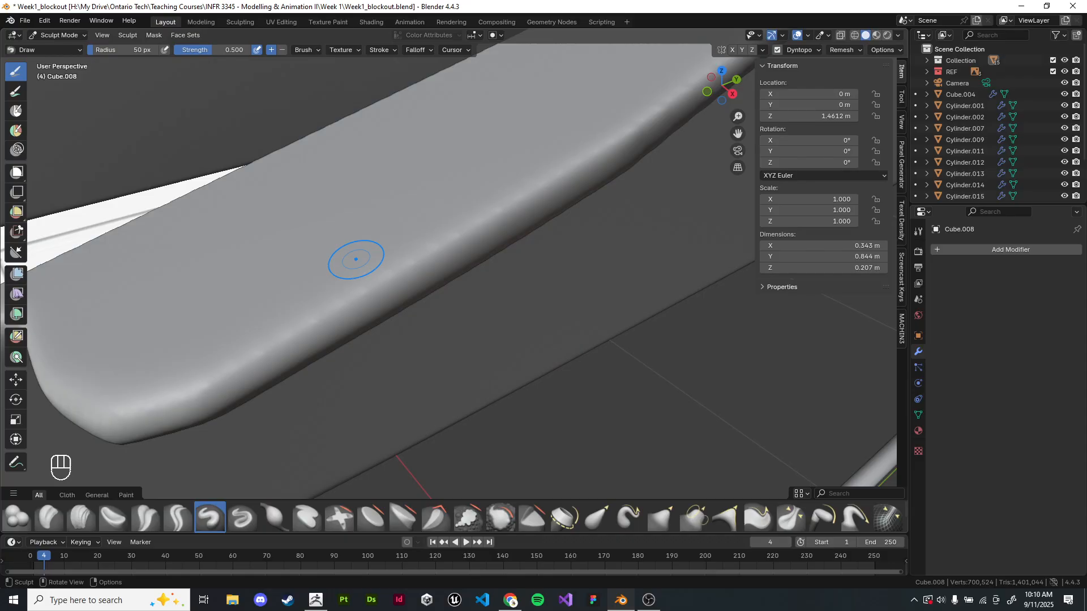
{"action": "middle_click_drag", "start_coordinate": [42, 314], "coordinate": [42, 314], "text": "shift"}
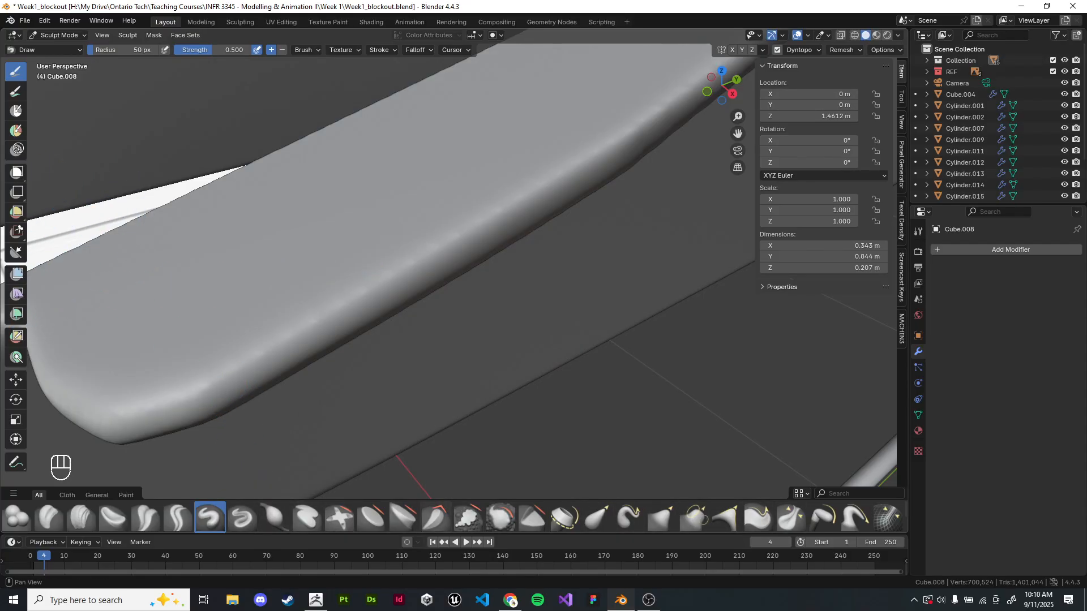
{"action": "left_click", "coordinate": [436, 517]}
{"action": "mouse_move", "coordinate": [377, 304]}
{"action": "left_mouse_down"}
{"action": "mouse_move", "coordinate": [371, 283]}
{"action": "mouse_move", "coordinate": [341, 299]}
{"action": "mouse_move", "coordinate": [463, 224]}
{"action": "mouse_move", "coordinate": [266, 346]}
{"action": "left_mouse_up"}
{"action": "scroll", "coordinate": [493, 308], "scroll_direction": "down", "scroll_amount": 6}
{"action": "scroll", "coordinate": [498, 315], "scroll_direction": "up", "scroll_amount": 6}
{"action": "mouse_move", "coordinate": [136, 386]}
{"action": "middle_mouse_down", "text": "shift"}
{"action": "mouse_move", "coordinate": [469, 332]}
{"action": "mouse_move", "coordinate": [475, 321]}
{"action": "middle_mouse_up", "text": "shift"}
{"action": "mouse_move", "coordinate": [375, 295]}
{"action": "left_mouse_down"}
{"action": "mouse_move", "coordinate": [340, 269]}
{"action": "mouse_move", "coordinate": [410, 305]}
{"action": "mouse_move", "coordinate": [481, 302]}
{"action": "mouse_move", "coordinate": [553, 274]}
{"action": "left_mouse_up"}
{"action": "scroll", "coordinate": [563, 279], "scroll_direction": "up", "scroll_amount": 5}
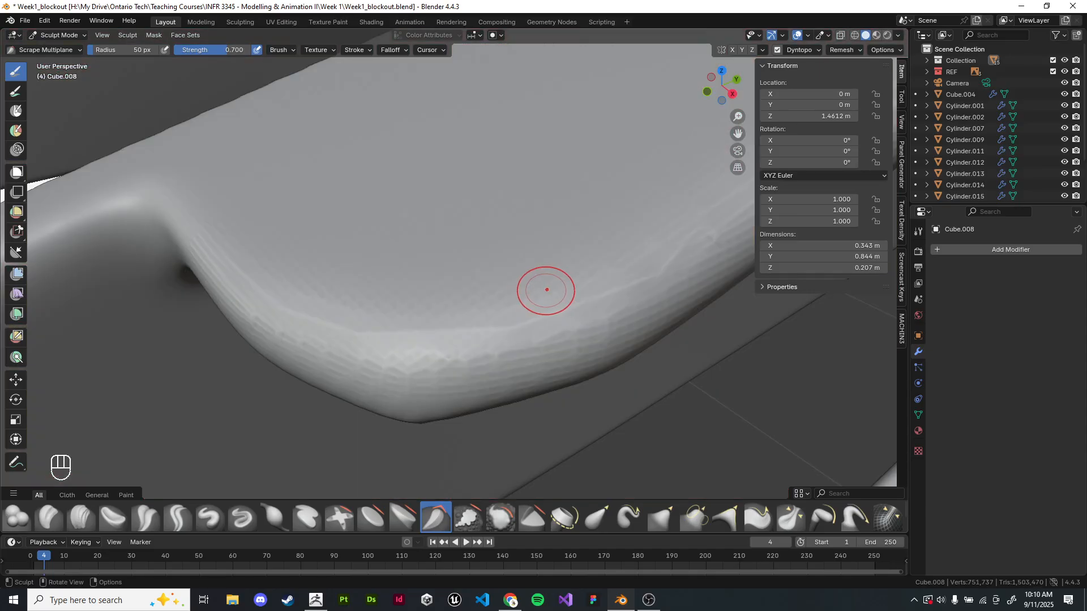
{"action": "middle_click_drag", "start_coordinate": [662, 317], "coordinate": [521, 290], "text": "shift"}
{"action": "scroll", "coordinate": [527, 295], "scroll_direction": "down", "scroll_amount": 3}
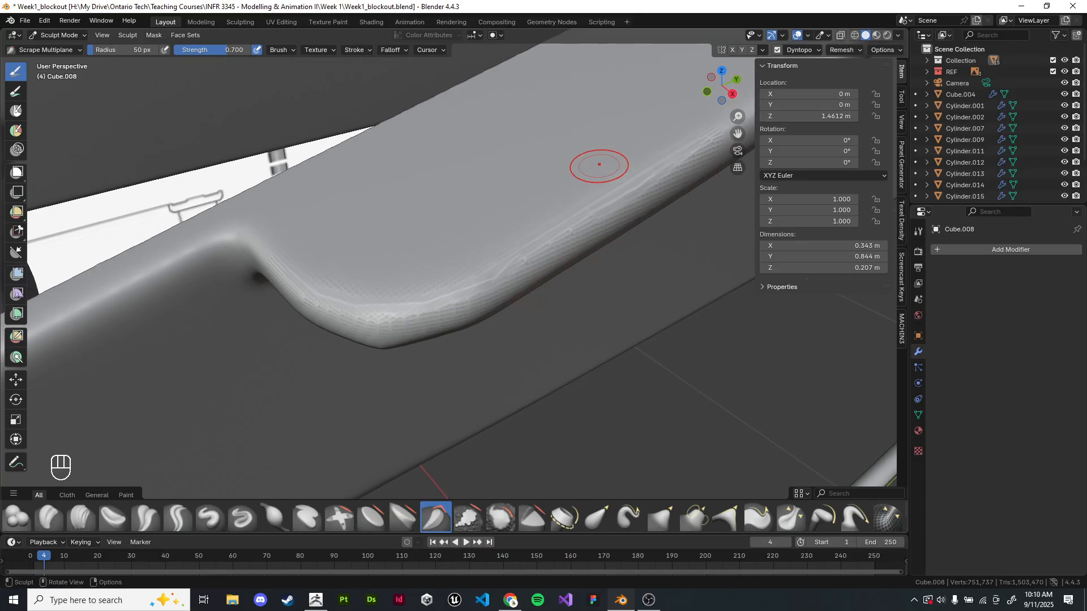
- Briefly show the wireframe overlay to check the scraped edge's mesh density, and hide it again
{"action": "left_click", "coordinate": [808, 35]}
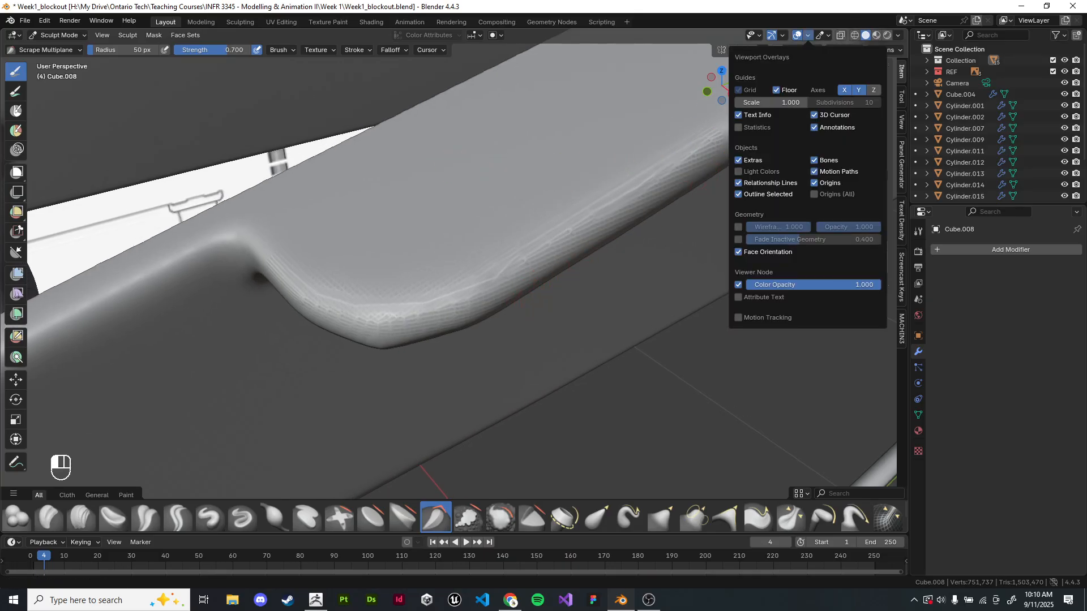
{"action": "left_click", "coordinate": [737, 227]}
{"action": "left_click", "coordinate": [737, 227]}
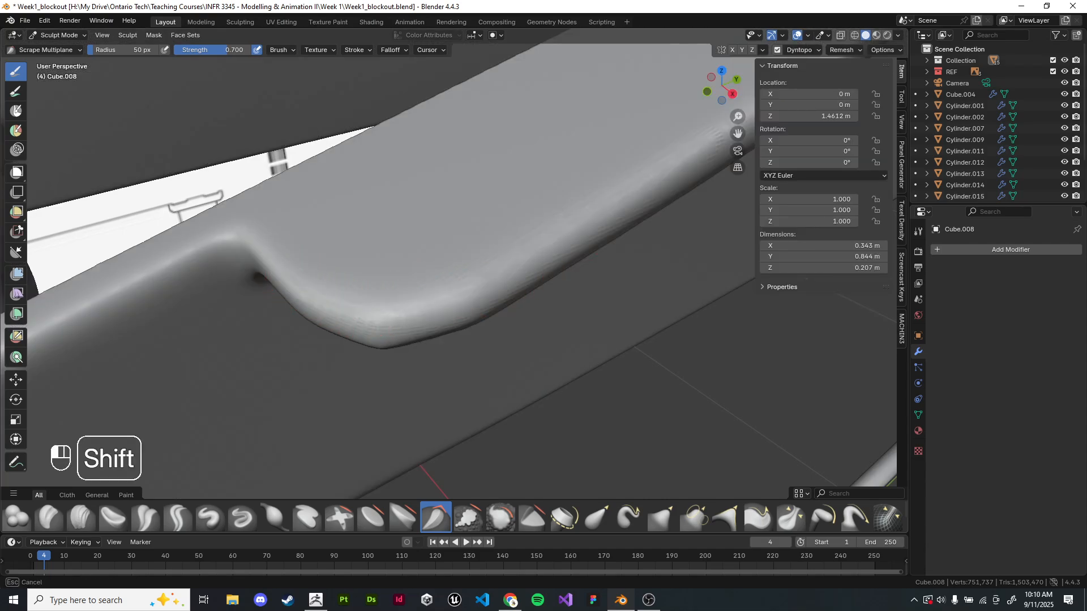
- Scrape along the flange's lower edge beside the notch with Scrape Multiplane, and smooth the scraped area
{"action": "middle_click_drag", "start_coordinate": [424, 262], "coordinate": [471, 247]}
{"action": "scroll", "coordinate": [470, 247], "scroll_direction": "up", "scroll_amount": 3}
{"action": "left_click_drag", "start_coordinate": [456, 158], "coordinate": [472, 152]}
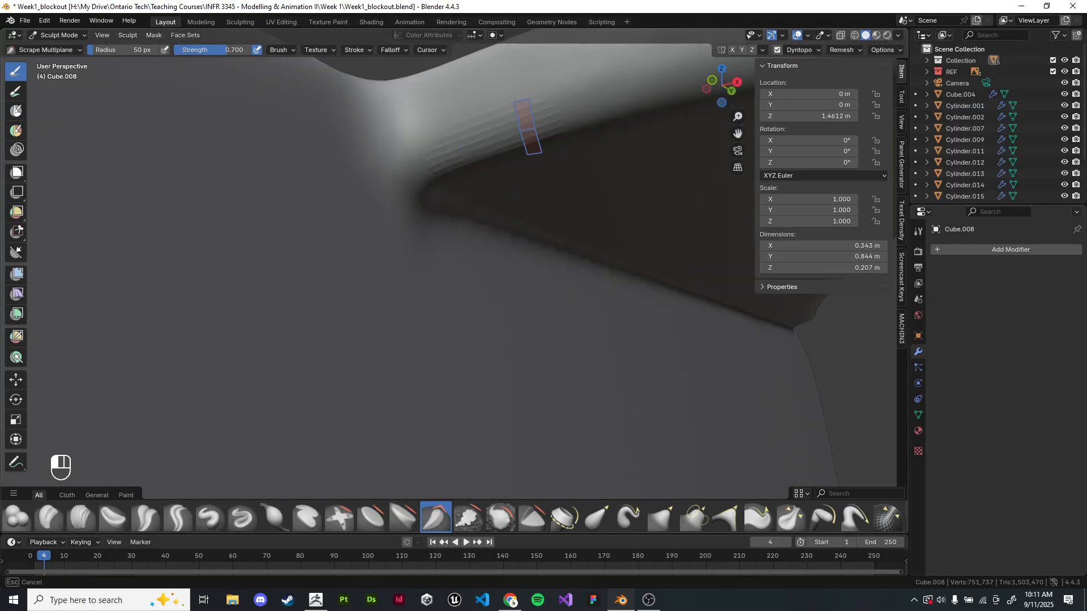
{"action": "left_click_drag", "start_coordinate": [528, 128], "coordinate": [552, 120]}
{"action": "mouse_move", "coordinate": [557, 223]}
{"action": "middle_mouse_down", "text": "shift"}
{"action": "mouse_move", "coordinate": [468, 217]}
{"action": "mouse_move", "coordinate": [545, 219]}
{"action": "middle_mouse_up", "text": "shift"}
{"action": "left_click_drag", "start_coordinate": [391, 199], "coordinate": [384, 195]}
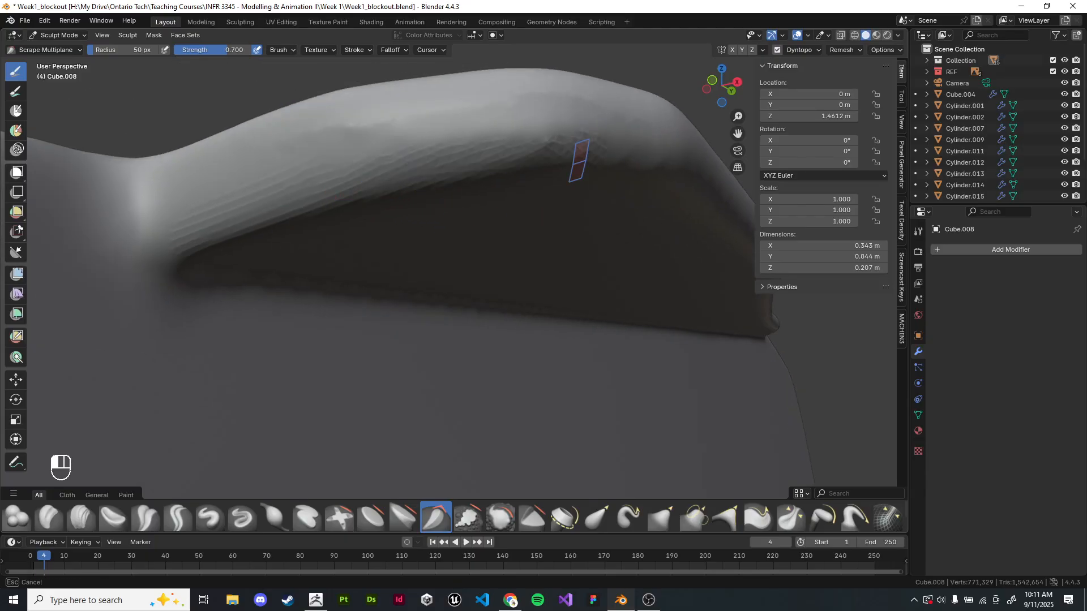
{"action": "left_click_drag", "start_coordinate": [711, 204], "coordinate": [702, 242]}
{"action": "mouse_move", "coordinate": [676, 187]}
{"action": "left_mouse_down", "text": "shift"}
{"action": "mouse_move", "coordinate": [608, 156]}
{"action": "mouse_move", "coordinate": [419, 146]}
{"action": "left_mouse_up", "text": "shift"}
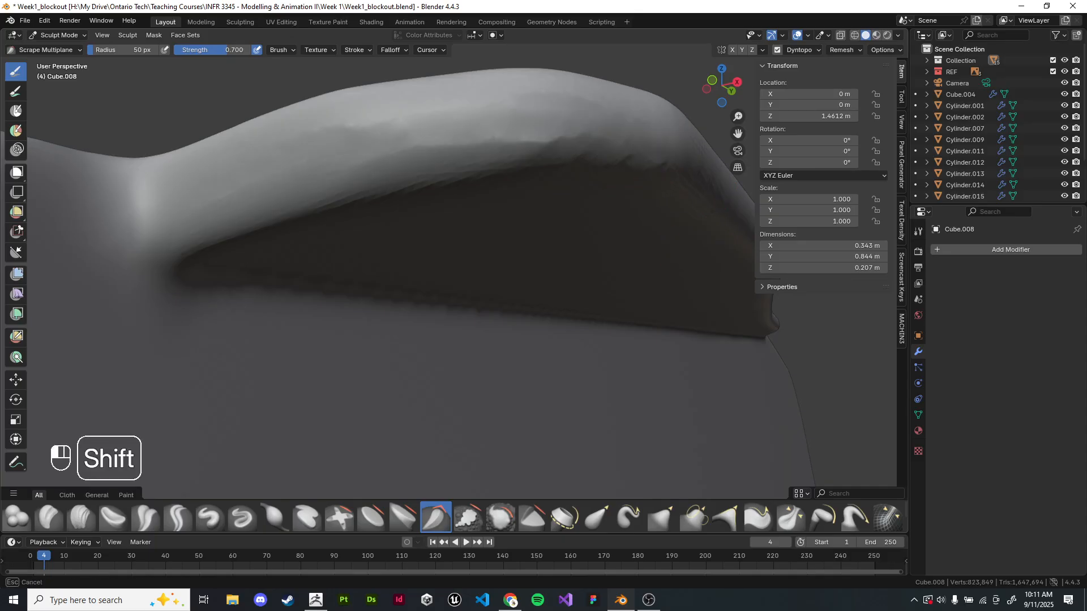
- Flatten the flange's rounded corner near the notch with the Flatten/Contrast brush
{"action": "middle_click_drag", "start_coordinate": [523, 190], "coordinate": [534, 235]}
{"action": "scroll", "coordinate": [533, 236], "scroll_direction": "down", "scroll_amount": 3}
{"action": "middle_click_drag", "start_coordinate": [513, 317], "coordinate": [511, 278], "text": "shift"}
{"action": "scroll", "coordinate": [511, 279], "scroll_direction": "up", "scroll_amount": 1}
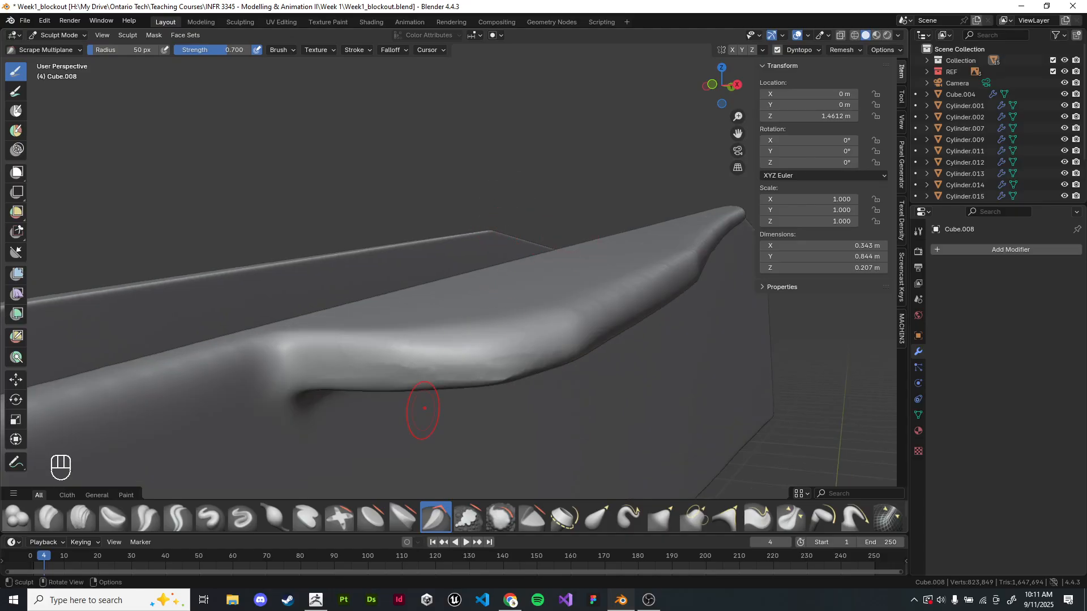
{"action": "left_click", "coordinate": [372, 517]}
{"action": "mouse_move", "coordinate": [434, 354]}
{"action": "left_mouse_down"}
{"action": "mouse_move", "coordinate": [380, 350]}
{"action": "mouse_move", "coordinate": [413, 338]}
{"action": "left_mouse_up"}
{"action": "mouse_move", "coordinate": [414, 332]}
{"action": "middle_mouse_down"}
{"action": "mouse_move", "coordinate": [425, 345]}
{"action": "mouse_move", "coordinate": [427, 299]}
{"action": "middle_mouse_up"}
{"action": "mouse_move", "coordinate": [396, 362]}
{"action": "left_mouse_down"}
{"action": "mouse_move", "coordinate": [385, 354]}
{"action": "mouse_move", "coordinate": [498, 382]}
{"action": "left_mouse_up"}
- Flatten the flange's long outer edge with successive Flatten/Contrast strokes from the notch corner towards the tapered end
{"action": "middle_click_drag", "start_coordinate": [674, 345], "coordinate": [448, 349], "text": "shift"}
{"action": "middle_click_drag", "start_coordinate": [449, 350], "coordinate": [422, 363]}
{"action": "left_click_drag", "start_coordinate": [177, 419], "coordinate": [251, 399]}
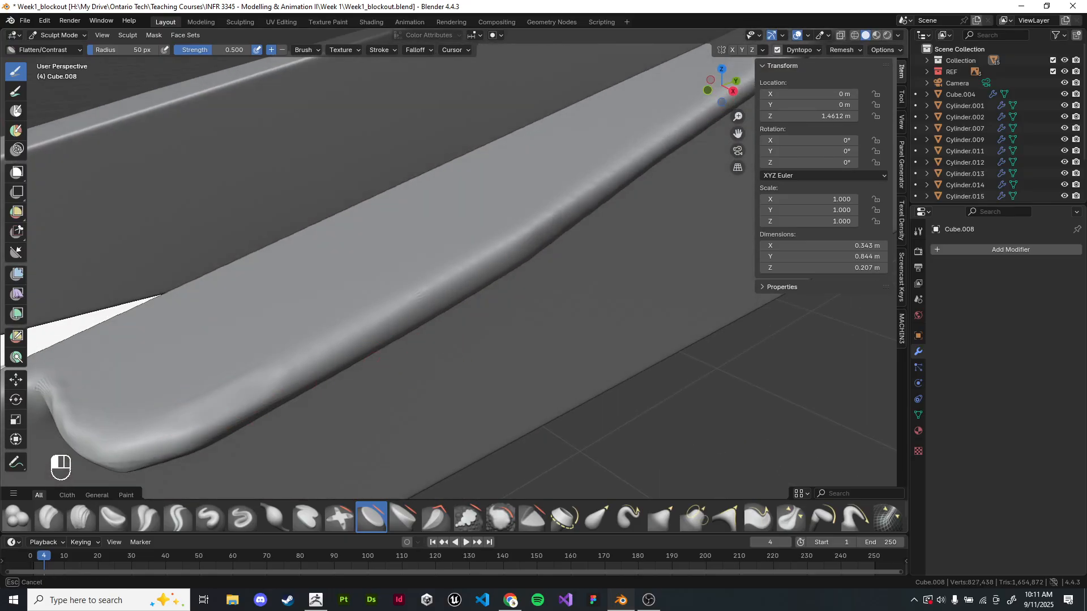
{"action": "left_click_drag", "start_coordinate": [331, 354], "coordinate": [405, 315]}
{"action": "mouse_move", "coordinate": [537, 247]}
{"action": "middle_mouse_down", "text": "shift"}
{"action": "mouse_move", "coordinate": [460, 291]}
{"action": "mouse_move", "coordinate": [432, 271]}
{"action": "middle_mouse_up", "text": "shift"}
{"action": "left_click_drag", "start_coordinate": [425, 266], "coordinate": [483, 240]}
{"action": "middle_click_drag", "start_coordinate": [504, 271], "coordinate": [430, 294], "text": "shift"}
{"action": "left_click_drag", "start_coordinate": [437, 231], "coordinate": [518, 210]}
- Try a Flatten/Contrast stroke along the seam between the flange and the side plate, and undo it
{"action": "mouse_move", "coordinate": [572, 213]}
{"action": "middle_mouse_down"}
{"action": "mouse_move", "coordinate": [586, 261]}
{"action": "mouse_move", "coordinate": [396, 311]}
{"action": "mouse_move", "coordinate": [403, 331]}
{"action": "middle_mouse_up"}
{"action": "middle_click_drag", "start_coordinate": [403, 331], "coordinate": [404, 293], "text": "shift"}
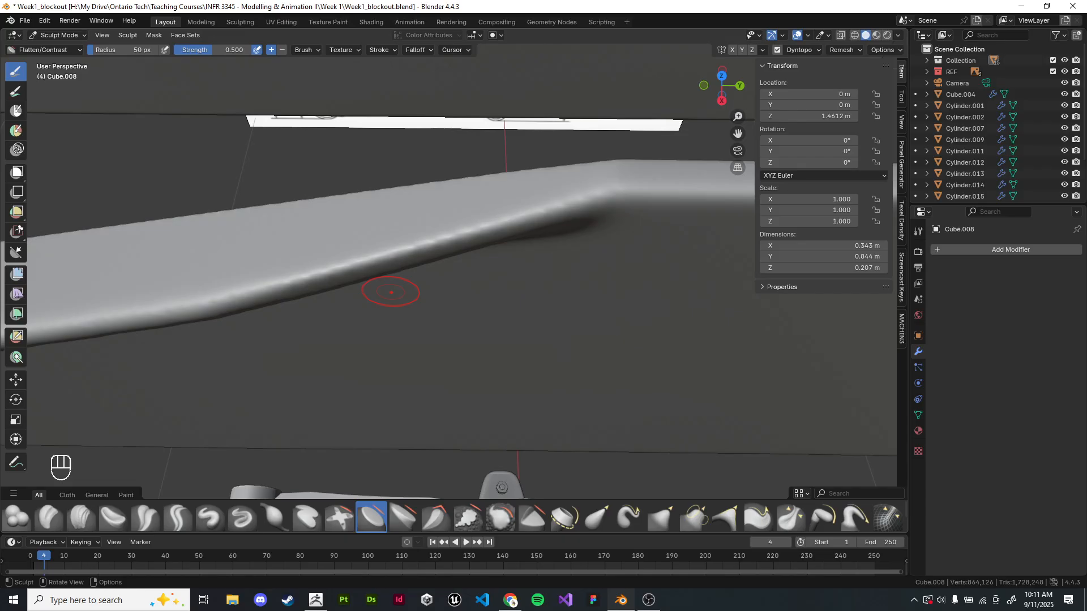
{"action": "middle_click_drag", "start_coordinate": [309, 232], "coordinate": [530, 227], "text": "shift"}
{"action": "scroll", "coordinate": [535, 269], "scroll_direction": "down", "scroll_amount": 6}
{"action": "scroll", "coordinate": [534, 269], "scroll_direction": "down", "scroll_amount": 3}
{"action": "scroll", "coordinate": [461, 247], "scroll_direction": "up", "scroll_amount": 2}
{"action": "middle_click_drag", "start_coordinate": [447, 279], "coordinate": [465, 204], "text": "shift"}
{"action": "middle_click_drag", "start_coordinate": [466, 204], "coordinate": [394, 253], "text": "shift"}
{"action": "scroll", "coordinate": [441, 199], "scroll_direction": "up", "scroll_amount": 6}
{"action": "left_click_drag", "start_coordinate": [332, 226], "coordinate": [453, 213]}
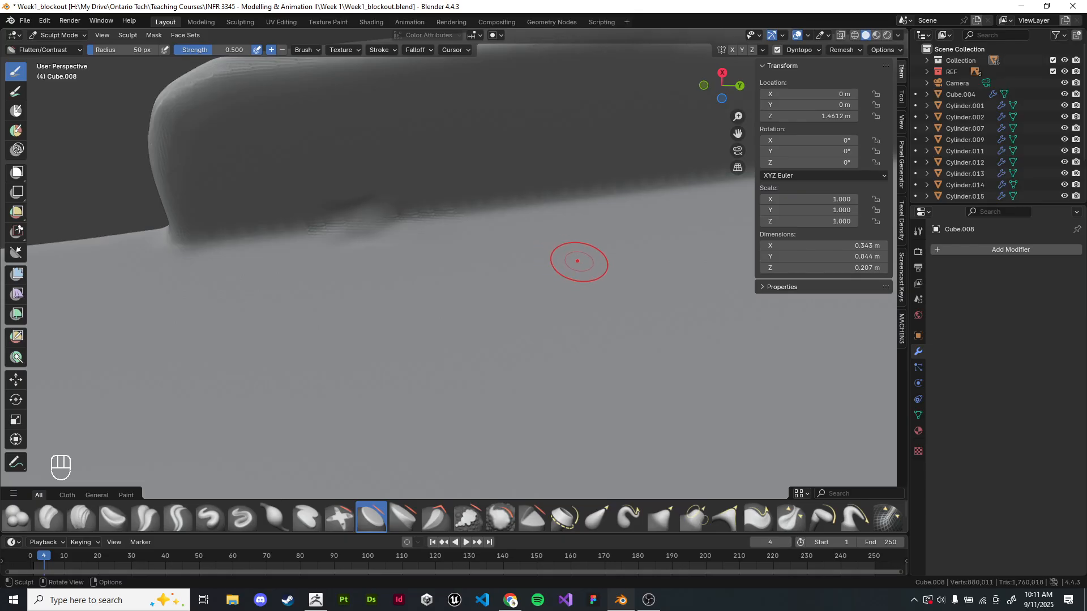
{"action": "key", "text": "ctrl"}
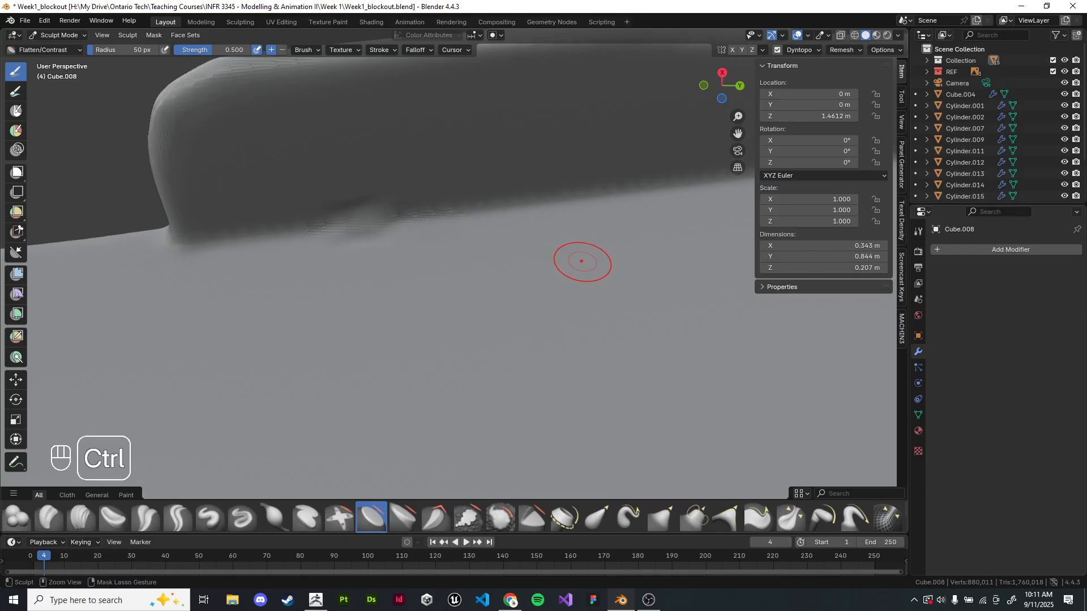
{"action": "key", "text": "ctrl+z"}
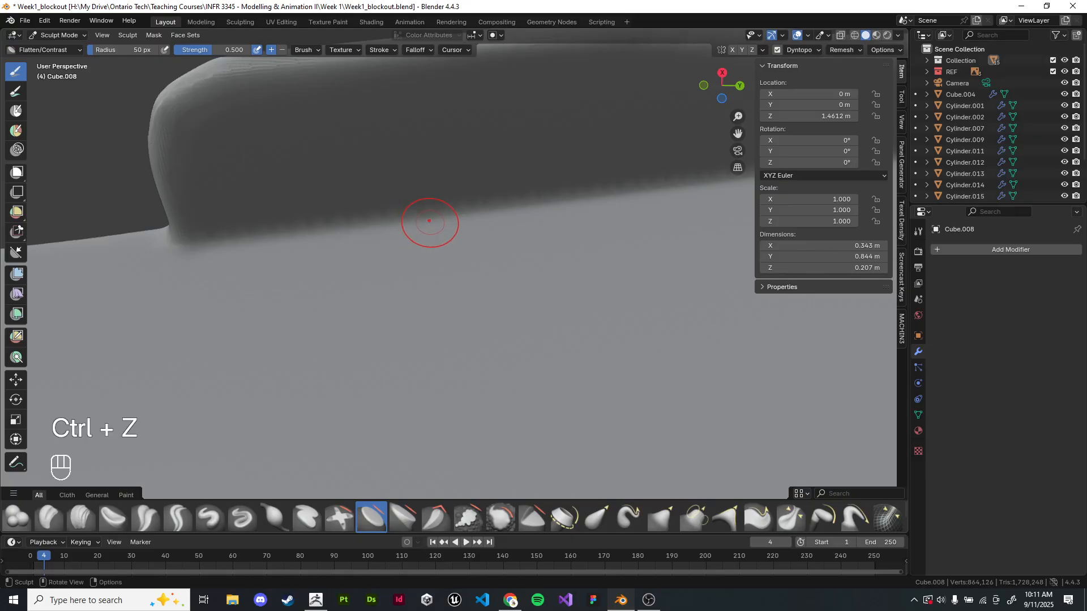
- Flatten the curved notch where the narrow rim widens into the flange, using short Flatten/Contrast strokes
{"action": "middle_click_drag", "start_coordinate": [438, 154], "coordinate": [414, 289]}
{"action": "scroll", "coordinate": [414, 289], "scroll_direction": "down", "scroll_amount": 1}
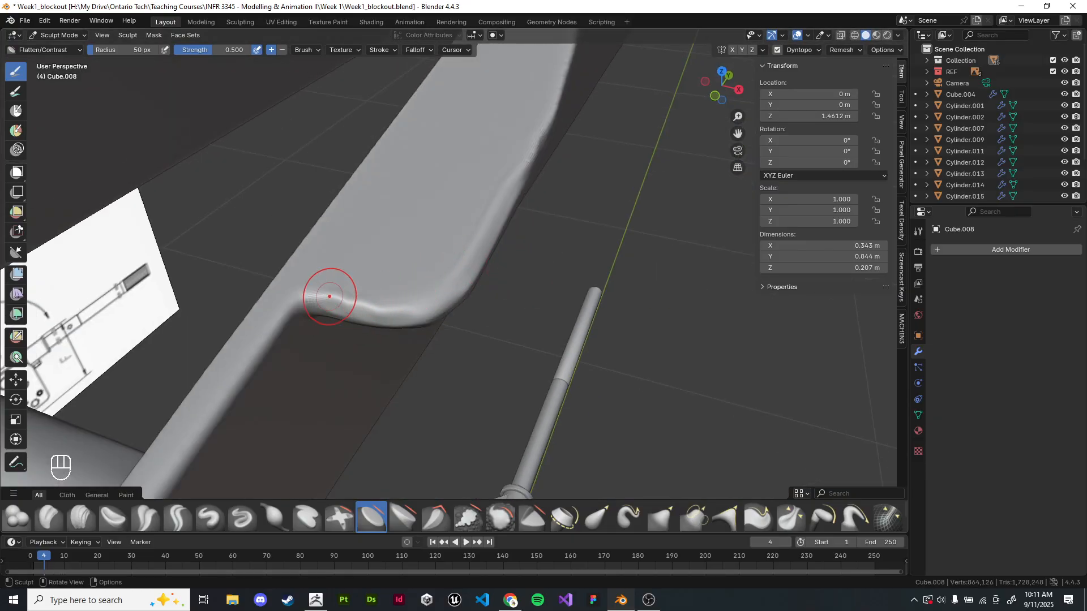
{"action": "middle_click_drag", "start_coordinate": [232, 445], "coordinate": [394, 279], "text": "shift"}
{"action": "middle_click_drag", "start_coordinate": [301, 386], "coordinate": [421, 215], "text": "shift"}
{"action": "left_click_drag", "start_coordinate": [420, 215], "coordinate": [379, 235]}
{"action": "mouse_move", "coordinate": [379, 234]}
{"action": "middle_mouse_down"}
{"action": "mouse_move", "coordinate": [419, 240]}
{"action": "mouse_move", "coordinate": [439, 258]}
{"action": "middle_mouse_up"}
{"action": "scroll", "coordinate": [439, 257], "scroll_direction": "up", "scroll_amount": 2}
{"action": "middle_click_drag", "start_coordinate": [438, 257], "coordinate": [459, 327], "text": "shift"}
{"action": "left_click_drag", "start_coordinate": [359, 261], "coordinate": [362, 280]}
- Add further short Flatten/Contrast strokes around the flange's corner and outer edge from several viewing angles
{"action": "middle_click_drag", "start_coordinate": [396, 280], "coordinate": [532, 289]}
{"action": "left_click_drag", "start_coordinate": [695, 277], "coordinate": [707, 323]}
{"action": "mouse_move", "coordinate": [708, 329]}
{"action": "middle_mouse_down"}
{"action": "mouse_move", "coordinate": [572, 250]}
{"action": "mouse_move", "coordinate": [504, 255]}
{"action": "middle_mouse_up"}
{"action": "left_click_drag", "start_coordinate": [402, 303], "coordinate": [408, 264]}
{"action": "middle_click_drag", "start_coordinate": [413, 266], "coordinate": [594, 298]}
{"action": "left_click_drag", "start_coordinate": [602, 300], "coordinate": [608, 283]}
{"action": "scroll", "coordinate": [462, 233], "scroll_direction": "down", "scroll_amount": 4}
{"action": "middle_click_drag", "start_coordinate": [462, 233], "coordinate": [544, 311]}
{"action": "middle_click_drag", "start_coordinate": [396, 255], "coordinate": [540, 273], "text": "shift"}
{"action": "scroll", "coordinate": [539, 273], "scroll_direction": "up", "scroll_amount": 2}
{"action": "mouse_move", "coordinate": [443, 335]}
{"action": "left_mouse_down"}
{"action": "mouse_move", "coordinate": [403, 360]}
{"action": "mouse_move", "coordinate": [414, 366]}
{"action": "mouse_move", "coordinate": [409, 406]}
{"action": "left_mouse_up"}
- Try a long Flatten/Contrast stroke along the side plate's opposite top edge, and undo it
{"action": "scroll", "coordinate": [499, 304], "scroll_direction": "down", "scroll_amount": 2}
{"action": "mouse_move", "coordinate": [500, 303]}
{"action": "middle_mouse_down"}
{"action": "mouse_move", "coordinate": [566, 266]}
{"action": "mouse_move", "coordinate": [538, 301]}
{"action": "mouse_move", "coordinate": [419, 252]}
{"action": "middle_mouse_up"}
{"action": "scroll", "coordinate": [538, 302], "scroll_direction": "down", "scroll_amount": 4}
{"action": "mouse_move", "coordinate": [418, 252]}
{"action": "middle_mouse_down", "text": "shift"}
{"action": "mouse_move", "coordinate": [436, 257]}
{"action": "mouse_move", "coordinate": [368, 274]}
{"action": "middle_mouse_up", "text": "shift"}
{"action": "mouse_move", "coordinate": [368, 274]}
{"action": "middle_mouse_down"}
{"action": "mouse_move", "coordinate": [408, 209]}
{"action": "mouse_move", "coordinate": [481, 240]}
{"action": "mouse_move", "coordinate": [594, 209]}
{"action": "mouse_move", "coordinate": [371, 198]}
{"action": "mouse_move", "coordinate": [263, 230]}
{"action": "middle_mouse_up"}
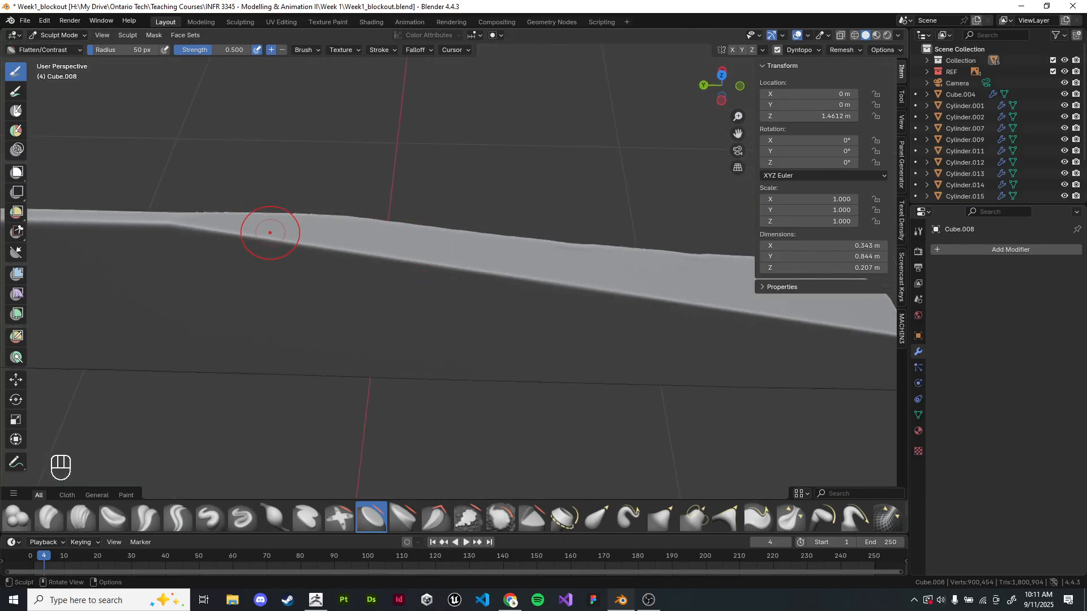
{"action": "middle_click_drag", "start_coordinate": [719, 320], "coordinate": [436, 262], "text": "shift"}
{"action": "middle_click_drag", "start_coordinate": [255, 219], "coordinate": [347, 235], "text": "shift"}
{"action": "scroll", "coordinate": [305, 226], "scroll_direction": "down", "scroll_amount": 1}
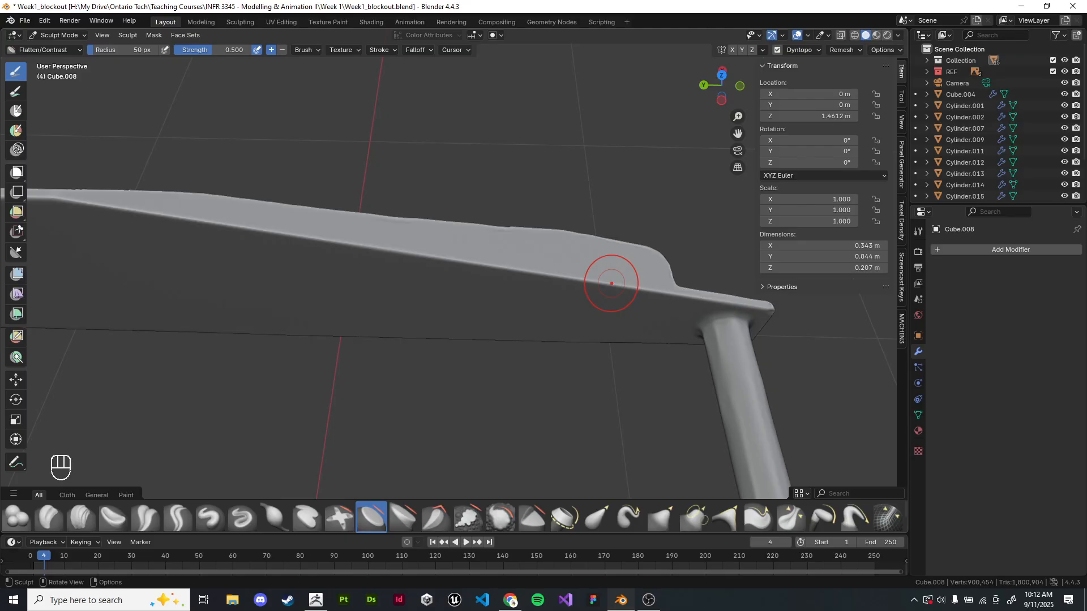
{"action": "mouse_move", "coordinate": [132, 227]}
{"action": "left_mouse_down"}
{"action": "mouse_move", "coordinate": [193, 223]}
{"action": "mouse_move", "coordinate": [378, 253]}
{"action": "left_mouse_up"}
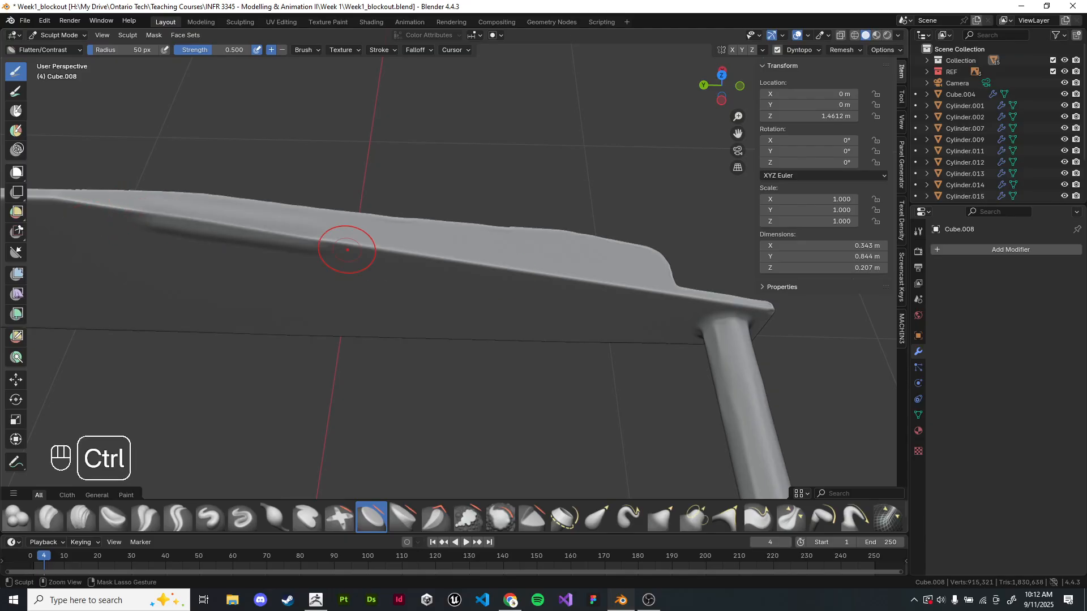
{"action": "key", "text": "ctrl+z"}
- Try a Draw brush stroke around the joint between the cross tube and the side plate, and undo it
{"action": "mouse_move", "coordinate": [439, 311]}
{"action": "middle_mouse_down"}
{"action": "mouse_move", "coordinate": [565, 297]}
{"action": "mouse_move", "coordinate": [871, 302]}
{"action": "middle_mouse_up"}
{"action": "middle_click_drag", "start_coordinate": [546, 316], "coordinate": [455, 319], "text": "shift"}
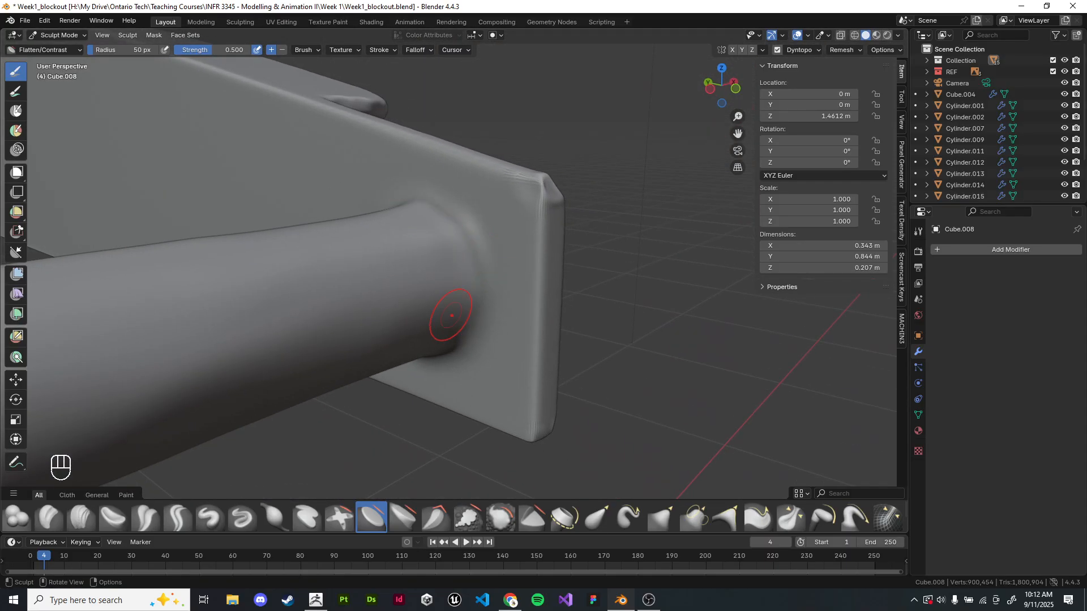
{"action": "key", "text": "x"}
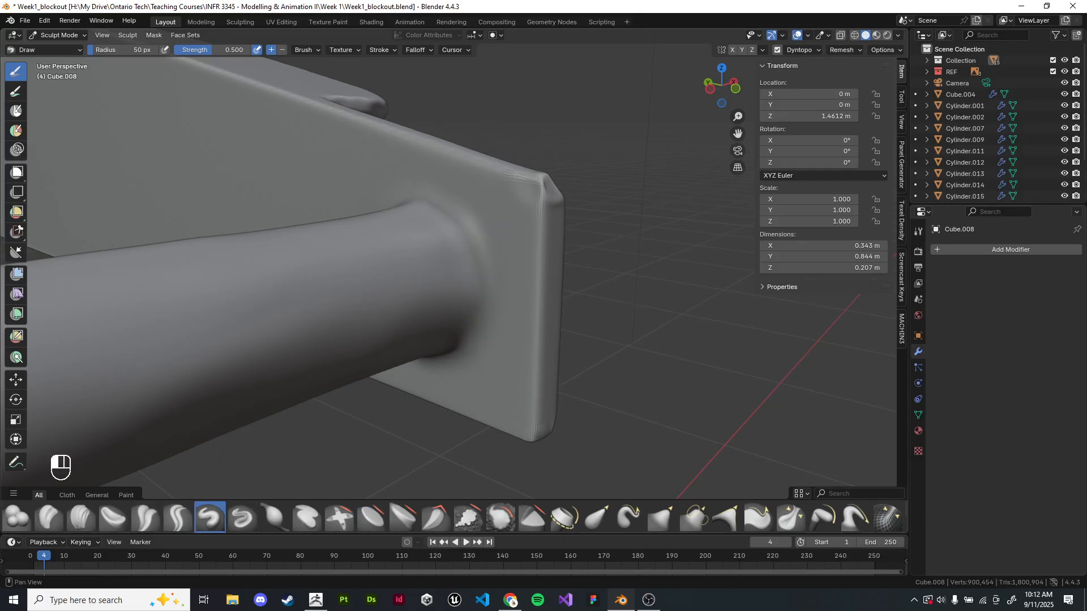
{"action": "left_click_drag", "start_coordinate": [453, 226], "coordinate": [477, 256]}
{"action": "middle_click_drag", "start_coordinate": [534, 254], "coordinate": [525, 235]}
{"action": "middle_click_drag", "start_coordinate": [525, 235], "coordinate": [504, 255], "text": "shift"}
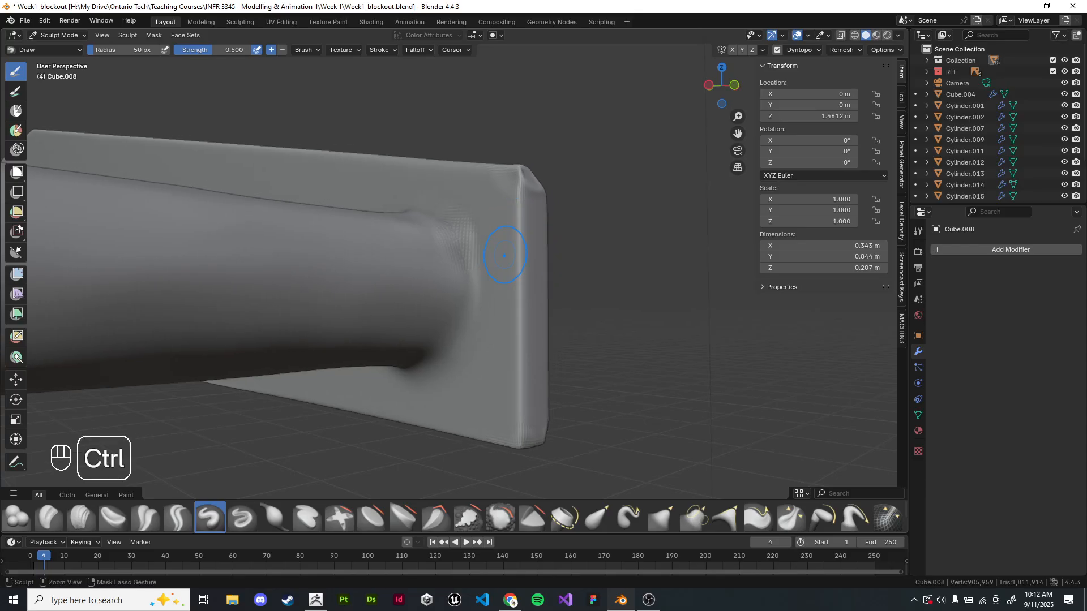
{"action": "key", "text": "ctrl+z"}
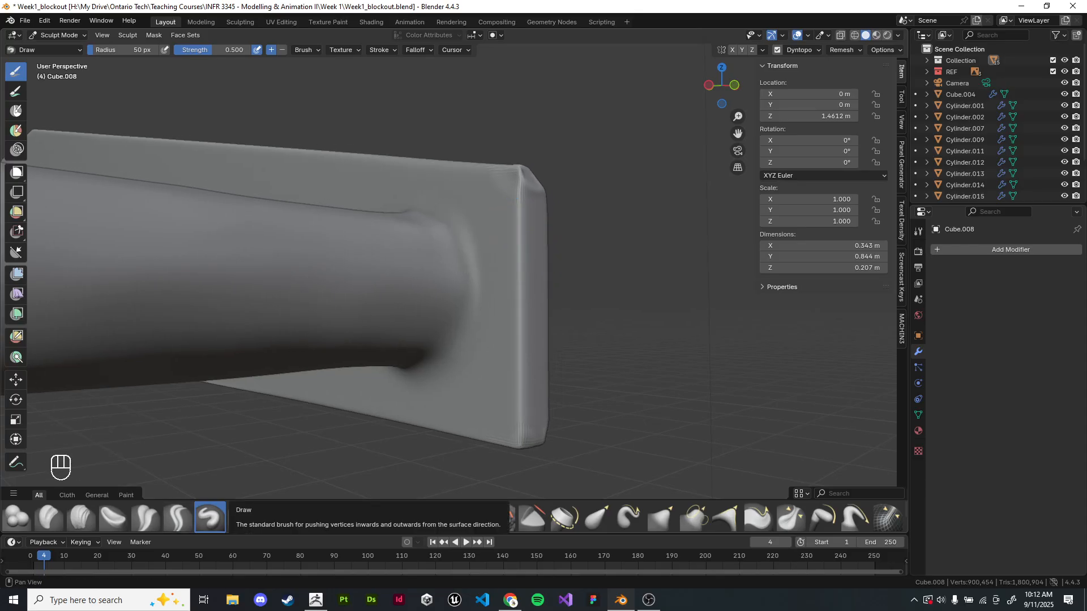
- Build up a weld-like bead around the cross tube's joint with the side plate using the Clay brush
{"action": "left_click", "coordinate": [48, 517]}
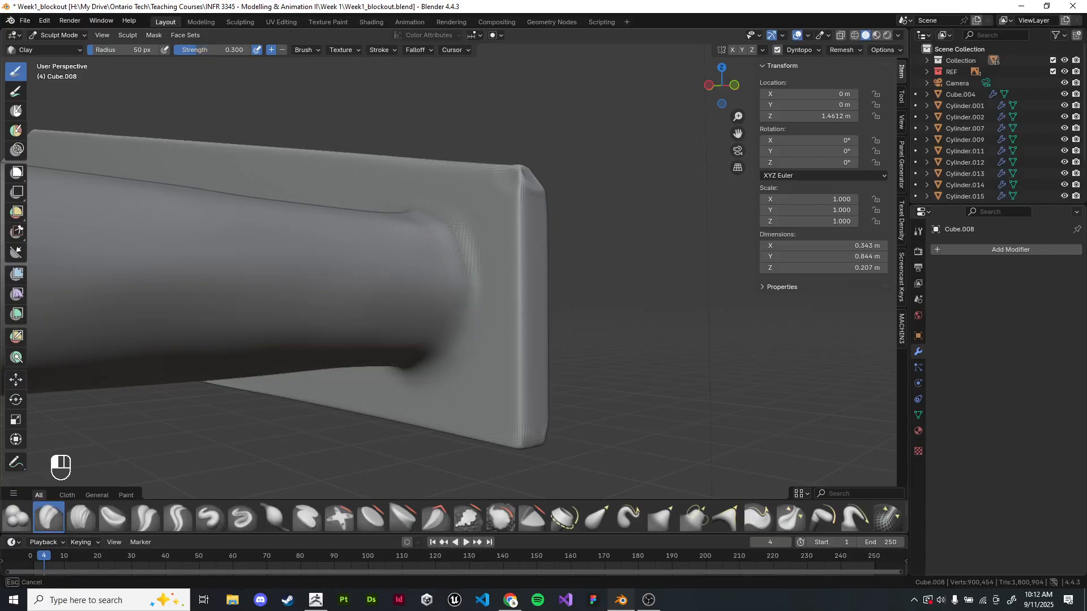
{"action": "left_click_drag", "start_coordinate": [452, 263], "coordinate": [456, 276]}
{"action": "middle_click_drag", "start_coordinate": [462, 283], "coordinate": [614, 266]}
{"action": "mouse_move", "coordinate": [451, 285]}
{"action": "left_mouse_down"}
{"action": "mouse_move", "coordinate": [446, 301]}
{"action": "mouse_move", "coordinate": [461, 309]}
{"action": "mouse_move", "coordinate": [445, 339]}
{"action": "left_mouse_up"}
{"action": "middle_click_drag", "start_coordinate": [539, 312], "coordinate": [617, 310], "text": "shift"}
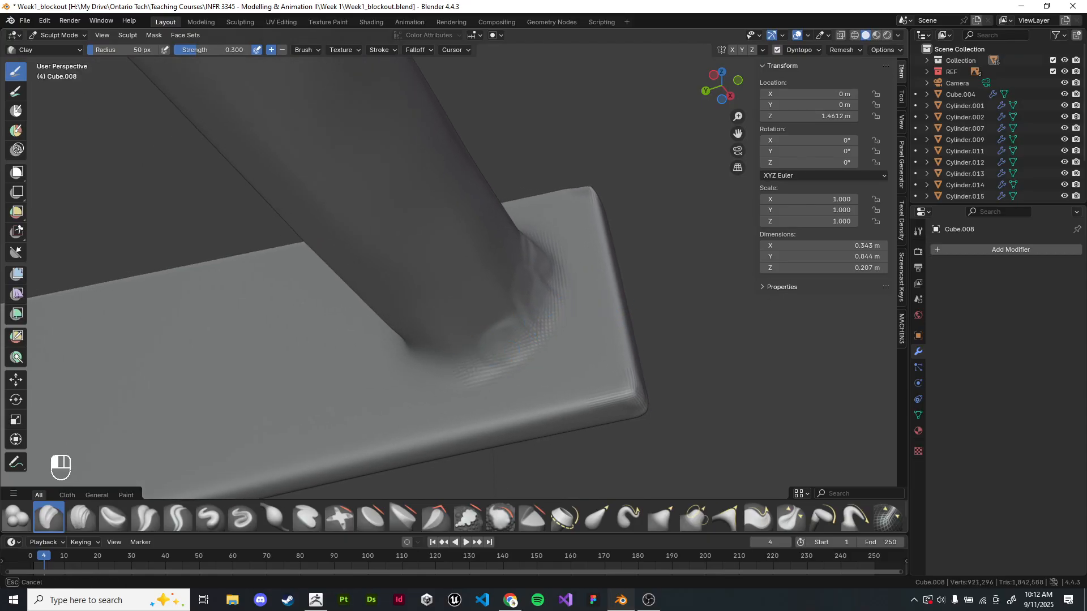
{"action": "left_click_drag", "start_coordinate": [488, 338], "coordinate": [459, 363]}
{"action": "middle_click_drag", "start_coordinate": [512, 339], "coordinate": [449, 364]}
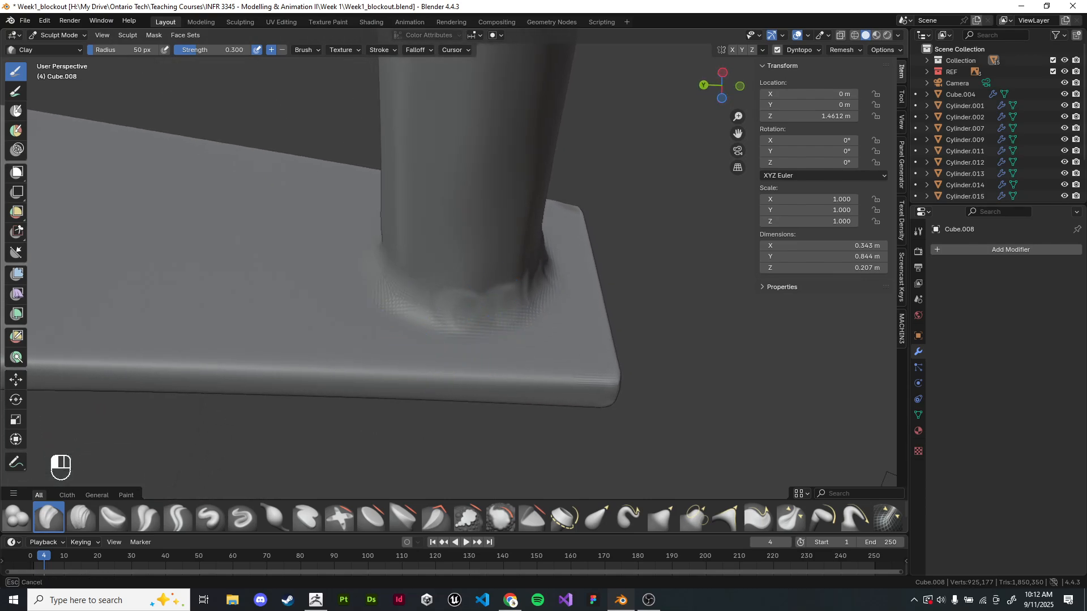
{"action": "left_click_drag", "start_coordinate": [445, 291], "coordinate": [509, 291]}
{"action": "middle_click_drag", "start_coordinate": [509, 291], "coordinate": [436, 303]}
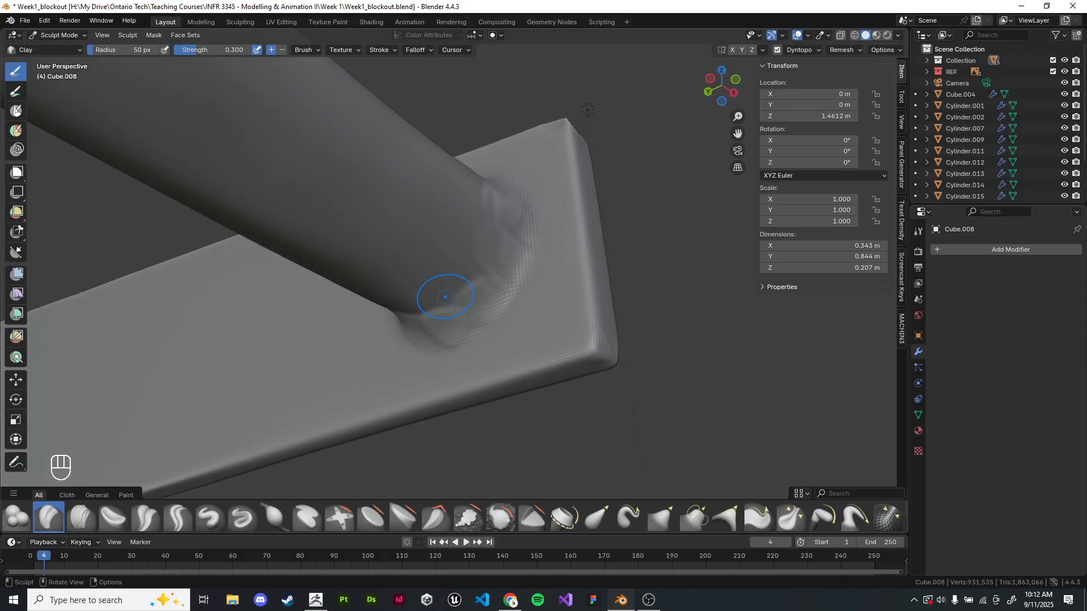
{"action": "mouse_move", "coordinate": [464, 297]}
{"action": "left_mouse_down"}
{"action": "mouse_move", "coordinate": [494, 255]}
{"action": "mouse_move", "coordinate": [498, 266]}
{"action": "left_mouse_up"}
{"action": "mouse_move", "coordinate": [476, 243]}
{"action": "middle_mouse_down"}
{"action": "mouse_move", "coordinate": [495, 322]}
{"action": "mouse_move", "coordinate": [515, 333]}
{"action": "middle_mouse_up"}
{"action": "left_click_drag", "start_coordinate": [498, 283], "coordinate": [498, 328]}
- Continue the clay bead around the far side of the tube joint to wrap the tube's base
{"action": "middle_click_drag", "start_coordinate": [498, 328], "coordinate": [606, 283]}
{"action": "mouse_move", "coordinate": [503, 240]}
{"action": "left_mouse_down"}
{"action": "mouse_move", "coordinate": [487, 238]}
{"action": "mouse_move", "coordinate": [475, 277]}
{"action": "left_mouse_up"}
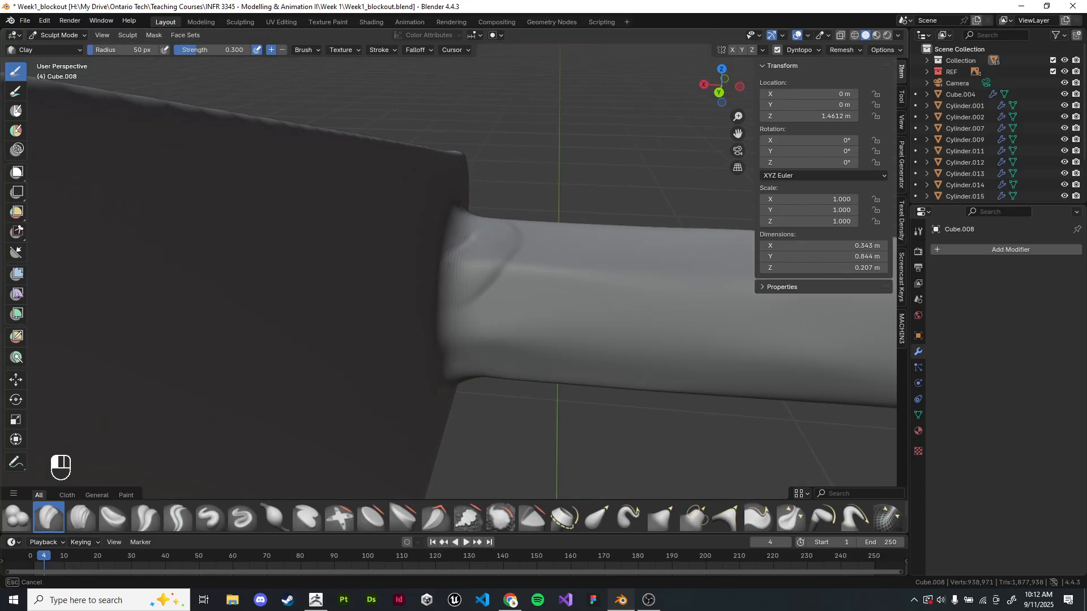
{"action": "middle_click_drag", "start_coordinate": [476, 278], "coordinate": [426, 249]}
{"action": "left_click_drag", "start_coordinate": [425, 249], "coordinate": [413, 255]}
{"action": "mouse_move", "coordinate": [374, 280]}
{"action": "left_mouse_down"}
{"action": "mouse_move", "coordinate": [400, 295]}
{"action": "mouse_move", "coordinate": [421, 357]}
{"action": "left_mouse_up"}
{"action": "left_click_drag", "start_coordinate": [371, 321], "coordinate": [380, 328]}
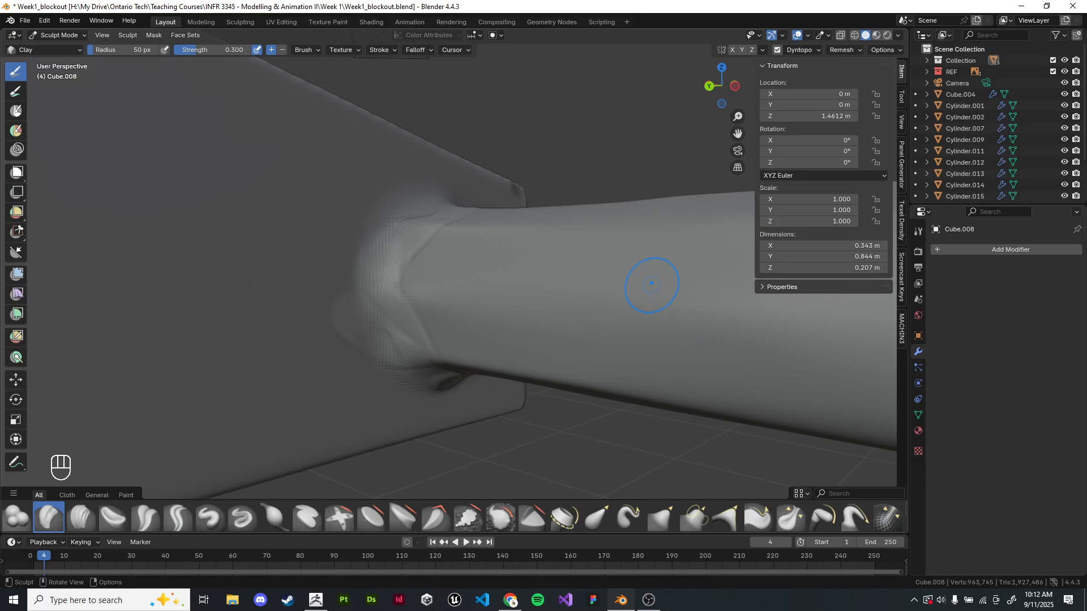
- Bring the whole frame into view and switch from Sculpt Mode to Object Mode
{"action": "mouse_move", "coordinate": [665, 301]}
{"action": "middle_mouse_down"}
{"action": "mouse_move", "coordinate": [436, 304]}
{"action": "mouse_move", "coordinate": [650, 357]}
{"action": "middle_mouse_up"}
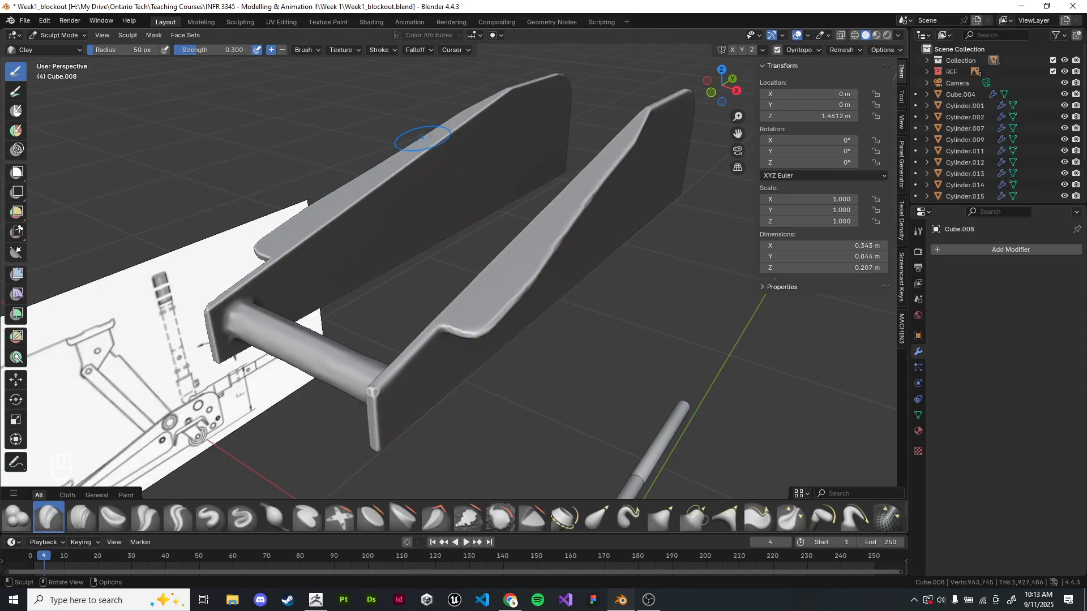
{"action": "left_click", "coordinate": [57, 35]}
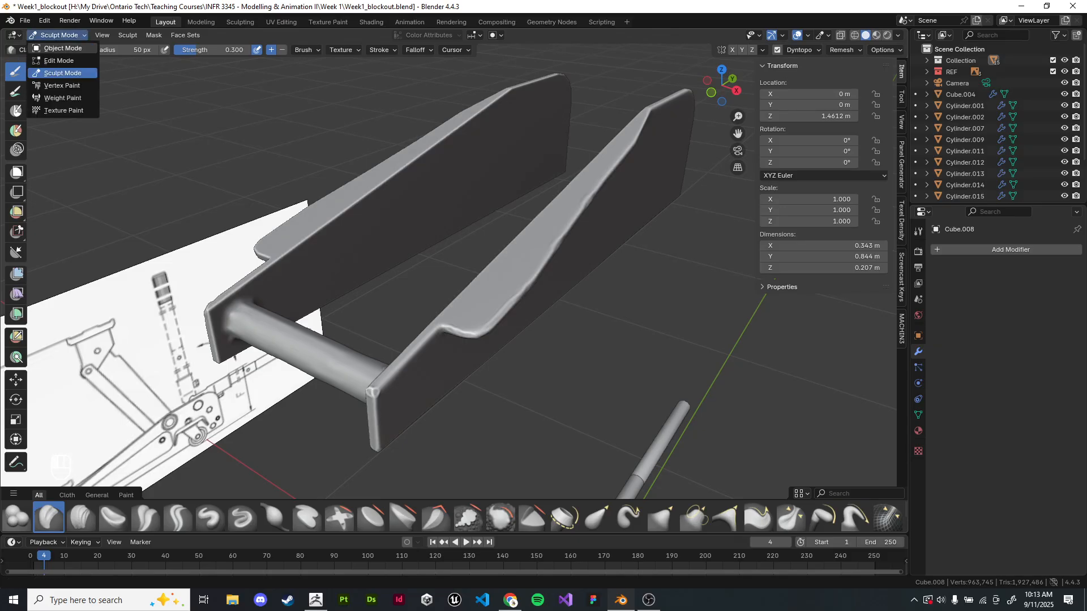
{"action": "left_click", "coordinate": [63, 48]}
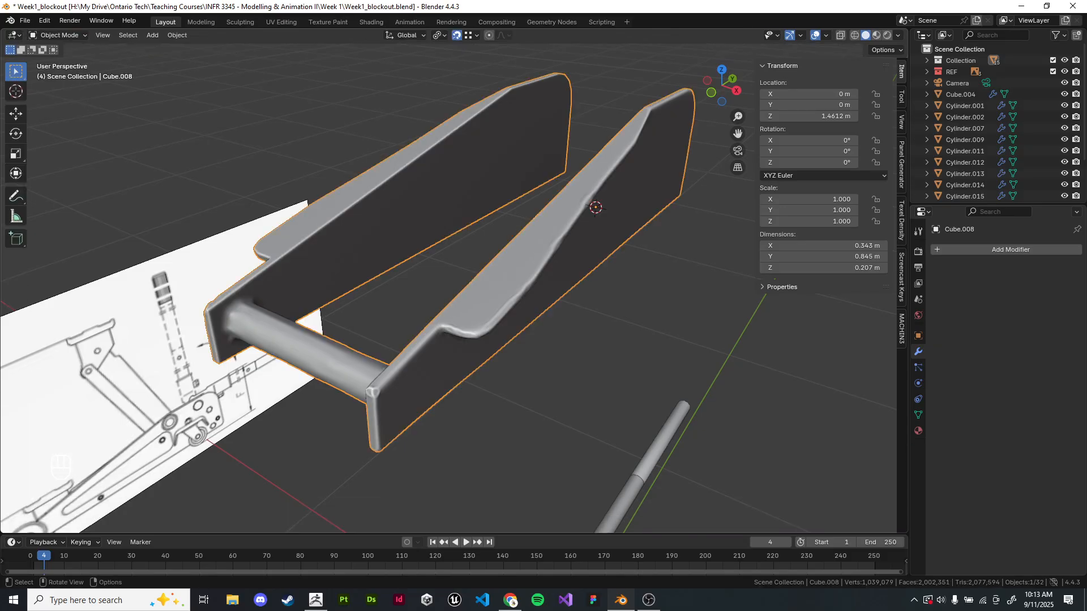
- Check the sculpted frame's mesh density in Edit Mode and return to Object Mode
{"action": "middle_click_drag", "start_coordinate": [453, 283], "coordinate": [408, 271], "text": "shift"}
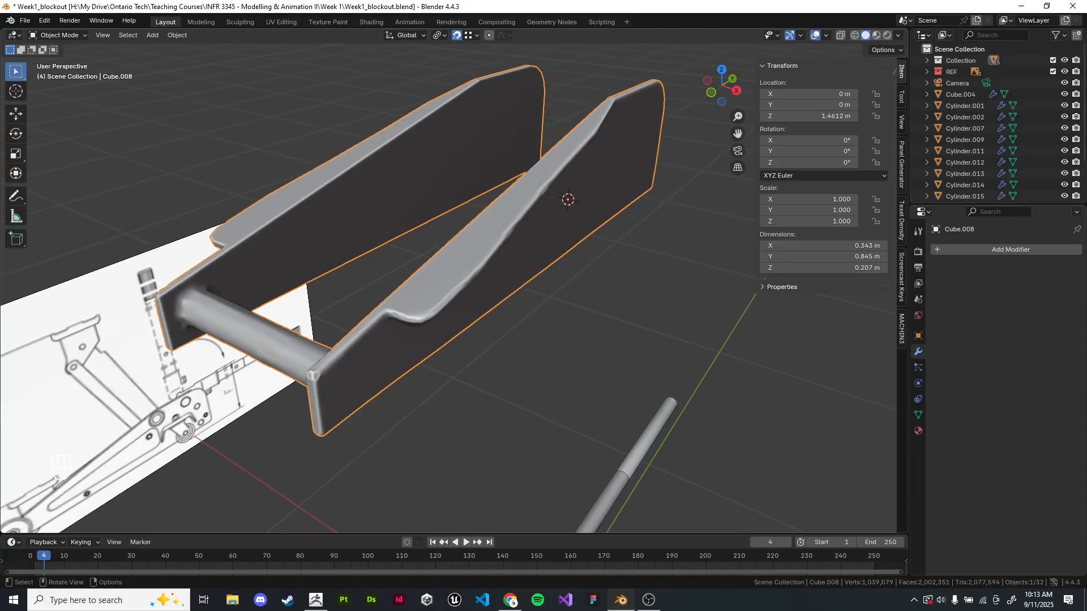
{"action": "key", "text": "Tab"}
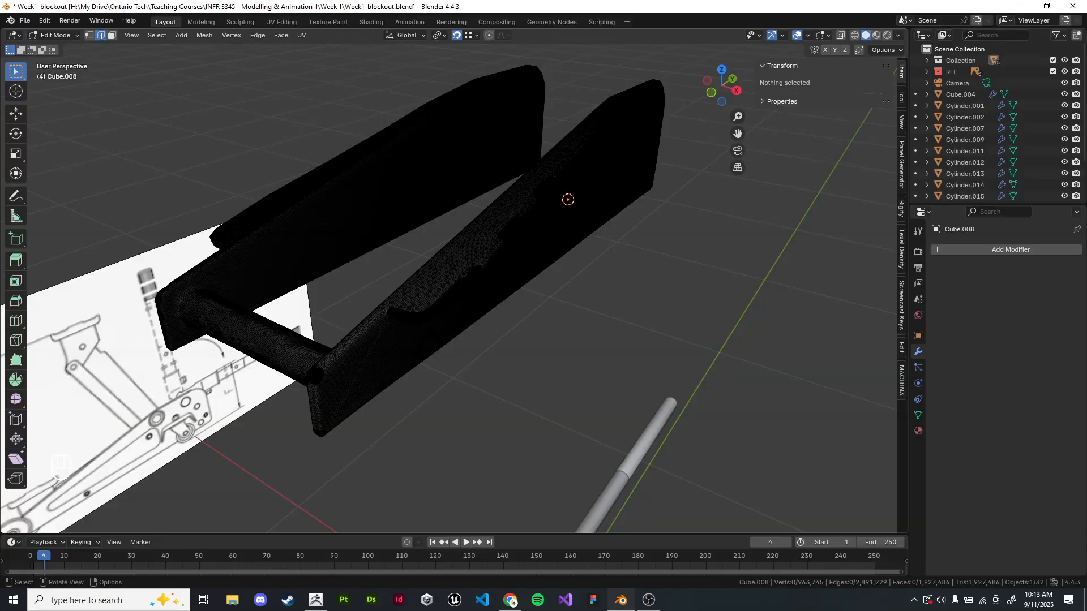
{"action": "key", "text": "Tab"}
{"action": "middle_click_drag", "start_coordinate": [452, 283], "coordinate": [506, 283]}
{"action": "left_click", "coordinate": [487, 269]}
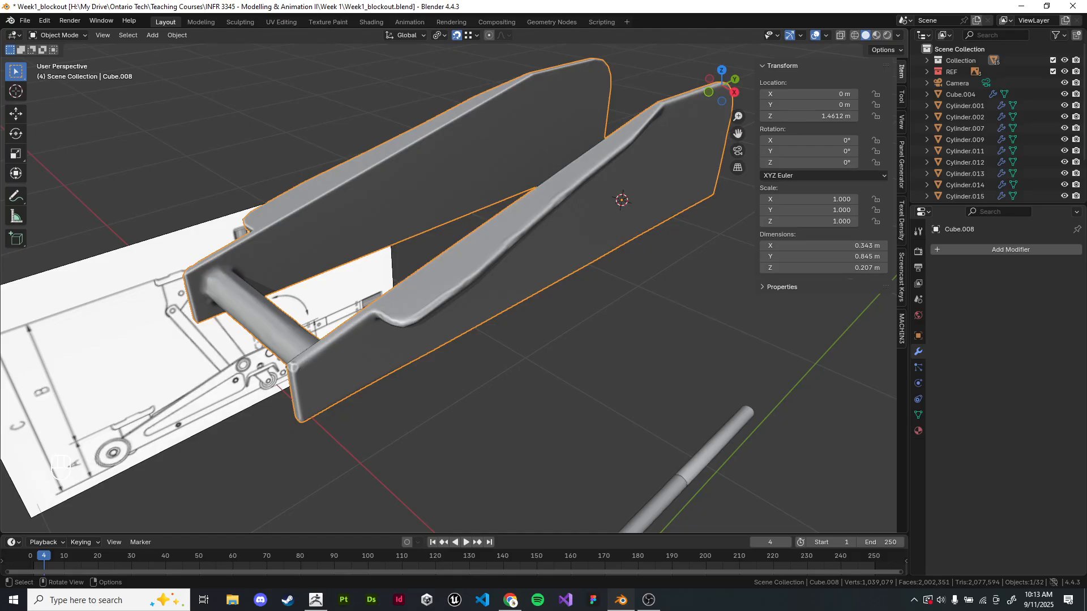
- Add a Decimate modifier to the sculpted frame and set its collapse ratio to 0.5
{"action": "scroll", "coordinate": [448, 288], "scroll_direction": "up", "scroll_amount": 1}
{"action": "middle_click_drag", "start_coordinate": [448, 288], "coordinate": [427, 327], "text": "shift"}
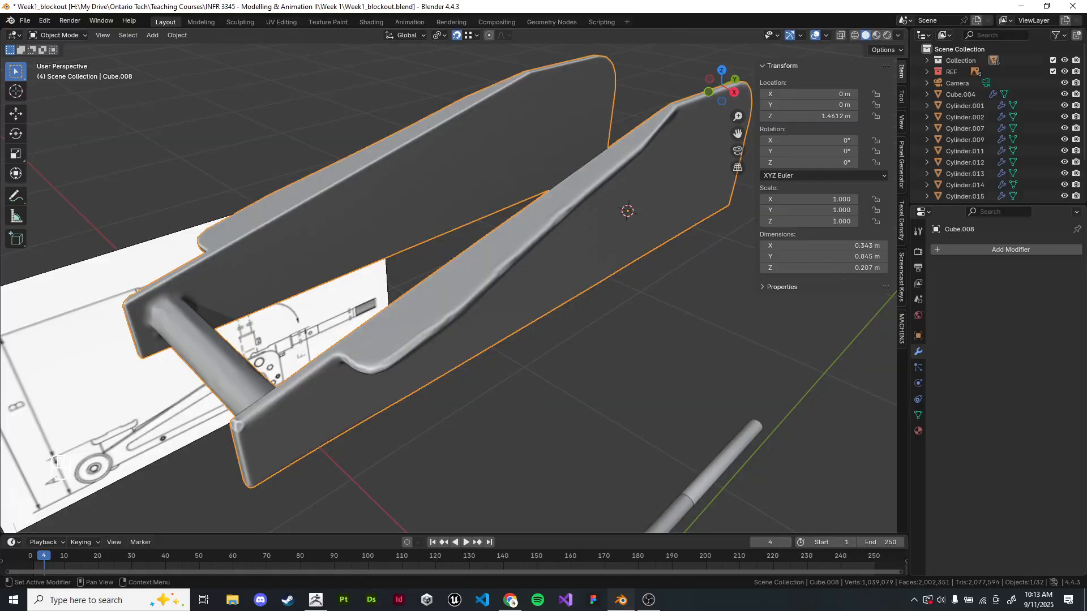
{"action": "left_click", "coordinate": [1010, 249]}
{"action": "type", "text": "decim"}
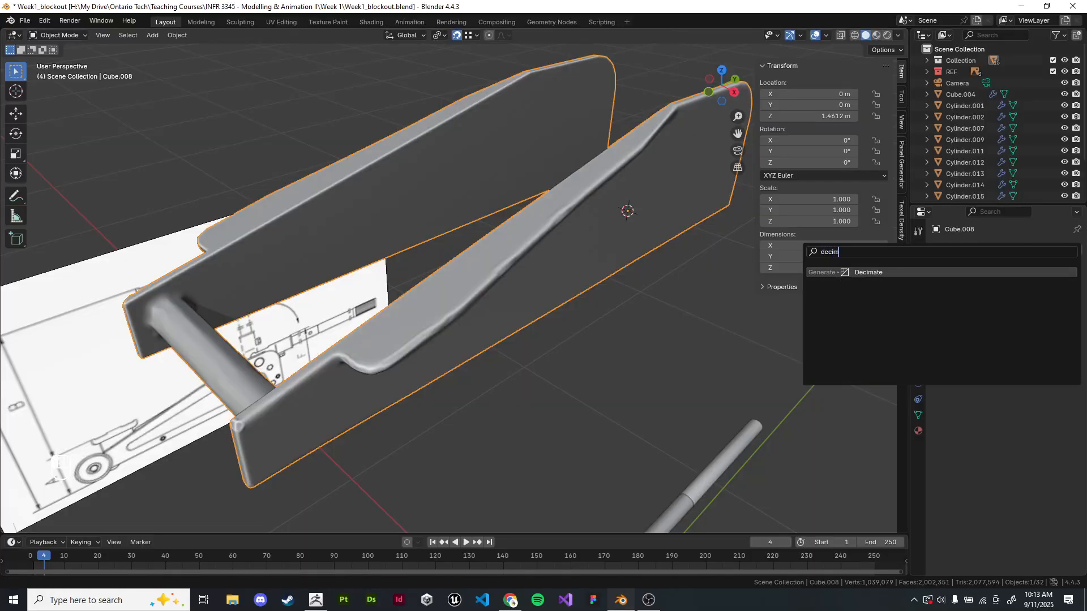
{"action": "key", "text": "Return"}
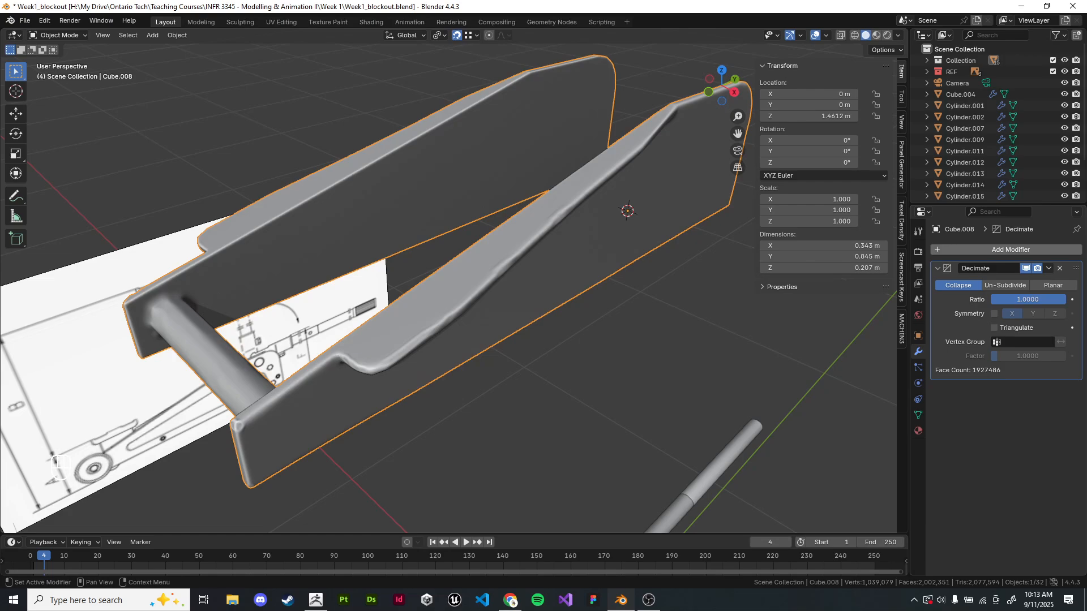
{"action": "left_click", "coordinate": [1027, 299]}
{"action": "type", "text": "0.5"}
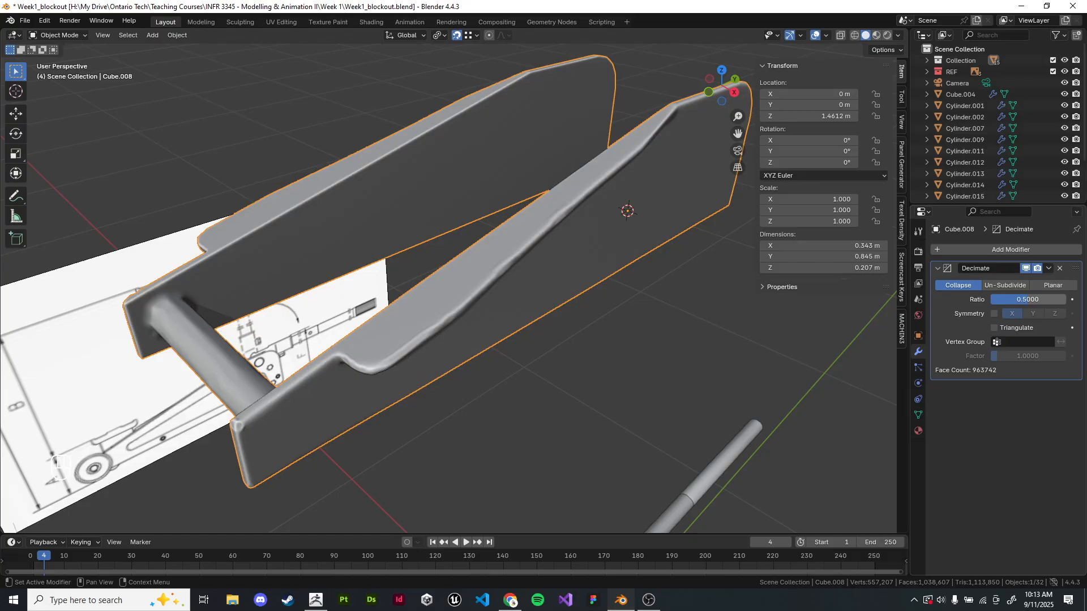
- Change the viewport lighting to MatCap with the glossy red material and deselect the frame
{"action": "middle_click_drag", "start_coordinate": [594, 254], "coordinate": [617, 254]}
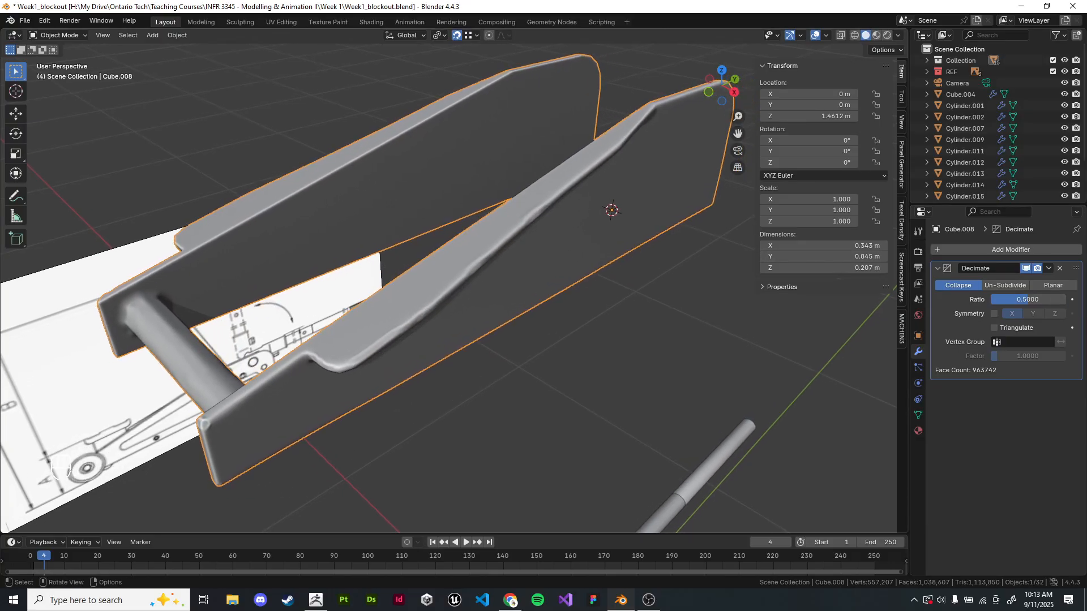
{"action": "scroll", "coordinate": [224, 442], "scroll_direction": "up", "scroll_amount": 4}
{"action": "scroll", "coordinate": [485, 289], "scroll_direction": "down", "scroll_amount": 2}
{"action": "middle_click_drag", "start_coordinate": [484, 288], "coordinate": [620, 292], "text": "shift"}
{"action": "scroll", "coordinate": [589, 288], "scroll_direction": "down", "scroll_amount": 1}
{"action": "scroll", "coordinate": [613, 283], "scroll_direction": "up", "scroll_amount": 2}
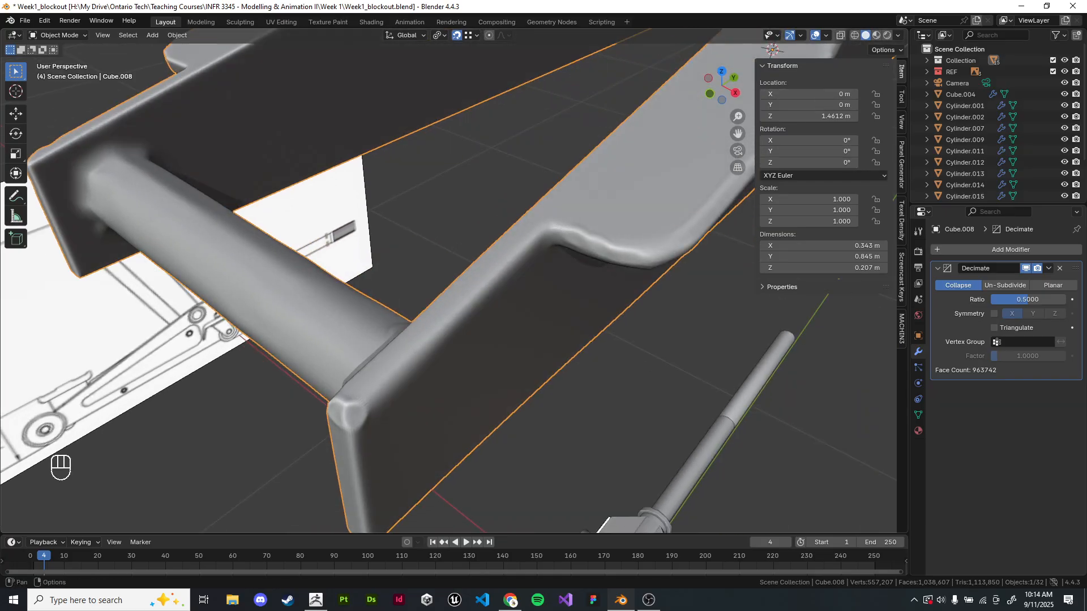
{"action": "left_click", "coordinate": [897, 35]}
{"action": "left_click", "coordinate": [888, 90]}
{"action": "left_click", "coordinate": [888, 118]}
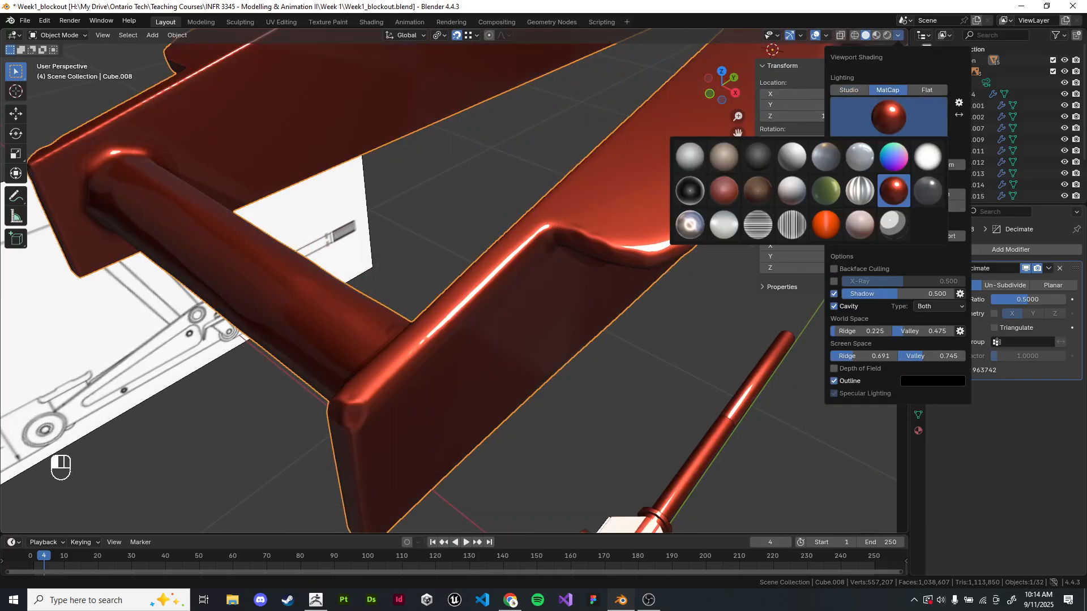
{"action": "key", "text": "alt+a"}
- Reduce the Decimate modifier's ratio on the frame to 0.25
{"action": "scroll", "coordinate": [452, 283], "scroll_direction": "down", "scroll_amount": 3}
{"action": "mouse_move", "coordinate": [452, 283]}
{"action": "middle_mouse_down"}
{"action": "mouse_move", "coordinate": [487, 294]}
{"action": "mouse_move", "coordinate": [510, 283]}
{"action": "middle_mouse_up"}
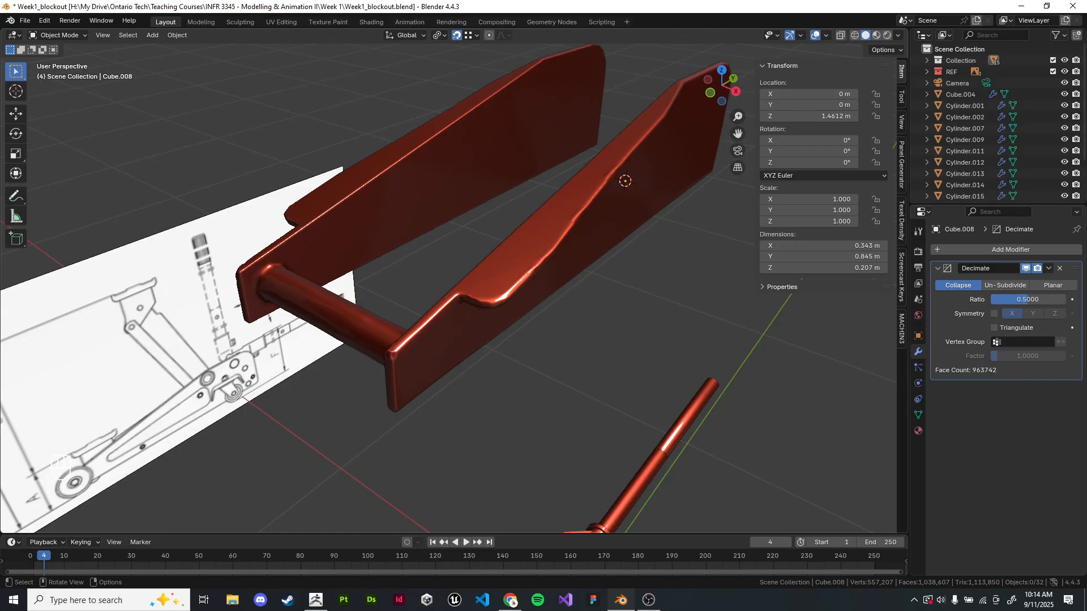
{"action": "scroll", "coordinate": [624, 181], "scroll_direction": "up", "scroll_amount": 5}
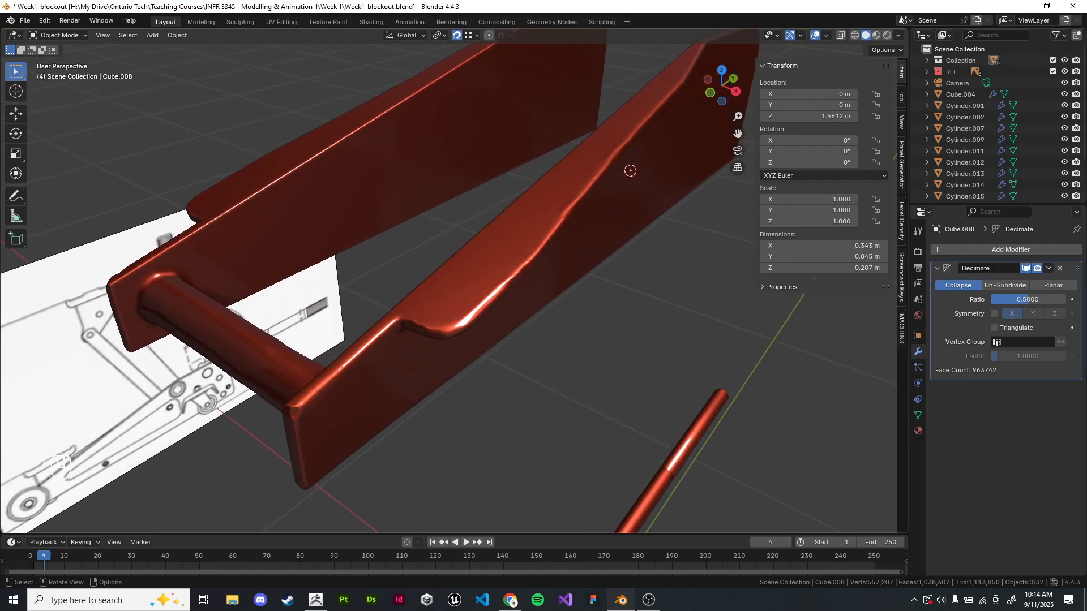
{"action": "scroll", "coordinate": [452, 281], "scroll_direction": "up", "scroll_amount": 1}
{"action": "scroll", "coordinate": [453, 281], "scroll_direction": "down", "scroll_amount": 1}
{"action": "middle_click_drag", "start_coordinate": [453, 281], "coordinate": [477, 259], "text": "shift"}
{"action": "left_click", "coordinate": [1036, 299]}
{"action": "type", "text": "0.2"}
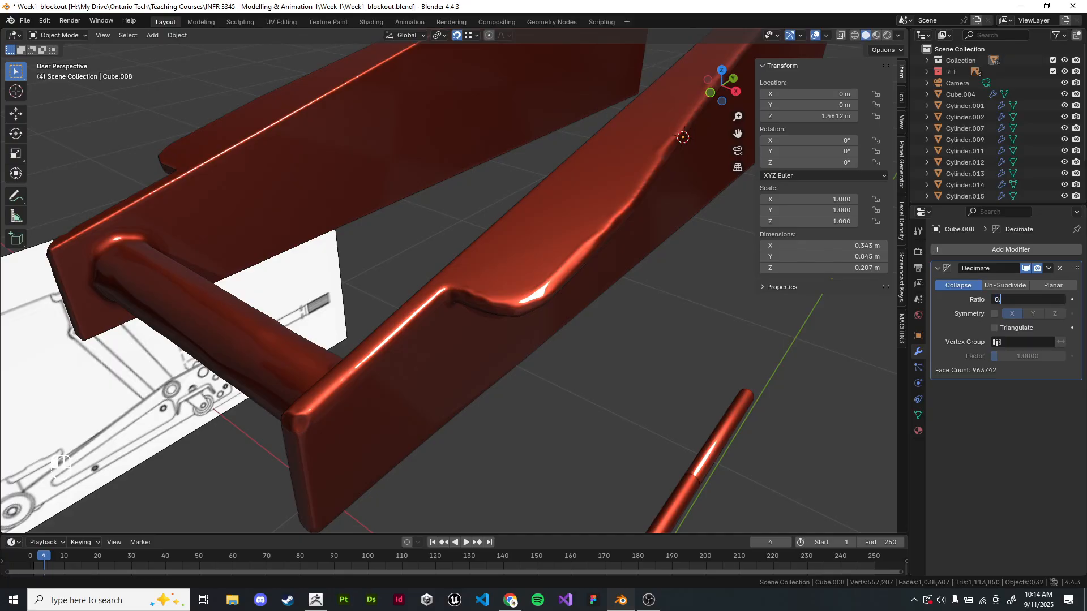
{"action": "type", "text": "500"}
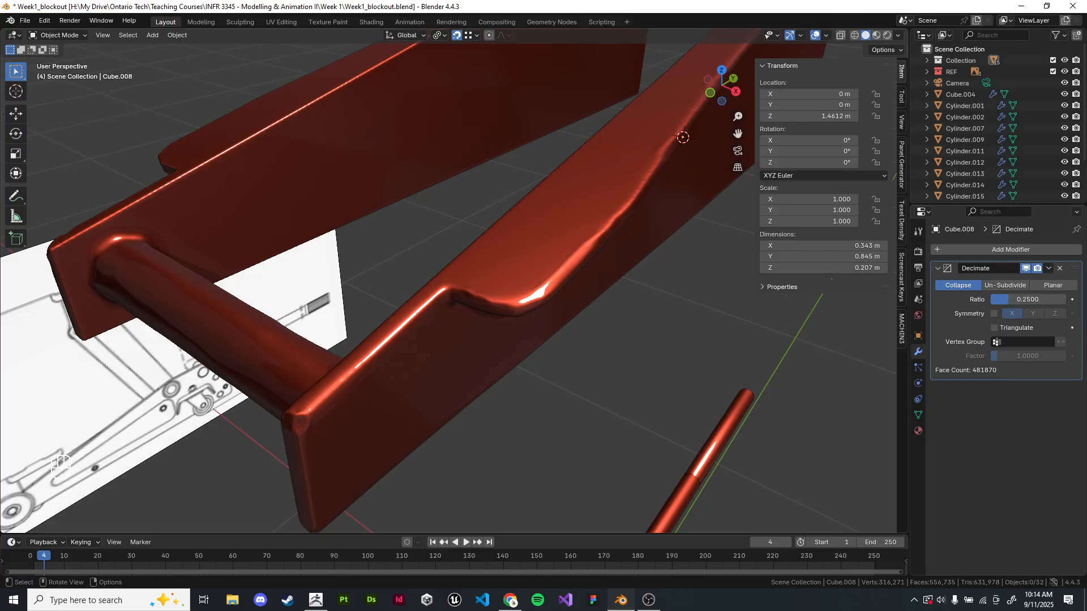
- Enable the wireframe overlay and examine the decimated triangles on the frame's plates and cross tube
{"action": "left_click", "coordinate": [825, 35]}
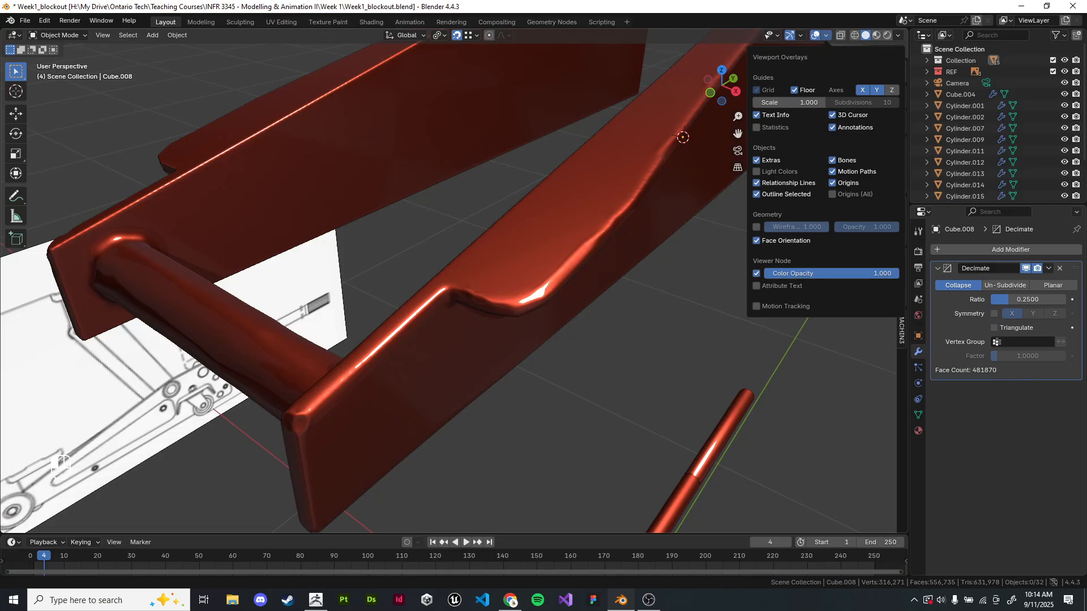
{"action": "left_click", "coordinate": [756, 226]}
{"action": "scroll", "coordinate": [405, 354], "scroll_direction": "down", "scroll_amount": 3}
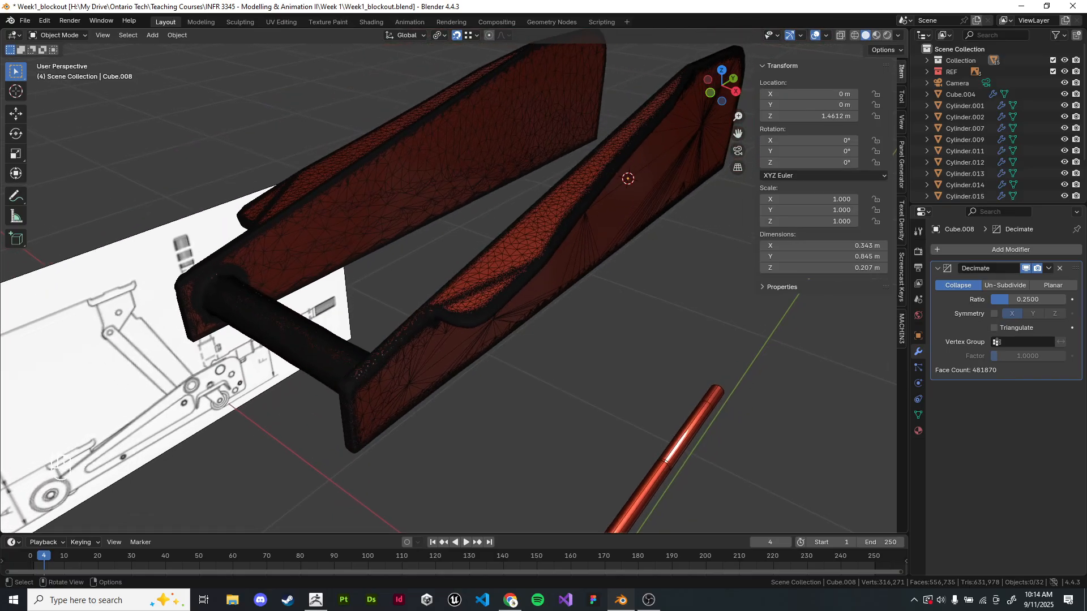
{"action": "scroll", "coordinate": [60, 466], "scroll_direction": "up", "scroll_amount": 2}
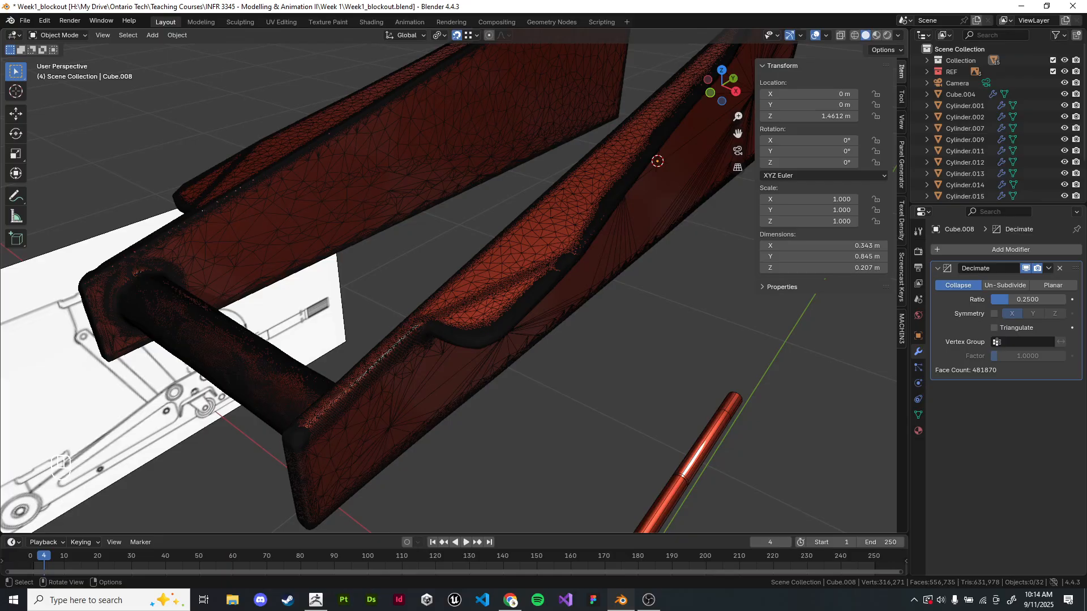
{"action": "scroll", "coordinate": [60, 465], "scroll_direction": "up", "scroll_amount": 1}
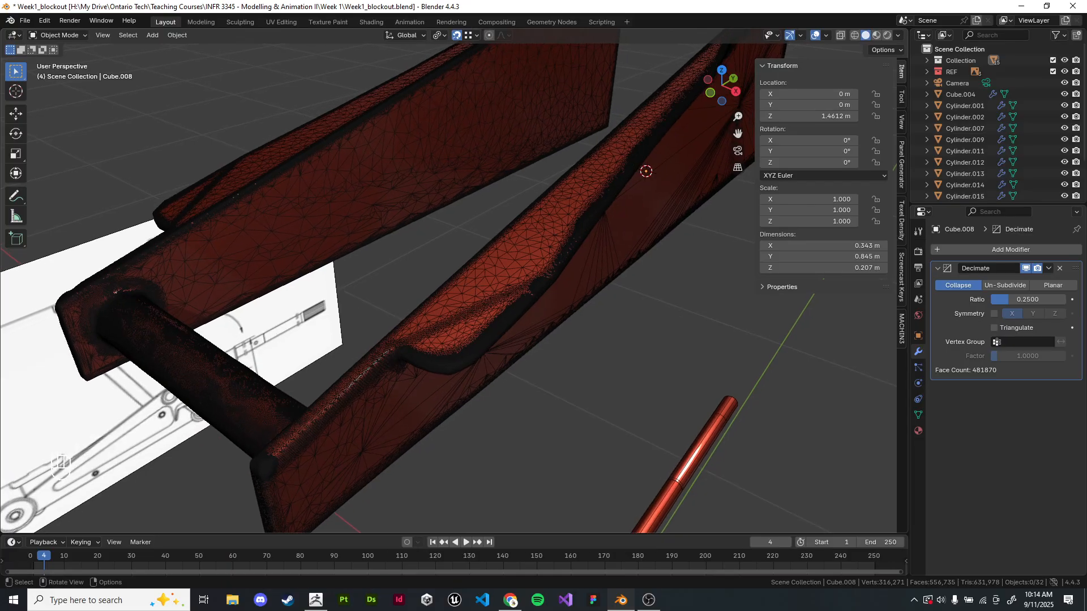
{"action": "scroll", "coordinate": [60, 465], "scroll_direction": "up", "scroll_amount": 2}
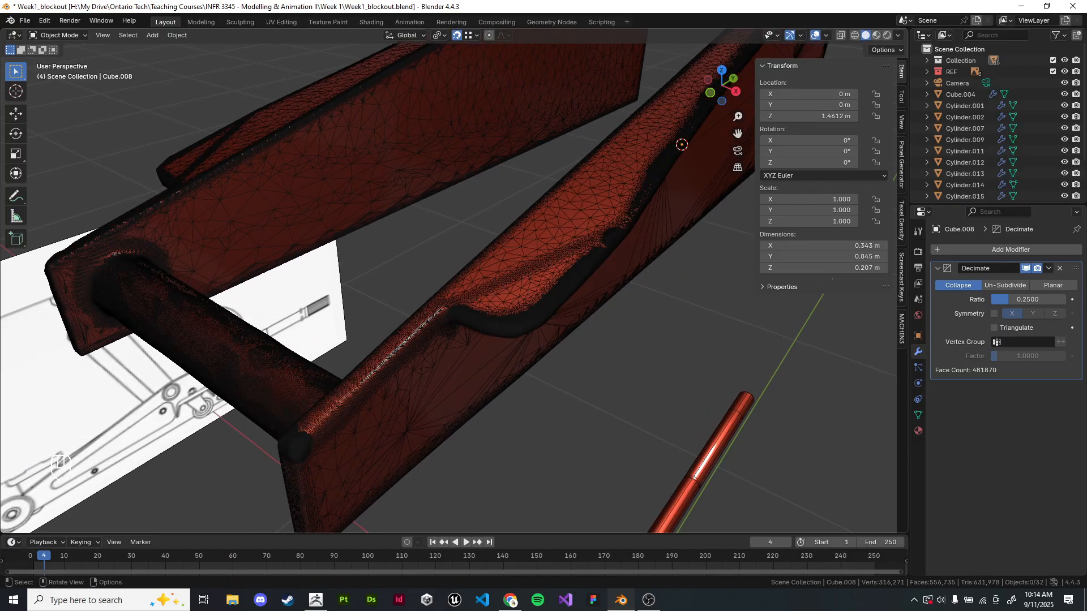
{"action": "scroll", "coordinate": [60, 465], "scroll_direction": "down", "scroll_amount": 5}
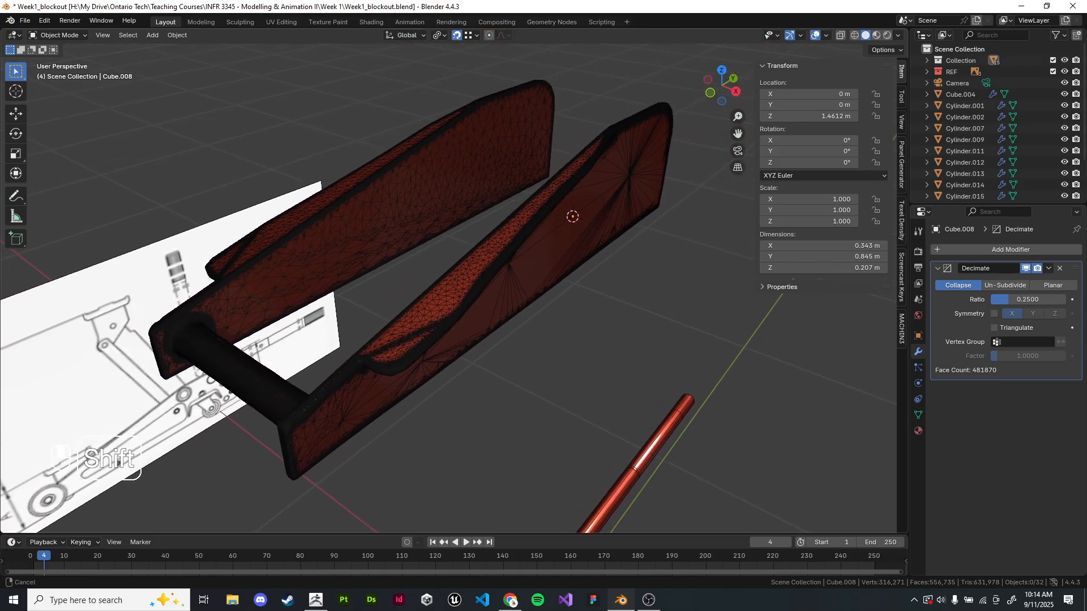
{"action": "scroll", "coordinate": [498, 351], "scroll_direction": "up", "scroll_amount": 2}
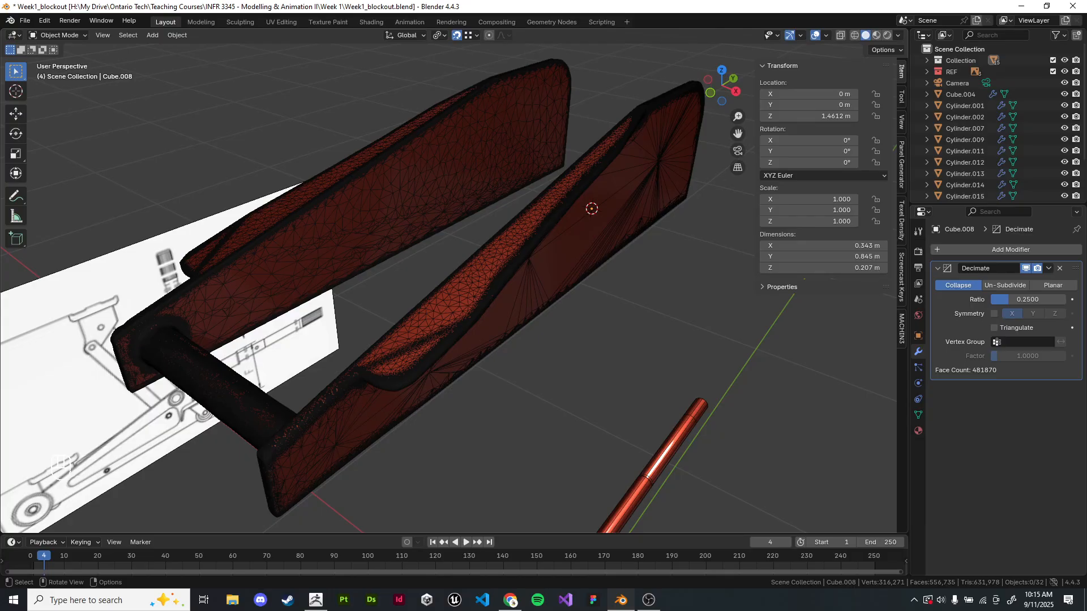
- Switch to Chrome and search Google for "god of war kit bash" in a new tab
{"action": "key", "text": "alt+Tab"}
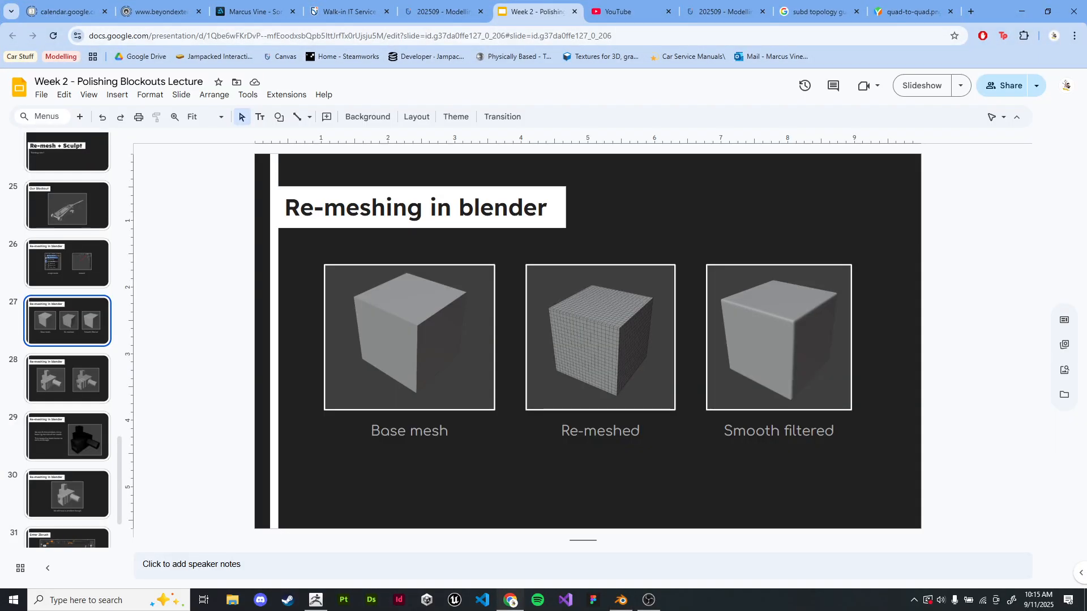
{"action": "left_click", "coordinate": [971, 11]}
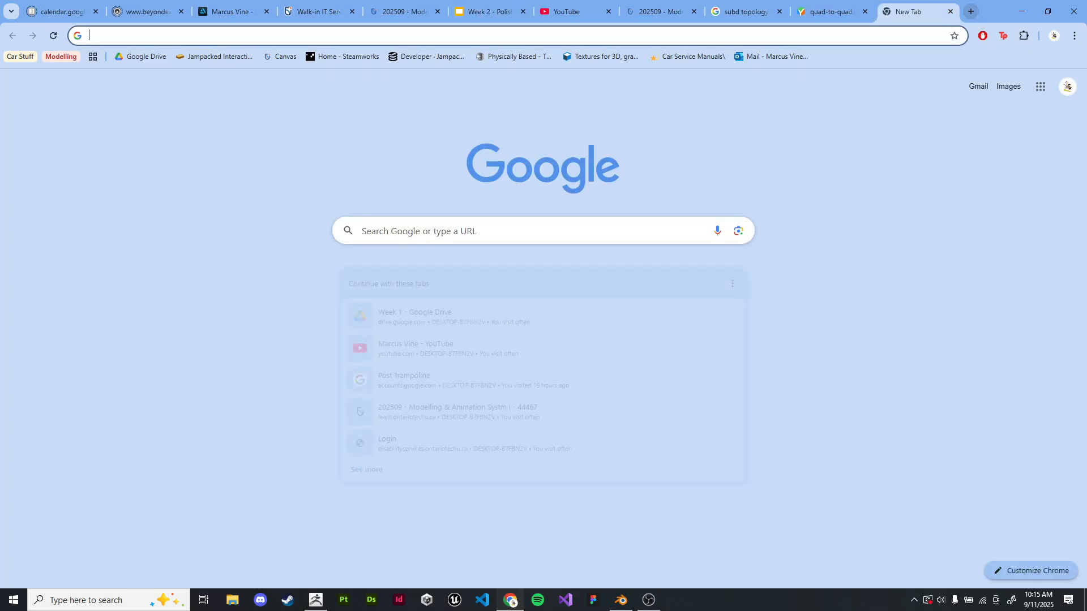
{"action": "type", "text": "god of war modular"}
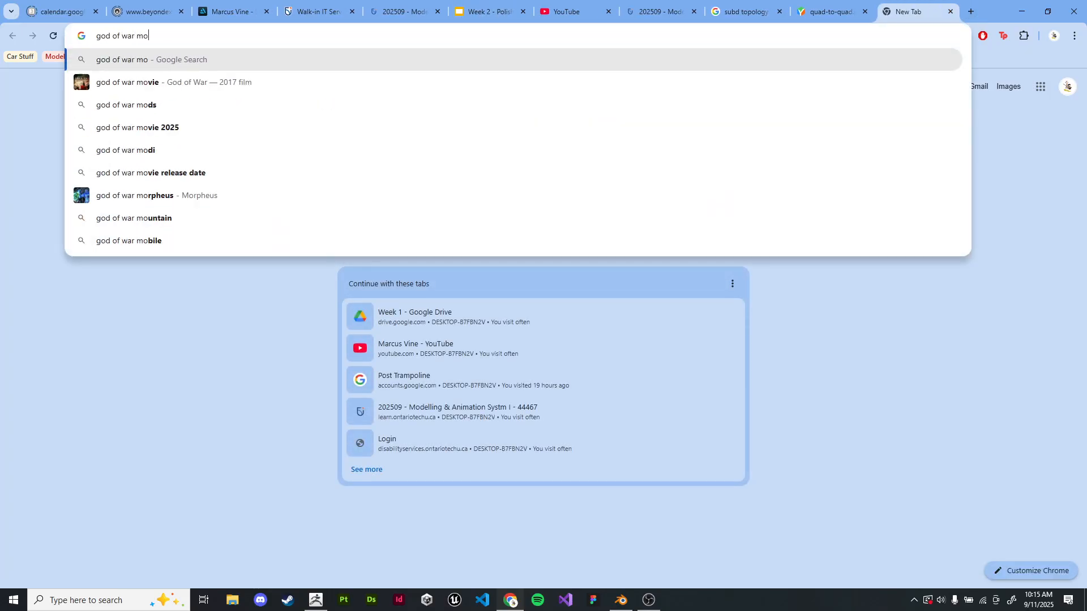
{"action": "key", "text": "BackSpace"}
{"action": "key", "text": "BackSpace"}
{"action": "key", "text": "BackSpace"}
{"action": "key", "text": "BackSpace"}
{"action": "key", "text": "BackSpace"}
{"action": "key", "text": "BackSpace"}
{"action": "key", "text": "BackSpace"}
{"action": "key", "text": "BackSpace"}
{"action": "type", "text": "kti"}
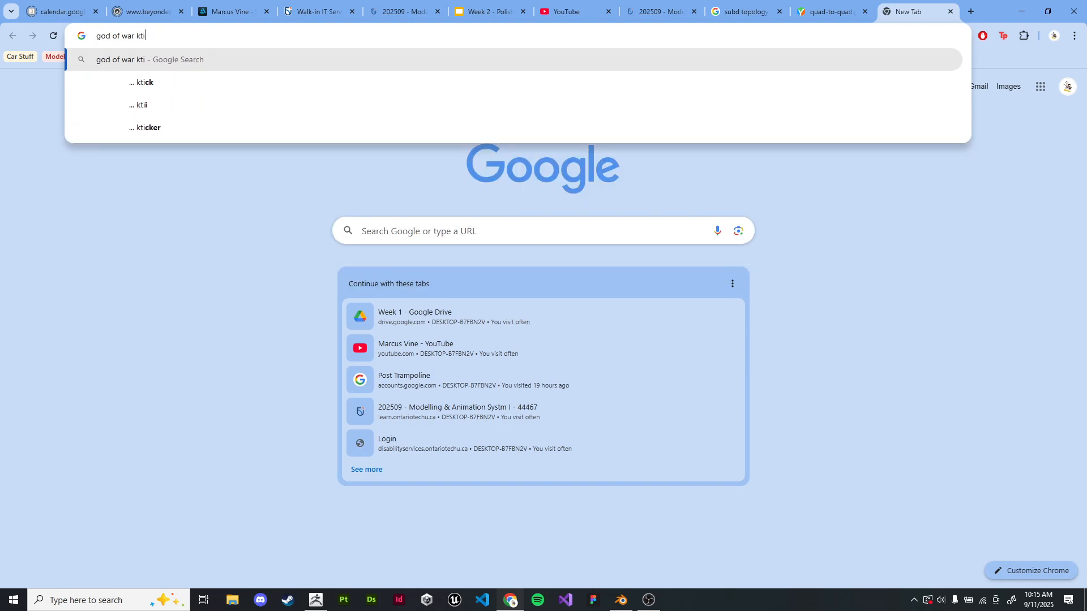
{"action": "key", "text": "BackSpace"}
{"action": "key", "text": "BackSpace"}
{"action": "type", "text": "it bash"}
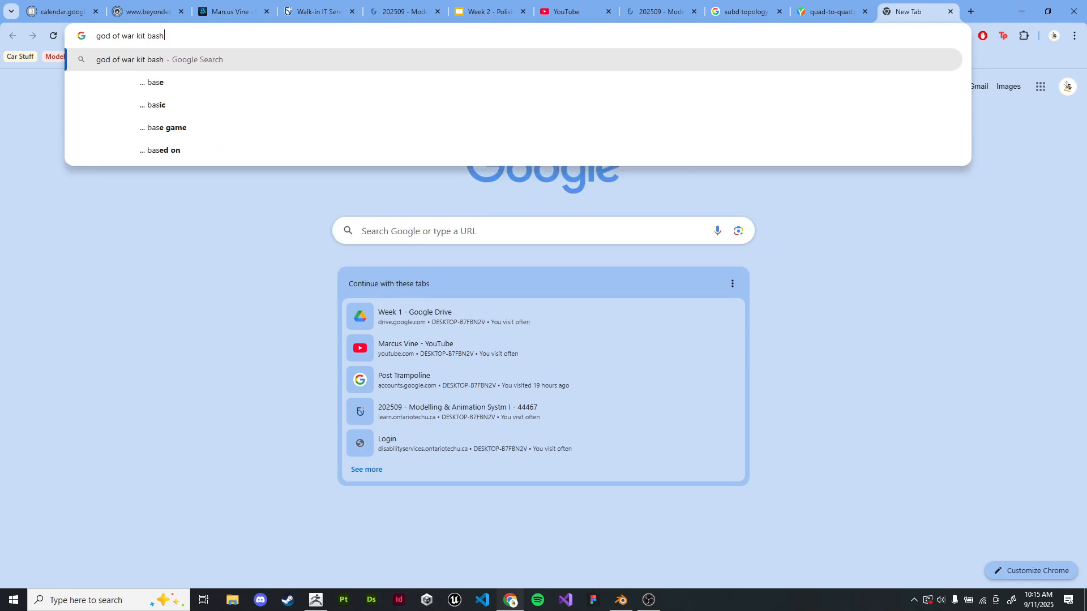
{"action": "key", "text": "Return"}
- Show the image results and refine the search to "god of war kit bash environment"
{"action": "scroll", "coordinate": [314, 367], "scroll_direction": "down", "scroll_amount": 3}
{"action": "scroll", "coordinate": [314, 368], "scroll_direction": "up", "scroll_amount": 3}
{"action": "left_click", "coordinate": [217, 137]}
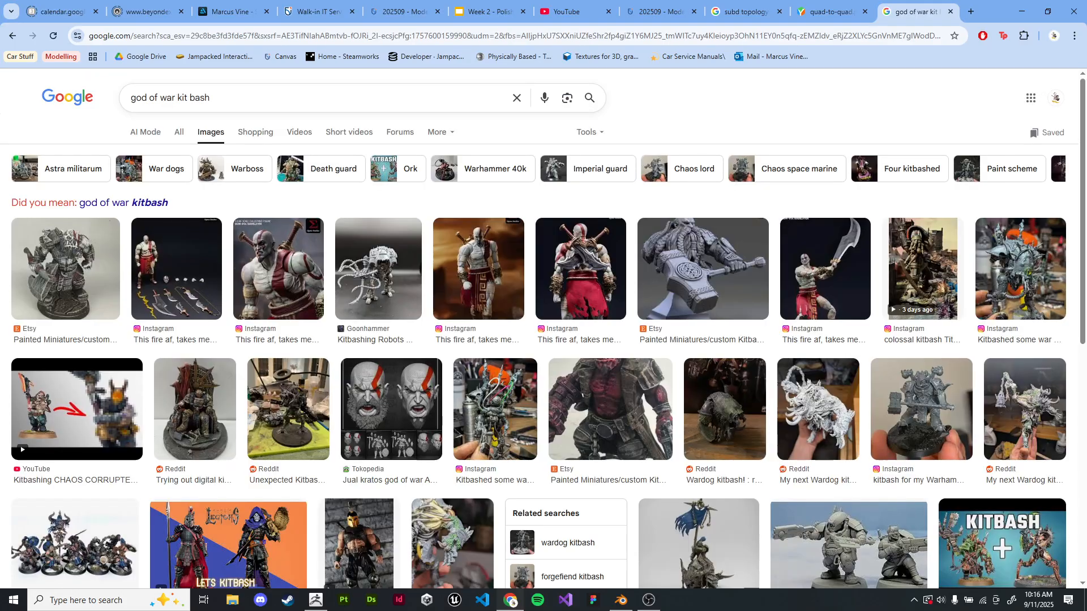
{"action": "left_click", "coordinate": [211, 97]}
{"action": "type", "text": "environment"}
{"action": "key", "text": "Return"}
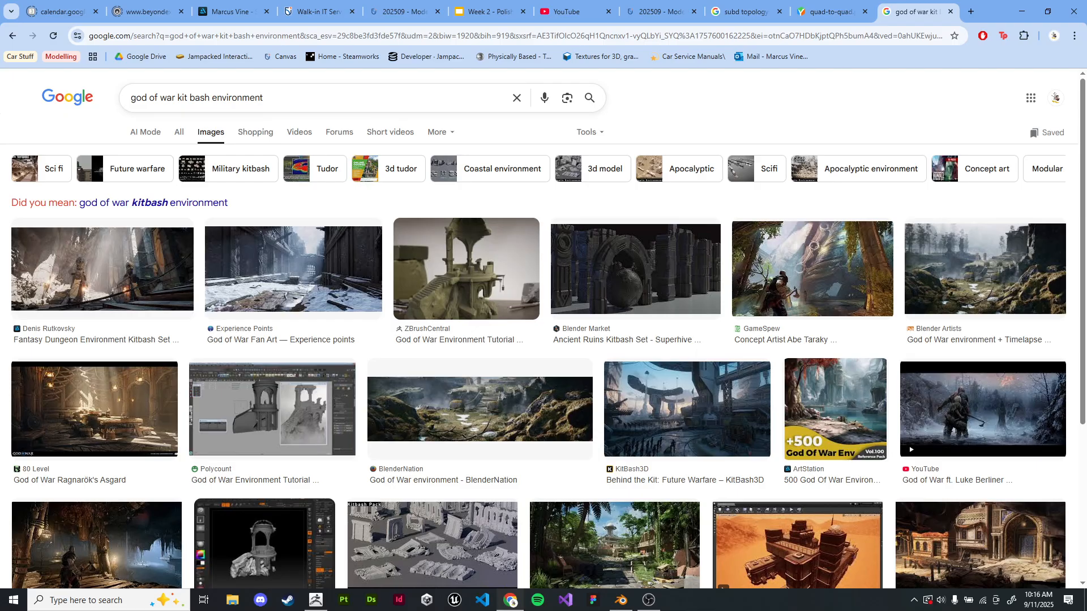
- Open the "God of War Props and Set Dressing" project from the image results and look through its asset renders
{"action": "scroll", "coordinate": [543, 340], "scroll_direction": "down", "scroll_amount": 4}
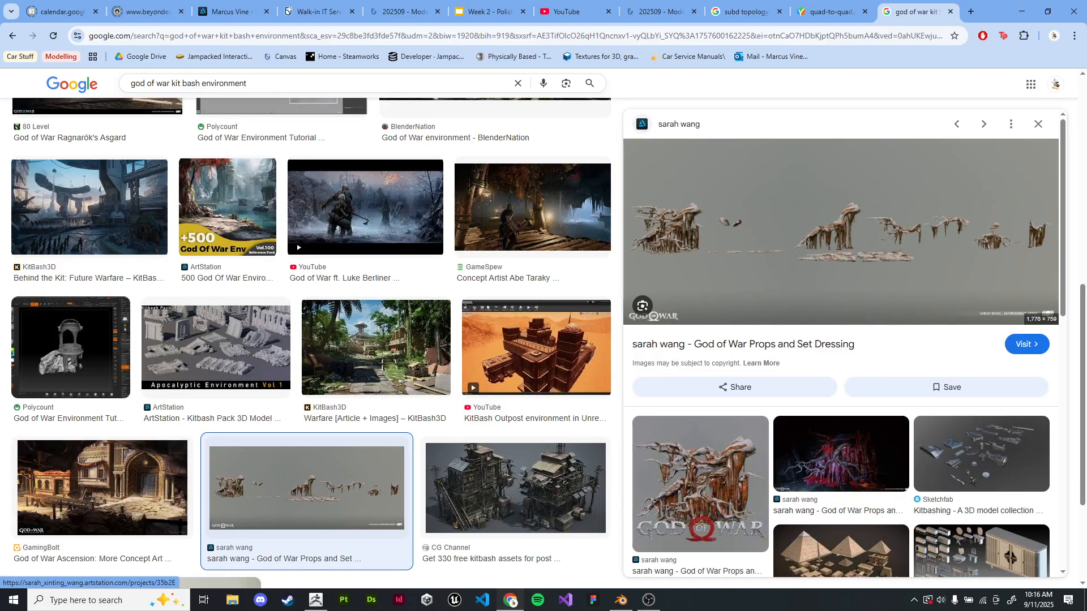
{"action": "left_click", "coordinate": [742, 344]}
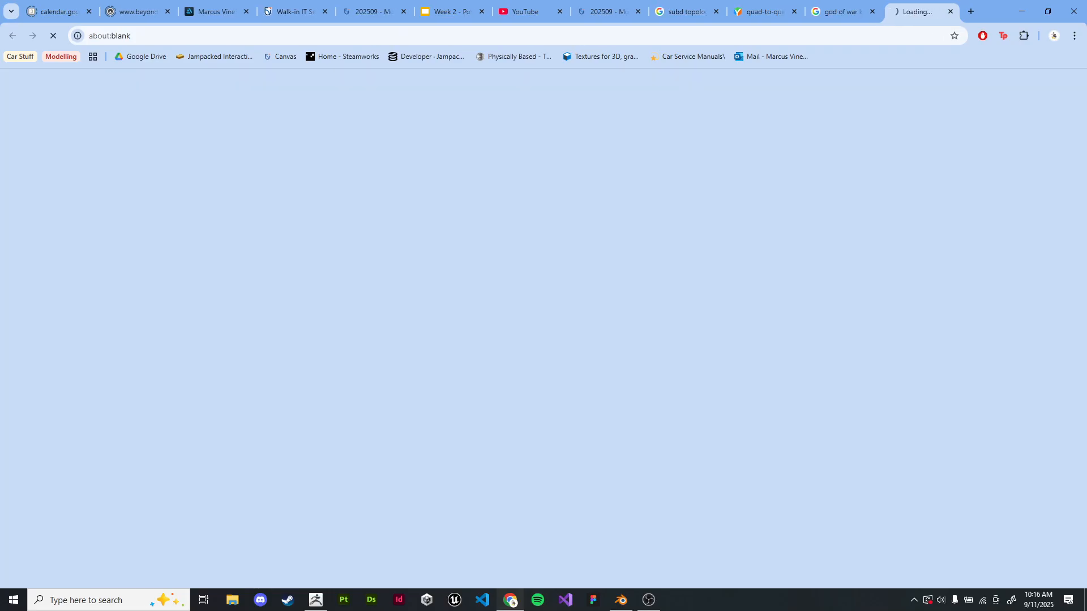
{"action": "scroll", "coordinate": [543, 328], "scroll_direction": "down", "scroll_amount": 20}
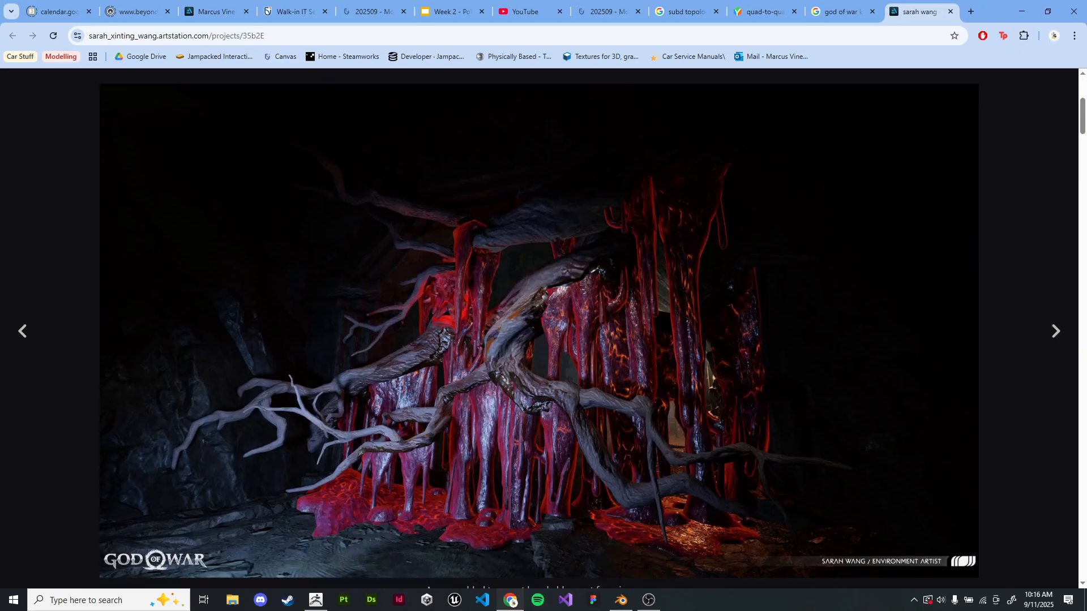
{"action": "scroll", "coordinate": [544, 328], "scroll_direction": "down", "scroll_amount": 20}
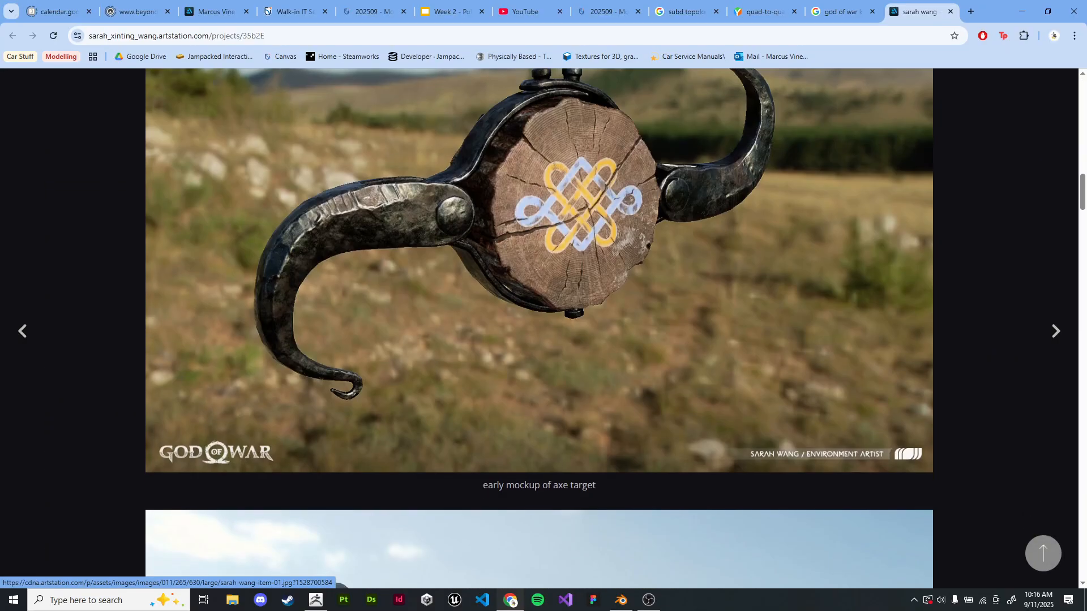
{"action": "scroll", "coordinate": [544, 329], "scroll_direction": "down", "scroll_amount": 20}
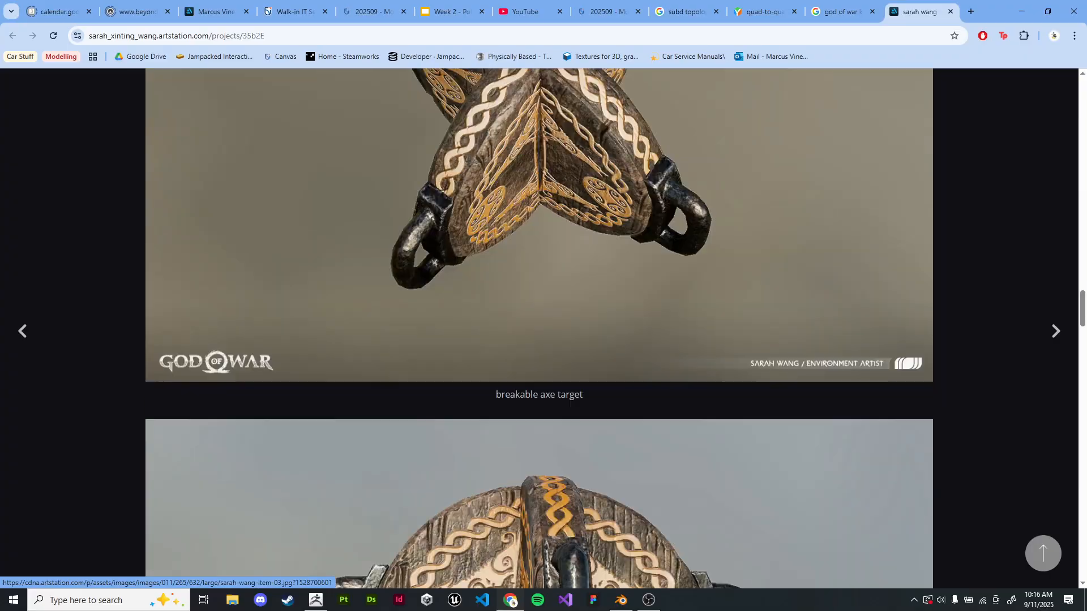
{"action": "scroll", "coordinate": [544, 328], "scroll_direction": "down", "scroll_amount": 20}
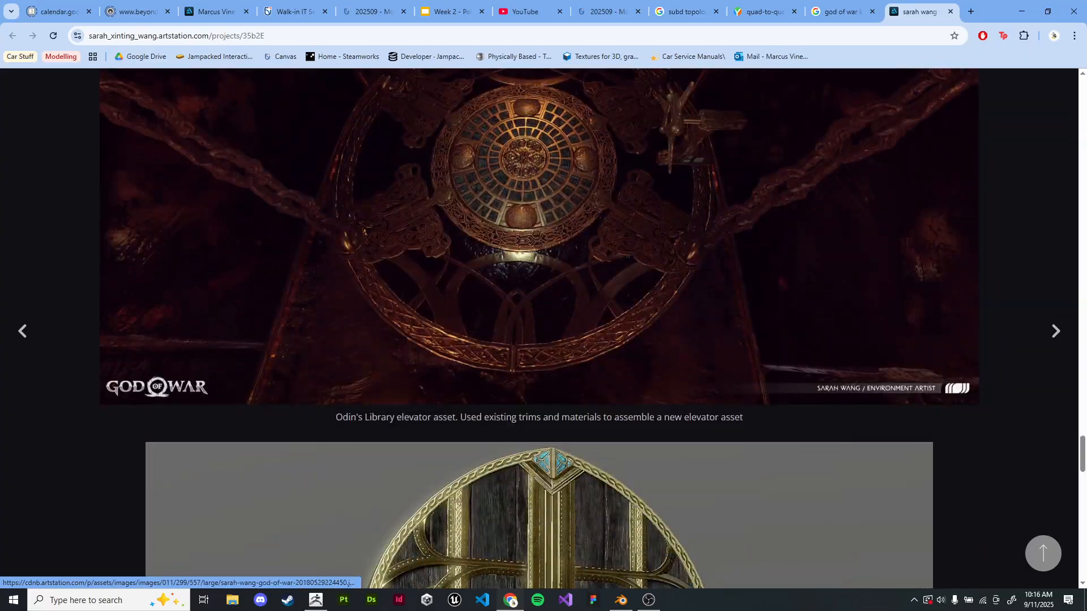
{"action": "scroll", "coordinate": [543, 328], "scroll_direction": "up", "scroll_amount": 20}
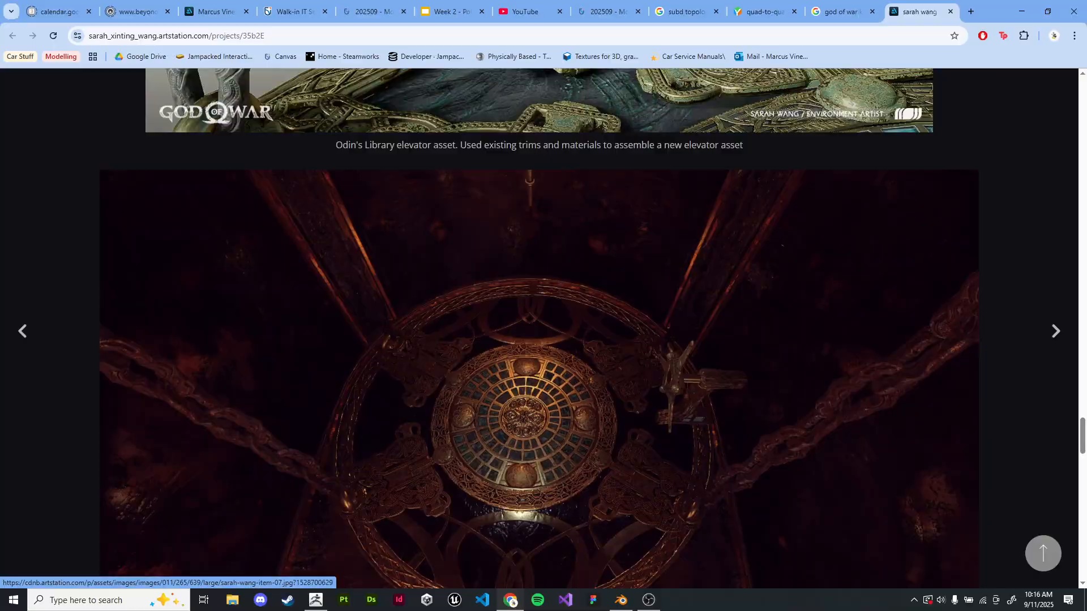
- Look through the remaining God of War prop renders, including the tree roots and axe target, and return to Blender
{"action": "scroll", "coordinate": [543, 328], "scroll_direction": "down", "scroll_amount": 7}
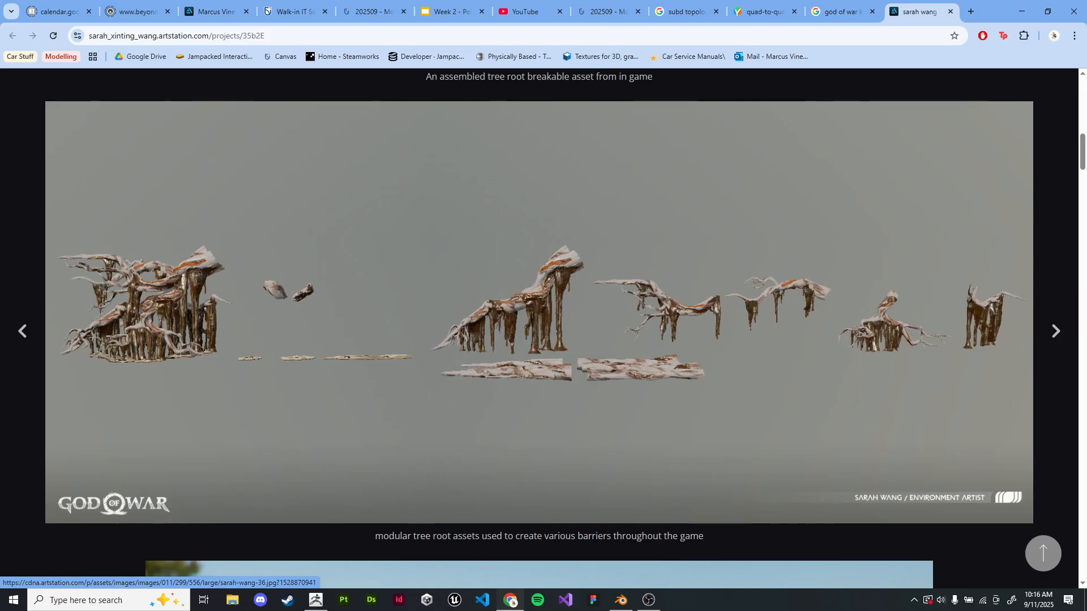
{"action": "scroll", "coordinate": [539, 328], "scroll_direction": "down", "scroll_amount": 5}
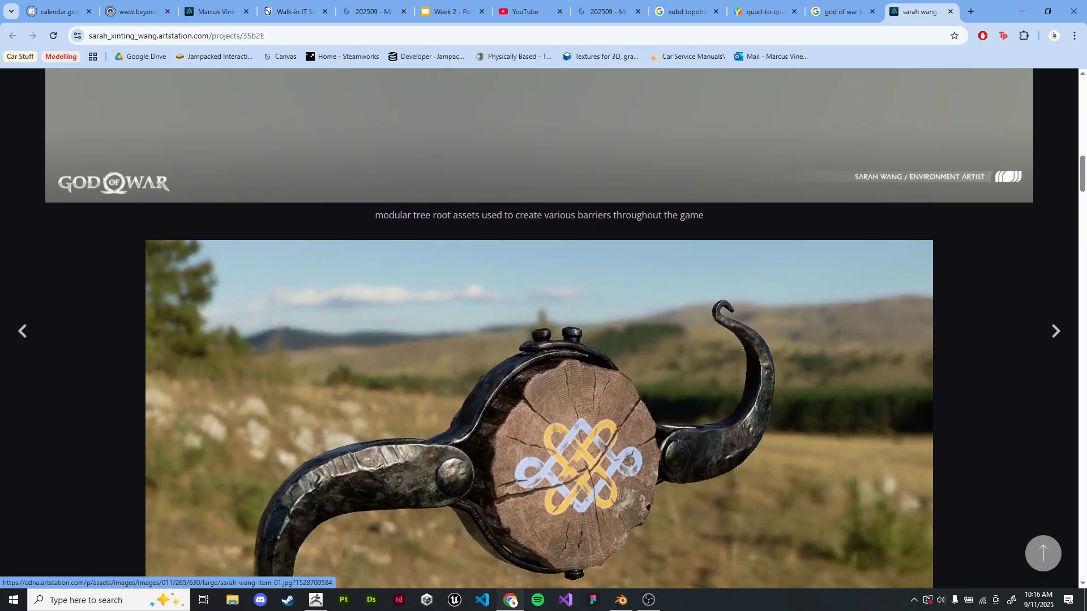
{"action": "scroll", "coordinate": [538, 329], "scroll_direction": "down", "scroll_amount": 3}
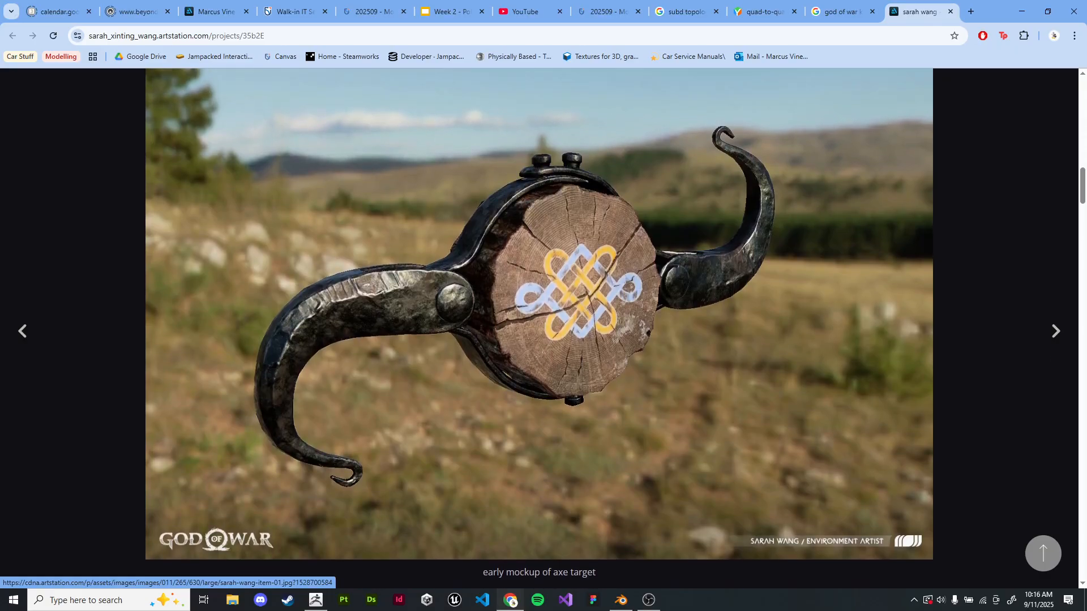
{"action": "scroll", "coordinate": [538, 328], "scroll_direction": "up", "scroll_amount": 1}
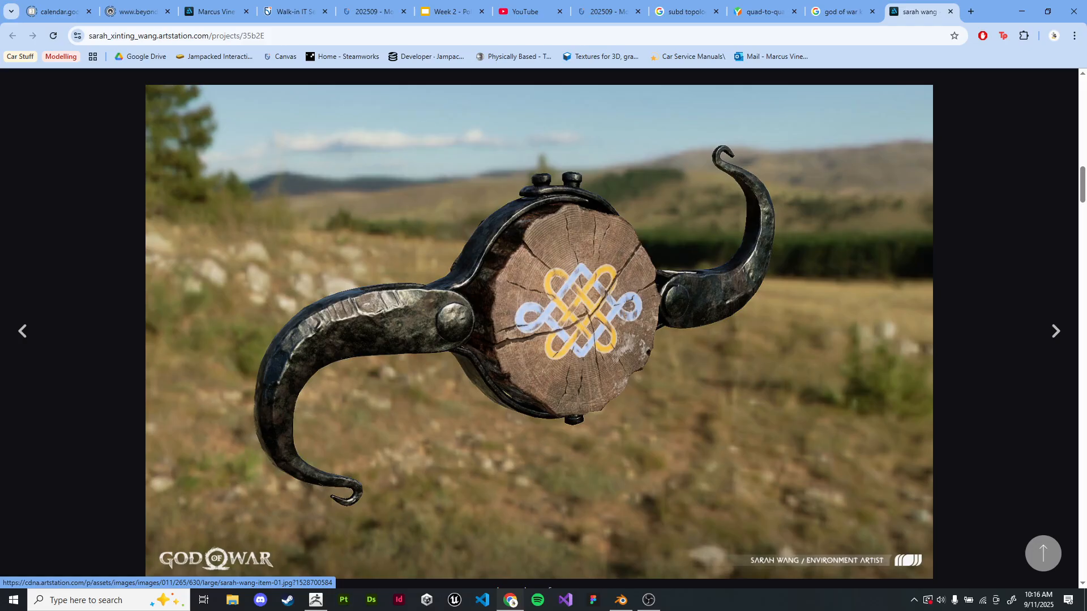
{"action": "scroll", "coordinate": [539, 328], "scroll_direction": "down", "scroll_amount": 1}
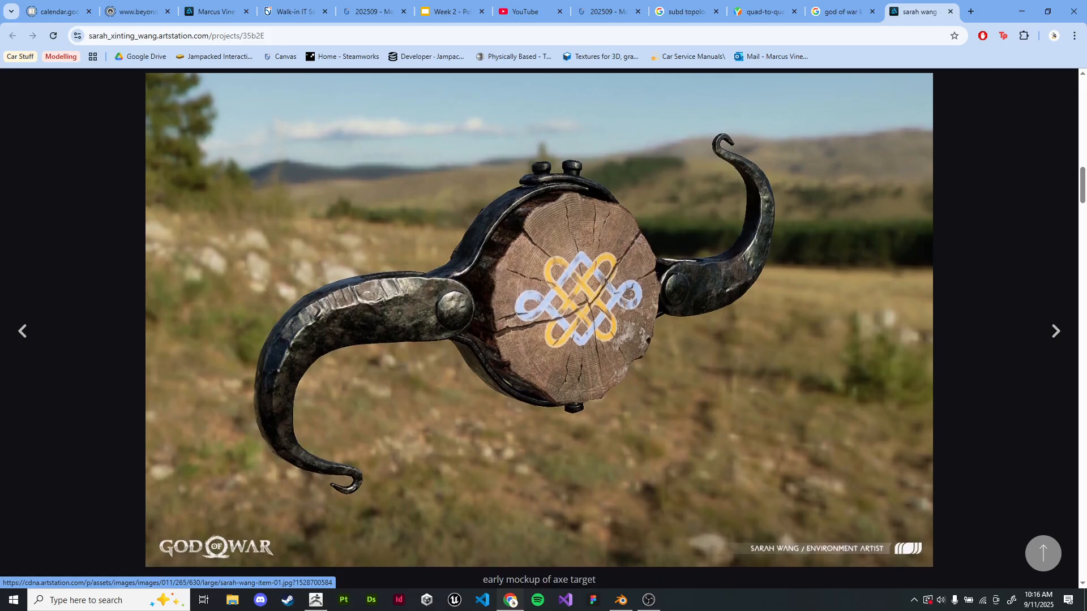
{"action": "key", "text": "alt+Tab"}
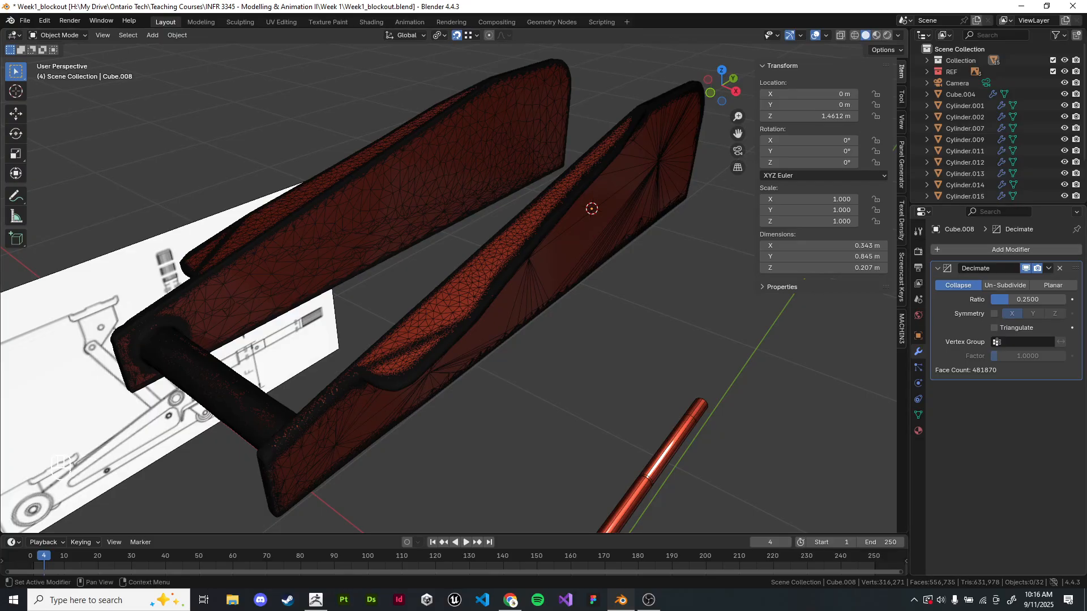
- Lower the frame's Decimate ratio first to 0.1 and further to 0.01, and save the file
{"action": "left_click", "coordinate": [1027, 299]}
{"action": "type", "text": "0.1"}
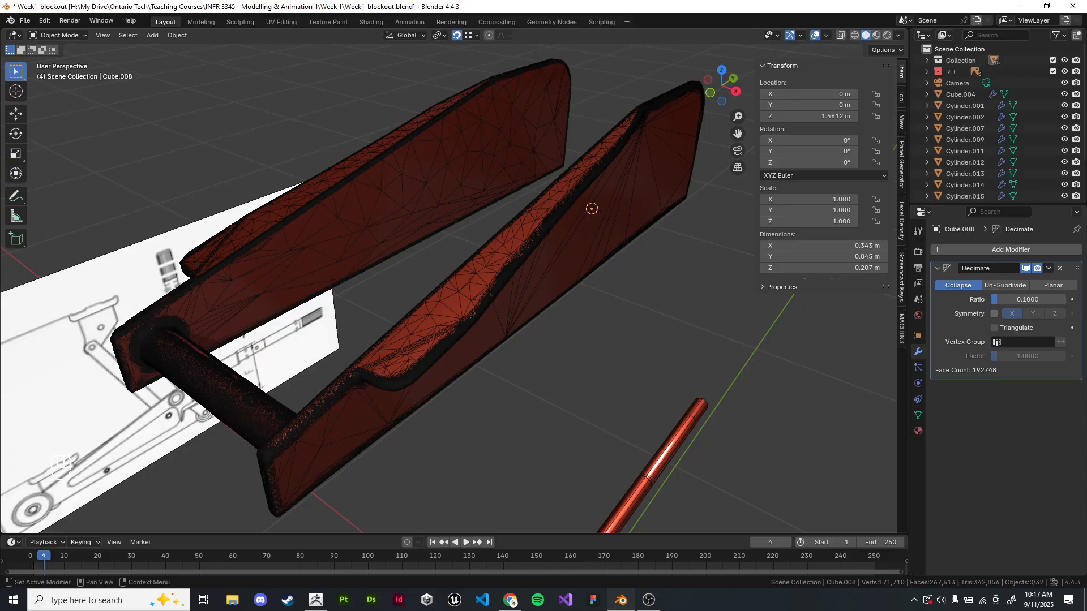
{"action": "left_click", "coordinate": [1027, 300]}
{"action": "type", "text": "0.0"}
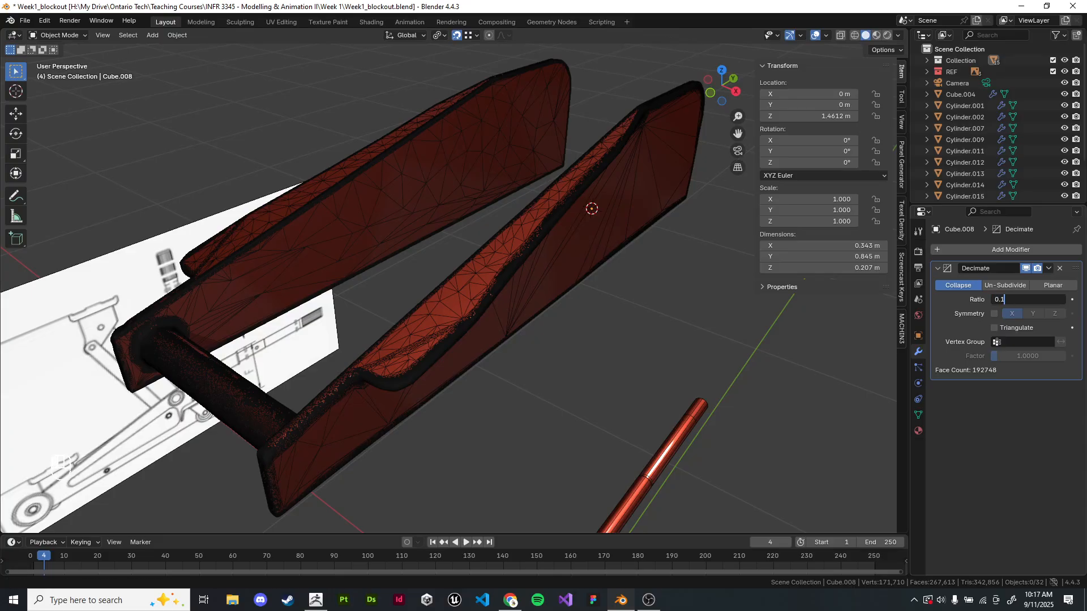
{"action": "type", "text": "100"}
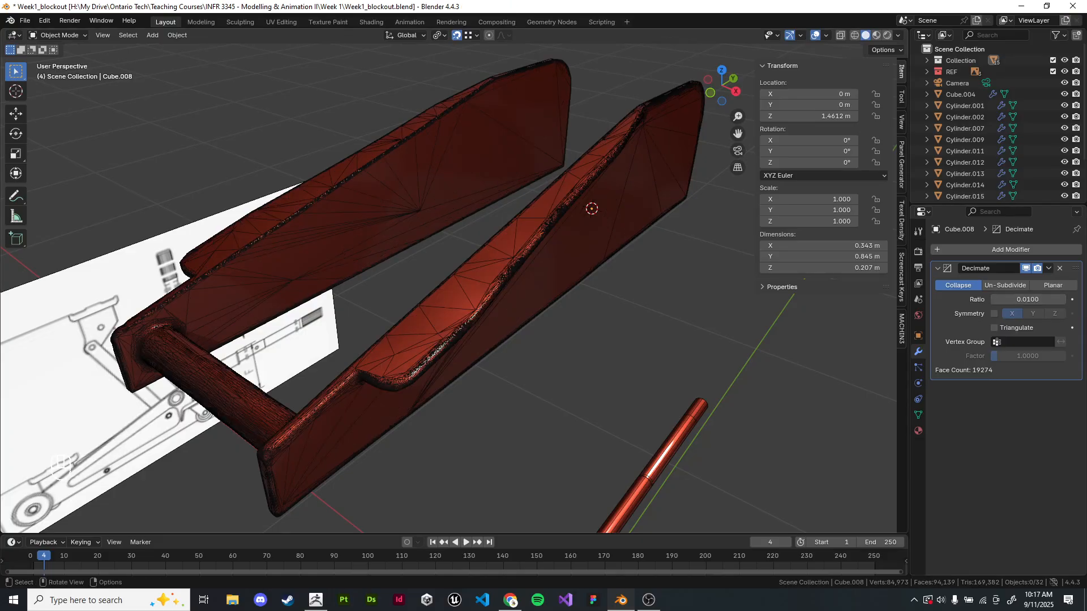
{"action": "key", "text": "ctrl+s"}
- Set the frame's Decimate ratio to 0.001
{"action": "left_click", "coordinate": [1026, 300]}
{"action": "left_click_drag", "start_coordinate": [1009, 299], "coordinate": [1004, 299]}
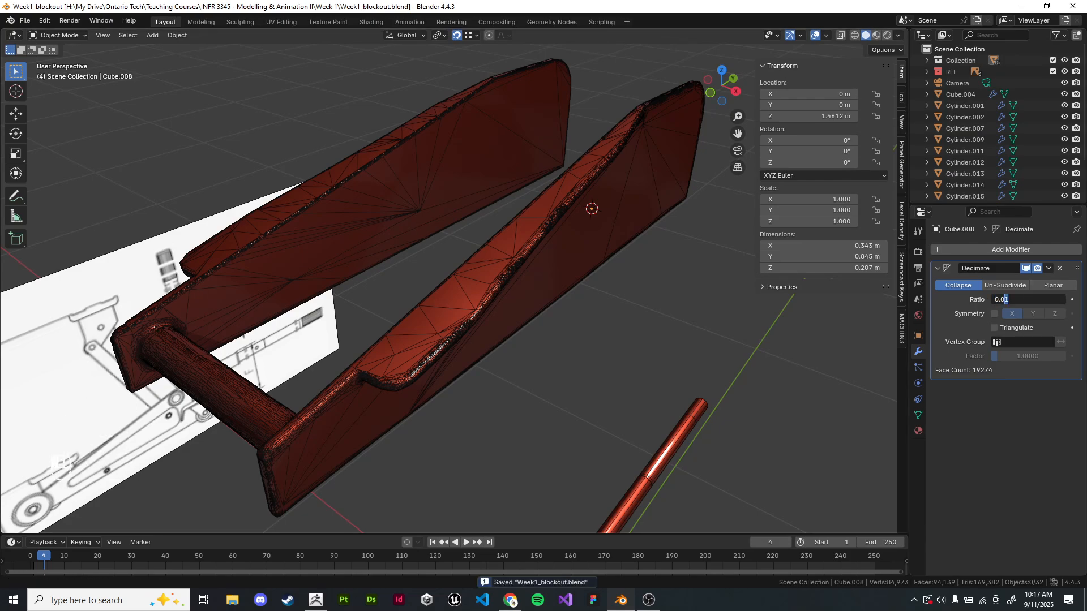
{"action": "type", "text": "010"}
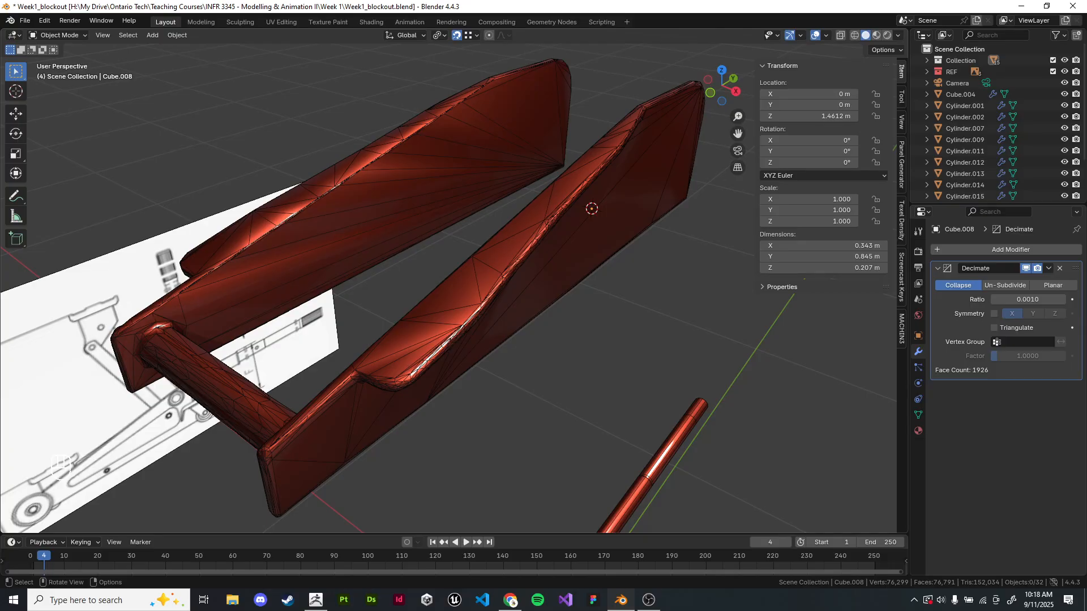
- Examine the heavily decimated triangles along the frame's plates, flanges and cross tube
{"action": "middle_click_drag", "start_coordinate": [509, 292], "coordinate": [514, 266], "text": "shift"}
{"action": "scroll", "coordinate": [521, 300], "scroll_direction": "down", "scroll_amount": 1}
{"action": "scroll", "coordinate": [514, 266], "scroll_direction": "up", "scroll_amount": 1}
{"action": "key", "text": "alt+Tab"}
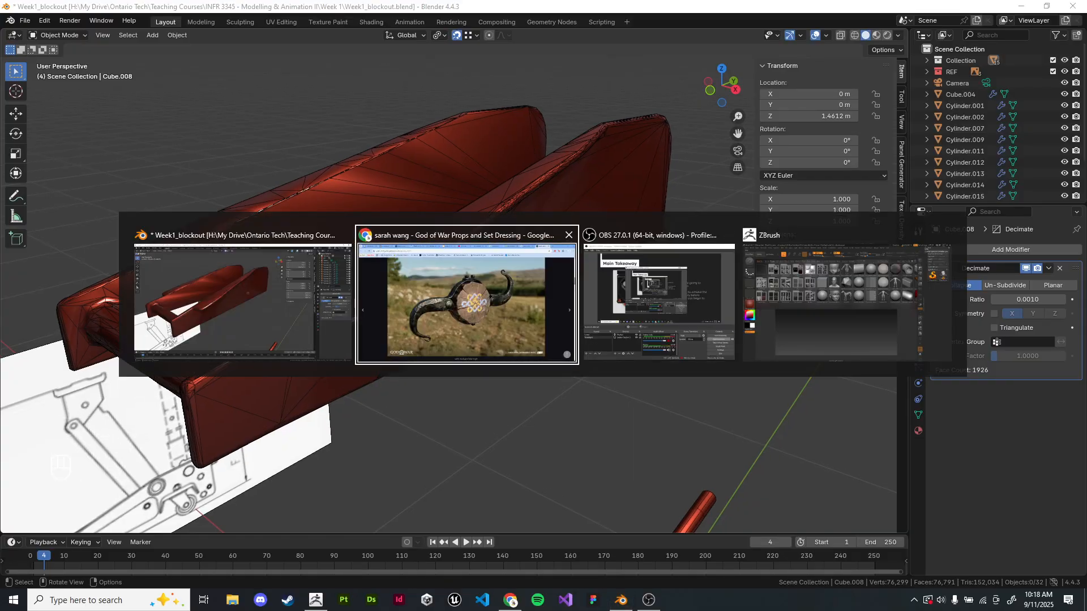
{"action": "left_click", "coordinate": [242, 300]}
{"action": "middle_click_drag", "start_coordinate": [242, 300], "coordinate": [296, 321], "text": "shift"}
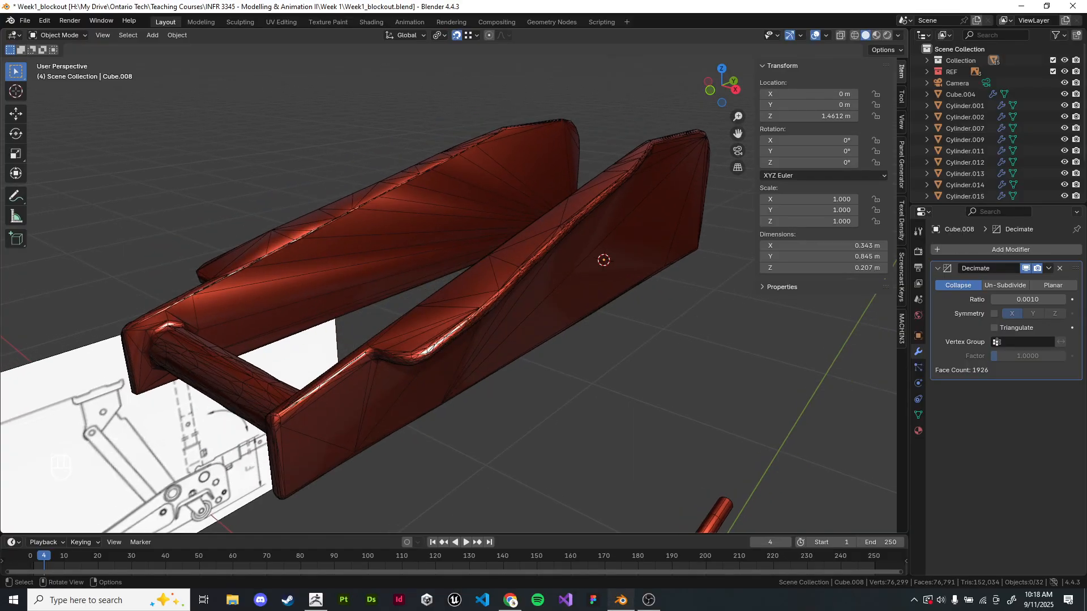
{"action": "scroll", "coordinate": [502, 249], "scroll_direction": "down", "scroll_amount": 1}
{"action": "scroll", "coordinate": [501, 249], "scroll_direction": "up", "scroll_amount": 2}
{"action": "middle_click_drag", "start_coordinate": [502, 249], "coordinate": [492, 215], "text": "shift"}
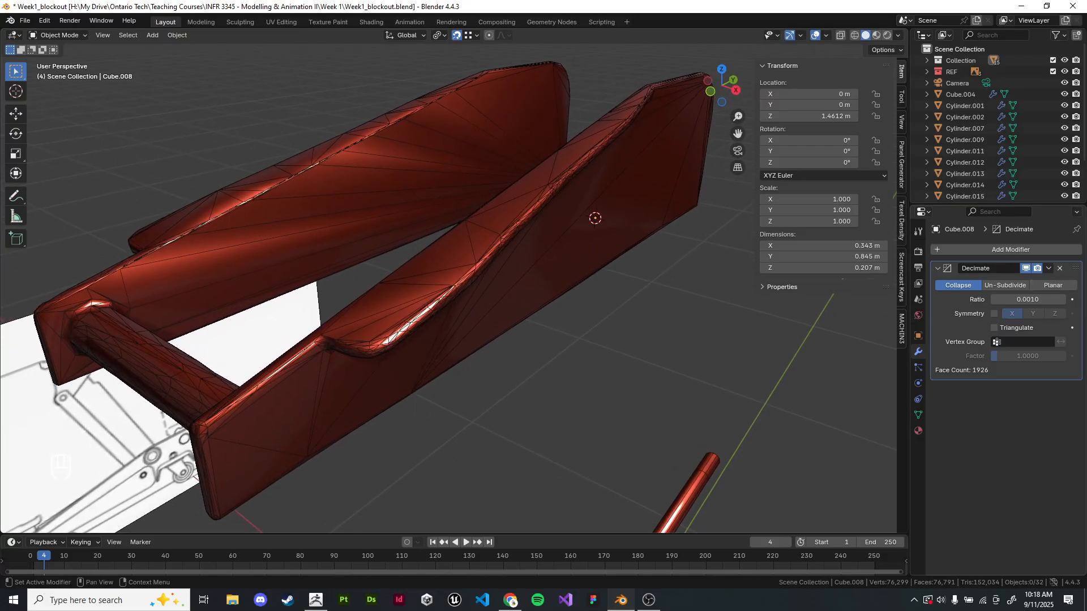
- Remove the Decimate modifier from the frame, enter Sculpt Mode briefly and return to Object Mode
{"action": "left_click", "coordinate": [1059, 269]}
{"action": "left_click", "coordinate": [59, 35]}
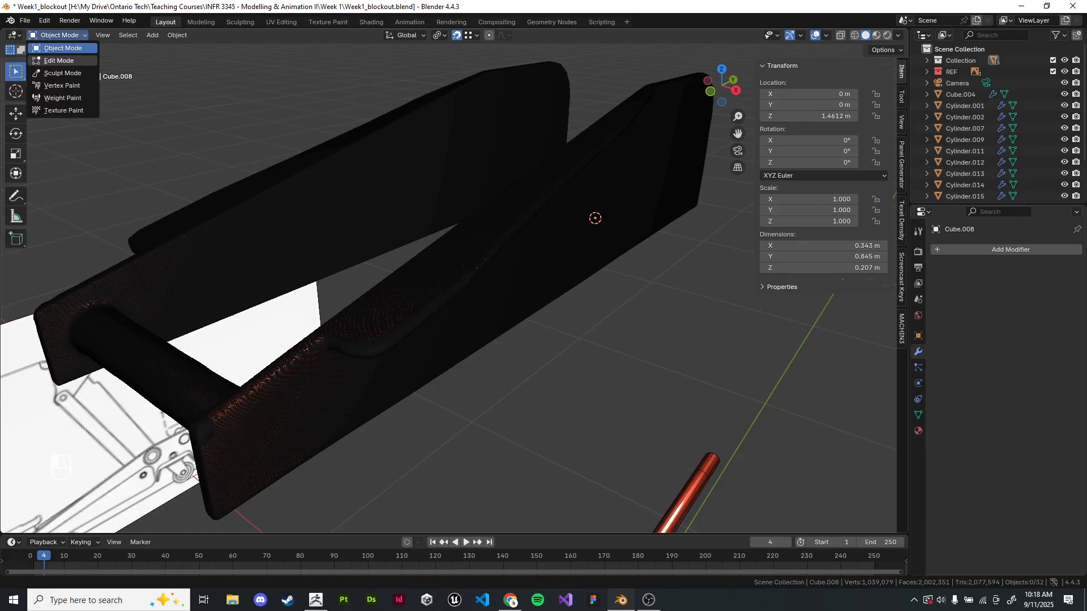
{"action": "left_click", "coordinate": [57, 72]}
{"action": "left_click", "coordinate": [57, 35]}
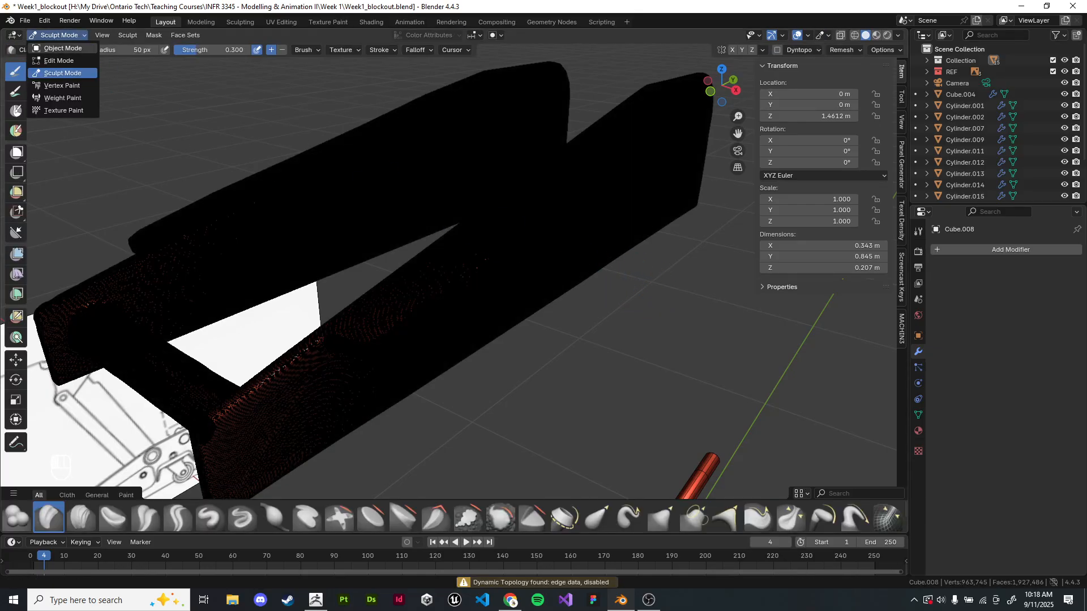
{"action": "left_click", "coordinate": [61, 48]}
- Turn off the wireframe overlay in the viewport and view the frame's smooth surface
{"action": "middle_click_drag", "start_coordinate": [634, 331], "coordinate": [617, 331], "text": "shift"}
{"action": "key", "text": "z"}
{"action": "key", "text": "z"}
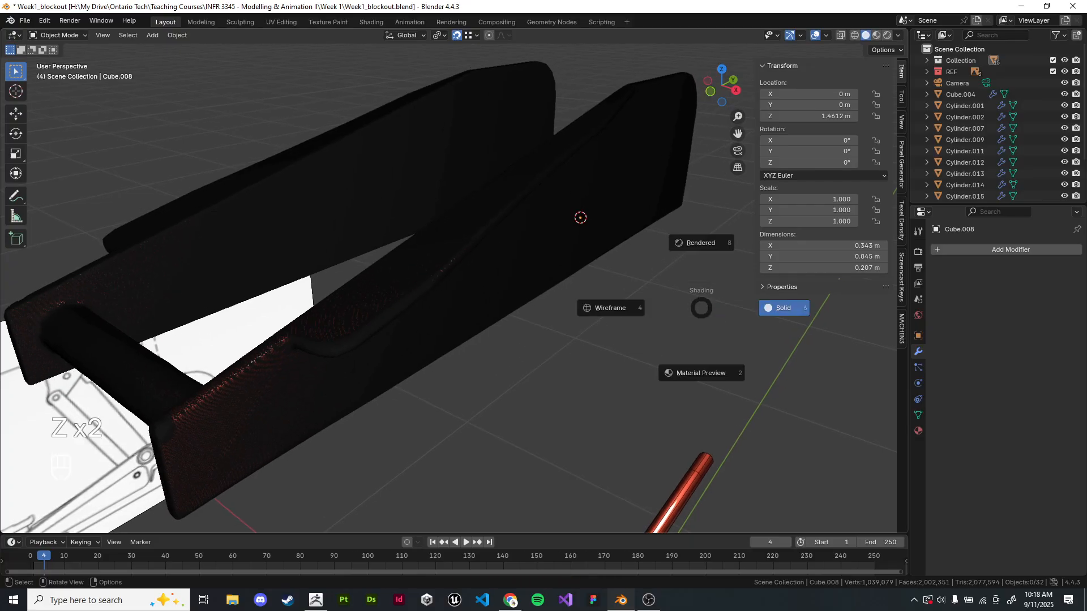
{"action": "middle_click_drag", "start_coordinate": [708, 307], "coordinate": [720, 316], "text": "shift"}
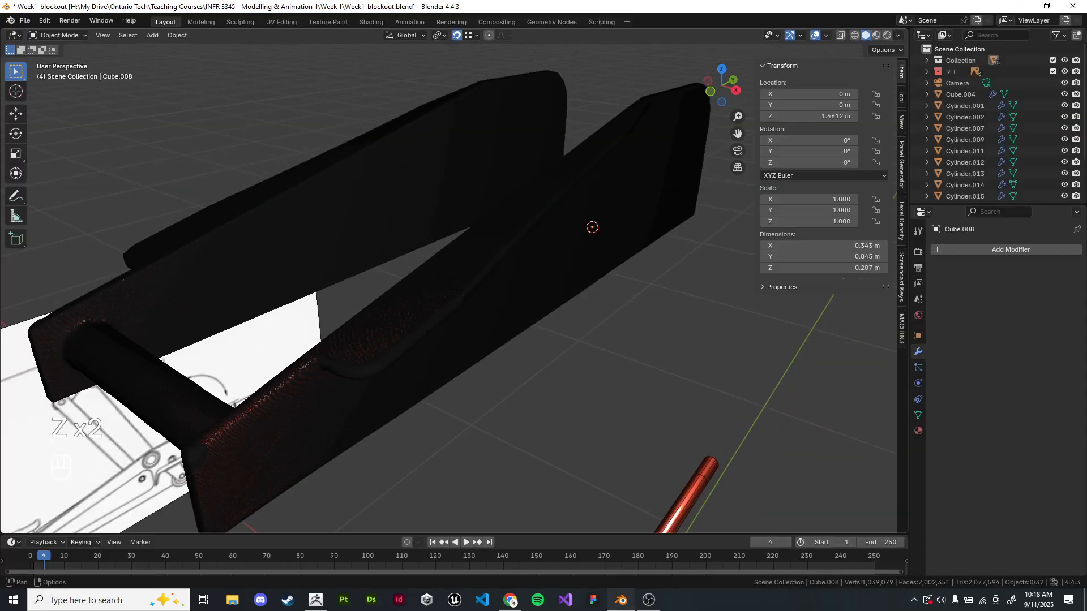
{"action": "left_click", "coordinate": [826, 35]}
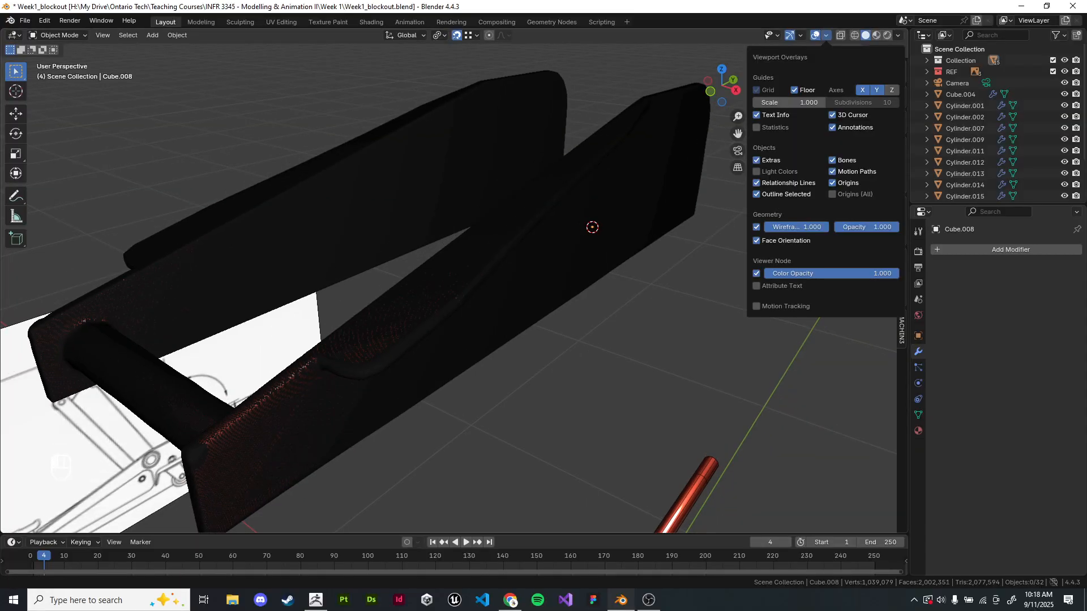
{"action": "left_click", "coordinate": [758, 226]}
{"action": "middle_click_drag", "start_coordinate": [757, 226], "coordinate": [719, 211]}
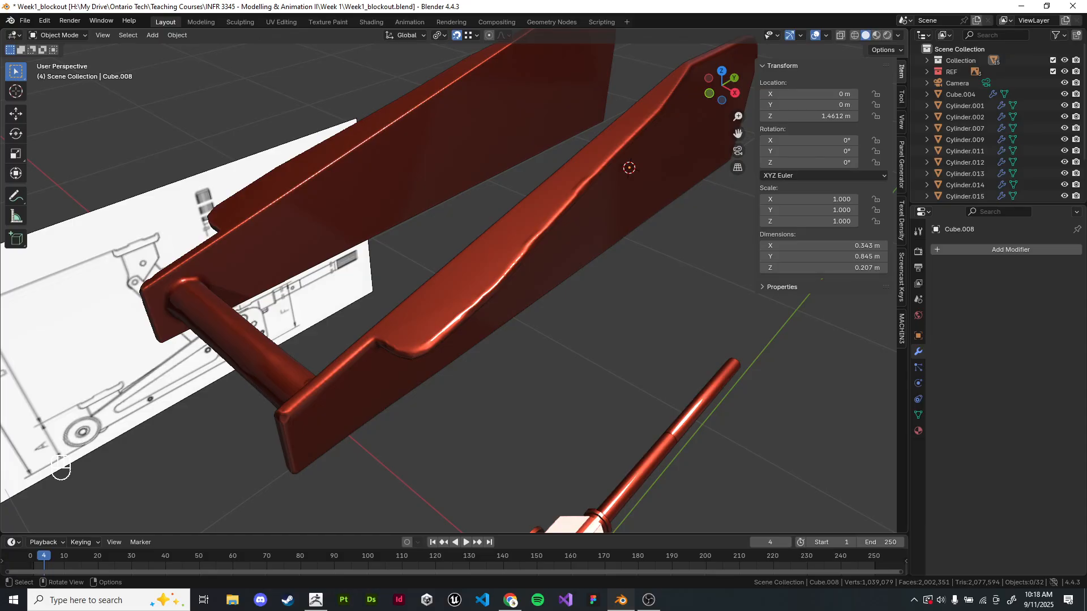
{"action": "scroll", "coordinate": [447, 283], "scroll_direction": "down", "scroll_amount": 3}
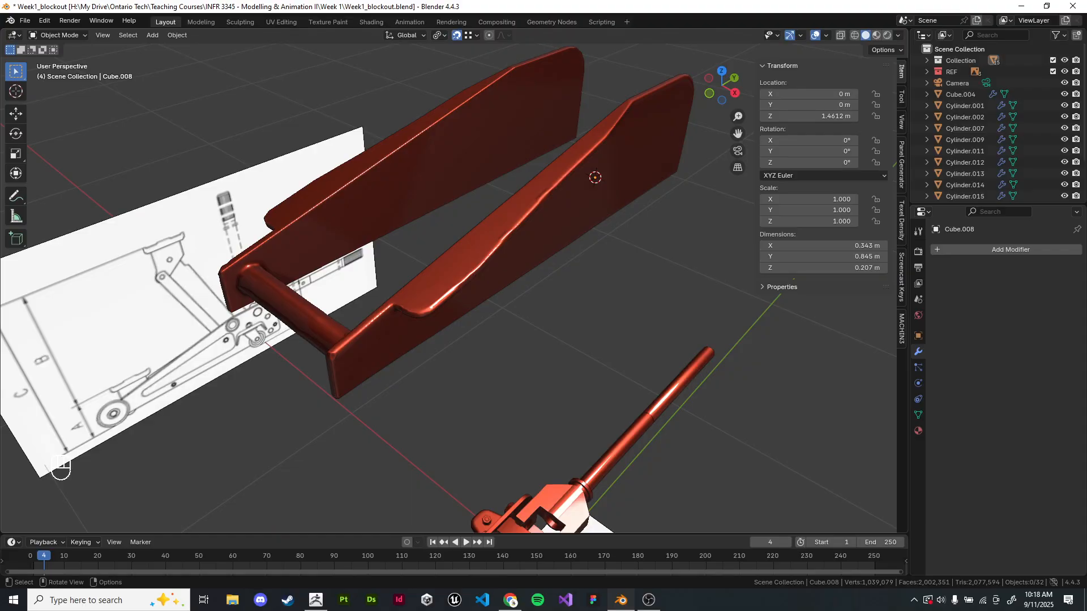
{"action": "scroll", "coordinate": [519, 254], "scroll_direction": "up", "scroll_amount": 1}
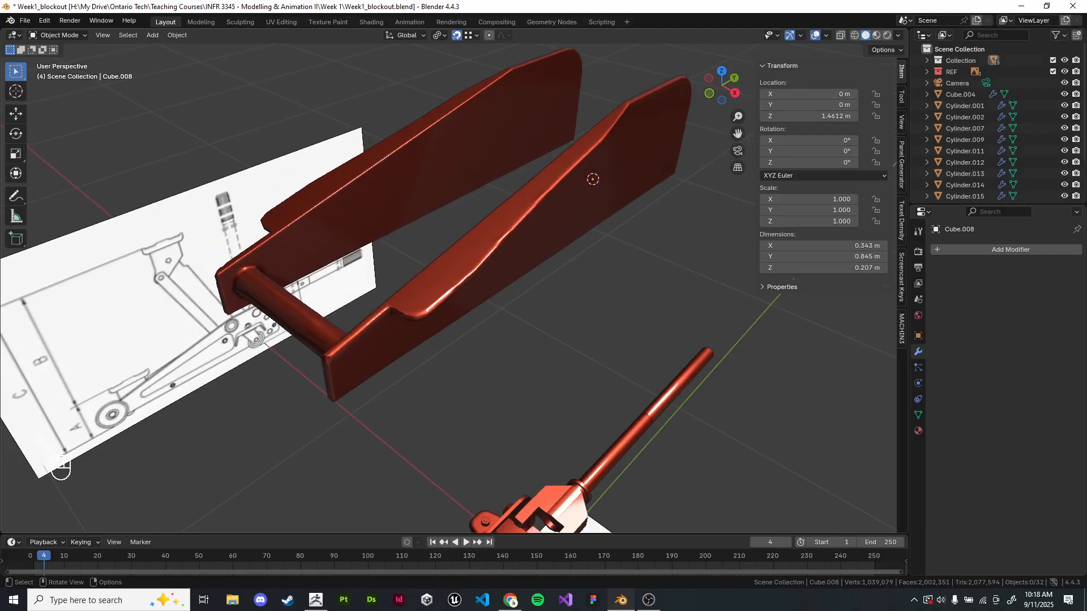
- Delete the sculpted frame floating above the jack and save the file
{"action": "scroll", "coordinate": [518, 254], "scroll_direction": "down", "scroll_amount": 3}
{"action": "left_click", "coordinate": [518, 254]}
{"action": "key", "text": "x"}
{"action": "left_click", "coordinate": [518, 254]}
{"action": "scroll", "coordinate": [459, 275], "scroll_direction": "down", "scroll_amount": 3}
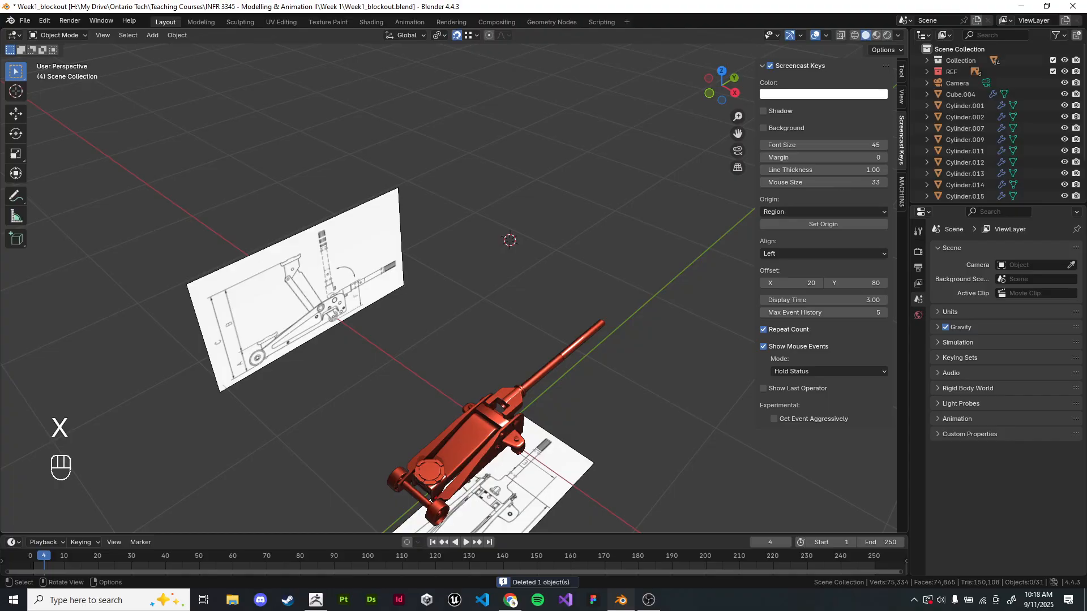
{"action": "middle_click_drag", "start_coordinate": [459, 274], "coordinate": [464, 309]}
{"action": "left_click", "coordinate": [480, 358]}
{"action": "key", "text": "KP_Decimal"}
{"action": "key", "text": "KP_Decimal"}
{"action": "scroll", "coordinate": [481, 317], "scroll_direction": "down", "scroll_amount": 3}
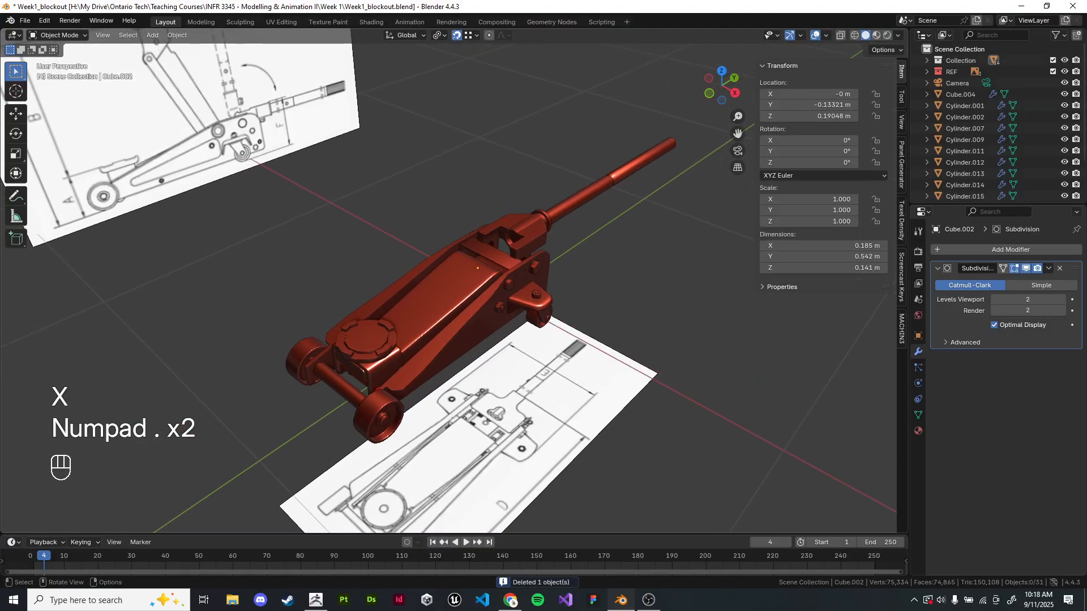
{"action": "key", "text": "ctrl+s"}
{"action": "scroll", "coordinate": [447, 283], "scroll_direction": "up", "scroll_amount": 2}
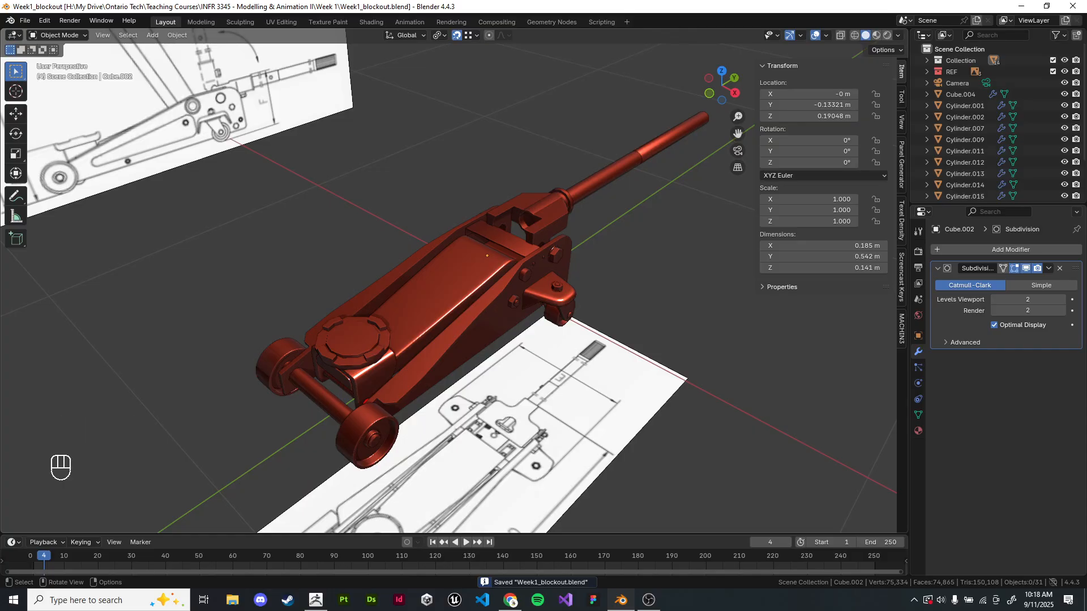
- Minimize the ZBrush window and select the original side-plate frame on the jack in Blender
{"action": "left_click", "coordinate": [315, 600]}
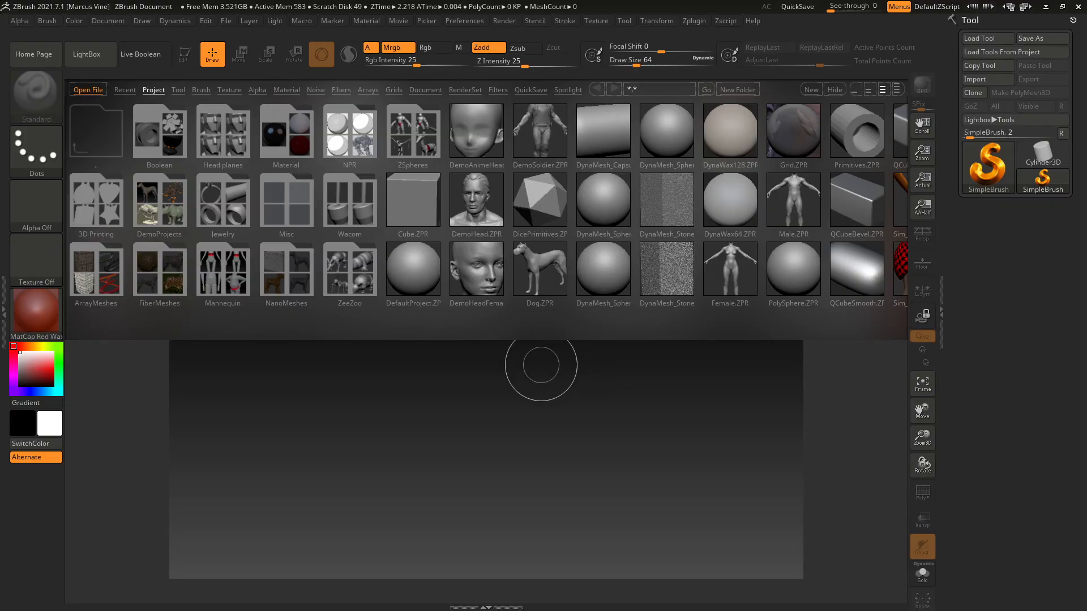
{"action": "left_click", "coordinate": [1045, 6]}
{"action": "left_click", "coordinate": [469, 340]}
{"action": "middle_click_drag", "start_coordinate": [470, 339], "coordinate": [455, 294]}
{"action": "middle_click_drag", "start_coordinate": [456, 295], "coordinate": [471, 297]}
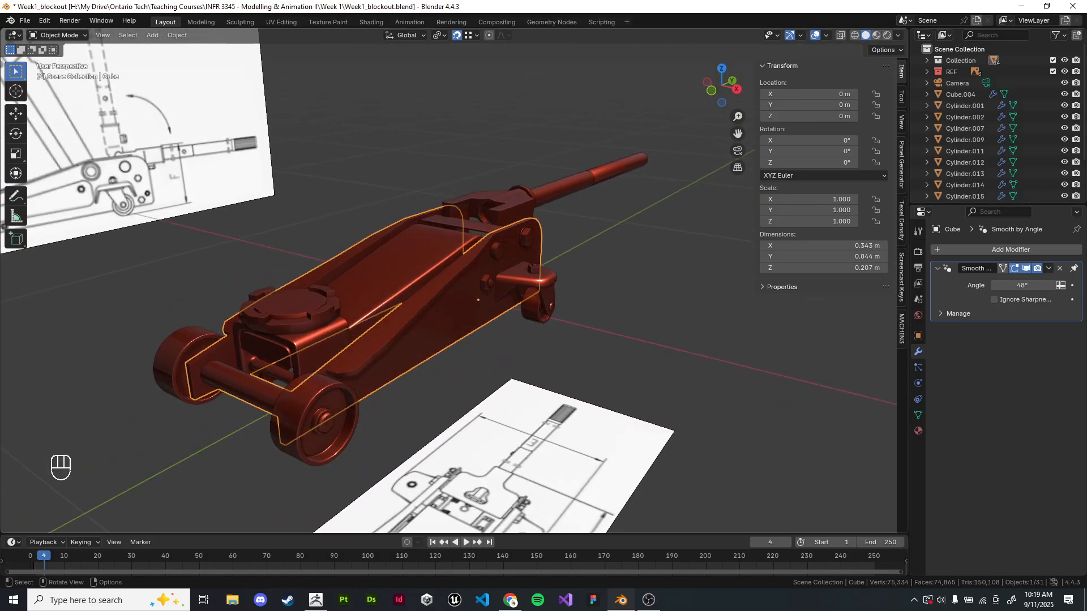
{"action": "key", "text": "g"}
{"action": "key", "text": "Escape"}
{"action": "left_click", "coordinate": [43, 20]}
{"action": "left_click", "coordinate": [25, 20]}
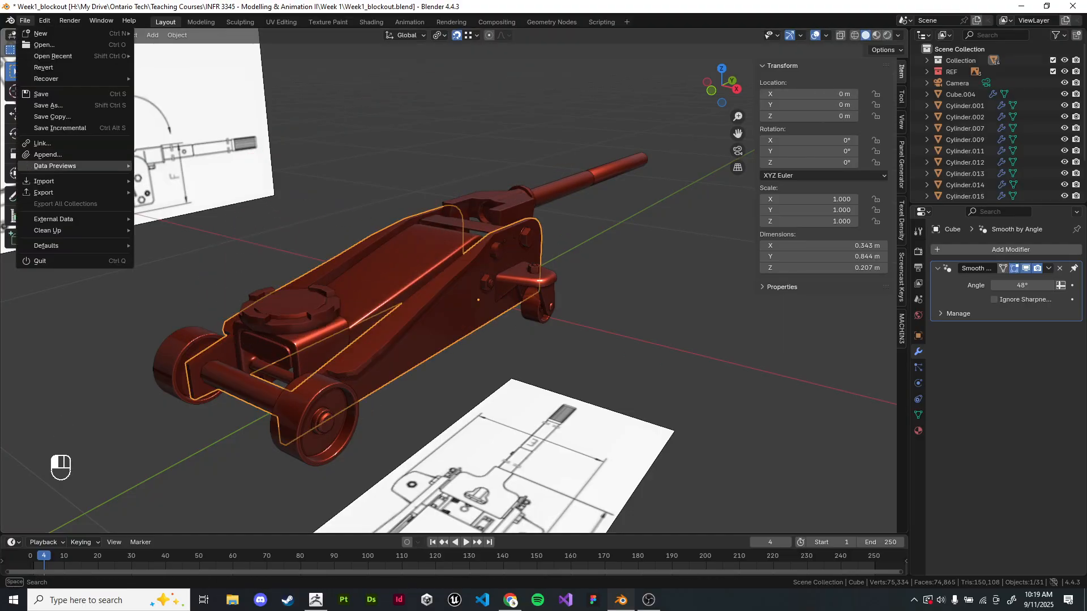
{"action": "key", "text": "Escape"}
- Isolate the side-plate frame in local view and enter Edit Mode
{"action": "key", "text": "KP_Divide"}
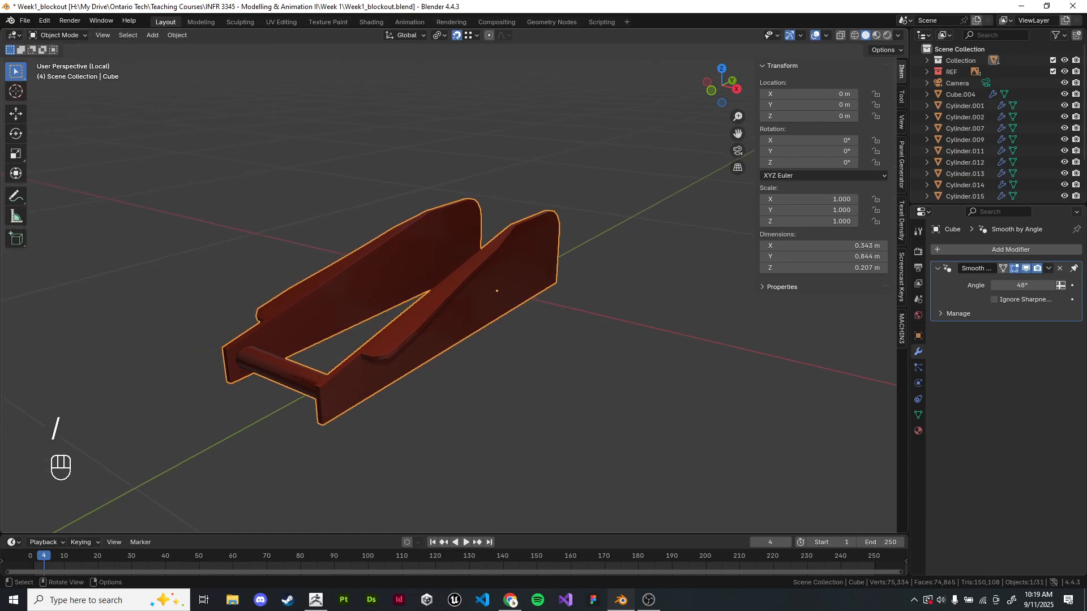
{"action": "scroll", "coordinate": [662, 277], "scroll_direction": "down", "scroll_amount": 1}
{"action": "key", "text": "Tab"}
{"action": "scroll", "coordinate": [435, 489], "scroll_direction": "up", "scroll_amount": 5}
{"action": "middle_click_drag", "start_coordinate": [453, 396], "coordinate": [612, 402]}
{"action": "scroll", "coordinate": [427, 403], "scroll_direction": "down", "scroll_amount": 2}
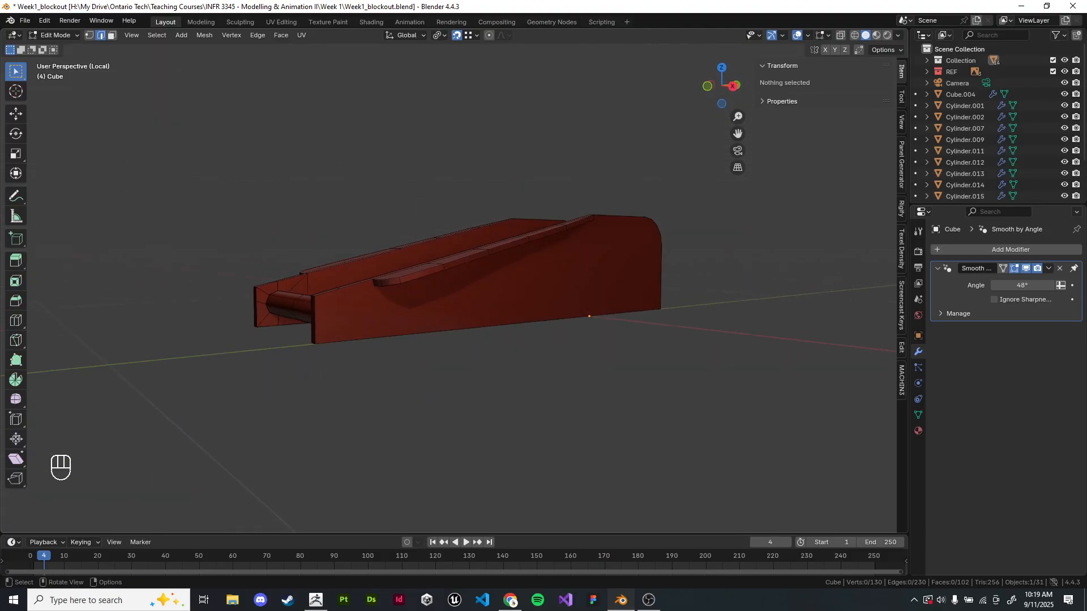
- Connect pairs of vertices with new edges on the frame's side plate and symmetrize the mesh across X
{"action": "key", "text": "1"}
{"action": "scroll", "coordinate": [586, 305], "scroll_direction": "up", "scroll_amount": 4}
{"action": "mouse_move", "coordinate": [585, 306]}
{"action": "middle_mouse_down"}
{"action": "mouse_move", "coordinate": [566, 237]}
{"action": "mouse_move", "coordinate": [539, 226]}
{"action": "mouse_move", "coordinate": [557, 300]}
{"action": "mouse_move", "coordinate": [588, 300]}
{"action": "middle_mouse_up"}
{"action": "scroll", "coordinate": [557, 300], "scroll_direction": "down", "scroll_amount": 3}
{"action": "middle_click_drag", "start_coordinate": [589, 300], "coordinate": [501, 294], "text": "shift"}
{"action": "scroll", "coordinate": [501, 294], "scroll_direction": "up", "scroll_amount": 2}
{"action": "middle_click_drag", "start_coordinate": [501, 294], "coordinate": [473, 337], "text": "shift"}
{"action": "left_click", "coordinate": [475, 156]}
{"action": "left_click", "coordinate": [594, 180], "text": "shift"}
{"action": "middle_click_drag", "start_coordinate": [594, 181], "coordinate": [560, 215]}
{"action": "key", "text": "alt+a"}
{"action": "left_click", "coordinate": [339, 170]}
{"action": "left_click", "coordinate": [509, 153], "text": "shift"}
{"action": "key", "text": "j"}
{"action": "key", "text": "alt+a"}
{"action": "middle_click_drag", "start_coordinate": [510, 317], "coordinate": [452, 305]}
{"action": "key", "text": "alt+x"}
- Triangulate the large n-gon face on the outer side of one side plate
{"action": "left_click", "coordinate": [111, 35]}
{"action": "left_click", "coordinate": [396, 244]}
{"action": "key", "text": "ctrl+t"}
{"action": "left_click", "coordinate": [396, 141]}
{"action": "mouse_move", "coordinate": [396, 141]}
{"action": "middle_mouse_down"}
{"action": "mouse_move", "coordinate": [383, 127]}
{"action": "mouse_move", "coordinate": [396, 102]}
{"action": "mouse_move", "coordinate": [384, 127]}
{"action": "middle_mouse_up"}
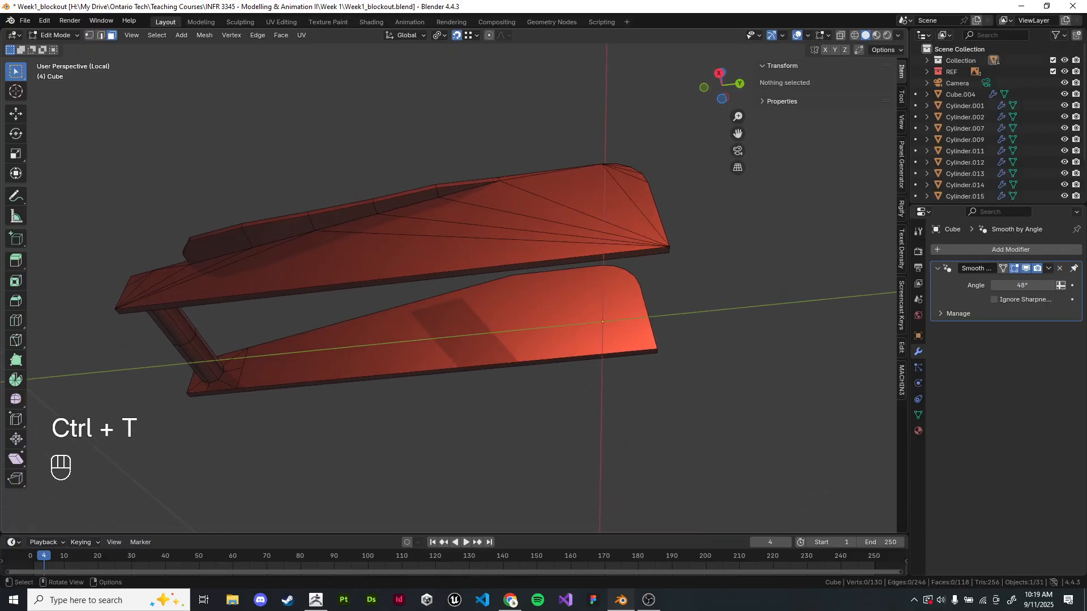
- Triangulate the flange's underside face and symmetrize the frame across X from positive to negative
{"action": "left_click", "coordinate": [218, 250]}
{"action": "key", "text": "ctrl+r"}
{"action": "right_click", "coordinate": [217, 250]}
{"action": "middle_click_drag", "start_coordinate": [218, 249], "coordinate": [271, 263], "text": "shift"}
{"action": "key", "text": "ctrl+t"}
{"action": "left_click", "coordinate": [476, 130]}
{"action": "middle_click_drag", "start_coordinate": [476, 130], "coordinate": [614, 127]}
{"action": "key", "text": "alt+x"}
{"action": "middle_click_drag", "start_coordinate": [622, 237], "coordinate": [651, 317]}
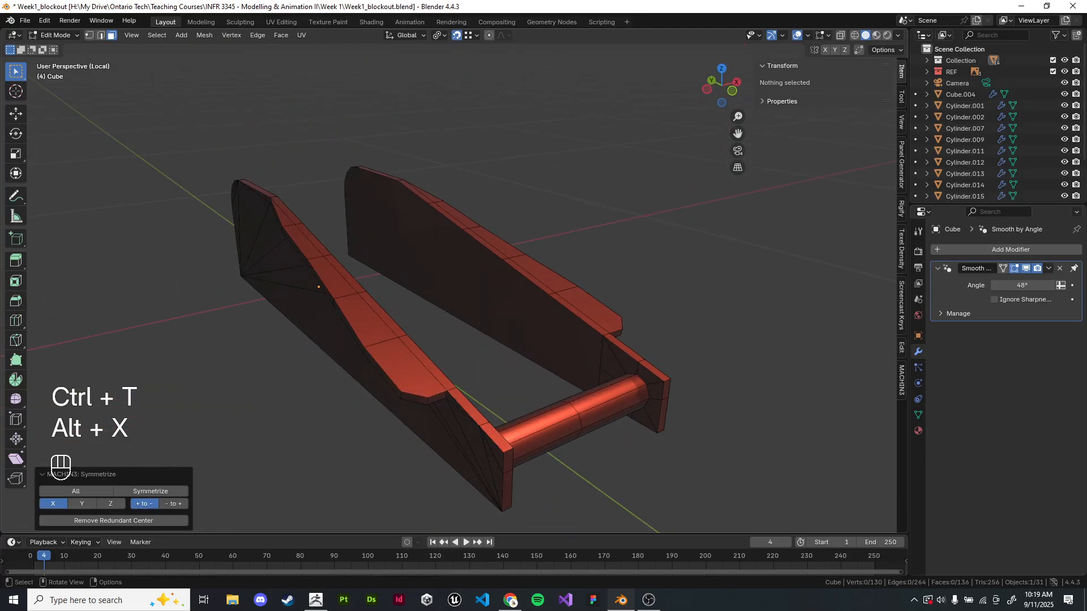
- Triangulate the inner face of the side plate and symmetrize the frame across X again
{"action": "left_click", "coordinate": [479, 283]}
{"action": "key", "text": "ctrl+t"}
{"action": "left_click", "coordinate": [480, 369]}
{"action": "middle_click_drag", "start_coordinate": [479, 369], "coordinate": [498, 345], "text": "shift"}
{"action": "middle_click_drag", "start_coordinate": [498, 345], "coordinate": [481, 396]}
{"action": "key", "text": "alt+x"}
{"action": "middle_click_drag", "start_coordinate": [736, 187], "coordinate": [645, 322]}
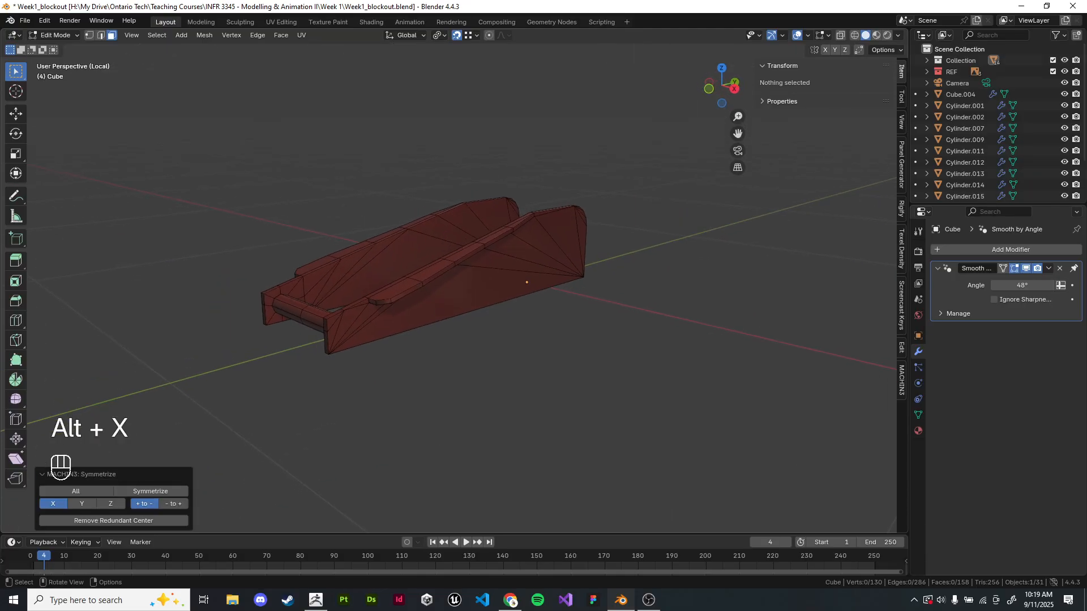
- Select all four-sided faces of the frame using Faces by Sides
{"action": "key", "text": "space"}
{"action": "type", "text": "select faces"}
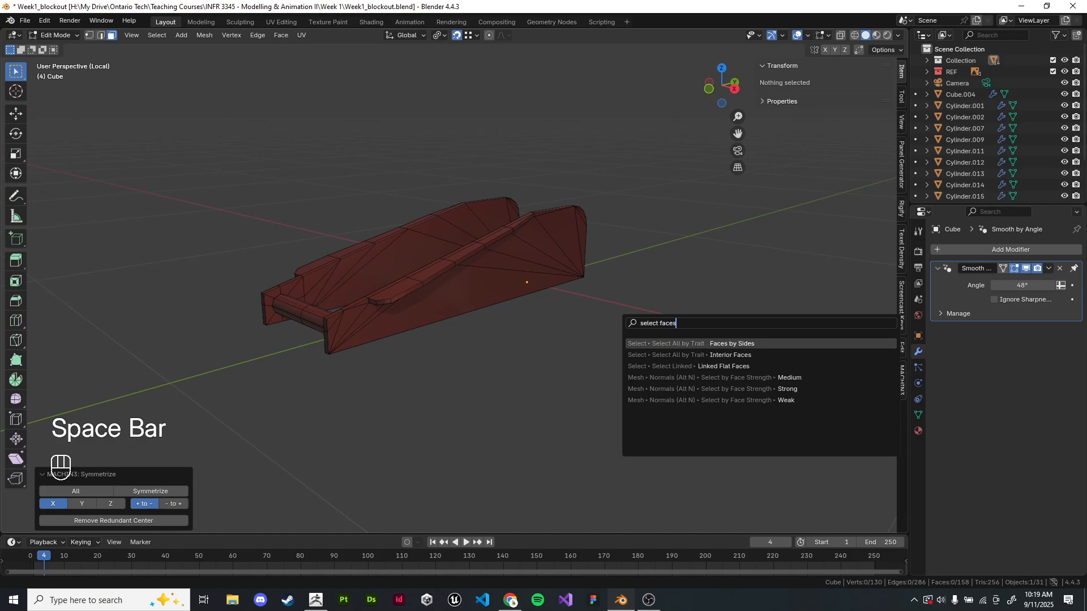
{"action": "key", "text": "Return"}
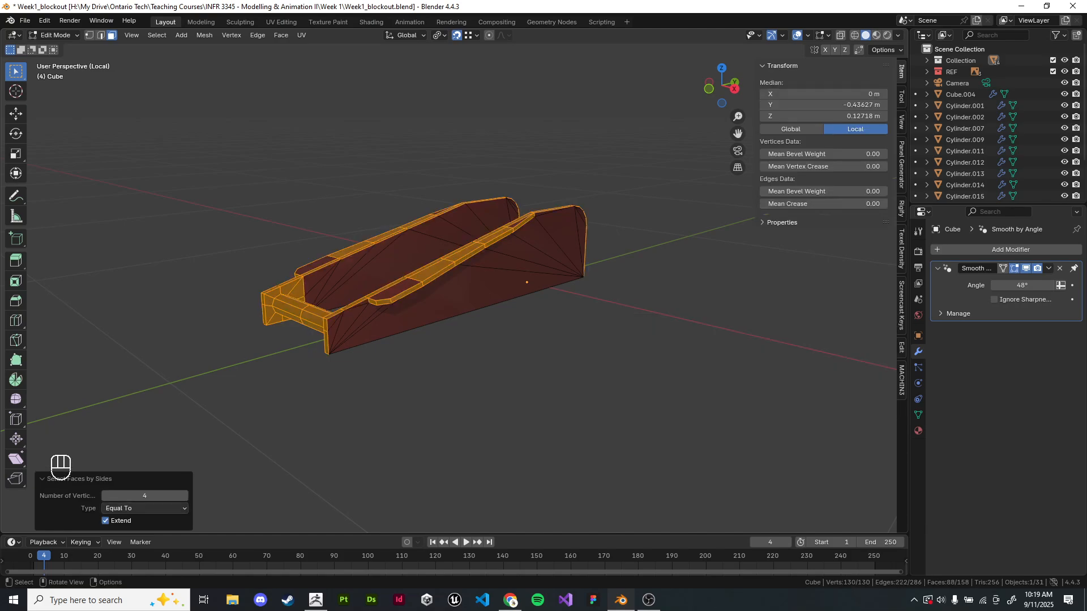
- Change the Faces by Sides selection on the frame to faces with more than four vertices
{"action": "left_click", "coordinate": [144, 508]}
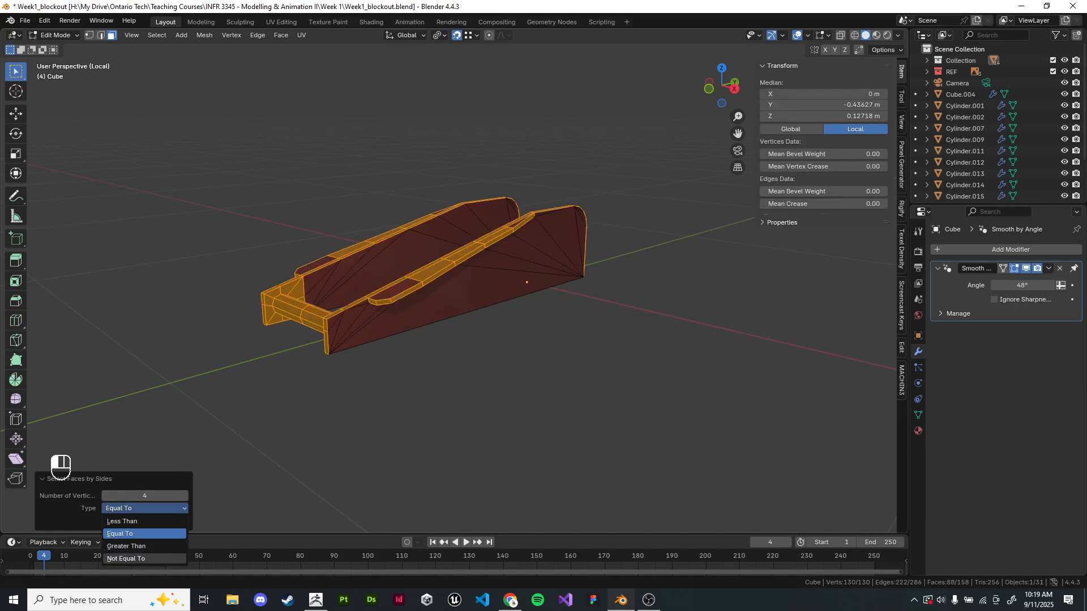
{"action": "left_click", "coordinate": [126, 558]}
{"action": "left_click", "coordinate": [144, 508]}
{"action": "left_click", "coordinate": [130, 546]}
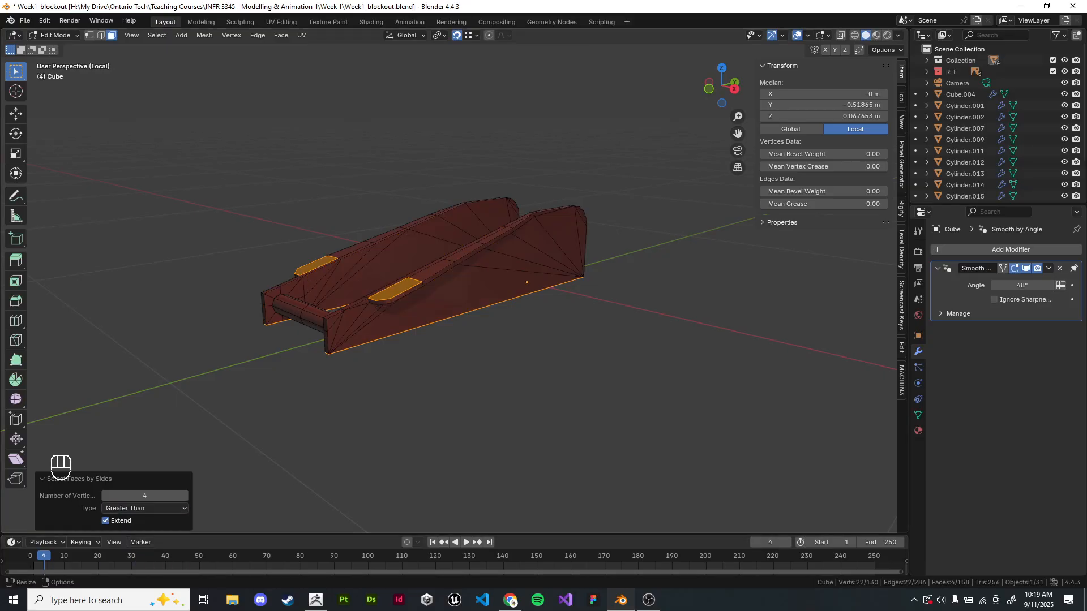
- Triangulate the two angled flange top faces on the left and right side plates
{"action": "middle_click_drag", "start_coordinate": [385, 283], "coordinate": [453, 297], "text": "shift"}
{"action": "middle_click_drag", "start_coordinate": [452, 297], "coordinate": [547, 328]}
{"action": "scroll", "coordinate": [498, 317], "scroll_direction": "up", "scroll_amount": 2}
{"action": "left_click", "coordinate": [548, 331]}
{"action": "left_click", "coordinate": [314, 282], "text": "shift"}
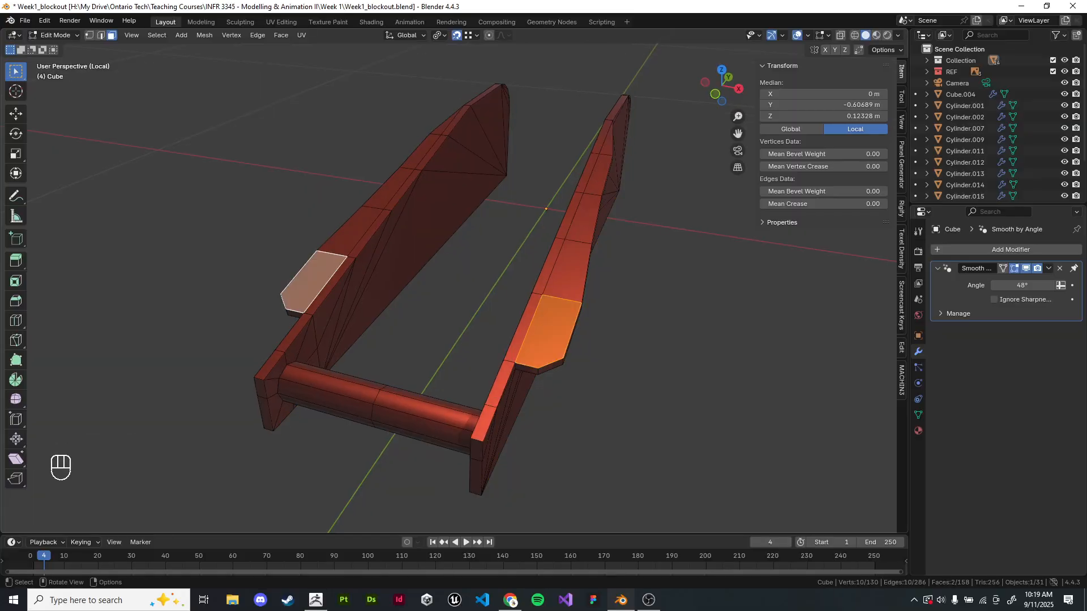
{"action": "key", "text": "ctrl+t"}
- Triangulate the long, narrow bottom faces of both side plates and clear the selection
{"action": "middle_click_drag", "start_coordinate": [316, 280], "coordinate": [308, 179]}
{"action": "left_click", "coordinate": [499, 191]}
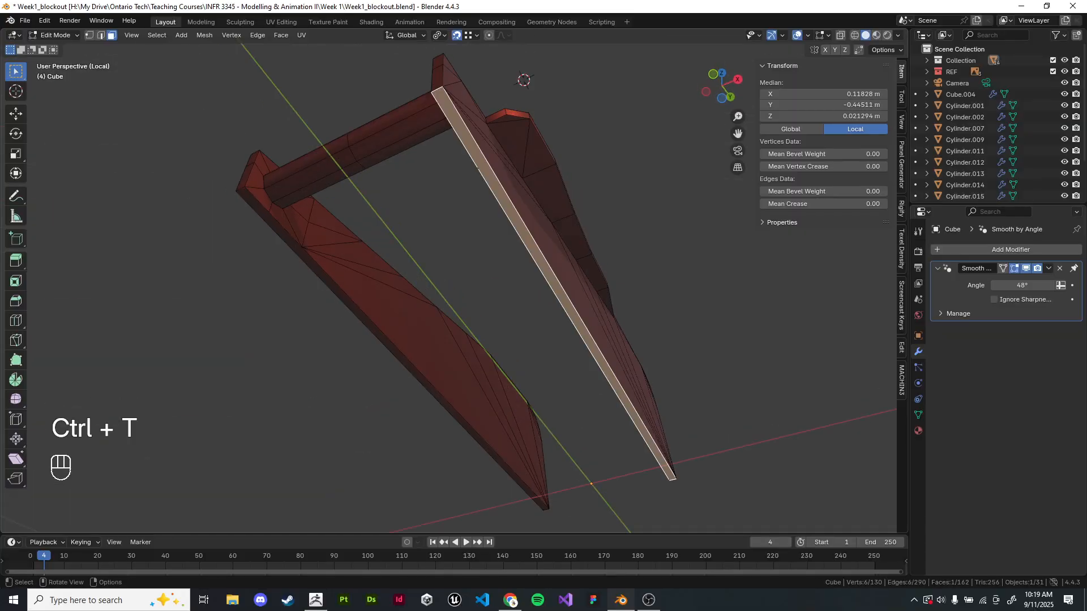
{"action": "left_click", "coordinate": [340, 293], "text": "shift"}
{"action": "key", "text": "ctrl+t"}
{"action": "scroll", "coordinate": [456, 288], "scroll_direction": "down", "scroll_amount": 4}
{"action": "middle_click_drag", "start_coordinate": [453, 266], "coordinate": [513, 351]}
{"action": "left_click", "coordinate": [566, 351]}
- Repeat the Faces by Sides selection to check the frame for remaining n-gons
{"action": "scroll", "coordinate": [456, 288], "scroll_direction": "up", "scroll_amount": 3}
{"action": "middle_click_drag", "start_coordinate": [498, 295], "coordinate": [515, 288]}
{"action": "middle_click_drag", "start_coordinate": [515, 288], "coordinate": [537, 299], "text": "shift"}
{"action": "key", "text": "Tab"}
{"action": "key", "text": "Tab"}
{"action": "key", "text": "space"}
{"action": "key", "text": "Return"}
{"action": "key", "text": "z"}
{"action": "key", "text": "z"}
{"action": "scroll", "coordinate": [453, 300], "scroll_direction": "up", "scroll_amount": 2}
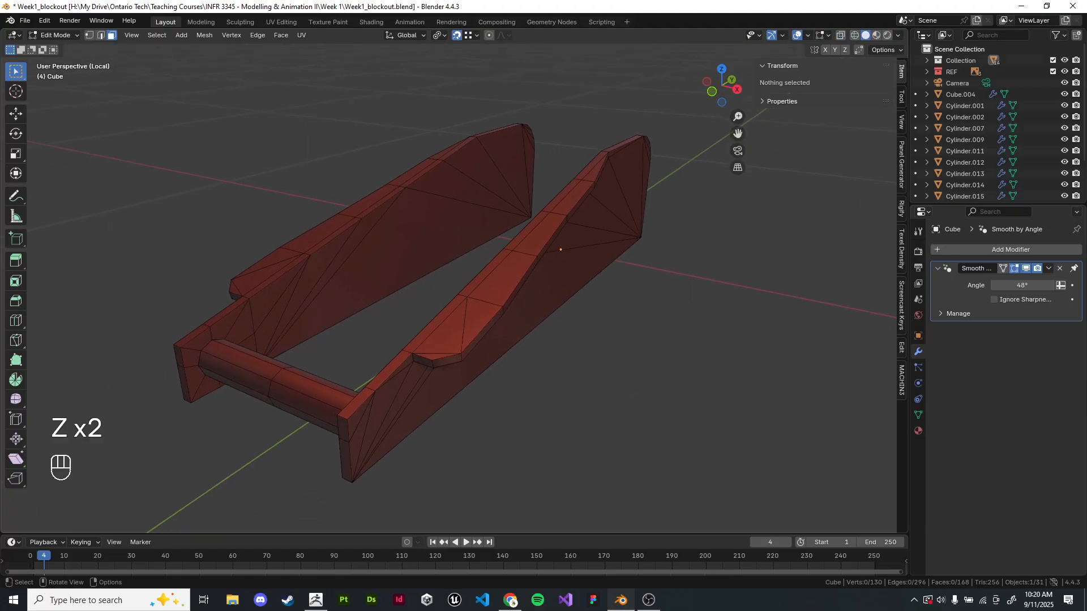
- Switch to edge selection mode for the frame
{"action": "left_click", "coordinate": [101, 35]}
{"action": "middle_click_drag", "start_coordinate": [453, 300], "coordinate": [432, 292], "text": "shift"}
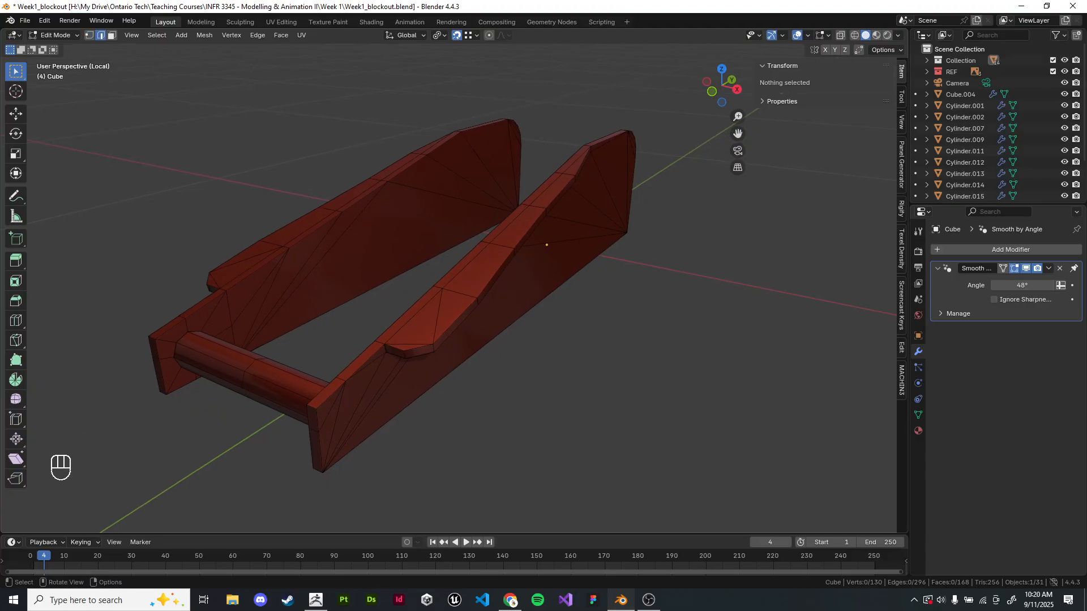
{"action": "scroll", "coordinate": [453, 300], "scroll_direction": "up", "scroll_amount": 3}
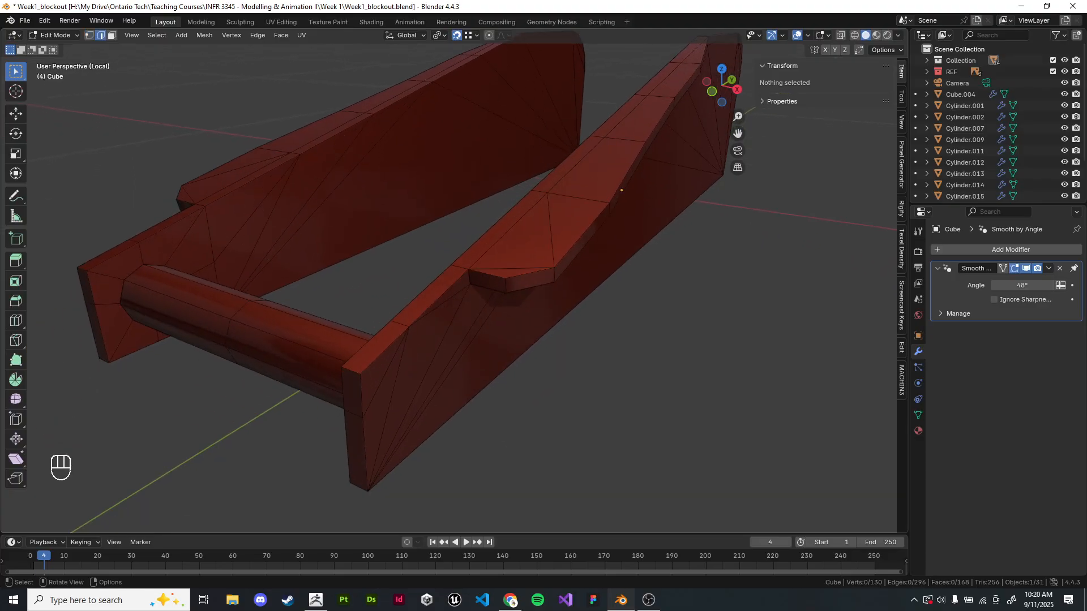
- Try selecting the path of outer upper edges along one side plate and its flange by hand
{"action": "left_click", "coordinate": [384, 349]}
{"action": "left_click", "coordinate": [530, 271], "text": "ctrl"}
{"action": "middle_click_drag", "start_coordinate": [530, 271], "coordinate": [475, 266]}
{"action": "scroll", "coordinate": [450, 289], "scroll_direction": "up", "scroll_amount": 3}
{"action": "left_click", "coordinate": [442, 299], "text": "ctrl"}
{"action": "scroll", "coordinate": [453, 289], "scroll_direction": "down", "scroll_amount": 6}
{"action": "left_click", "coordinate": [544, 217], "text": "shift"}
{"action": "left_click", "coordinate": [578, 194], "text": "shift"}
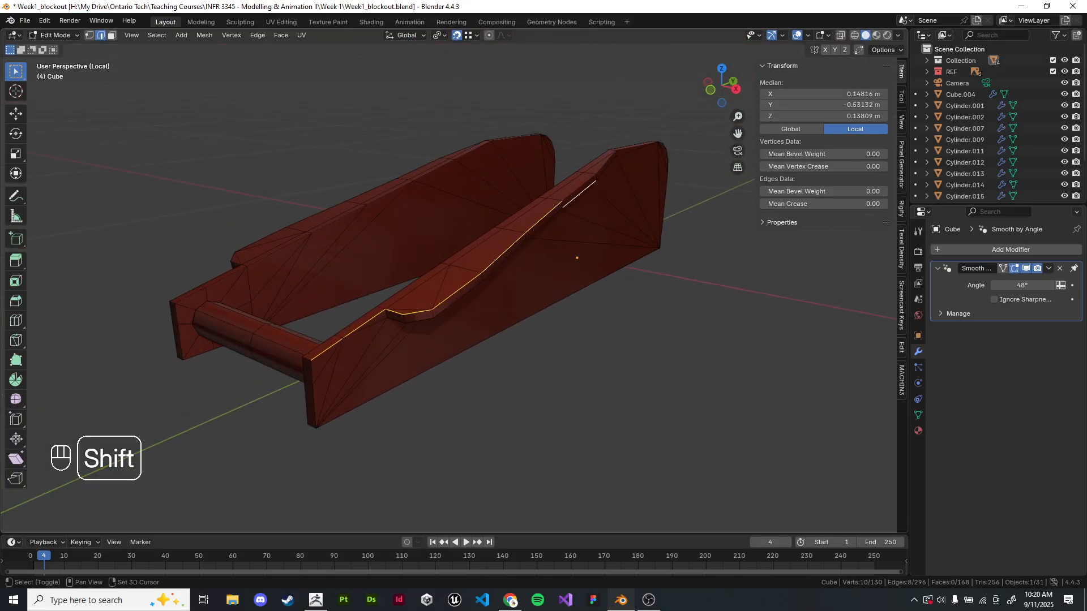
{"action": "middle_click_drag", "start_coordinate": [579, 194], "coordinate": [580, 190], "text": "shift"}
{"action": "left_click", "coordinate": [620, 367]}
- Select all the sharp edges of the frame with the Select Sharp Edges command
{"action": "key", "text": "space"}
{"action": "type", "text": "see"}
{"action": "key", "text": "BackSpace"}
{"action": "type", "text": "lect sharp"}
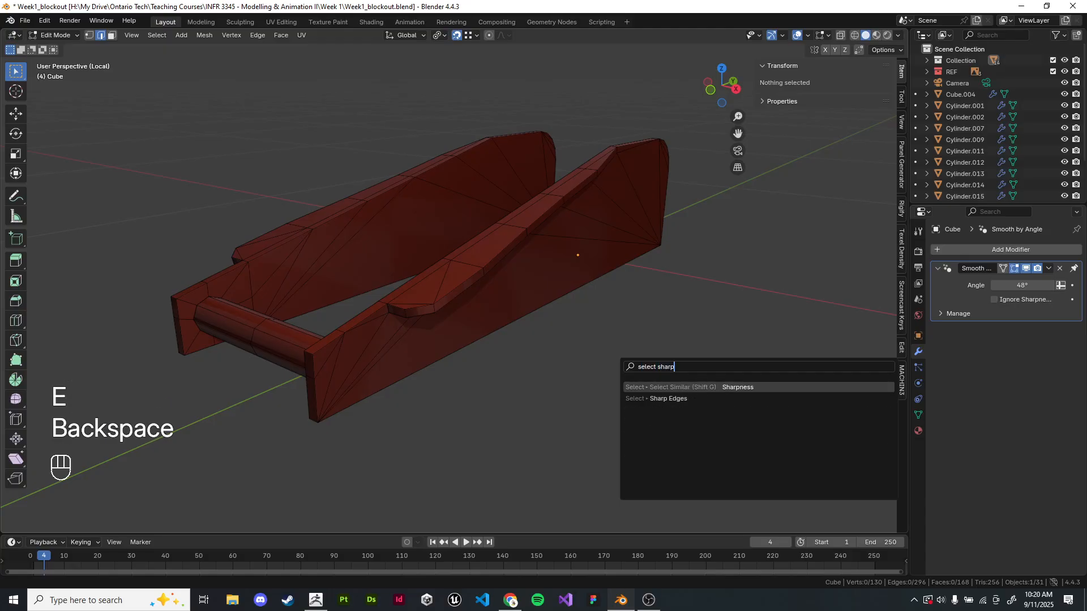
{"action": "key", "text": "Return"}
{"action": "key", "text": "space"}
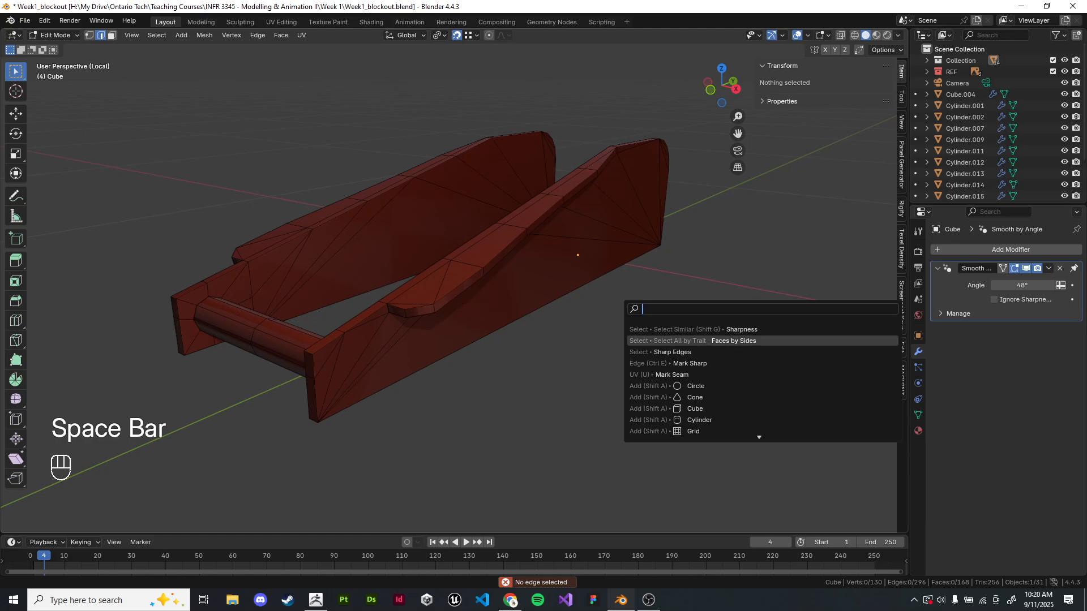
{"action": "key", "text": "Down"}
{"action": "key", "text": "Return"}
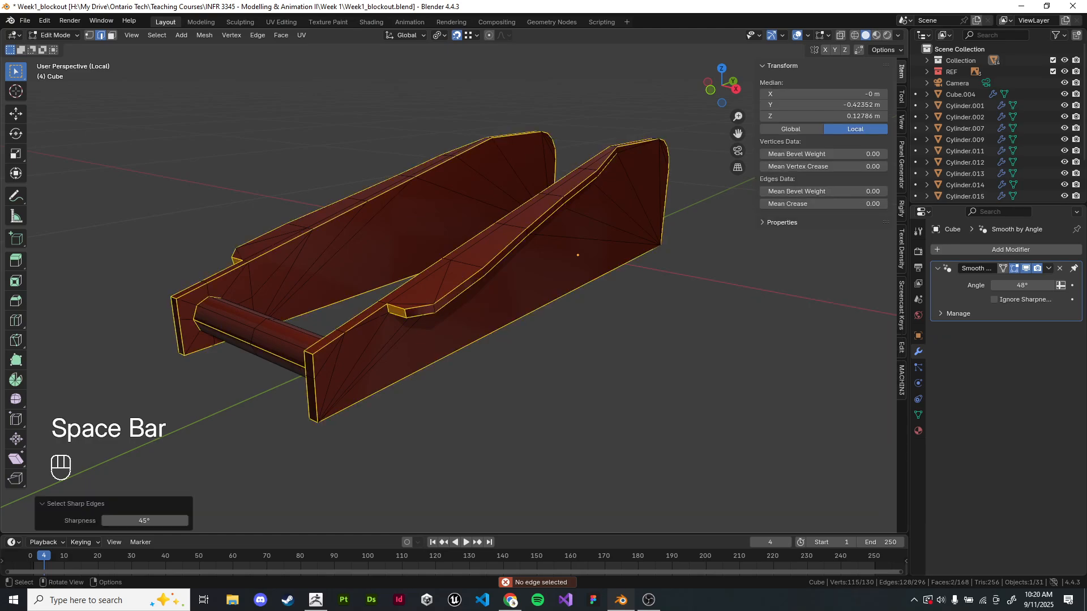
- Remove the crossbar cylinder's lengthwise edges from the sharp-edge selection
{"action": "scroll", "coordinate": [502, 258], "scroll_direction": "up", "scroll_amount": 4}
{"action": "middle_click_drag", "start_coordinate": [503, 258], "coordinate": [611, 259]}
{"action": "left_click", "coordinate": [506, 258], "text": "shift"}
{"action": "scroll", "coordinate": [506, 258], "scroll_direction": "down", "scroll_amount": 4}
{"action": "left_click", "coordinate": [408, 255], "text": "ctrl"}
{"action": "scroll", "coordinate": [504, 258], "scroll_direction": "down", "scroll_amount": 5}
{"action": "middle_click_drag", "start_coordinate": [504, 258], "coordinate": [424, 243]}
{"action": "scroll", "coordinate": [563, 264], "scroll_direction": "up", "scroll_amount": 4}
{"action": "left_click", "coordinate": [563, 264], "text": "ctrl"}
{"action": "middle_click_drag", "start_coordinate": [563, 264], "coordinate": [560, 215]}
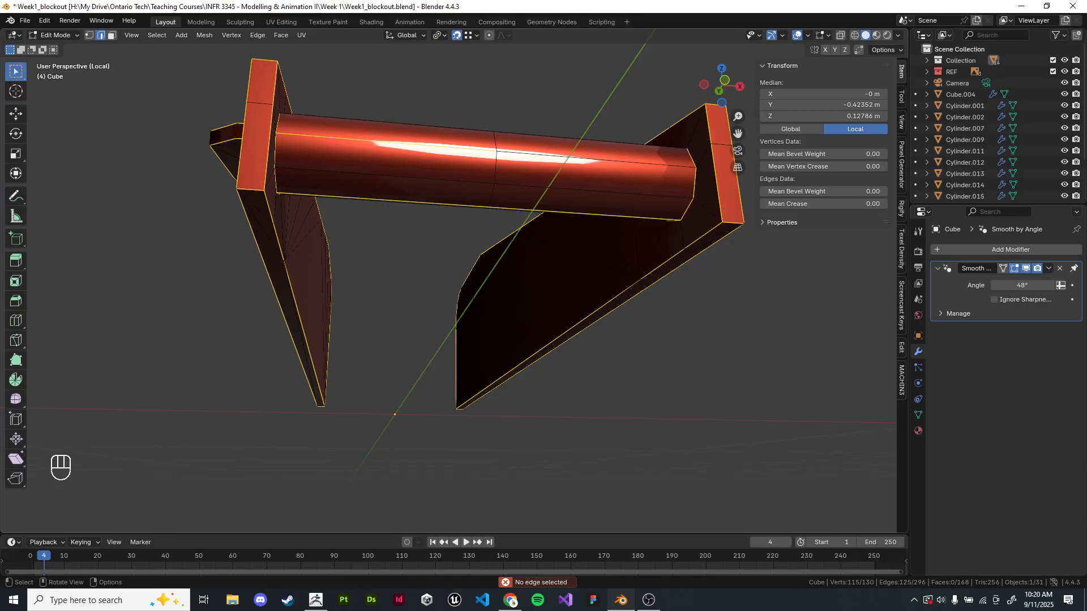
{"action": "left_click_drag", "start_coordinate": [428, 136], "coordinate": [438, 209], "text": "ctrl"}
{"action": "key", "text": "z"}
{"action": "left_click_drag", "start_coordinate": [521, 168], "coordinate": [526, 215], "text": "ctrl"}
{"action": "middle_click_drag", "start_coordinate": [526, 215], "coordinate": [436, 238]}
- Check the selected edges around the crossbar ends and side plates in wireframe and solid shading
{"action": "key", "text": "z"}
{"action": "left_click", "coordinate": [603, 237]}
{"action": "mouse_move", "coordinate": [603, 238]}
{"action": "middle_mouse_down"}
{"action": "mouse_move", "coordinate": [589, 226]}
{"action": "mouse_move", "coordinate": [636, 226]}
{"action": "mouse_move", "coordinate": [569, 282]}
{"action": "middle_mouse_up"}
{"action": "key", "text": "z"}
{"action": "left_click", "coordinate": [483, 281]}
{"action": "mouse_move", "coordinate": [482, 281]}
{"action": "middle_mouse_down"}
{"action": "mouse_move", "coordinate": [429, 248]}
{"action": "mouse_move", "coordinate": [375, 253]}
{"action": "middle_mouse_up"}
{"action": "middle_click_drag", "start_coordinate": [374, 253], "coordinate": [395, 293], "text": "shift"}
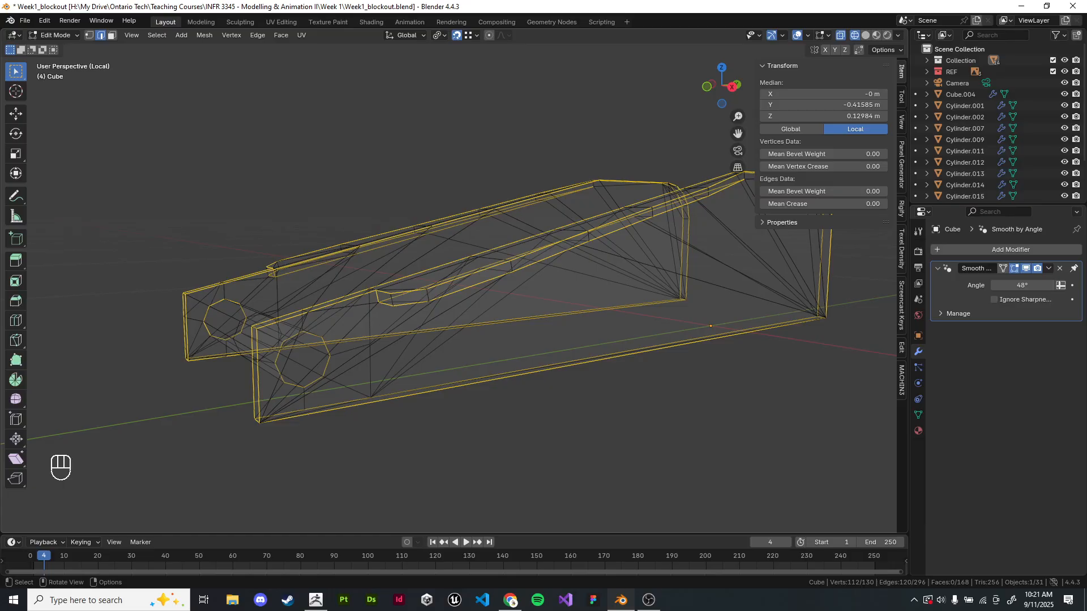
{"action": "key", "text": "z"}
{"action": "mouse_move", "coordinate": [396, 294]}
{"action": "middle_mouse_down"}
{"action": "mouse_move", "coordinate": [498, 294]}
{"action": "mouse_move", "coordinate": [464, 283]}
{"action": "mouse_move", "coordinate": [543, 305]}
{"action": "mouse_move", "coordinate": [554, 277]}
{"action": "middle_mouse_up"}
{"action": "scroll", "coordinate": [464, 283], "scroll_direction": "up", "scroll_amount": 2}
{"action": "middle_click_drag", "start_coordinate": [453, 282], "coordinate": [476, 266]}
{"action": "middle_click_drag", "start_coordinate": [476, 266], "coordinate": [413, 283]}
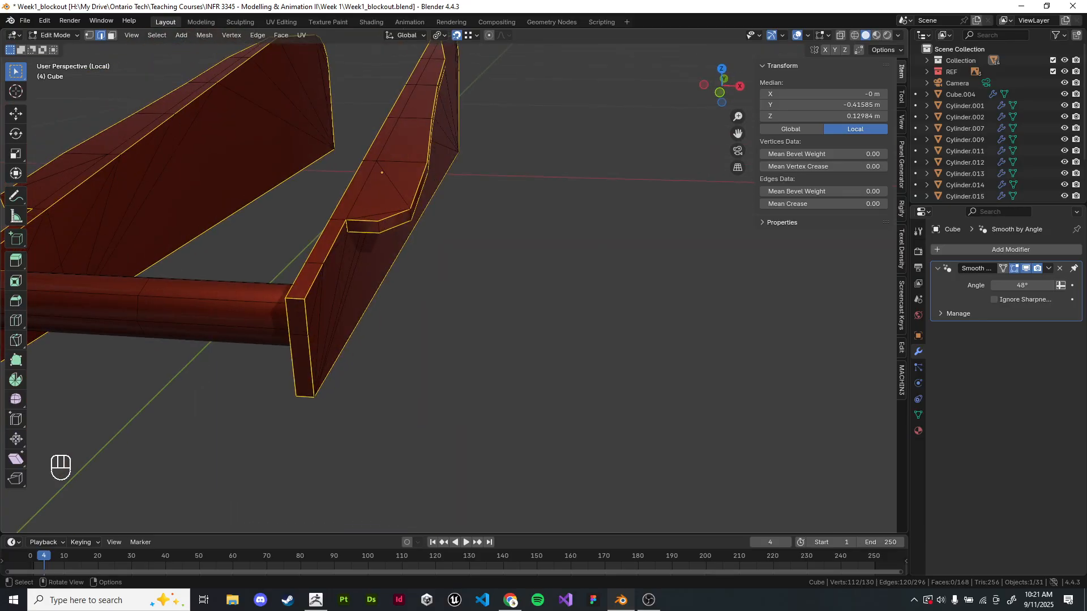
{"action": "key", "text": "space"}
{"action": "type", "text": "seam"}
{"action": "key", "text": "Return"}
{"action": "key", "text": "ctrl+z"}
- Mark the selected sharp edges of the frame as UV seams
{"action": "key", "text": "space"}
{"action": "type", "text": "mark sharp"}
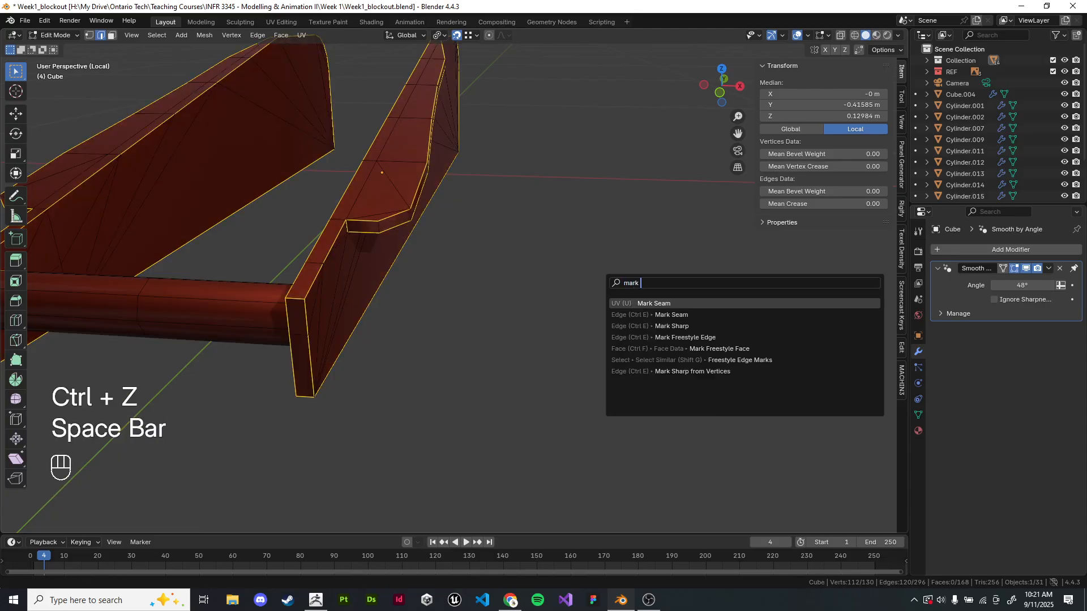
{"action": "key", "text": "BackSpace"}
{"action": "key", "text": "BackSpace"}
{"action": "key", "text": "BackSpace"}
{"action": "key", "text": "BackSpace"}
{"action": "type", "text": "eams"}
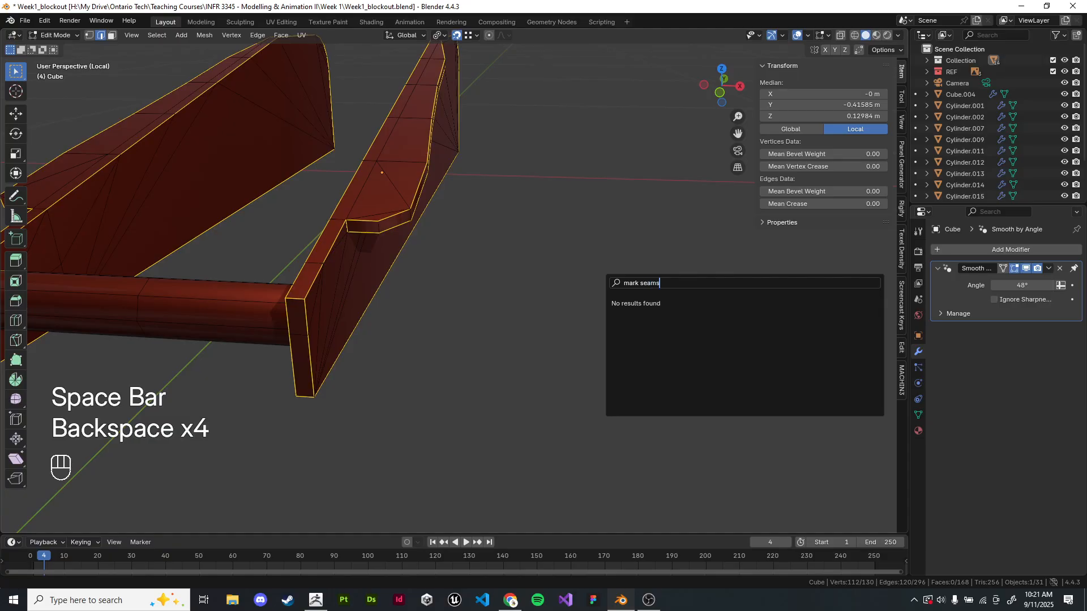
{"action": "key", "text": "Return"}
{"action": "key", "text": "space"}
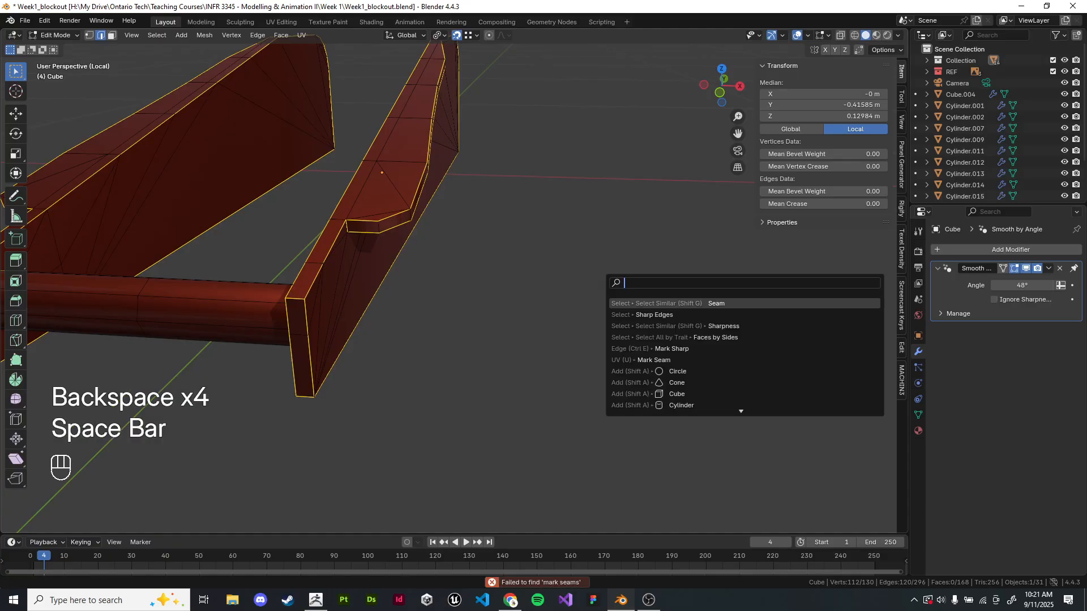
{"action": "type", "text": "mark seam"}
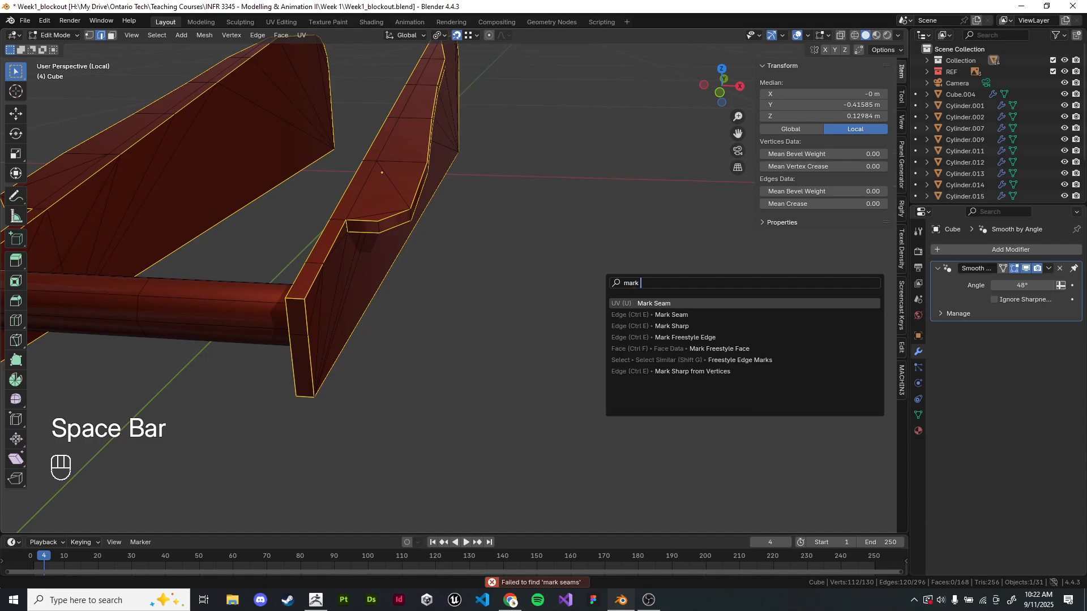
{"action": "key", "text": "Return"}
- Select the entire frame mesh, unwrap it along the seams, and return to Object Mode
{"action": "mouse_move", "coordinate": [382, 172]}
{"action": "middle_mouse_down"}
{"action": "mouse_move", "coordinate": [517, 237]}
{"action": "mouse_move", "coordinate": [536, 236]}
{"action": "middle_mouse_up"}
{"action": "key", "text": "a"}
{"action": "key", "text": "u"}
{"action": "left_click", "coordinate": [557, 283]}
{"action": "key", "text": "Tab"}
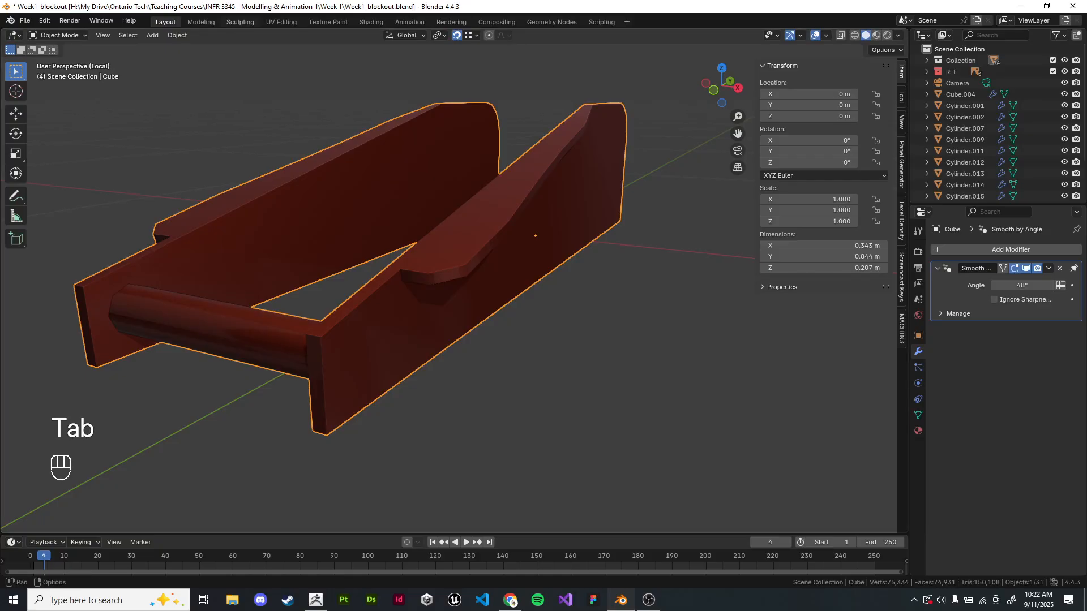
- Open the UV Editing workspace and bring the frame mesh and its UV layout into view
{"action": "left_click", "coordinate": [281, 22]}
{"action": "scroll", "coordinate": [227, 283], "scroll_direction": "up", "scroll_amount": 6}
{"action": "middle_click_drag", "start_coordinate": [226, 283], "coordinate": [239, 281]}
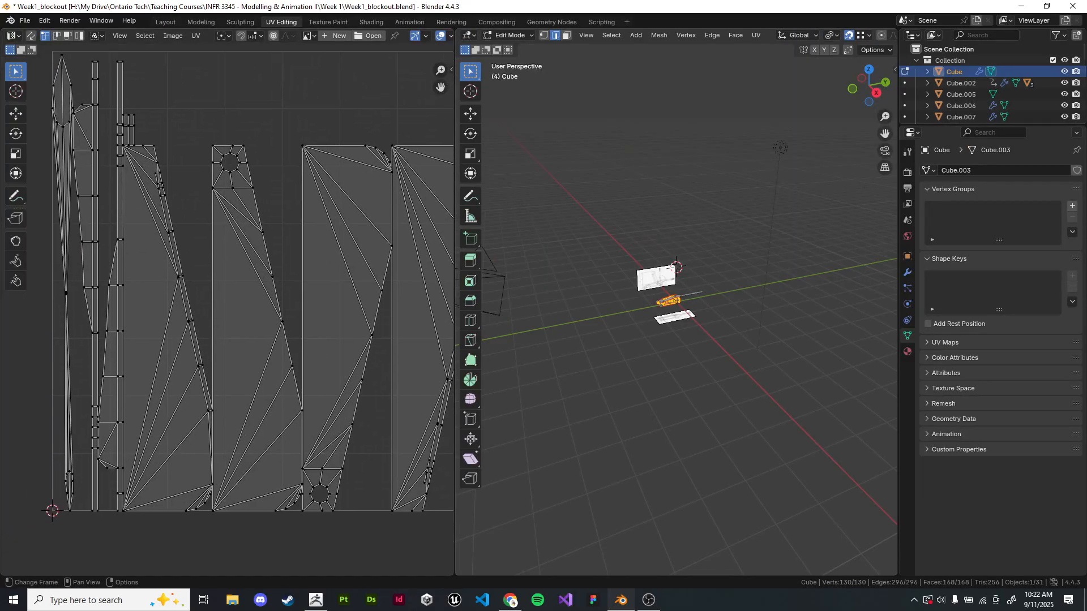
{"action": "scroll", "coordinate": [676, 301], "scroll_direction": "up", "scroll_amount": 11}
{"action": "key", "text": "Tab"}
{"action": "key", "text": "Tab"}
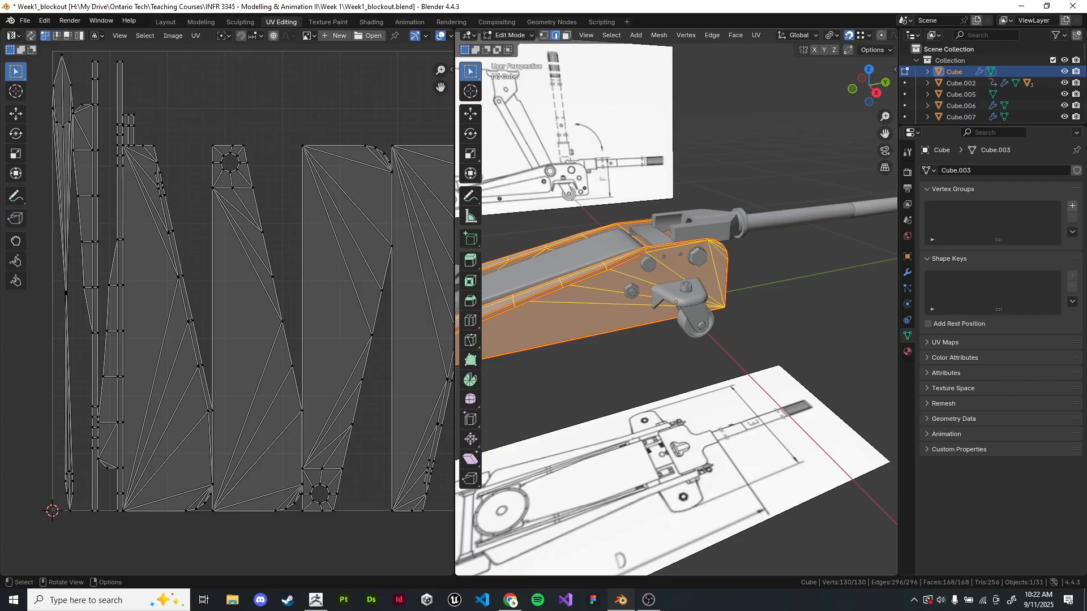
- Merge the frame's vertices by distance and recalculate its normals
{"action": "key", "text": "q"}
{"action": "left_click", "coordinate": [689, 324]}
{"action": "middle_click_drag", "start_coordinate": [689, 324], "coordinate": [710, 323], "text": "shift"}
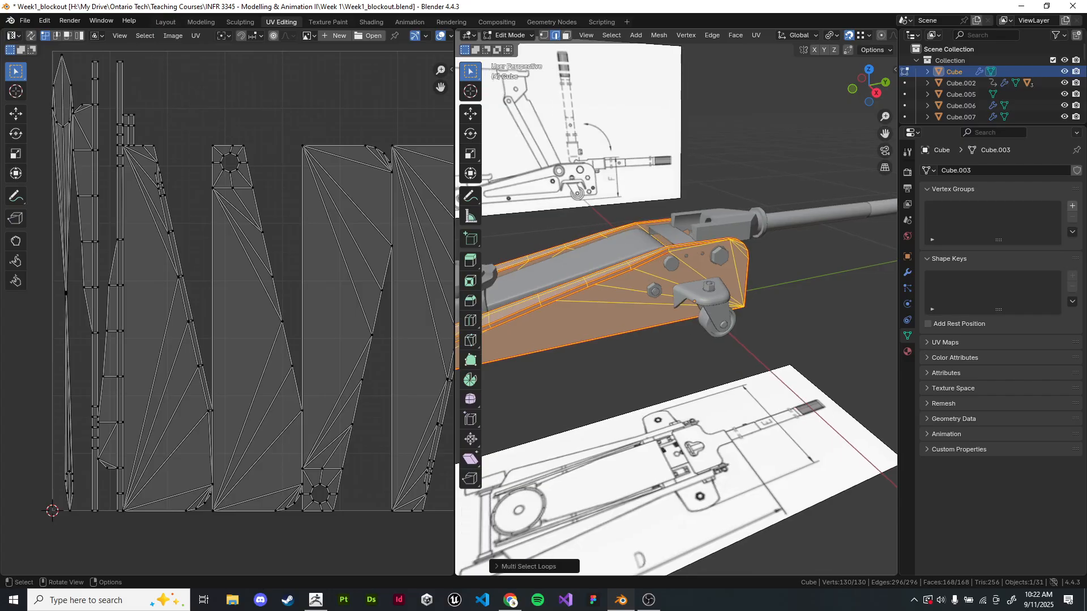
{"action": "key", "text": "q"}
{"action": "left_click", "coordinate": [650, 353]}
{"action": "middle_click_drag", "start_coordinate": [649, 354], "coordinate": [680, 344], "text": "shift"}
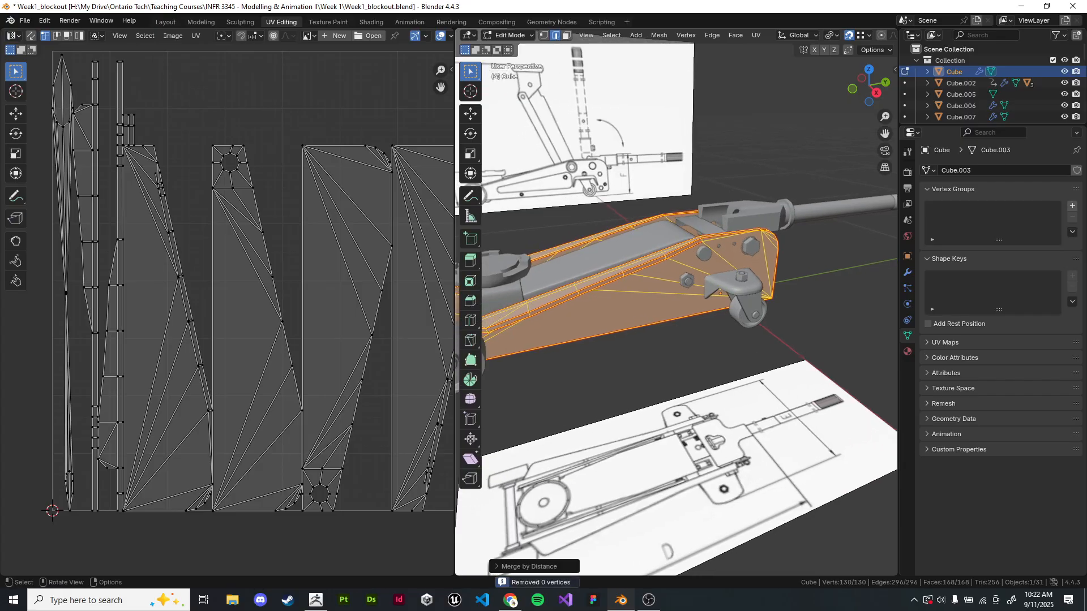
{"action": "key", "text": "shift+n"}
- Unwrap the cleaned-up frame again and check the resulting UV islands up close
{"action": "key", "text": "u"}
{"action": "scroll", "coordinate": [226, 315], "scroll_direction": "up", "scroll_amount": 4}
{"action": "scroll", "coordinate": [227, 315], "scroll_direction": "up", "scroll_amount": 5}
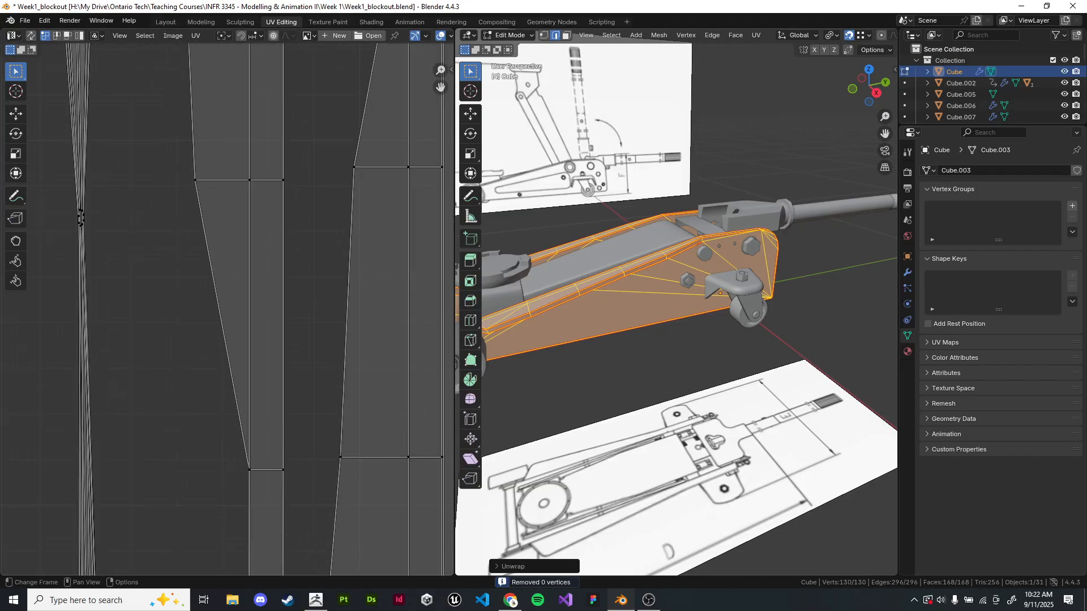
{"action": "scroll", "coordinate": [282, 295], "scroll_direction": "down", "scroll_amount": 3}
- Isolate the frame in local view and inspect the narrow, stretched UV island against the mesh
{"action": "mouse_move", "coordinate": [674, 317]}
{"action": "middle_mouse_down"}
{"action": "mouse_move", "coordinate": [656, 326]}
{"action": "mouse_move", "coordinate": [729, 335]}
{"action": "mouse_move", "coordinate": [712, 284]}
{"action": "mouse_move", "coordinate": [766, 302]}
{"action": "mouse_move", "coordinate": [825, 287]}
{"action": "mouse_move", "coordinate": [772, 328]}
{"action": "mouse_move", "coordinate": [730, 306]}
{"action": "mouse_move", "coordinate": [668, 339]}
{"action": "mouse_move", "coordinate": [656, 249]}
{"action": "mouse_move", "coordinate": [644, 269]}
{"action": "middle_mouse_up"}
{"action": "key", "text": "Tab"}
{"action": "key", "text": "slash"}
{"action": "key", "text": "Tab"}
{"action": "key", "text": "z"}
{"action": "left_click", "coordinate": [681, 327]}
{"action": "scroll", "coordinate": [730, 305], "scroll_direction": "up", "scroll_amount": 5}
{"action": "key", "text": "shift+z"}
{"action": "scroll", "coordinate": [651, 247], "scroll_direction": "down", "scroll_amount": 2}
{"action": "scroll", "coordinate": [227, 309], "scroll_direction": "down", "scroll_amount": 9}
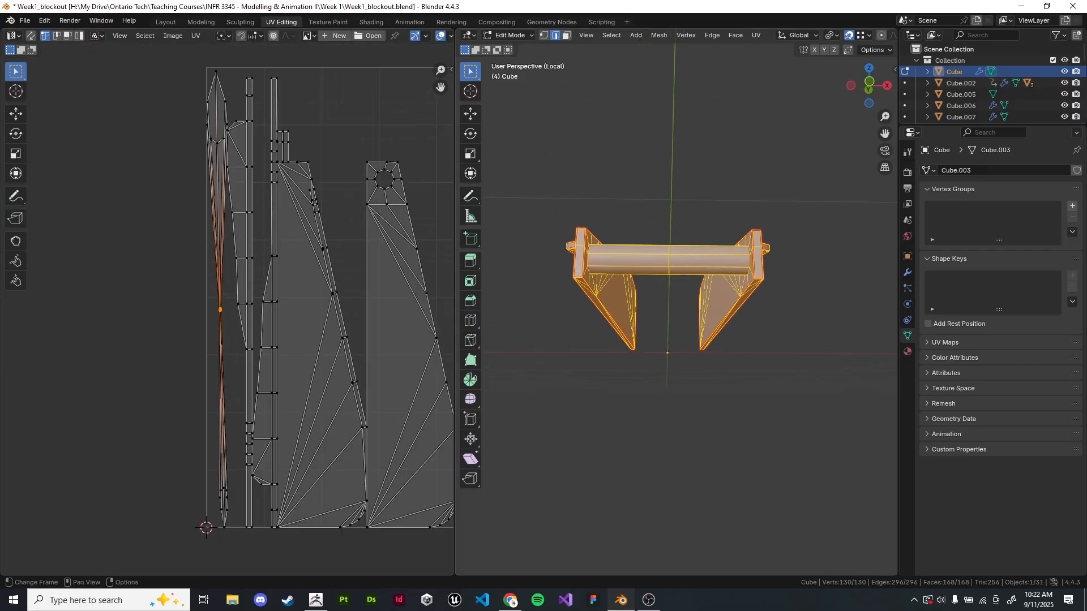
- Examine the full UV layout and the seams around the frame's crossbar and side plates
{"action": "middle_click_drag", "start_coordinate": [227, 309], "coordinate": [138, 313]}
{"action": "scroll", "coordinate": [227, 309], "scroll_direction": "down", "scroll_amount": 4}
{"action": "key", "text": "a"}
{"action": "middle_click_drag", "start_coordinate": [274, 309], "coordinate": [224, 332]}
{"action": "mouse_move", "coordinate": [679, 283]}
{"action": "middle_mouse_down"}
{"action": "mouse_move", "coordinate": [642, 314]}
{"action": "mouse_move", "coordinate": [629, 307]}
{"action": "mouse_move", "coordinate": [687, 272]}
{"action": "middle_mouse_up"}
{"action": "key", "text": "Tab"}
{"action": "key", "text": "Tab"}
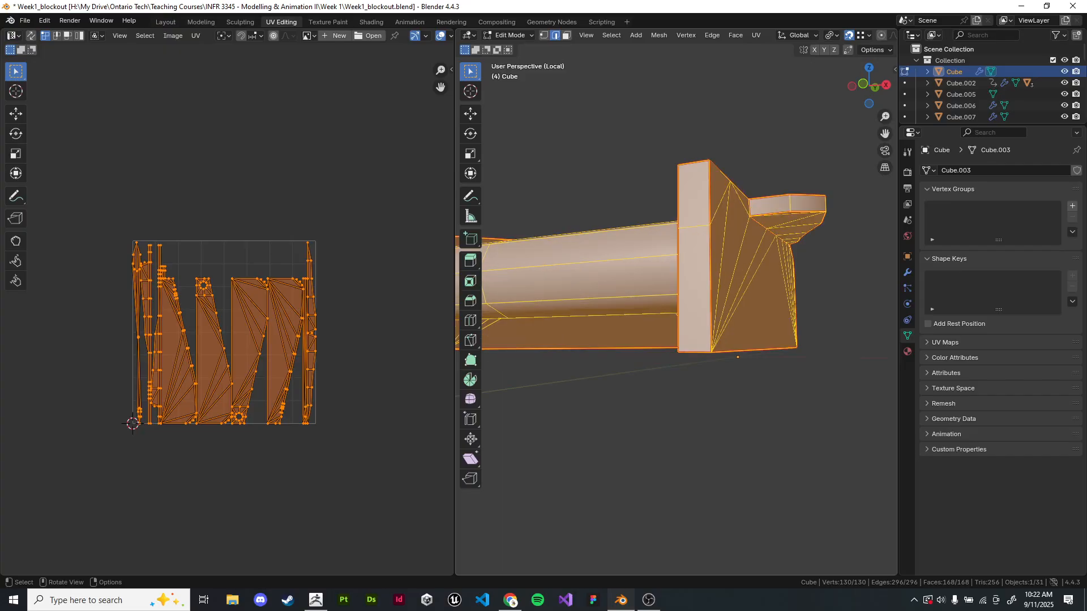
{"action": "key", "text": "Tab"}
{"action": "key", "text": "Tab"}
{"action": "middle_click_drag", "start_coordinate": [688, 273], "coordinate": [670, 300]}
{"action": "scroll", "coordinate": [671, 300], "scroll_direction": "down", "scroll_amount": 5}
{"action": "key", "text": "alt+a"}
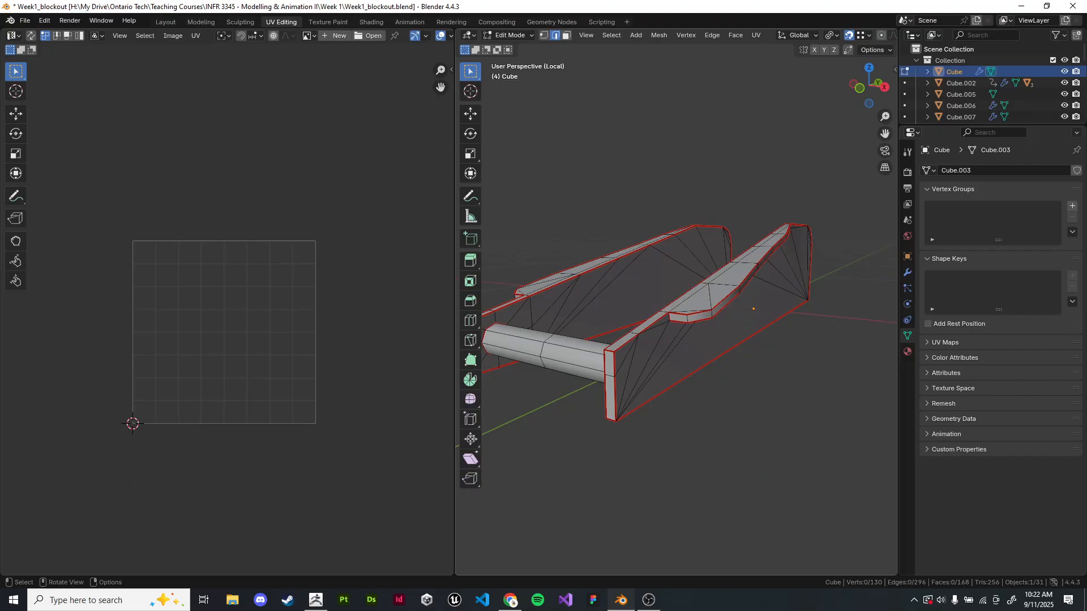
- Select the whole frame, run the UV unwrap once more, and return to Object Mode
{"action": "middle_click_drag", "start_coordinate": [746, 192], "coordinate": [733, 150]}
{"action": "scroll", "coordinate": [734, 150], "scroll_direction": "up", "scroll_amount": 2}
{"action": "scroll", "coordinate": [676, 302], "scroll_direction": "down", "scroll_amount": 3}
{"action": "middle_click_drag", "start_coordinate": [676, 303], "coordinate": [674, 348]}
{"action": "key", "text": "a"}
{"action": "key", "text": "u"}
{"action": "left_click", "coordinate": [759, 402]}
{"action": "middle_click_drag", "start_coordinate": [758, 402], "coordinate": [752, 351]}
{"action": "key", "text": "Tab"}
{"action": "key", "text": "Tab"}
{"action": "key", "text": "Tab"}
- Set up a Wavefront OBJ export of the frame with Materials turned off
{"action": "left_click", "coordinate": [24, 21]}
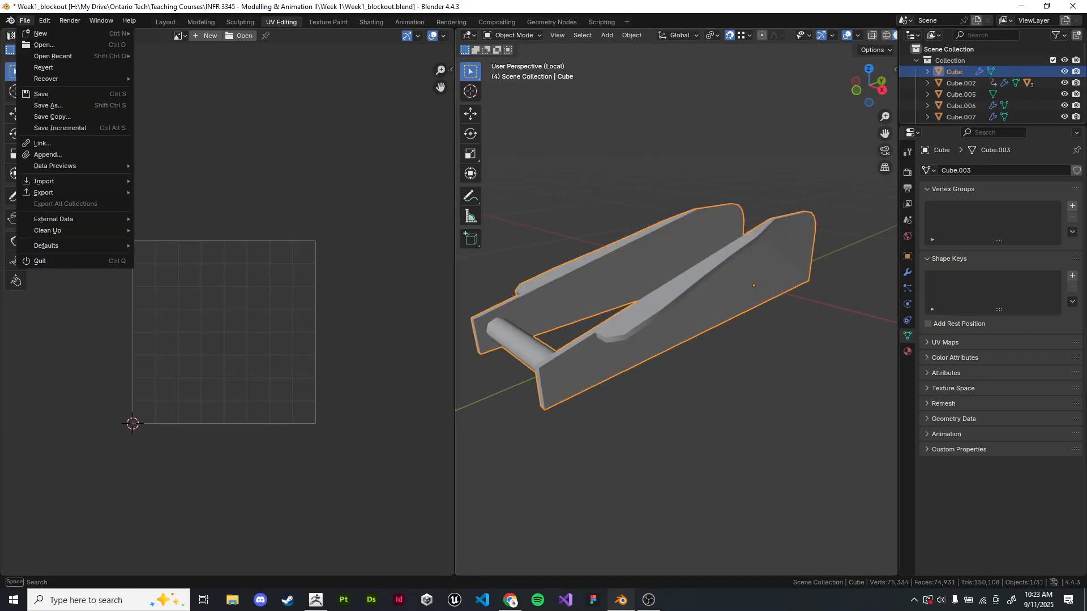
{"action": "mouse_move", "coordinate": [57, 193]}
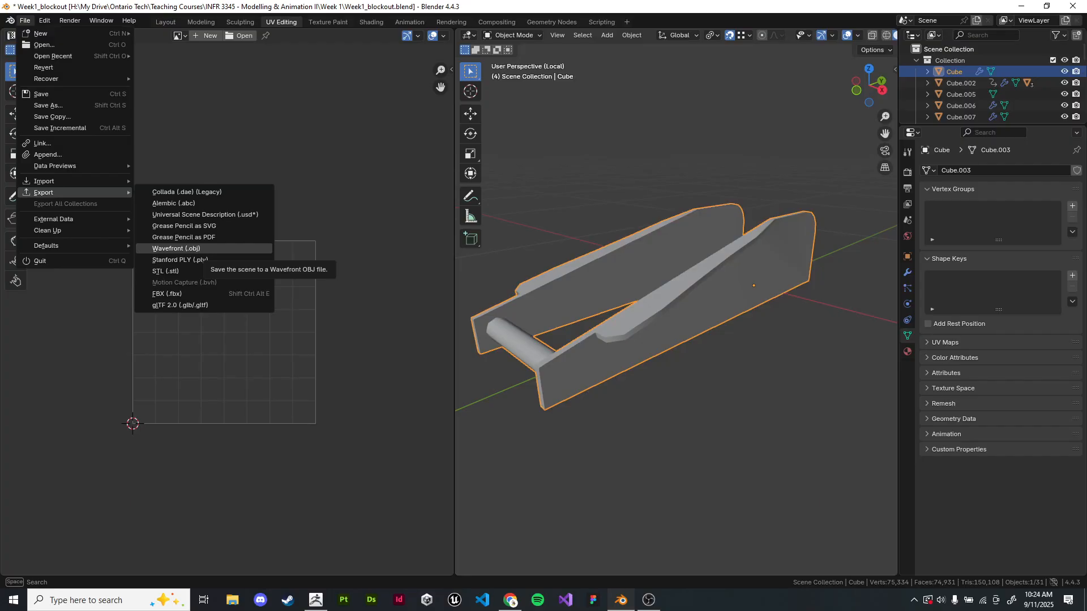
{"action": "left_click", "coordinate": [201, 249]}
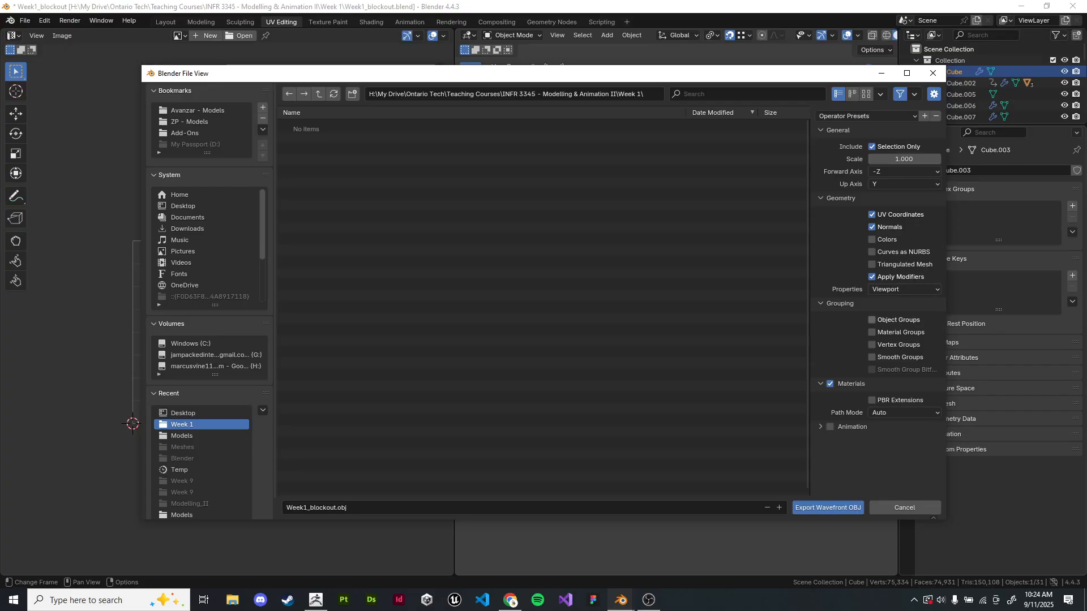
{"action": "left_click", "coordinate": [829, 384]}
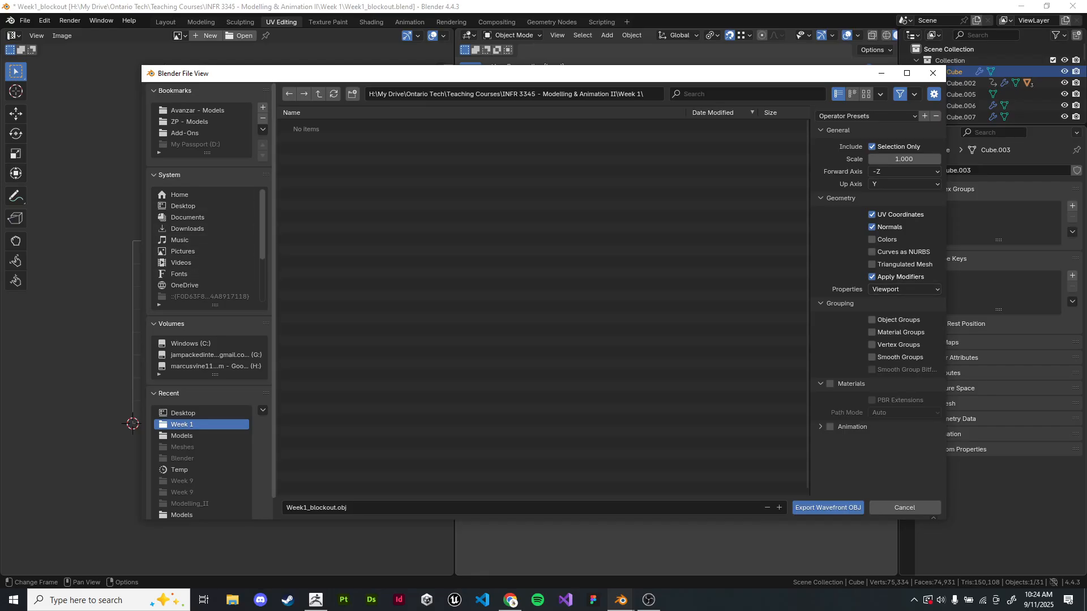
- Export the frame to the Desktop as Week1_blockout.obj
{"action": "left_click", "coordinate": [186, 206]}
{"action": "left_click", "coordinate": [316, 508]}
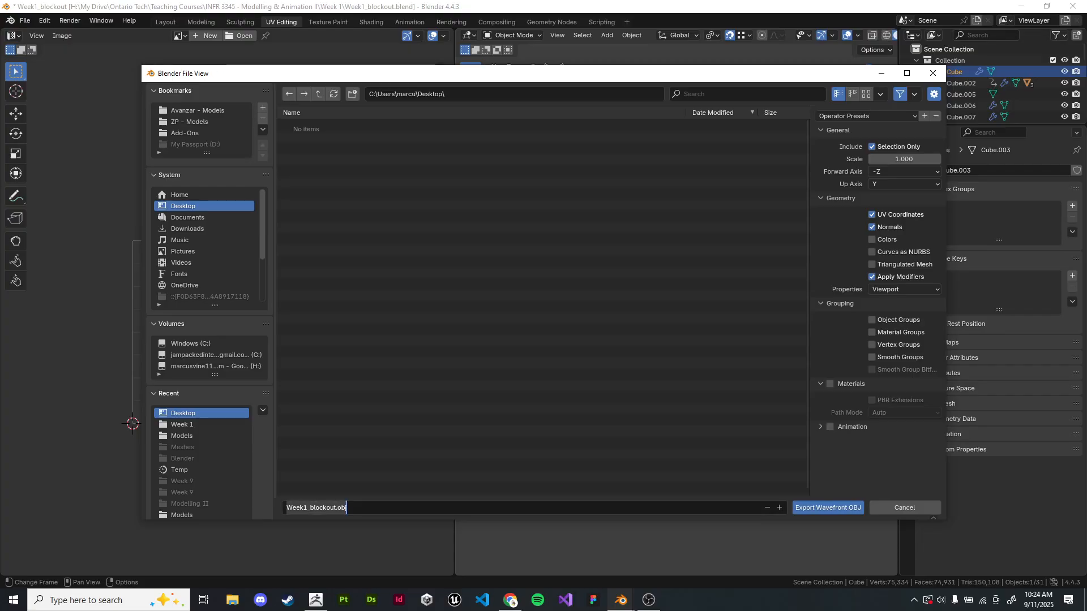
{"action": "left_click", "coordinate": [827, 507]}
{"action": "left_click", "coordinate": [827, 508]}
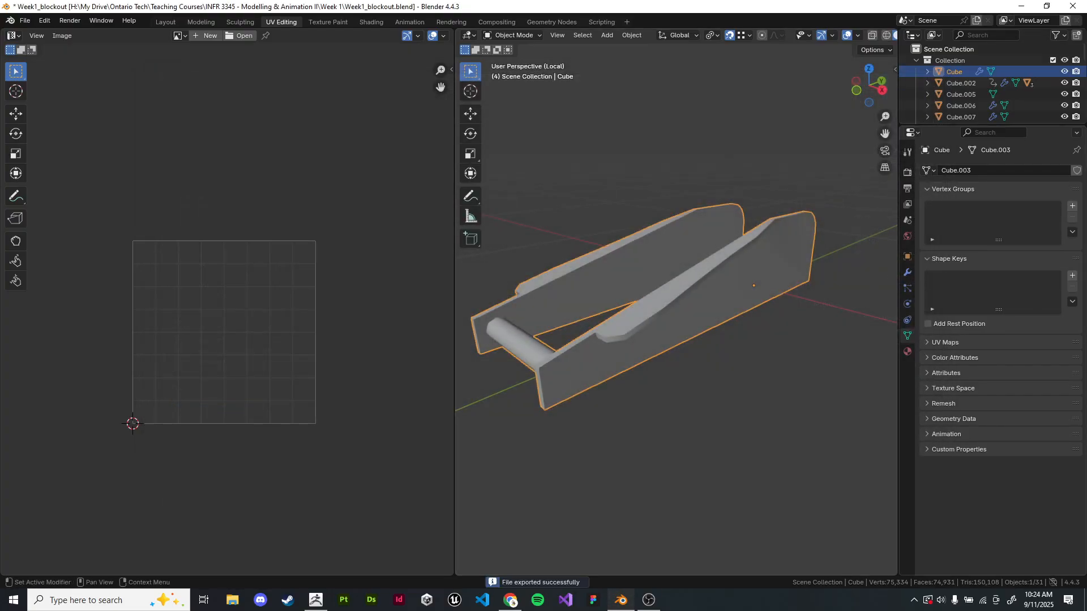
- Minimize Blender and open Week1_blockout.obj from the Desktop in Notepad
{"action": "left_click", "coordinate": [1021, 6]}
{"action": "left_click", "coordinate": [1020, 8]}
{"action": "left_click", "coordinate": [107, 311]}
{"action": "right_click", "coordinate": [117, 309]}
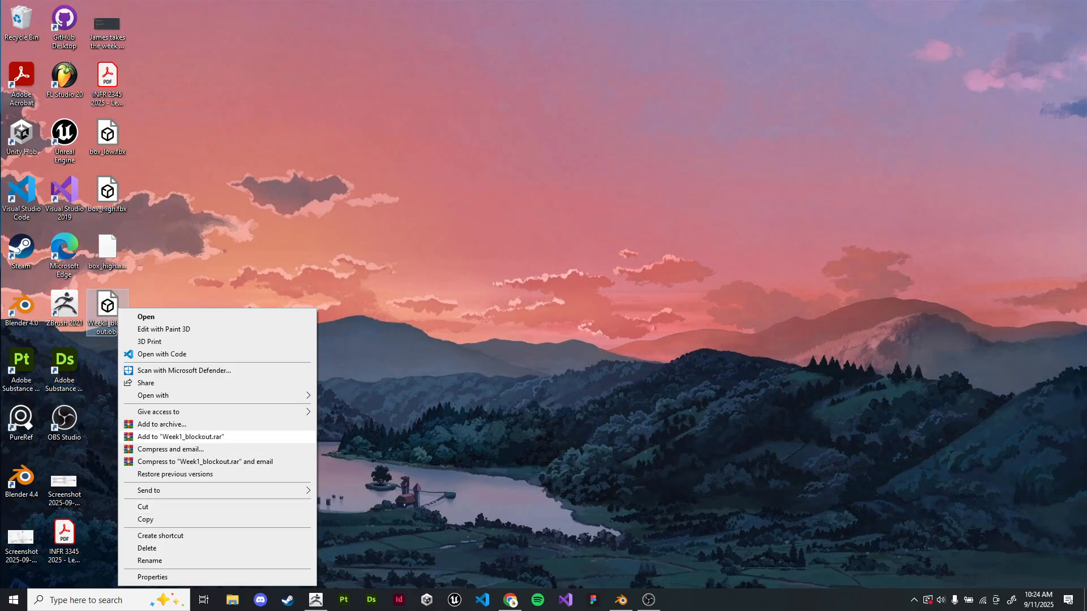
{"action": "mouse_move", "coordinate": [164, 395]}
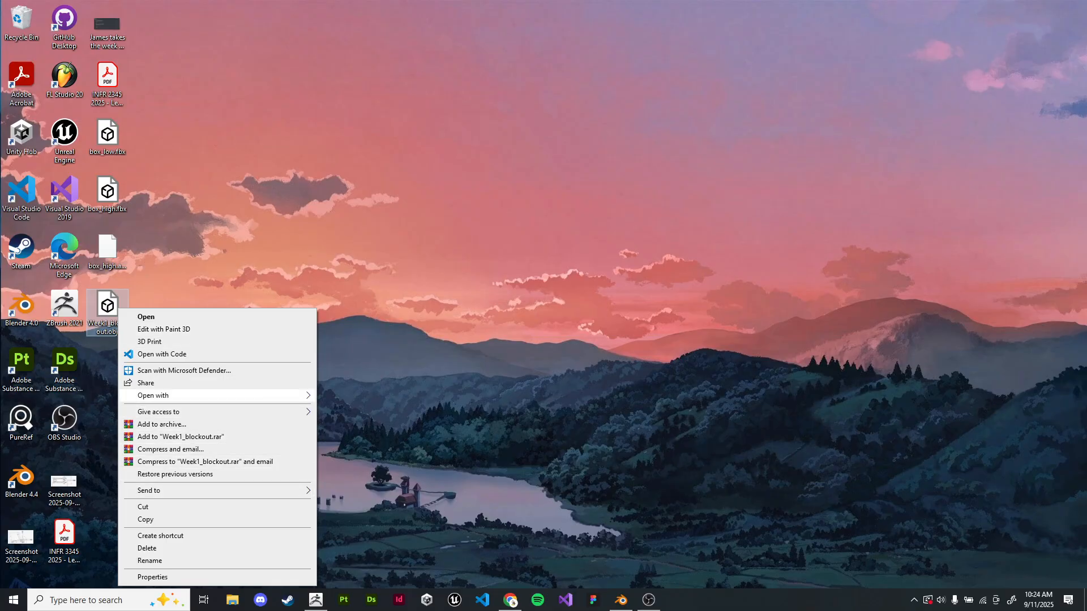
{"action": "left_click", "coordinate": [363, 475]}
{"action": "scroll", "coordinate": [538, 305], "scroll_direction": "down", "scroll_amount": 2}
{"action": "left_click", "coordinate": [470, 364]}
{"action": "scroll", "coordinate": [538, 322], "scroll_direction": "down", "scroll_amount": 3}
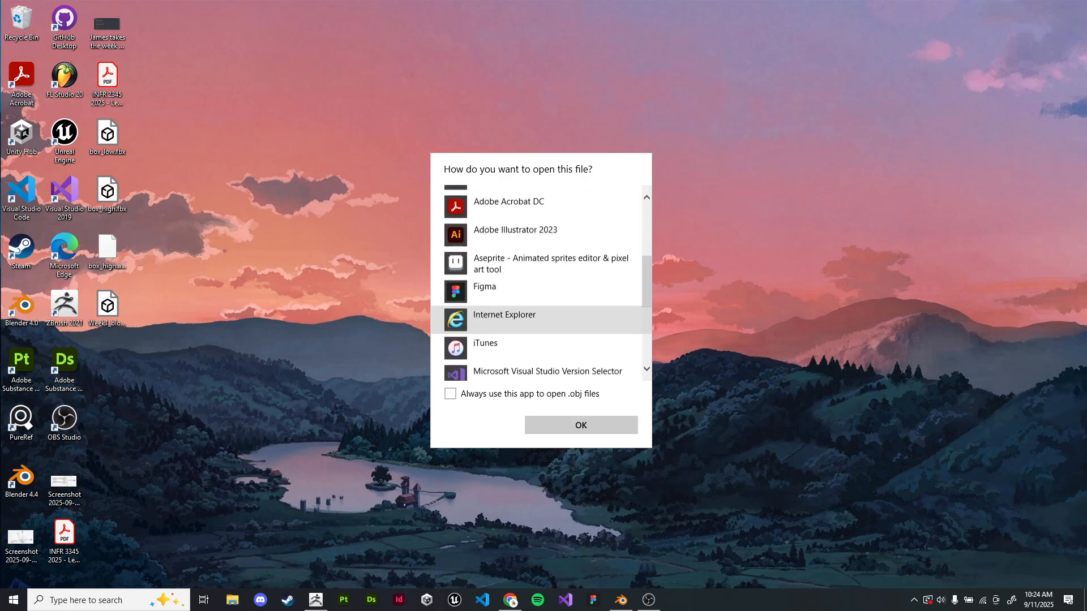
{"action": "left_click", "coordinate": [536, 295]}
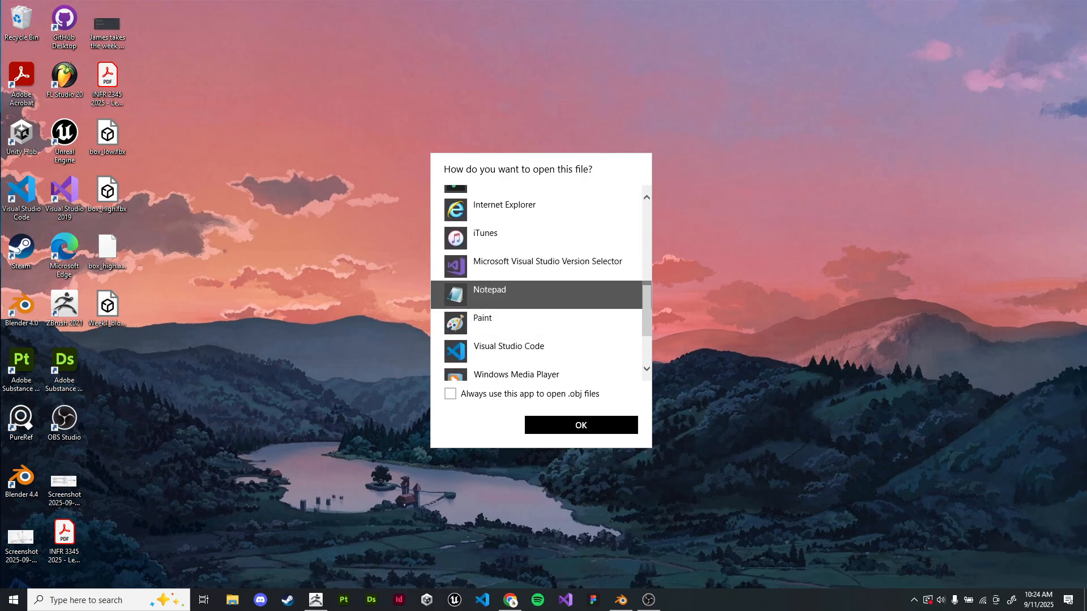
{"action": "key", "text": "Return"}
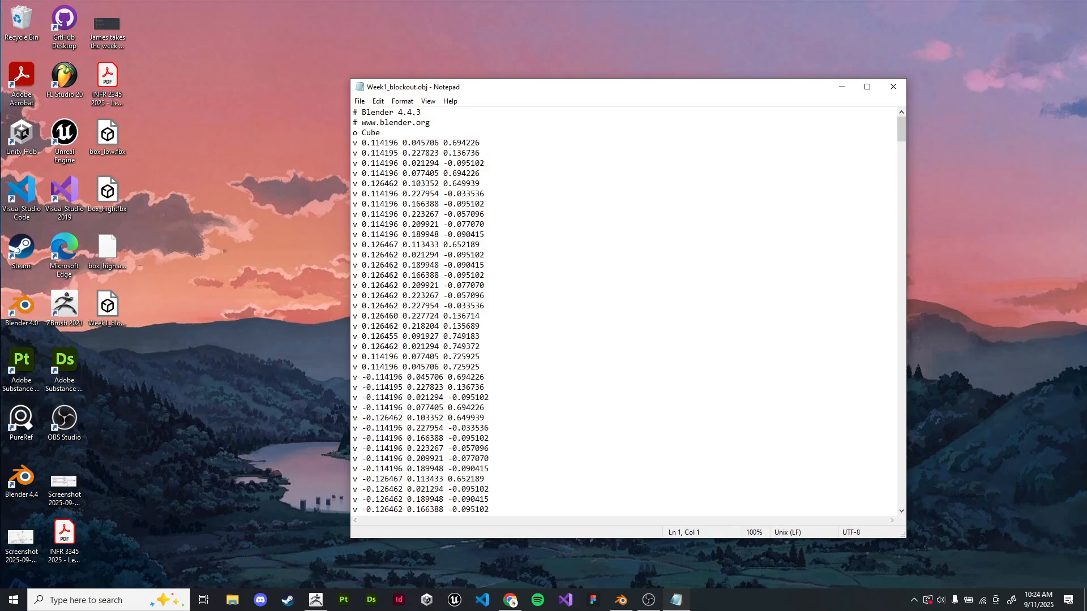
- Examine the vertex position (v) and vertex normal (vn) lines in the OBJ file
{"action": "left_click_drag", "start_coordinate": [623, 87], "coordinate": [621, 71]}
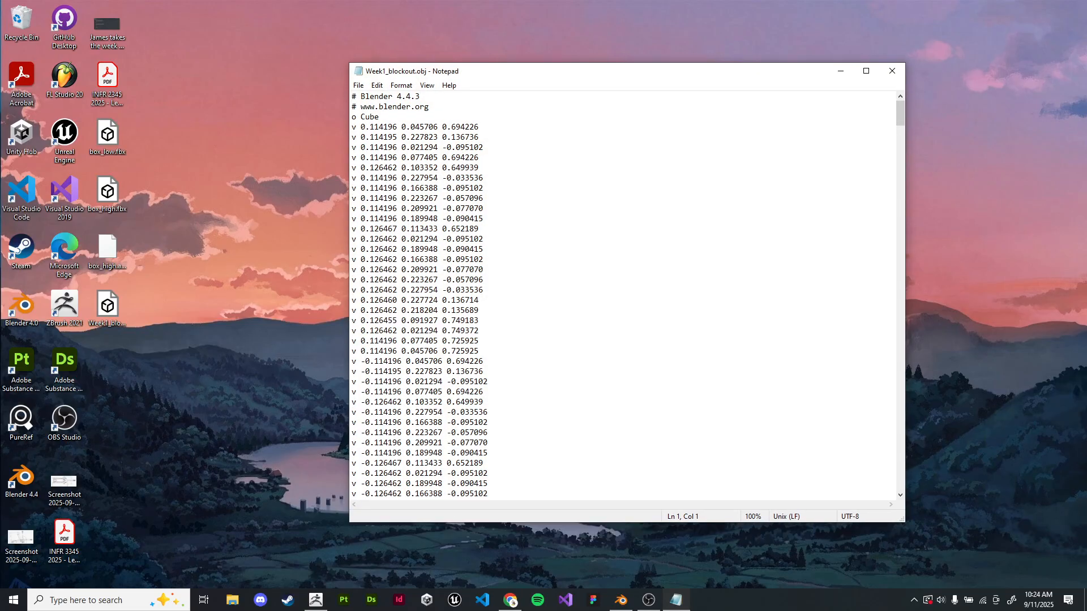
{"action": "left_click_drag", "start_coordinate": [351, 116], "coordinate": [478, 498]}
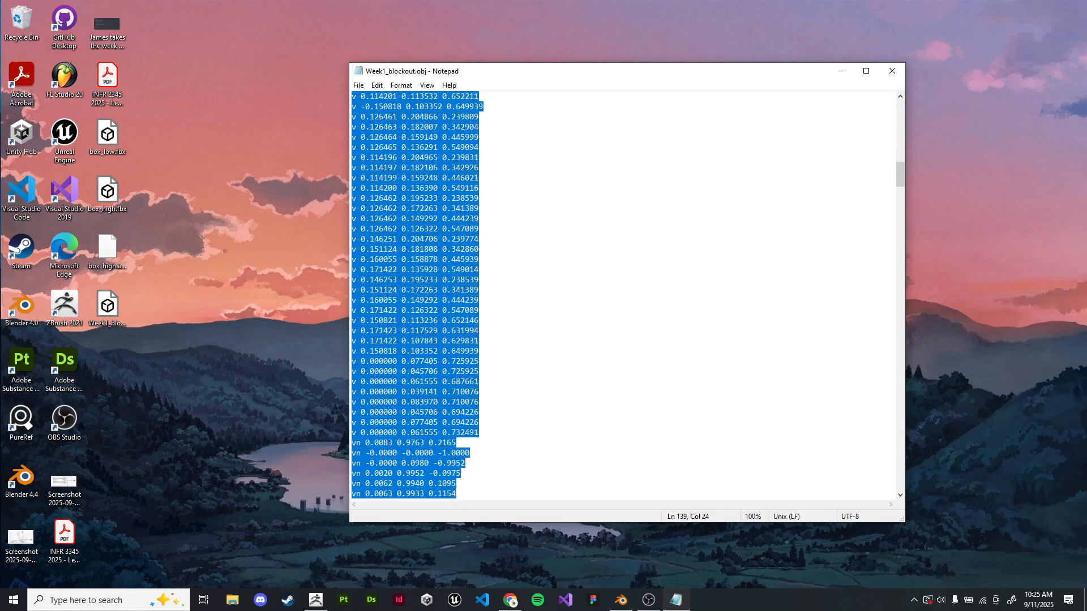
{"action": "scroll", "coordinate": [479, 396], "scroll_direction": "down", "scroll_amount": 5}
{"action": "left_click", "coordinate": [475, 371]}
{"action": "scroll", "coordinate": [476, 371], "scroll_direction": "down", "scroll_amount": 4}
{"action": "left_click_drag", "start_coordinate": [366, 167], "coordinate": [470, 504]}
{"action": "left_click", "coordinate": [465, 341]}
- Read through the texture coordinate (vt) lines of the OBJ file, highlighting a single UV entry
{"action": "scroll", "coordinate": [465, 341], "scroll_direction": "down", "scroll_amount": 10}
{"action": "scroll", "coordinate": [465, 341], "scroll_direction": "down", "scroll_amount": 20}
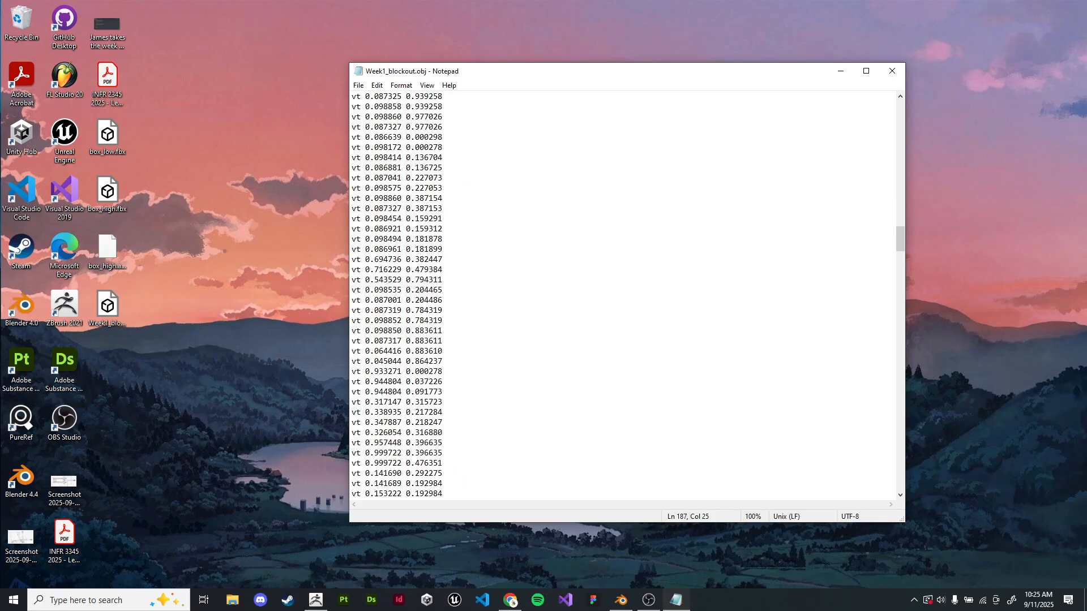
{"action": "scroll", "coordinate": [465, 341], "scroll_direction": "down", "scroll_amount": 15}
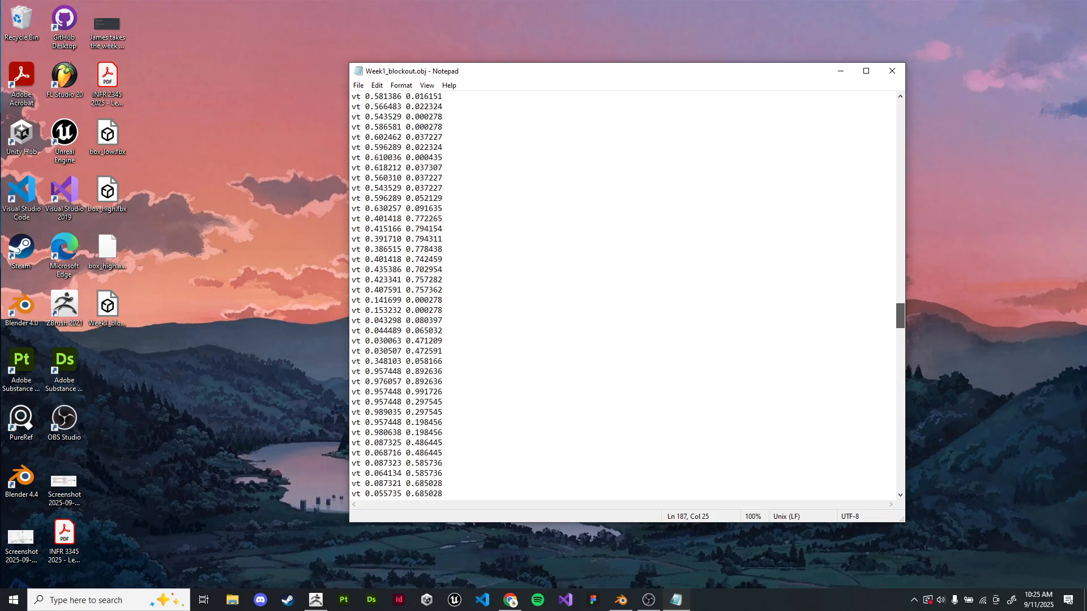
{"action": "scroll", "coordinate": [465, 341], "scroll_direction": "up", "scroll_amount": 20}
{"action": "scroll", "coordinate": [622, 294], "scroll_direction": "down", "scroll_amount": 9}
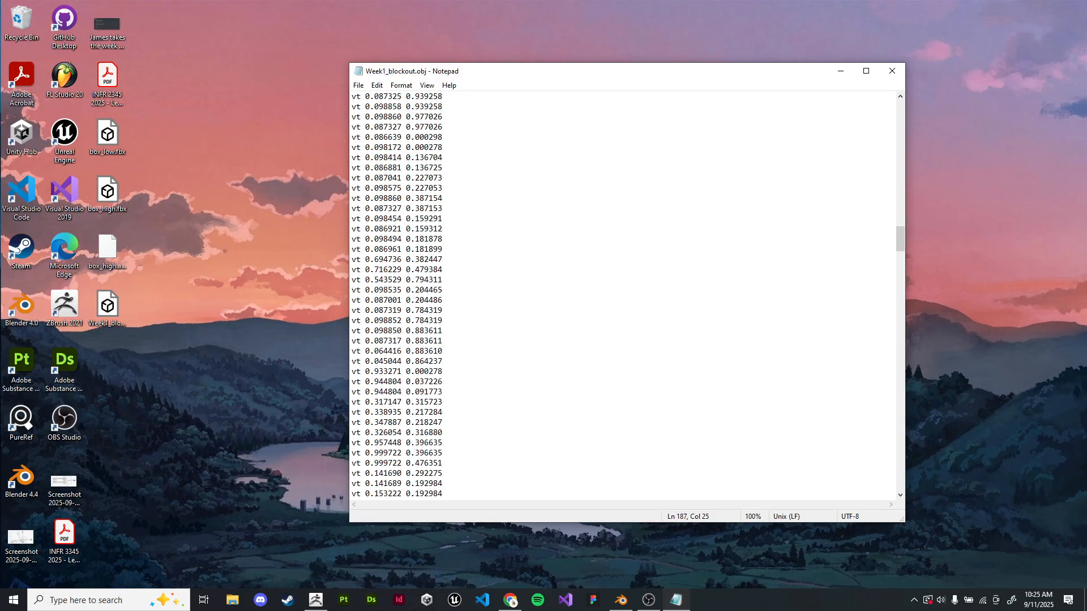
{"action": "left_click_drag", "start_coordinate": [352, 147], "coordinate": [442, 148]}
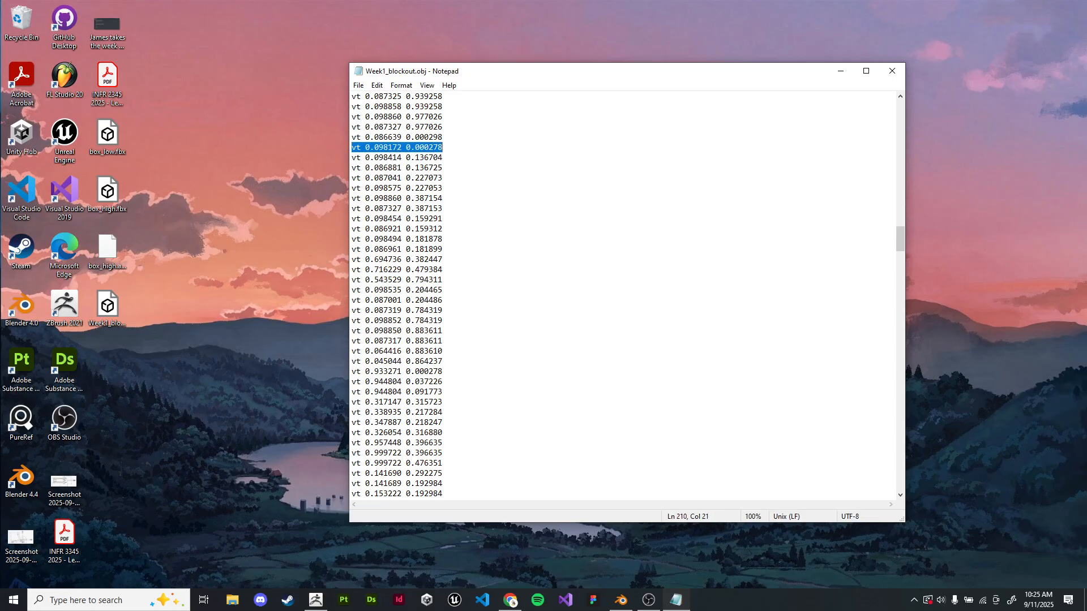
{"action": "key", "text": "Down"}
{"action": "scroll", "coordinate": [623, 294], "scroll_direction": "down", "scroll_amount": 15}
{"action": "scroll", "coordinate": [622, 294], "scroll_direction": "down", "scroll_amount": 20}
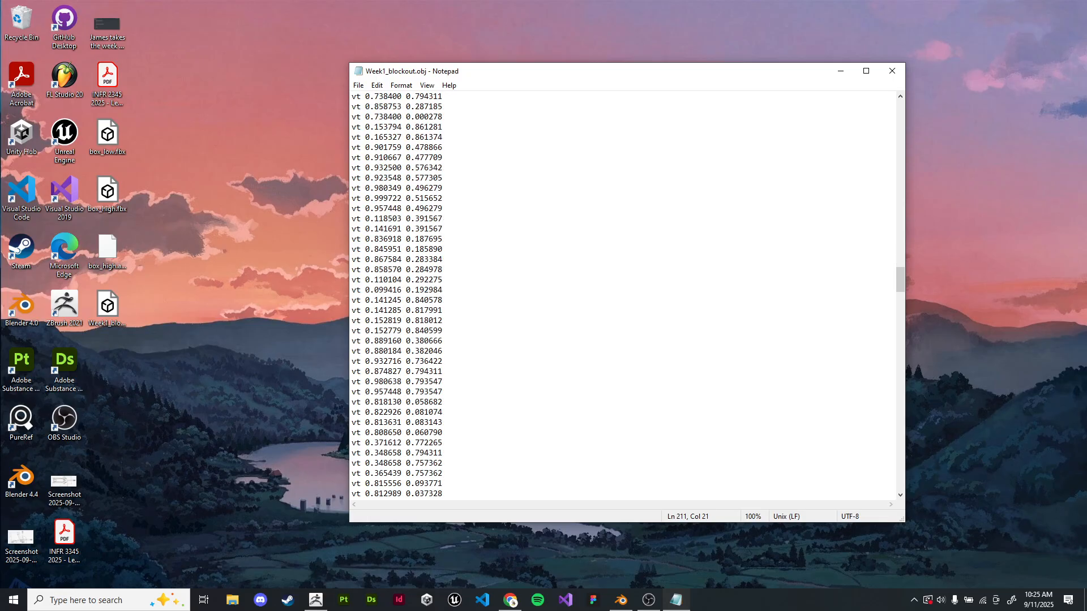
{"action": "scroll", "coordinate": [622, 294], "scroll_direction": "down", "scroll_amount": 20}
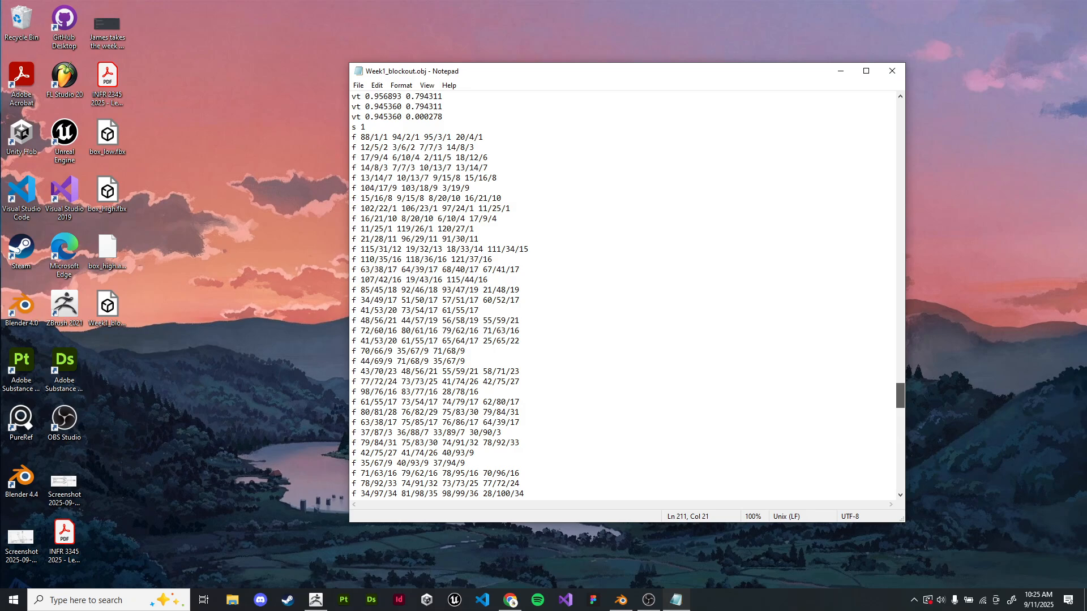
- Examine the face (f) lines through the end of the OBJ file, highlighting a block of them
{"action": "left_click_drag", "start_coordinate": [365, 127], "coordinate": [352, 127]}
{"action": "scroll", "coordinate": [622, 295], "scroll_direction": "down", "scroll_amount": 1}
{"action": "left_click", "coordinate": [528, 219]}
{"action": "left_click_drag", "start_coordinate": [519, 299], "coordinate": [351, 188]}
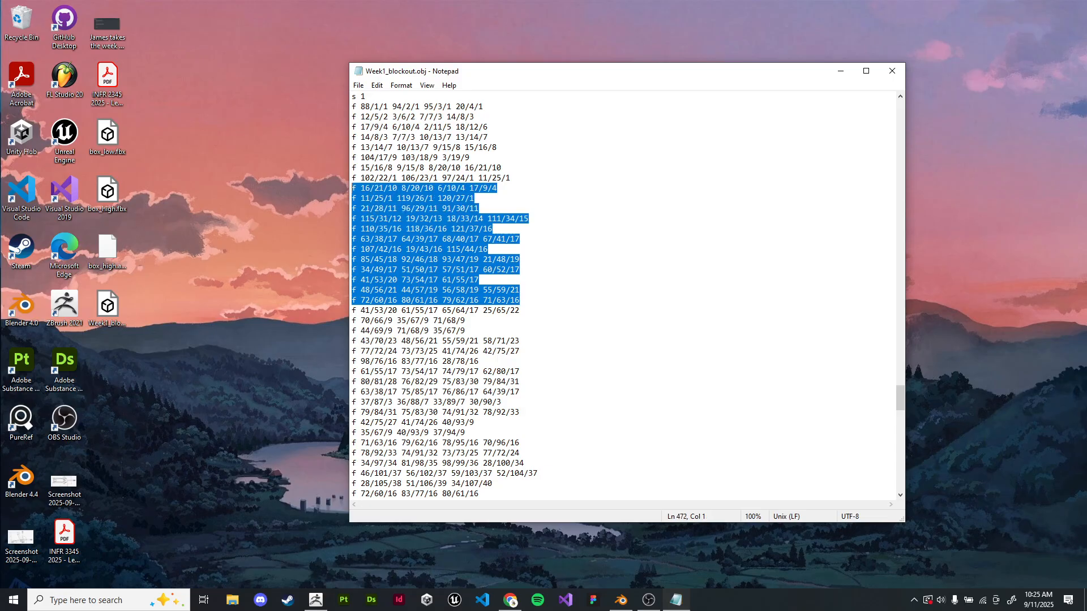
{"action": "scroll", "coordinate": [622, 294], "scroll_direction": "down", "scroll_amount": 5}
{"action": "scroll", "coordinate": [622, 294], "scroll_direction": "up", "scroll_amount": 4}
{"action": "left_click", "coordinate": [487, 269]}
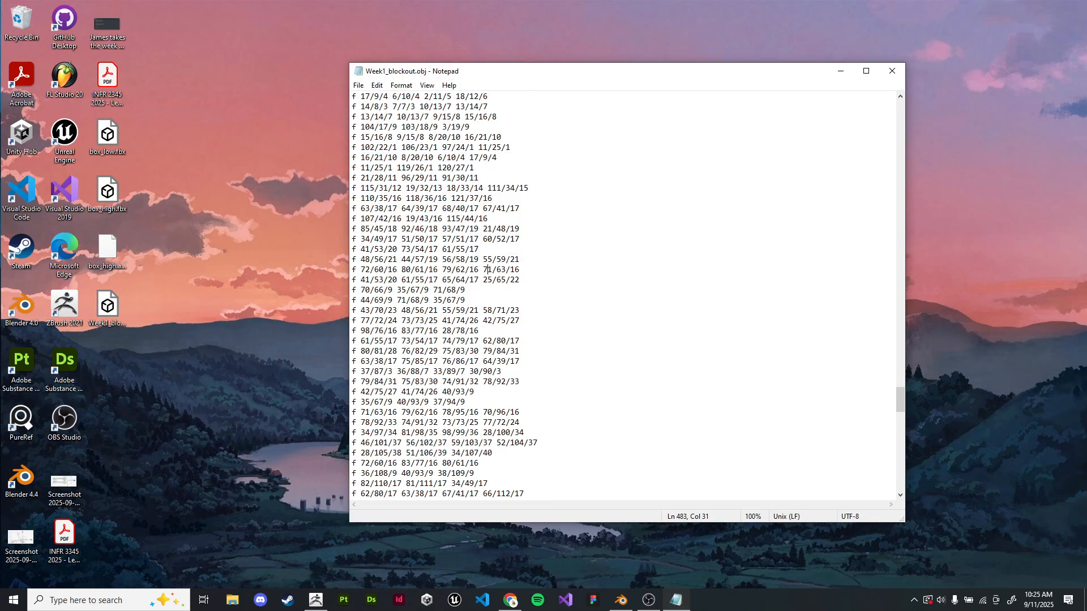
{"action": "double_click", "coordinate": [487, 269]}
{"action": "scroll", "coordinate": [622, 294], "scroll_direction": "down", "scroll_amount": 20}
{"action": "scroll", "coordinate": [623, 295], "scroll_direction": "up", "scroll_amount": 20}
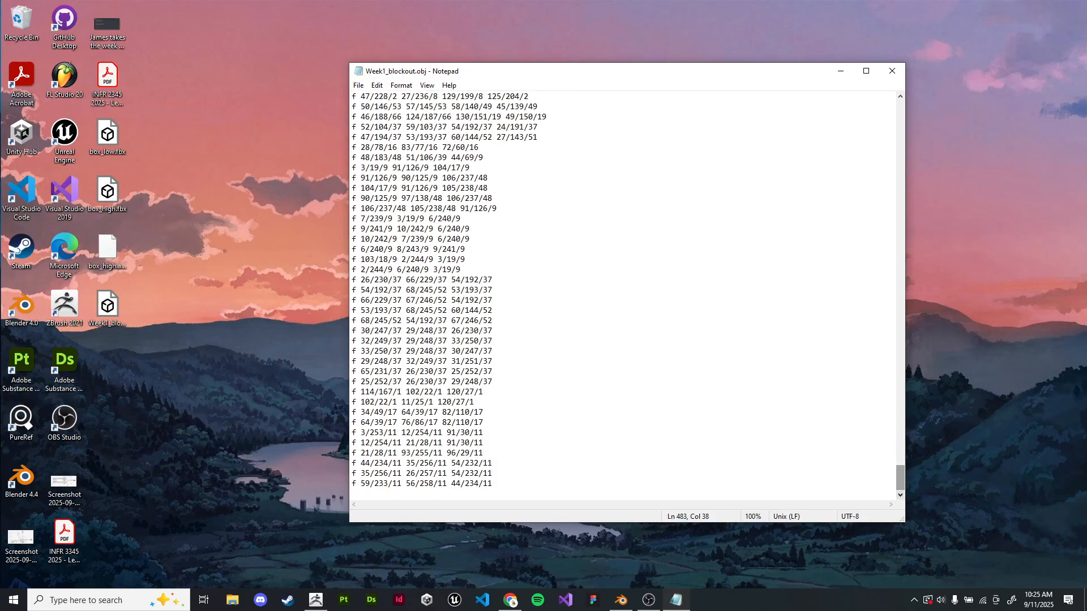
{"action": "scroll", "coordinate": [623, 294], "scroll_direction": "up", "scroll_amount": 20}
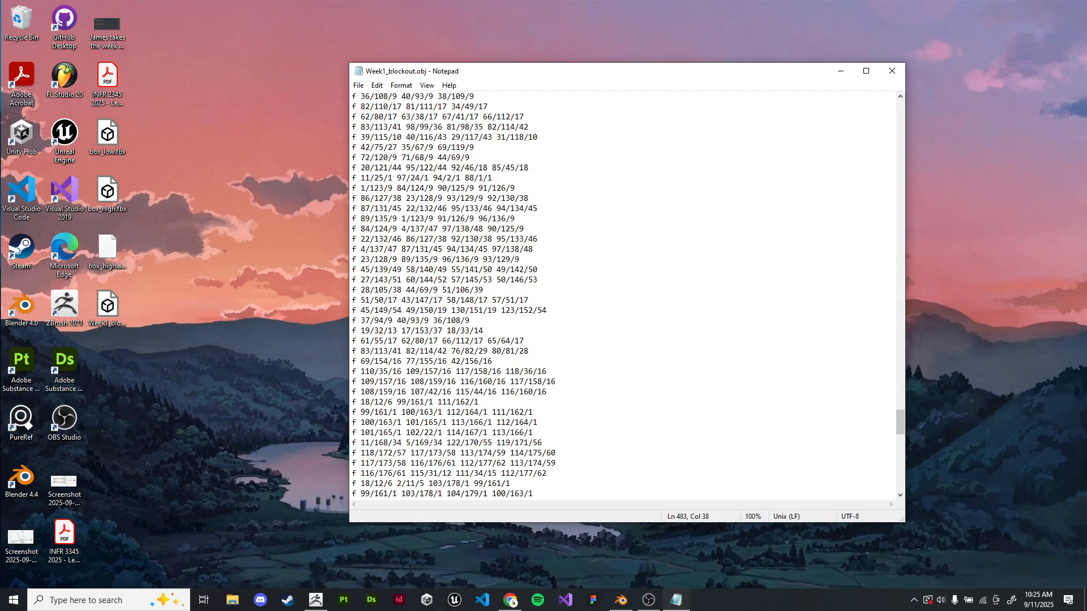
- Return to the start of the OBJ file and close Notepad
{"action": "left_click_drag", "start_coordinate": [900, 192], "coordinate": [900, 422]}
{"action": "left_click_drag", "start_coordinate": [623, 71], "coordinate": [600, 86]}
{"action": "scroll", "coordinate": [600, 311], "scroll_direction": "up", "scroll_amount": 20}
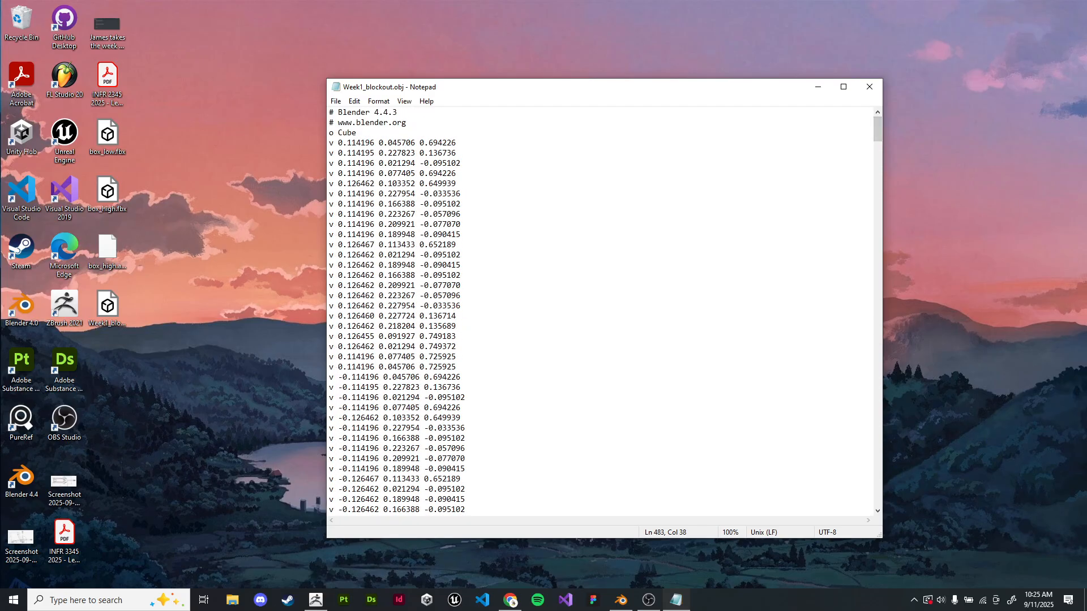
{"action": "left_click_drag", "start_coordinate": [600, 86], "coordinate": [580, 54]}
{"action": "left_click", "coordinate": [848, 55]}
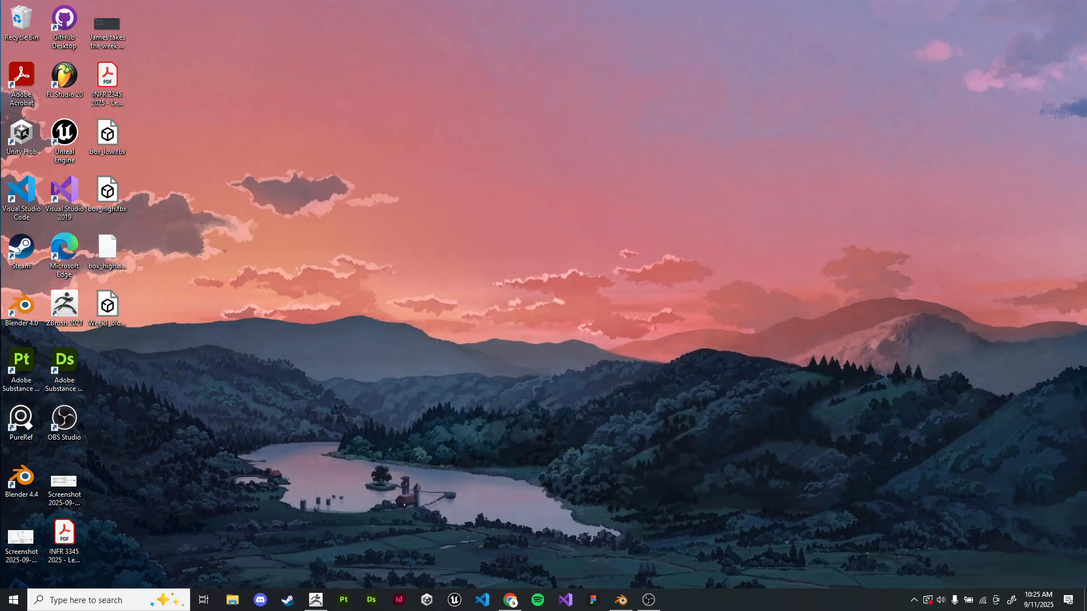
- Switch to ZBrush and load the Cube.ZPR sample project
{"action": "left_click", "coordinate": [621, 600]}
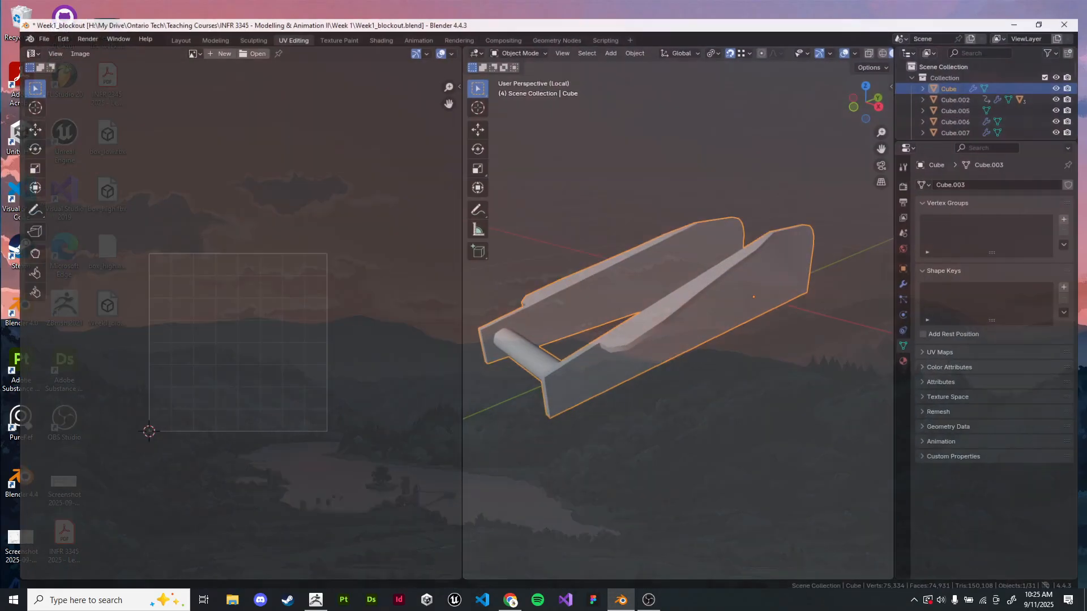
{"action": "left_click", "coordinate": [1021, 6]}
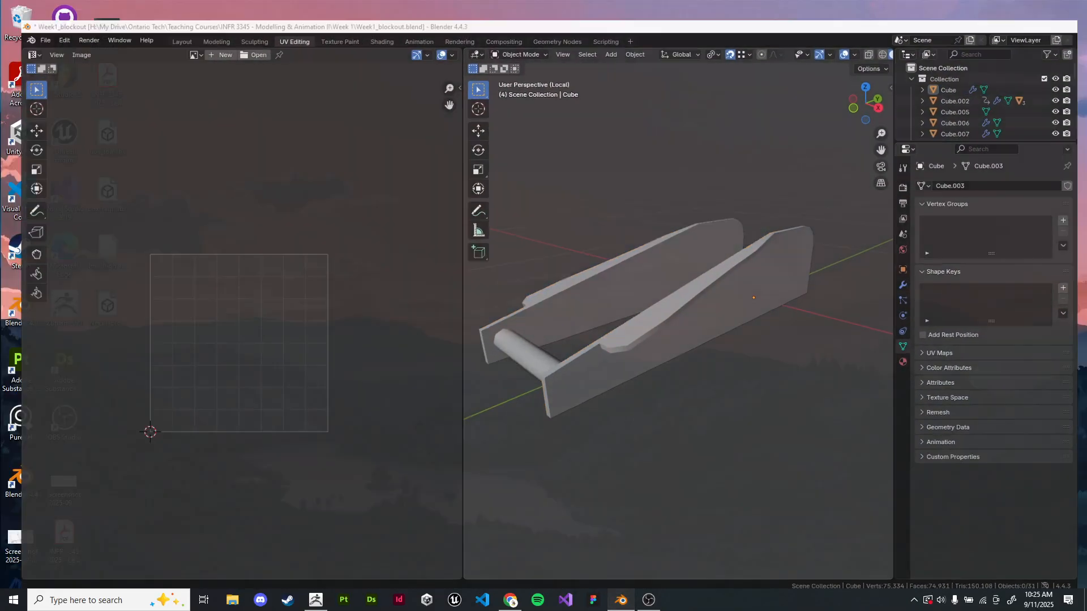
{"action": "left_click", "coordinate": [316, 600]}
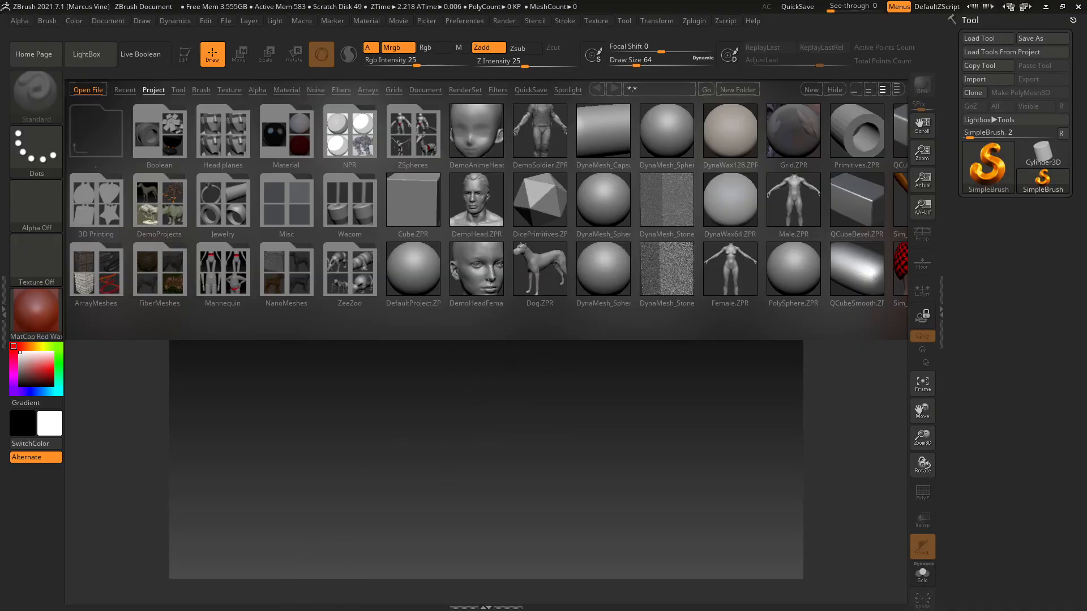
{"action": "left_click", "coordinate": [88, 90]}
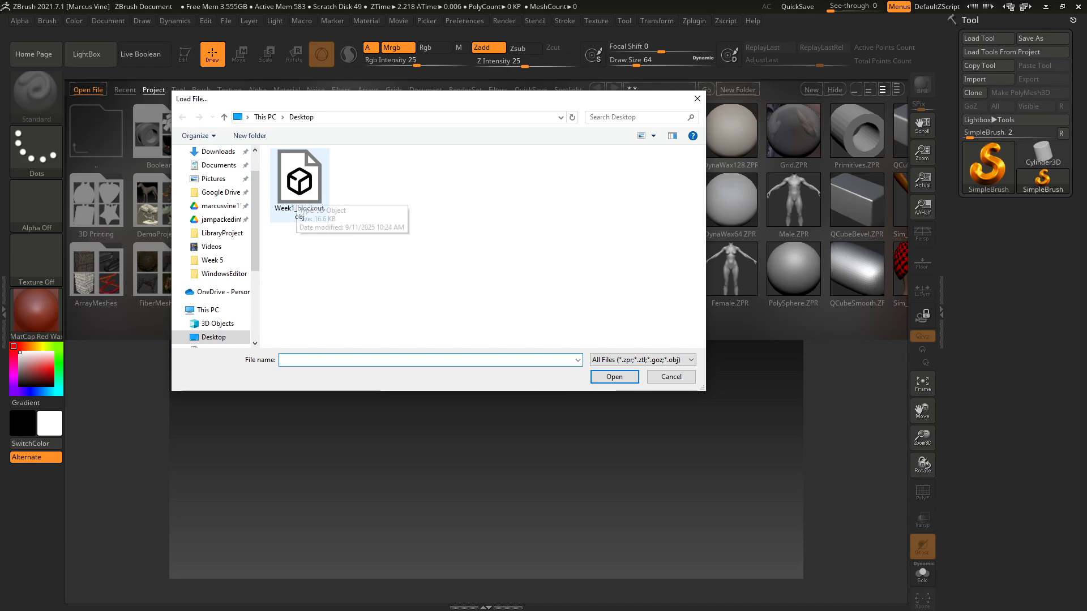
{"action": "left_click", "coordinate": [671, 376]}
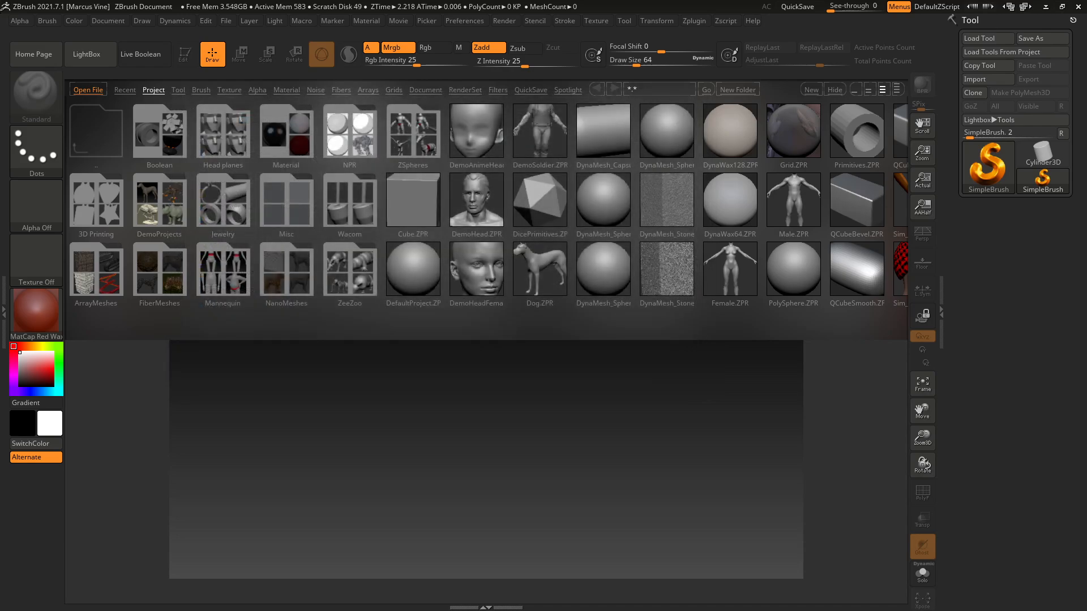
{"action": "left_click", "coordinate": [859, 381]}
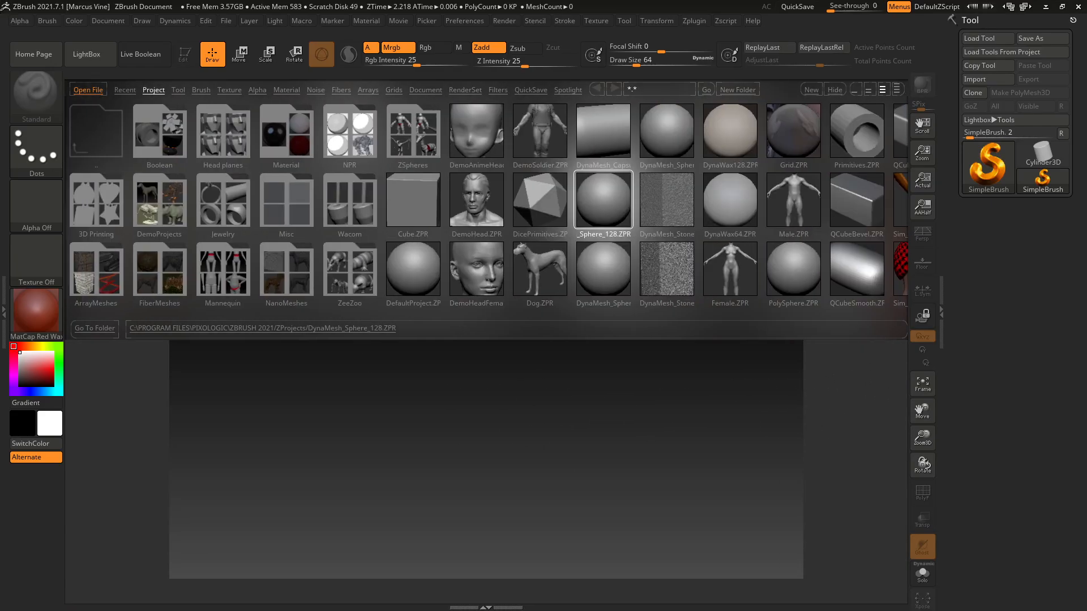
{"action": "double_click", "coordinate": [413, 200]}
{"action": "left_click", "coordinate": [585, 340]}
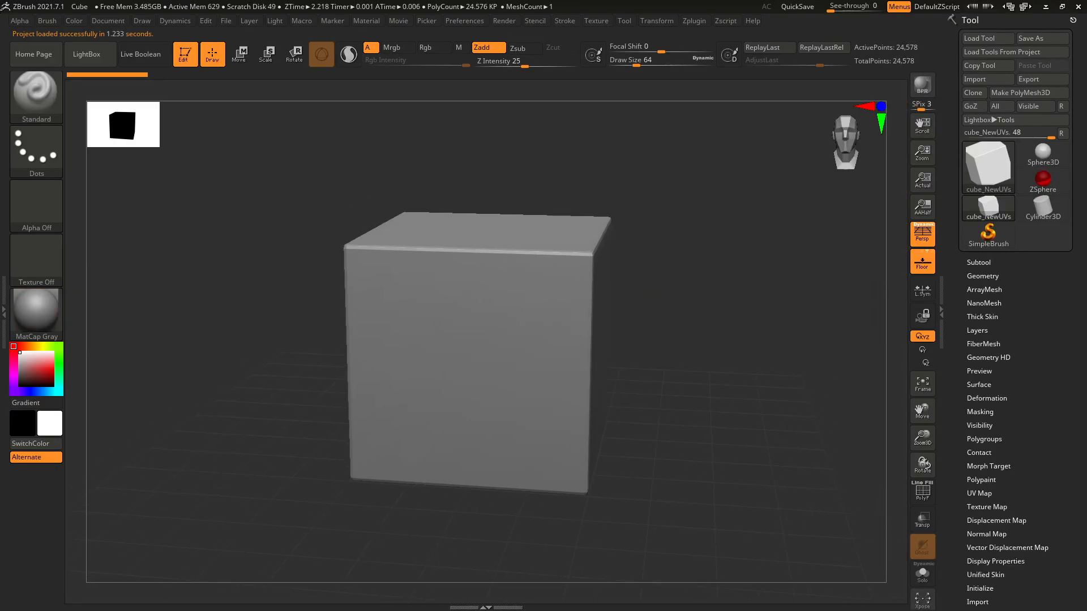
- Examine the cube from several angles by orbiting and tilting the view around it
{"action": "left_click_drag", "start_coordinate": [758, 286], "coordinate": [725, 309]}
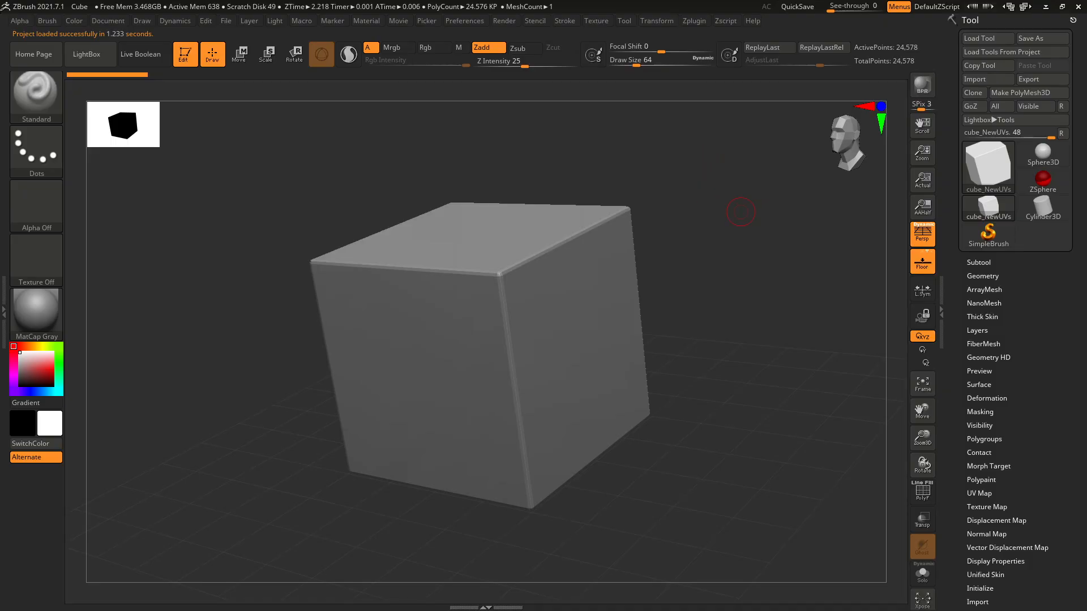
{"action": "left_click_drag", "start_coordinate": [738, 205], "coordinate": [708, 237]}
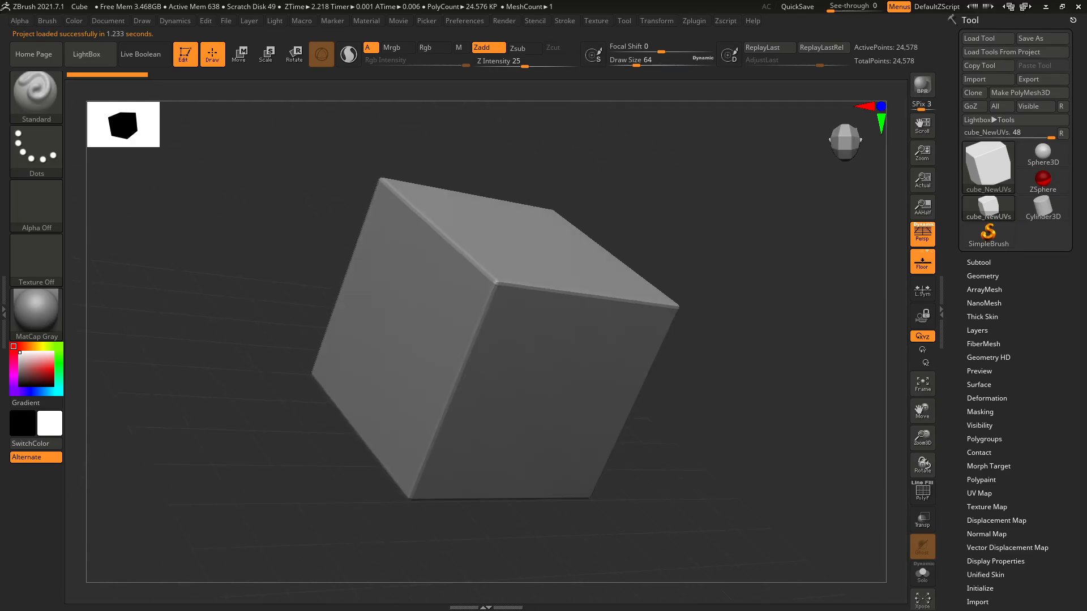
{"action": "left_click_drag", "start_coordinate": [804, 226], "coordinate": [747, 223]}
{"action": "scroll", "coordinate": [1013, 261], "scroll_direction": "down", "scroll_amount": 7}
{"action": "scroll", "coordinate": [1013, 260], "scroll_direction": "up", "scroll_amount": 7}
{"action": "left_click_drag", "start_coordinate": [668, 256], "coordinate": [692, 259]}
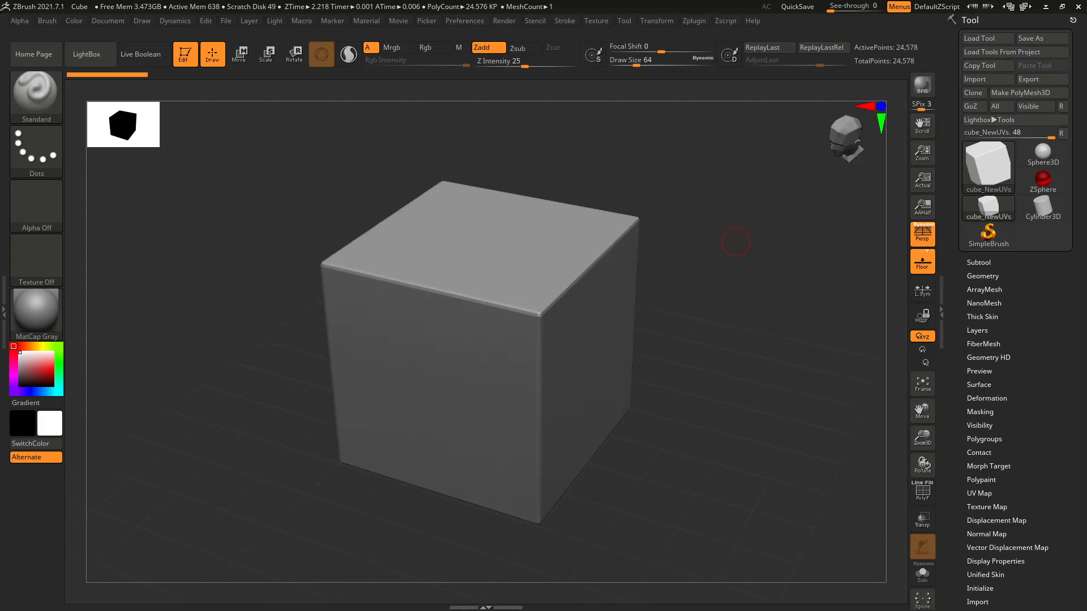
{"action": "mouse_move", "coordinate": [743, 231]}
{"action": "left_mouse_down"}
{"action": "mouse_move", "coordinate": [761, 230]}
{"action": "mouse_move", "coordinate": [691, 234]}
{"action": "mouse_move", "coordinate": [708, 230]}
{"action": "mouse_move", "coordinate": [716, 249]}
{"action": "mouse_move", "coordinate": [740, 241]}
{"action": "mouse_move", "coordinate": [730, 239]}
{"action": "left_mouse_up"}
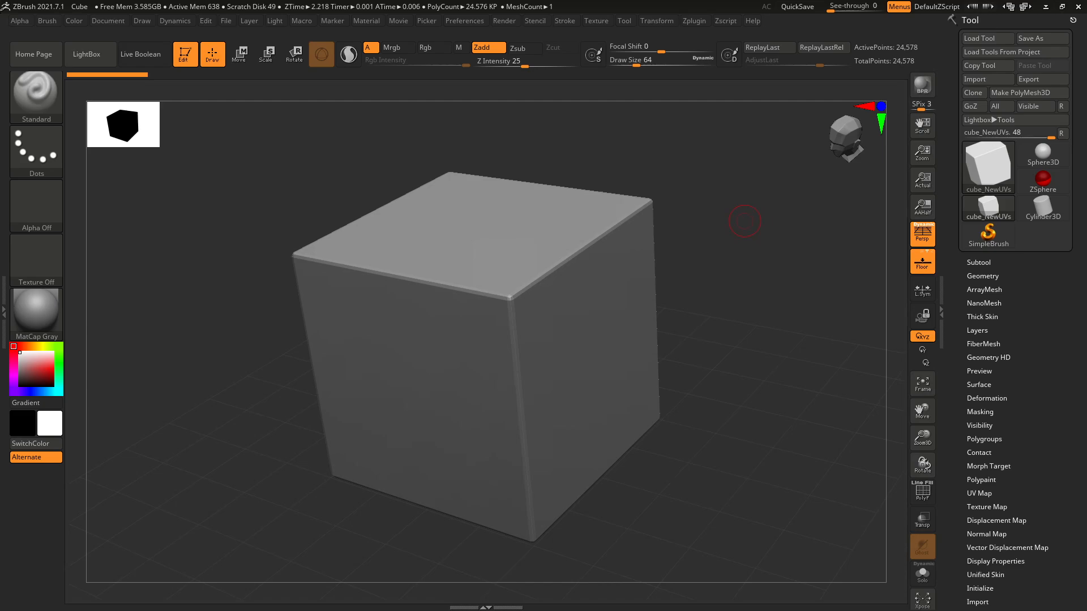
- Look through the cube tool's ArrayMesh and NanoMesh settings, and expand its Subtool list
{"action": "scroll", "coordinate": [1016, 282], "scroll_direction": "down", "scroll_amount": 3}
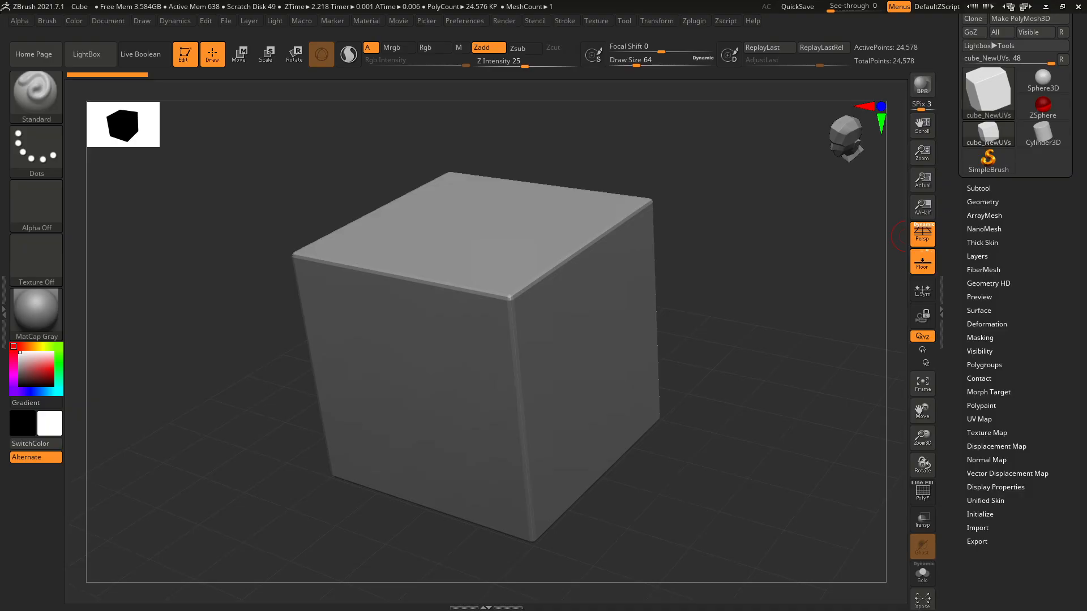
{"action": "left_click", "coordinate": [978, 188]}
{"action": "scroll", "coordinate": [1016, 353], "scroll_direction": "down", "scroll_amount": 10}
{"action": "left_click", "coordinate": [982, 207]}
{"action": "left_click", "coordinate": [984, 367]}
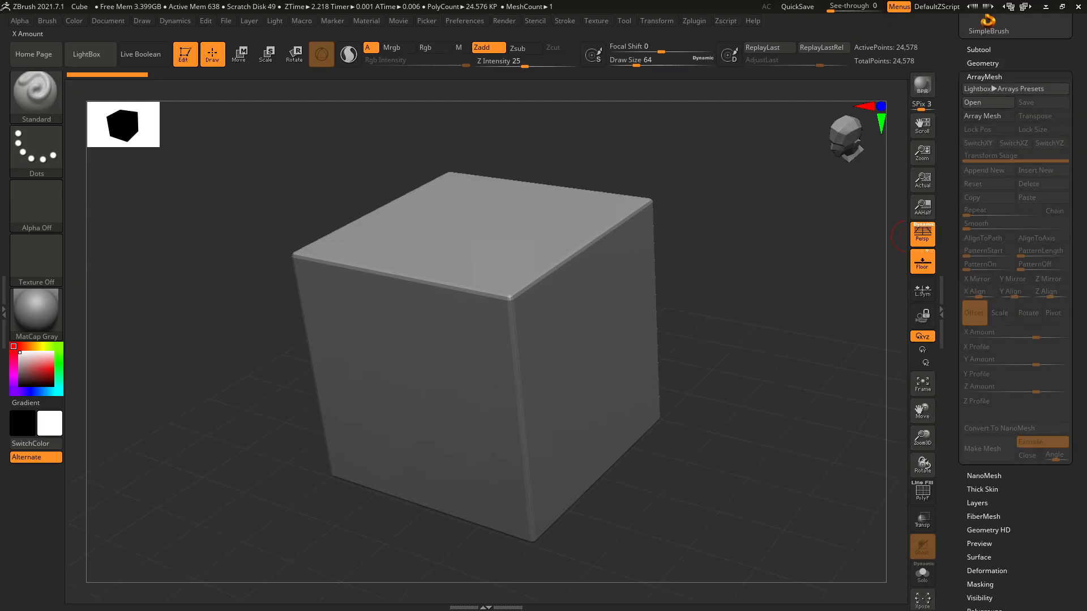
{"action": "left_click", "coordinate": [984, 476]}
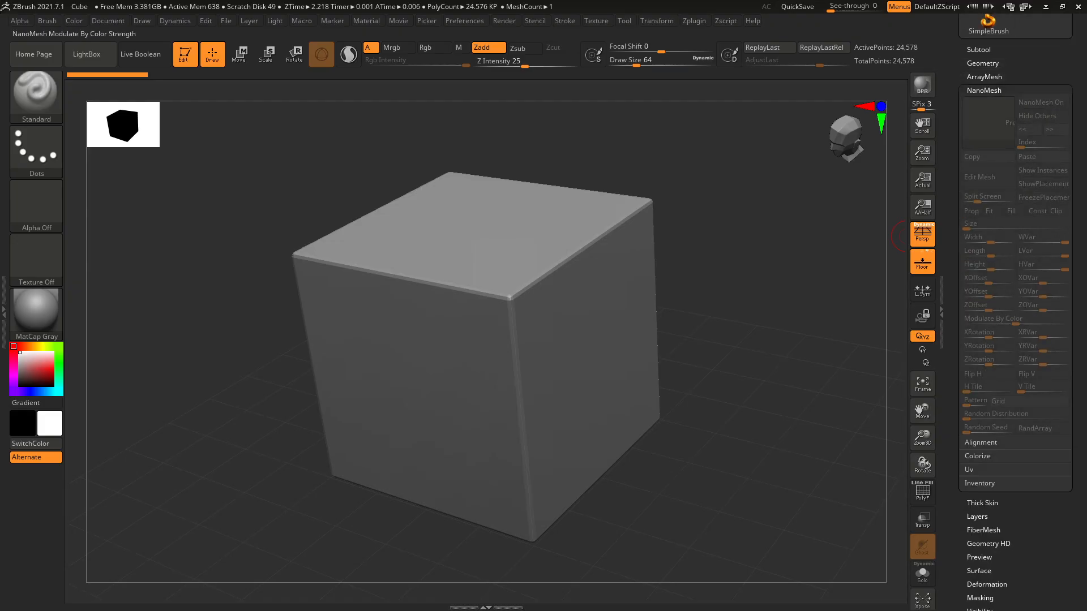
{"action": "left_click", "coordinate": [983, 90]}
{"action": "scroll", "coordinate": [984, 90], "scroll_direction": "up", "scroll_amount": 5}
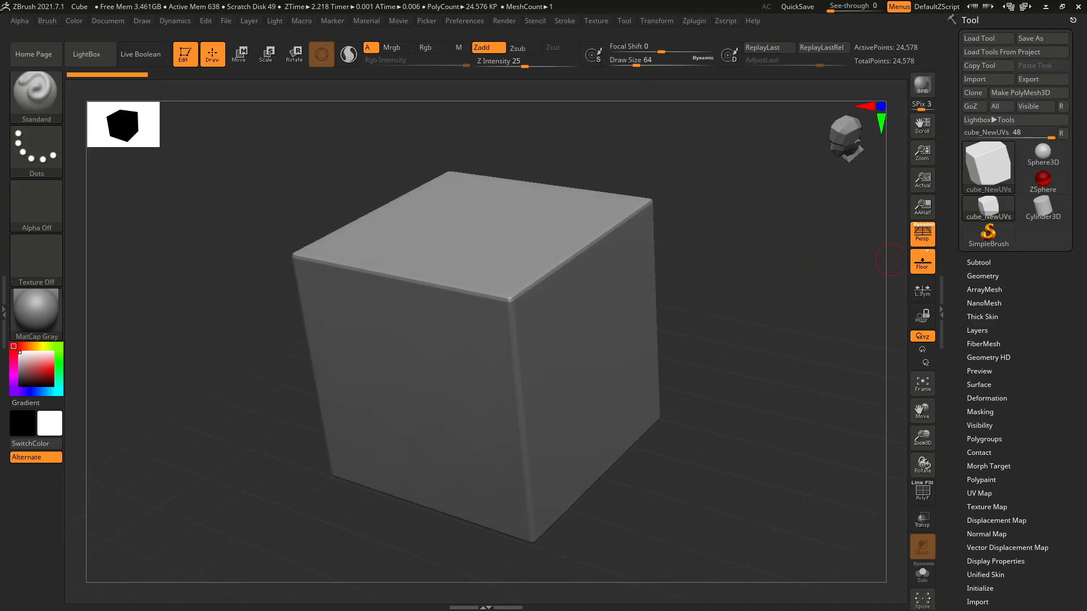
{"action": "left_click", "coordinate": [978, 262]}
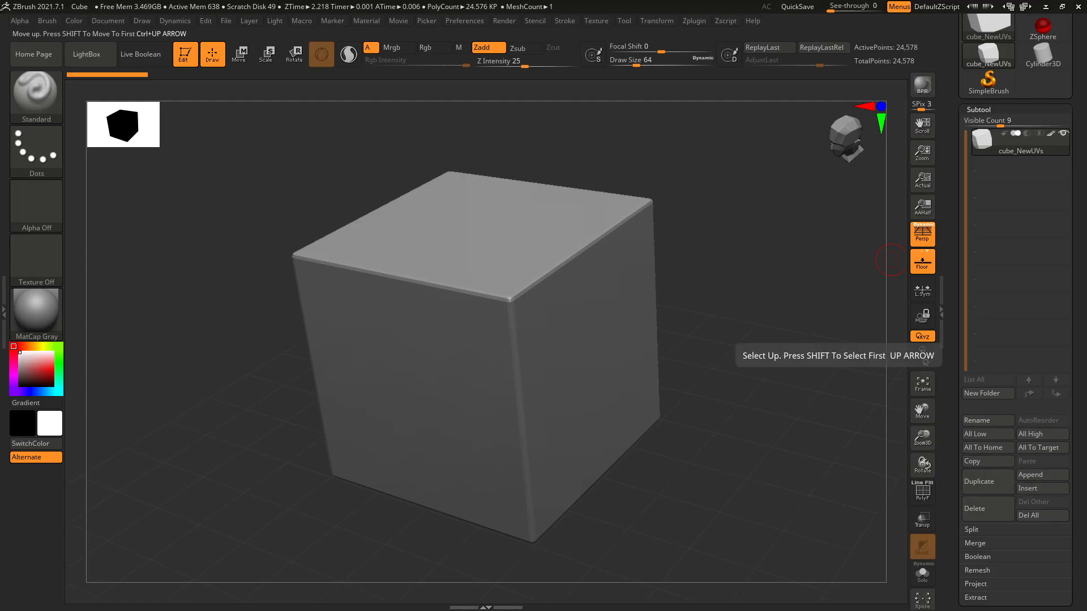
- Append a Cone3D mesh as a new subtool alongside the cube
{"action": "scroll", "coordinate": [1015, 396], "scroll_direction": "down", "scroll_amount": 3}
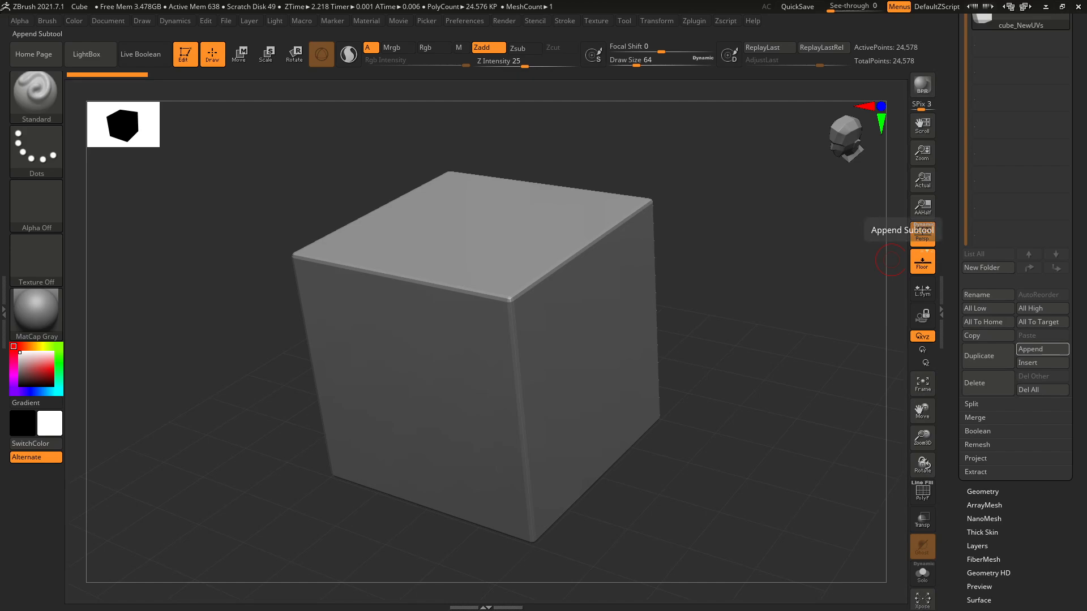
{"action": "left_click", "coordinate": [1041, 349]}
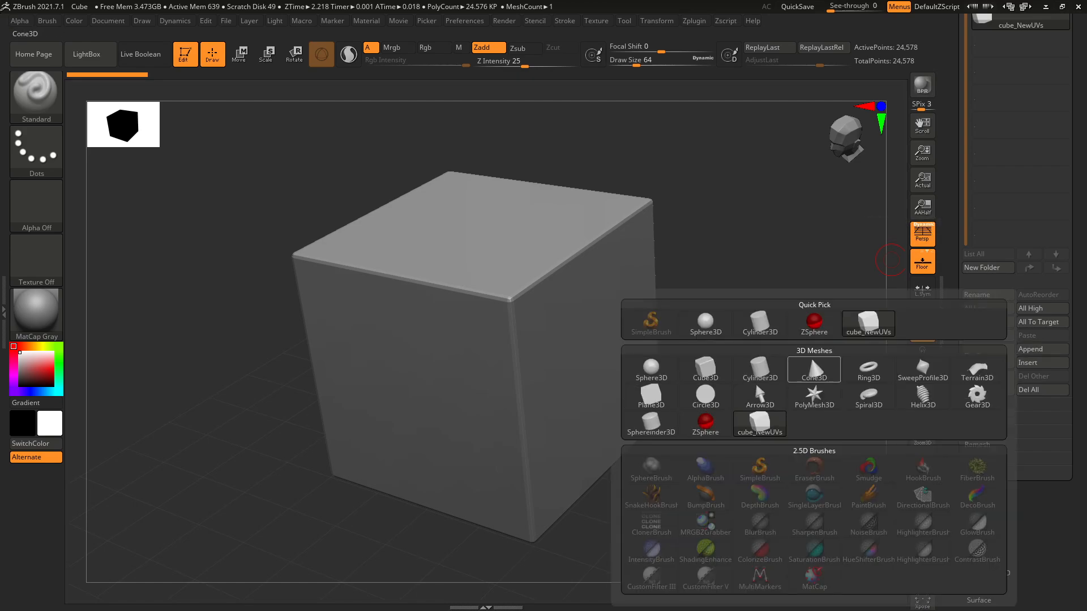
{"action": "left_click", "coordinate": [814, 369]}
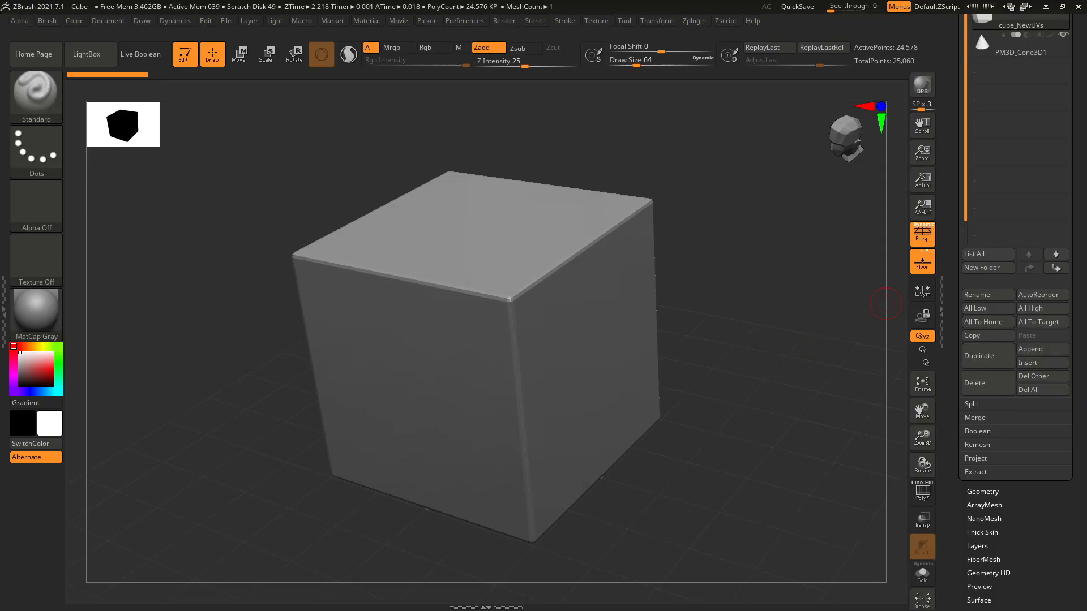
- Select the cone subtool, try raising it above the cube, and undo the move
{"action": "left_click", "coordinate": [975, 32]}
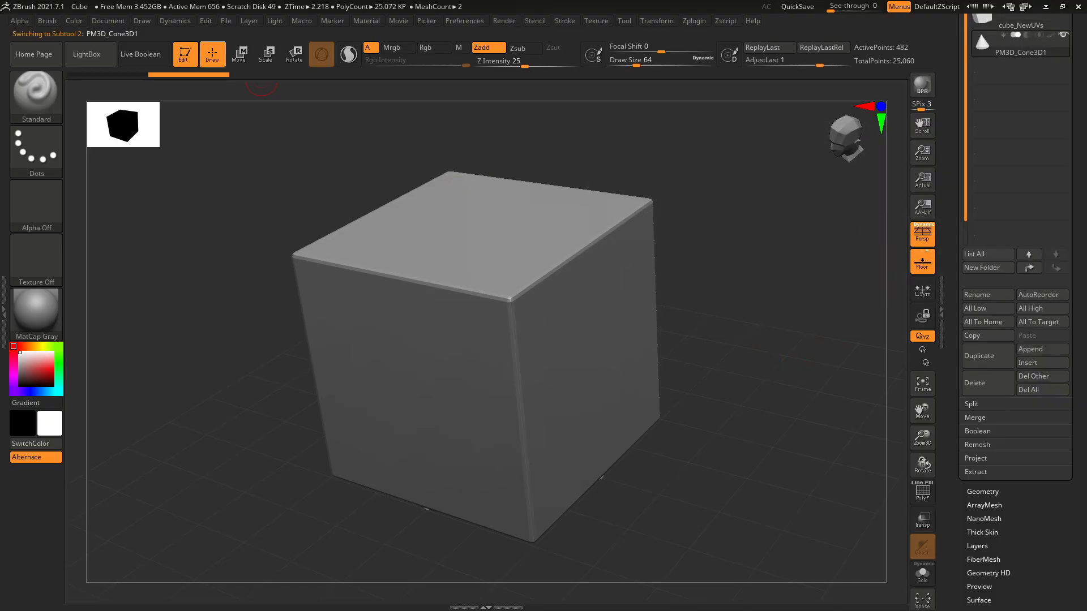
{"action": "left_click", "coordinate": [240, 55]}
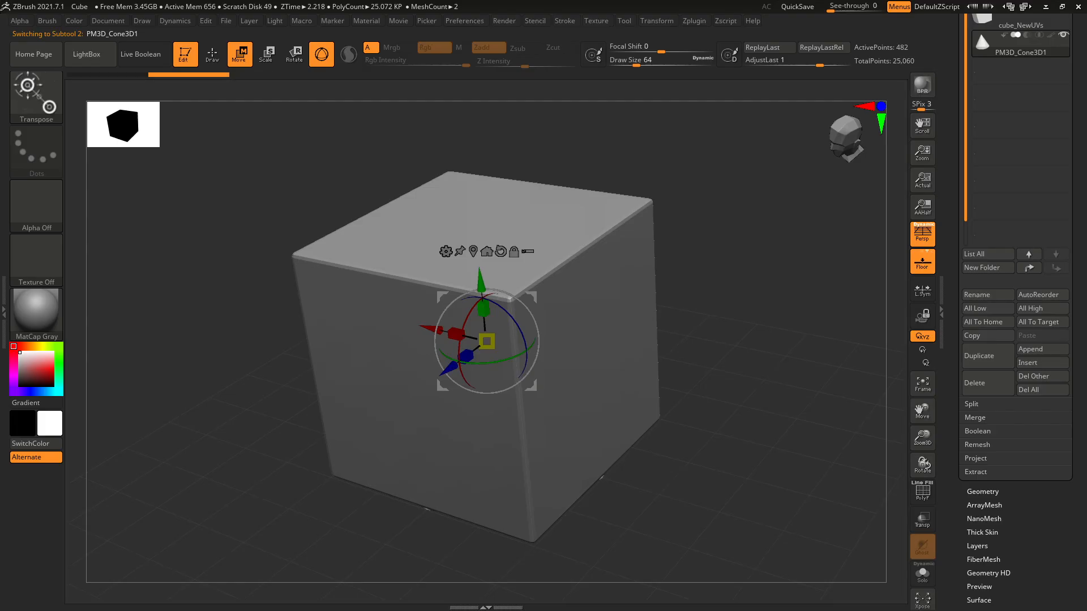
{"action": "left_click_drag", "start_coordinate": [479, 280], "coordinate": [454, 35]}
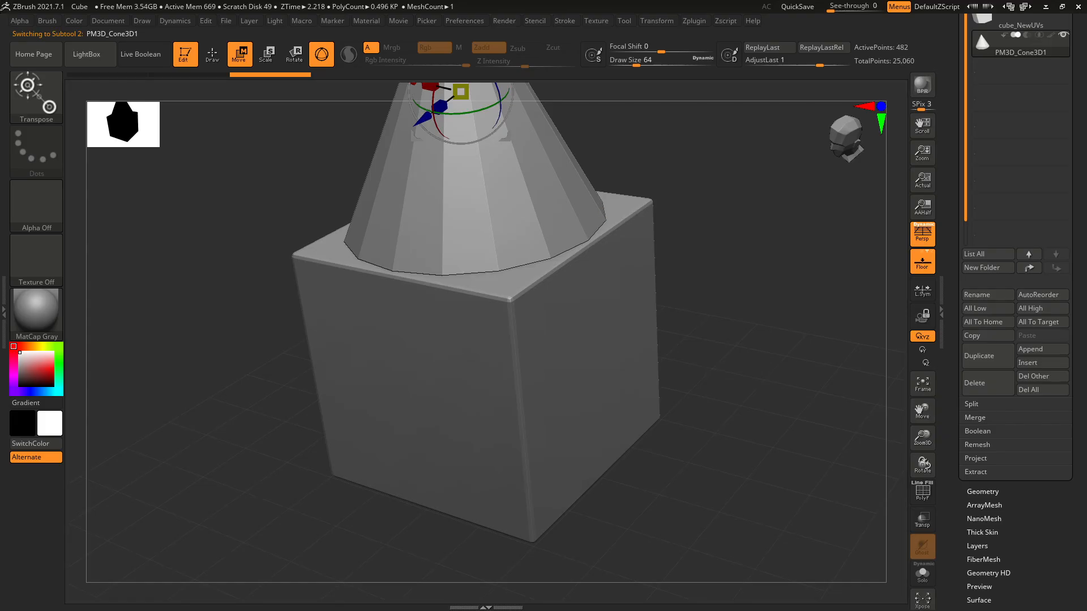
{"action": "left_click_drag", "start_coordinate": [497, 129], "coordinate": [430, 135]}
{"action": "key", "text": "ctrl+z"}
{"action": "key", "text": "ctrl+z"}
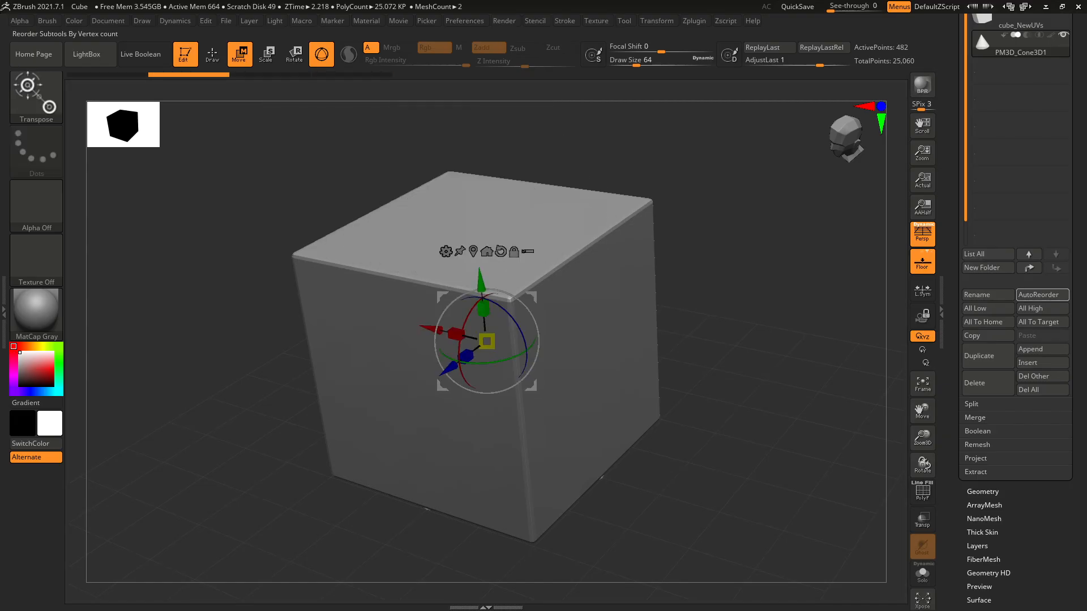
{"action": "scroll", "coordinate": [1013, 340], "scroll_direction": "down", "scroll_amount": 1}
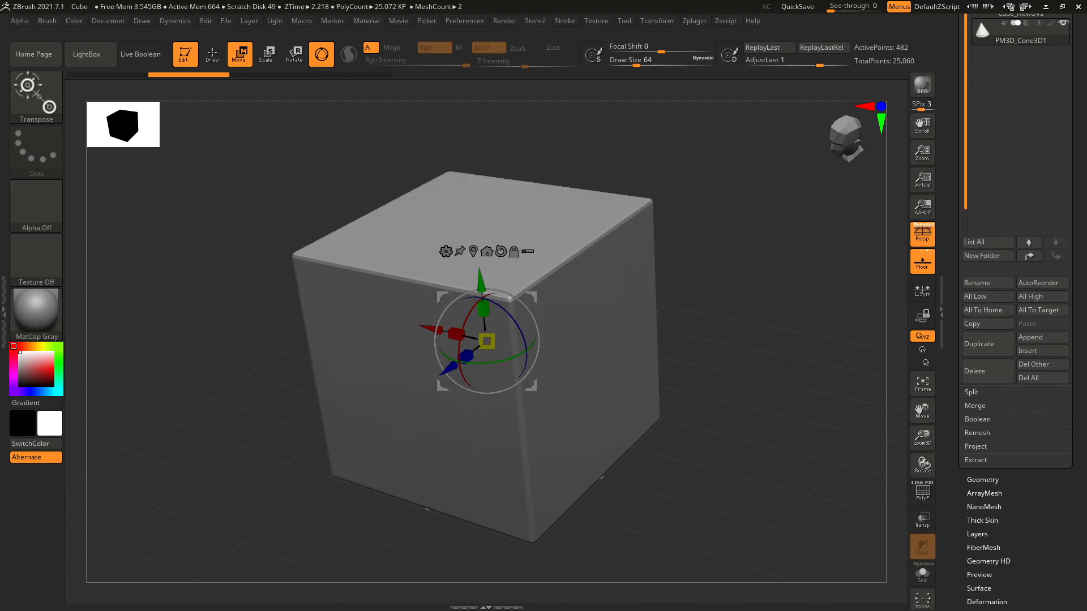
{"action": "left_click", "coordinate": [1042, 350]}
{"action": "scroll", "coordinate": [976, 17], "scroll_direction": "down", "scroll_amount": 1}
{"action": "scroll", "coordinate": [1015, 339], "scroll_direction": "down", "scroll_amount": 3}
{"action": "left_click", "coordinate": [982, 428]}
{"action": "scroll", "coordinate": [1015, 340], "scroll_direction": "up", "scroll_amount": 6}
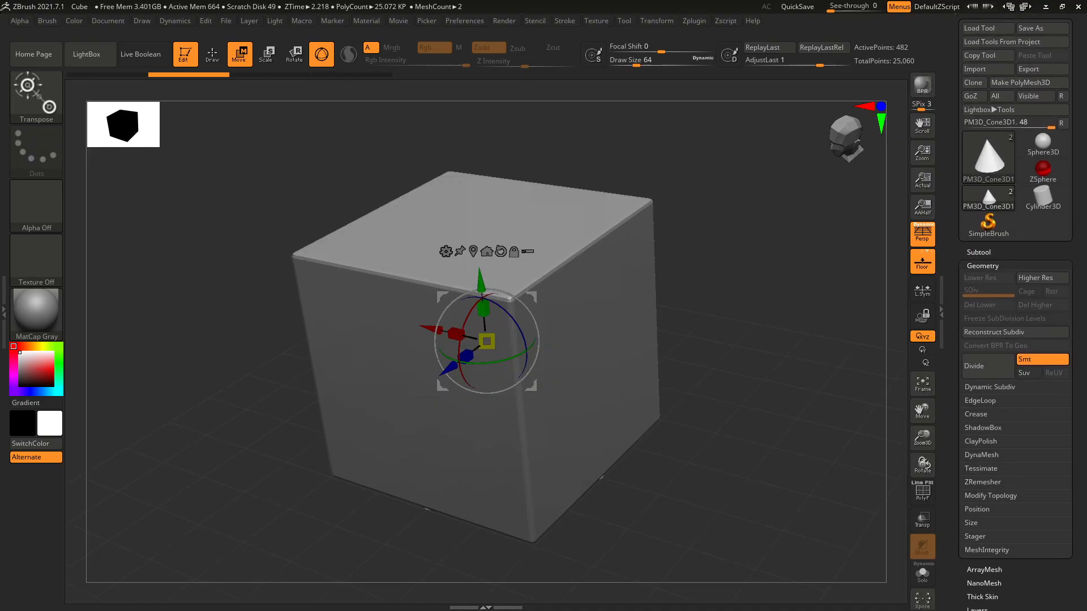
{"action": "scroll", "coordinate": [988, 164], "scroll_direction": "up", "scroll_amount": 1}
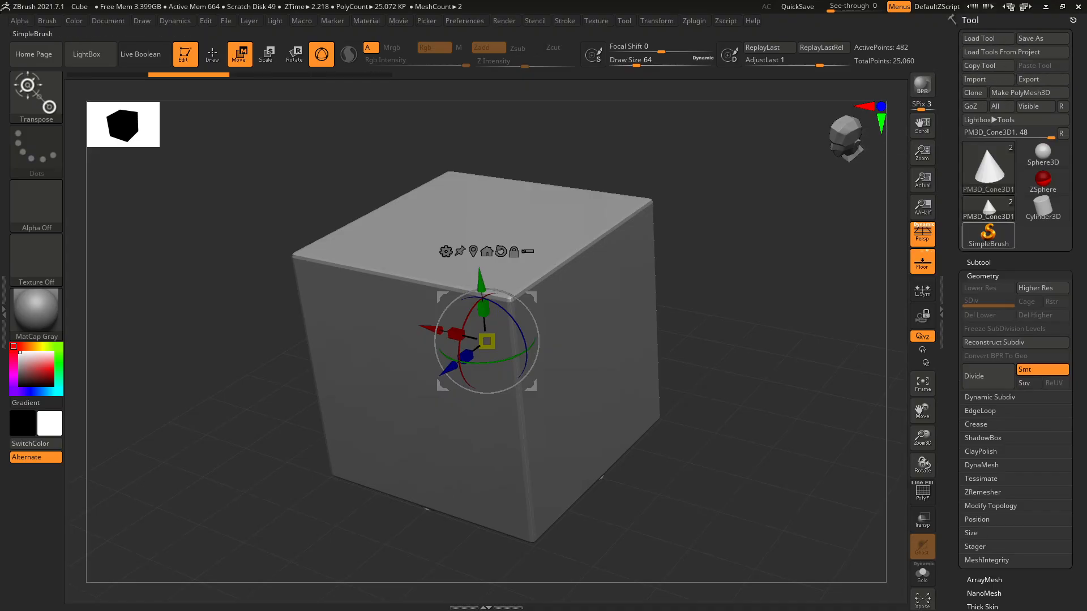
- Delete the cone and cube subtools from the subtool list
{"action": "left_click", "coordinate": [978, 262]}
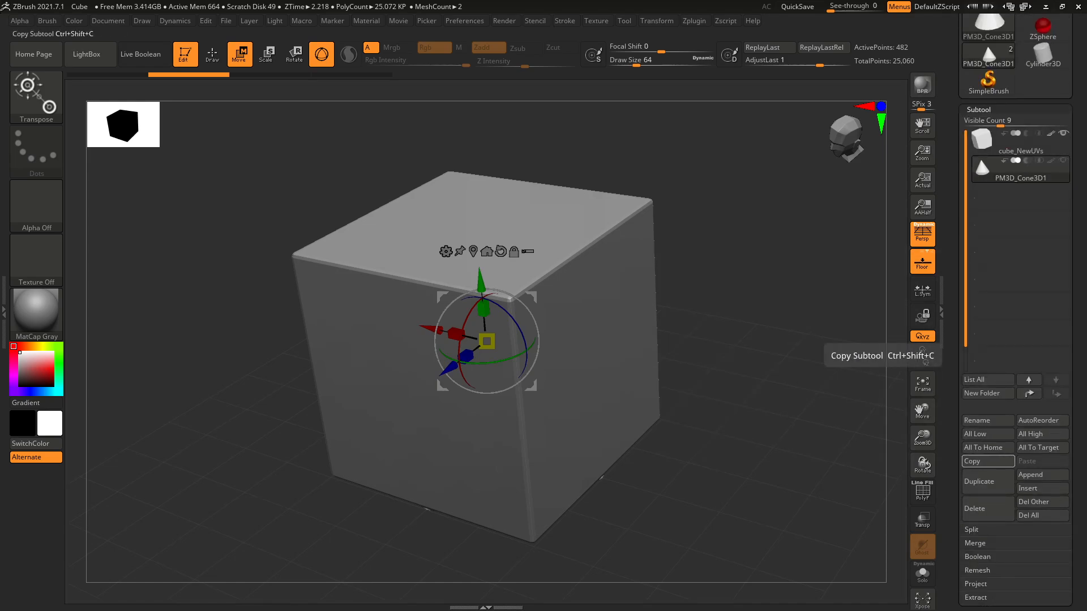
{"action": "left_click", "coordinate": [974, 509]}
{"action": "left_click", "coordinate": [883, 540]}
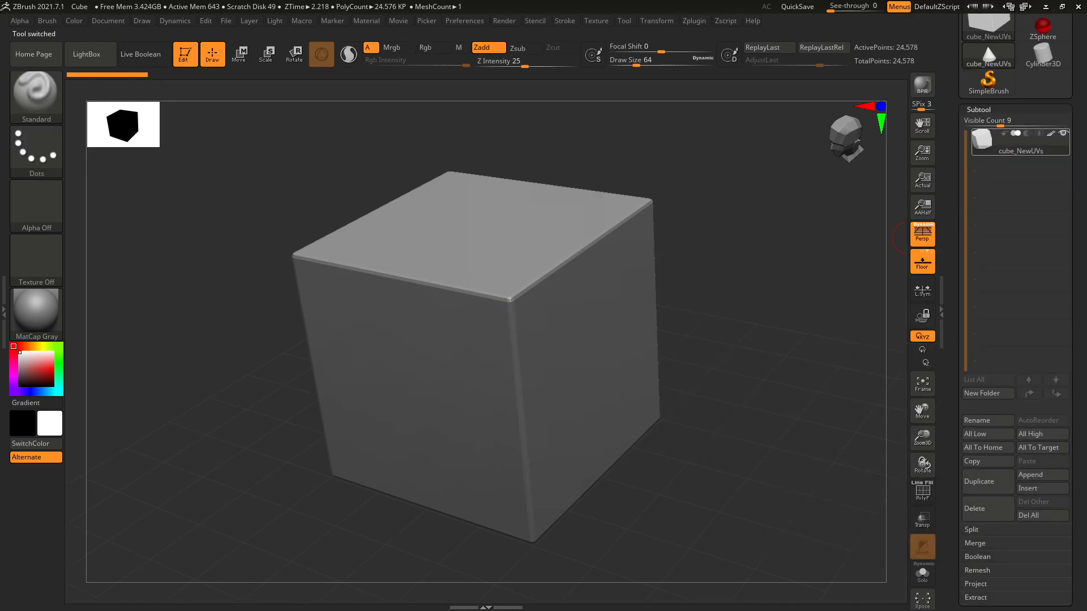
{"action": "left_click", "coordinate": [975, 508]}
{"action": "left_click", "coordinate": [883, 533]}
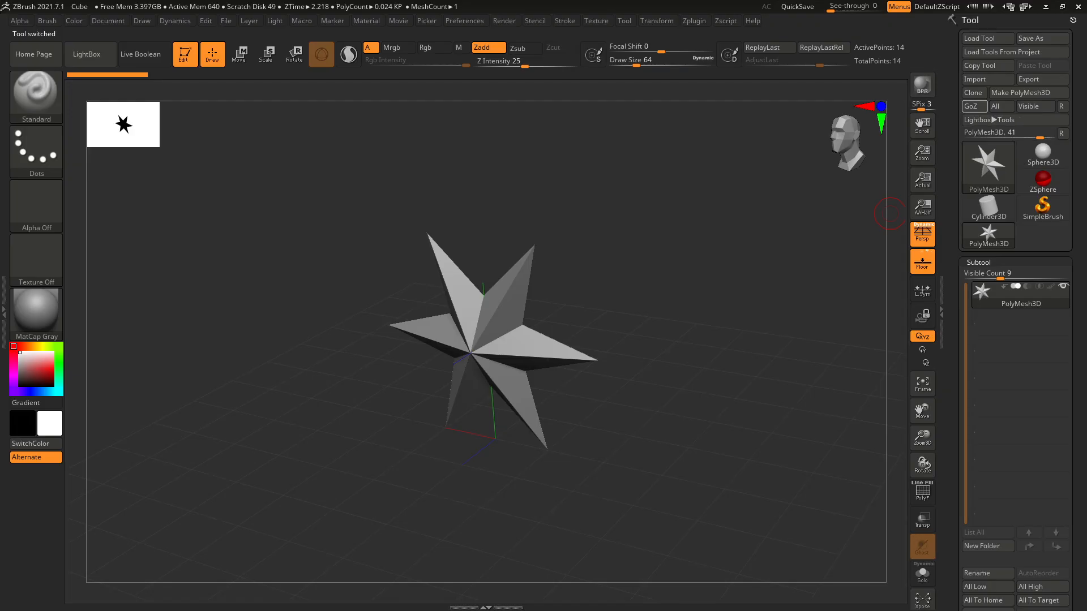
- Import Week1_blockout.obj from the Desktop and turn on the PolyFrame display to show its wireframe
{"action": "left_click", "coordinate": [979, 79]}
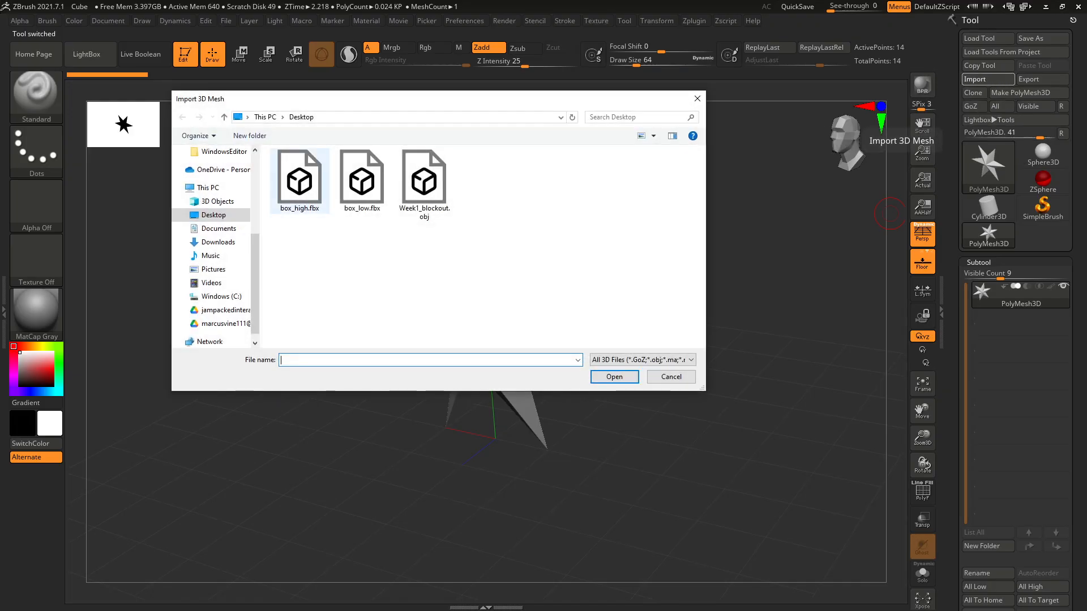
{"action": "left_click", "coordinate": [423, 178]}
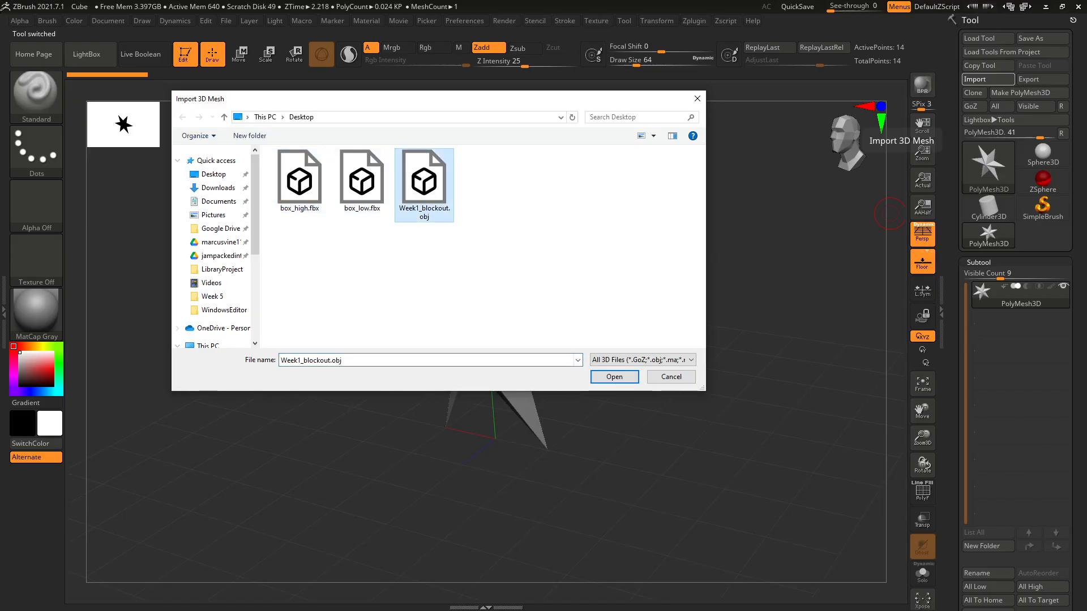
{"action": "left_click", "coordinate": [614, 376]}
{"action": "right_click_drag", "start_coordinate": [643, 346], "coordinate": [790, 370], "text": "ctrl"}
{"action": "key", "text": "shift+f"}
{"action": "key", "text": "shift+f"}
{"action": "key", "text": "shift+f"}
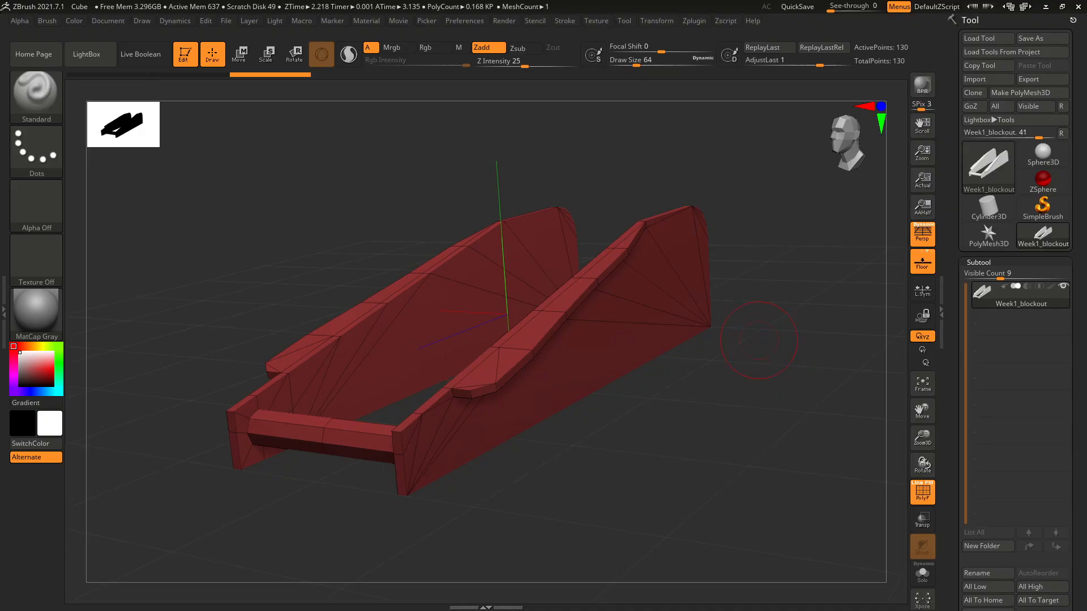
{"action": "mouse_move", "coordinate": [778, 353]}
{"action": "right_mouse_down"}
{"action": "mouse_move", "coordinate": [804, 317]}
{"action": "mouse_move", "coordinate": [776, 352]}
{"action": "mouse_move", "coordinate": [727, 328]}
{"action": "mouse_move", "coordinate": [781, 349]}
{"action": "mouse_move", "coordinate": [771, 338]}
{"action": "mouse_move", "coordinate": [798, 289]}
{"action": "mouse_move", "coordinate": [794, 301]}
{"action": "right_mouse_up"}
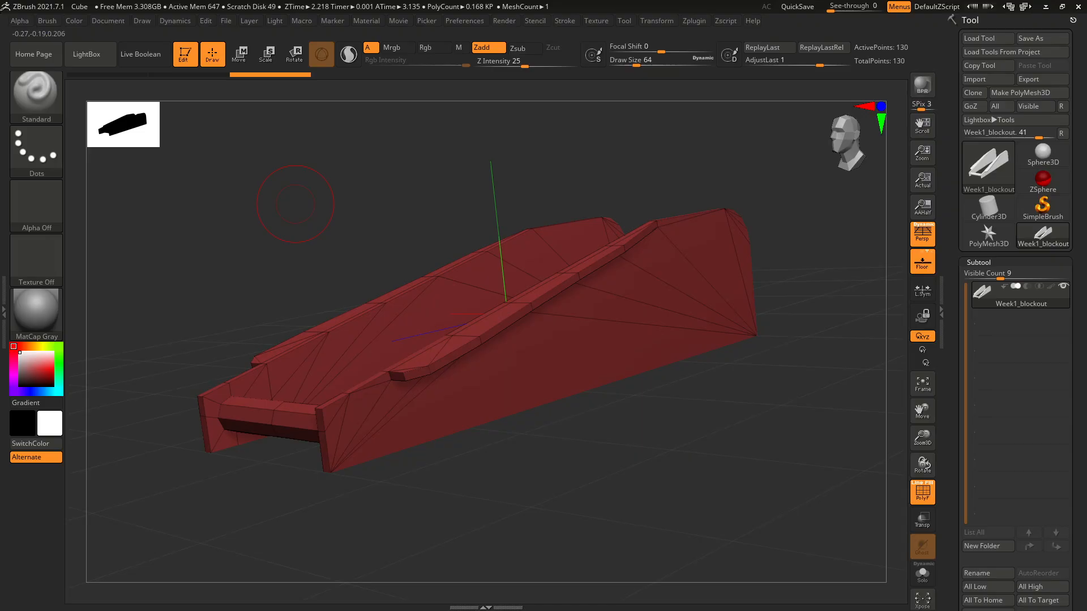
{"action": "left_click", "coordinate": [205, 21]}
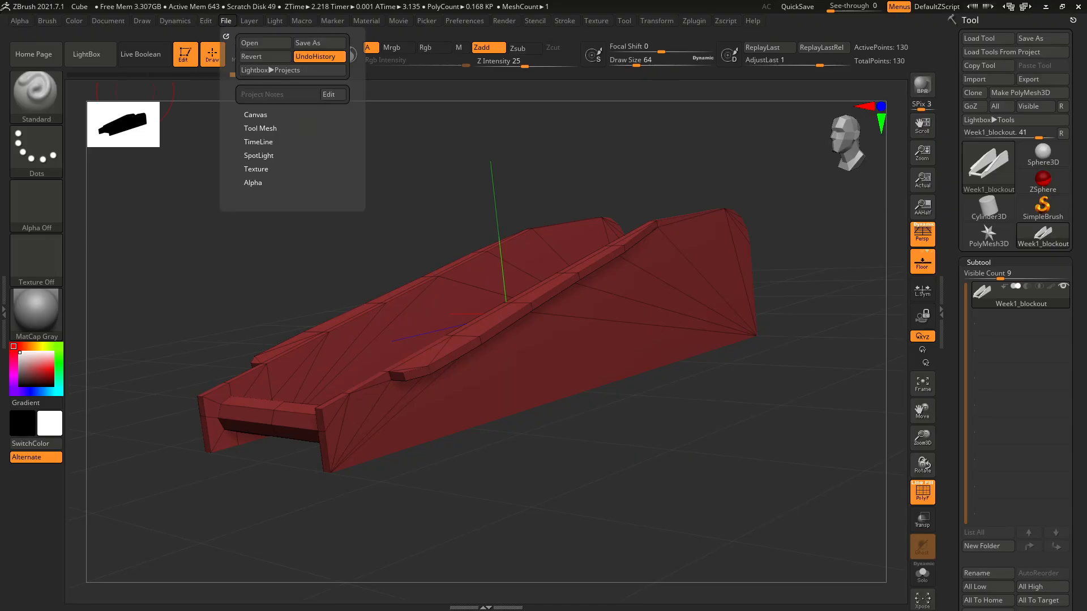
{"action": "mouse_move", "coordinate": [249, 20]}
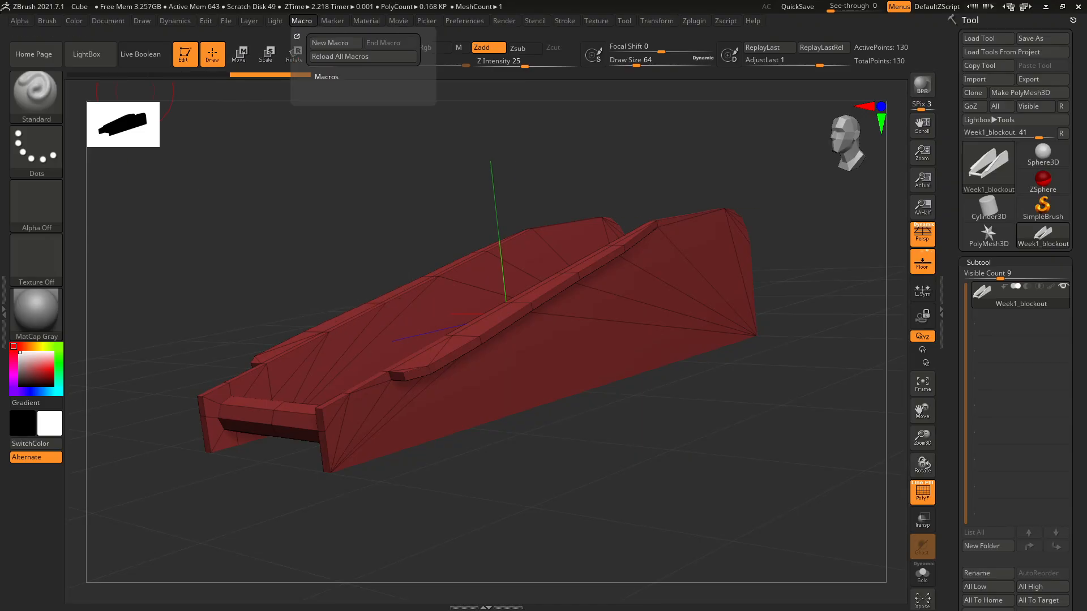
{"action": "mouse_move", "coordinate": [366, 20]}
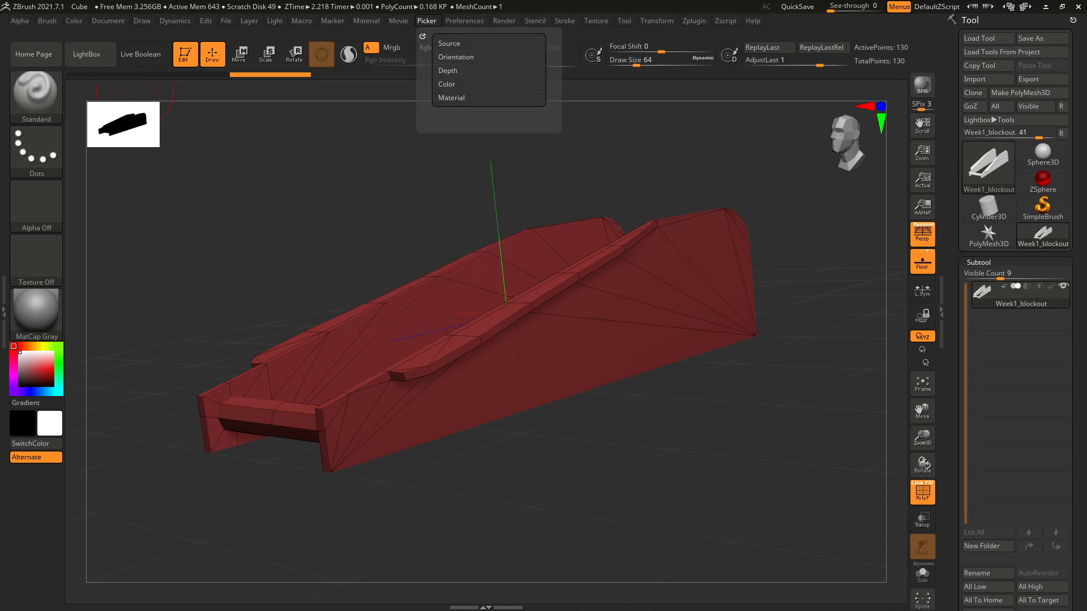
{"action": "mouse_move", "coordinate": [464, 20]}
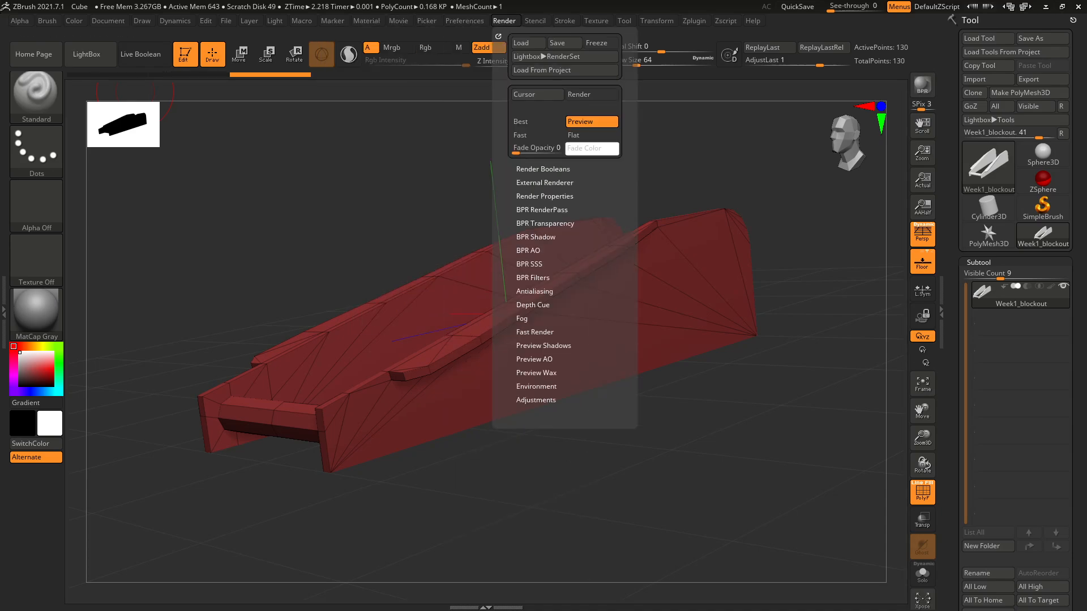
- Assign polygroups to the imported frame with Auto Groups With UV and check the coloured groups
{"action": "scroll", "coordinate": [1015, 340], "scroll_direction": "down", "scroll_amount": 10}
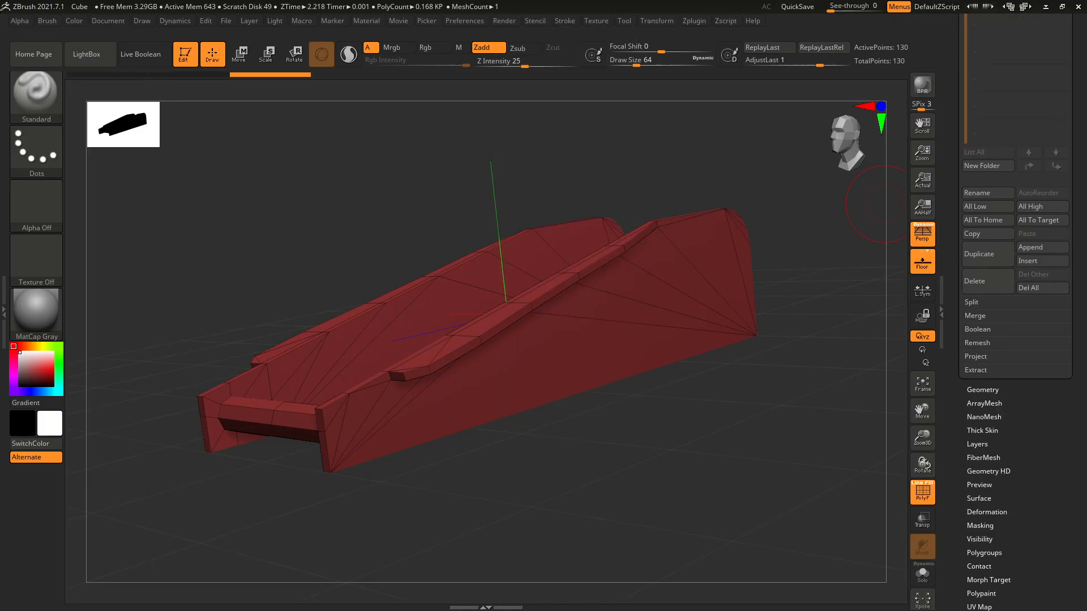
{"action": "left_click", "coordinate": [982, 217]}
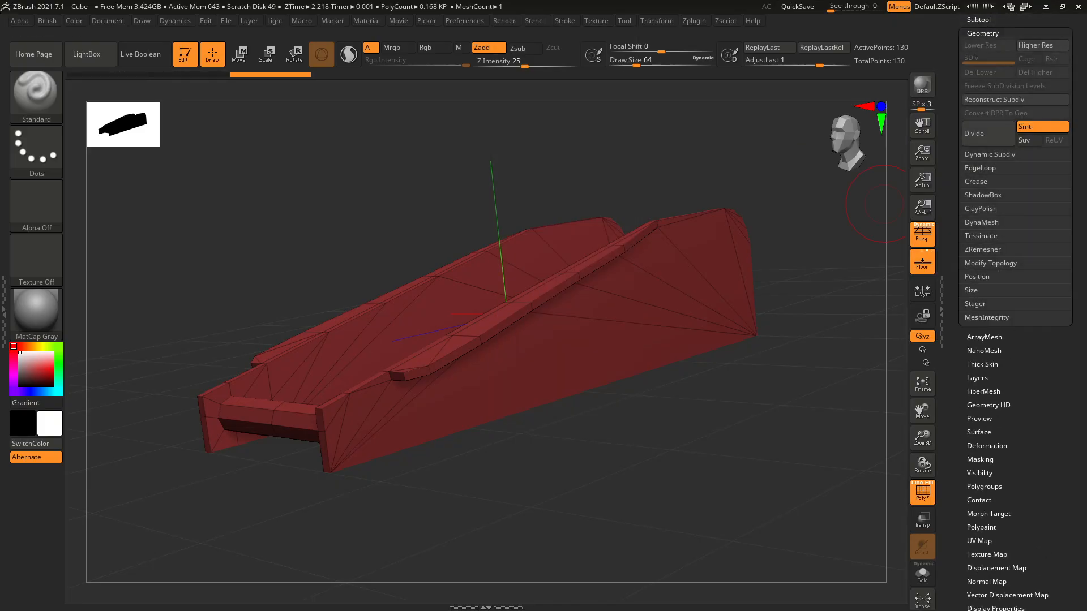
{"action": "scroll", "coordinate": [1014, 312], "scroll_direction": "up", "scroll_amount": 3}
{"action": "scroll", "coordinate": [1015, 311], "scroll_direction": "down", "scroll_amount": 8}
{"action": "scroll", "coordinate": [1015, 311], "scroll_direction": "down", "scroll_amount": 1}
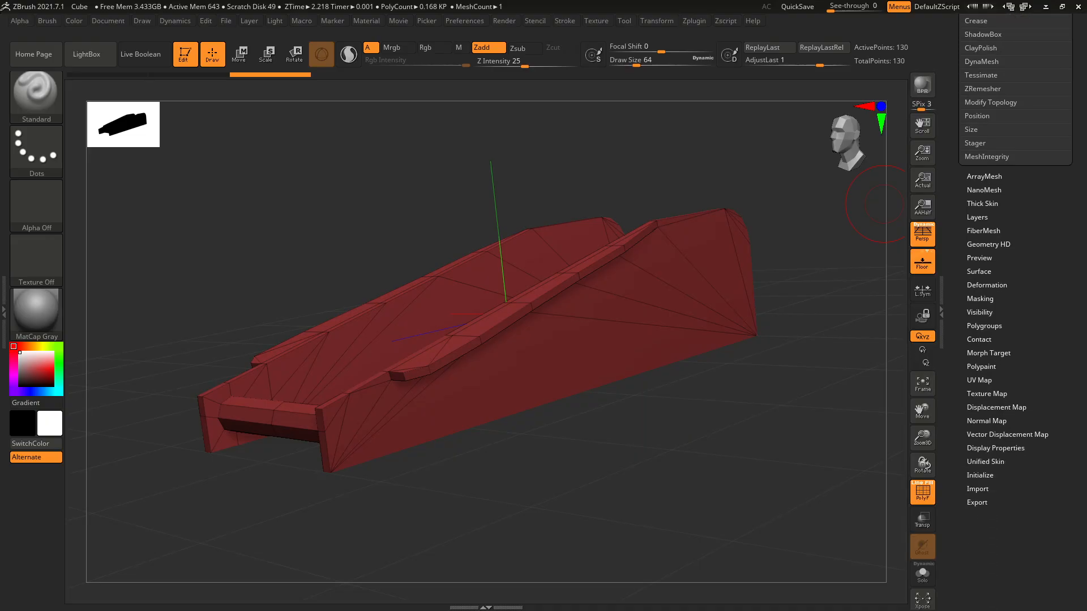
{"action": "left_click", "coordinate": [984, 326]}
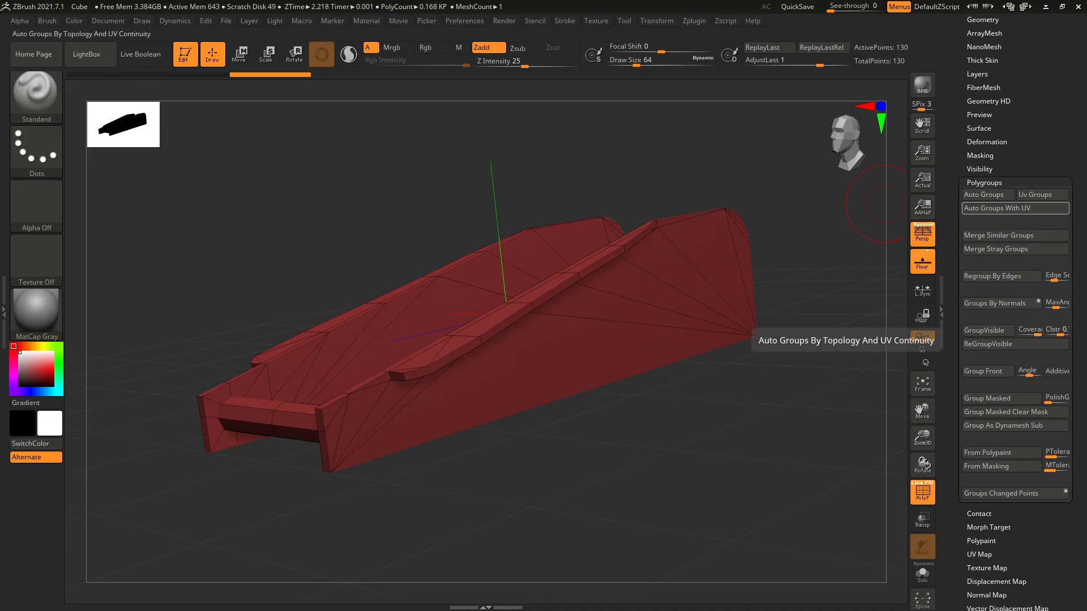
{"action": "left_click", "coordinate": [1014, 208]}
{"action": "mouse_move", "coordinate": [707, 481]}
{"action": "left_mouse_down"}
{"action": "mouse_move", "coordinate": [690, 334]}
{"action": "mouse_move", "coordinate": [693, 351]}
{"action": "mouse_move", "coordinate": [804, 430]}
{"action": "mouse_move", "coordinate": [792, 447]}
{"action": "mouse_move", "coordinate": [674, 436]}
{"action": "mouse_move", "coordinate": [803, 419]}
{"action": "mouse_move", "coordinate": [532, 419]}
{"action": "mouse_move", "coordinate": [747, 442]}
{"action": "mouse_move", "coordinate": [651, 430]}
{"action": "mouse_move", "coordinate": [773, 392]}
{"action": "mouse_move", "coordinate": [759, 327]}
{"action": "mouse_move", "coordinate": [752, 363]}
{"action": "mouse_move", "coordinate": [697, 384]}
{"action": "mouse_move", "coordinate": [645, 381]}
{"action": "left_mouse_up"}
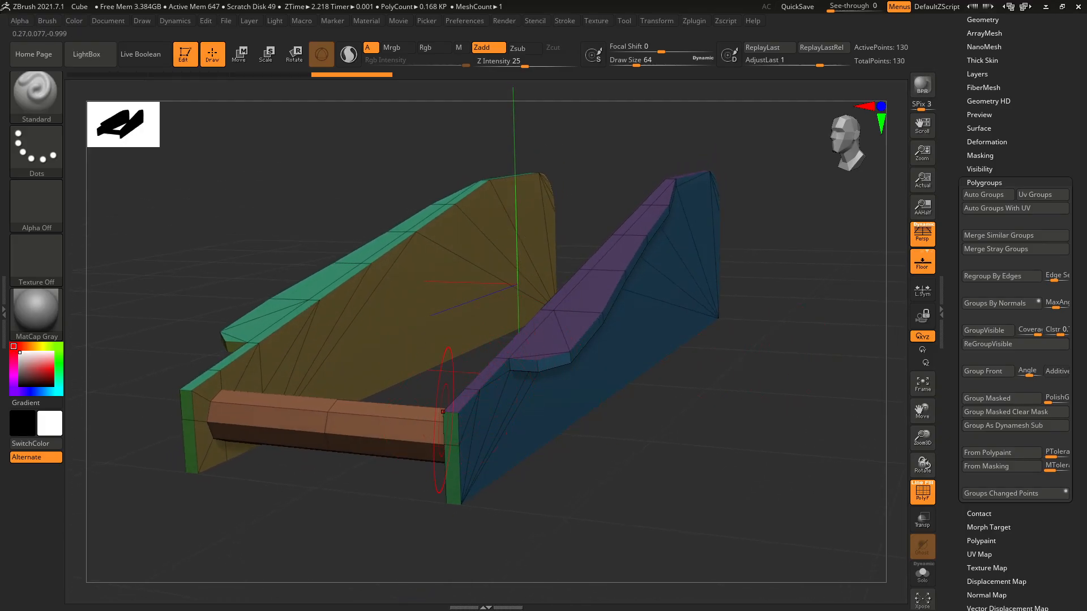
{"action": "mouse_move", "coordinate": [678, 438]}
{"action": "right_mouse_down", "text": "ctrl"}
{"action": "mouse_move", "coordinate": [678, 391]}
{"action": "mouse_move", "coordinate": [678, 459]}
{"action": "mouse_move", "coordinate": [634, 458]}
{"action": "mouse_move", "coordinate": [634, 430]}
{"action": "mouse_move", "coordinate": [730, 430]}
{"action": "mouse_move", "coordinate": [756, 410]}
{"action": "right_mouse_up", "text": "ctrl"}
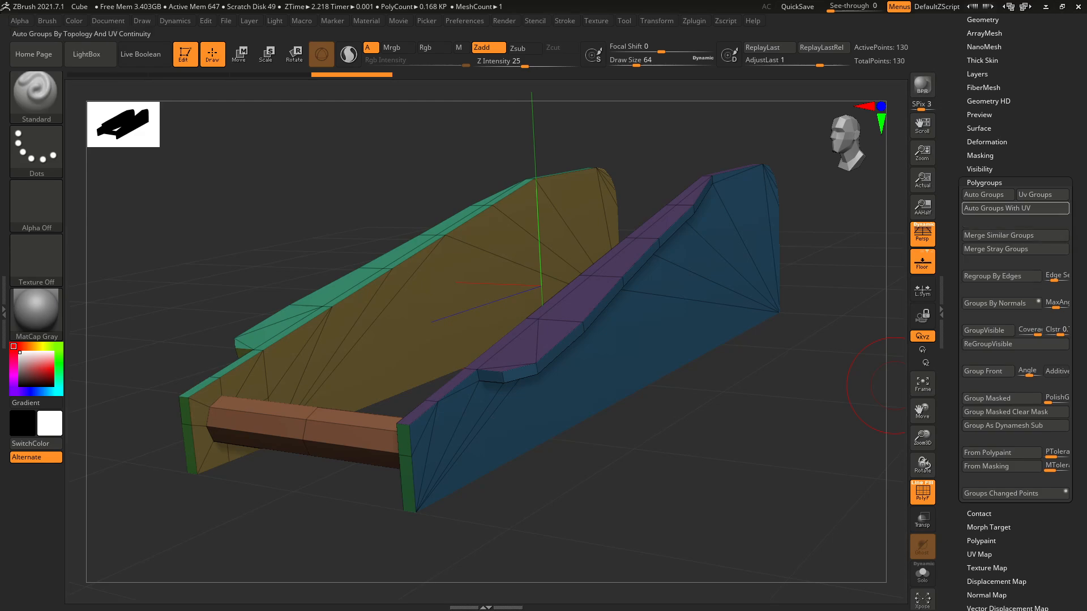
- Close the polygroup options and expand the DynaMesh settings in the frame's geometry options
{"action": "left_click", "coordinate": [984, 183]}
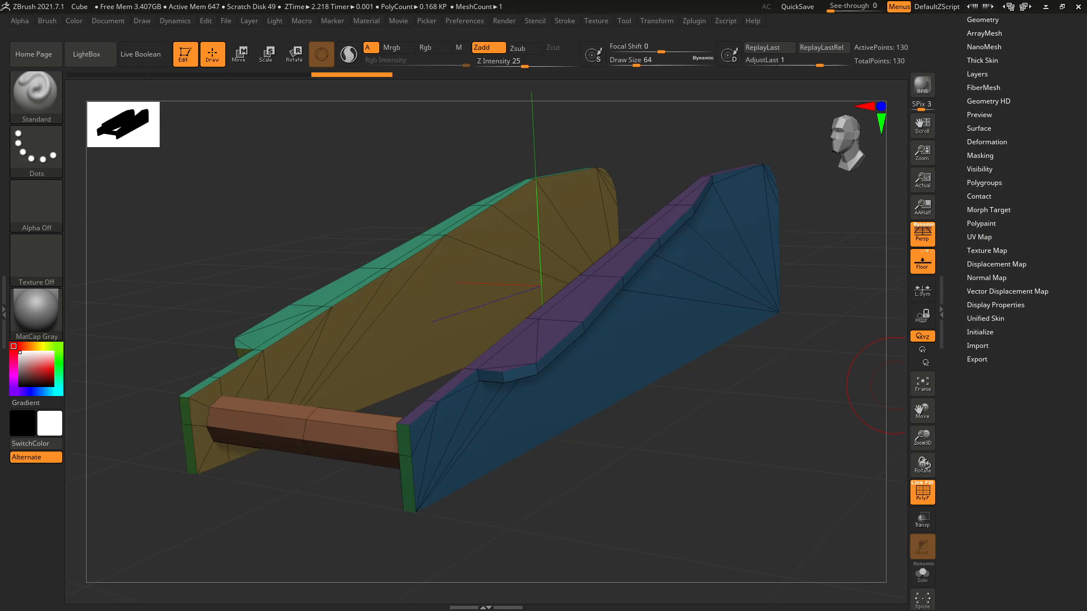
{"action": "scroll", "coordinate": [1013, 186], "scroll_direction": "up", "scroll_amount": 5}
{"action": "right_click_drag", "start_coordinate": [860, 400], "coordinate": [829, 347]}
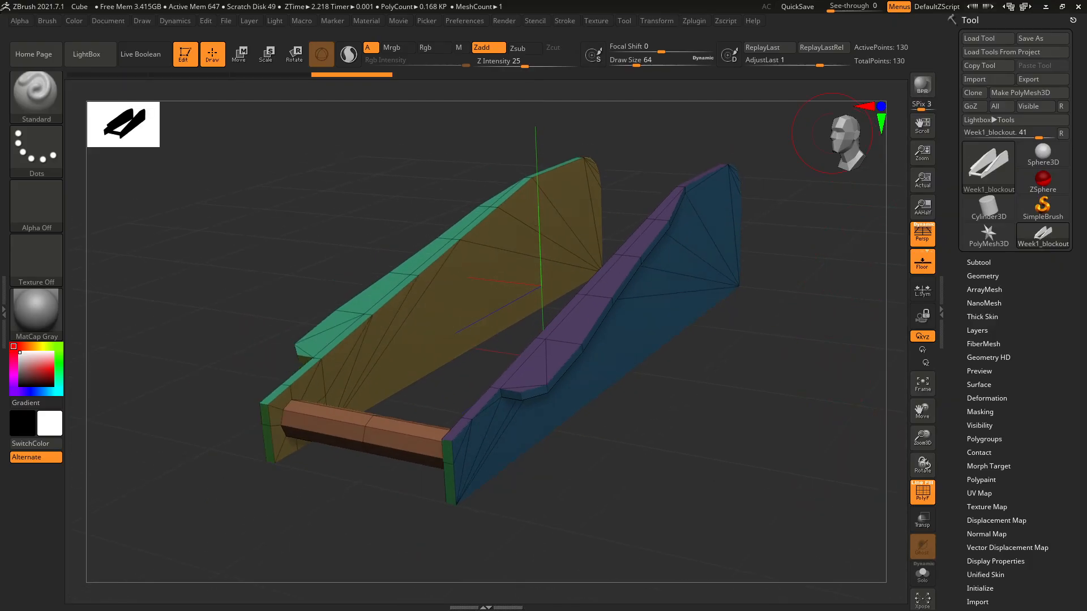
{"action": "left_click", "coordinate": [693, 20]}
{"action": "left_click", "coordinate": [978, 262]}
{"action": "left_click_drag", "start_coordinate": [1073, 509], "coordinate": [1073, 192]}
{"action": "left_click", "coordinate": [983, 299]}
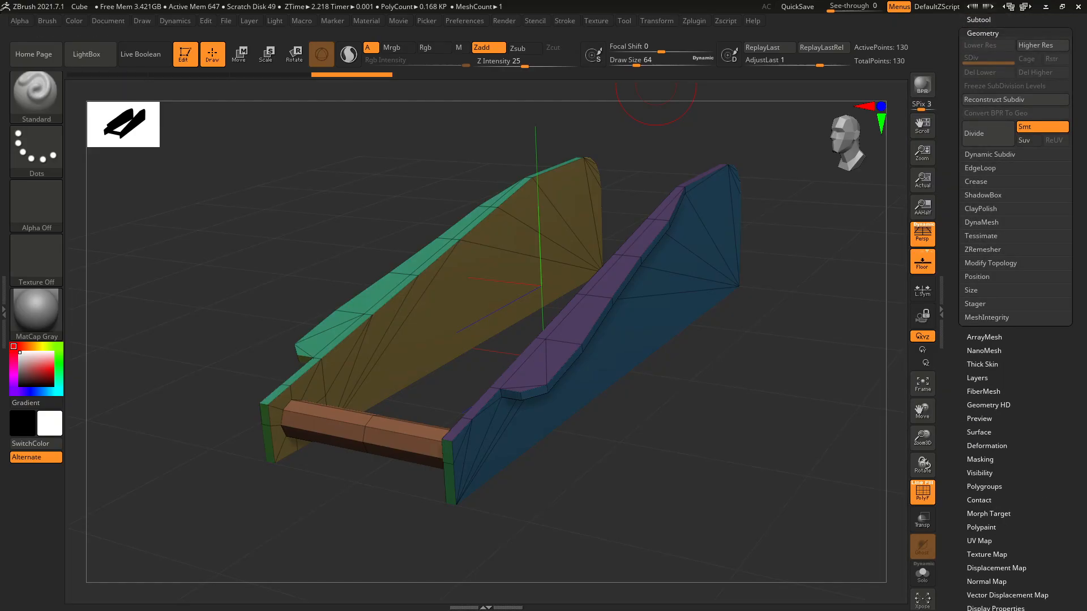
{"action": "left_click", "coordinate": [981, 222]}
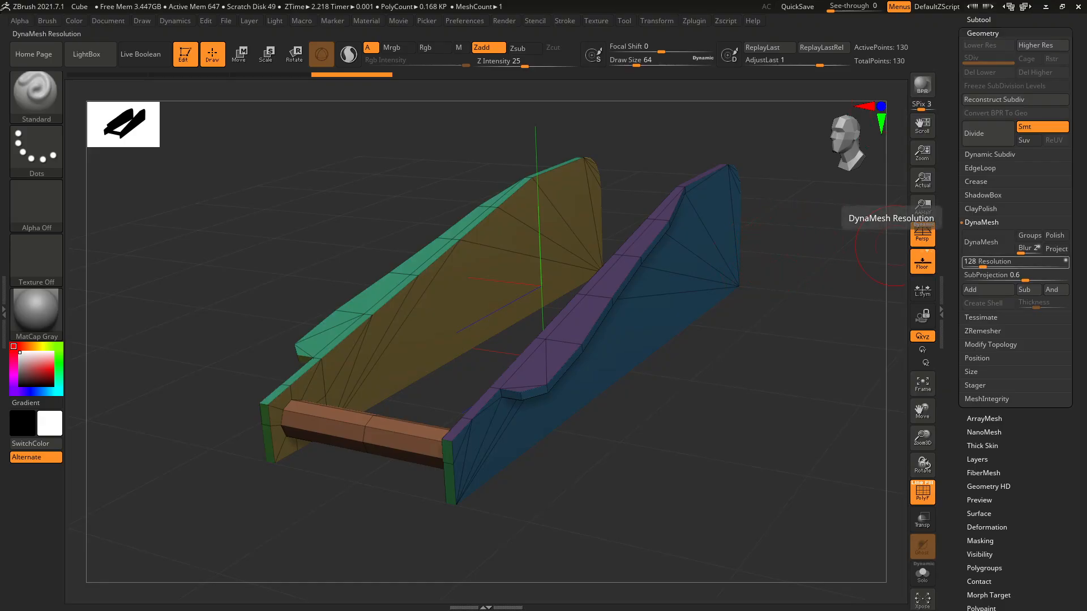
- Try DynaMesh on the frame at resolution 192 with Groups enabled and Undo the remesh
{"action": "left_click_drag", "start_coordinate": [983, 263], "coordinate": [986, 263]}
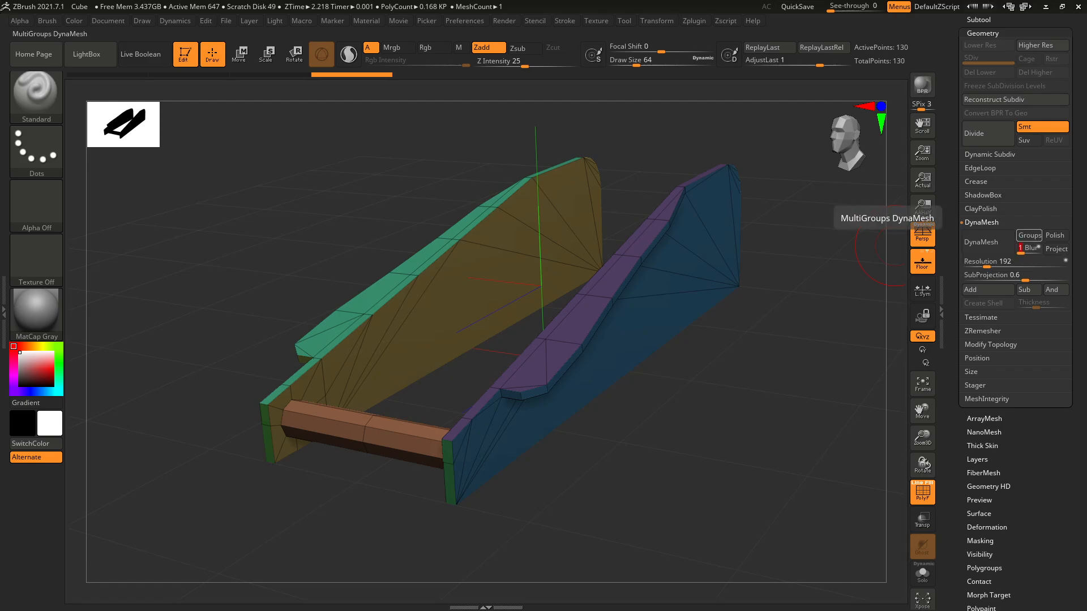
{"action": "left_click", "coordinate": [1029, 235]}
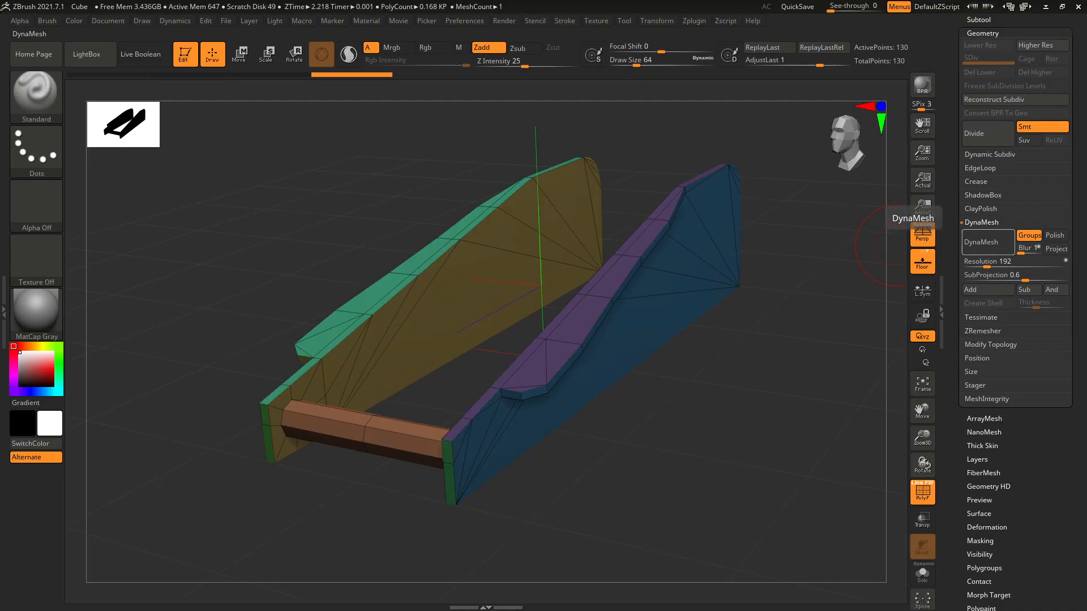
{"action": "left_click", "coordinate": [988, 242]}
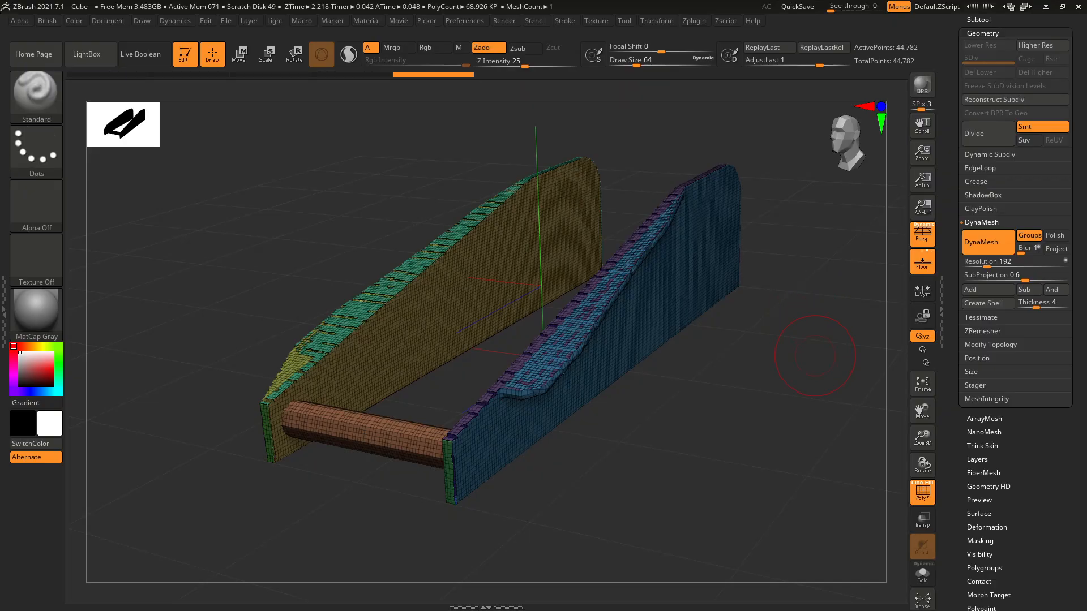
{"action": "key", "text": "ctrl+z"}
- Try DynaMesh on the frame without Groups at resolutions 200 and 128, undoing each remesh
{"action": "left_click_drag", "start_coordinate": [774, 329], "coordinate": [815, 335]}
{"action": "type", "text": "200"}
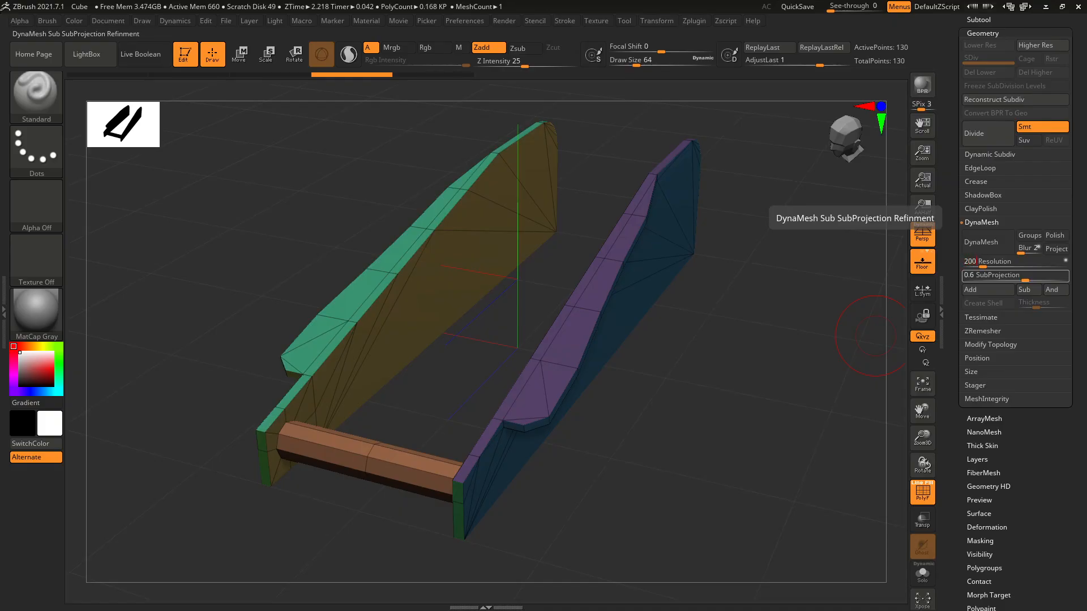
{"action": "key", "text": "Return"}
{"action": "left_click", "coordinate": [987, 242]}
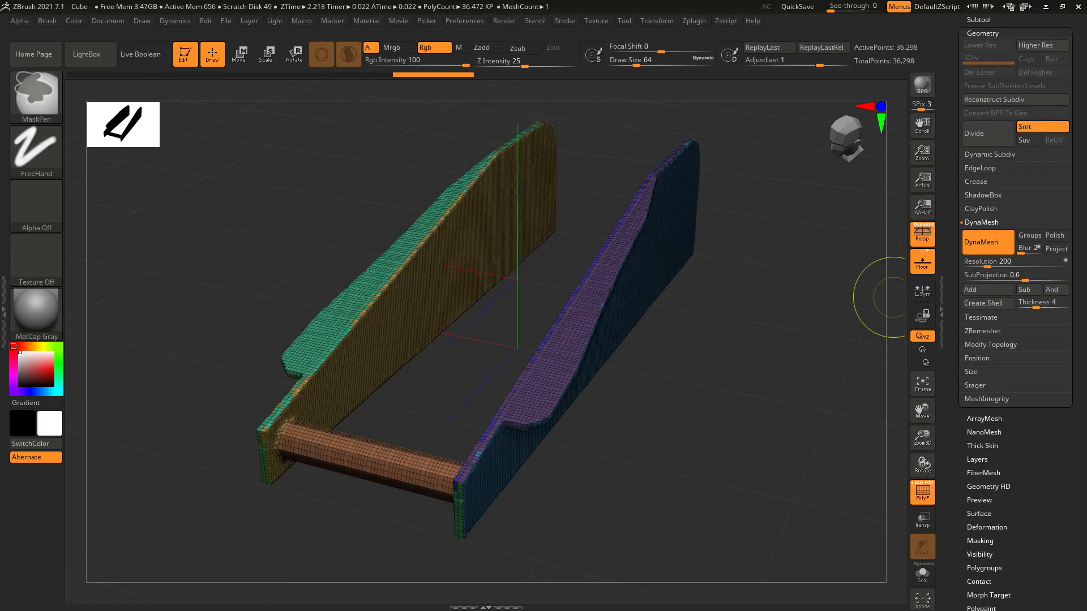
{"action": "key", "text": "ctrl+z"}
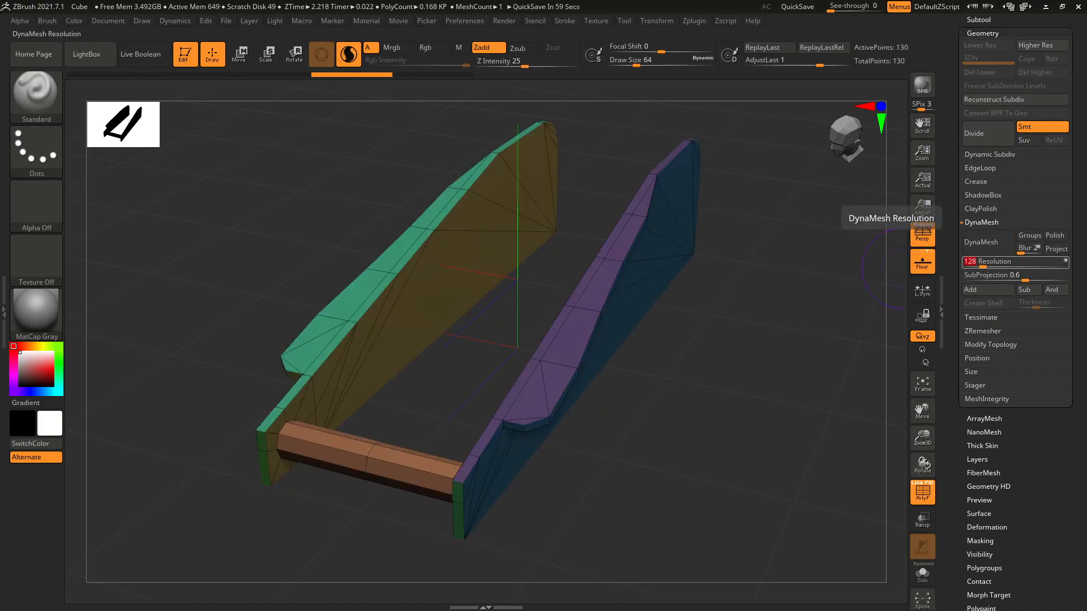
{"action": "left_click", "coordinate": [986, 242]}
{"action": "left_click_drag", "start_coordinate": [804, 340], "coordinate": [771, 303]}
{"action": "key", "text": "ctrl+z"}
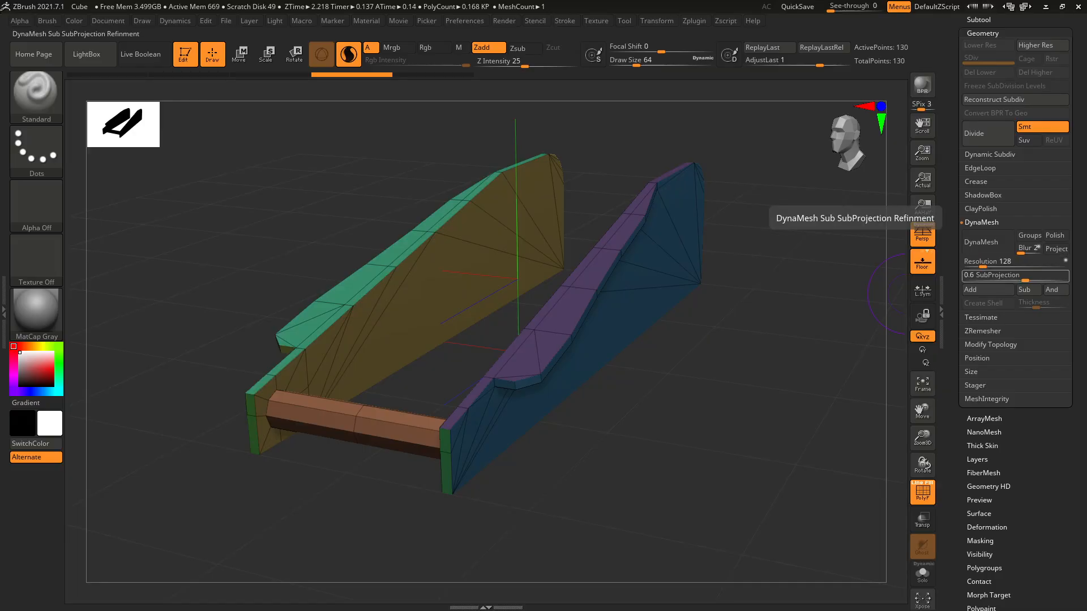
- Try DynaMesh on the frame at resolution 704, inspect the mesh density and undo the remesh
{"action": "left_click", "coordinate": [970, 261]}
{"action": "type", "text": "704"}
{"action": "key", "text": "Return"}
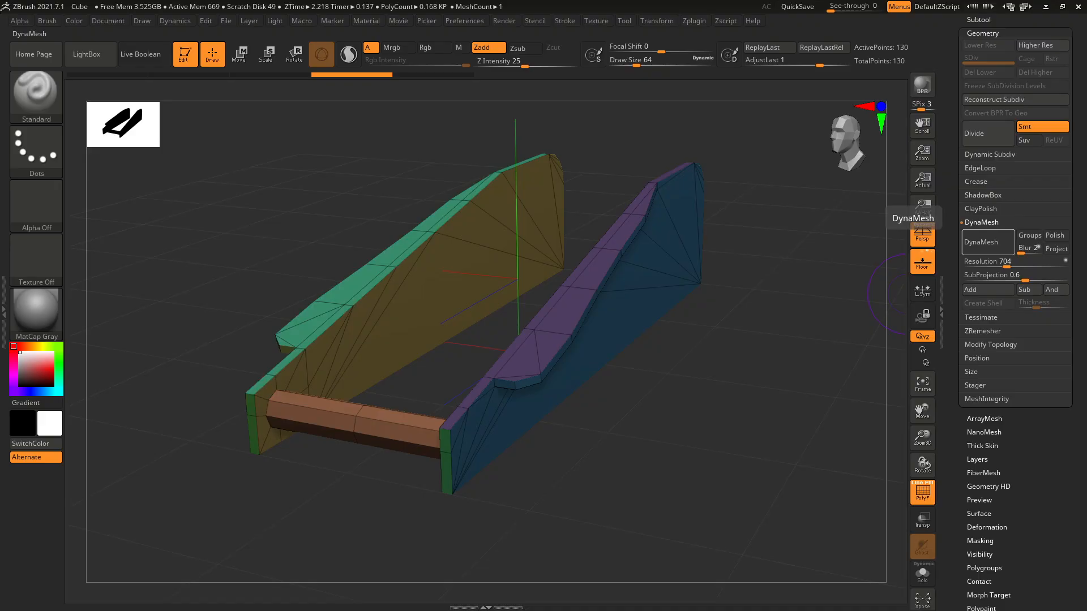
{"action": "left_click", "coordinate": [988, 241]}
{"action": "mouse_move", "coordinate": [740, 351]}
{"action": "left_mouse_down"}
{"action": "mouse_move", "coordinate": [724, 382]}
{"action": "mouse_move", "coordinate": [739, 379]}
{"action": "left_mouse_up"}
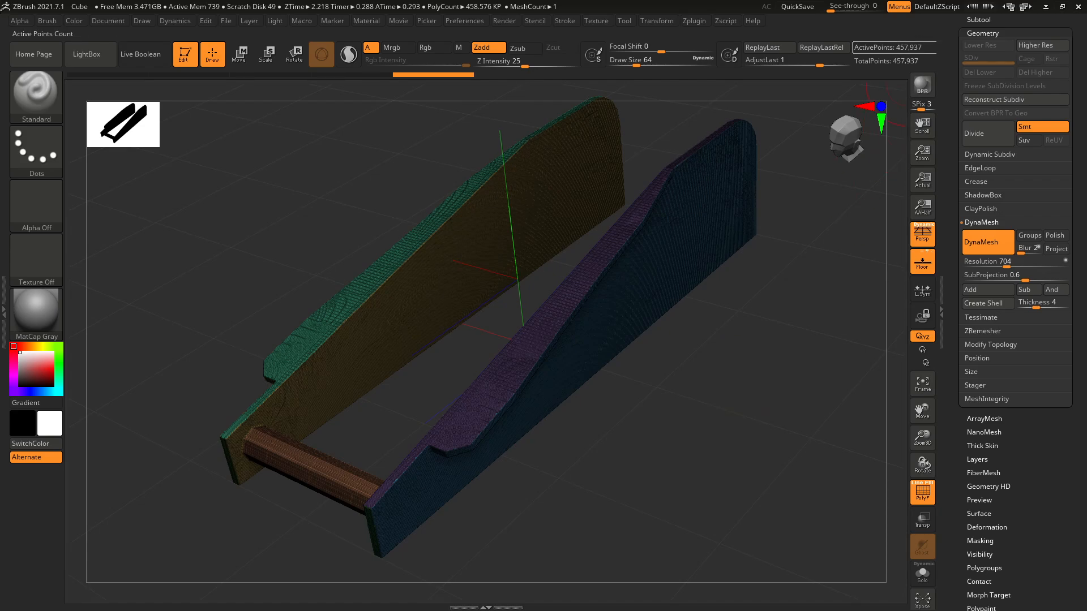
{"action": "key", "text": "ctrl+z"}
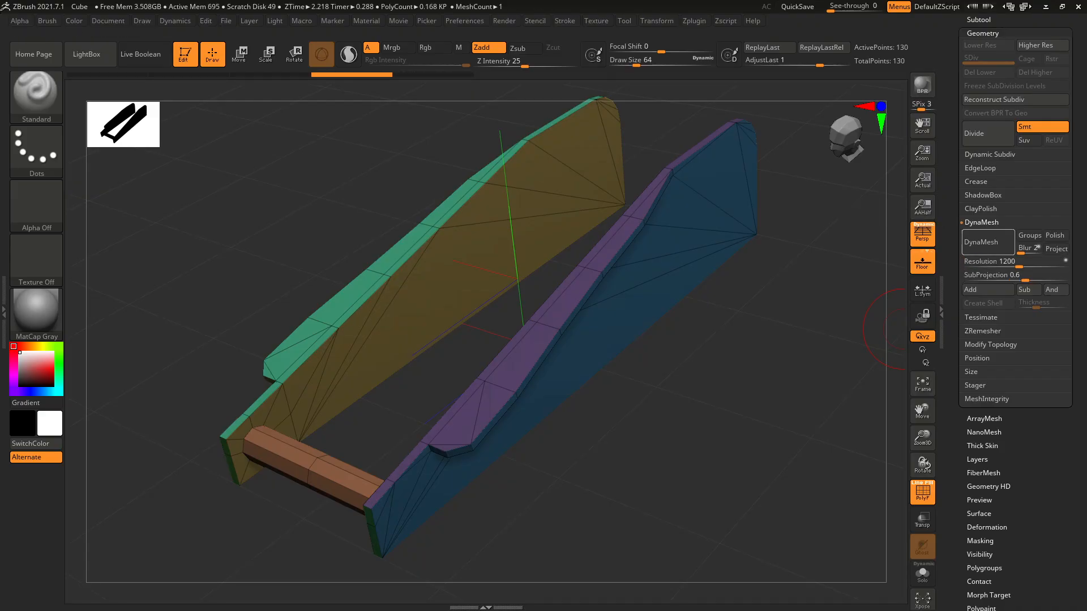
- Remesh the frame with DynaMesh at resolution 1200 and inspect its plain surface with the PolyFrame display off
{"action": "left_click", "coordinate": [988, 241]}
{"action": "mouse_move", "coordinate": [780, 356]}
{"action": "left_mouse_down"}
{"action": "mouse_move", "coordinate": [778, 385]}
{"action": "mouse_move", "coordinate": [791, 348]}
{"action": "left_mouse_up"}
{"action": "right_click_drag", "start_coordinate": [792, 347], "coordinate": [795, 412], "text": "ctrl"}
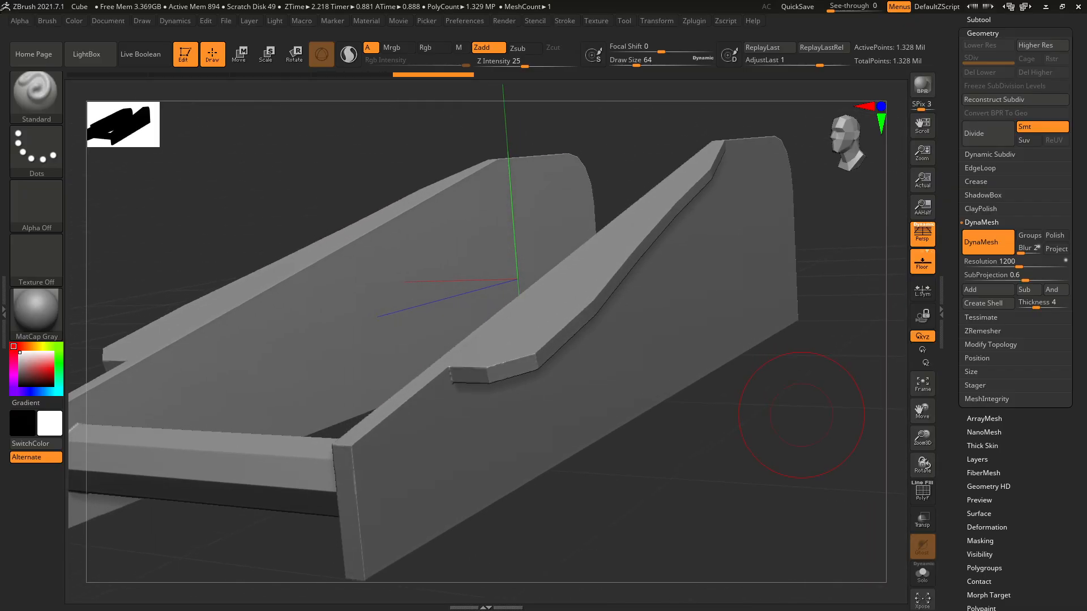
{"action": "key", "text": "shift+f"}
{"action": "left_click_drag", "start_coordinate": [804, 388], "coordinate": [854, 391]}
{"action": "mouse_move", "coordinate": [854, 391]}
{"action": "right_mouse_down", "text": "ctrl"}
{"action": "mouse_move", "coordinate": [854, 518]}
{"action": "mouse_move", "coordinate": [855, 419]}
{"action": "right_mouse_up", "text": "ctrl"}
{"action": "mouse_move", "coordinate": [854, 418]}
{"action": "left_mouse_down"}
{"action": "mouse_move", "coordinate": [792, 422]}
{"action": "mouse_move", "coordinate": [804, 422]}
{"action": "left_mouse_up"}
{"action": "key", "text": "shift+f"}
{"action": "mouse_move", "coordinate": [804, 421]}
{"action": "right_mouse_down", "text": "ctrl"}
{"action": "mouse_move", "coordinate": [803, 362]}
{"action": "mouse_move", "coordinate": [804, 430]}
{"action": "mouse_move", "coordinate": [804, 396]}
{"action": "right_mouse_up", "text": "ctrl"}
{"action": "right_click_drag", "start_coordinate": [804, 351], "coordinate": [776, 365], "text": "alt"}
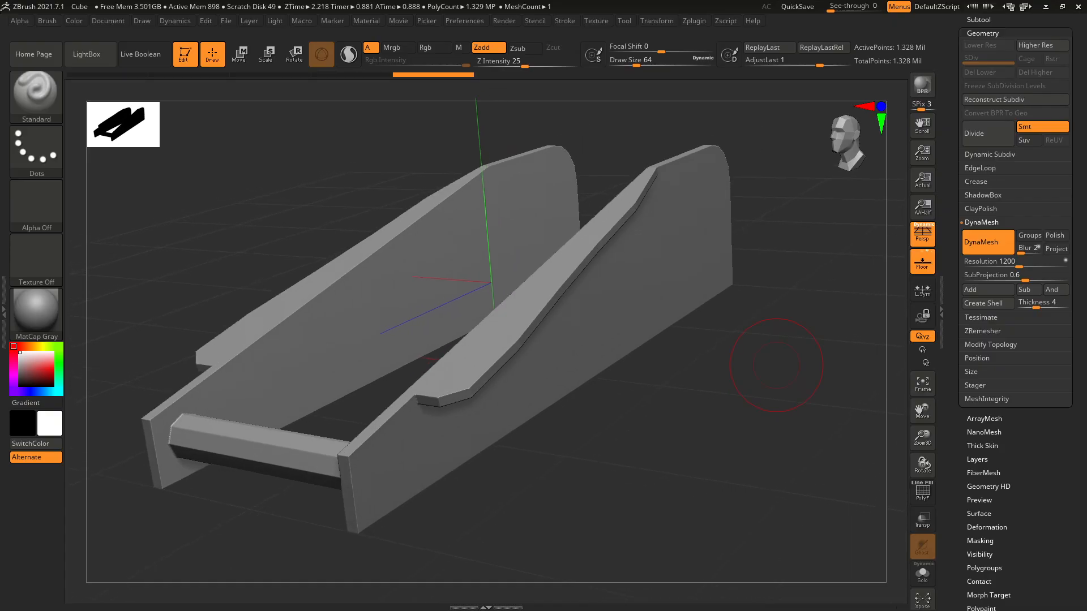
- Collapse the frame's geometry options and expand its Deformation options
{"action": "scroll", "coordinate": [989, 150], "scroll_direction": "up", "scroll_amount": 3}
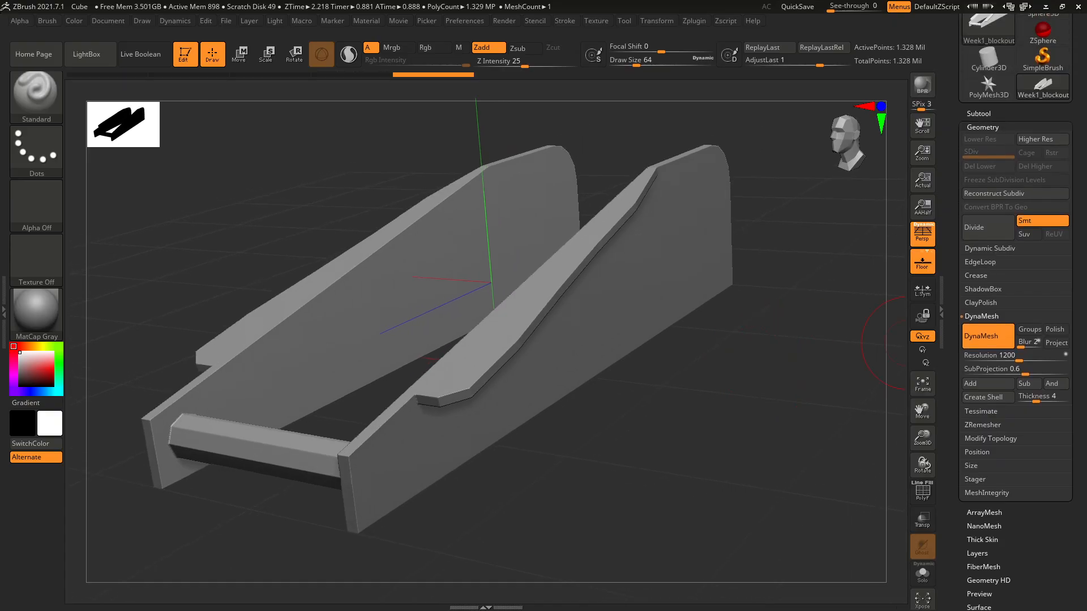
{"action": "left_click", "coordinate": [978, 204]}
{"action": "scroll", "coordinate": [1013, 283], "scroll_direction": "down", "scroll_amount": 2}
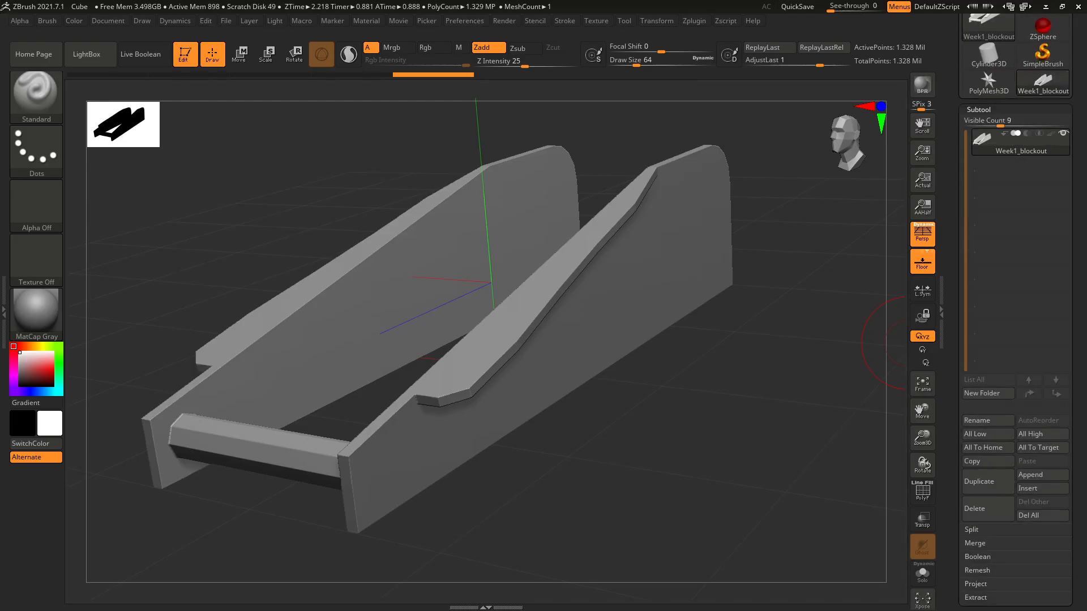
{"action": "left_click", "coordinate": [978, 109]}
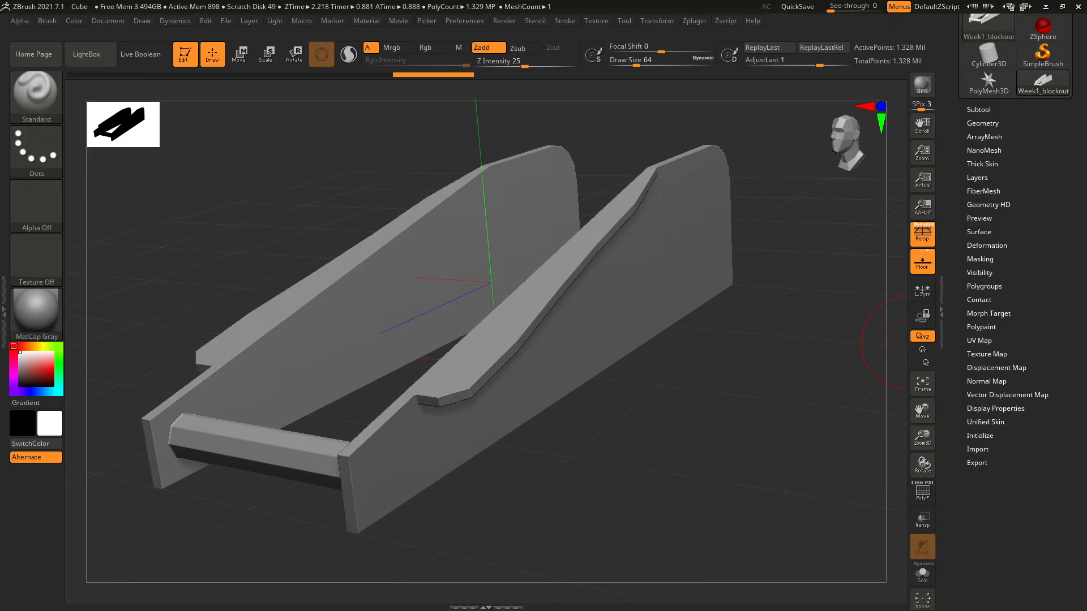
{"action": "left_click", "coordinate": [987, 245]}
{"action": "scroll", "coordinate": [1015, 340], "scroll_direction": "down", "scroll_amount": 1}
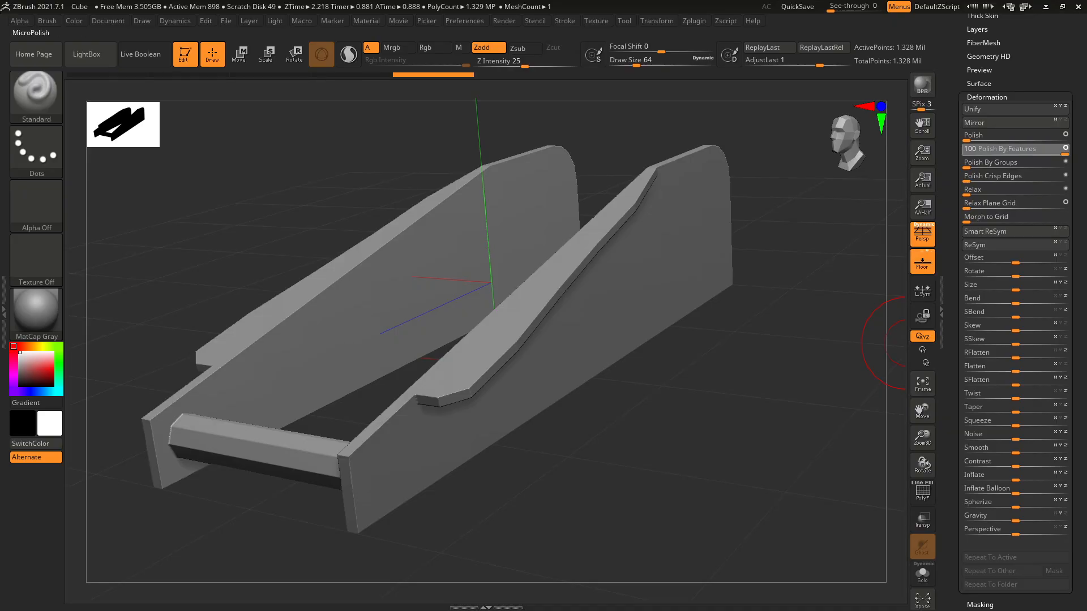
- Run repeated Polish By Features passes at up to 100 to round the side tabs and the crossbar
{"action": "right_click_drag", "start_coordinate": [749, 358], "coordinate": [684, 453]}
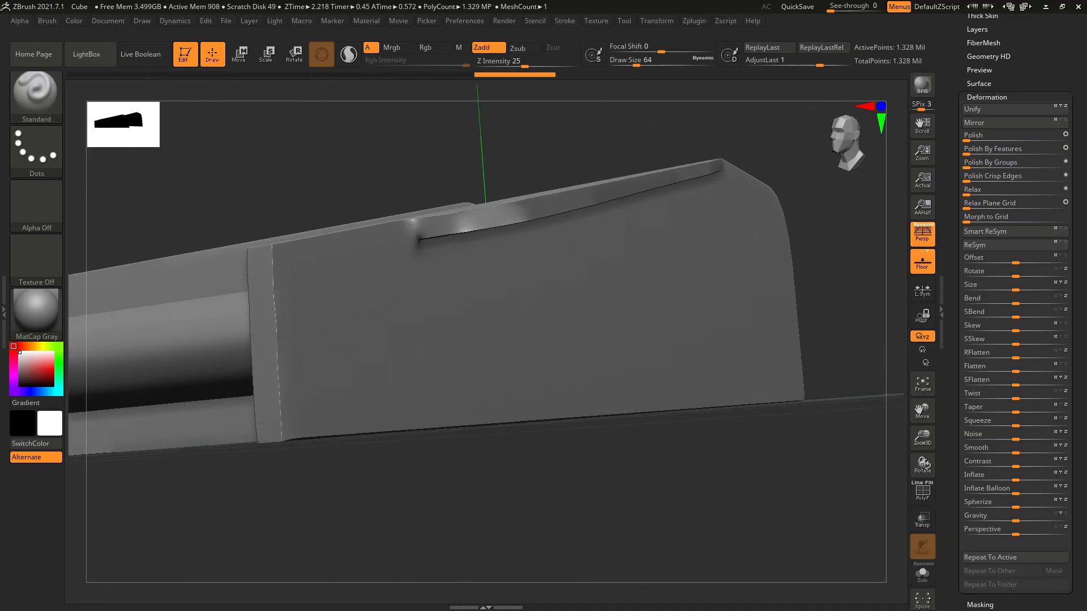
{"action": "right_click_drag", "start_coordinate": [289, 315], "coordinate": [730, 465]}
{"action": "key", "text": "ctrl+z"}
{"action": "right_click_drag", "start_coordinate": [743, 418], "coordinate": [560, 388], "text": "alt"}
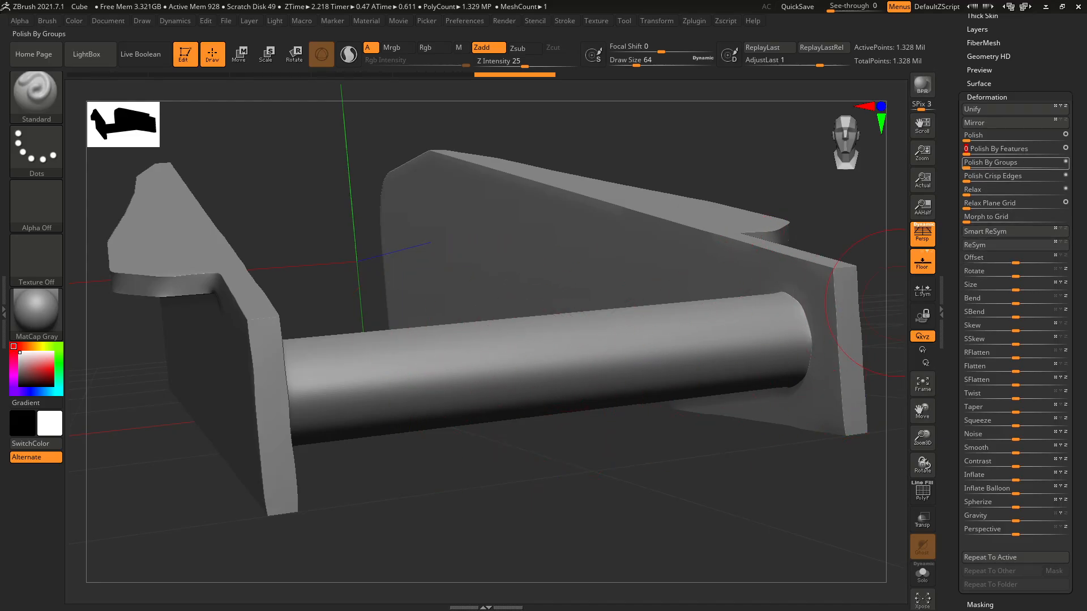
{"action": "left_click_drag", "start_coordinate": [968, 150], "coordinate": [1056, 151]}
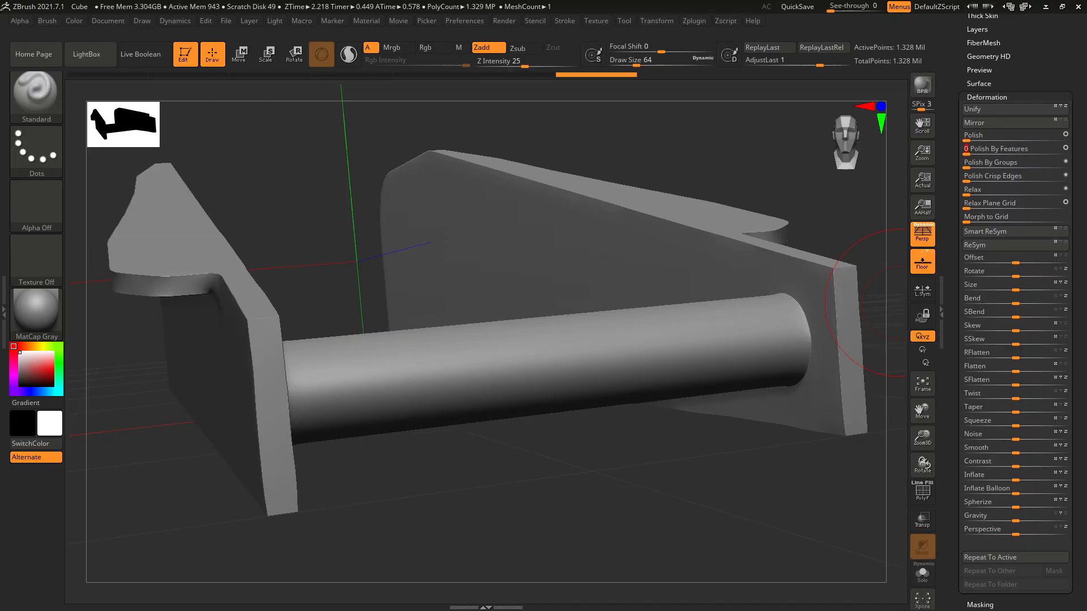
{"action": "left_click_drag", "start_coordinate": [799, 213], "coordinate": [444, 412]}
{"action": "left_click_drag", "start_coordinate": [519, 394], "coordinate": [657, 340]}
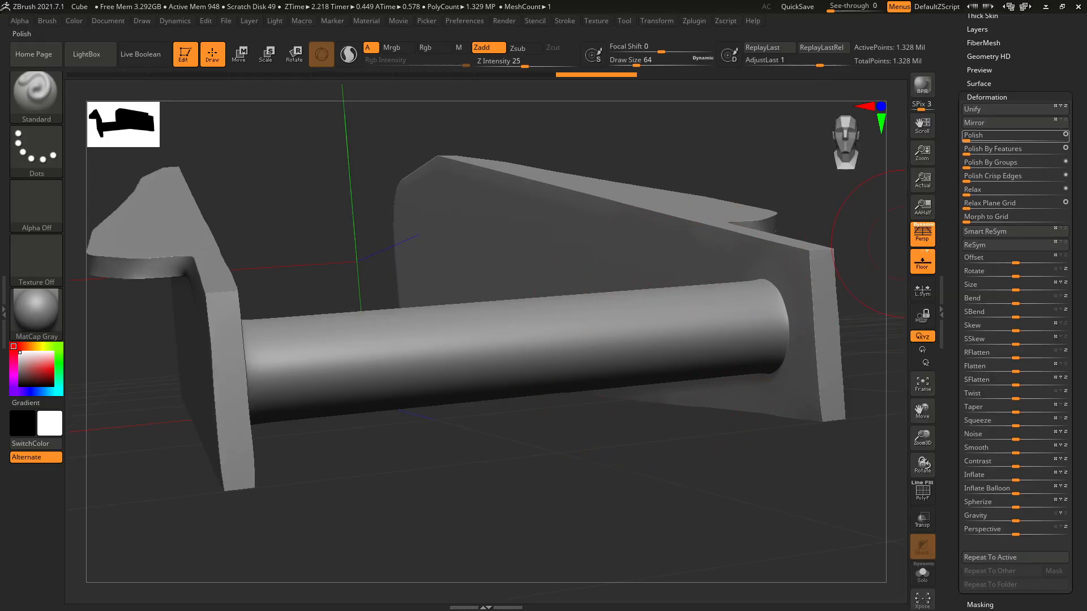
{"action": "left_click", "coordinate": [1062, 152]}
{"action": "right_click_drag", "start_coordinate": [754, 388], "coordinate": [688, 308], "text": "ctrl"}
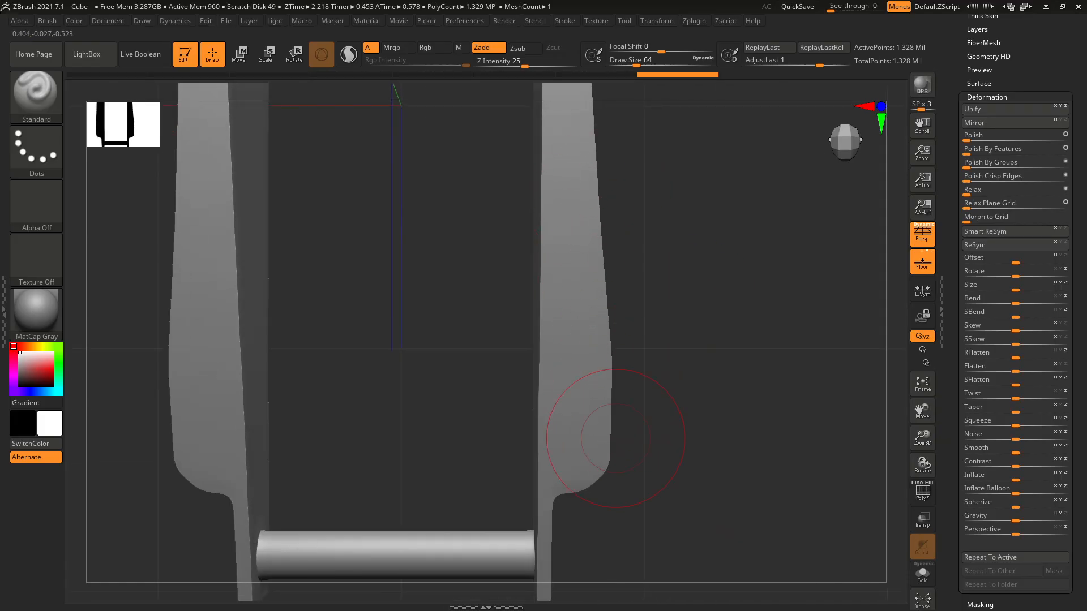
{"action": "right_click_drag", "start_coordinate": [706, 396], "coordinate": [589, 325]}
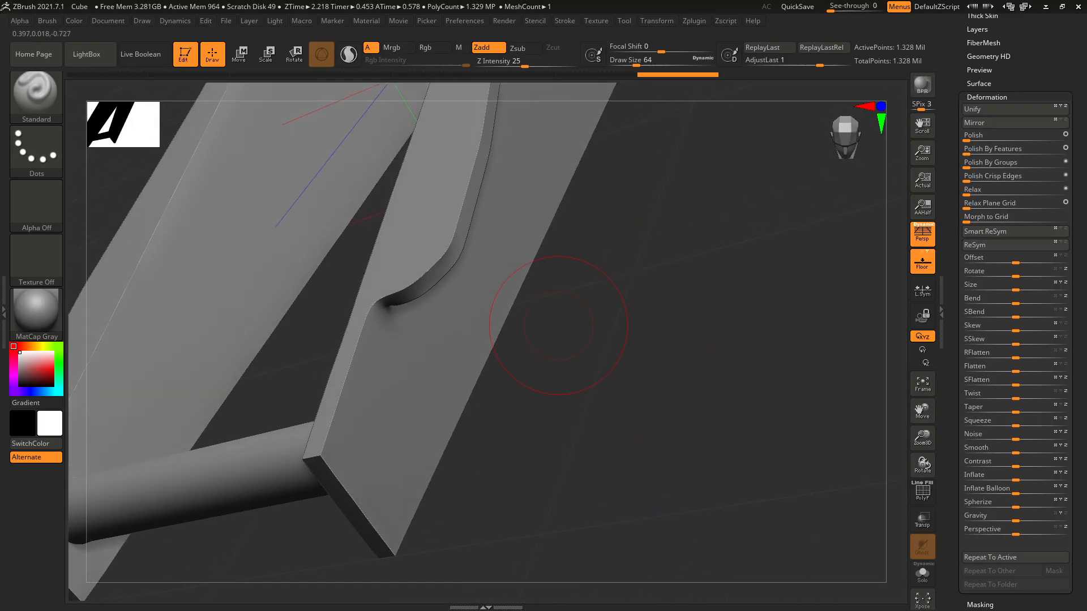
{"action": "mouse_move", "coordinate": [389, 304]}
{"action": "right_mouse_down"}
{"action": "mouse_move", "coordinate": [752, 369]}
{"action": "mouse_move", "coordinate": [717, 361]}
{"action": "mouse_move", "coordinate": [804, 408]}
{"action": "mouse_move", "coordinate": [742, 435]}
{"action": "mouse_move", "coordinate": [648, 420]}
{"action": "mouse_move", "coordinate": [752, 448]}
{"action": "mouse_move", "coordinate": [718, 498]}
{"action": "mouse_move", "coordinate": [741, 396]}
{"action": "right_mouse_up"}
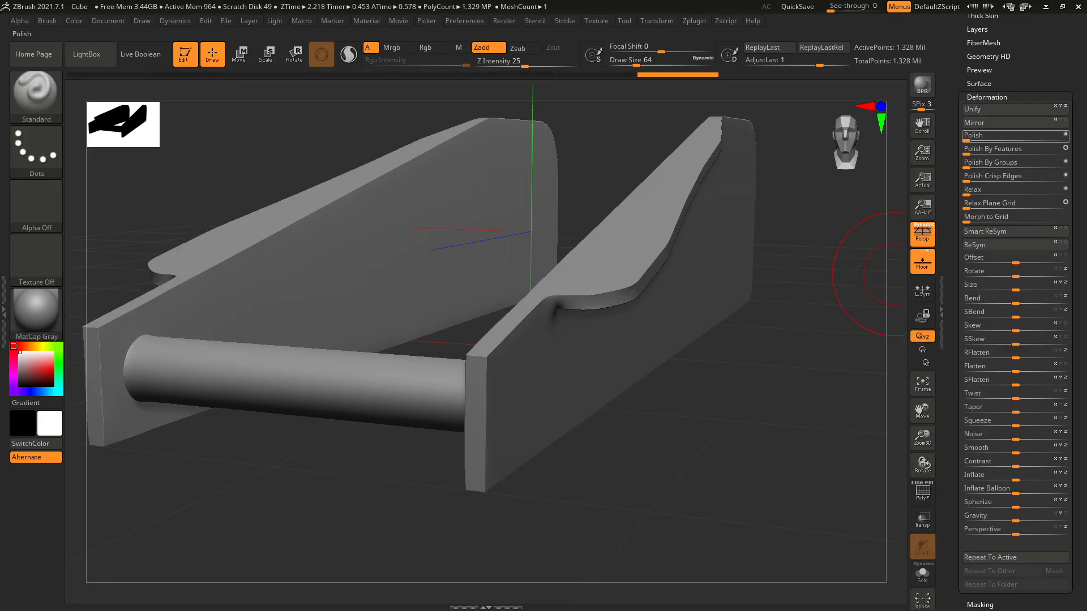
- Apply the Polish deformation to soften all the frame's hard edges and undo the stray test stroke
{"action": "key", "text": "Return"}
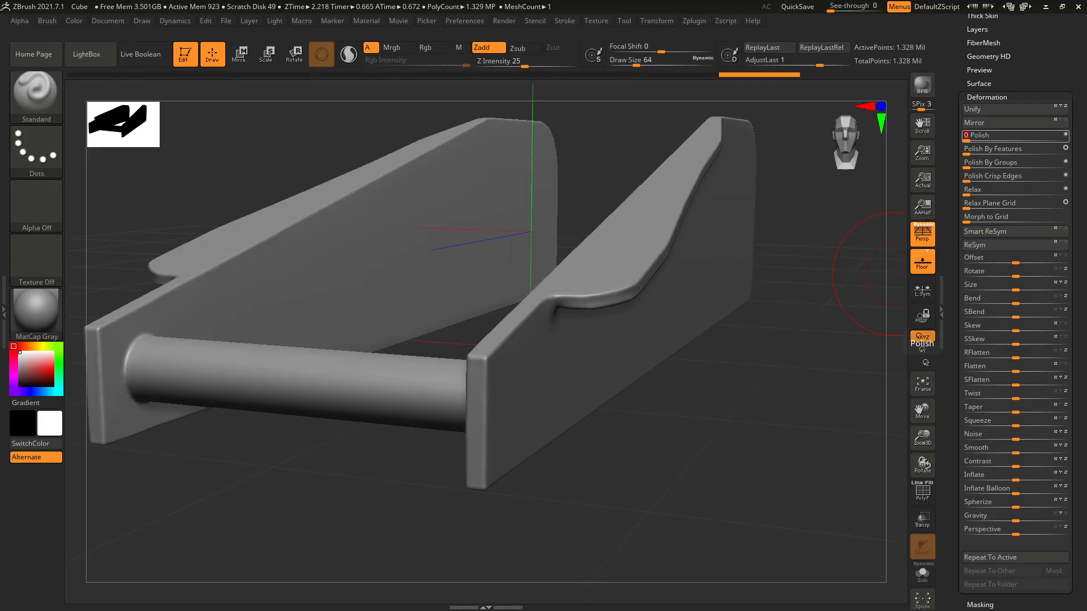
{"action": "right_click_drag", "start_coordinate": [640, 275], "coordinate": [640, 238]}
{"action": "right_click_drag", "start_coordinate": [531, 329], "coordinate": [570, 350]}
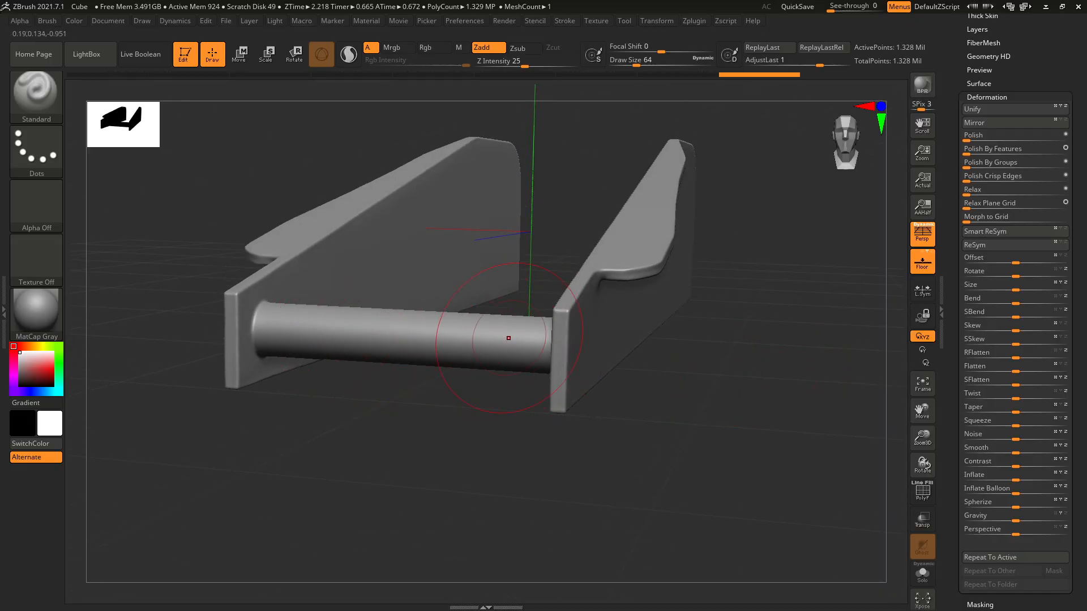
{"action": "mouse_move", "coordinate": [820, 357]}
{"action": "right_mouse_down"}
{"action": "mouse_move", "coordinate": [753, 362]}
{"action": "mouse_move", "coordinate": [687, 323]}
{"action": "mouse_move", "coordinate": [788, 363]}
{"action": "mouse_move", "coordinate": [776, 238]}
{"action": "mouse_move", "coordinate": [795, 399]}
{"action": "mouse_move", "coordinate": [806, 379]}
{"action": "mouse_move", "coordinate": [767, 419]}
{"action": "mouse_move", "coordinate": [772, 498]}
{"action": "mouse_move", "coordinate": [755, 423]}
{"action": "mouse_move", "coordinate": [825, 502]}
{"action": "mouse_move", "coordinate": [738, 459]}
{"action": "mouse_move", "coordinate": [781, 448]}
{"action": "right_mouse_up"}
{"action": "left_click_drag", "start_coordinate": [588, 323], "coordinate": [481, 362]}
{"action": "key", "text": "ctrl+z"}
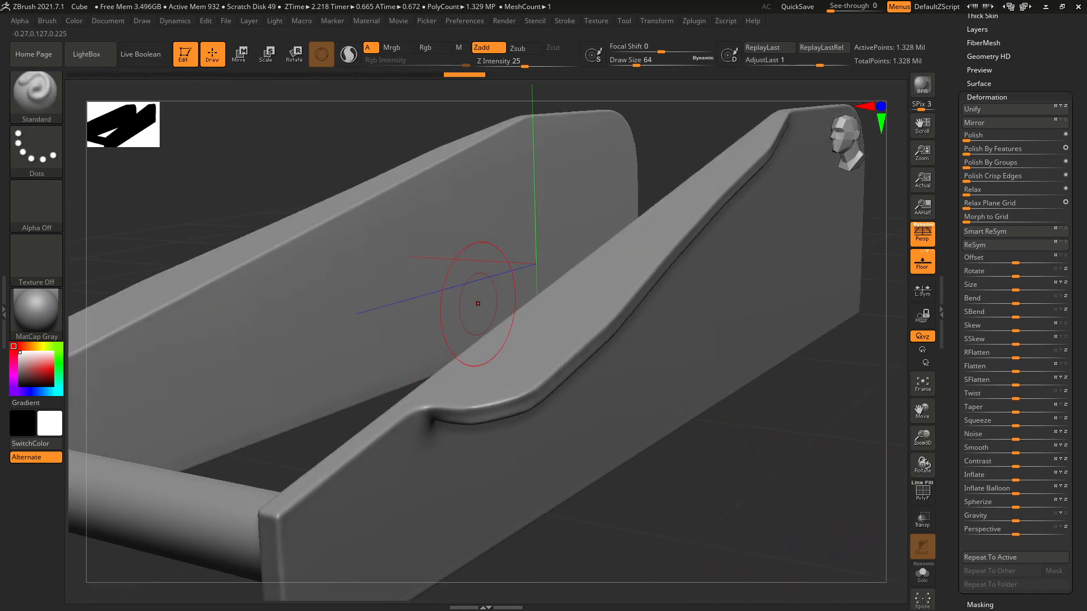
- Select the TrimDynamic brush and reduce its draw size to about 15.6
{"action": "key", "text": "b"}
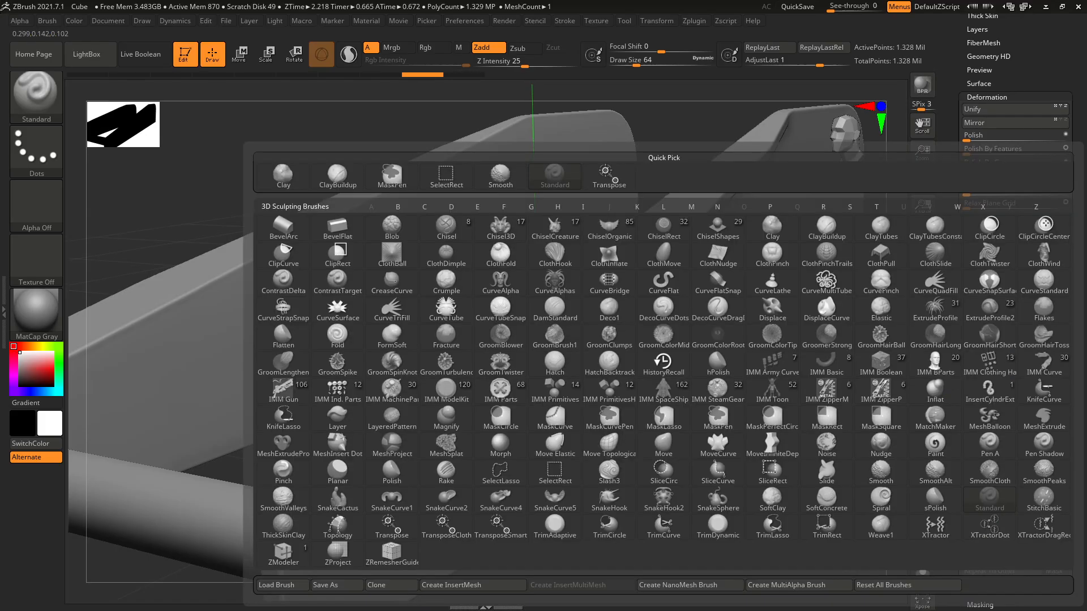
{"action": "key", "text": "c"}
{"action": "key", "text": "b"}
{"action": "mouse_move", "coordinate": [764, 459]}
{"action": "left_mouse_down"}
{"action": "mouse_move", "coordinate": [730, 431]}
{"action": "mouse_move", "coordinate": [755, 452]}
{"action": "left_mouse_up"}
{"action": "key", "text": "b"}
{"action": "key", "text": "t"}
{"action": "key", "text": "d"}
{"action": "key", "text": "s"}
{"action": "mouse_move", "coordinate": [755, 454]}
{"action": "left_mouse_down"}
{"action": "mouse_move", "coordinate": [741, 452]}
{"action": "mouse_move", "coordinate": [750, 475]}
{"action": "mouse_move", "coordinate": [758, 453]}
{"action": "left_mouse_up"}
- Trim dents into the rounded edge of the side plate's tab with TrimDynamic and lightly smooth them
{"action": "left_click_drag", "start_coordinate": [512, 365], "coordinate": [399, 385]}
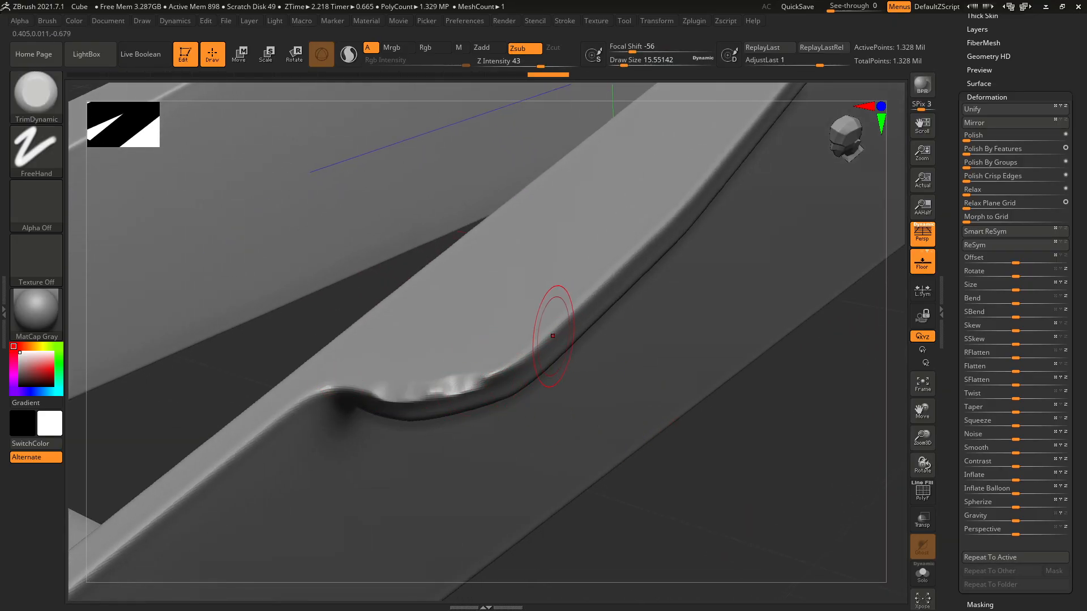
{"action": "left_click_drag", "start_coordinate": [803, 399], "coordinate": [871, 405]}
{"action": "left_click_drag", "start_coordinate": [478, 371], "coordinate": [454, 374], "text": "shift"}
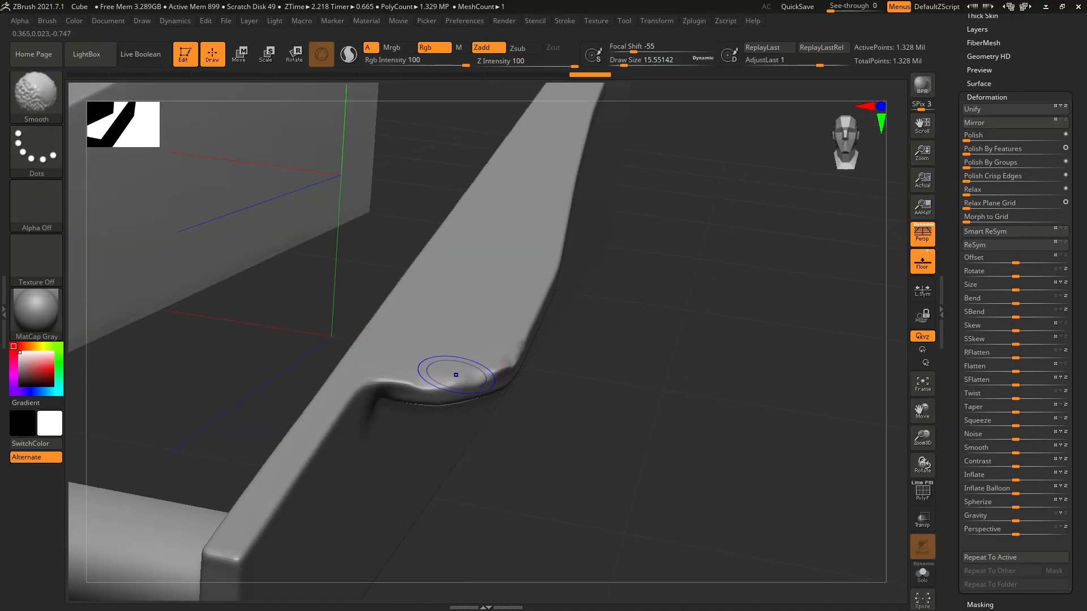
{"action": "left_click_drag", "start_coordinate": [621, 427], "coordinate": [698, 422]}
{"action": "left_click_drag", "start_coordinate": [486, 376], "coordinate": [447, 384]}
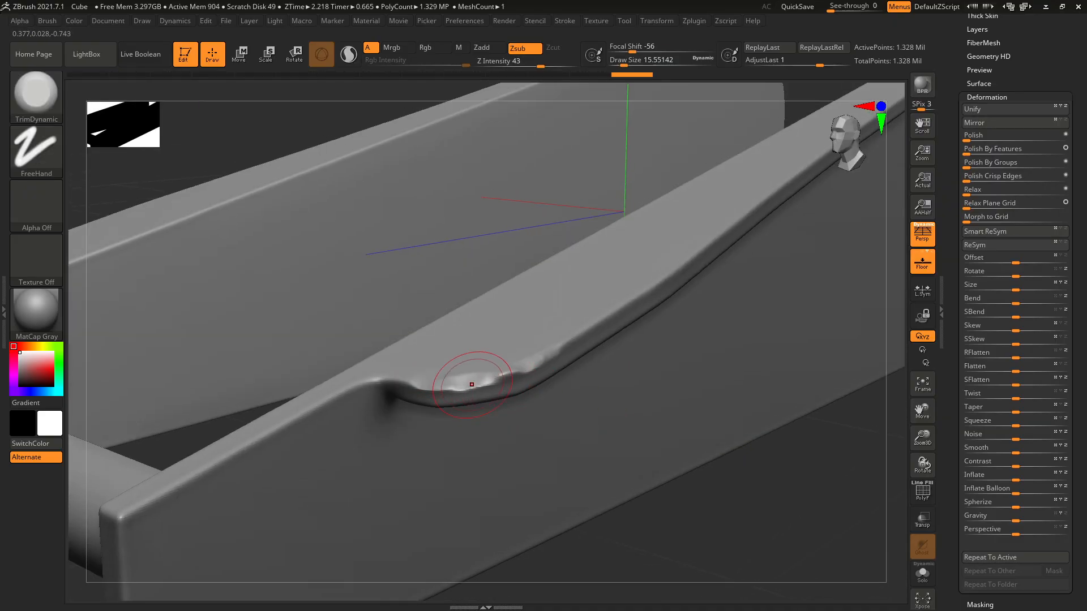
{"action": "mouse_move", "coordinate": [743, 478]}
{"action": "left_mouse_down"}
{"action": "mouse_move", "coordinate": [832, 464]}
{"action": "mouse_move", "coordinate": [871, 441]}
{"action": "left_mouse_up"}
- Test ClayBuildup strokes around the joint between the crossbar and the side plate, undoing the unwanted ones
{"action": "mouse_move", "coordinate": [722, 436]}
{"action": "left_mouse_down", "text": "alt"}
{"action": "mouse_move", "coordinate": [728, 315]}
{"action": "mouse_move", "coordinate": [715, 436]}
{"action": "mouse_move", "coordinate": [674, 315]}
{"action": "left_mouse_up", "text": "alt"}
{"action": "key", "text": "b"}
{"action": "key", "text": "c"}
{"action": "key", "text": "b"}
{"action": "left_click_drag", "start_coordinate": [540, 261], "coordinate": [532, 312]}
{"action": "key", "text": "ctrl+z"}
{"action": "left_click_drag", "start_coordinate": [679, 322], "coordinate": [737, 315]}
{"action": "left_click_drag", "start_coordinate": [382, 306], "coordinate": [464, 362]}
{"action": "key", "text": "ctrl+z"}
{"action": "mouse_move", "coordinate": [356, 334]}
{"action": "left_mouse_down"}
{"action": "mouse_move", "coordinate": [419, 384]}
{"action": "mouse_move", "coordinate": [464, 390]}
{"action": "left_mouse_up"}
{"action": "left_click_drag", "start_coordinate": [719, 390], "coordinate": [766, 366]}
{"action": "key", "text": "ctrl+z"}
{"action": "key", "text": "ctrl+z"}
- Switch to the Clay brush, dismissing the ClipCurve selection note, and redo the last stroke at the joint
{"action": "key", "text": "b"}
{"action": "key", "text": "c"}
{"action": "key", "text": "c"}
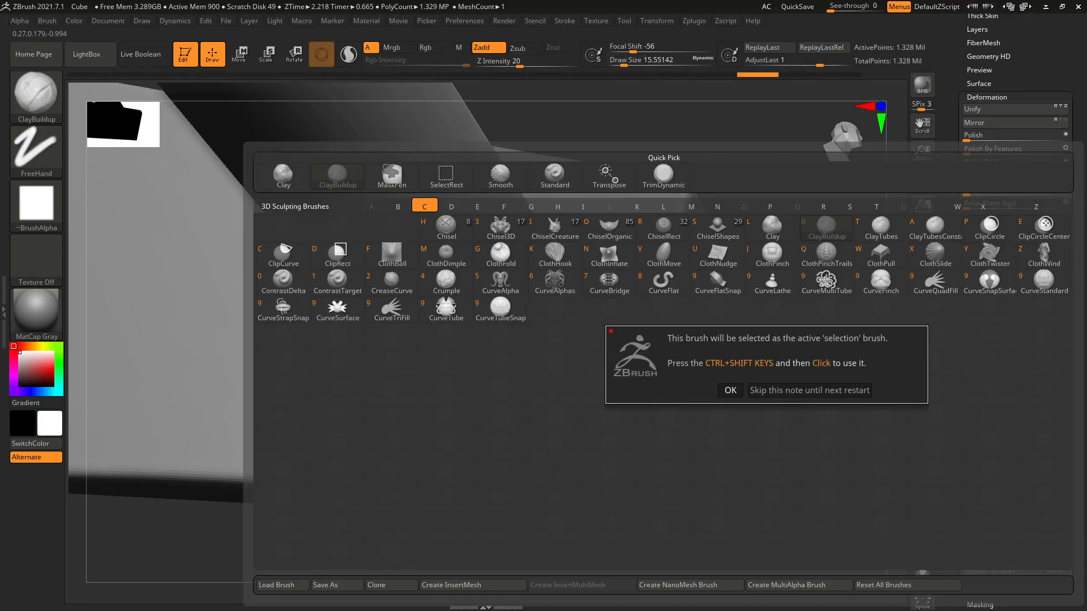
{"action": "left_click", "coordinate": [730, 390]}
{"action": "key", "text": "b"}
{"action": "key", "text": "c"}
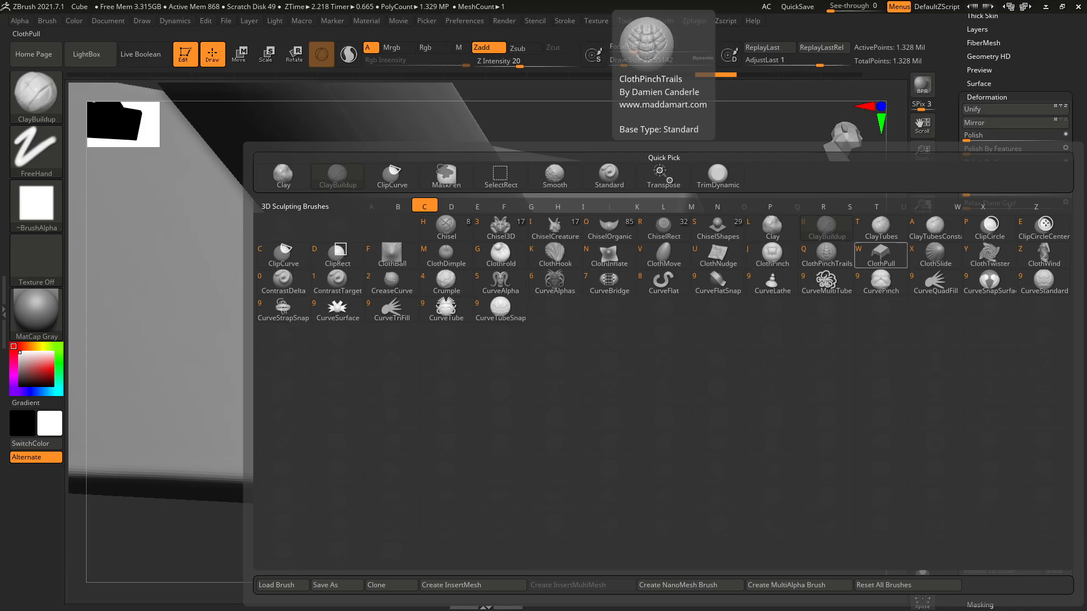
{"action": "left_click", "coordinate": [772, 228]}
{"action": "key", "text": "ctrl+shift+z"}
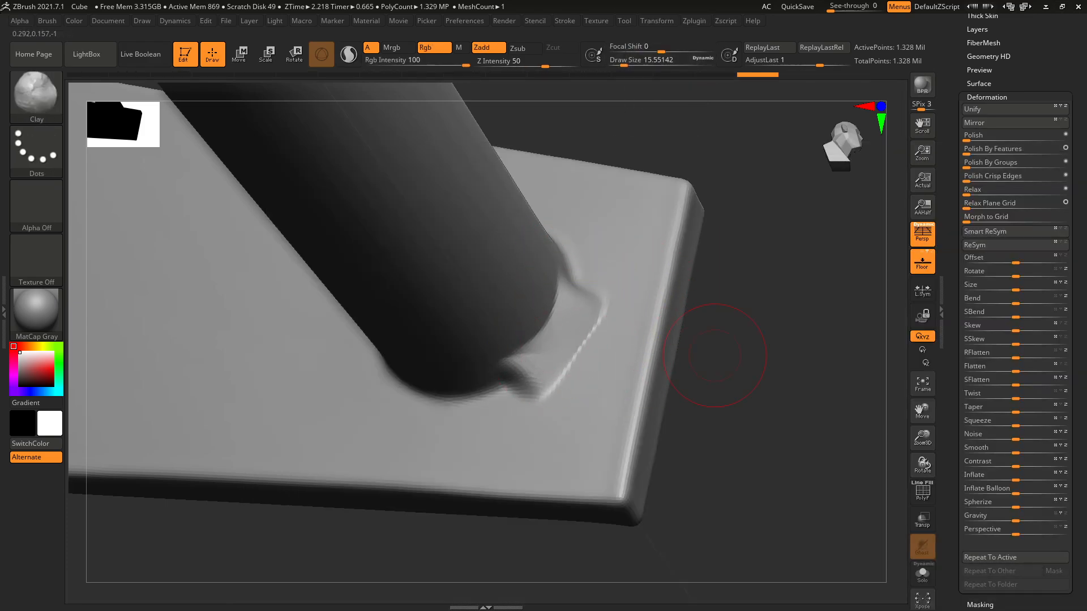
- Add Clay strokes around the crossbar's end where it meets the side plate and smooth them
{"action": "left_click_drag", "start_coordinate": [779, 330], "coordinate": [710, 336]}
{"action": "left_click_drag", "start_coordinate": [497, 384], "coordinate": [437, 381]}
{"action": "left_click_drag", "start_coordinate": [759, 359], "coordinate": [626, 399]}
{"action": "mouse_move", "coordinate": [476, 385]}
{"action": "left_mouse_down"}
{"action": "mouse_move", "coordinate": [400, 359]}
{"action": "mouse_move", "coordinate": [319, 266]}
{"action": "left_mouse_up"}
{"action": "left_click_drag", "start_coordinate": [652, 345], "coordinate": [740, 376]}
{"action": "mouse_move", "coordinate": [370, 254]}
{"action": "left_mouse_down"}
{"action": "mouse_move", "coordinate": [419, 279]}
{"action": "mouse_move", "coordinate": [431, 339]}
{"action": "left_mouse_up"}
{"action": "mouse_move", "coordinate": [645, 385]}
{"action": "left_mouse_down"}
{"action": "mouse_move", "coordinate": [671, 363]}
{"action": "mouse_move", "coordinate": [681, 321]}
{"action": "left_mouse_up"}
{"action": "left_click_drag", "start_coordinate": [481, 352], "coordinate": [465, 342], "text": "shift"}
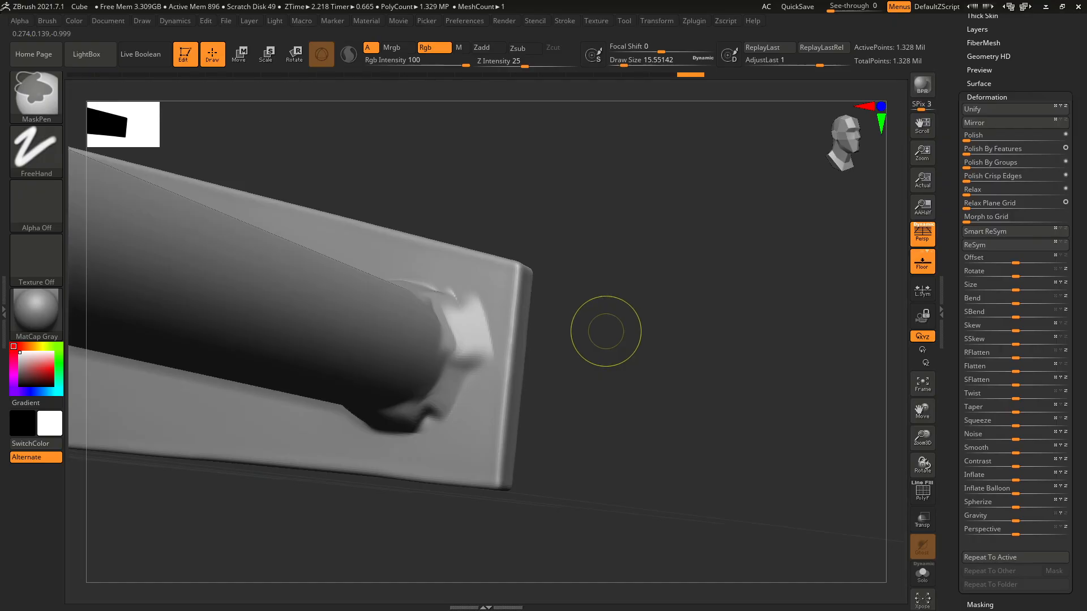
- Undo the last smoothing stroke and switch to ClayBuildup with a draw size of about 7.5
{"action": "key", "text": "ctrl+z"}
{"action": "key", "text": "b"}
{"action": "key", "text": "c"}
{"action": "key", "text": "b"}
{"action": "left_click_drag", "start_coordinate": [646, 324], "coordinate": [639, 347], "text": "alt"}
{"action": "key", "text": "s"}
{"action": "left_click_drag", "start_coordinate": [638, 346], "coordinate": [634, 347]}
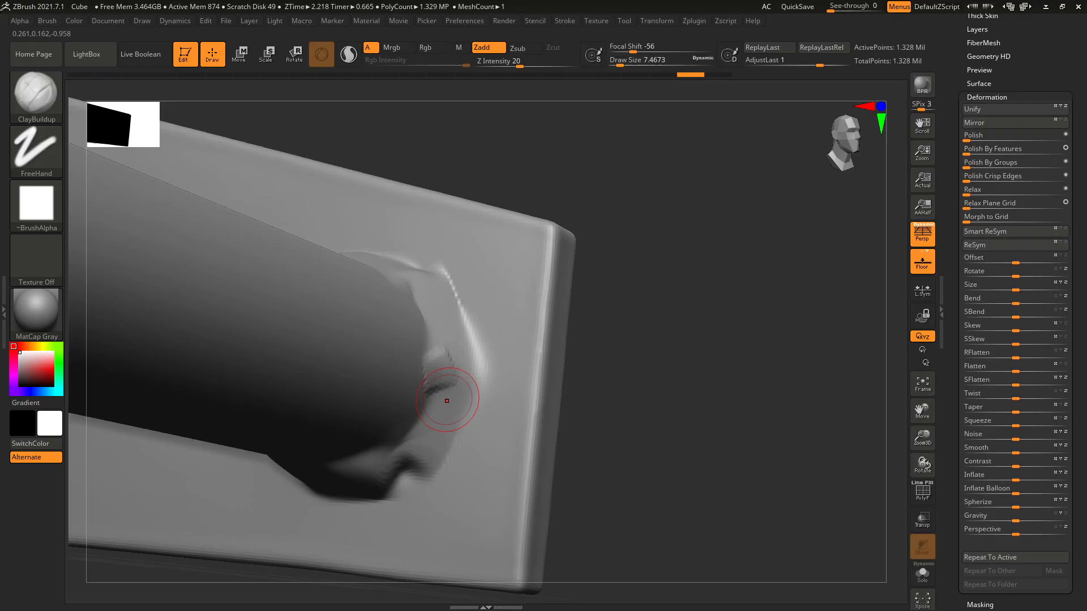
- Build up a raised bead where the crossbar's end meets the side plate and smooth its surface
{"action": "mouse_move", "coordinate": [601, 393]}
{"action": "left_mouse_down"}
{"action": "mouse_move", "coordinate": [420, 431]}
{"action": "mouse_move", "coordinate": [461, 419]}
{"action": "left_mouse_up"}
{"action": "left_click_drag", "start_coordinate": [589, 420], "coordinate": [647, 371]}
{"action": "mouse_move", "coordinate": [438, 419]}
{"action": "left_mouse_down"}
{"action": "mouse_move", "coordinate": [438, 431]}
{"action": "mouse_move", "coordinate": [470, 436]}
{"action": "left_mouse_up"}
{"action": "left_click_drag", "start_coordinate": [586, 419], "coordinate": [619, 413]}
{"action": "mouse_move", "coordinate": [493, 434]}
{"action": "left_mouse_down", "text": "shift"}
{"action": "mouse_move", "coordinate": [459, 434]}
{"action": "mouse_move", "coordinate": [453, 451]}
{"action": "mouse_move", "coordinate": [450, 428]}
{"action": "left_mouse_up", "text": "shift"}
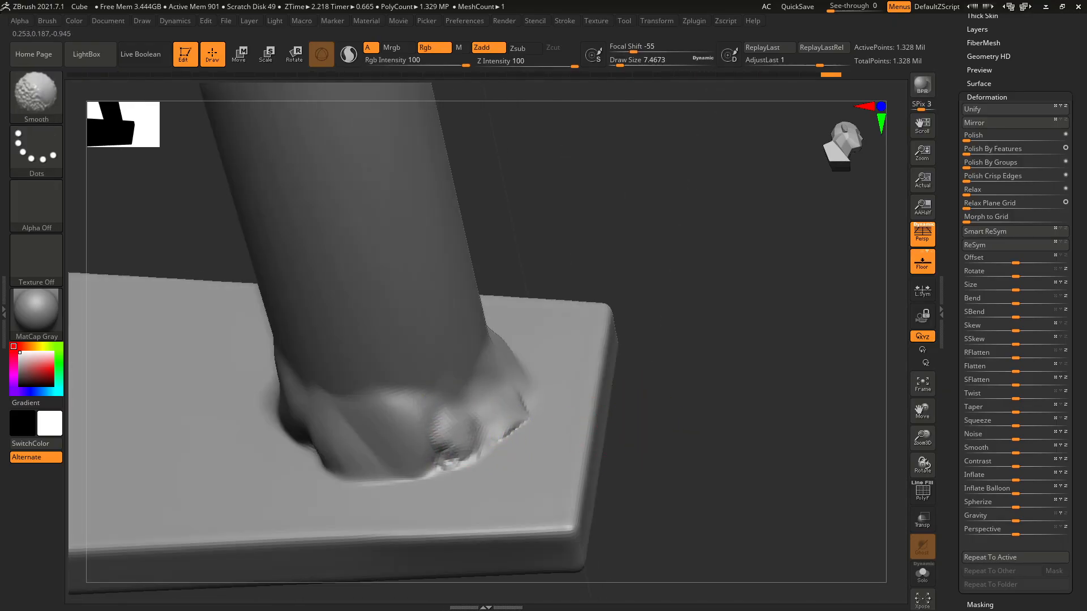
{"action": "left_click_drag", "start_coordinate": [637, 403], "coordinate": [558, 417]}
{"action": "mouse_move", "coordinate": [486, 402]}
{"action": "left_mouse_down"}
{"action": "mouse_move", "coordinate": [500, 410]}
{"action": "mouse_move", "coordinate": [490, 412]}
{"action": "left_mouse_up"}
- Extend the bead further around the crossbar joint with alternating short ClayBuildup and Smooth strokes
{"action": "left_click_drag", "start_coordinate": [762, 402], "coordinate": [566, 412]}
{"action": "left_click_drag", "start_coordinate": [516, 378], "coordinate": [525, 368]}
{"action": "left_click_drag", "start_coordinate": [702, 381], "coordinate": [682, 430]}
{"action": "left_click_drag", "start_coordinate": [528, 359], "coordinate": [547, 370]}
{"action": "left_click_drag", "start_coordinate": [547, 370], "coordinate": [528, 377], "text": "shift"}
{"action": "mouse_move", "coordinate": [676, 368]}
{"action": "left_mouse_down"}
{"action": "mouse_move", "coordinate": [718, 347]}
{"action": "mouse_move", "coordinate": [548, 317]}
{"action": "left_mouse_up"}
{"action": "left_click_drag", "start_coordinate": [732, 368], "coordinate": [726, 400]}
{"action": "left_click_drag", "start_coordinate": [531, 279], "coordinate": [529, 264]}
{"action": "left_click_drag", "start_coordinate": [529, 263], "coordinate": [534, 271], "text": "shift"}
{"action": "left_click_drag", "start_coordinate": [695, 318], "coordinate": [690, 354]}
{"action": "left_click_drag", "start_coordinate": [524, 217], "coordinate": [515, 199]}
{"action": "left_click_drag", "start_coordinate": [514, 200], "coordinate": [514, 202], "text": "shift"}
- Add short ClayBuildup strokes to the next unfinished stretch of the crossbar joint's bead and smooth them
{"action": "mouse_move", "coordinate": [707, 286]}
{"action": "left_mouse_down"}
{"action": "mouse_move", "coordinate": [728, 306]}
{"action": "mouse_move", "coordinate": [760, 403]}
{"action": "left_mouse_up"}
{"action": "left_click_drag", "start_coordinate": [514, 291], "coordinate": [517, 276]}
{"action": "mouse_move", "coordinate": [723, 243]}
{"action": "left_mouse_down"}
{"action": "mouse_move", "coordinate": [732, 237]}
{"action": "mouse_move", "coordinate": [724, 249]}
{"action": "left_mouse_up"}
{"action": "left_click_drag", "start_coordinate": [504, 285], "coordinate": [493, 288]}
{"action": "mouse_move", "coordinate": [493, 289]}
{"action": "left_mouse_down", "text": "shift"}
{"action": "mouse_move", "coordinate": [504, 287]}
{"action": "mouse_move", "coordinate": [433, 279]}
{"action": "mouse_move", "coordinate": [445, 280]}
{"action": "left_mouse_up", "text": "shift"}
{"action": "right_click_drag", "start_coordinate": [444, 279], "coordinate": [606, 246]}
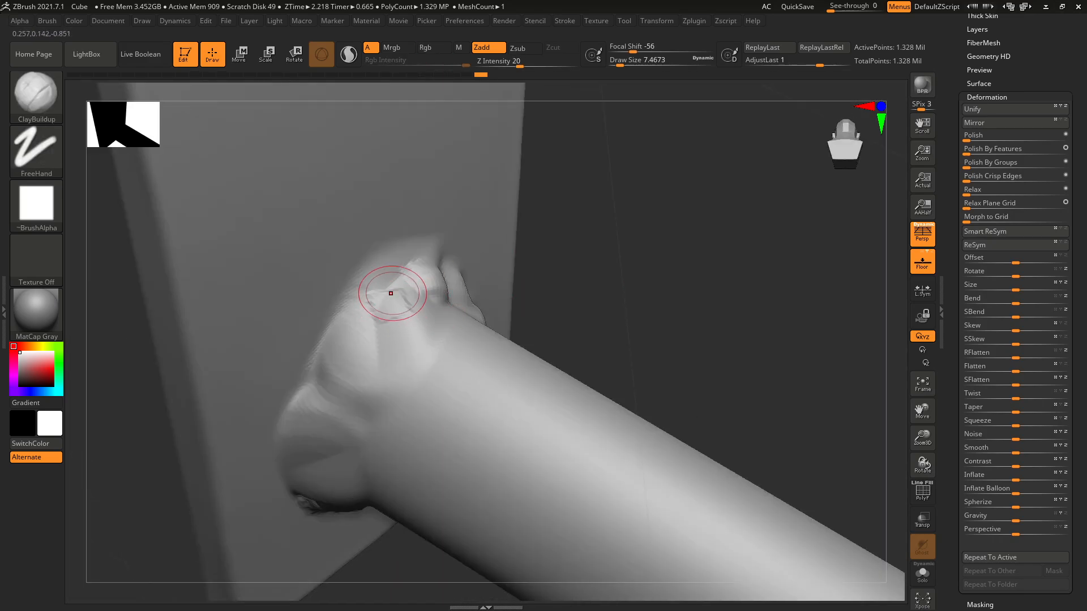
- Fill the bead on the upper side of the crossbar joint with ClayBuildup and smooth its lumps
{"action": "left_click_drag", "start_coordinate": [392, 294], "coordinate": [398, 304]}
{"action": "left_click_drag", "start_coordinate": [538, 287], "coordinate": [475, 300]}
{"action": "mouse_move", "coordinate": [390, 286]}
{"action": "left_mouse_down"}
{"action": "mouse_move", "coordinate": [393, 273]}
{"action": "mouse_move", "coordinate": [414, 283]}
{"action": "left_mouse_up"}
{"action": "right_click_drag", "start_coordinate": [862, 306], "coordinate": [954, 299]}
{"action": "mouse_move", "coordinate": [396, 305]}
{"action": "left_mouse_down", "text": "shift"}
{"action": "mouse_move", "coordinate": [361, 304]}
{"action": "mouse_move", "coordinate": [370, 309]}
{"action": "left_mouse_up", "text": "shift"}
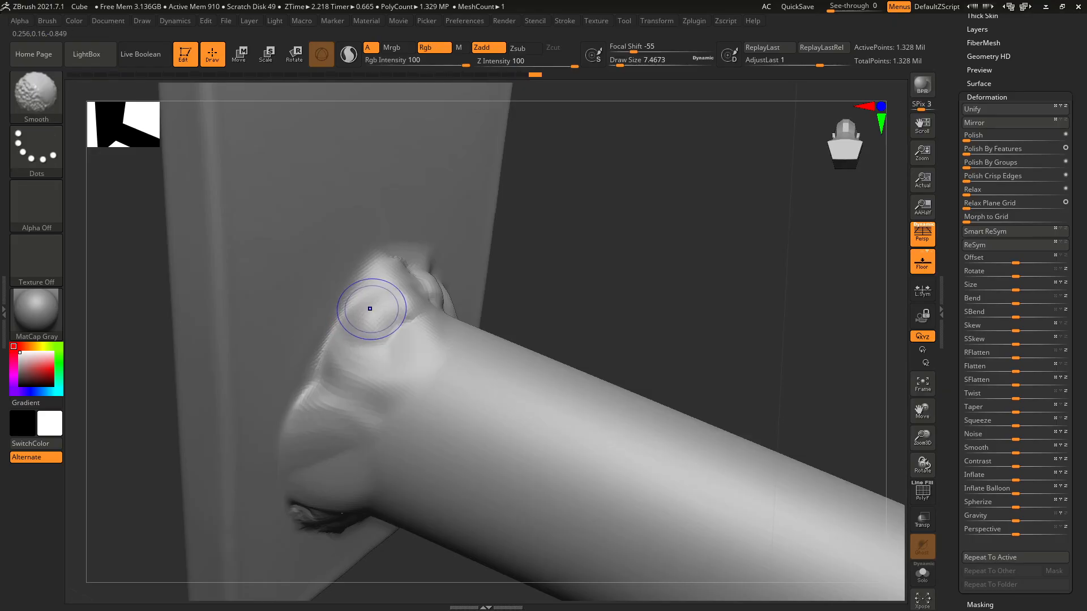
{"action": "right_click_drag", "start_coordinate": [638, 362], "coordinate": [640, 238]}
{"action": "left_click_drag", "start_coordinate": [296, 493], "coordinate": [296, 480], "text": "shift"}
- Try ClayBuildup strokes on the crossbar and along the underside of its joint, undoing each one
{"action": "left_click_drag", "start_coordinate": [657, 475], "coordinate": [635, 415]}
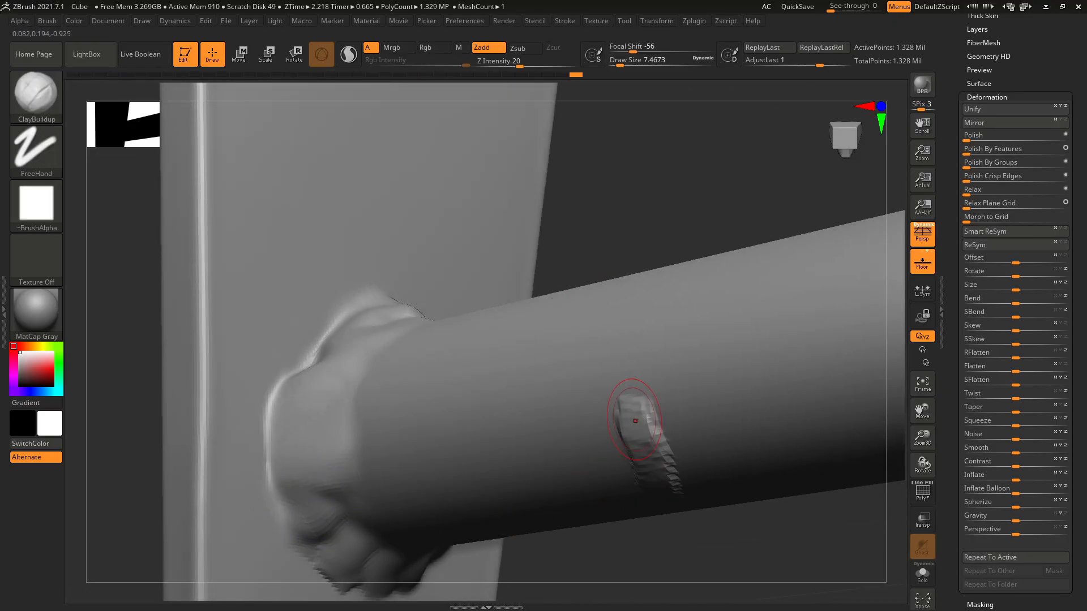
{"action": "key", "text": "ctrl+z"}
{"action": "mouse_move", "coordinate": [676, 236]}
{"action": "right_mouse_down", "text": "ctrl"}
{"action": "mouse_move", "coordinate": [674, 521]}
{"action": "mouse_move", "coordinate": [637, 351]}
{"action": "right_mouse_up", "text": "ctrl"}
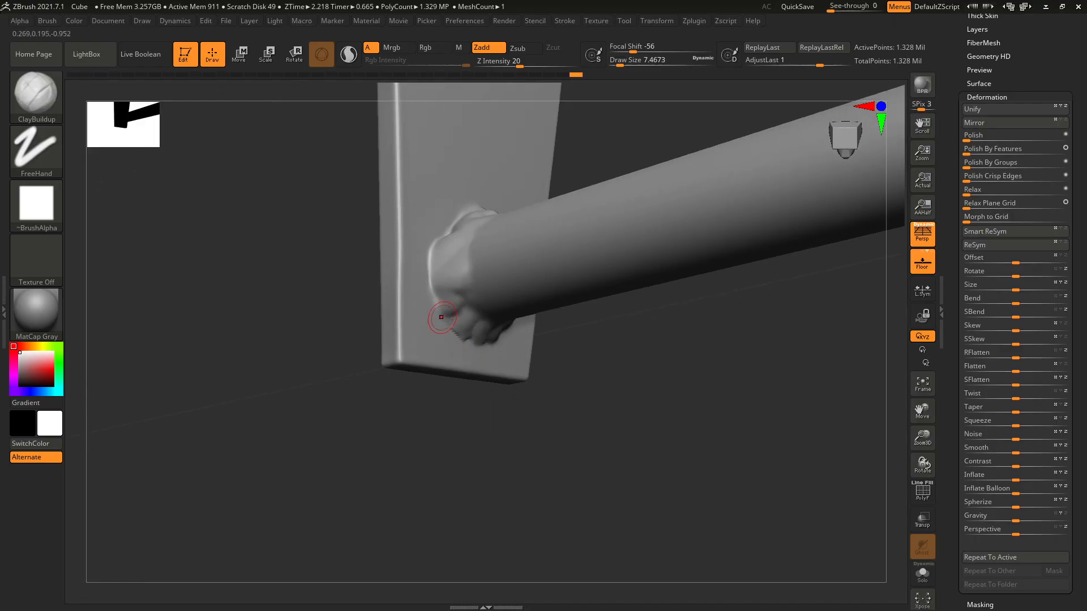
{"action": "left_click_drag", "start_coordinate": [443, 315], "coordinate": [491, 334]}
{"action": "key", "text": "ctrl+z"}
- Switch to TrimDynamic and chip the upper outer corner at the end of the side plate
{"action": "mouse_move", "coordinate": [589, 351]}
{"action": "right_mouse_down"}
{"action": "mouse_move", "coordinate": [655, 323]}
{"action": "mouse_move", "coordinate": [656, 249]}
{"action": "mouse_move", "coordinate": [571, 227]}
{"action": "right_mouse_up"}
{"action": "mouse_move", "coordinate": [447, 311]}
{"action": "right_mouse_down"}
{"action": "mouse_move", "coordinate": [589, 335]}
{"action": "mouse_move", "coordinate": [634, 295]}
{"action": "mouse_move", "coordinate": [669, 339]}
{"action": "mouse_move", "coordinate": [659, 385]}
{"action": "mouse_move", "coordinate": [646, 323]}
{"action": "mouse_move", "coordinate": [644, 345]}
{"action": "right_mouse_up"}
{"action": "key", "text": "shift"}
{"action": "mouse_move", "coordinate": [721, 330]}
{"action": "right_mouse_down"}
{"action": "mouse_move", "coordinate": [572, 372]}
{"action": "mouse_move", "coordinate": [677, 325]}
{"action": "mouse_move", "coordinate": [677, 396]}
{"action": "mouse_move", "coordinate": [628, 424]}
{"action": "mouse_move", "coordinate": [713, 396]}
{"action": "right_mouse_up"}
{"action": "key", "text": "b"}
{"action": "key", "text": "t"}
{"action": "key", "text": "d"}
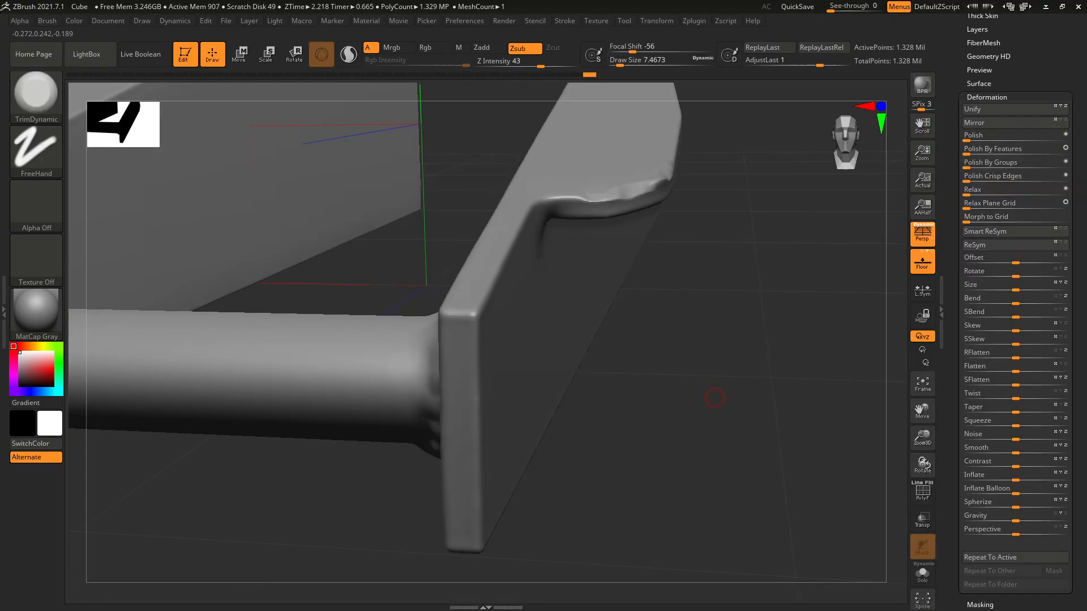
{"action": "left_click_drag", "start_coordinate": [476, 318], "coordinate": [470, 313]}
{"action": "right_click_drag", "start_coordinate": [470, 313], "coordinate": [560, 309]}
{"action": "left_click_drag", "start_coordinate": [445, 311], "coordinate": [461, 312]}
{"action": "right_click_drag", "start_coordinate": [461, 313], "coordinate": [476, 317]}
{"action": "right_click_drag", "start_coordinate": [560, 314], "coordinate": [475, 317]}
{"action": "left_click", "coordinate": [479, 320]}
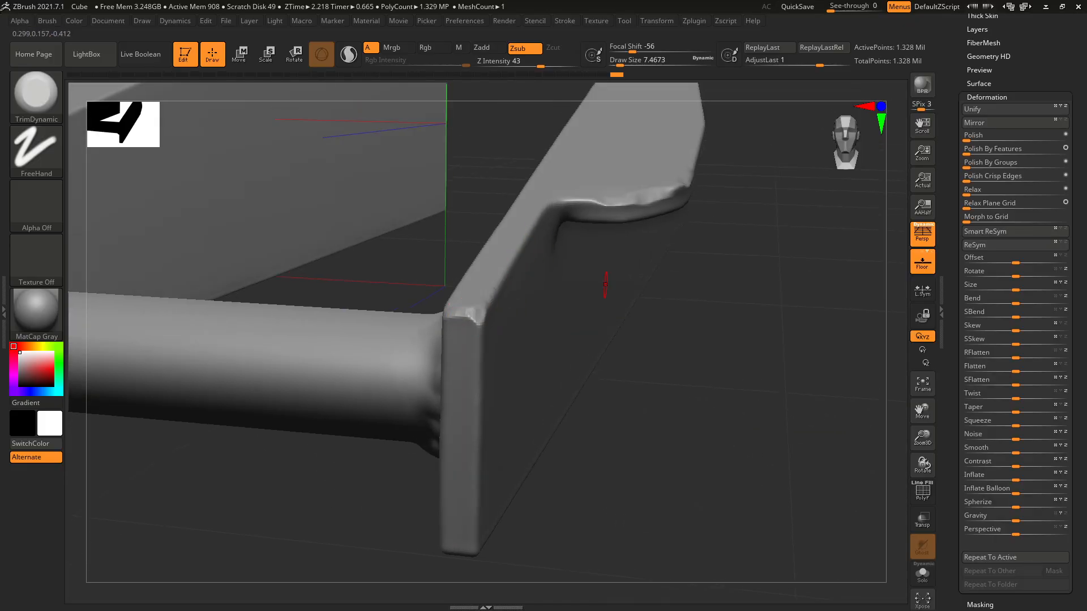
{"action": "key", "text": "b"}
{"action": "key", "text": "c"}
{"action": "key", "text": "b"}
{"action": "right_click_drag", "start_coordinate": [795, 406], "coordinate": [779, 378]}
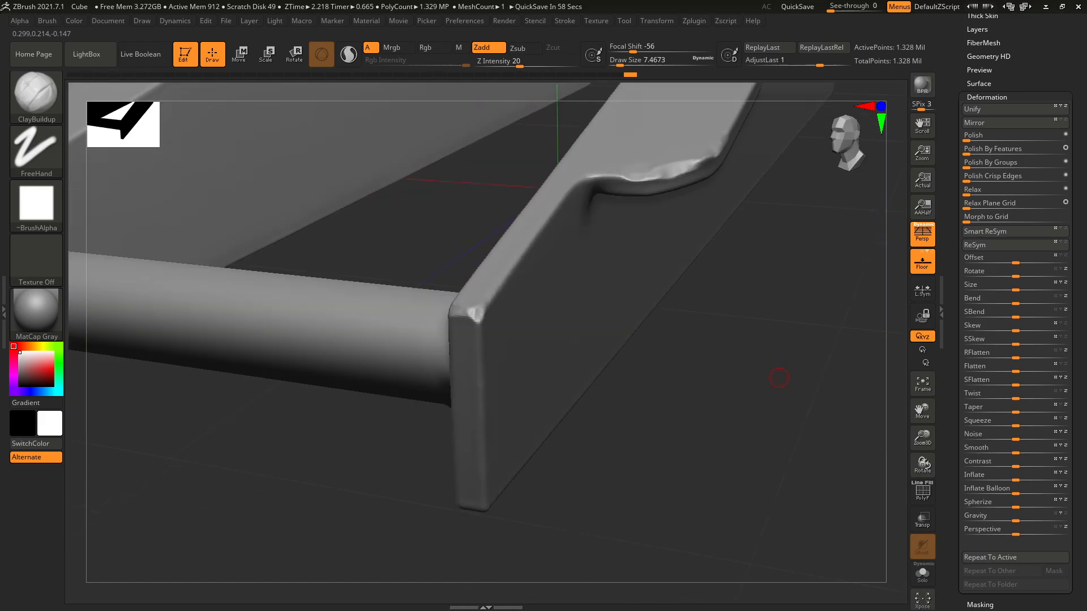
{"action": "key", "text": "b"}
{"action": "key", "text": "c"}
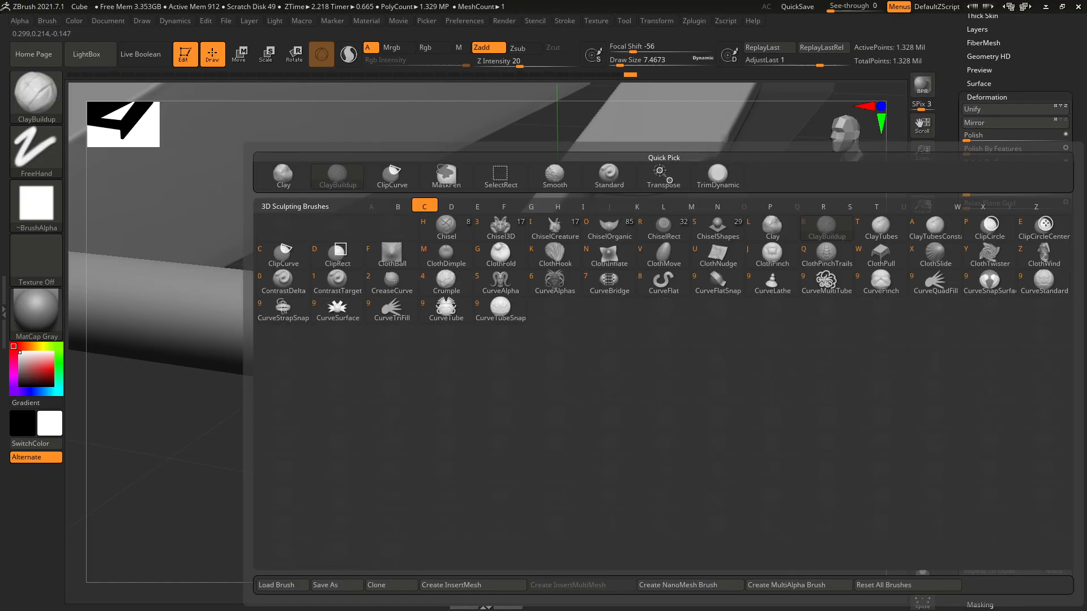
{"action": "key", "text": "b"}
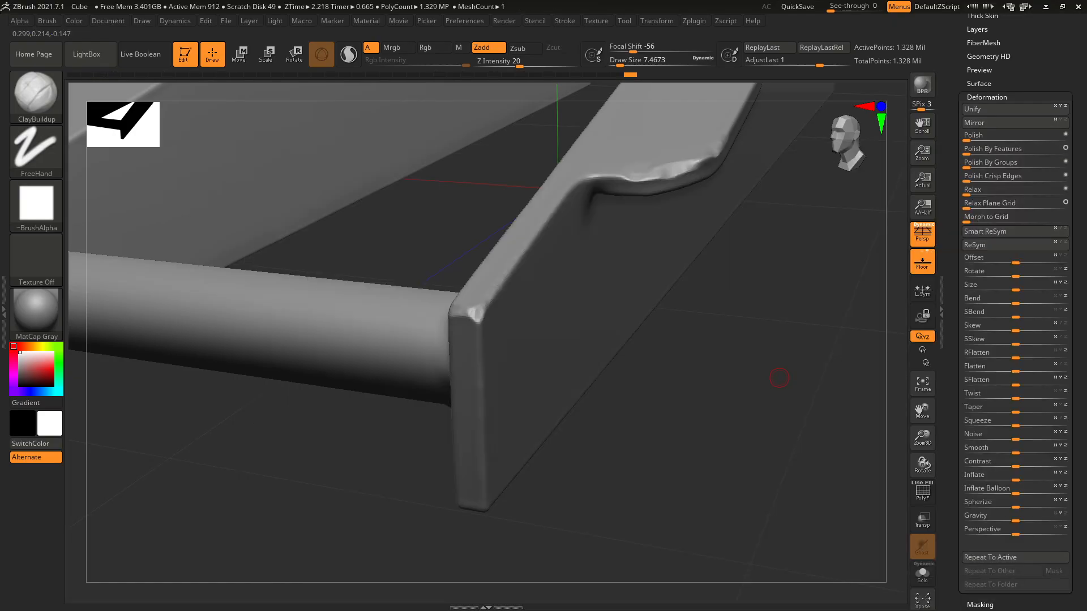
{"action": "key", "text": "b"}
{"action": "key", "text": "t"}
{"action": "key", "text": "d"}
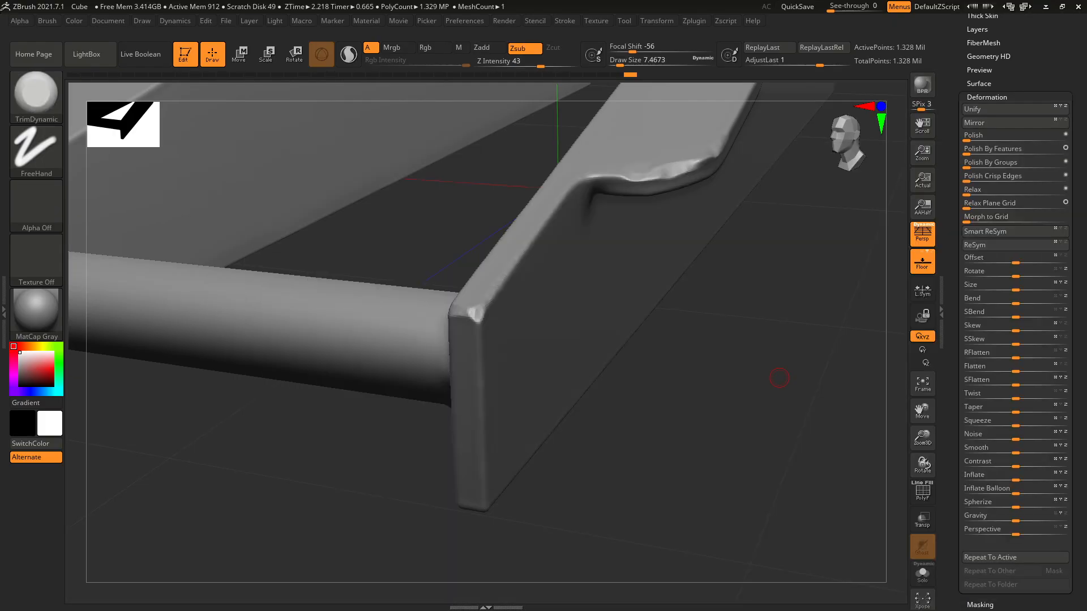
{"action": "key", "text": "b"}
{"action": "key", "text": "c"}
{"action": "key", "text": "b"}
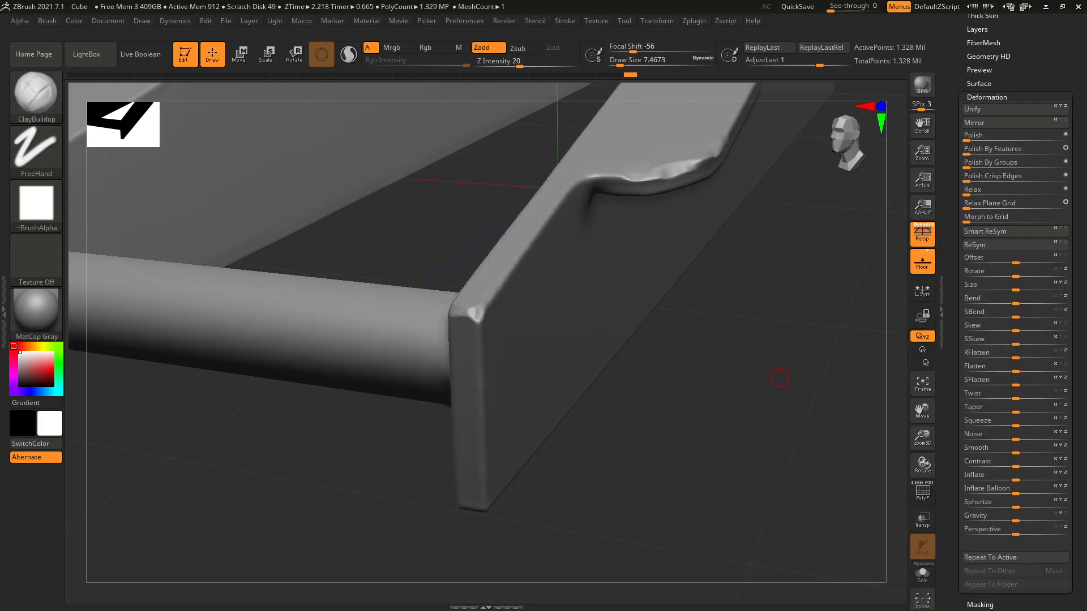
- Select TrimDynamic and wear down the outer vertical edge of the side plate's end with short trimming strokes
{"action": "key", "text": "b"}
{"action": "key", "text": "t"}
{"action": "key", "text": "d"}
{"action": "key", "text": "shift"}
{"action": "mouse_move", "coordinate": [703, 376]}
{"action": "left_mouse_down", "text": "alt"}
{"action": "mouse_move", "coordinate": [622, 362]}
{"action": "mouse_move", "coordinate": [520, 301]}
{"action": "mouse_move", "coordinate": [478, 346]}
{"action": "mouse_move", "coordinate": [479, 392]}
{"action": "left_mouse_up", "text": "alt"}
{"action": "mouse_move", "coordinate": [679, 391]}
{"action": "left_mouse_down"}
{"action": "mouse_move", "coordinate": [708, 340]}
{"action": "mouse_move", "coordinate": [630, 362]}
{"action": "left_mouse_up"}
{"action": "left_click_drag", "start_coordinate": [478, 370], "coordinate": [473, 443]}
{"action": "left_click_drag", "start_coordinate": [594, 464], "coordinate": [640, 413]}
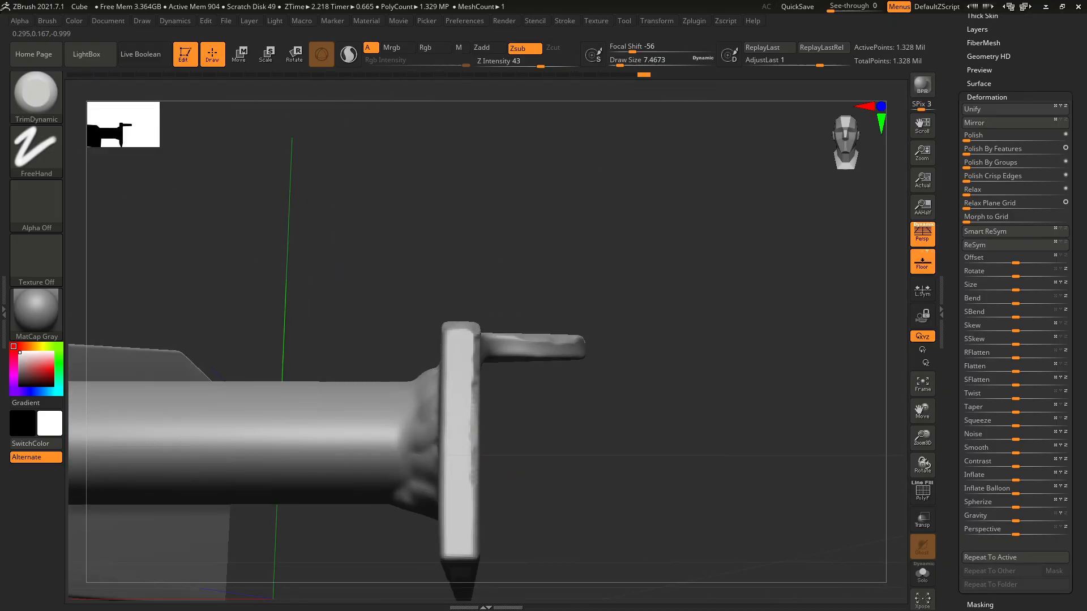
{"action": "left_click_drag", "start_coordinate": [474, 467], "coordinate": [473, 487]}
{"action": "left_click_drag", "start_coordinate": [668, 430], "coordinate": [534, 449]}
{"action": "left_click_drag", "start_coordinate": [471, 489], "coordinate": [457, 541]}
- Chip the side plate's upper outer edge near the corner and where the flange begins
{"action": "mouse_move", "coordinate": [430, 588]}
{"action": "left_mouse_down"}
{"action": "mouse_move", "coordinate": [745, 519]}
{"action": "mouse_move", "coordinate": [633, 501]}
{"action": "mouse_move", "coordinate": [827, 545]}
{"action": "left_mouse_up"}
{"action": "left_click_drag", "start_coordinate": [319, 357], "coordinate": [371, 348]}
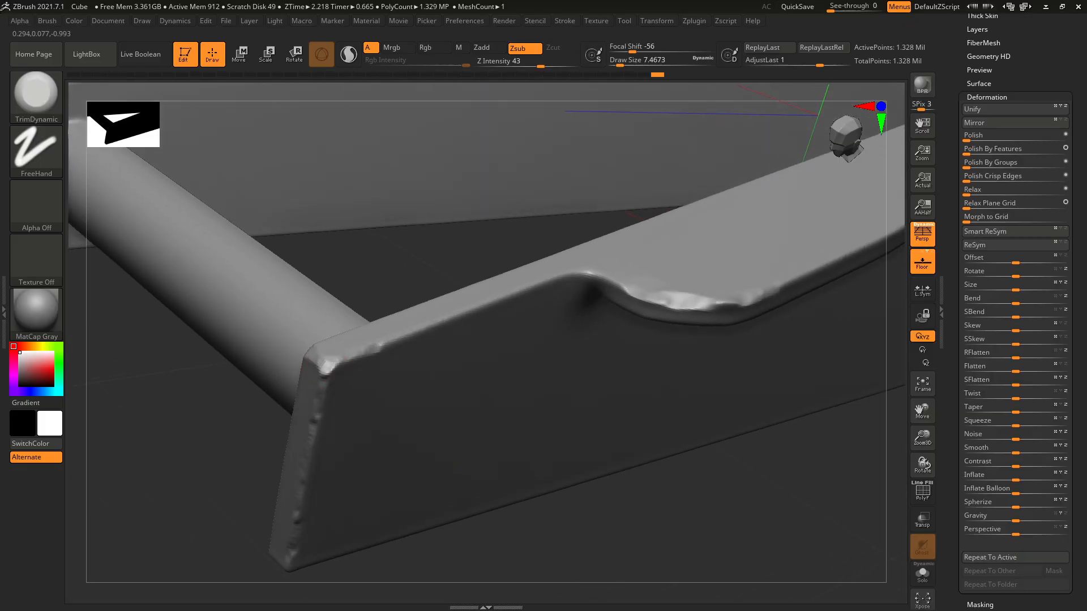
{"action": "left_click_drag", "start_coordinate": [583, 274], "coordinate": [607, 284]}
- Wear down the side plate's inner edge above the crossbar joint with TrimDynamic, undoing the last stroke at the corner
{"action": "left_click_drag", "start_coordinate": [628, 493], "coordinate": [752, 453]}
{"action": "left_click_drag", "start_coordinate": [771, 250], "coordinate": [741, 357]}
{"action": "left_click_drag", "start_coordinate": [562, 339], "coordinate": [603, 457]}
{"action": "mouse_move", "coordinate": [697, 459]}
{"action": "left_mouse_down"}
{"action": "mouse_move", "coordinate": [772, 407]}
{"action": "mouse_move", "coordinate": [758, 359]}
{"action": "left_mouse_up"}
{"action": "left_click_drag", "start_coordinate": [632, 370], "coordinate": [641, 390]}
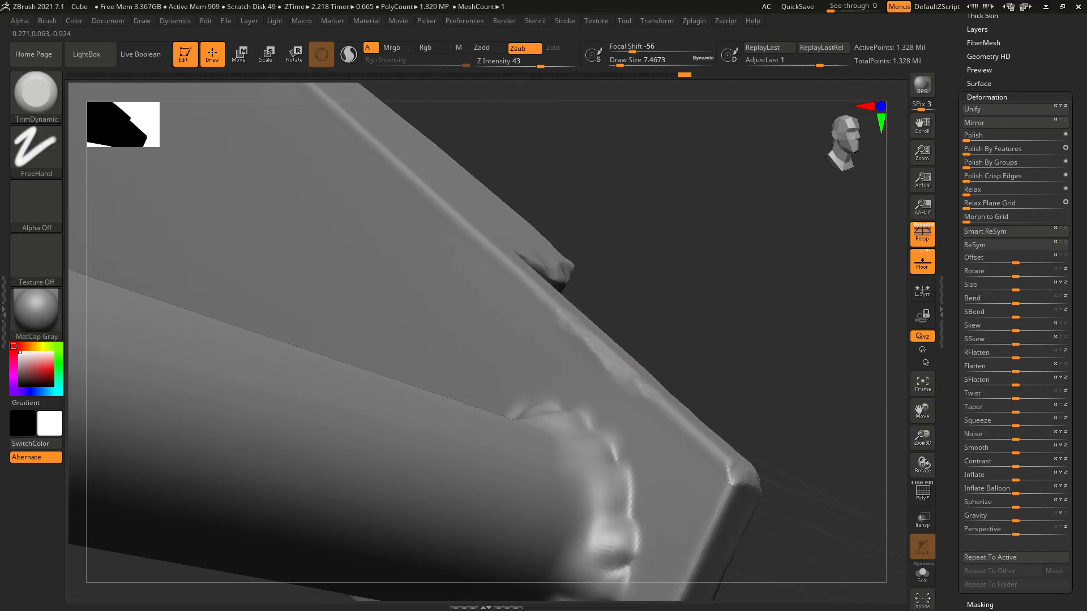
{"action": "left_click_drag", "start_coordinate": [742, 362], "coordinate": [772, 371]}
{"action": "left_click_drag", "start_coordinate": [651, 384], "coordinate": [679, 427]}
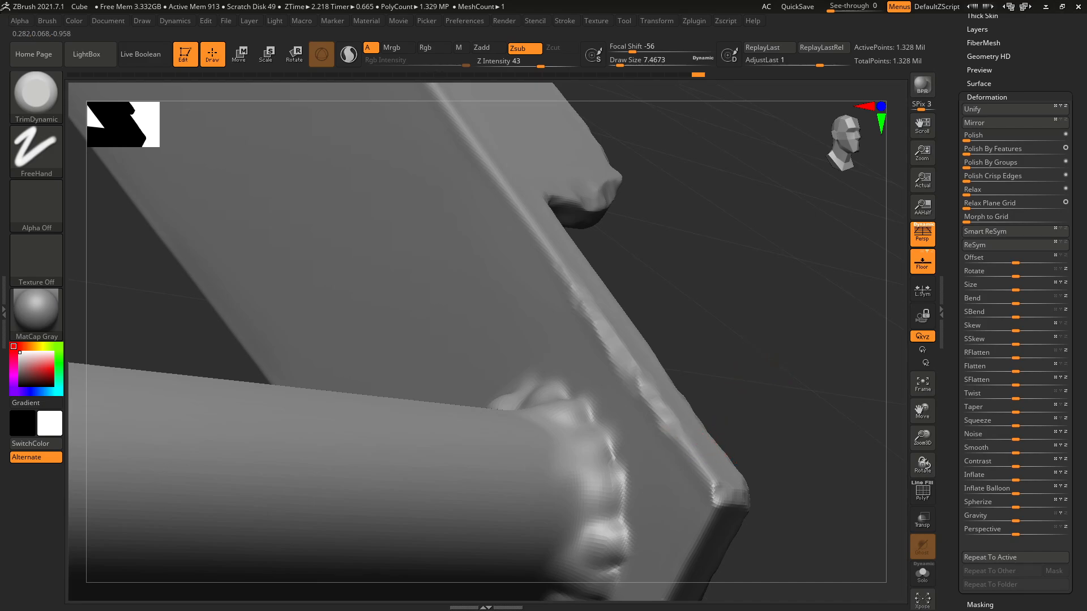
{"action": "mouse_move", "coordinate": [820, 381]}
{"action": "left_mouse_down"}
{"action": "mouse_move", "coordinate": [741, 390]}
{"action": "mouse_move", "coordinate": [807, 396]}
{"action": "left_mouse_up"}
{"action": "mouse_move", "coordinate": [703, 476]}
{"action": "left_mouse_down"}
{"action": "mouse_move", "coordinate": [726, 494]}
{"action": "mouse_move", "coordinate": [723, 484]}
{"action": "left_mouse_up"}
{"action": "key", "text": "ctrl+z"}
- Switch to DamStandard and test a groove on the side plate, undoing the test strokes
{"action": "mouse_move", "coordinate": [846, 406]}
{"action": "left_mouse_down"}
{"action": "mouse_move", "coordinate": [736, 398]}
{"action": "mouse_move", "coordinate": [647, 412]}
{"action": "mouse_move", "coordinate": [696, 465]}
{"action": "mouse_move", "coordinate": [713, 452]}
{"action": "mouse_move", "coordinate": [781, 498]}
{"action": "mouse_move", "coordinate": [843, 466]}
{"action": "left_mouse_up"}
{"action": "key", "text": "b"}
{"action": "key", "text": "d"}
{"action": "key", "text": "s"}
{"action": "left_click_drag", "start_coordinate": [493, 249], "coordinate": [472, 294]}
{"action": "key", "text": "ctrl+z"}
{"action": "key", "text": "ctrl+z"}
{"action": "key", "text": "ctrl+z"}
{"action": "left_click_drag", "start_coordinate": [495, 243], "coordinate": [479, 294]}
{"action": "key", "text": "ctrl+z"}
- Try DamStandard grooves on the side plate and across the flange's flat face, undoing them
{"action": "left_click_drag", "start_coordinate": [725, 383], "coordinate": [752, 344]}
{"action": "left_click_drag", "start_coordinate": [849, 242], "coordinate": [583, 356], "text": "alt"}
{"action": "left_click_drag", "start_coordinate": [365, 246], "coordinate": [441, 214]}
{"action": "key", "text": "ctrl+z"}
{"action": "left_click_drag", "start_coordinate": [580, 349], "coordinate": [761, 440], "text": "alt"}
{"action": "left_click_drag", "start_coordinate": [658, 258], "coordinate": [654, 355]}
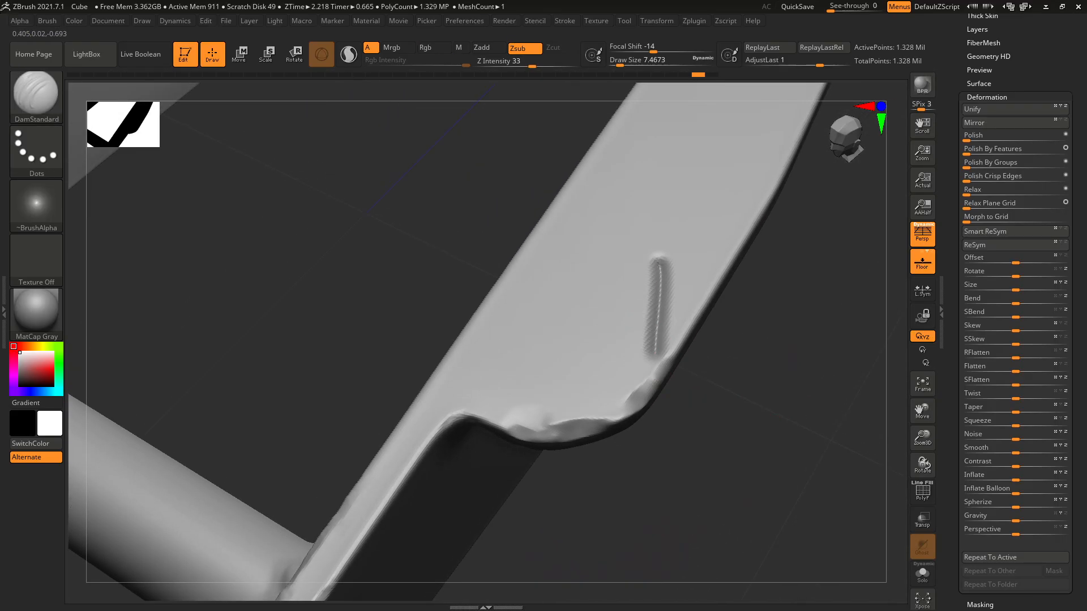
{"action": "left_click_drag", "start_coordinate": [775, 409], "coordinate": [687, 372]}
{"action": "key", "text": "ctrl+z"}
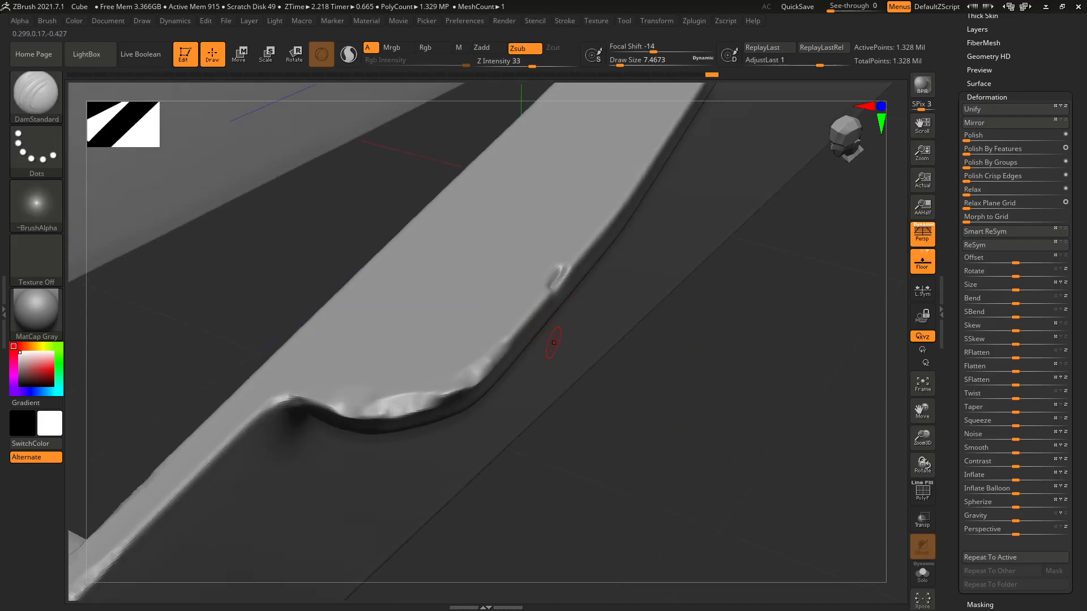
{"action": "key", "text": "ctrl+z"}
{"action": "key", "text": "ctrl+shift+z"}
- Lower DamStandard's Z Intensity to 6 and scratch a faint mark on the side plate's outer face near the flange's start
{"action": "mouse_move", "coordinate": [716, 384]}
{"action": "left_mouse_down", "text": "alt"}
{"action": "mouse_move", "coordinate": [712, 318]}
{"action": "mouse_move", "coordinate": [535, 403]}
{"action": "mouse_move", "coordinate": [600, 405]}
{"action": "mouse_move", "coordinate": [526, 472]}
{"action": "left_mouse_up", "text": "alt"}
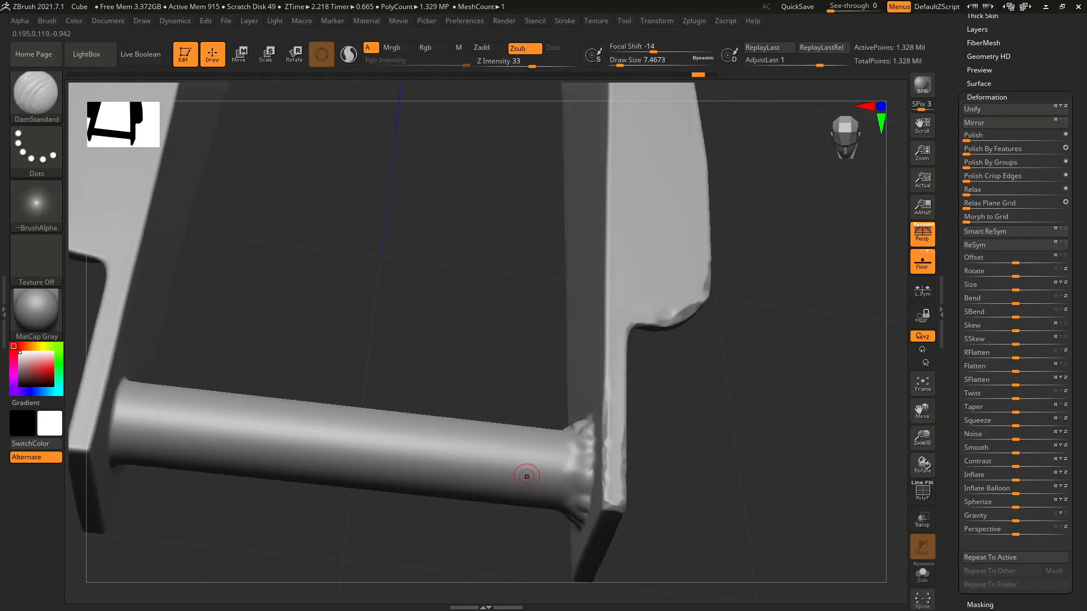
{"action": "key", "text": "d"}
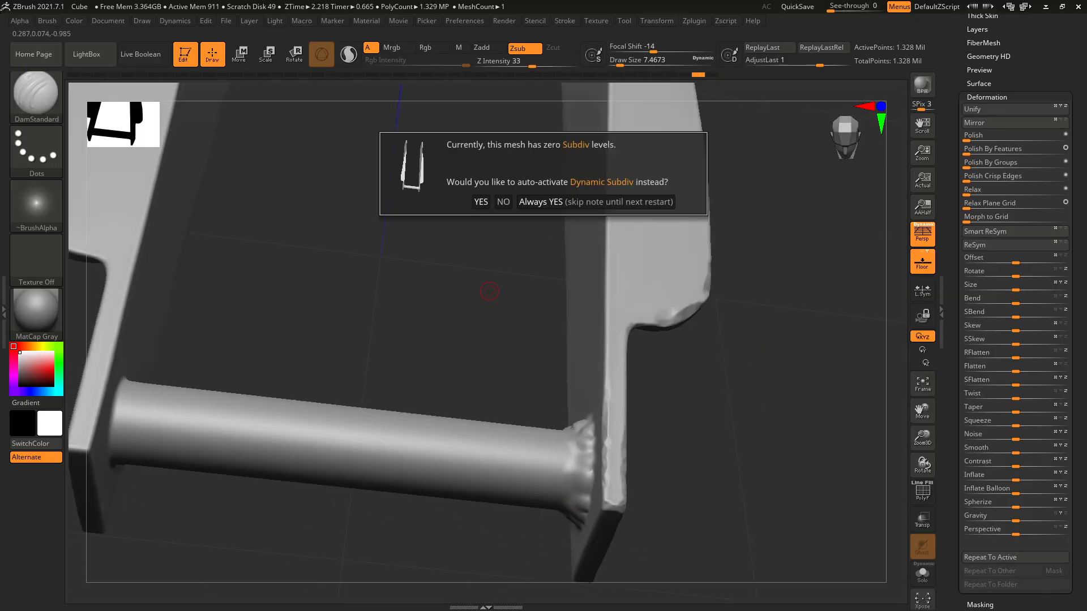
{"action": "key", "text": "d"}
{"action": "key", "text": "s"}
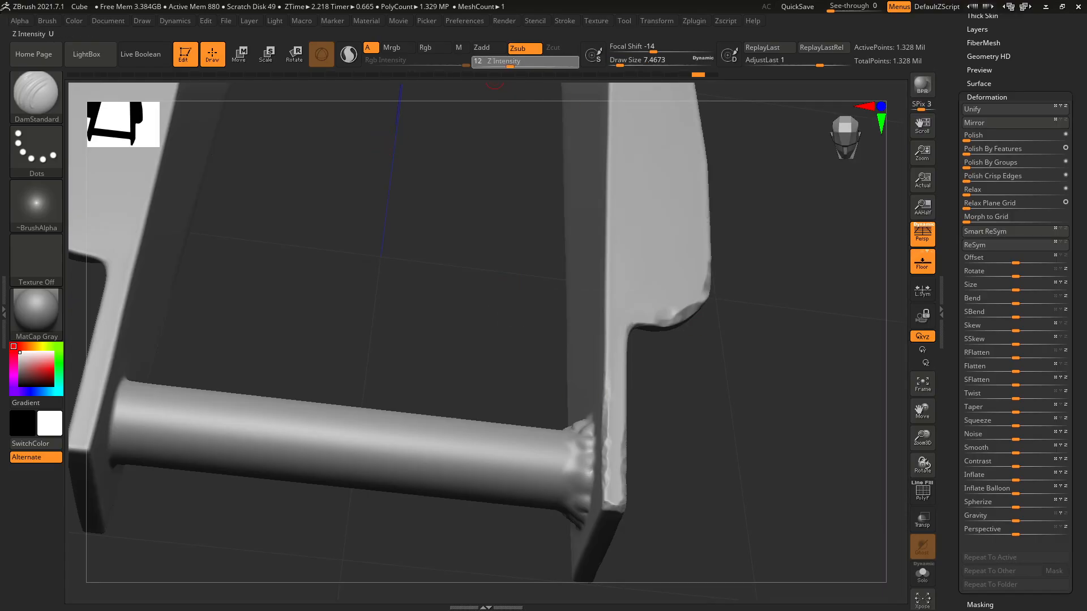
{"action": "left_click_drag", "start_coordinate": [720, 476], "coordinate": [753, 461]}
{"action": "left_click_drag", "start_coordinate": [667, 437], "coordinate": [624, 398]}
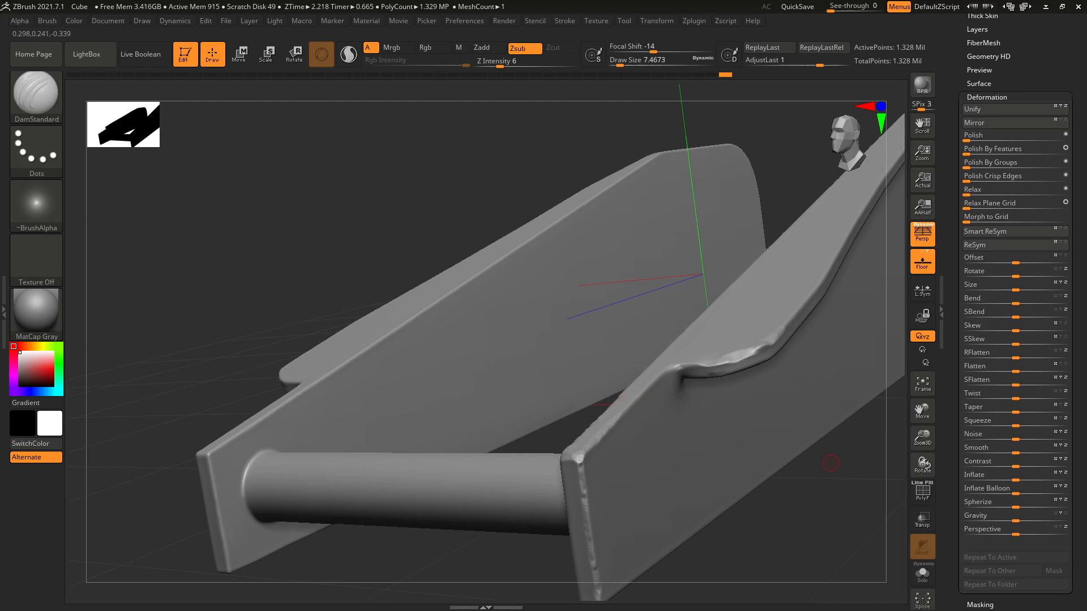
{"action": "right_click_drag", "start_coordinate": [834, 461], "coordinate": [670, 424], "text": "ctrl"}
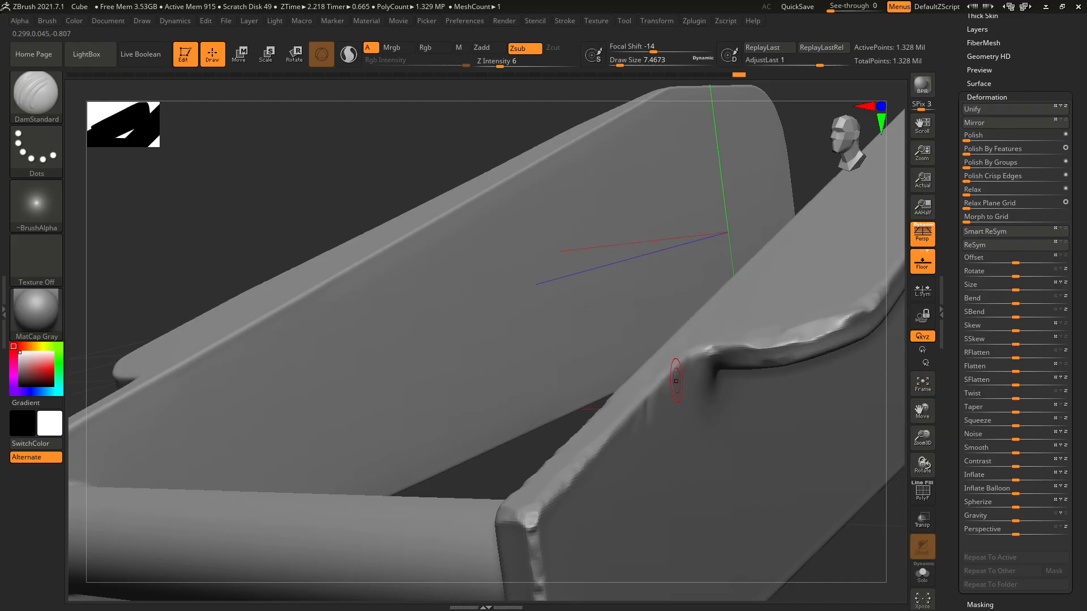
{"action": "mouse_move", "coordinate": [741, 324]}
{"action": "right_mouse_down"}
{"action": "mouse_move", "coordinate": [797, 325]}
{"action": "mouse_move", "coordinate": [798, 271]}
{"action": "mouse_move", "coordinate": [735, 277]}
{"action": "right_mouse_up"}
{"action": "right_click_drag", "start_coordinate": [765, 444], "coordinate": [765, 435]}
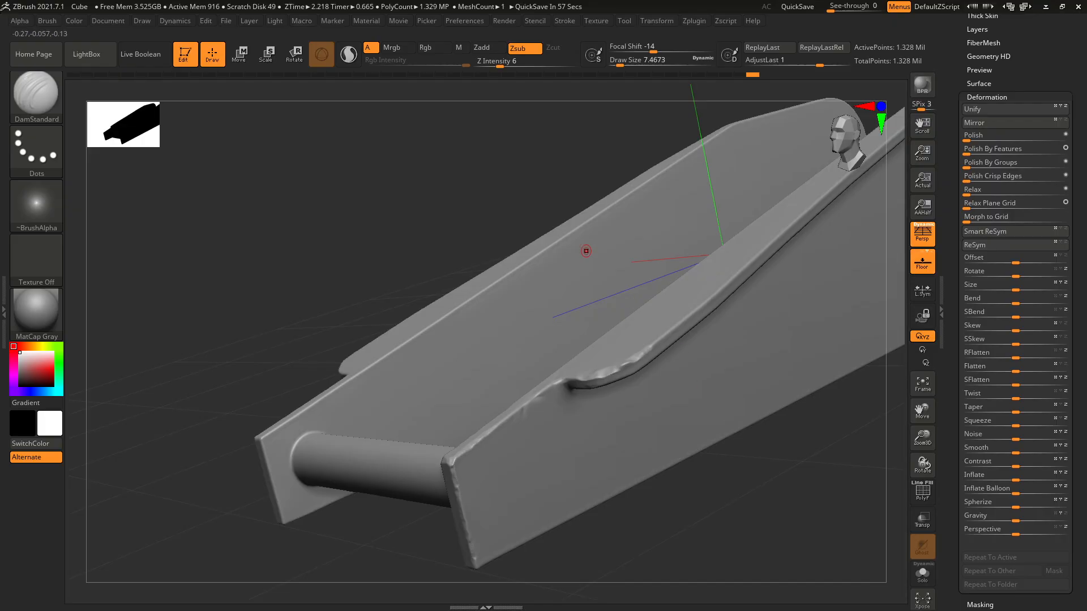
- Raise DamStandard's Z Intensity to 26, carve a shallow dent along the flange's outer edge and smooth it
{"action": "mouse_move", "coordinate": [500, 62]}
{"action": "left_mouse_down"}
{"action": "mouse_move", "coordinate": [517, 63]}
{"action": "mouse_move", "coordinate": [493, 62]}
{"action": "left_mouse_up"}
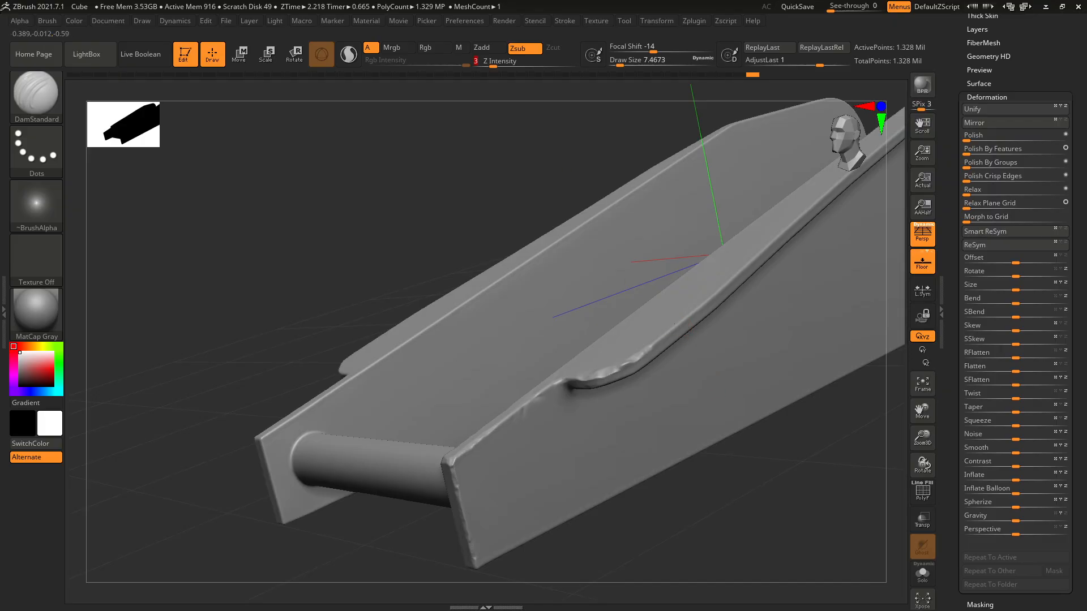
{"action": "left_click", "coordinate": [502, 62]}
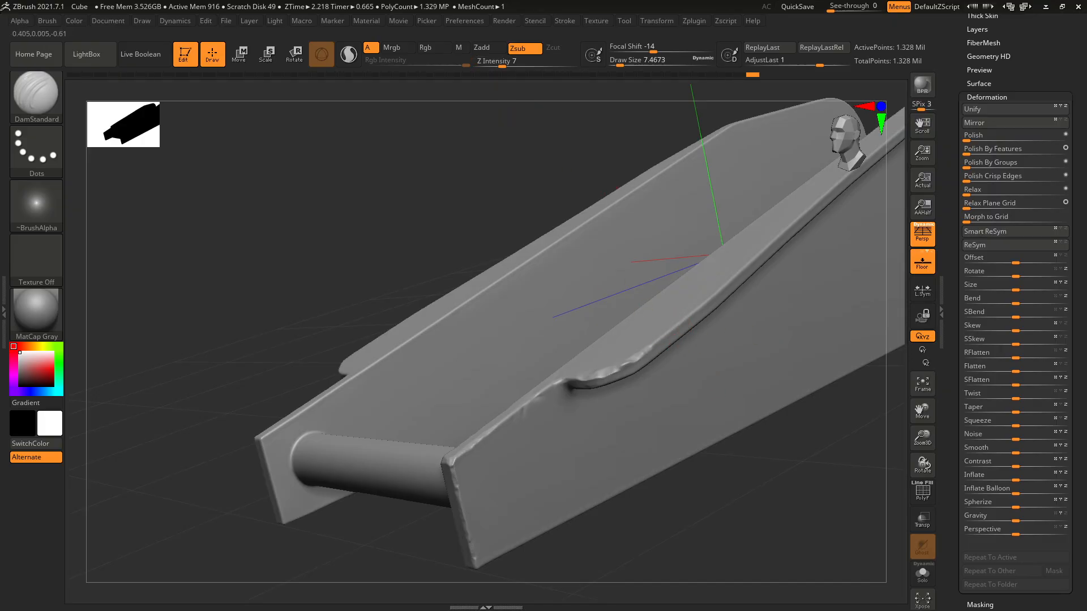
{"action": "left_click_drag", "start_coordinate": [711, 449], "coordinate": [640, 314], "text": "alt"}
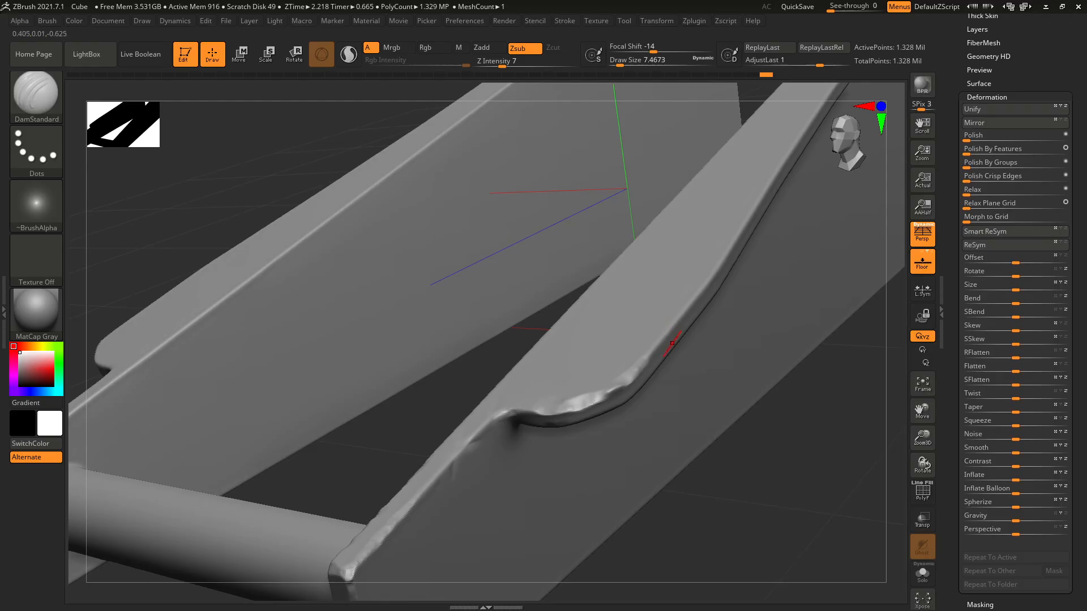
{"action": "left_click", "coordinate": [525, 63]}
{"action": "mouse_move", "coordinate": [806, 444]}
{"action": "left_mouse_down"}
{"action": "mouse_move", "coordinate": [807, 476]}
{"action": "mouse_move", "coordinate": [832, 447]}
{"action": "left_mouse_up"}
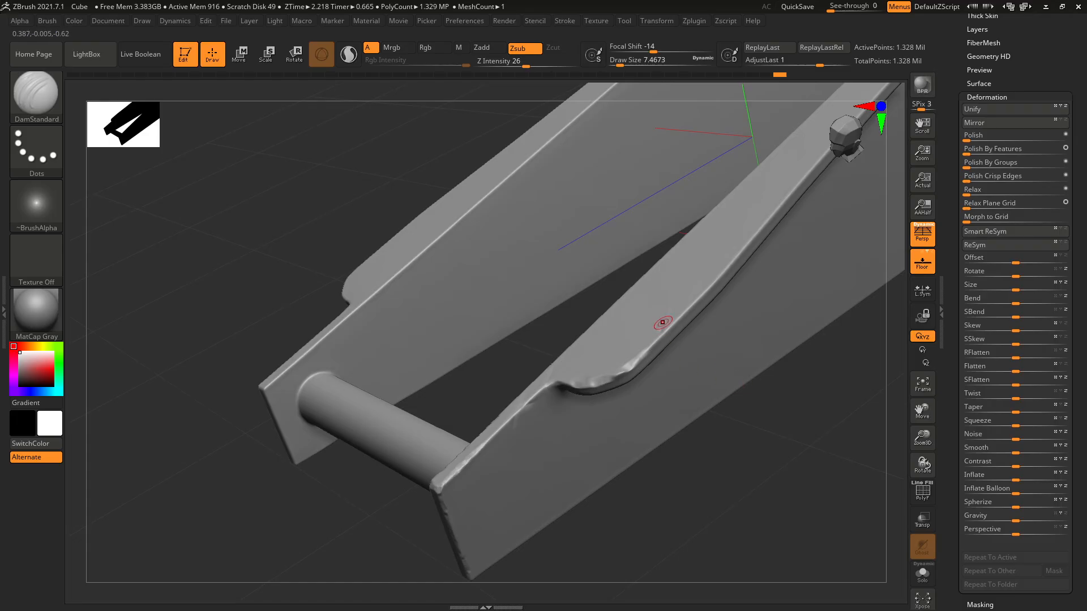
{"action": "mouse_move", "coordinate": [655, 343]}
{"action": "left_mouse_down"}
{"action": "mouse_move", "coordinate": [678, 310]}
{"action": "mouse_move", "coordinate": [617, 309]}
{"action": "left_mouse_up"}
{"action": "left_click_drag", "start_coordinate": [730, 430], "coordinate": [831, 442]}
{"action": "mouse_move", "coordinate": [730, 357]}
{"action": "left_mouse_down"}
{"action": "mouse_move", "coordinate": [776, 366]}
{"action": "mouse_move", "coordinate": [755, 430]}
{"action": "mouse_move", "coordinate": [756, 381]}
{"action": "mouse_move", "coordinate": [737, 359]}
{"action": "mouse_move", "coordinate": [753, 396]}
{"action": "left_mouse_up"}
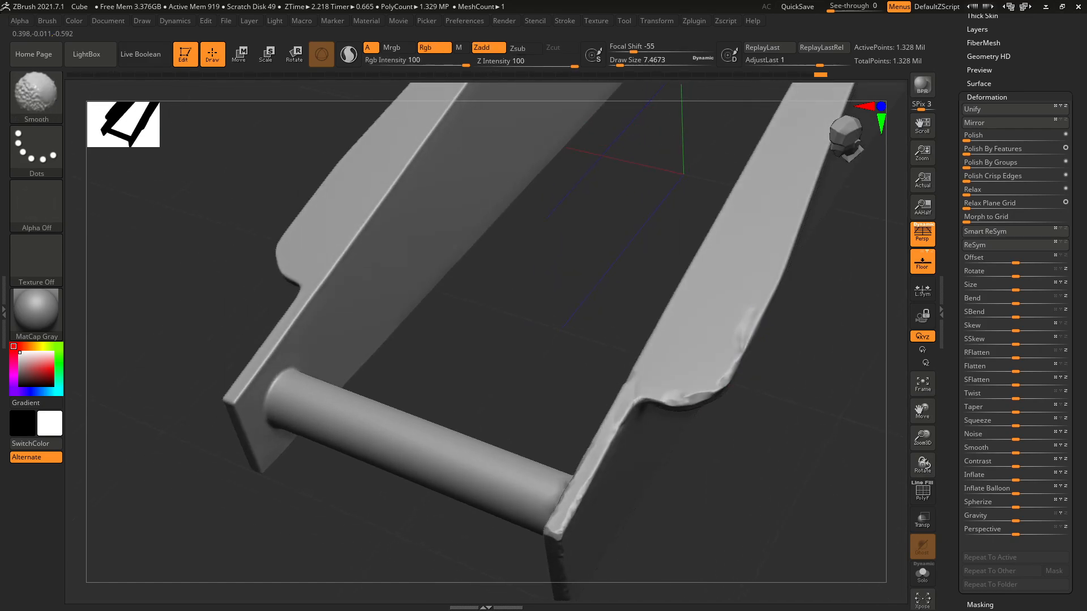
{"action": "mouse_move", "coordinate": [820, 376]}
{"action": "left_mouse_down", "text": "alt"}
{"action": "mouse_move", "coordinate": [606, 426]}
{"action": "mouse_move", "coordinate": [733, 418]}
{"action": "left_mouse_up", "text": "alt"}
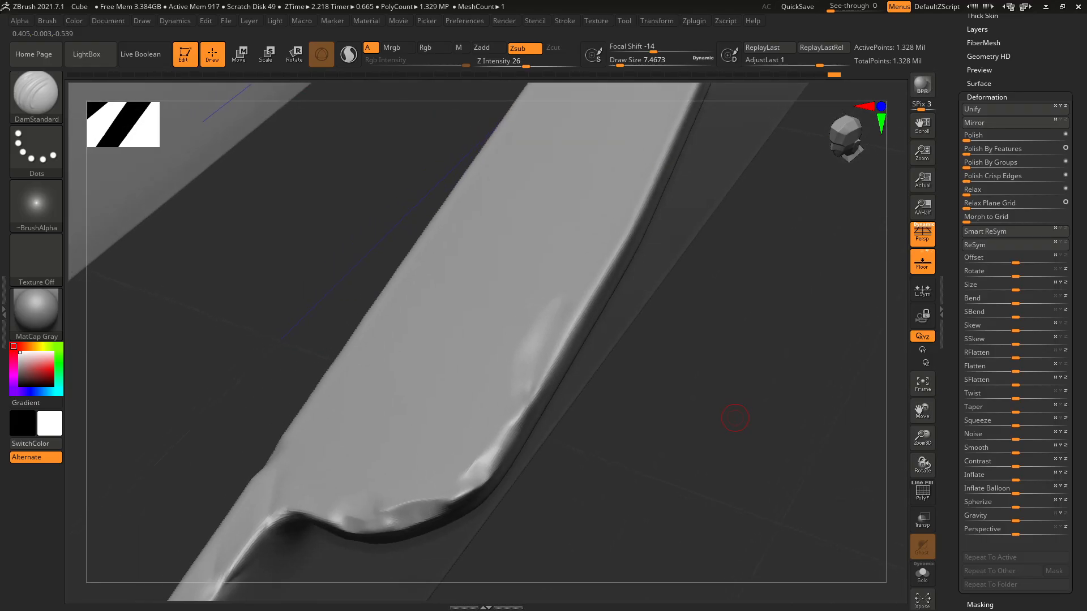
- Try to select the Smooth brush
{"action": "key", "text": "b"}
{"action": "key", "text": "s"}
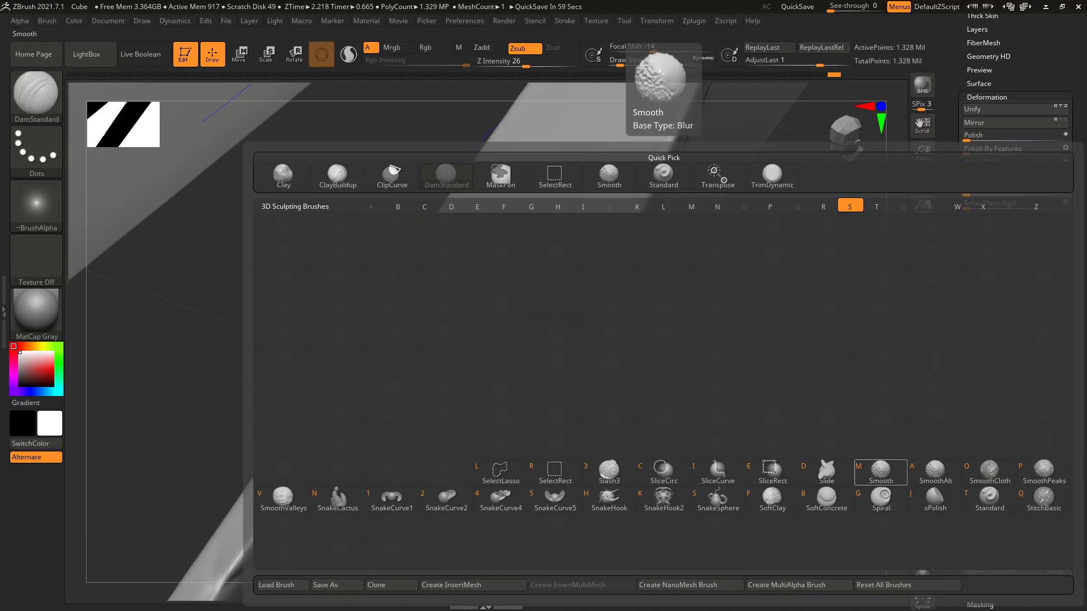
{"action": "left_click", "coordinate": [881, 470]}
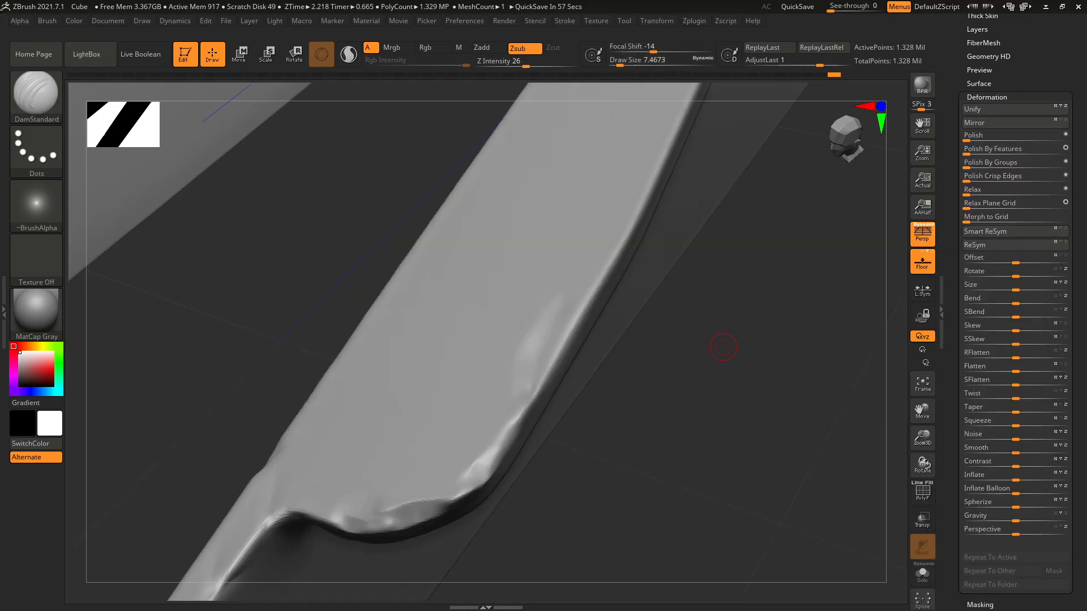
- Pre-process the current frame mesh in Decimation Master
{"action": "mouse_move", "coordinate": [765, 328]}
{"action": "right_mouse_down", "text": "ctrl"}
{"action": "mouse_move", "coordinate": [764, 384]}
{"action": "mouse_move", "coordinate": [810, 300]}
{"action": "mouse_move", "coordinate": [798, 317]}
{"action": "mouse_move", "coordinate": [804, 283]}
{"action": "mouse_move", "coordinate": [775, 285]}
{"action": "right_mouse_up", "text": "ctrl"}
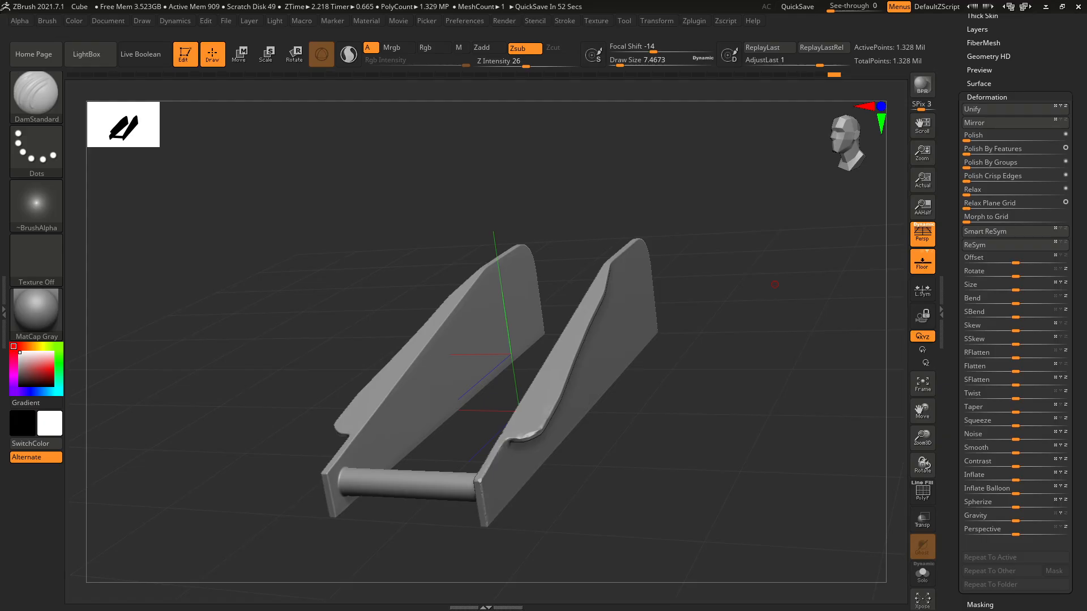
{"action": "left_click", "coordinate": [693, 21]}
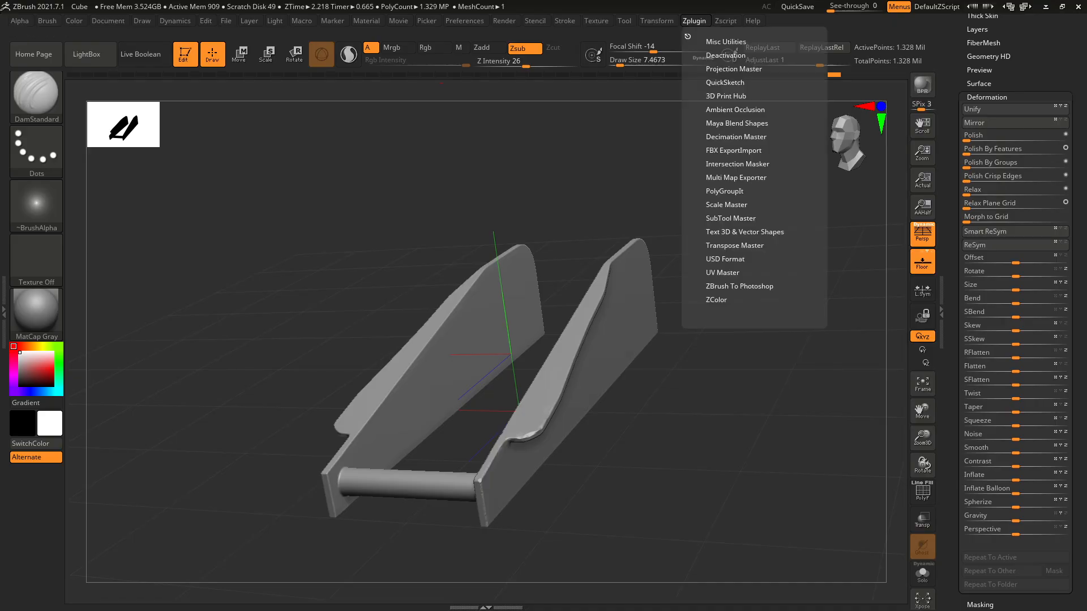
{"action": "left_click", "coordinate": [734, 137]}
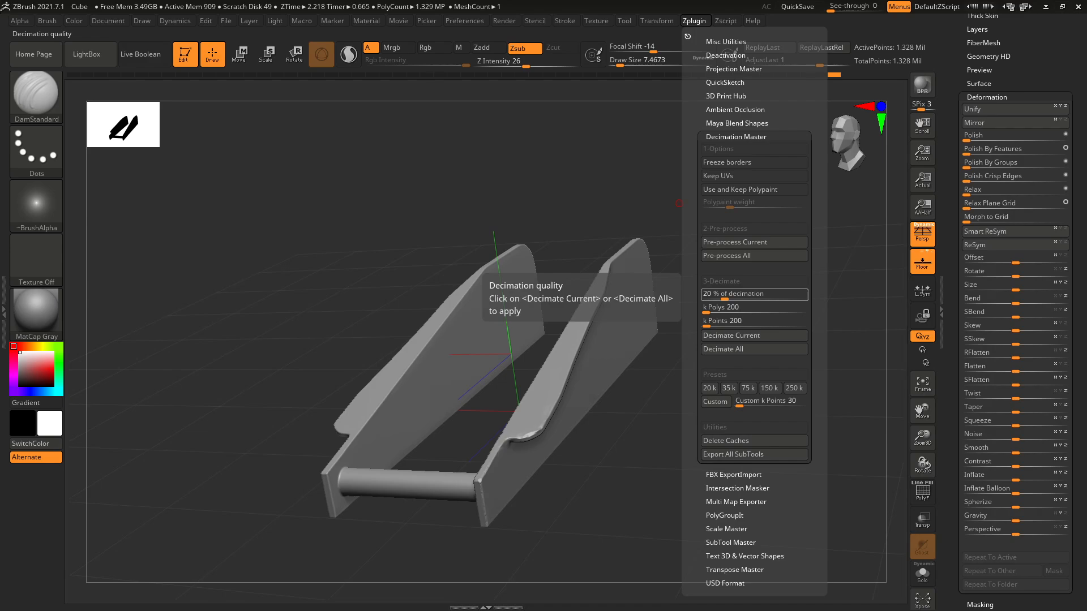
{"action": "left_click", "coordinate": [754, 242]}
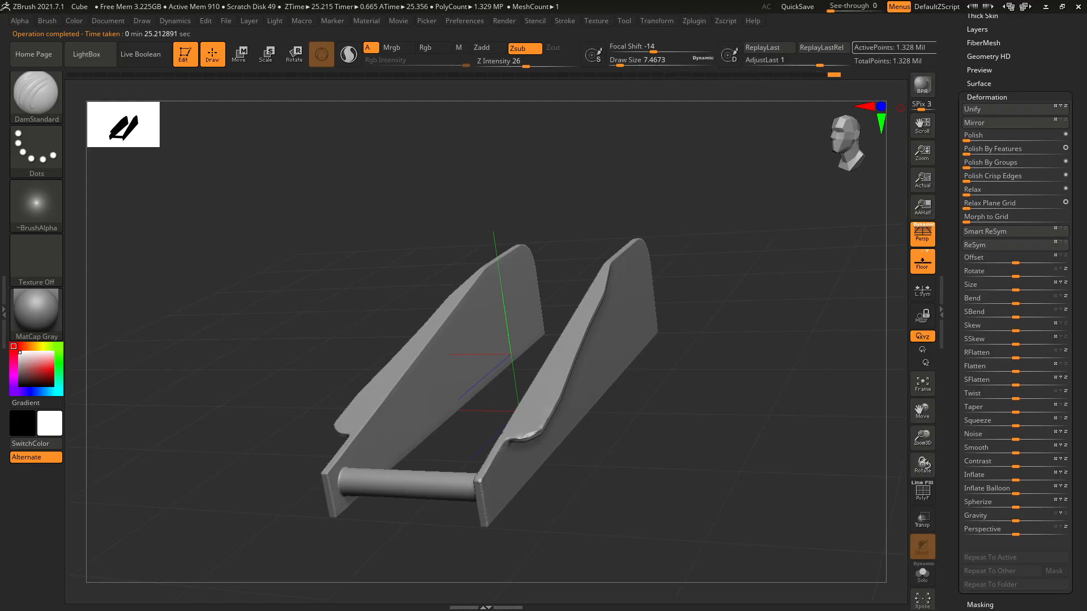
- Lower the decimation percentage, decimate the current frame mesh to about 44,000 points, and inspect the reduced mesh with and without its wireframe
{"action": "left_click", "coordinate": [693, 21]}
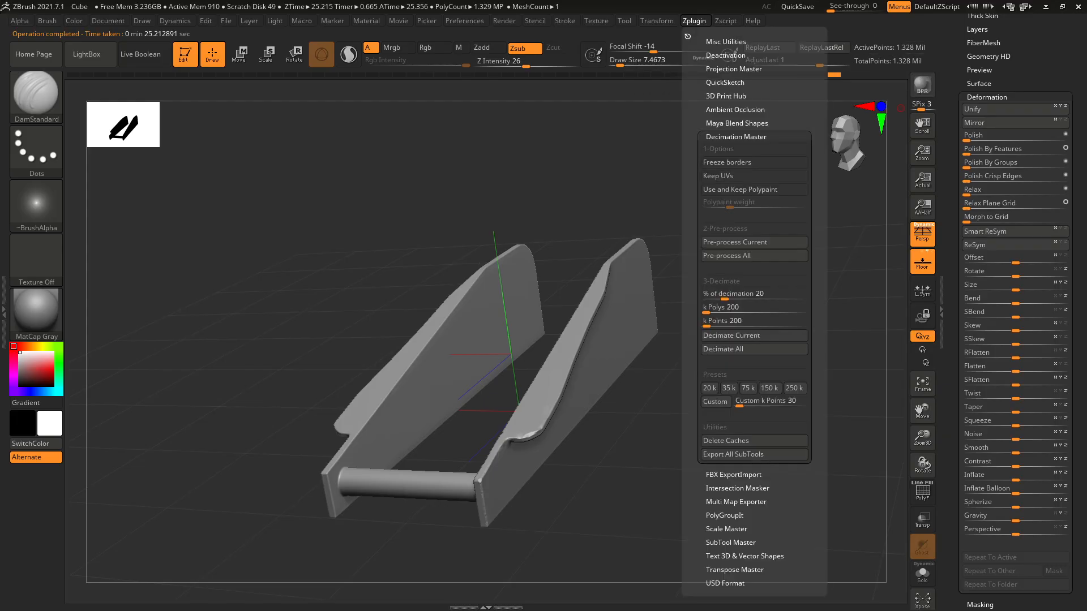
{"action": "left_click_drag", "start_coordinate": [724, 295], "coordinate": [705, 295]}
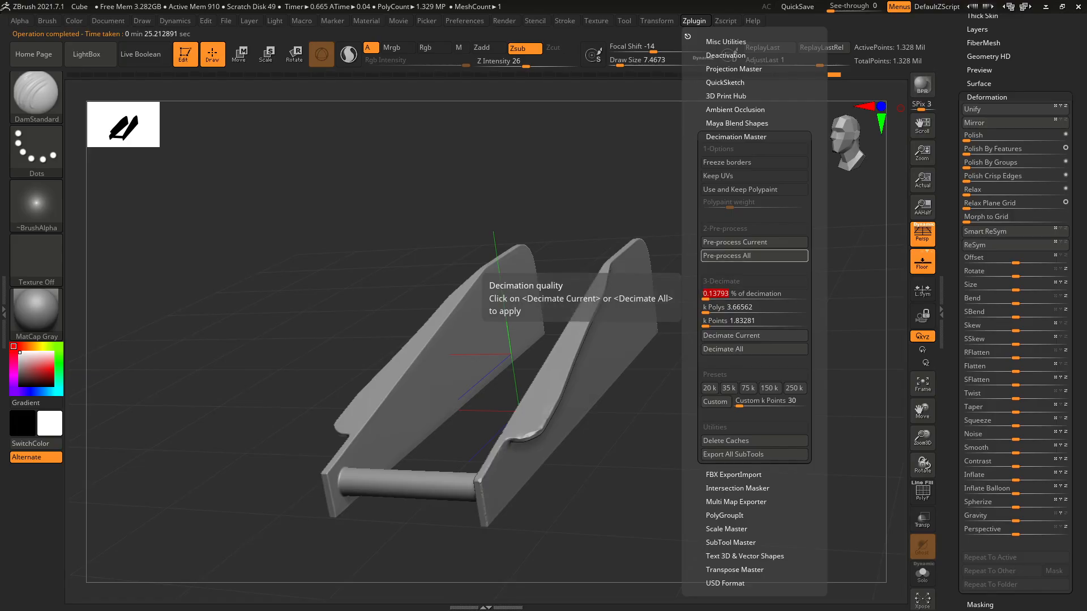
{"action": "mouse_move", "coordinate": [705, 295]}
{"action": "left_mouse_down"}
{"action": "mouse_move", "coordinate": [721, 296]}
{"action": "mouse_move", "coordinate": [710, 295]}
{"action": "left_mouse_up"}
{"action": "left_click", "coordinate": [726, 335]}
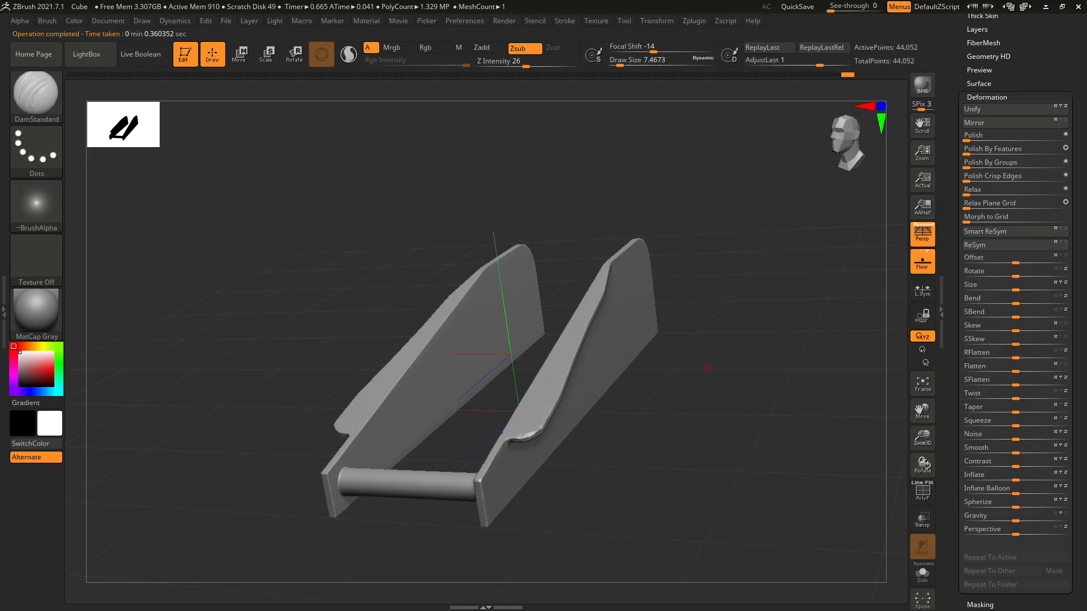
{"action": "right_click_drag", "start_coordinate": [752, 366], "coordinate": [768, 473], "text": "ctrl"}
{"action": "key", "text": "shift+f"}
{"action": "left_click_drag", "start_coordinate": [758, 419], "coordinate": [790, 373]}
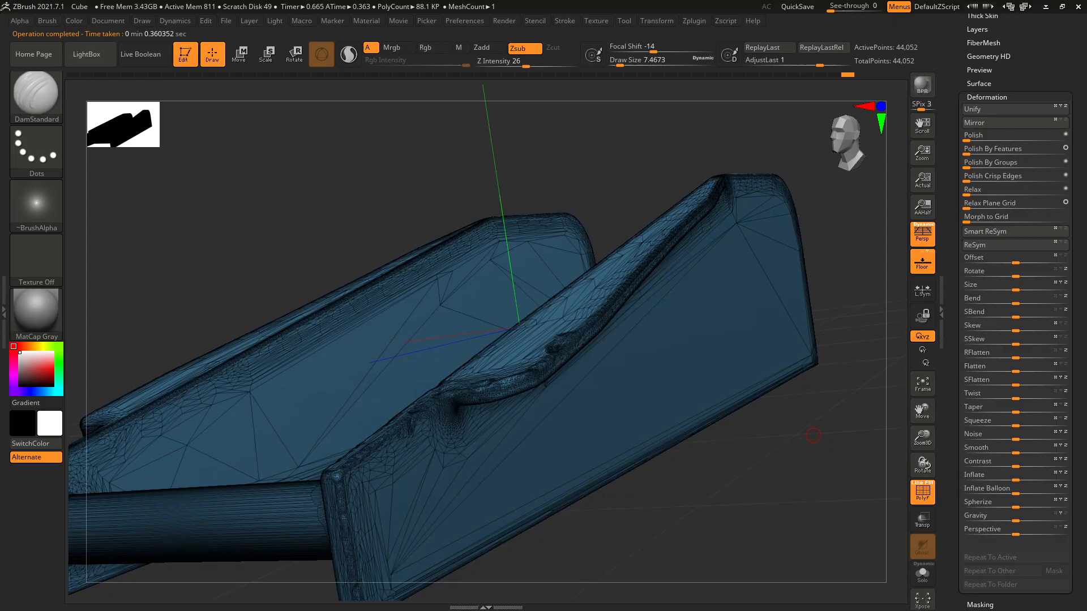
{"action": "mouse_move", "coordinate": [815, 432]}
{"action": "left_mouse_down", "text": "alt"}
{"action": "mouse_move", "coordinate": [800, 333]}
{"action": "mouse_move", "coordinate": [848, 335]}
{"action": "mouse_move", "coordinate": [829, 262]}
{"action": "left_mouse_up", "text": "alt"}
{"action": "key", "text": "shift+f"}
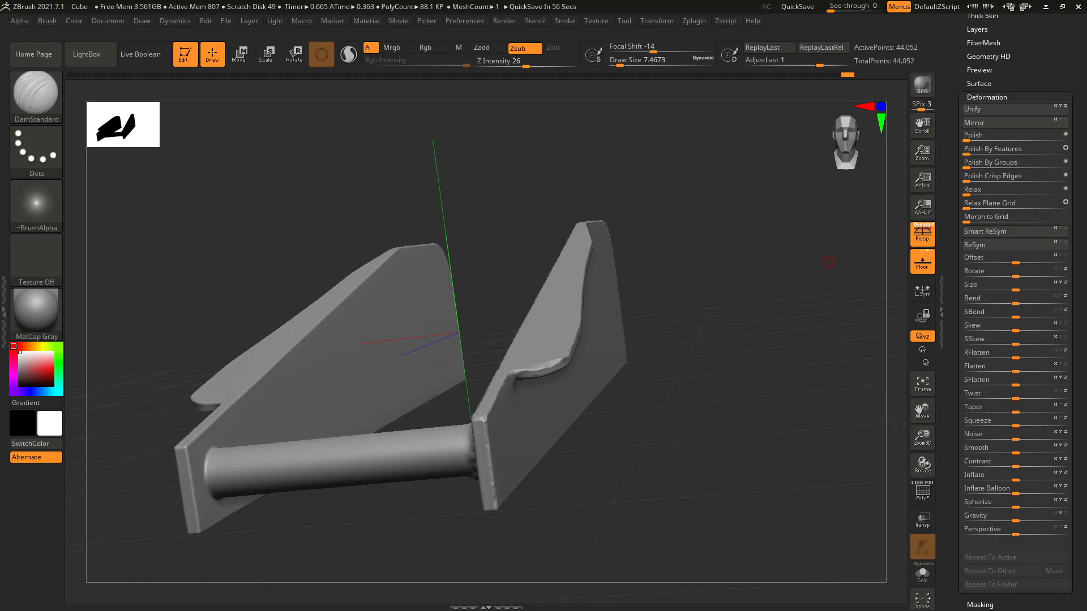
{"action": "left_click_drag", "start_coordinate": [829, 262], "coordinate": [818, 287]}
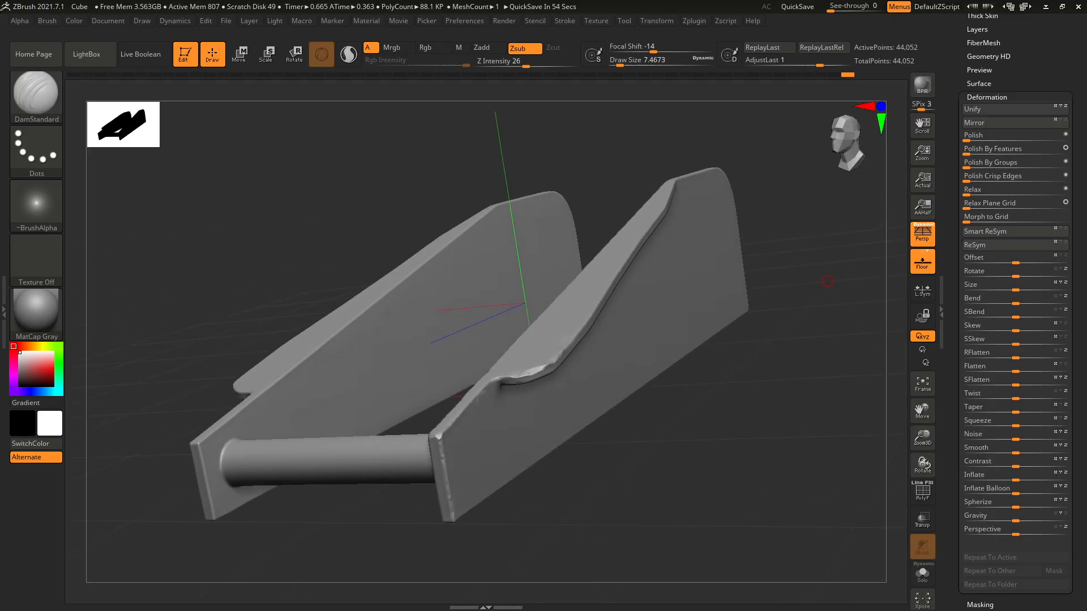
- Switch to the Week1_blockout scene in Blender
{"action": "key", "text": "alt+Tab"}
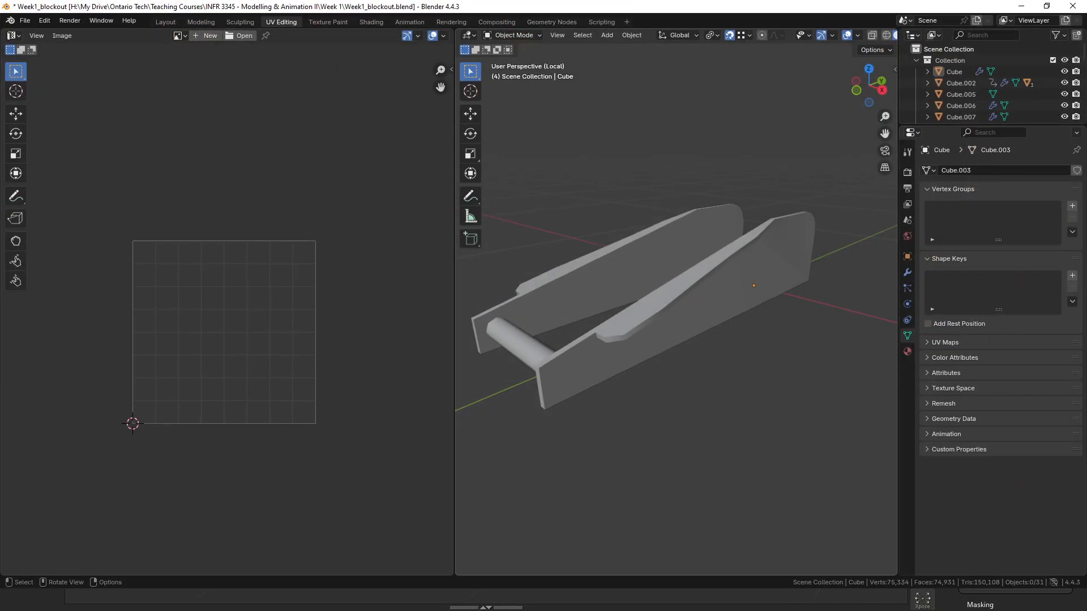